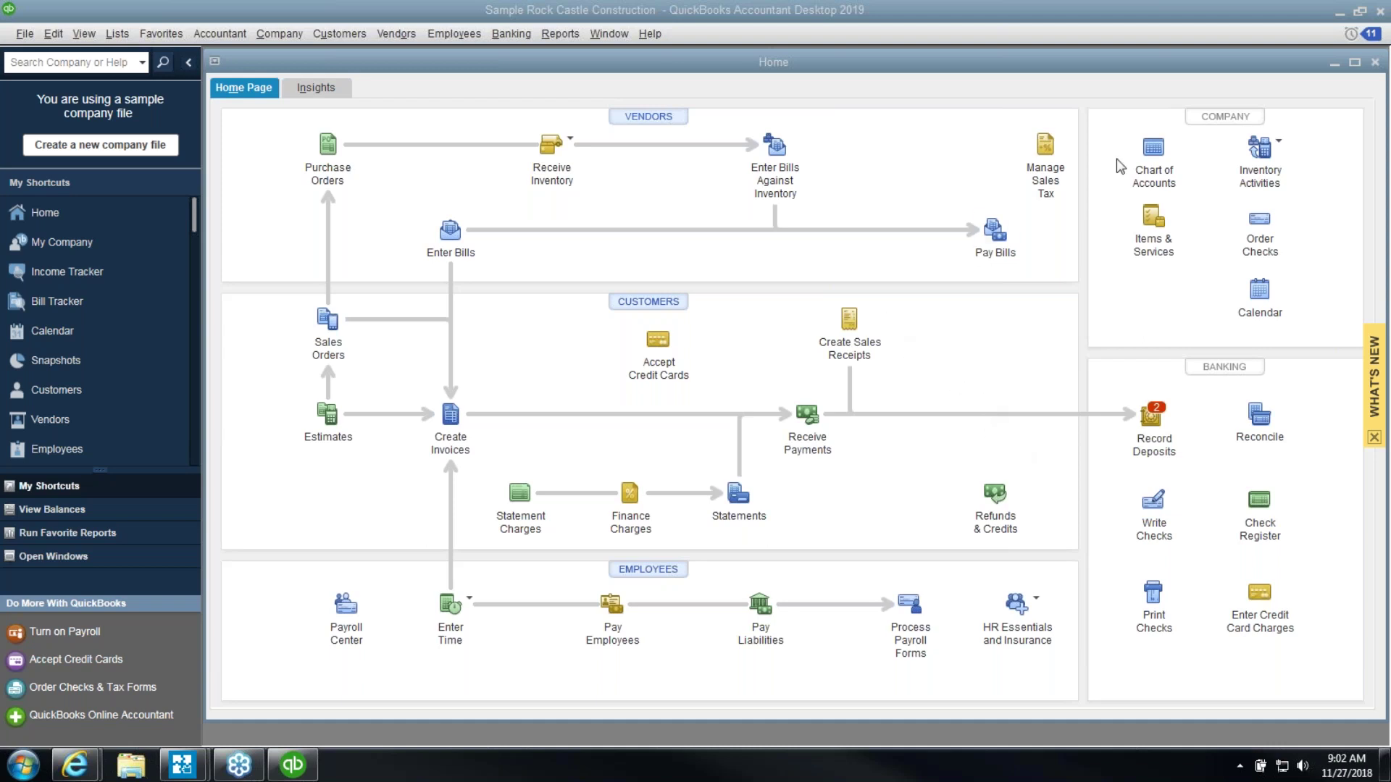
Open the 10400 Petty Cash register from the Chart of Accounts and start a new entry numbered 1
click(1154, 152)
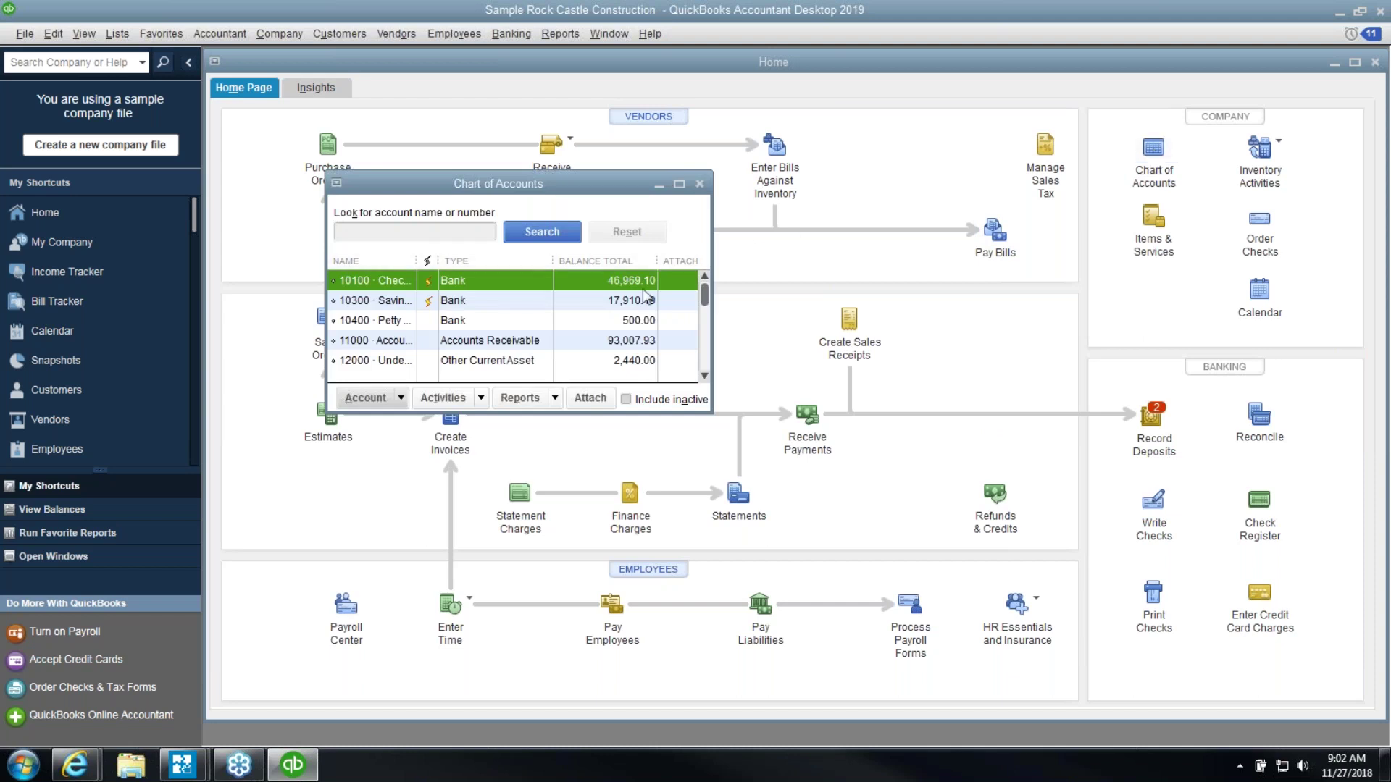
drag(711, 411, 1012, 563)
click(599, 322)
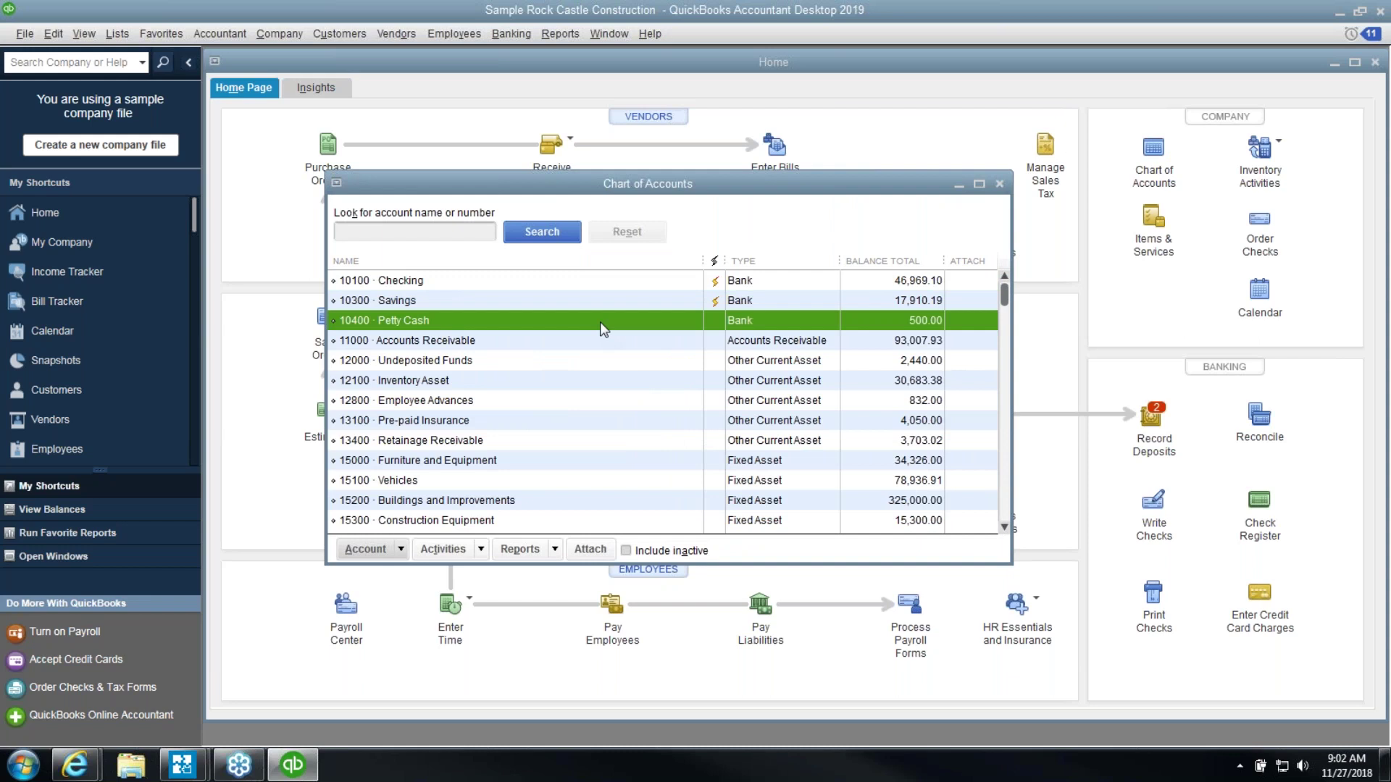
double_click(600, 322)
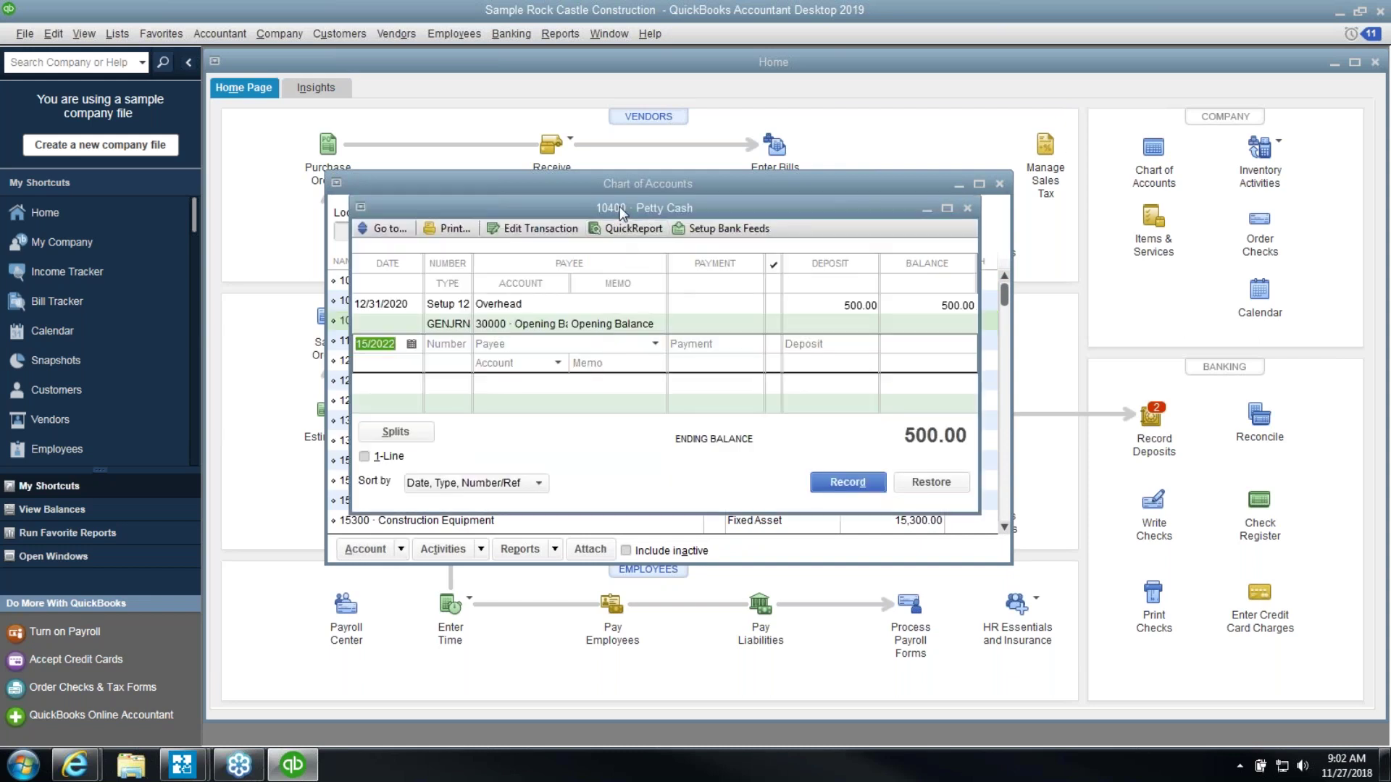
click(454, 341)
text(1)
drag(979, 515, 1213, 684)
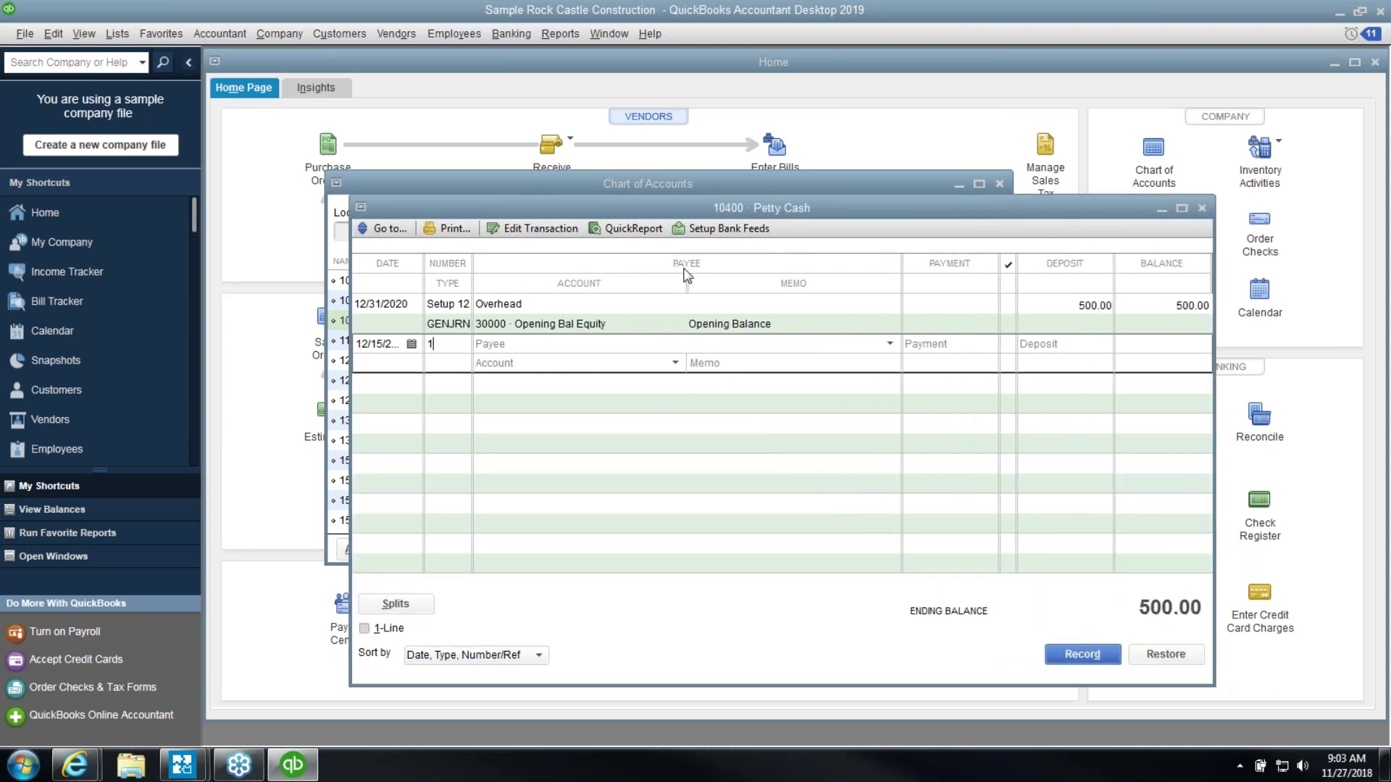
Enter Office Max as the payee and quick-add it as a new Vendor
click(823, 343)
text(Ecker Designs:Office )
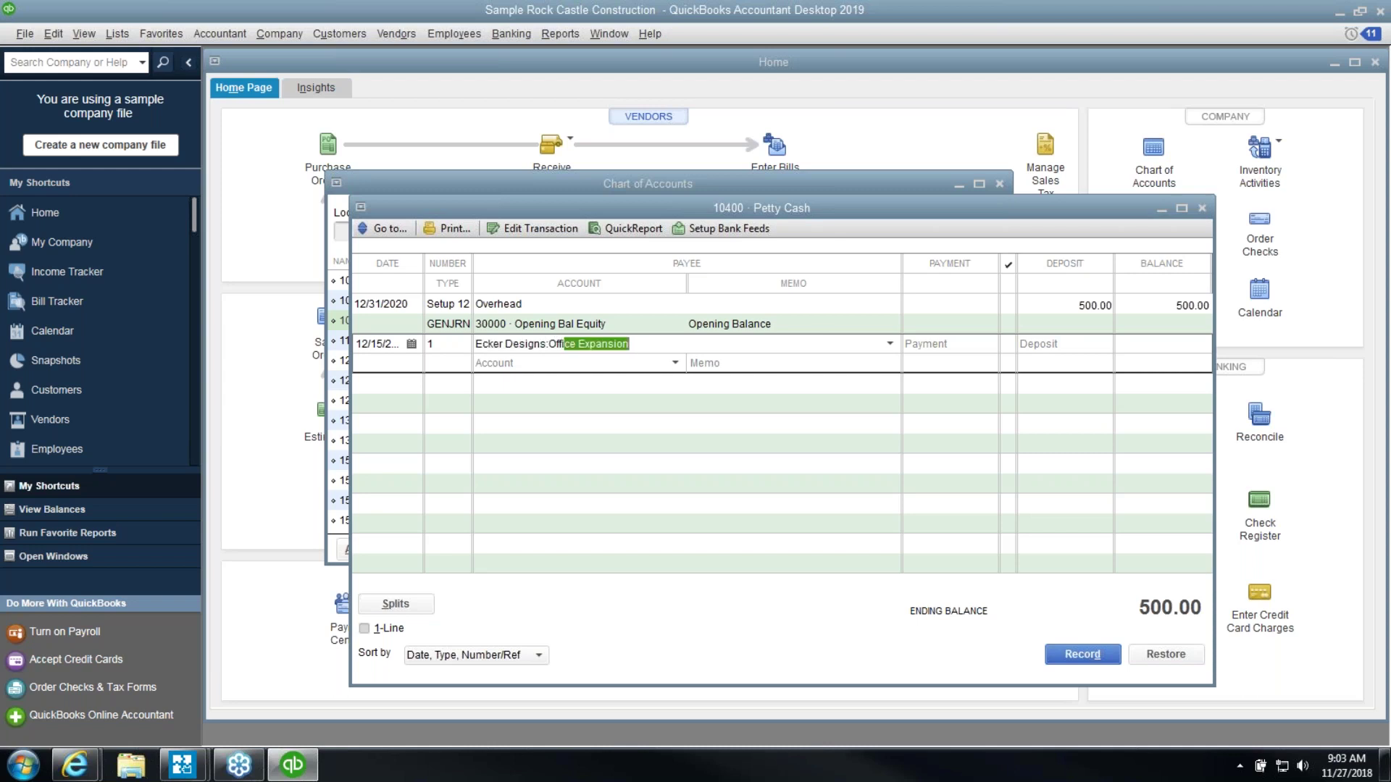
text(Max)
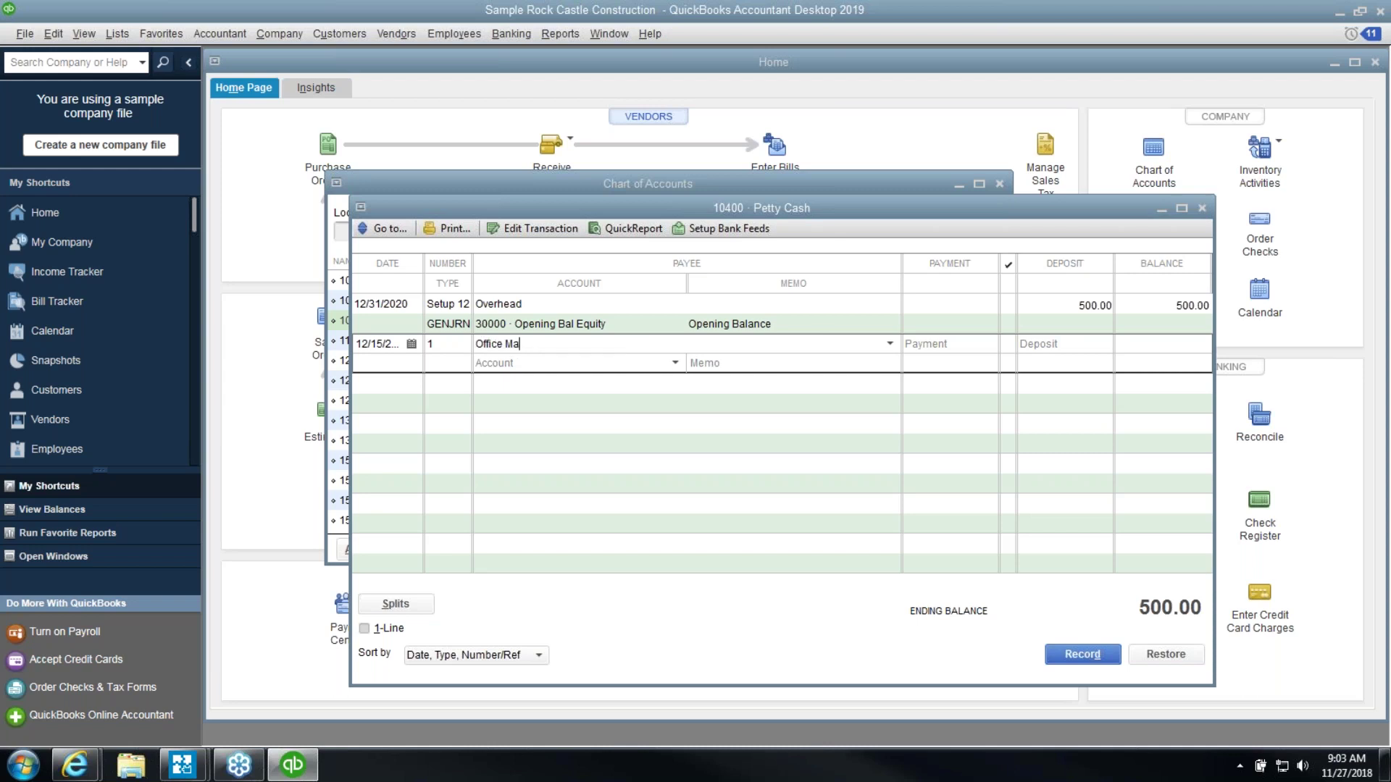
key(Tab)
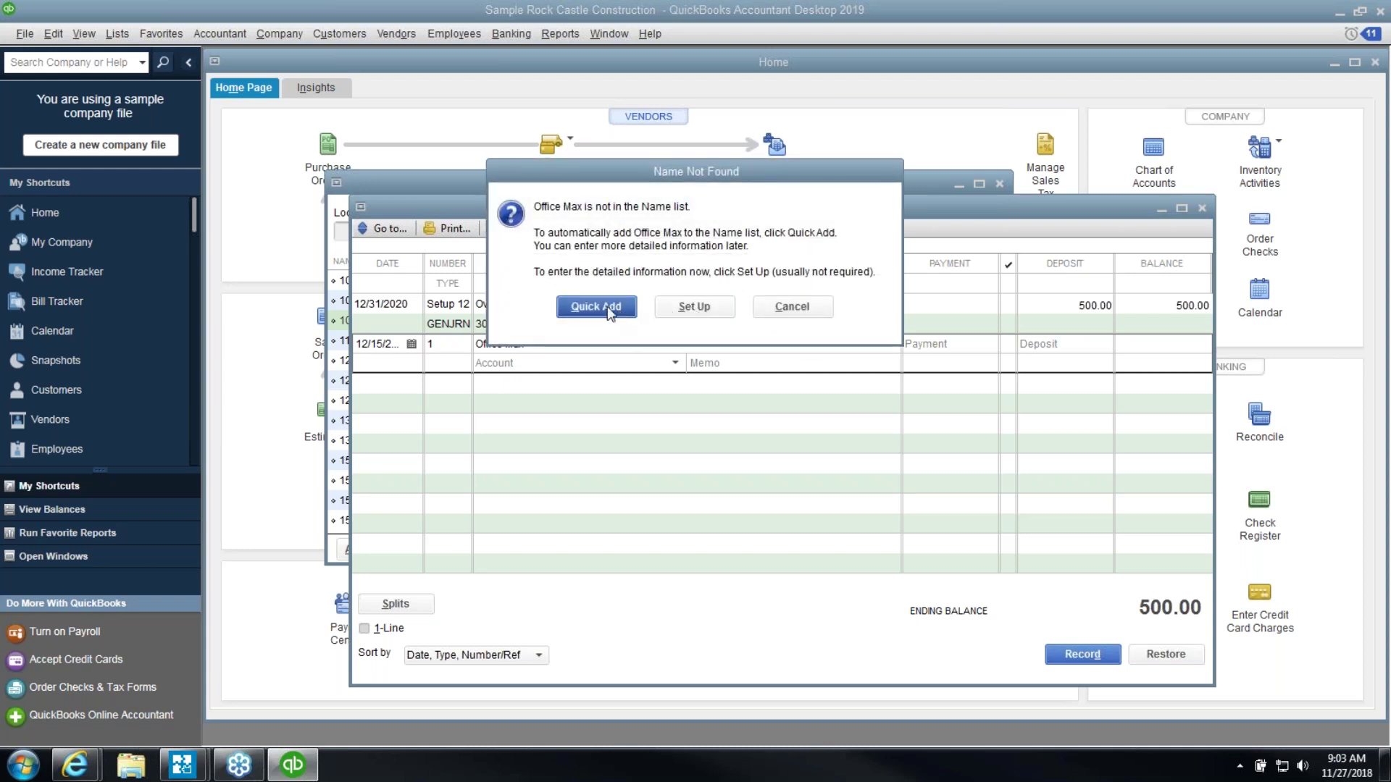
click(580, 305)
click(712, 372)
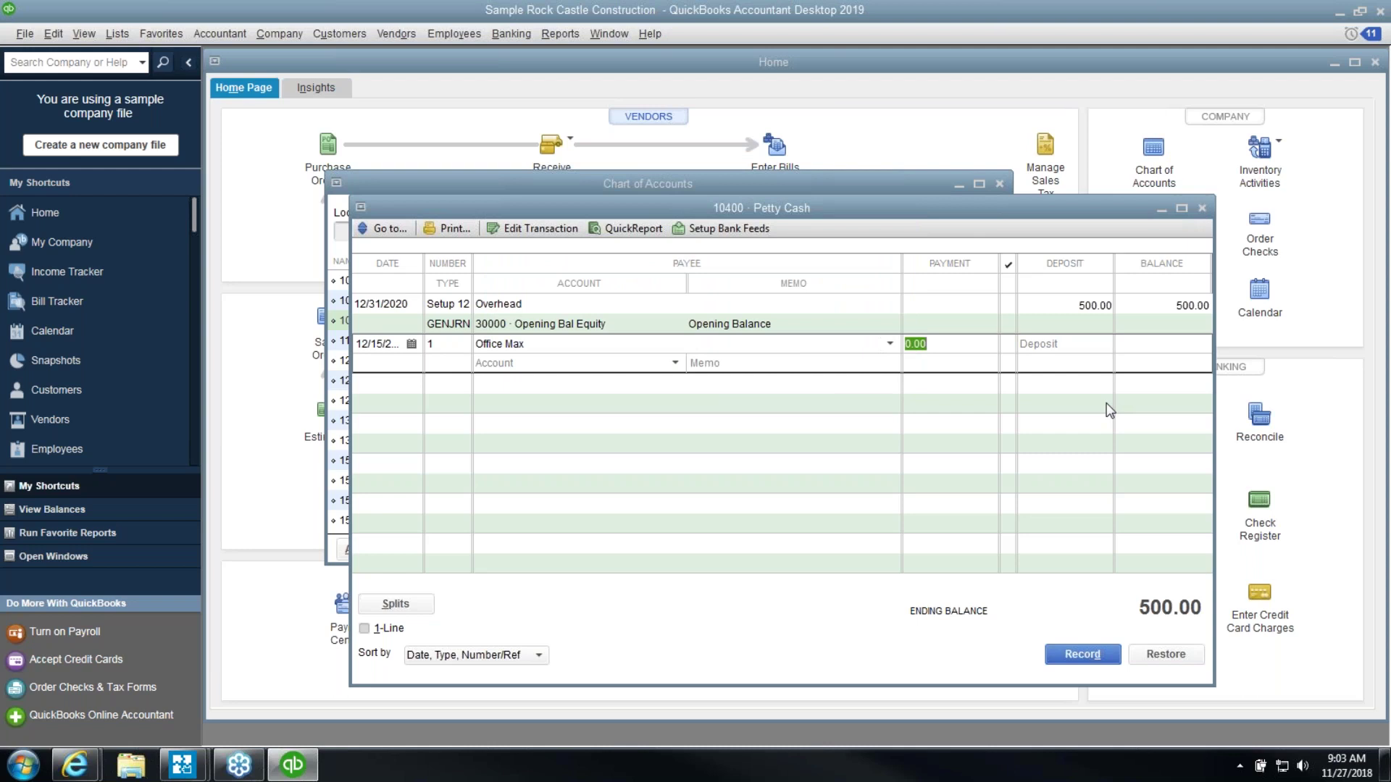
Record the 15.25 payment to 63000 Office Supplies, leaving Petty Cash at 484.75
text(15.25)
key(Tab)
text(O)
key(Tab)
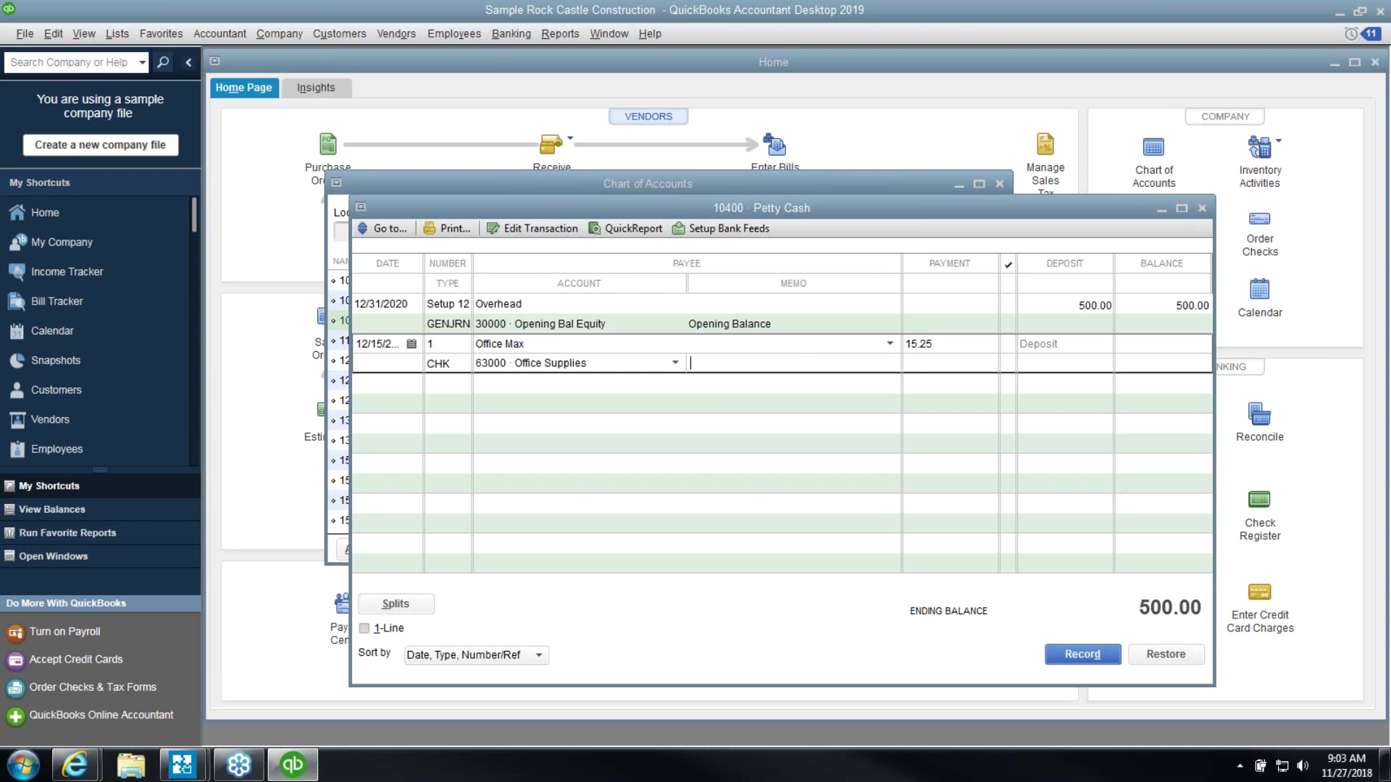
key(Return)
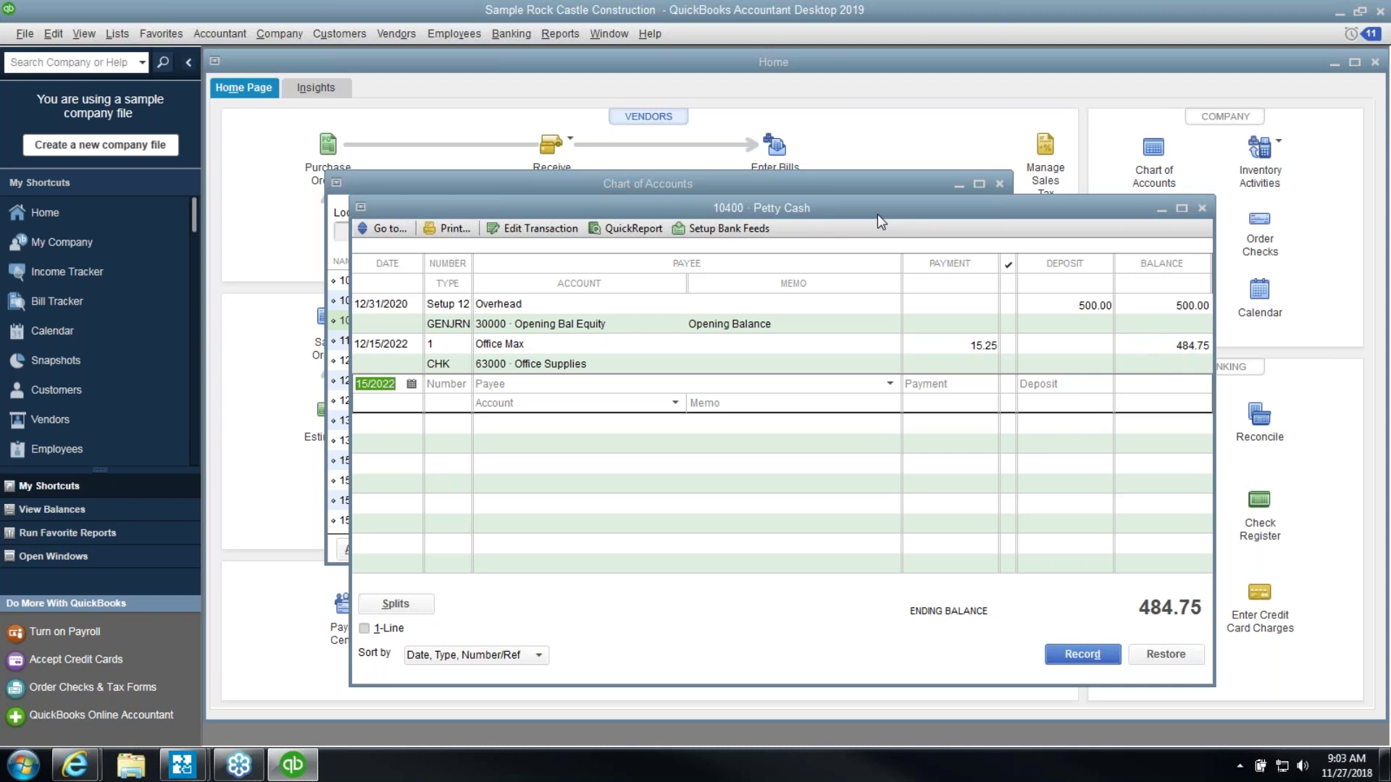
Start a new check from Checking payable to cash, quick-adding cash to the name list
key(Escape)
key(Escape)
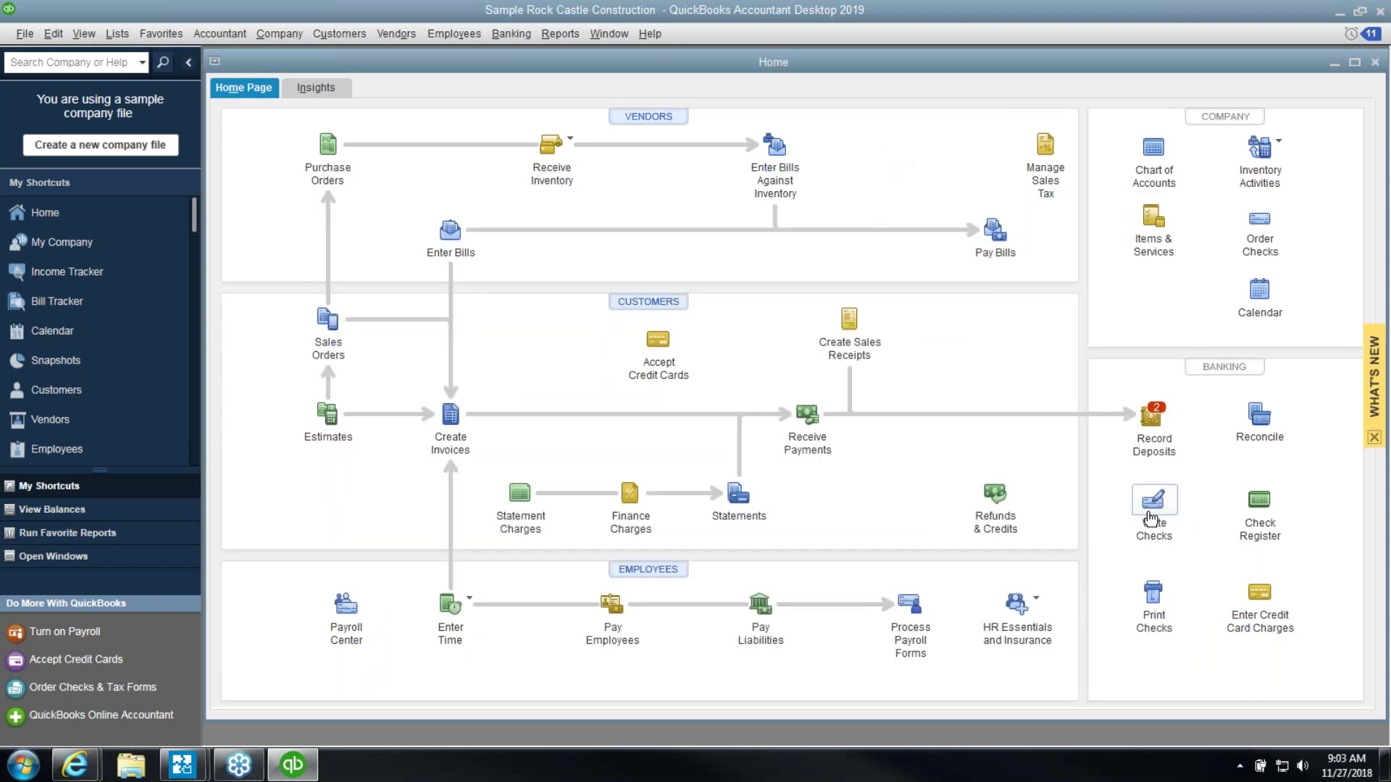
click(1154, 501)
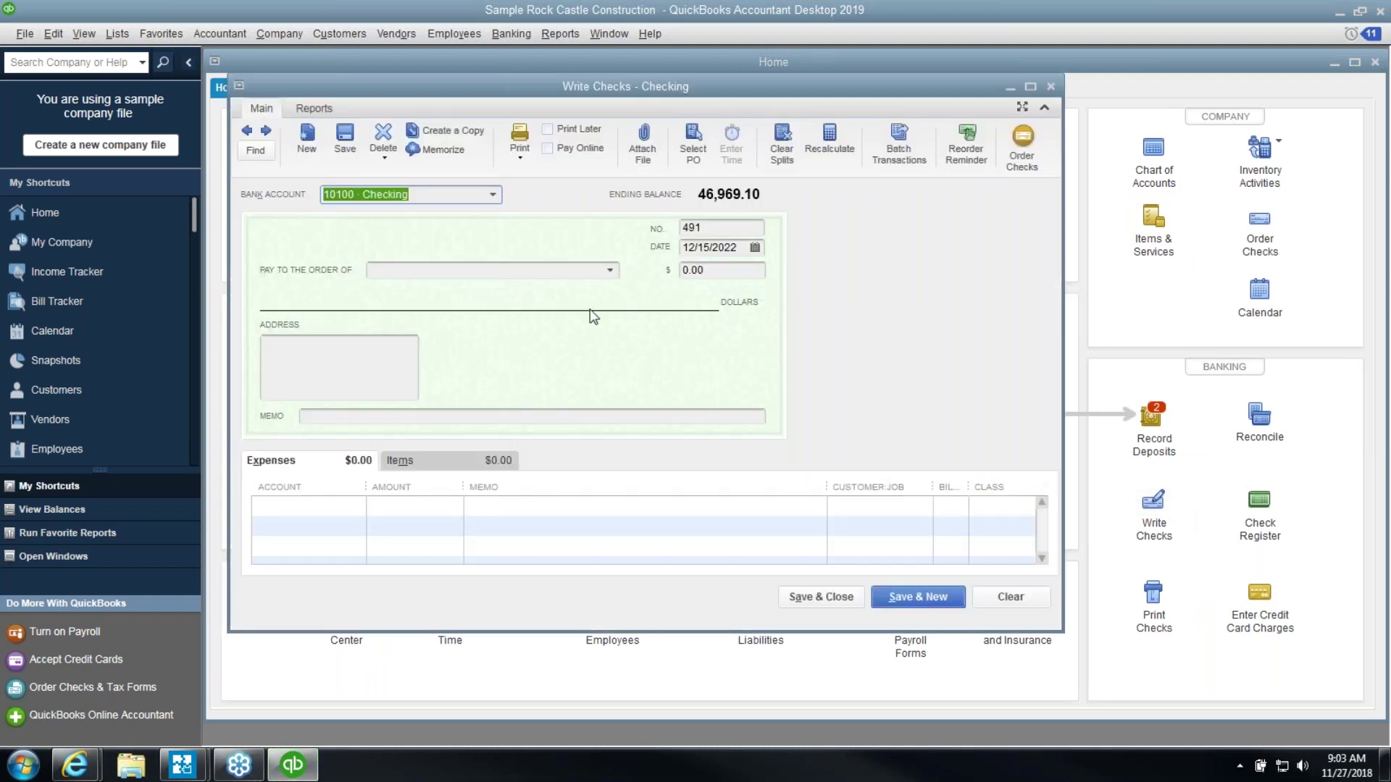
click(558, 270)
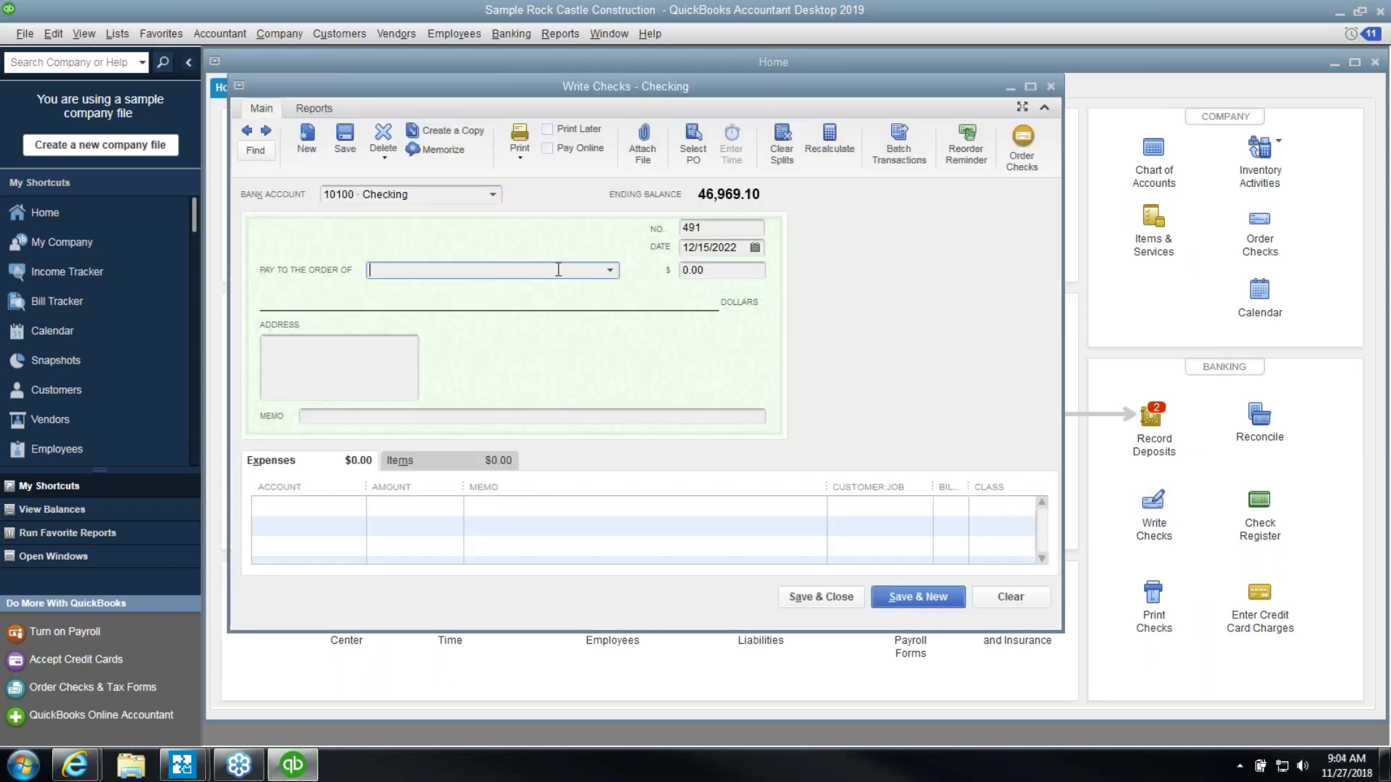
text(cash)
key(Tab)
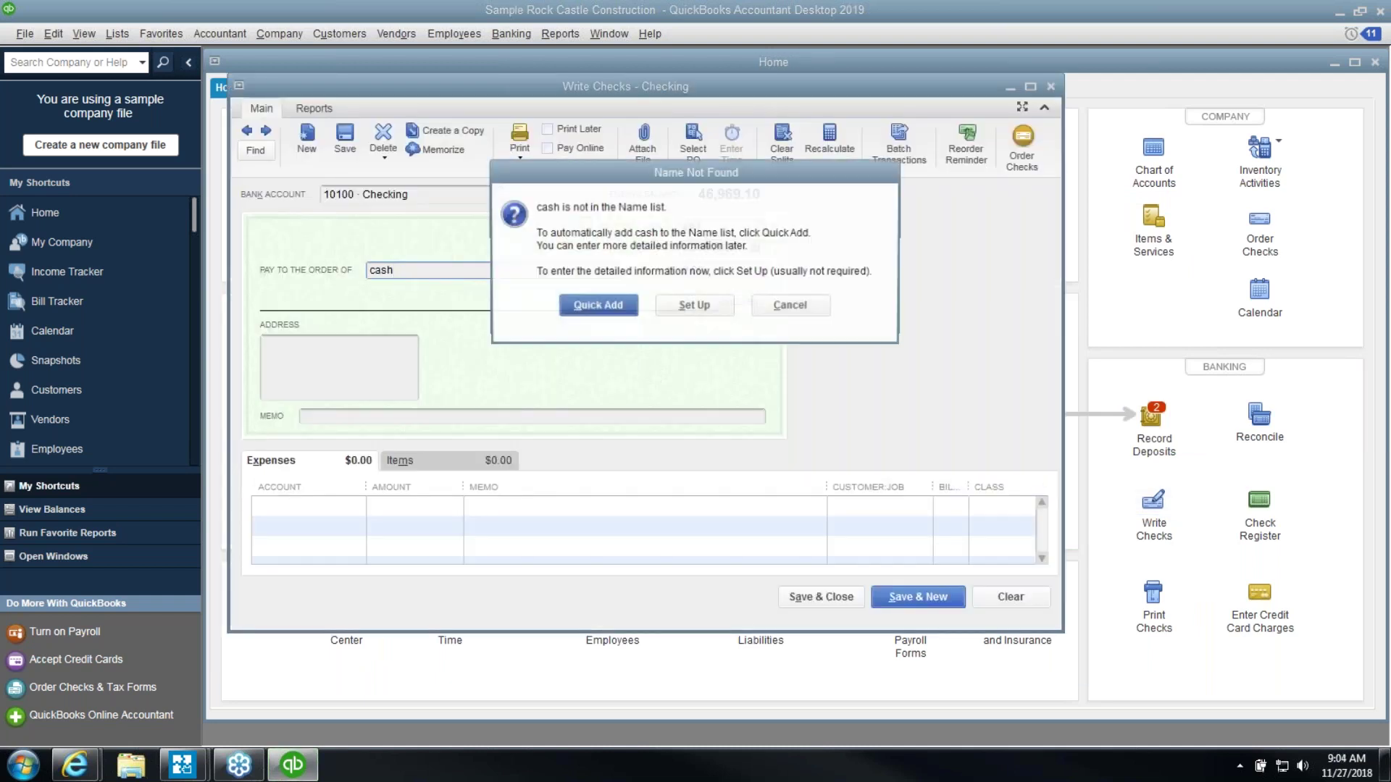
click(596, 306)
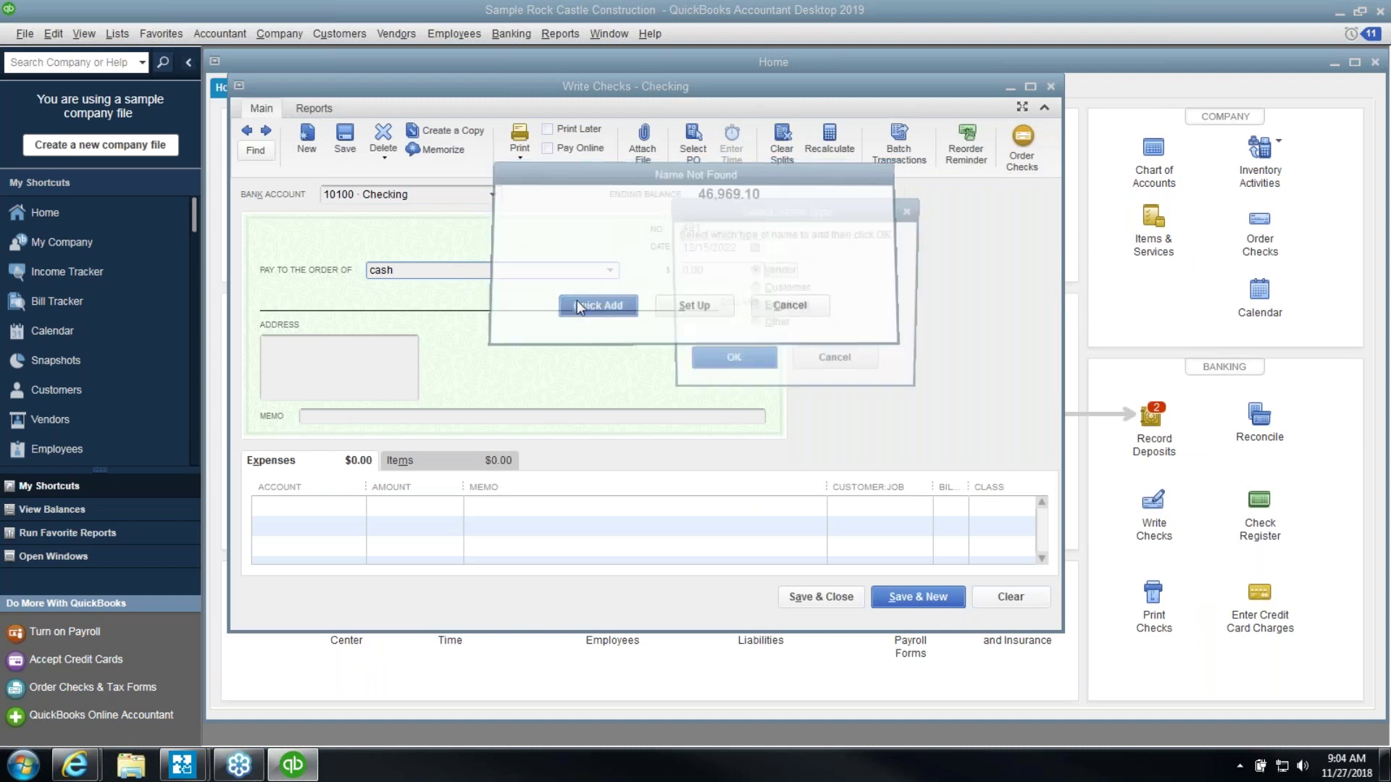
click(704, 363)
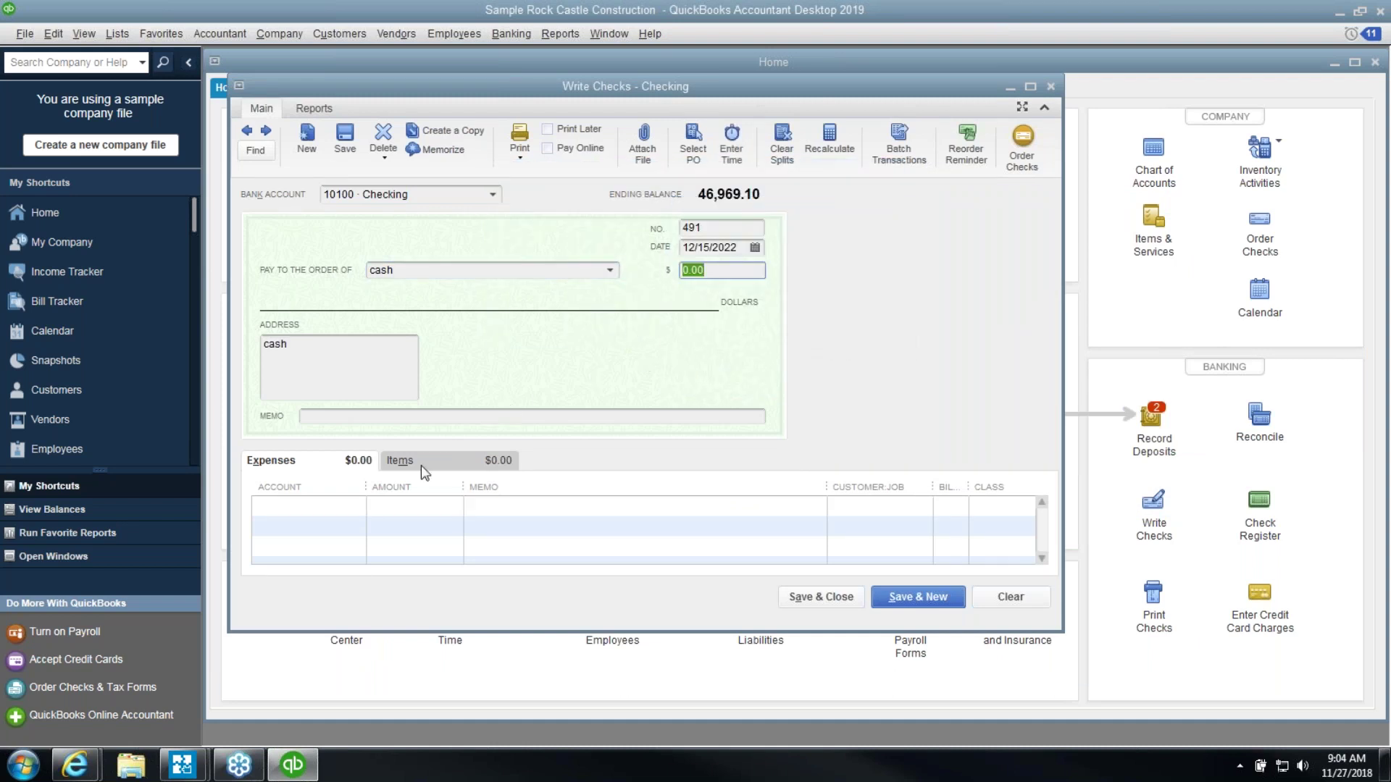
Make the check 250.00 to account 10400 Petty Cash and save it
text(250.00)
click(287, 344)
click(349, 507)
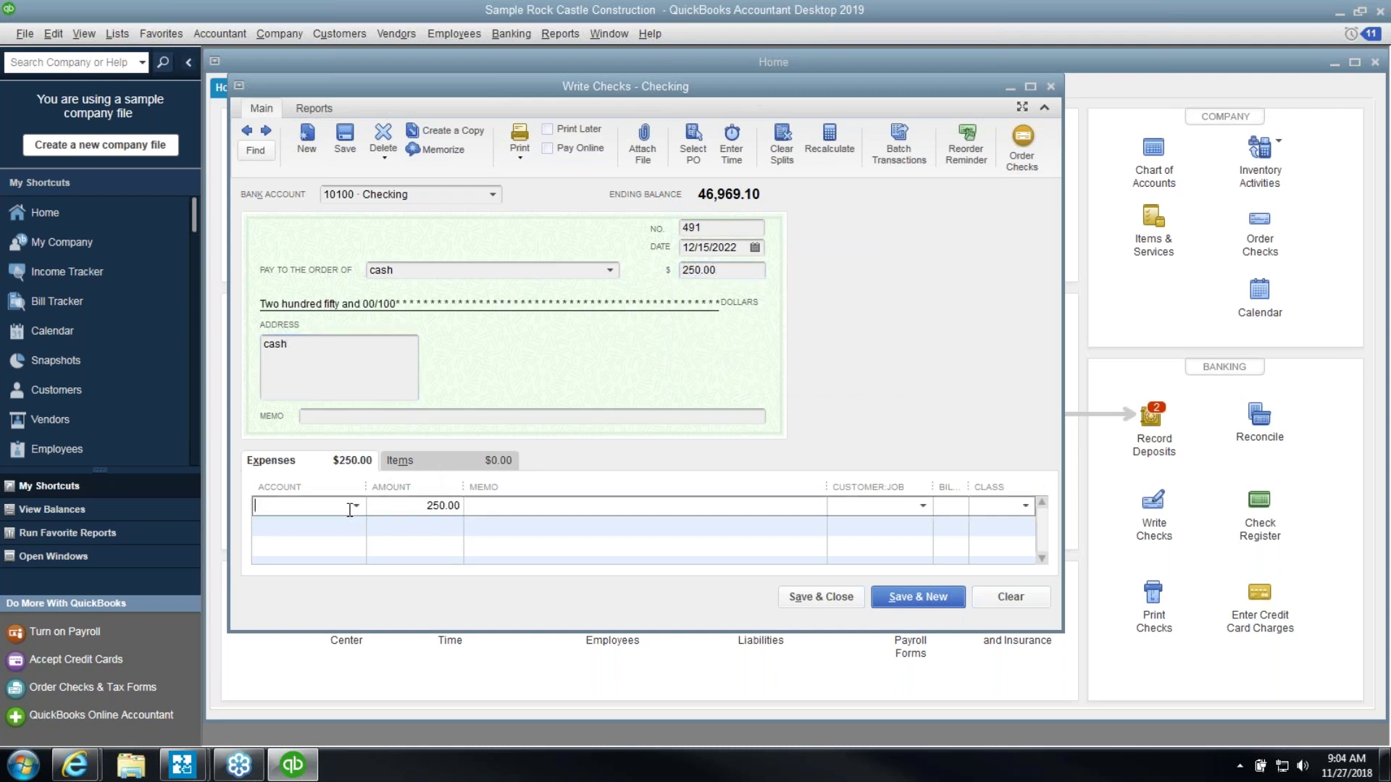
text(pett)
key(Tab)
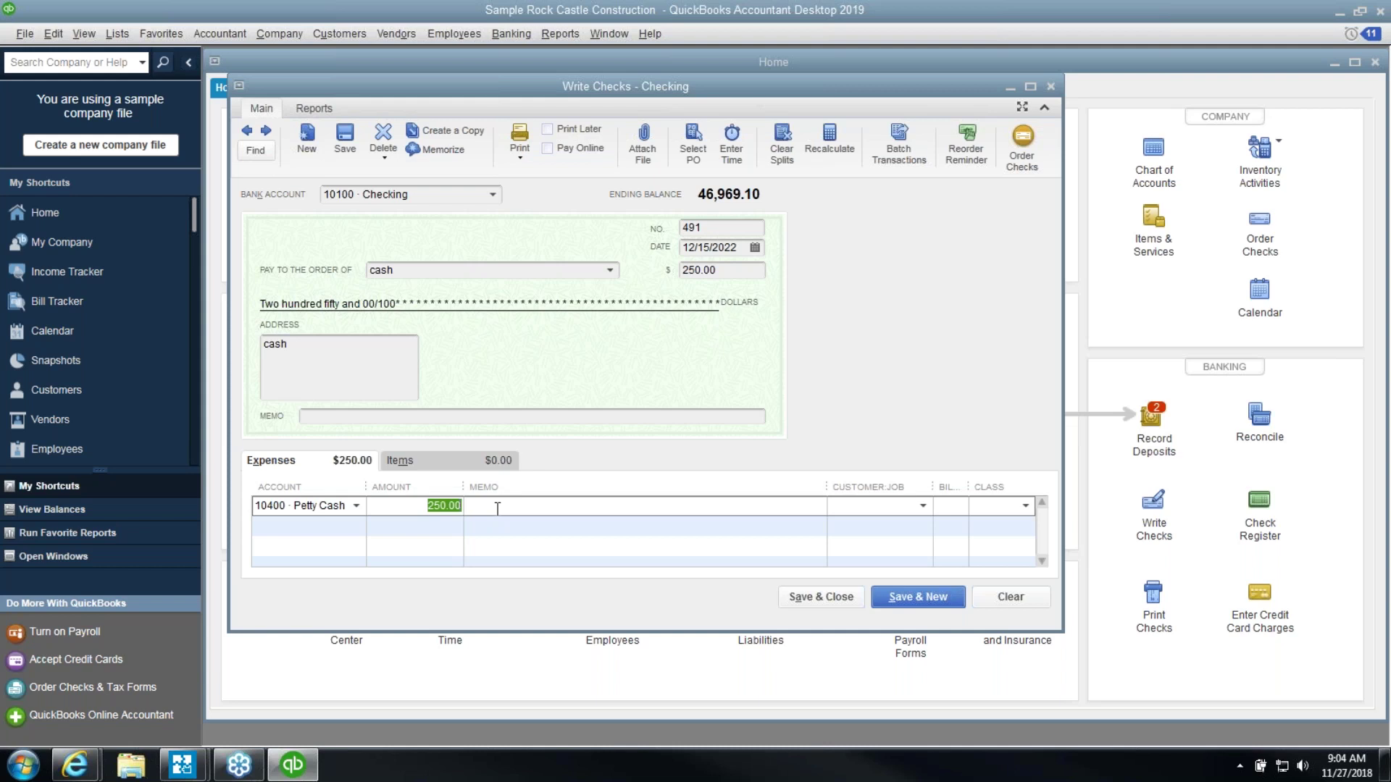
click(812, 606)
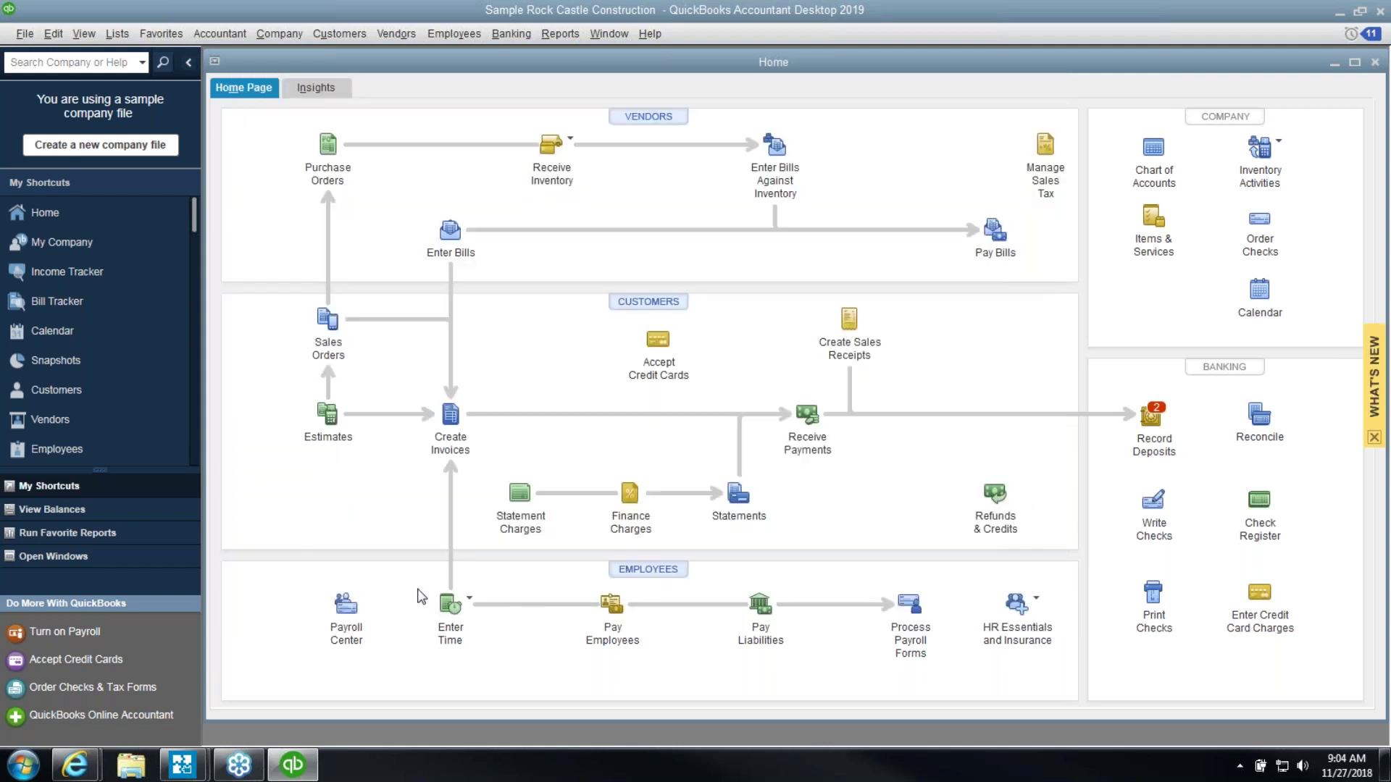
click(114, 556)
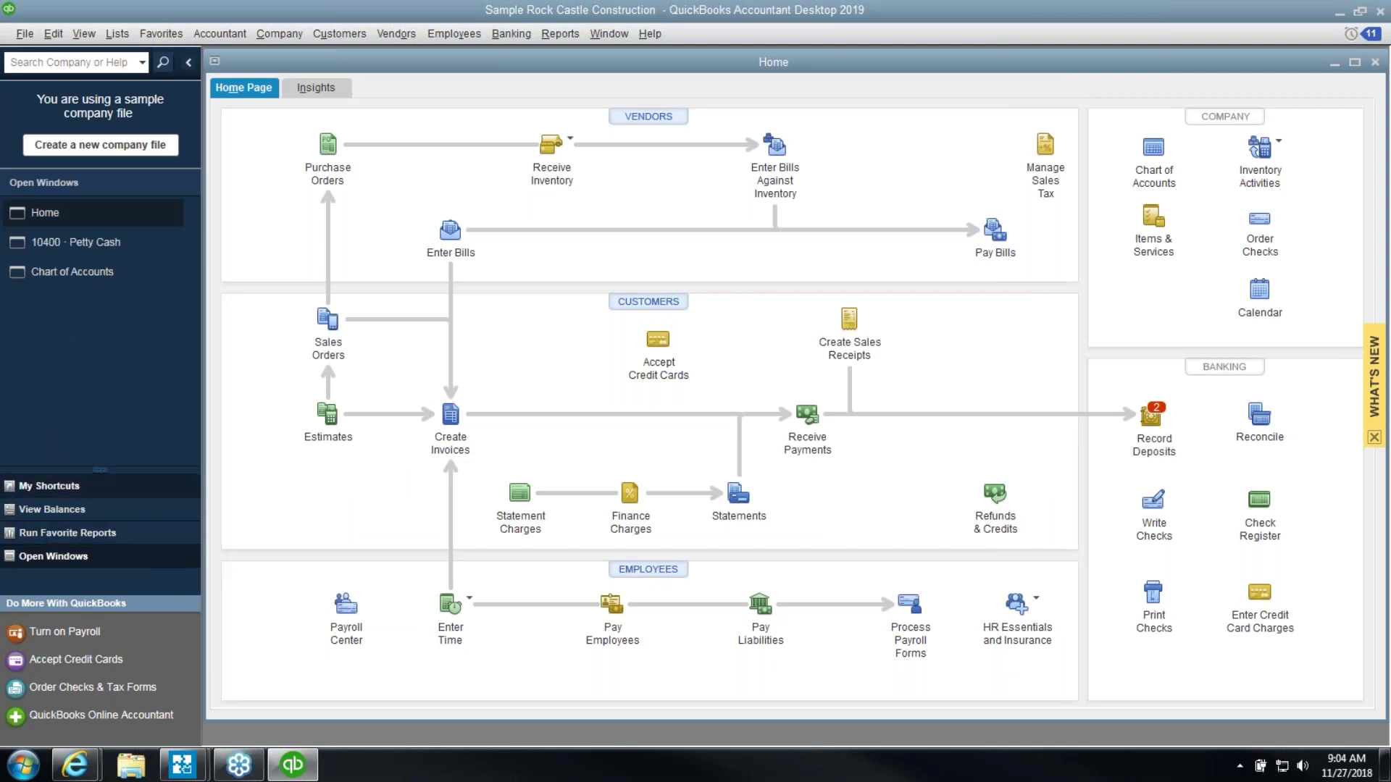
click(110, 243)
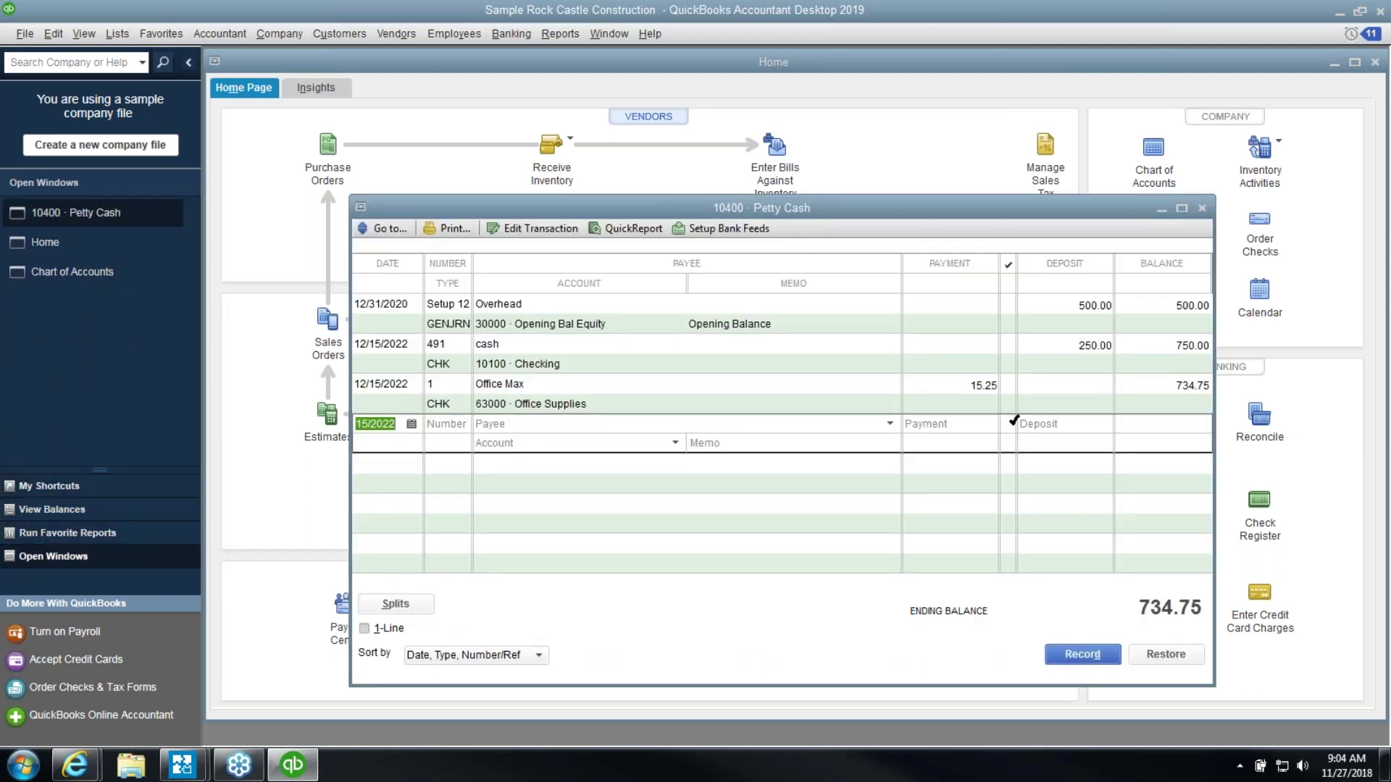
click(1059, 362)
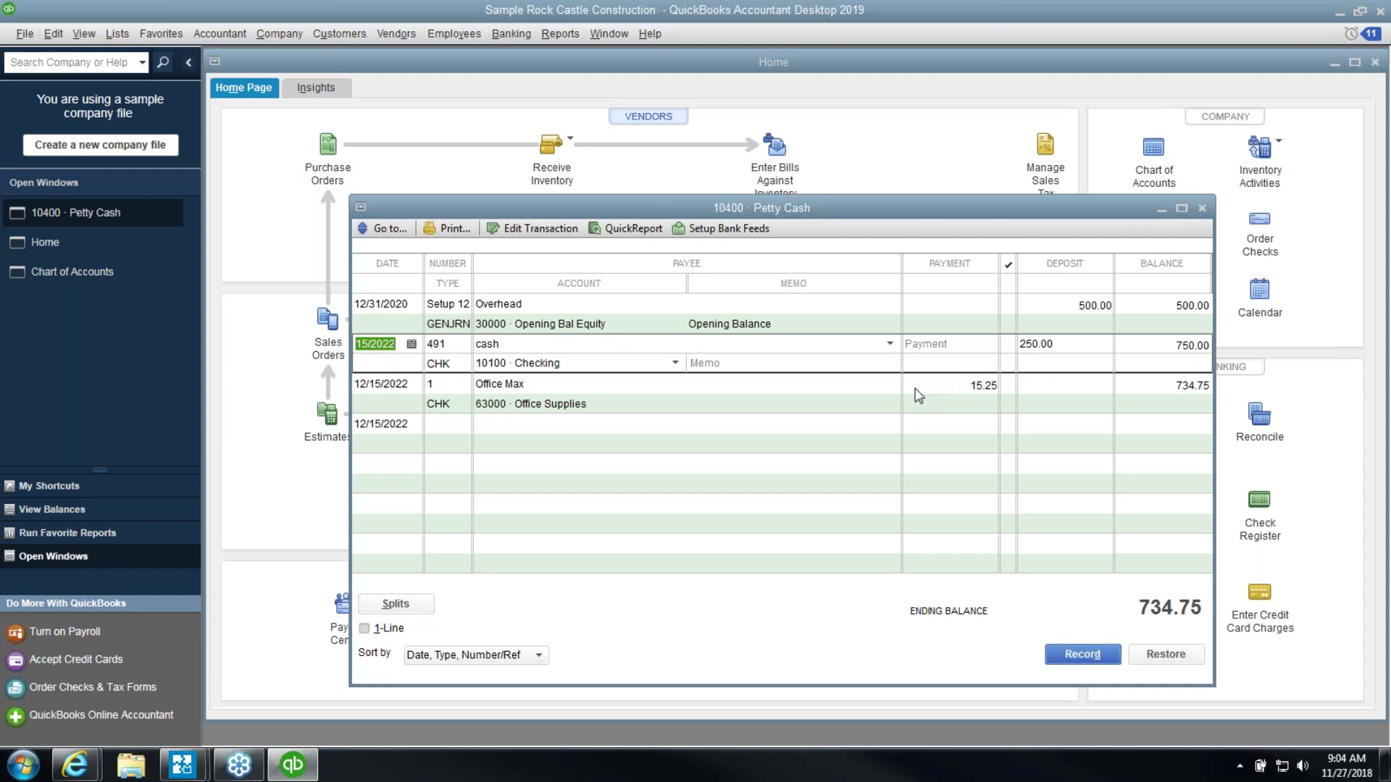
click(916, 389)
click(913, 431)
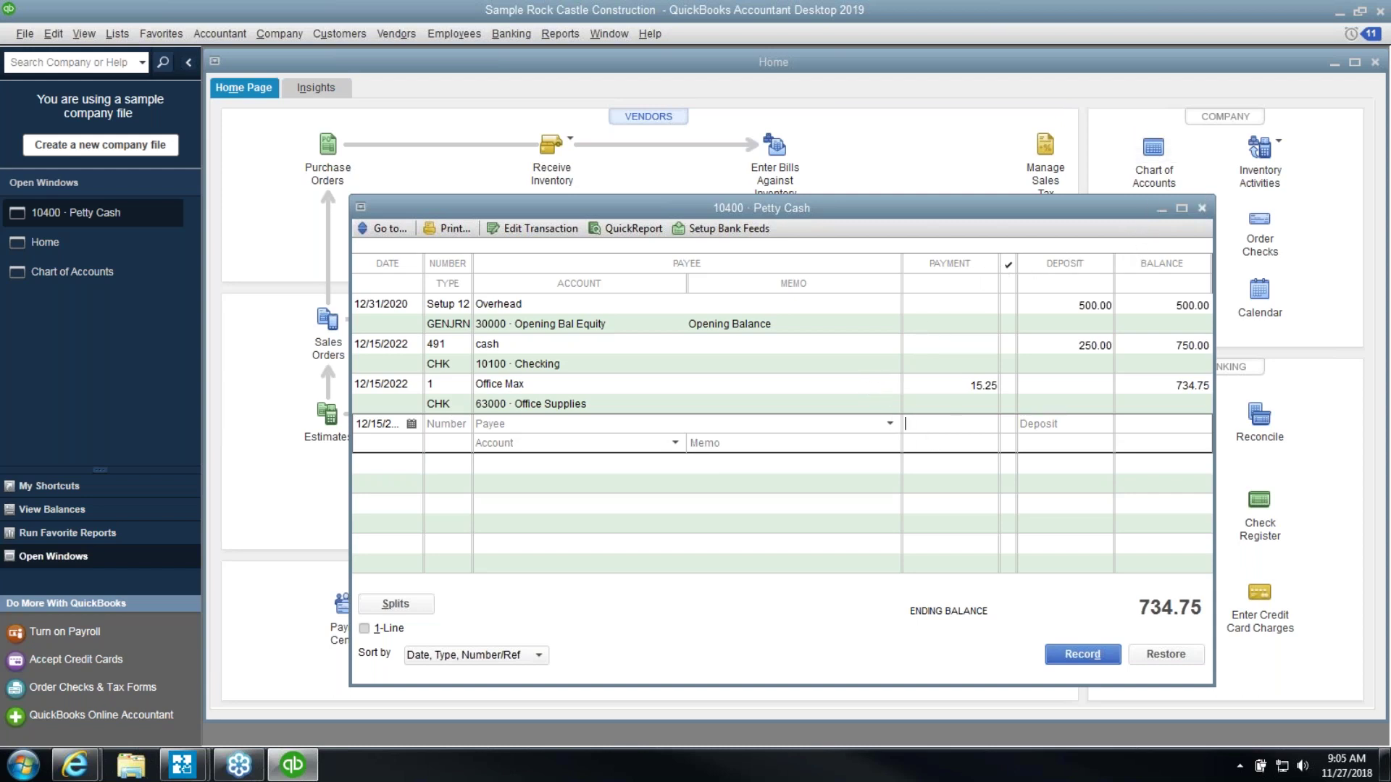
click(1205, 208)
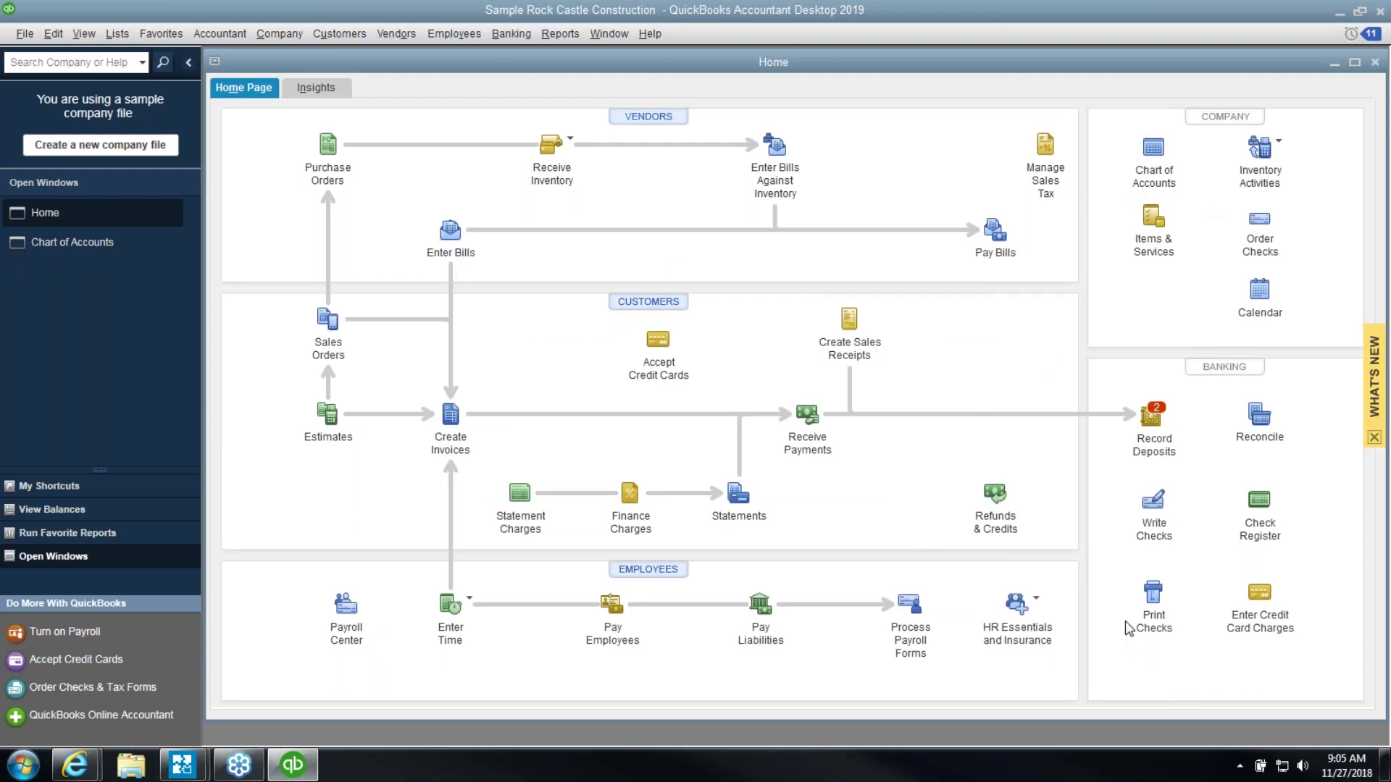
Create the customer type 'Test Customer Type' and save it on the 14,510.00-balance customer's record
click(637, 307)
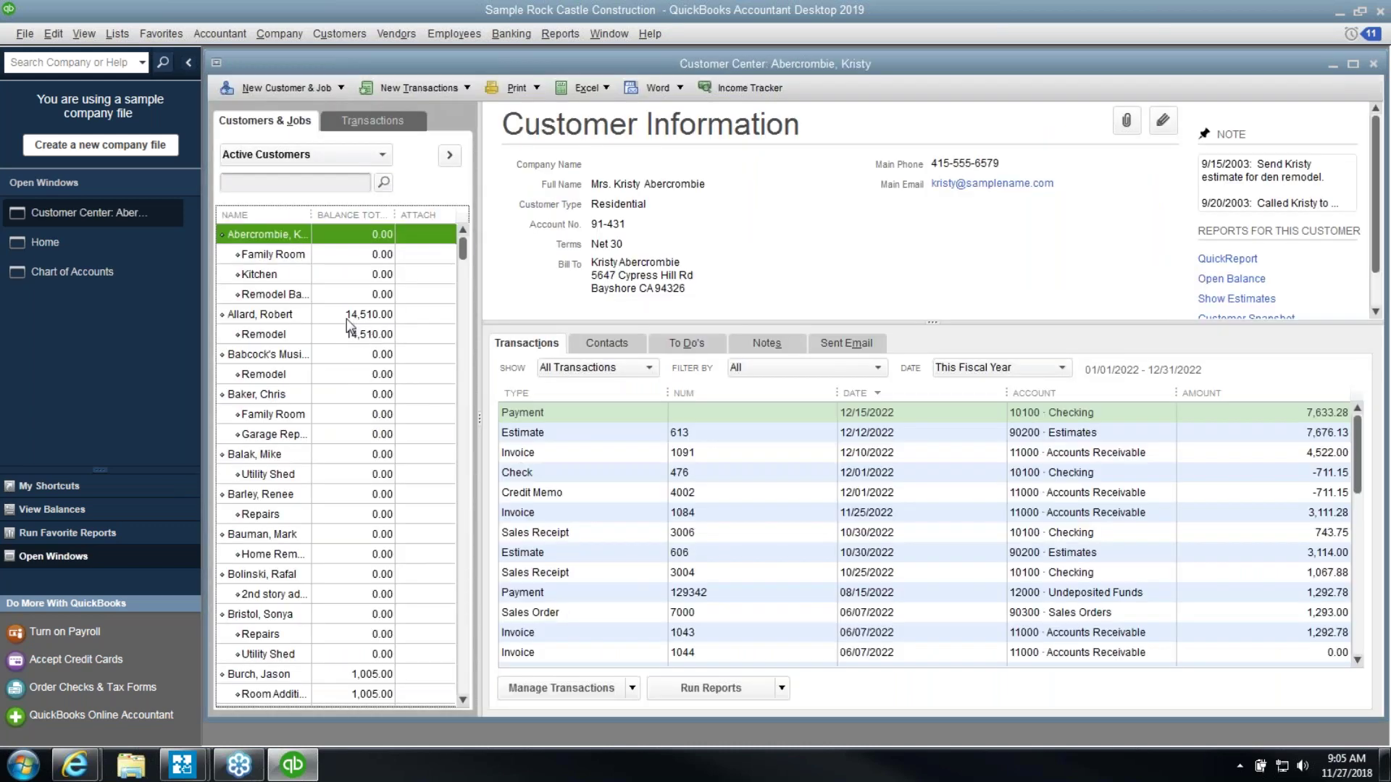
double_click(341, 321)
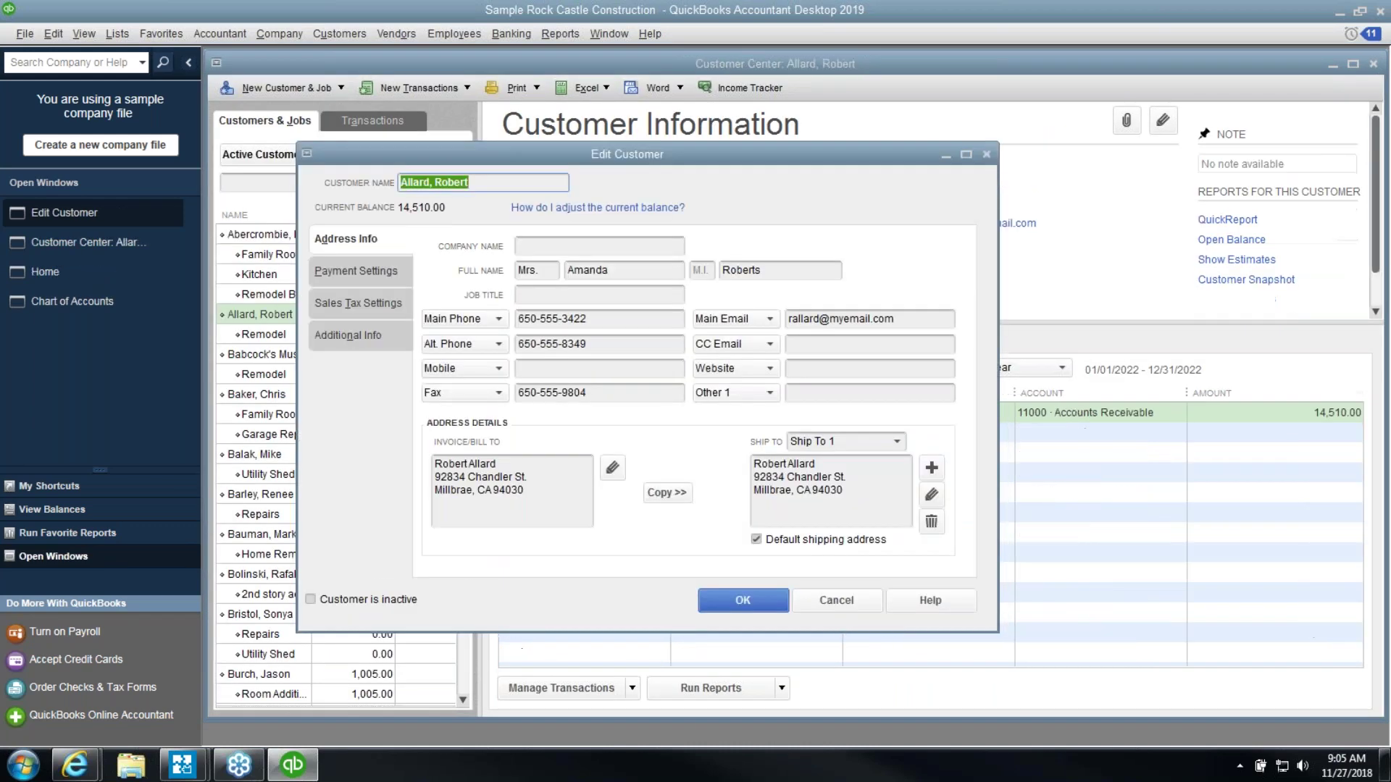
click(345, 338)
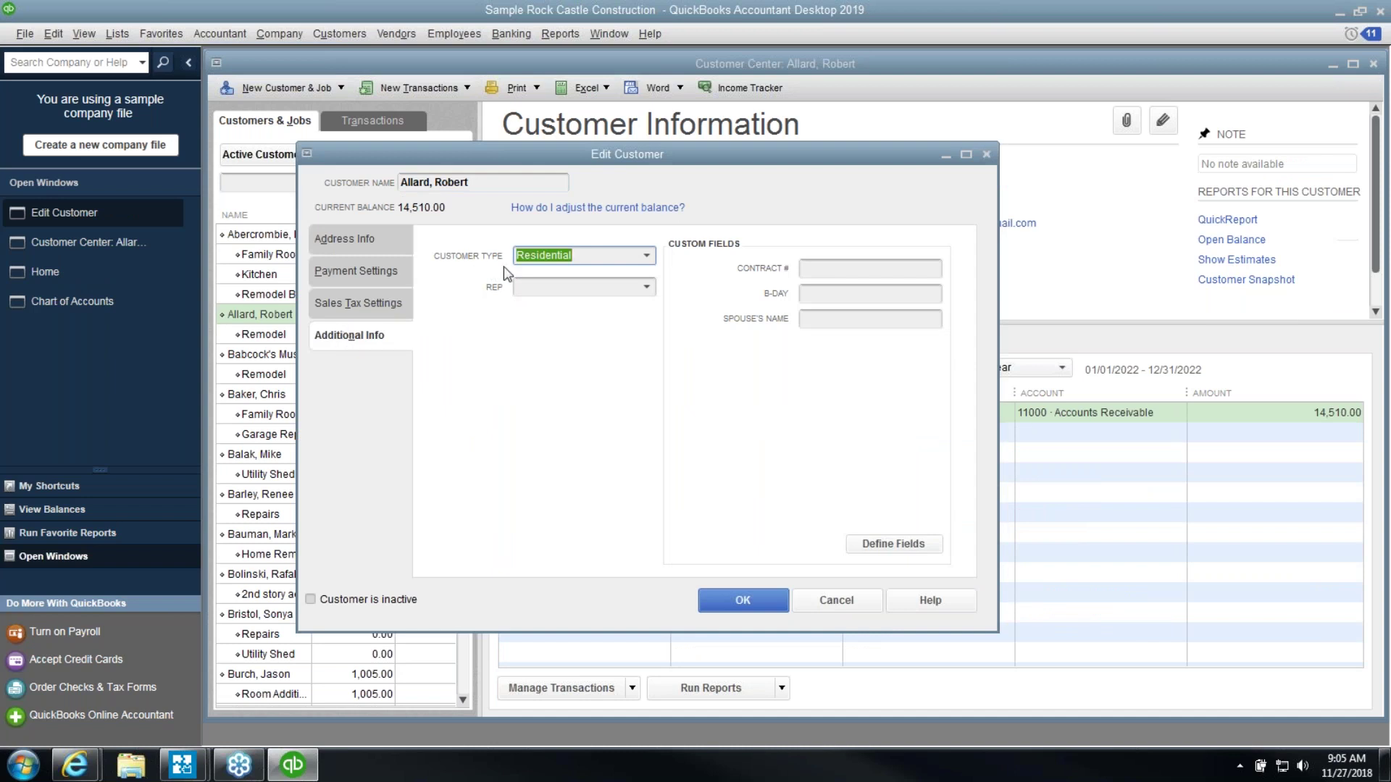
click(549, 257)
key(alt+Down)
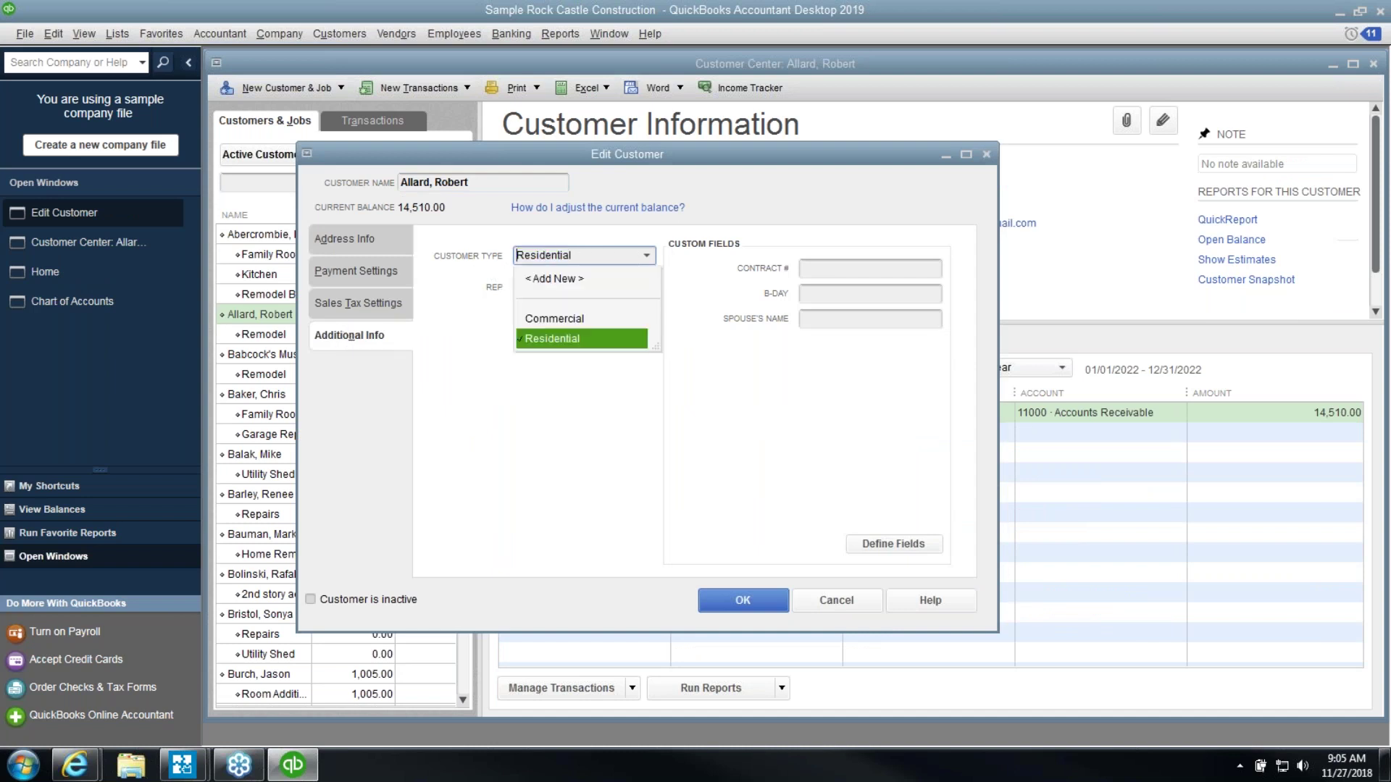
click(585, 281)
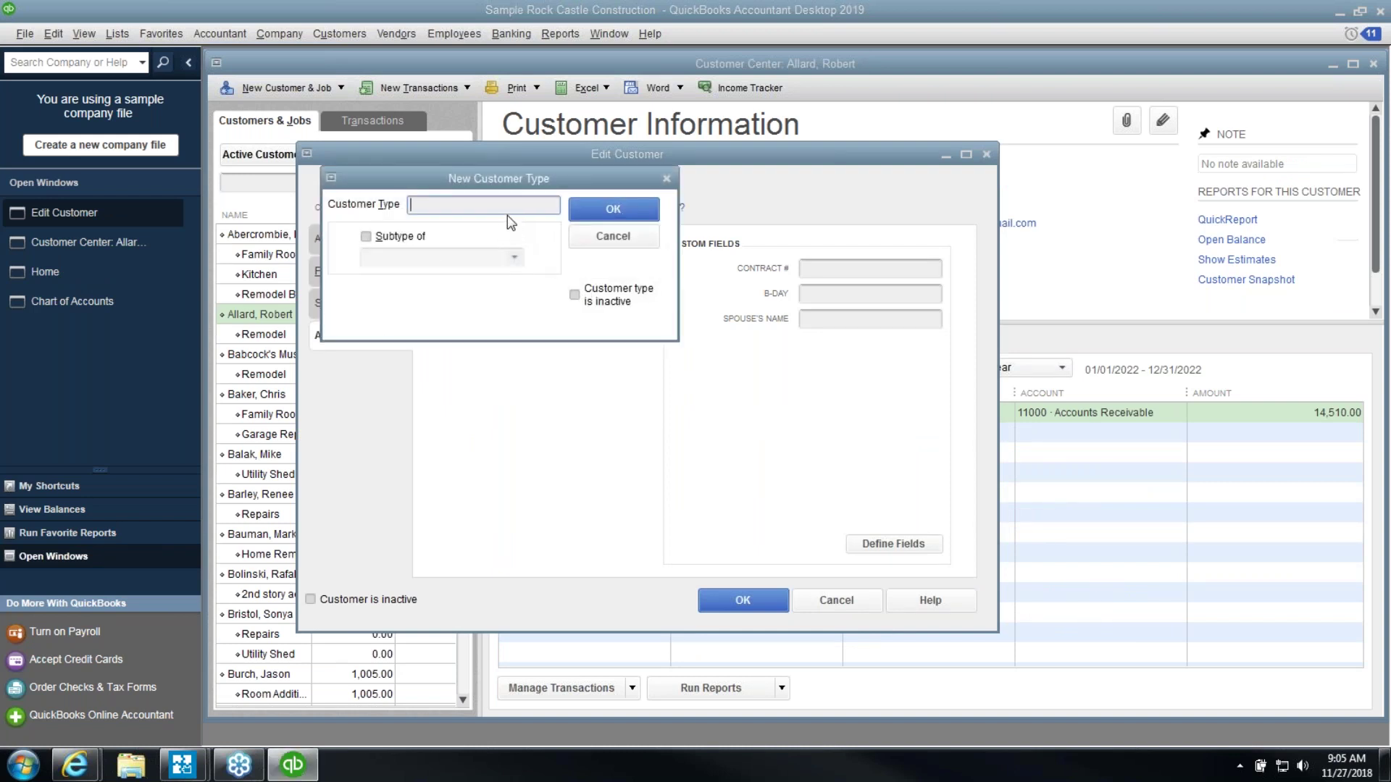
text(Test Customer Type)
click(625, 205)
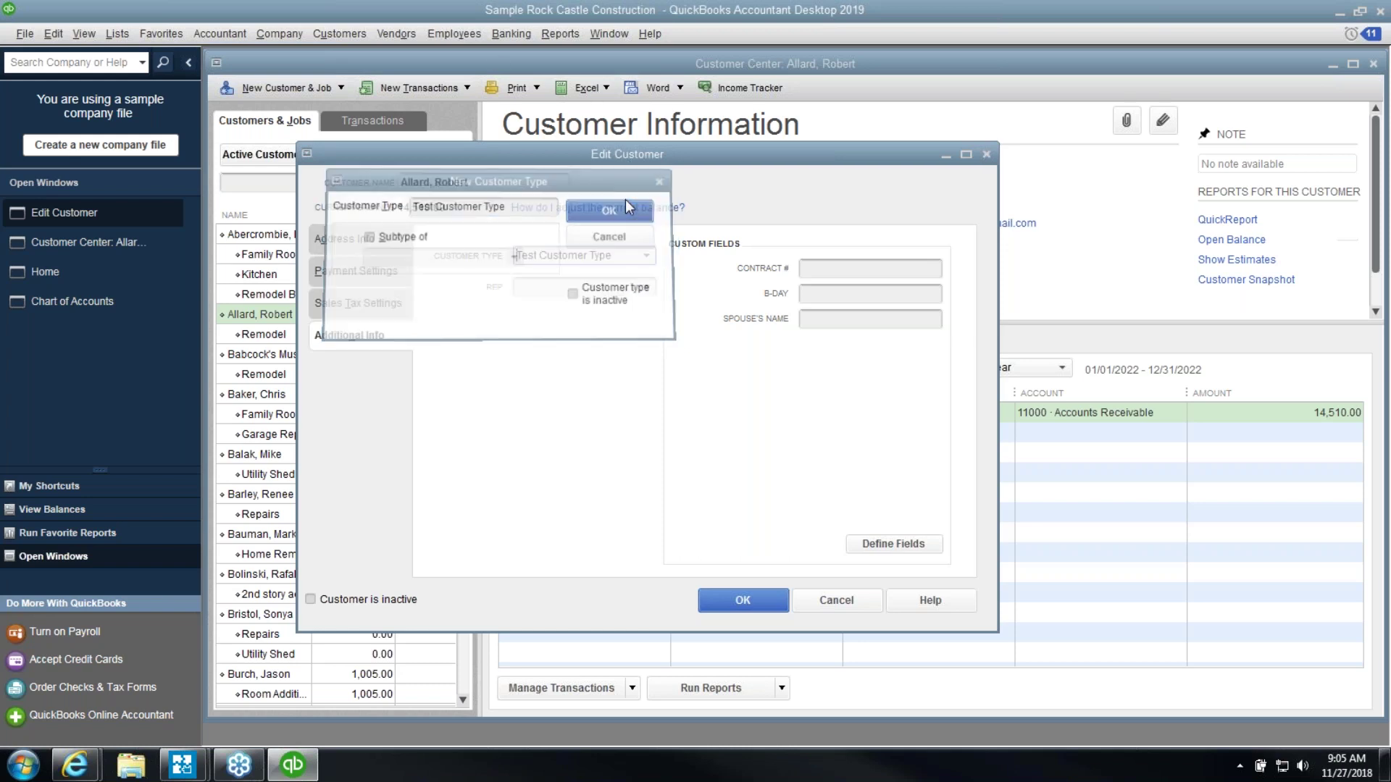
click(746, 602)
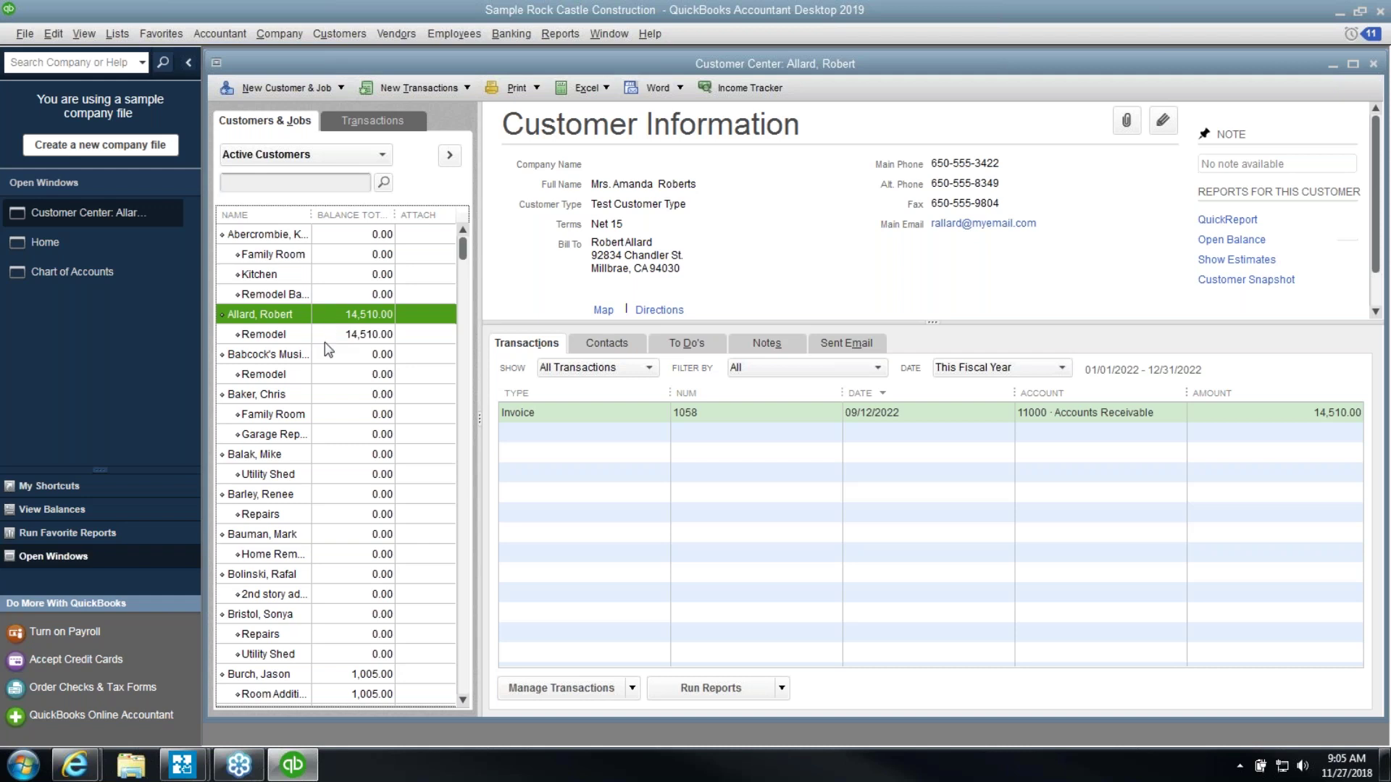
Change the first Residential customer's type to Test Customer Type
click(326, 398)
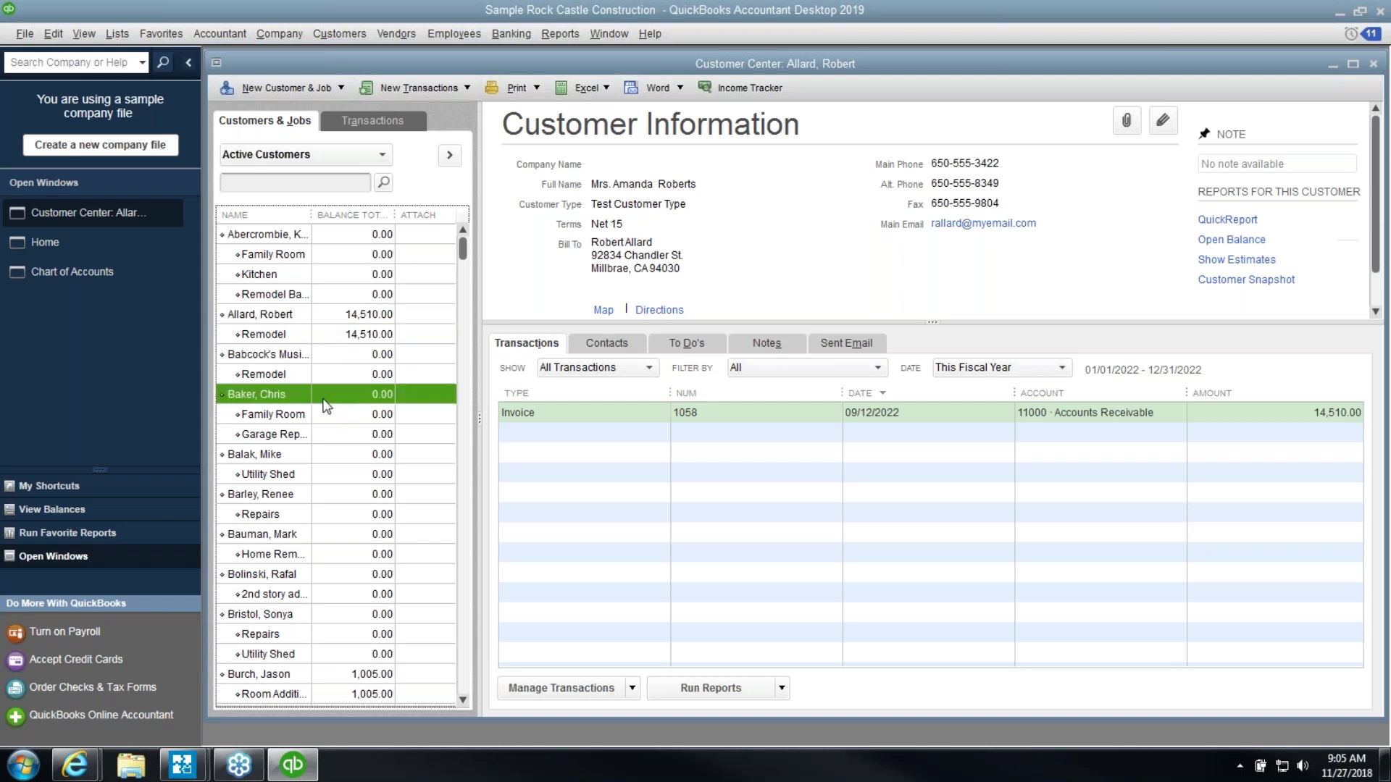
double_click(323, 401)
click(346, 334)
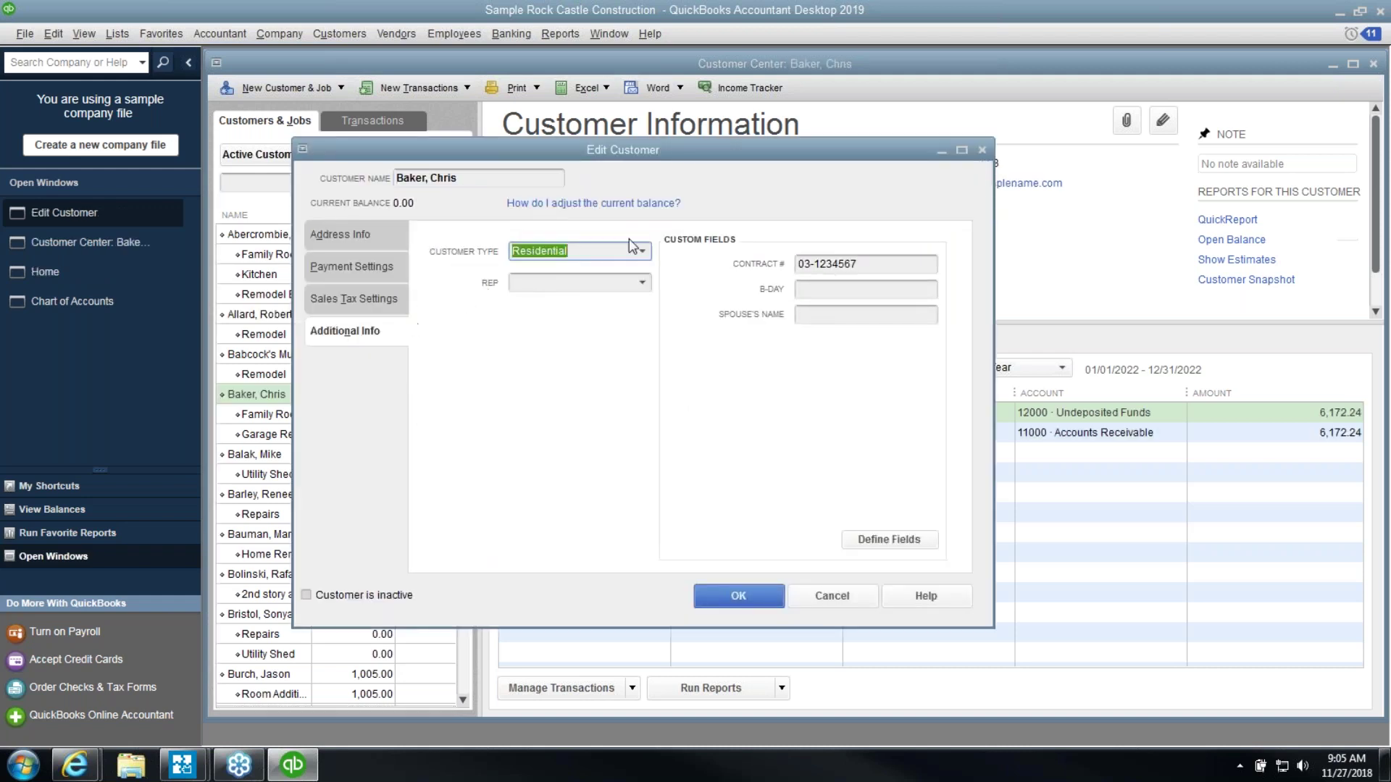
click(643, 252)
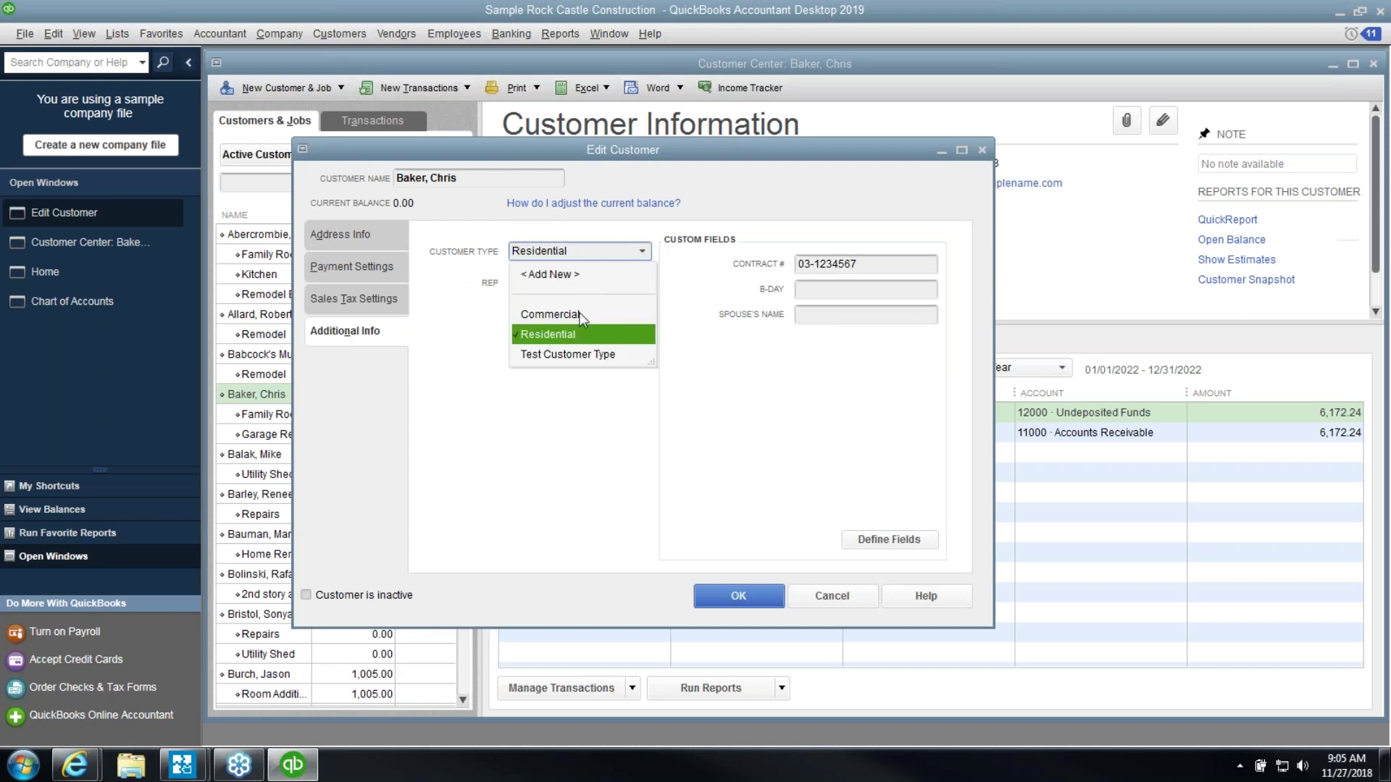
click(569, 354)
click(742, 596)
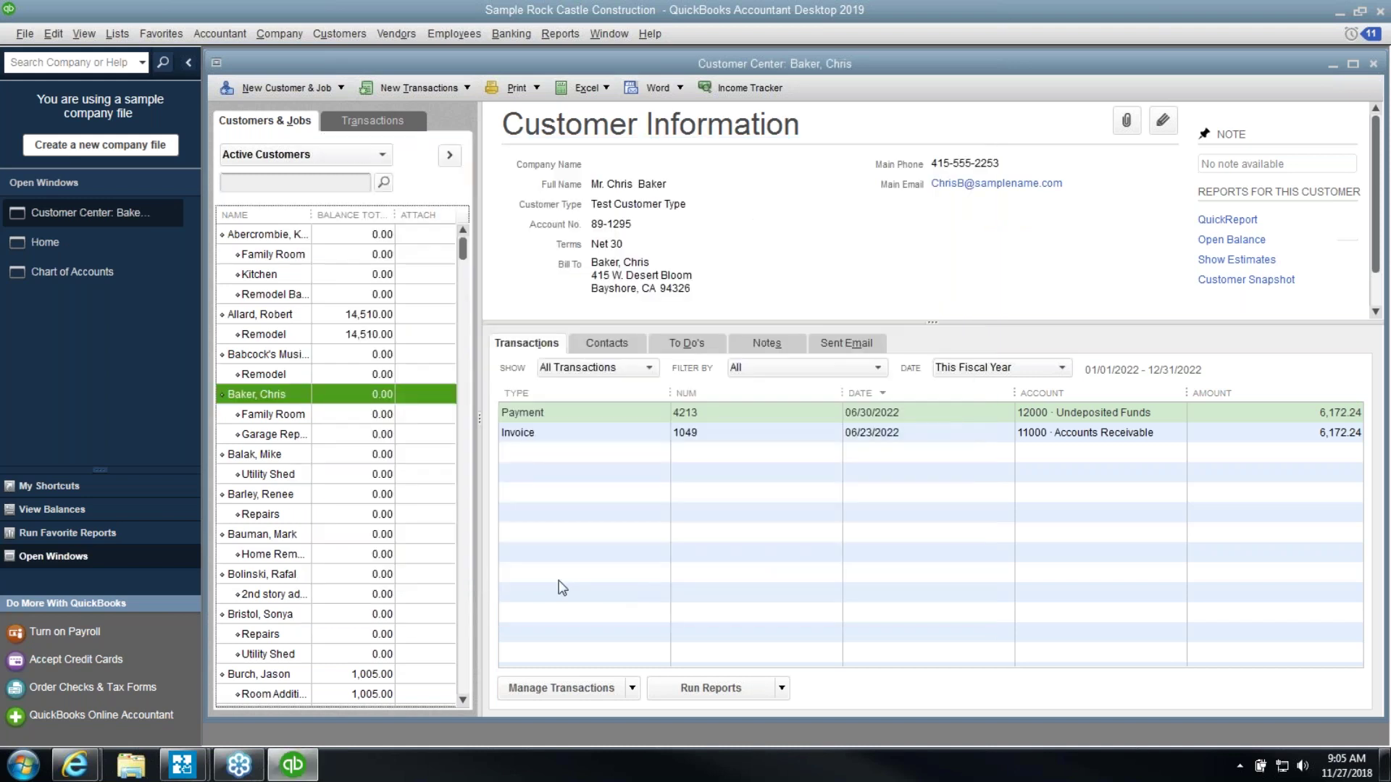
Change a second Residential customer's type to Test Customer Type
double_click(365, 576)
click(372, 327)
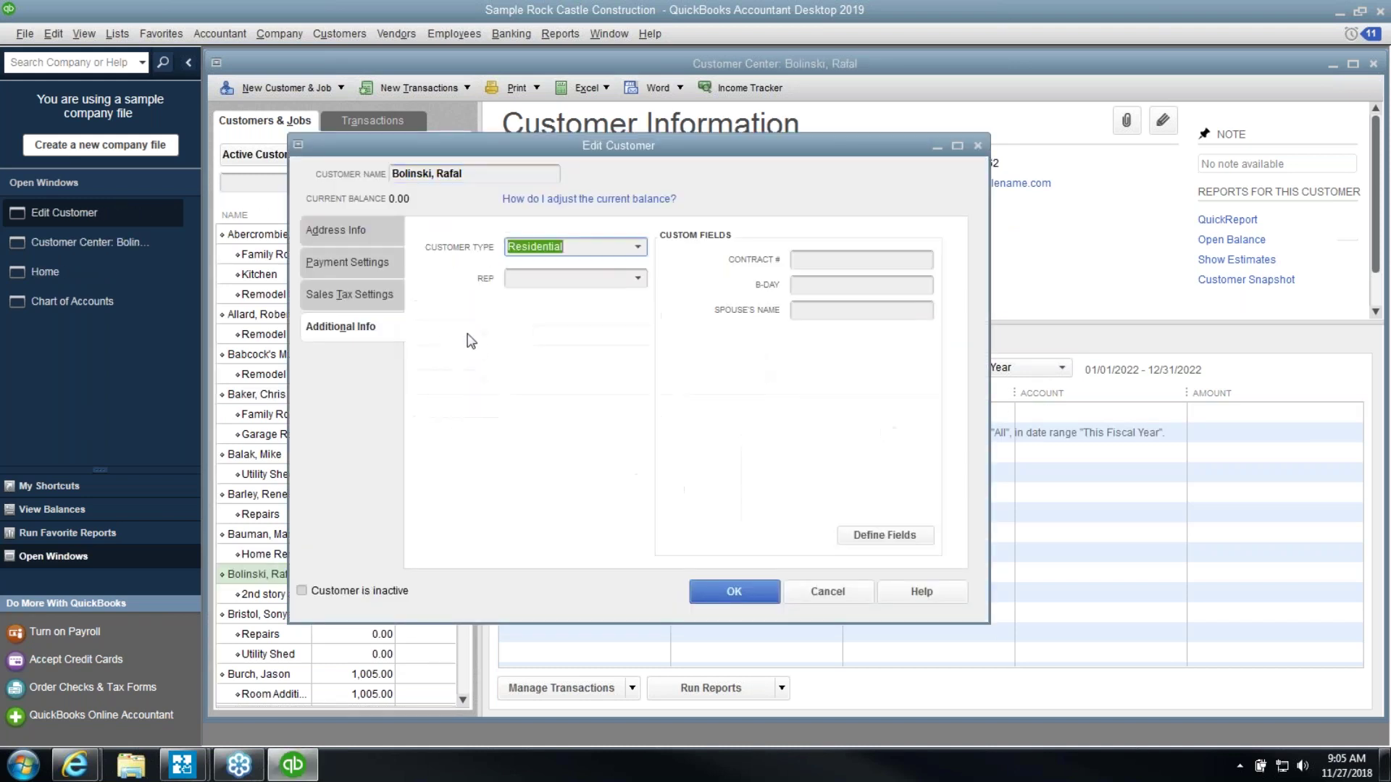
click(639, 250)
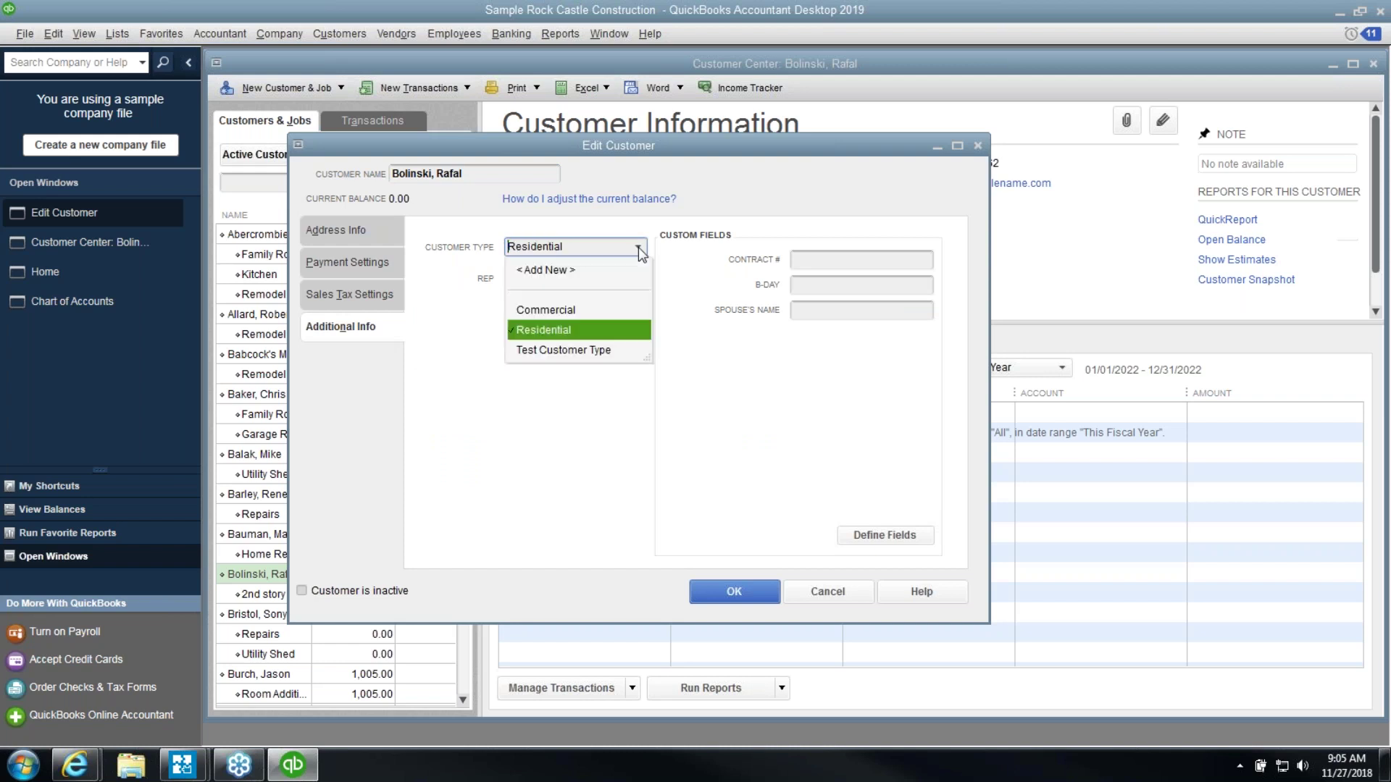
click(575, 351)
click(728, 594)
click(556, 35)
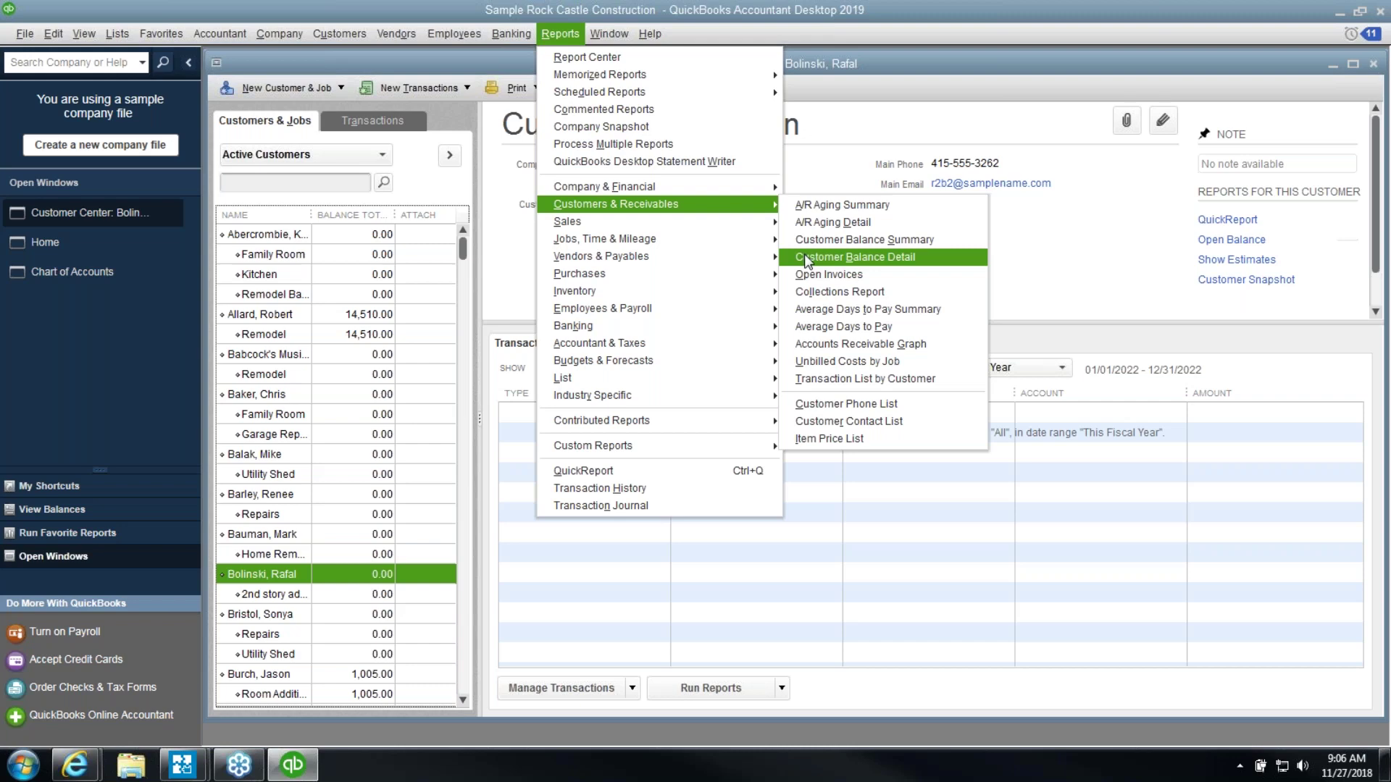
mouse_move(754, 222)
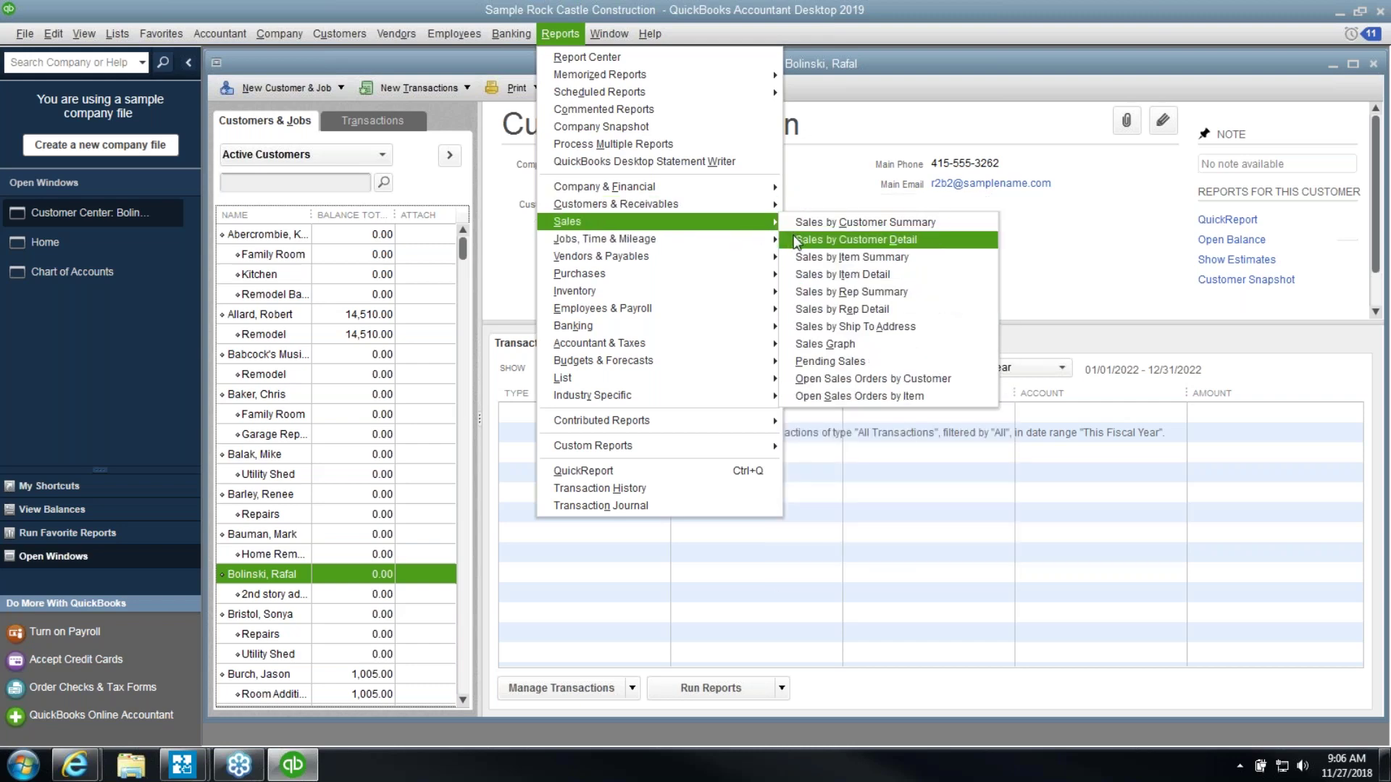
click(797, 240)
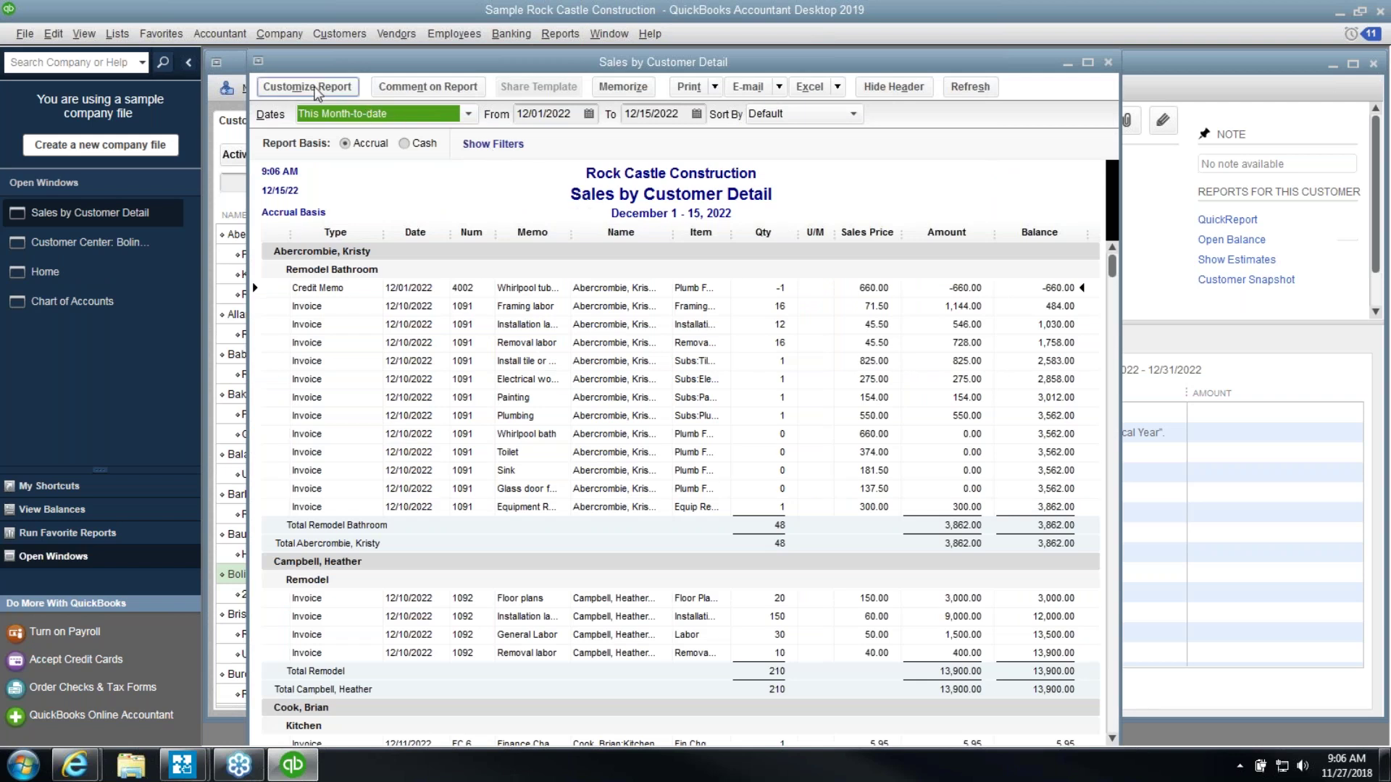
click(314, 88)
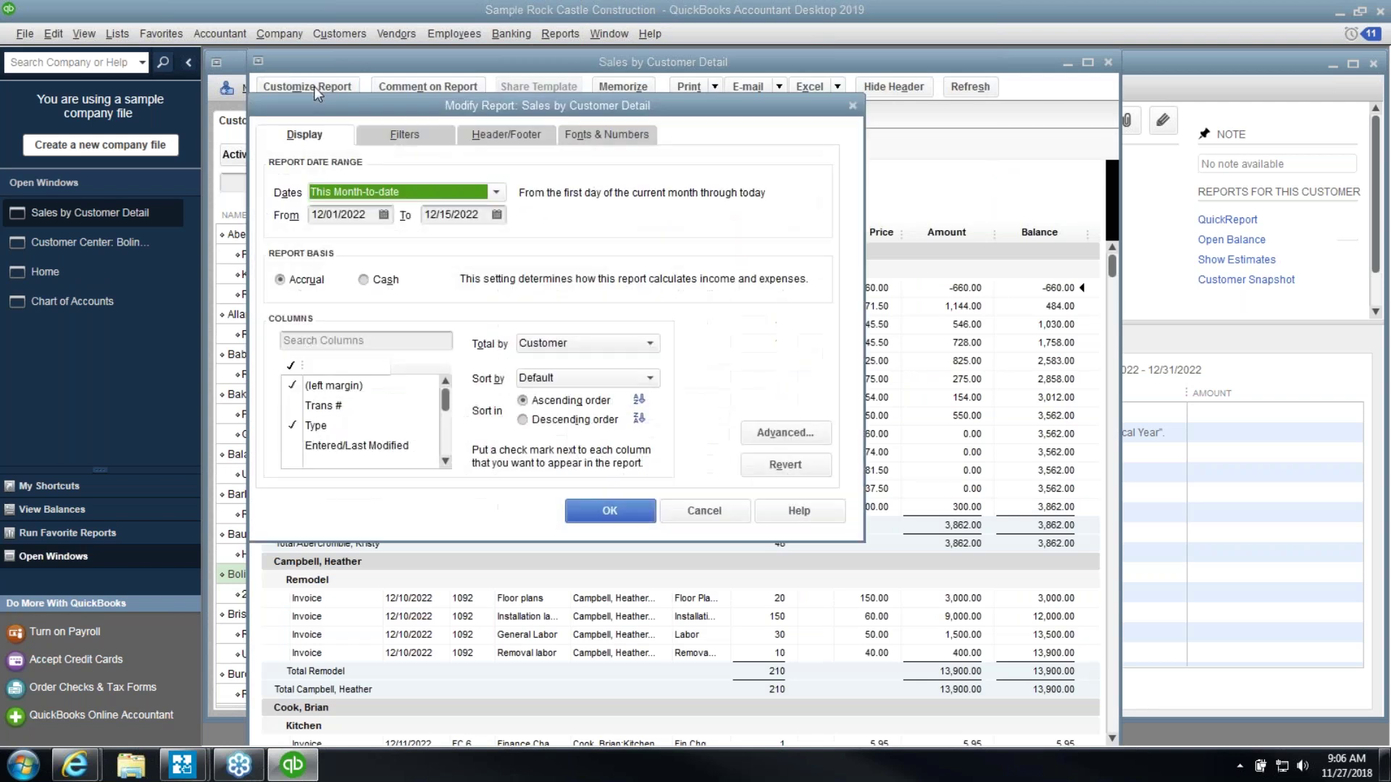
click(401, 141)
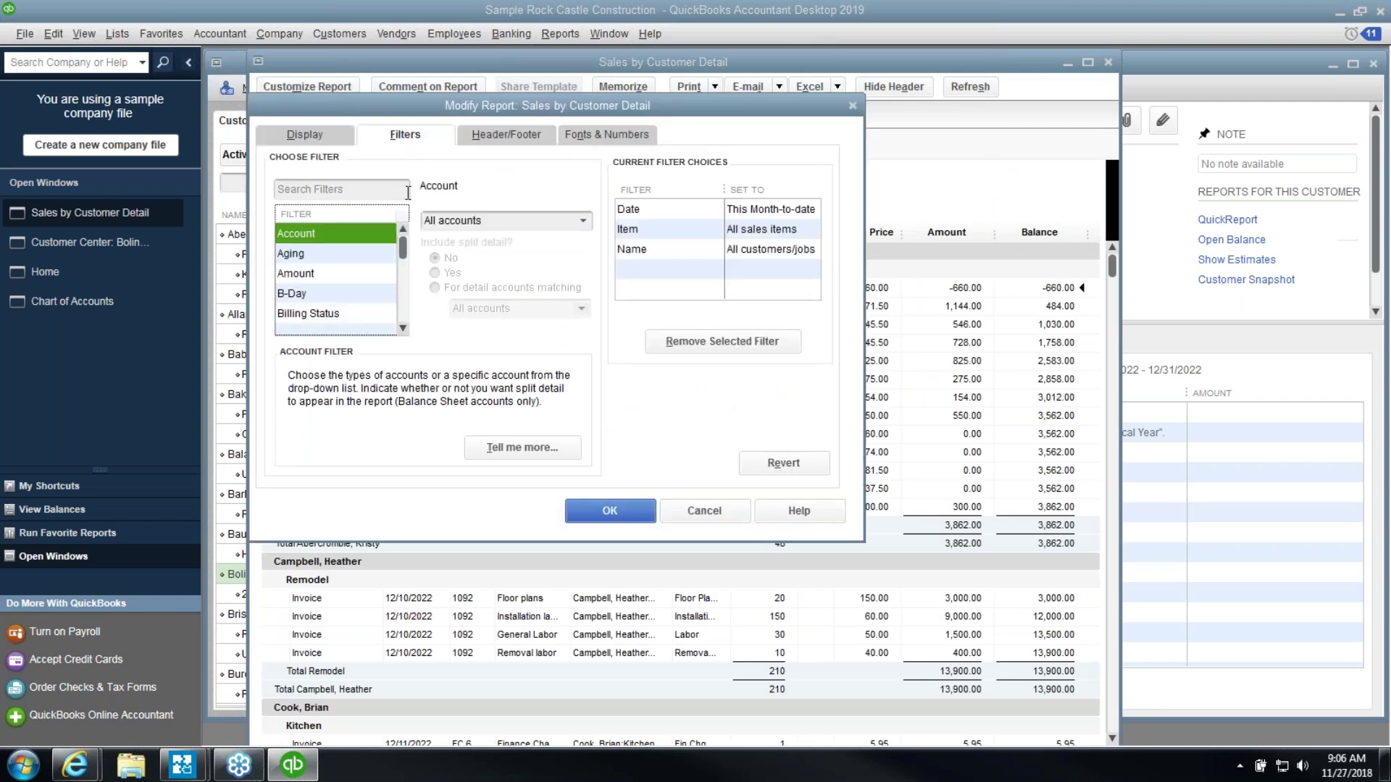
click(403, 287)
click(403, 287)
click(403, 287)
drag(403, 280, 403, 246)
scroll(384, 268, up, 1)
click(381, 272)
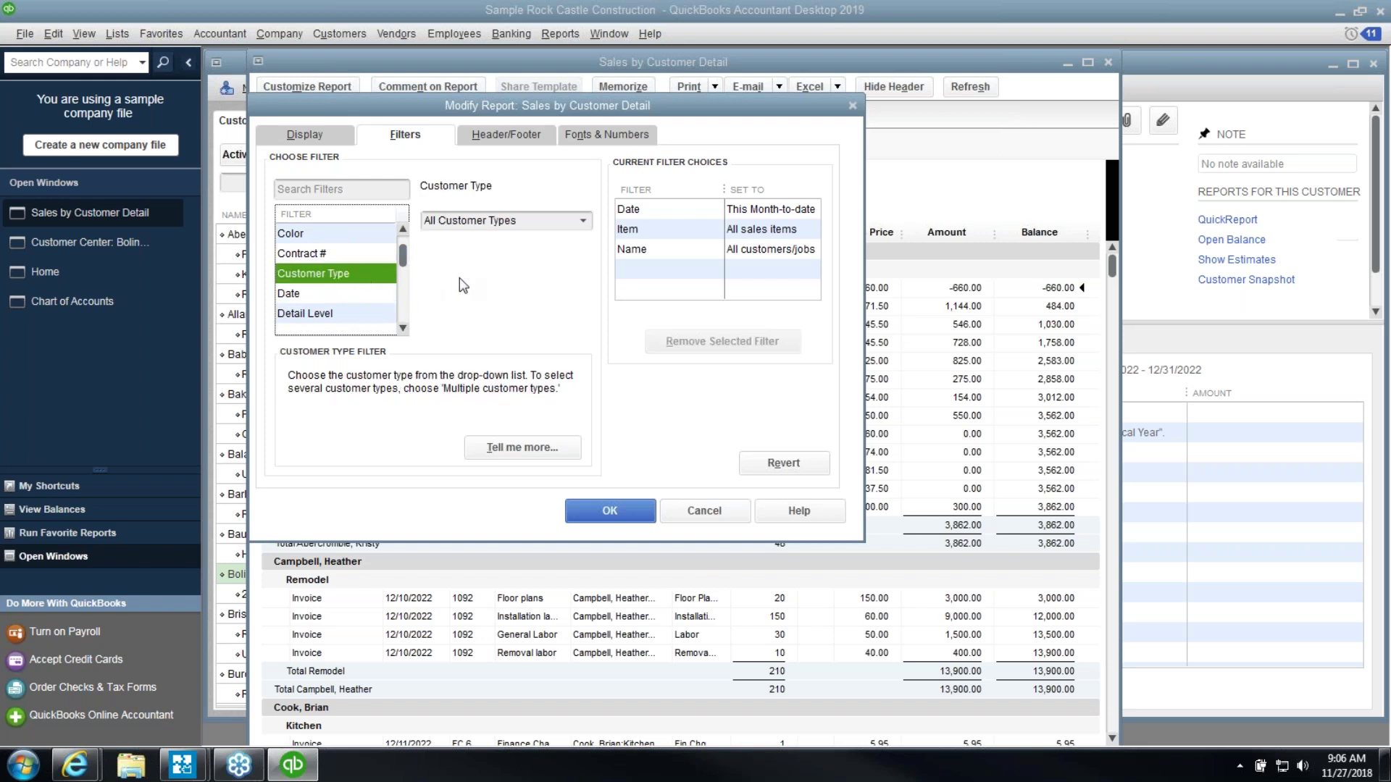
click(582, 223)
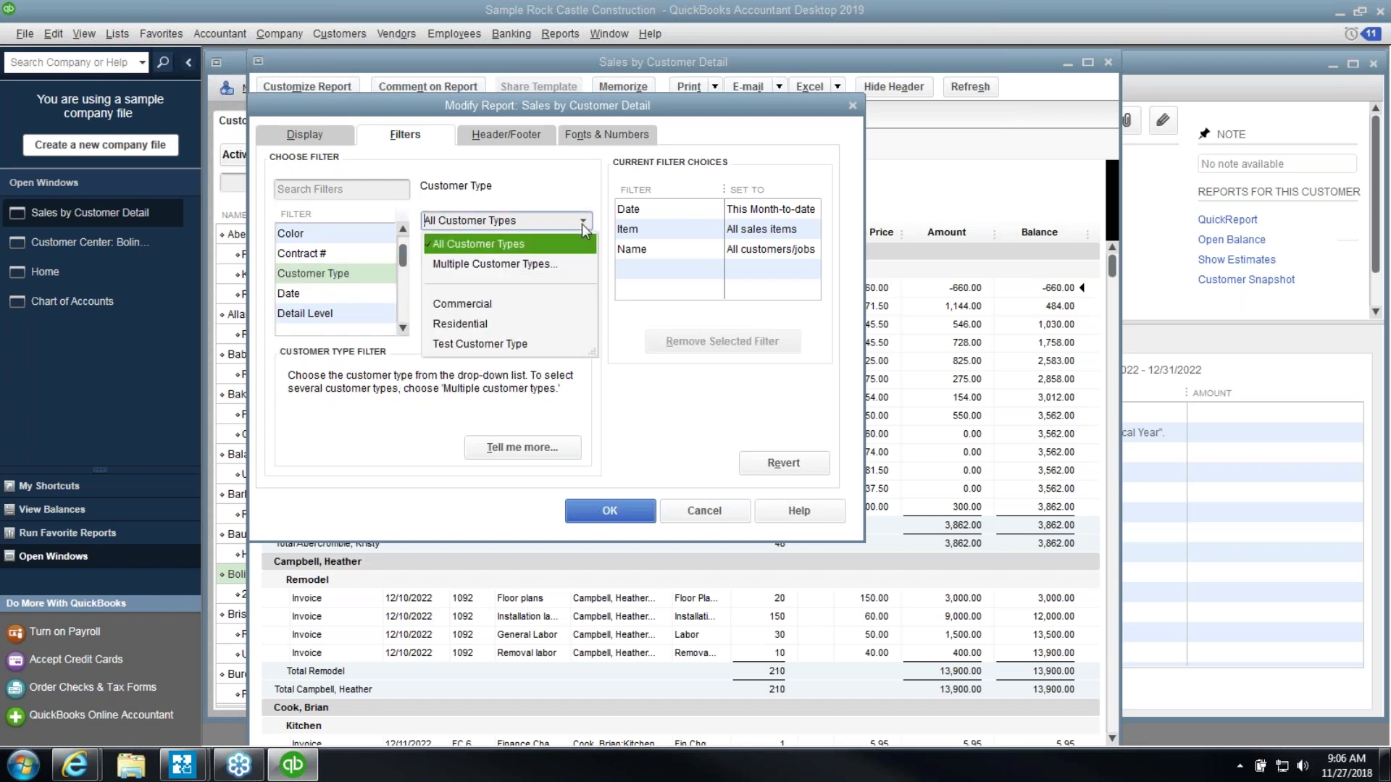
click(522, 345)
click(611, 513)
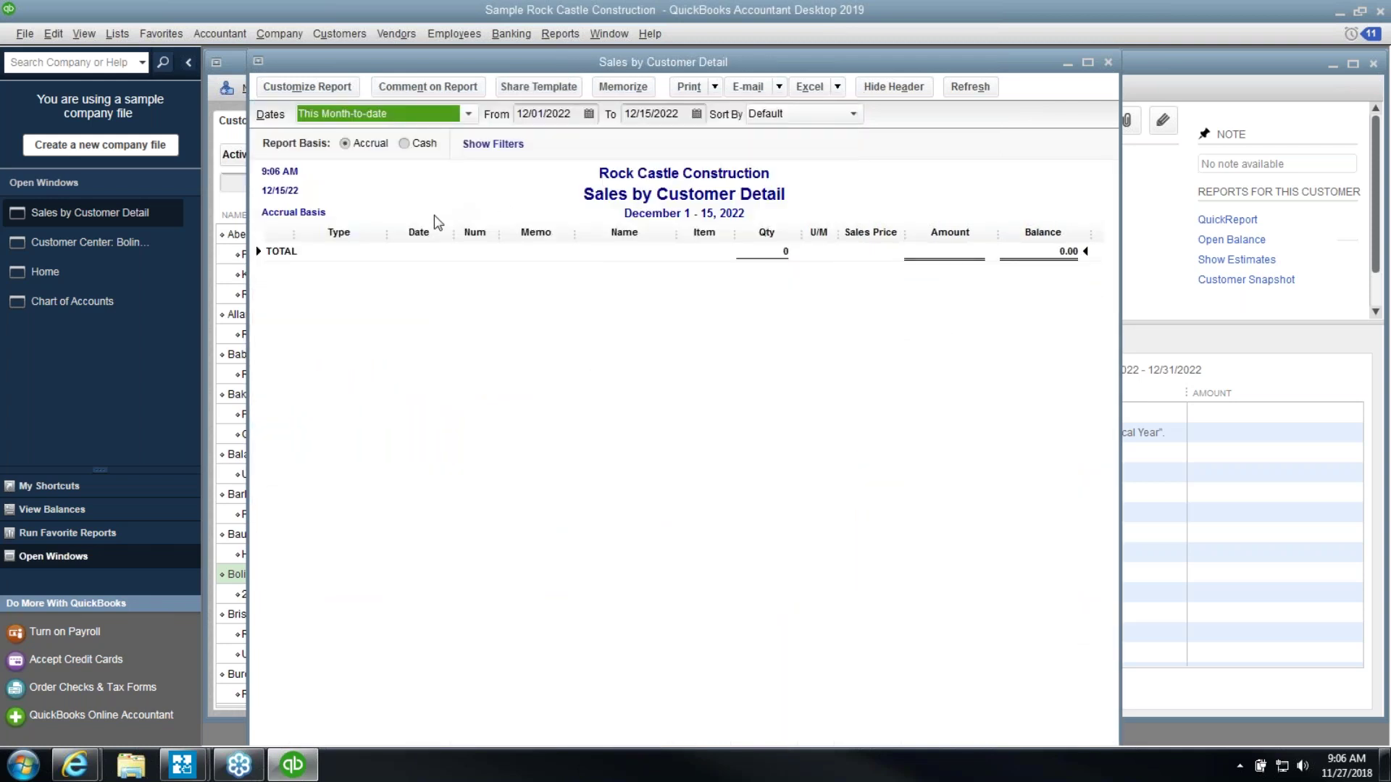
key(a)
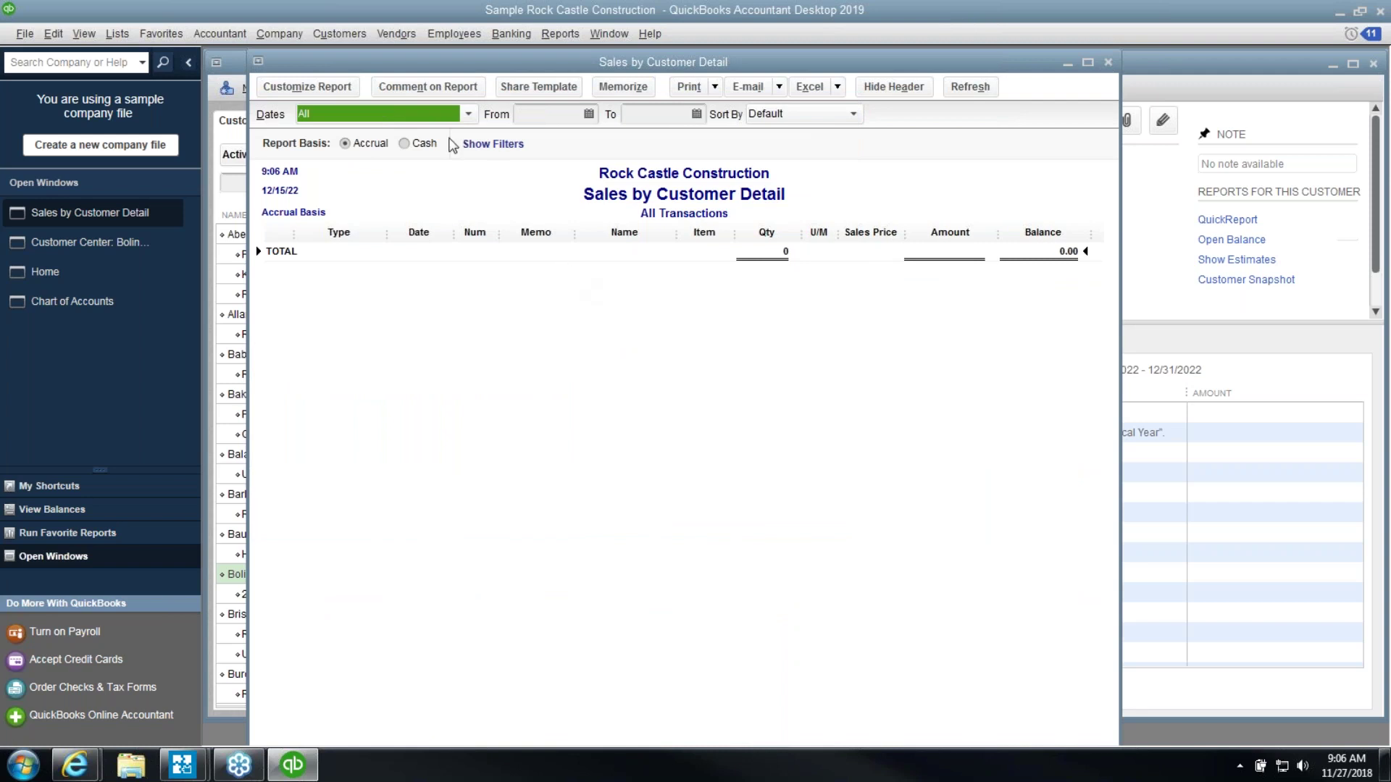
click(325, 89)
click(391, 130)
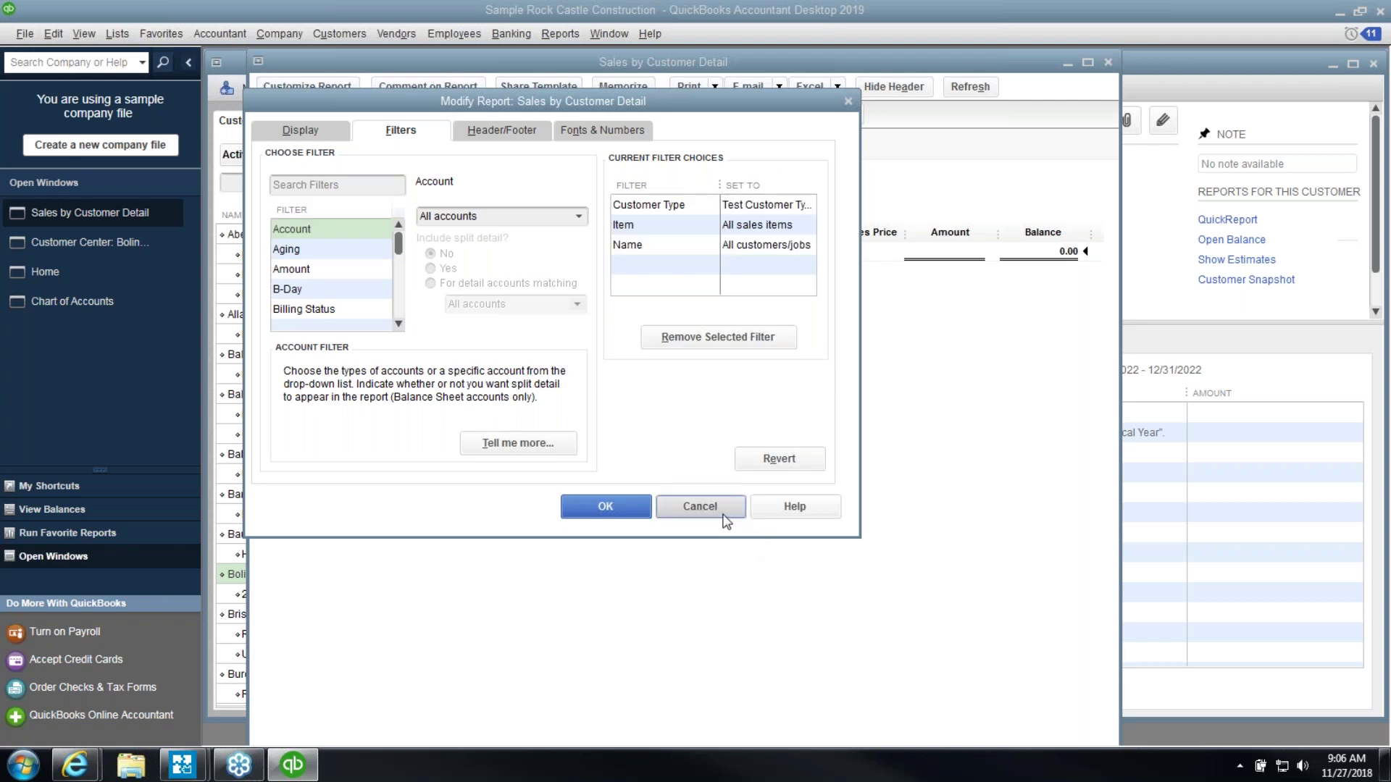
click(725, 519)
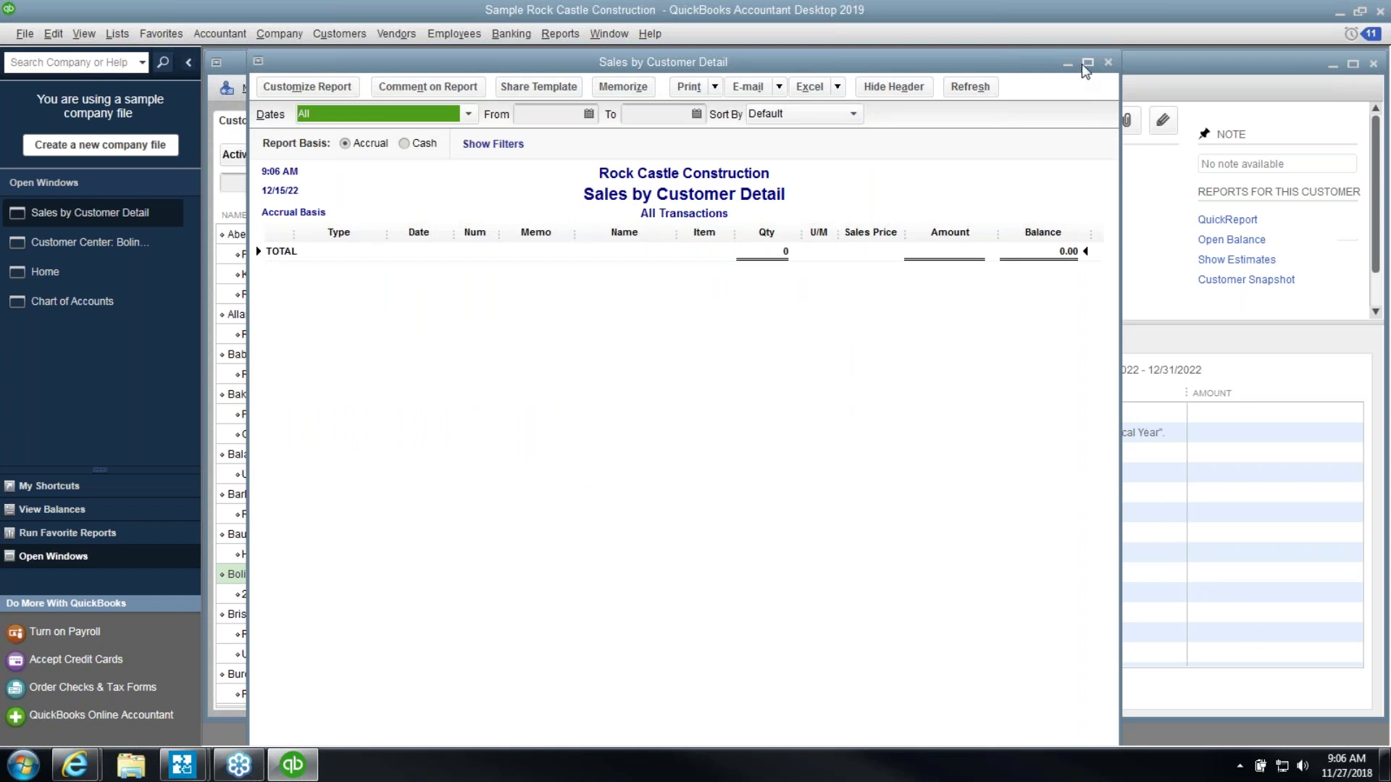
click(1107, 63)
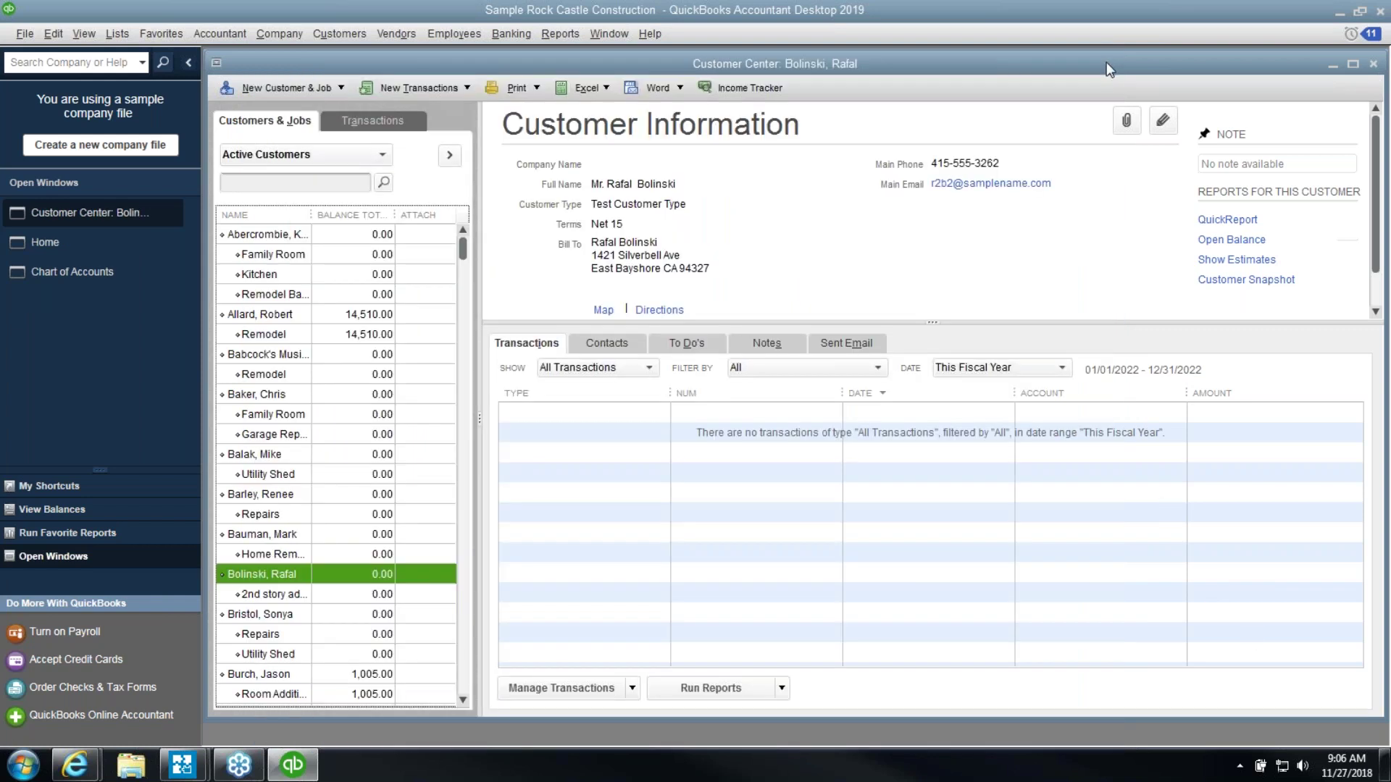
Close the Customer Center to return to the Home page
click(1373, 65)
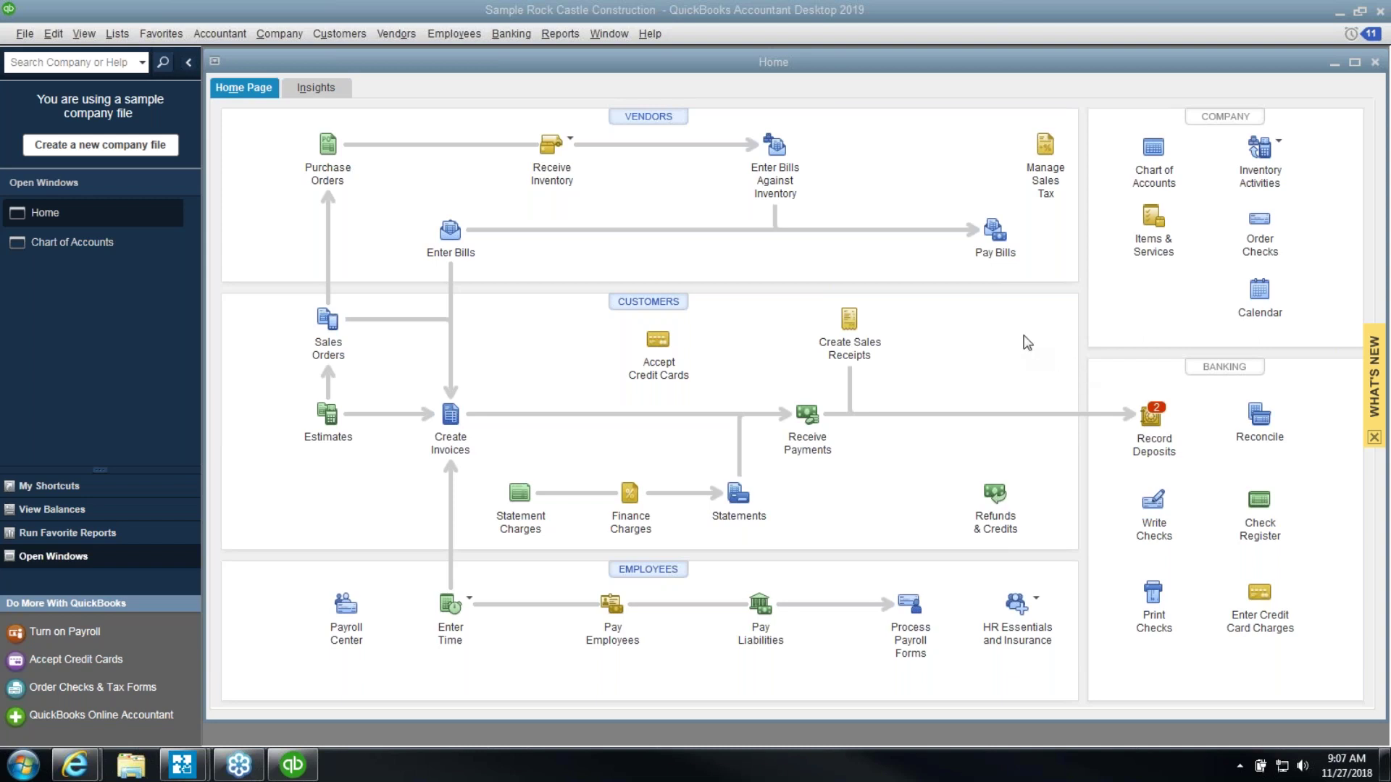
click(650, 34)
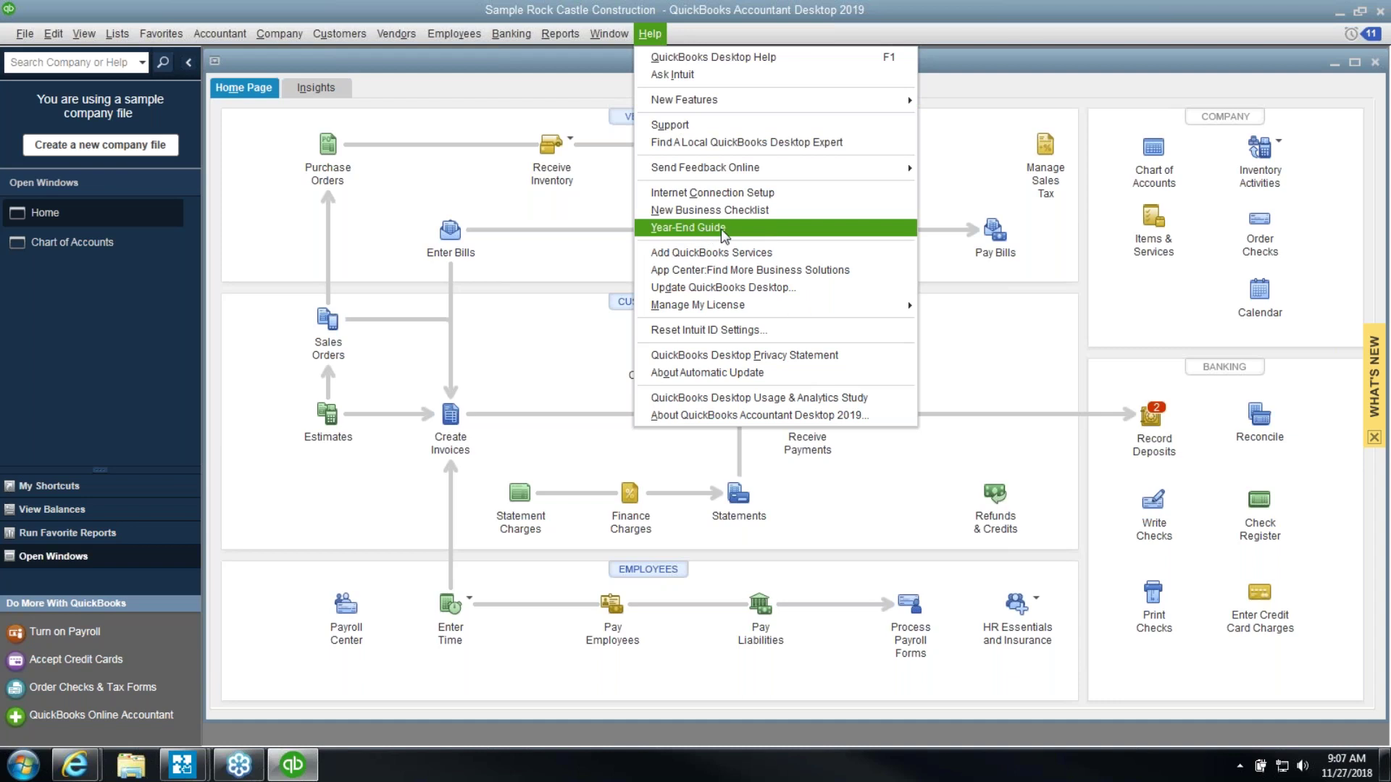
Open the Year-End Guide maximized, check the bank-reconciling help article, and scroll the checklist
click(722, 230)
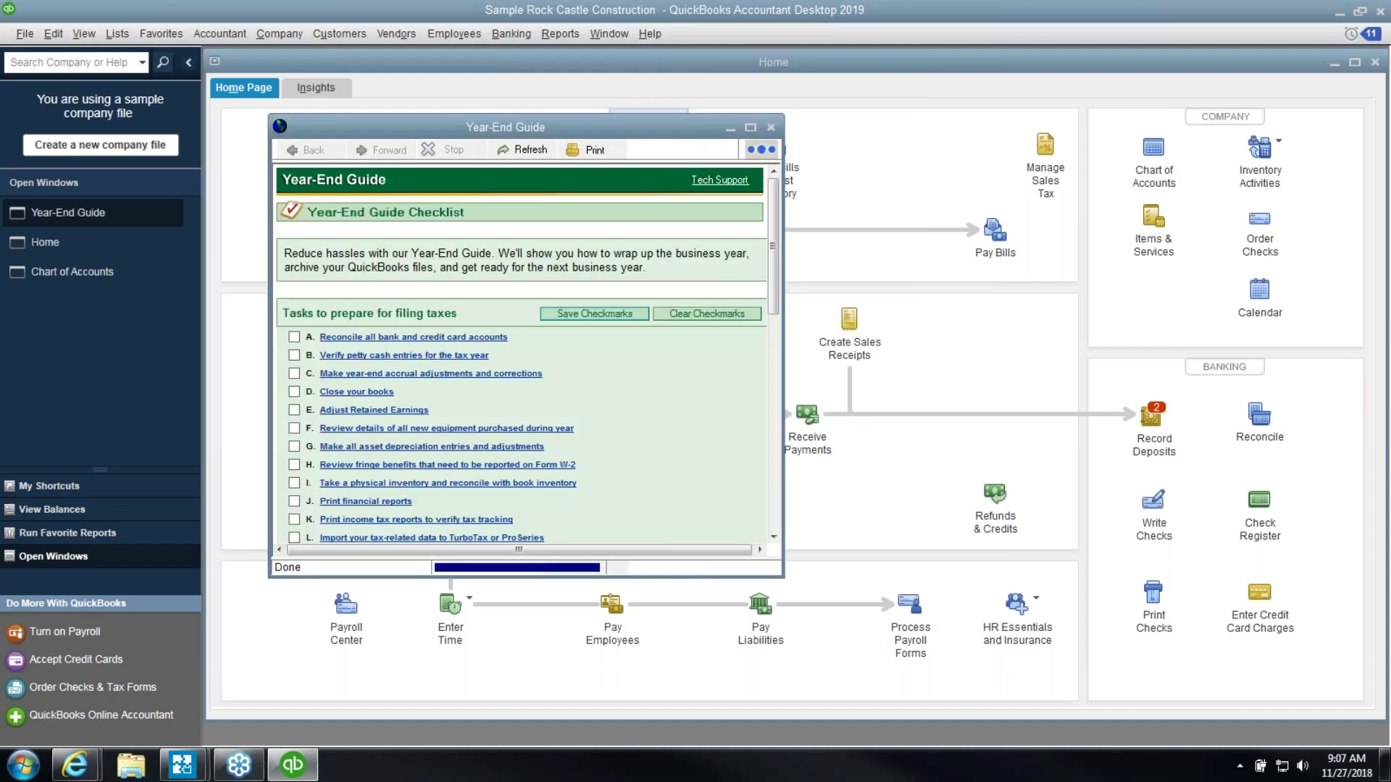
click(750, 127)
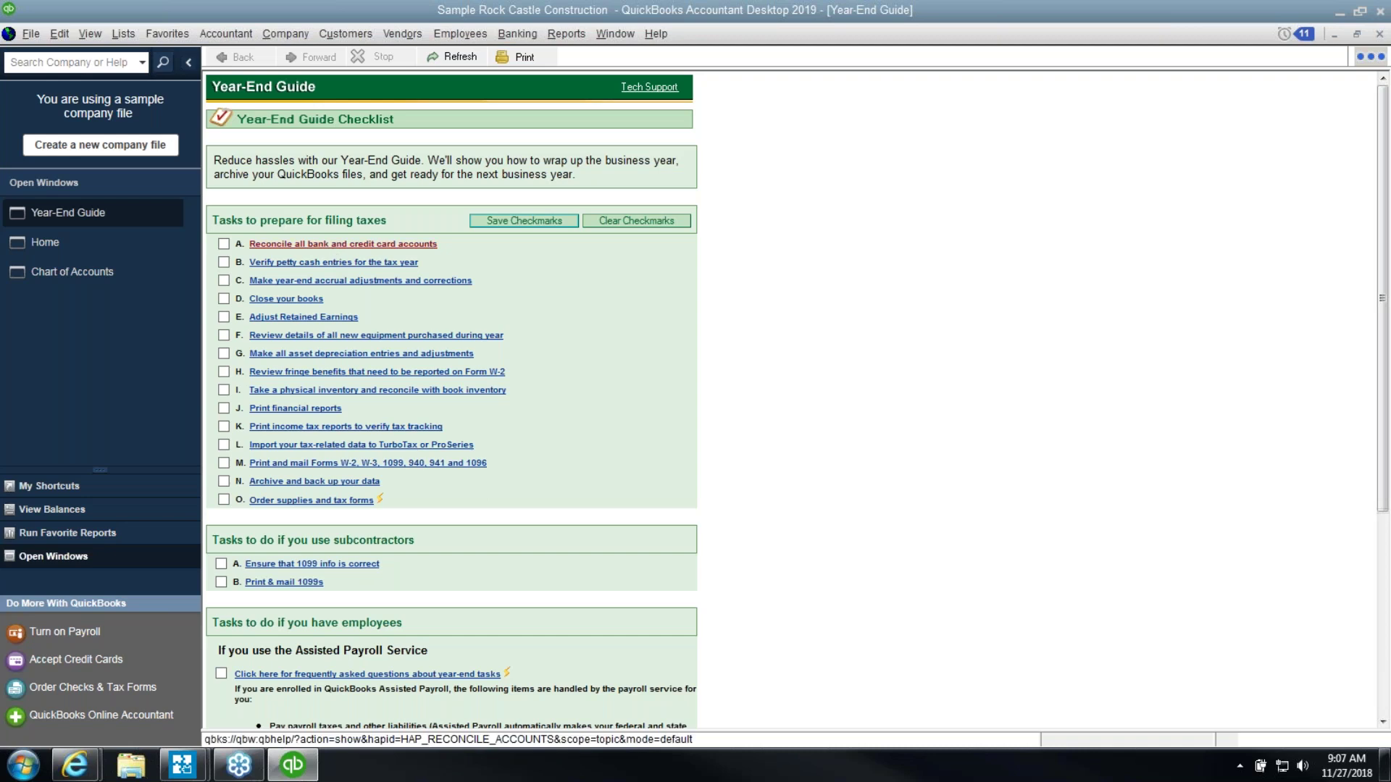
click(335, 247)
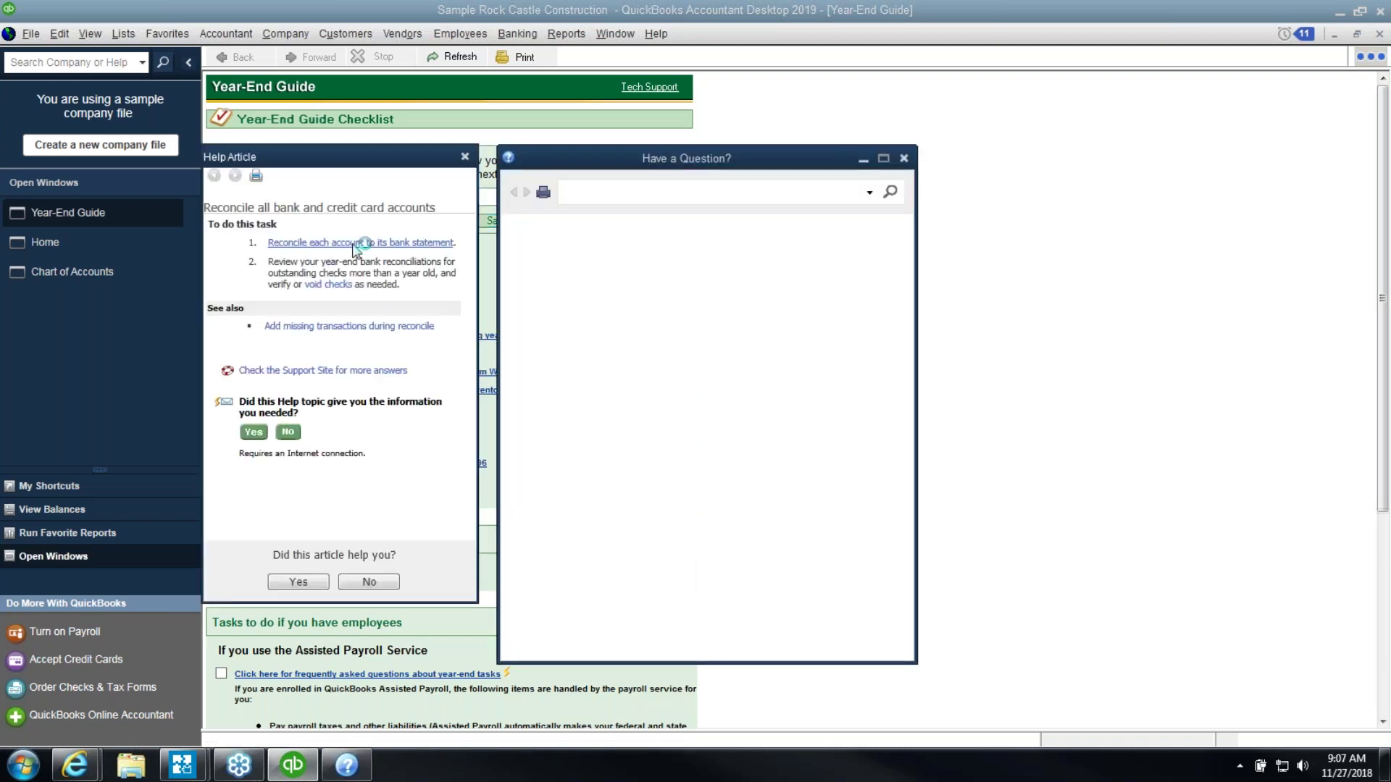
click(904, 161)
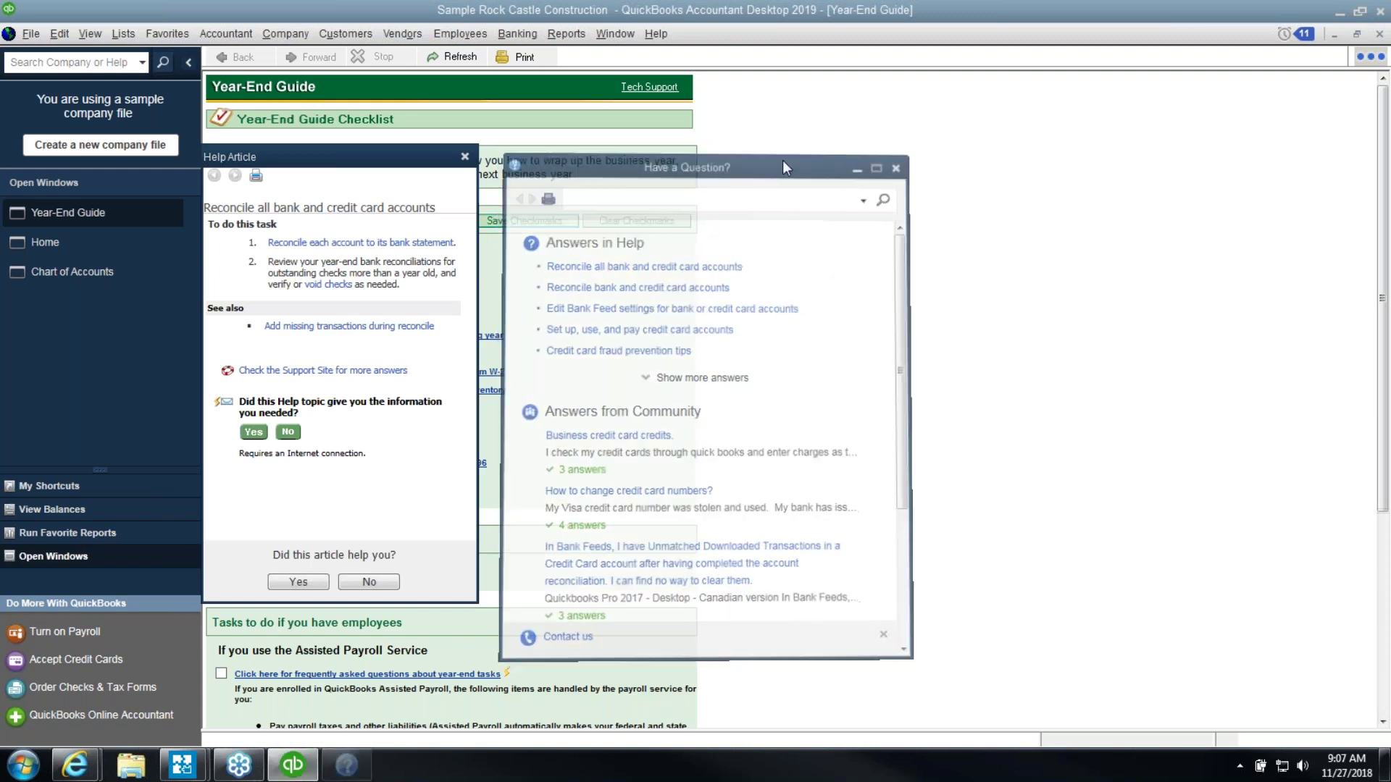
click(465, 157)
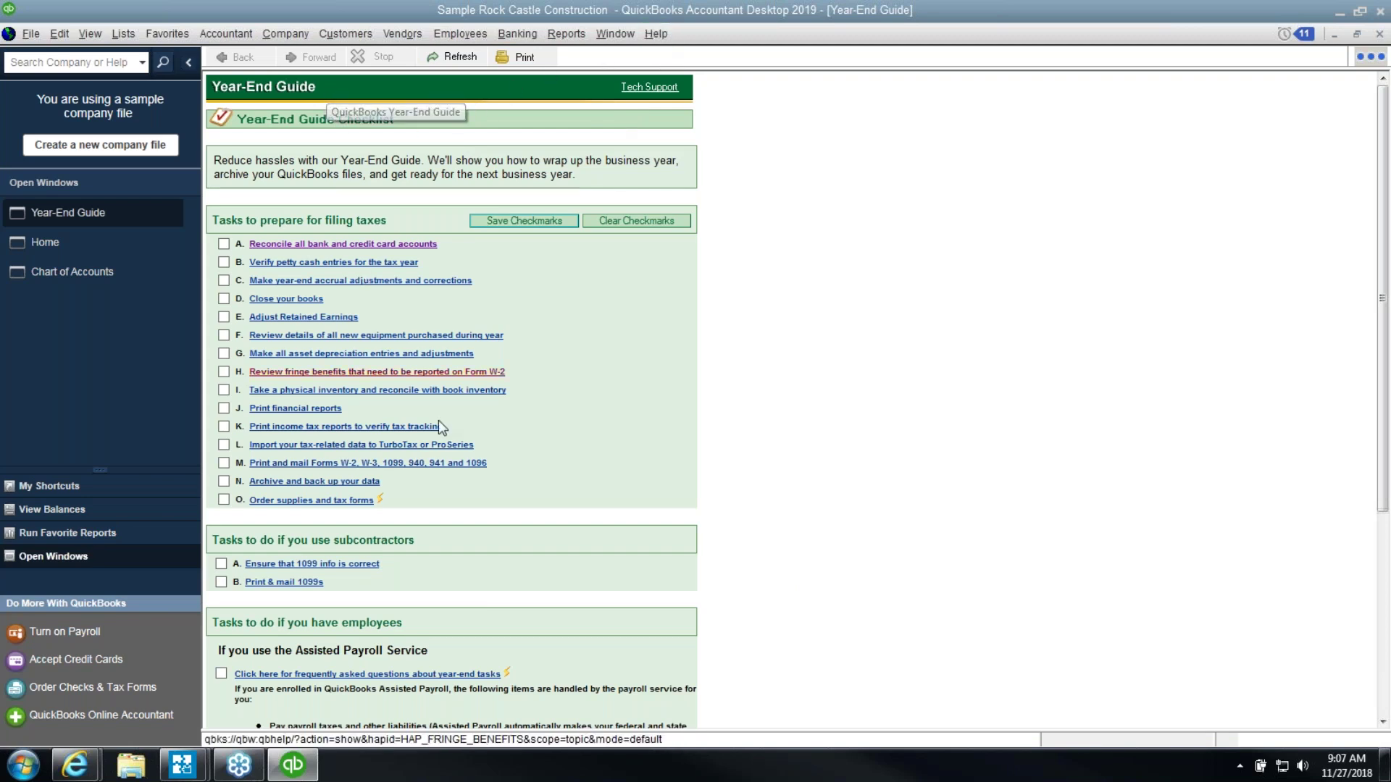
scroll(527, 516, down, 8)
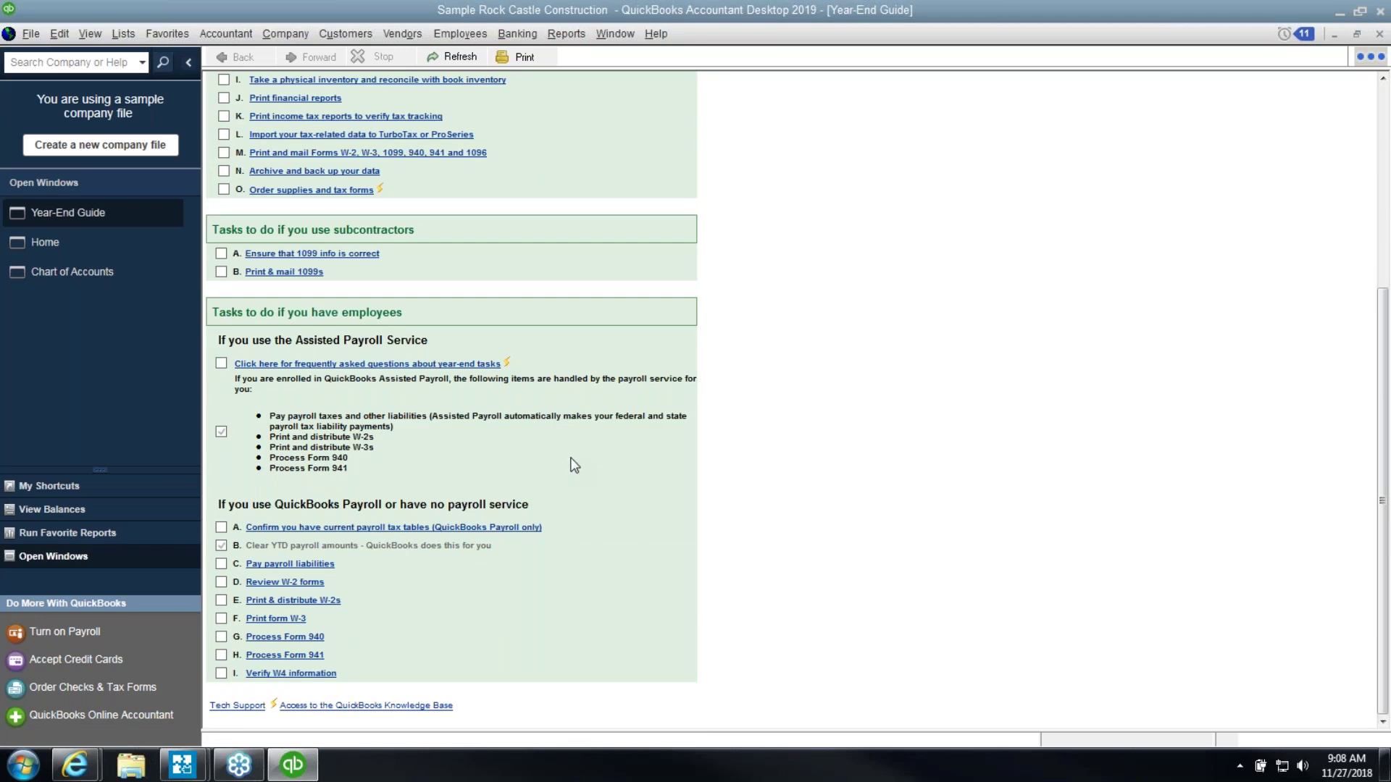
scroll(574, 465, up, 8)
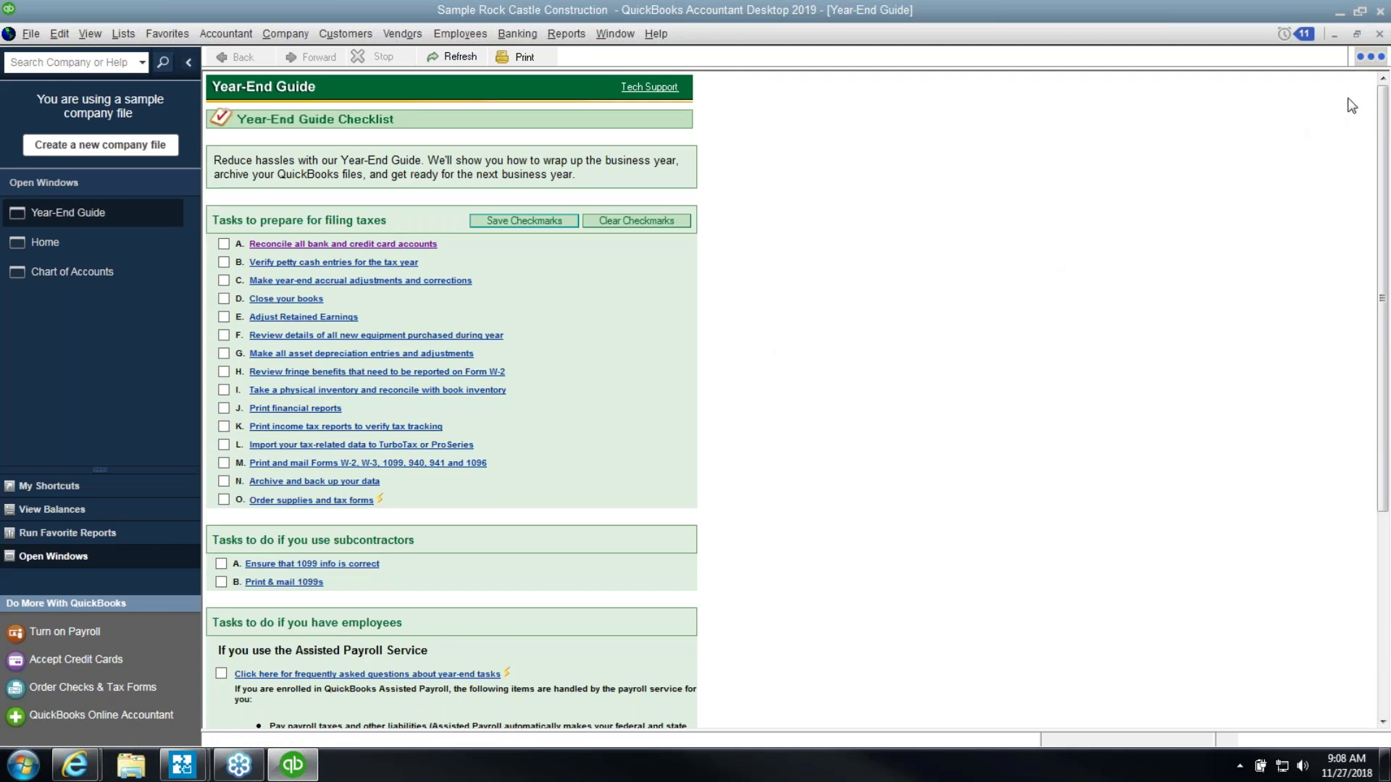
Close the Year-End Guide and open Company > Set Closing Date in Preferences
click(1380, 34)
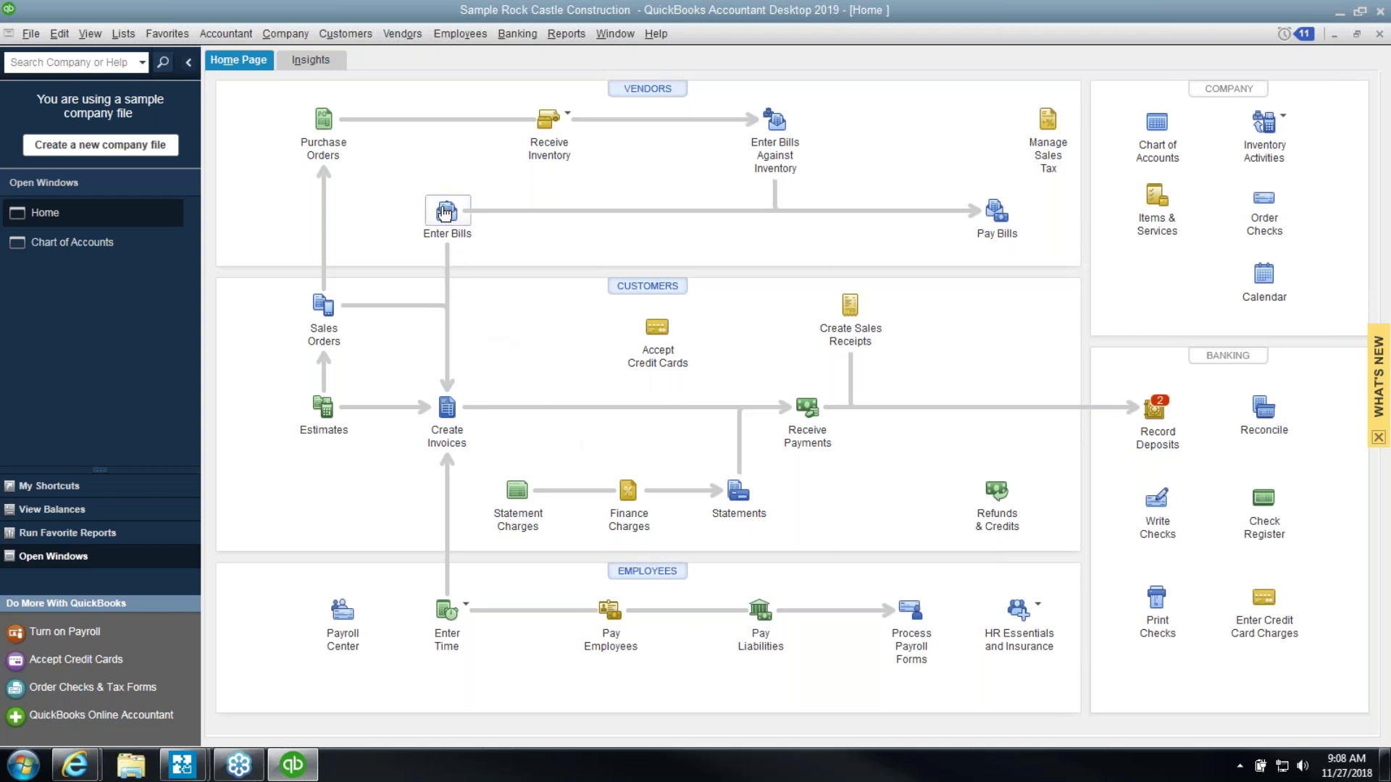
click(290, 36)
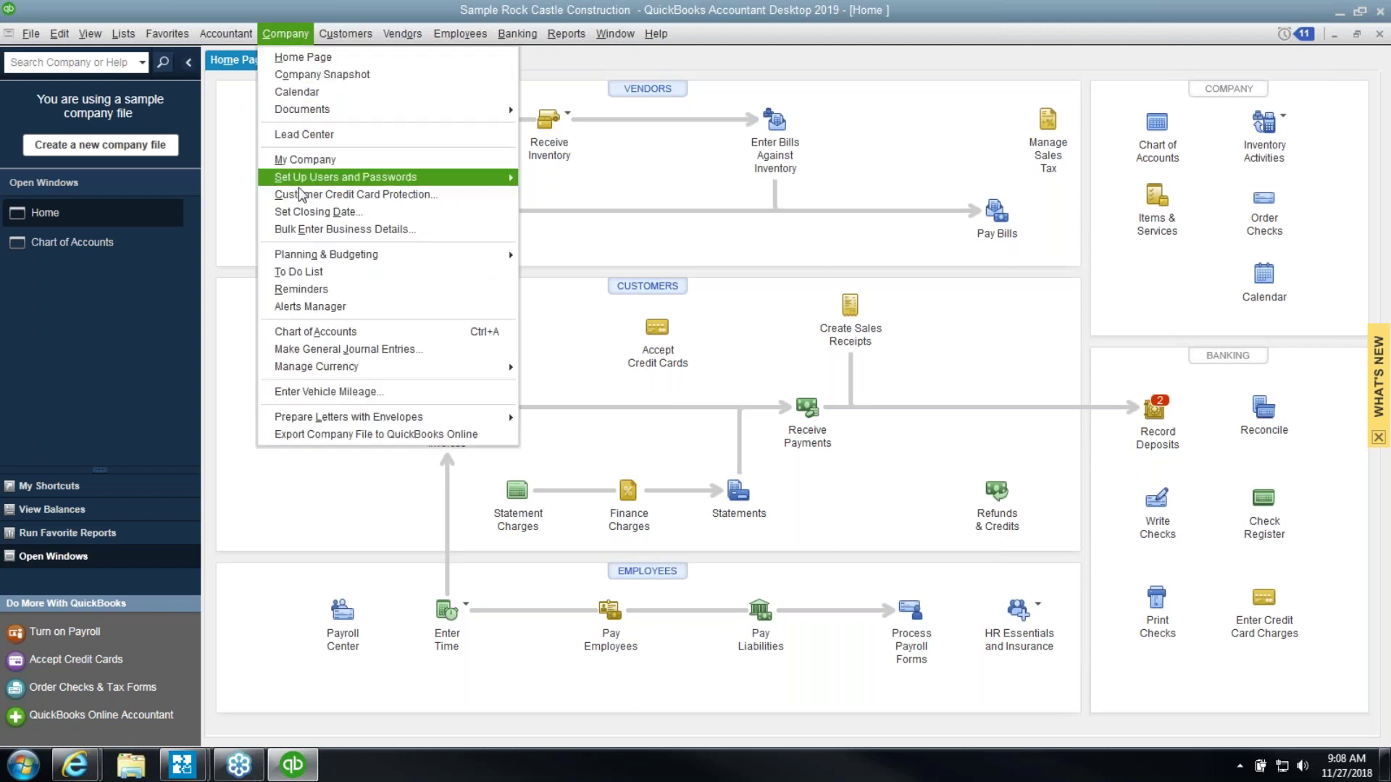
click(304, 217)
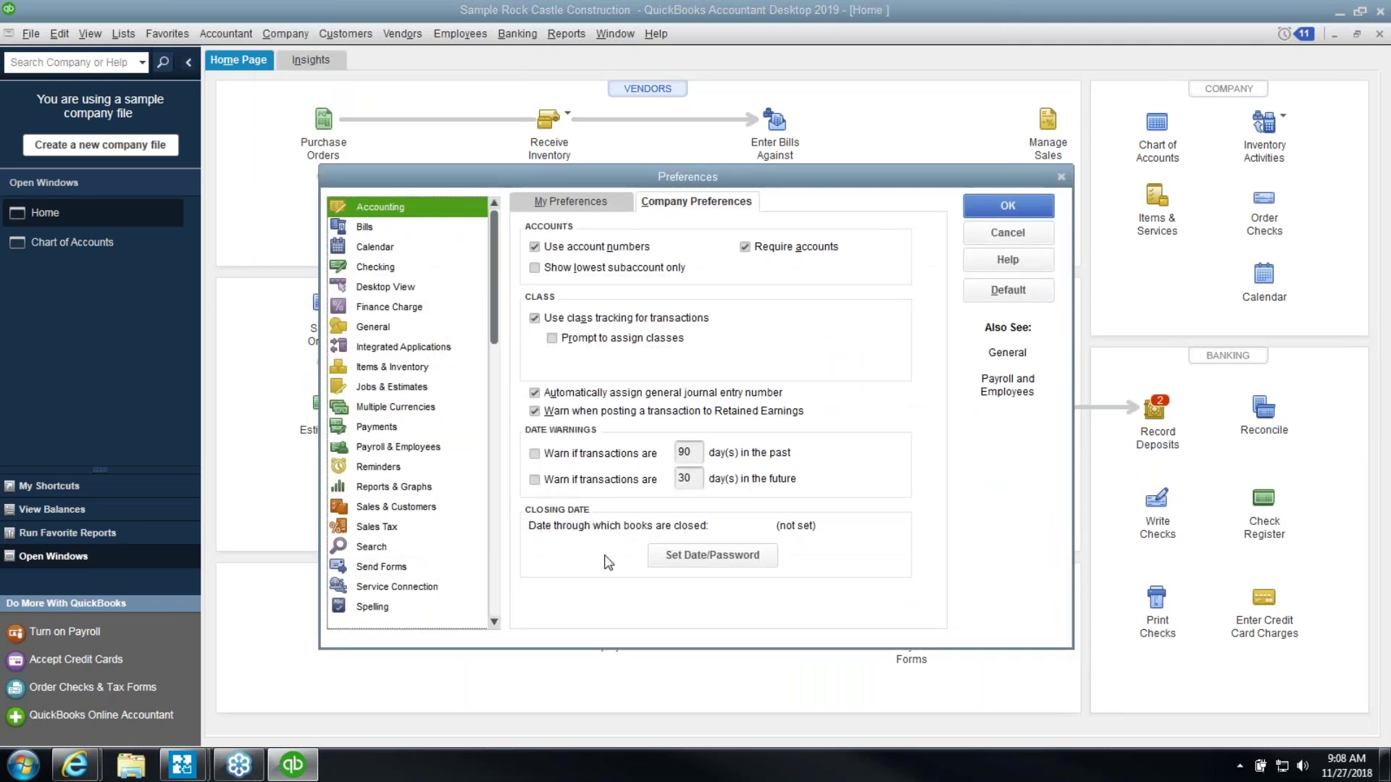
Pick 12/31/2022 from the calendar in the Set Closing Date and Password dialog
click(707, 555)
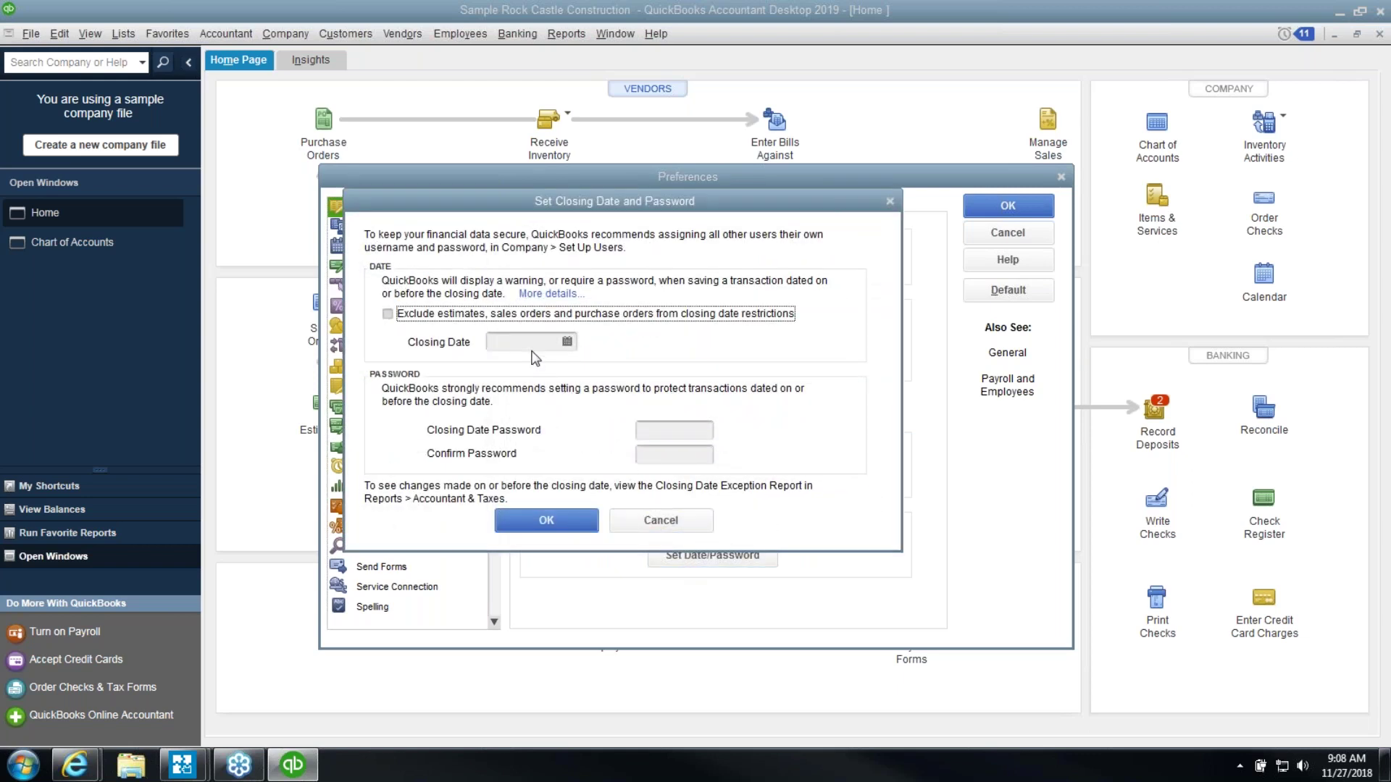
click(659, 430)
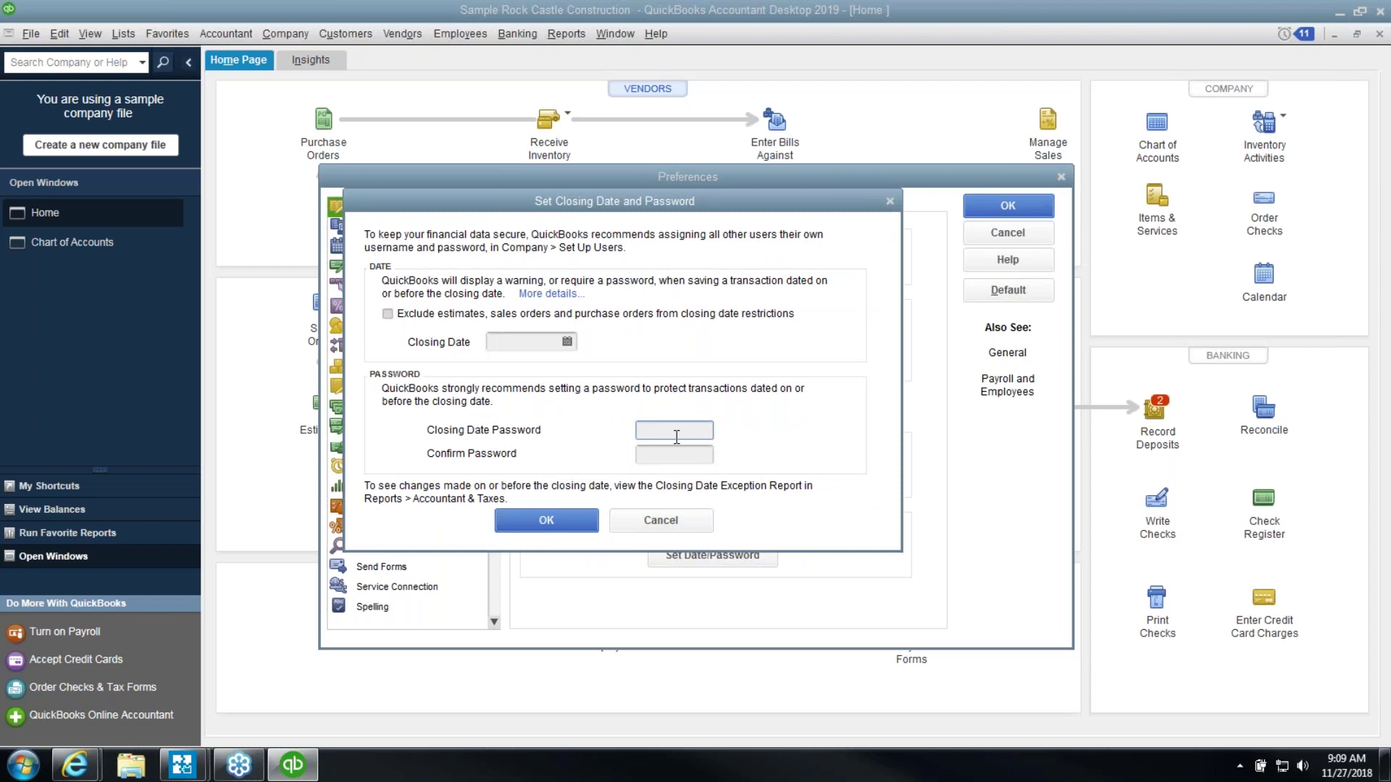
click(565, 342)
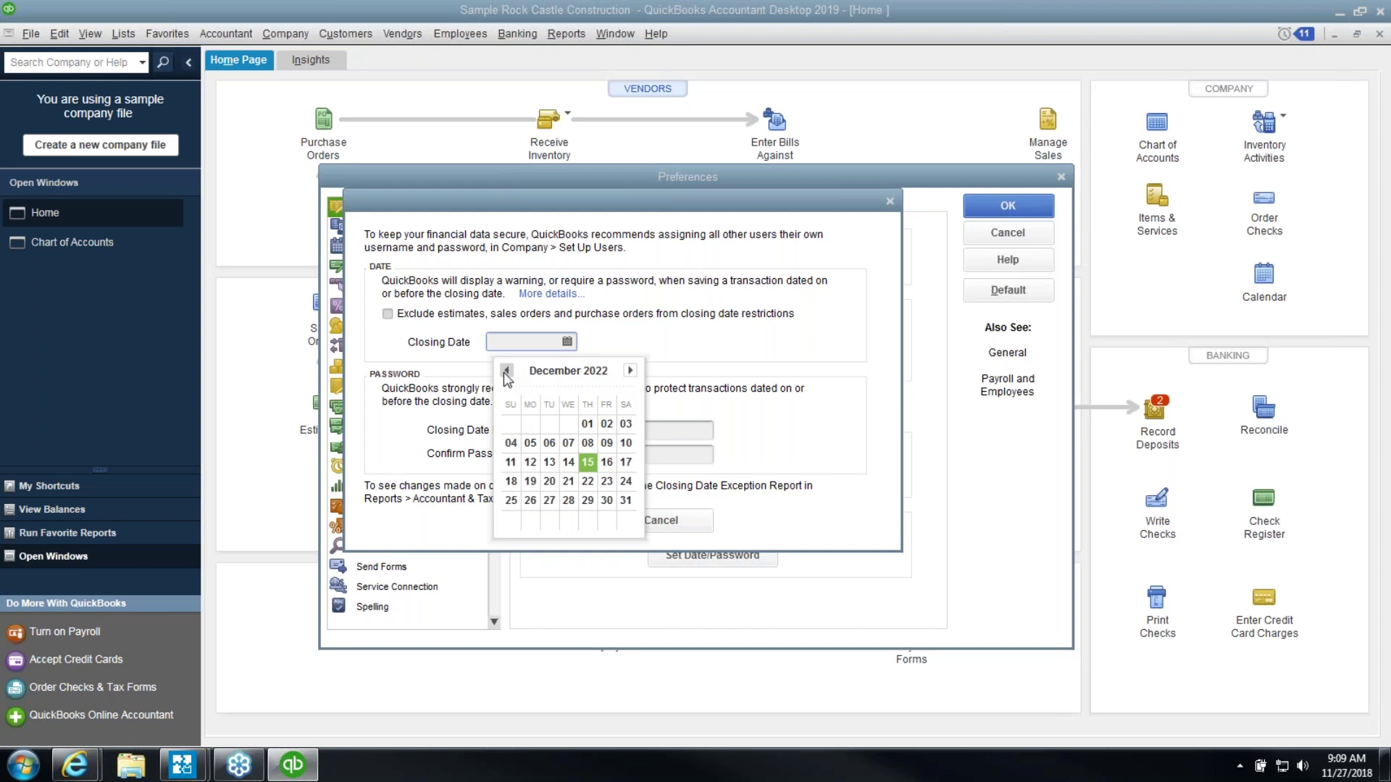
click(621, 505)
click(656, 430)
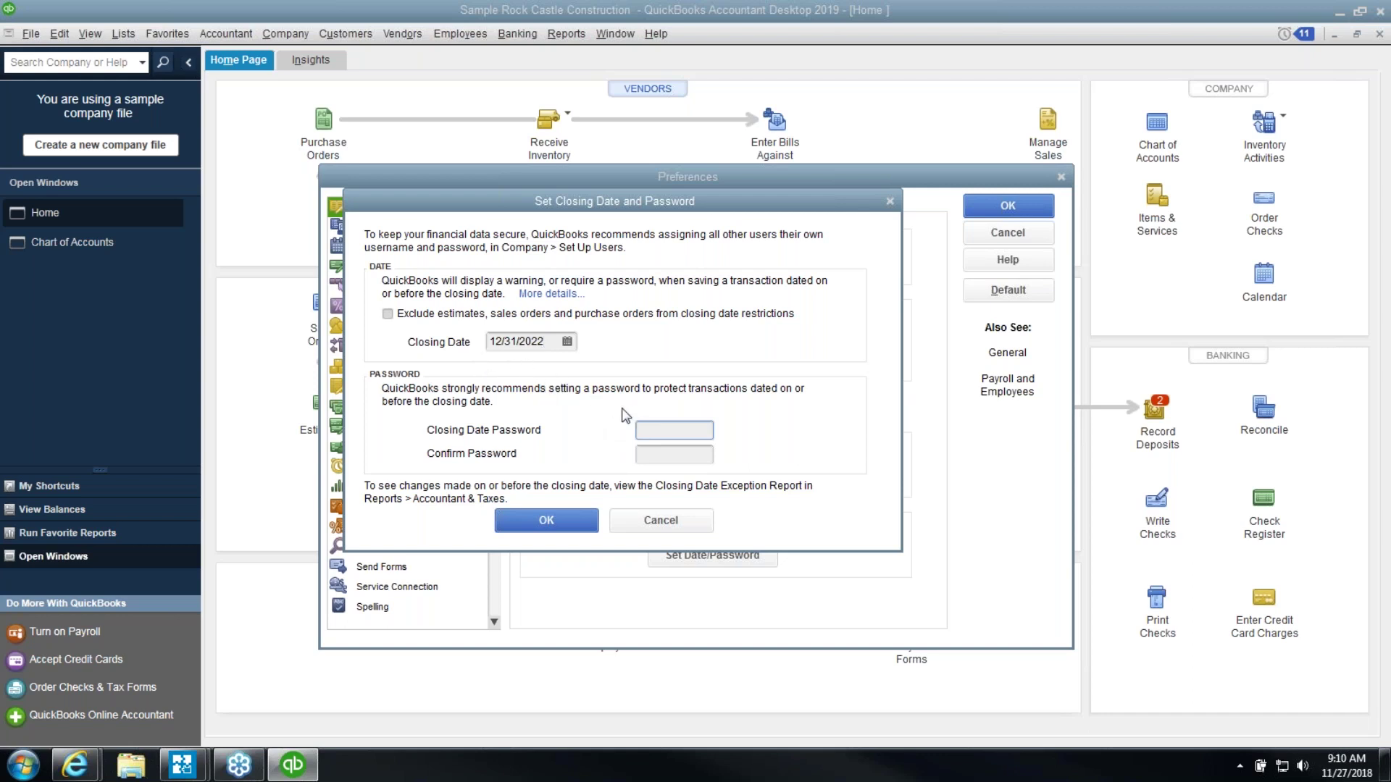
Retype 12/31/2022 as the closing date with no password and save the Accounting preferences
click(668, 433)
click(496, 341)
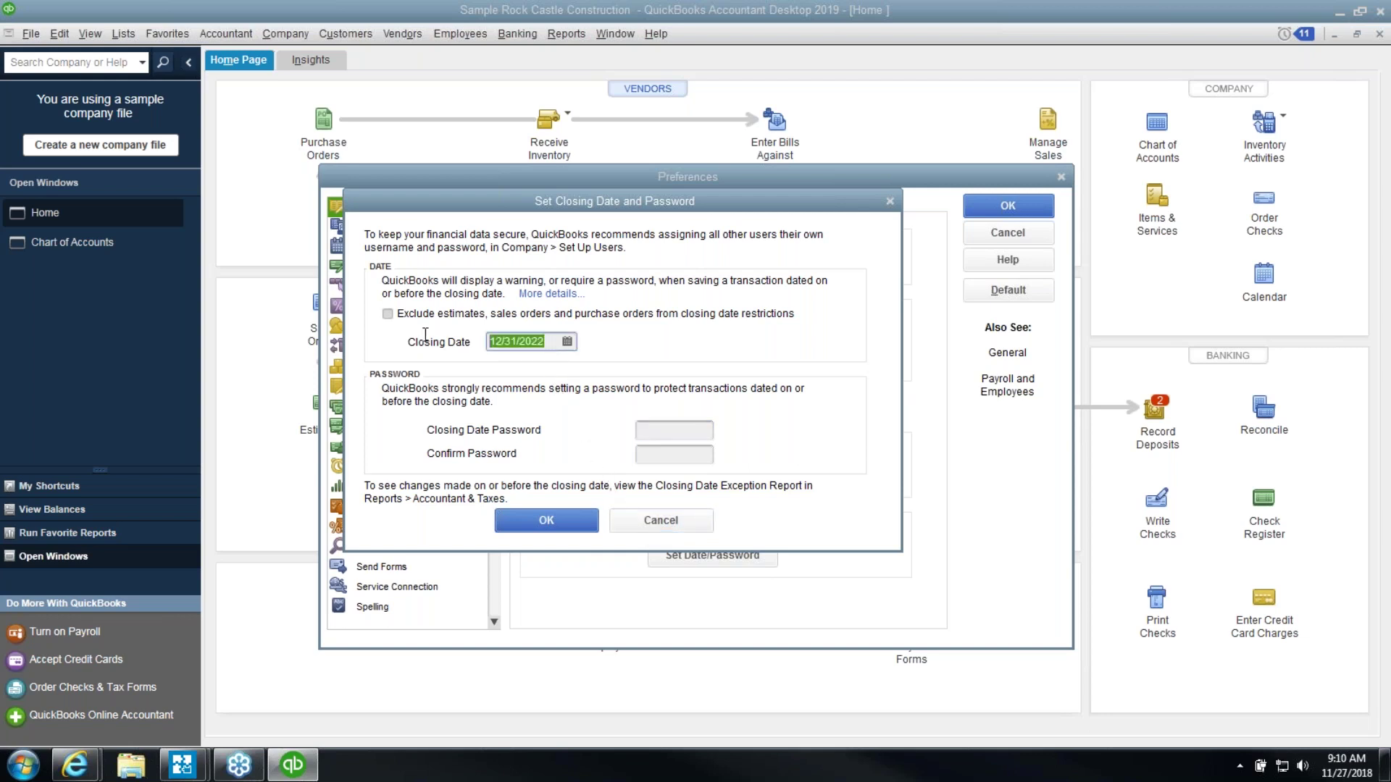
key(Delete)
text(12/31/2022)
key(Tab)
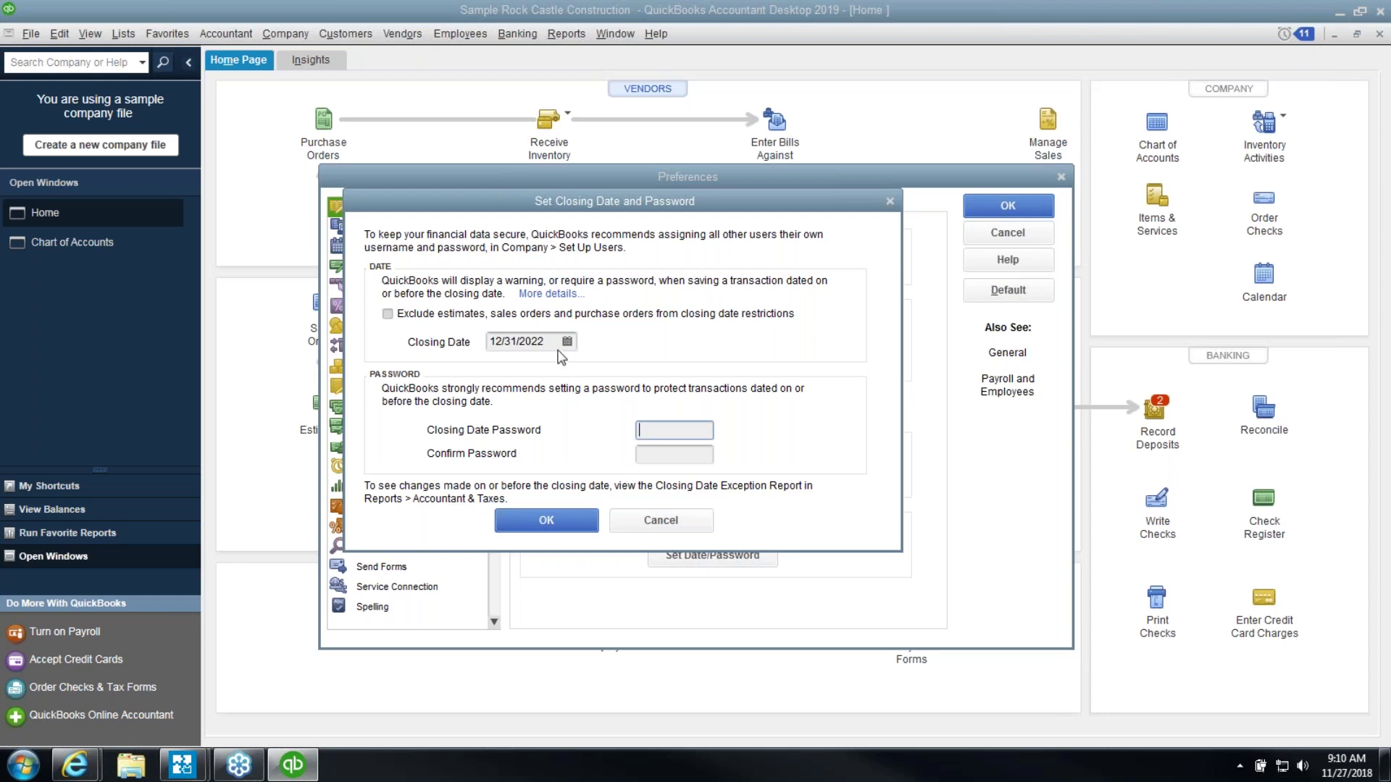
click(565, 525)
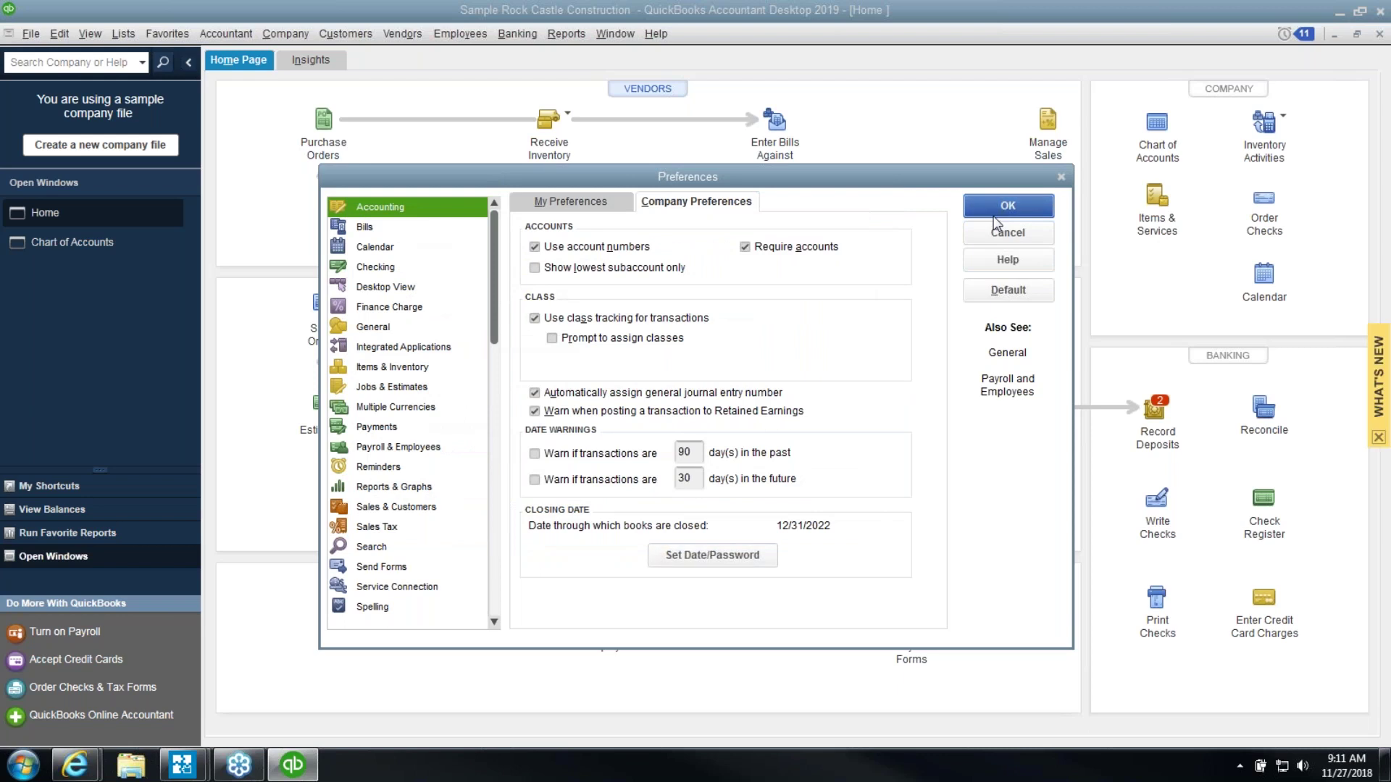
click(994, 211)
Write a 500.00 check to Bayshore CalOil Service and save it past the closed-period warning
click(1159, 497)
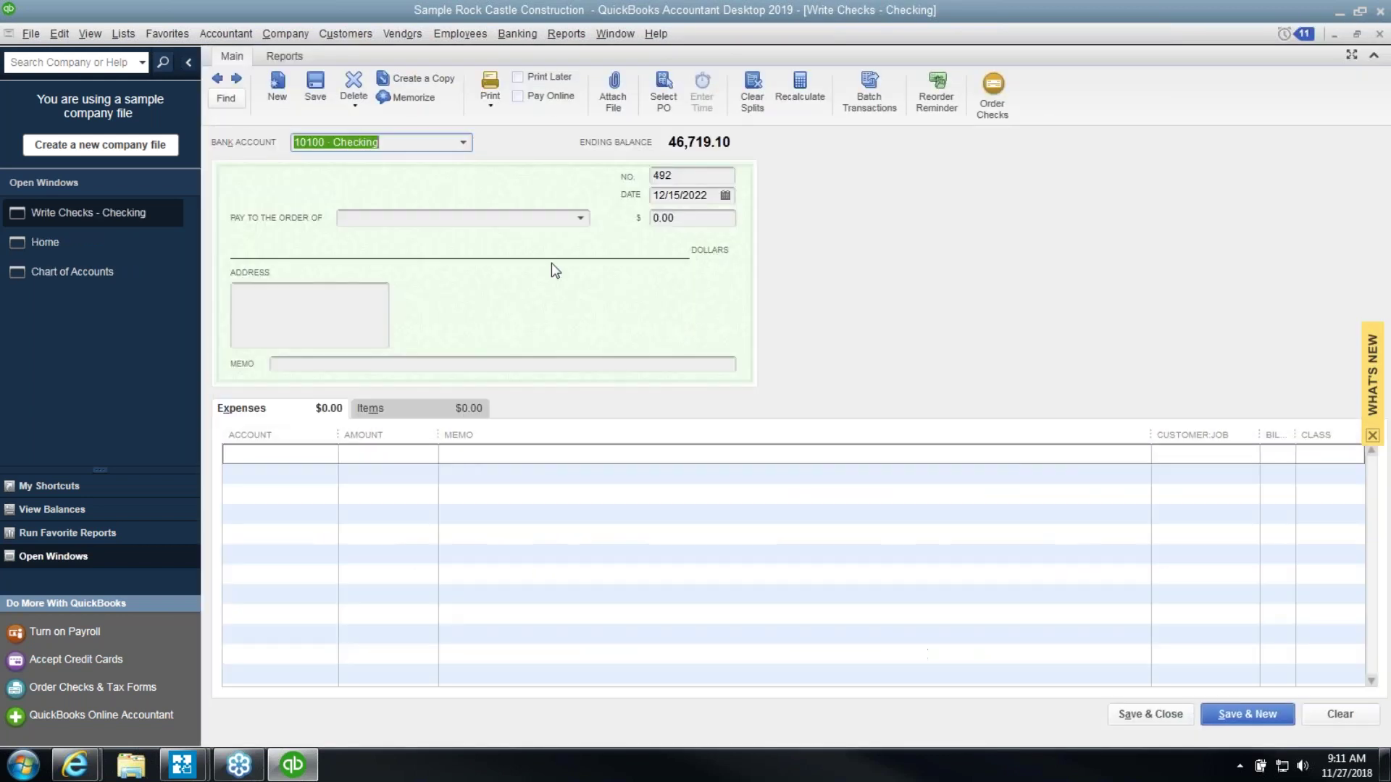
click(721, 197)
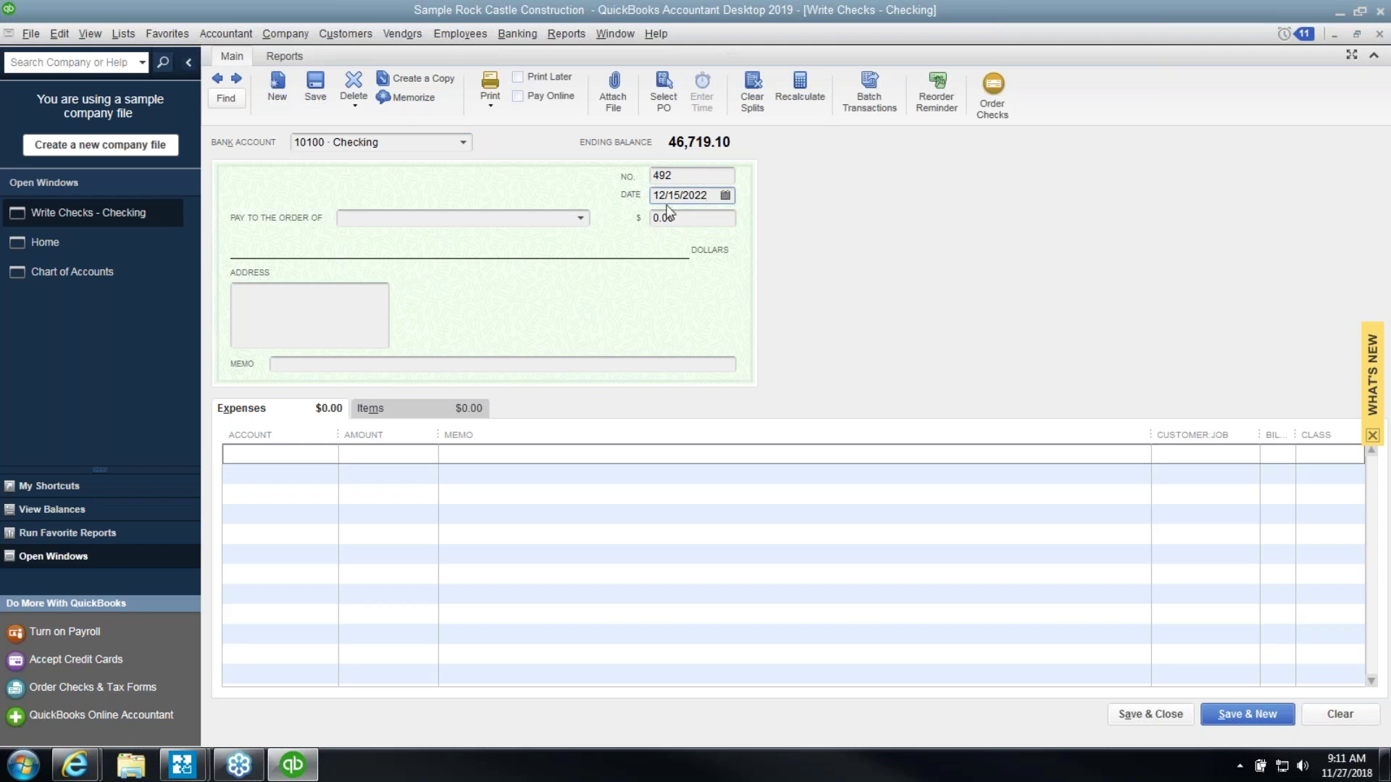
click(538, 218)
click(580, 217)
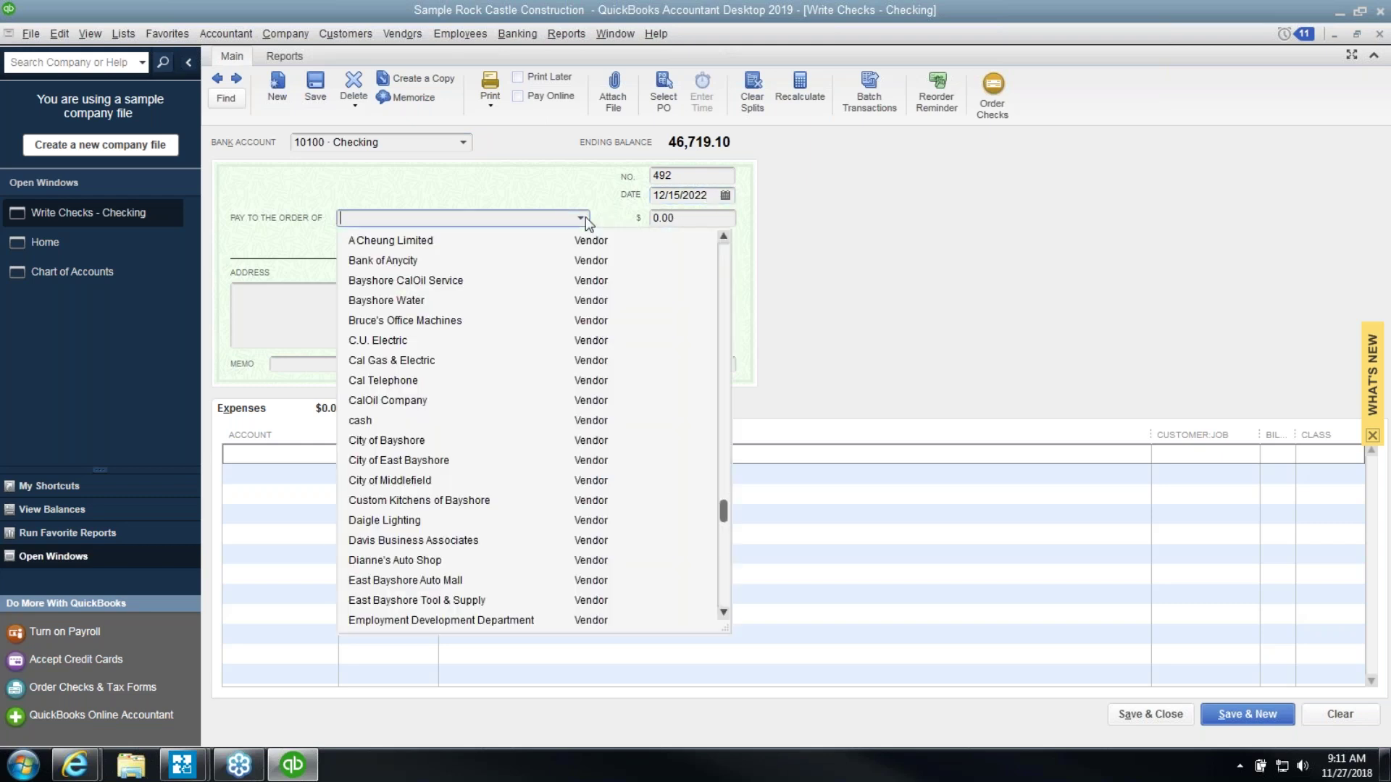
click(456, 284)
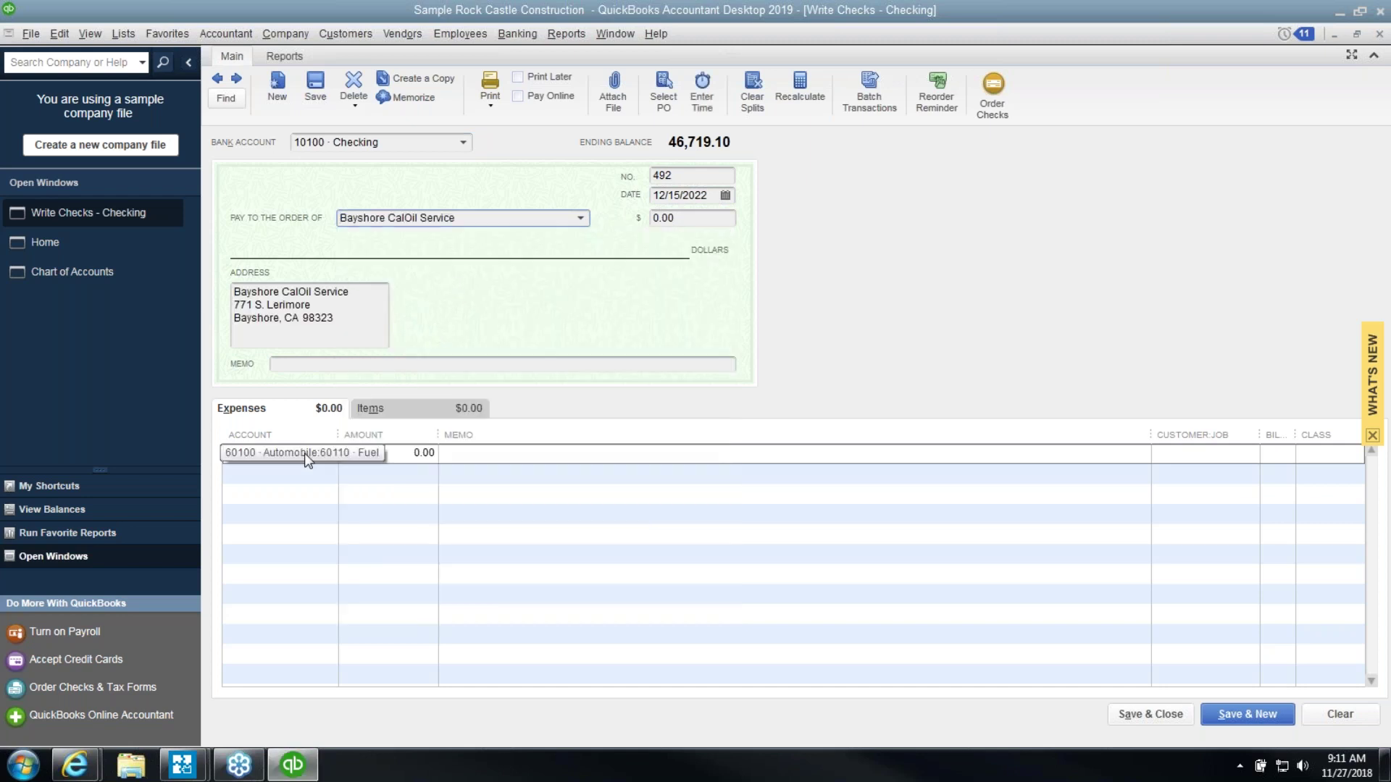
click(373, 455)
text(500.00)
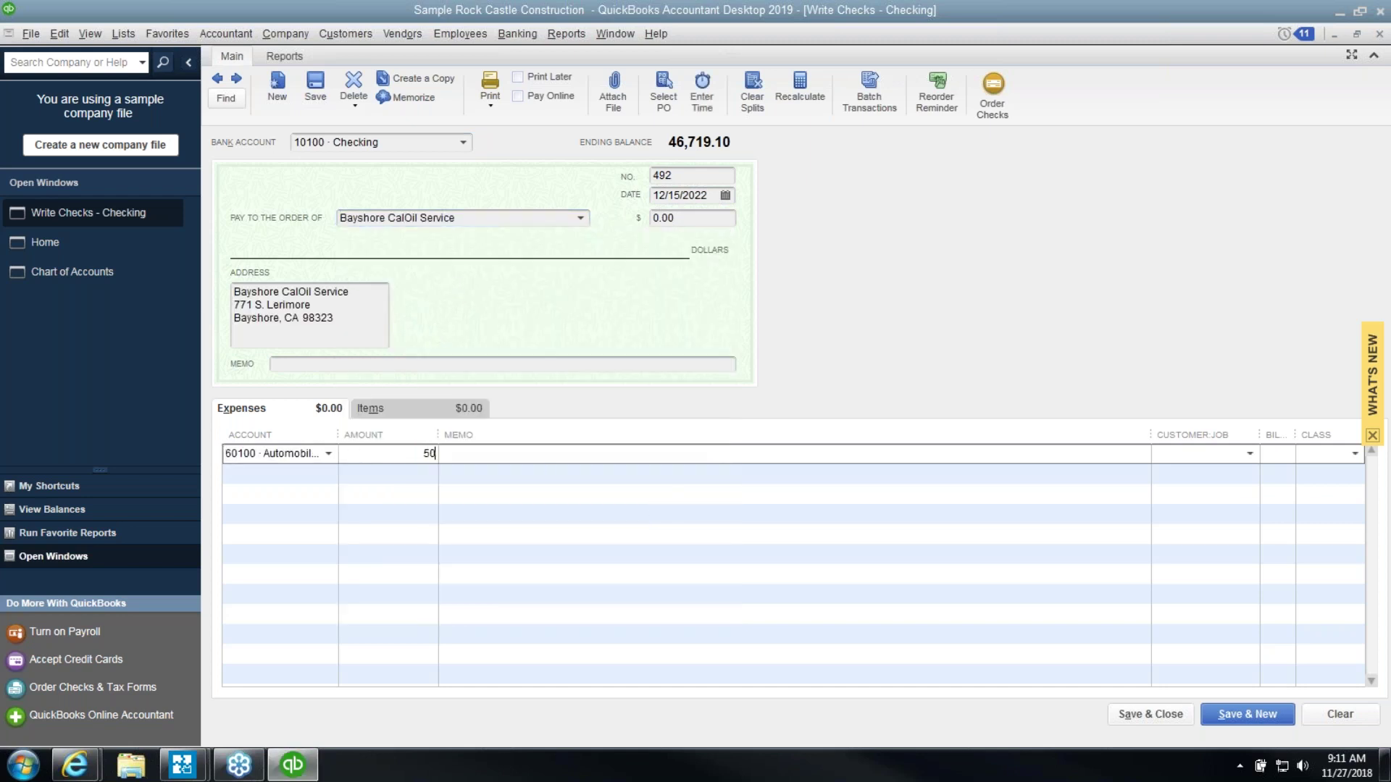
key(Tab)
click(1232, 715)
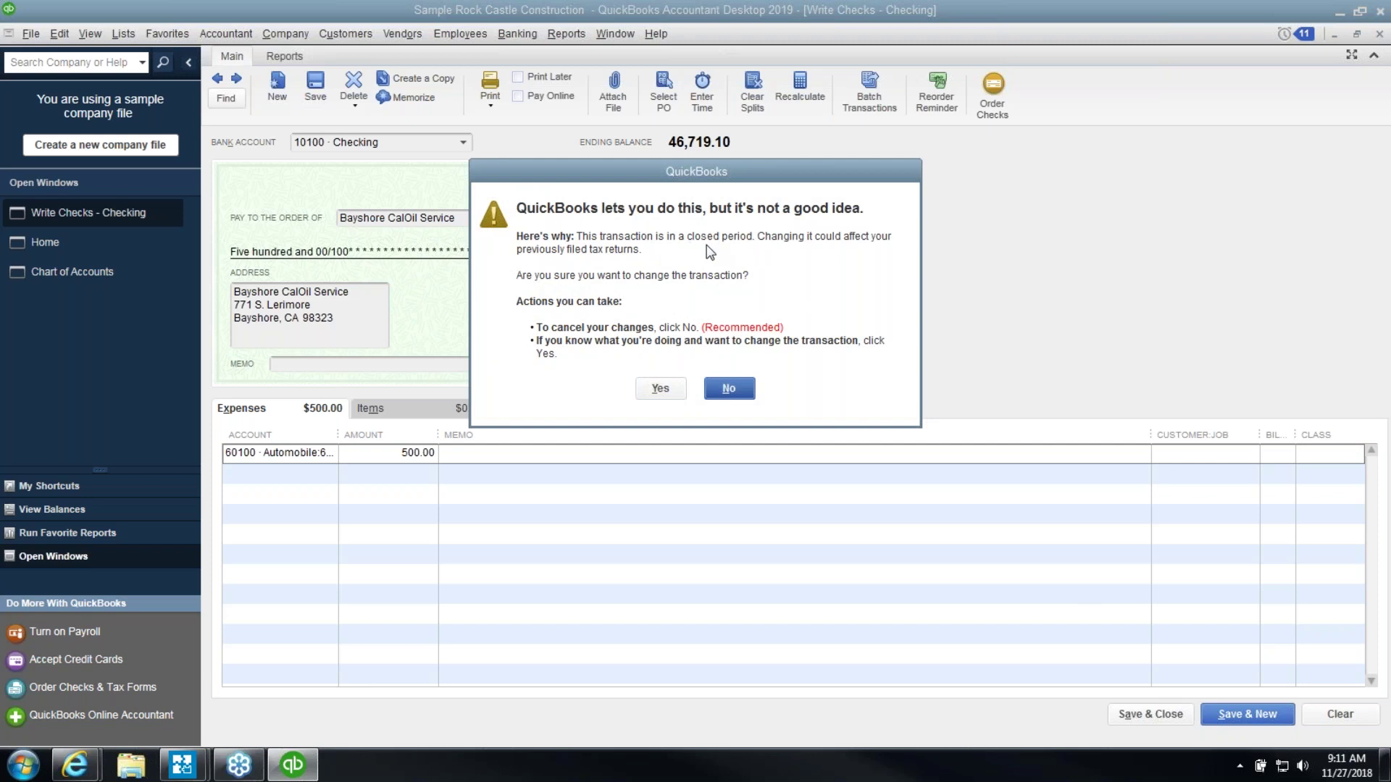
click(660, 389)
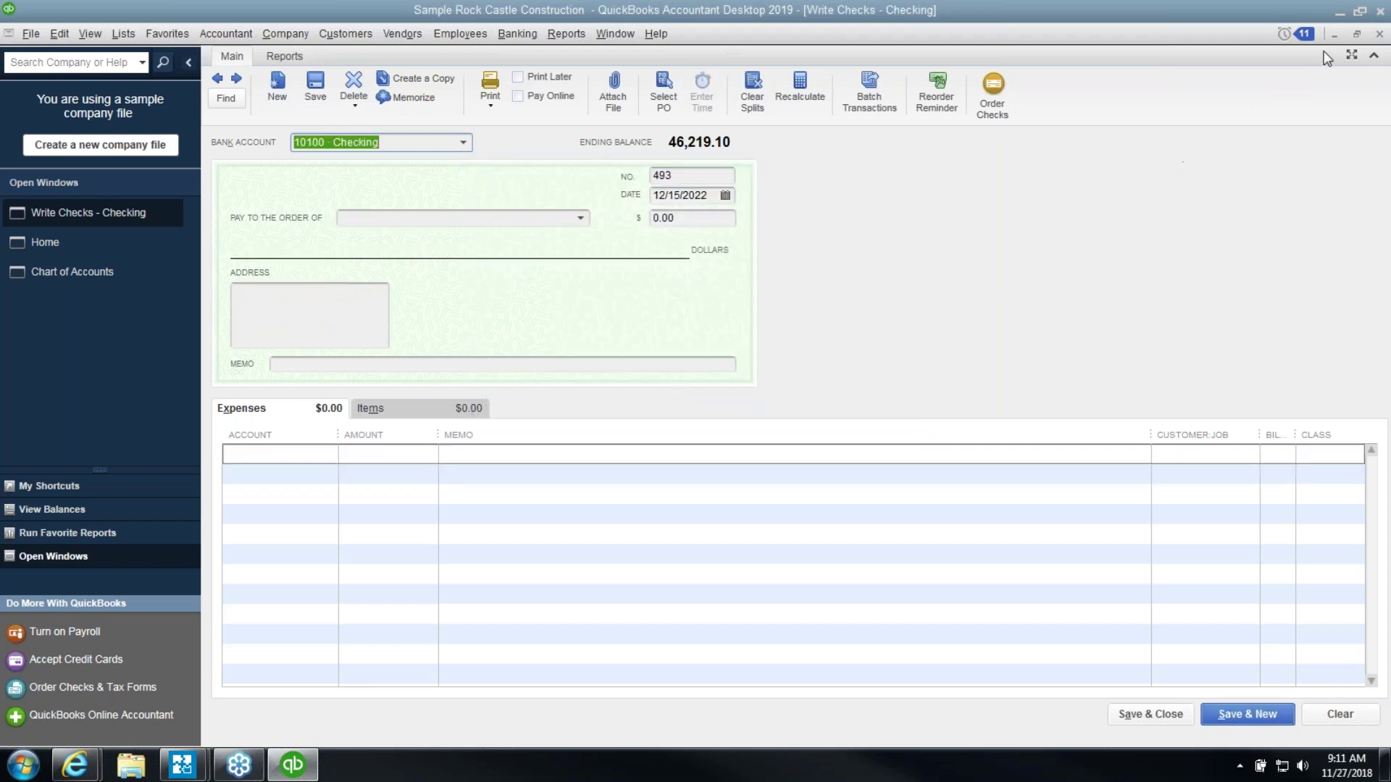
Close the Write Checks window
click(1379, 36)
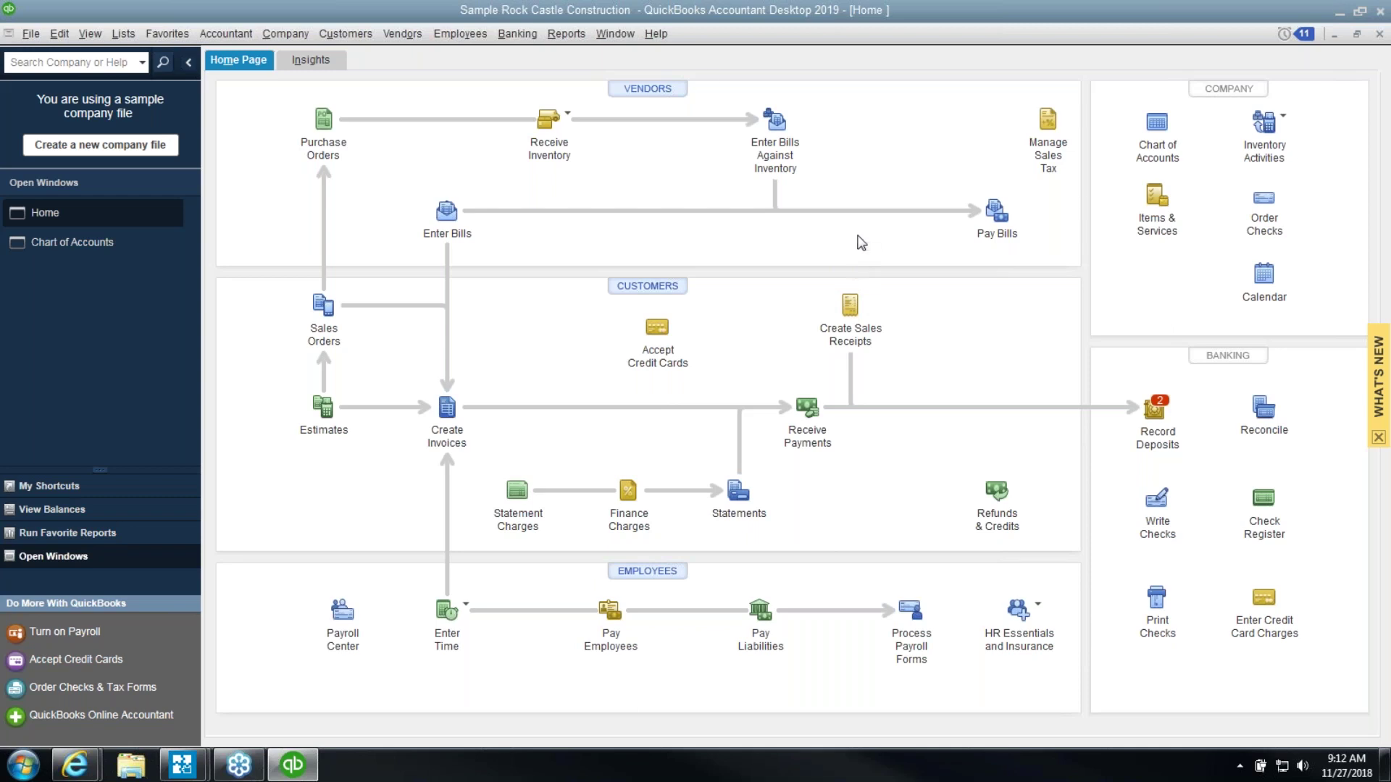
Open the Physical Inventory Worksheet from Reports > Inventory
click(566, 34)
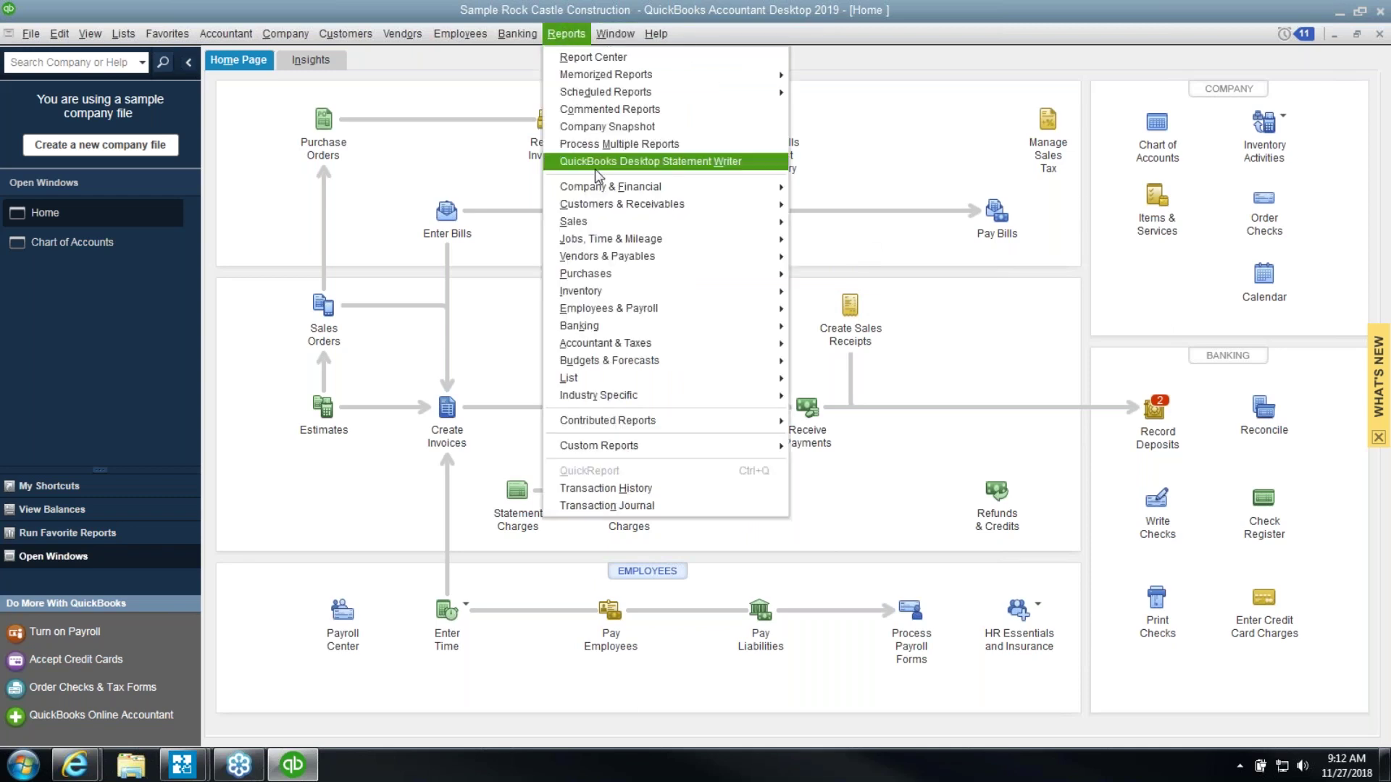
mouse_move(633, 297)
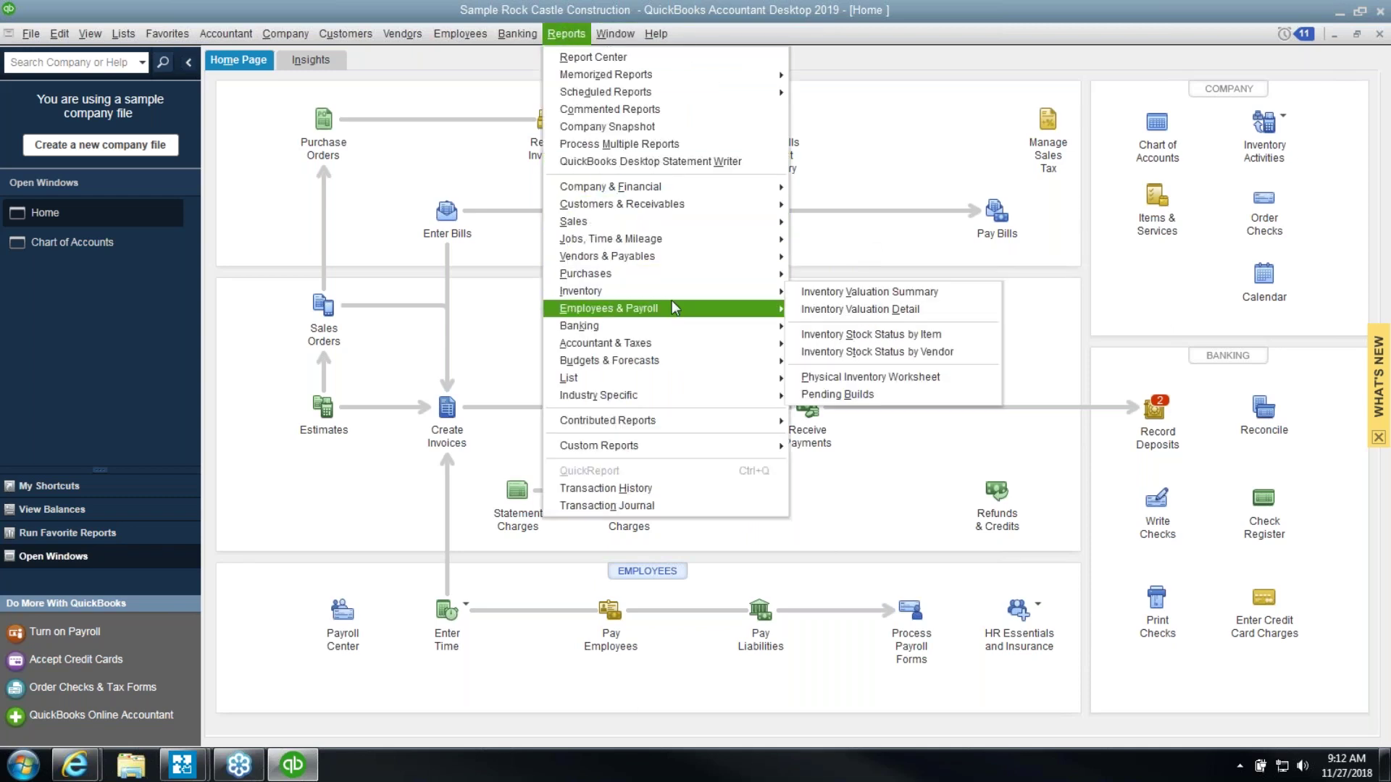
mouse_move(672, 304)
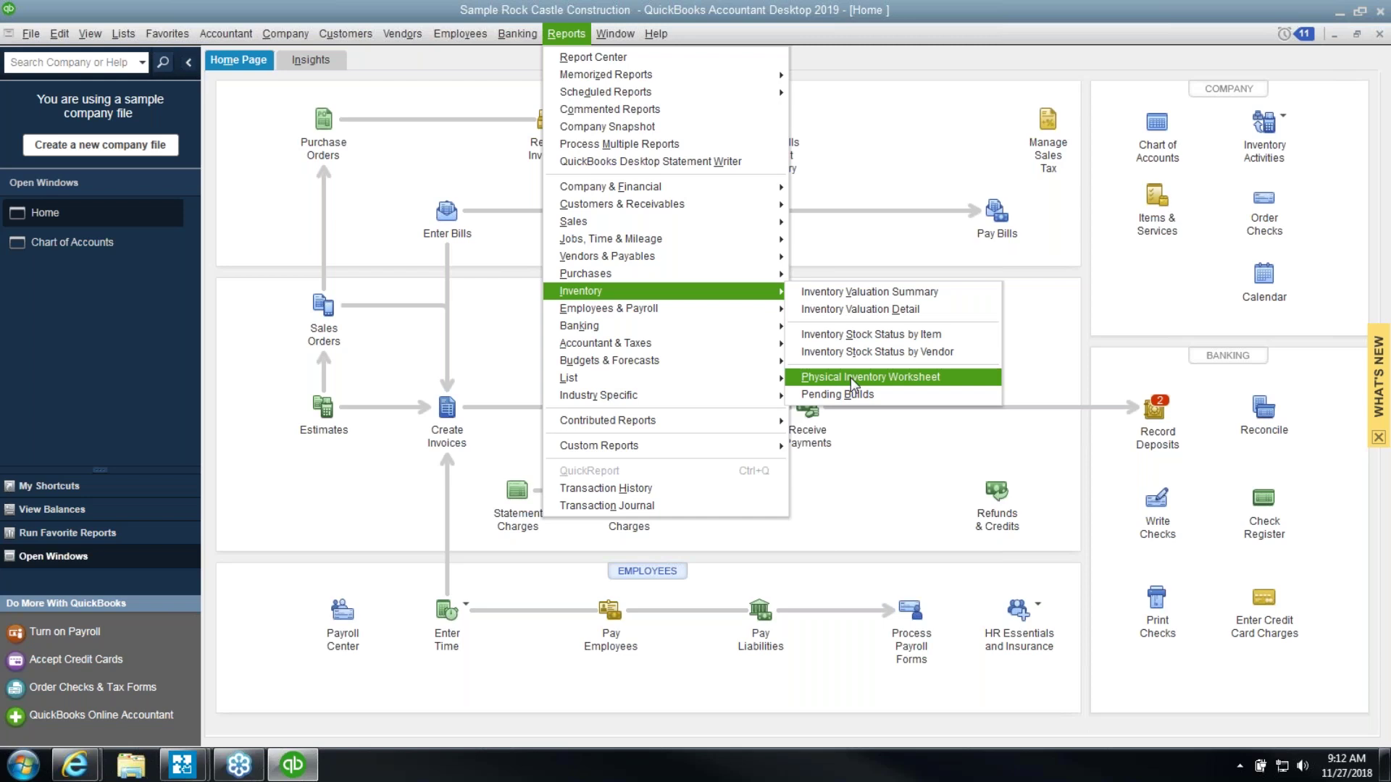
click(850, 377)
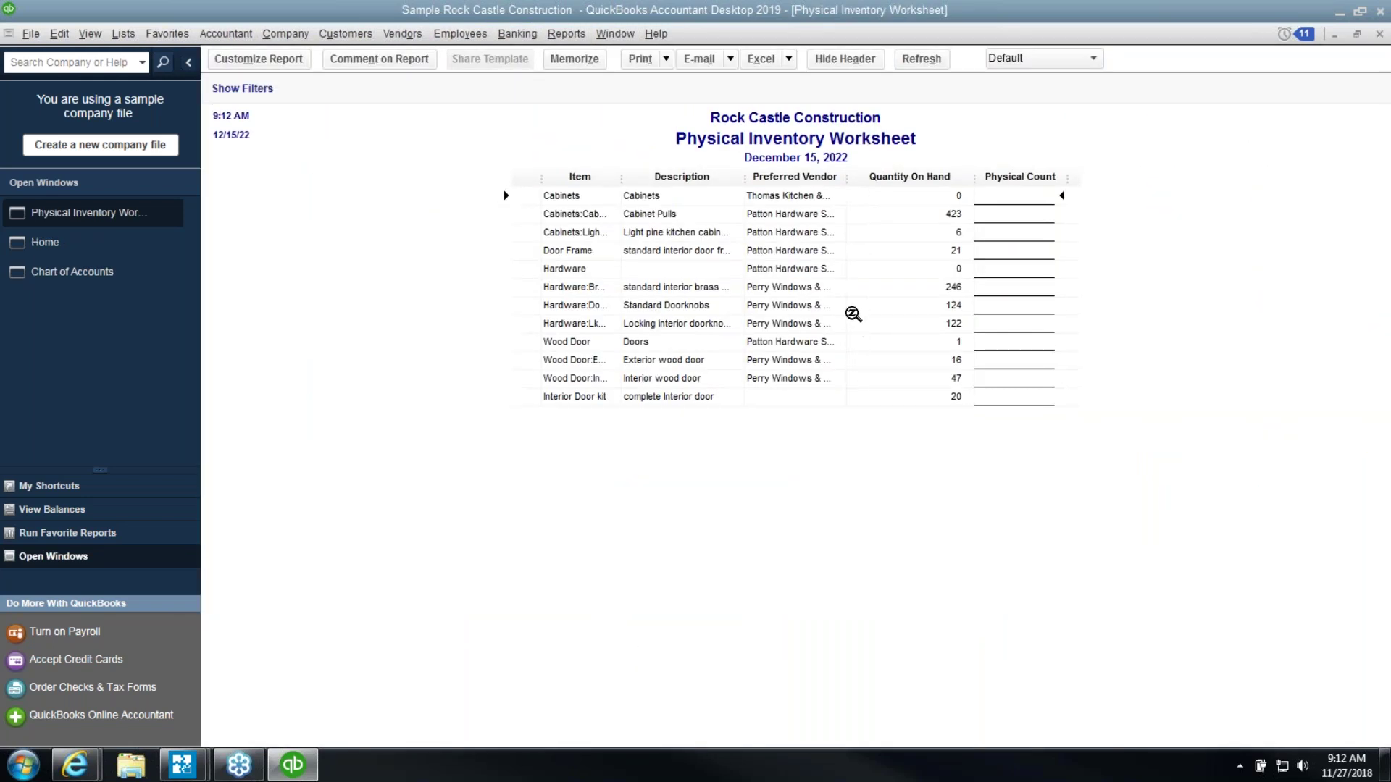
Widen the Item column to show full names and drag the Preferred Vendor column shut
drag(621, 178, 689, 185)
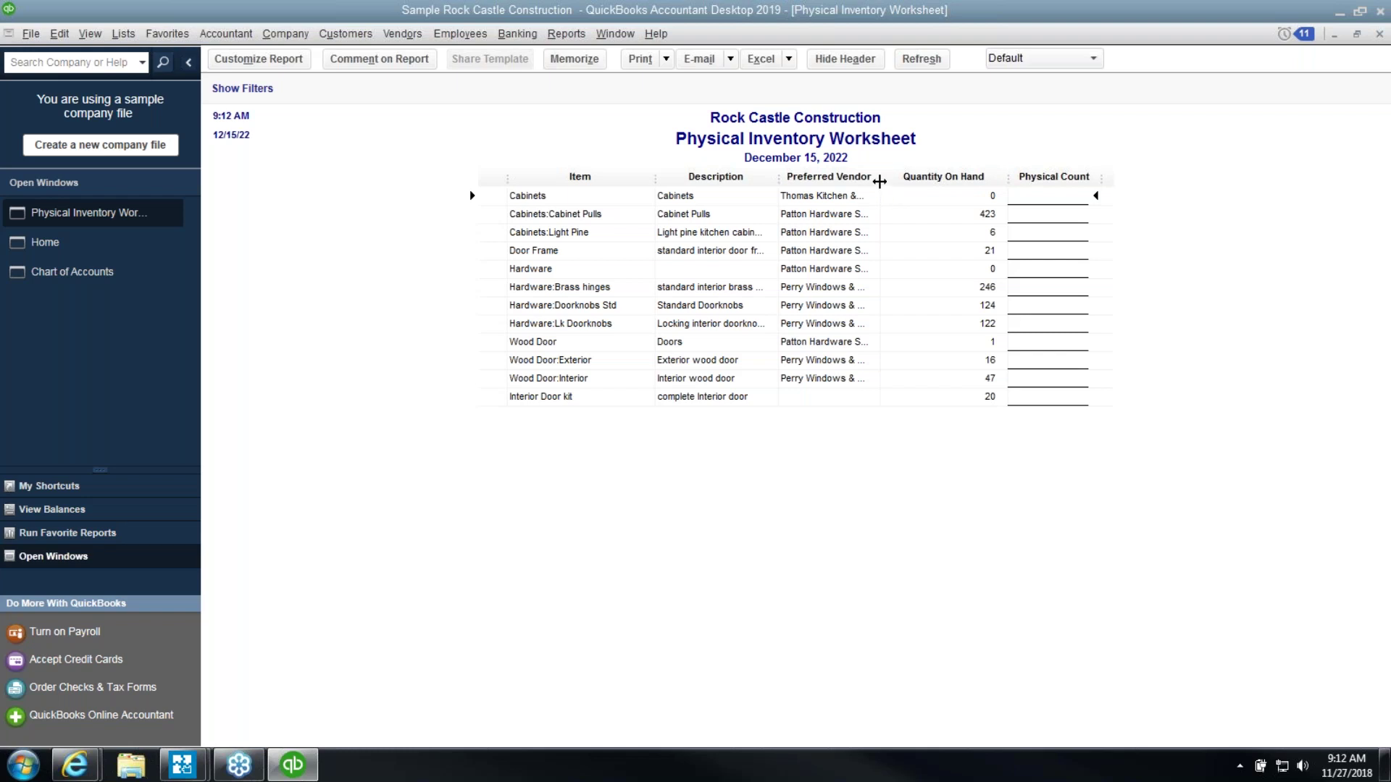
drag(880, 180, 758, 190)
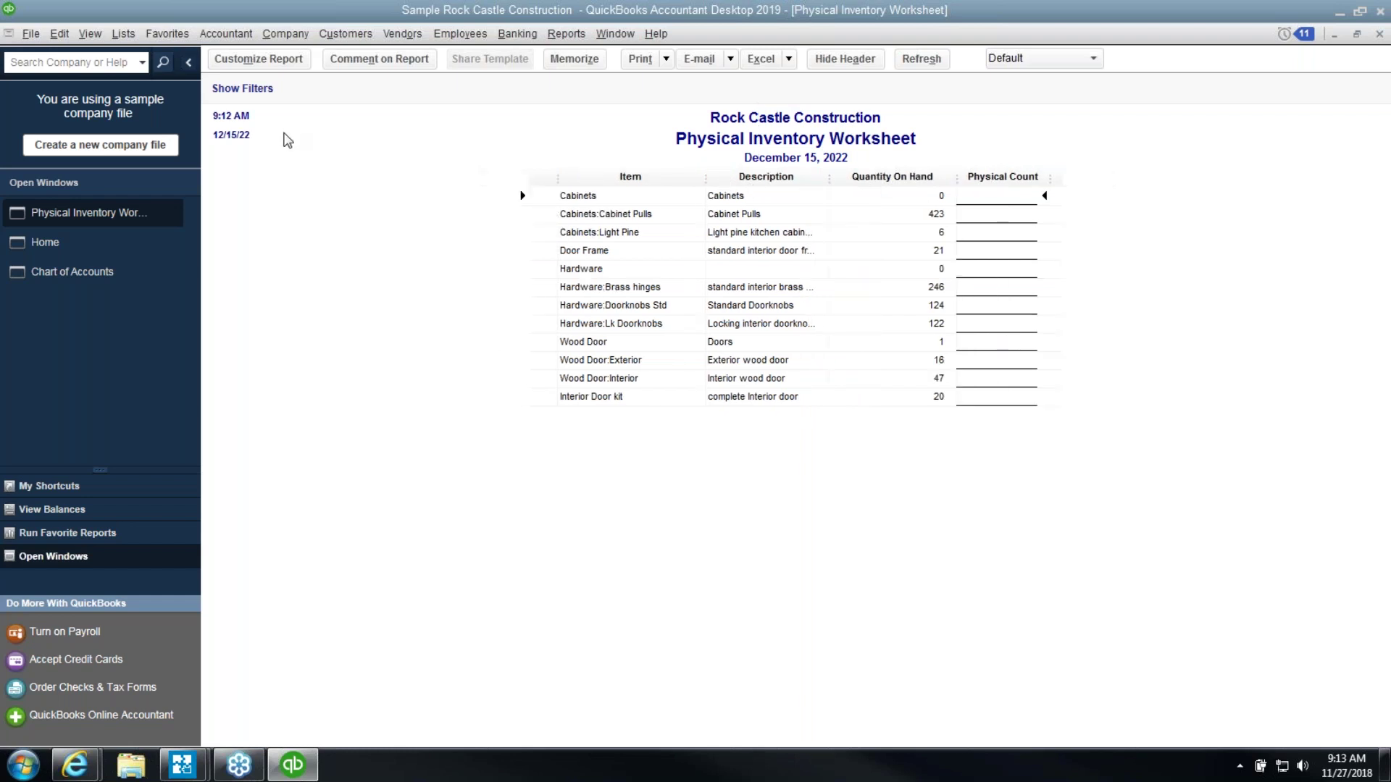
Uncheck Quantity On Hand among the report's display columns and apply the change
click(247, 67)
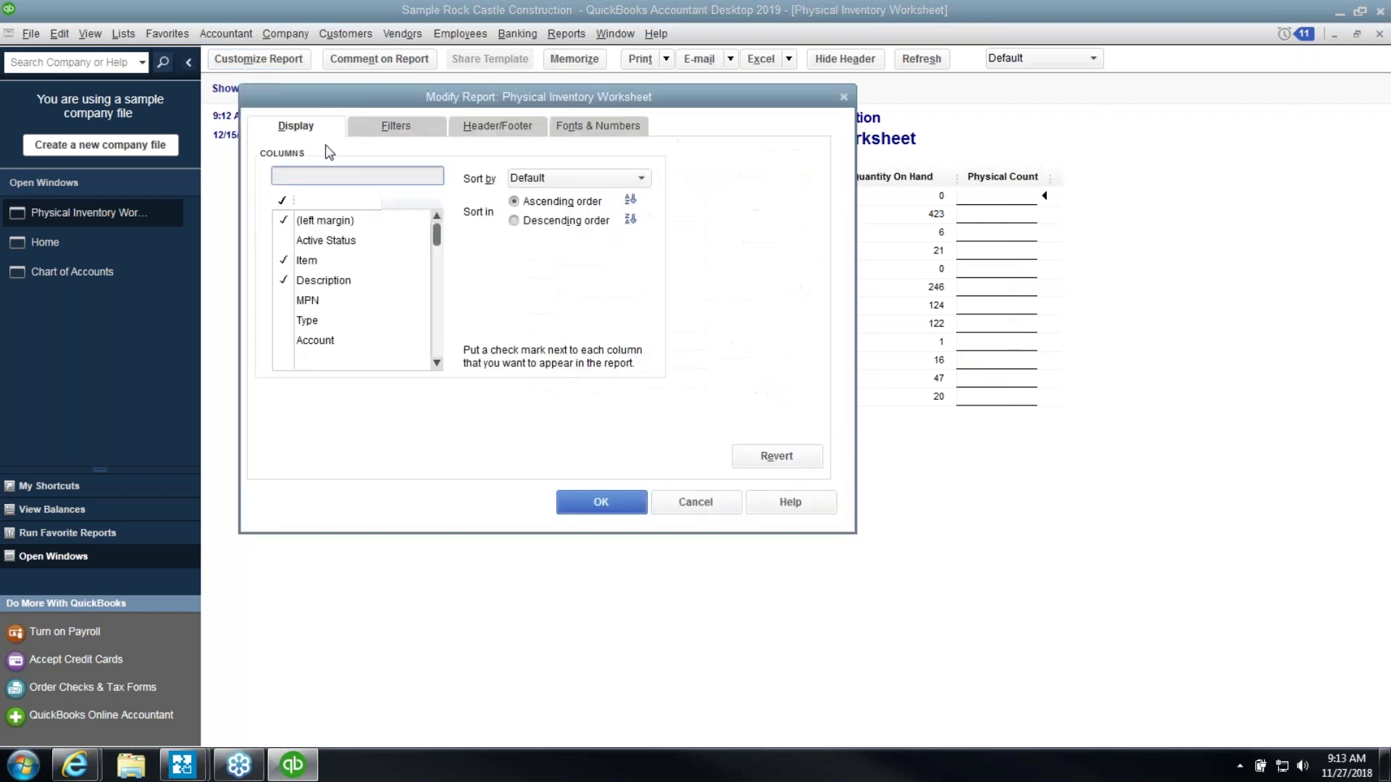
click(438, 361)
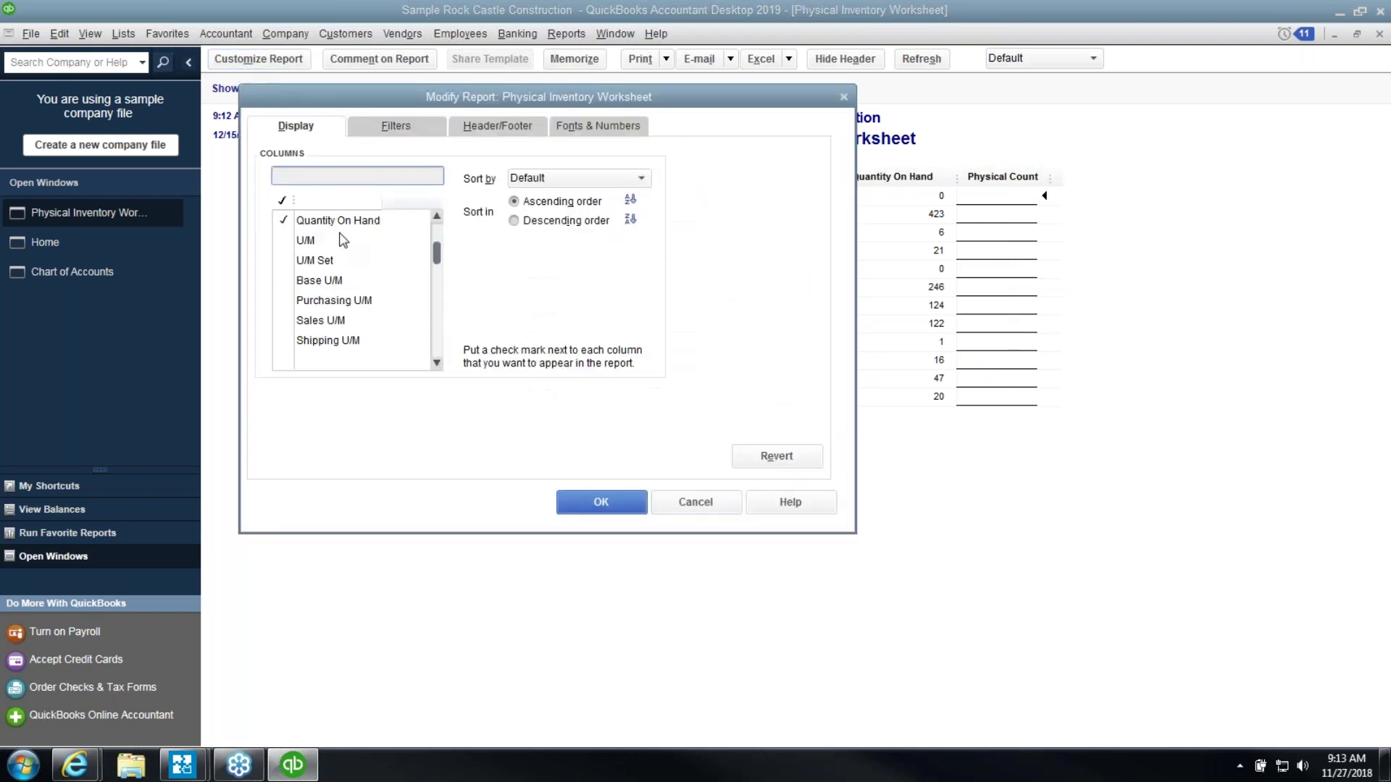
click(286, 223)
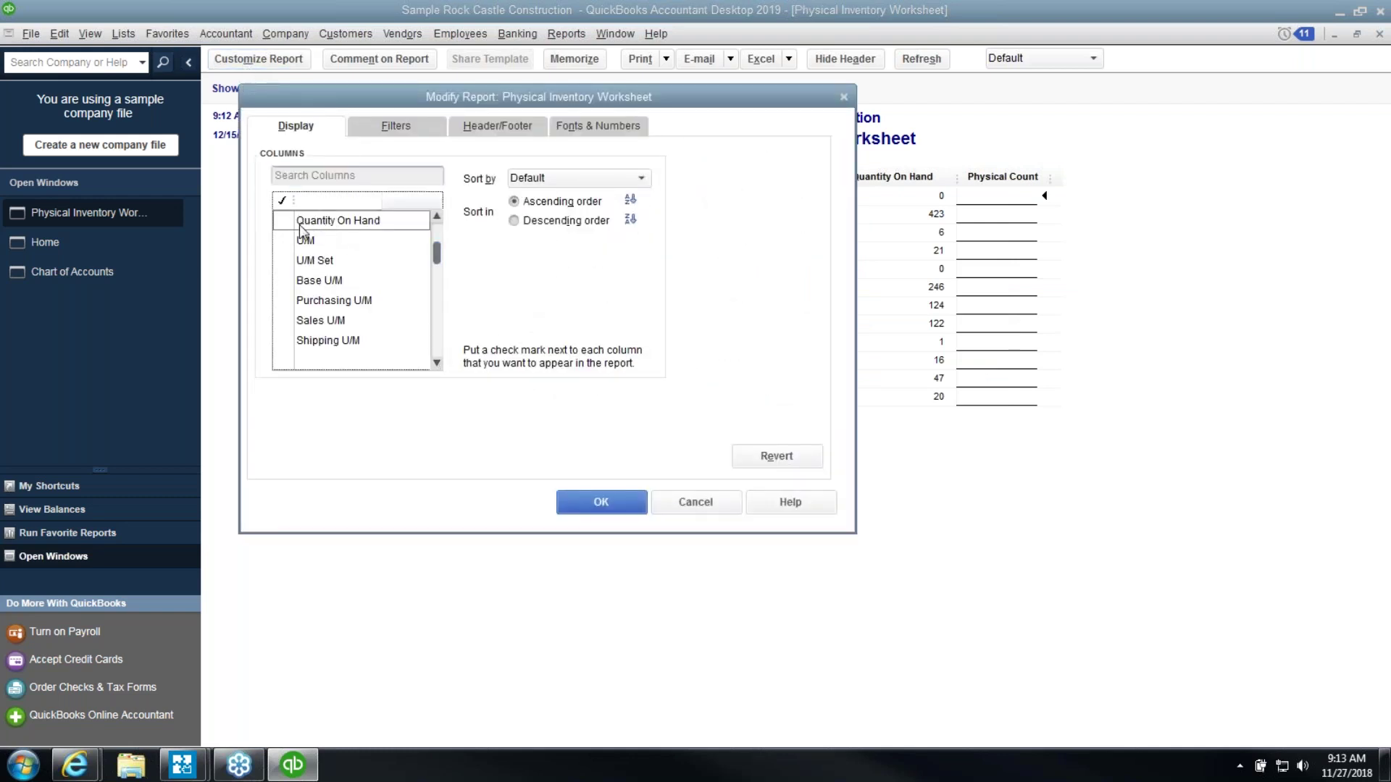
click(599, 502)
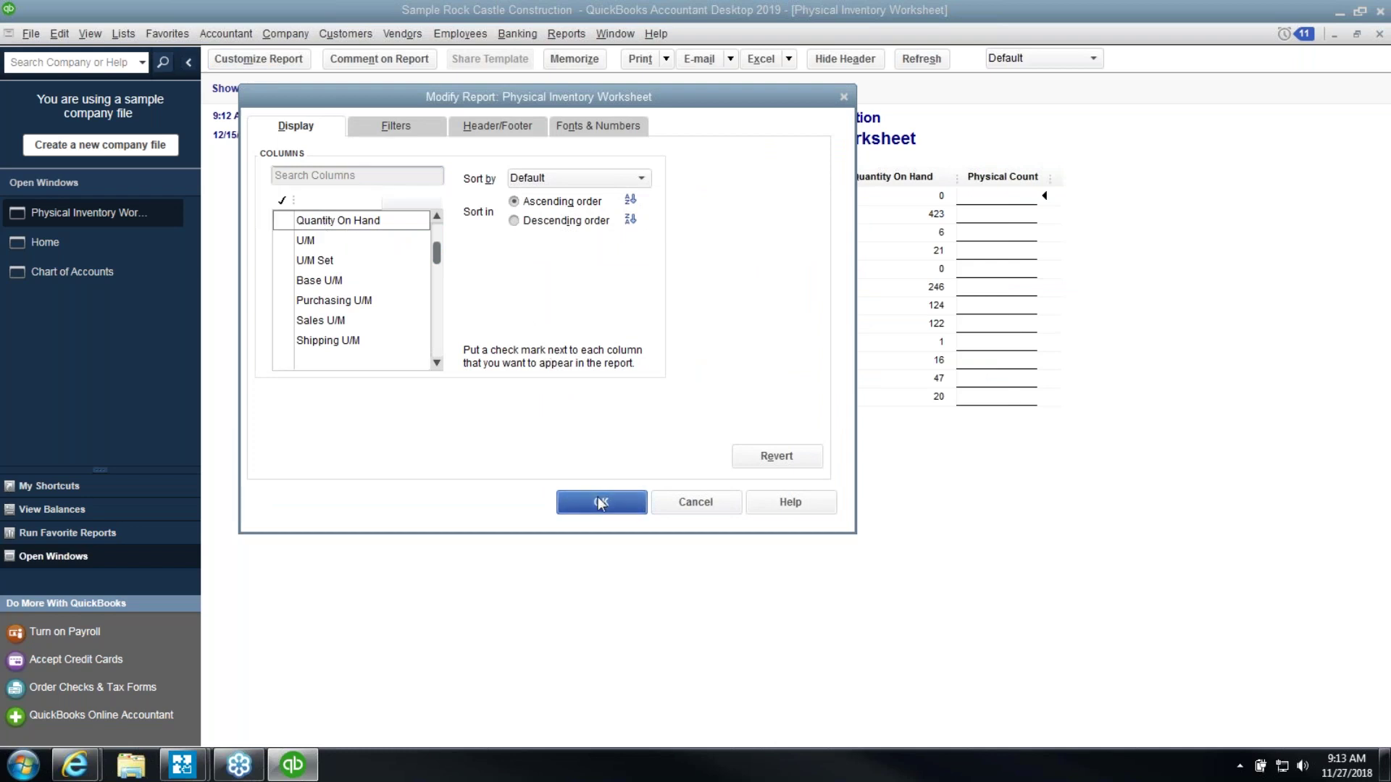
click(698, 267)
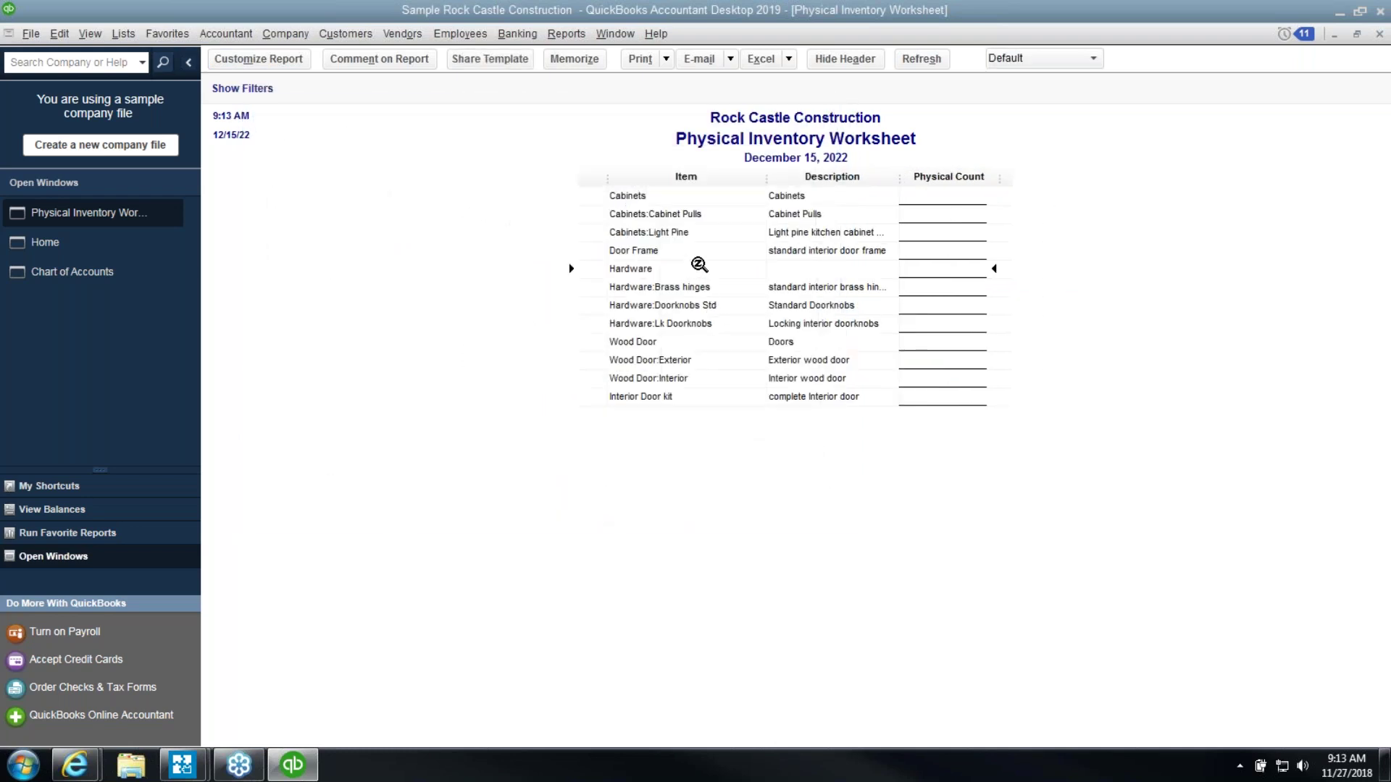
drag(928, 193, 925, 248)
Close the worksheet and bring up Vendors > Inventory Activities
click(1378, 36)
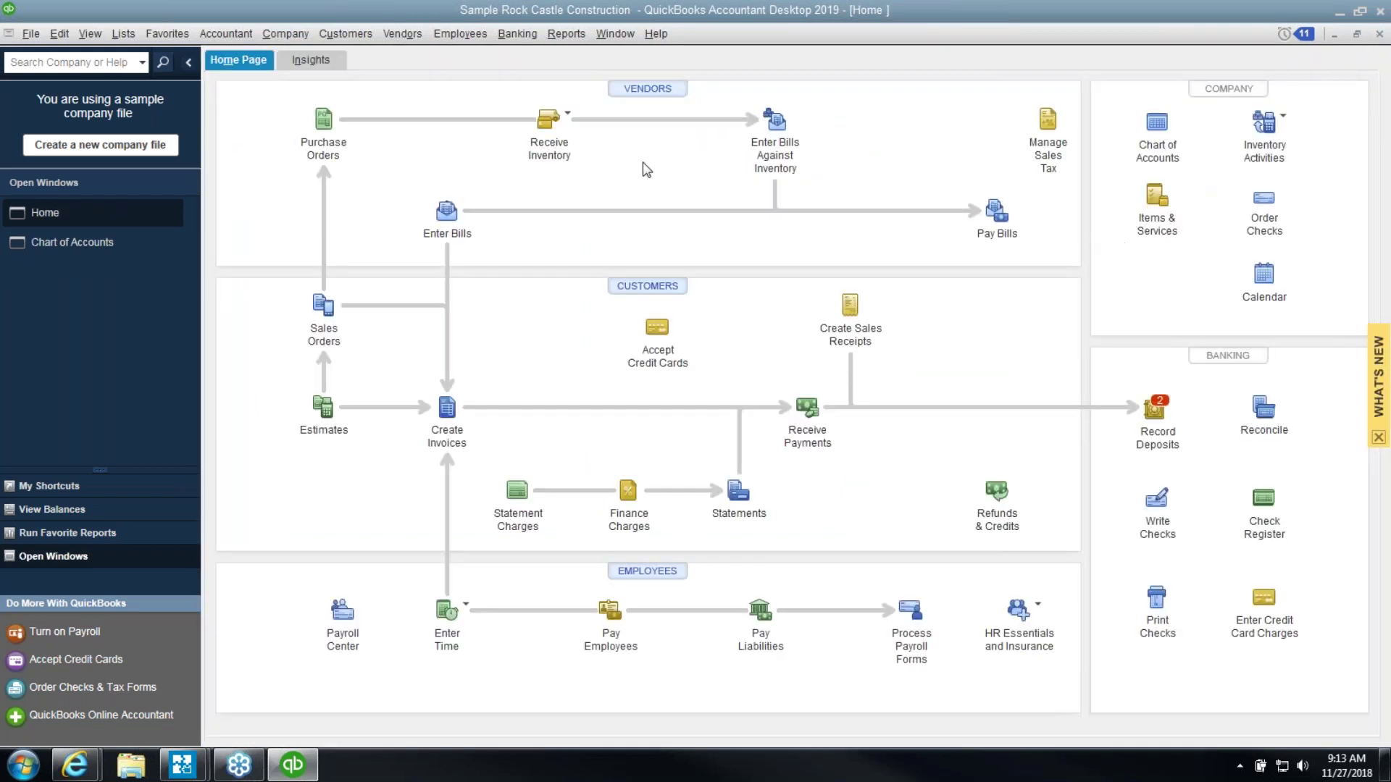
click(408, 38)
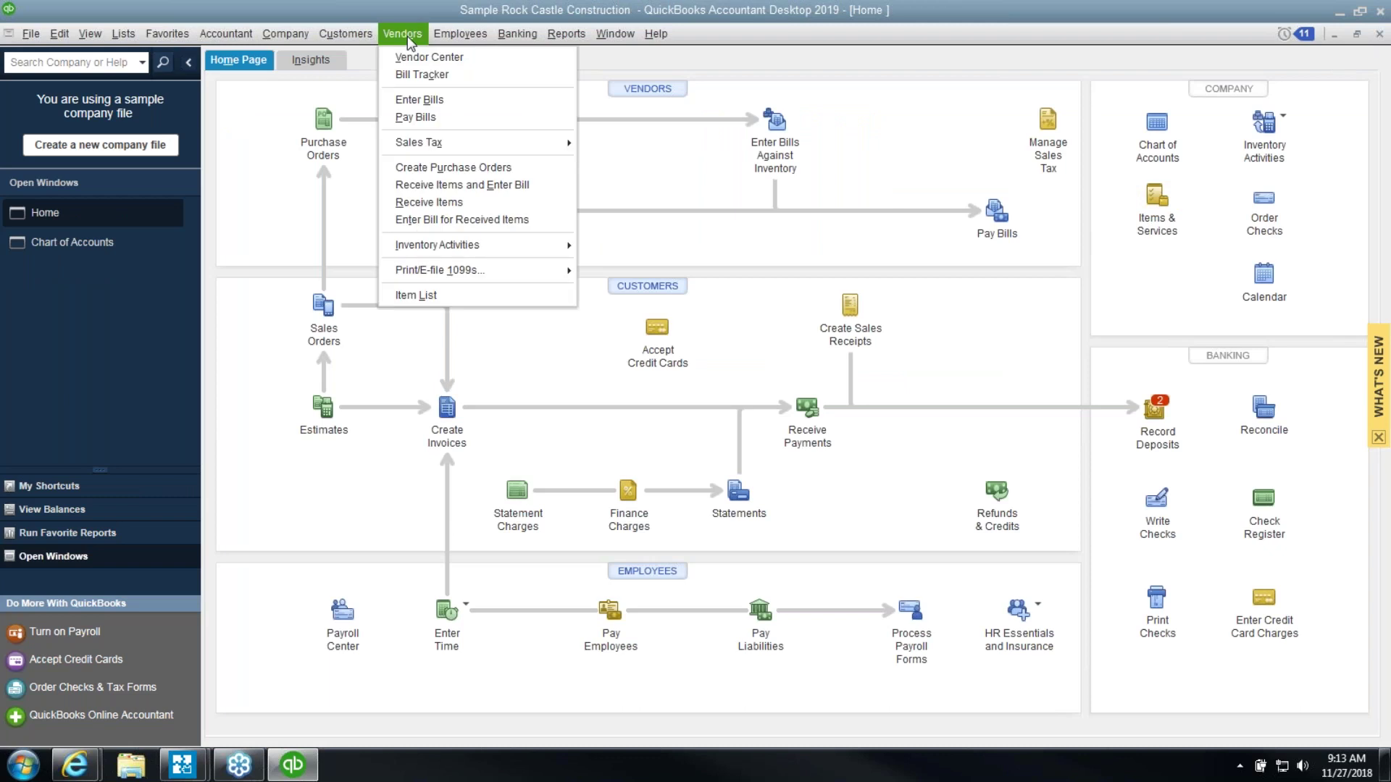
mouse_move(456, 248)
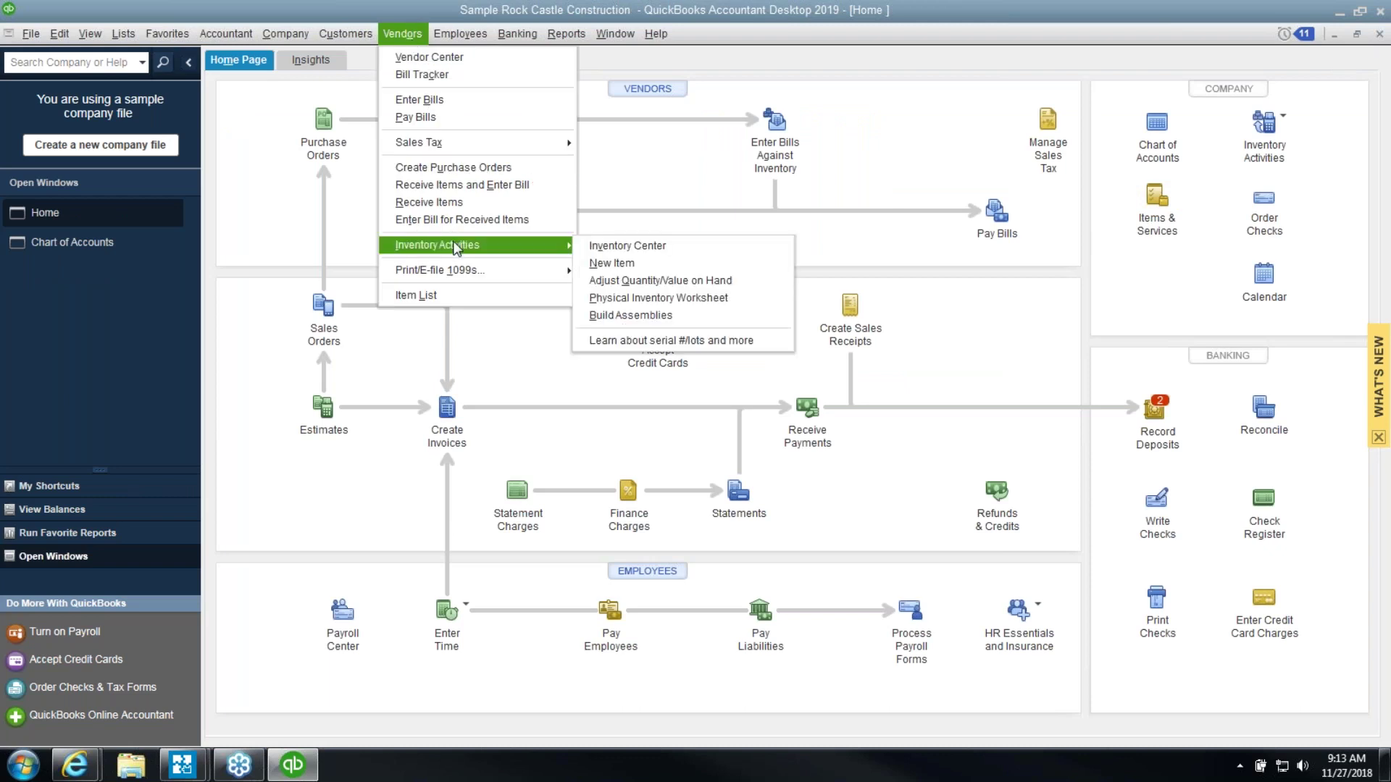
Begin an Adjust Quantity/Value on Hand entry dated 12/31/2022 to 50100 · Cost of Goods Sold
click(614, 282)
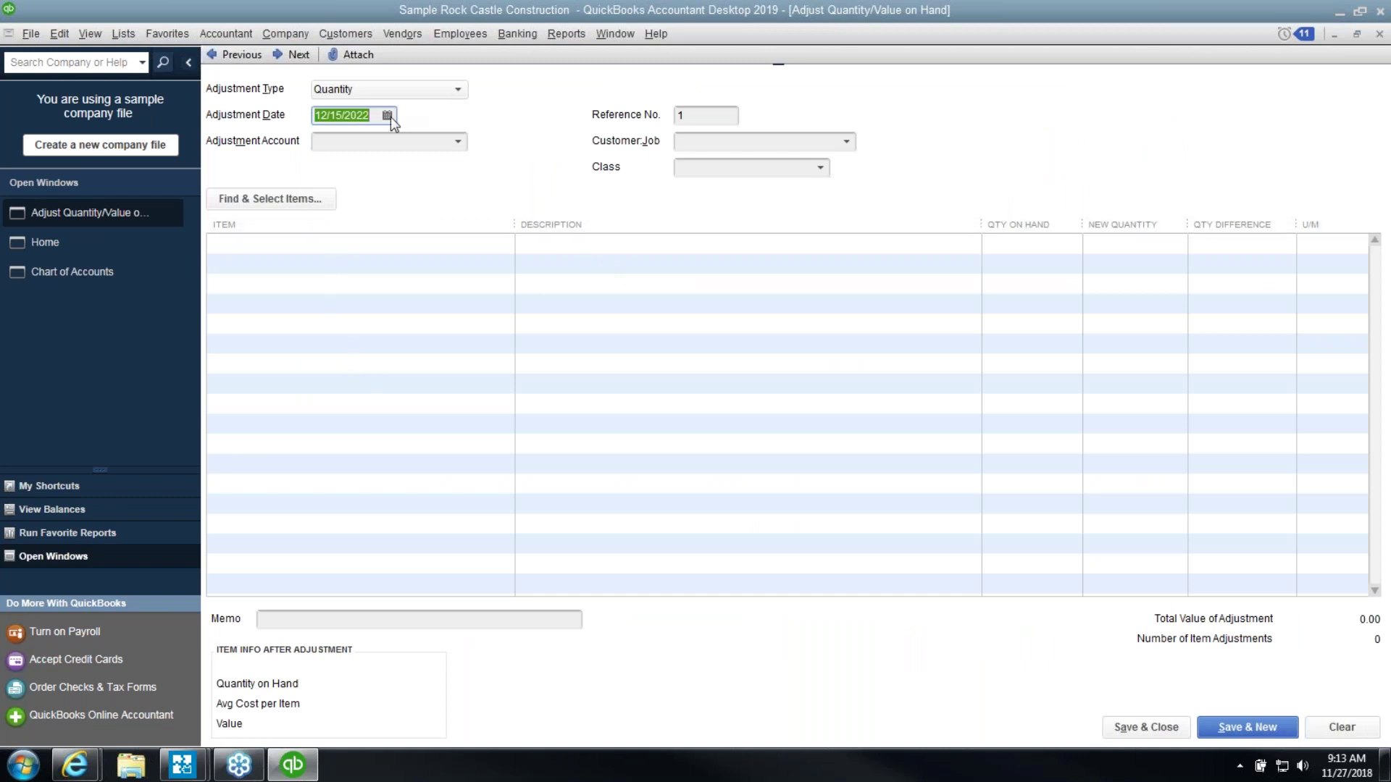
text(12/31/2022)
key(Tab)
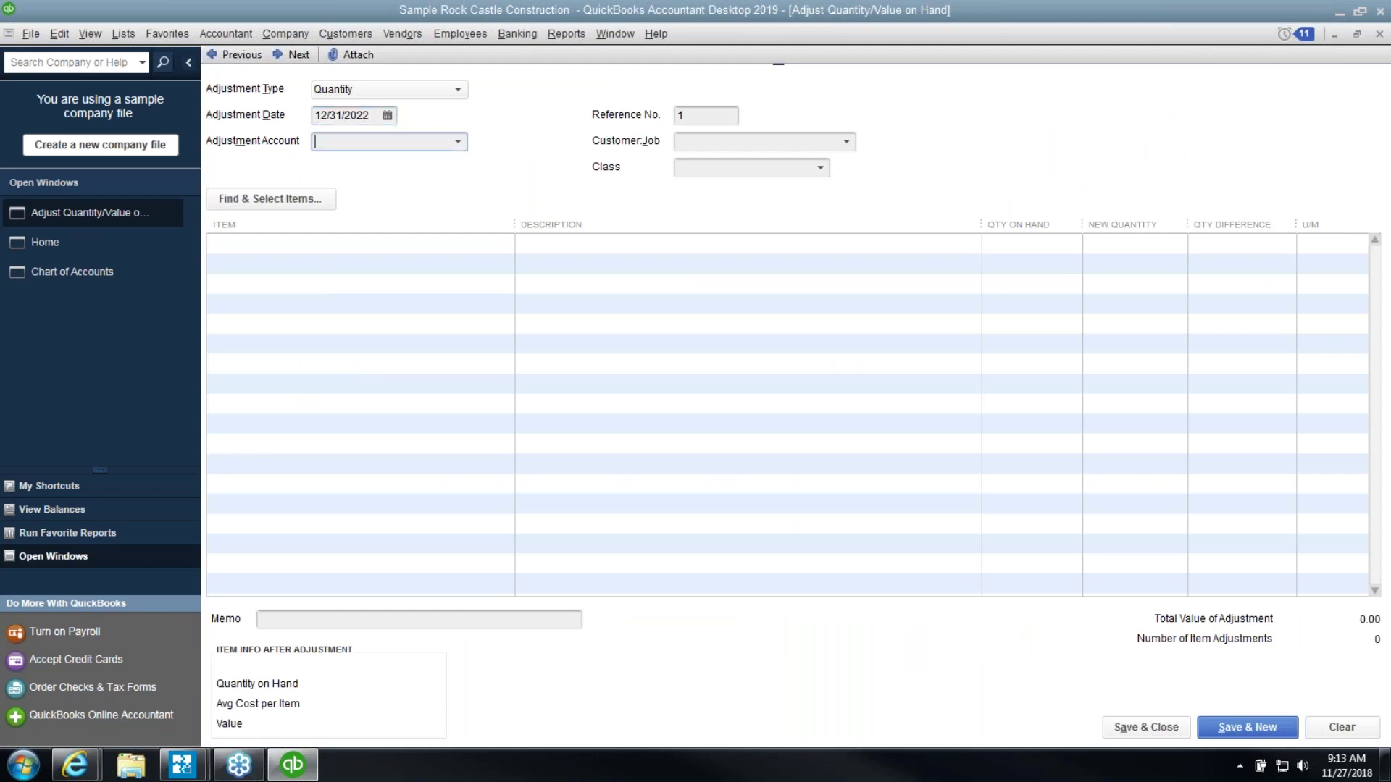
click(457, 141)
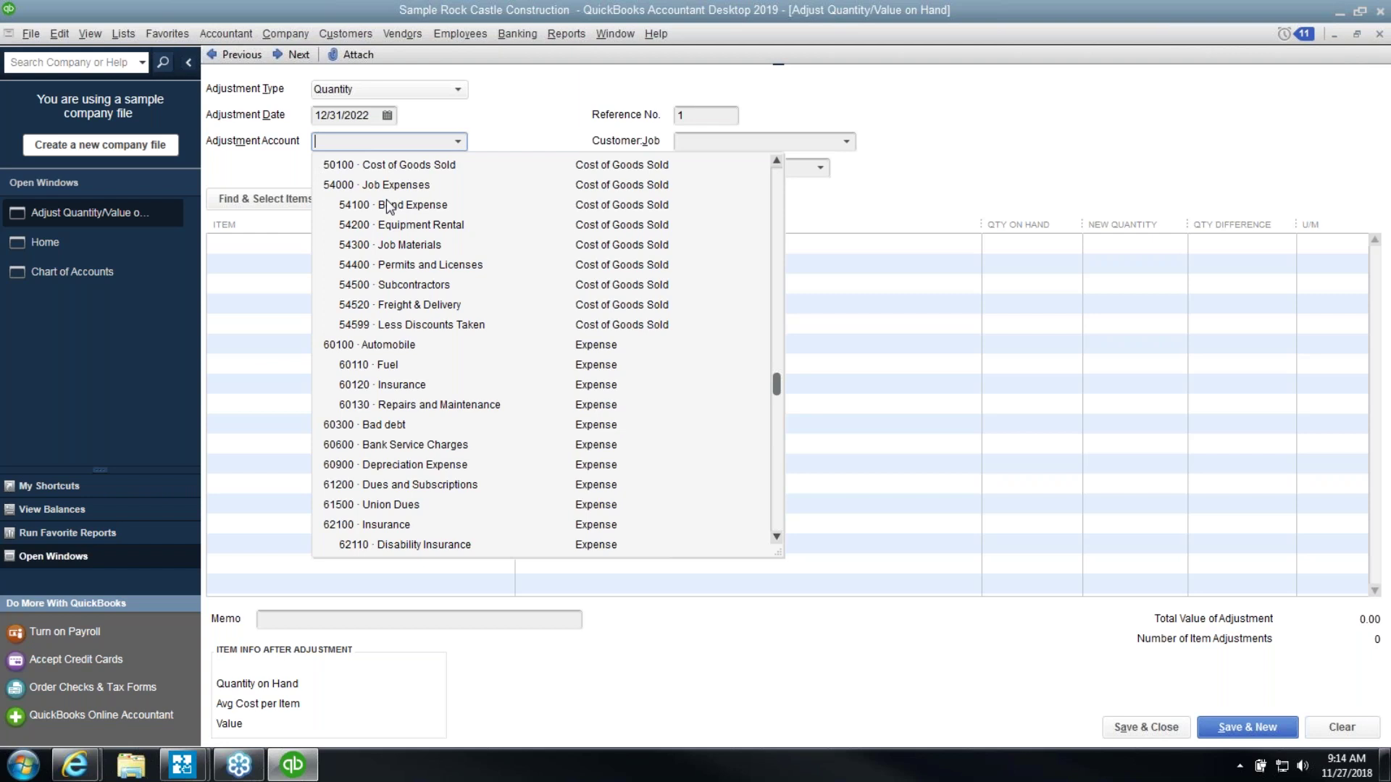
click(385, 167)
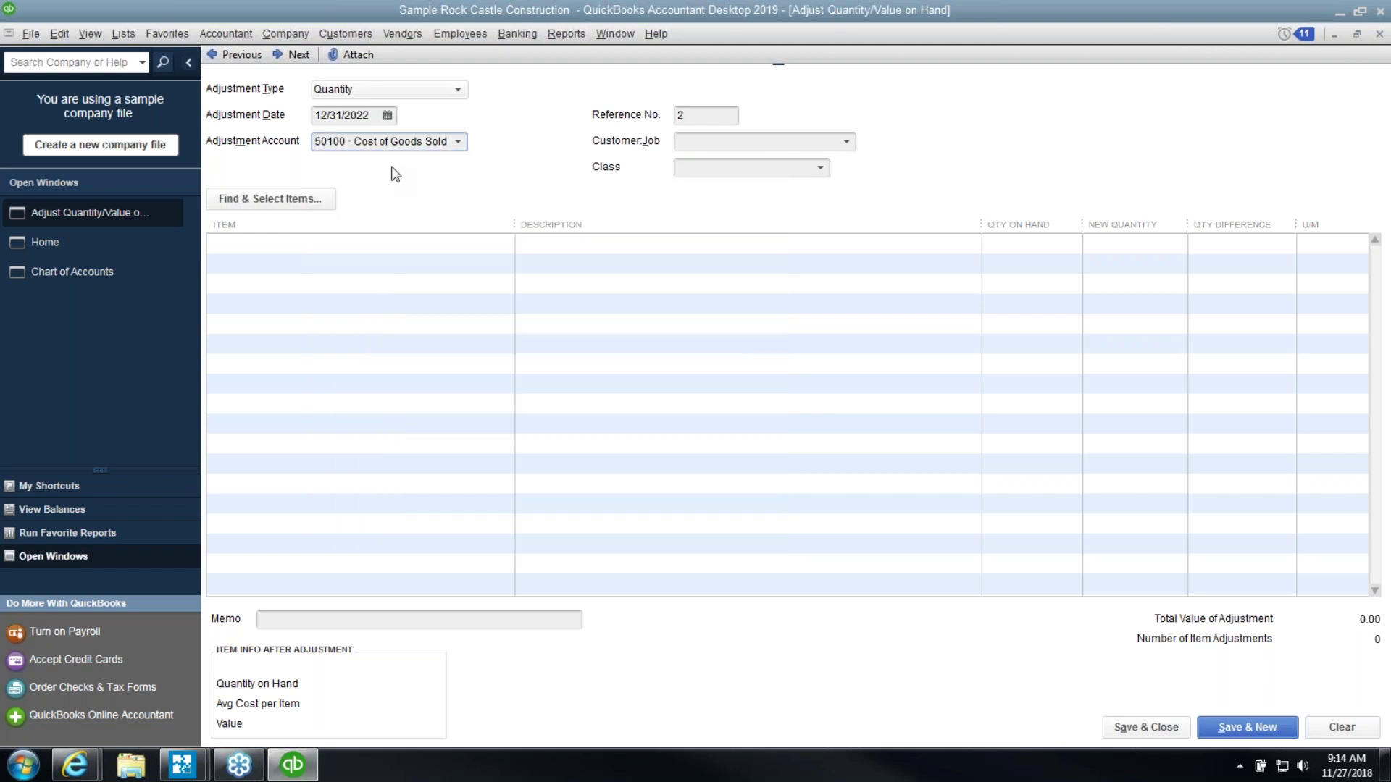
Add Cabinets, Cabinet Pulls, Light Pine, Door Frame and Hardware, then check the adjustment type
click(299, 199)
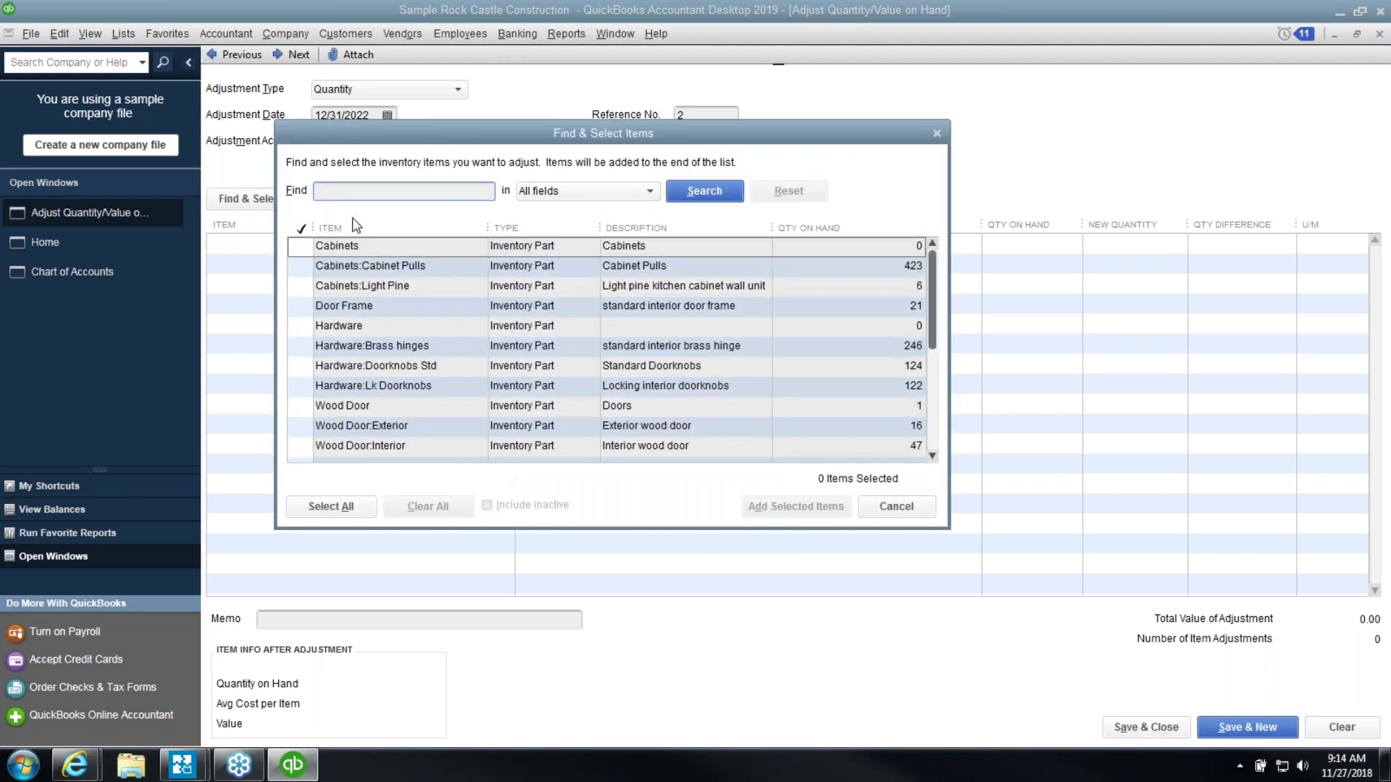
click(300, 246)
click(300, 266)
click(302, 287)
click(301, 306)
click(301, 327)
click(756, 508)
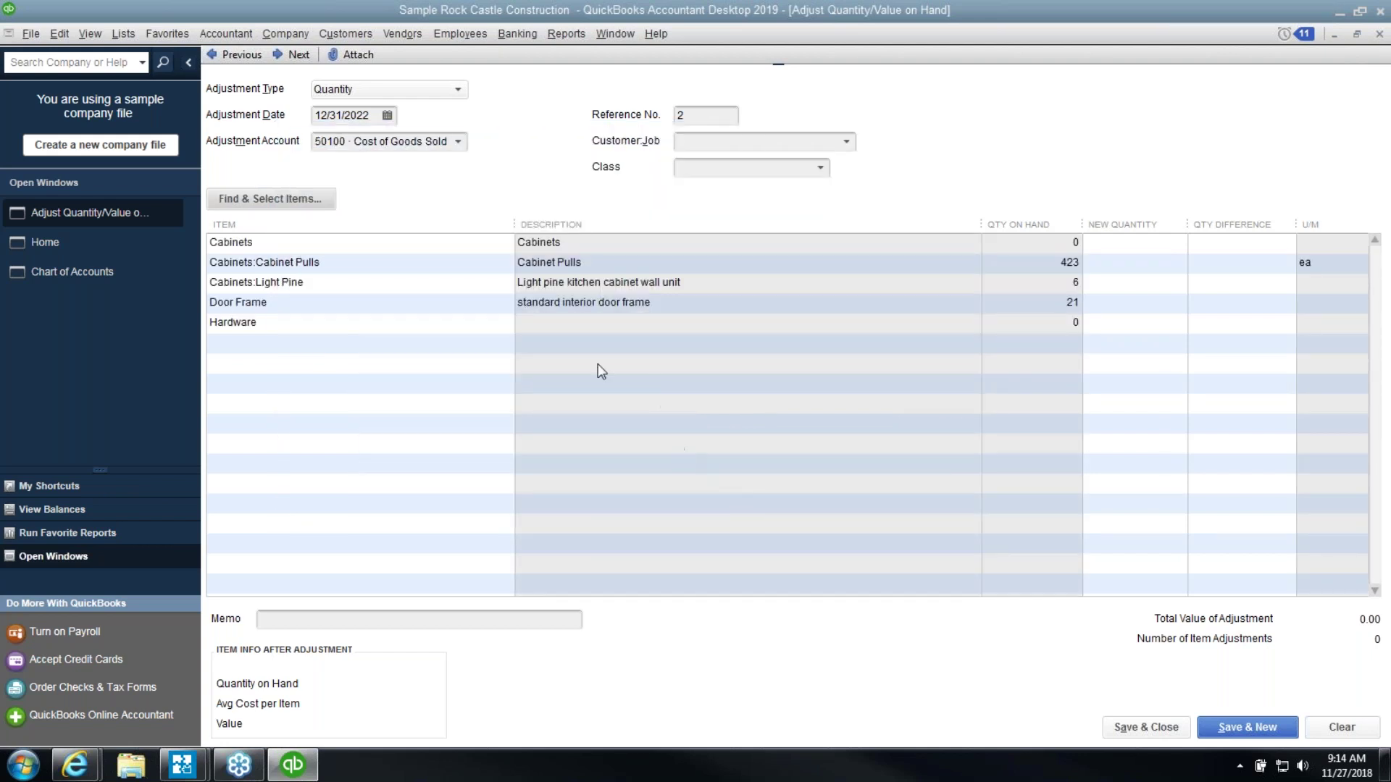
click(457, 92)
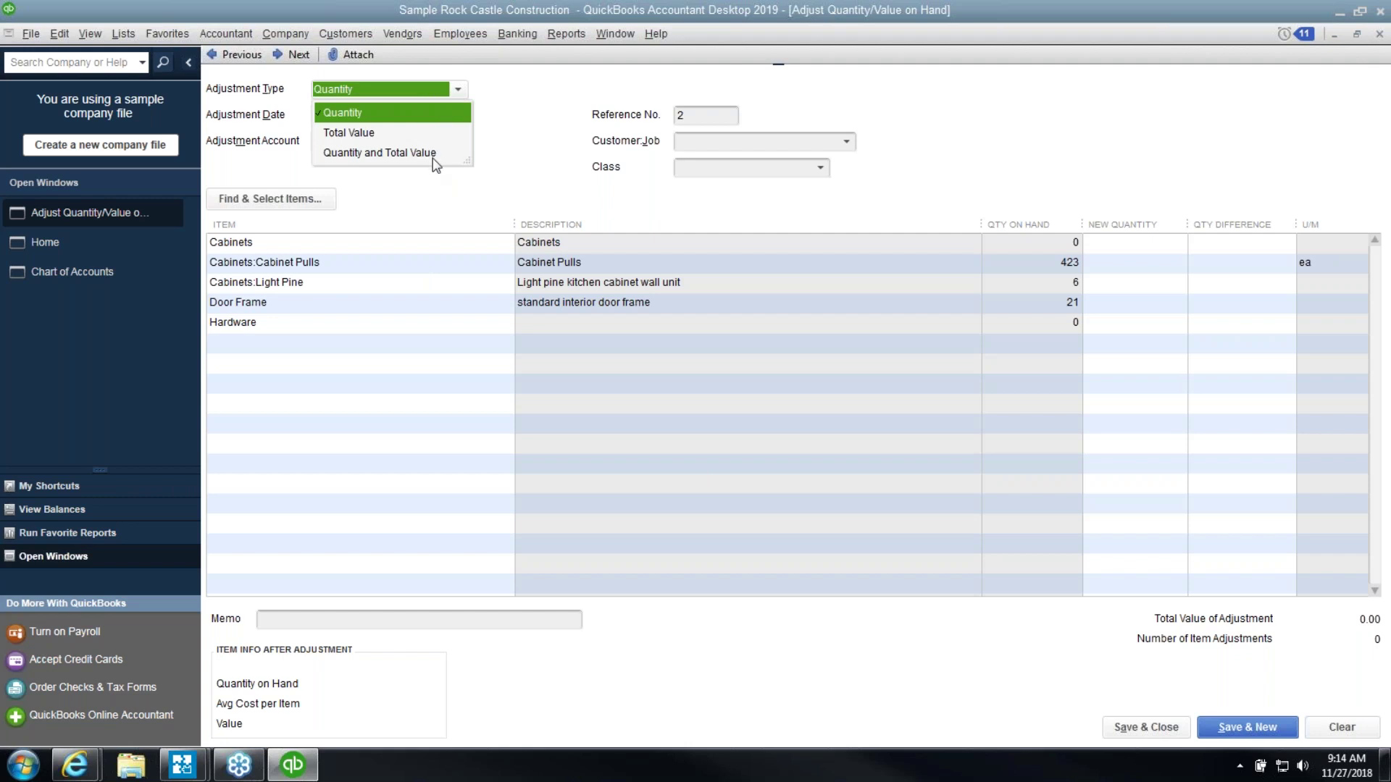
Set Light Pine to 5 and Cabinet Pulls to 450, then save past the closed-period warning
click(466, 286)
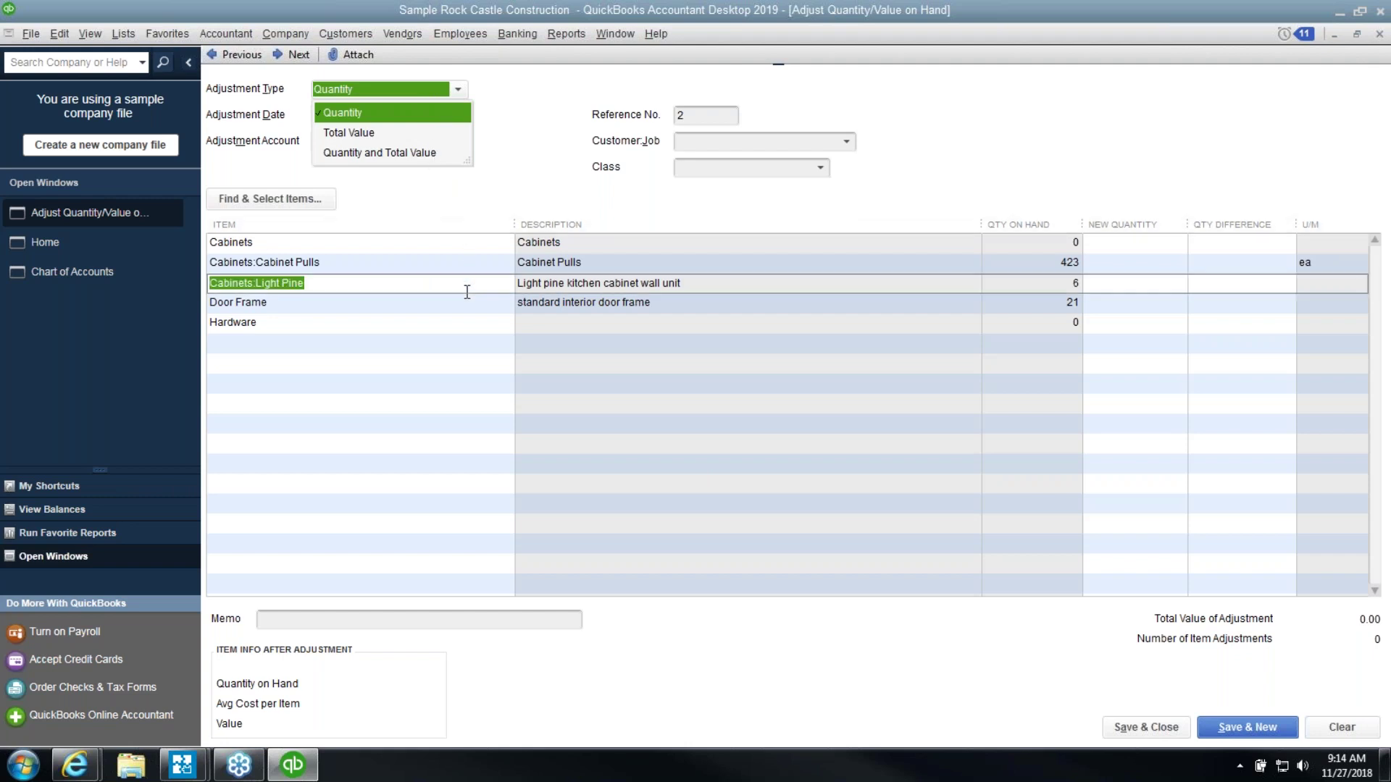
click(1090, 287)
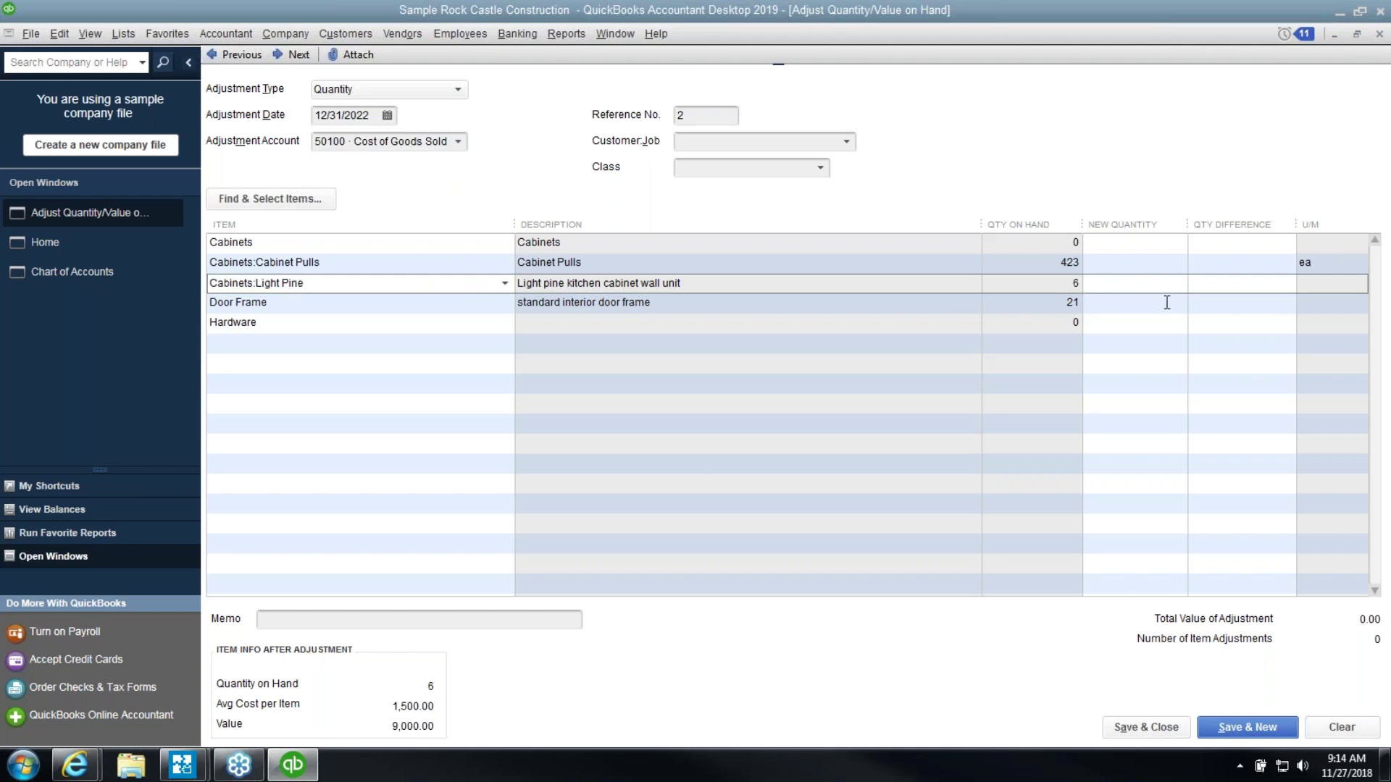
text(5)
key(Tab)
click(1168, 264)
text(450)
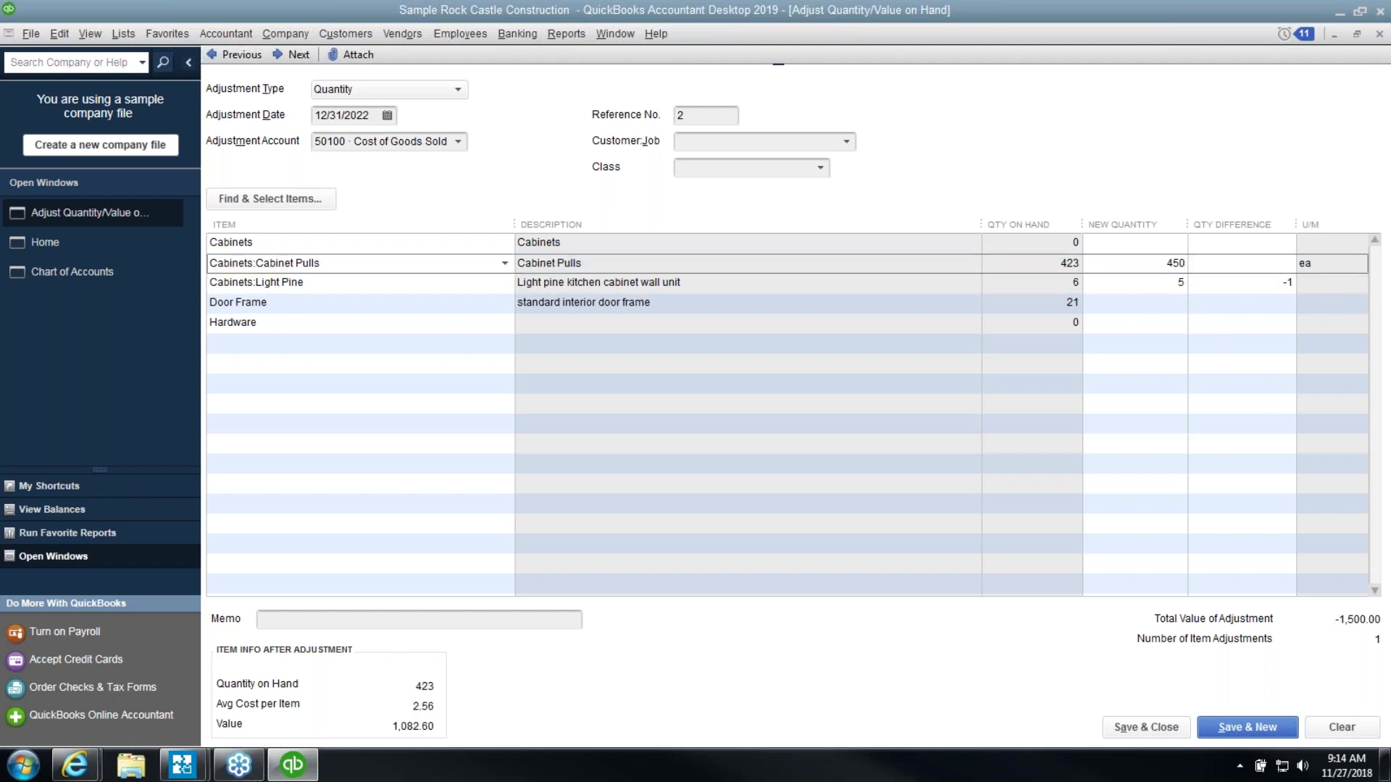
key(Tab)
click(1121, 729)
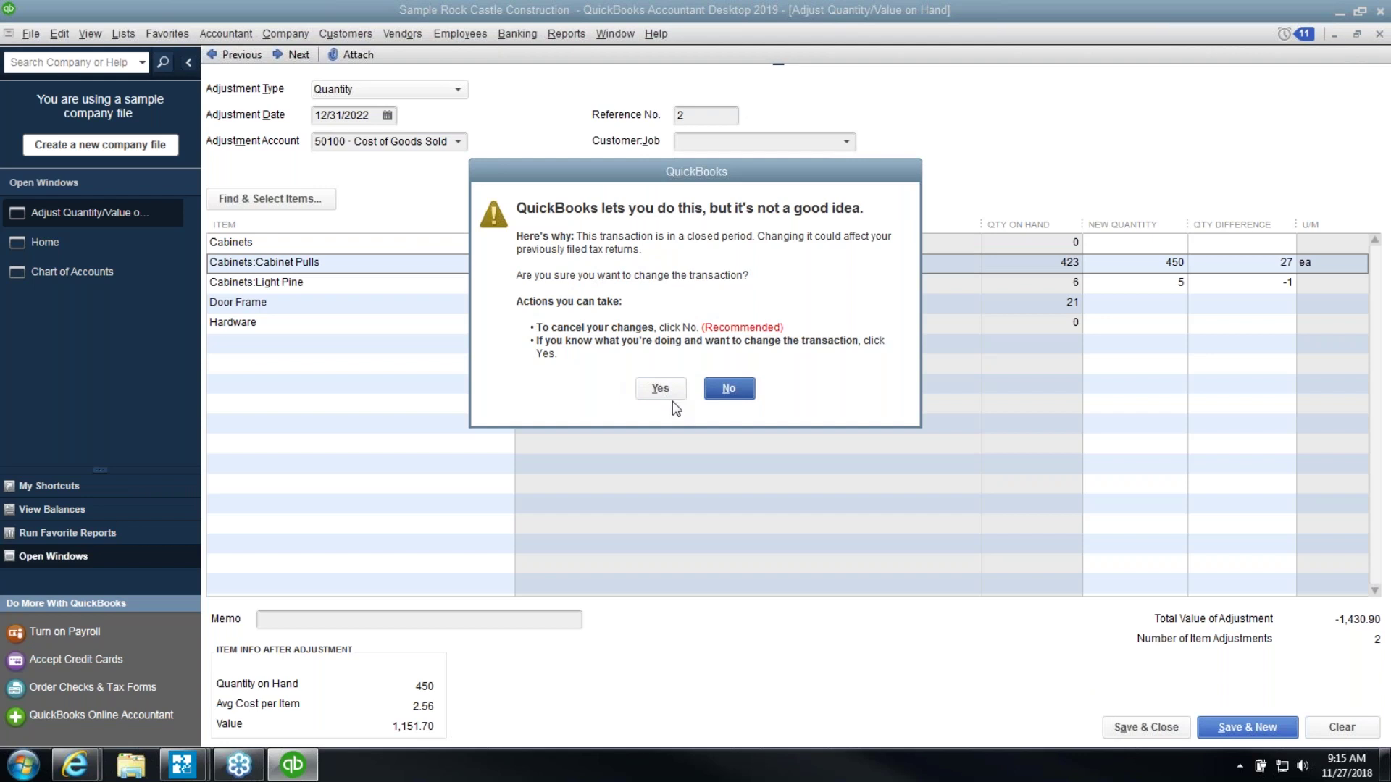
click(670, 396)
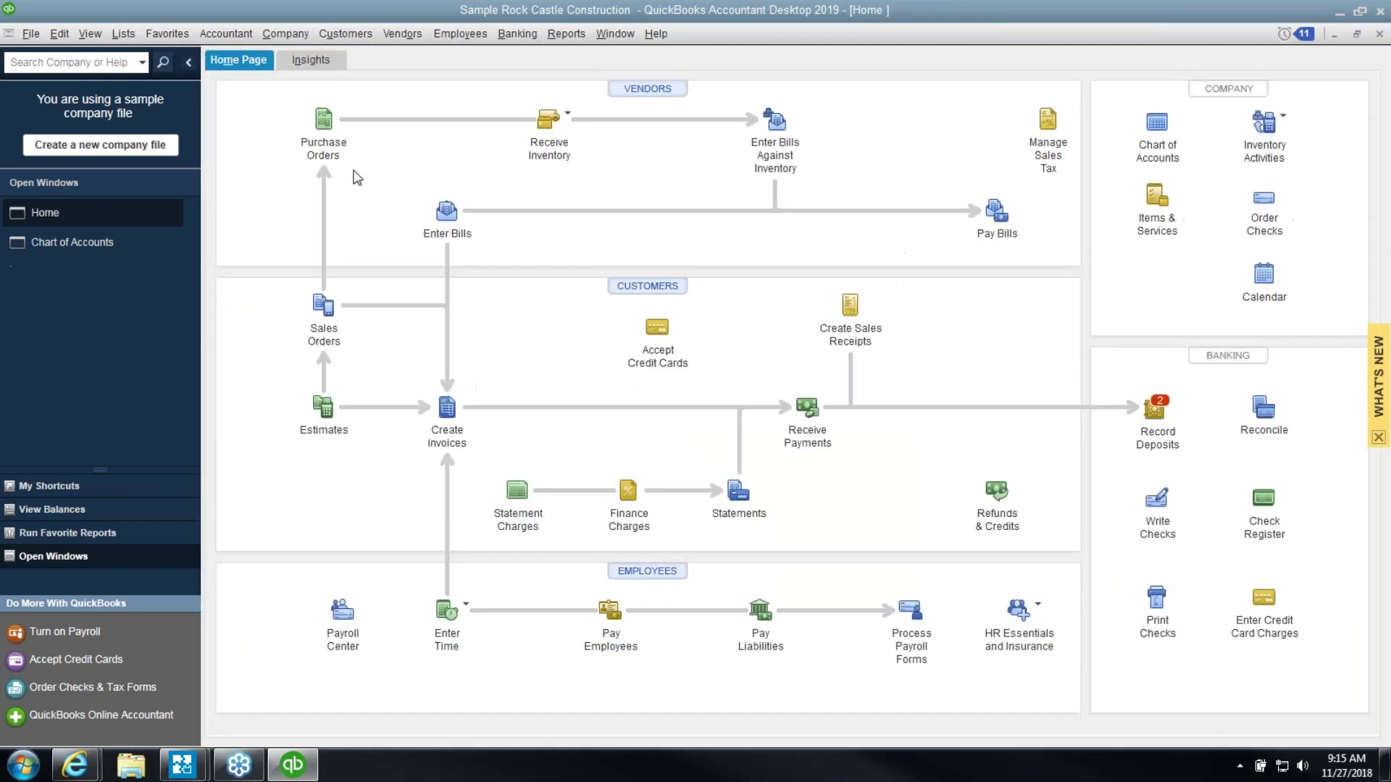
Delete the 12/31/2022 closing date under Set Date/Password and confirm the Accounting preferences
click(87, 34)
key(Left)
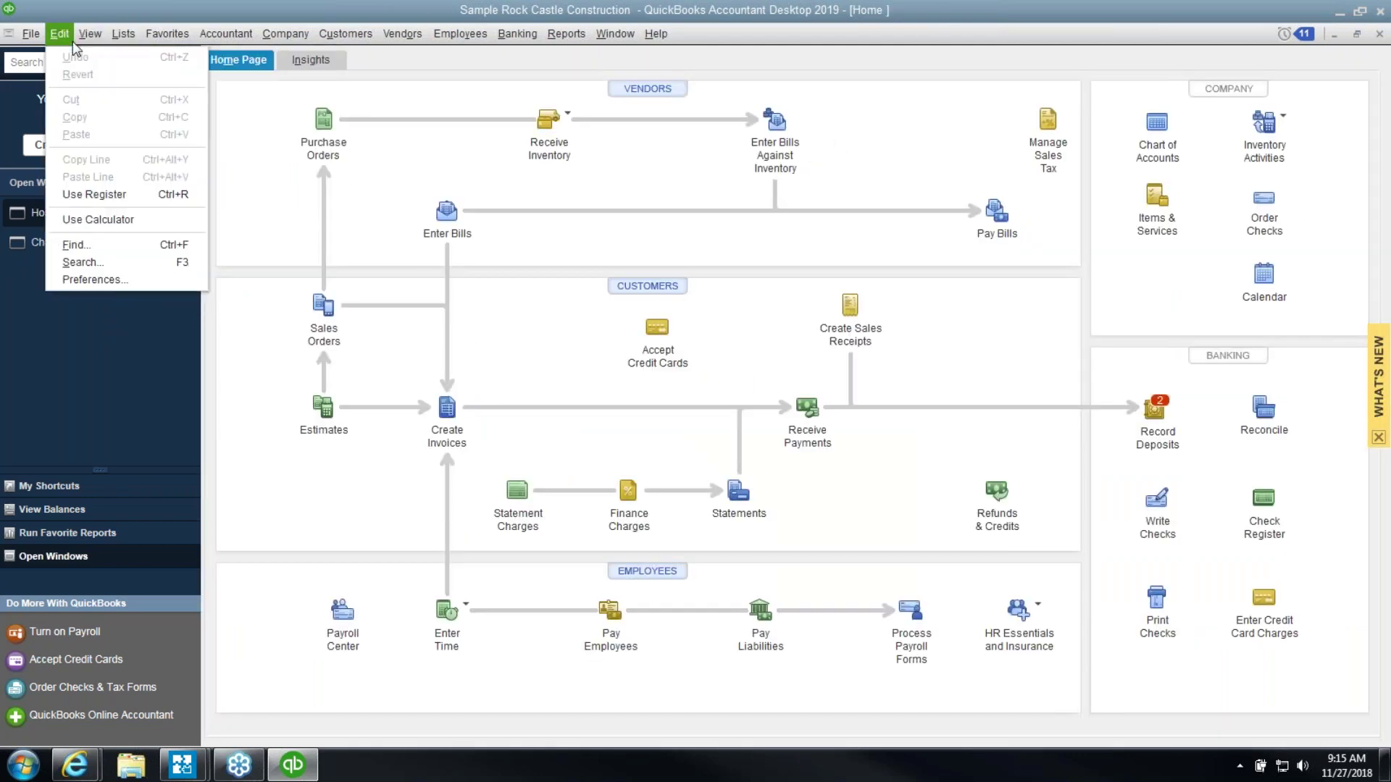
mouse_move(286, 35)
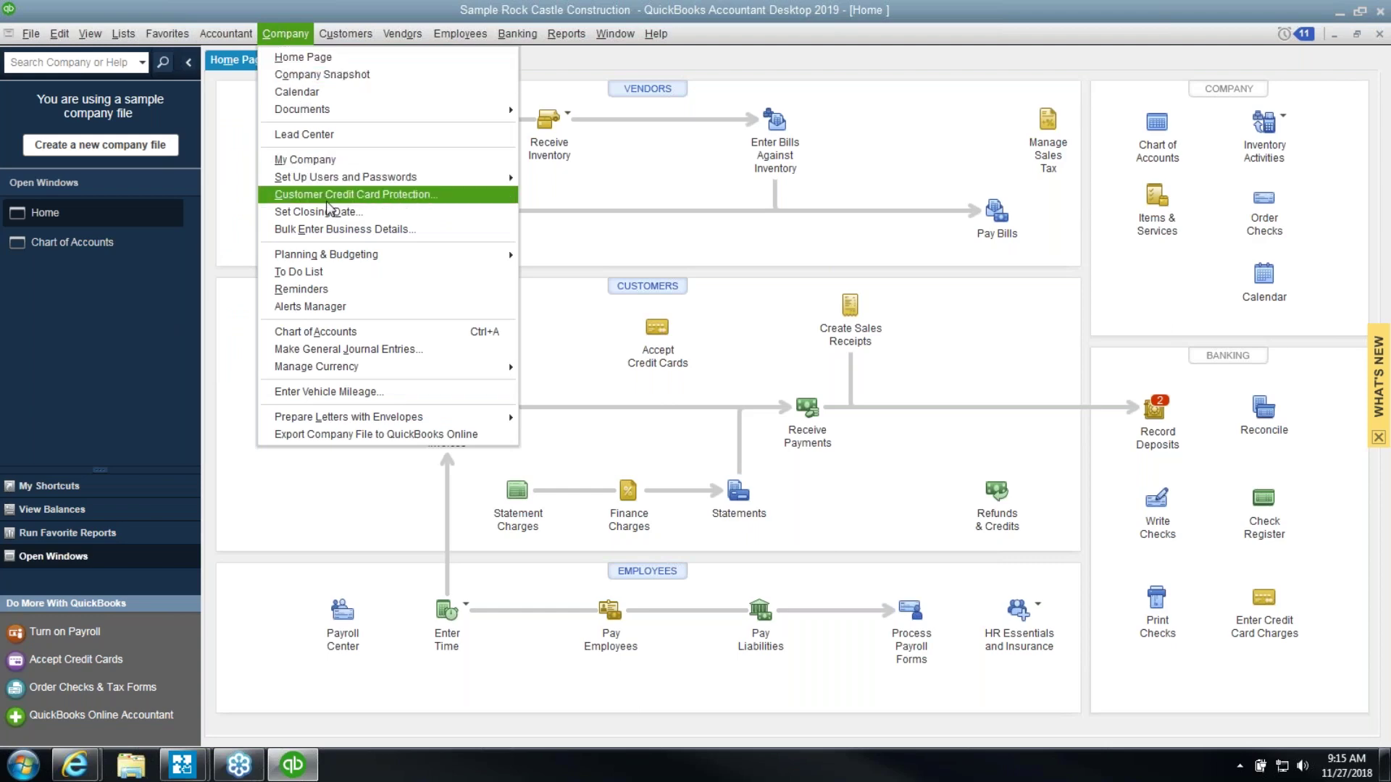
key(Escape)
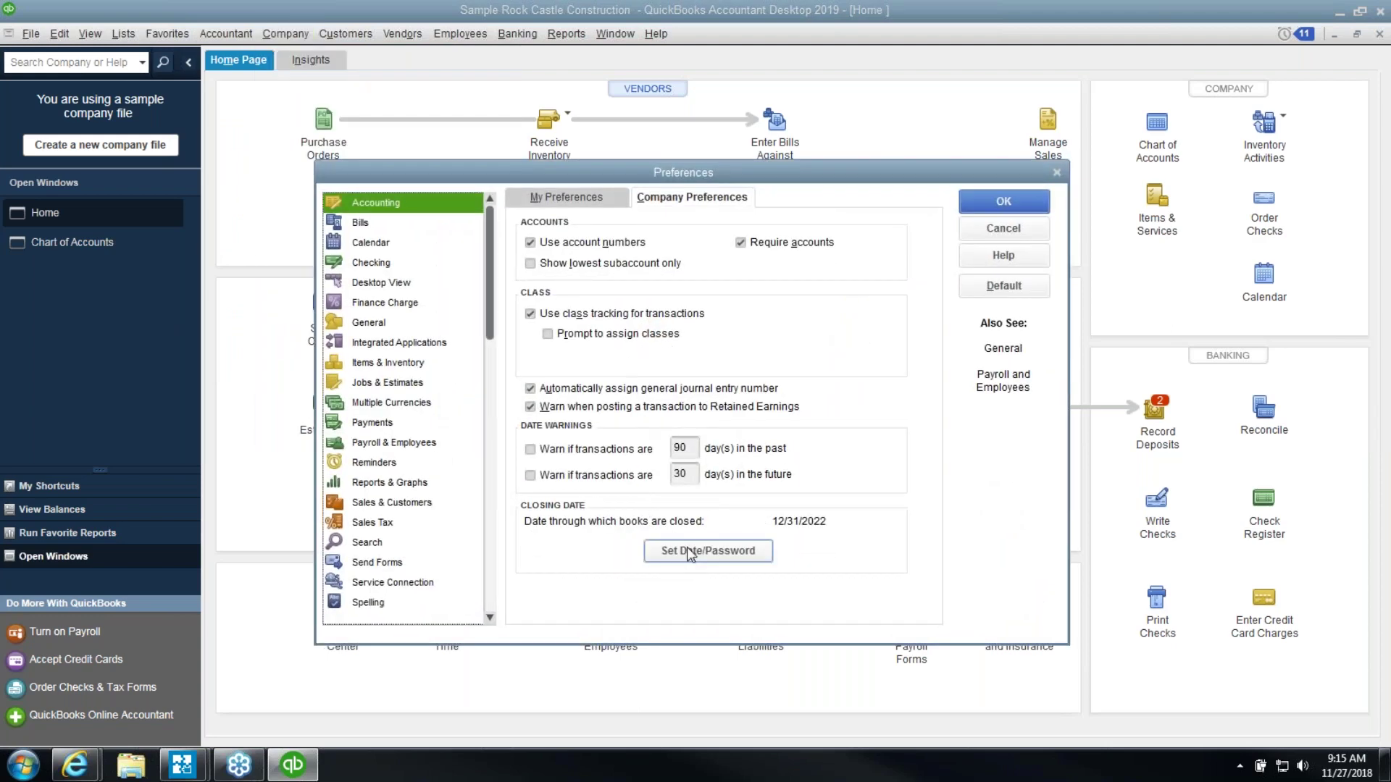
click(689, 552)
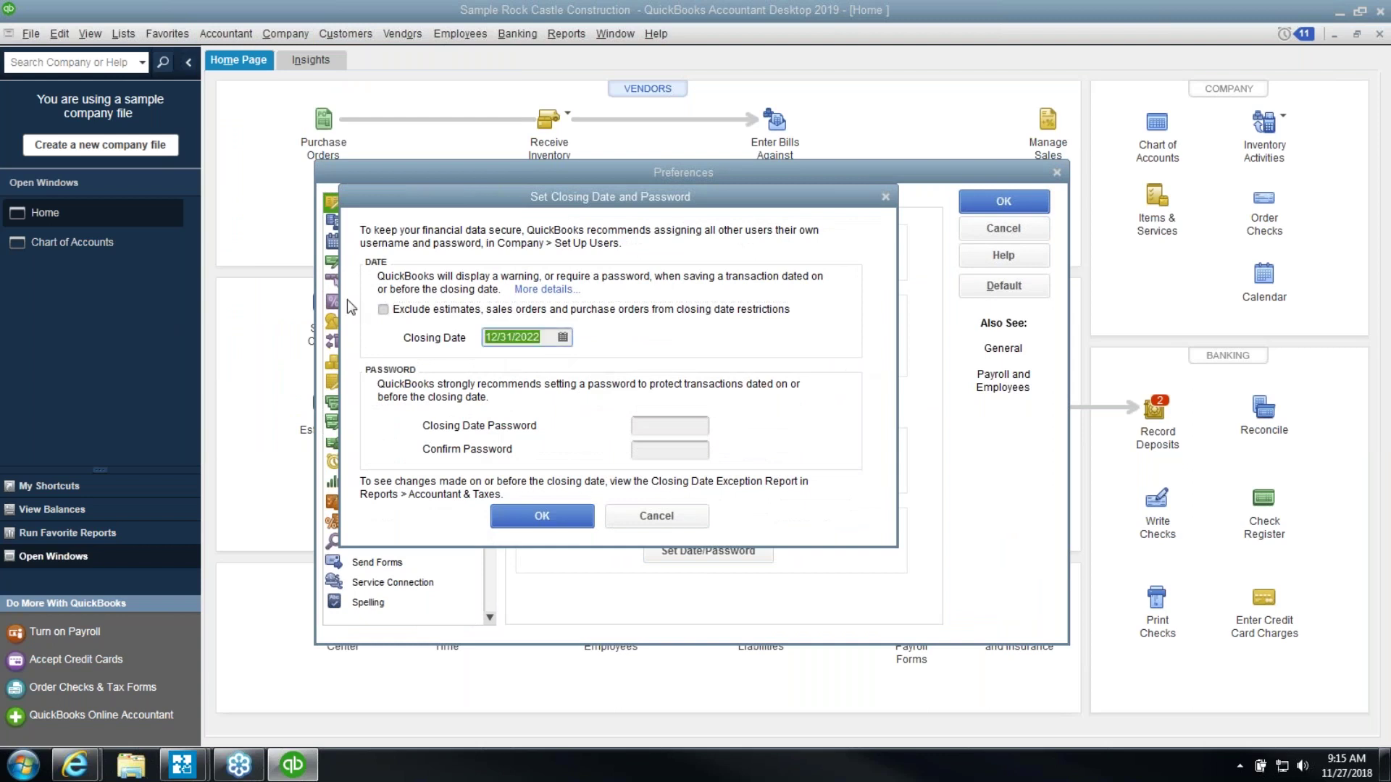
key(Delete)
key(Tab)
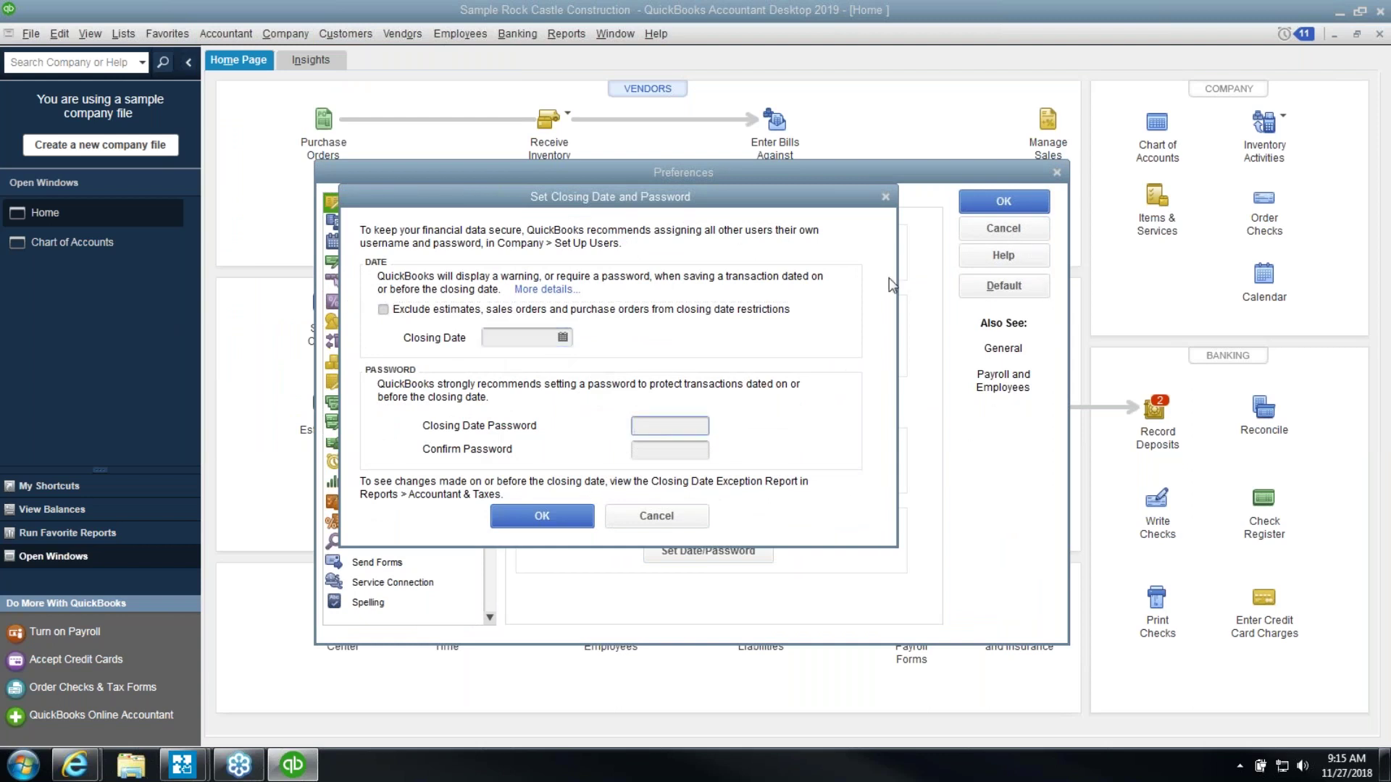
click(542, 515)
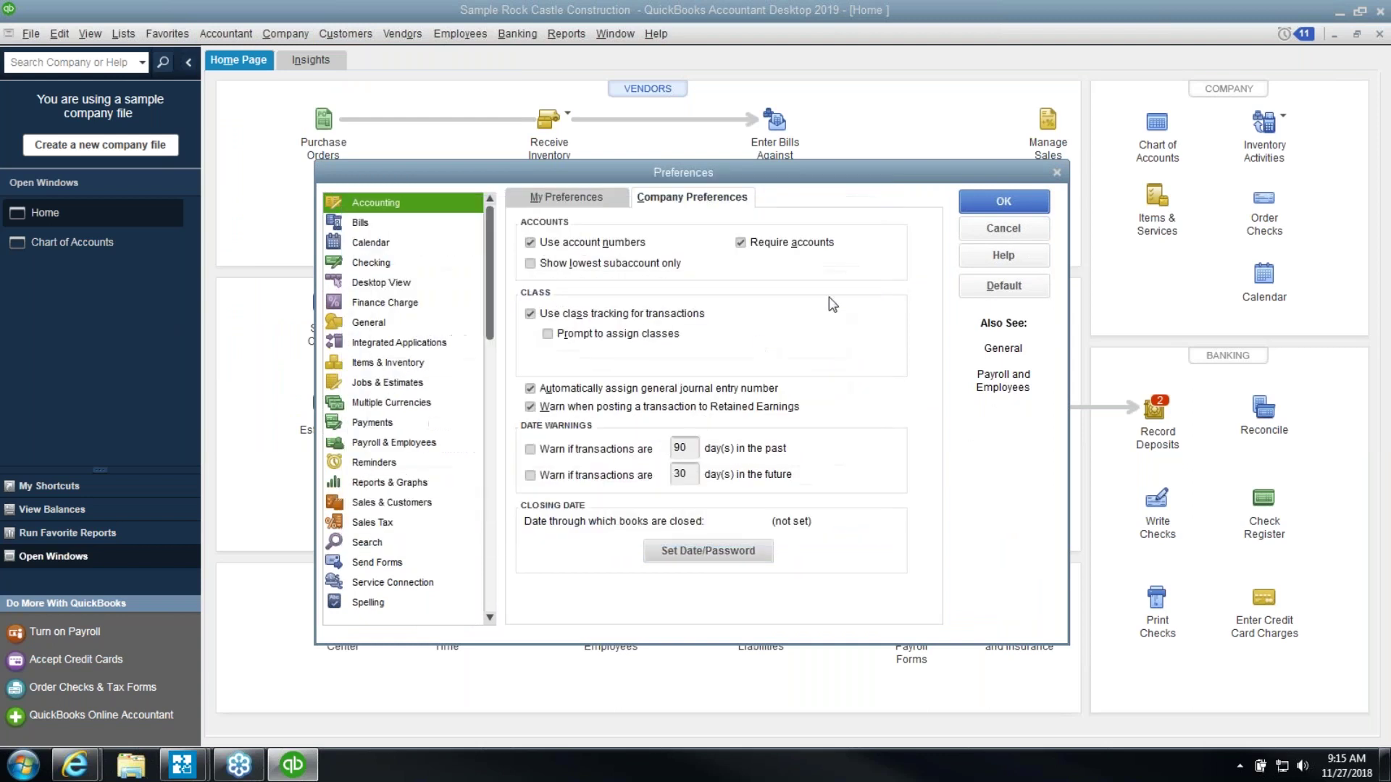
click(996, 206)
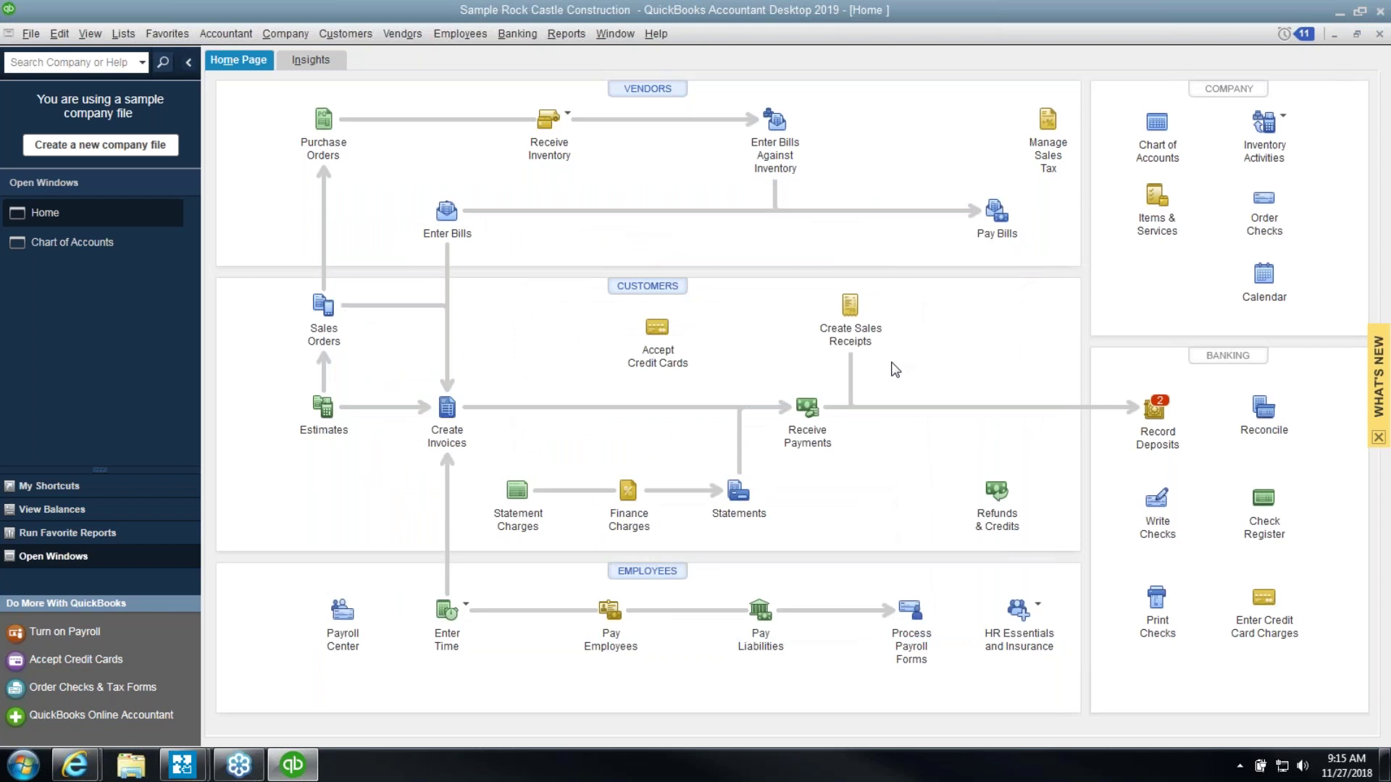
click(565, 34)
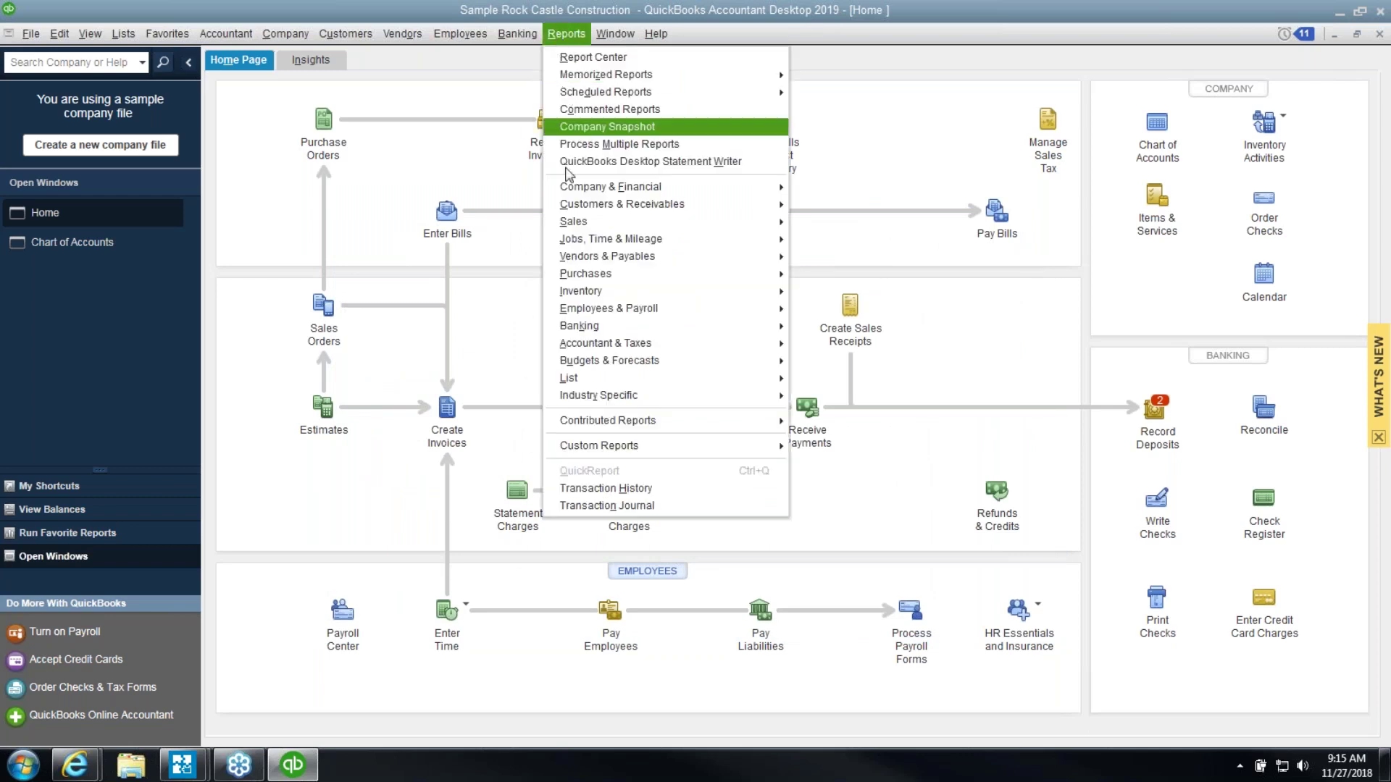
mouse_move(599, 292)
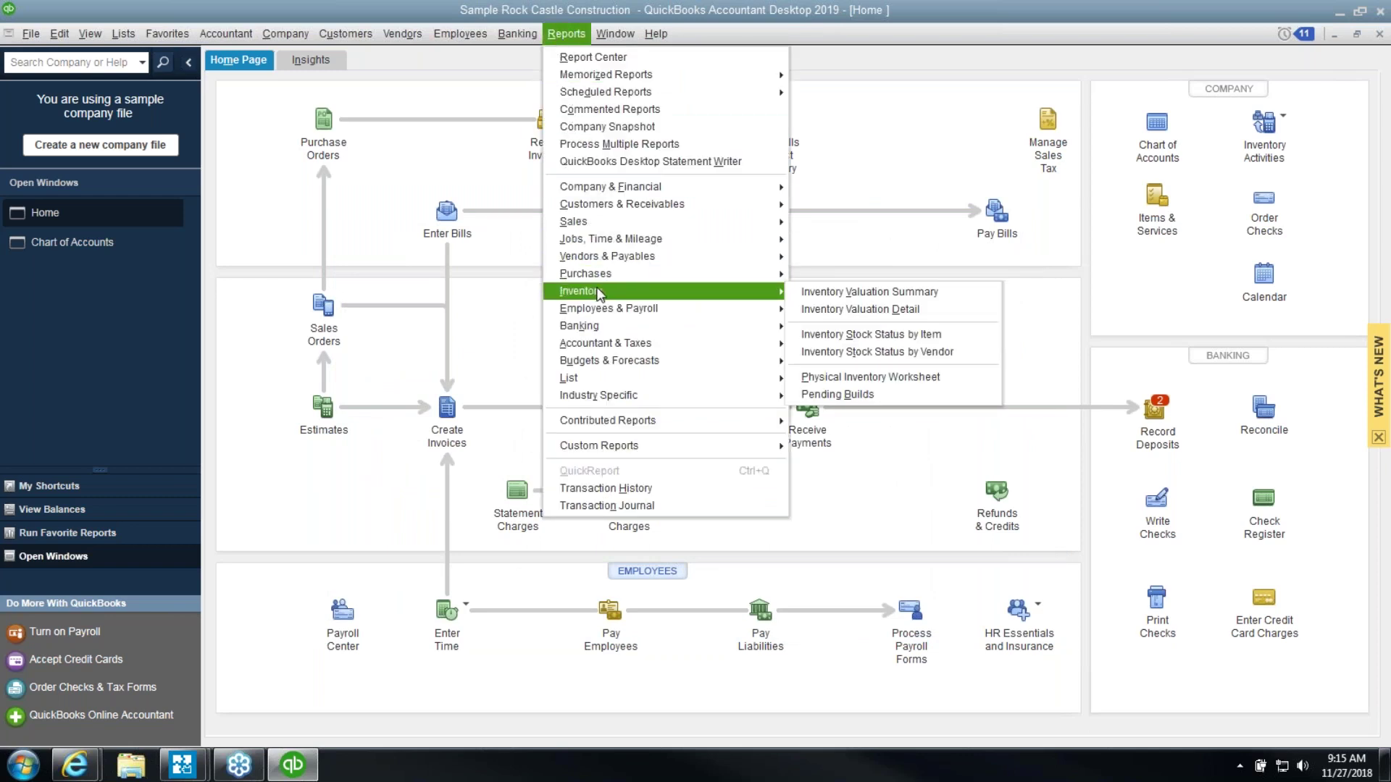
click(804, 292)
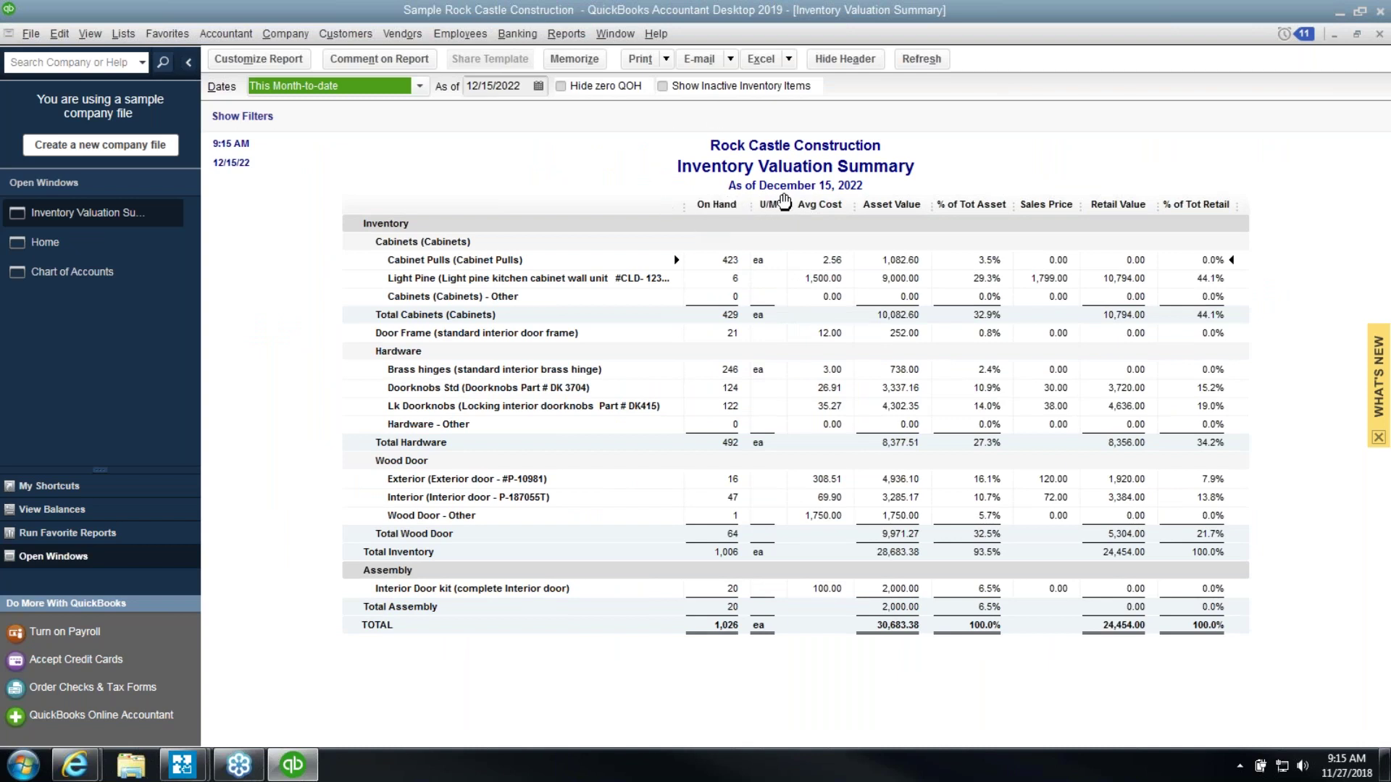
drag(787, 204, 732, 206)
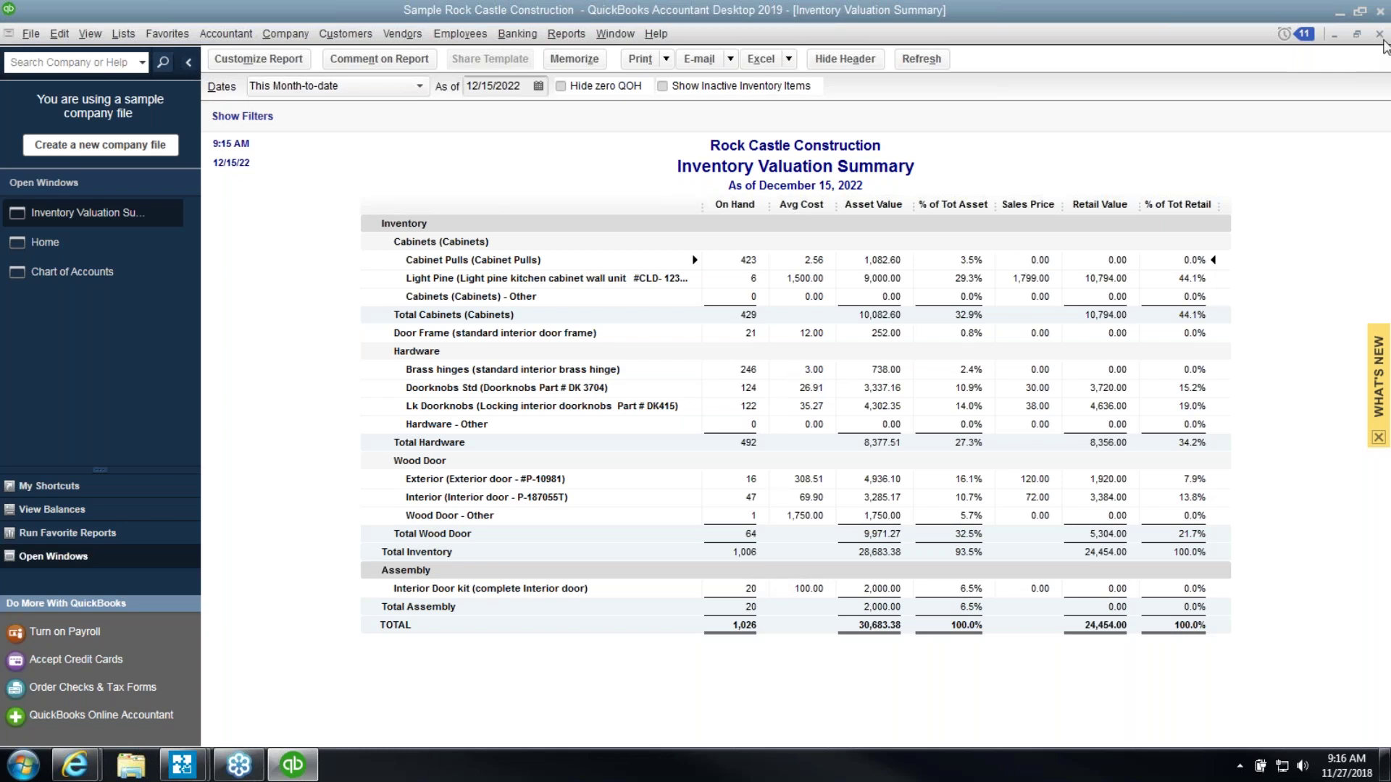
click(1380, 36)
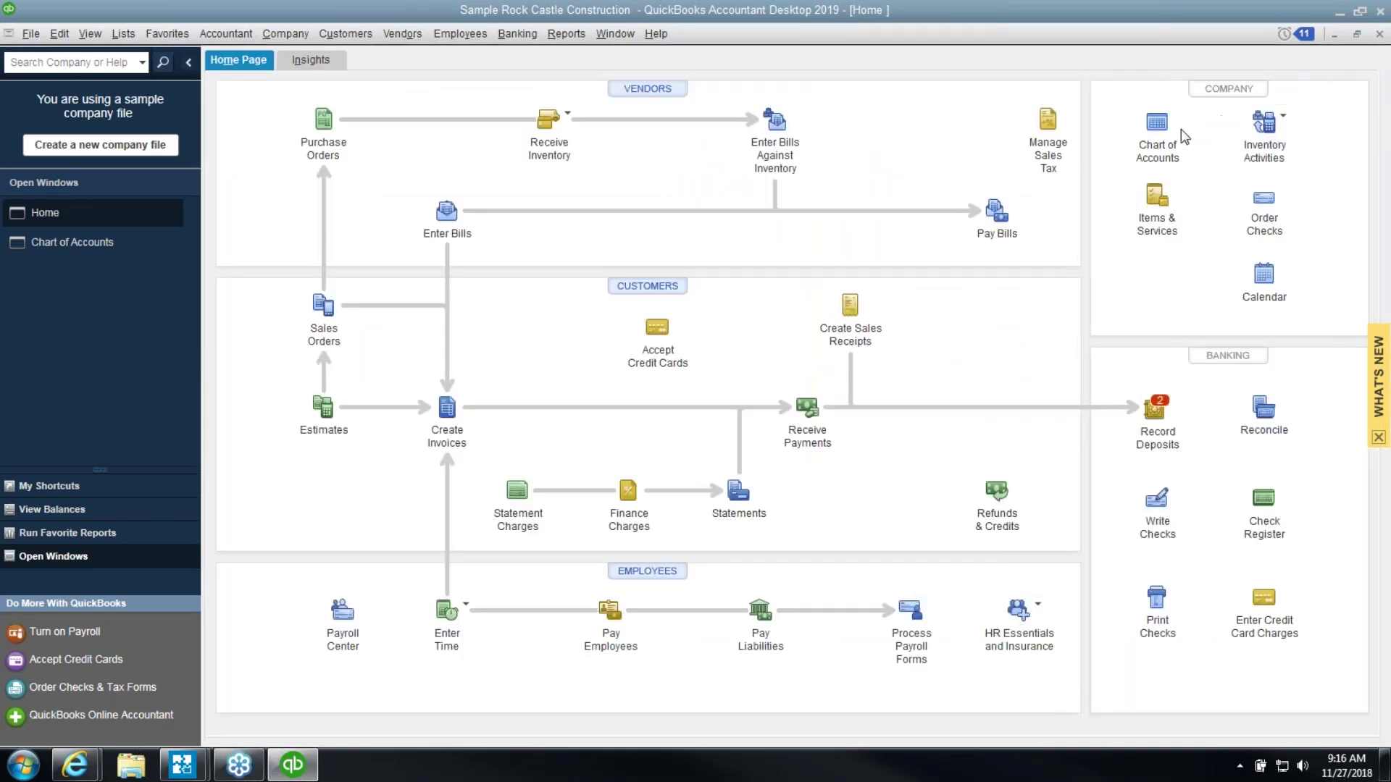
Open the A/R Aging Summary report from Customers & Receivables and scroll through it
click(576, 35)
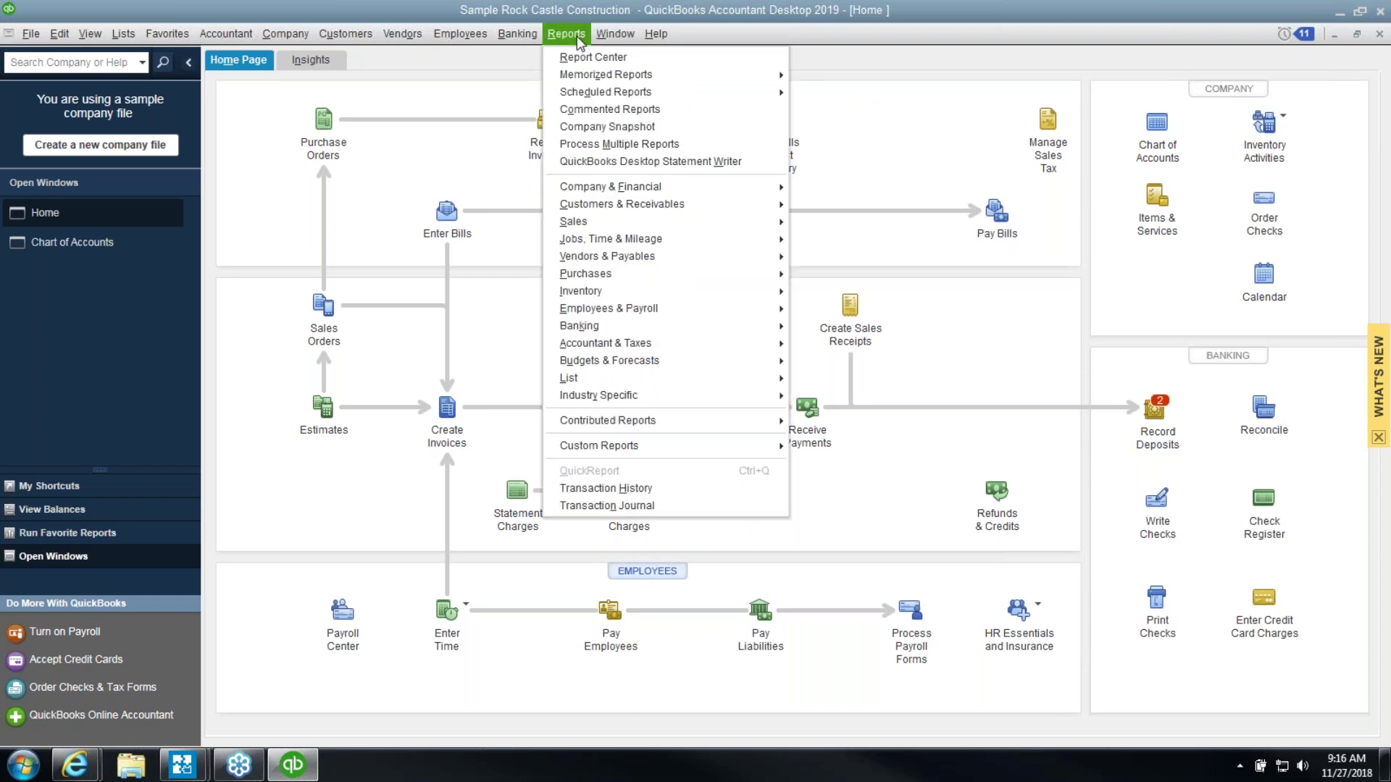
mouse_move(642, 200)
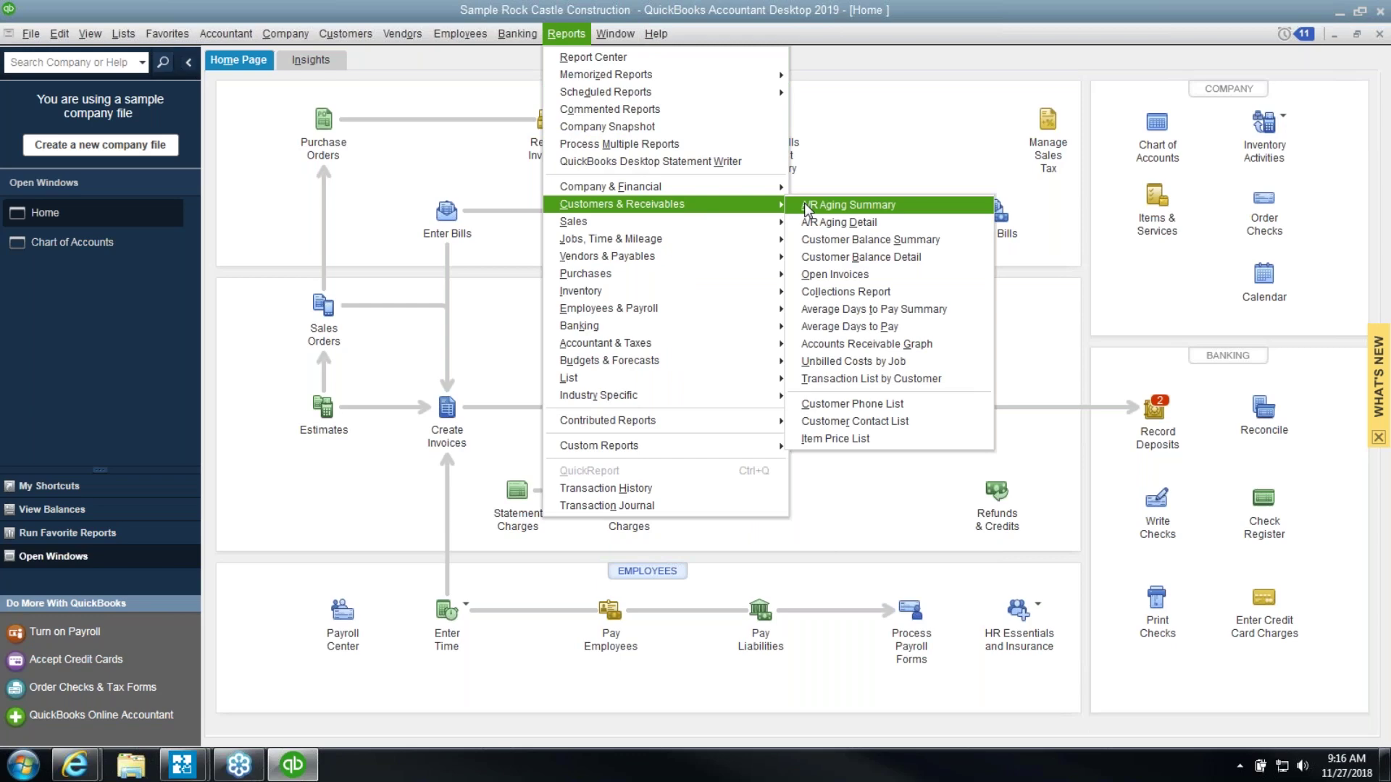
click(806, 208)
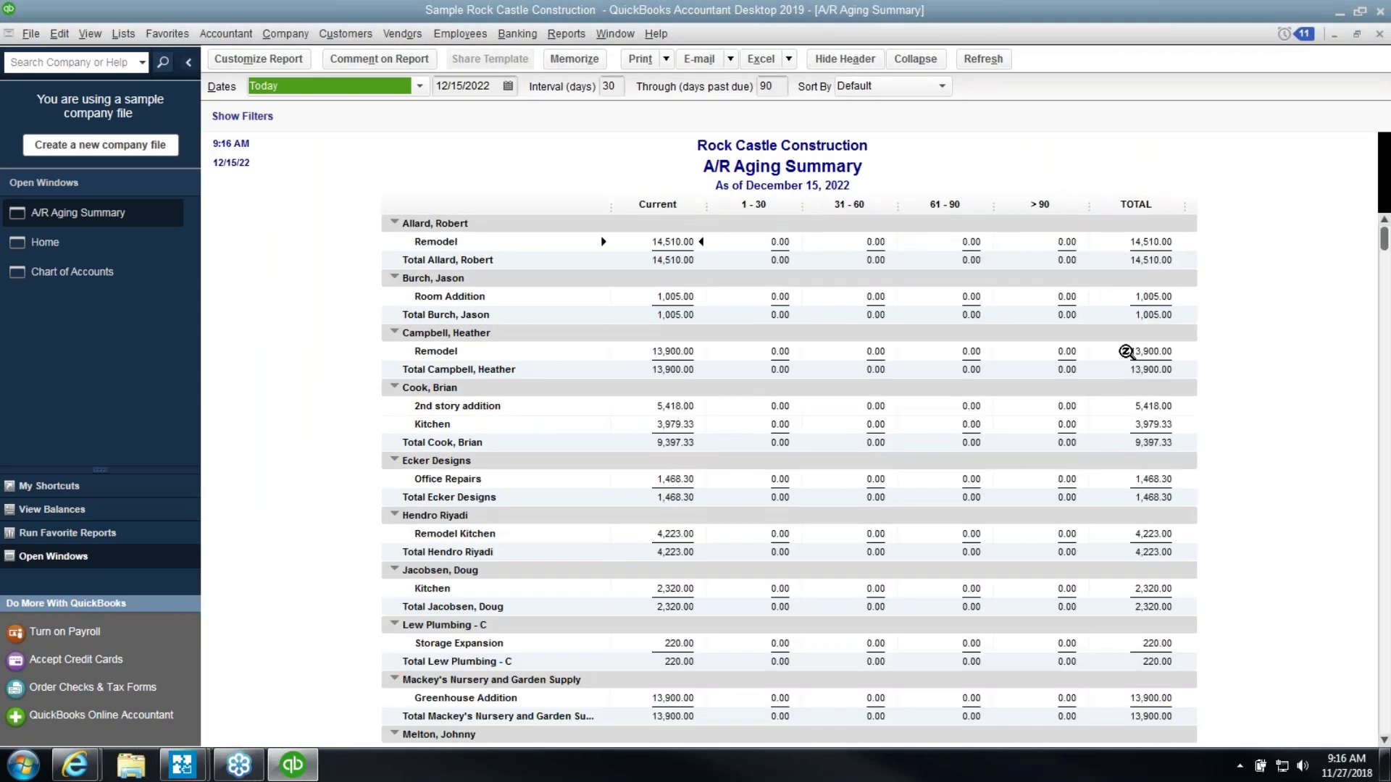
scroll(1128, 480, down, 6)
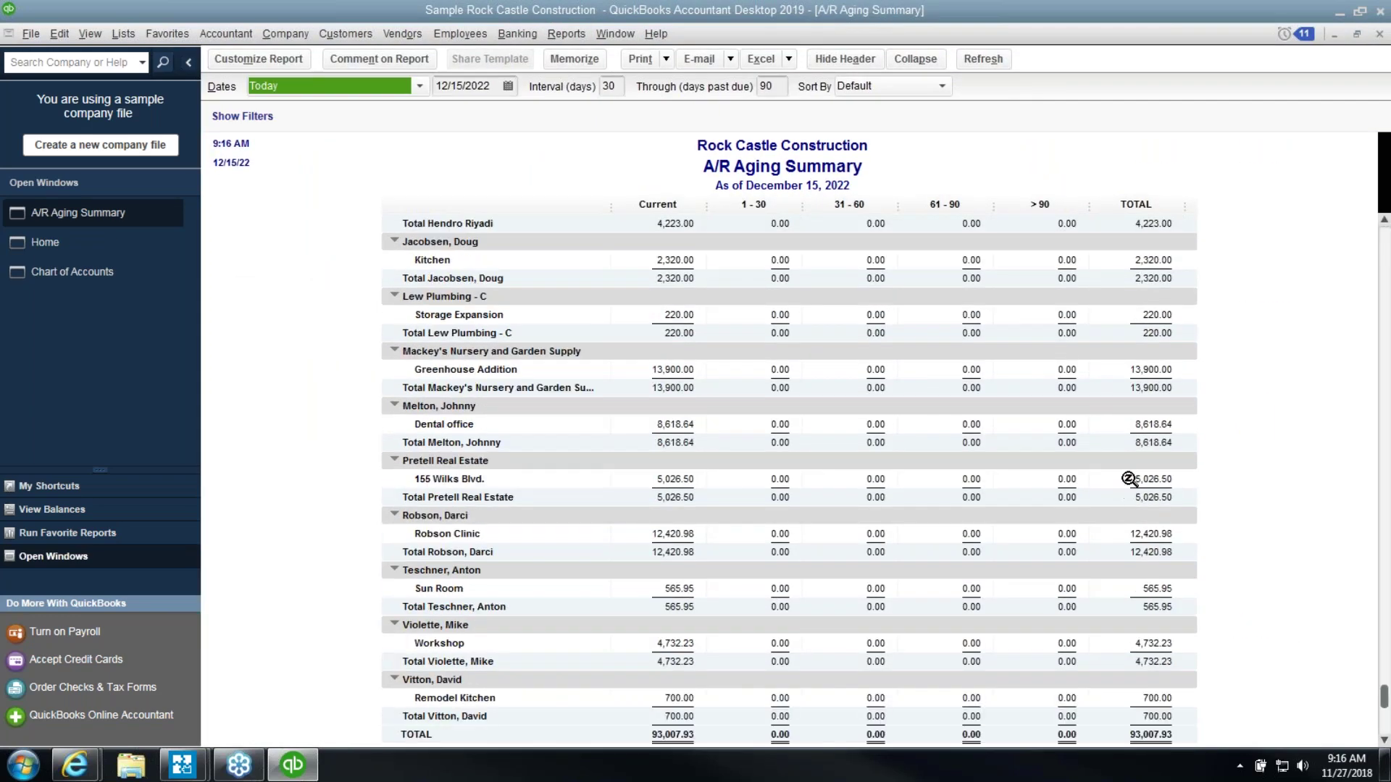
scroll(1128, 478, down, 1)
scroll(1130, 474, up, 6)
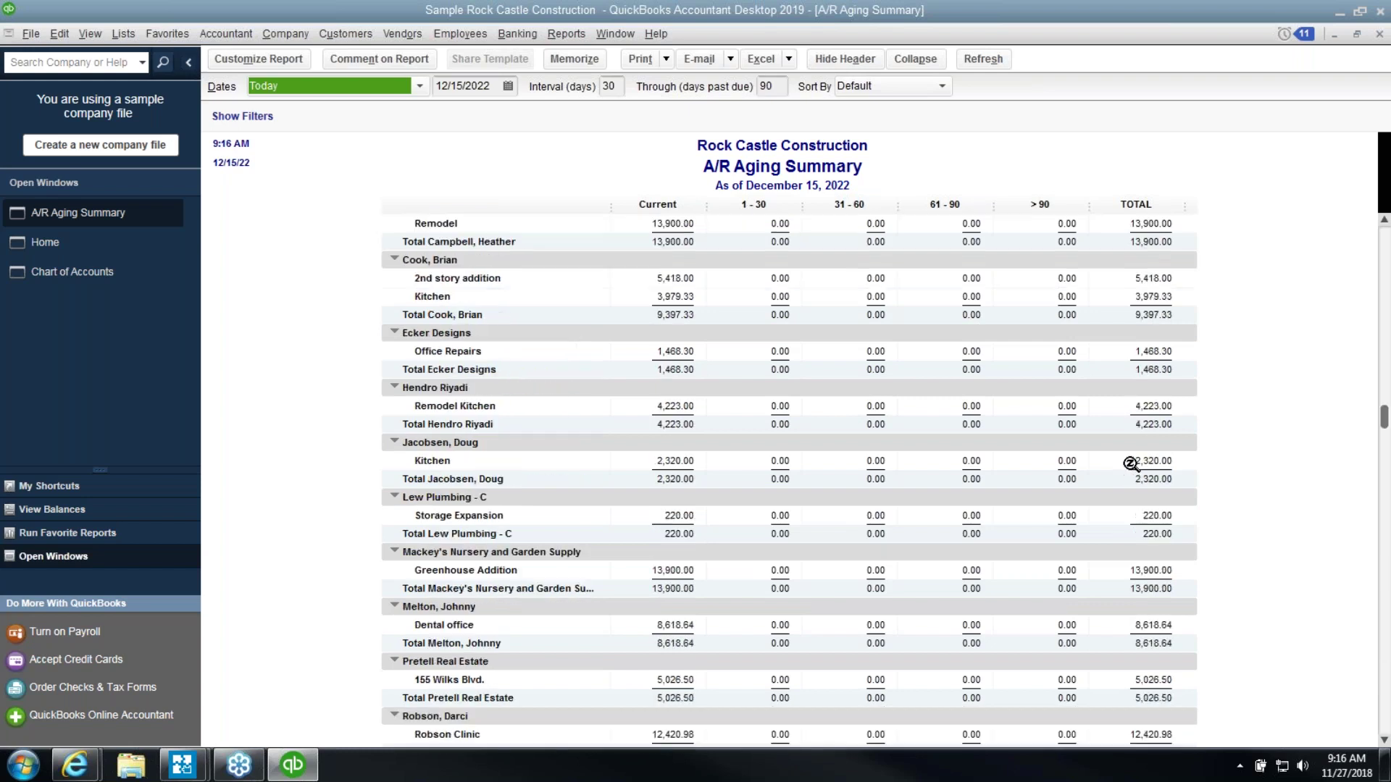
Change the aging report date to 12/31/2022 and review the 93,007.93 in Current receivables
click(507, 86)
click(572, 245)
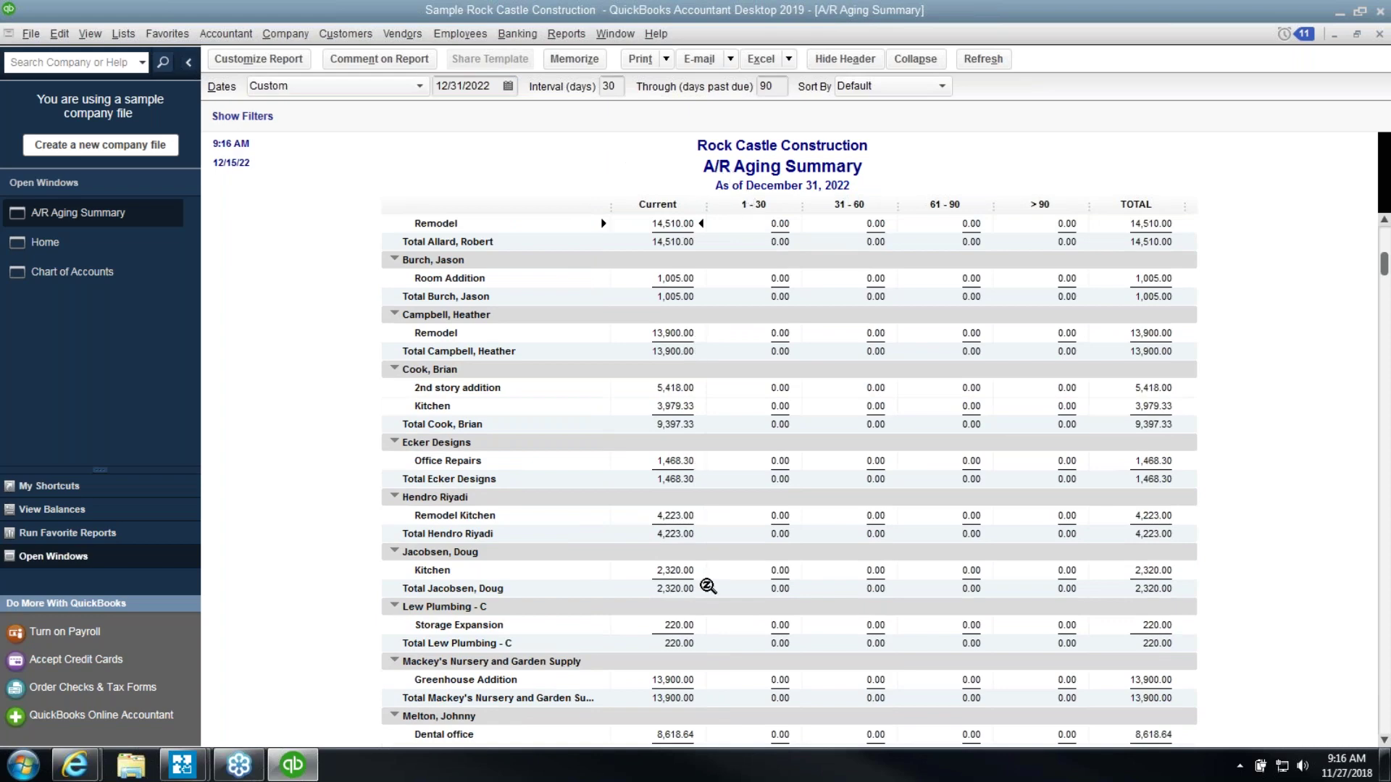
scroll(859, 532, down, 3)
scroll(859, 533, down, 3)
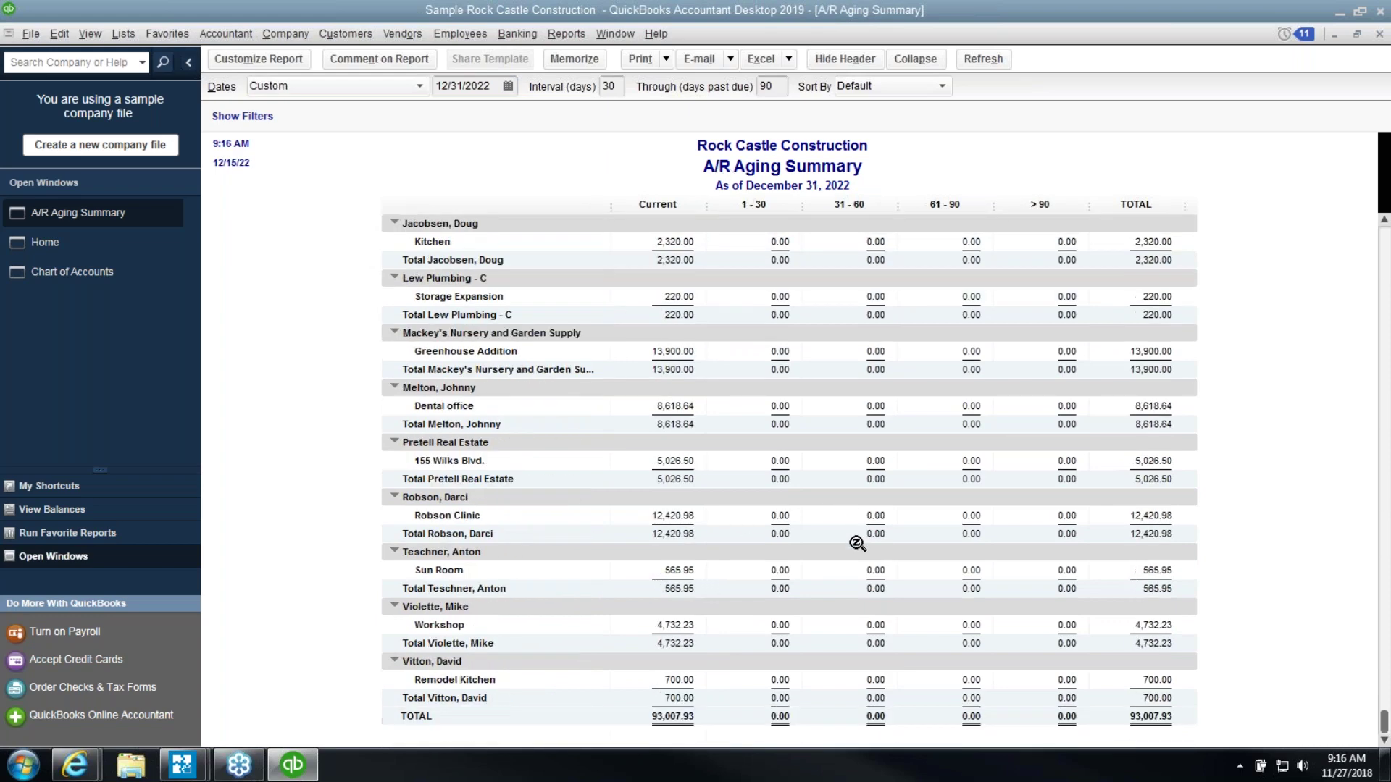
scroll(857, 543, up, 6)
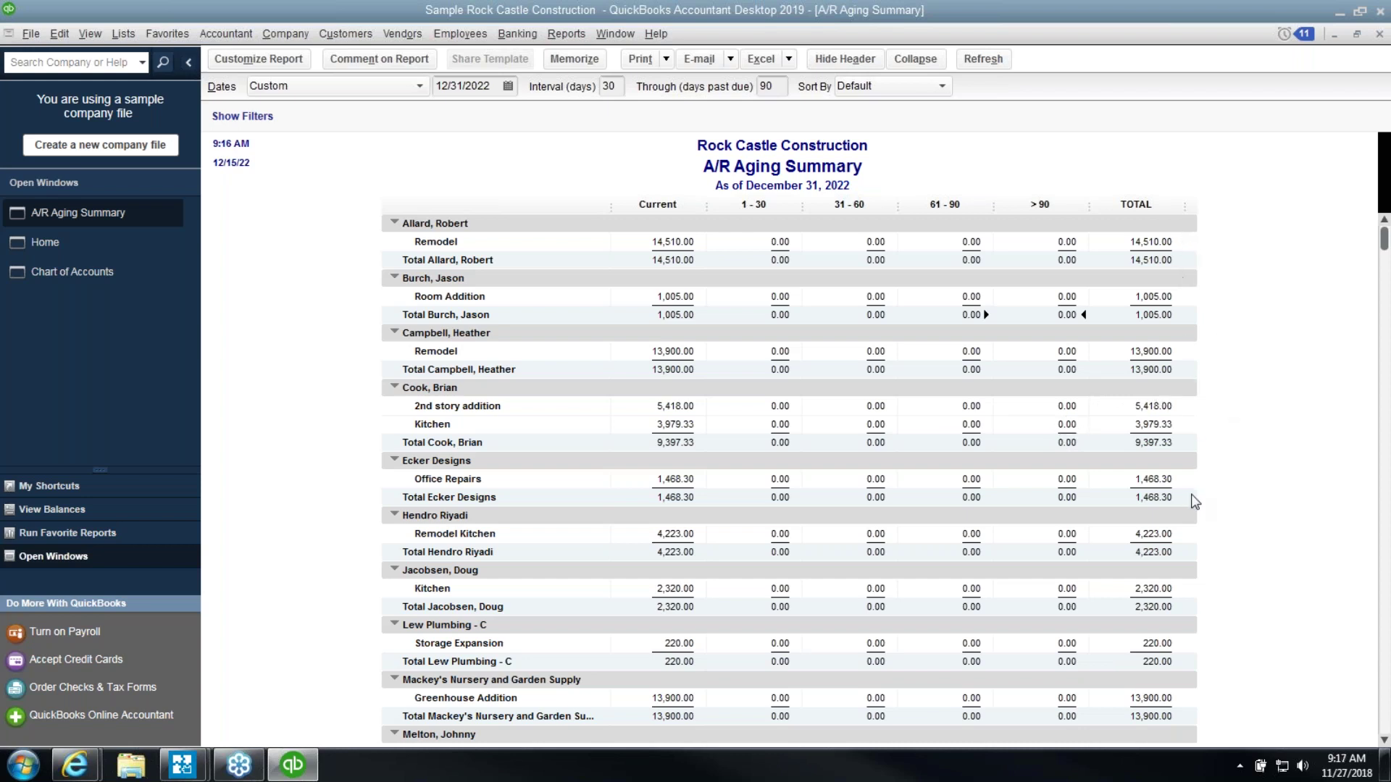
scroll(1192, 507, down, 6)
scroll(1191, 513, down, 1)
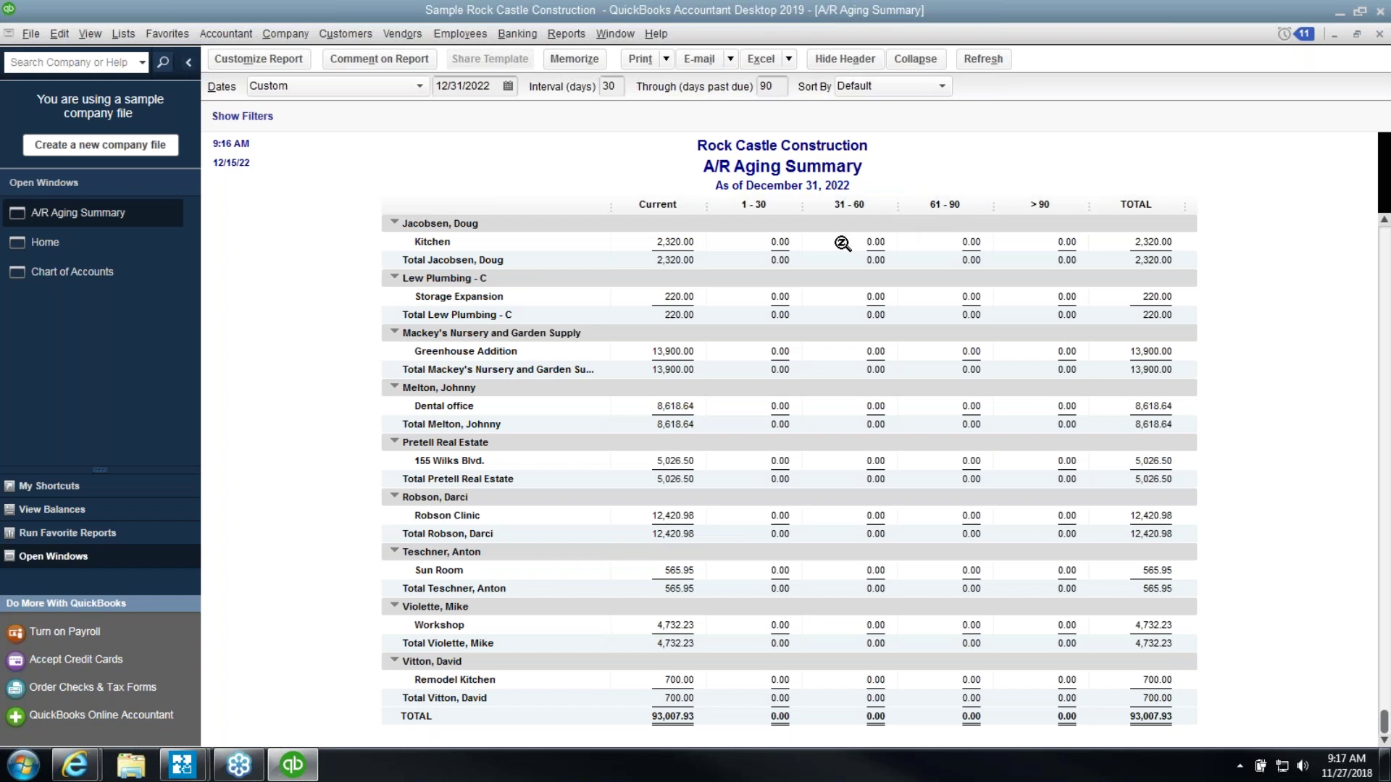
Open a new Receive Payments form, restore it from full screen and move it right
click(340, 34)
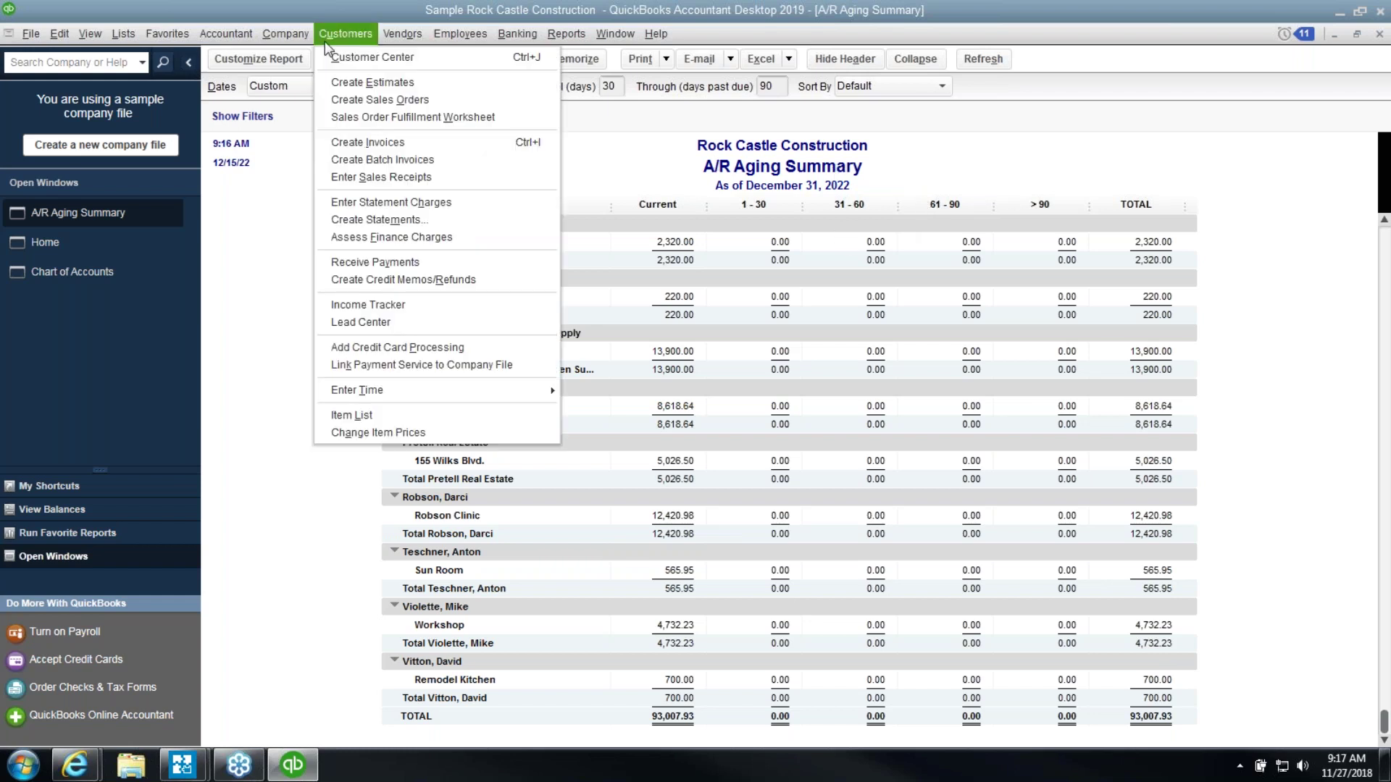
click(408, 262)
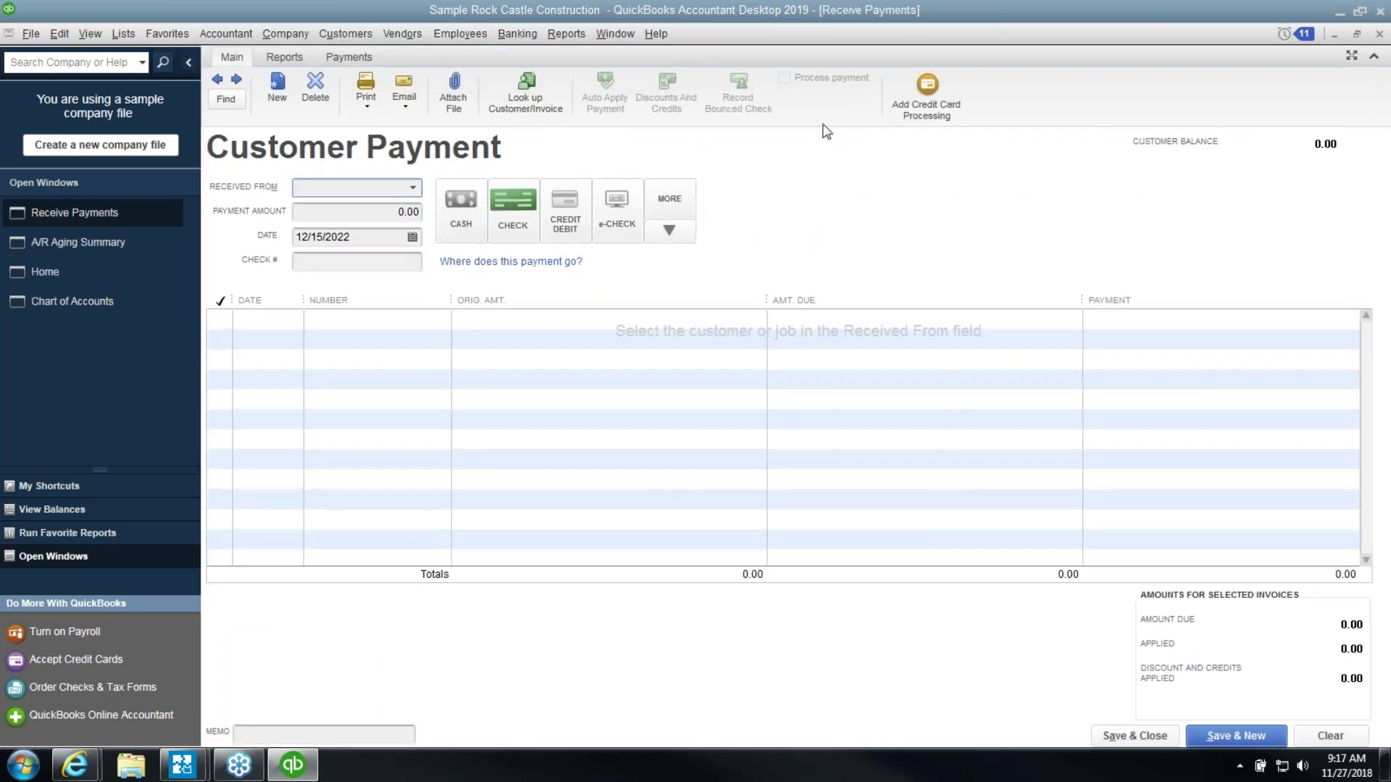
click(1357, 34)
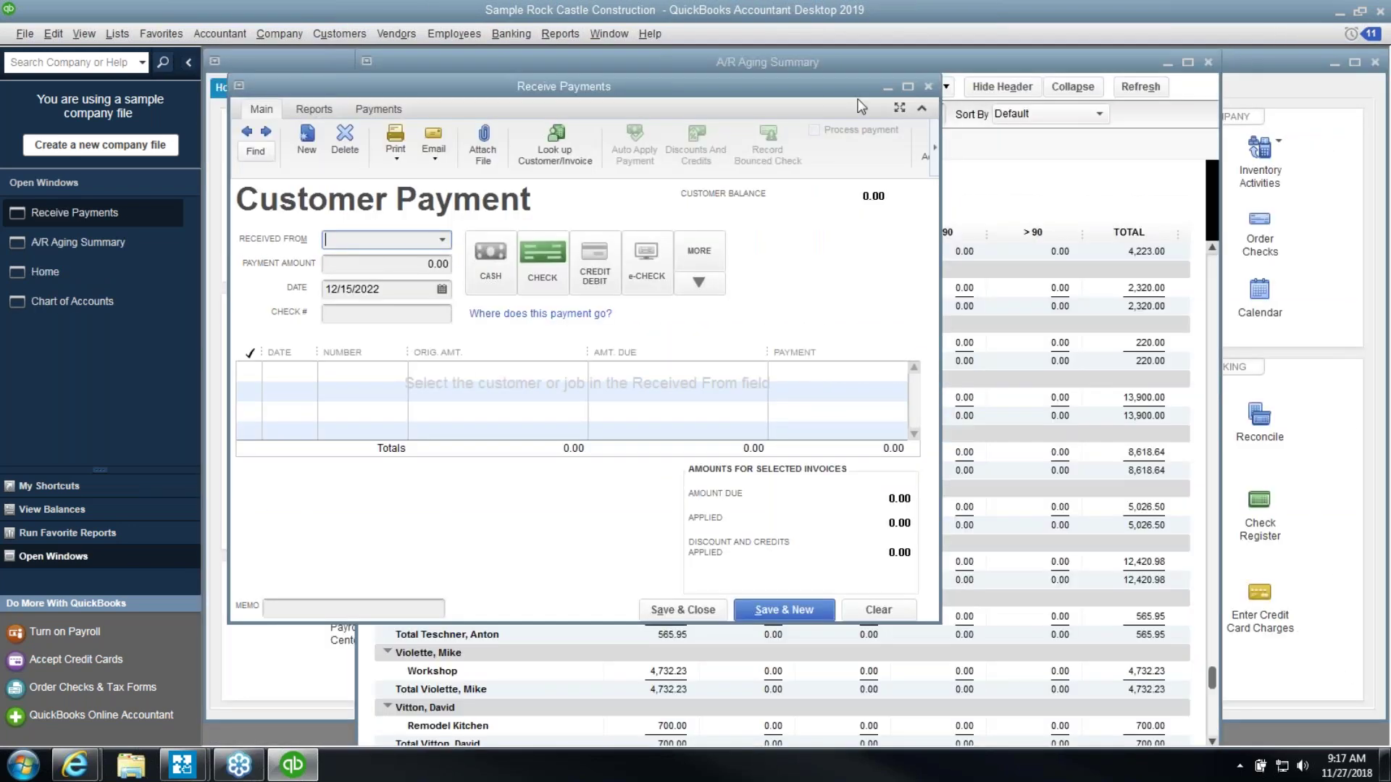
drag(747, 87, 1193, 90)
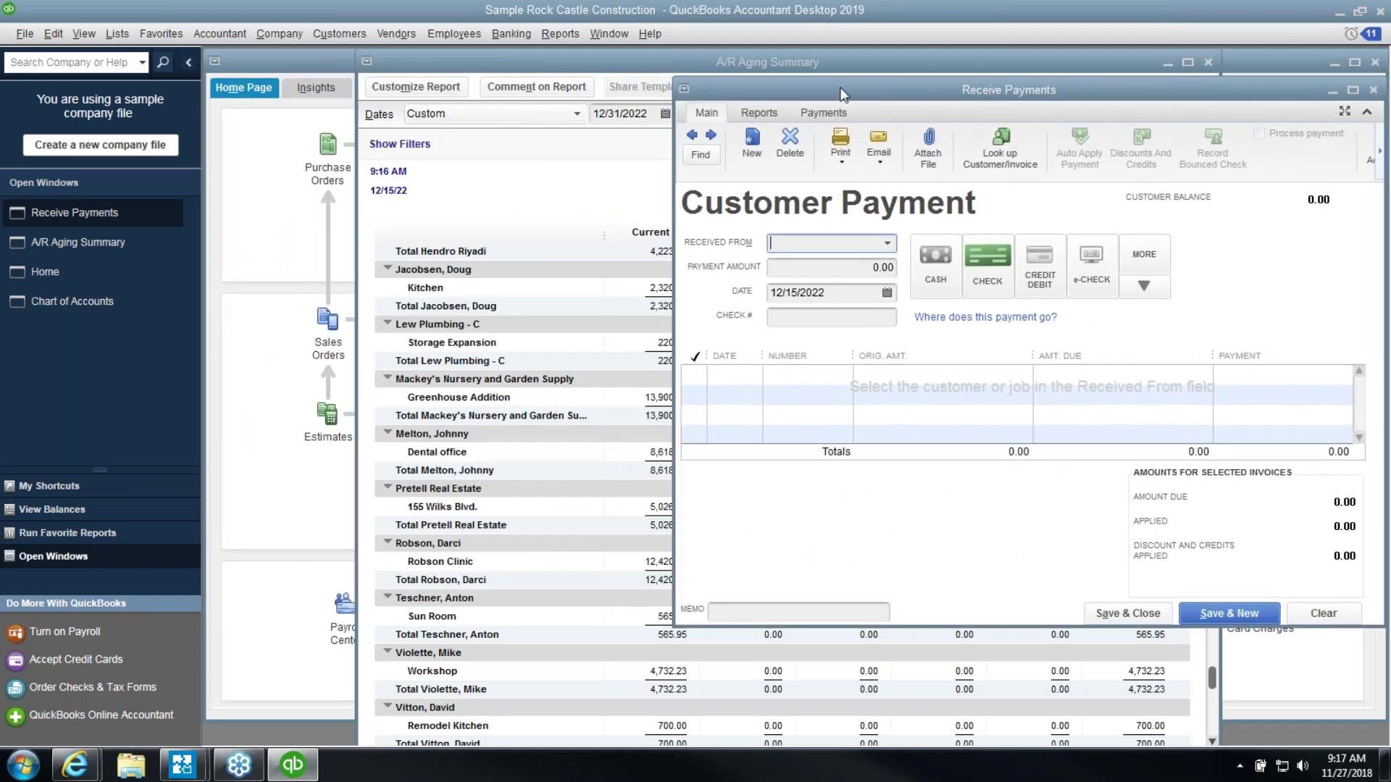
Shift the aging report left, select the Sun Room 565.95 balance, then refocus the payment form
drag(520, 69, 396, 72)
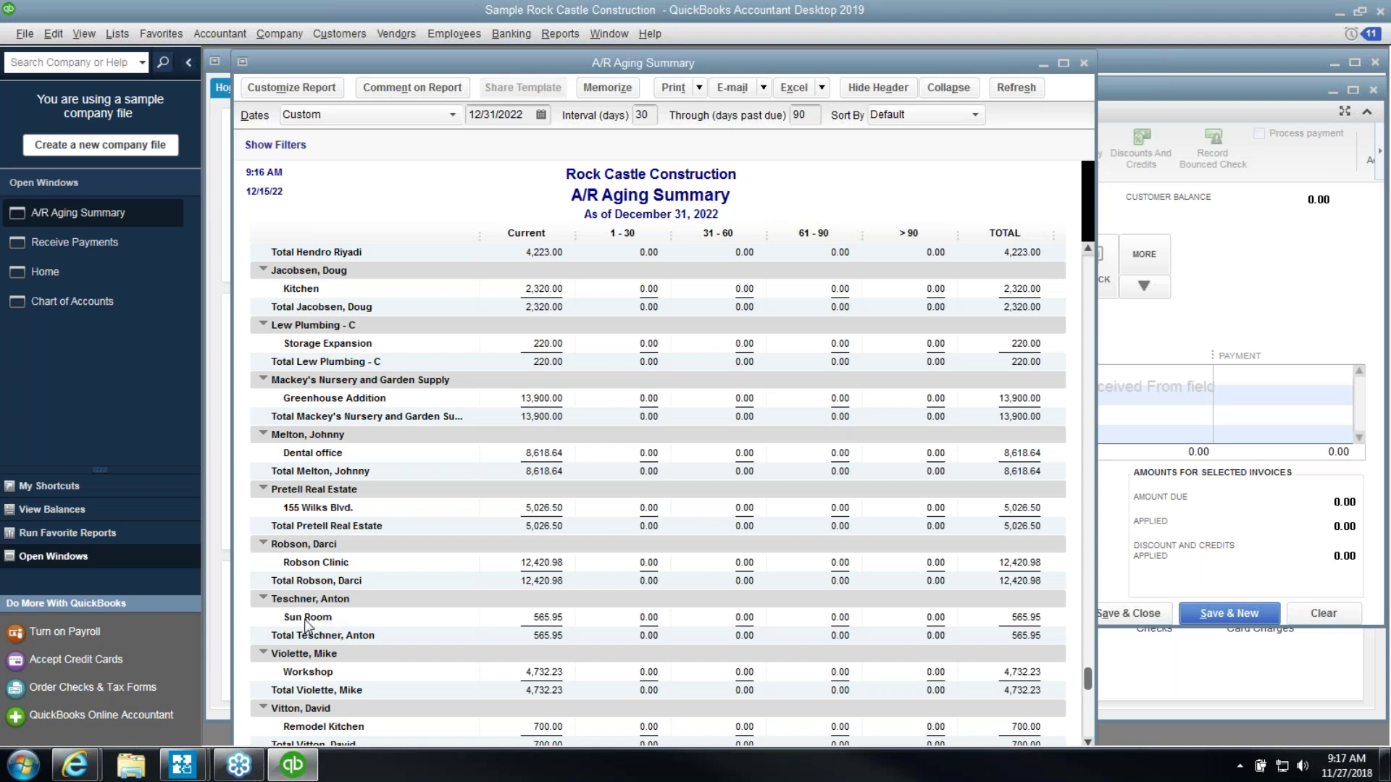
click(558, 617)
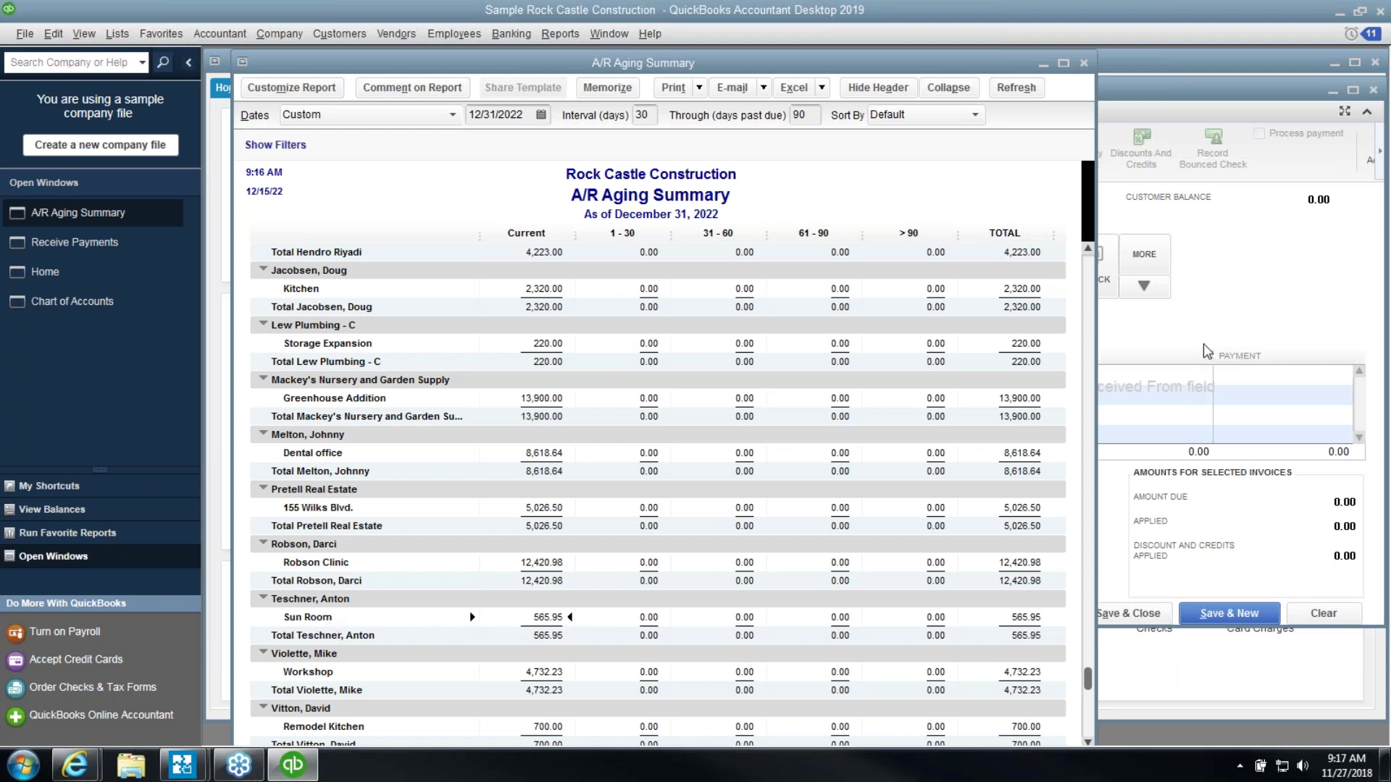
click(1222, 325)
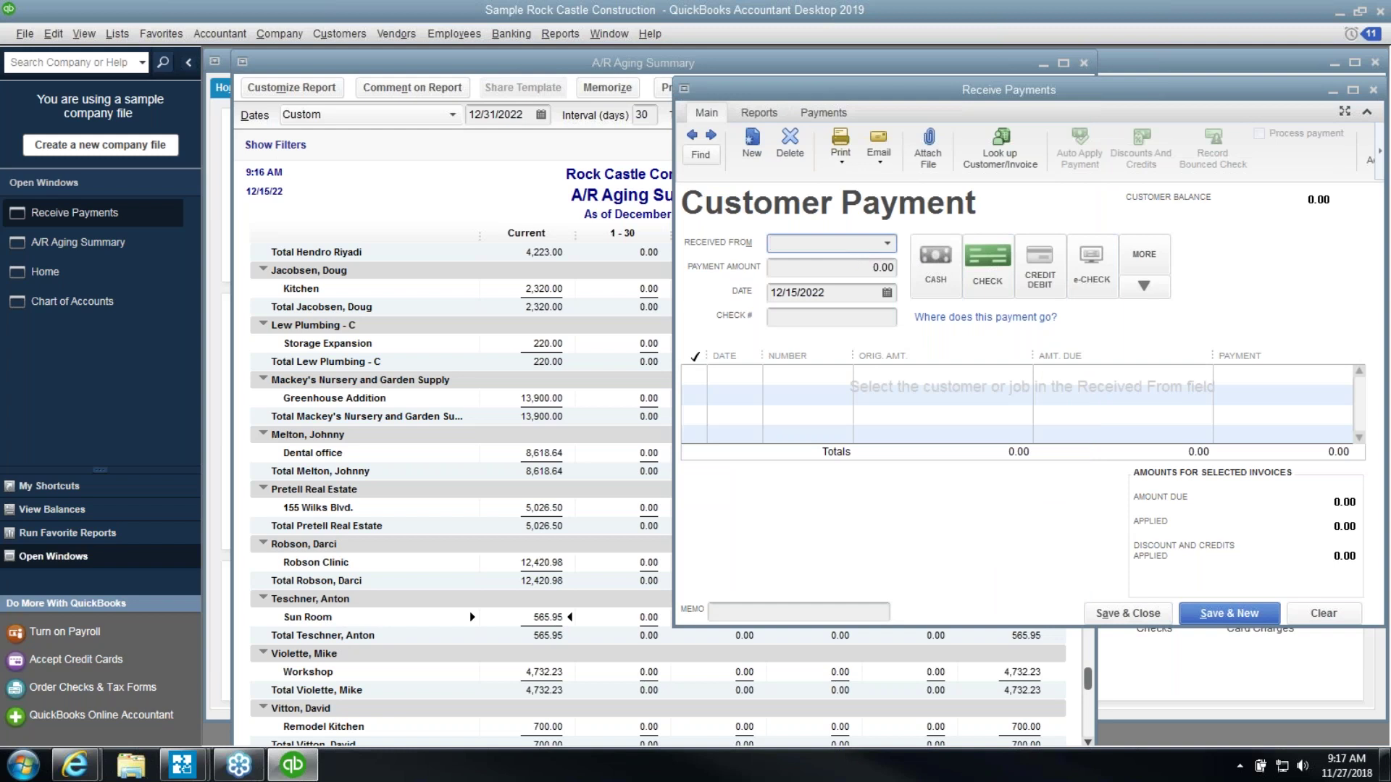
Choose the customer's Sun Room job in Received From
text(Teschner, Anton)
key(Tab)
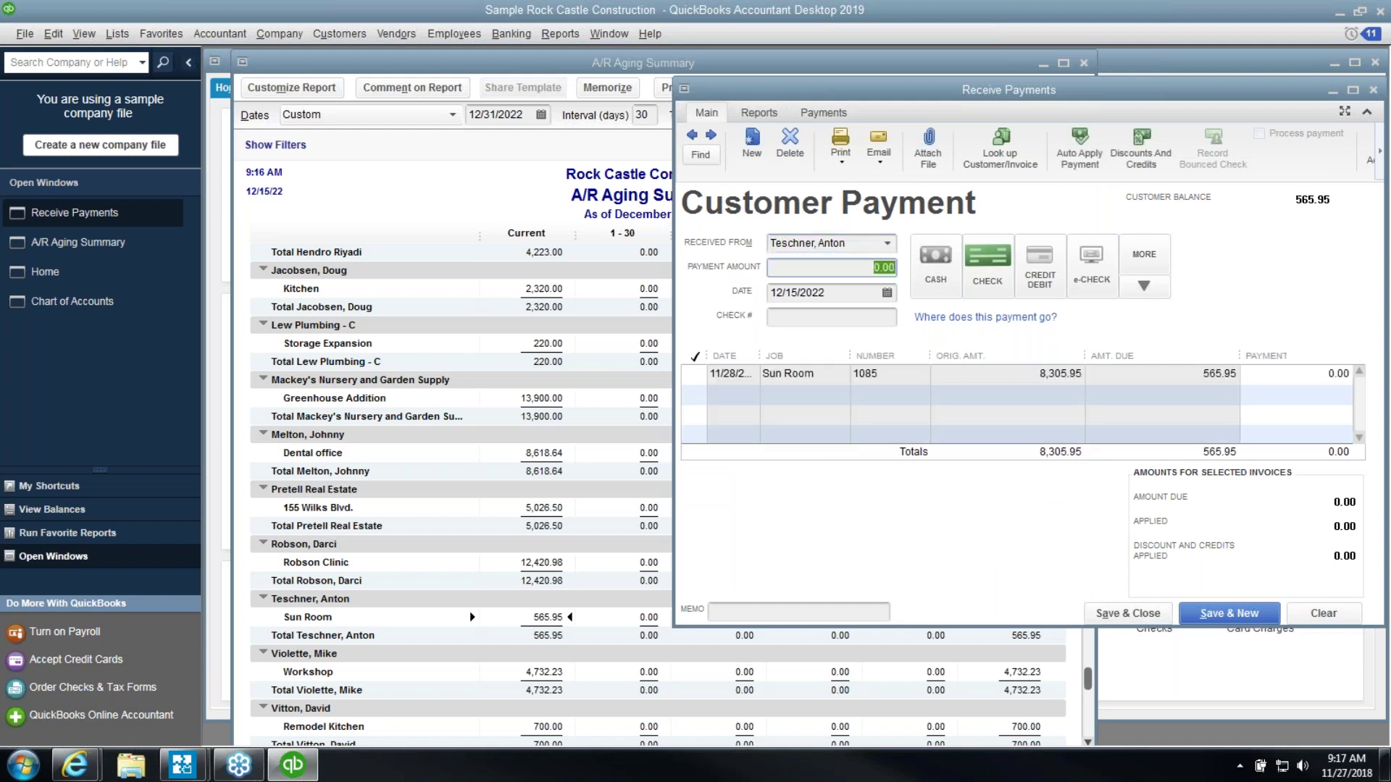
click(887, 243)
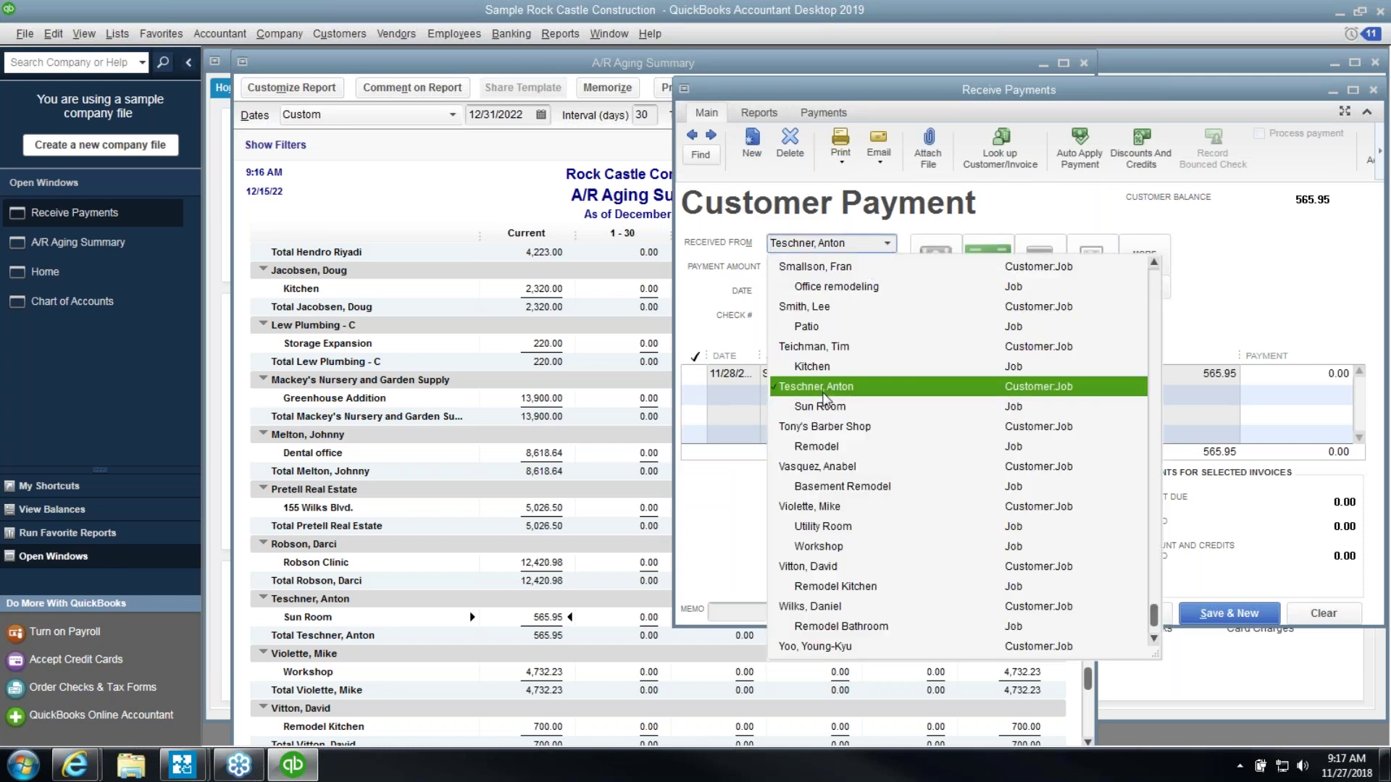
click(821, 407)
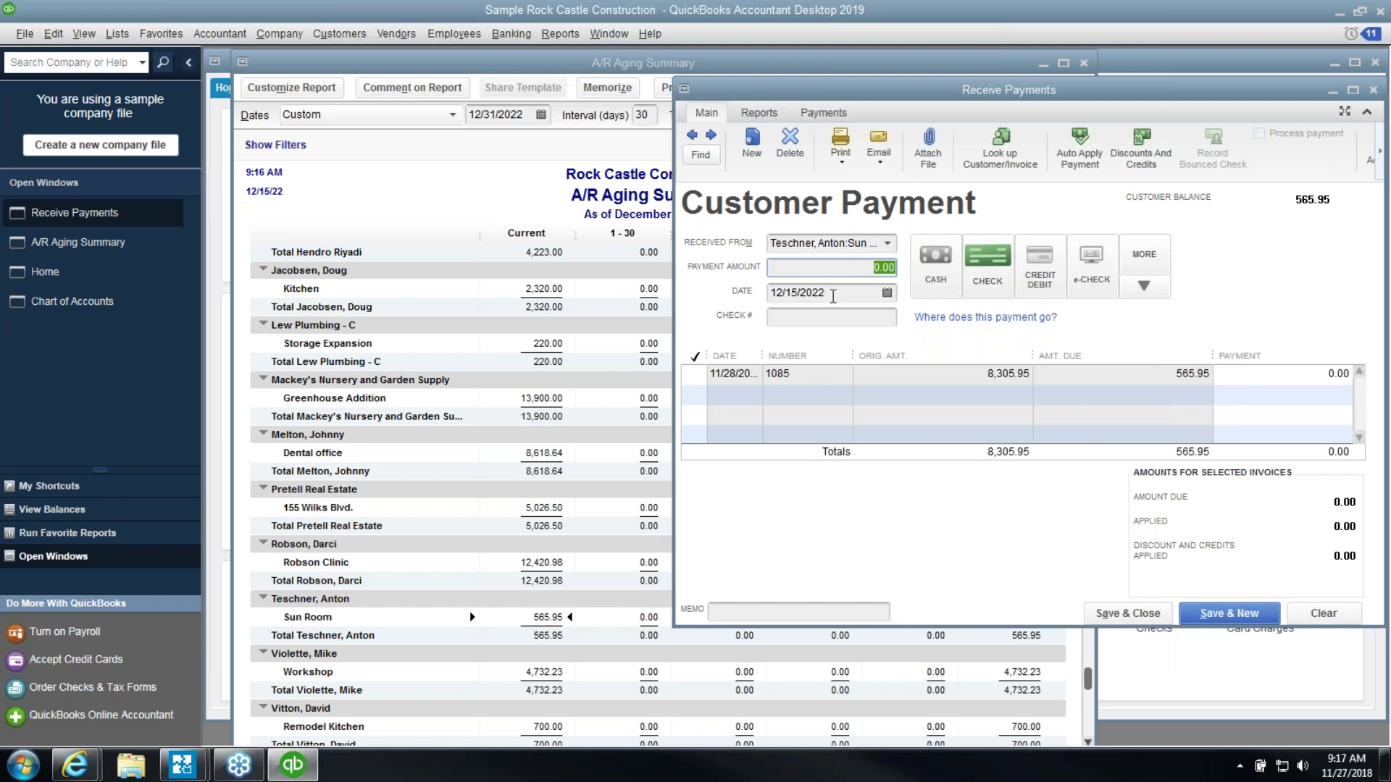
Date the payment 12/31/2022 and check the Sun Room invoice row
click(886, 293)
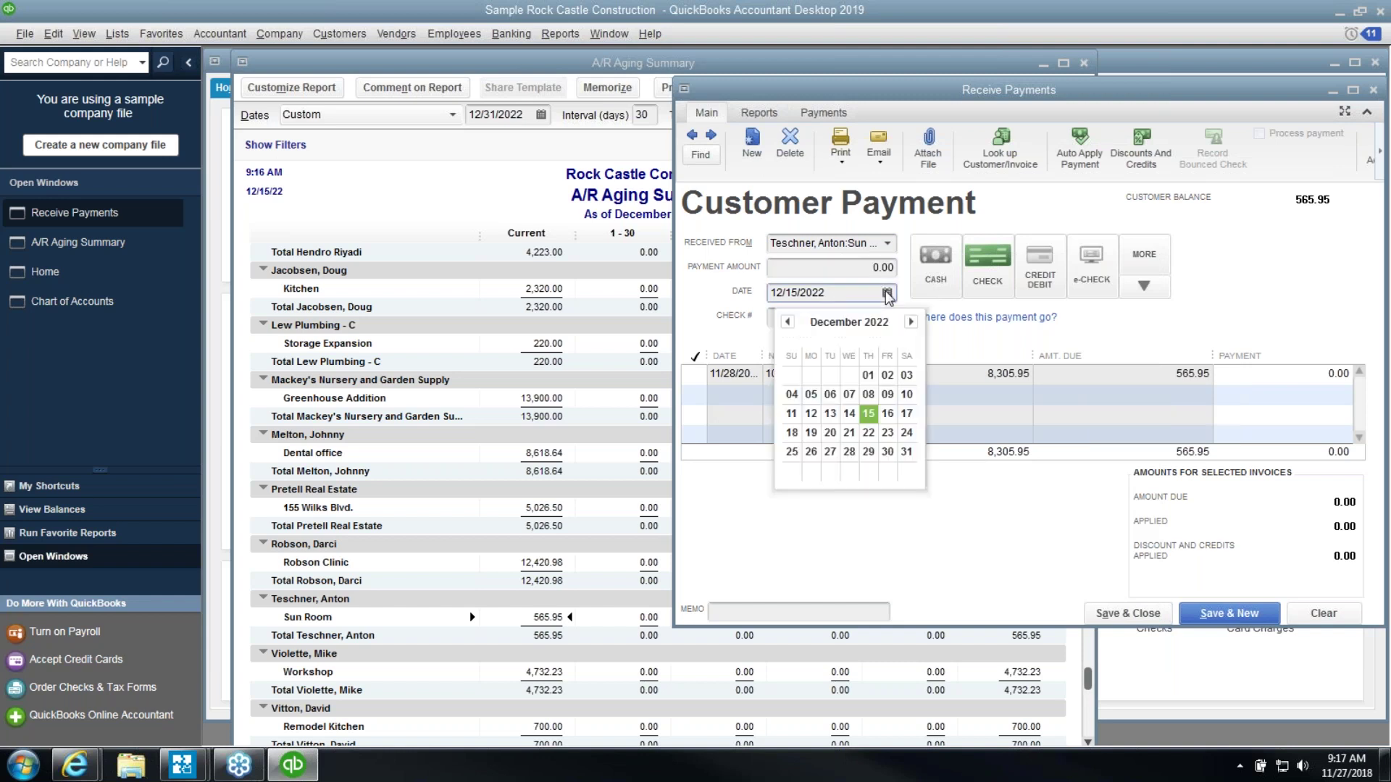
click(910, 453)
click(795, 374)
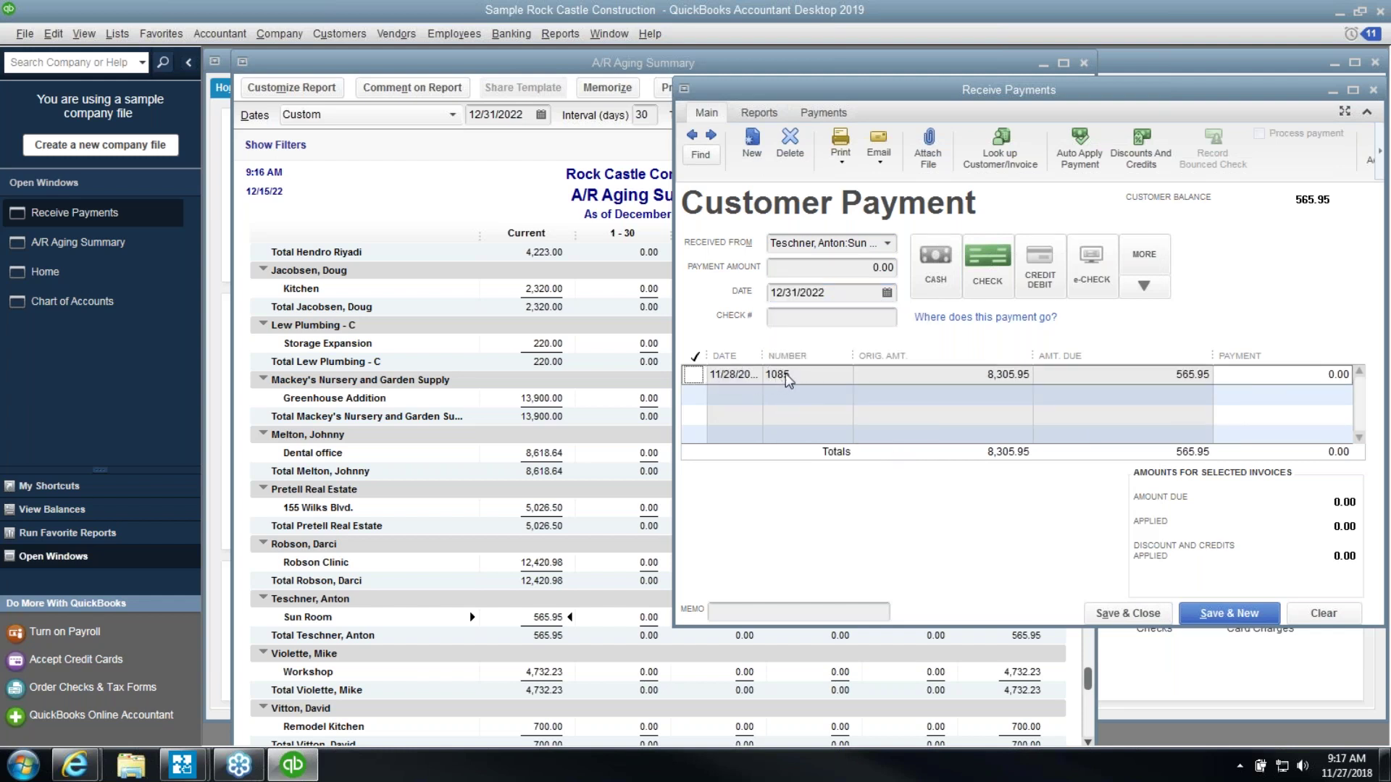
click(692, 375)
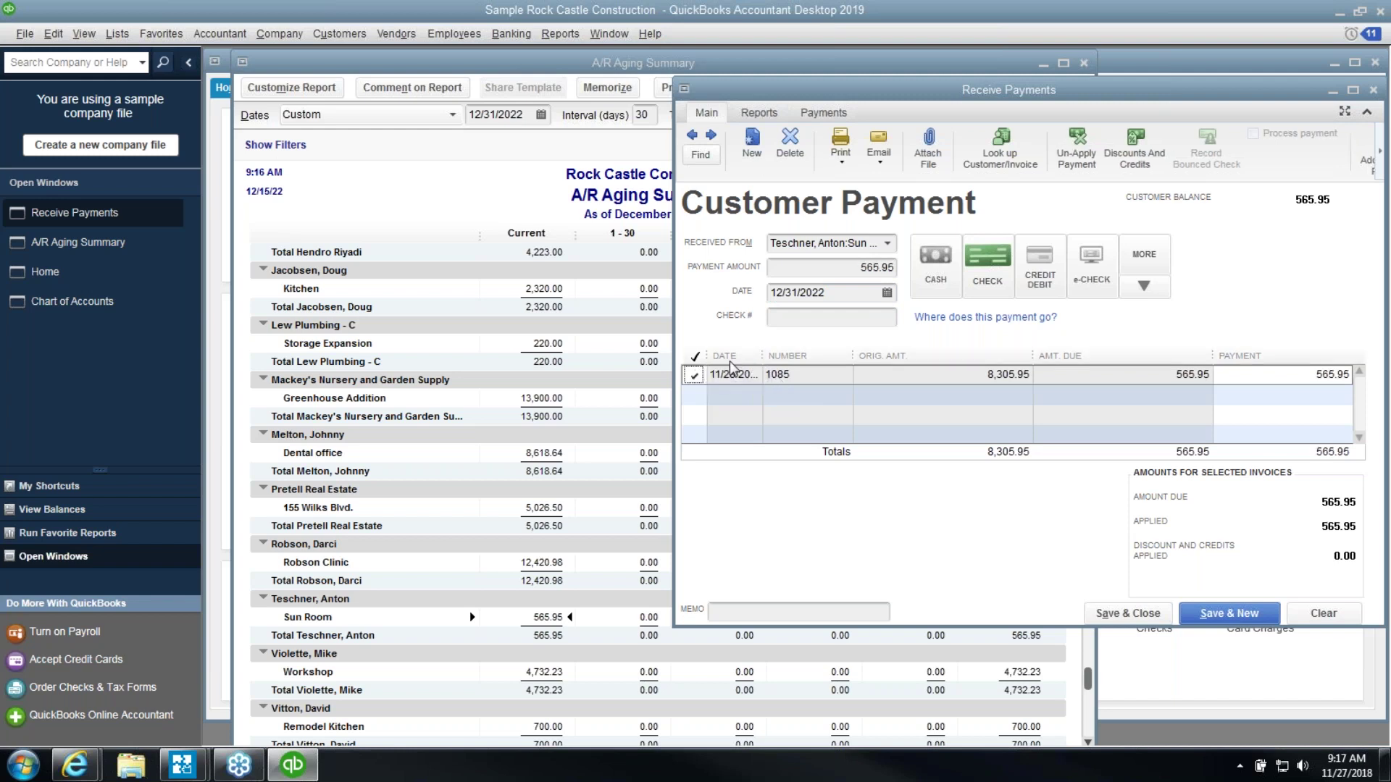
Clear the Payment Amount so the 565.95 invoice stays unapplied
click(825, 266)
key(shift+End)
key(BackSpace)
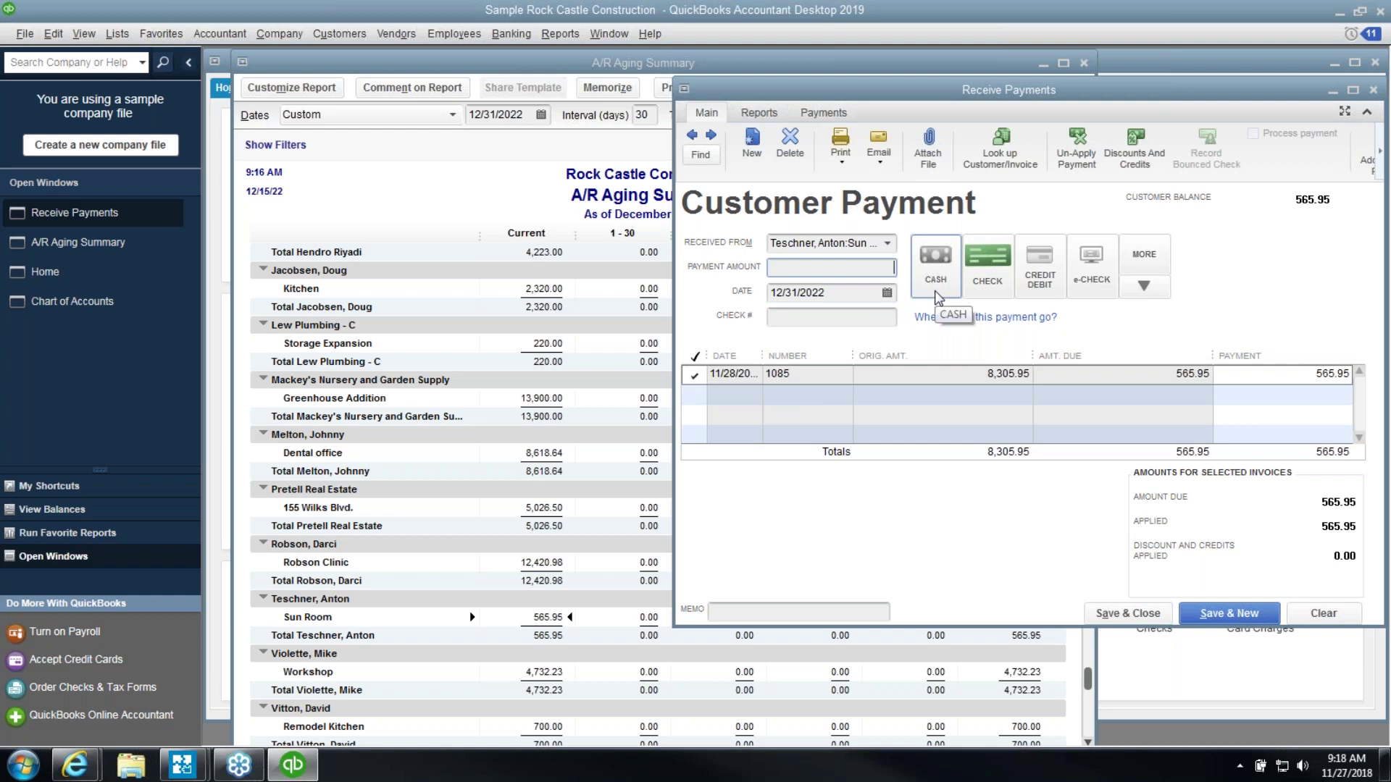
key(Tab)
drag(810, 98, 620, 107)
click(655, 279)
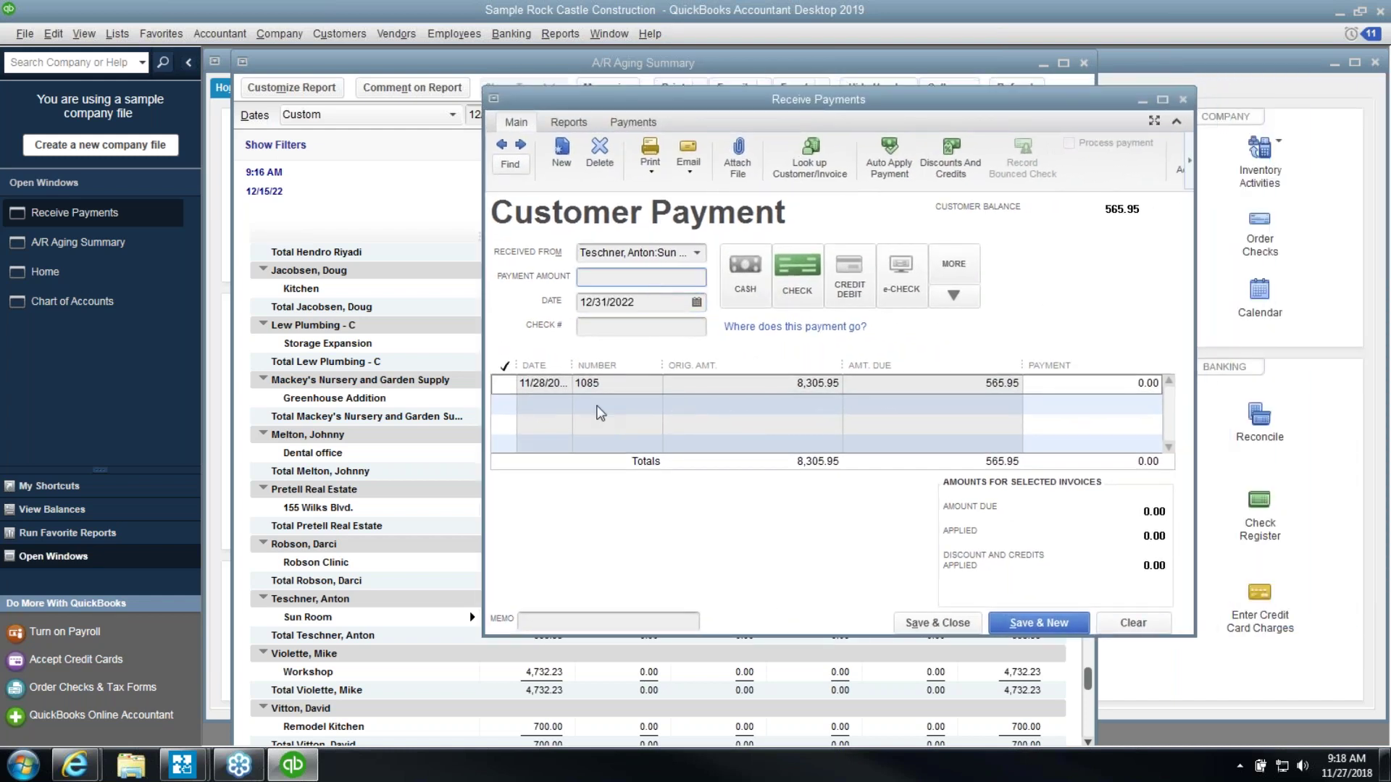
click(600, 389)
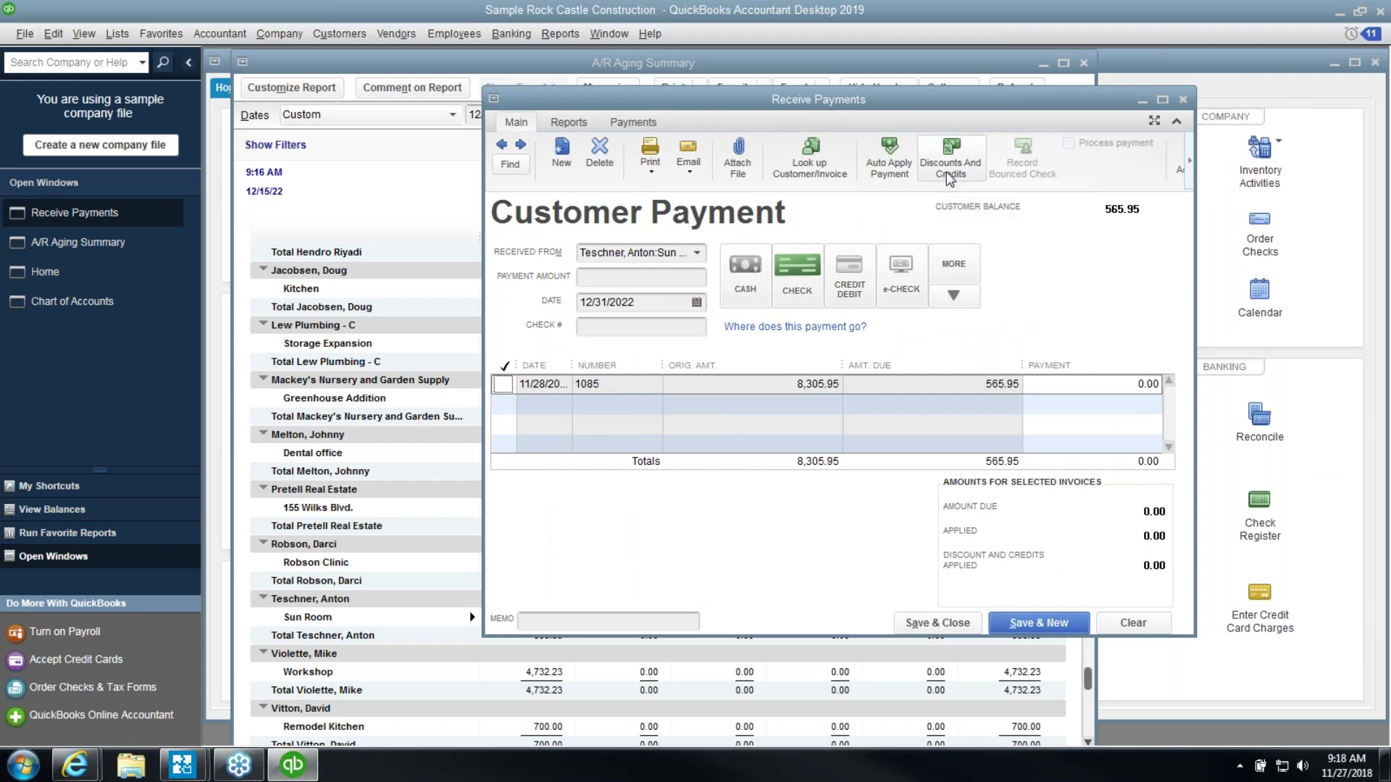
Apply a 565.95 discount to the Sun Room invoice, posted to 60300 · Bad debt with no class
click(950, 168)
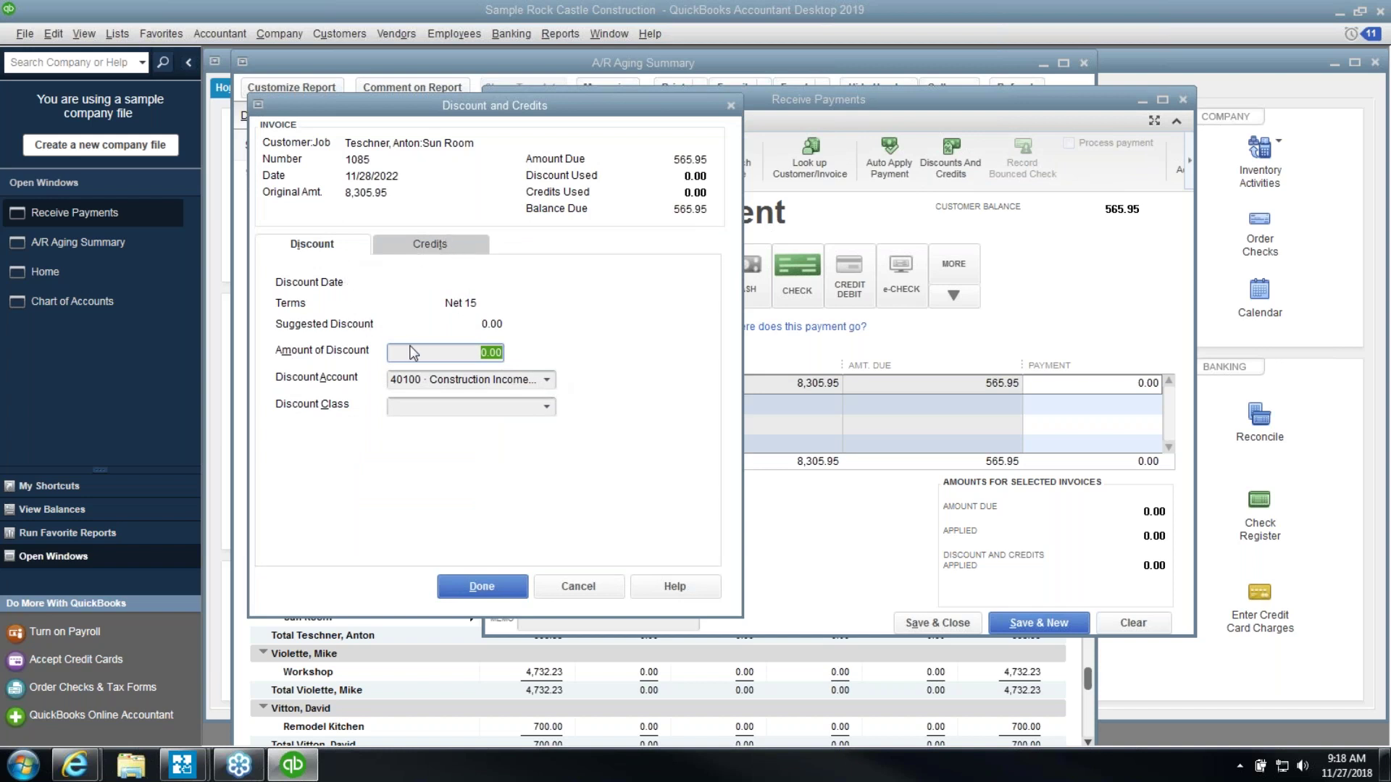
text(565.95)
key(Tab)
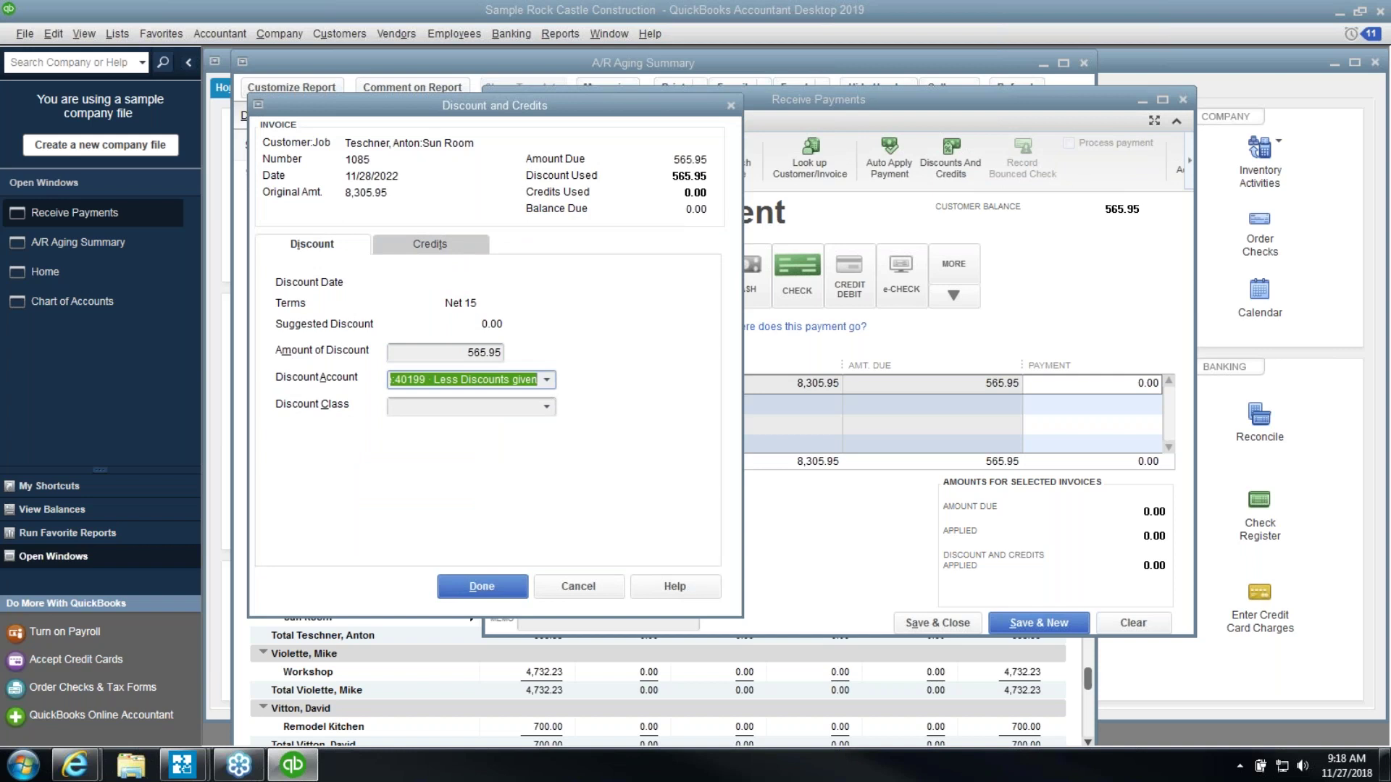
text(Bad debt)
key(Tab)
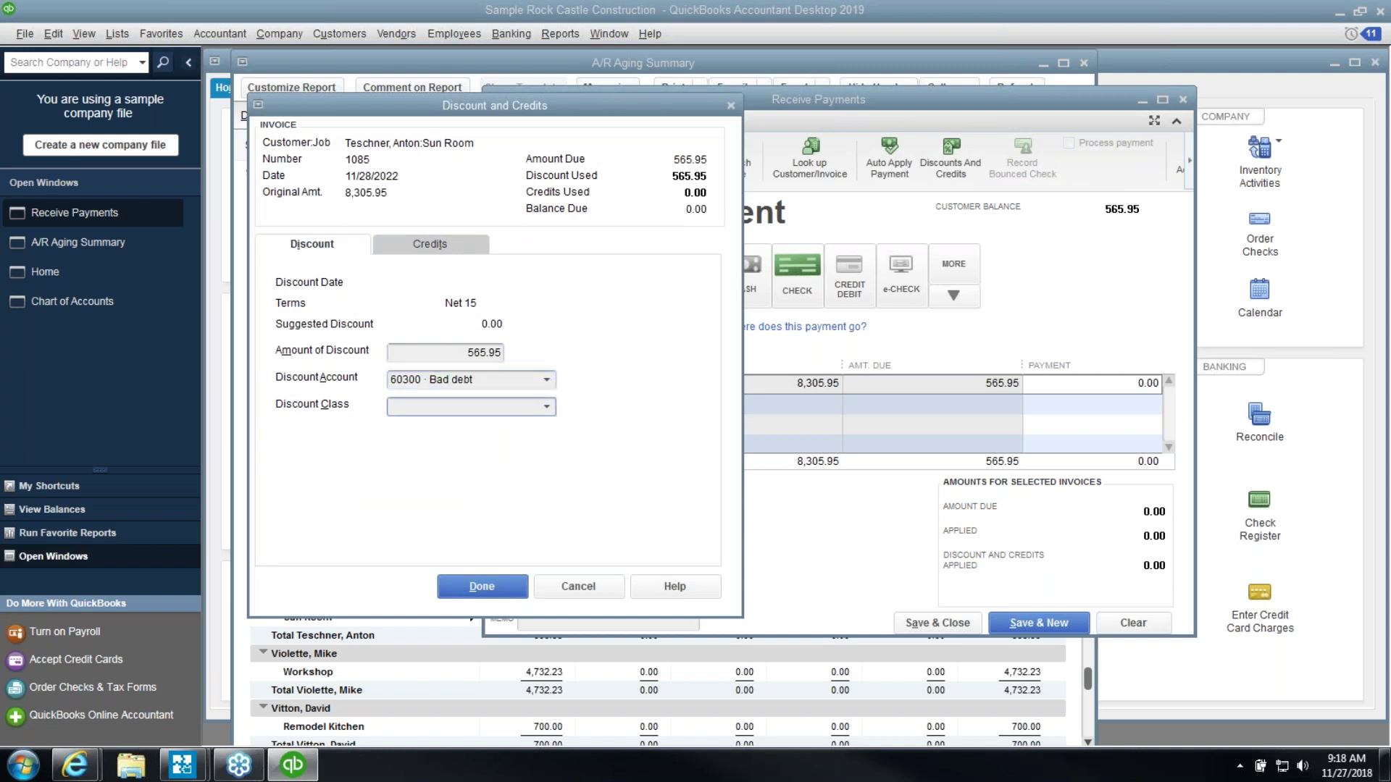
click(547, 379)
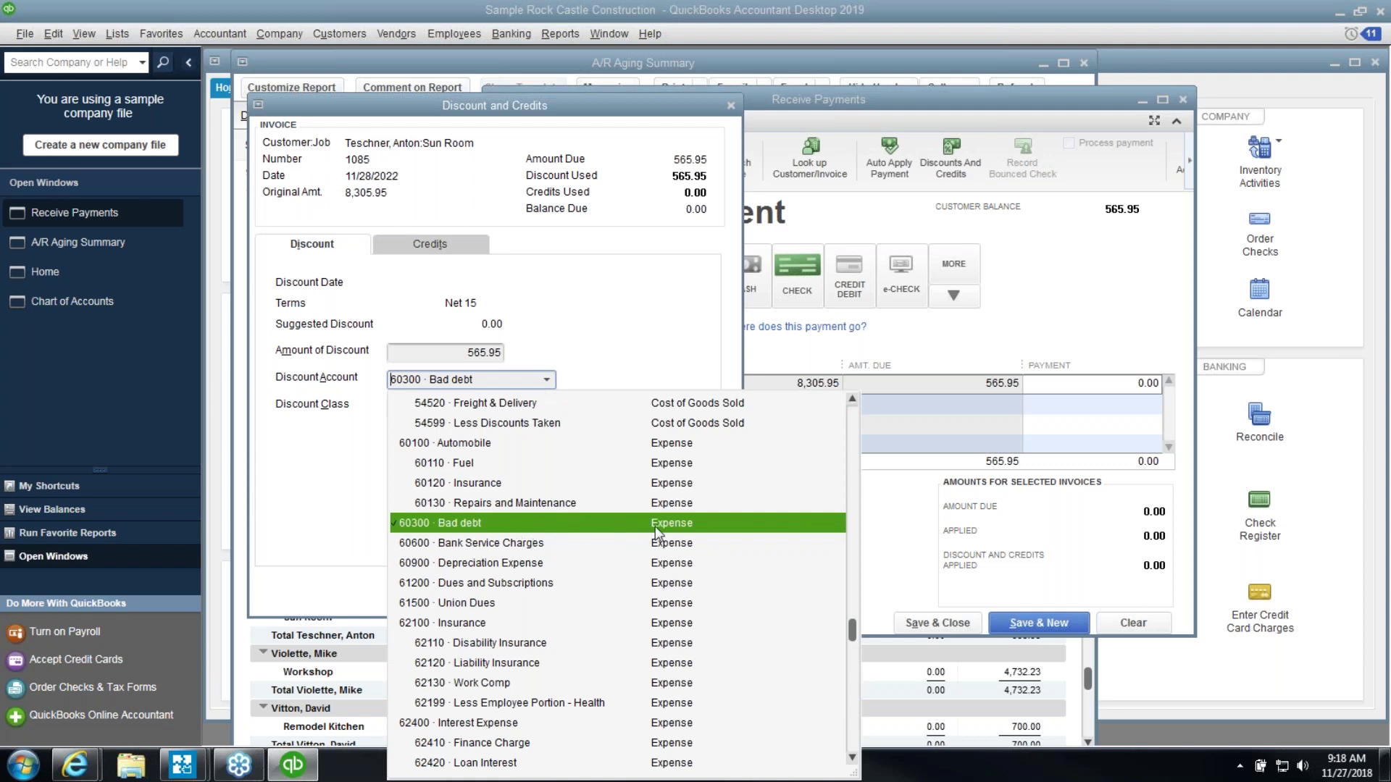
click(594, 371)
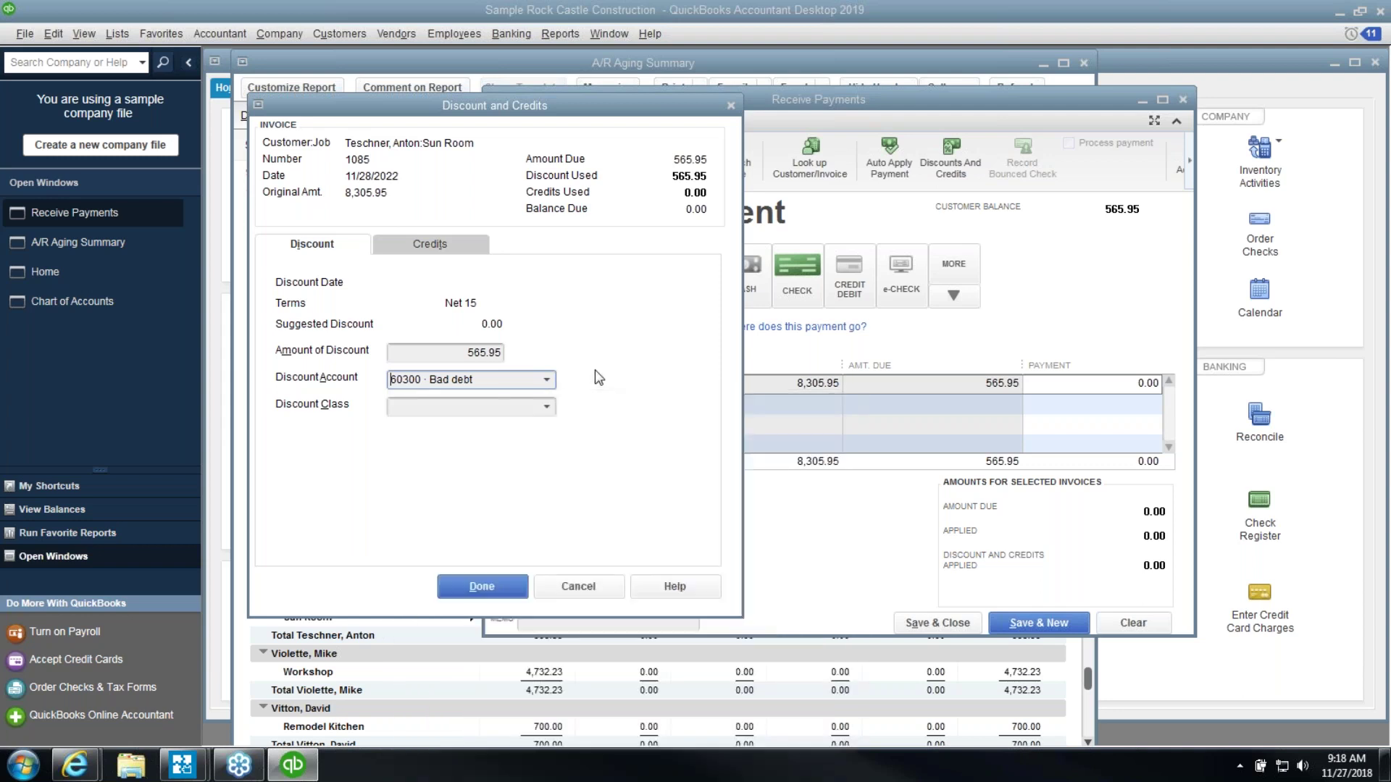
click(546, 407)
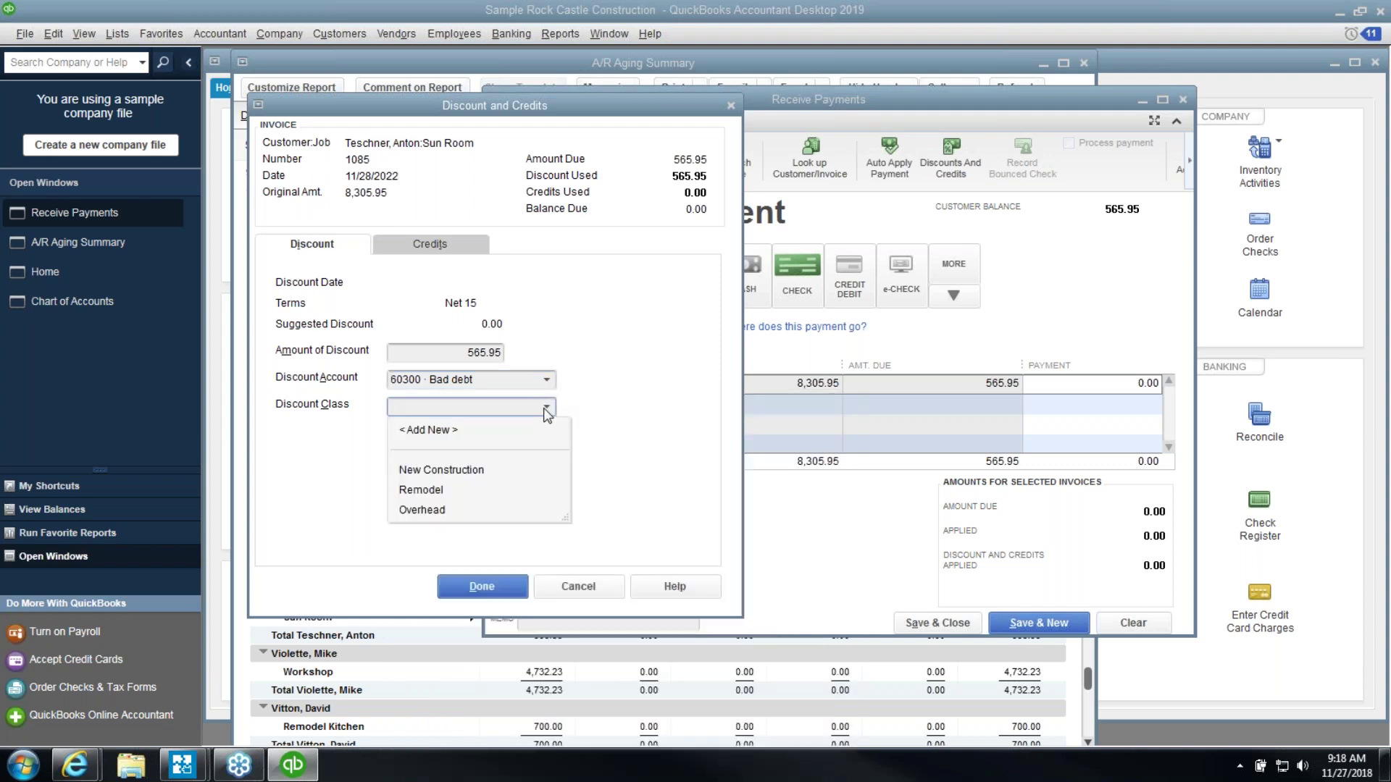
click(546, 408)
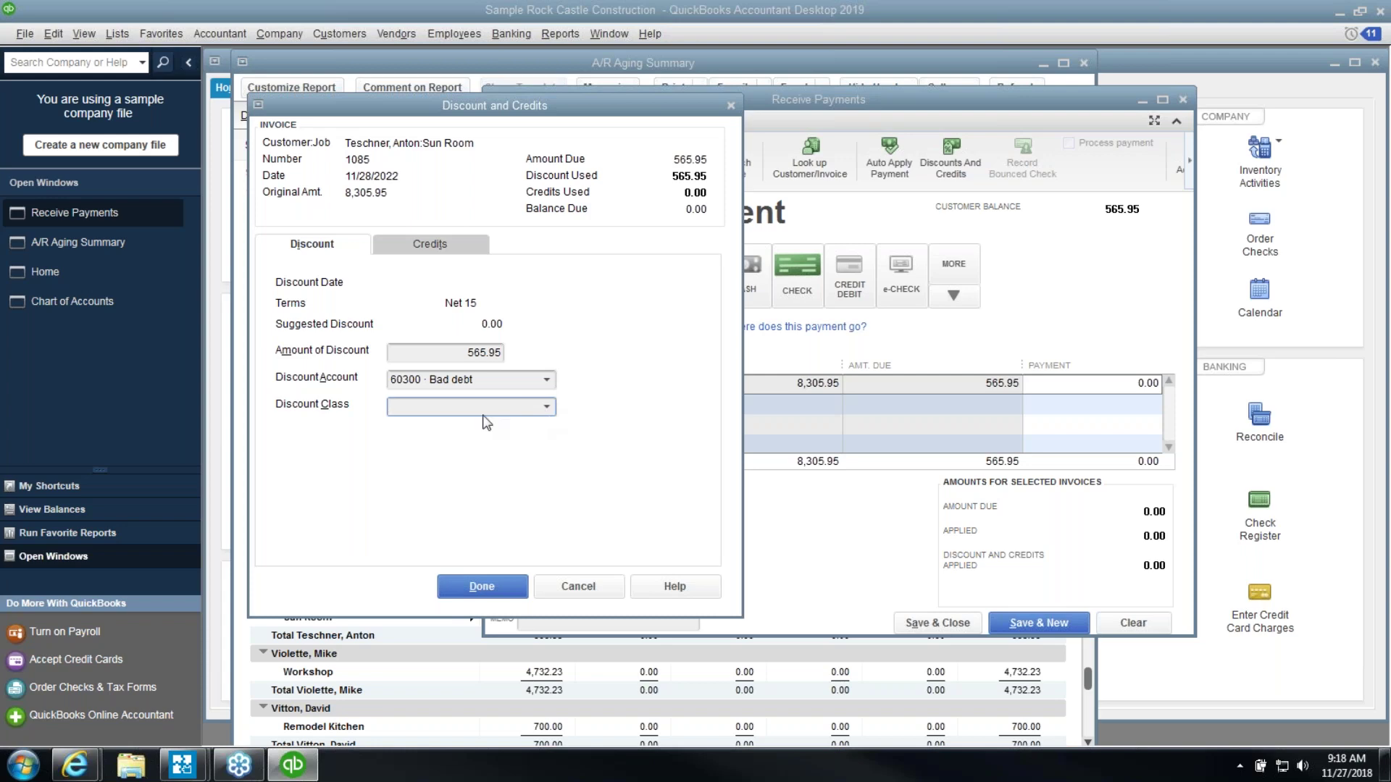
click(480, 586)
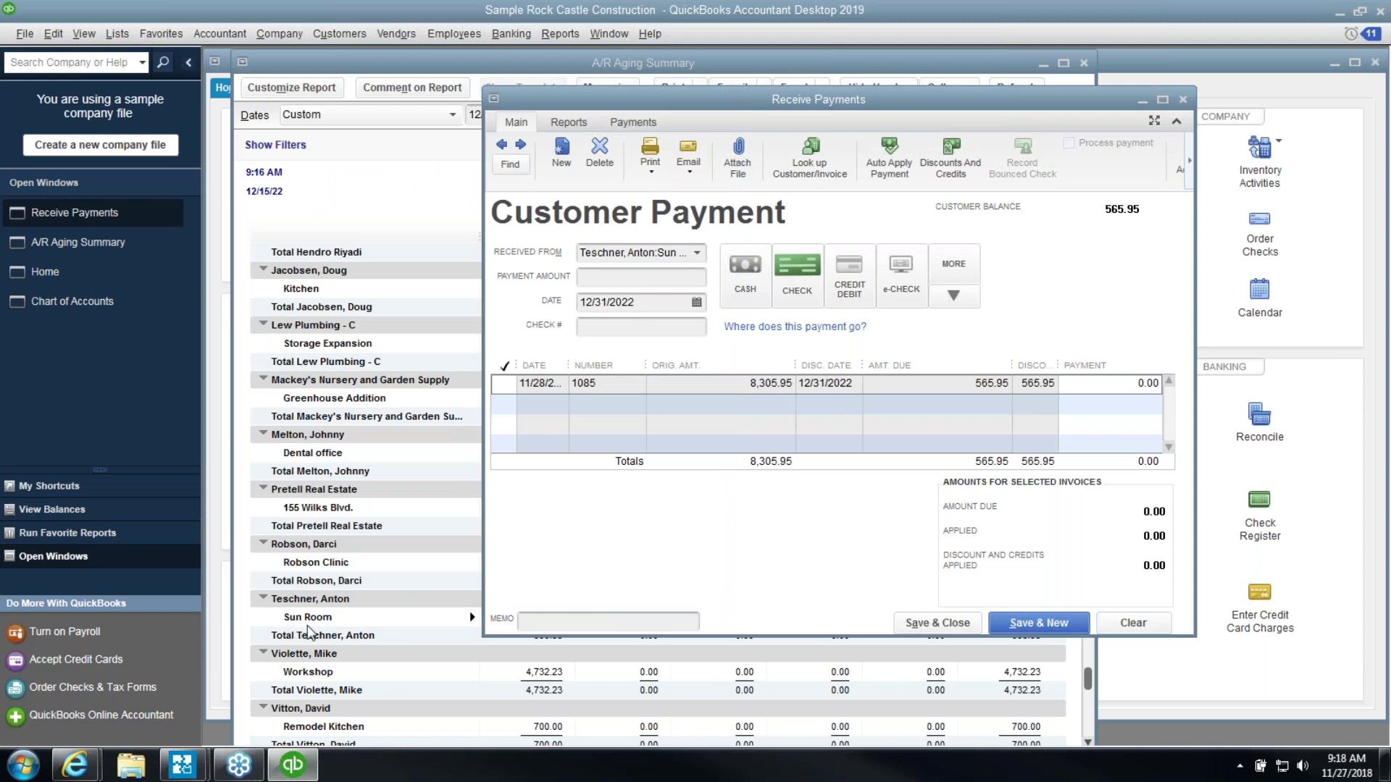
Save the payment with Save & New, then close the payment form and A/R Aging Summary
click(1038, 622)
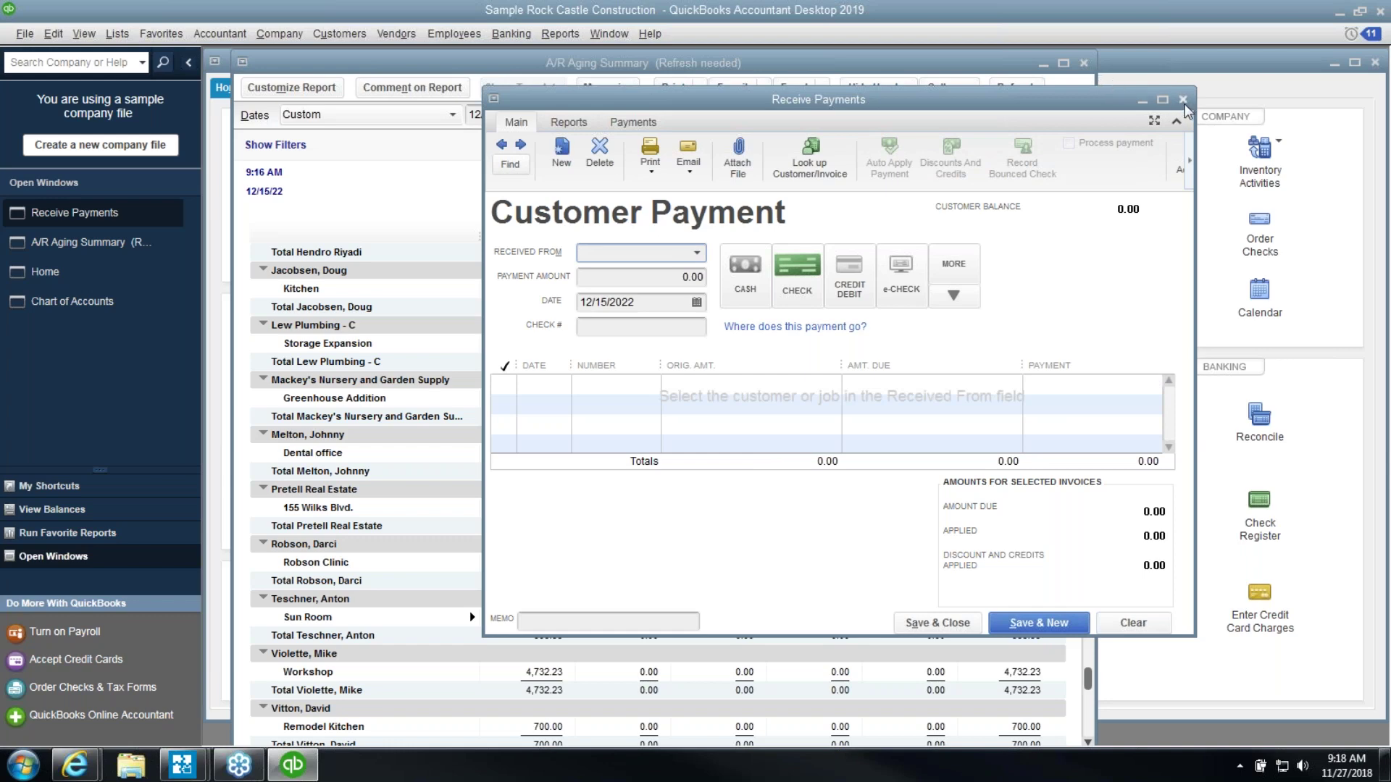
click(1183, 100)
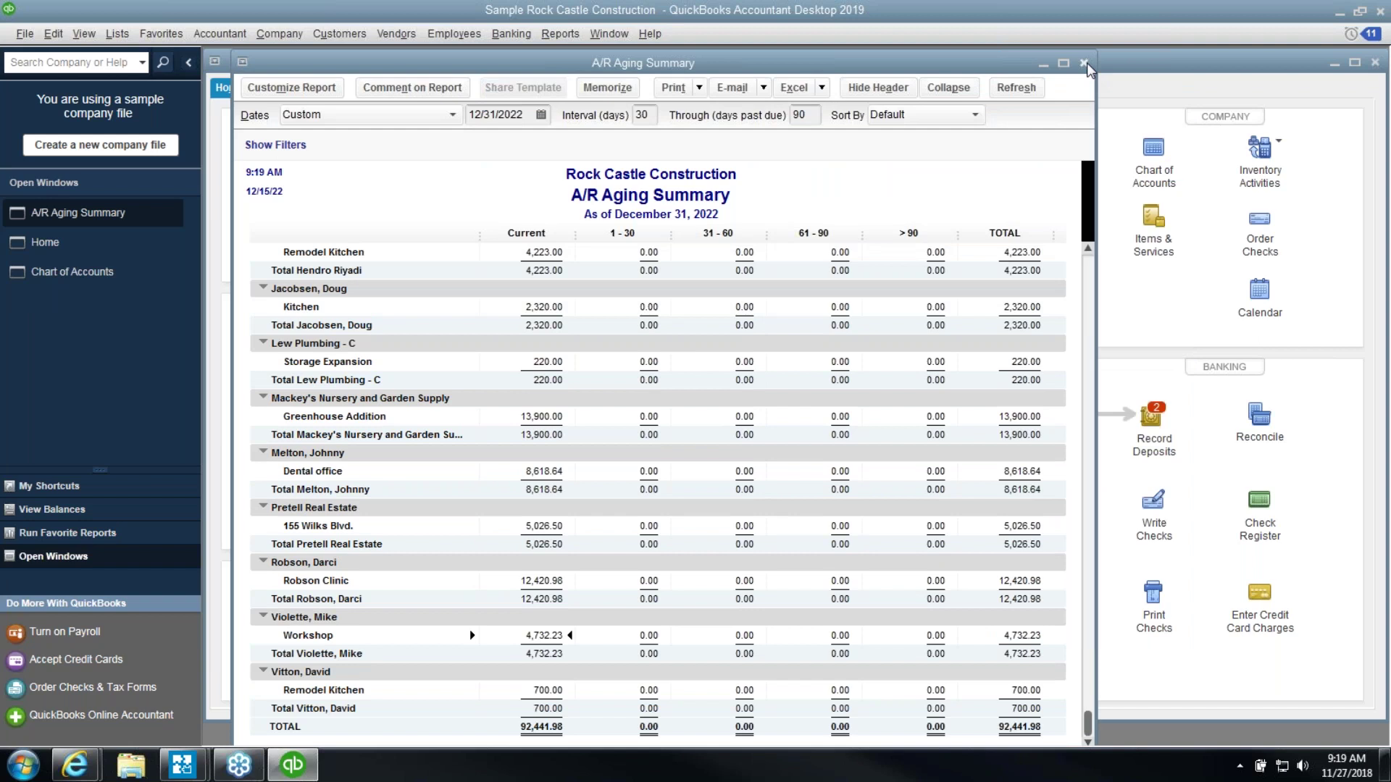
click(1084, 63)
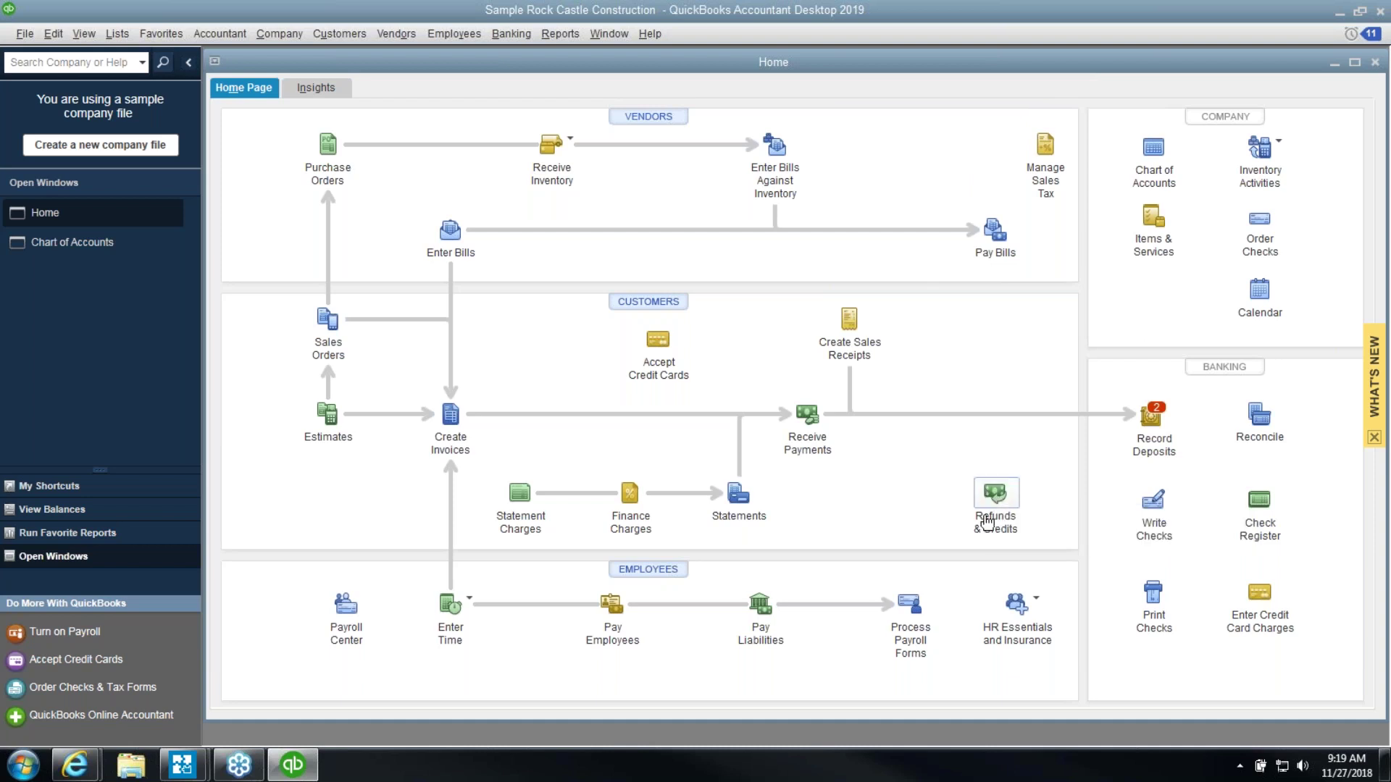
Start a new credit memo and open an A/R Aging Summary beside it, highlighting Kitchen's 3,979.33
click(994, 496)
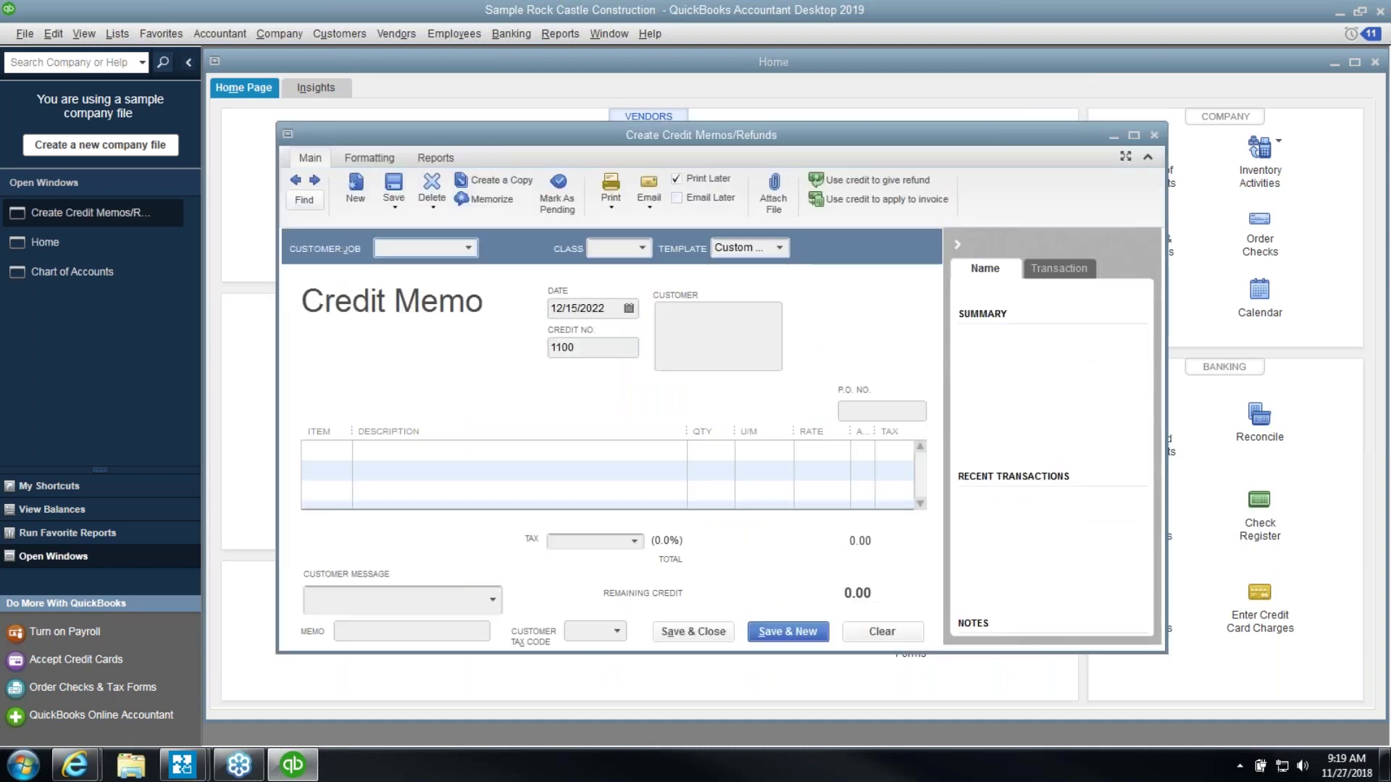
click(560, 34)
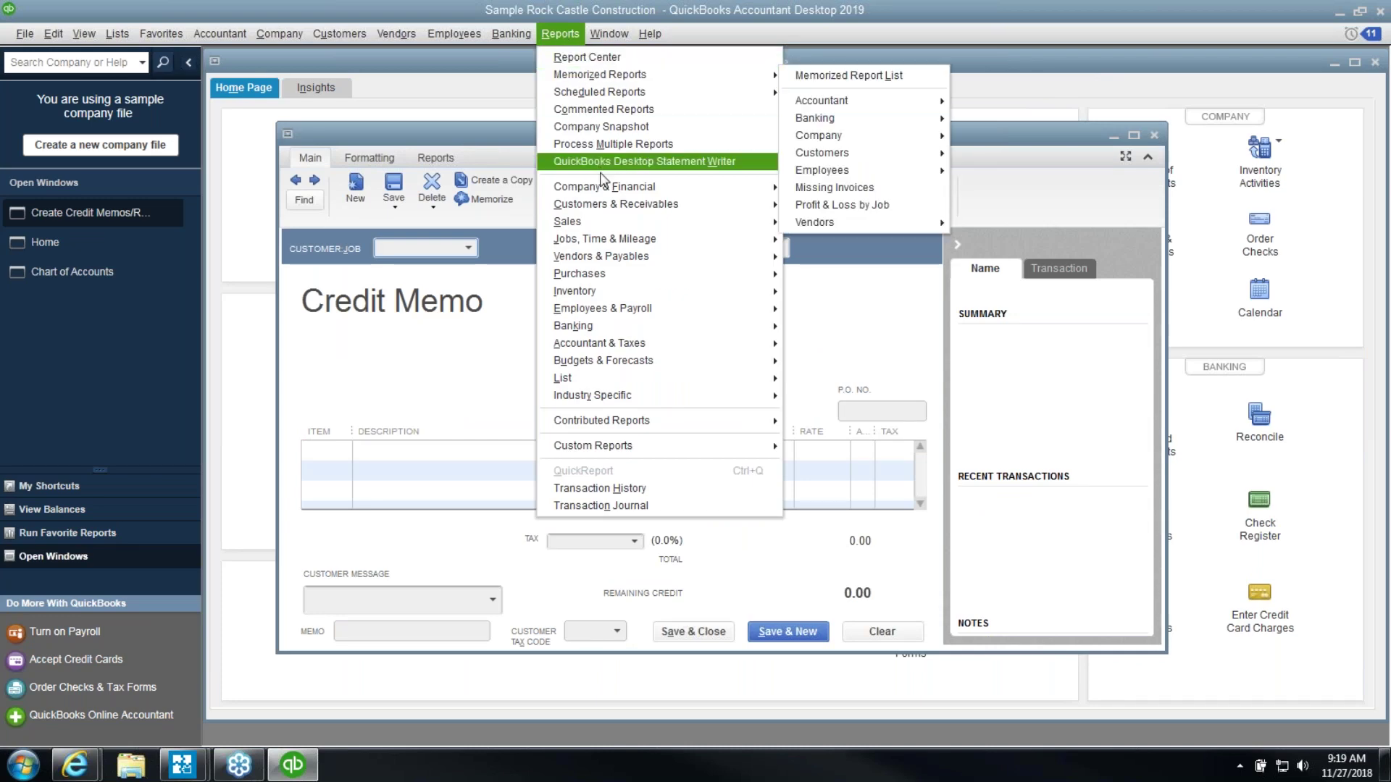
mouse_move(613, 205)
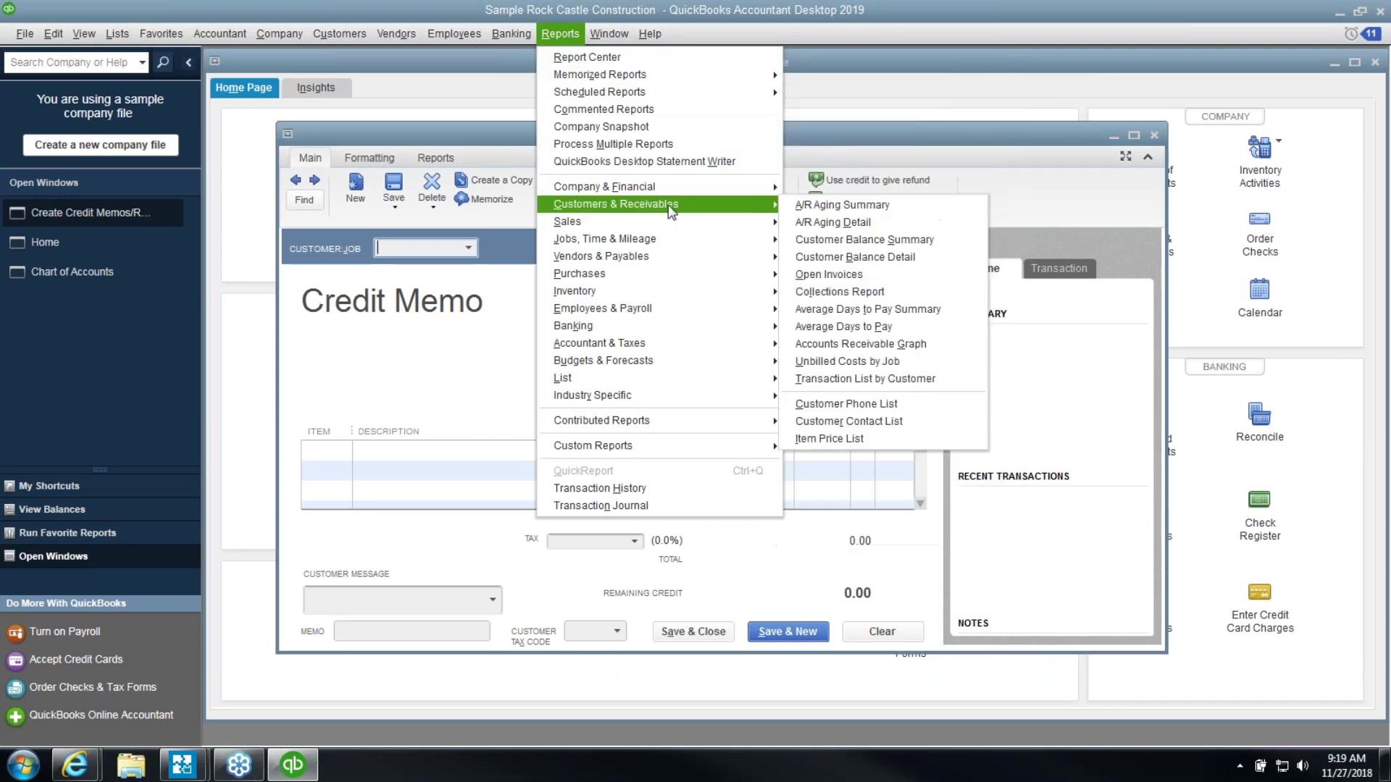
click(817, 205)
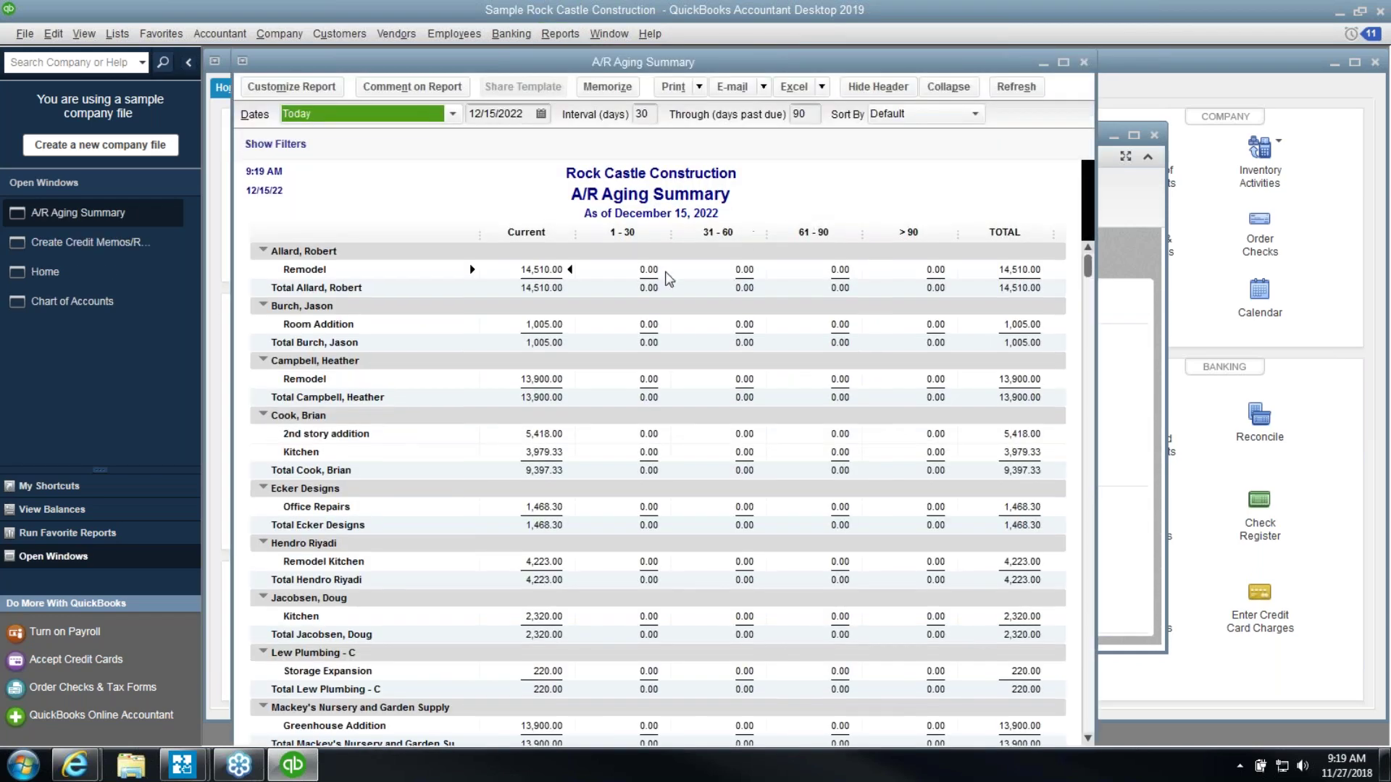
click(537, 452)
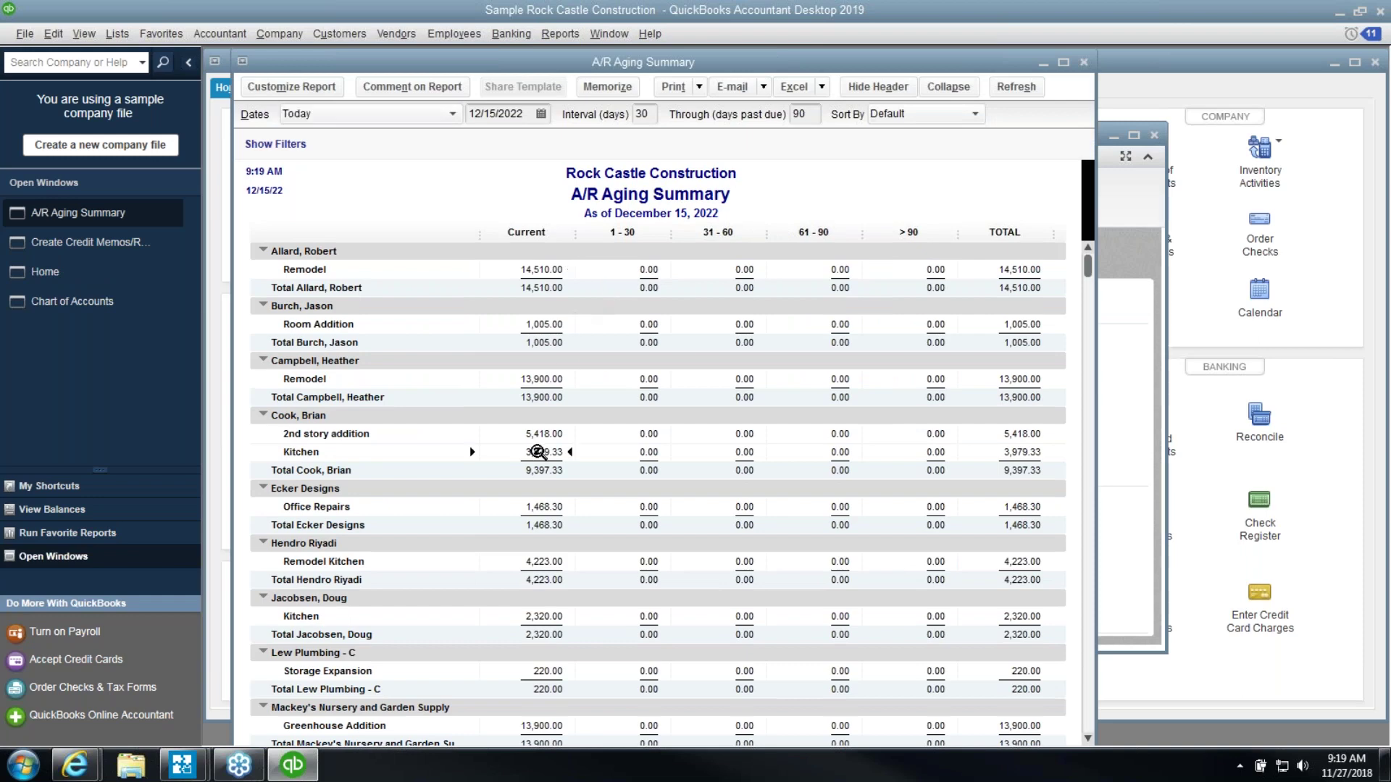
drag(661, 61, 1027, 91)
Set the credit memo's customer to the Kitchen job
click(440, 249)
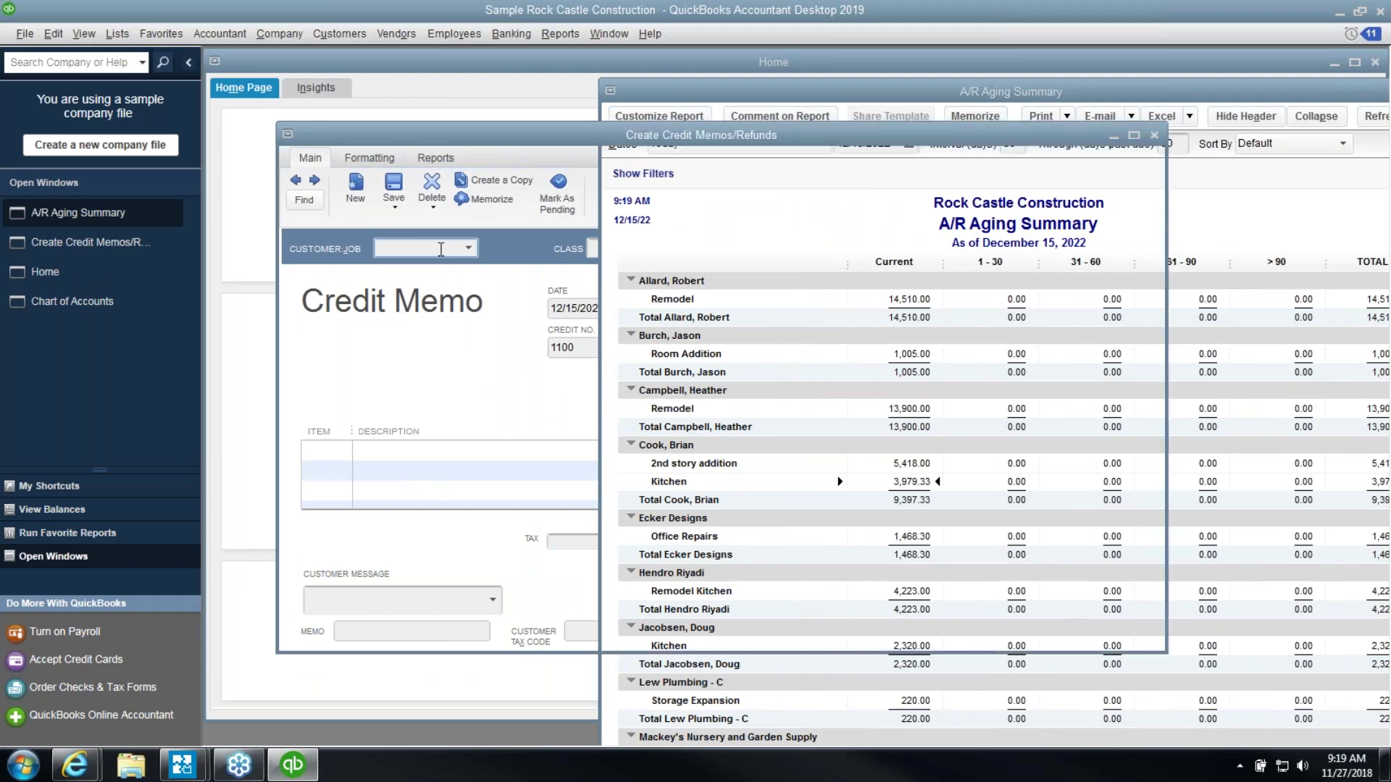
text(Cook, Brian)
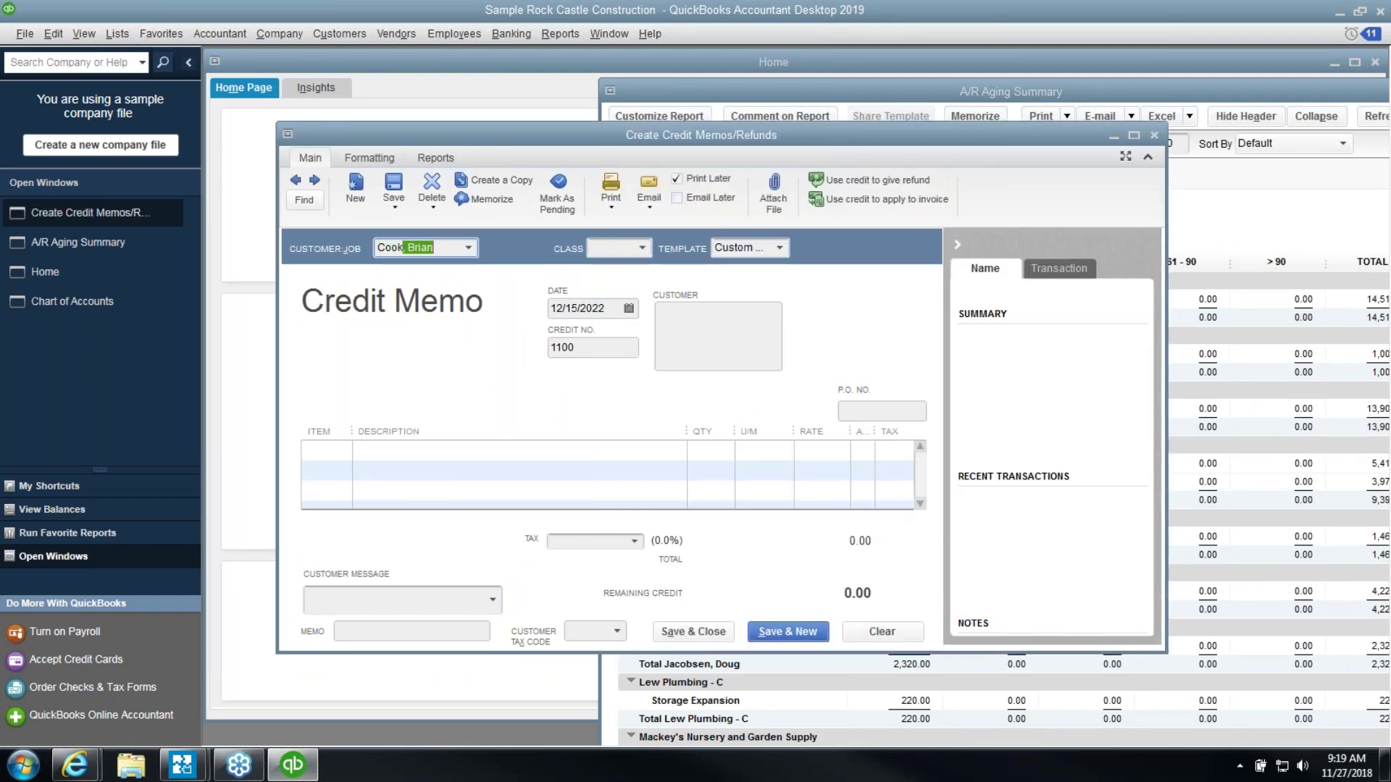
click(469, 248)
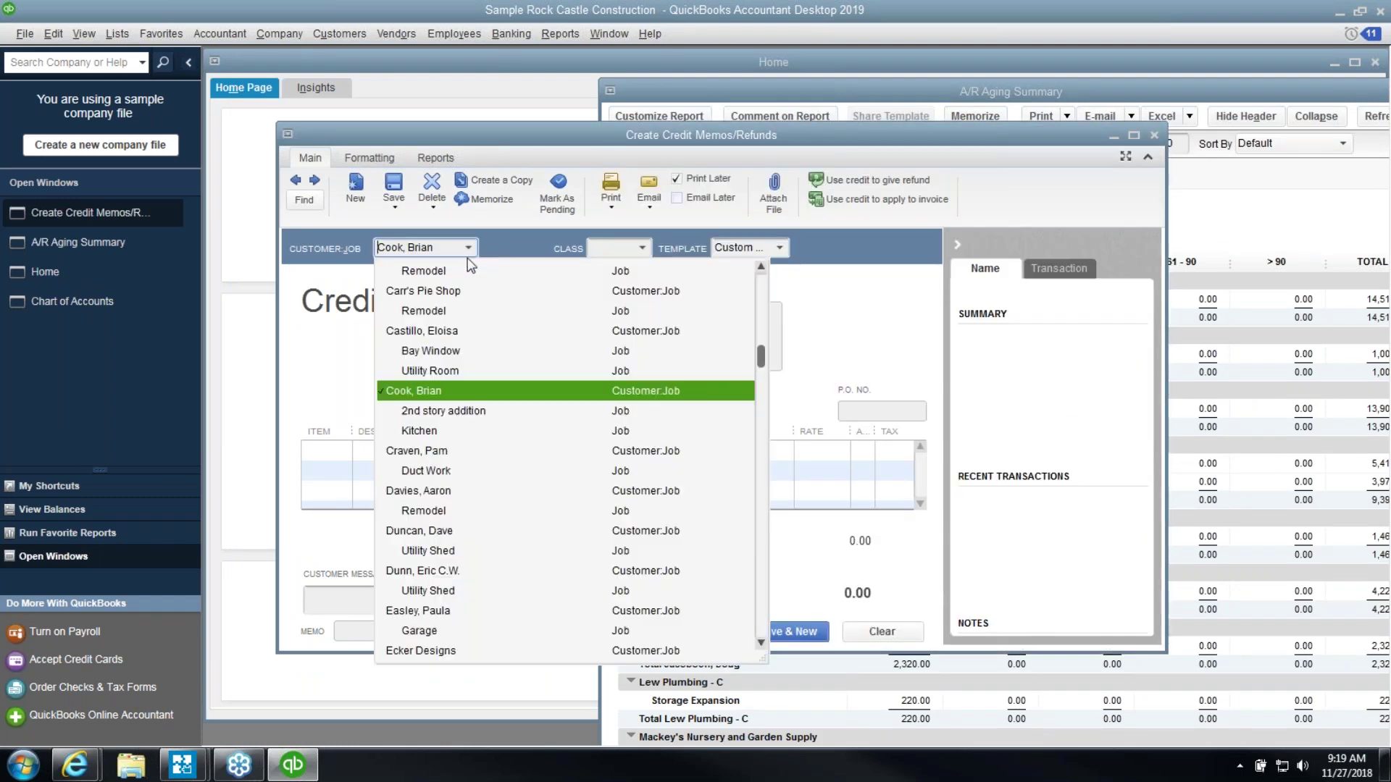
click(443, 432)
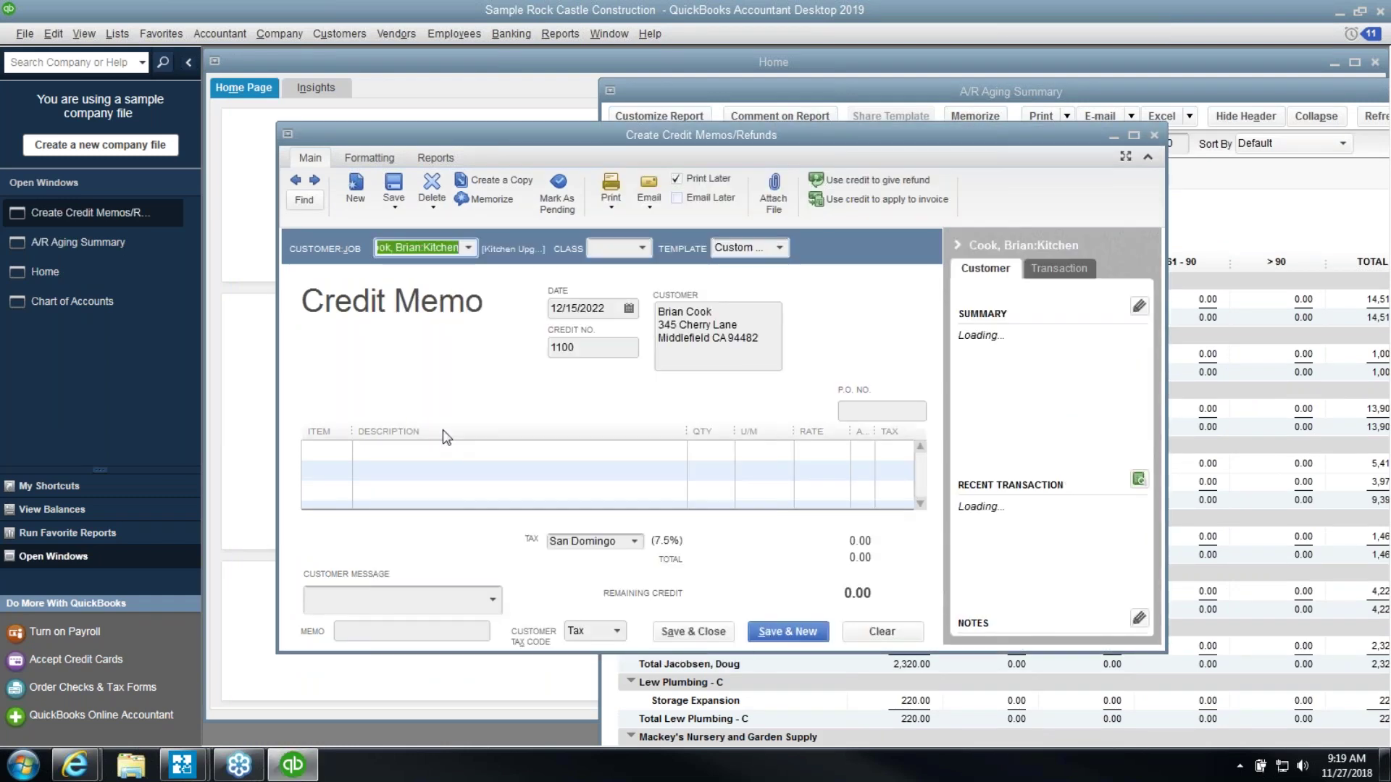
Widen the Item column in the credit memo's line grid
click(345, 450)
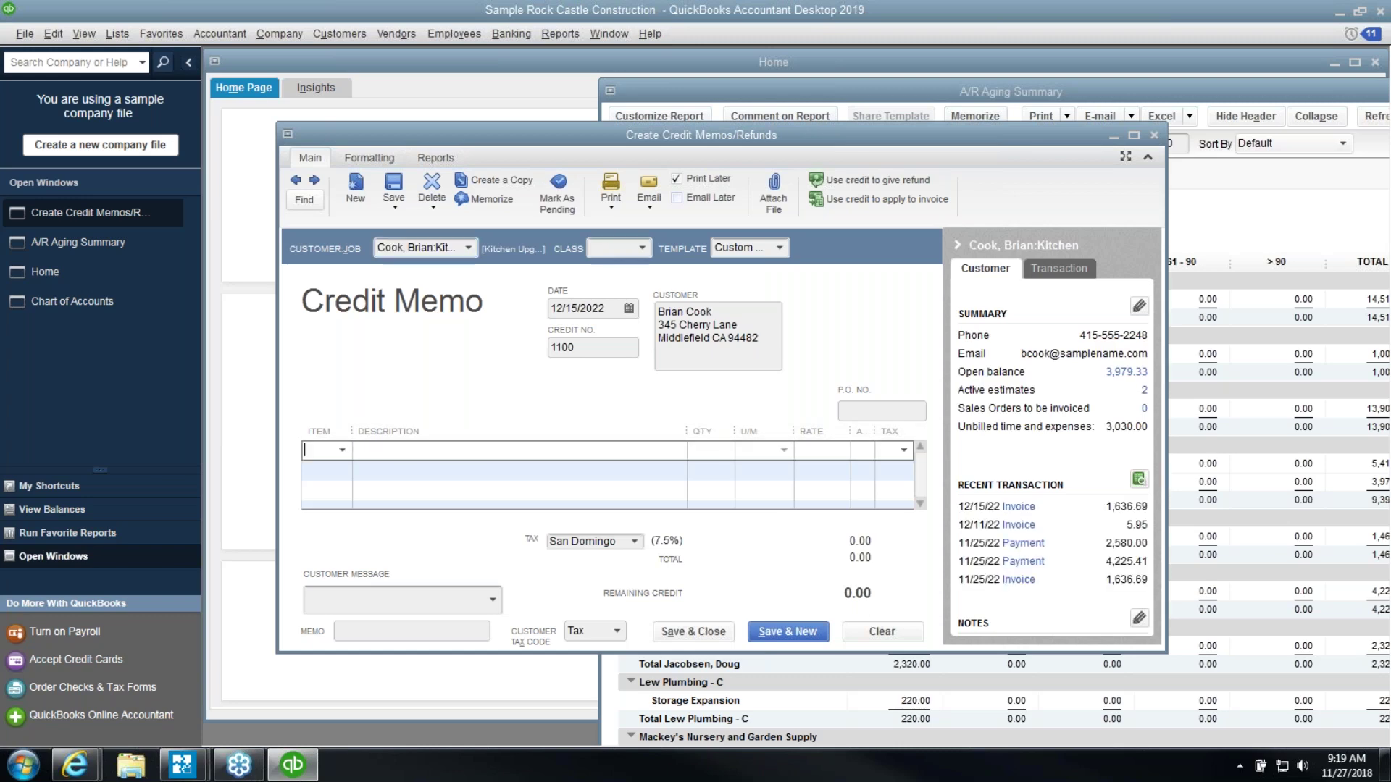
click(342, 450)
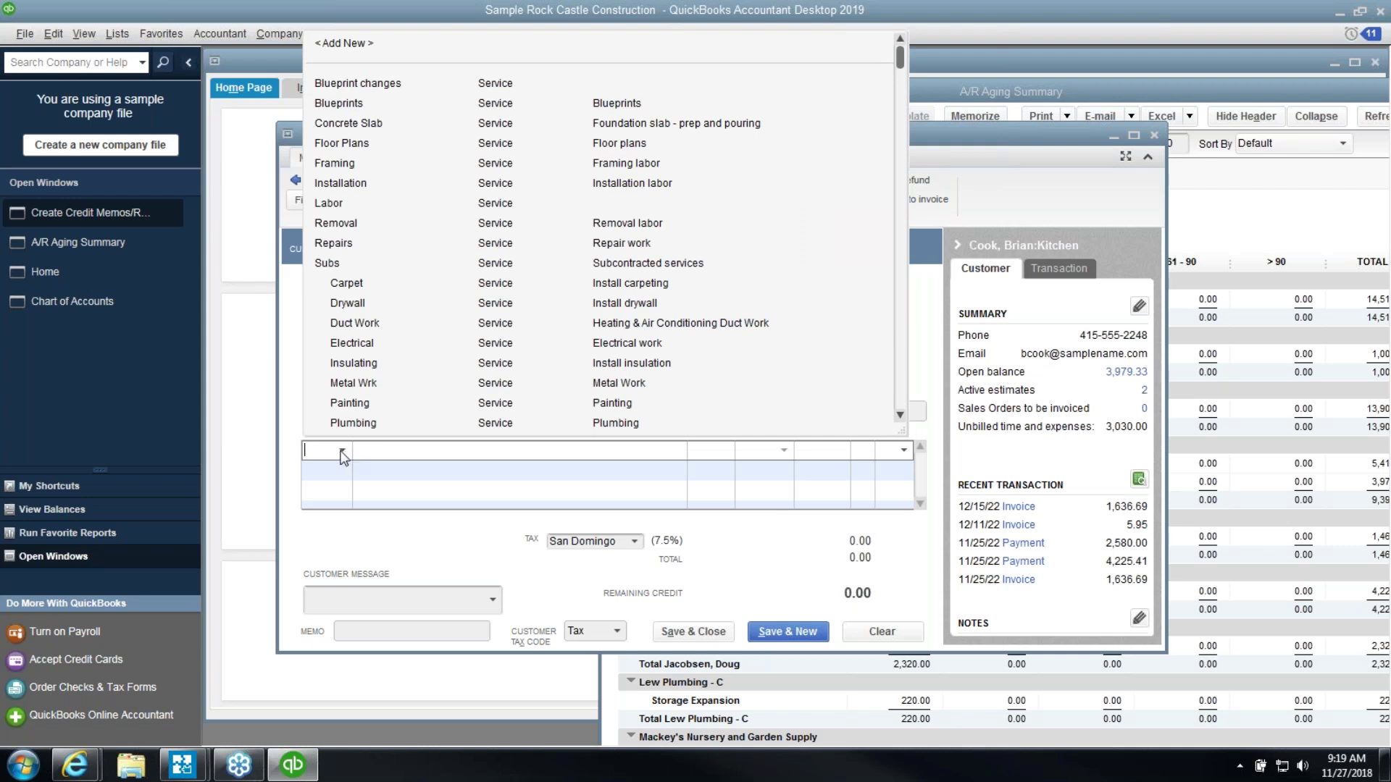
click(342, 450)
drag(352, 431, 457, 431)
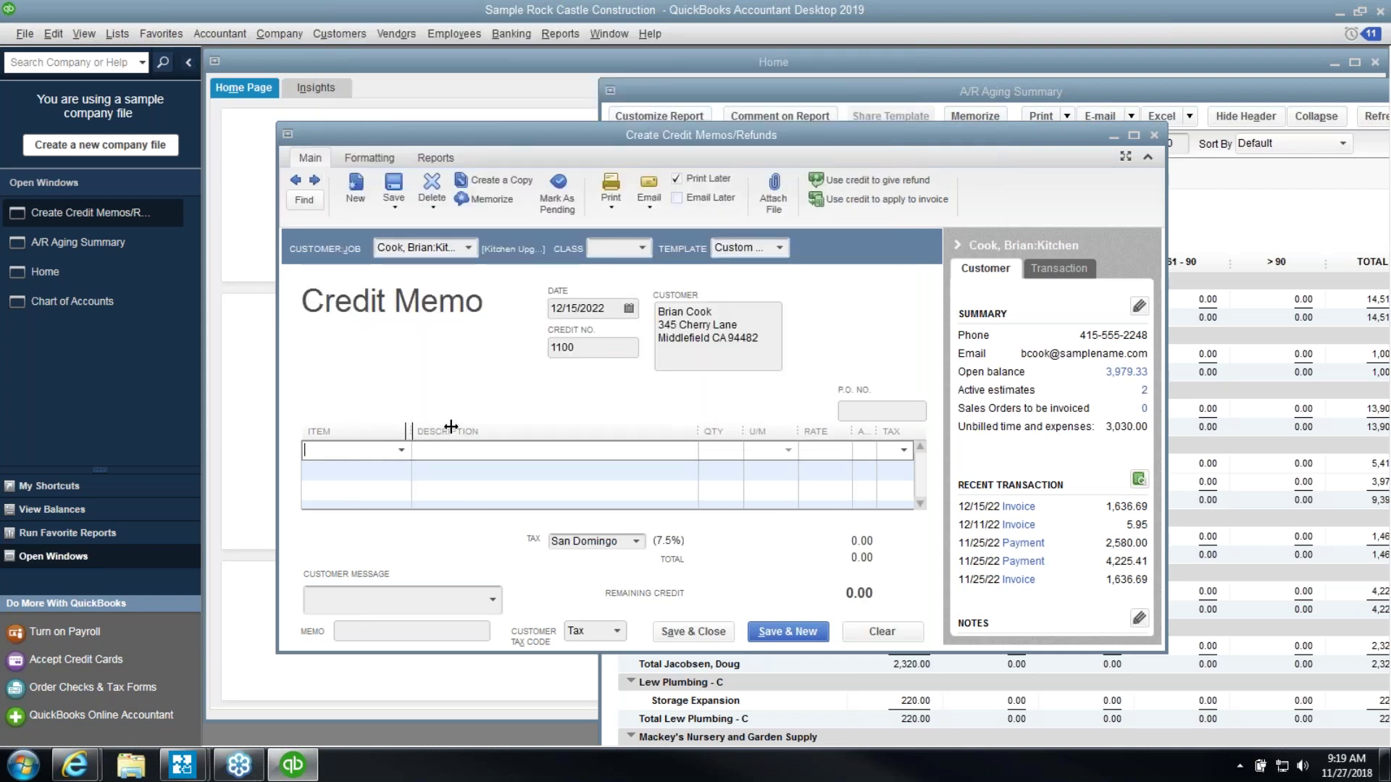
click(447, 452)
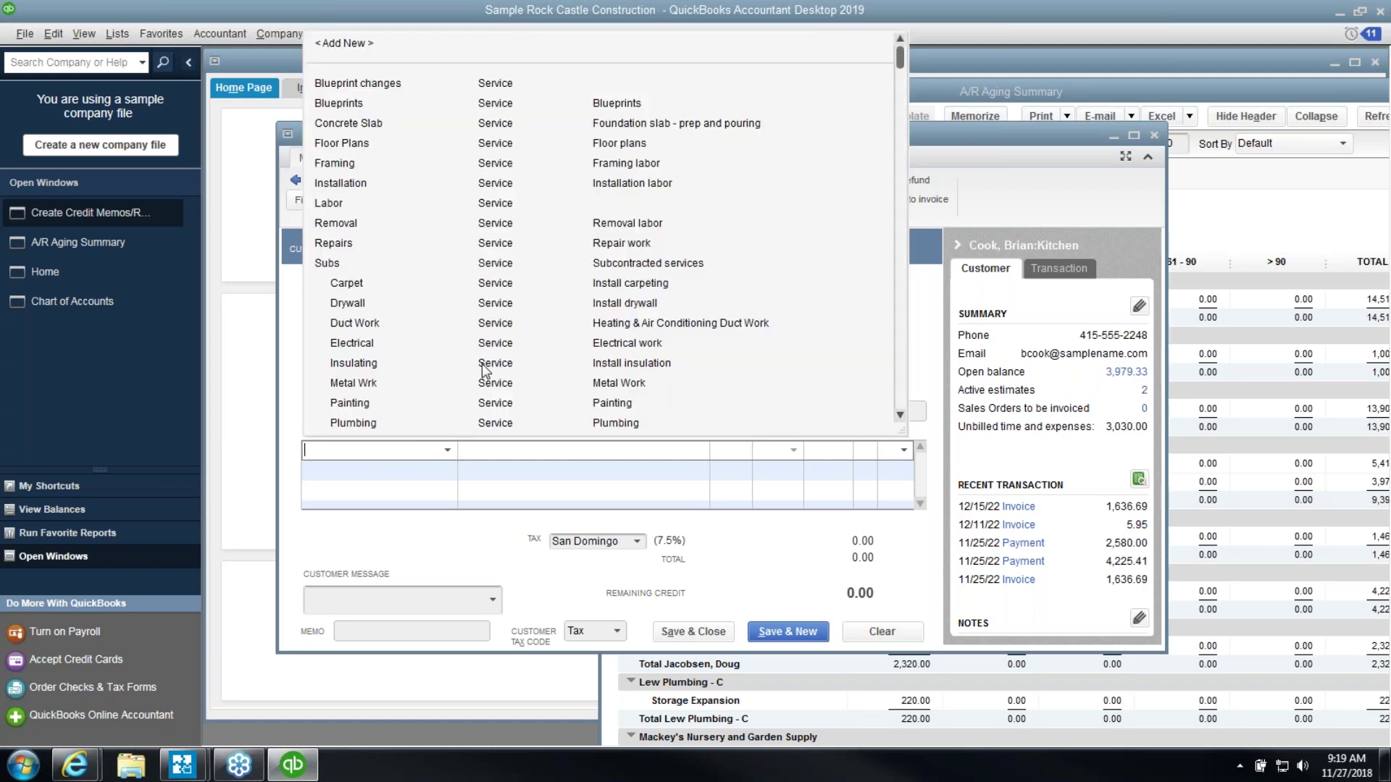
scroll(485, 365, down, 10)
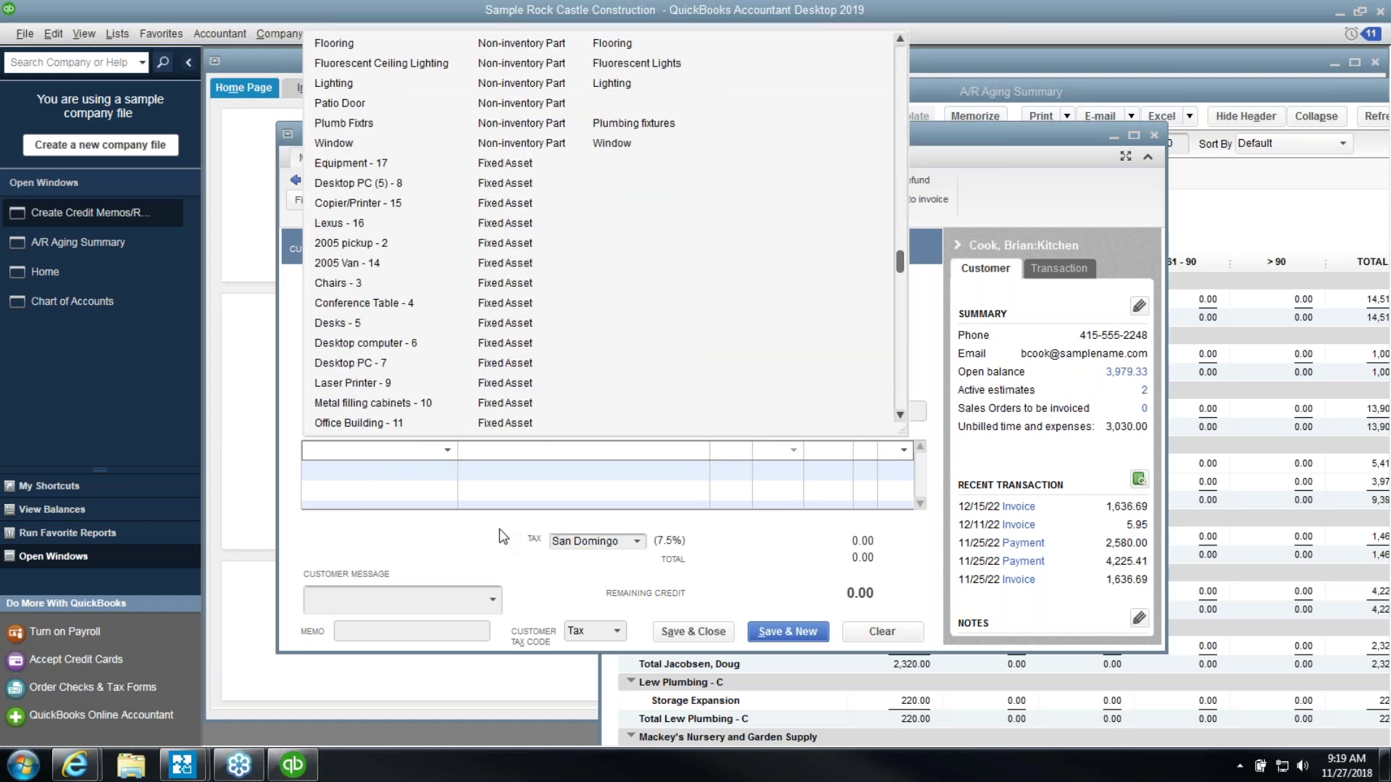
click(495, 536)
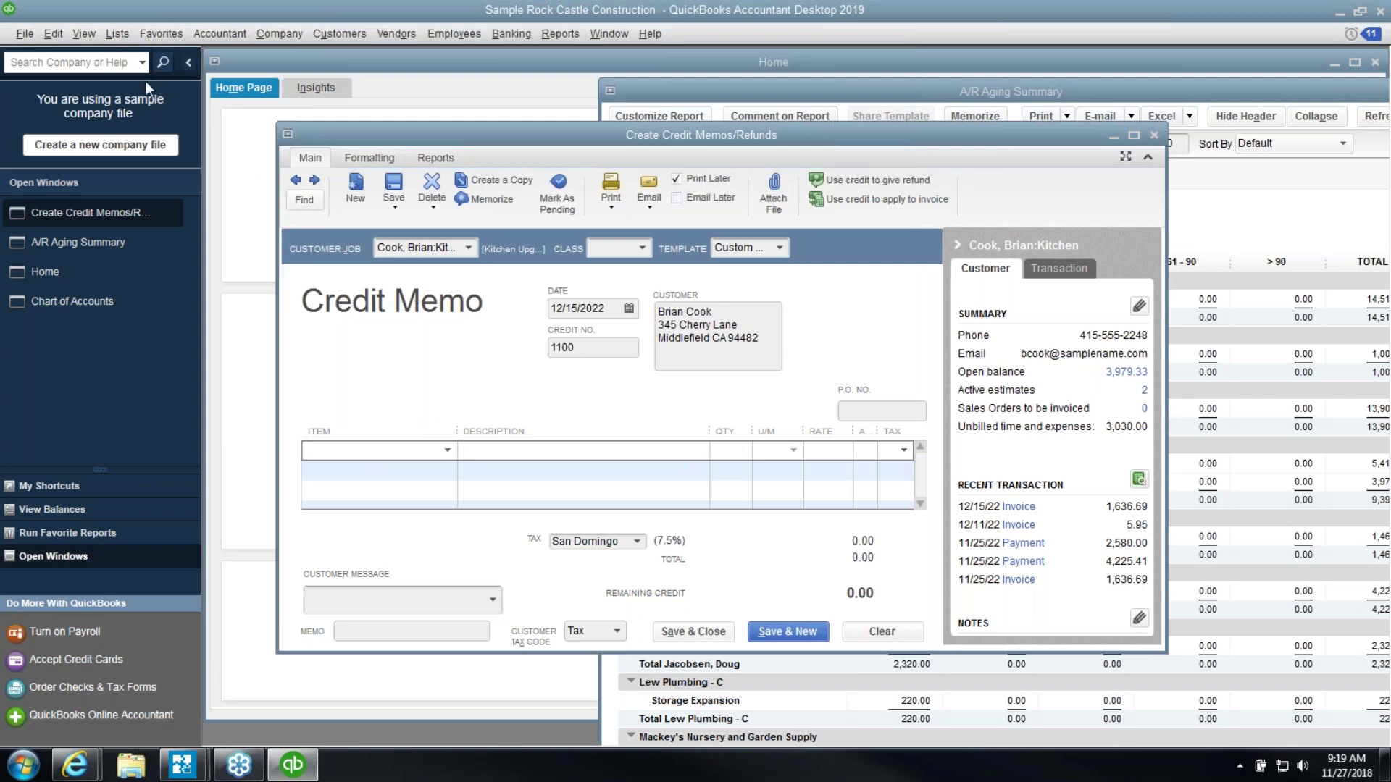
Open the Item List maximized with a wider Name column
click(117, 36)
click(138, 75)
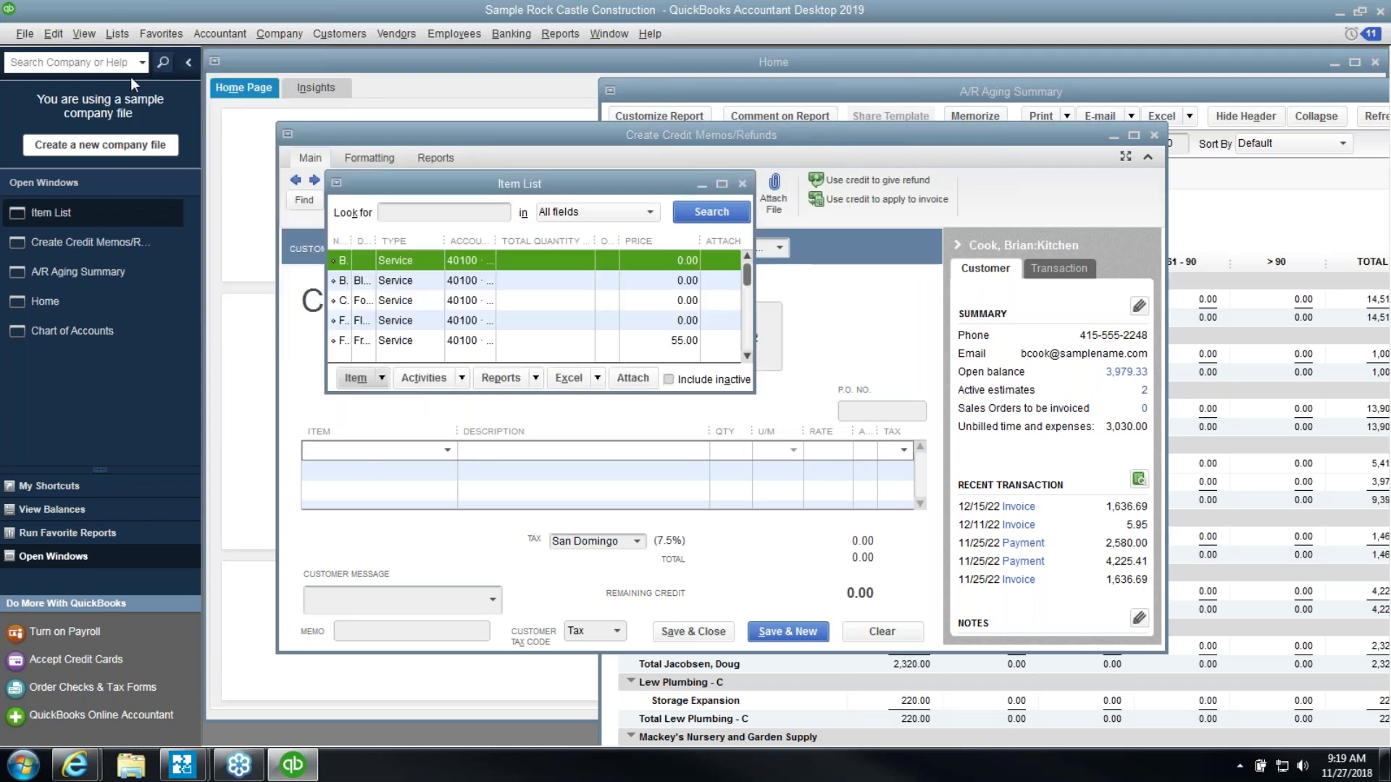
drag(753, 304, 1224, 329)
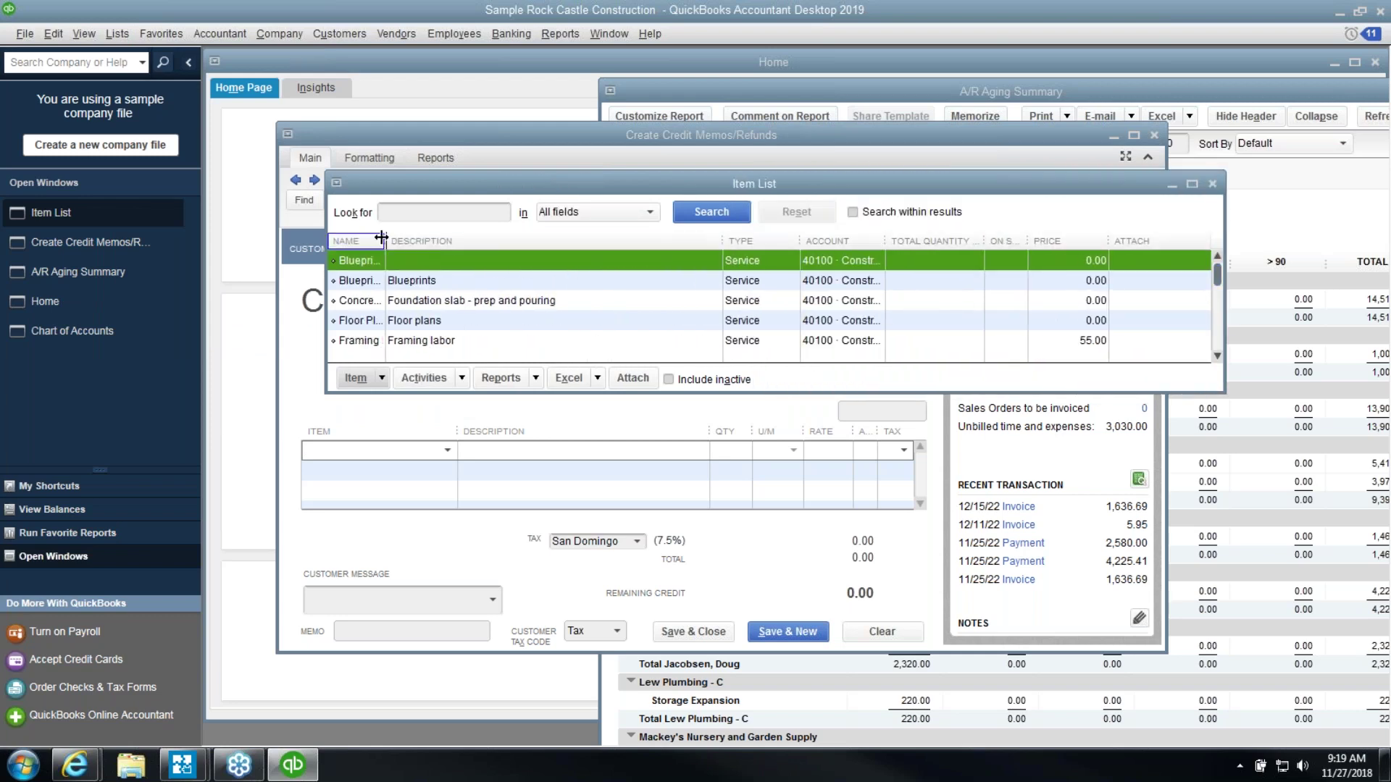
drag(385, 240, 498, 240)
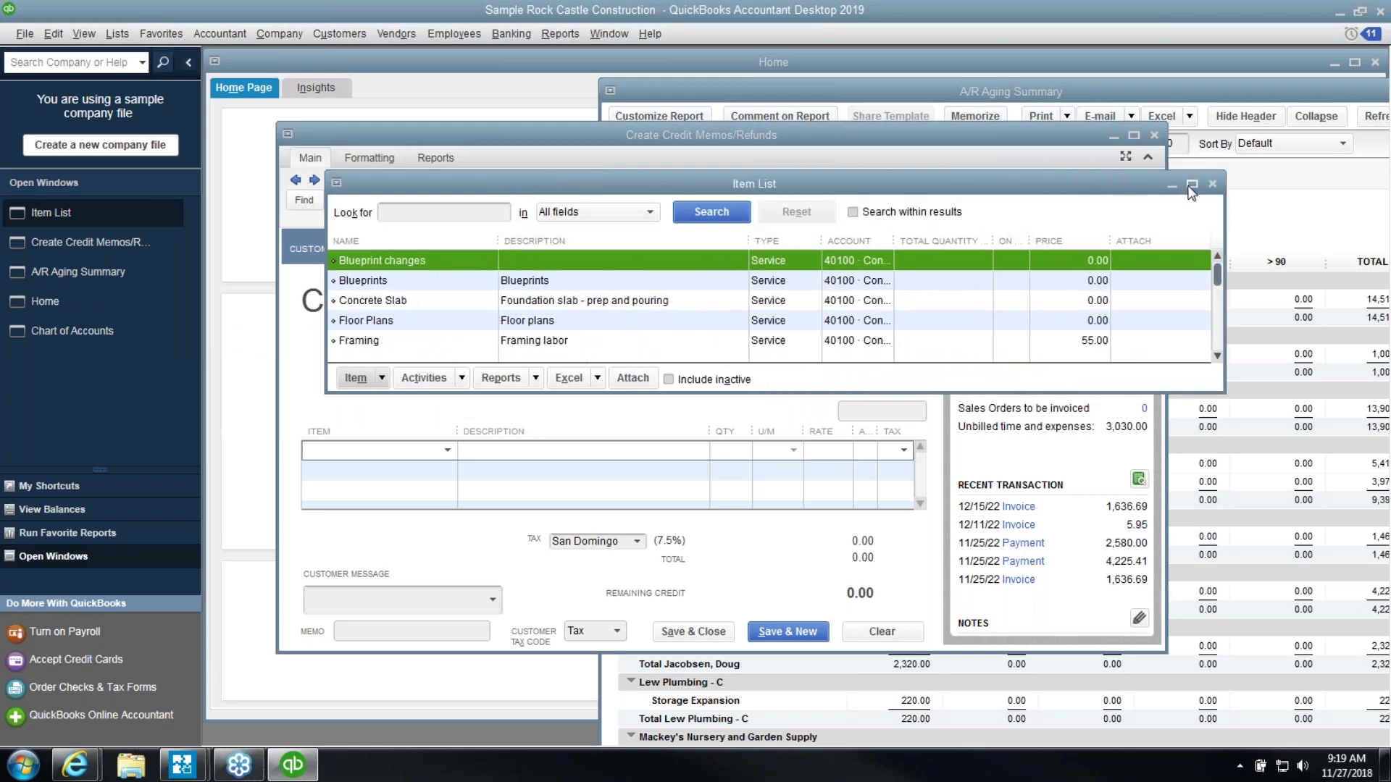
click(1191, 183)
scroll(453, 469, down, 7)
scroll(452, 469, down, 6)
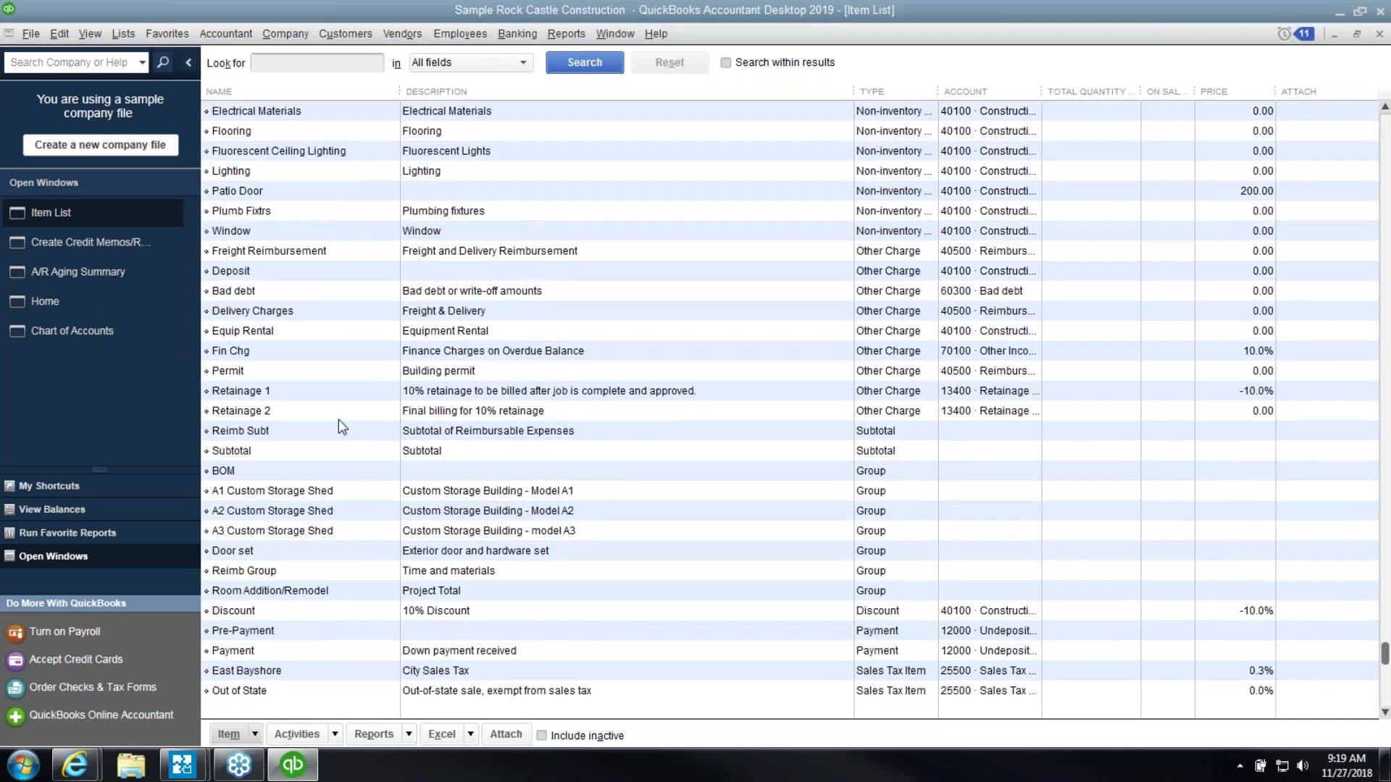
Review the Bad debt item: Non tax code, posting to 60300 · Bad debt; then close the list
click(277, 290)
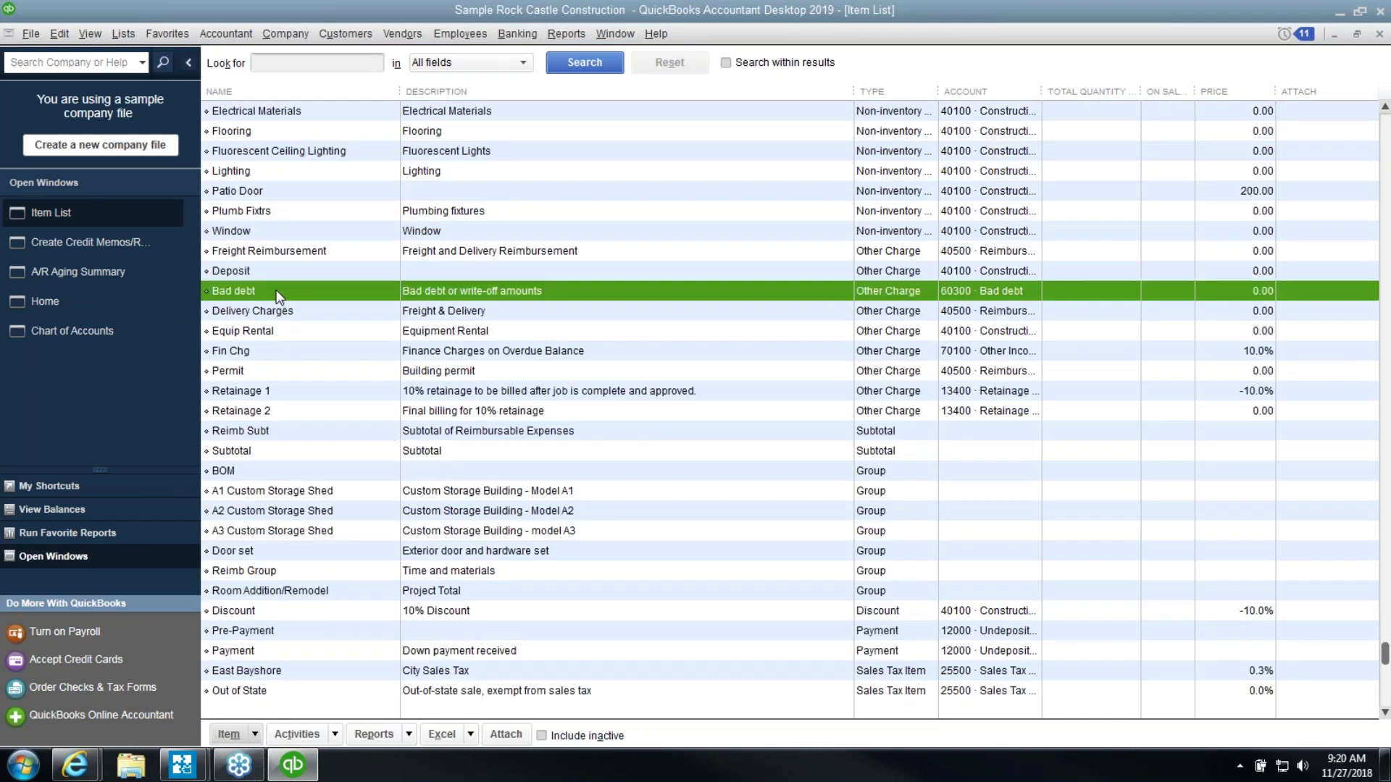
double_click(276, 292)
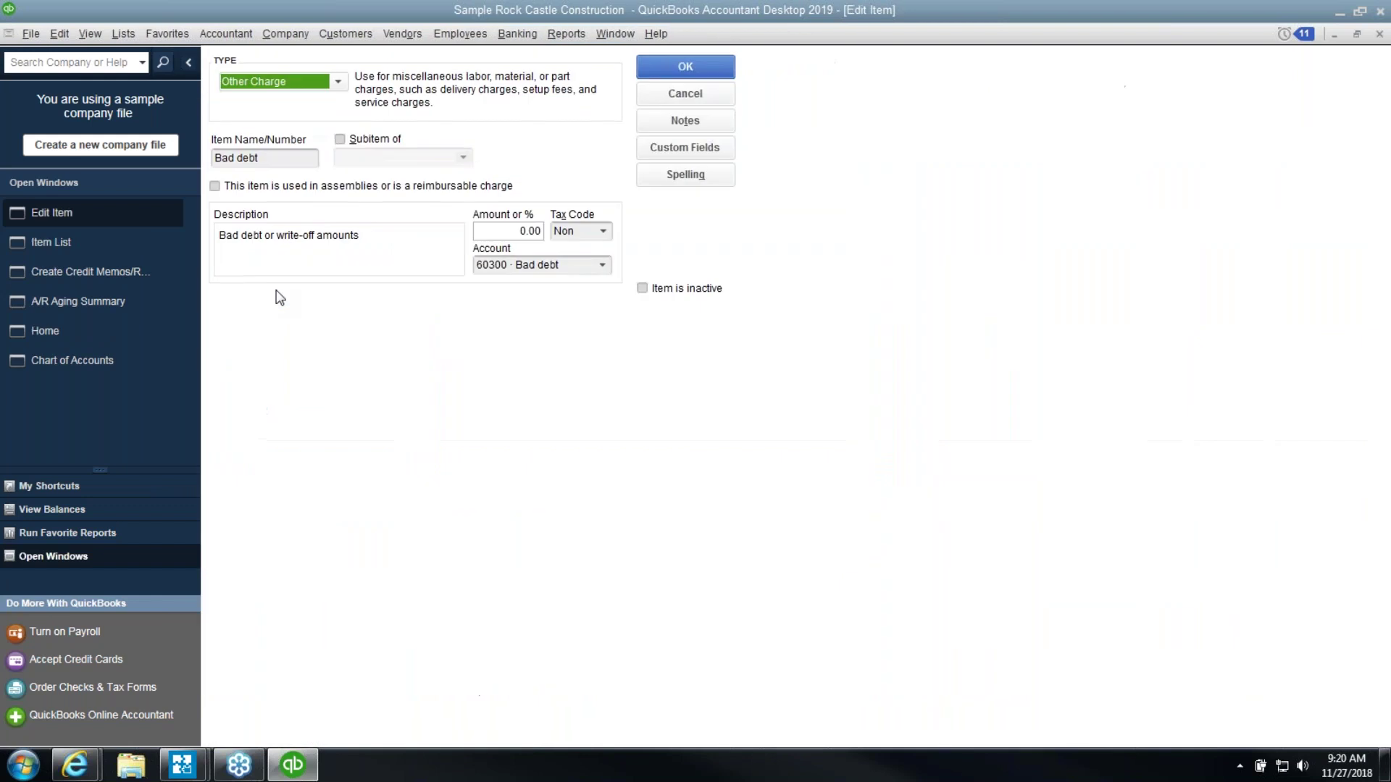
click(371, 242)
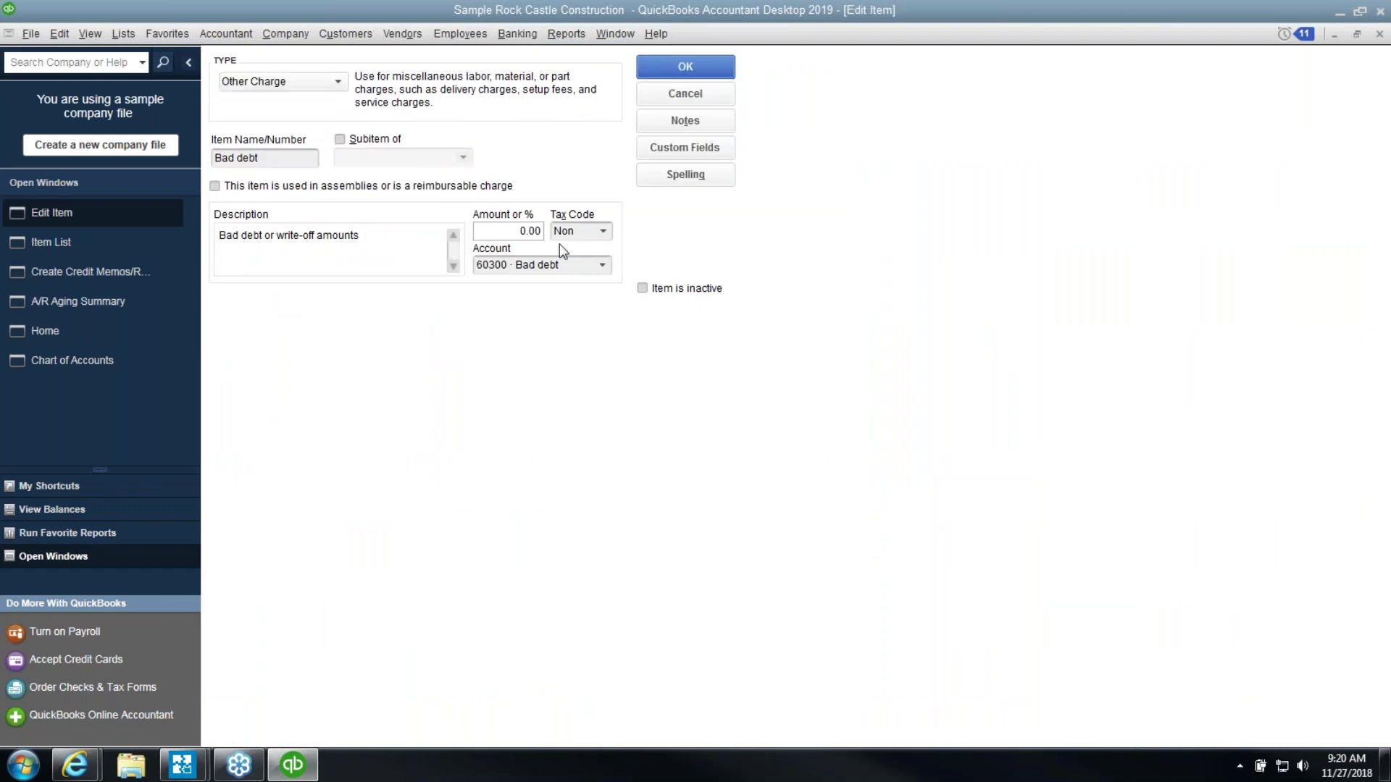
click(600, 232)
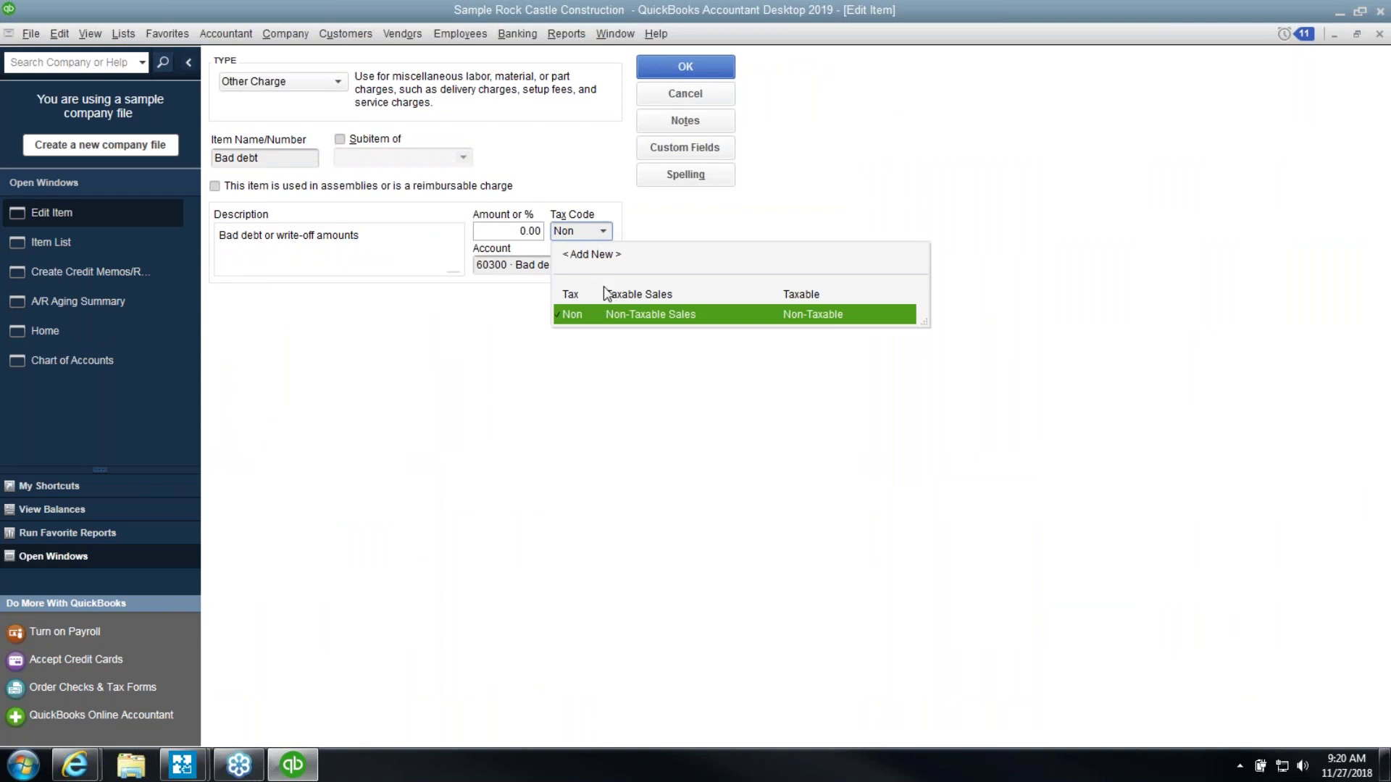
click(622, 233)
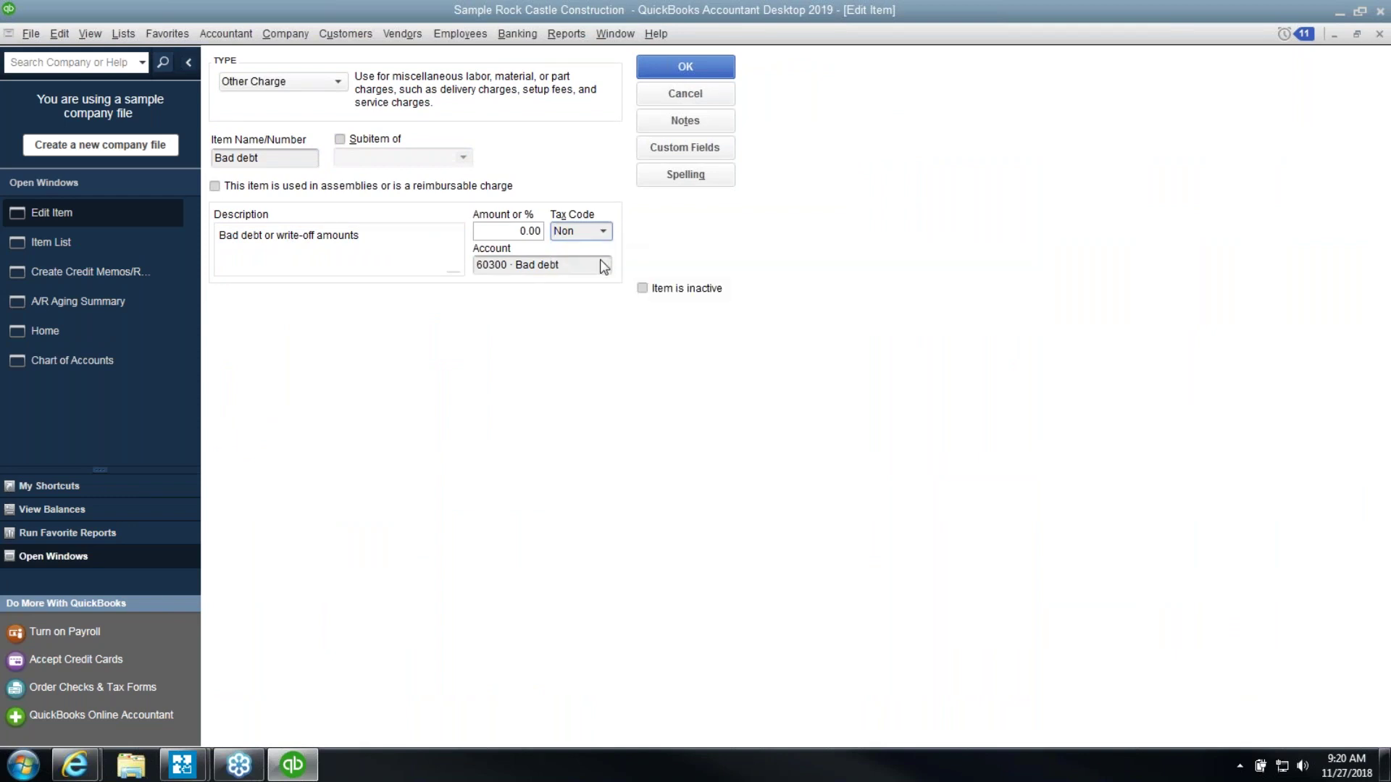
click(520, 266)
click(560, 263)
click(658, 74)
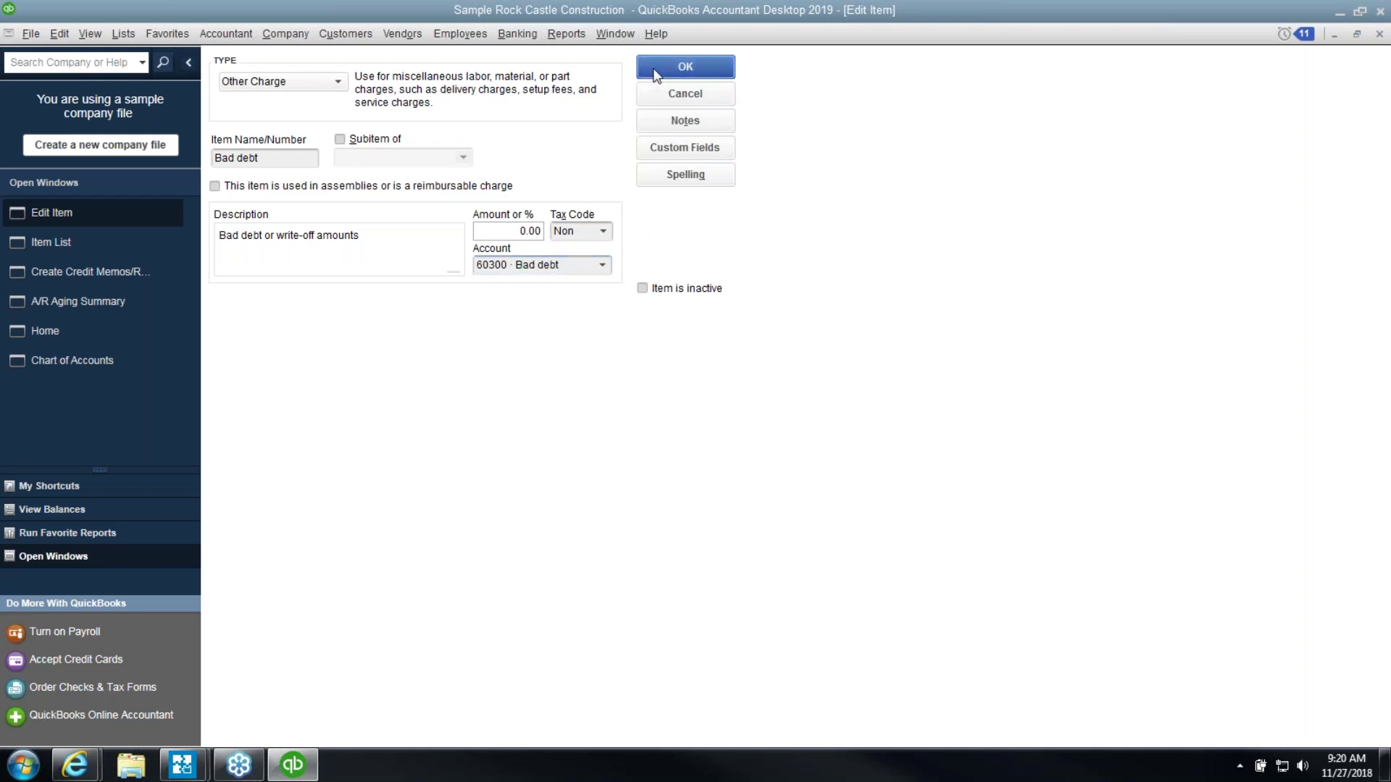
click(1380, 36)
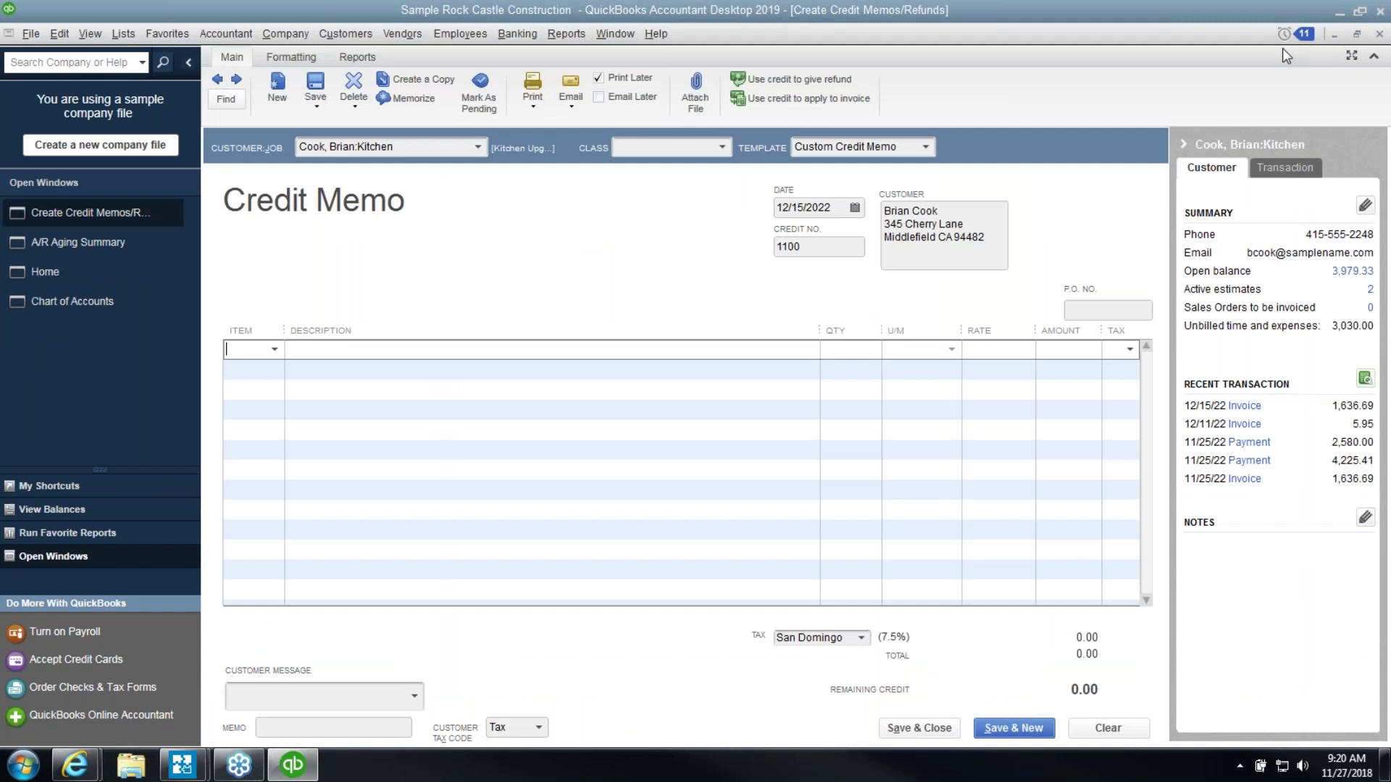
Add a Bad debt line to the credit memo, accept the account warning, and mark it taxable
click(275, 350)
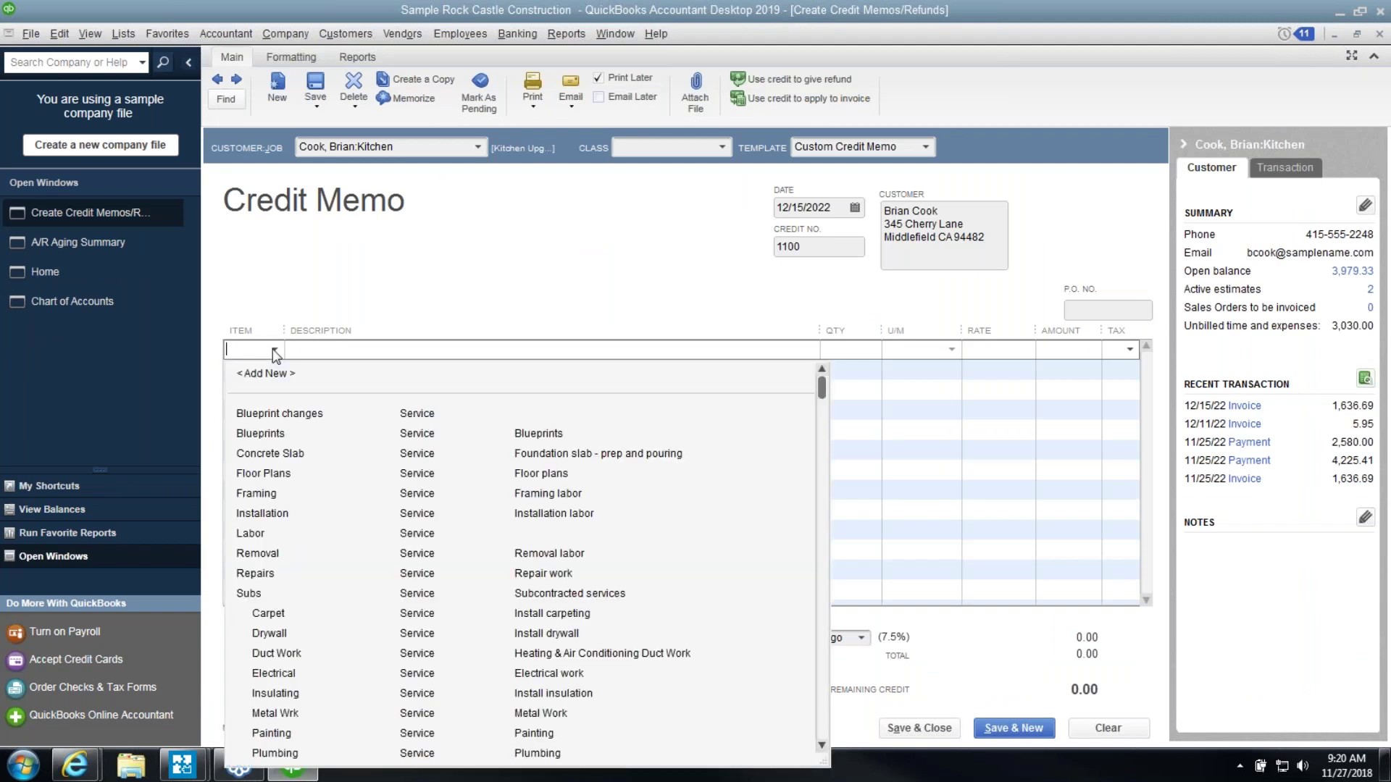
text(B)
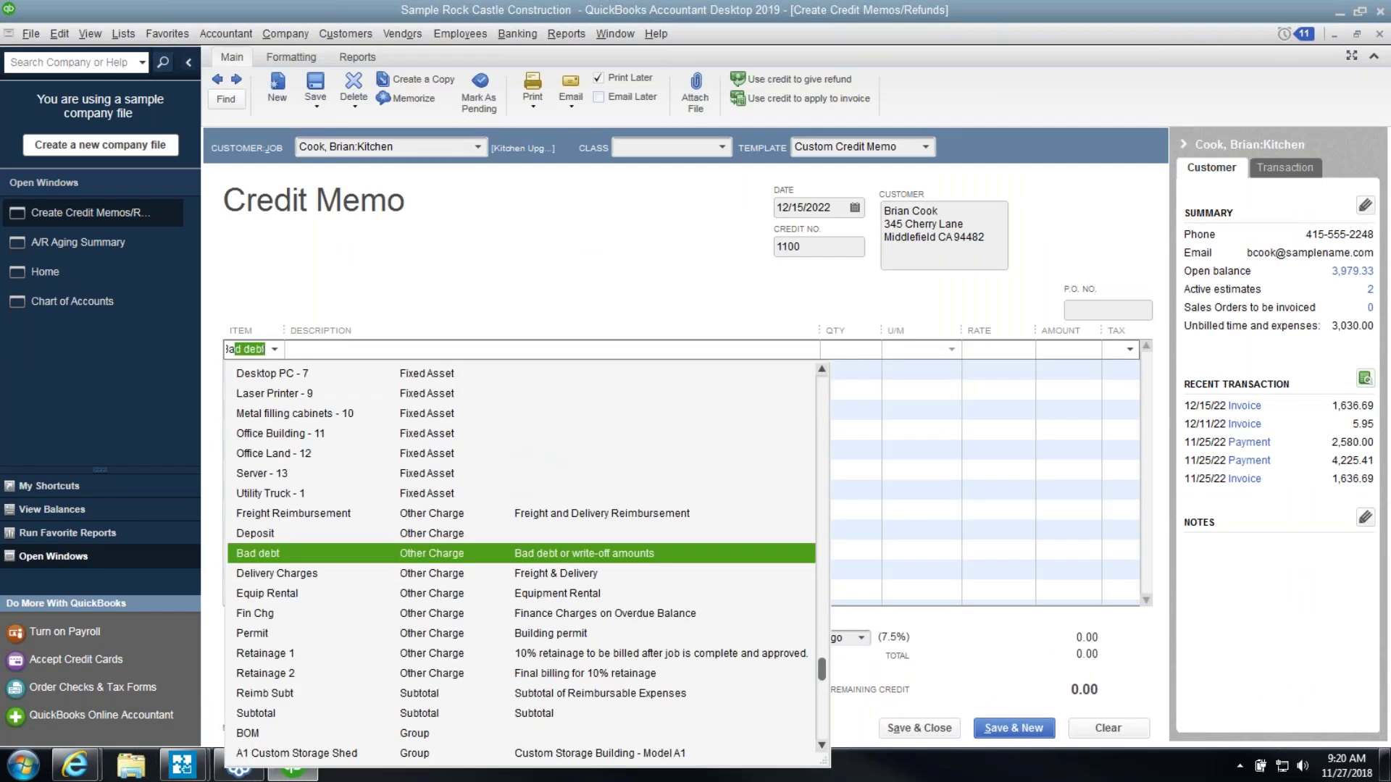
text(ad)
key(Tab)
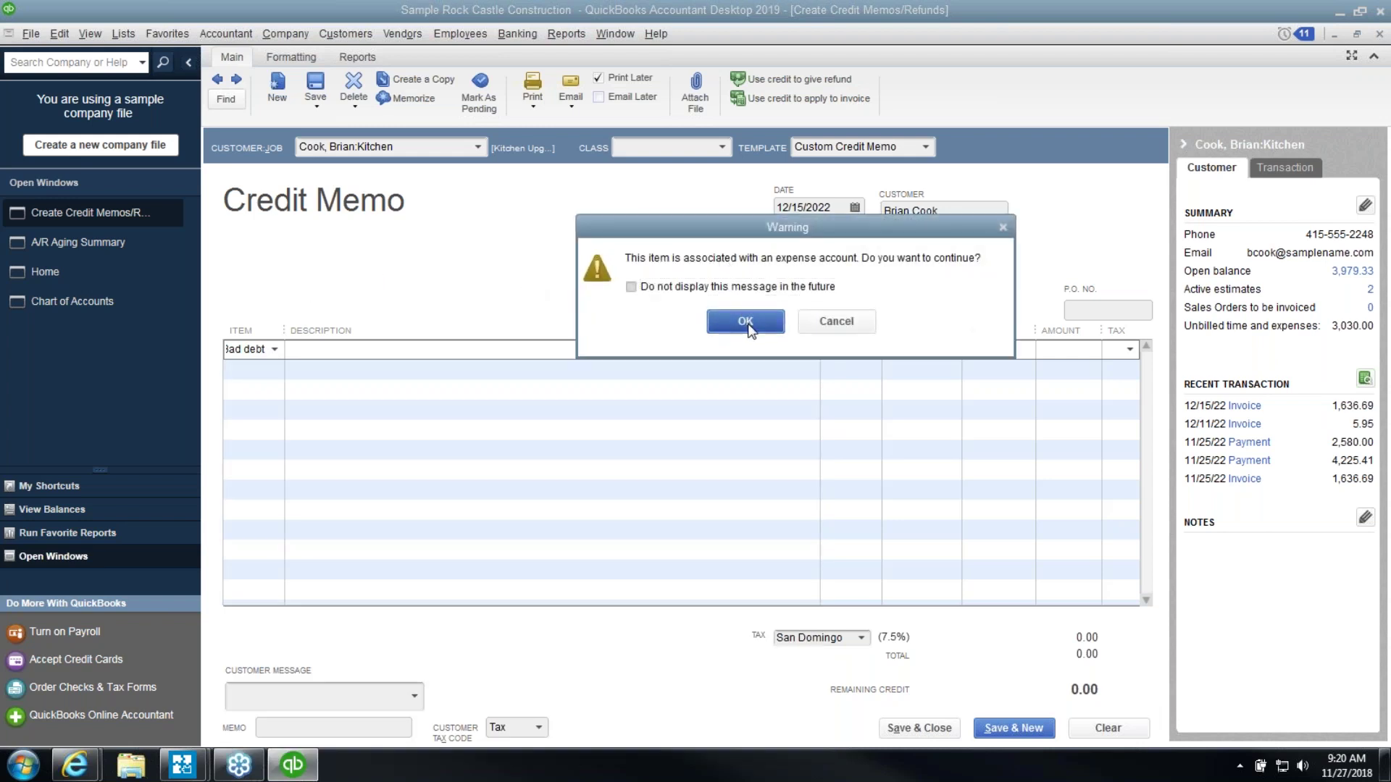
click(746, 321)
click(1098, 349)
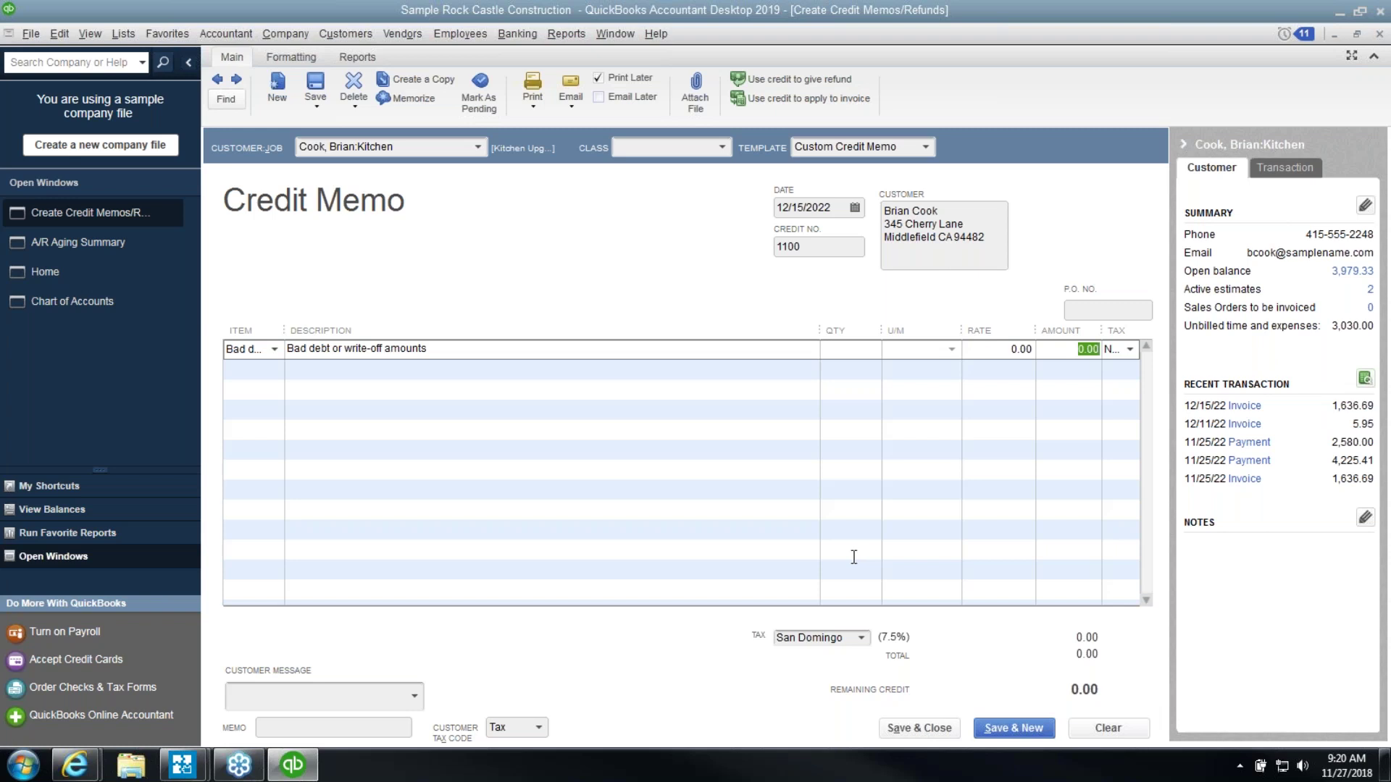
drag(1104, 331, 1078, 331)
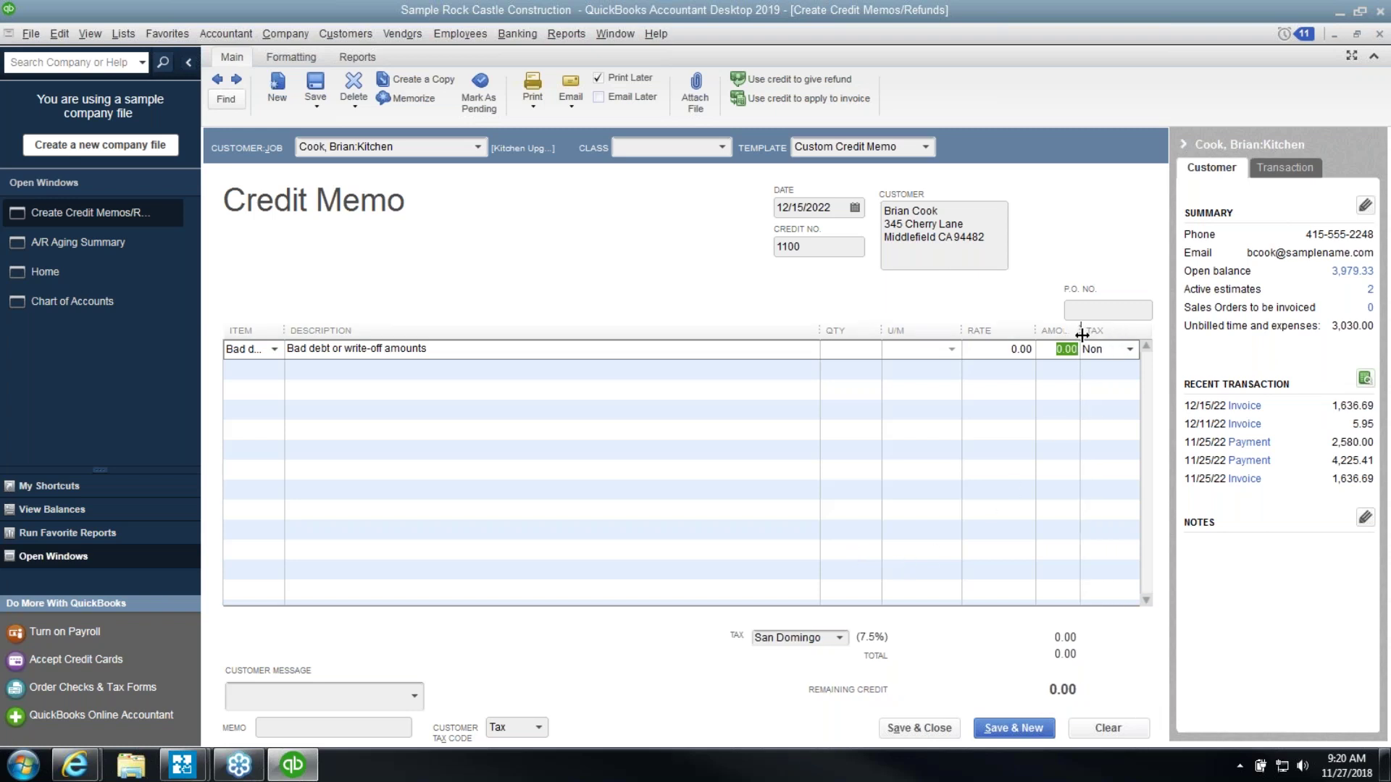
click(1130, 350)
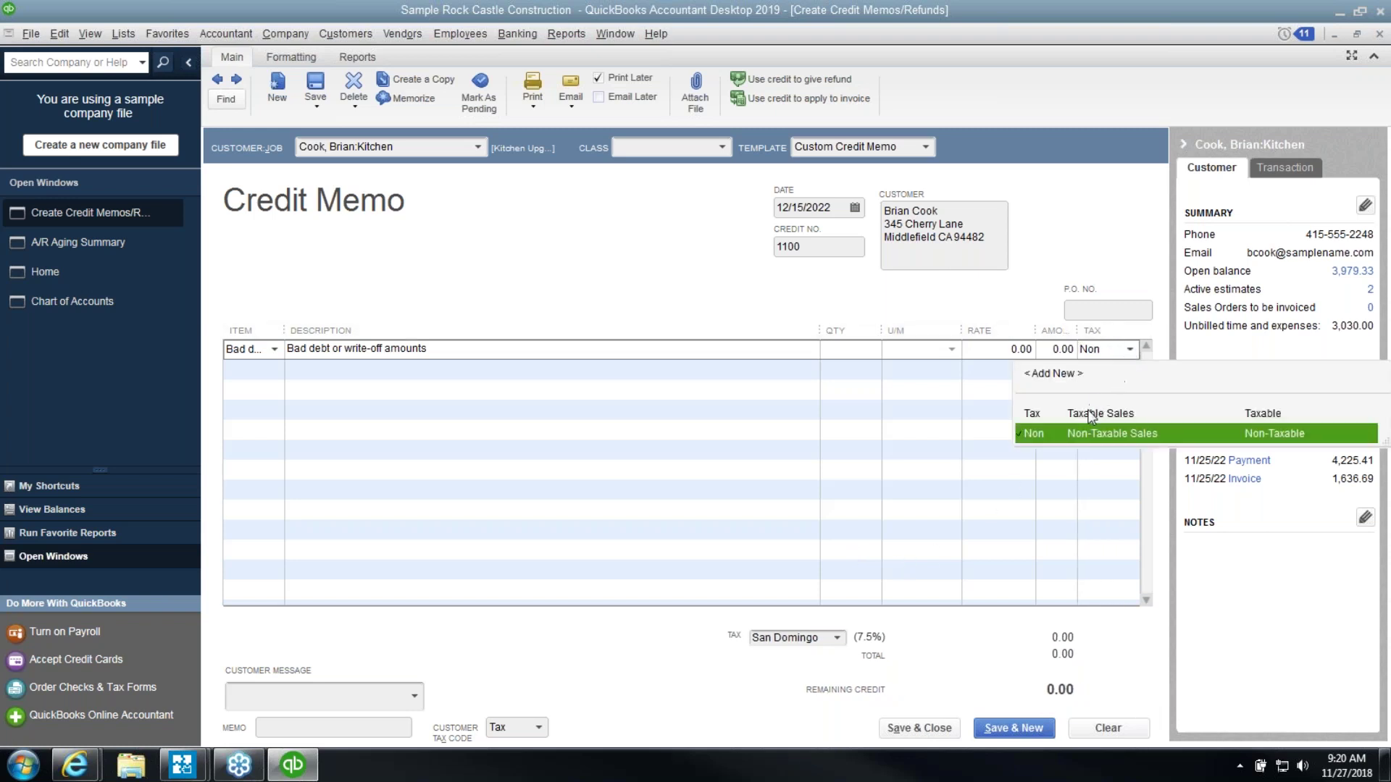
click(1065, 406)
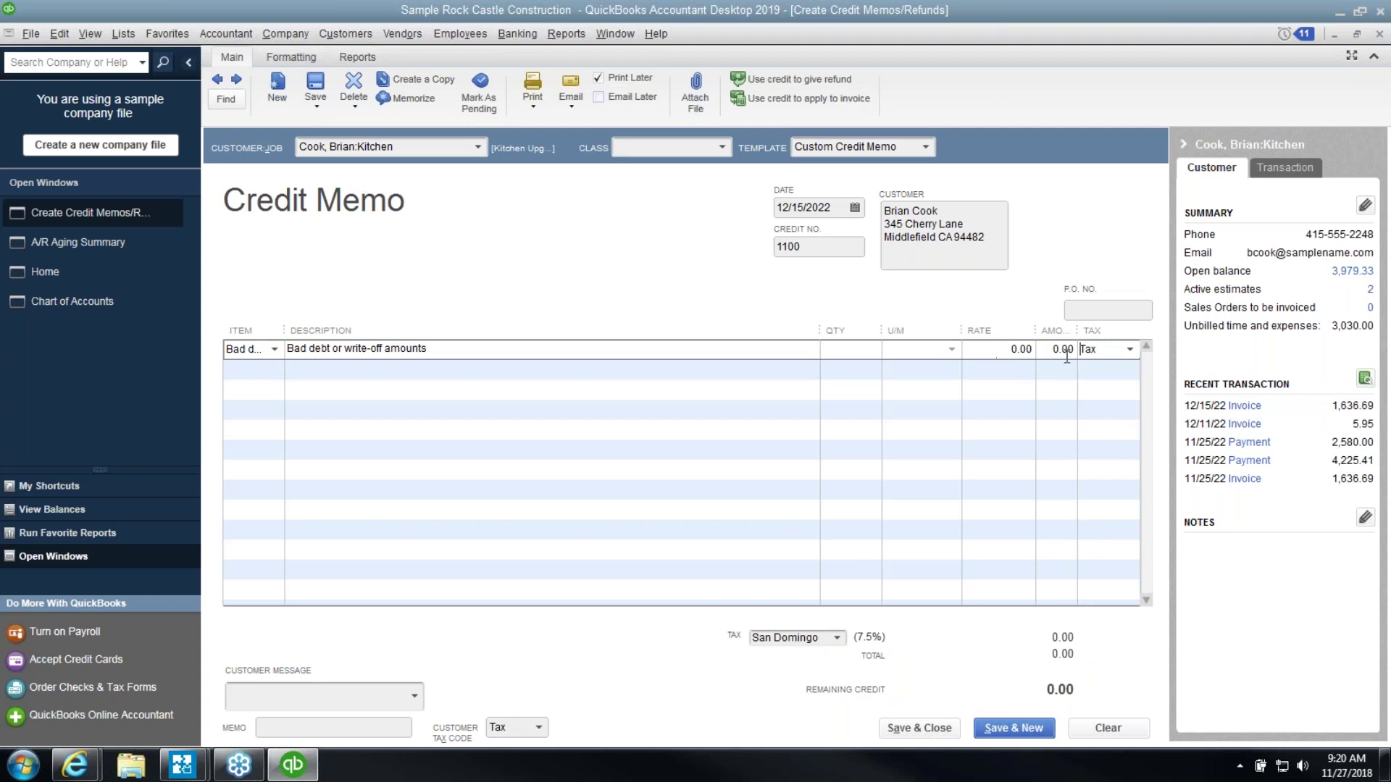
Date the credit memo 12/31/2022 and enter a 3,500.00 rate, totalling 3,762.50
click(1005, 349)
click(856, 209)
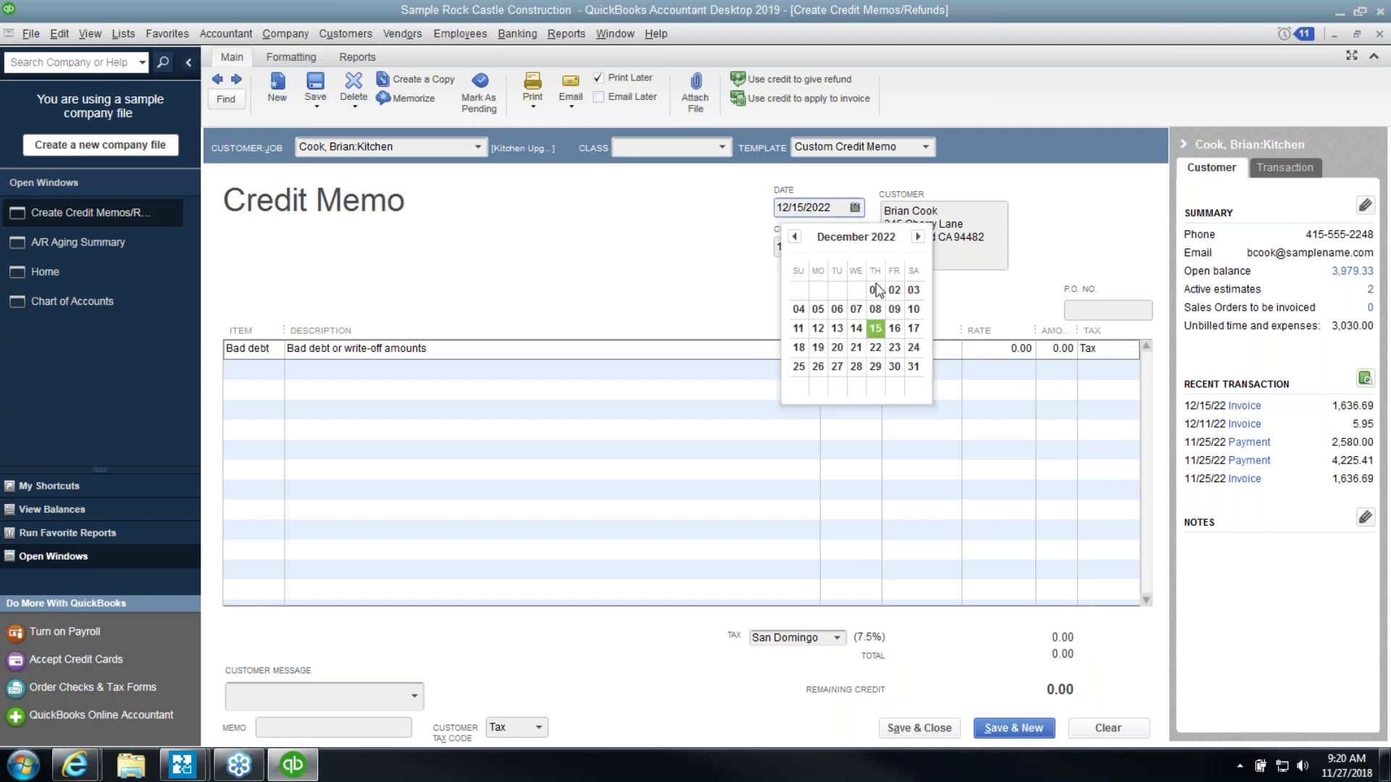
click(910, 362)
click(975, 348)
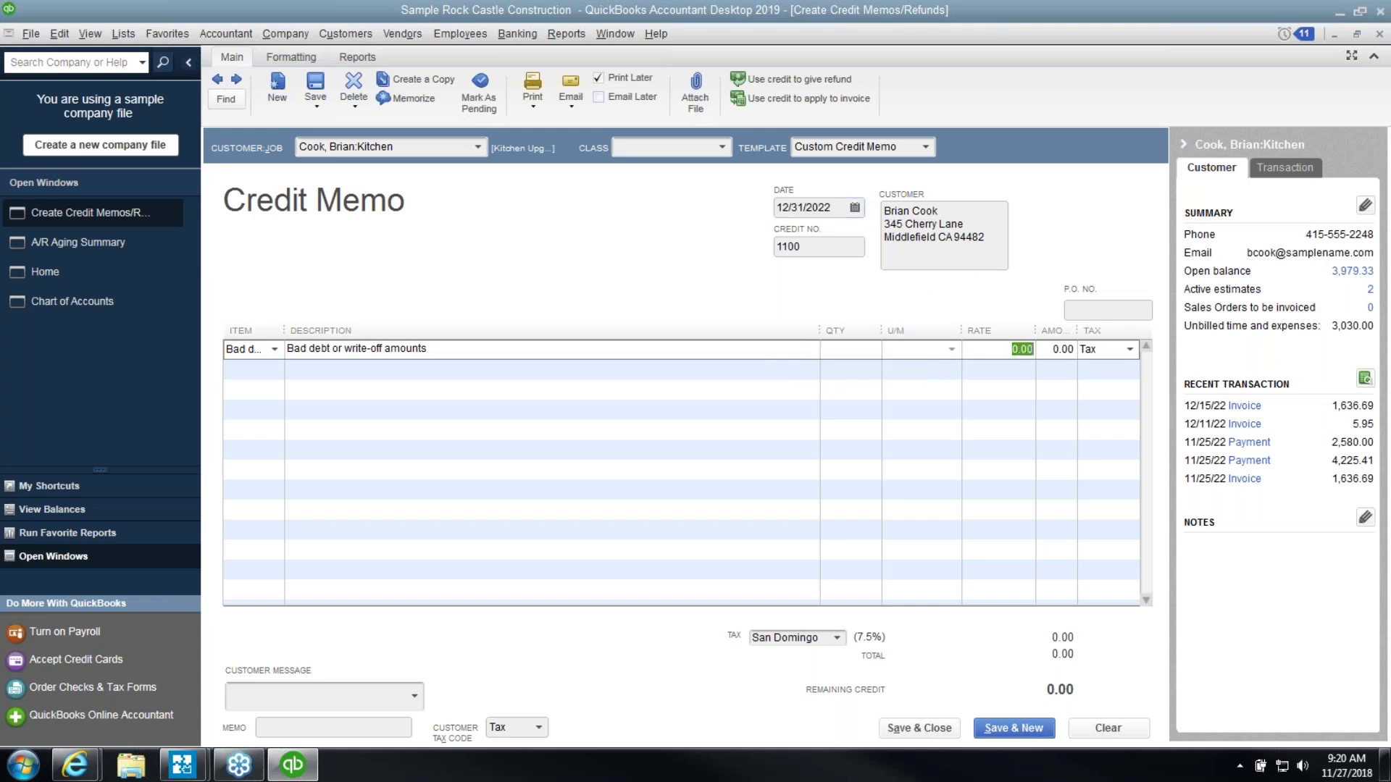
text(3500.)
key(Tab)
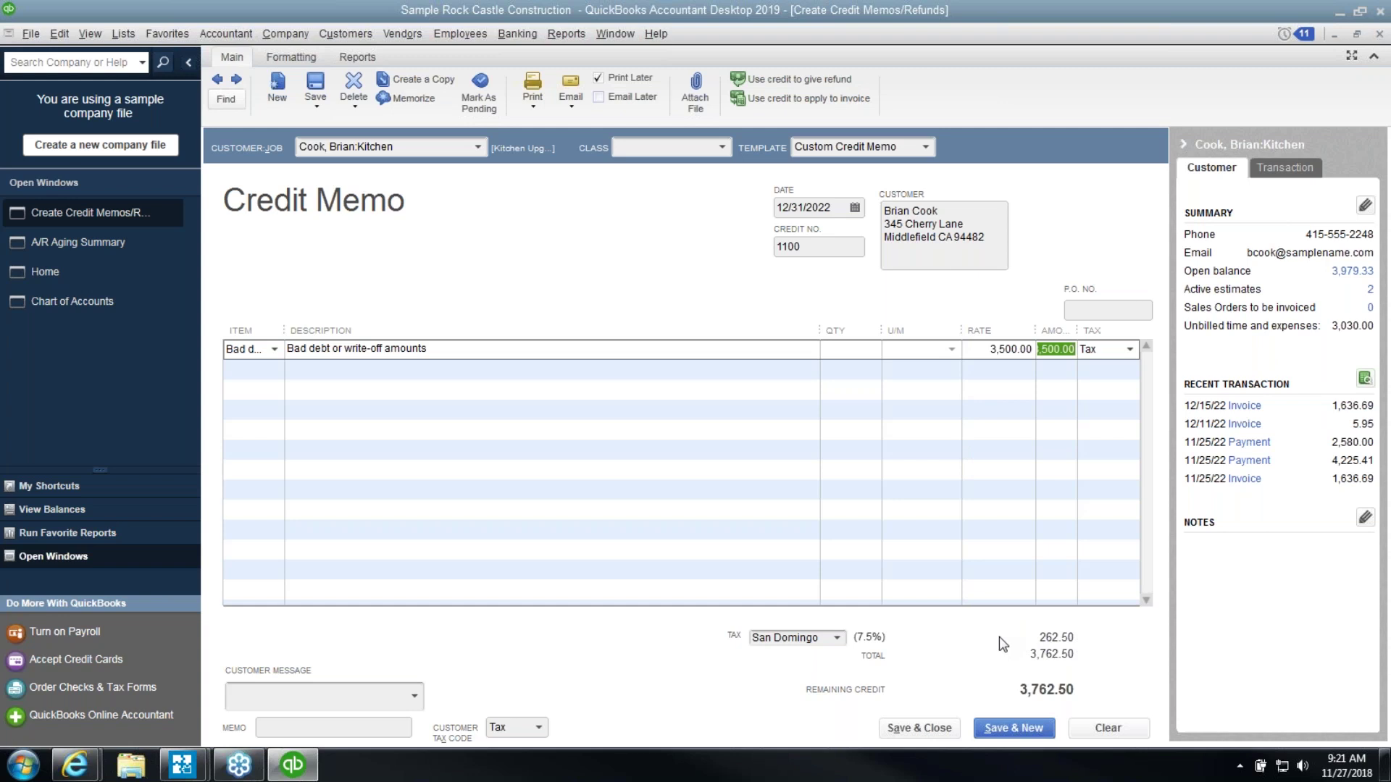
Replace the first line's Bad debt item with Cabinet Pulls
click(932, 730)
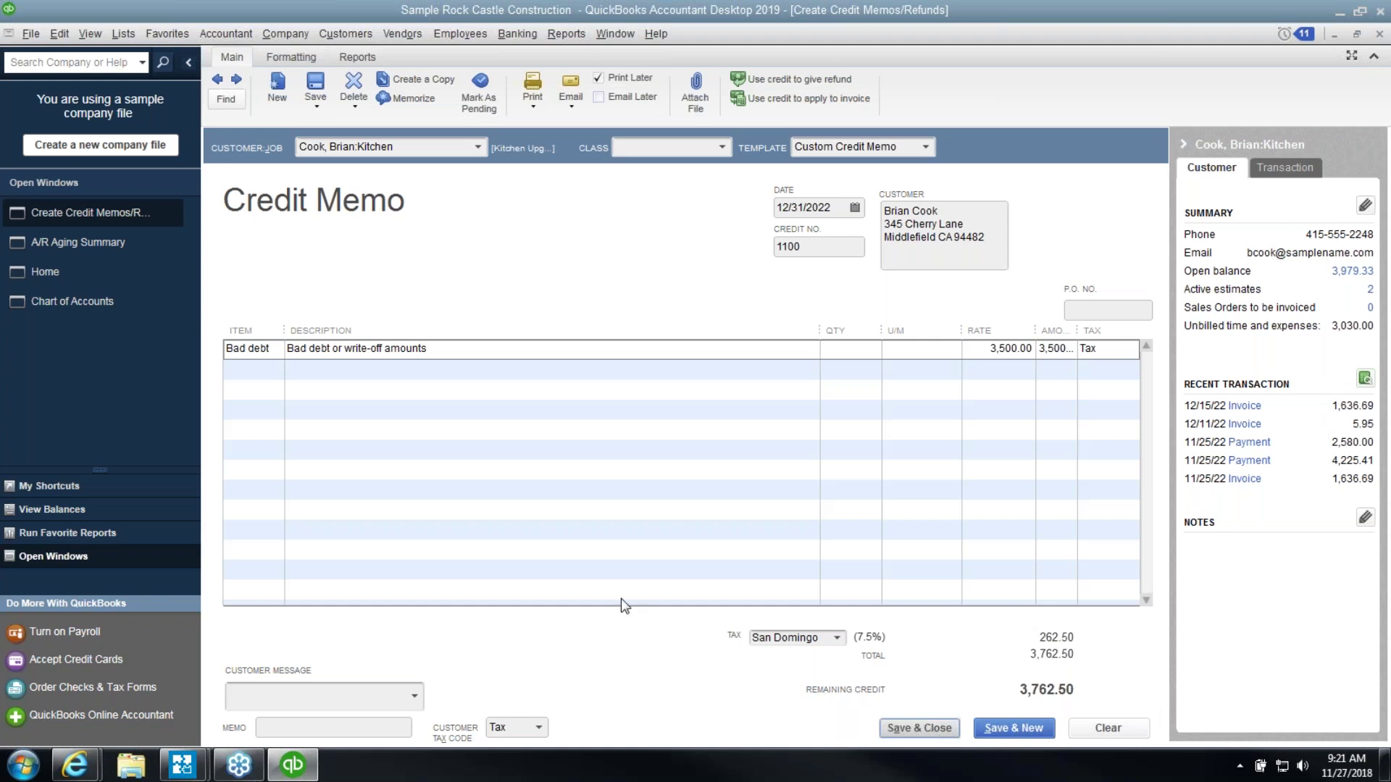
click(275, 345)
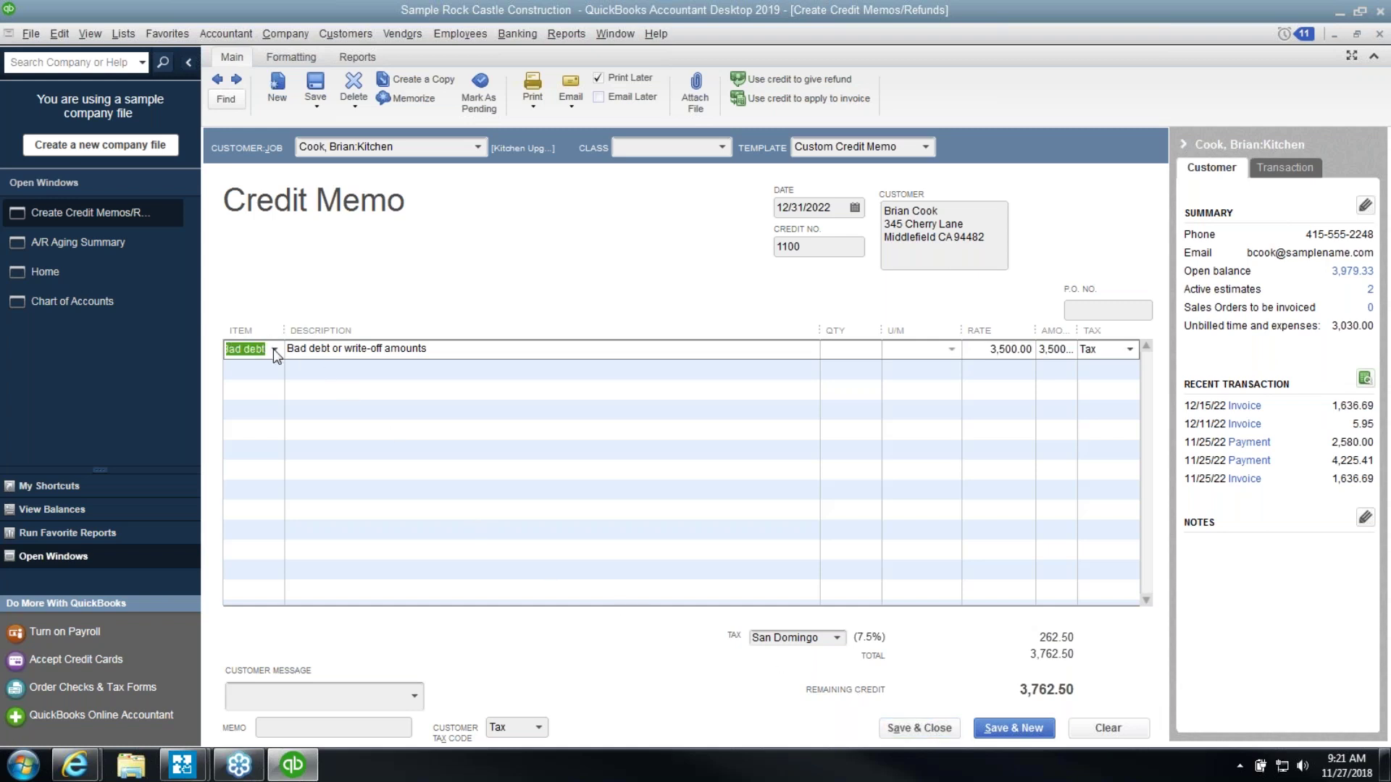
click(274, 349)
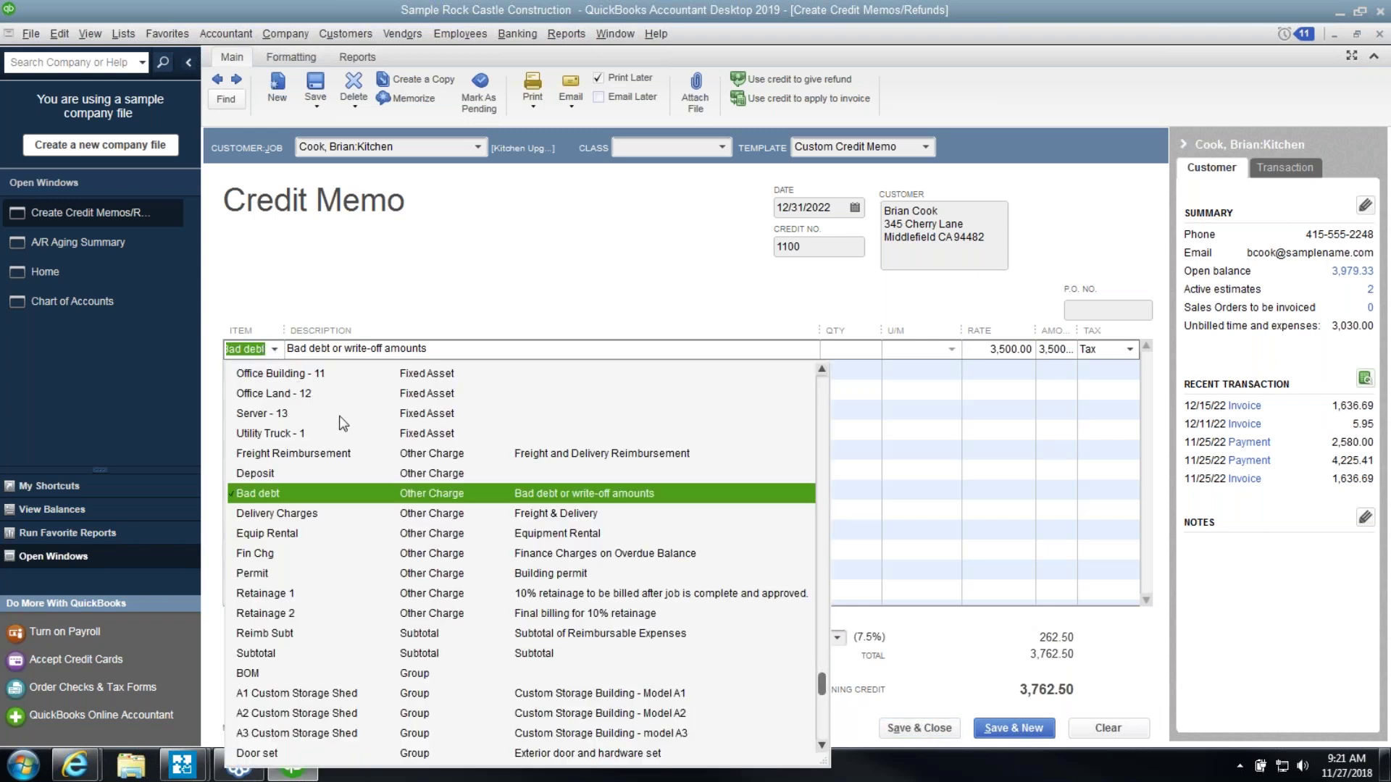
scroll(343, 424, up, 15)
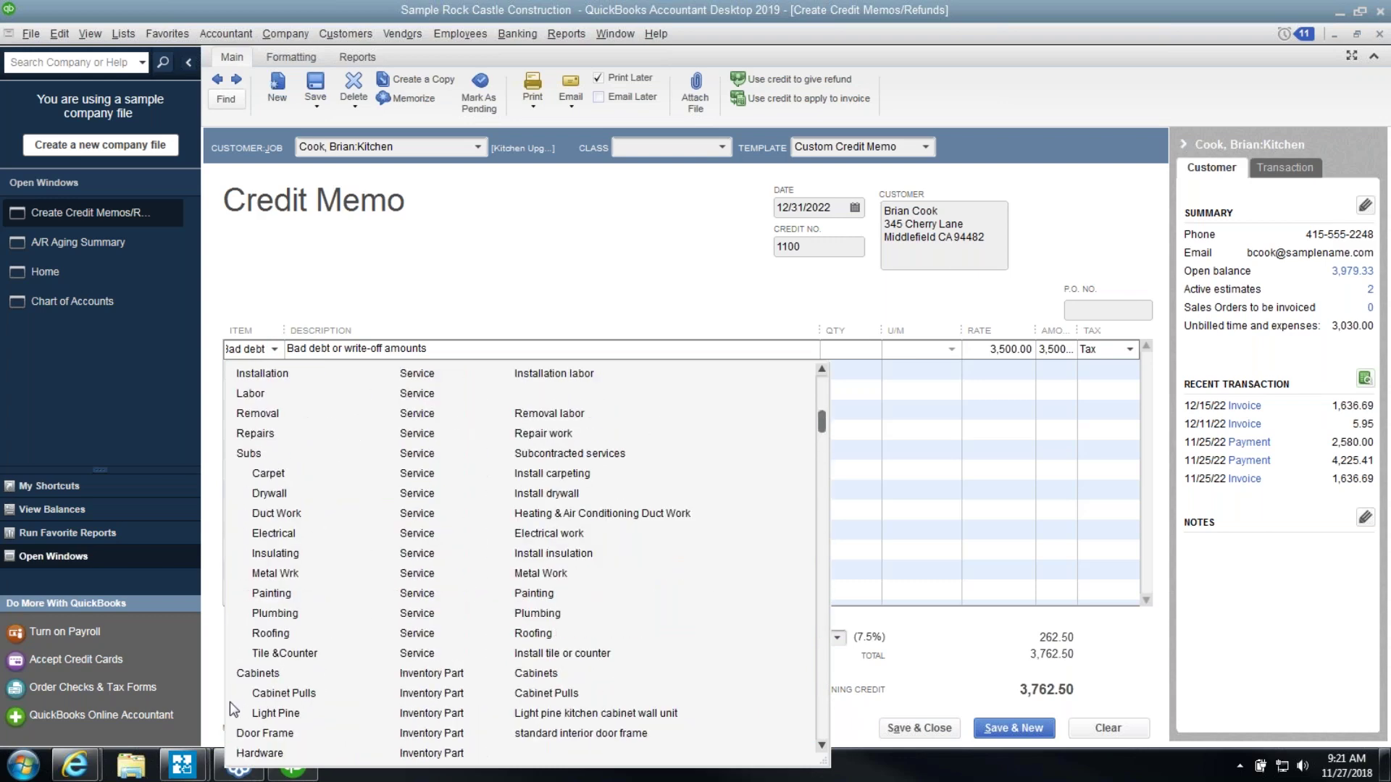
click(253, 693)
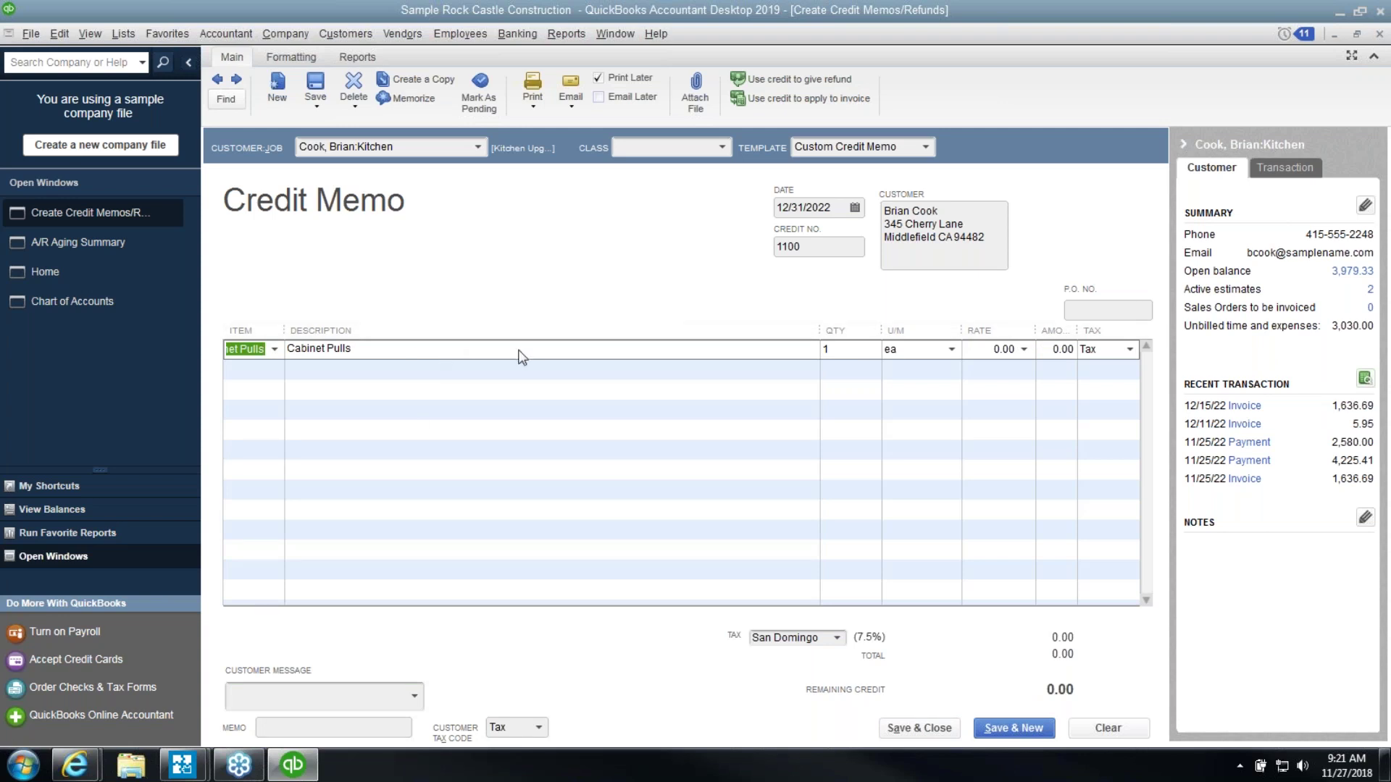
Set the Cabinet Pulls line to quantity 3 at 15.00, for 45.00
click(989, 350)
text(15.00)
key(shift+Tab)
key(shift+Tab)
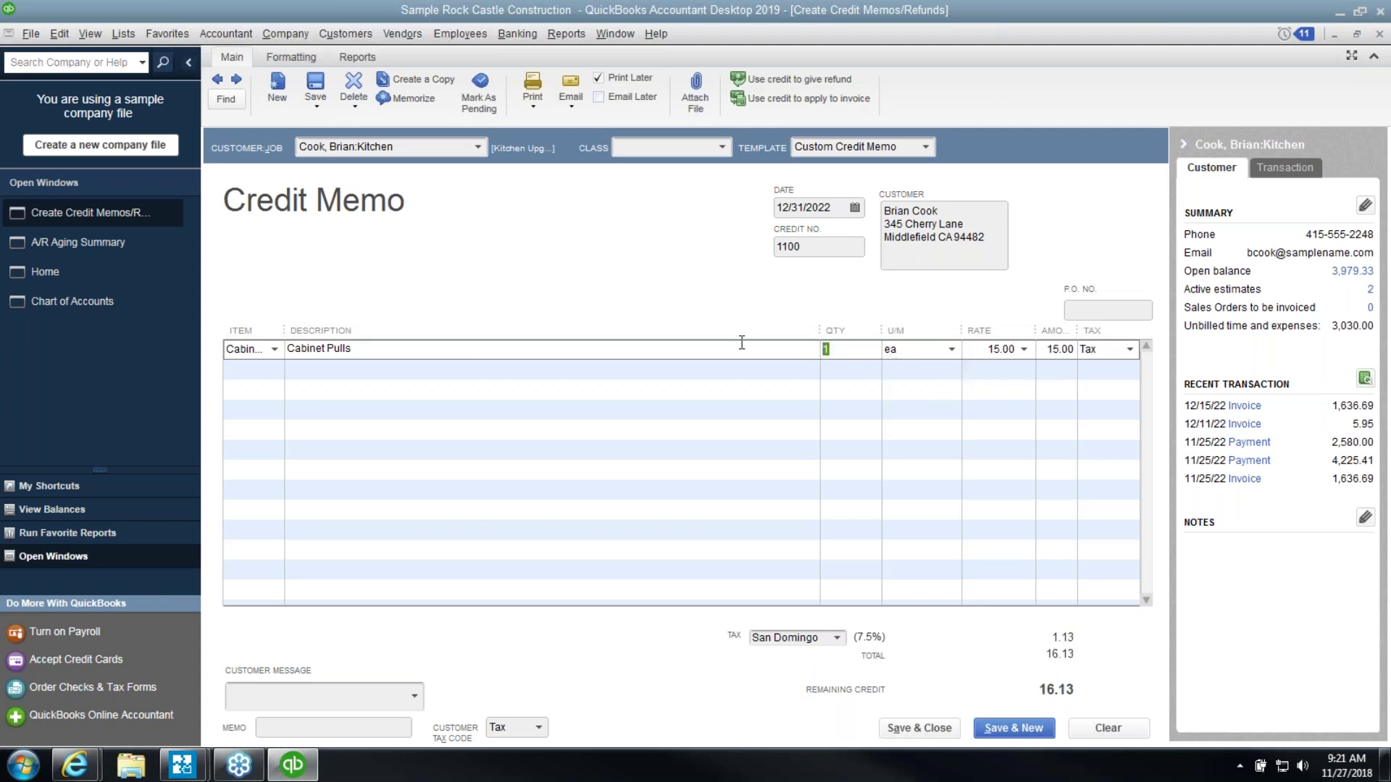
text(3)
key(Tab)
Close the credit memo form without recording it, answering No to the save prompt
click(1380, 36)
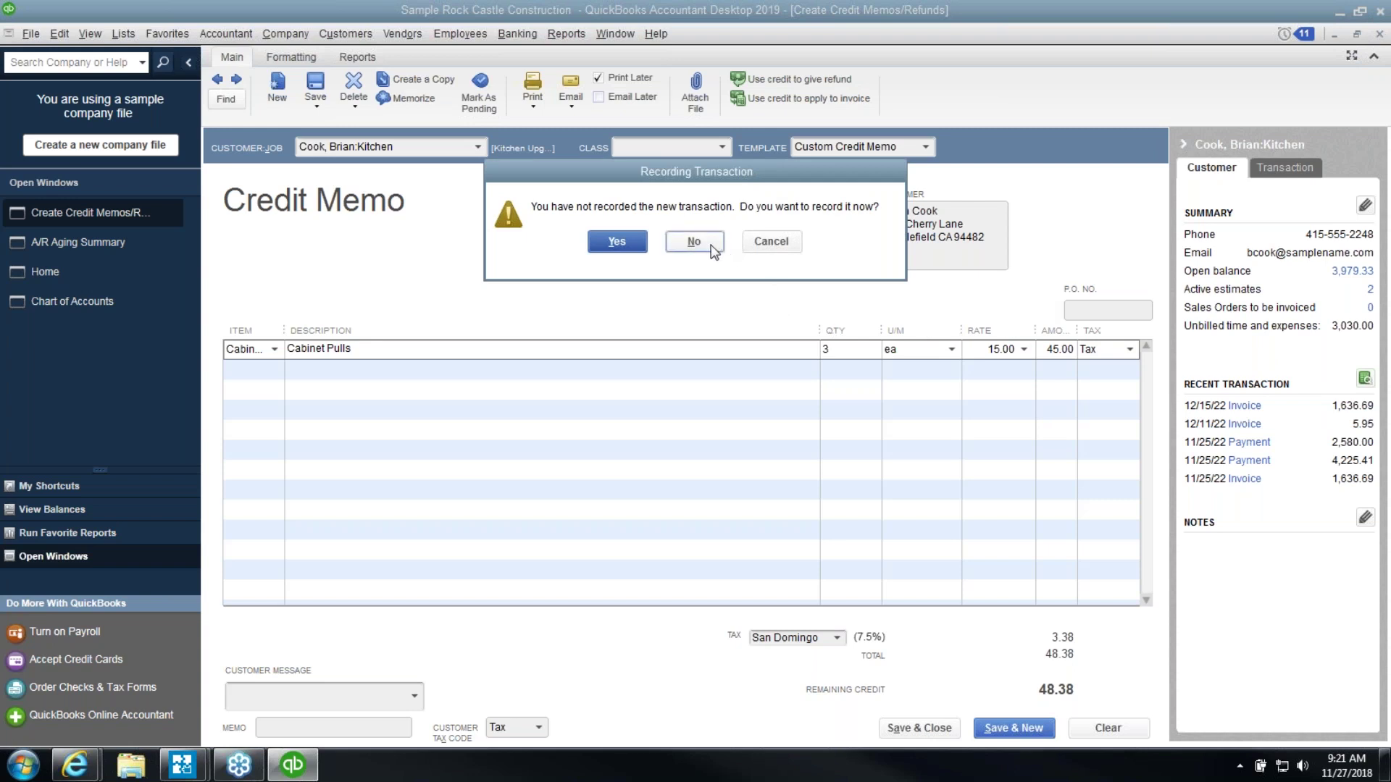
click(764, 239)
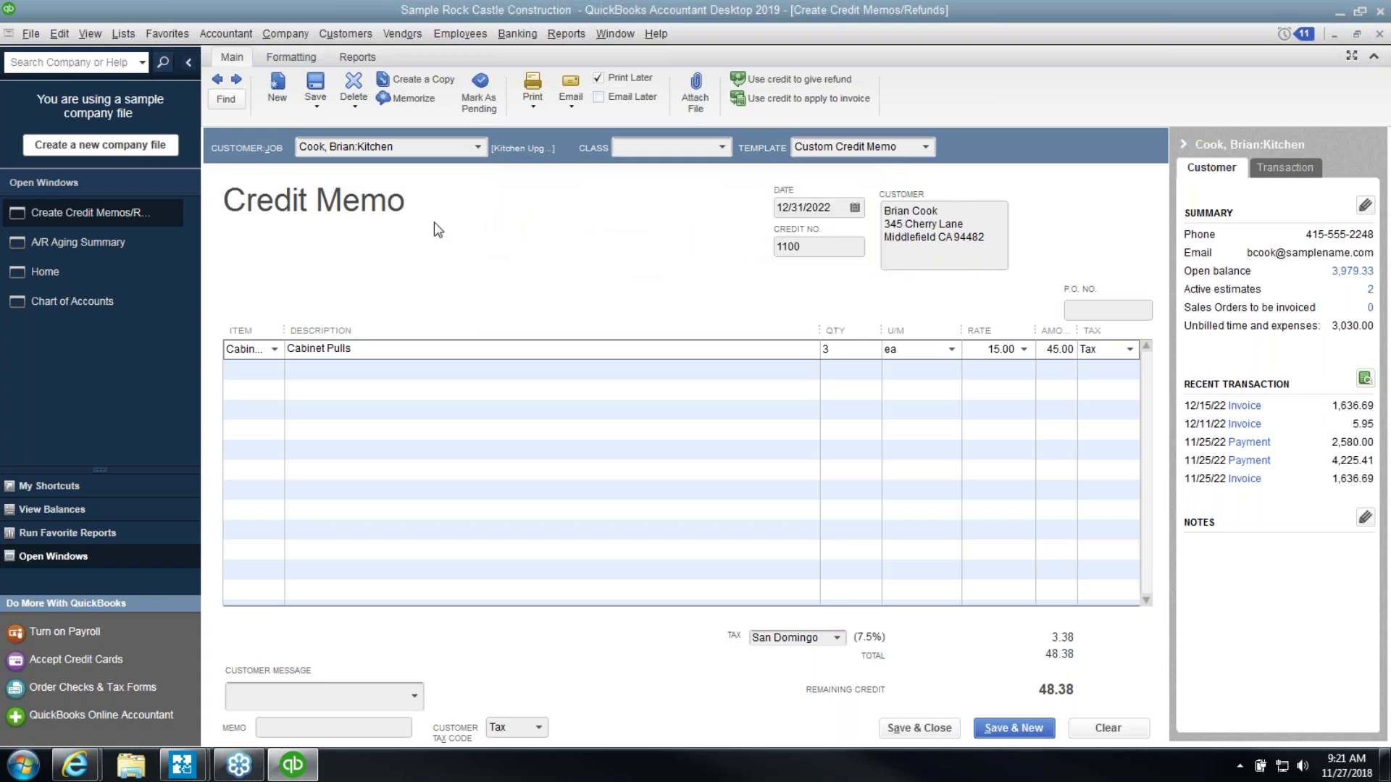
click(1378, 34)
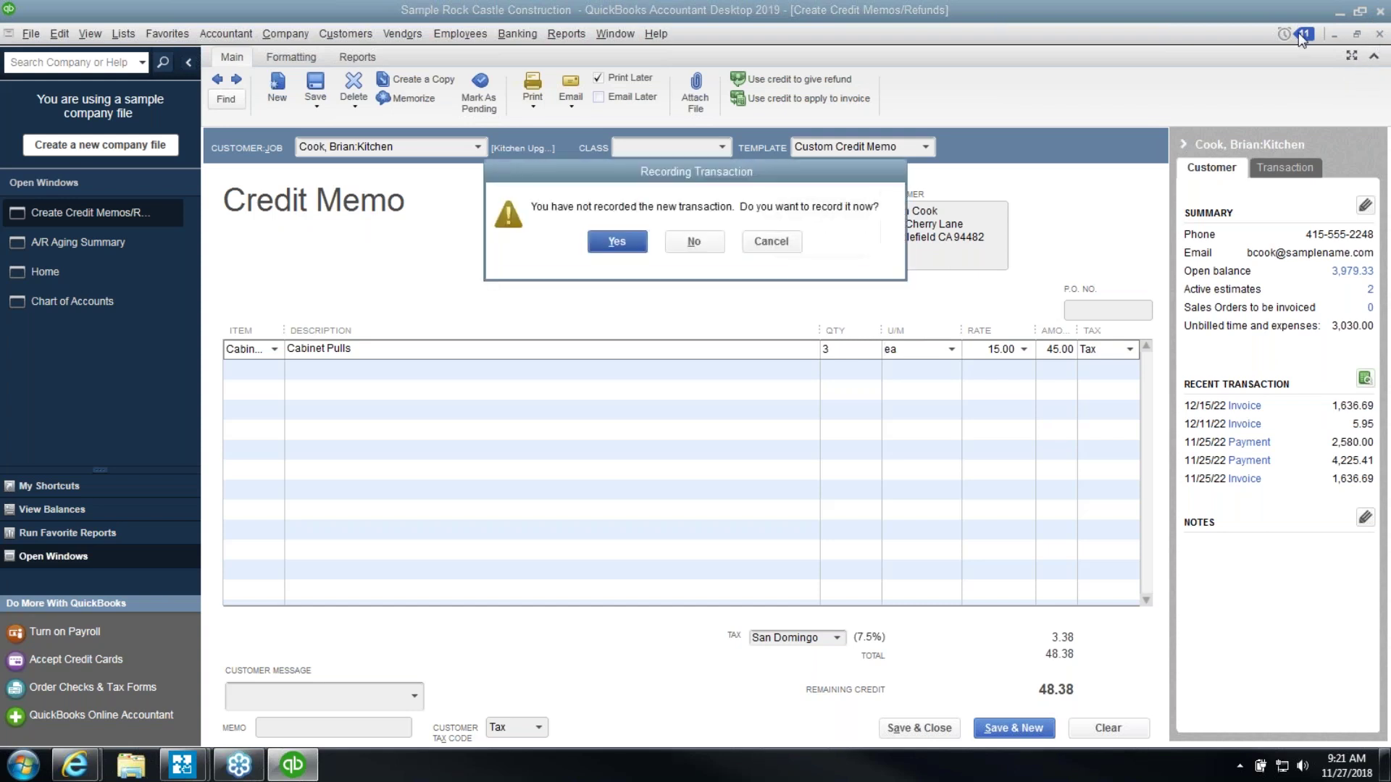
click(713, 239)
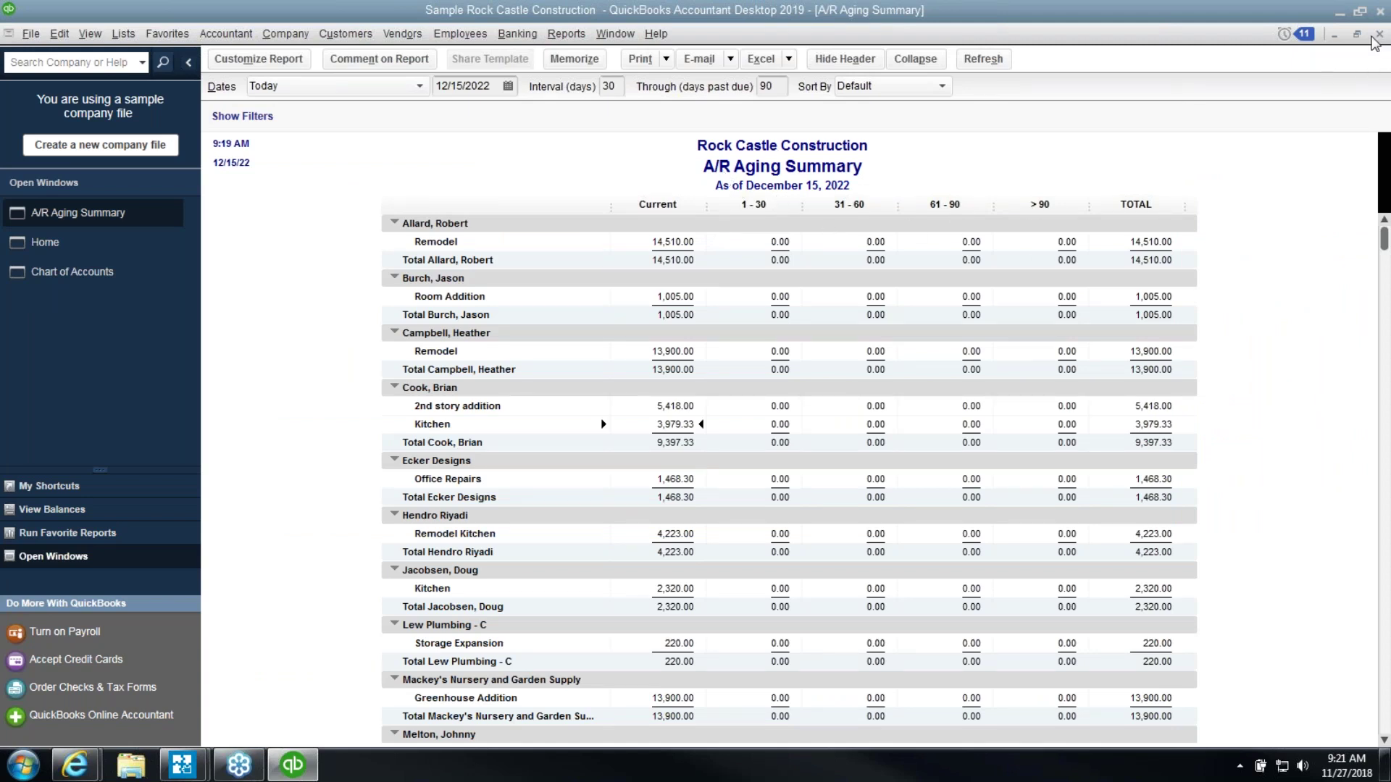
Close the A/R report and open the A/P Aging Summary as of December 15, 2022
click(1374, 38)
click(572, 33)
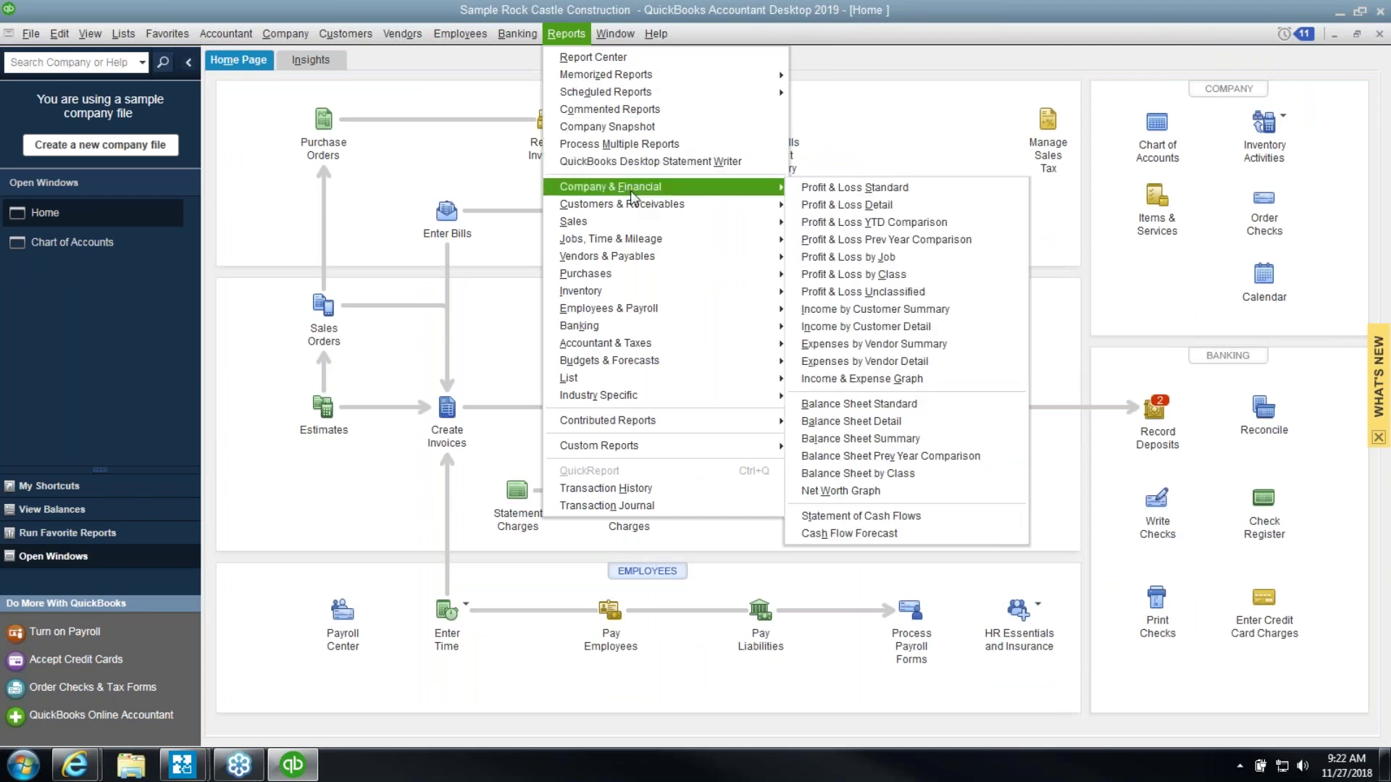
mouse_move(630, 253)
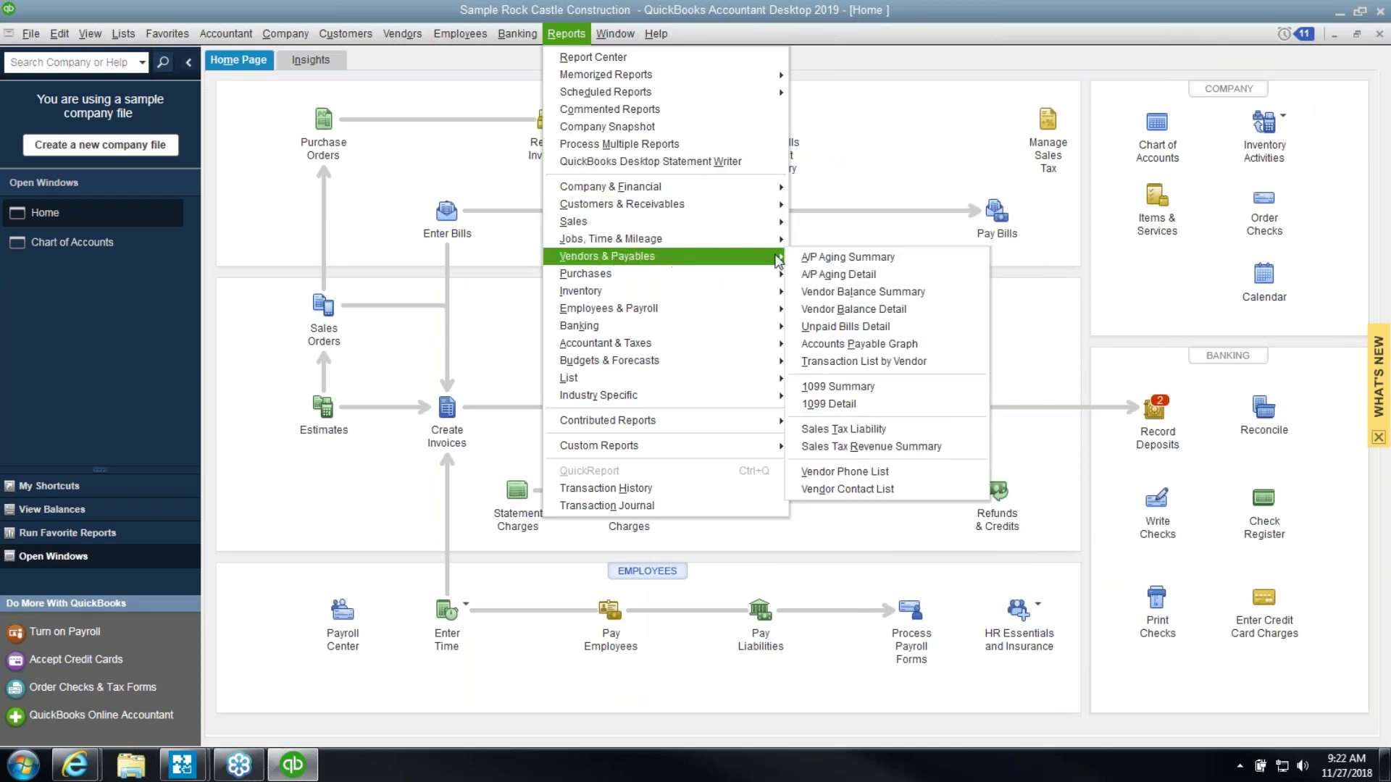
click(824, 258)
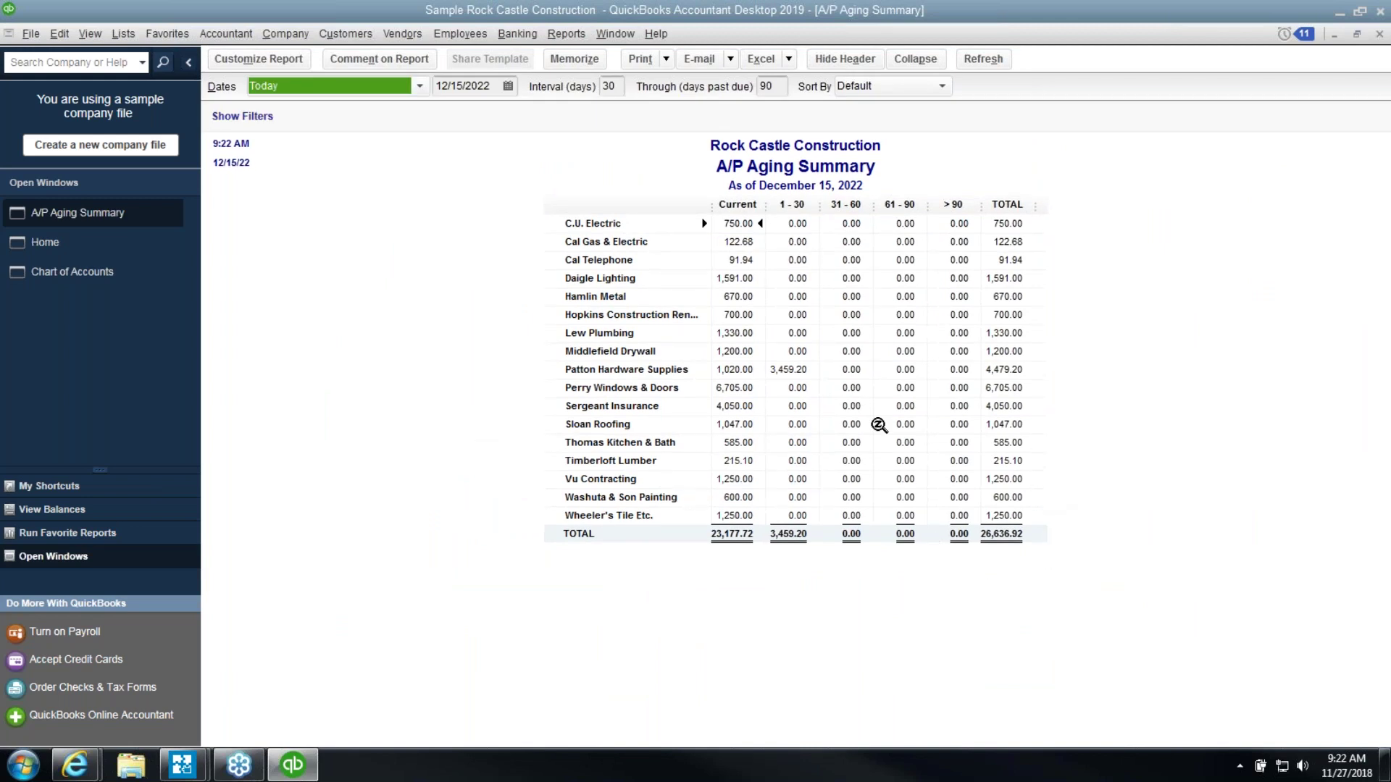
click(786, 368)
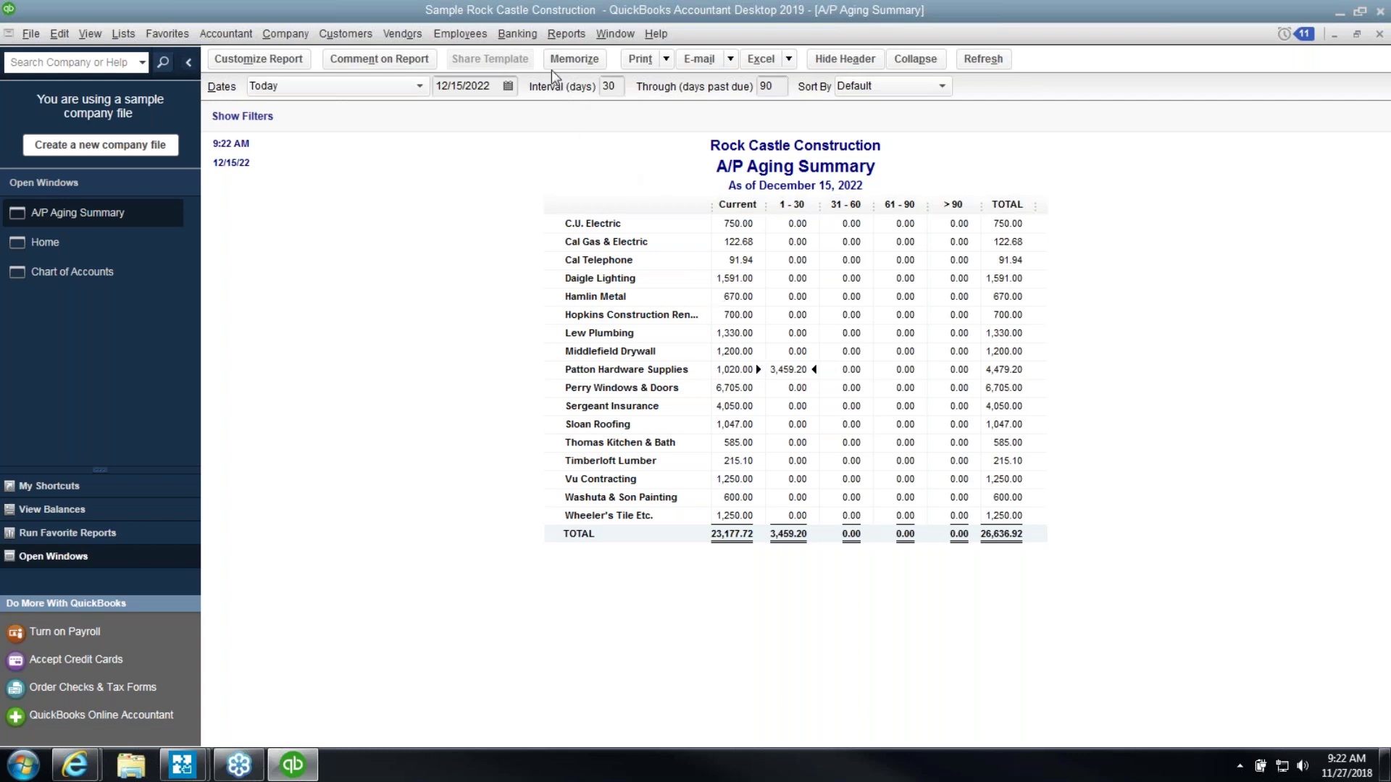
Open a blank Enter Bills form from the Vendors menu
click(508, 35)
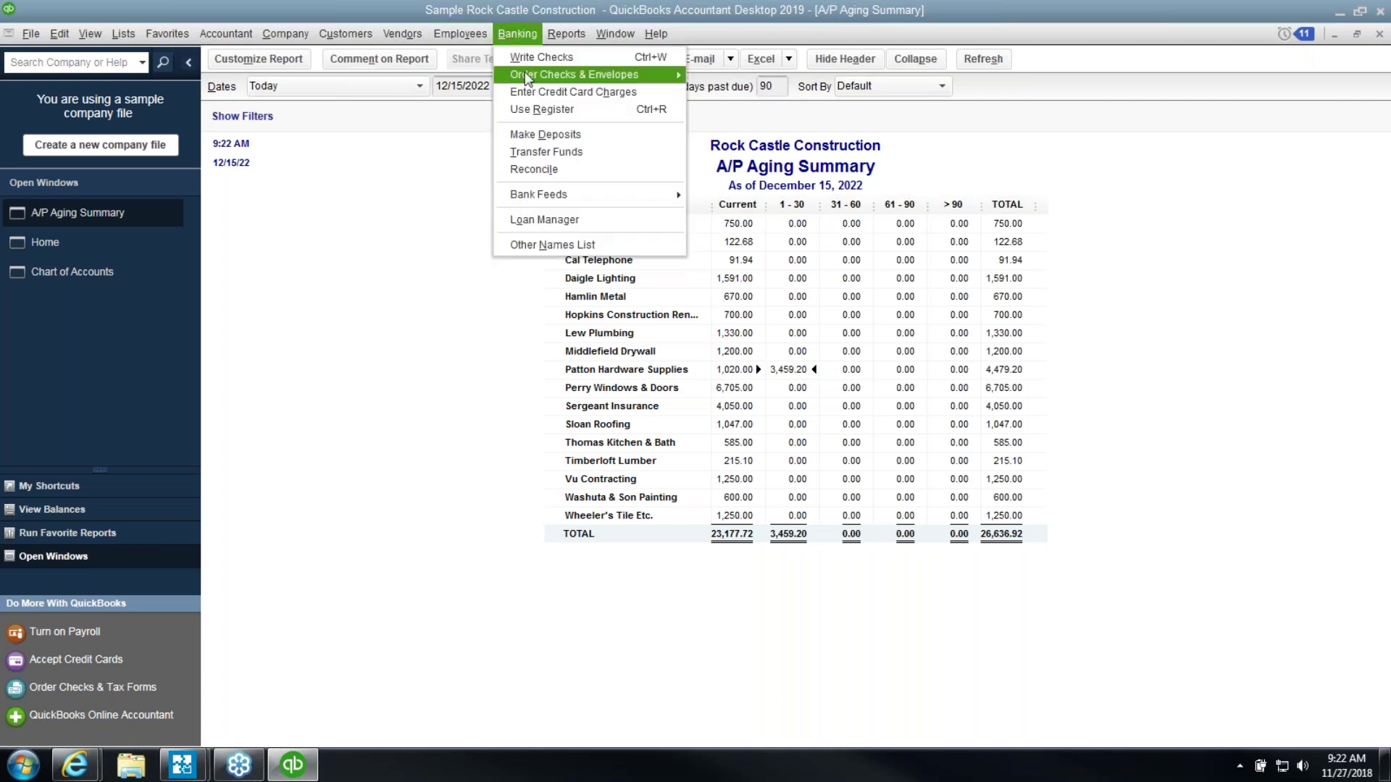
mouse_move(526, 75)
mouse_move(403, 34)
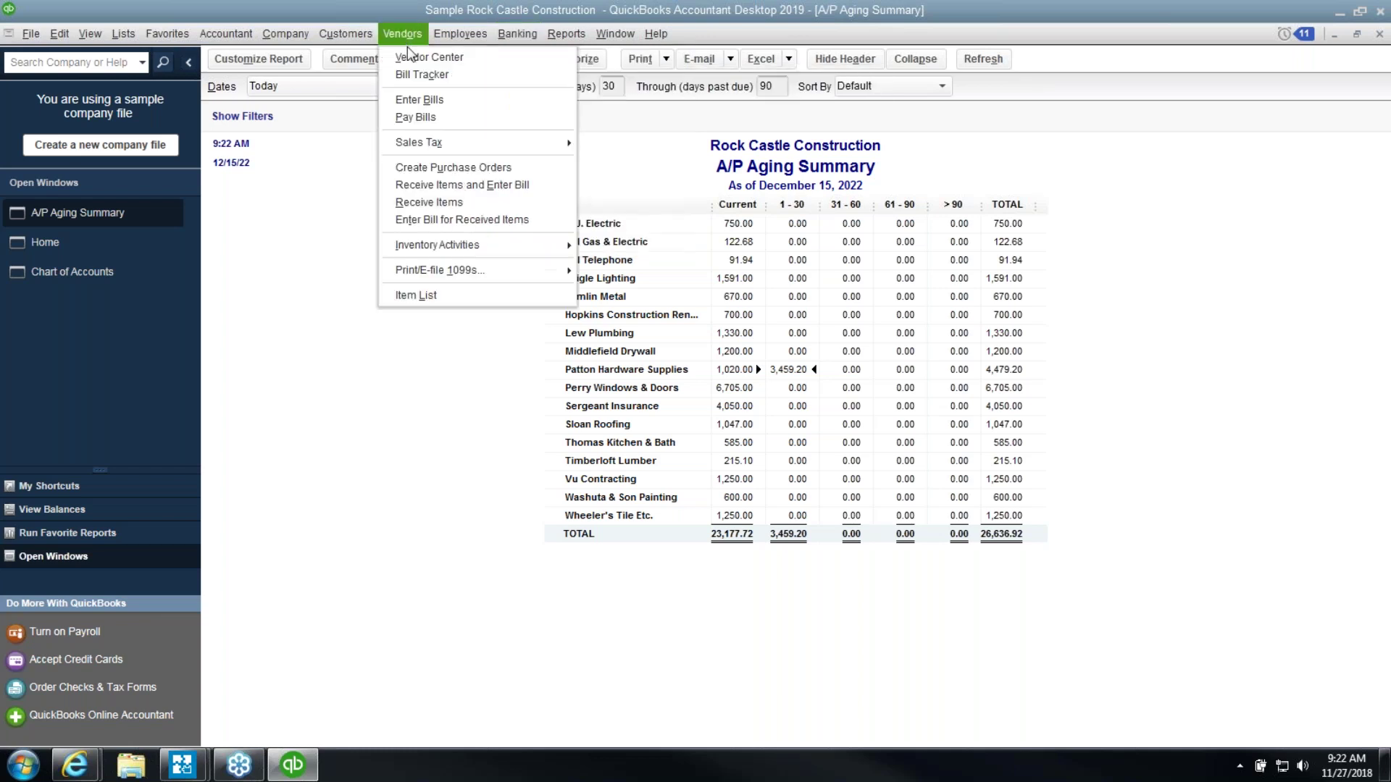
click(432, 105)
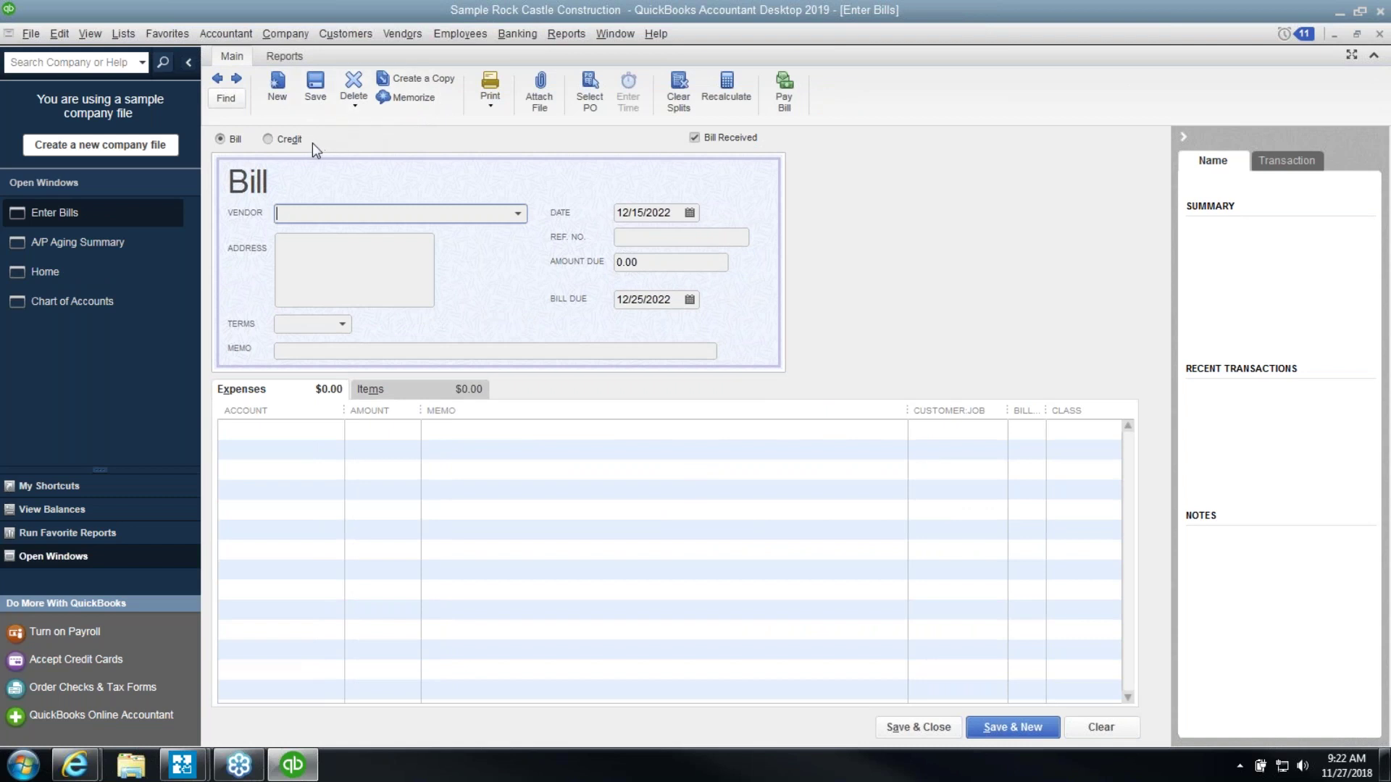
Switch the bill to Credit, view the vendor list and Items tab, then close without saving
click(290, 140)
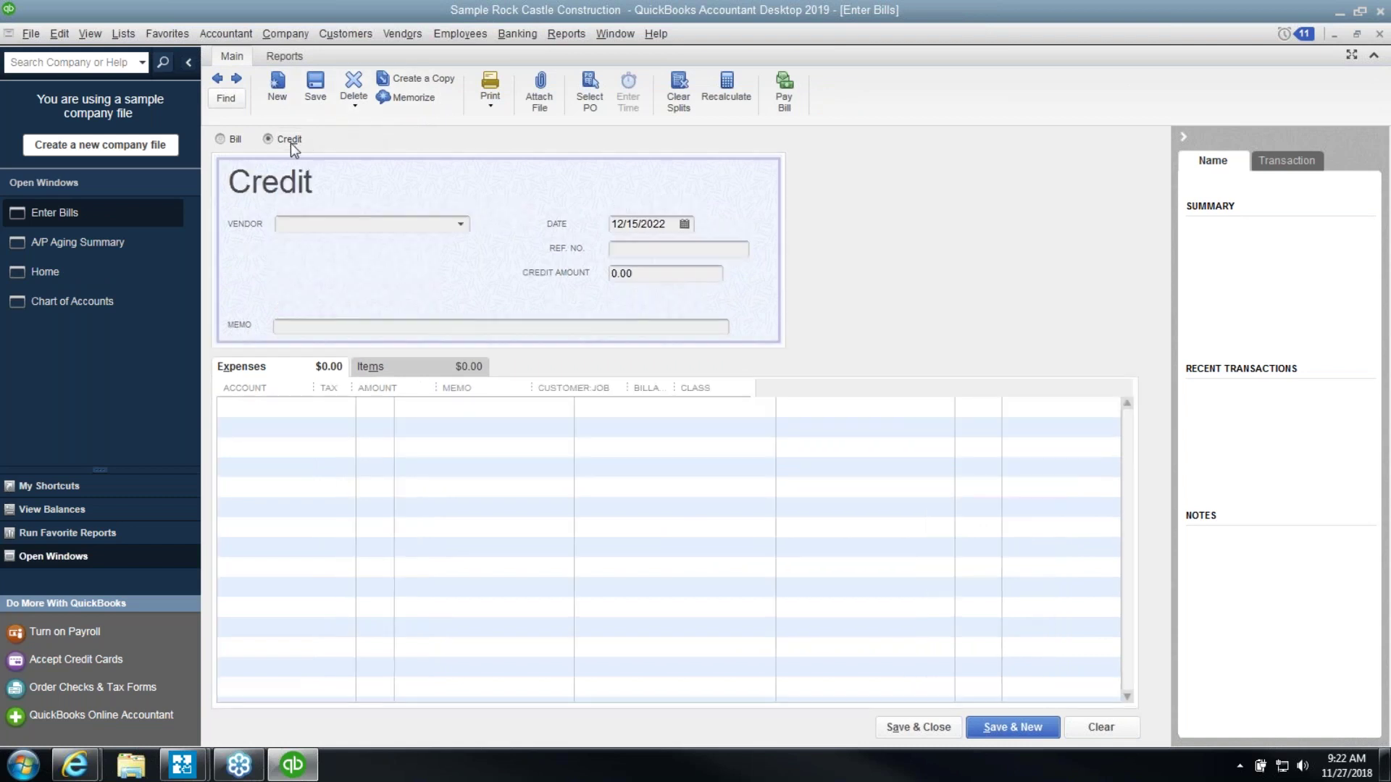
click(462, 225)
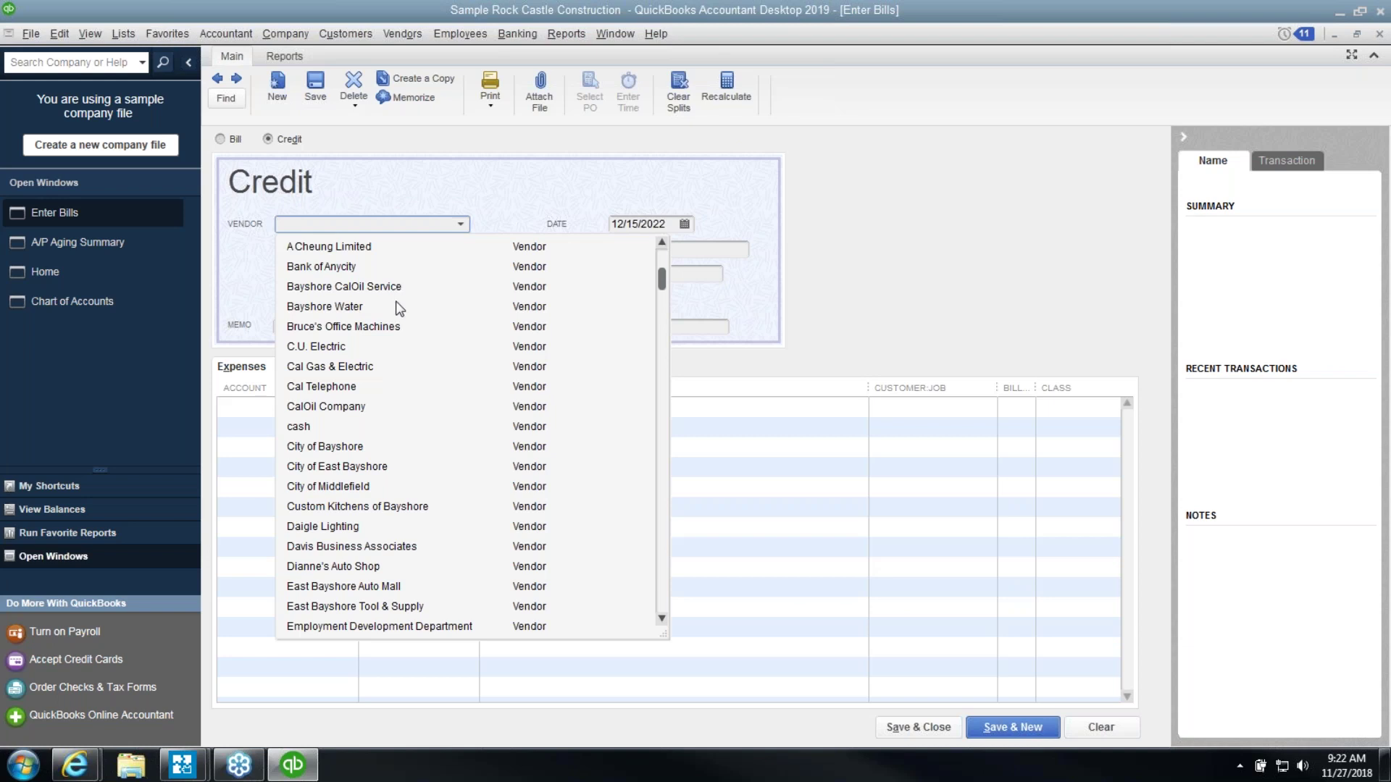
click(489, 221)
click(370, 368)
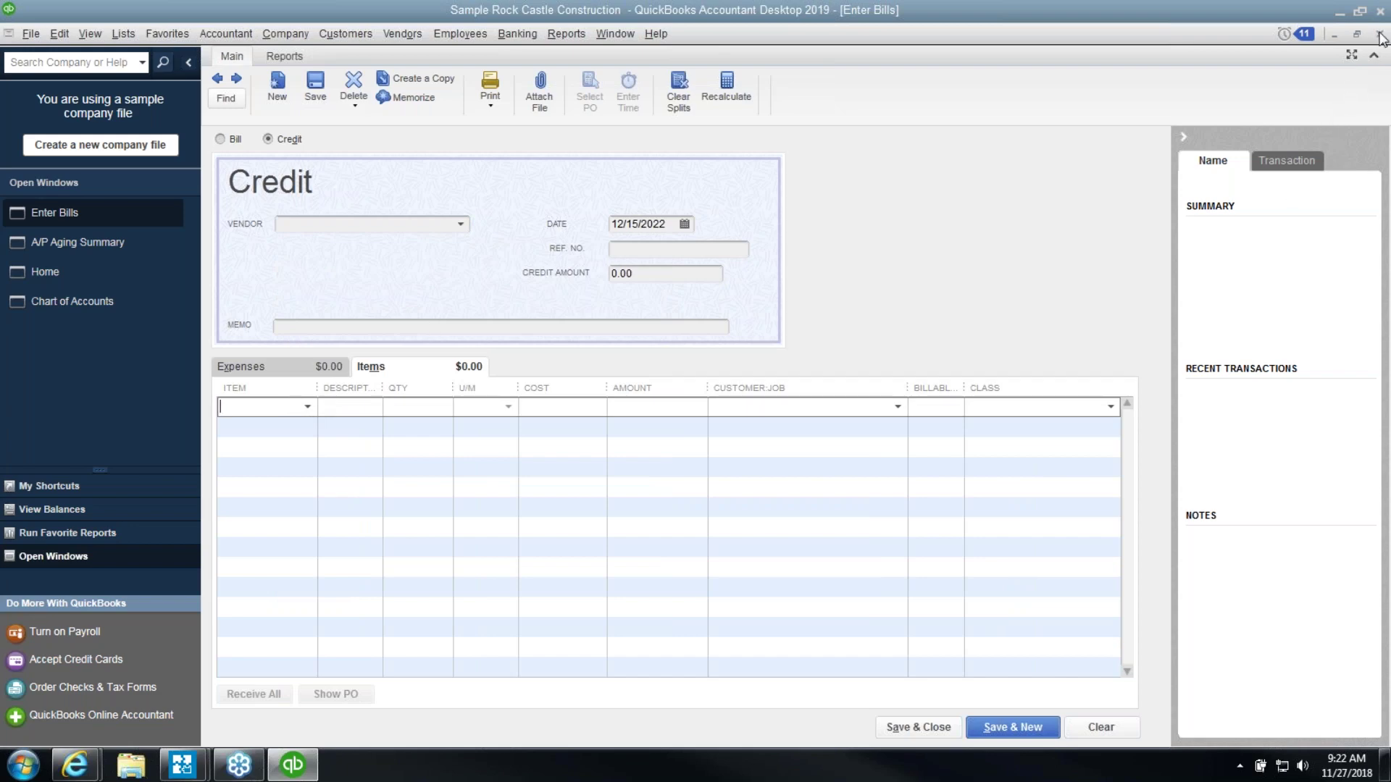
click(1379, 35)
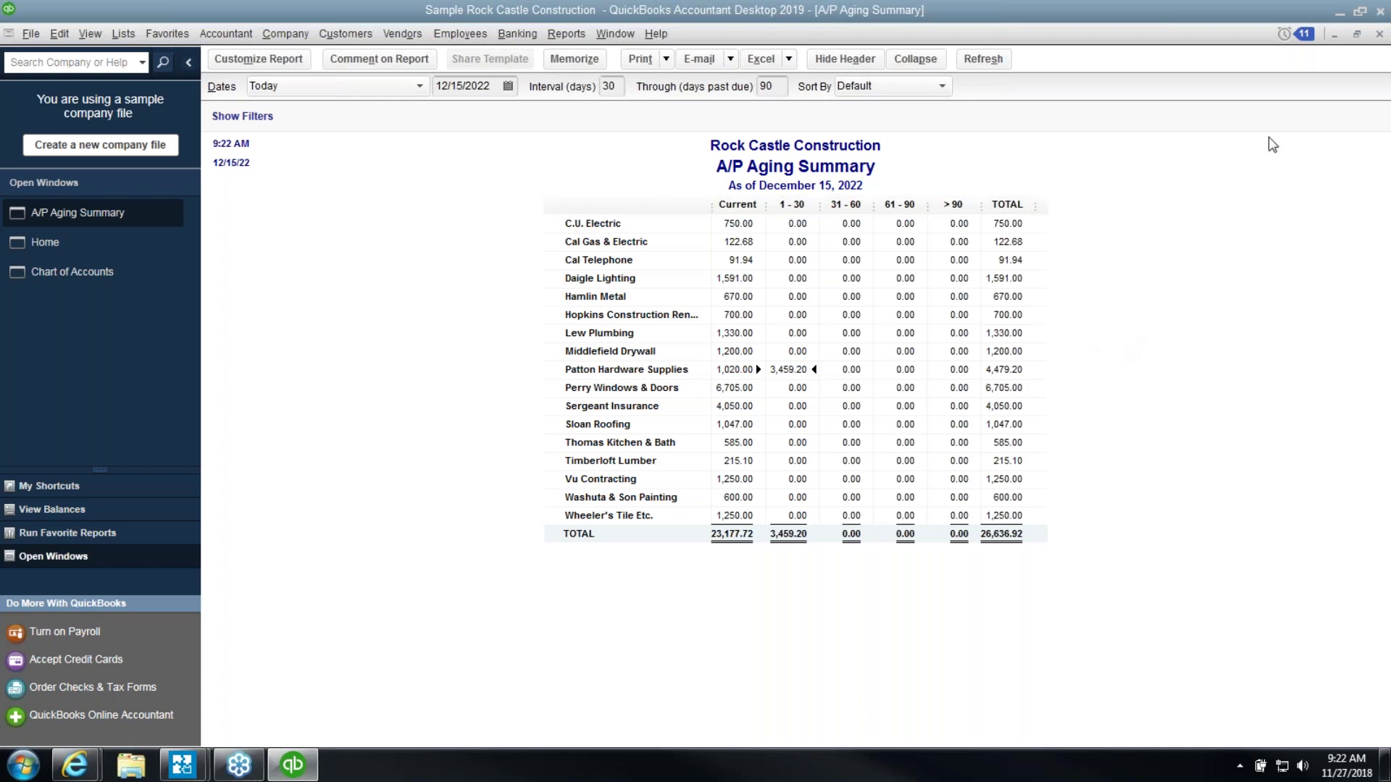
Close the A/P report and show Daigle Lighting's empty Notes tab in the Vendor Center
click(1379, 34)
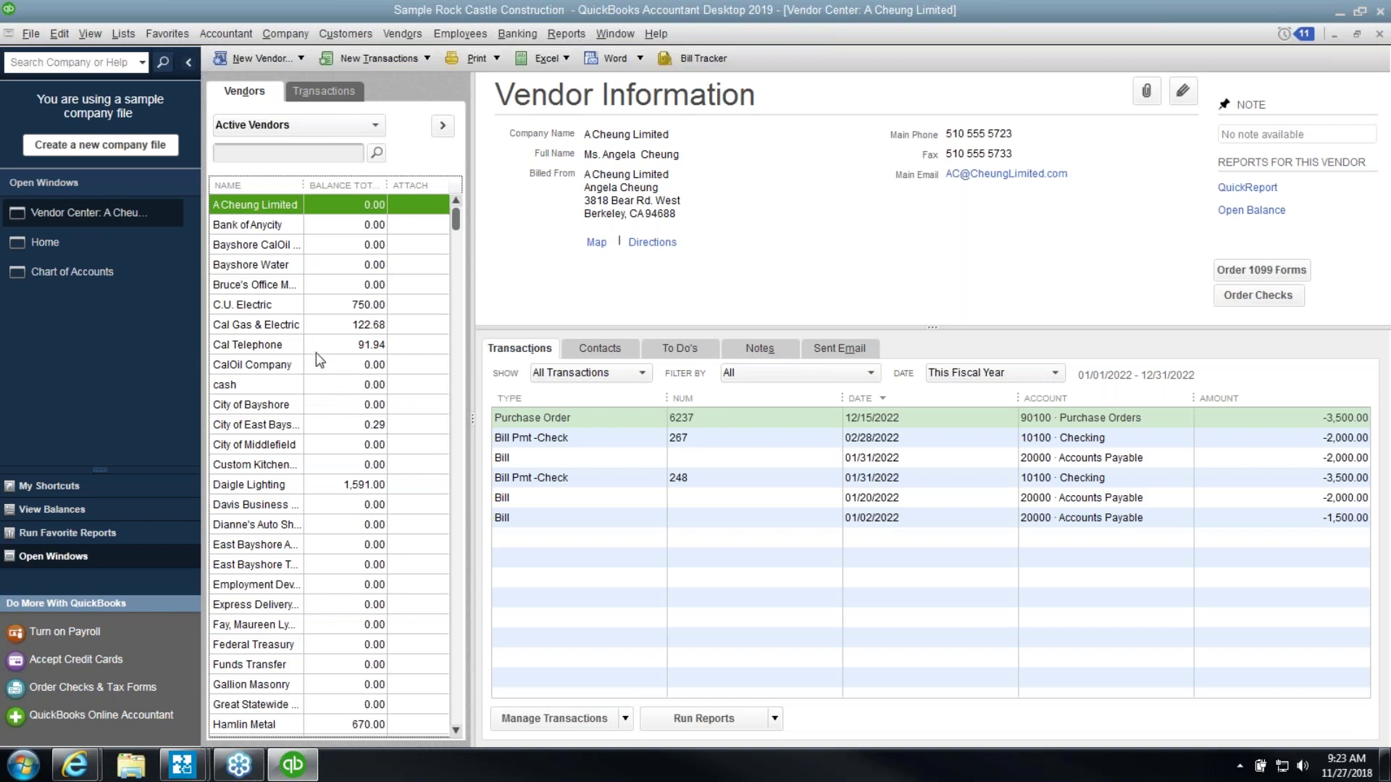
click(329, 484)
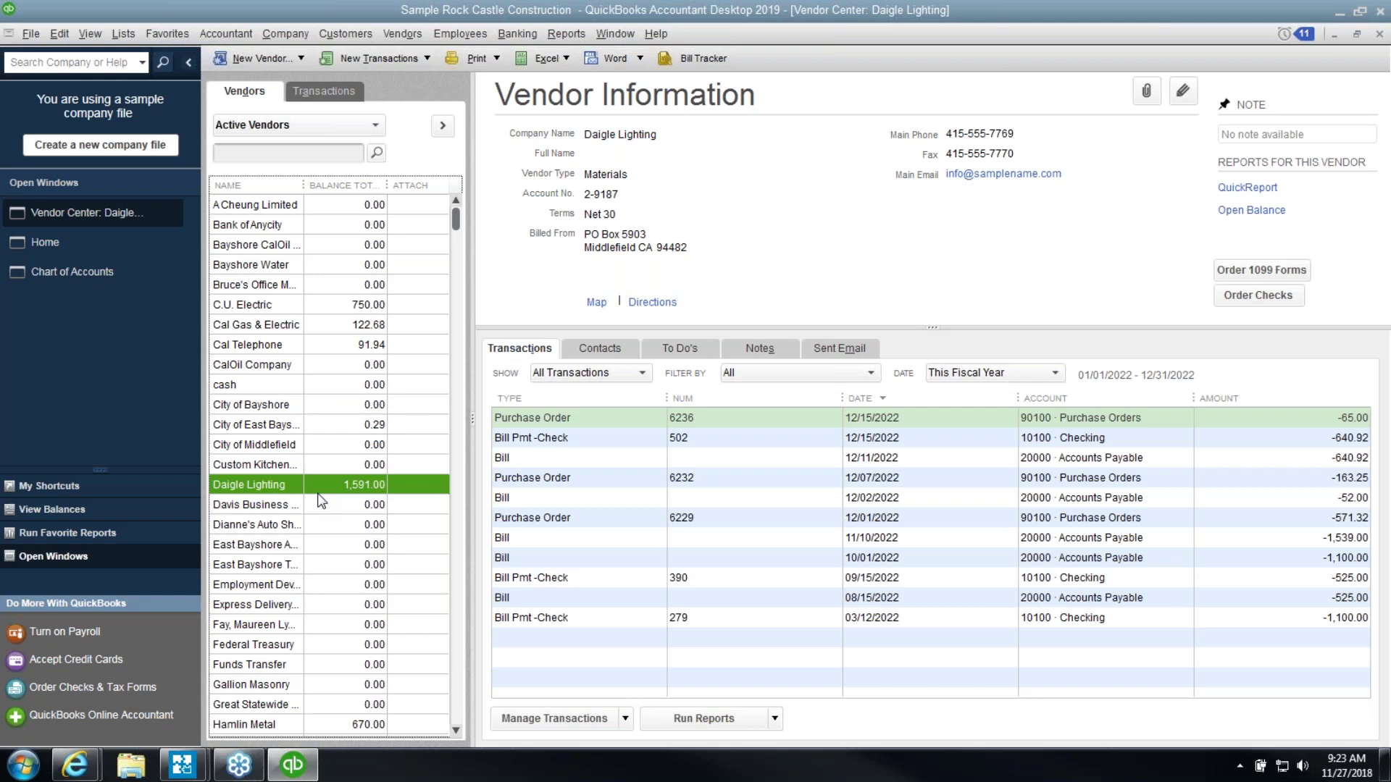
click(759, 349)
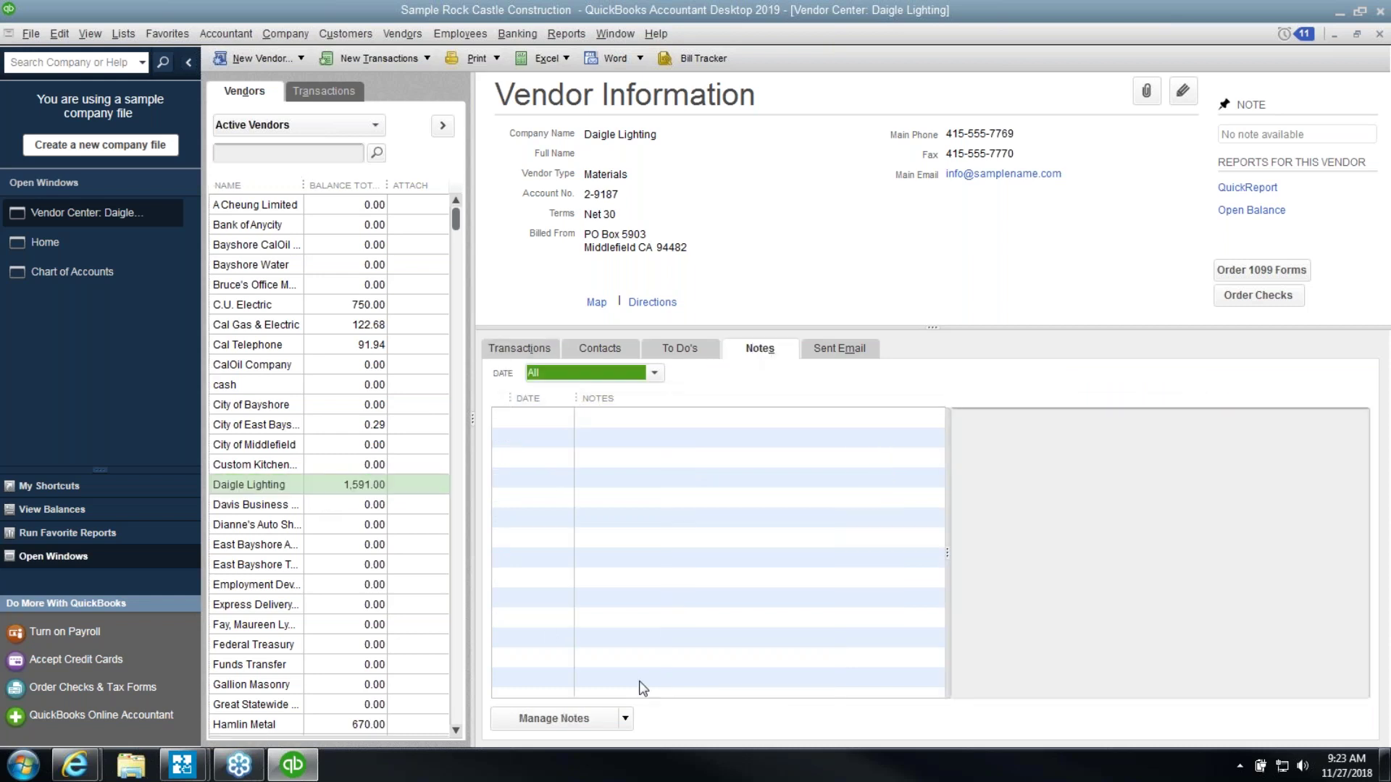
Save a date-stamped Daigle Lighting note: 'called vendor; will make payments of $100/month'
click(583, 719)
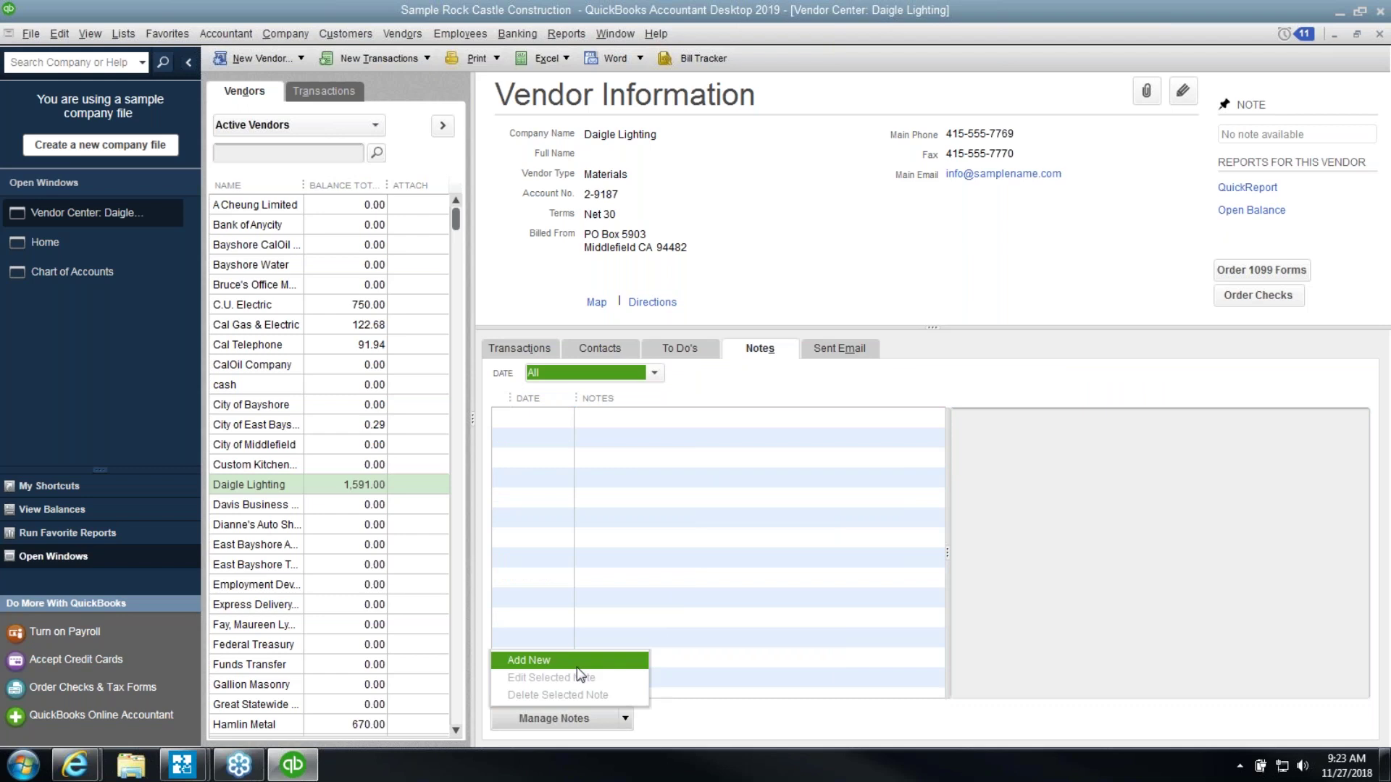
click(578, 661)
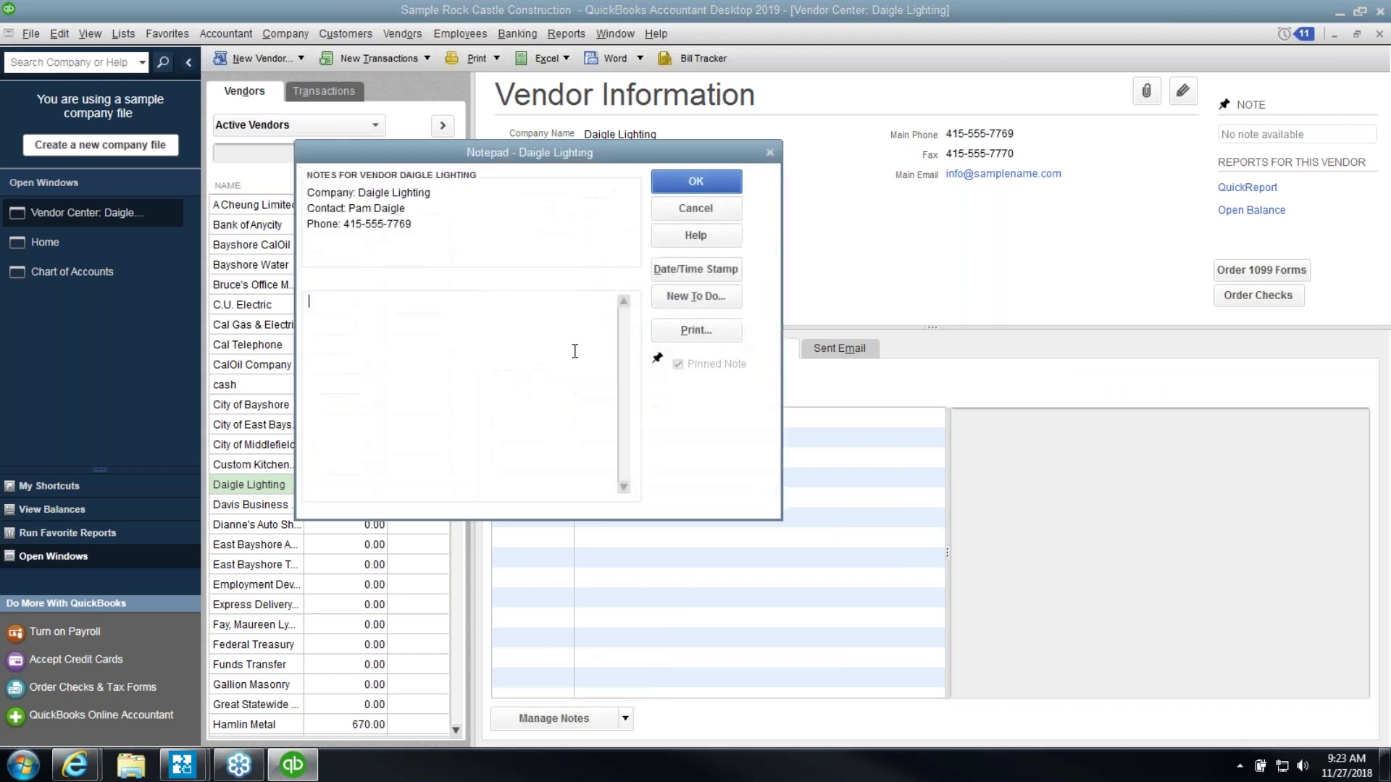
click(681, 270)
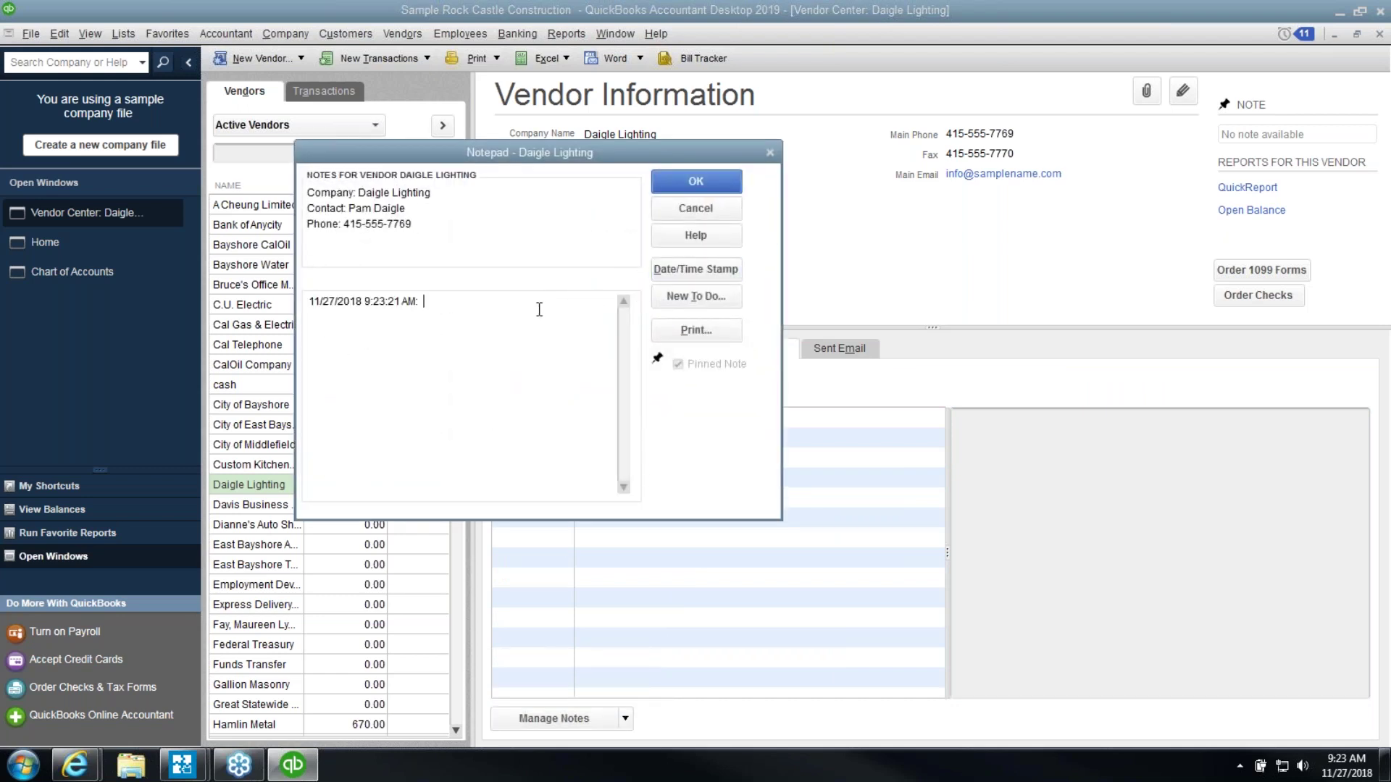
text(called vendor; will make payments of $100/month)
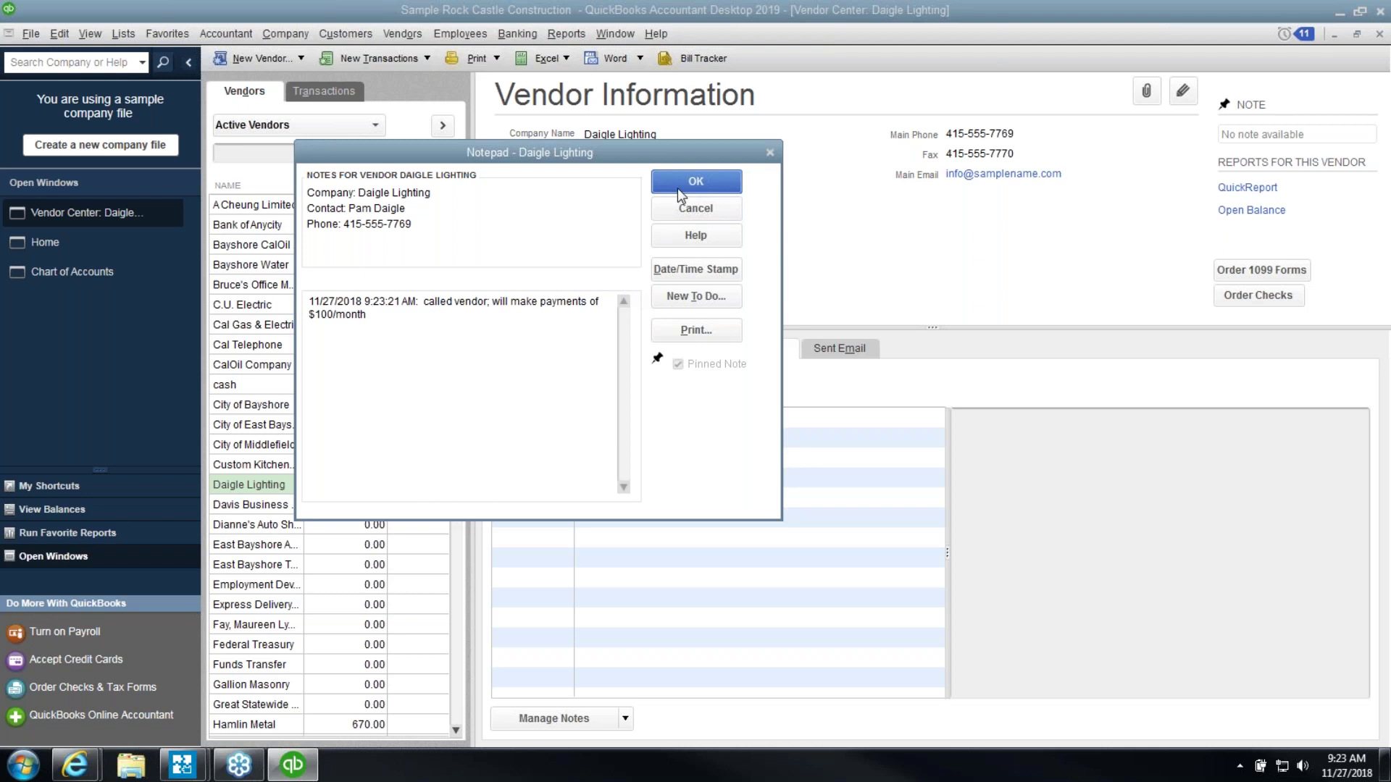
click(677, 188)
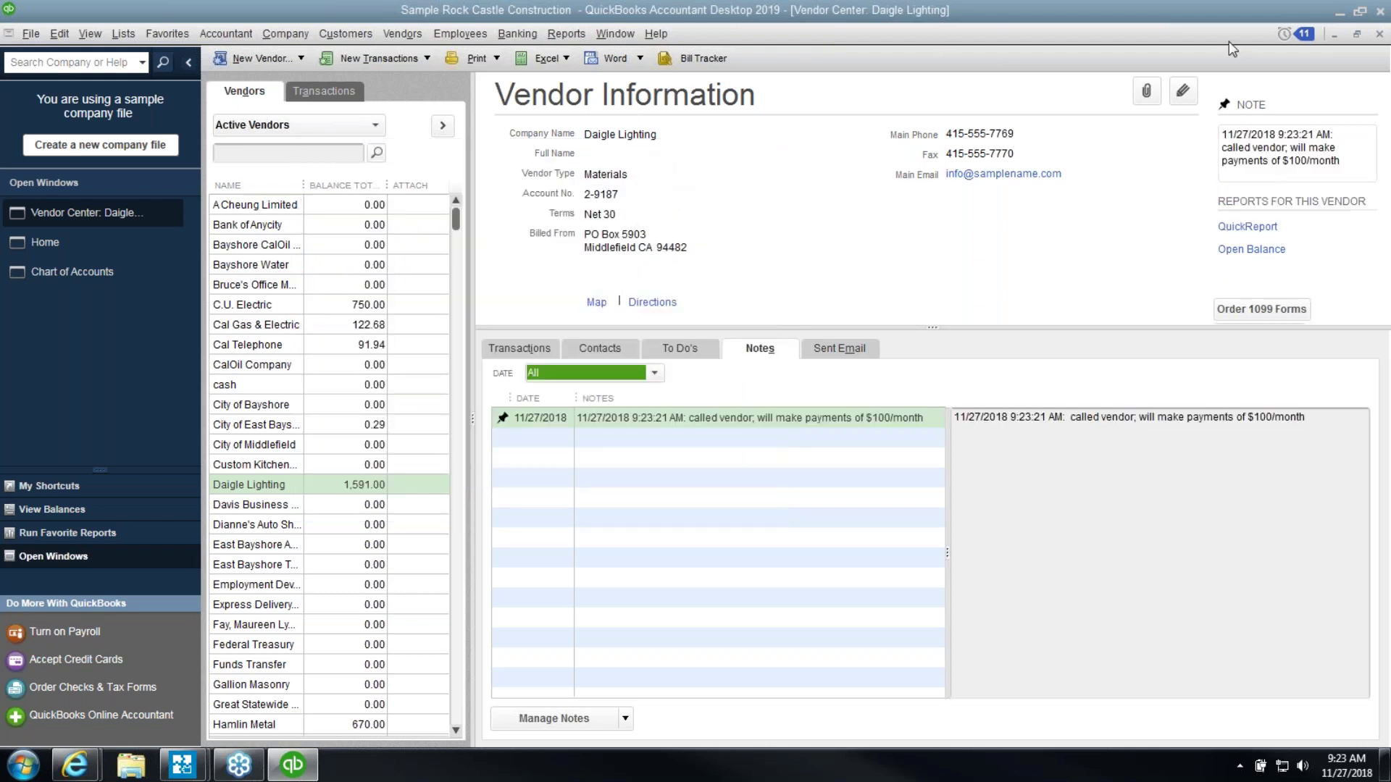
click(1378, 34)
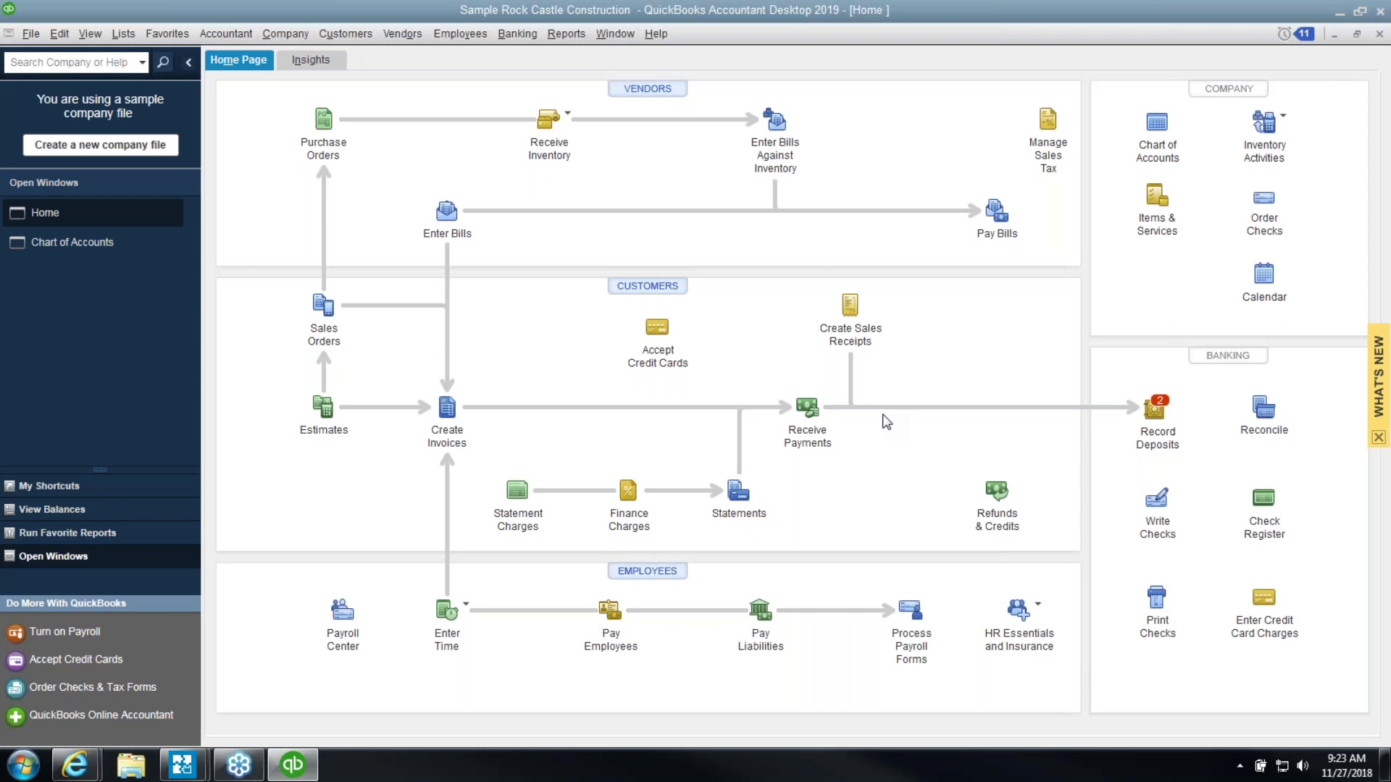
Open the Balance Sheet Standard report and set its As of date to 12/31/2022
click(578, 37)
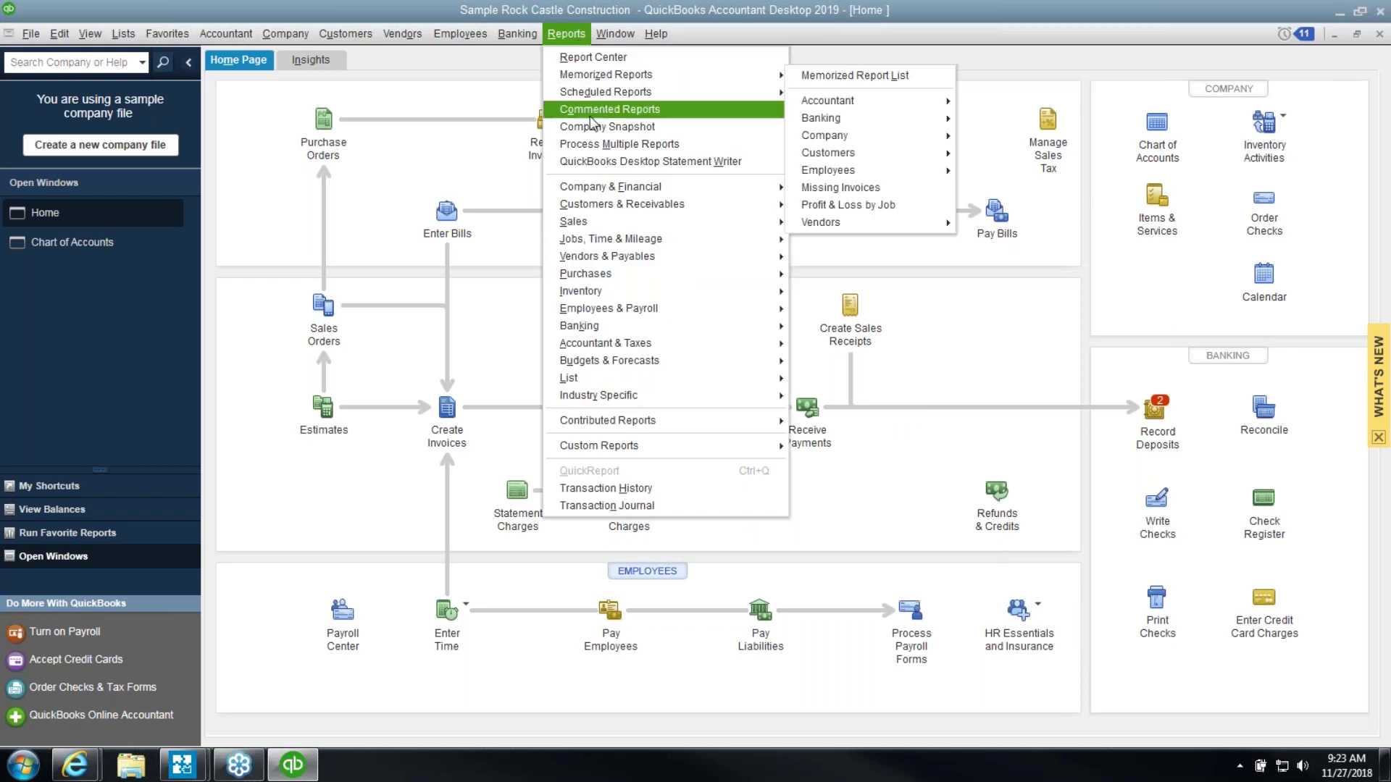
mouse_move(620, 187)
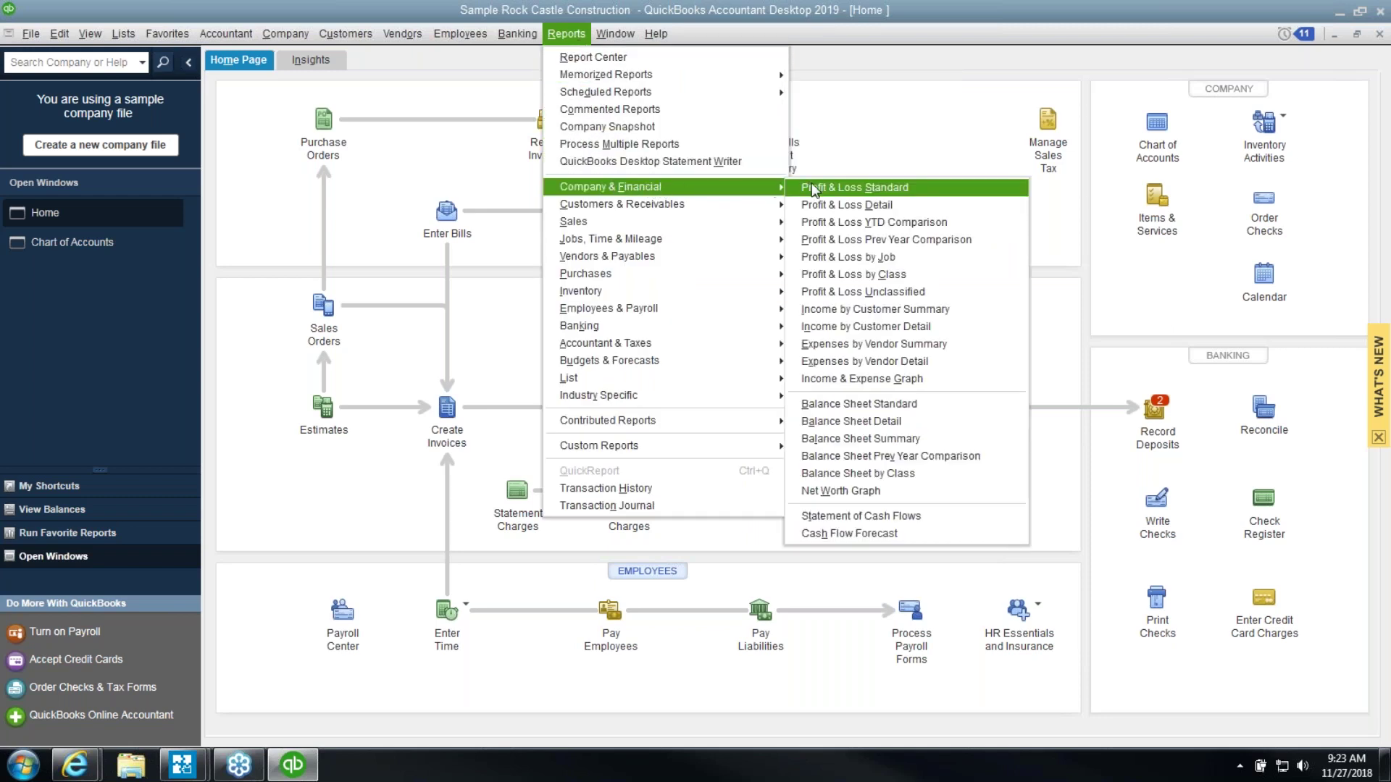
click(881, 404)
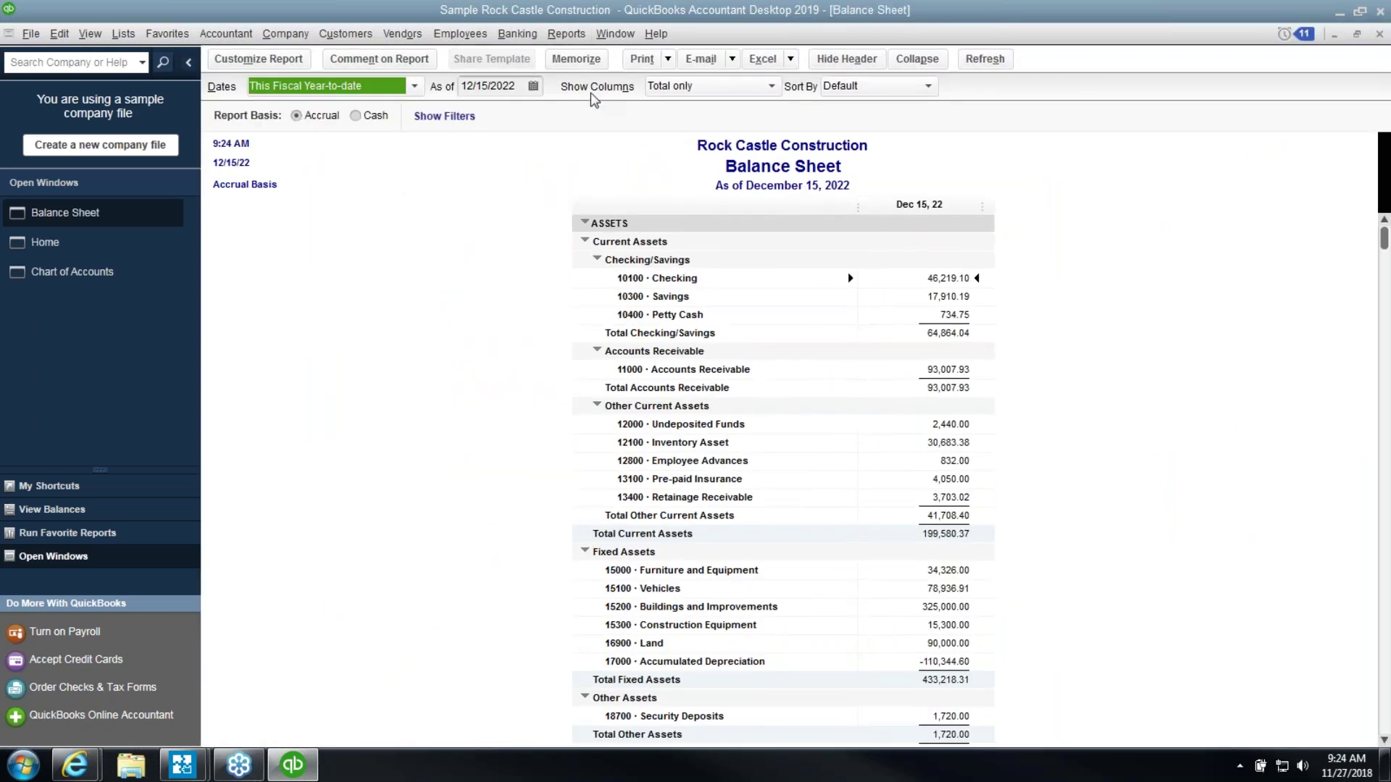
click(533, 86)
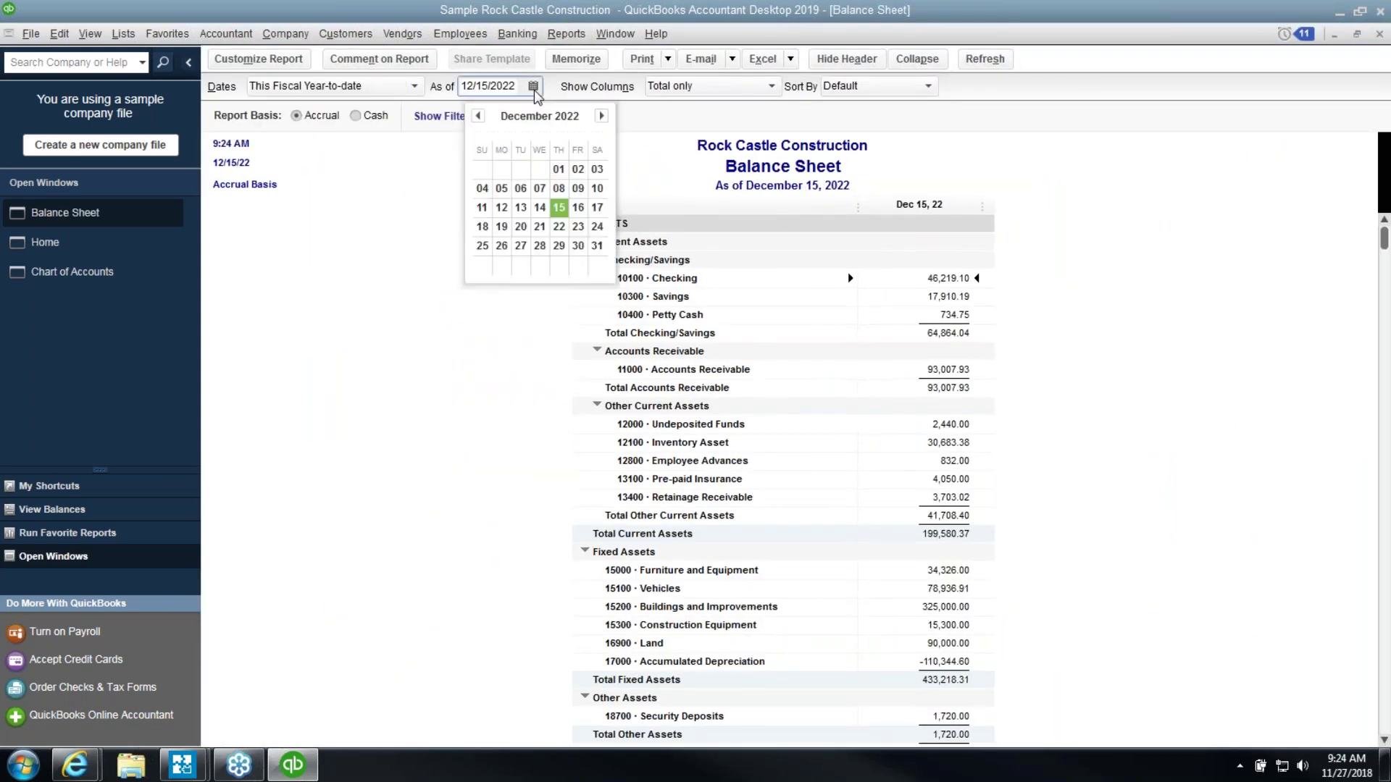
click(597, 246)
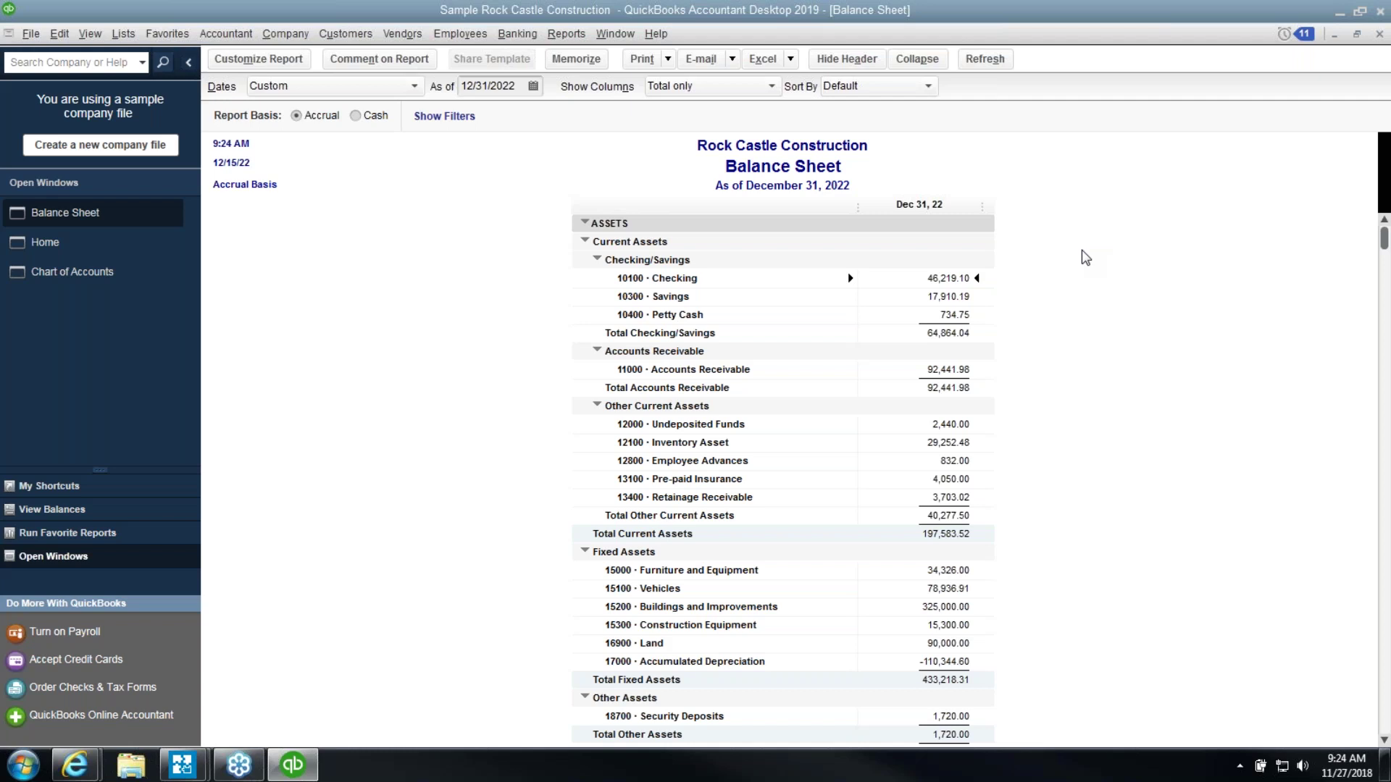
Begin reconciling 10100 Checking for a 12/31/2022 statement with a provisional ending balance of 1.00
click(517, 33)
click(534, 170)
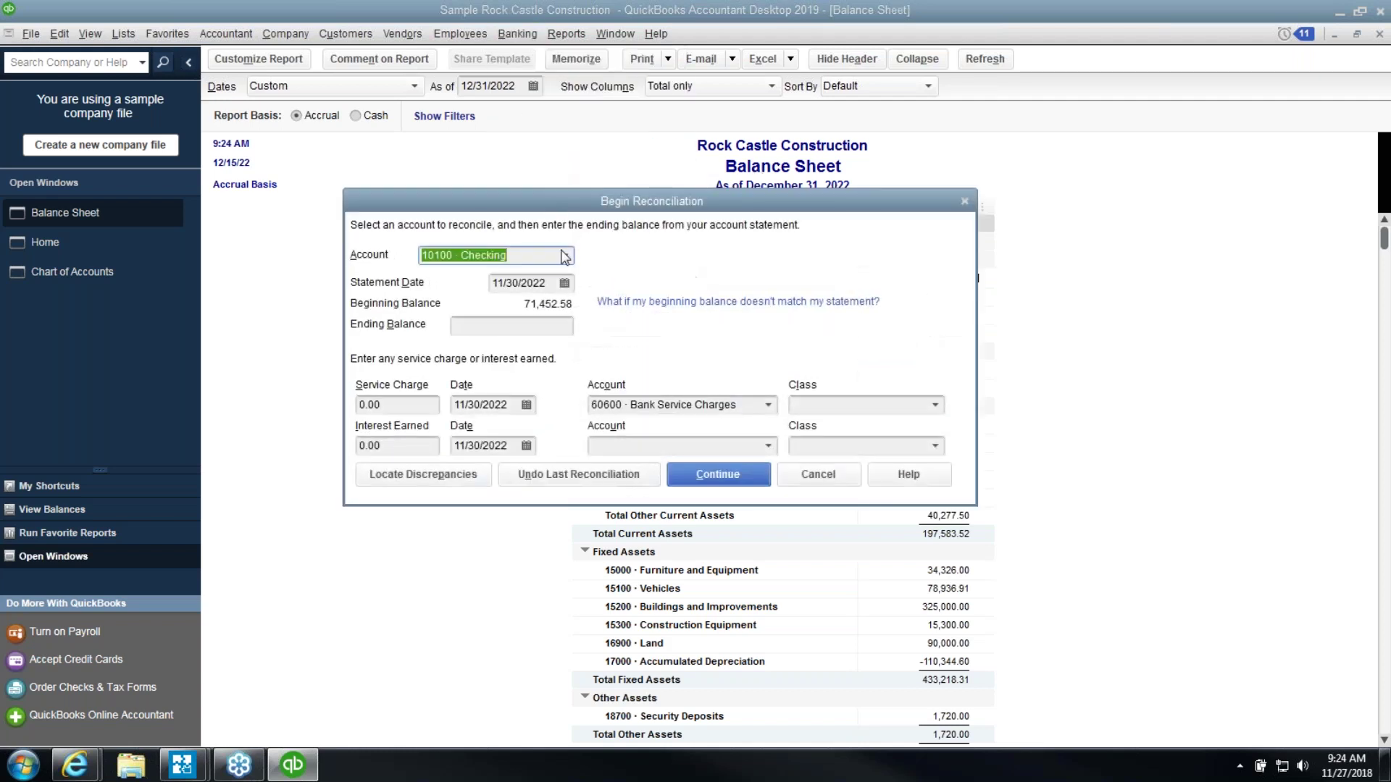
click(810, 478)
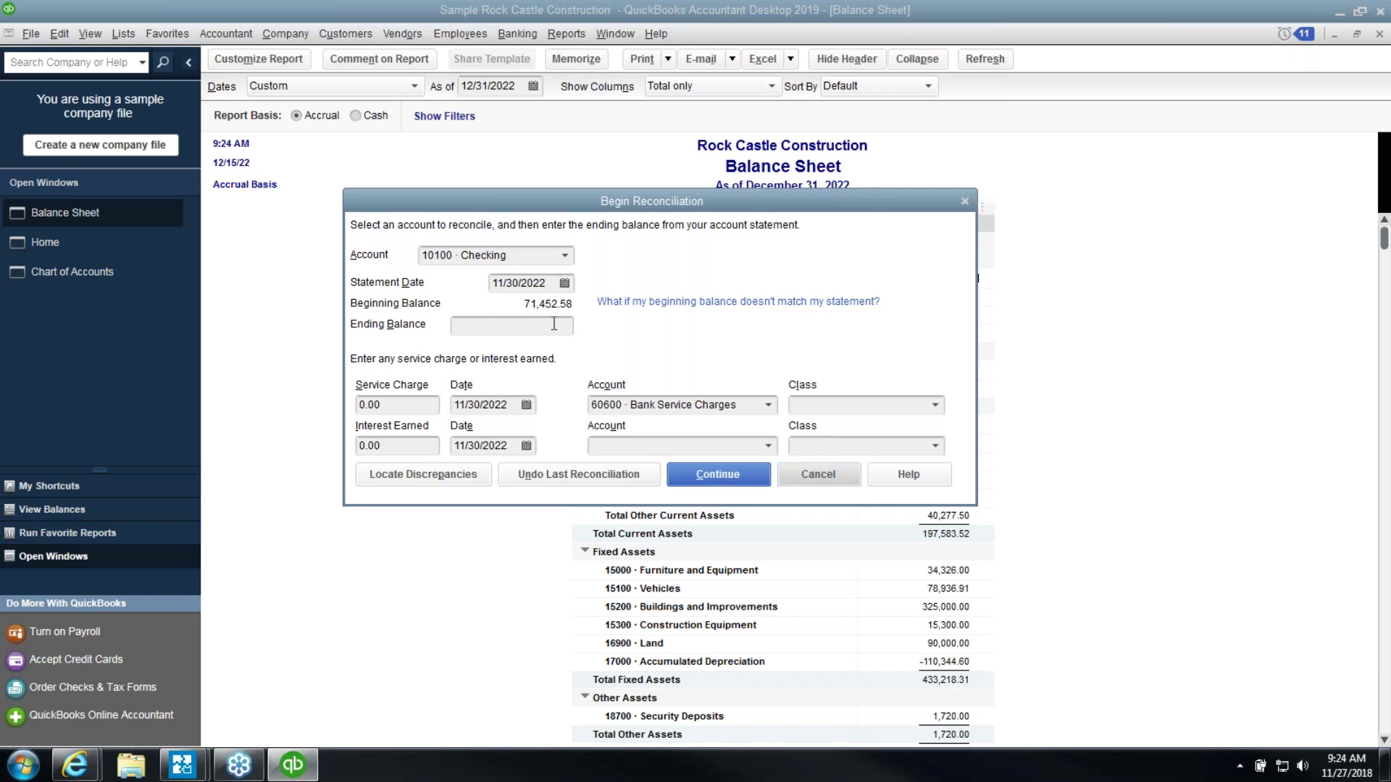
click(564, 282)
click(632, 312)
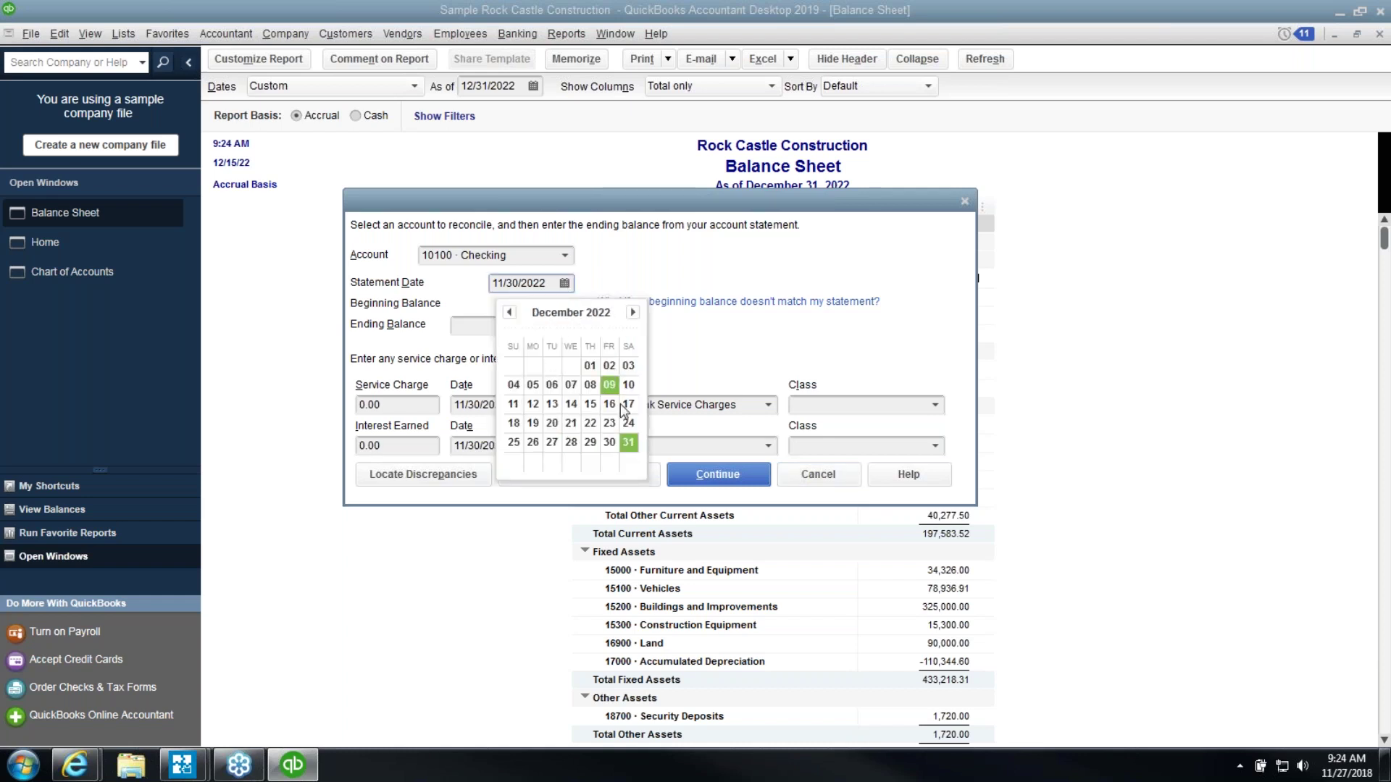
click(628, 440)
click(521, 325)
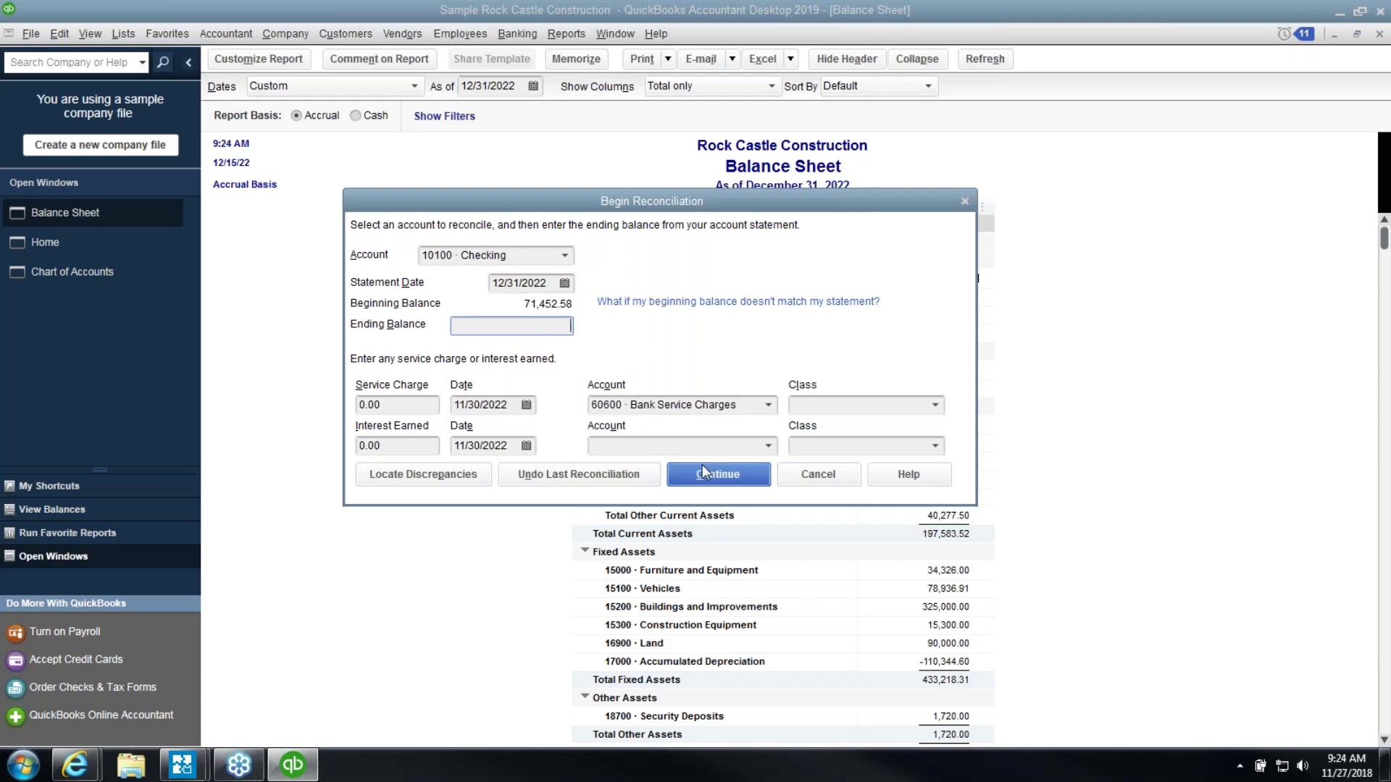
text(1)
click(701, 487)
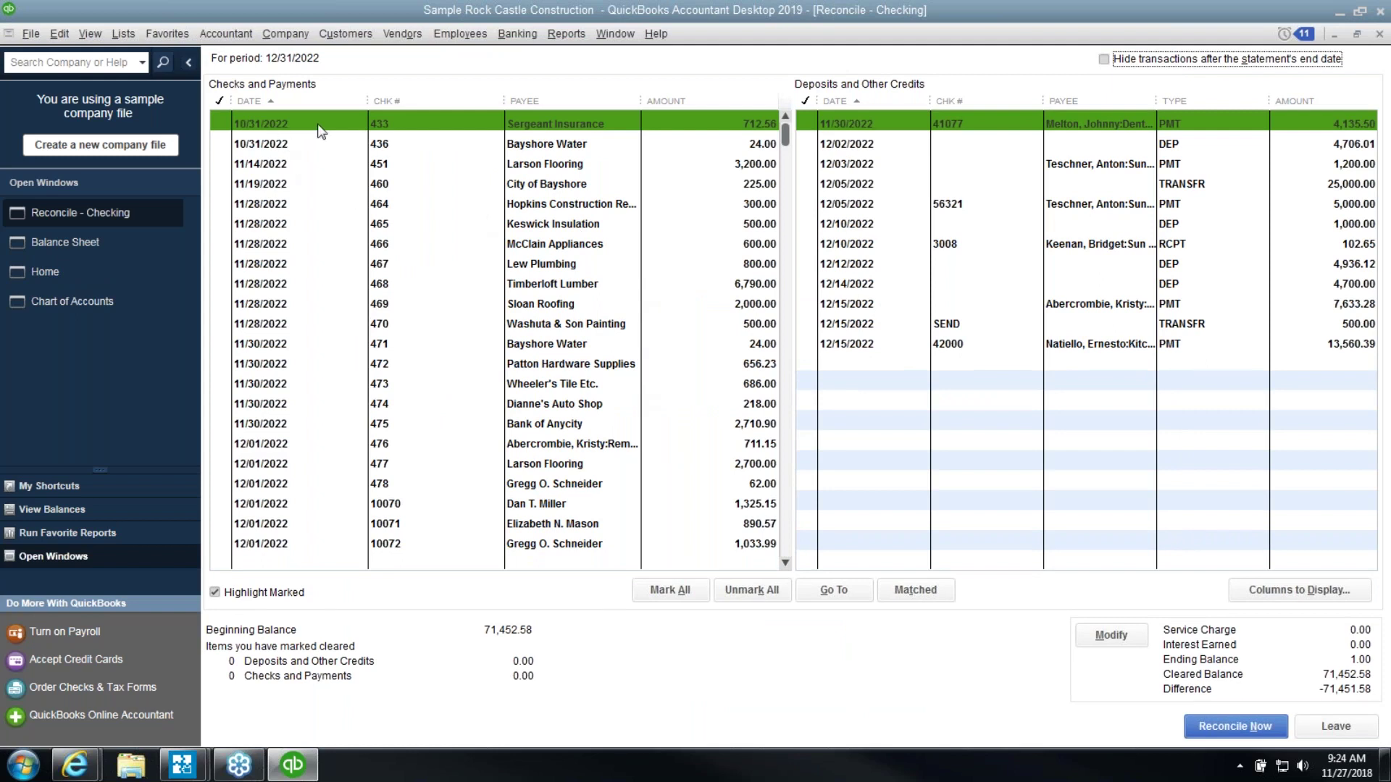
Hide transactions after the statement end date, clear all marks, then mark every transaction cleared
click(1177, 62)
click(755, 588)
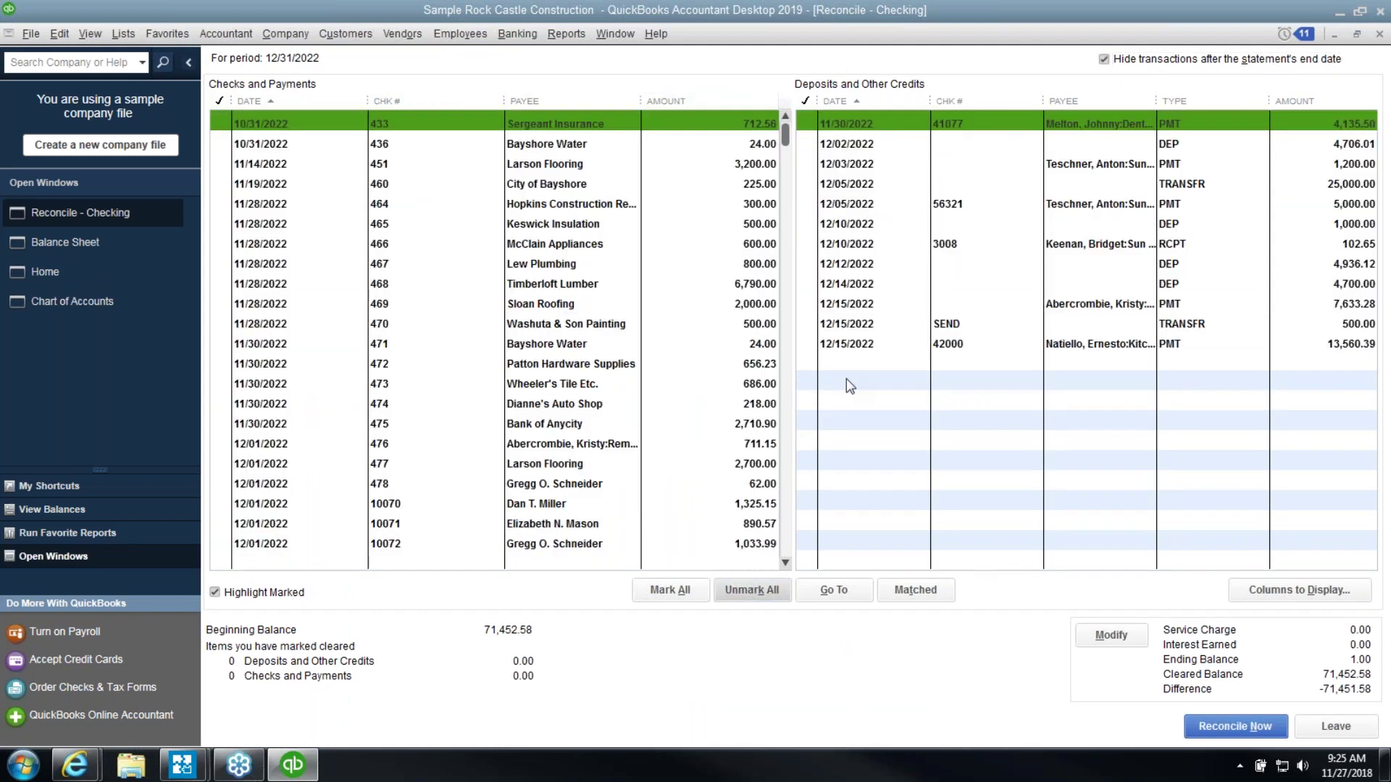
click(670, 590)
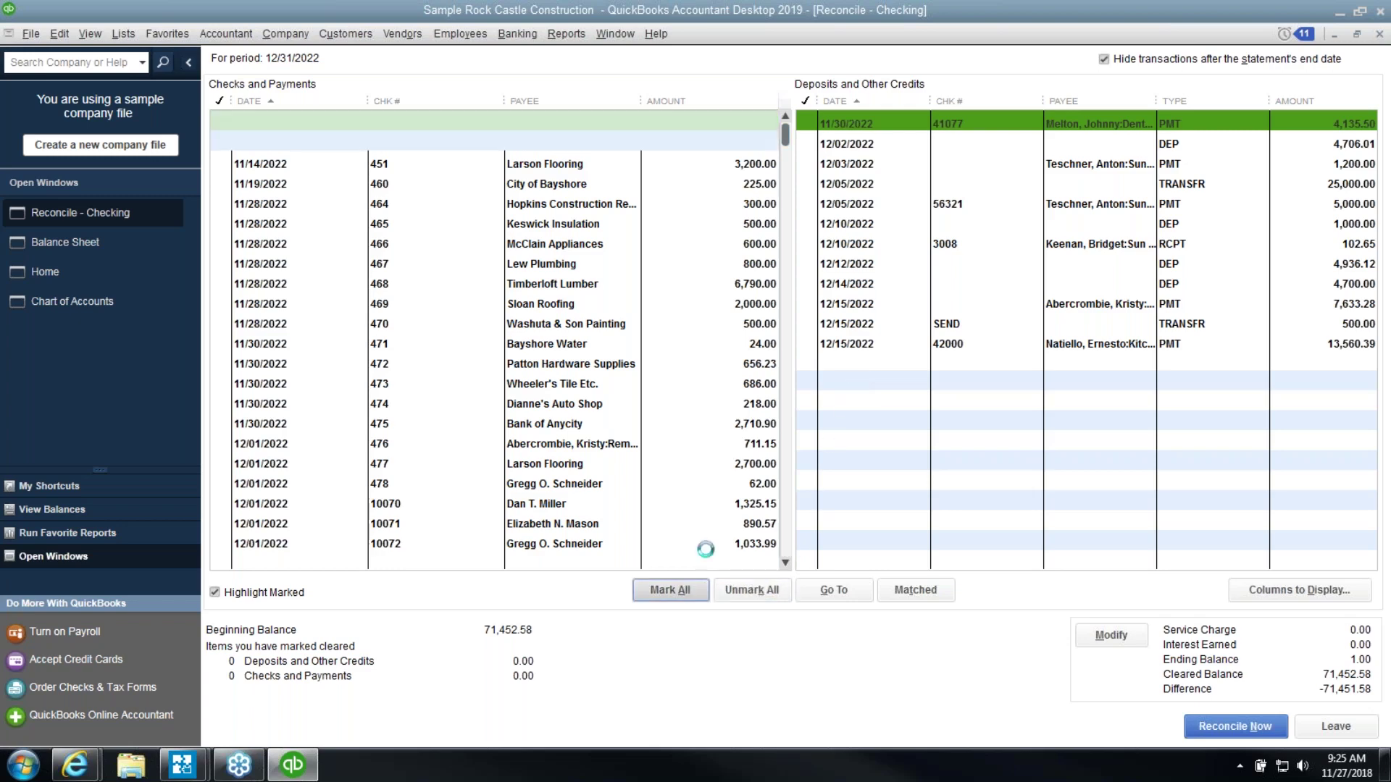
Unmark the 12/15 payment 42000, the SEND transfer, paychecks 10071–10072 and checks 498–500
click(866, 343)
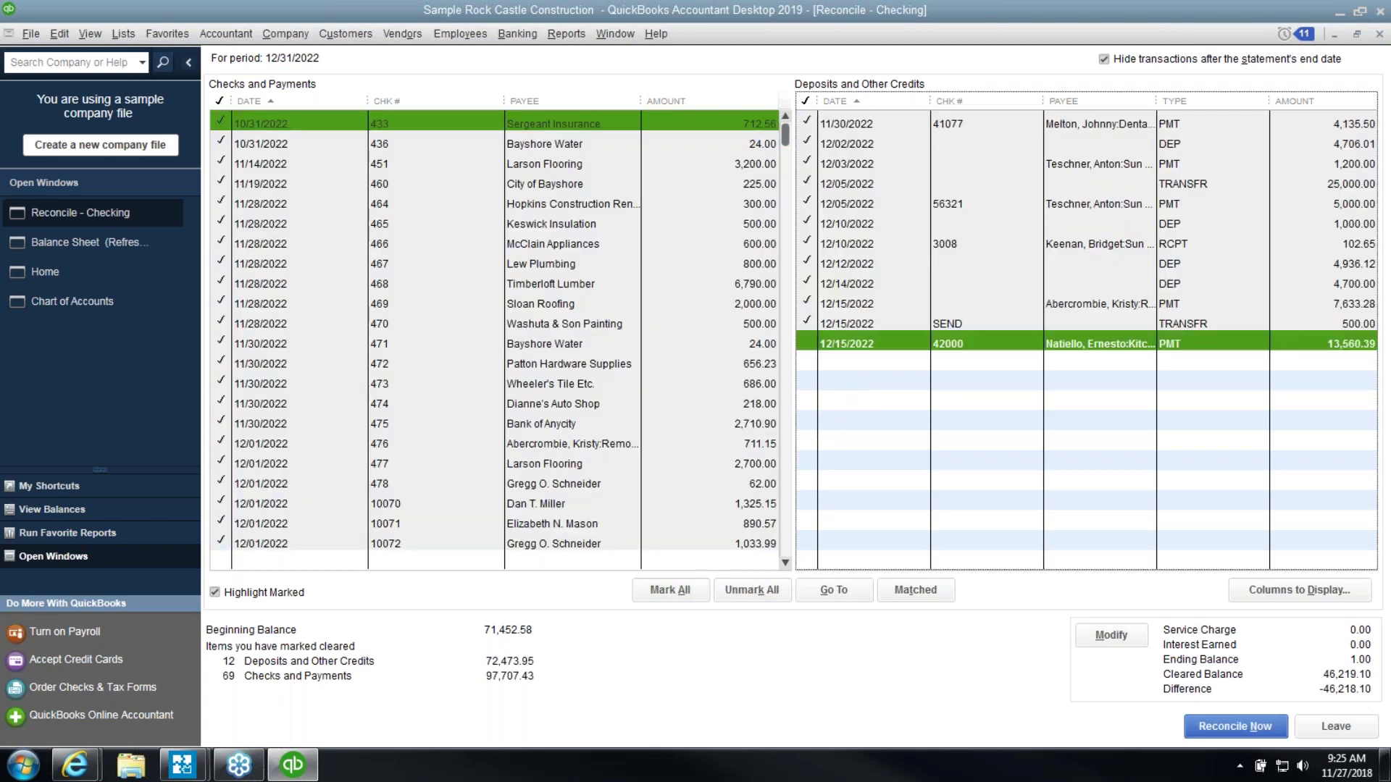
click(867, 326)
click(764, 543)
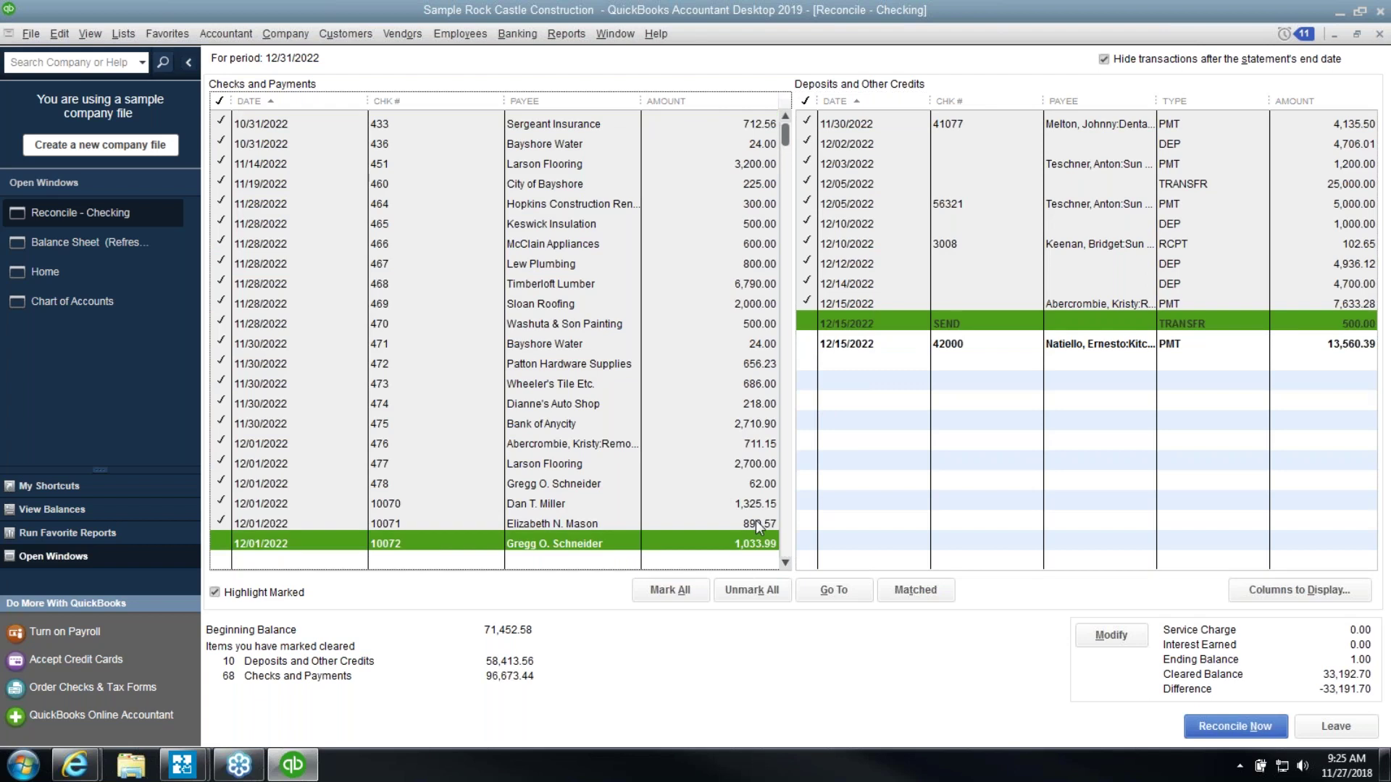
click(762, 522)
click(786, 540)
click(751, 542)
click(746, 523)
click(741, 500)
Unmark checks 493, 494, 496, 497, the 7,633.28 payment and 4,700.00 deposit, leaving 38,002.96 cleared
click(739, 483)
click(734, 463)
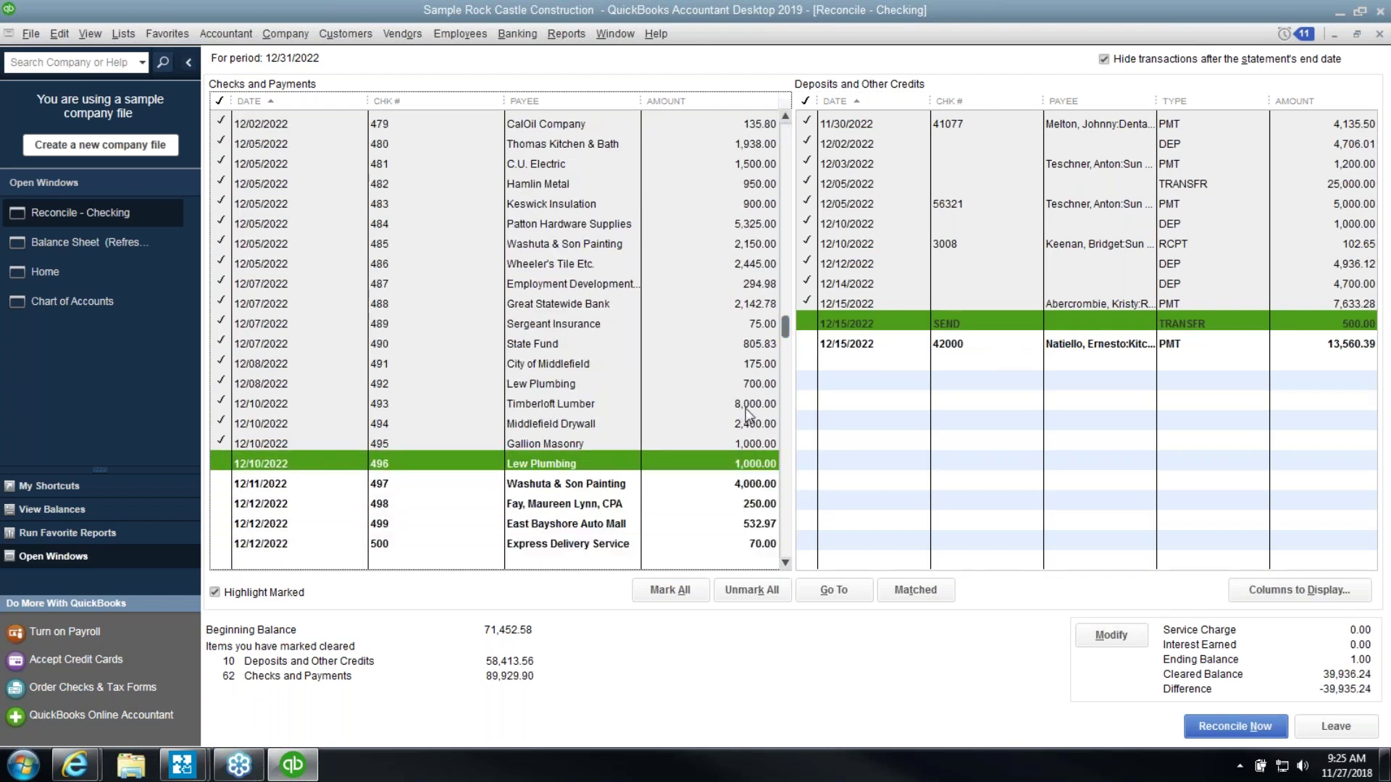
click(742, 405)
click(749, 427)
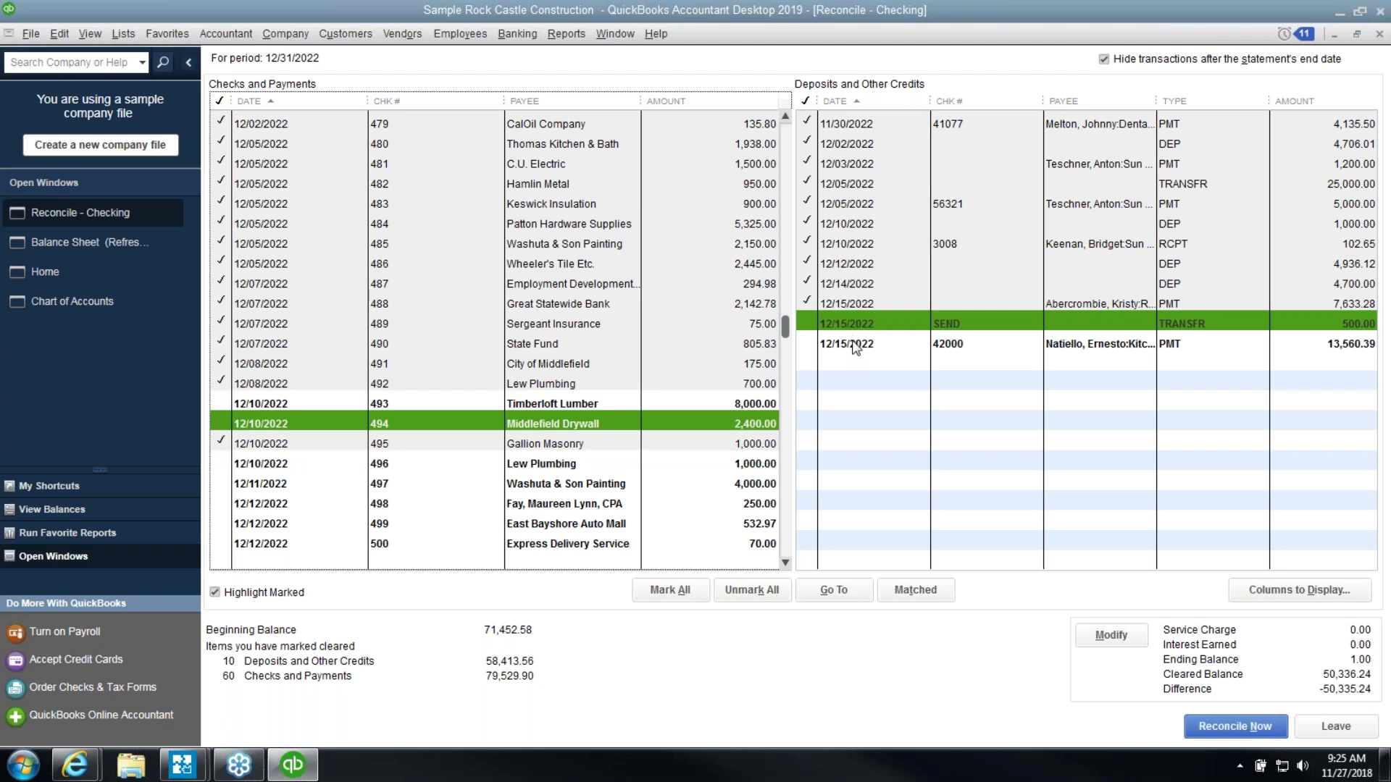
click(849, 306)
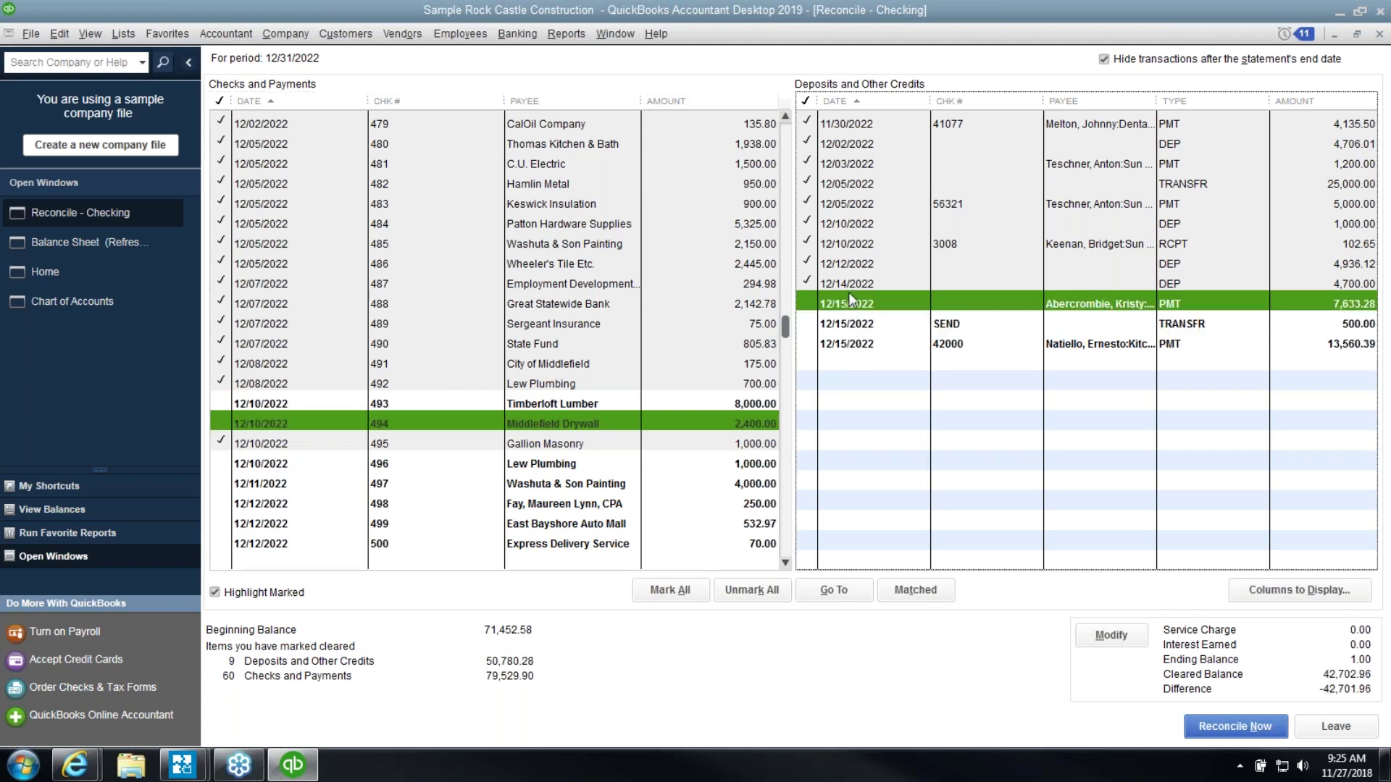
click(849, 287)
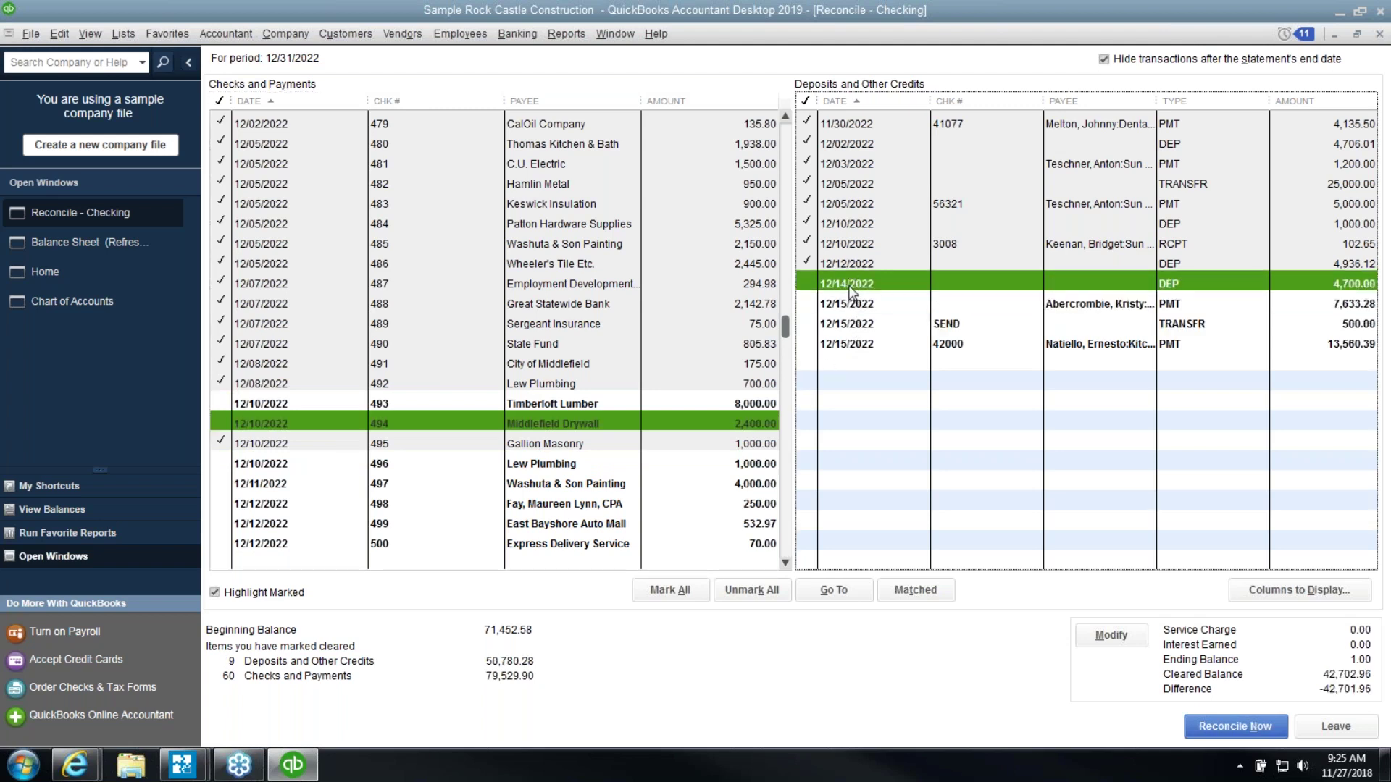
click(1089, 641)
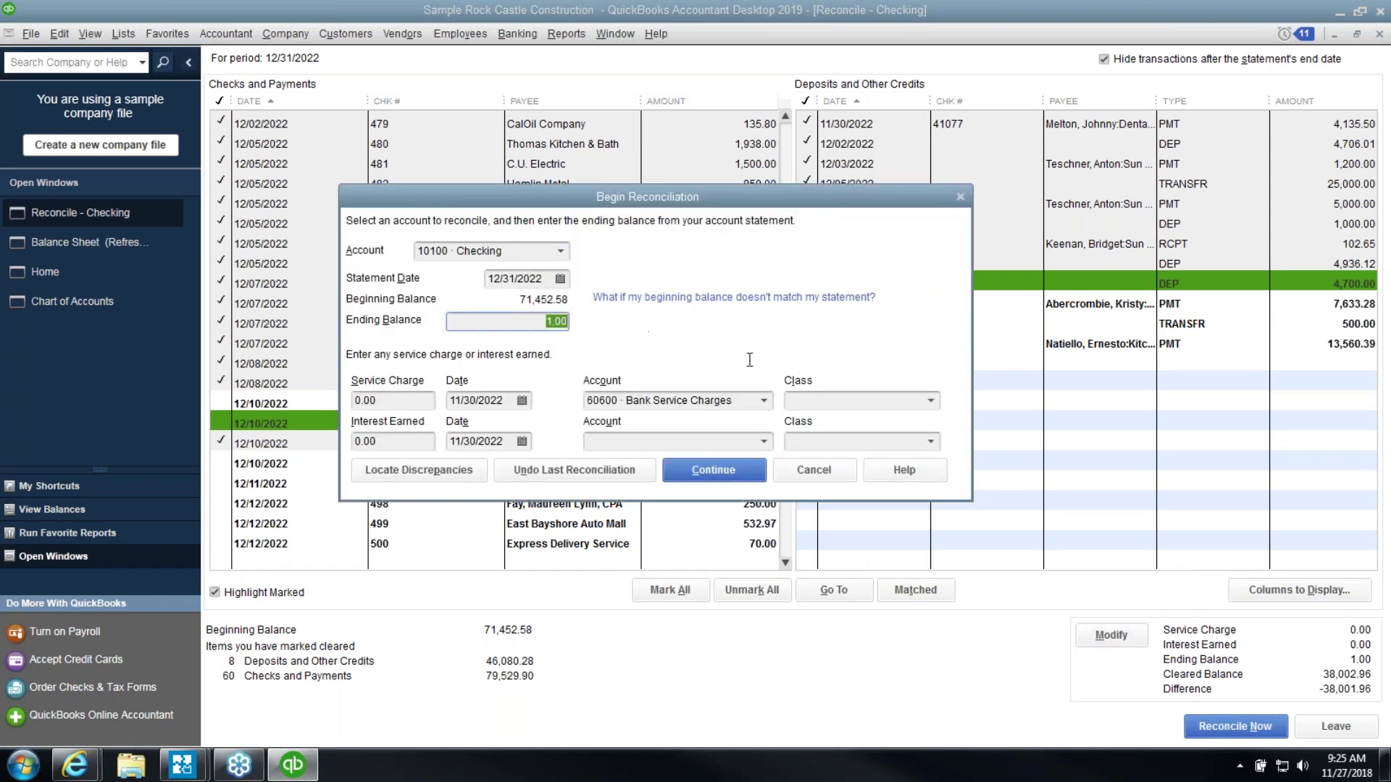
Re-enter the statement ending balance as 38,002.96, fixing a mistyped value, so the difference is 0.00
text(38001.9)
key(BackSpace)
key(BackSpace)
key(BackSpace)
text(2.96)
key(Tab)
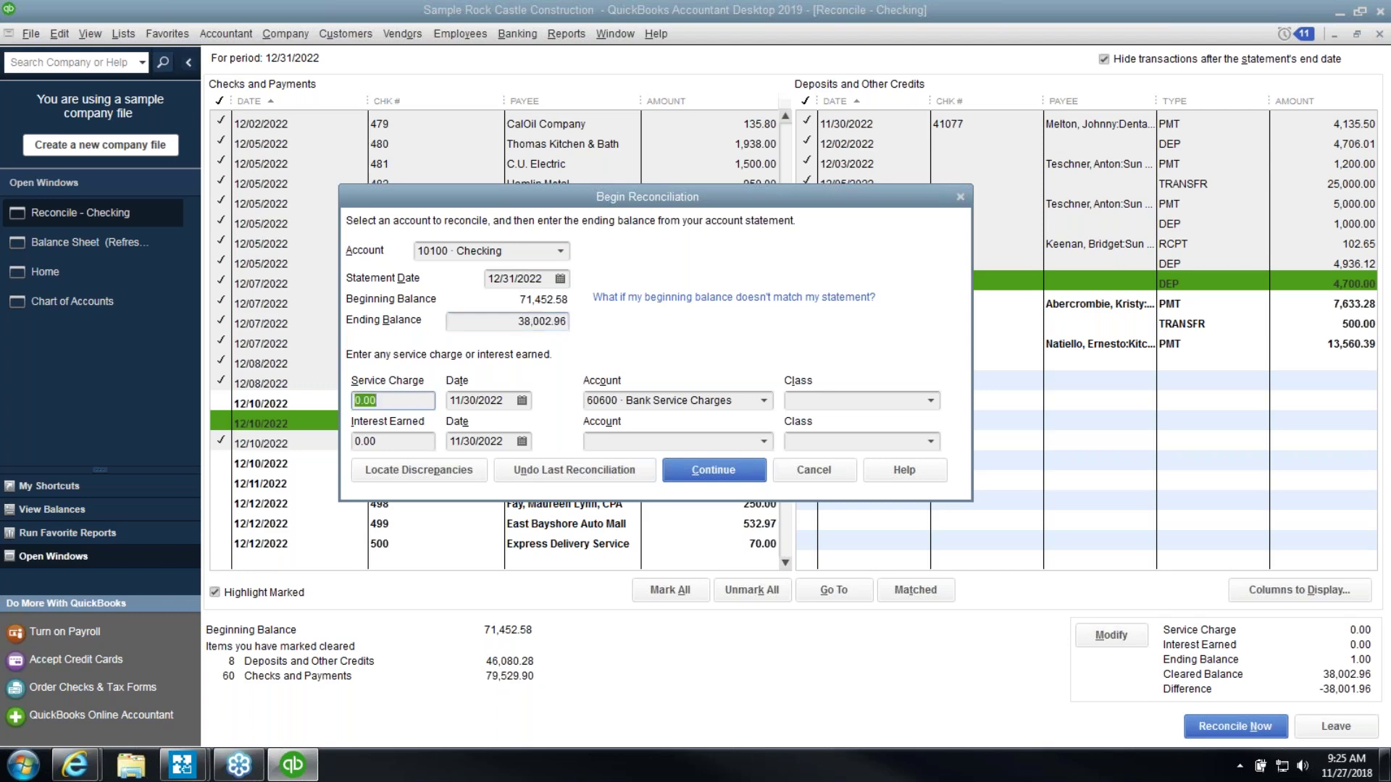
click(713, 469)
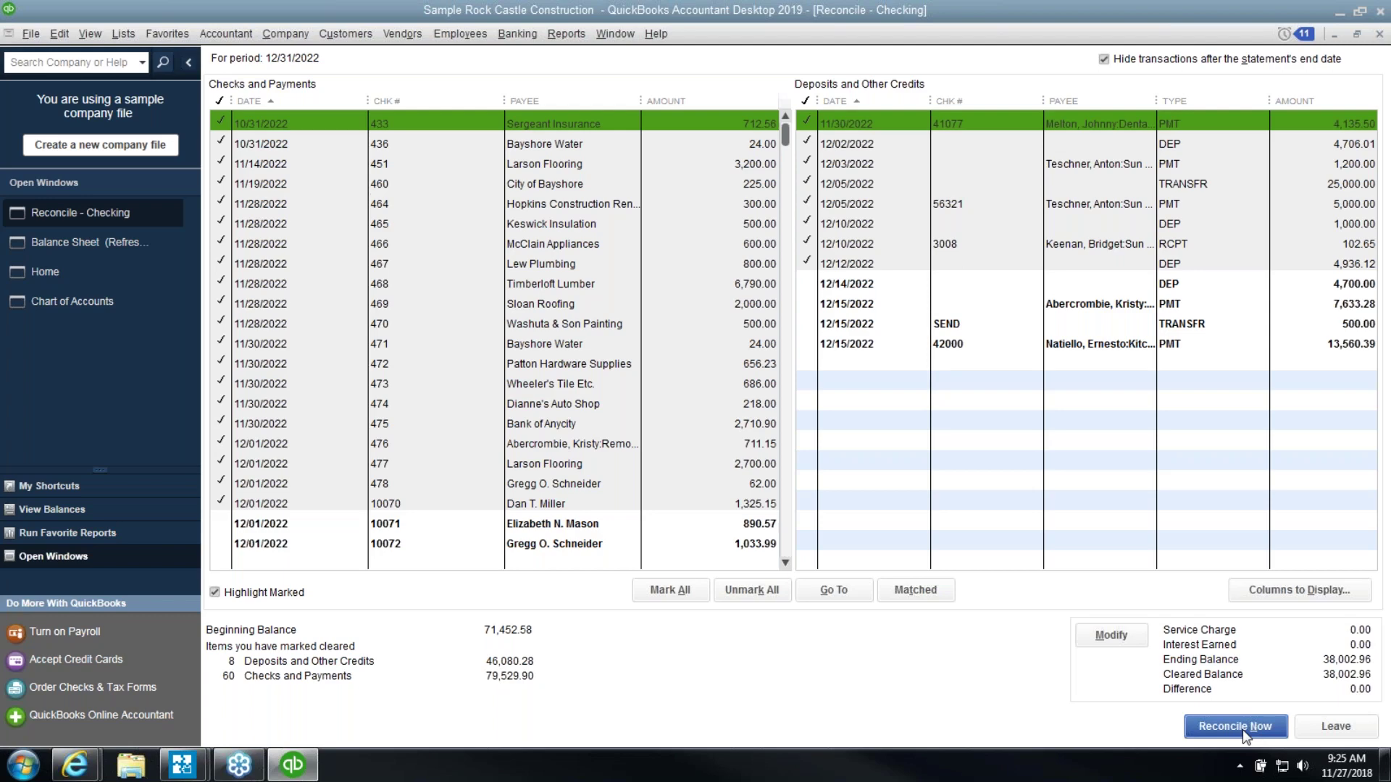
Complete the reconciliation and display its Reconciliation Detail report
click(1235, 726)
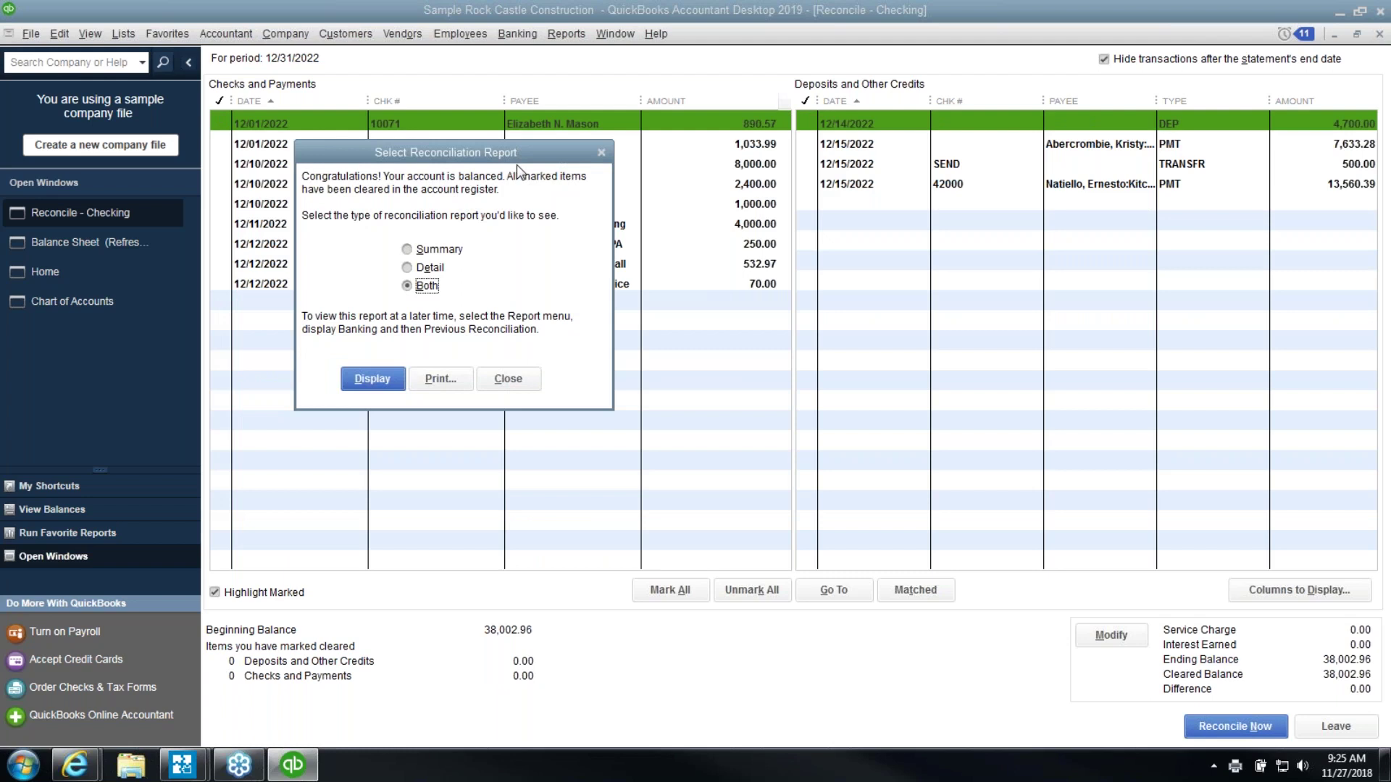
click(439, 269)
click(372, 380)
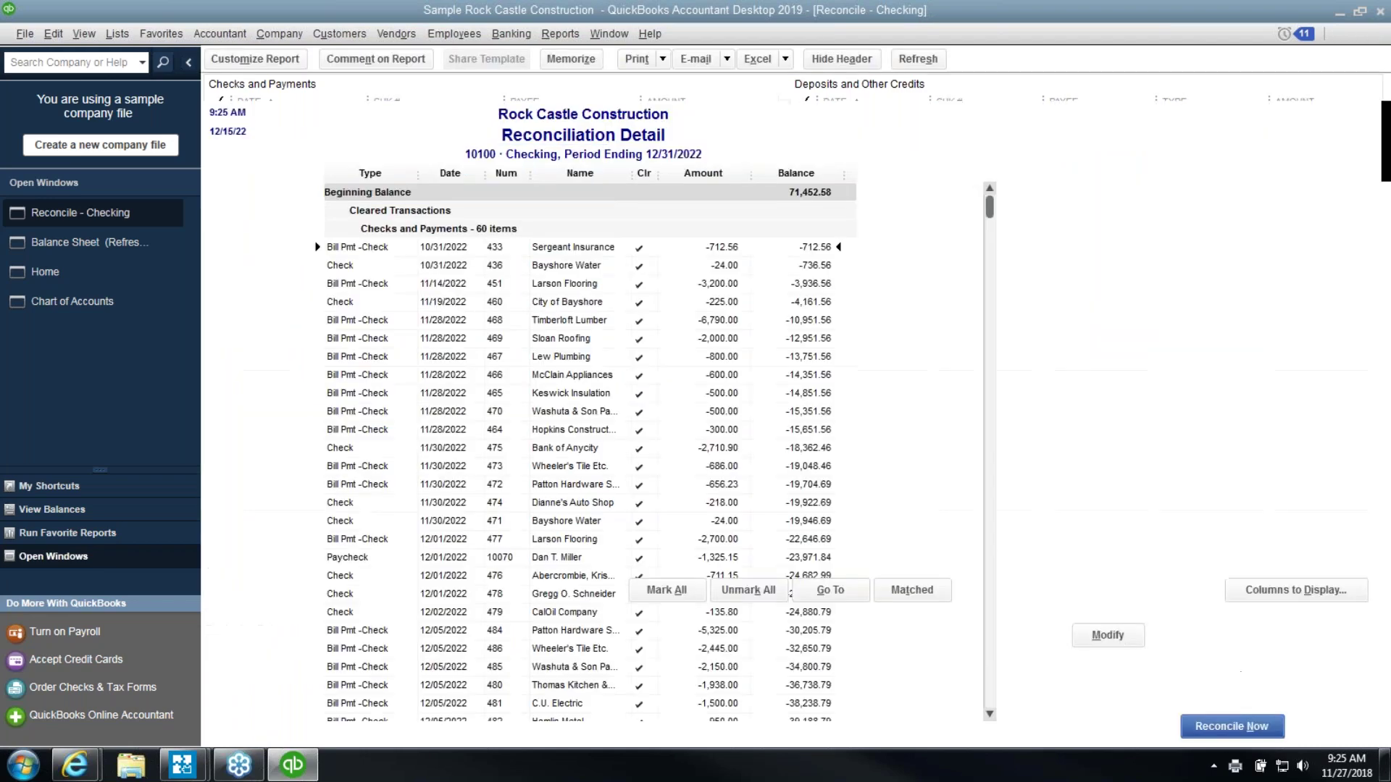
click(788, 340)
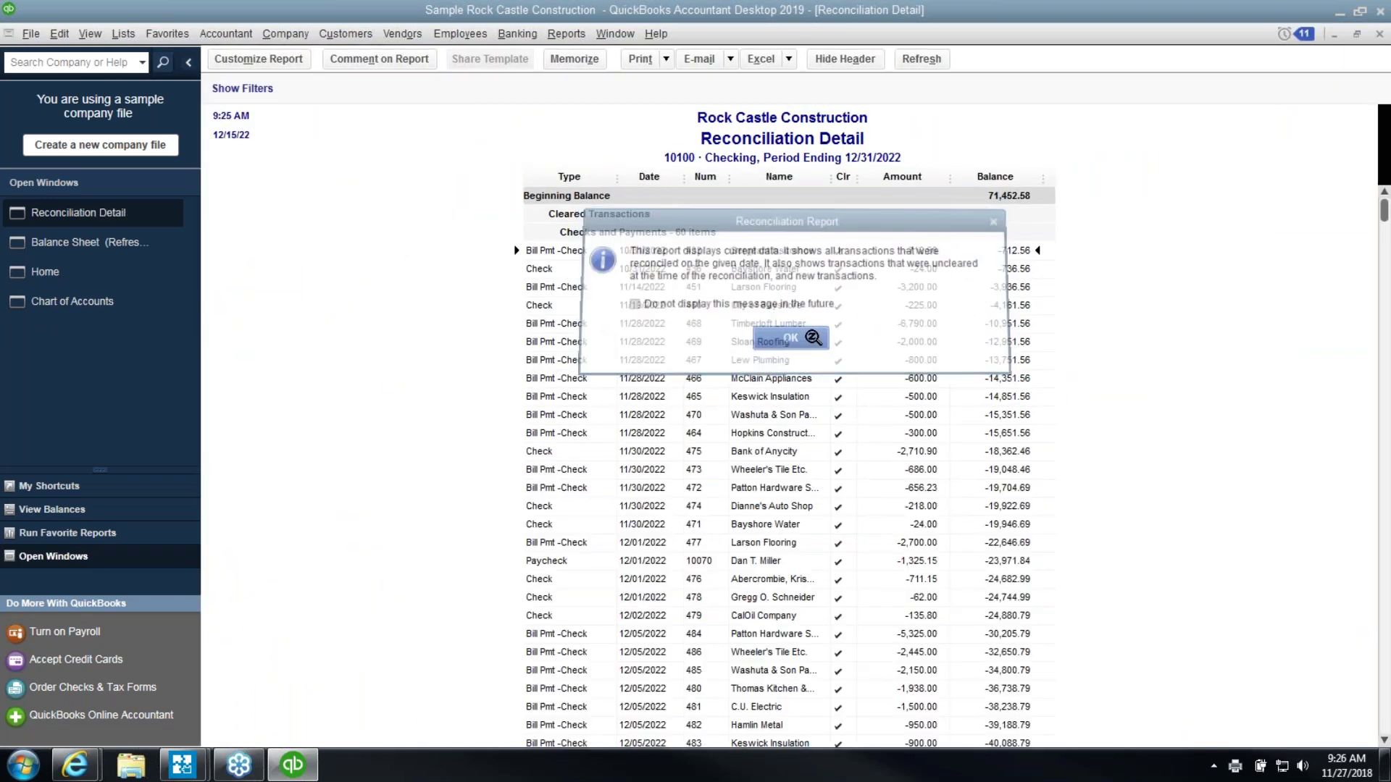
Compare the report's 46,219.10 ending balance against the Balance Sheet, then close the report
scroll(1239, 203, down, 15)
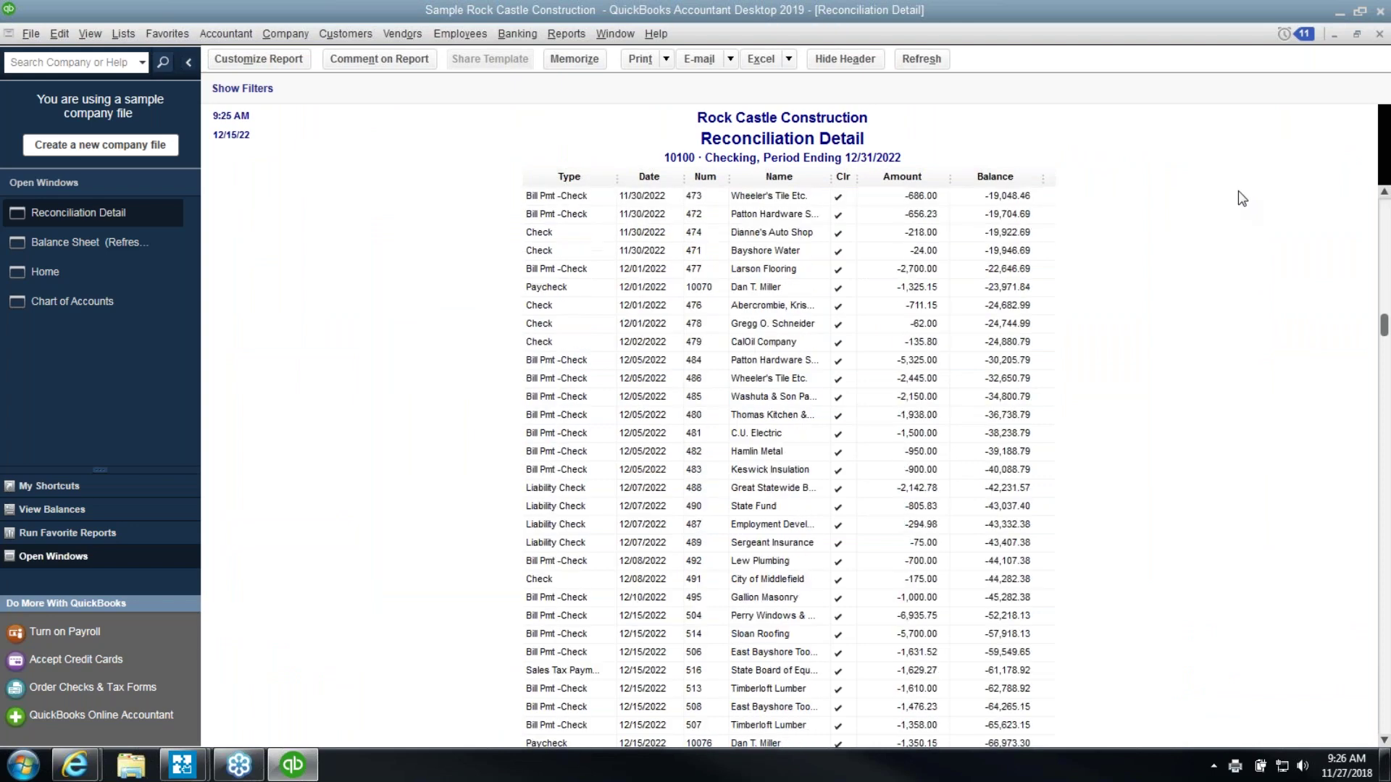
scroll(1224, 190, down, 4)
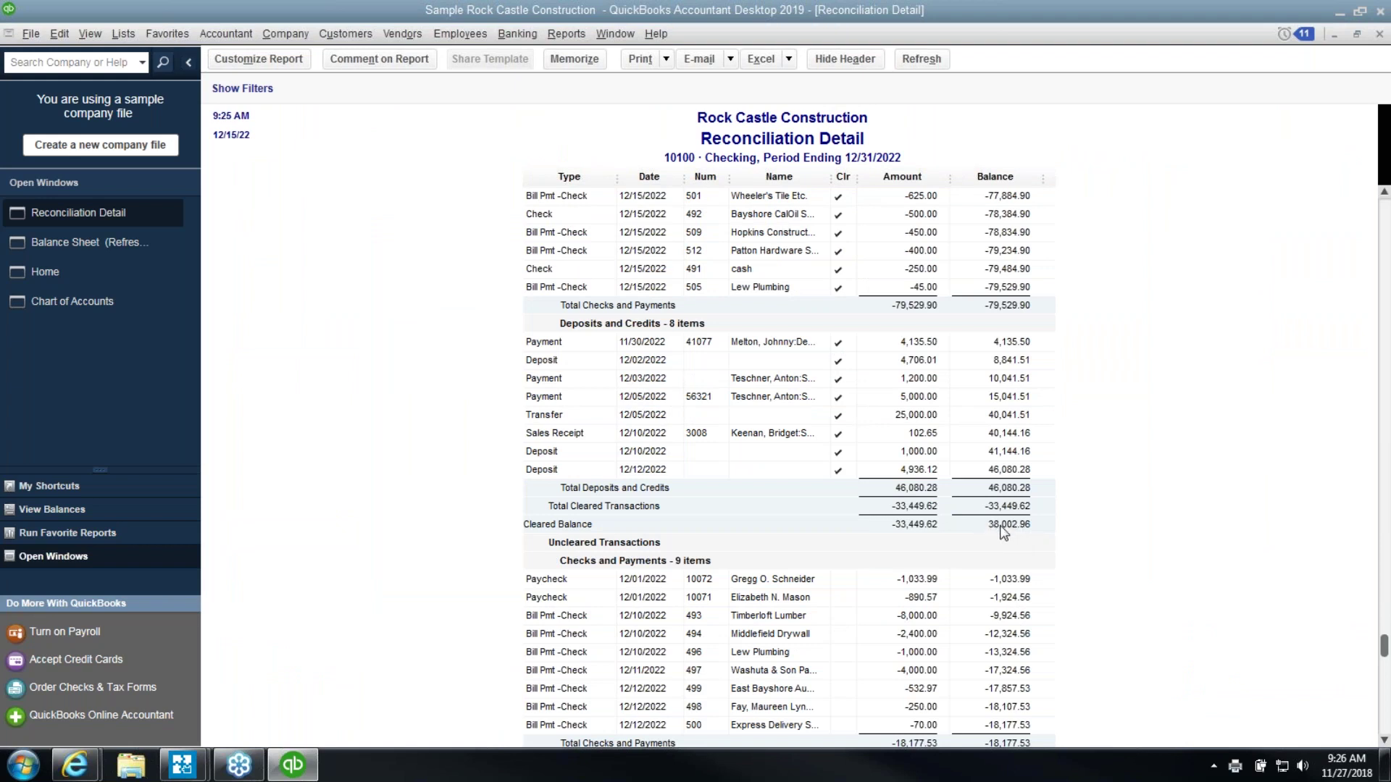
scroll(1014, 529, down, 3)
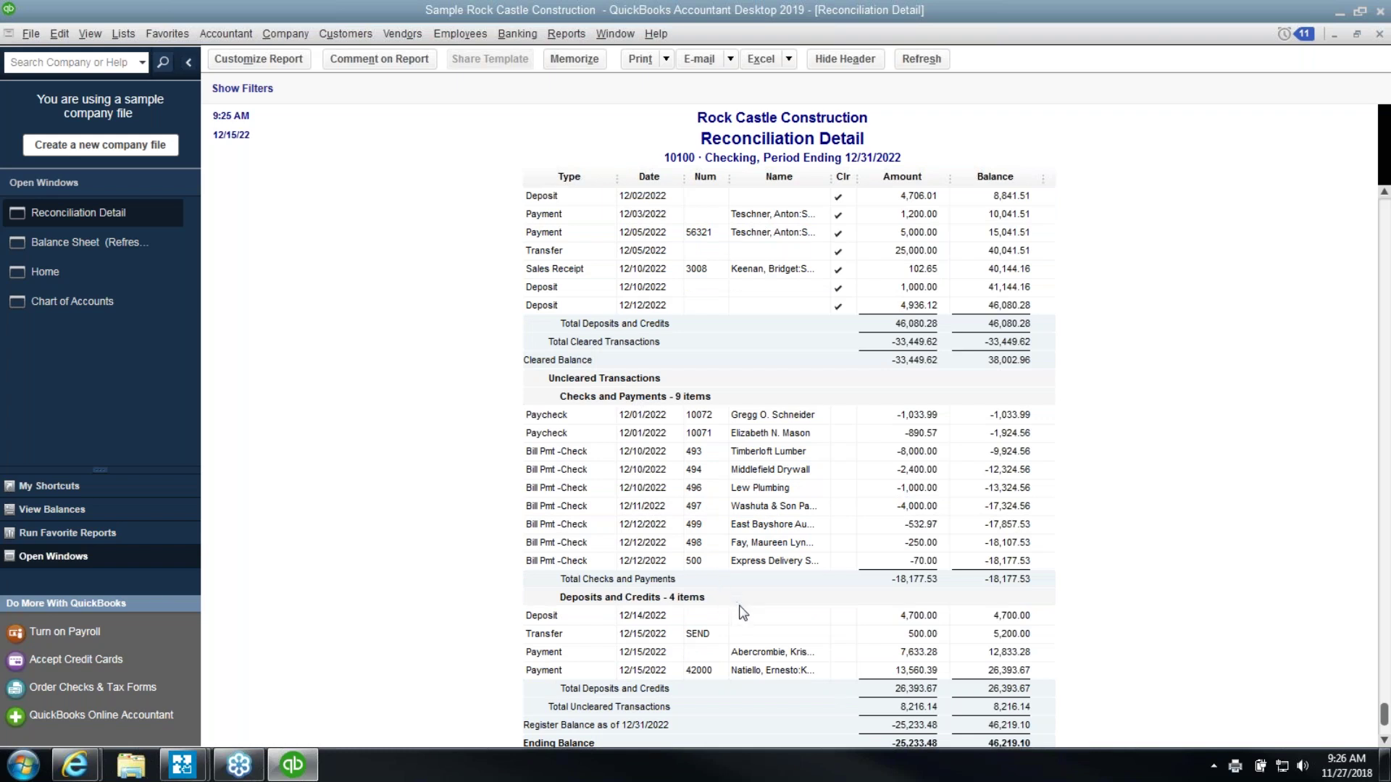
scroll(742, 612, down, 1)
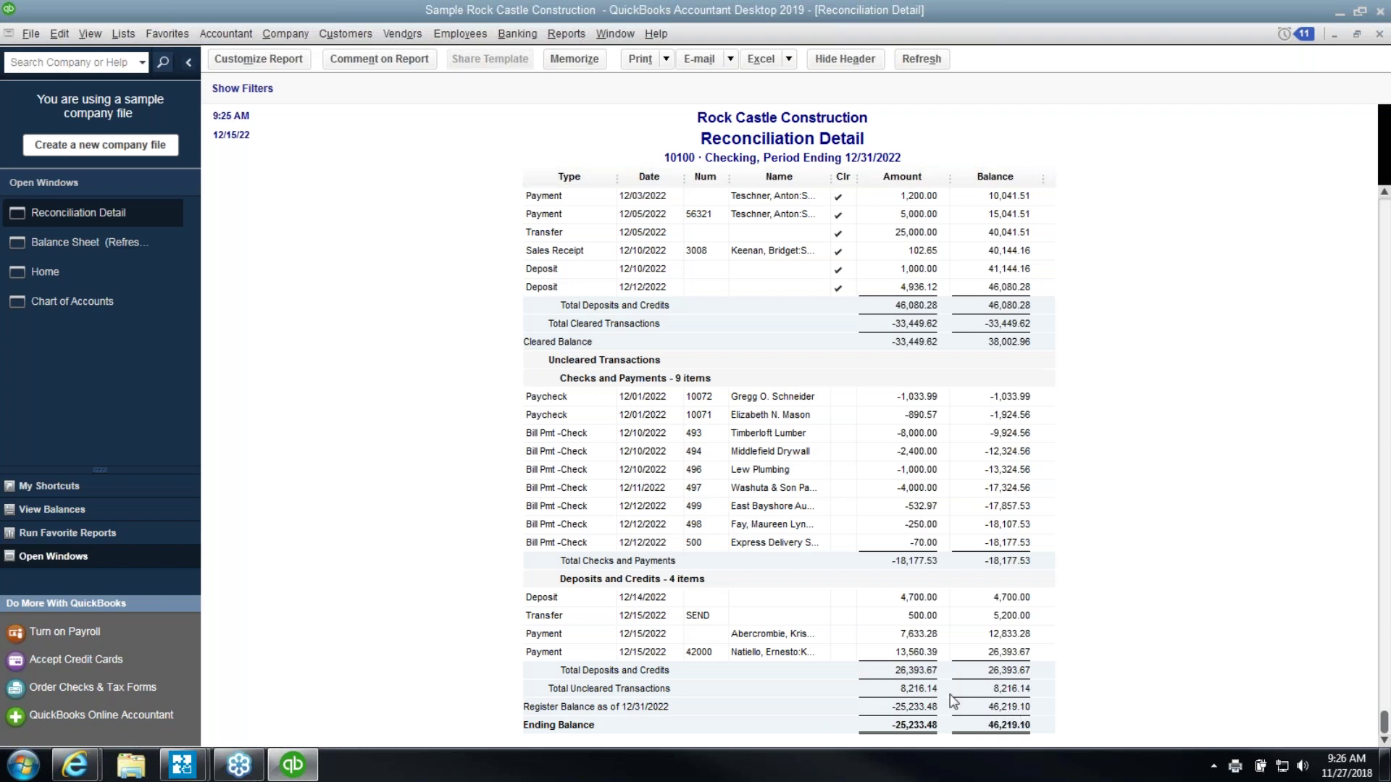
click(124, 242)
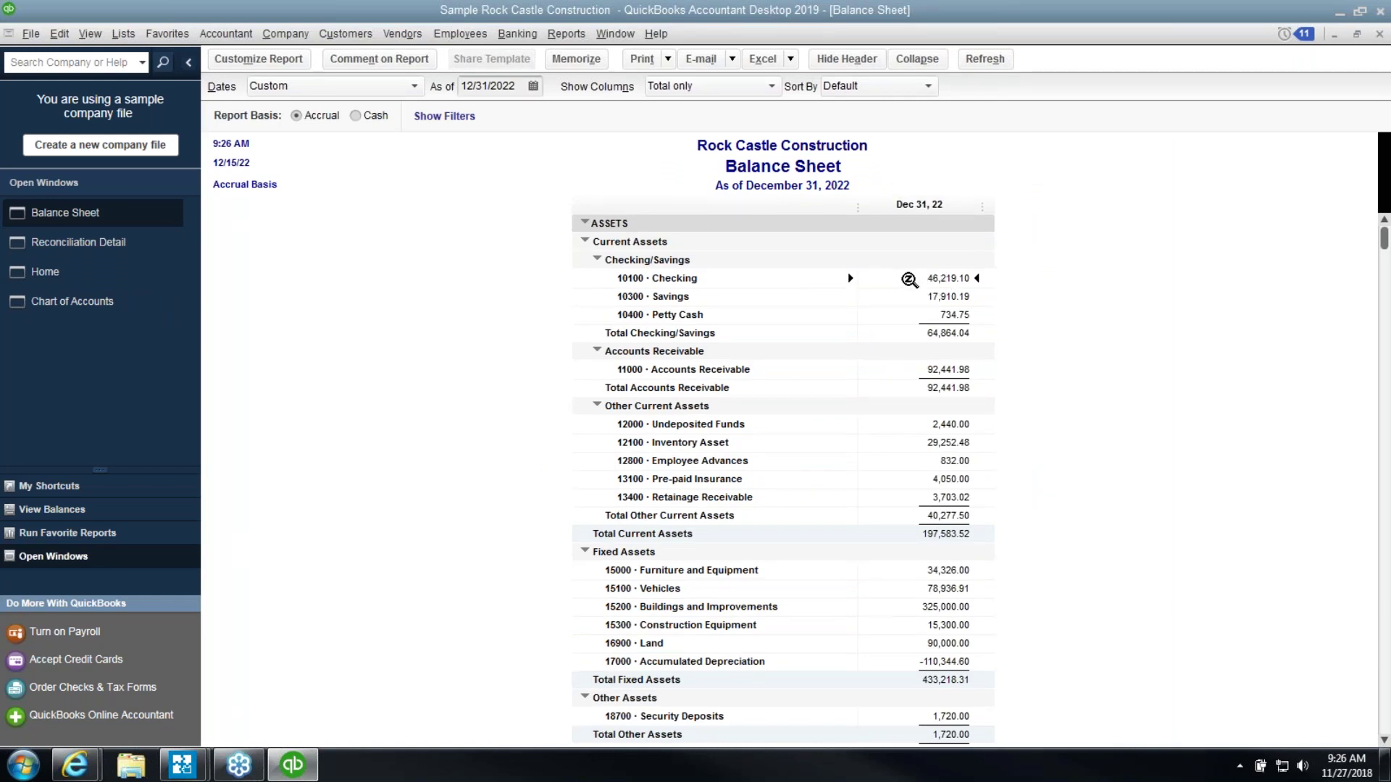
click(87, 242)
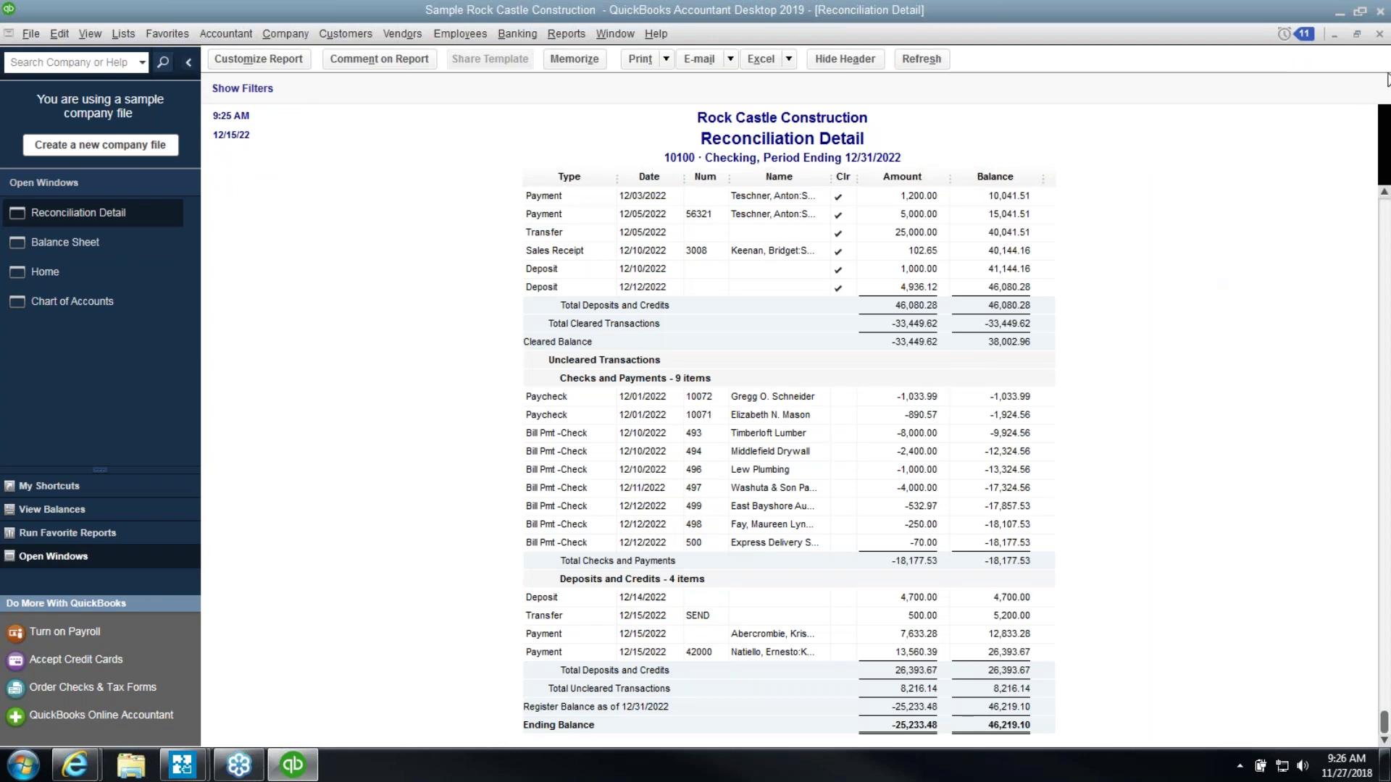
click(1378, 36)
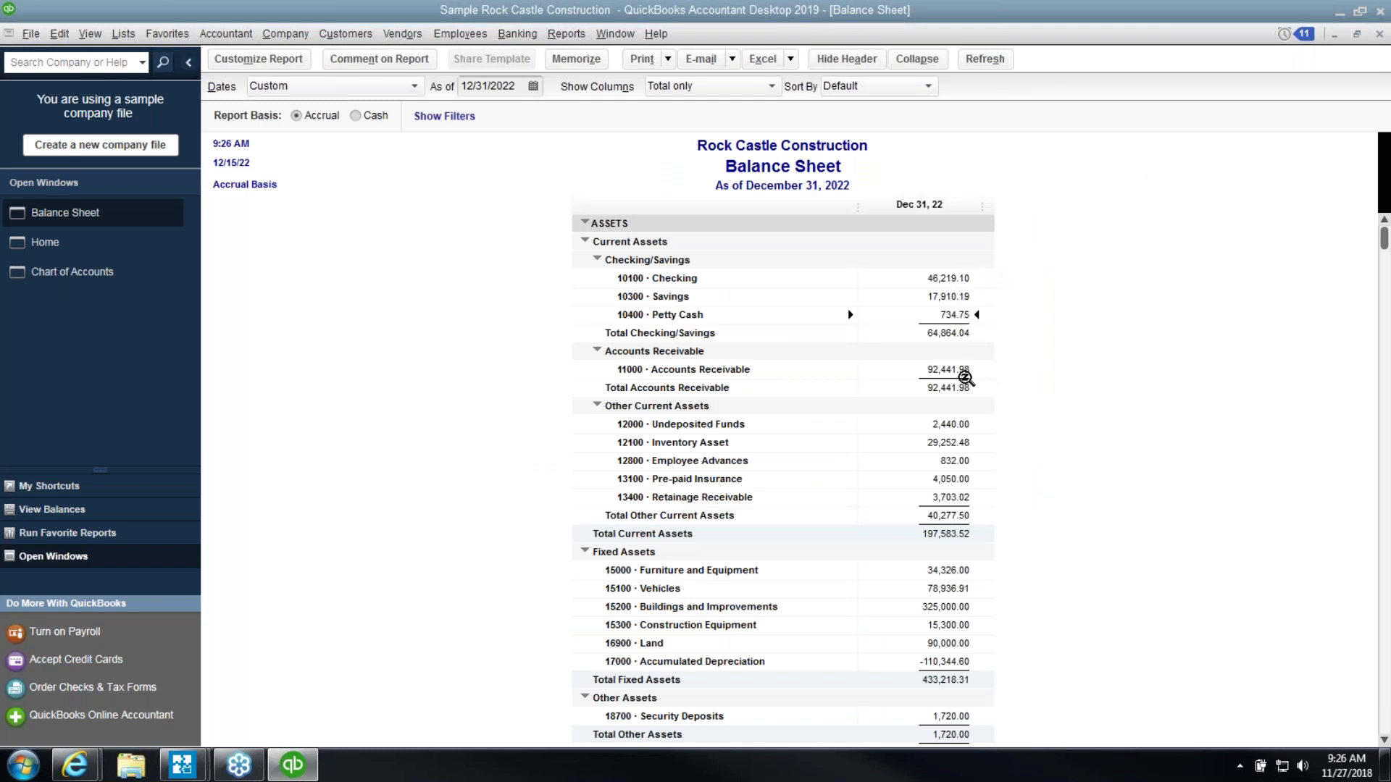
Run the A/R Aging Summary as of 12/31/2022
click(559, 37)
mouse_move(700, 205)
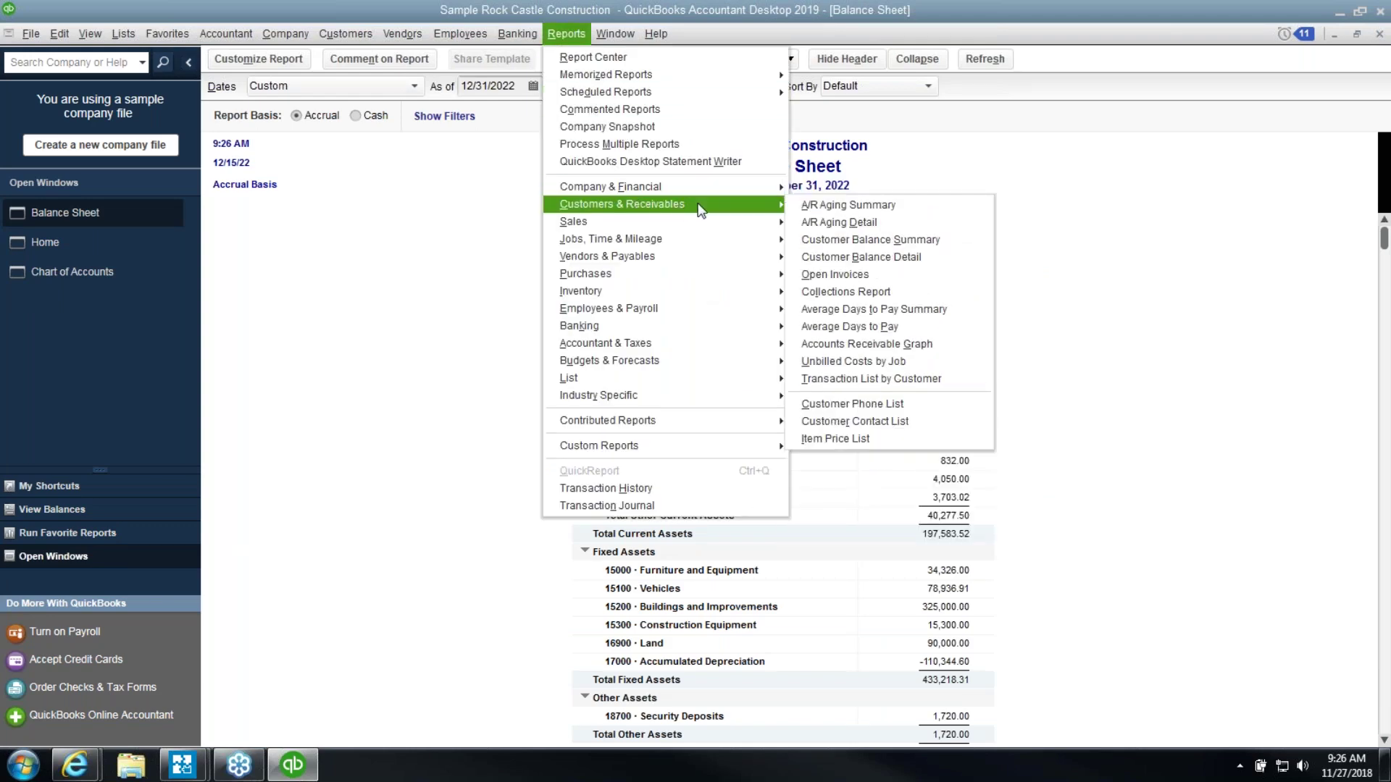
click(794, 205)
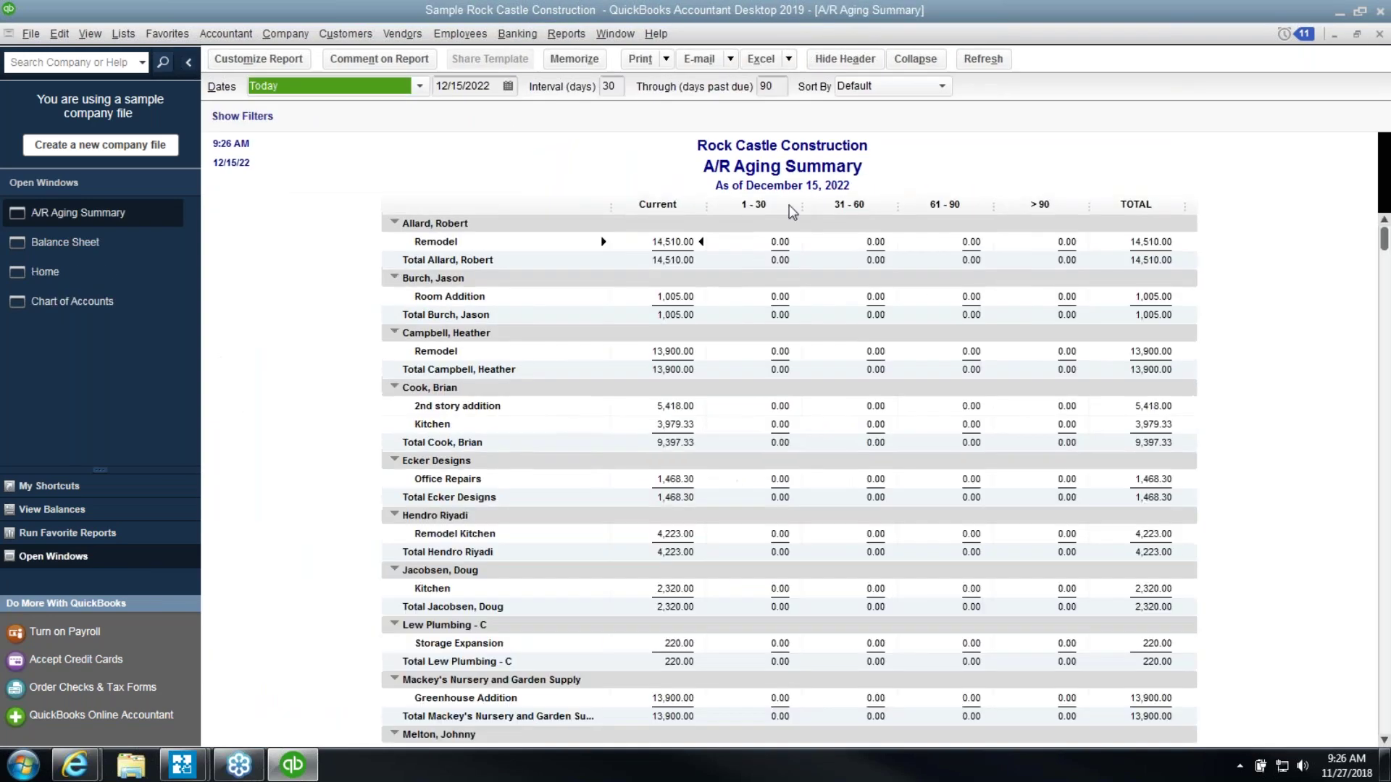
click(508, 85)
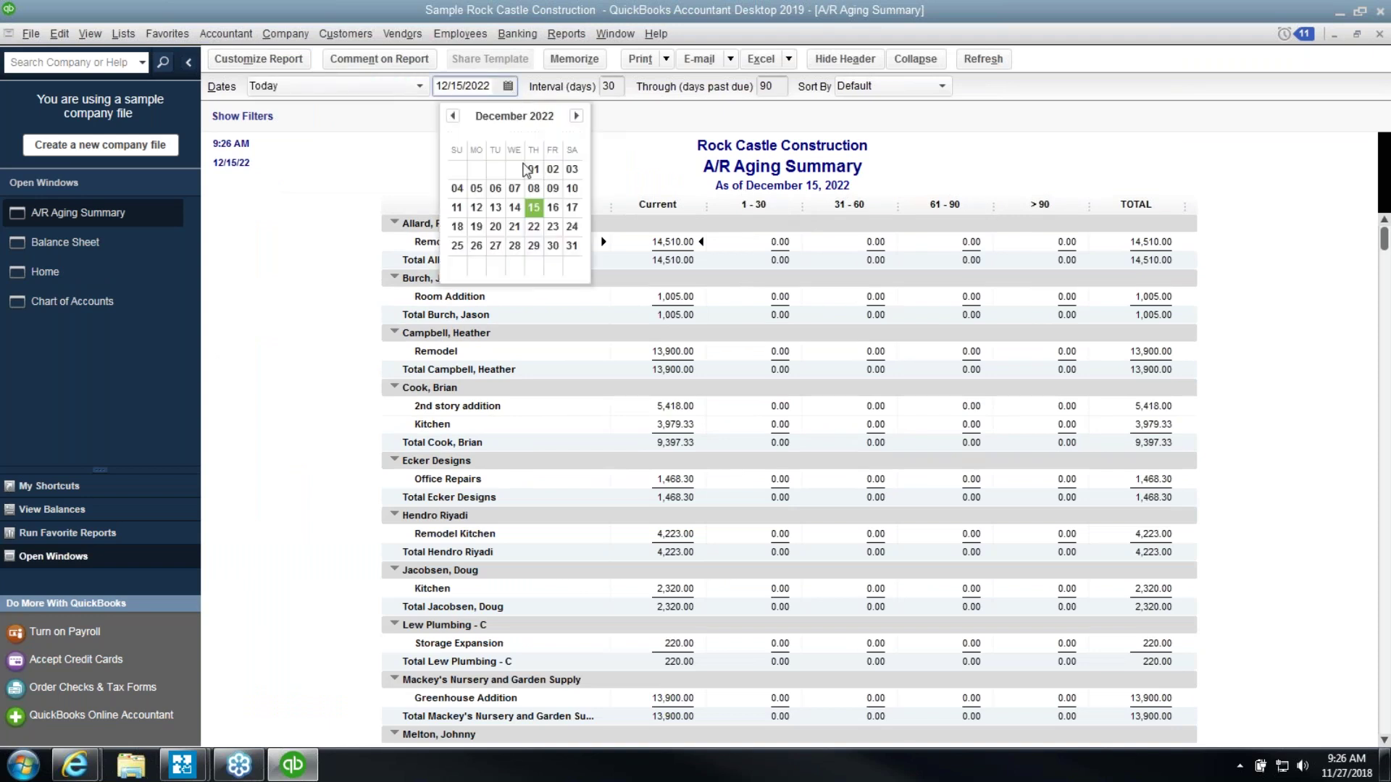
click(571, 245)
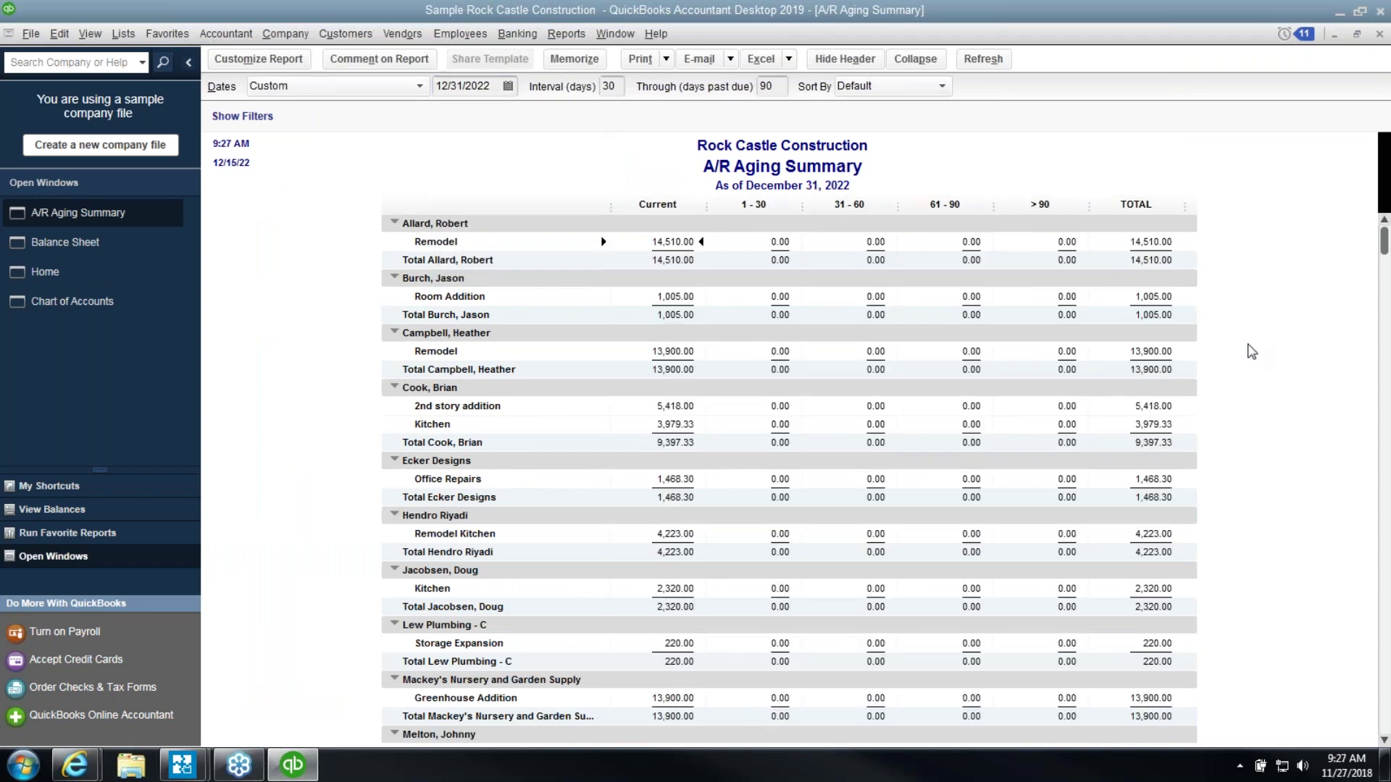
Check the aging TOTAL of 92,441.98 against the Balance Sheet's 11000 Accounts Receivable line
scroll(1259, 401, down, 5)
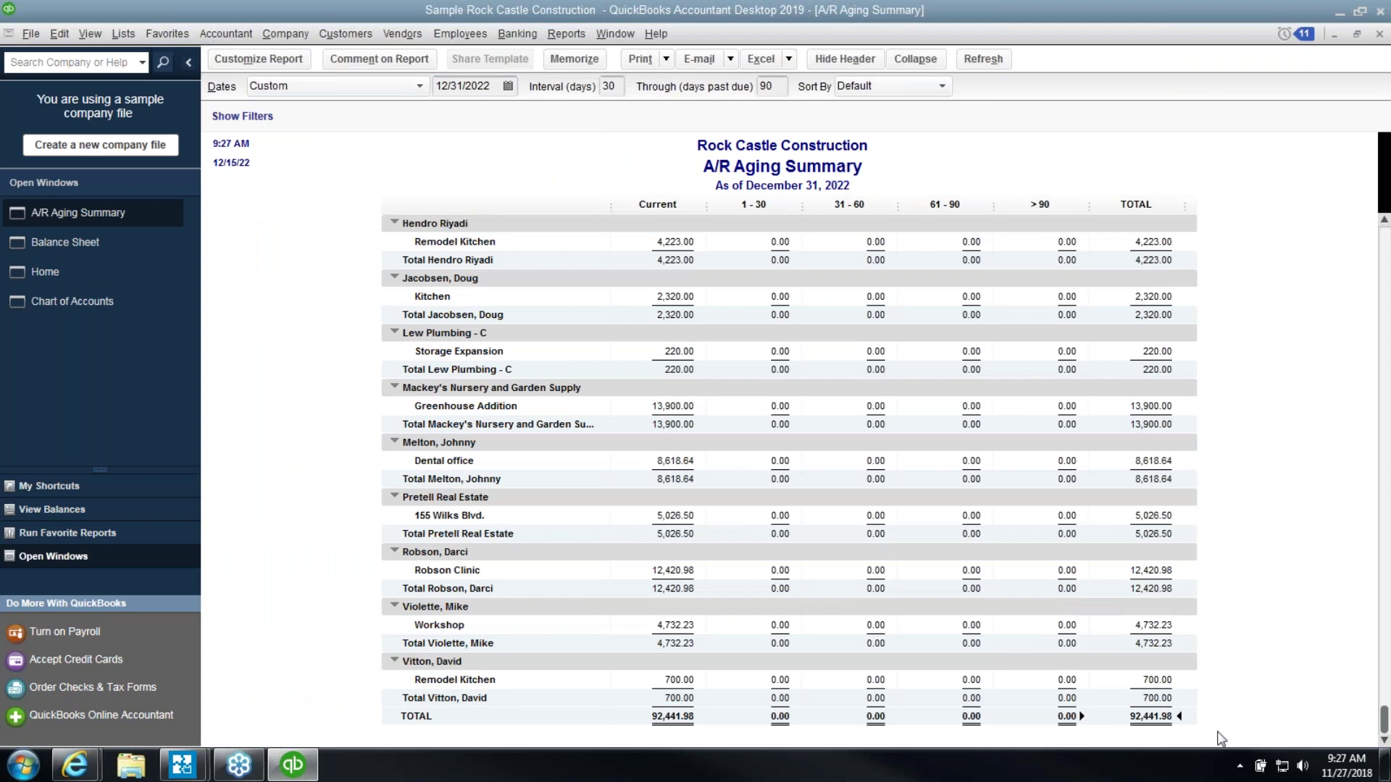
click(100, 242)
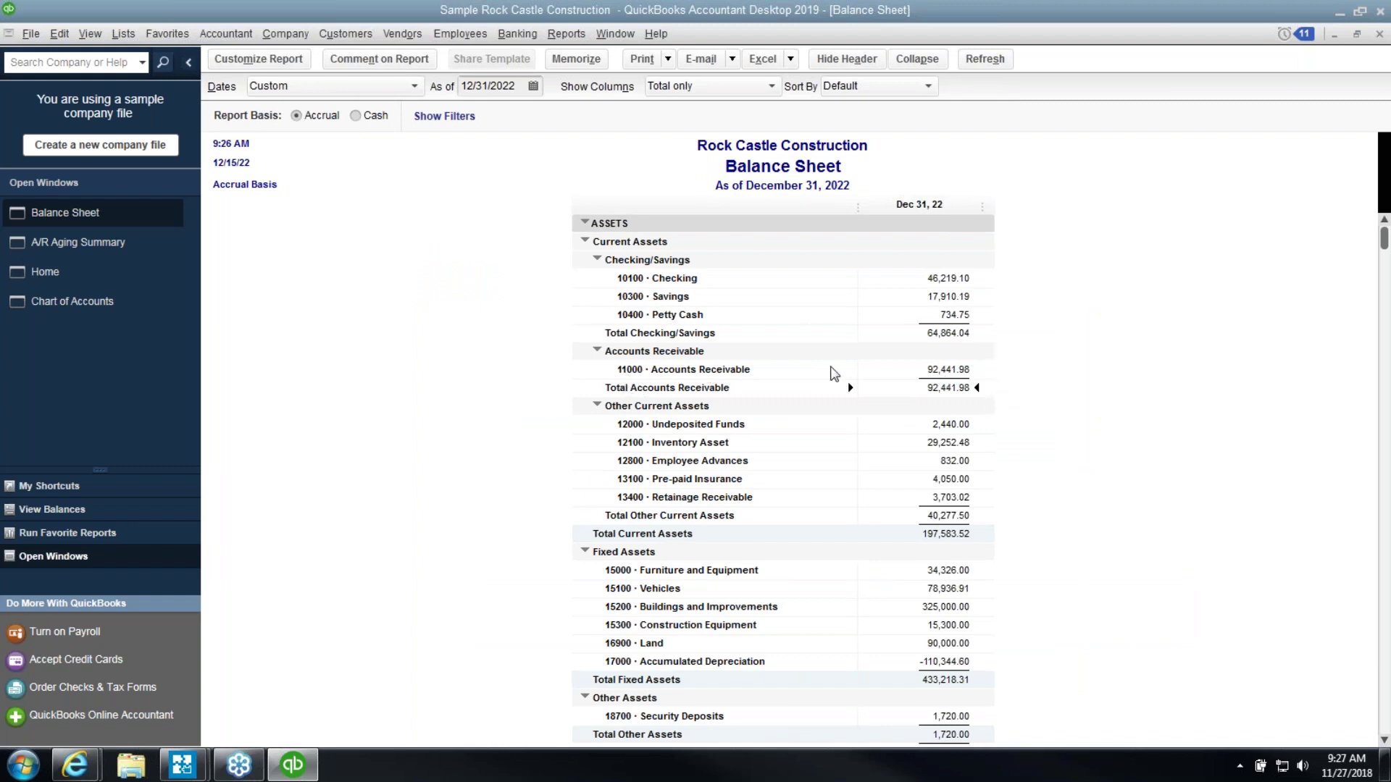
click(924, 372)
Run the Inventory Valuation Summary and compare its total with the 29,252.48 Inventory Asset balance
click(926, 443)
click(566, 34)
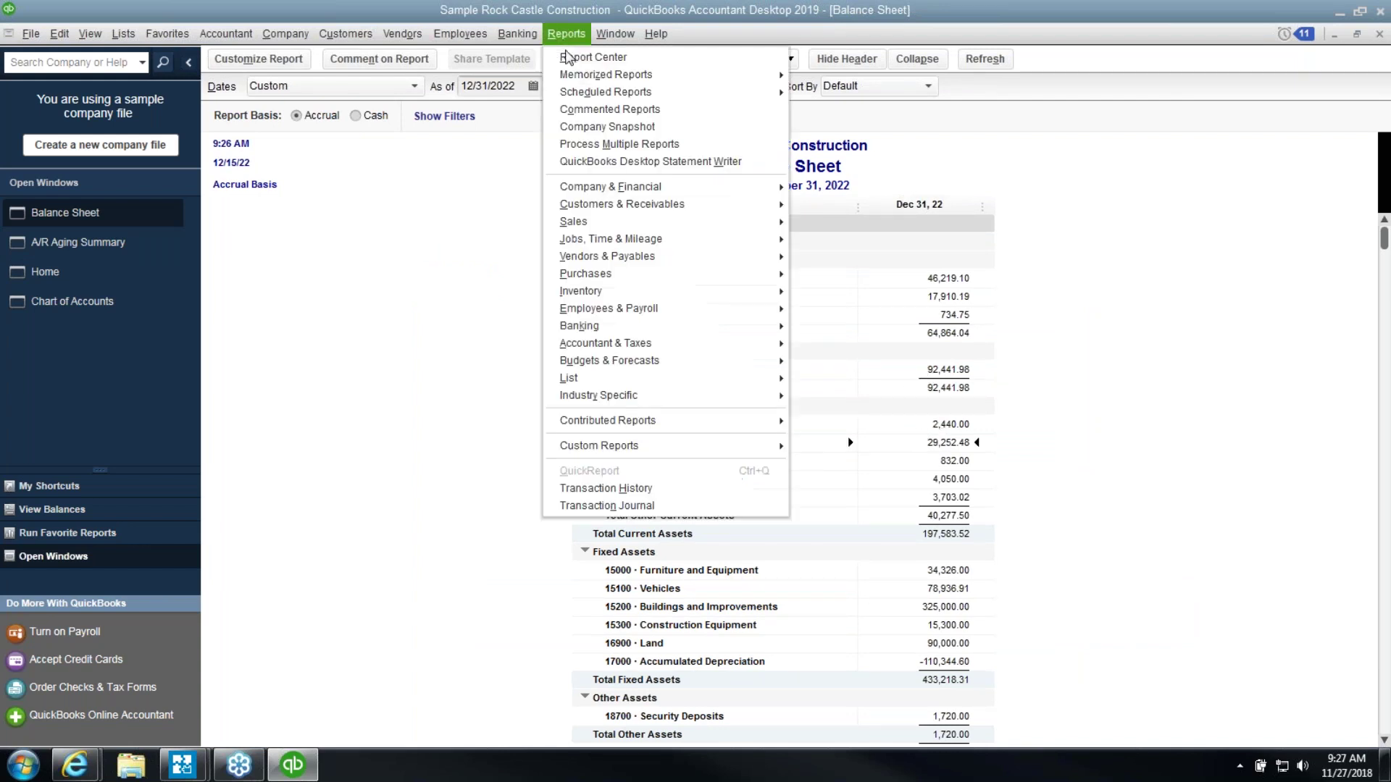
mouse_move(627, 293)
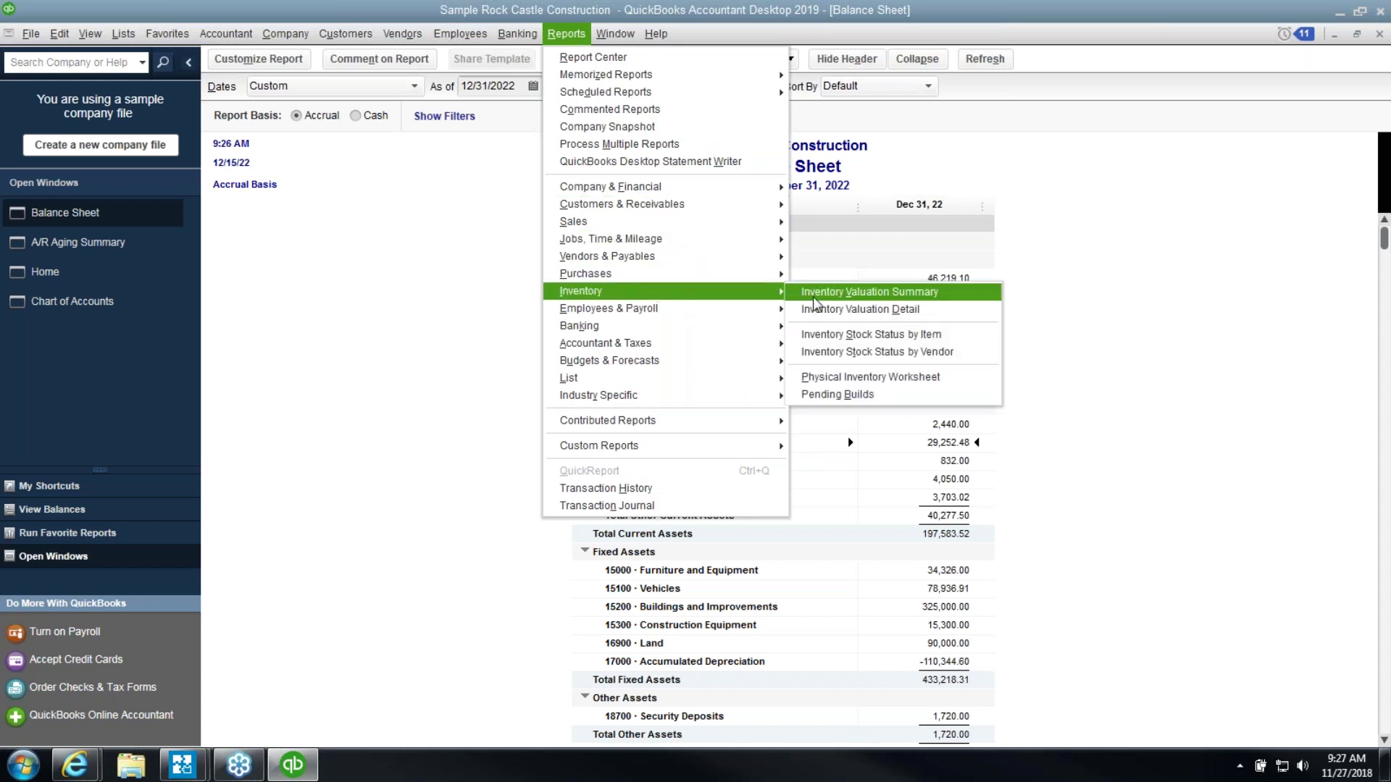
click(813, 293)
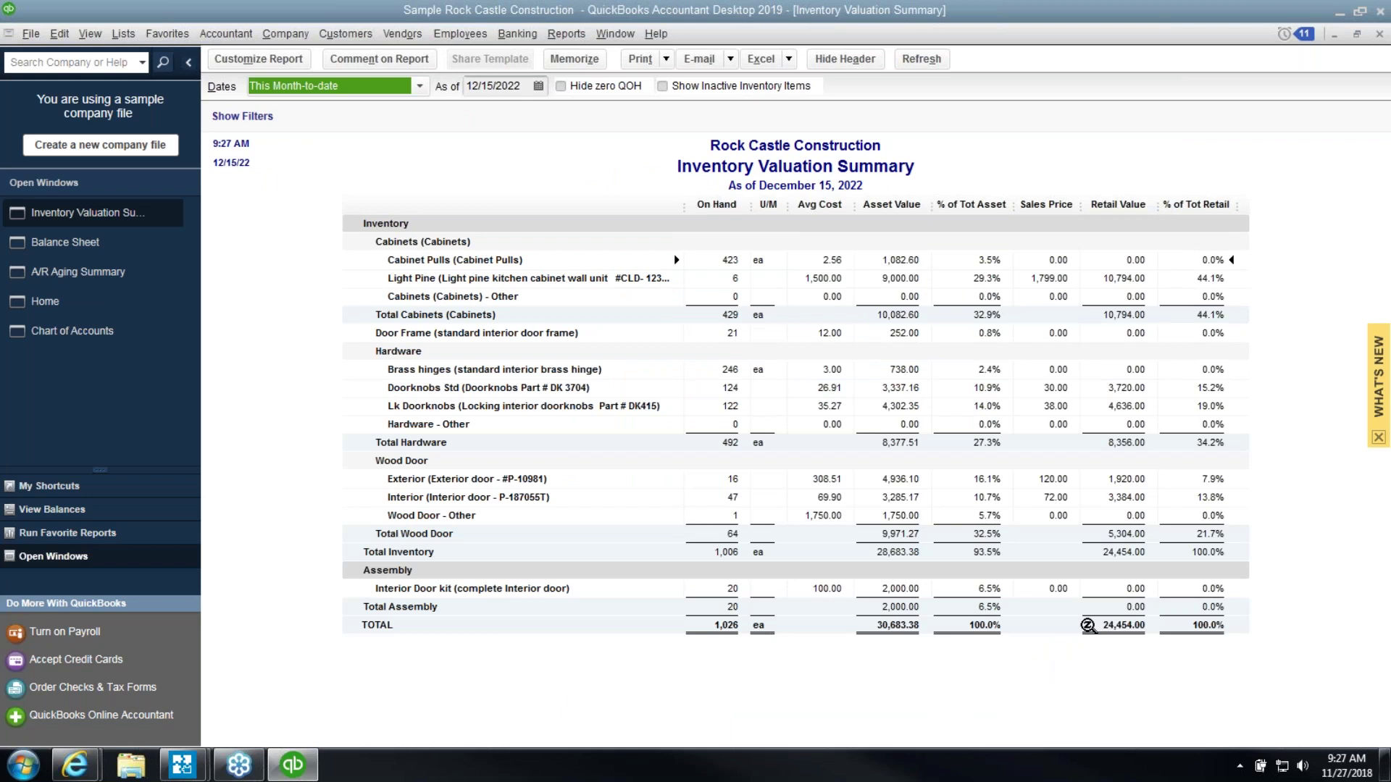
click(1090, 624)
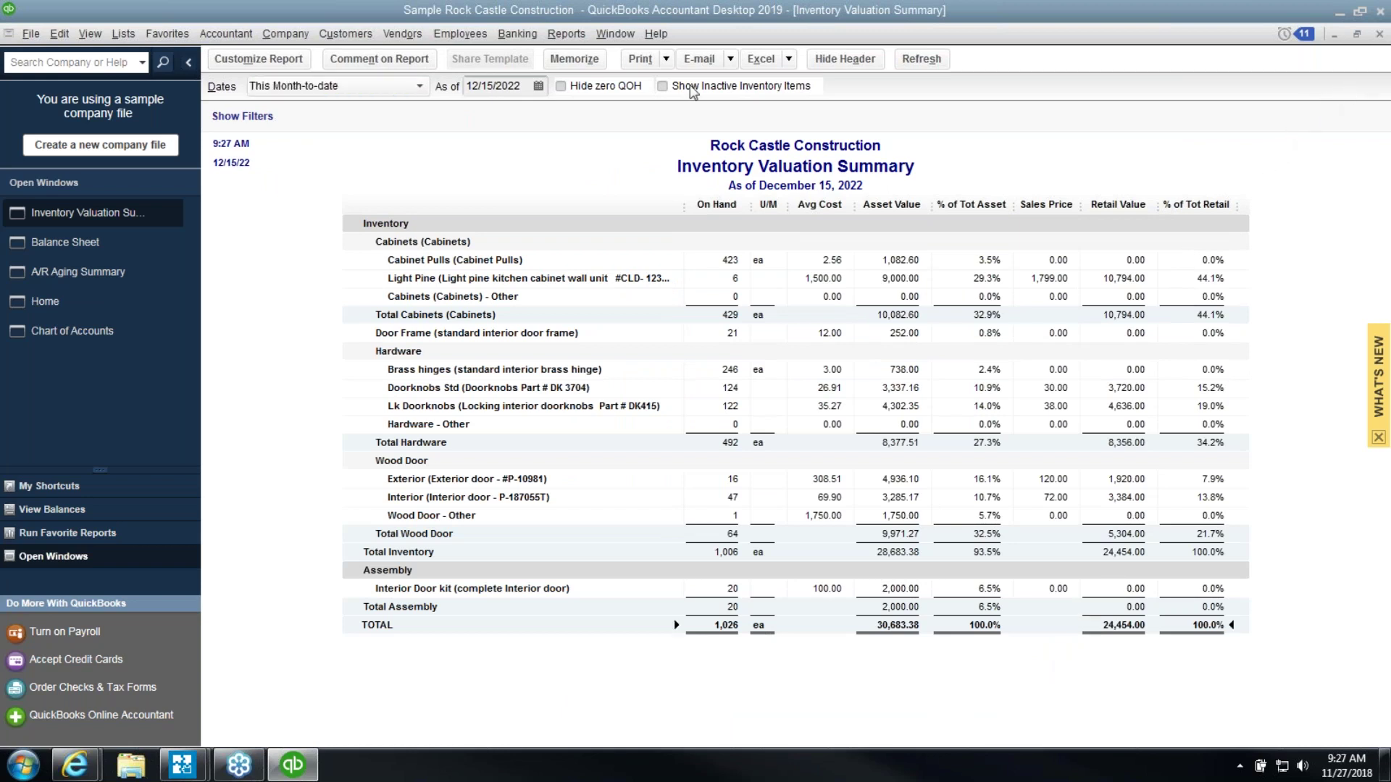
click(73, 243)
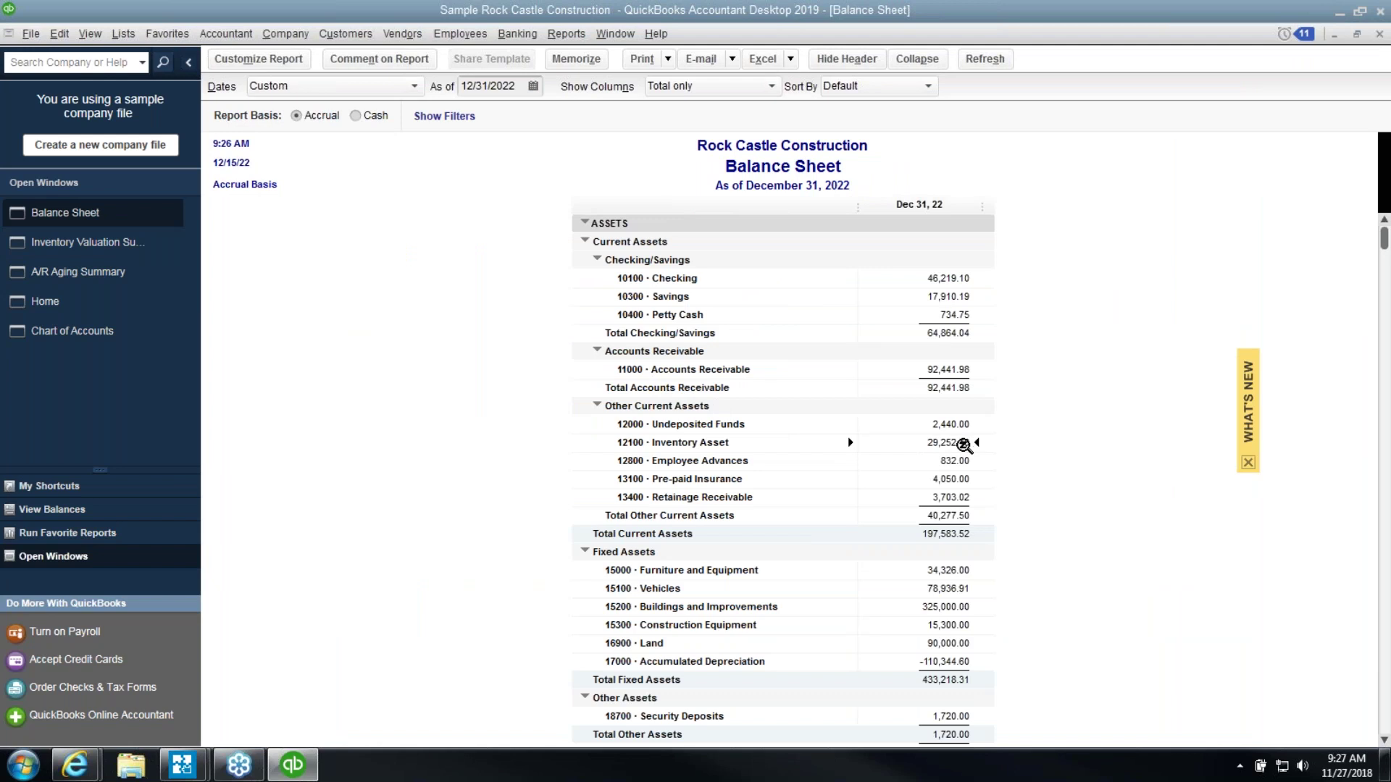
click(98, 244)
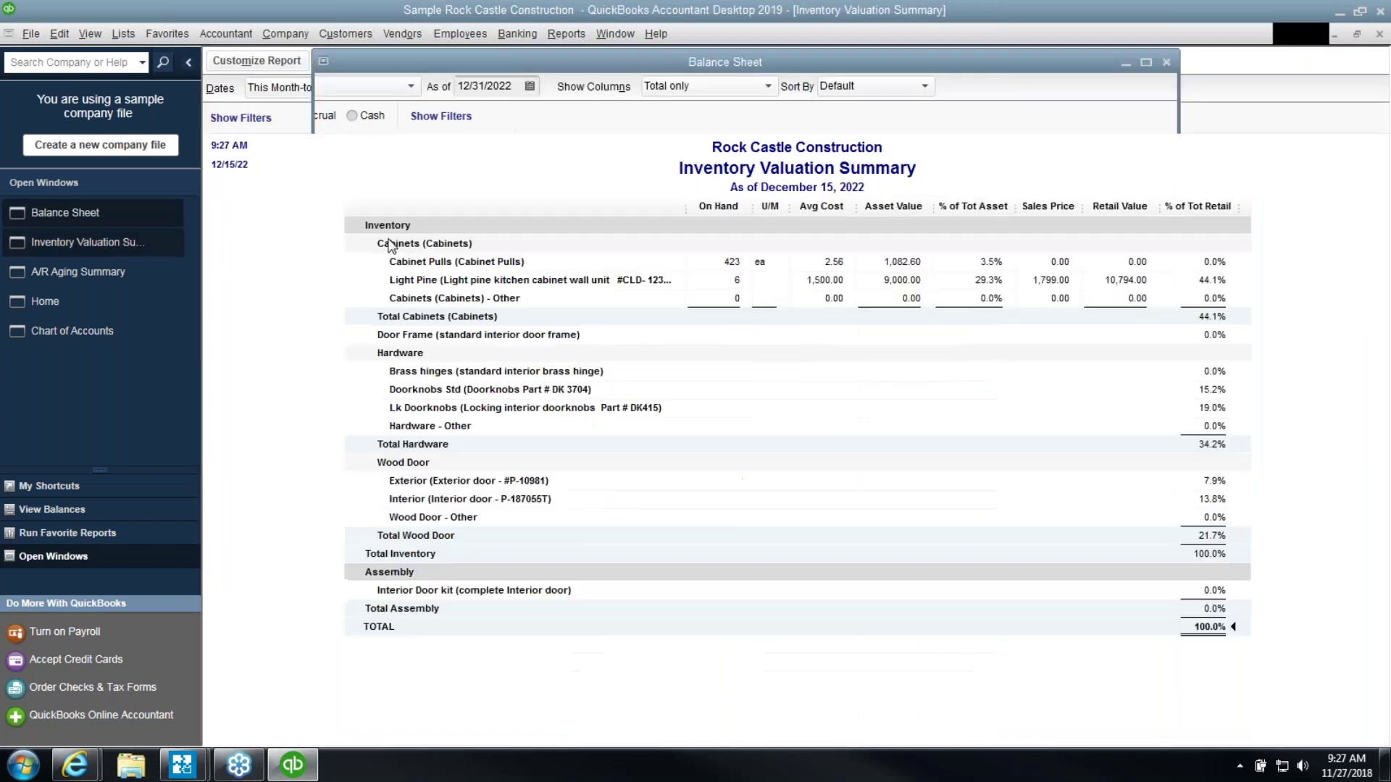
Set the inventory report as of 12/31/2022 hiding zero-quantity items, then revisit Balance Sheet and A/R Aging
click(533, 93)
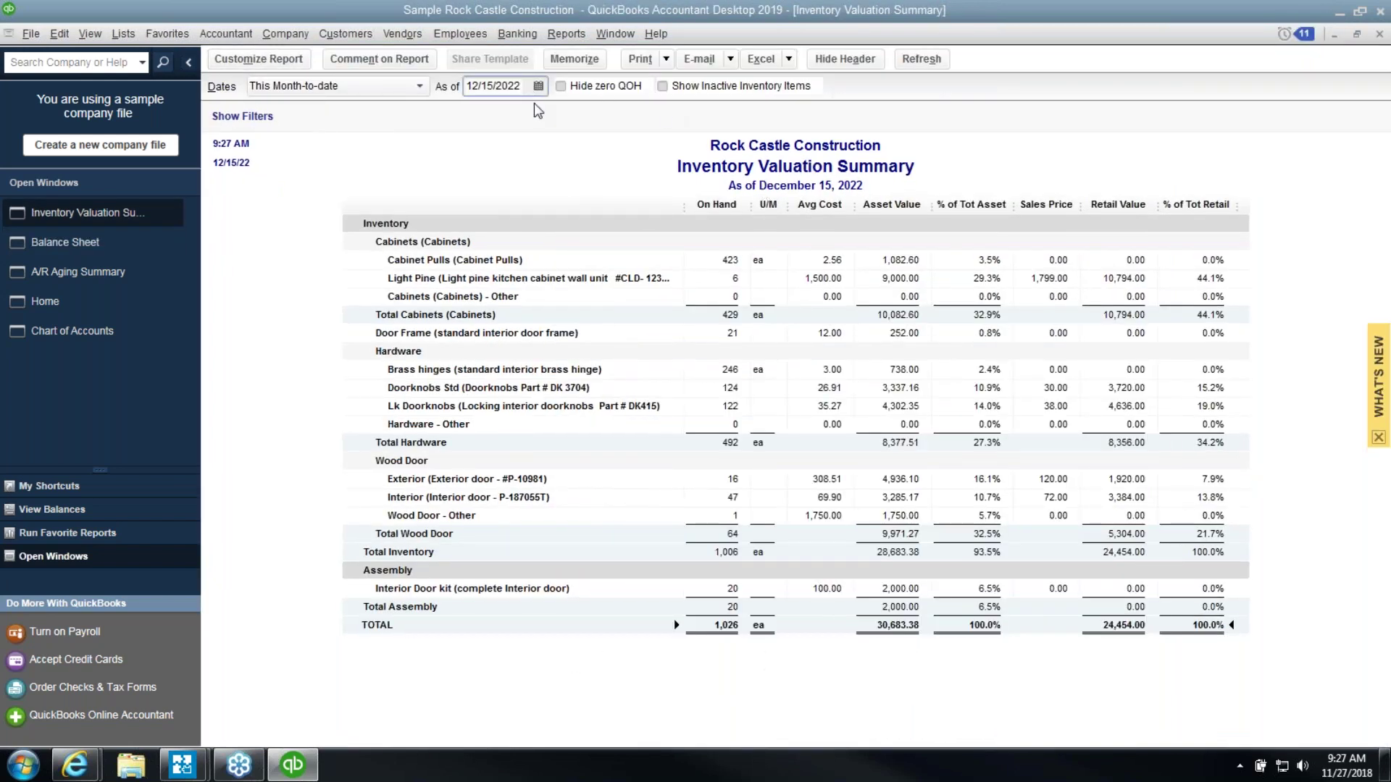
click(538, 86)
click(603, 247)
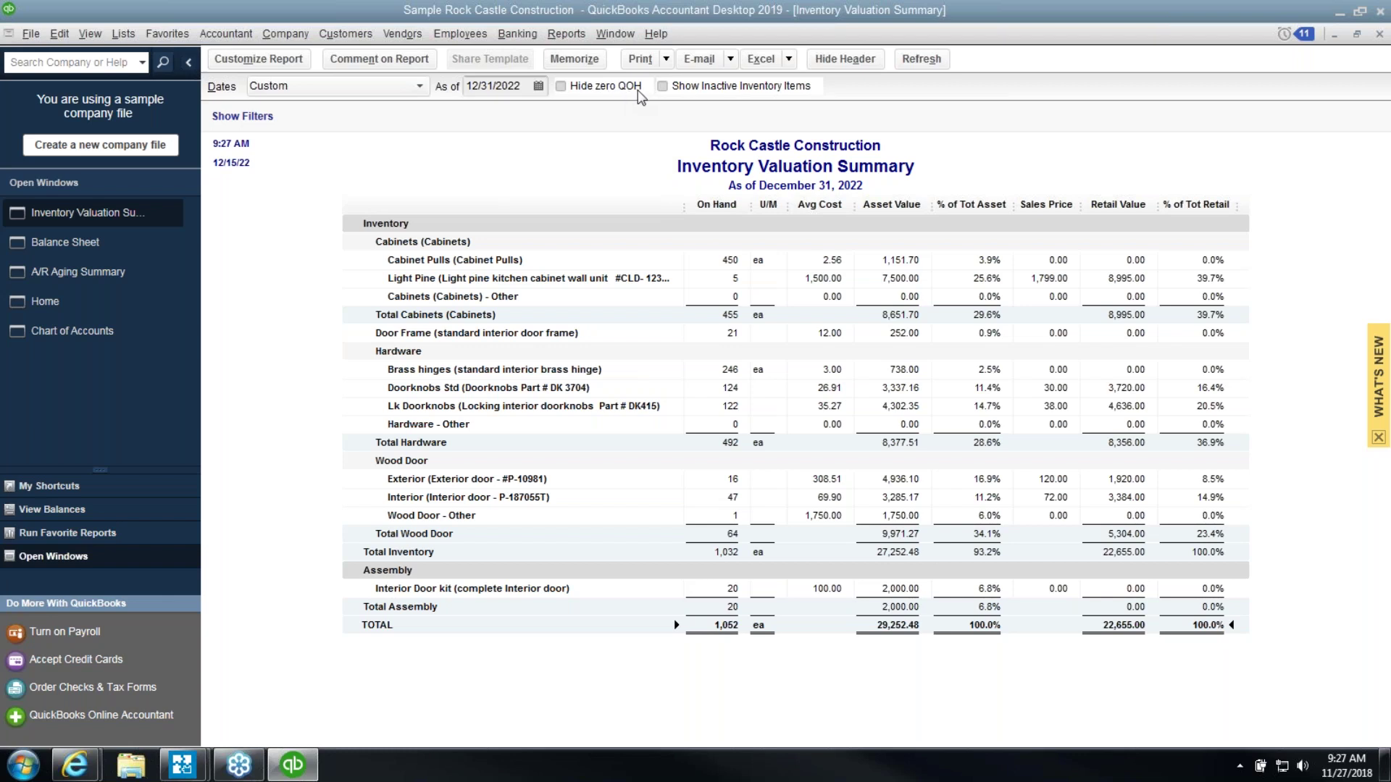
click(561, 87)
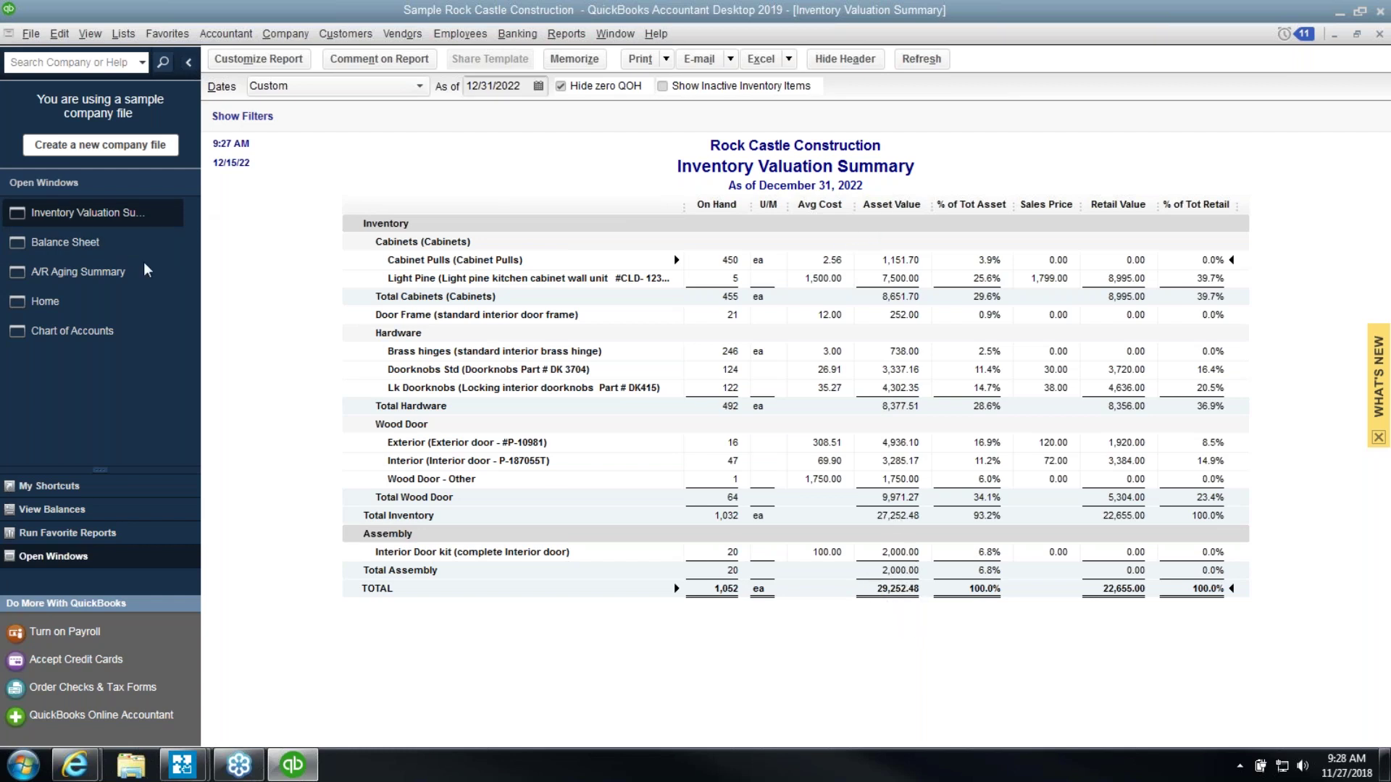
click(115, 243)
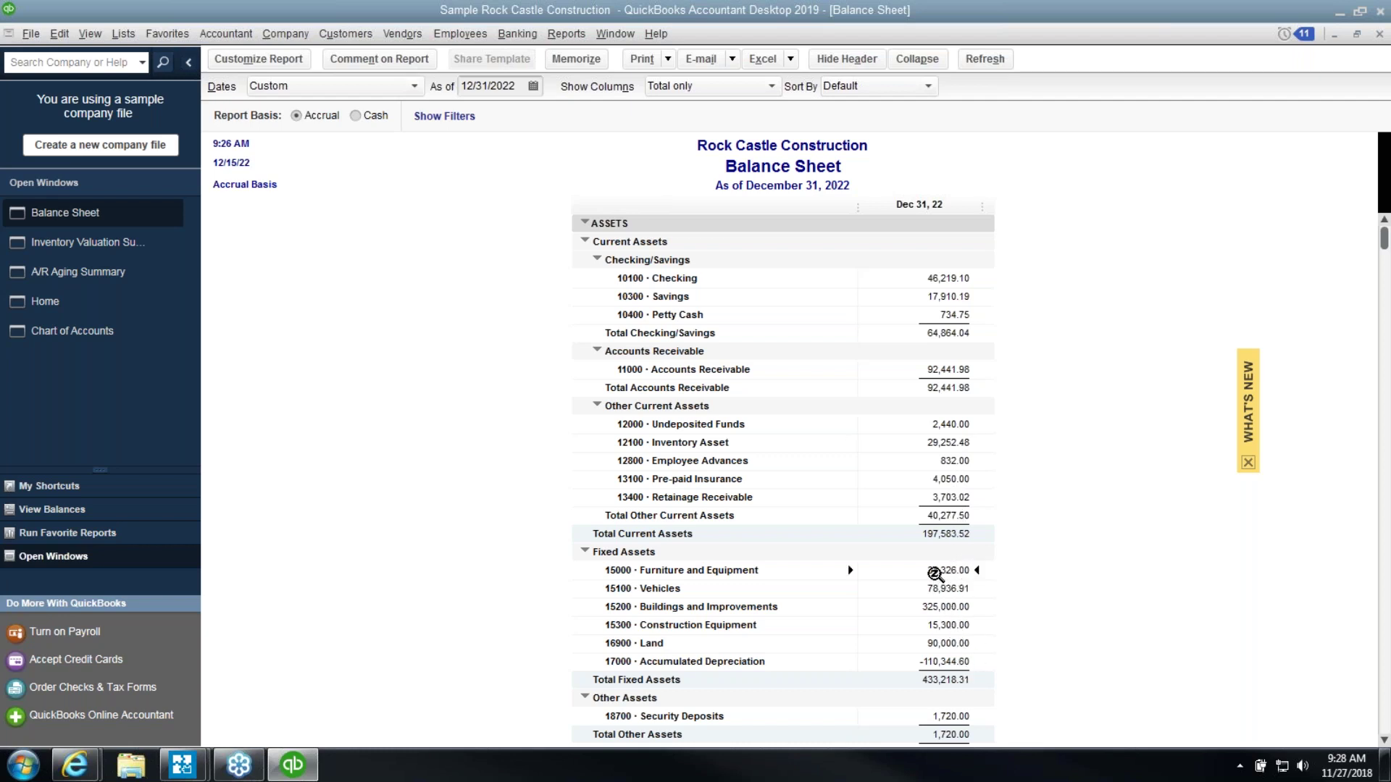
click(134, 275)
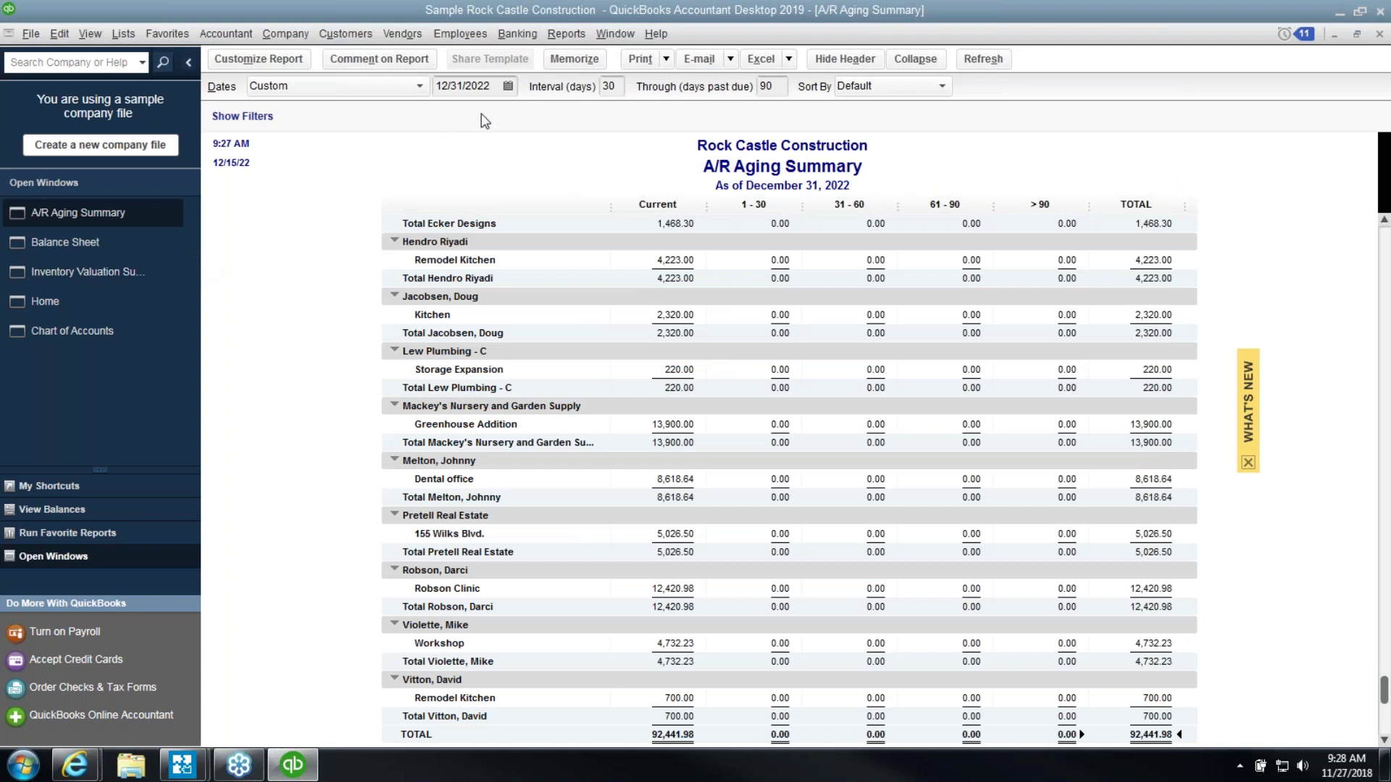
click(565, 34)
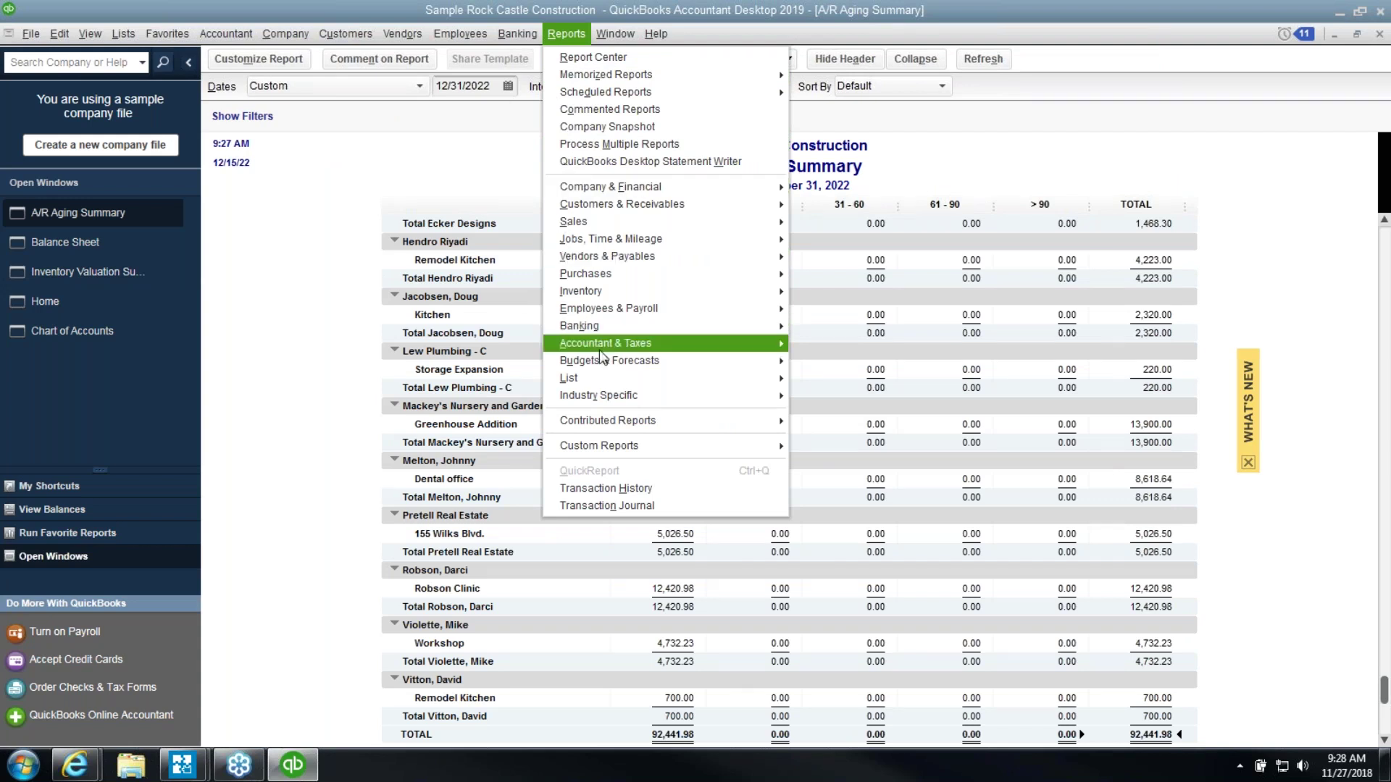
Reopen the 10100 Checking reconciliation detail including later changes, confirm the 46,219.10 ending balance, and close it
mouse_move(599, 332)
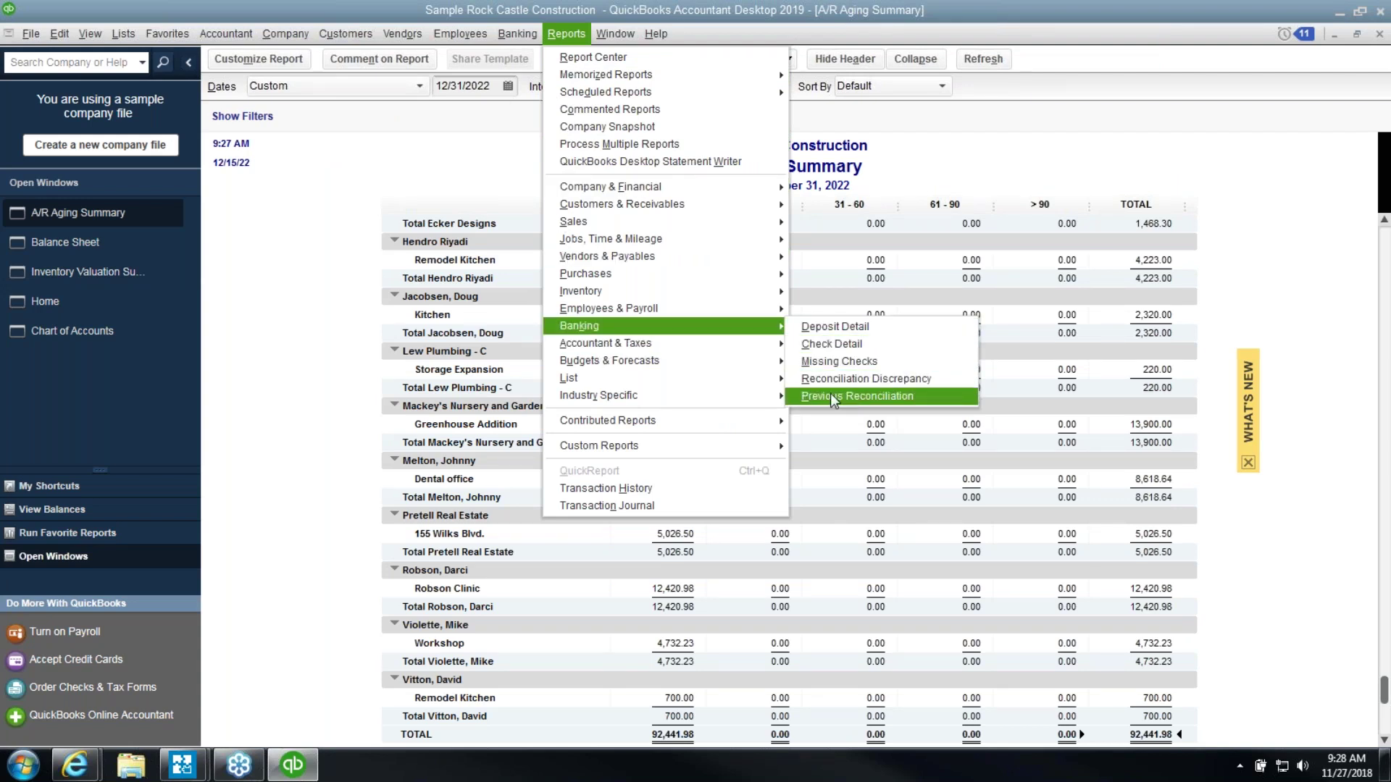
click(833, 401)
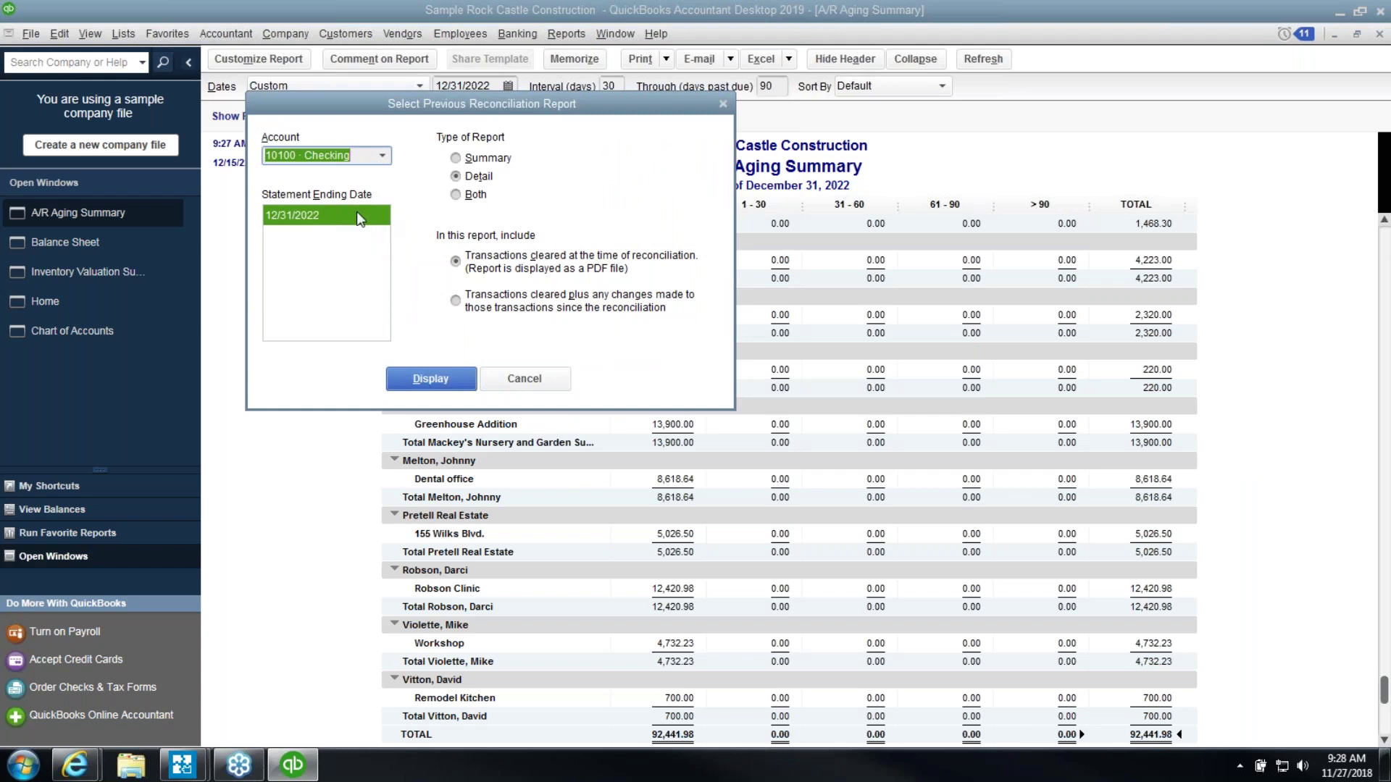
click(461, 305)
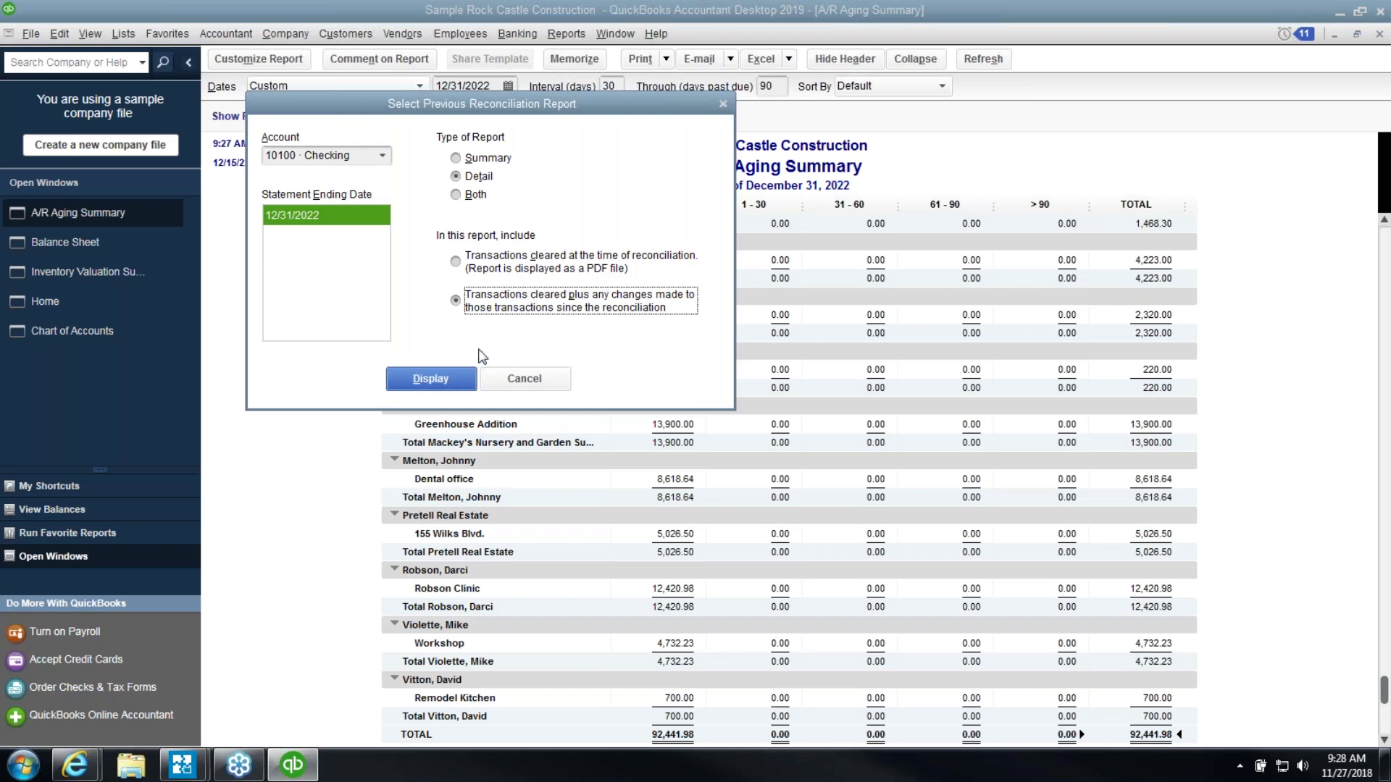
click(447, 381)
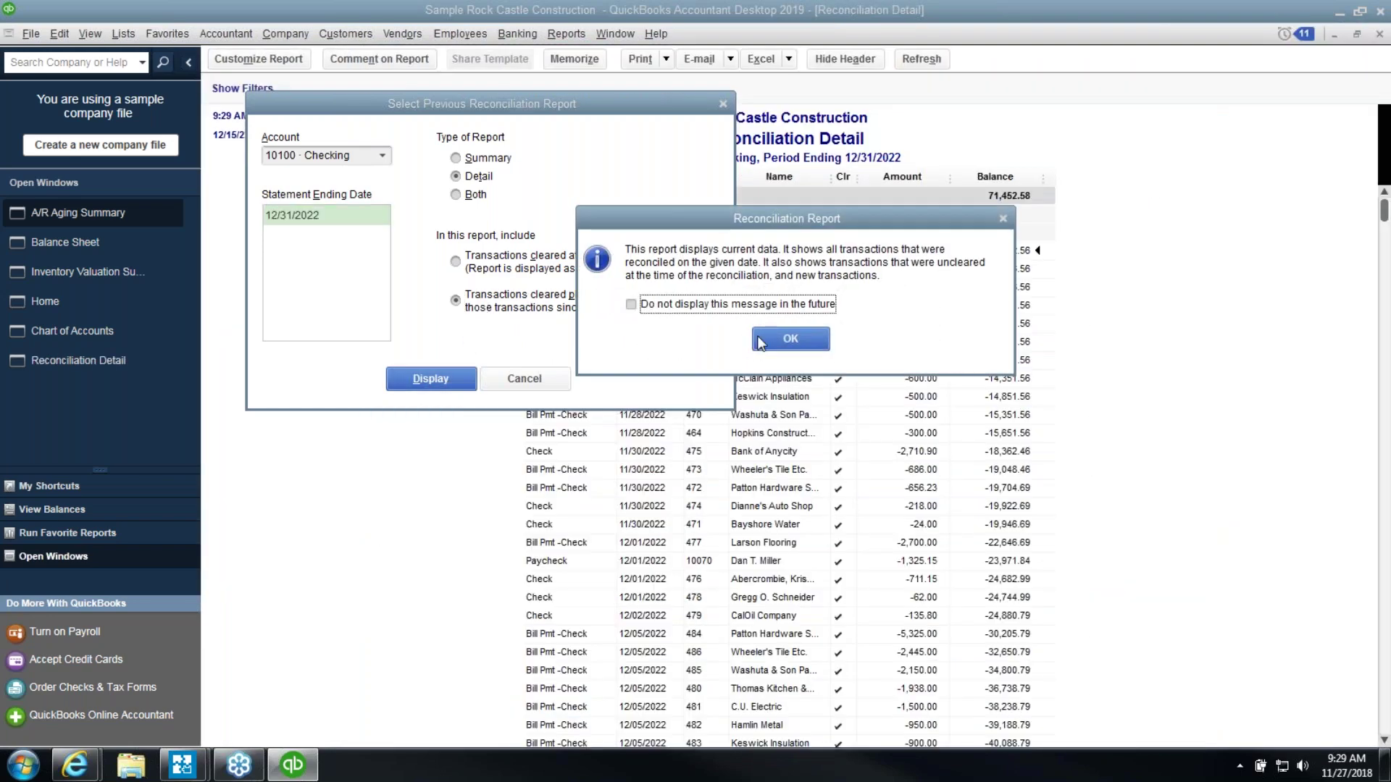
click(760, 342)
scroll(972, 435, down, 15)
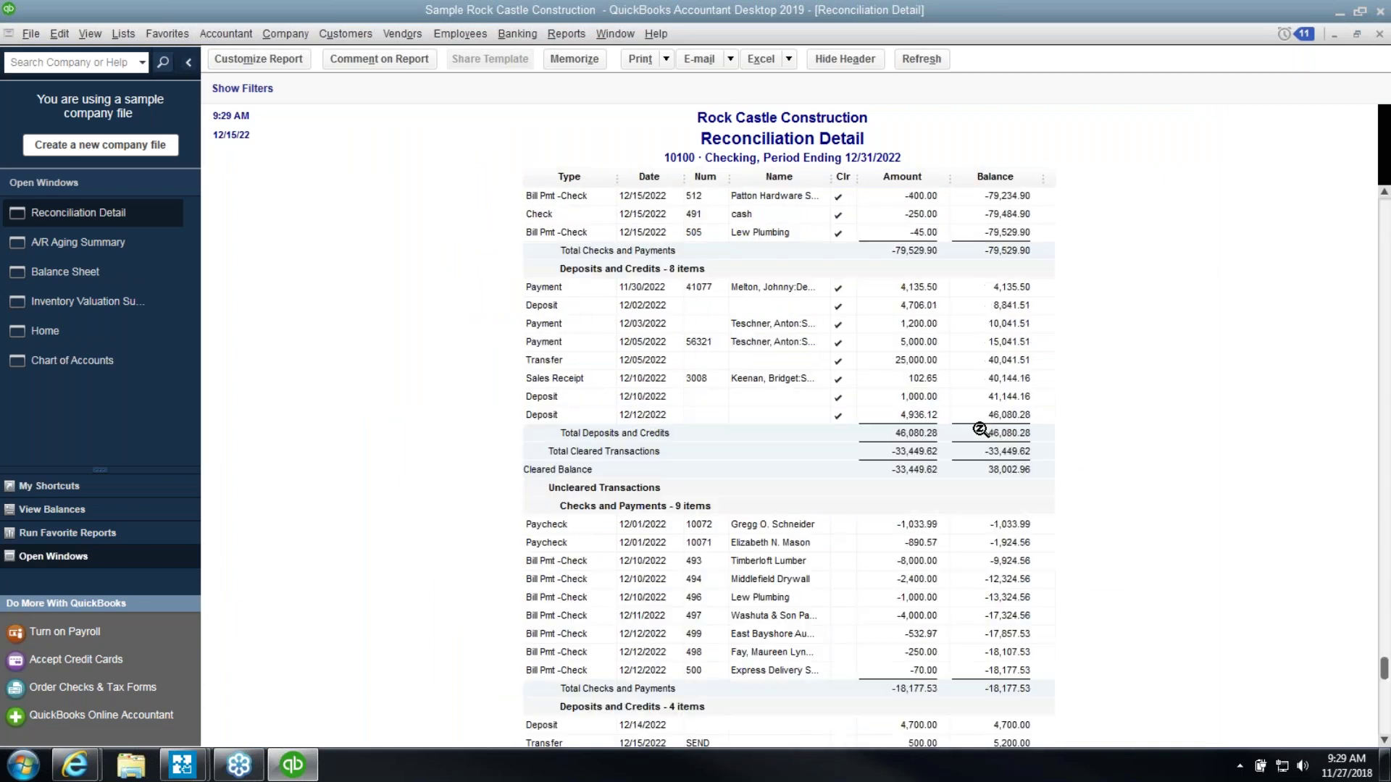
scroll(982, 438, down, 3)
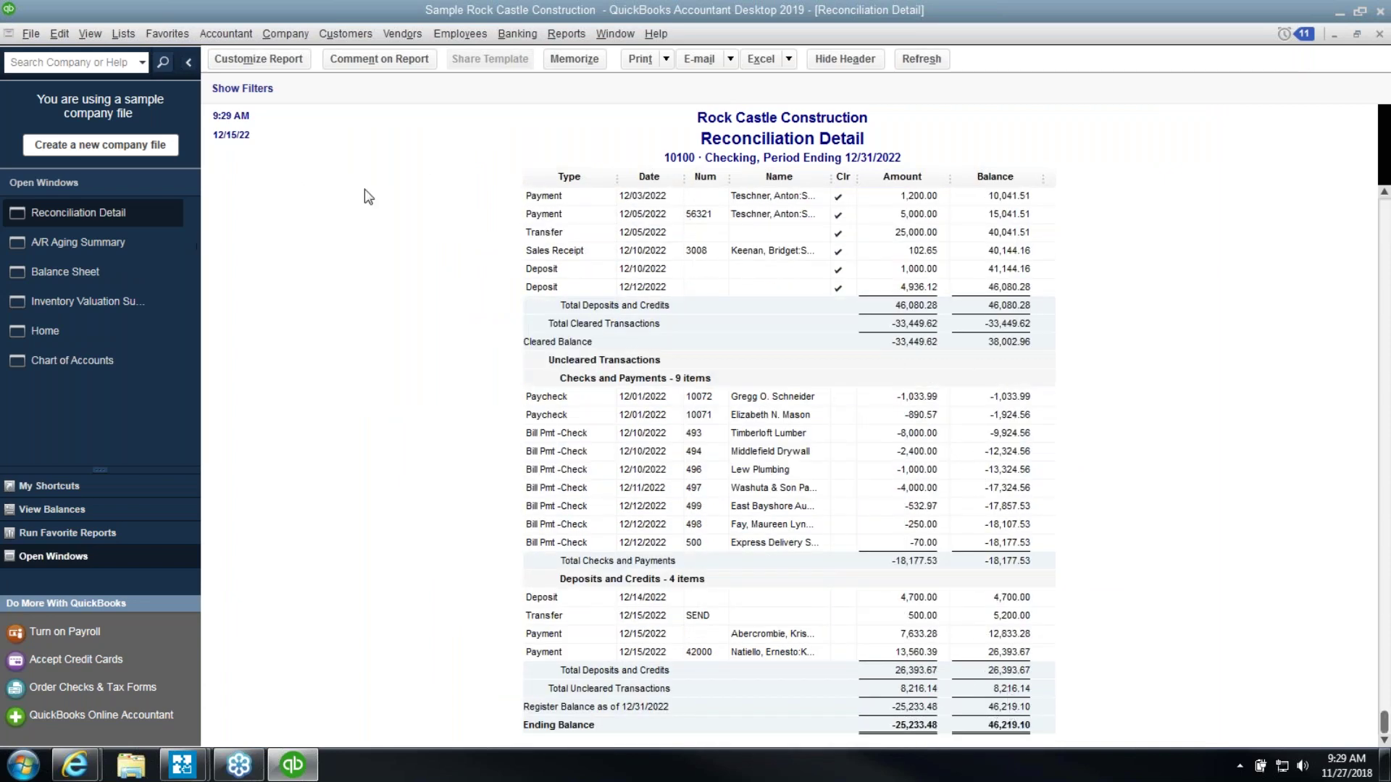
click(1380, 35)
Close the A/R Aging Summary and Inventory Valuation Summary report windows
click(1380, 34)
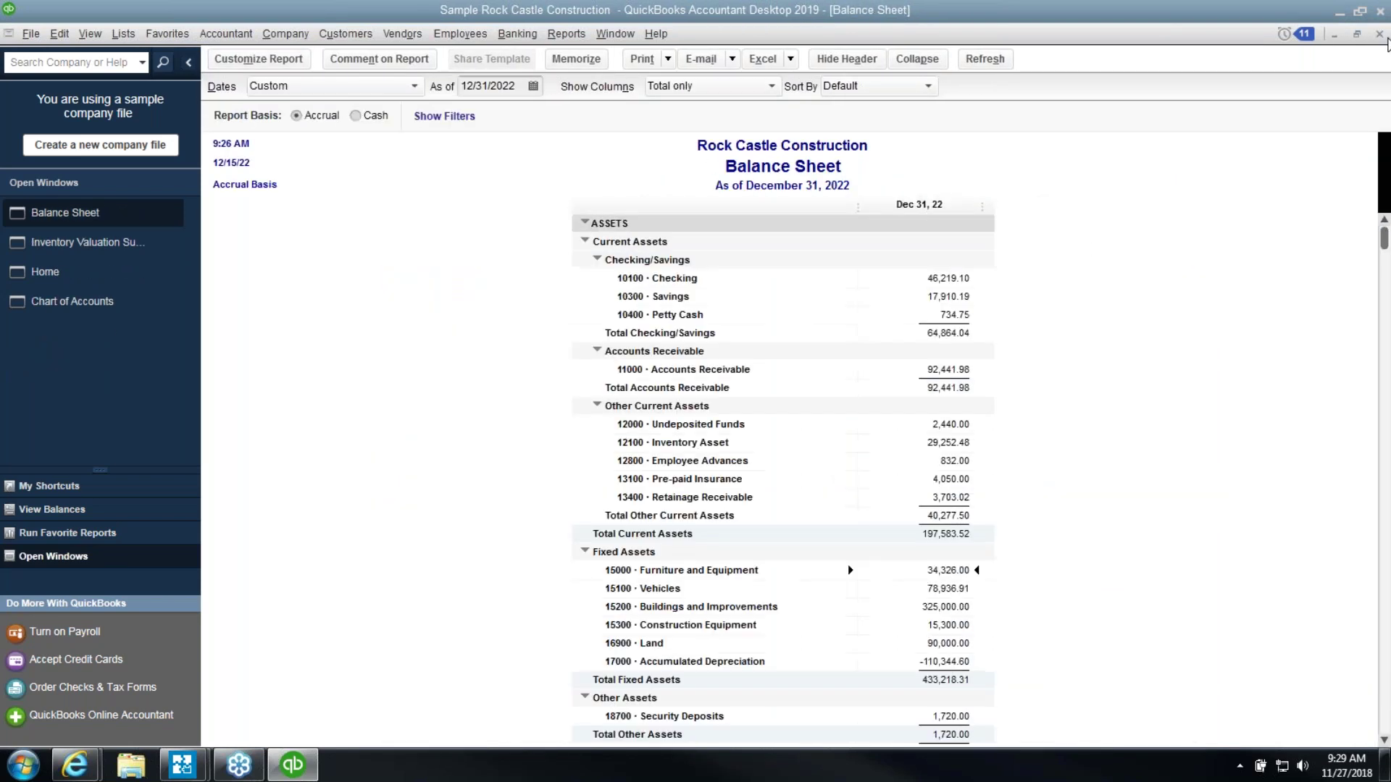
click(43, 241)
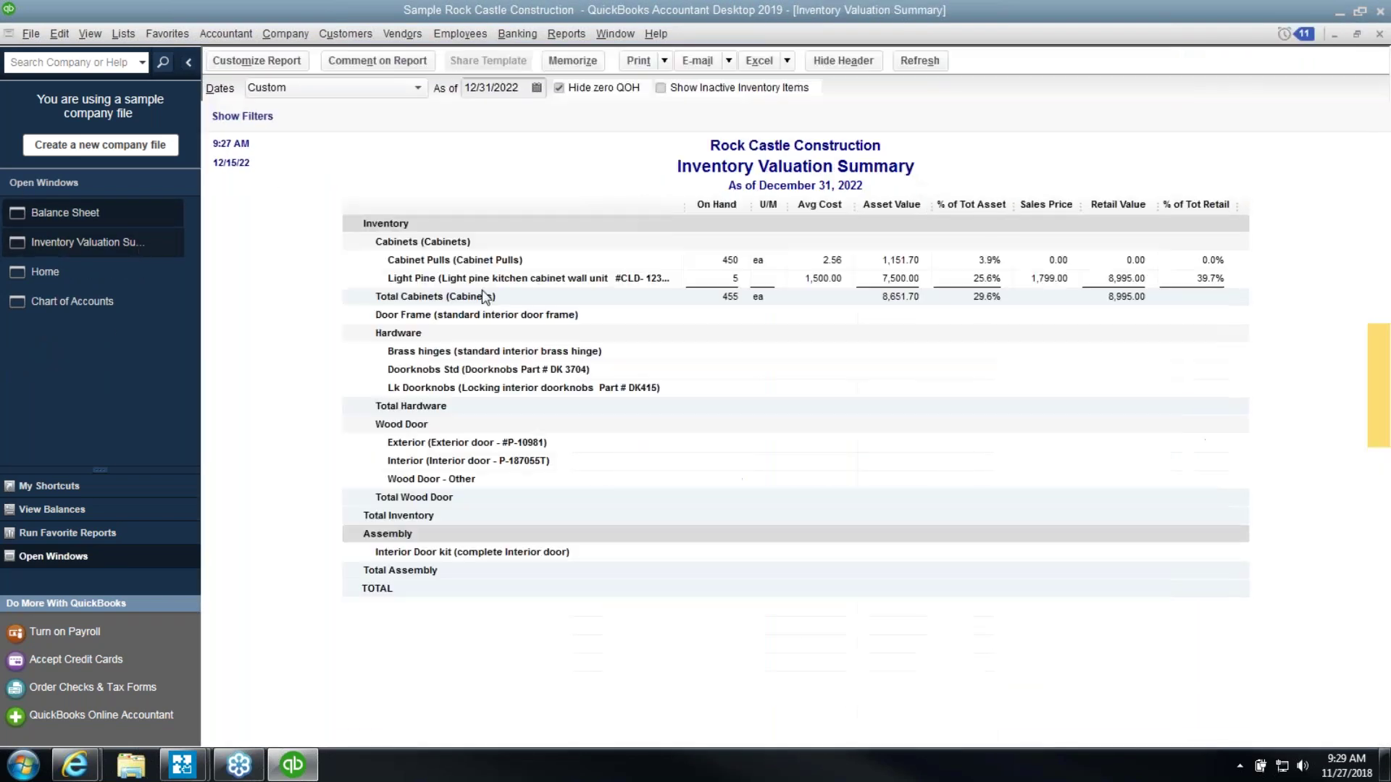
click(1380, 34)
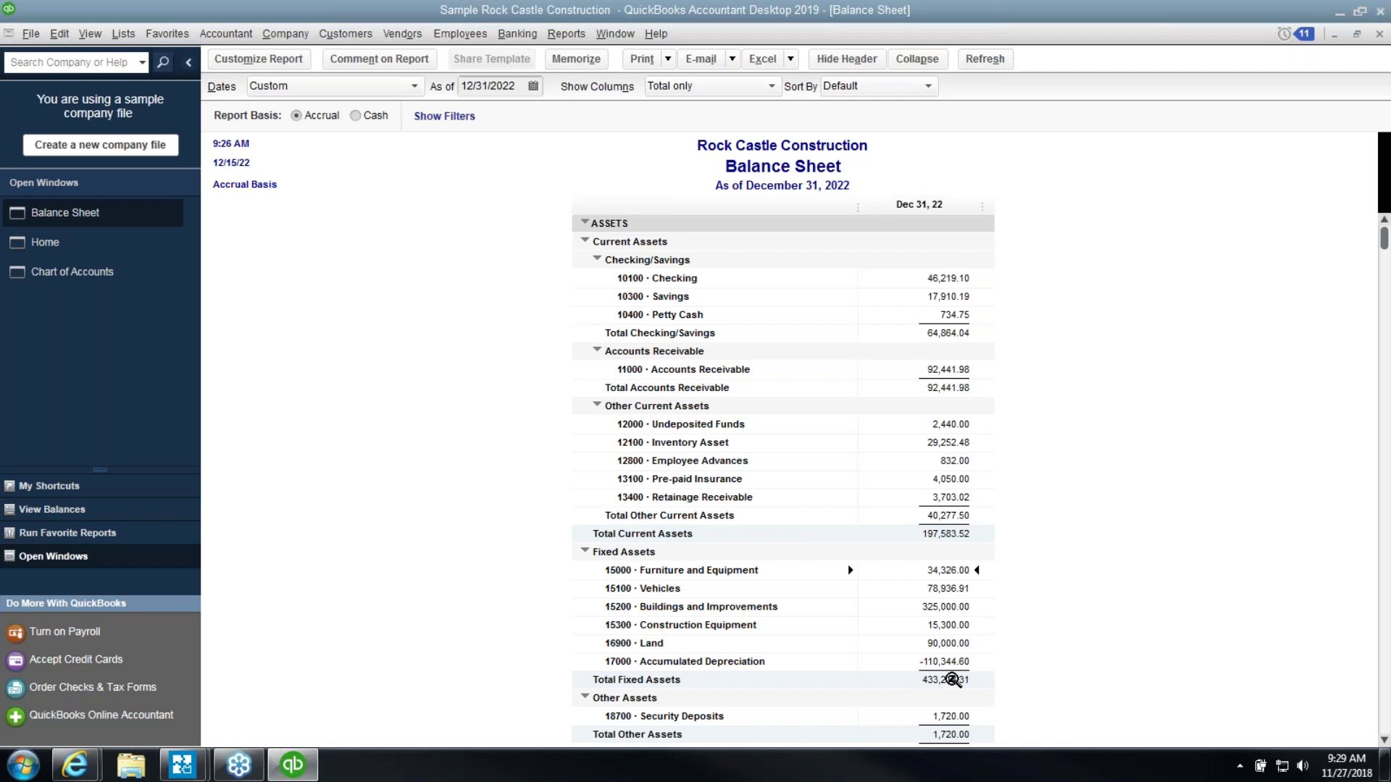
List the transactions behind Total Fixed Assets for 01/01/2022–12/31/2022
double_click(952, 680)
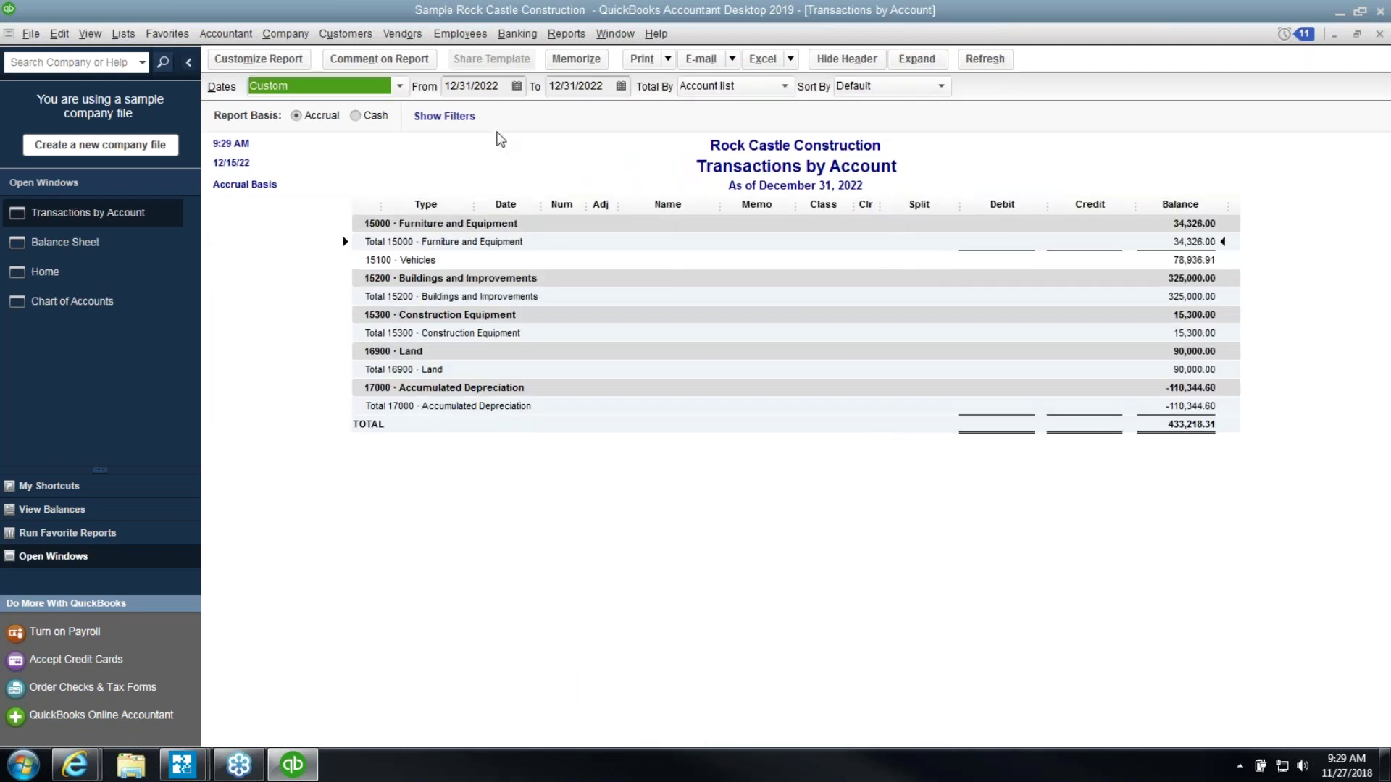
click(504, 89)
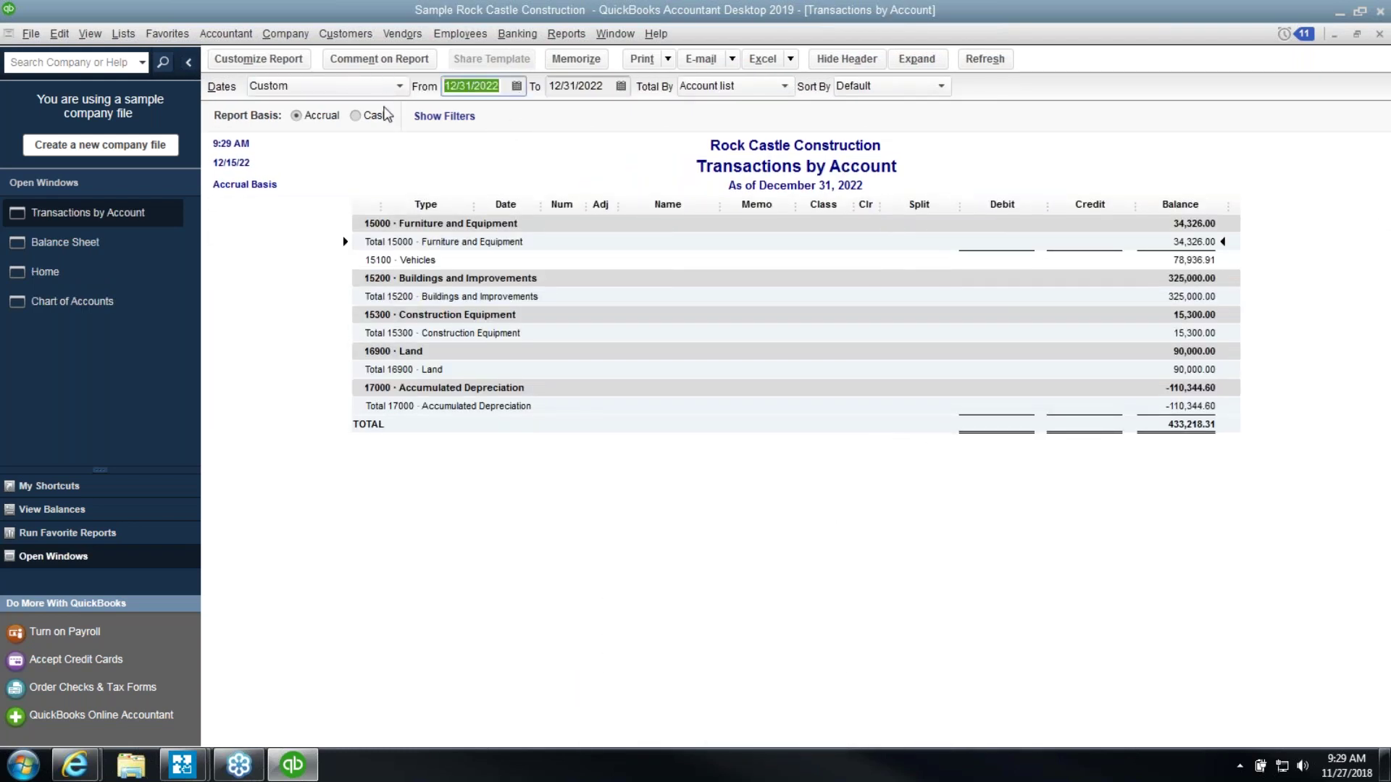
text(0)
key(Tab)
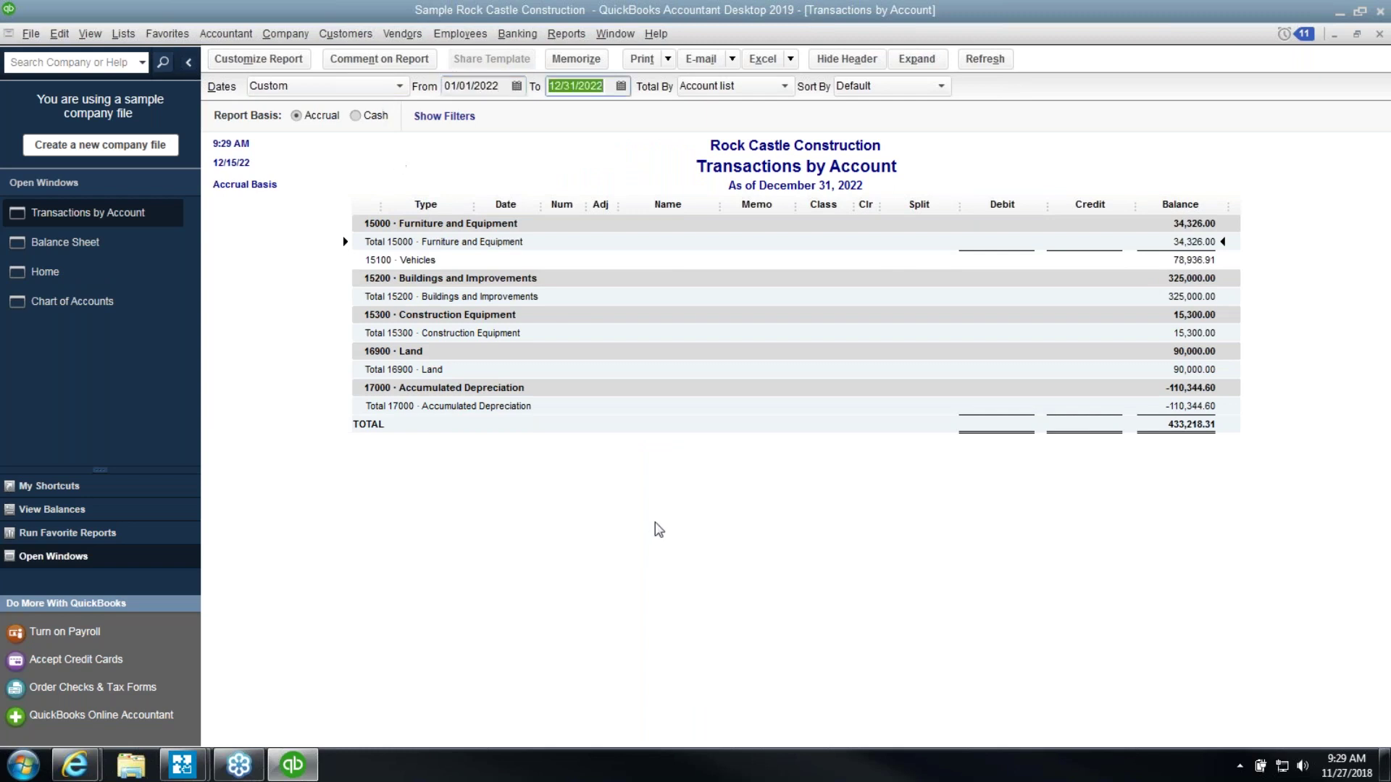
click(656, 524)
Review the Server bill with a wider Memo column, then close the Transactions by Account report
click(742, 266)
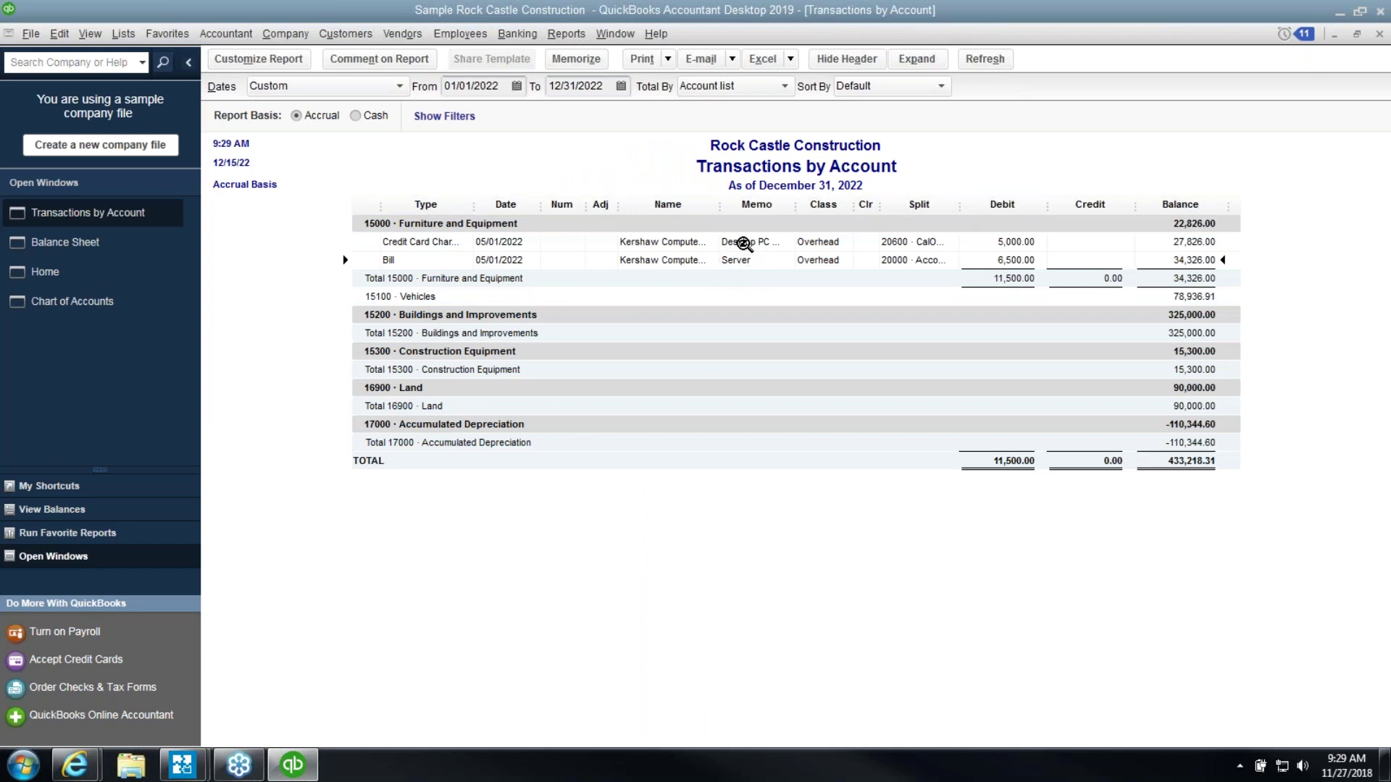
drag(796, 205, 818, 209)
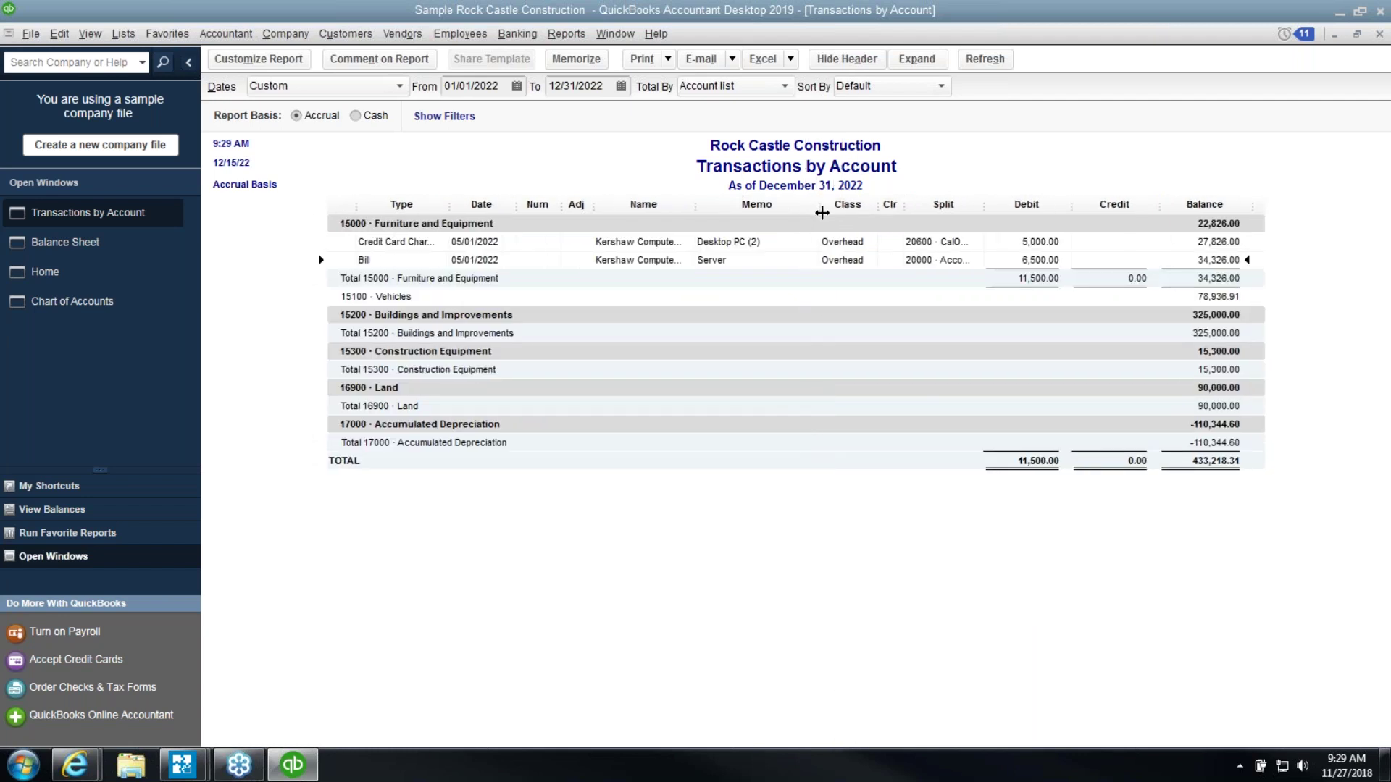
drag(822, 210, 806, 210)
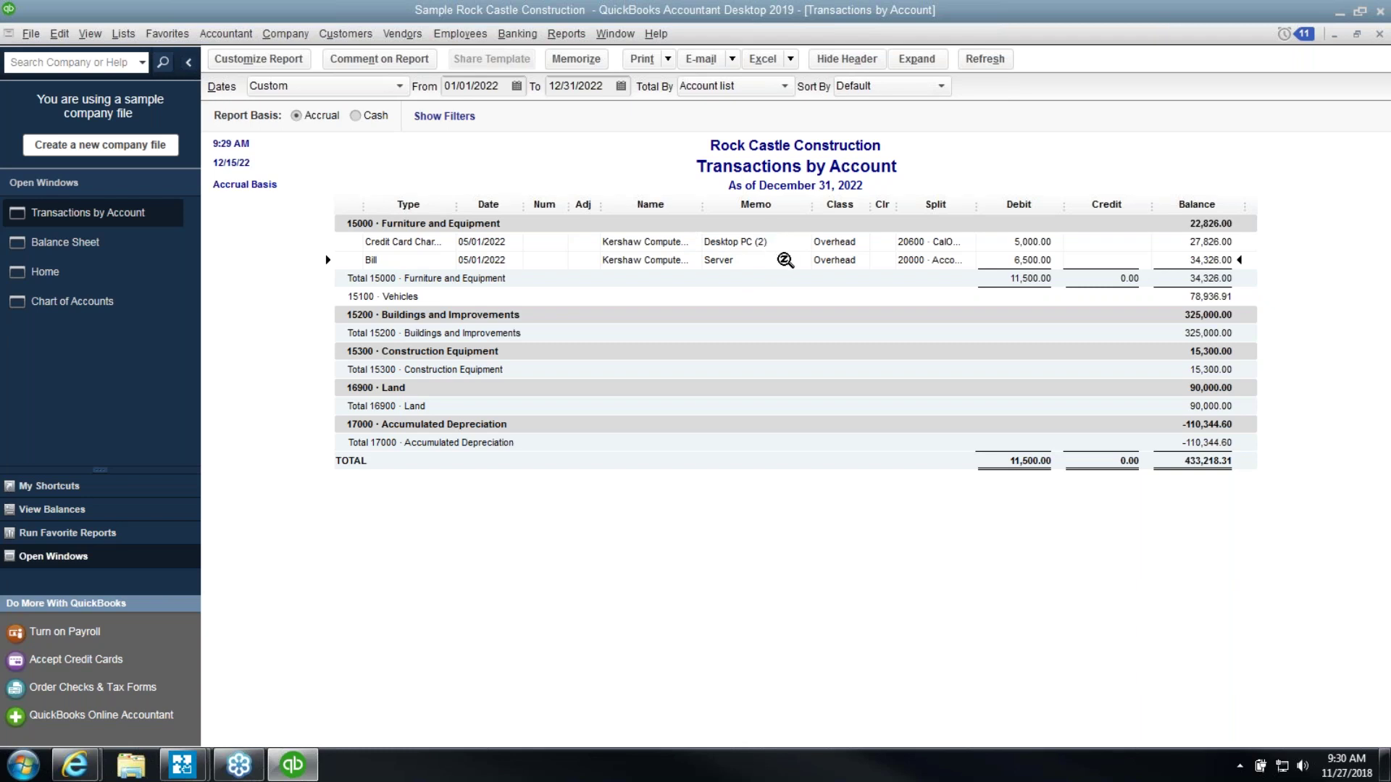
click(1379, 33)
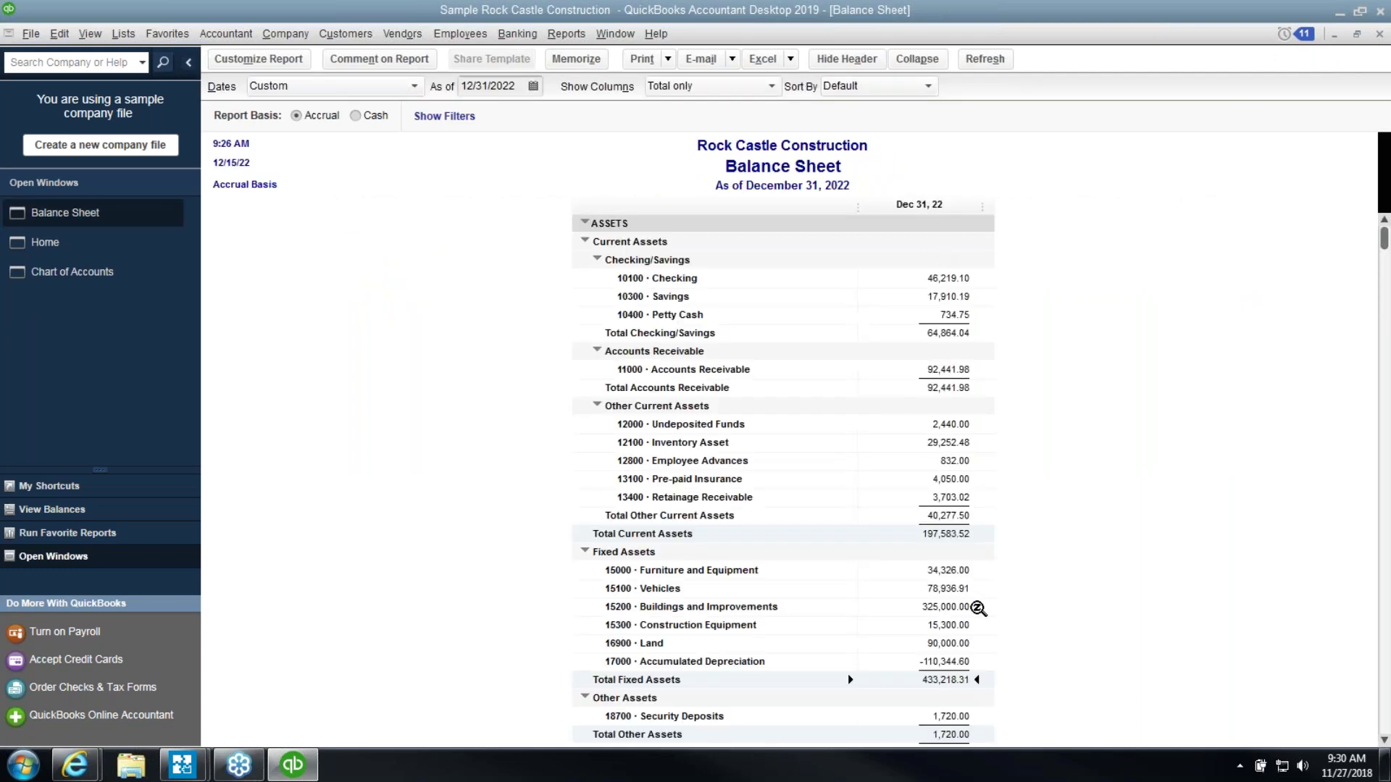
Run the A/P Aging Summary as of 12/31/2022 and compare its 26,636.92 total with the Balance Sheet
scroll(1060, 638, down, 7)
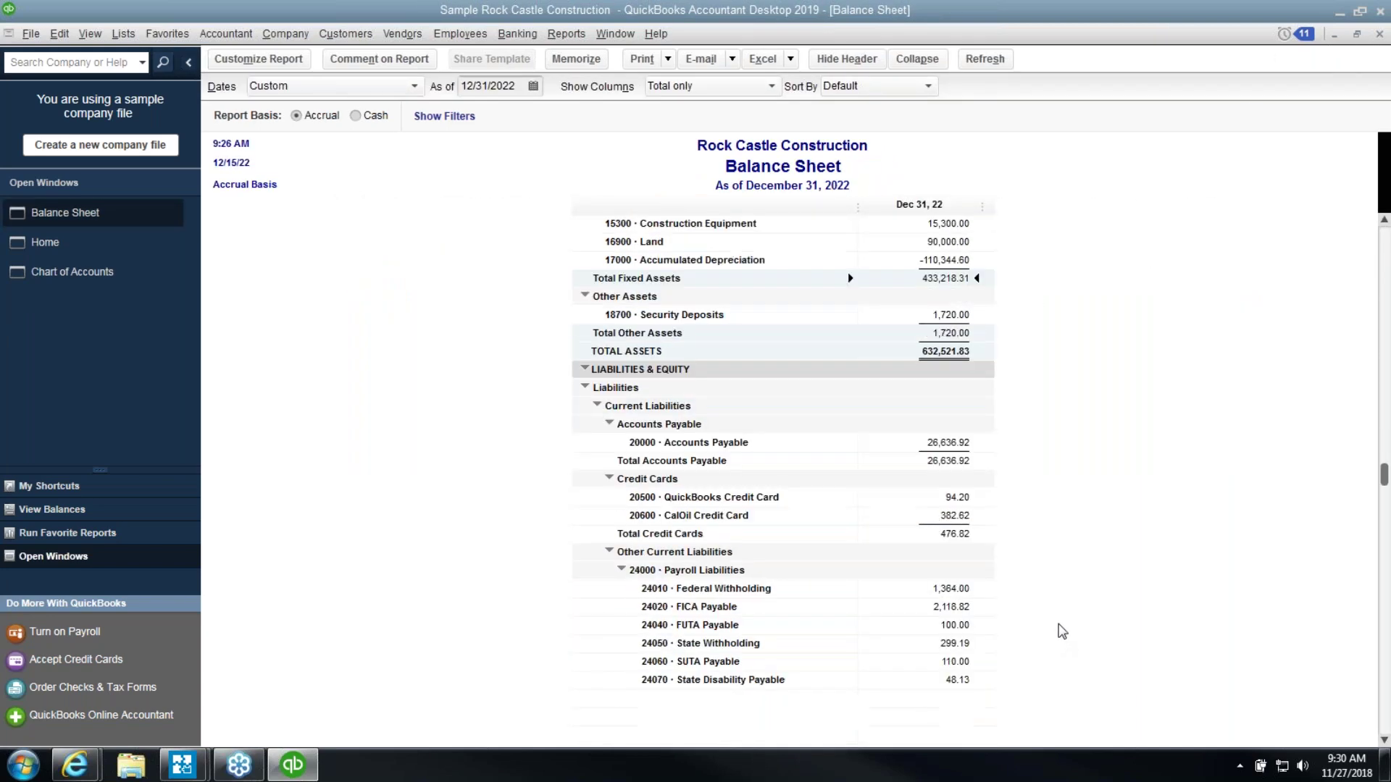
scroll(1062, 631, down, 1)
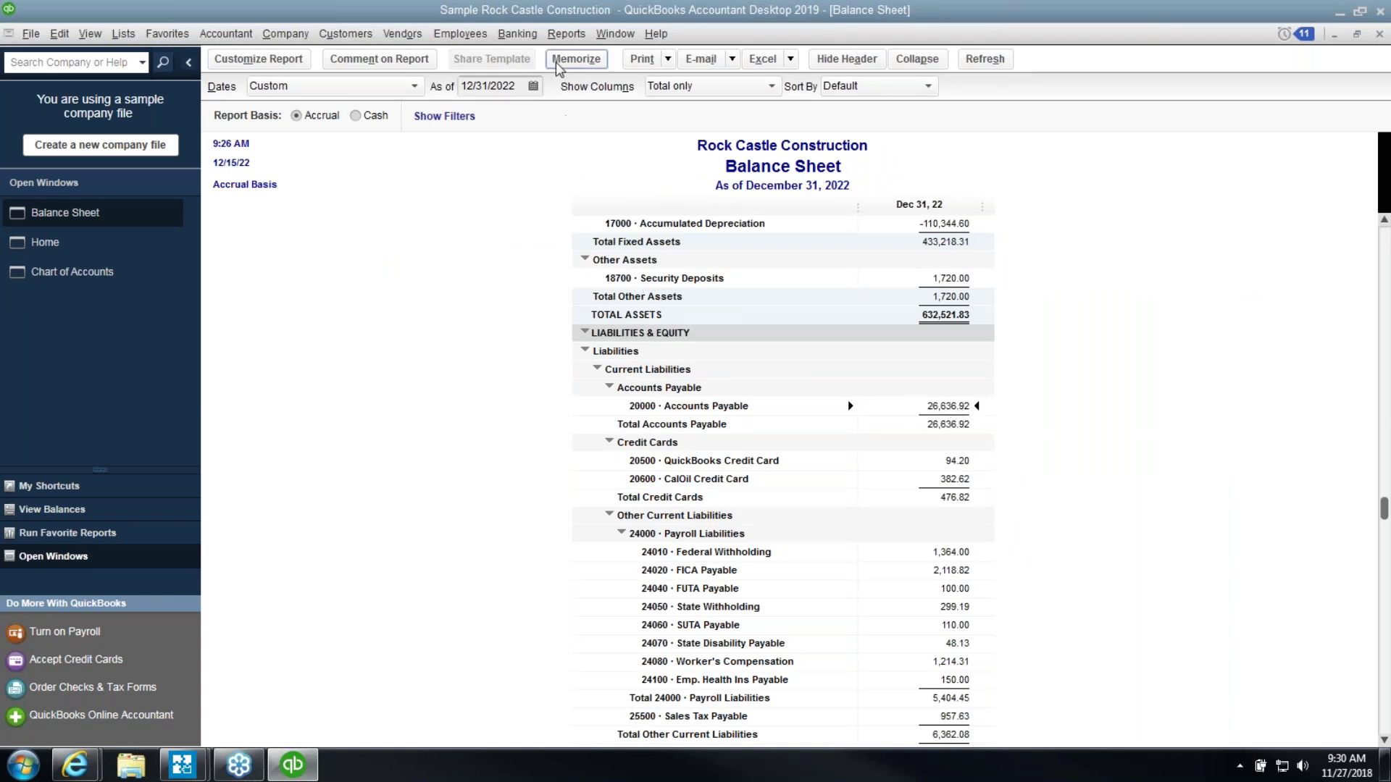
click(566, 33)
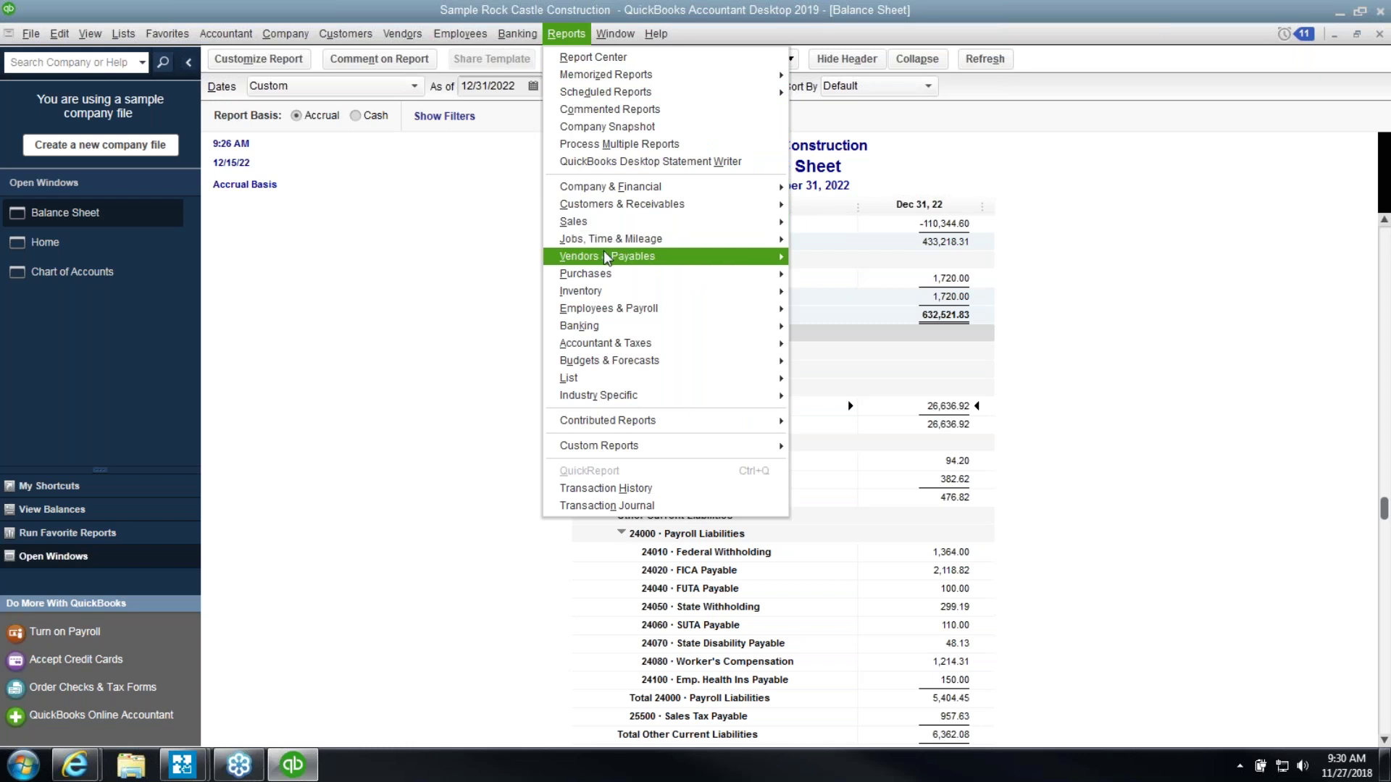
mouse_move(744, 253)
click(818, 258)
key(Tab)
text(12)
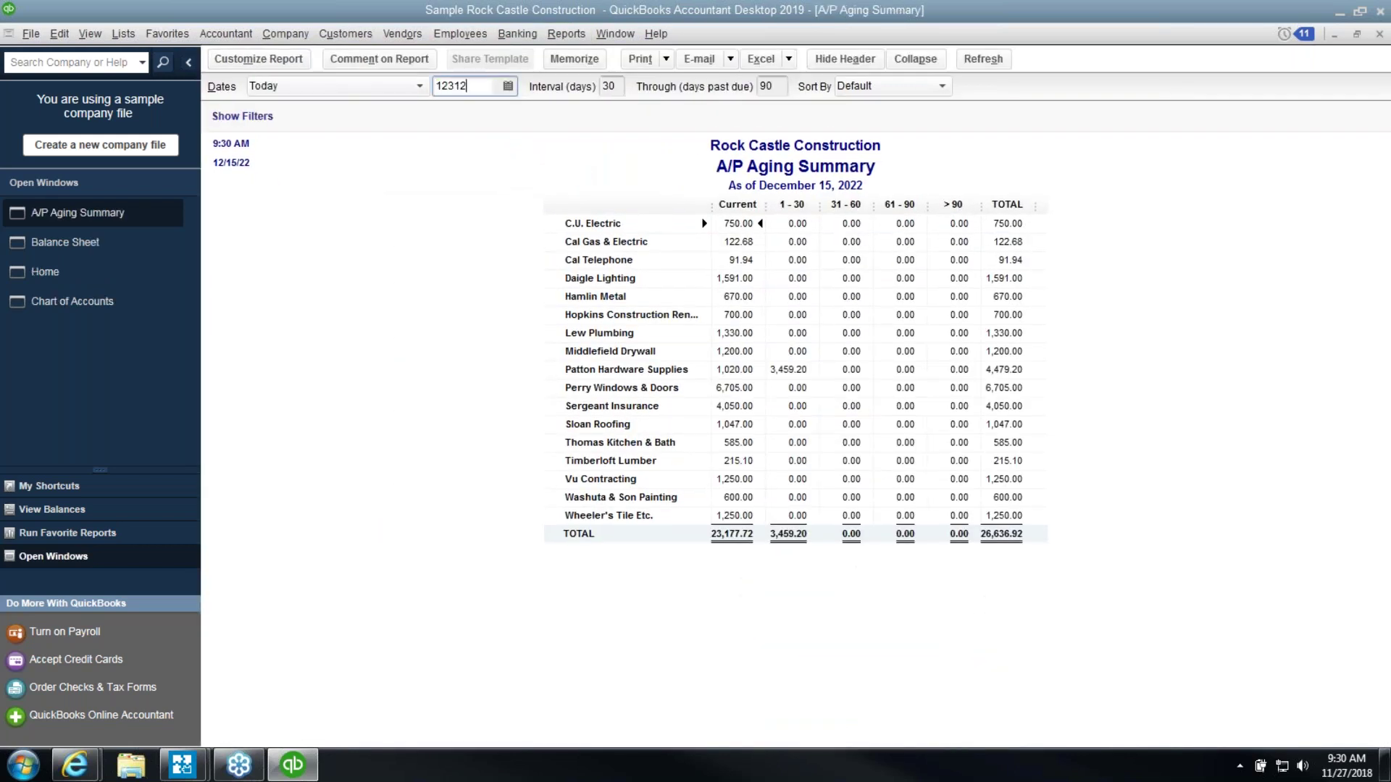
text(/31/2022)
key(Tab)
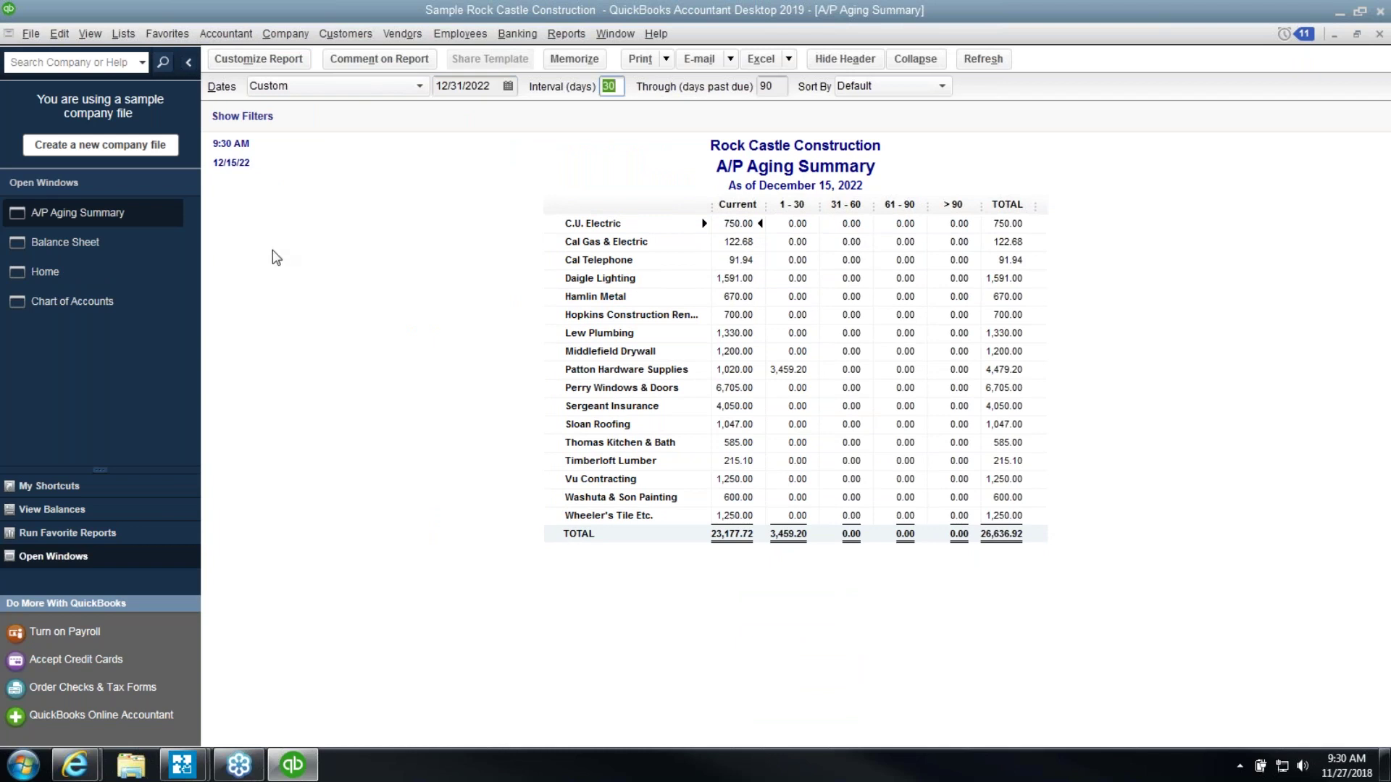
click(978, 533)
click(119, 247)
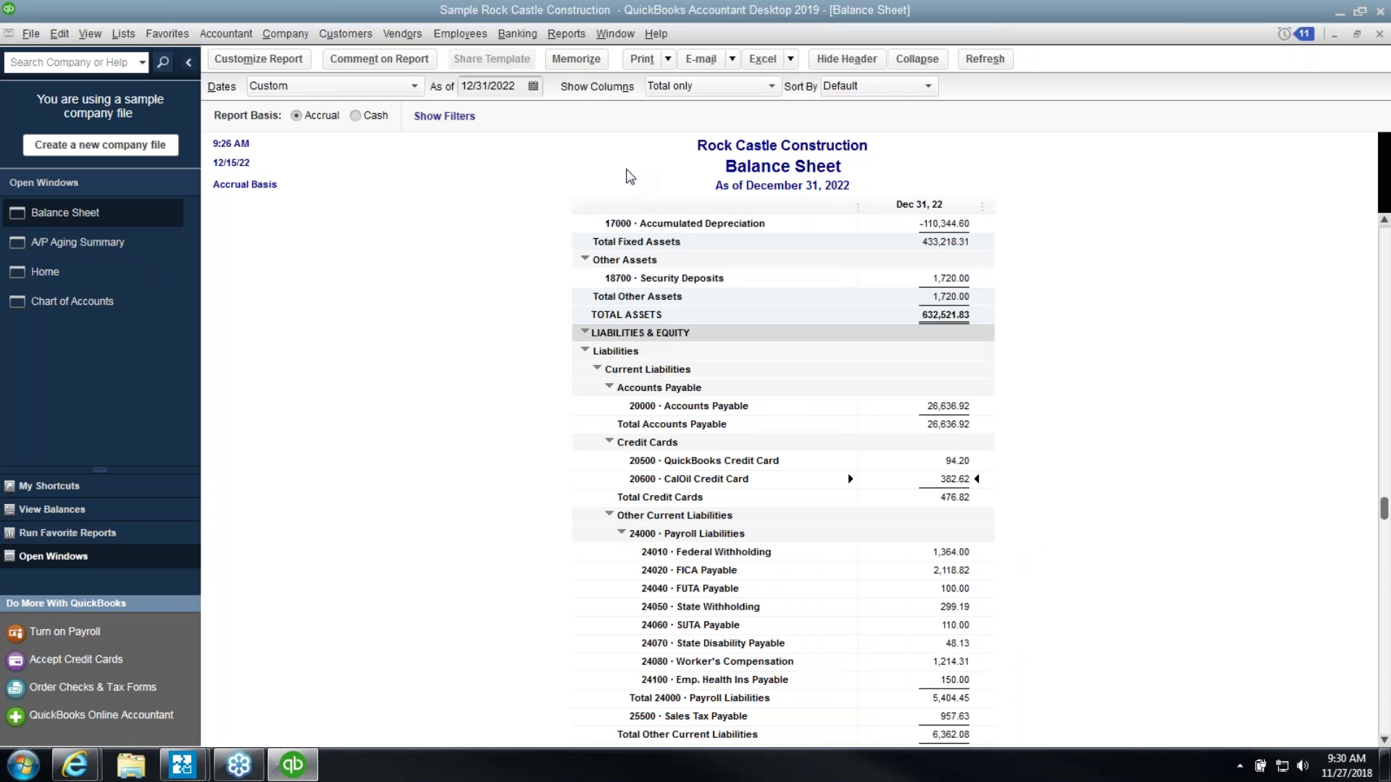
click(517, 34)
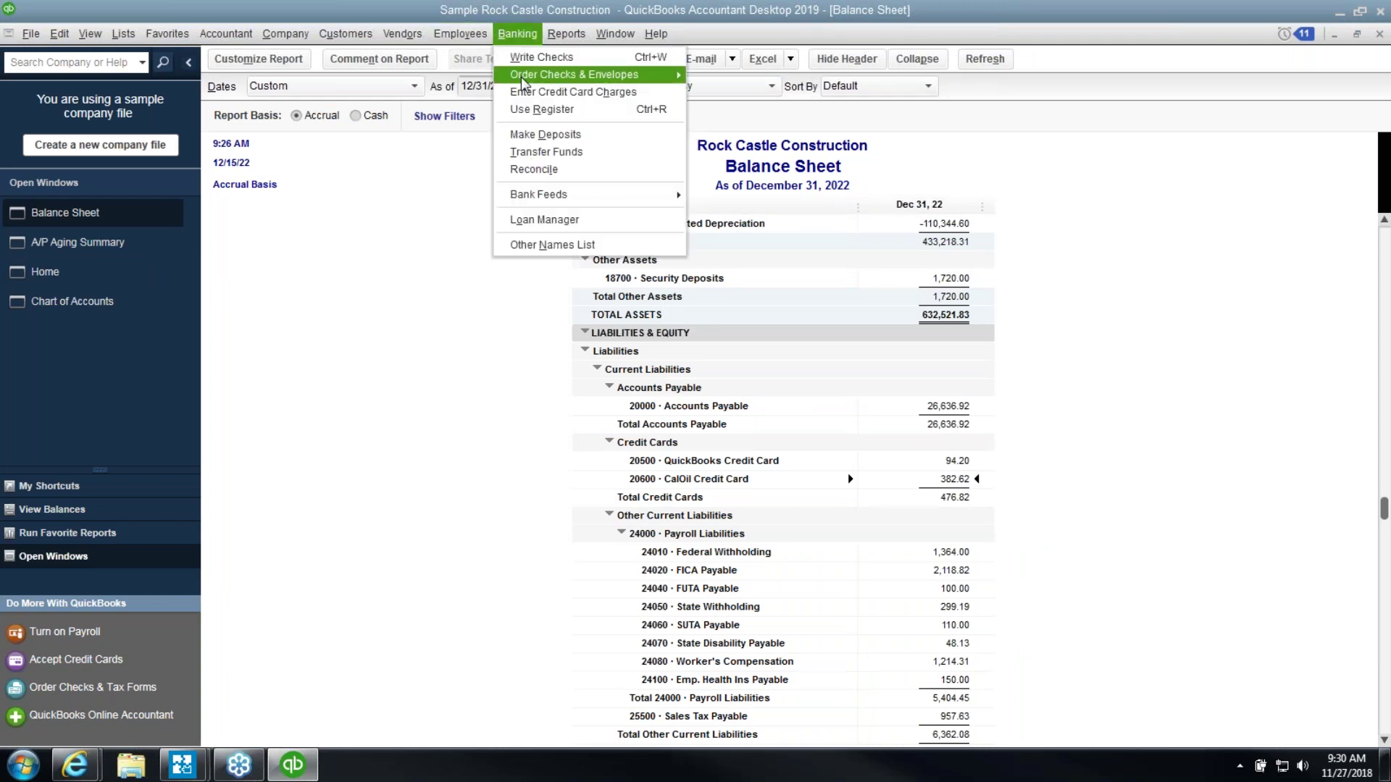
click(548, 169)
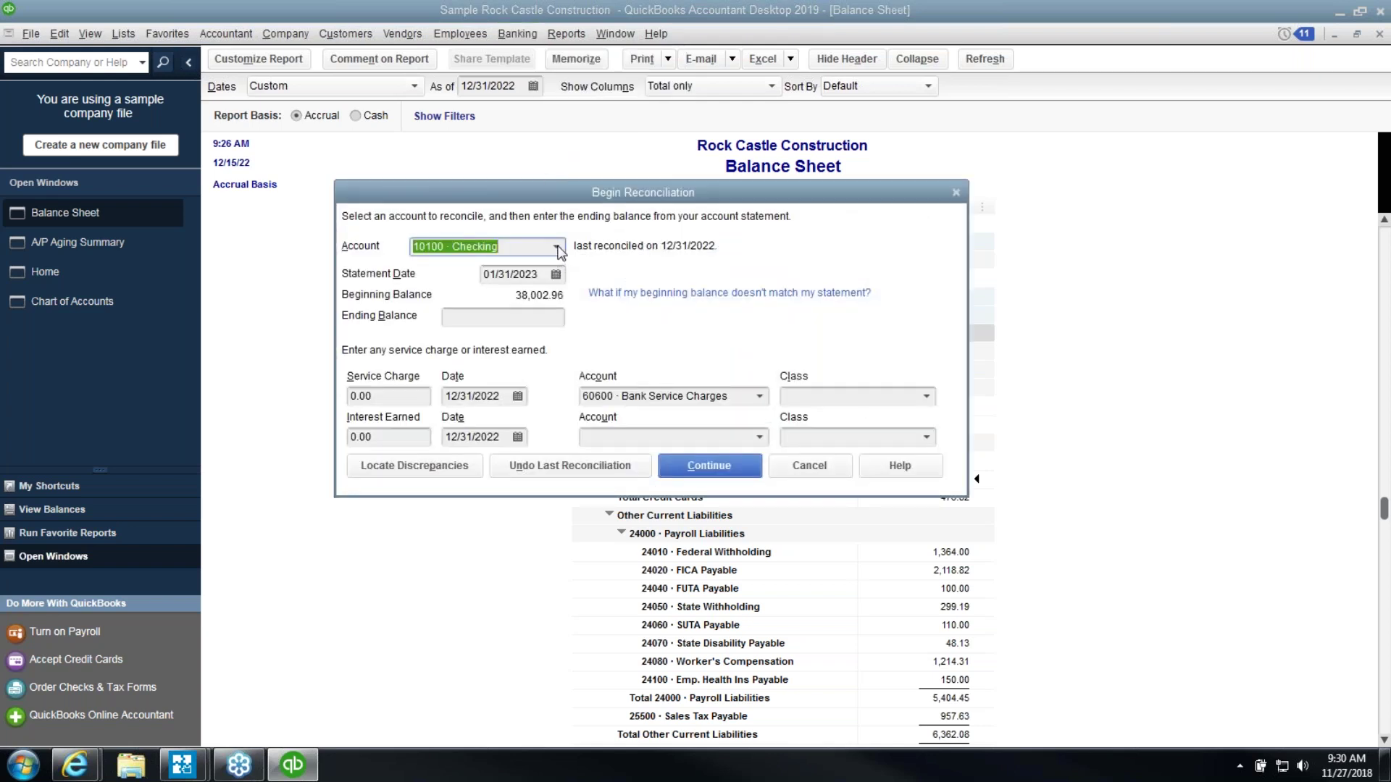
click(556, 247)
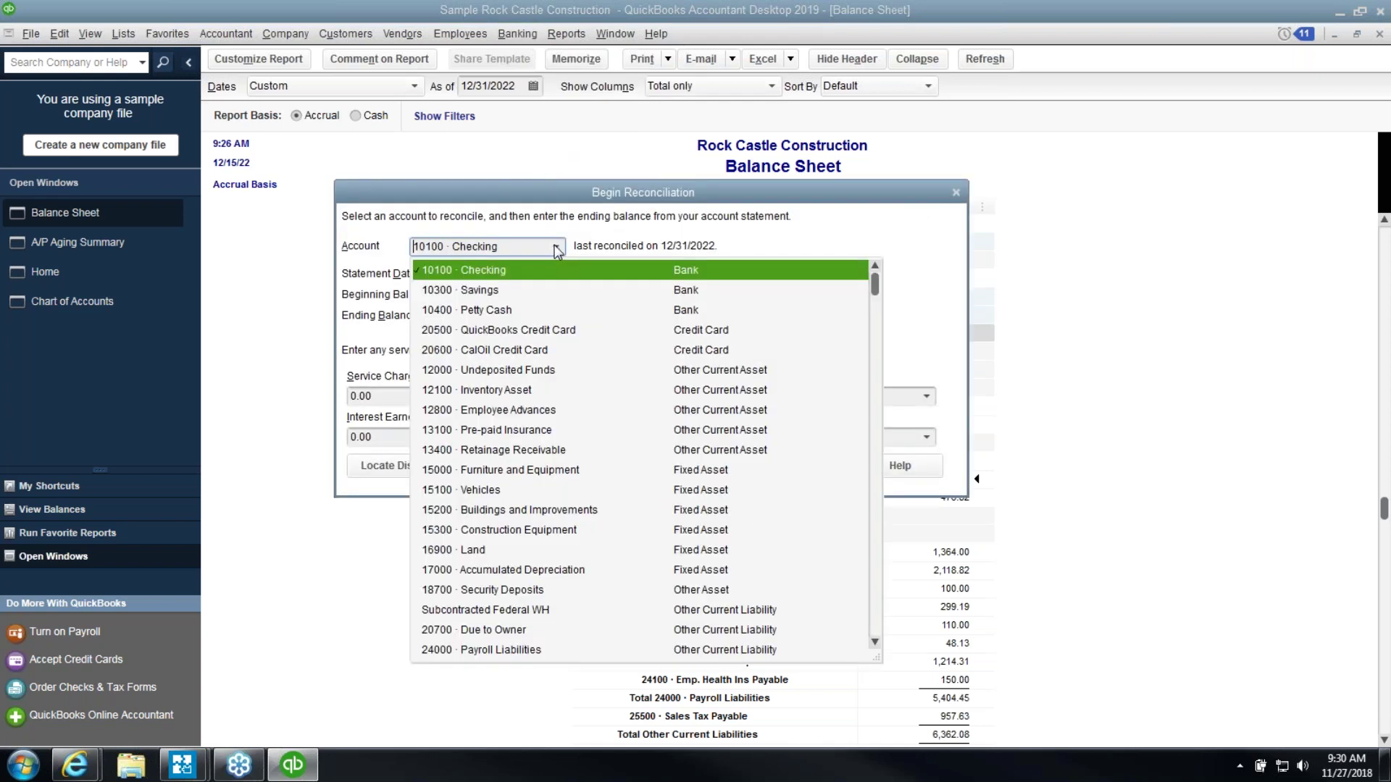
click(560, 331)
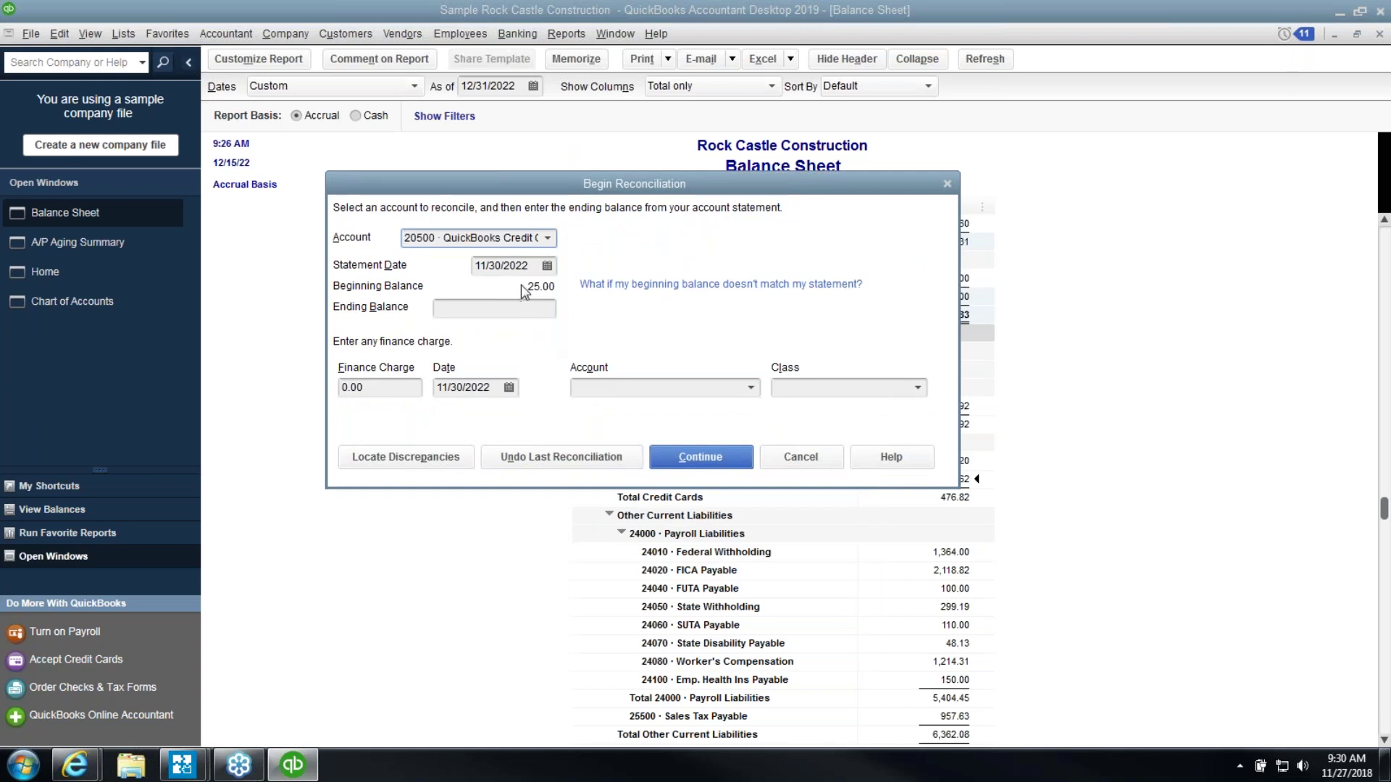
click(547, 266)
click(615, 295)
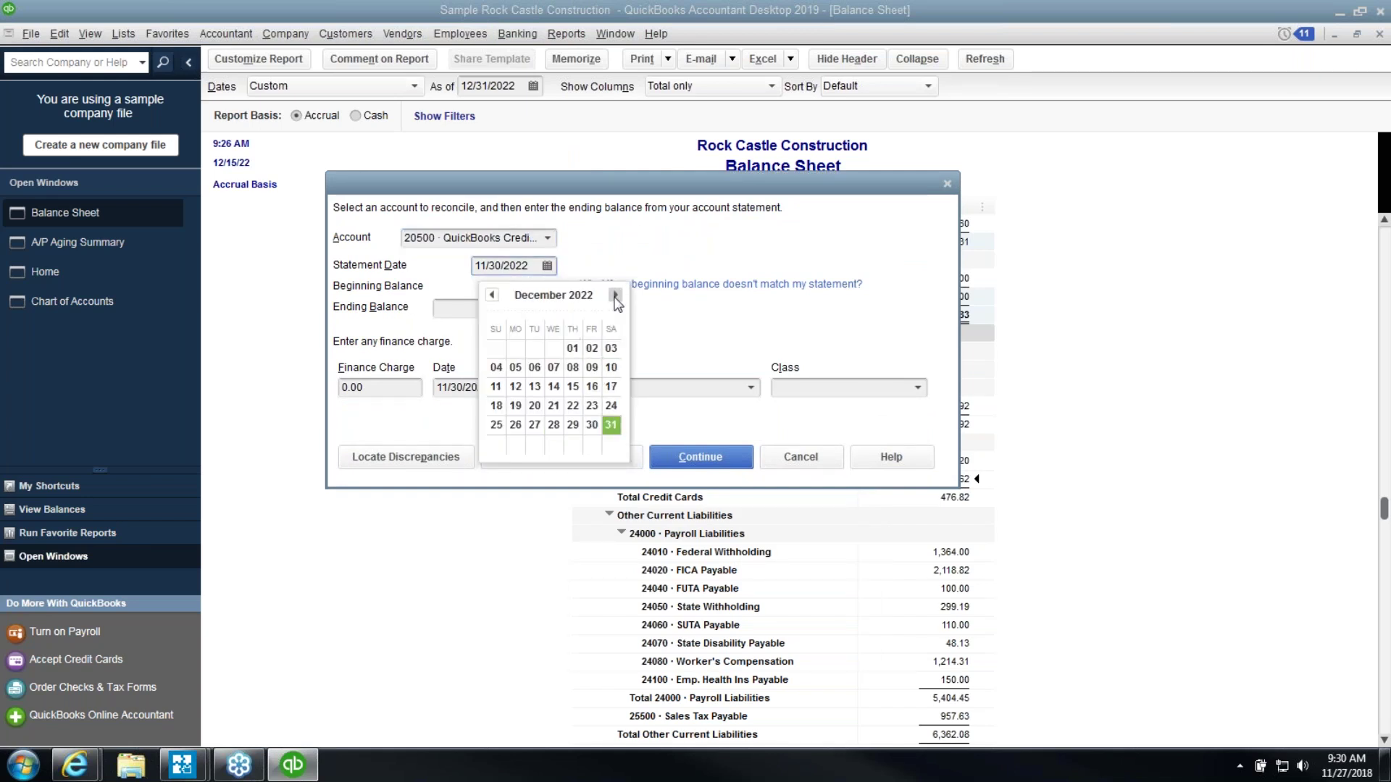
click(615, 424)
click(524, 304)
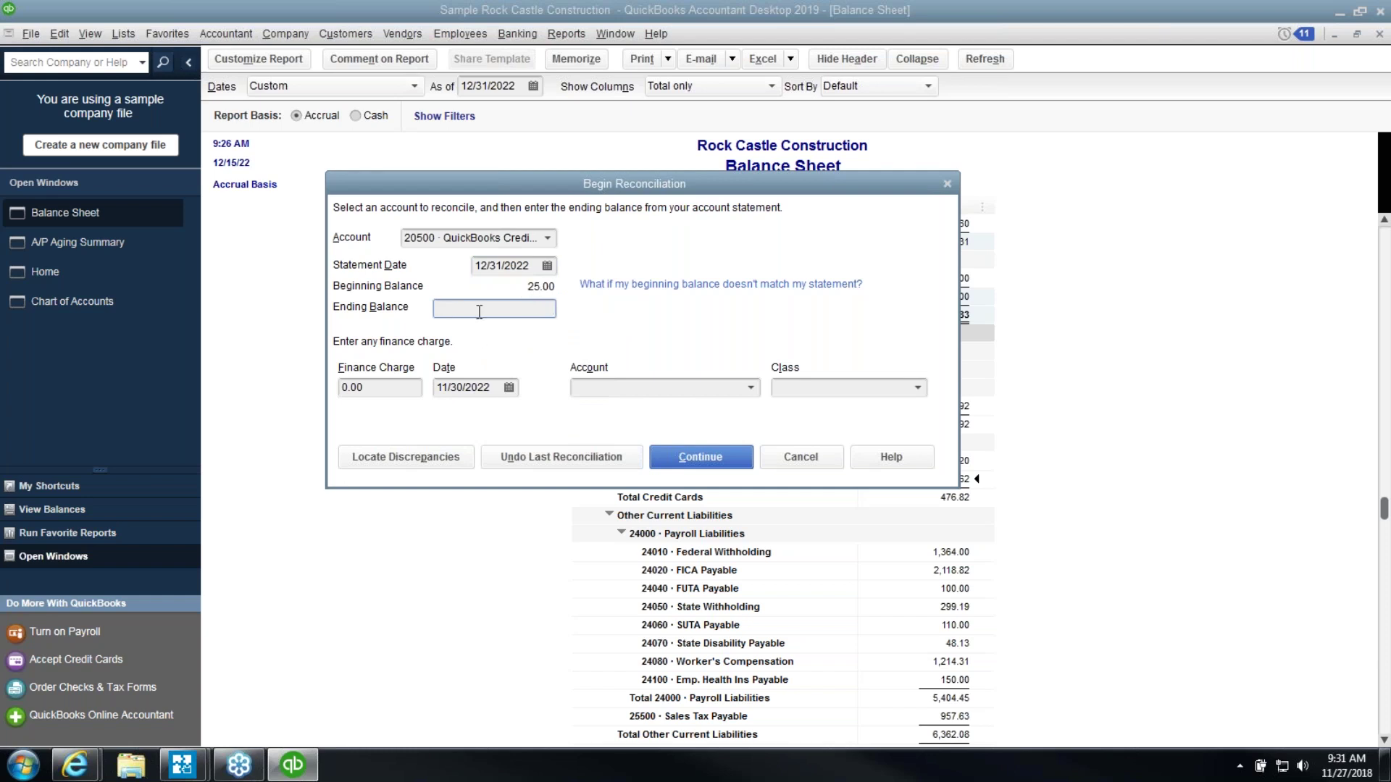
text(1)
click(724, 467)
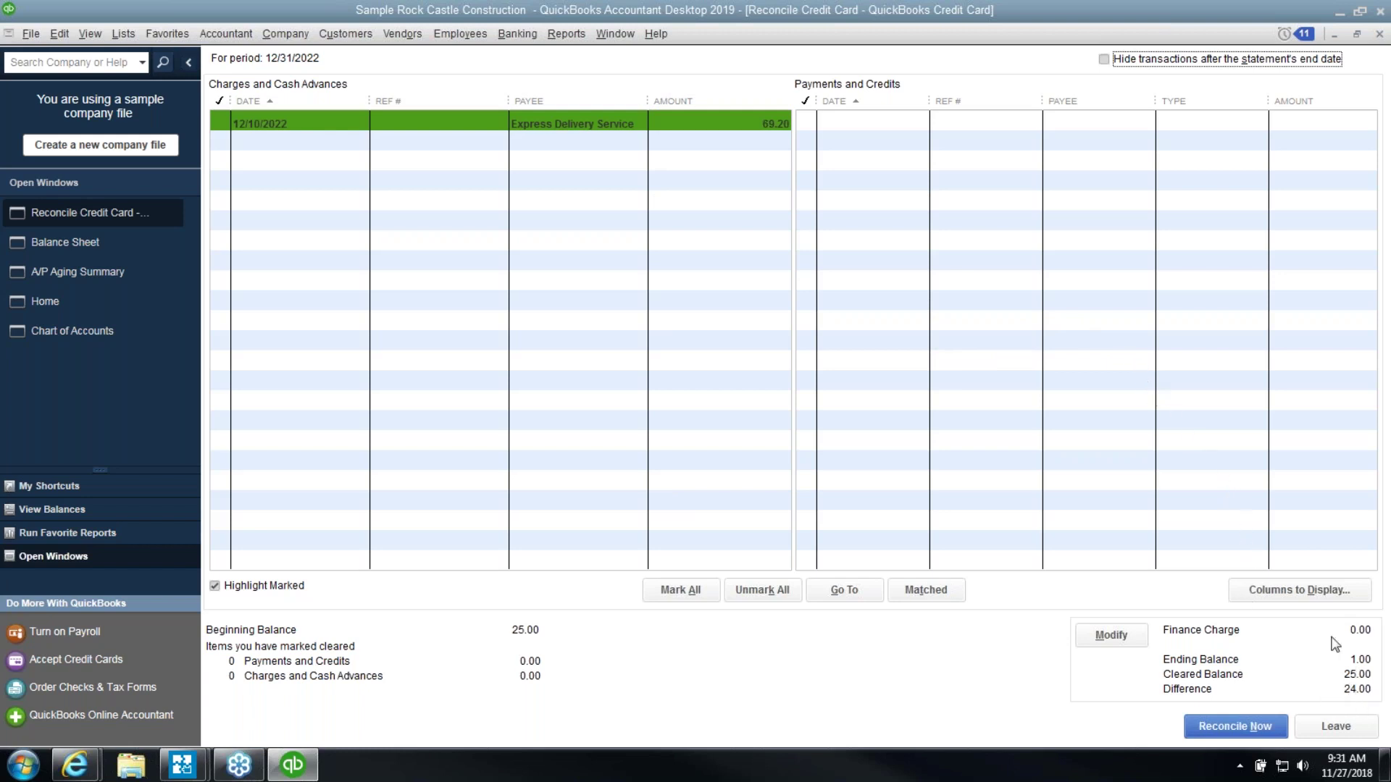
click(1379, 35)
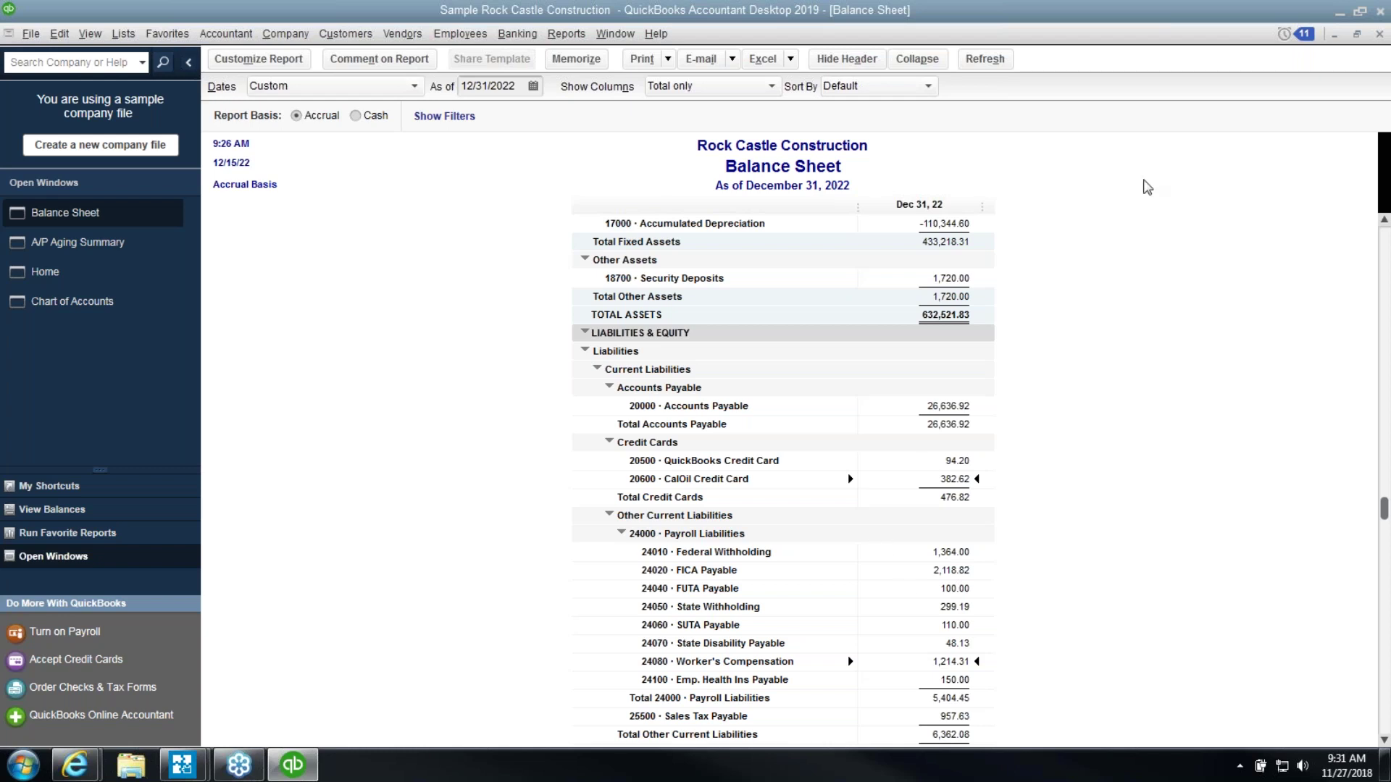
Restore and reposition the Balance Sheet, close the A/P Aging Summary report, and bring Home forward
click(1357, 34)
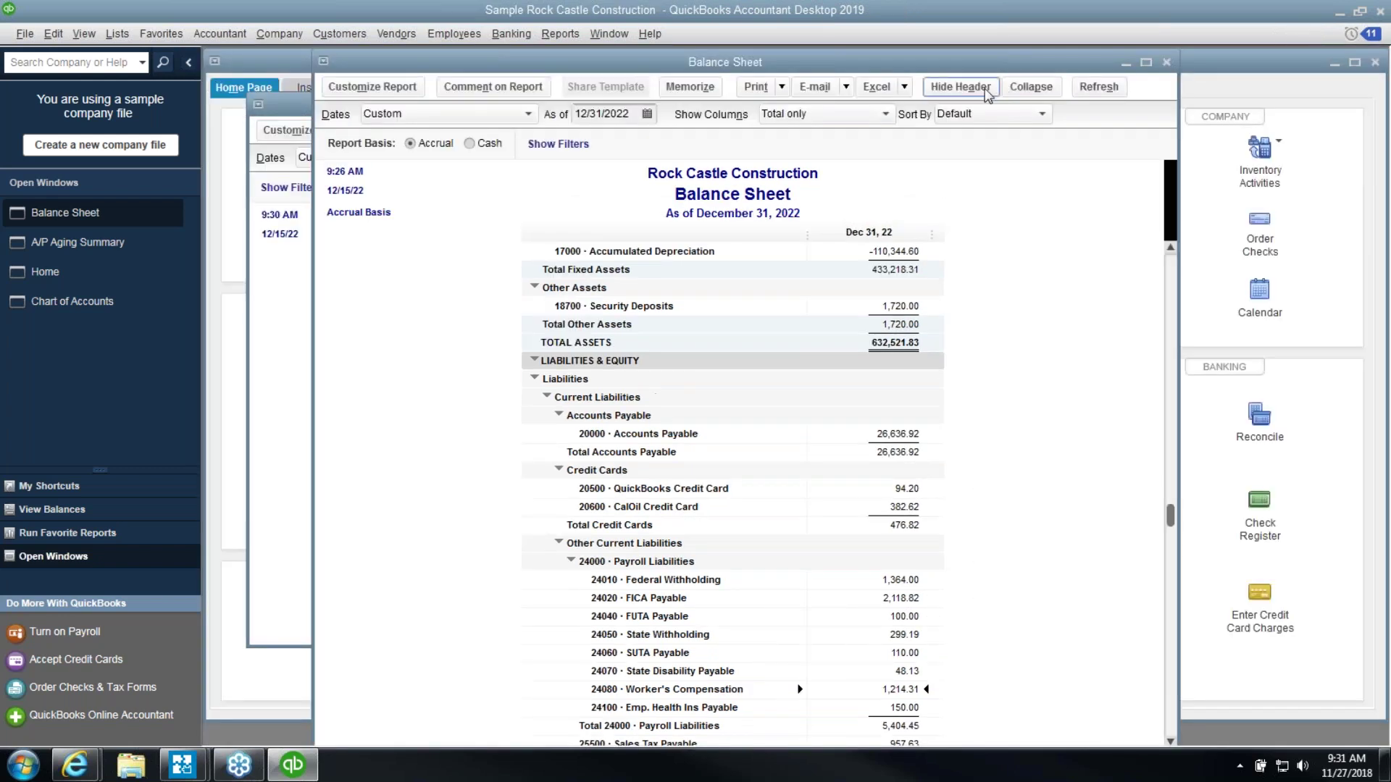
drag(966, 65, 878, 70)
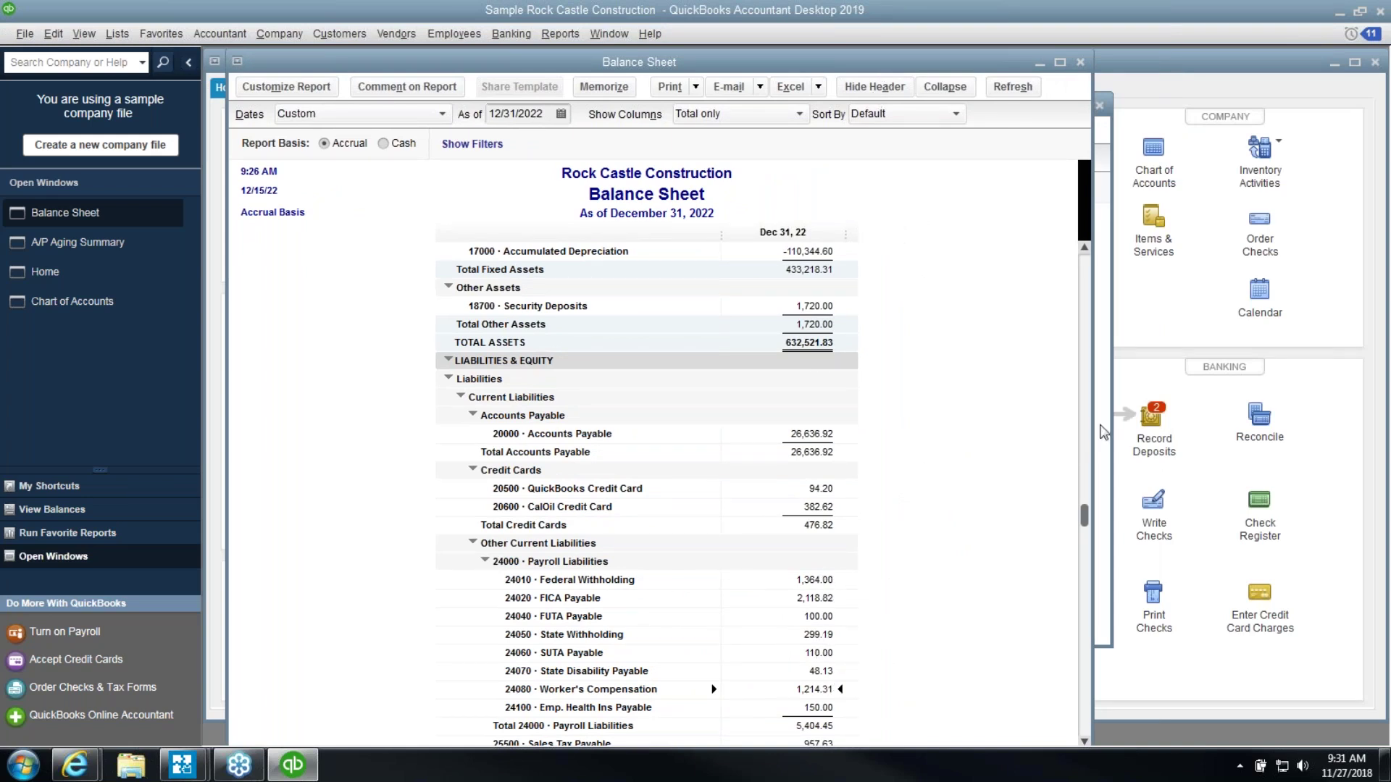
click(1103, 392)
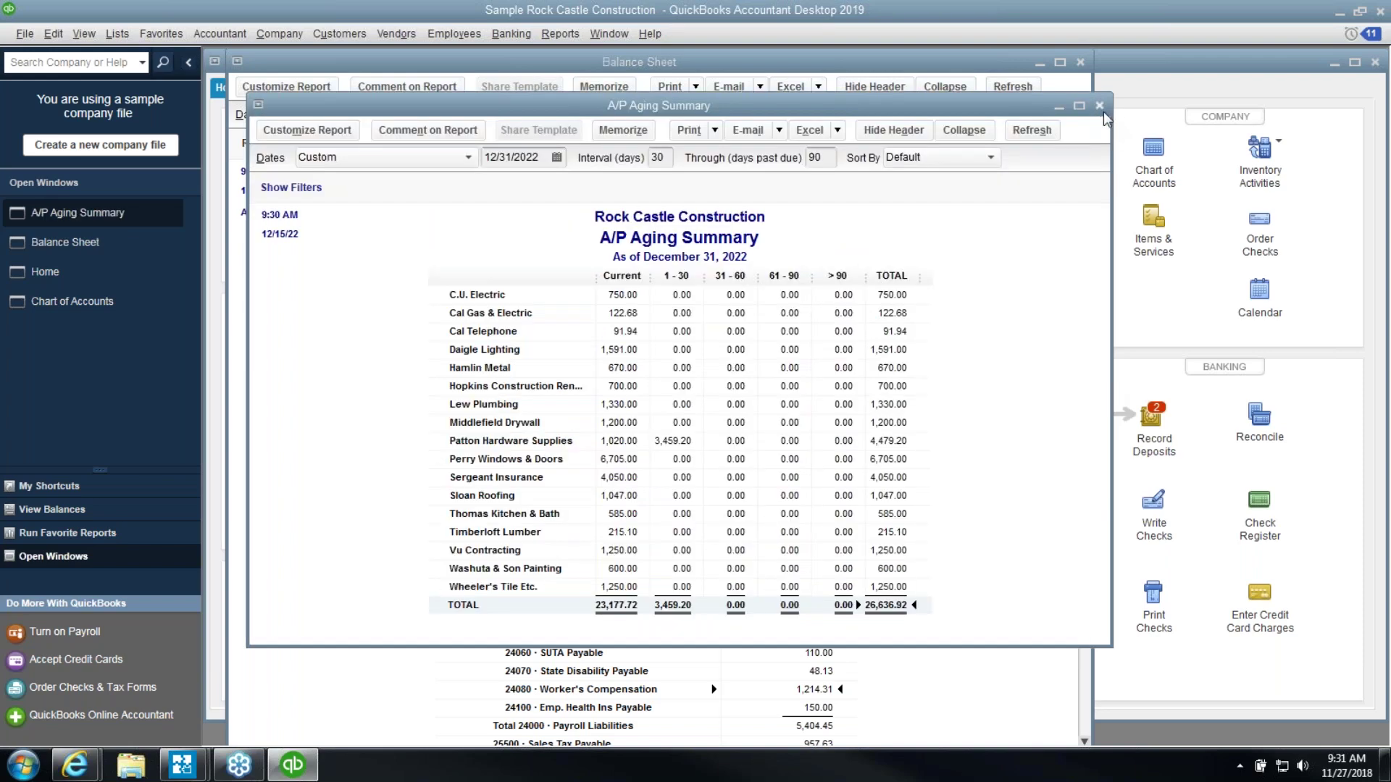
click(1099, 106)
drag(950, 68, 1238, 70)
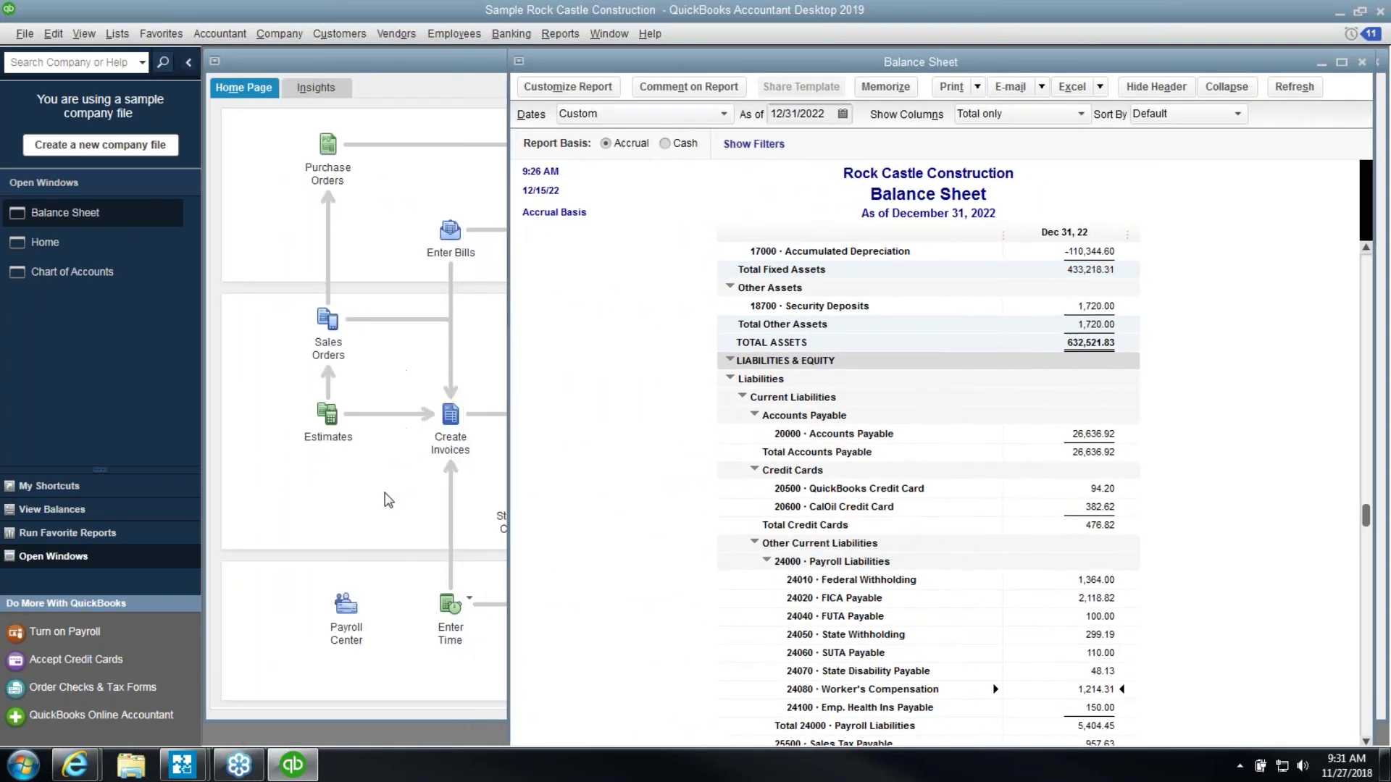
click(389, 500)
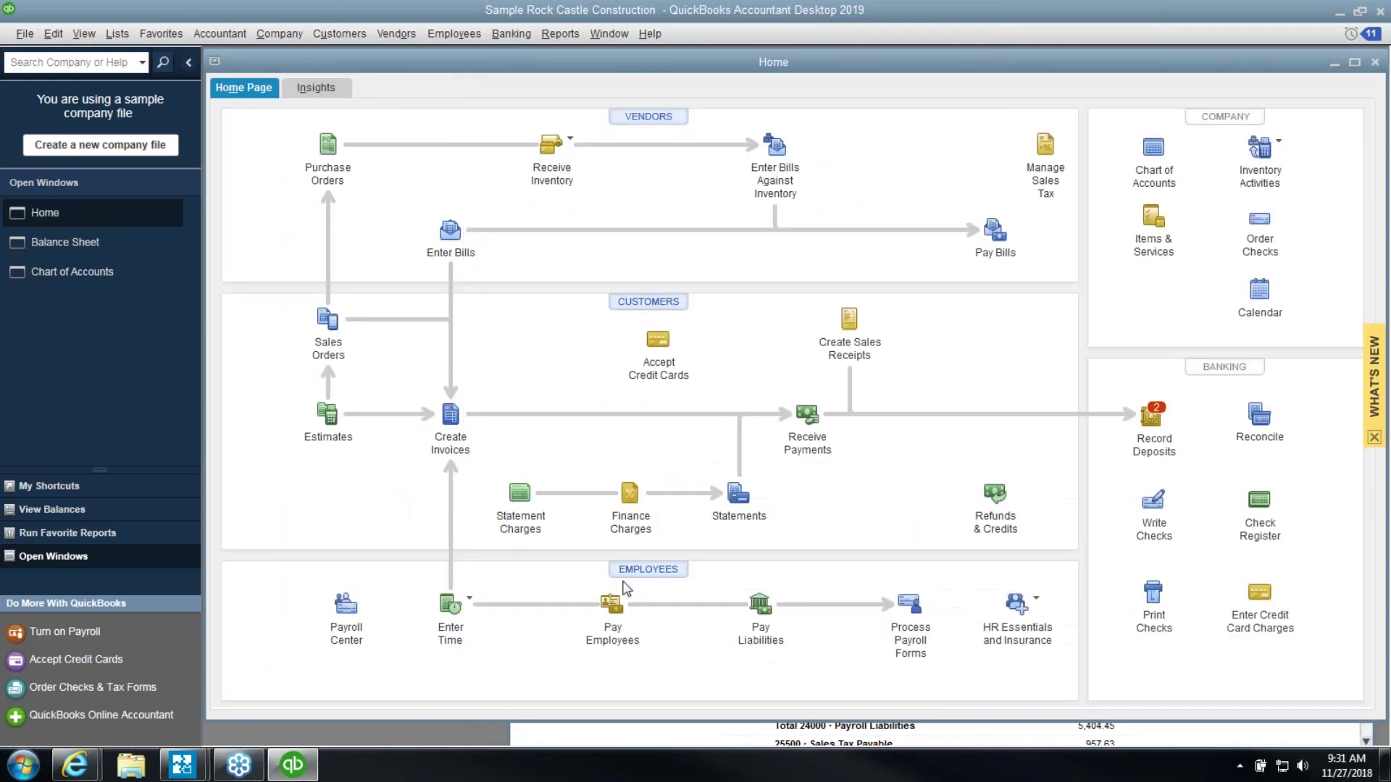
In Pay Liabilities, select Federal 941/944/943 and Health Insurance (3,632.82), comparing against the Balance Sheet
click(761, 609)
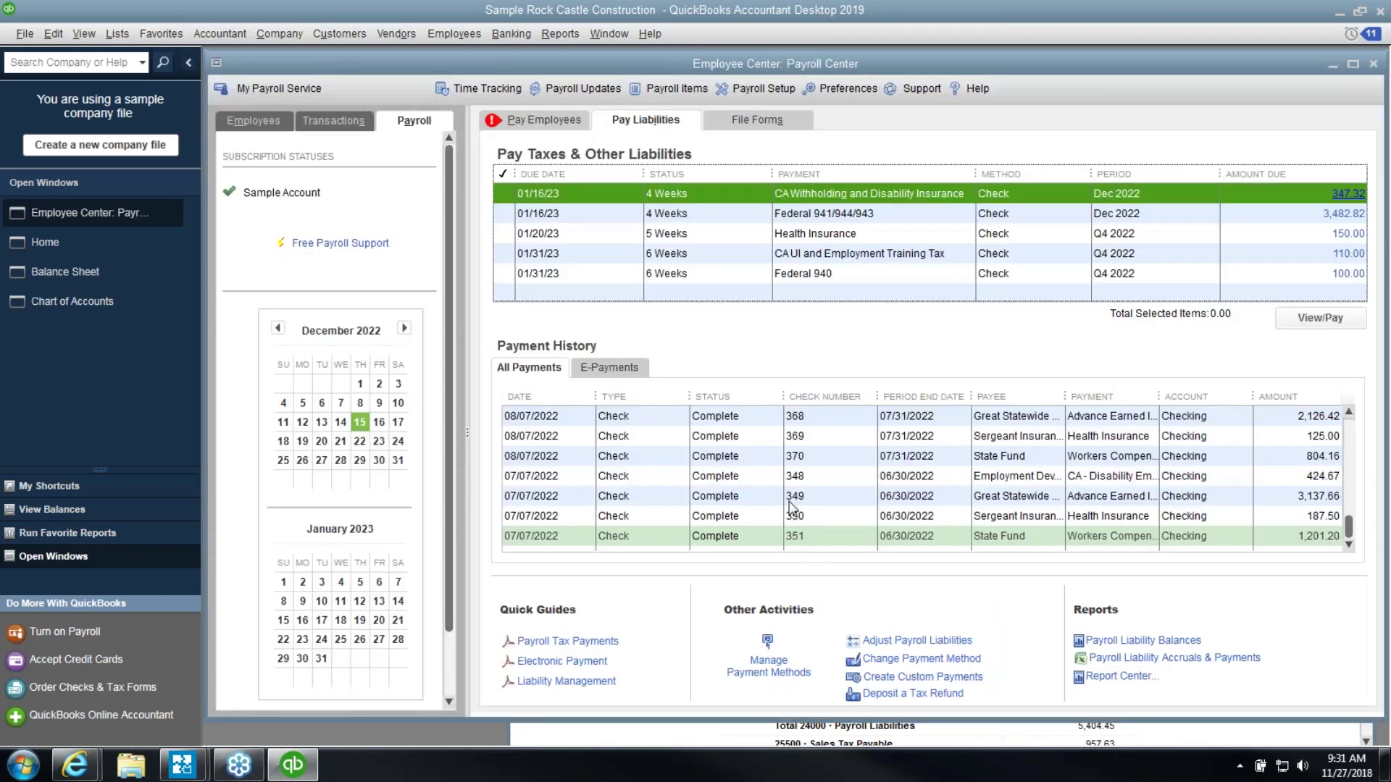
click(715, 215)
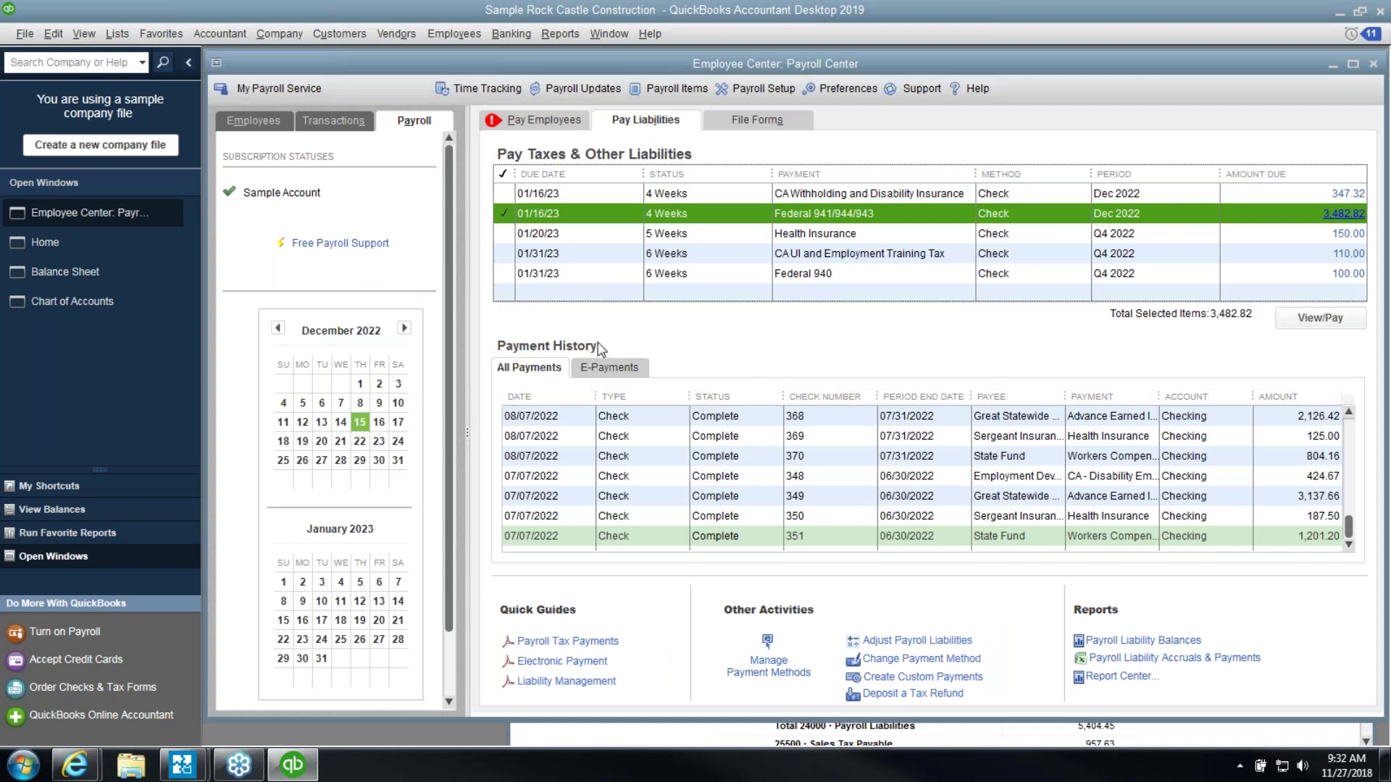
click(611, 195)
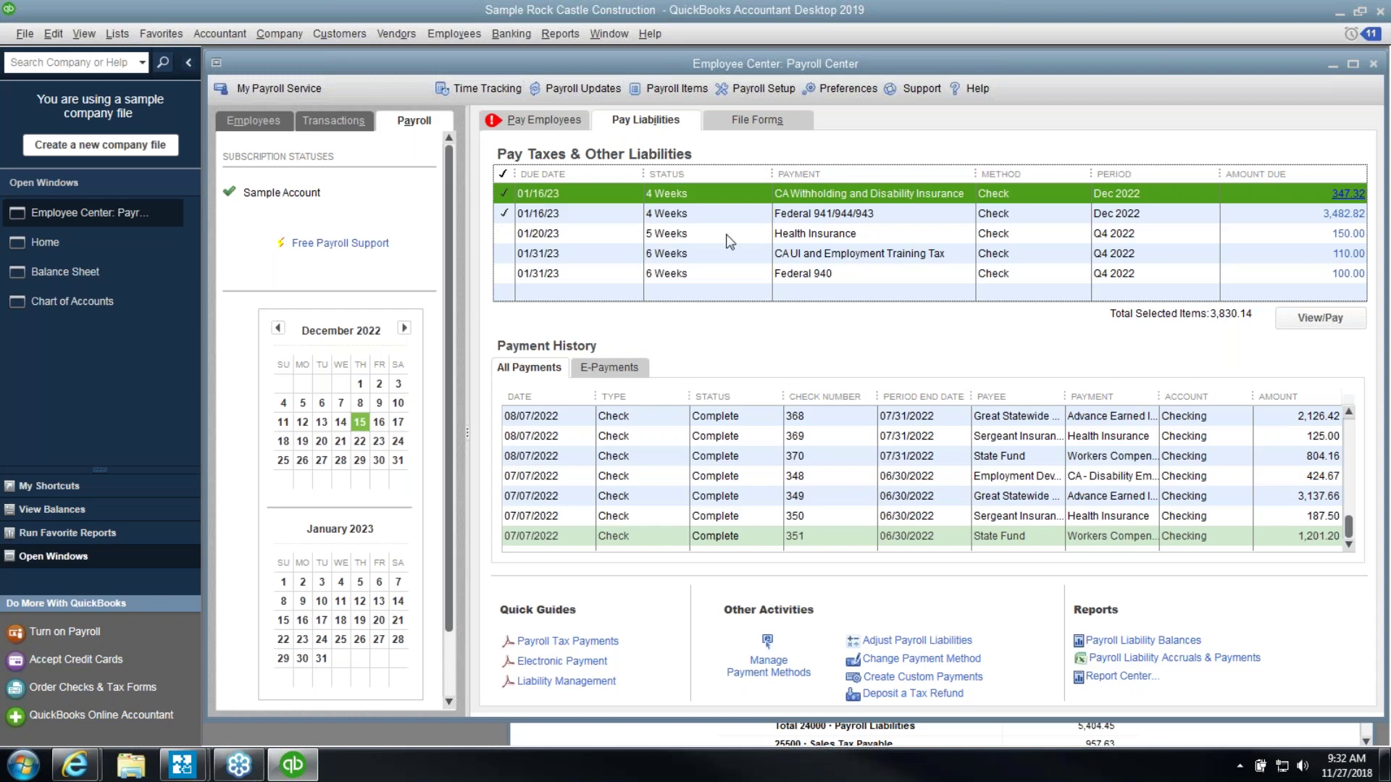
click(114, 270)
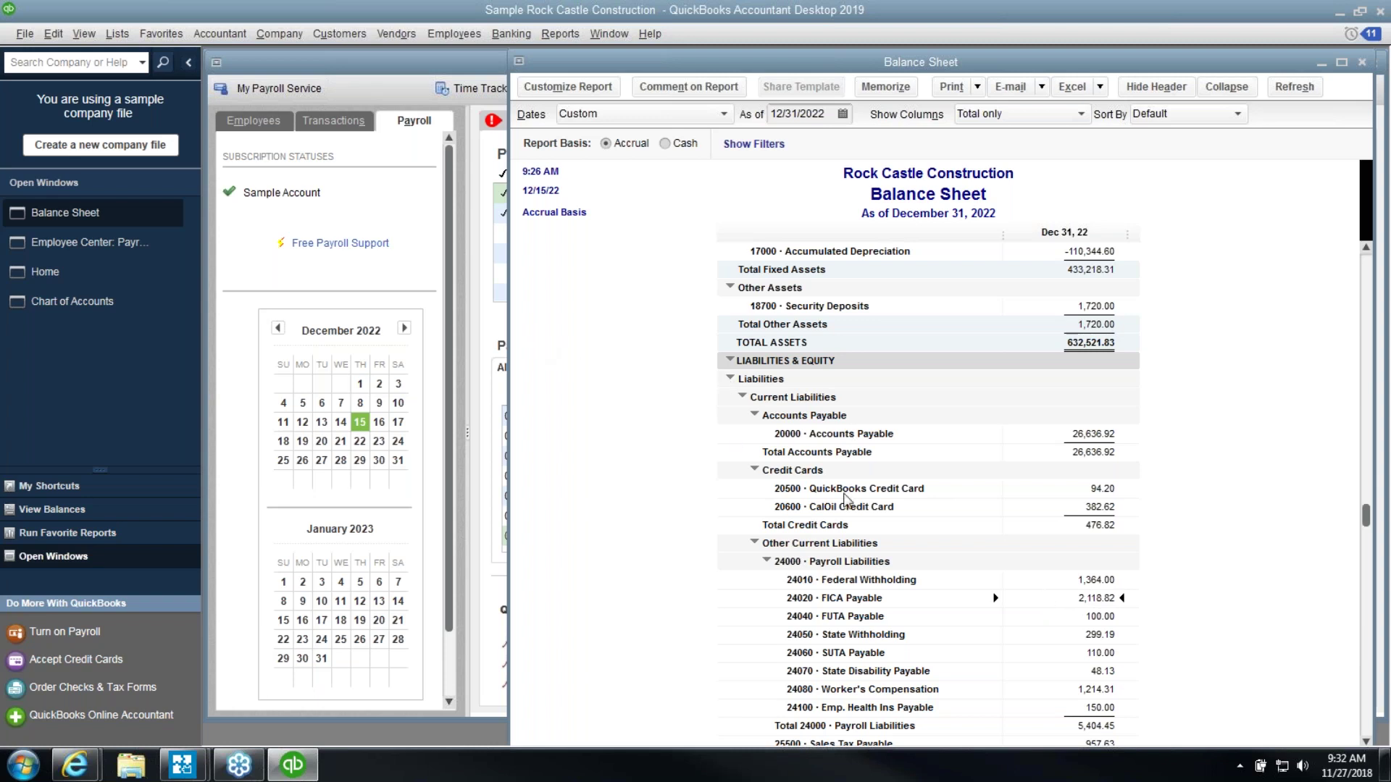
click(500, 337)
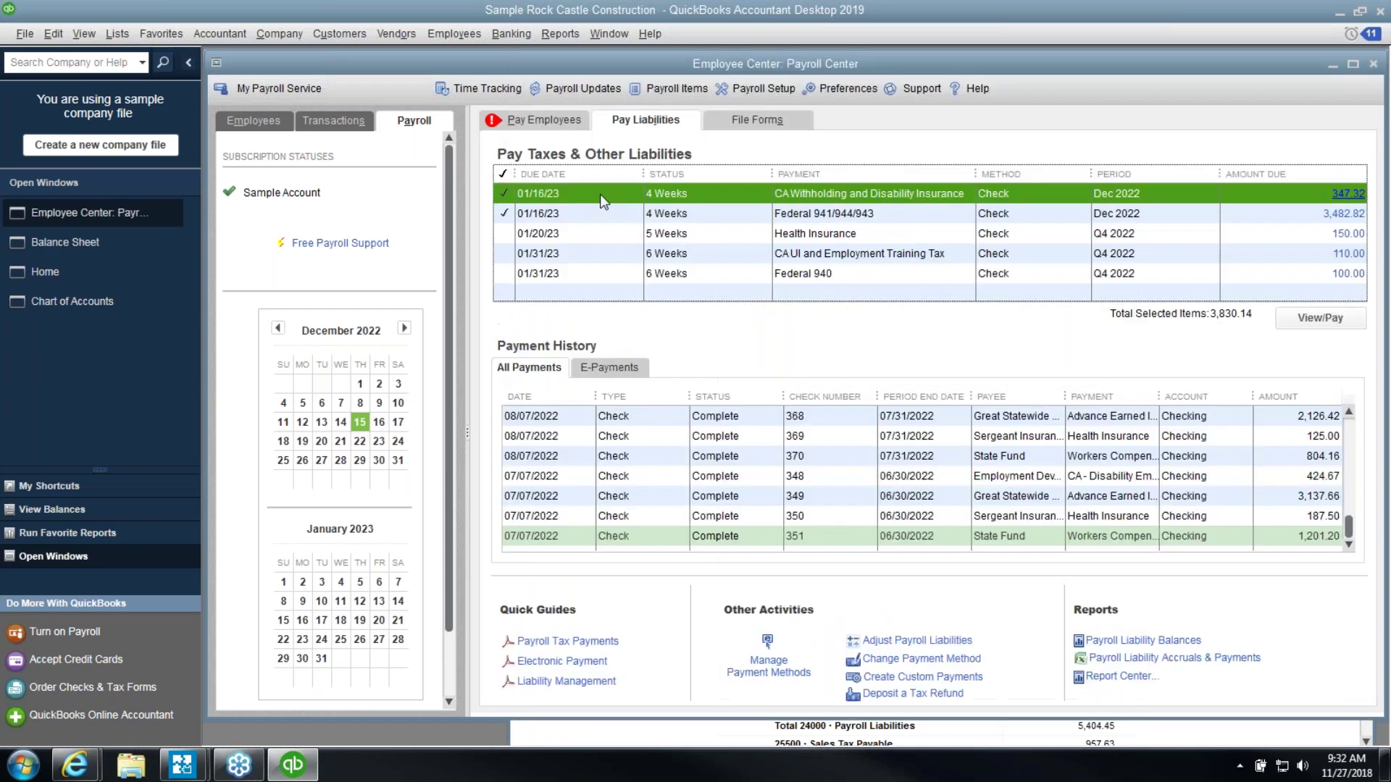
click(505, 193)
click(891, 232)
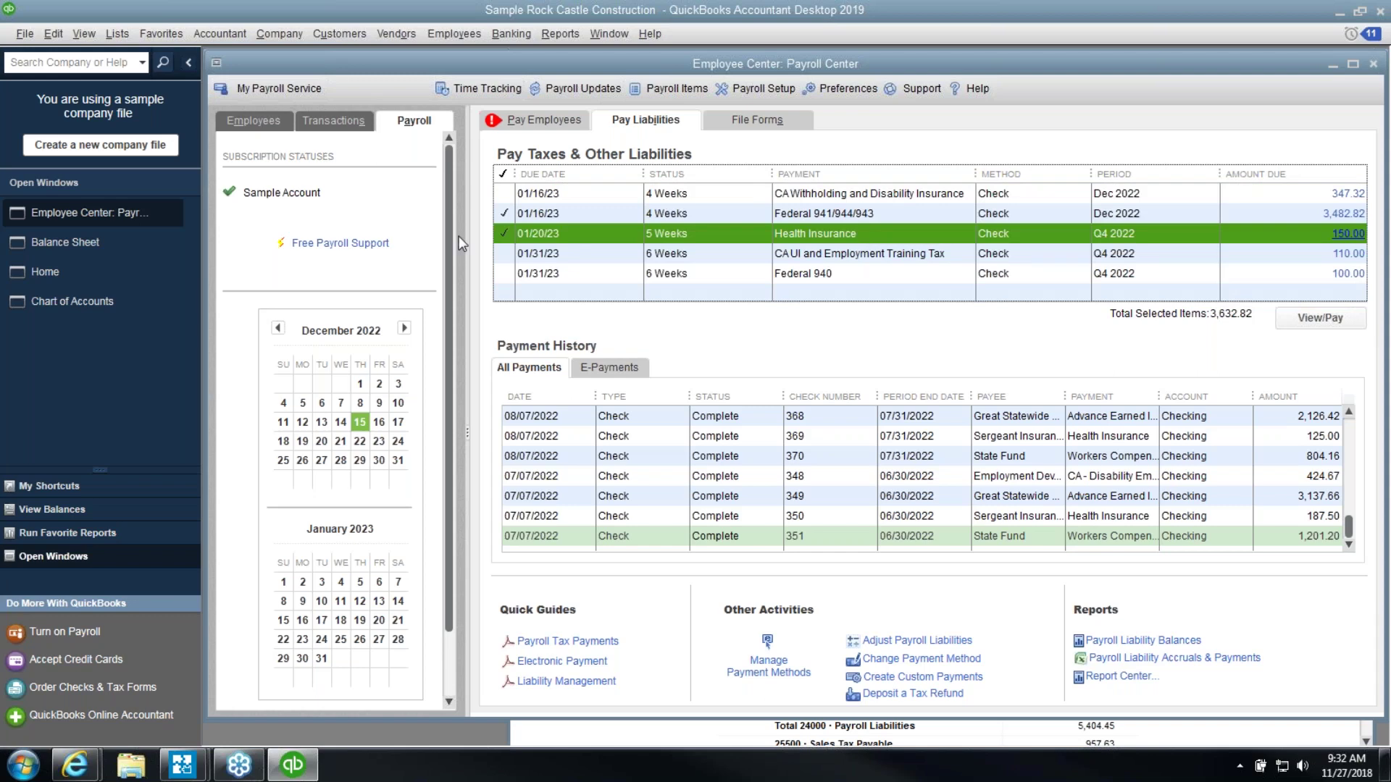
click(54, 240)
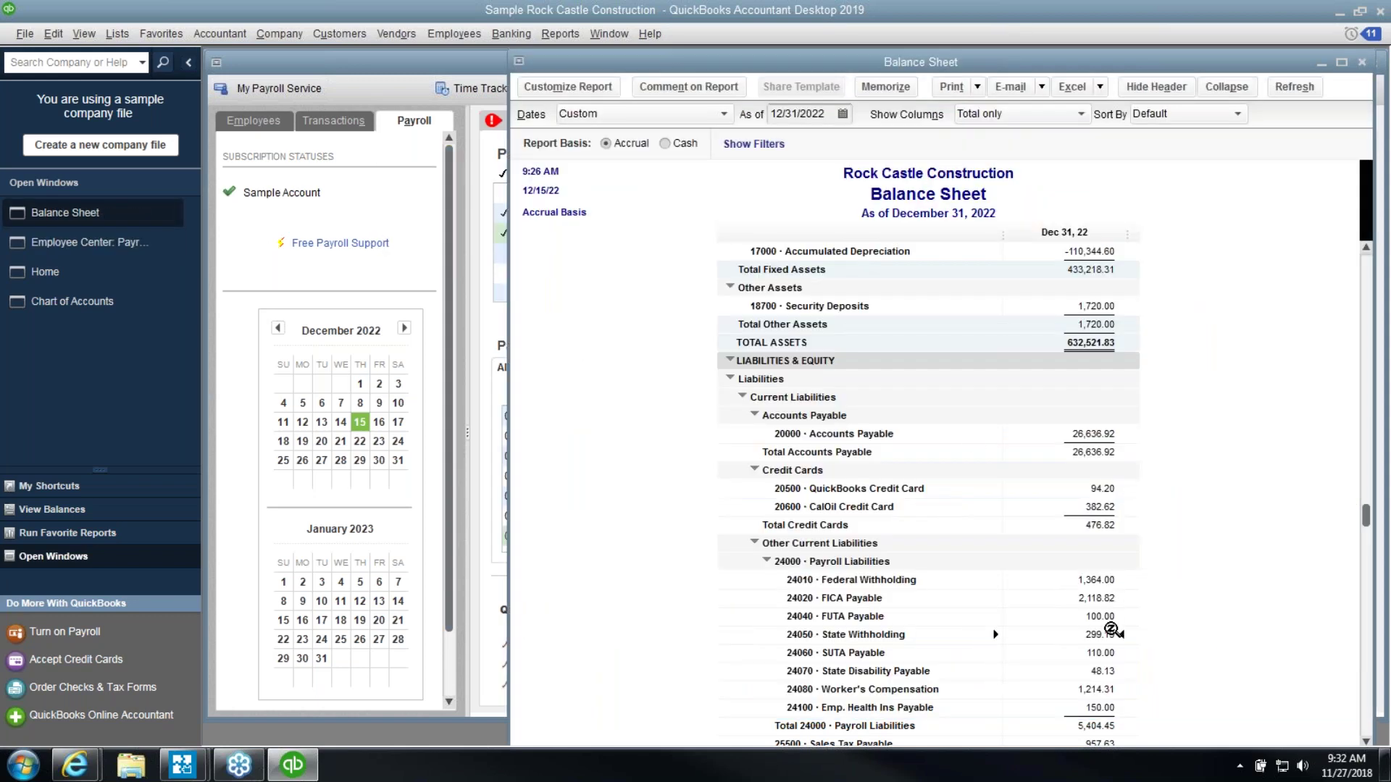
Close the Employee Center and shift the Balance Sheet window left over the Home page
scroll(1170, 639, down, 1)
scroll(1161, 620, down, 3)
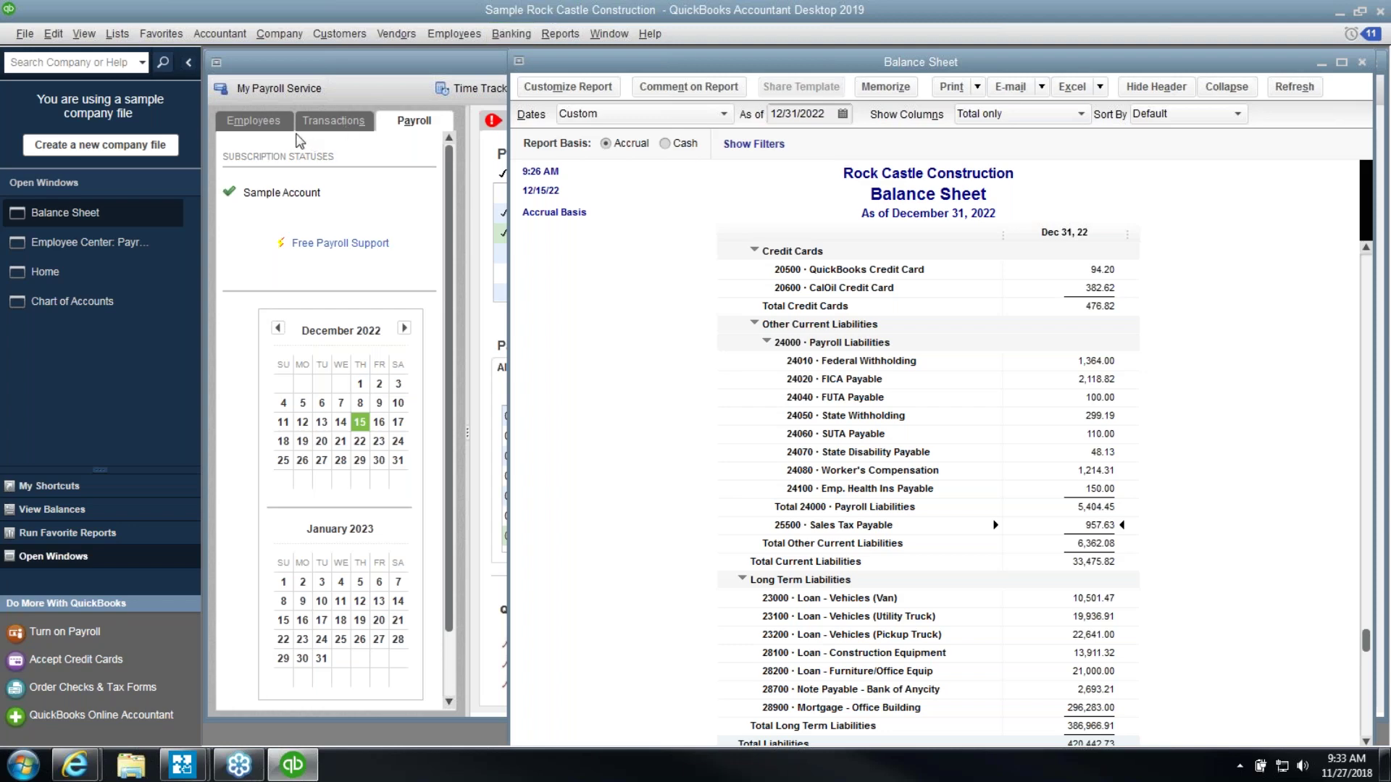
click(250, 121)
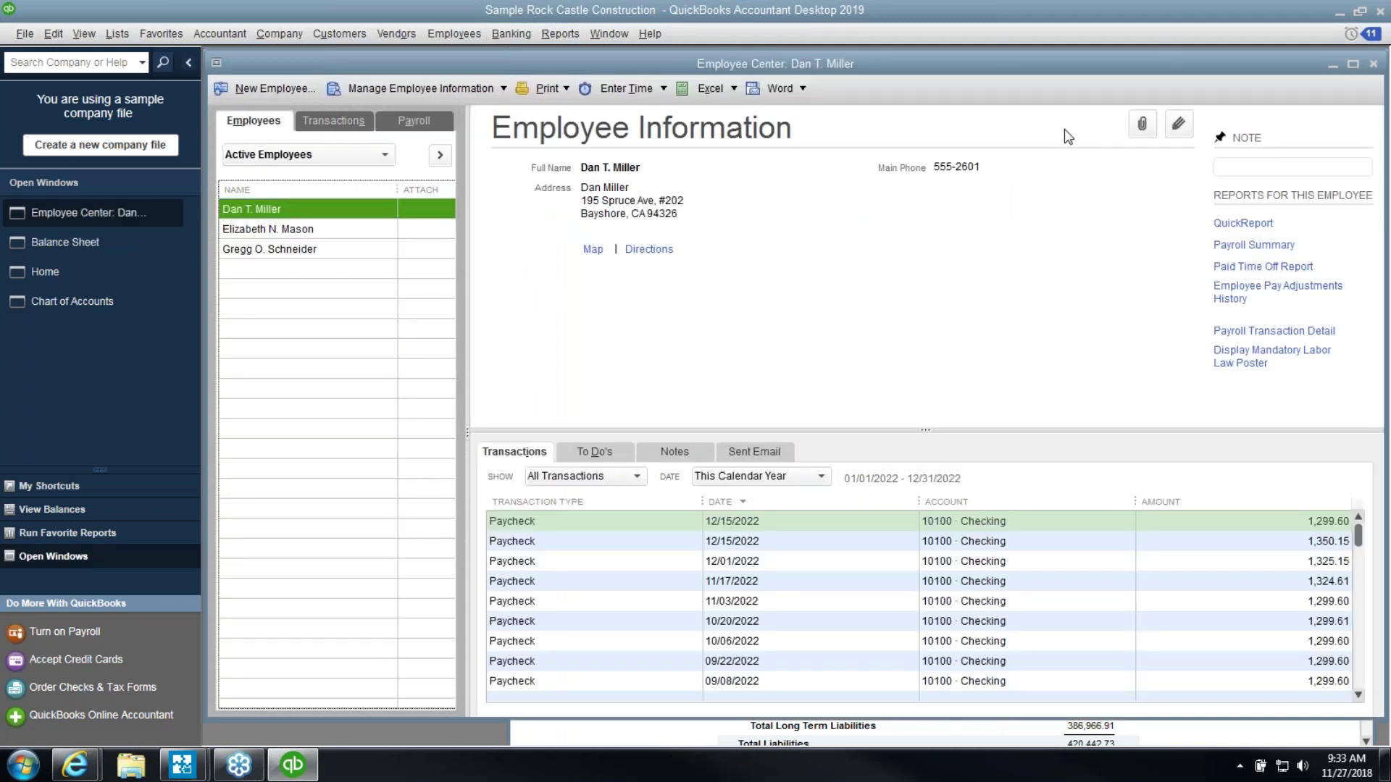
click(1372, 64)
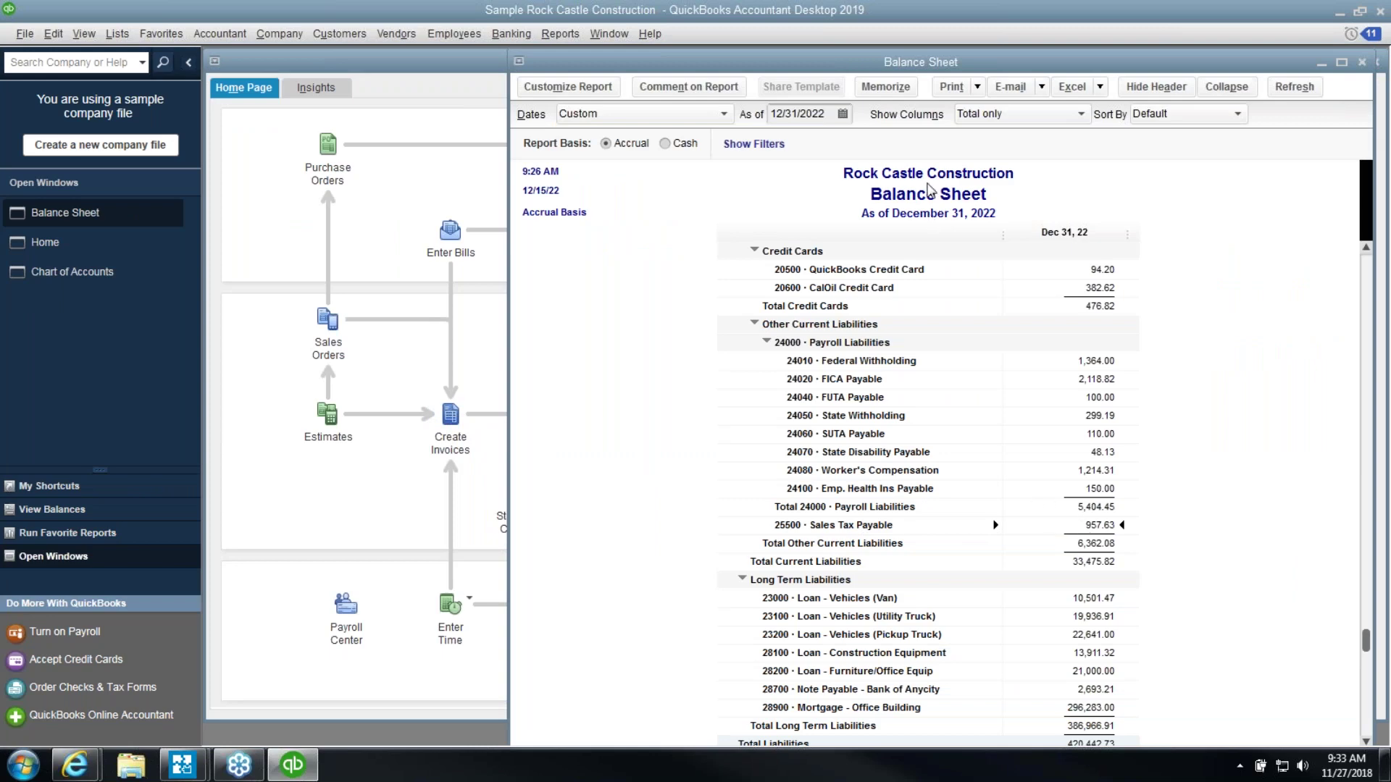
drag(885, 69, 639, 72)
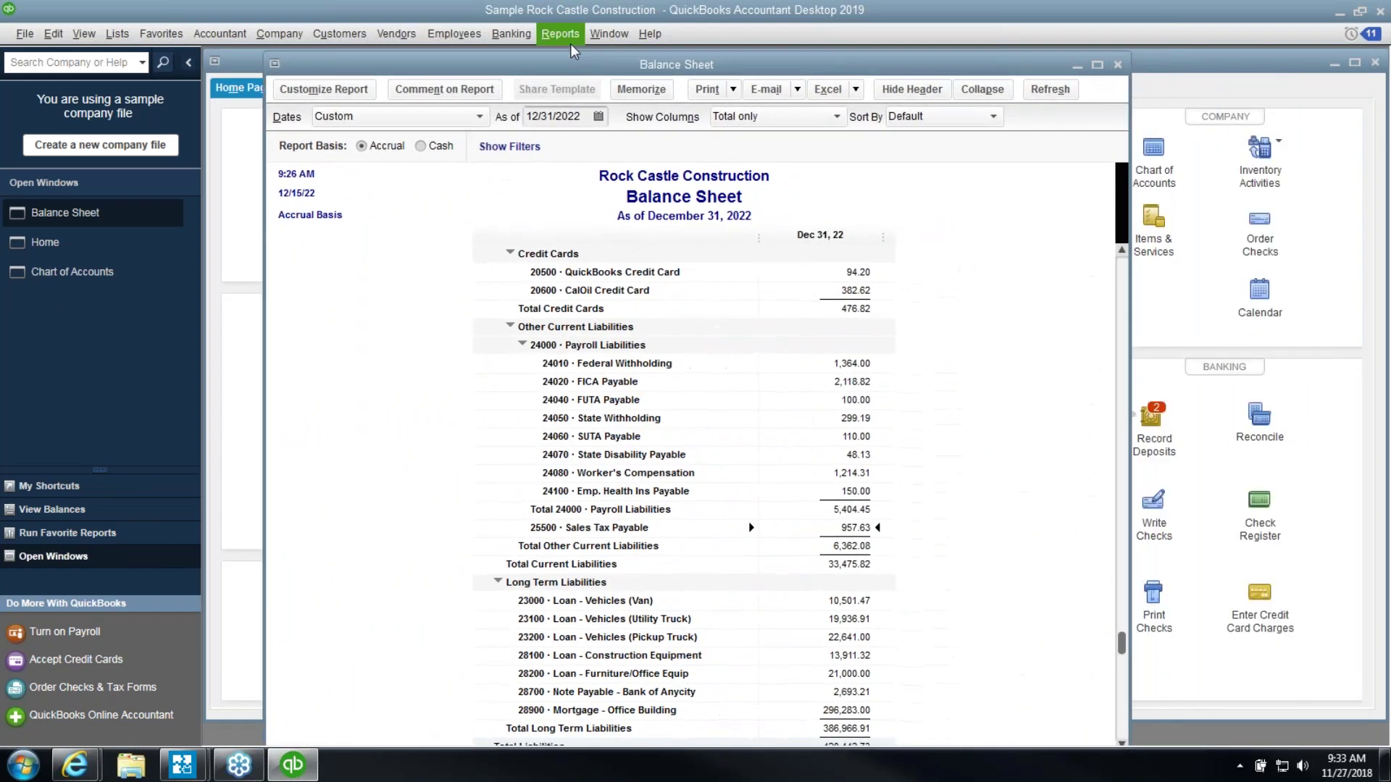
Run the Profit & Loss Standard report for December 1–15, 2022 and place it beside the Balance Sheet
click(560, 33)
mouse_move(713, 190)
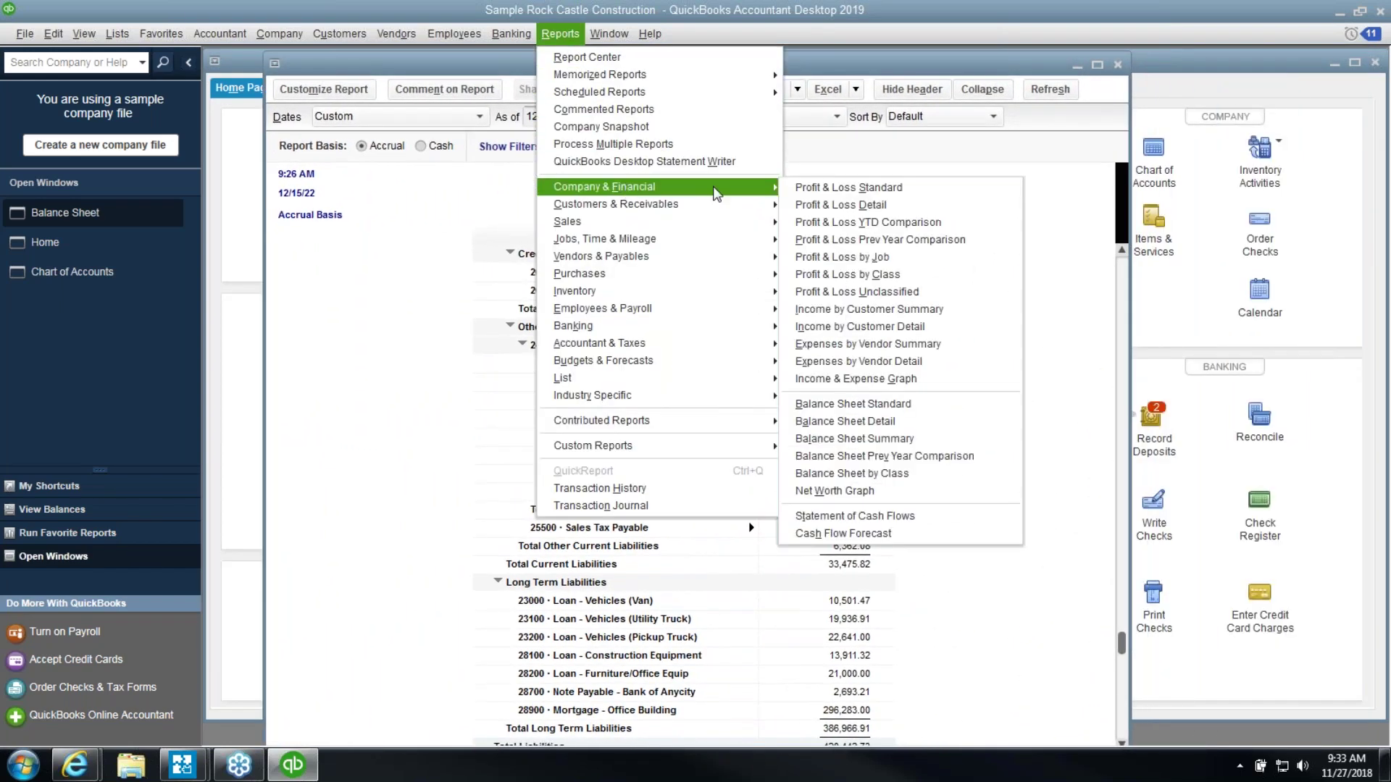
click(809, 196)
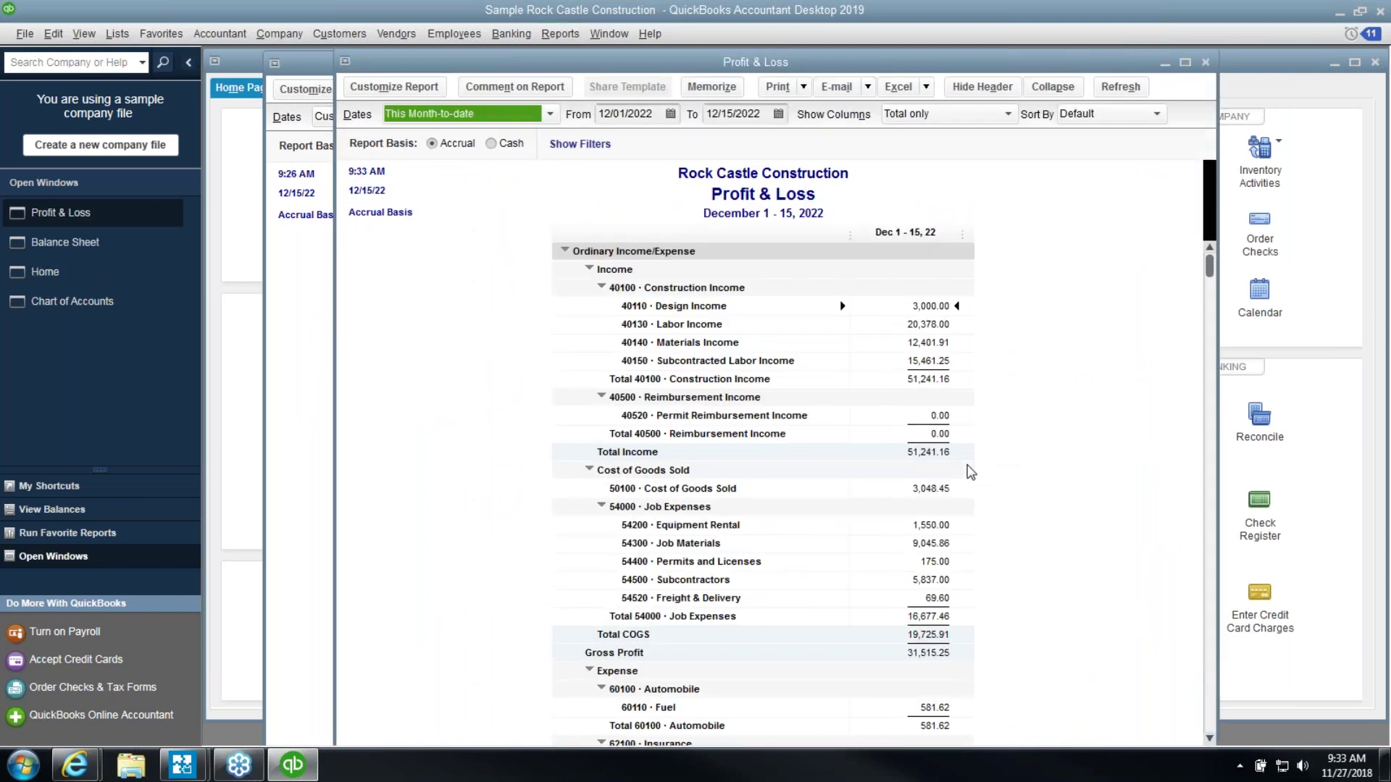
click(944, 513)
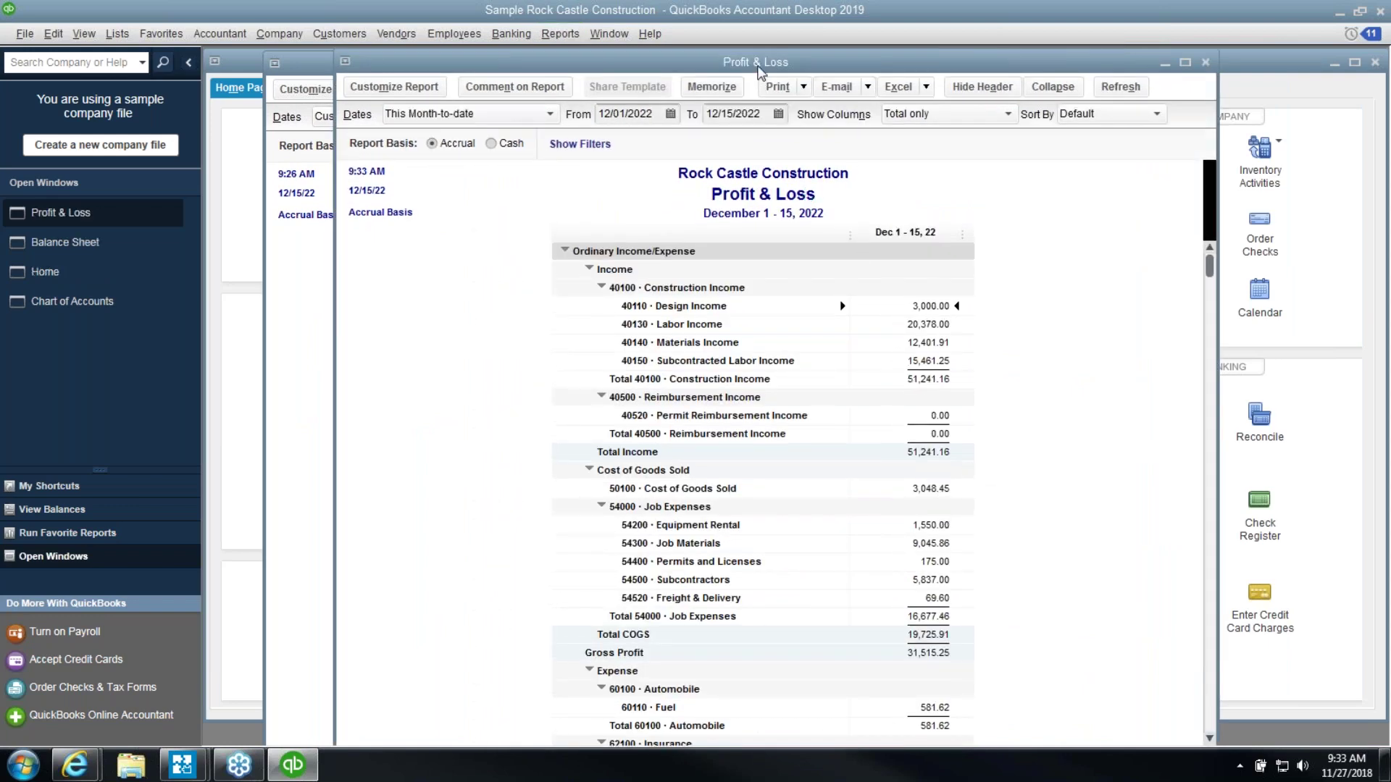
drag(779, 66, 873, 69)
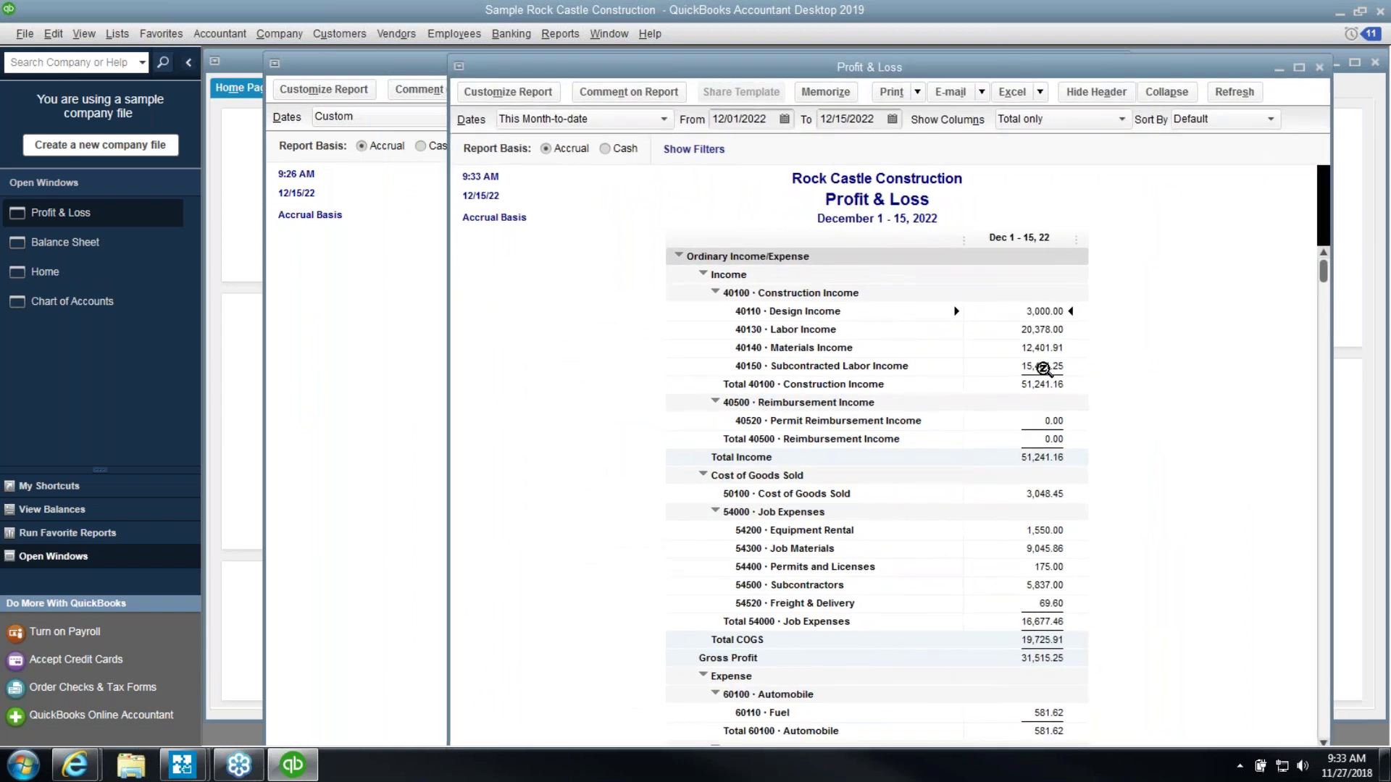
click(324, 307)
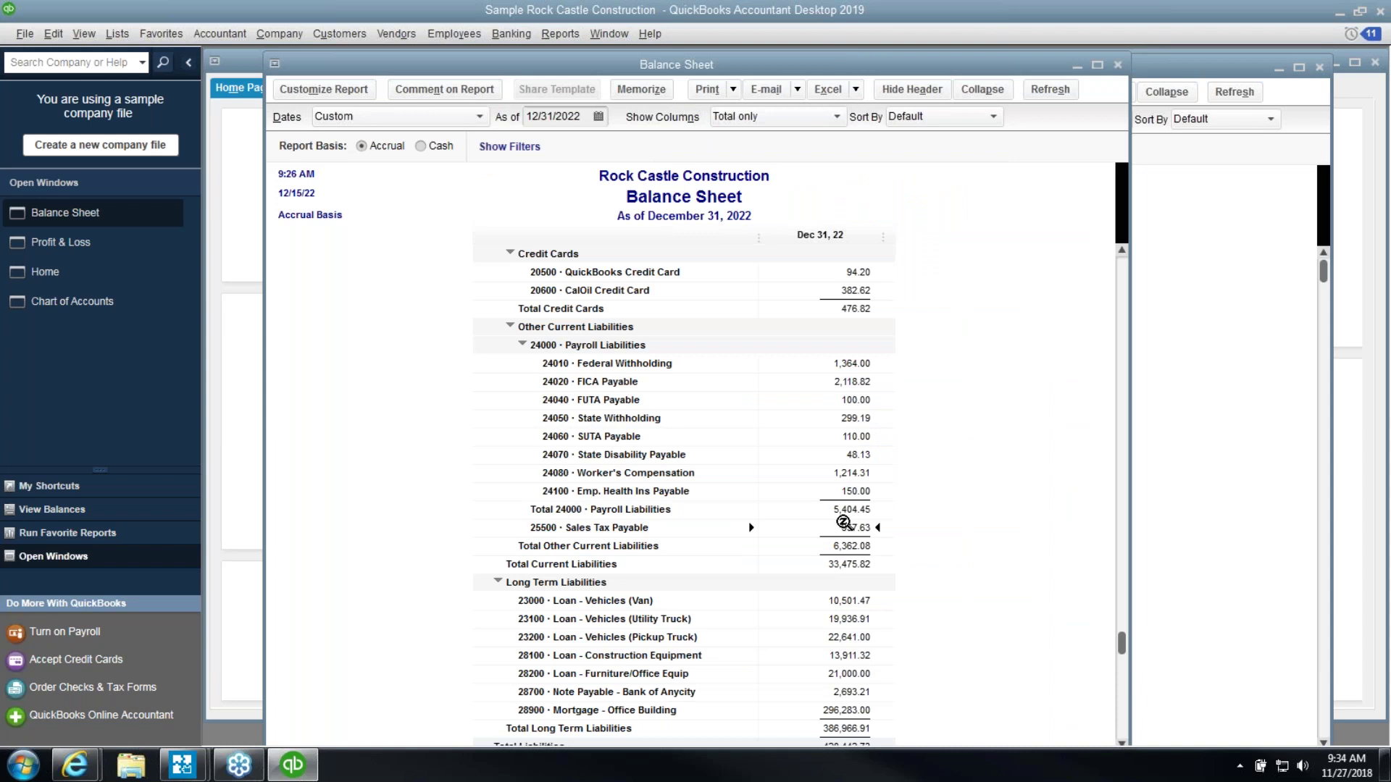
scroll(919, 591, down, 1)
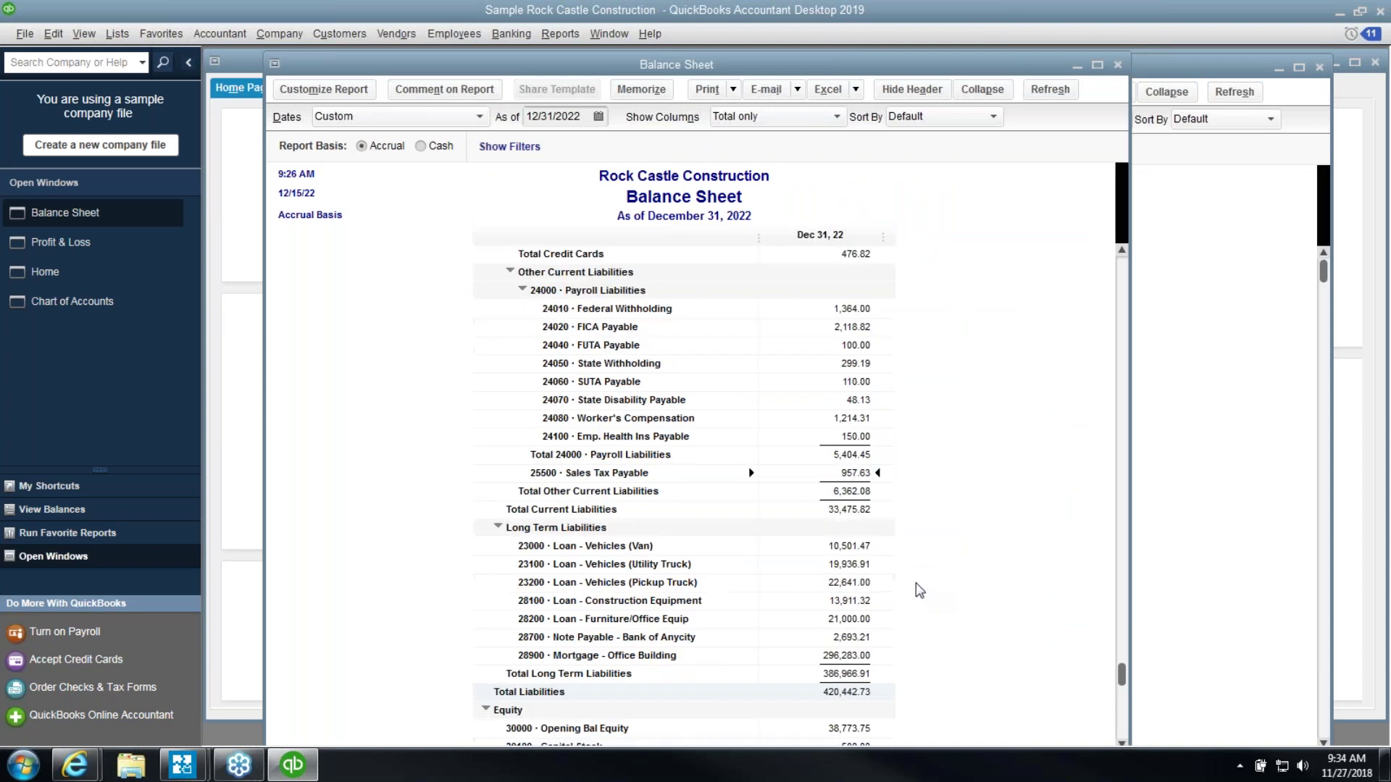
scroll(916, 588, down, 1)
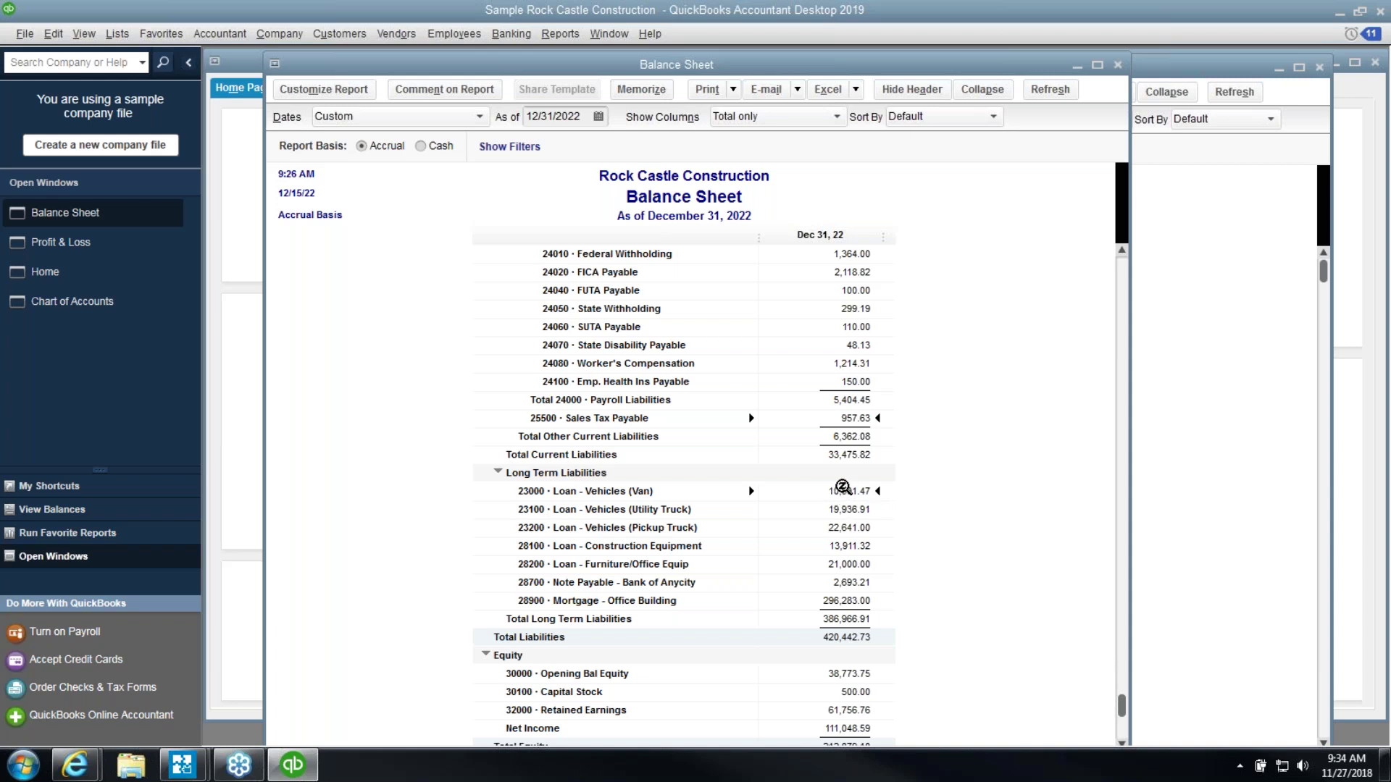
double_click(842, 488)
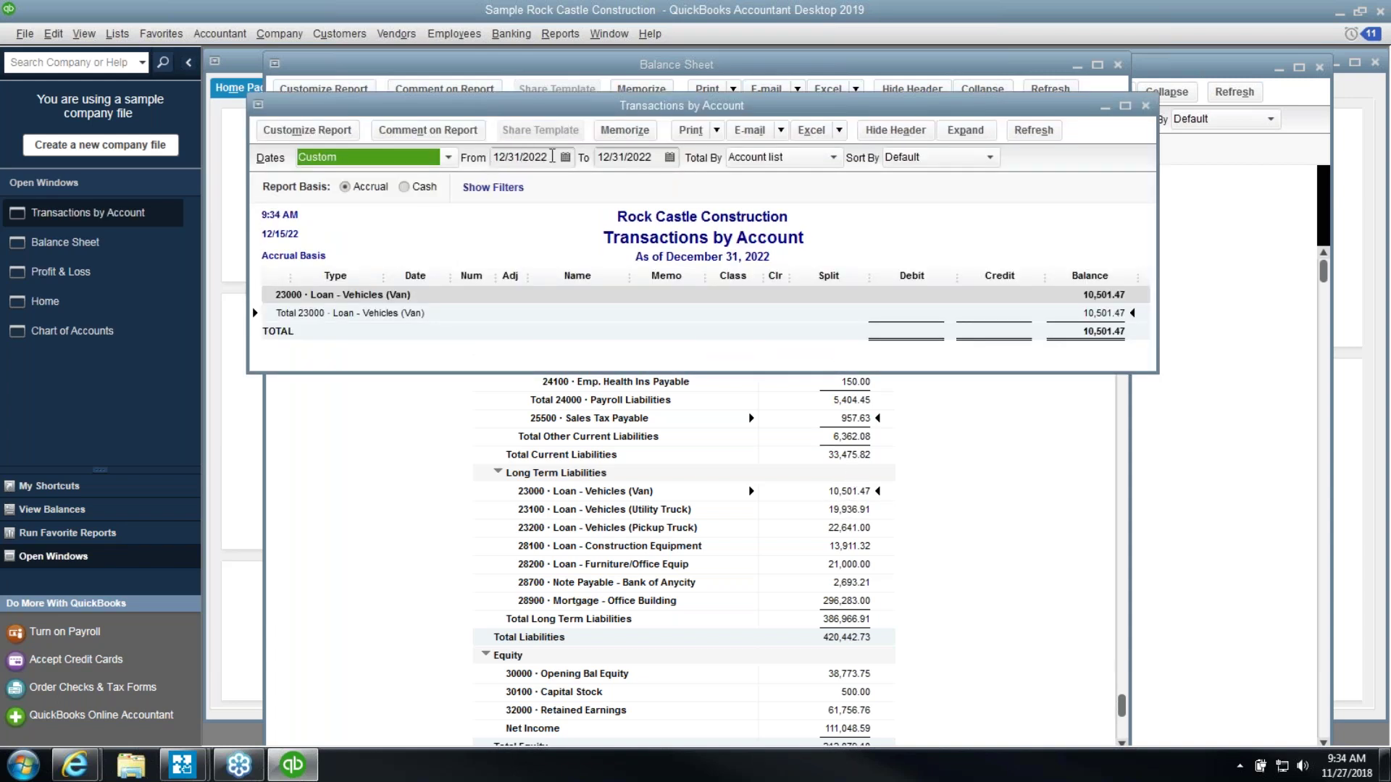
text(010122)
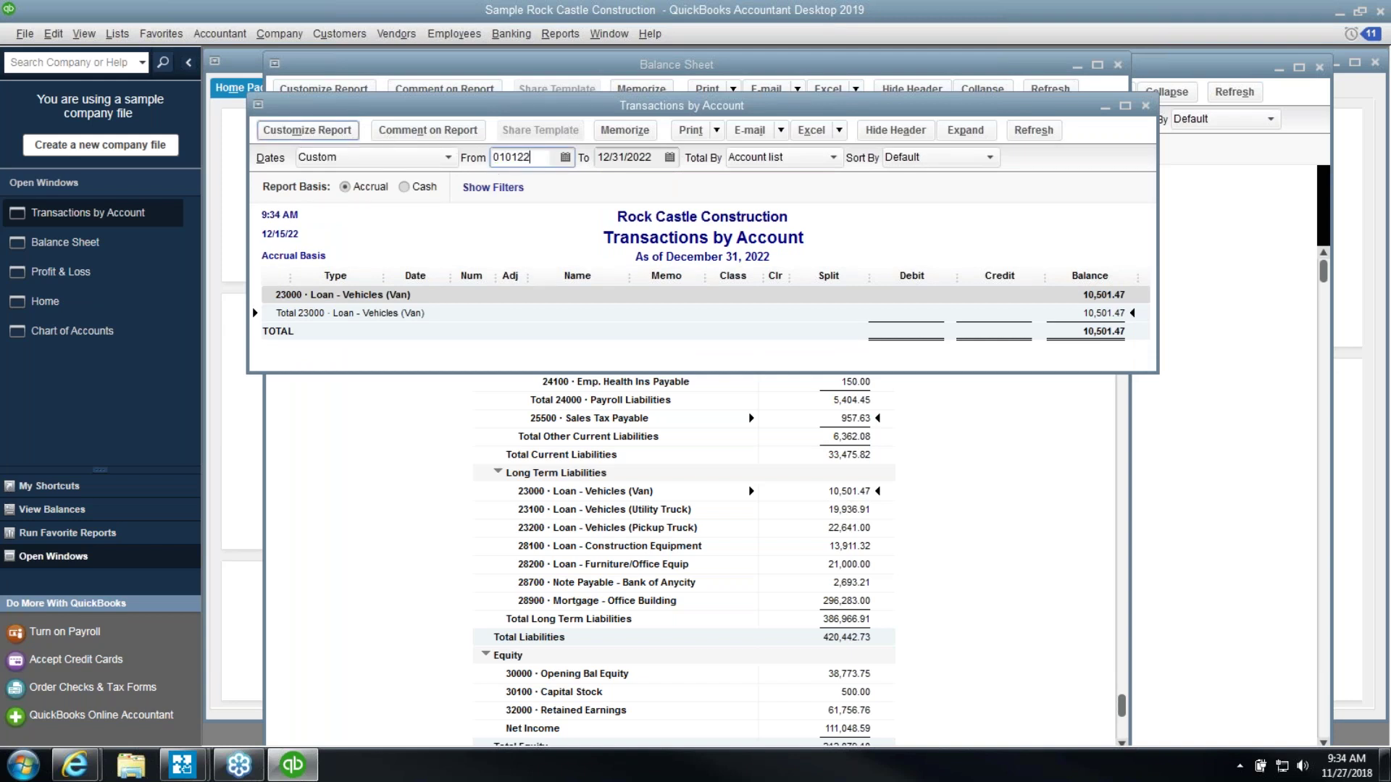
key(Tab)
key(Tab)
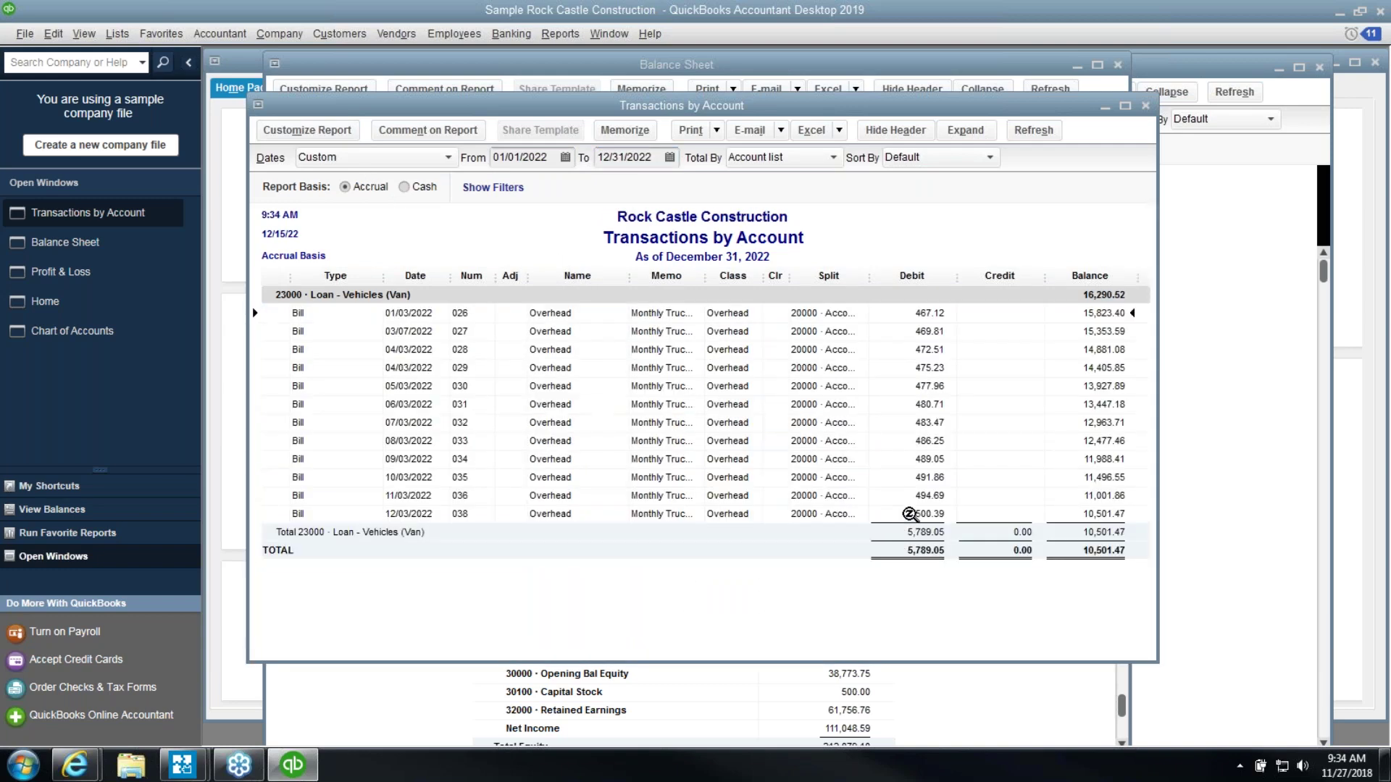
click(898, 461)
click(895, 333)
click(1146, 107)
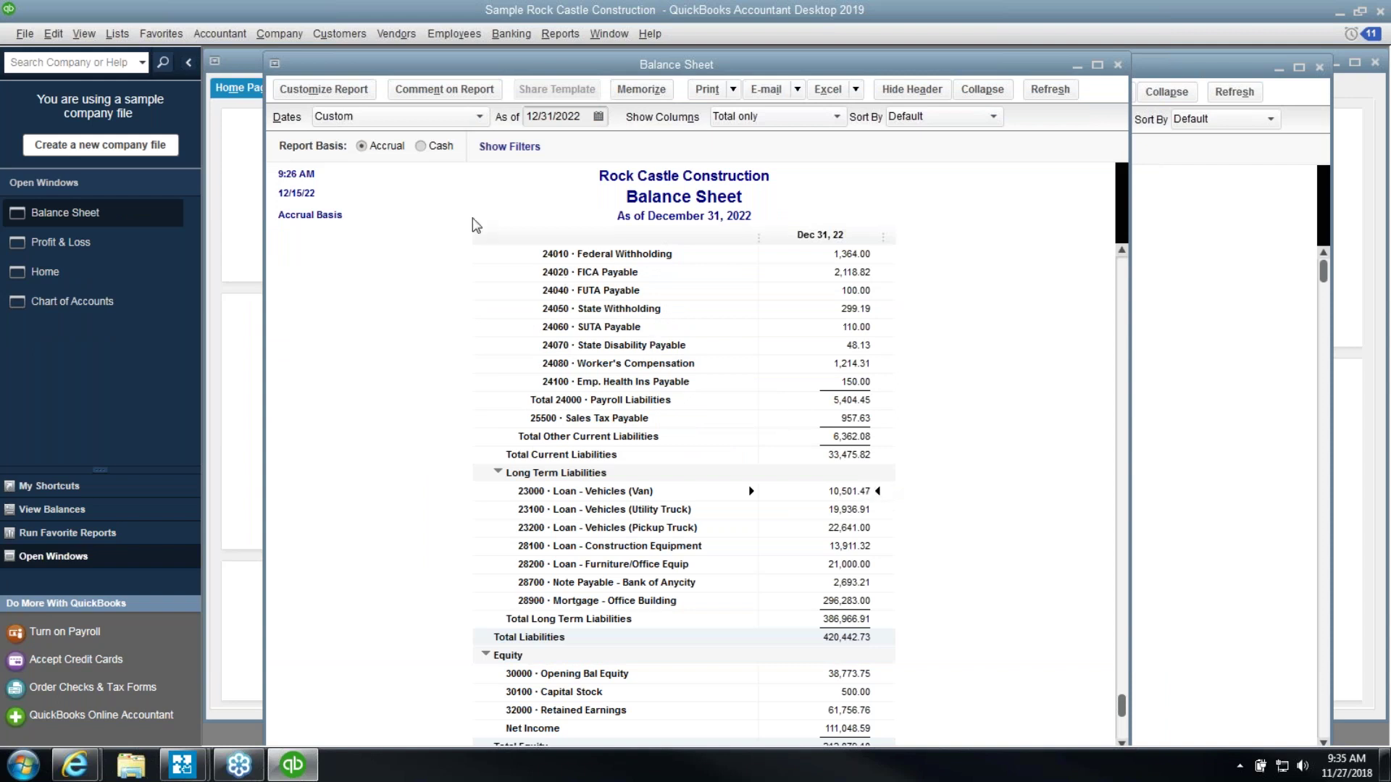
Open the 23000 Loan - Vehicles (Van) register from the Chart of Accounts
click(117, 34)
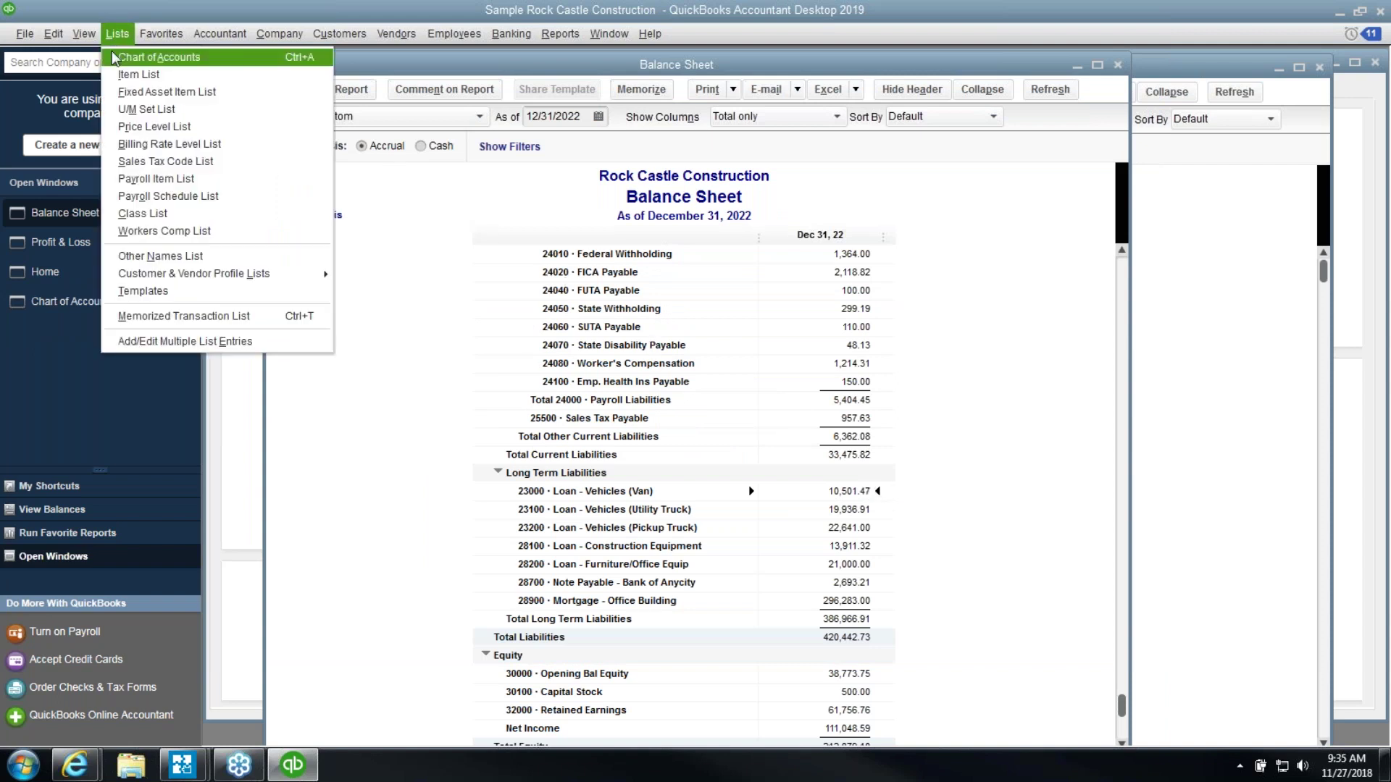
click(116, 58)
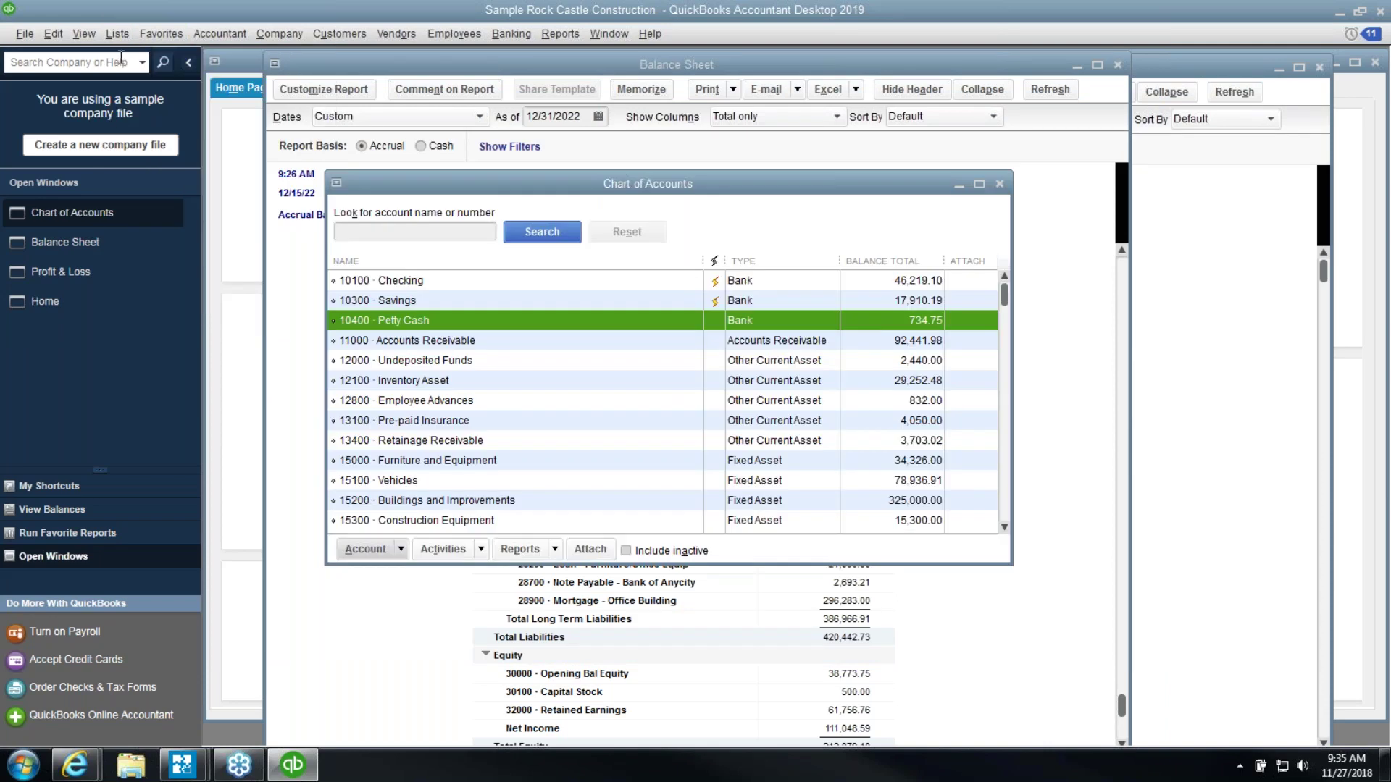
scroll(445, 449, down, 4)
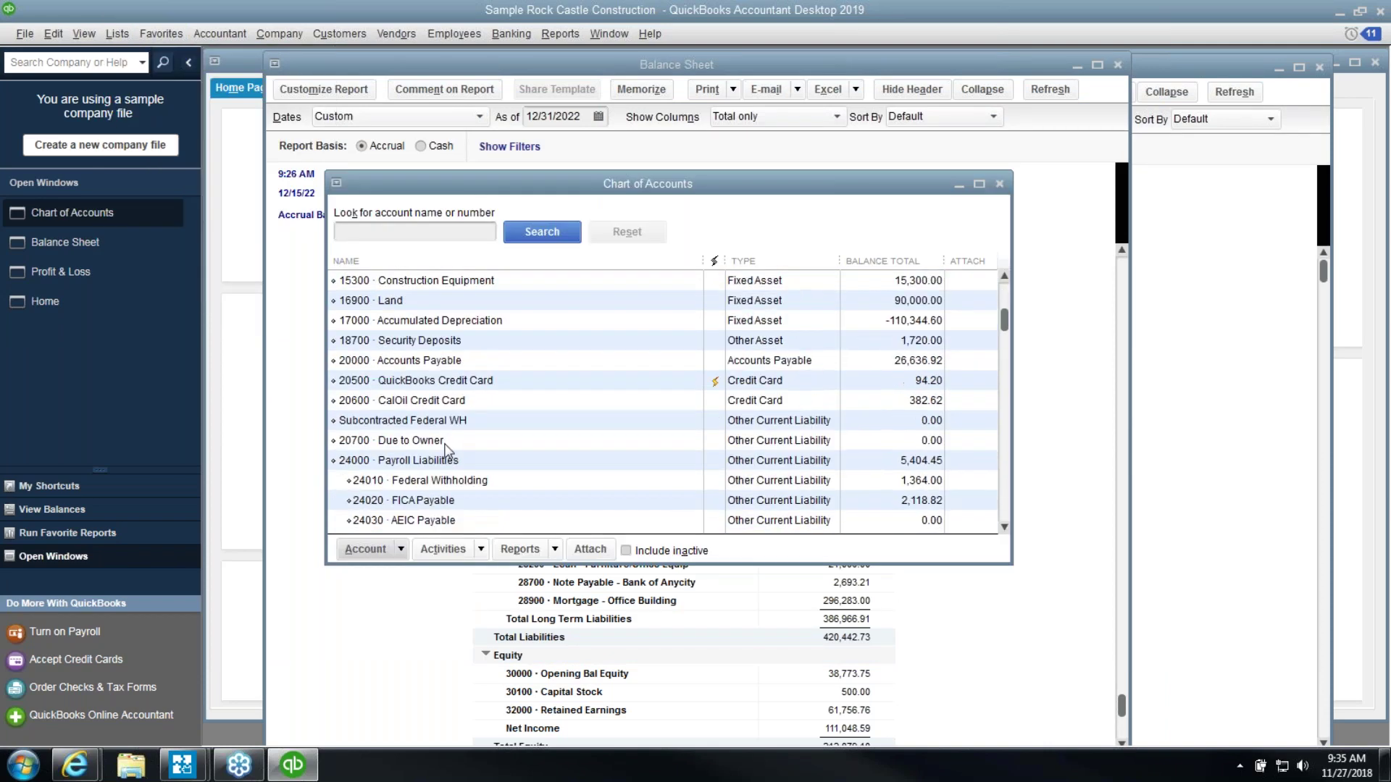
scroll(446, 446, down, 4)
double_click(450, 460)
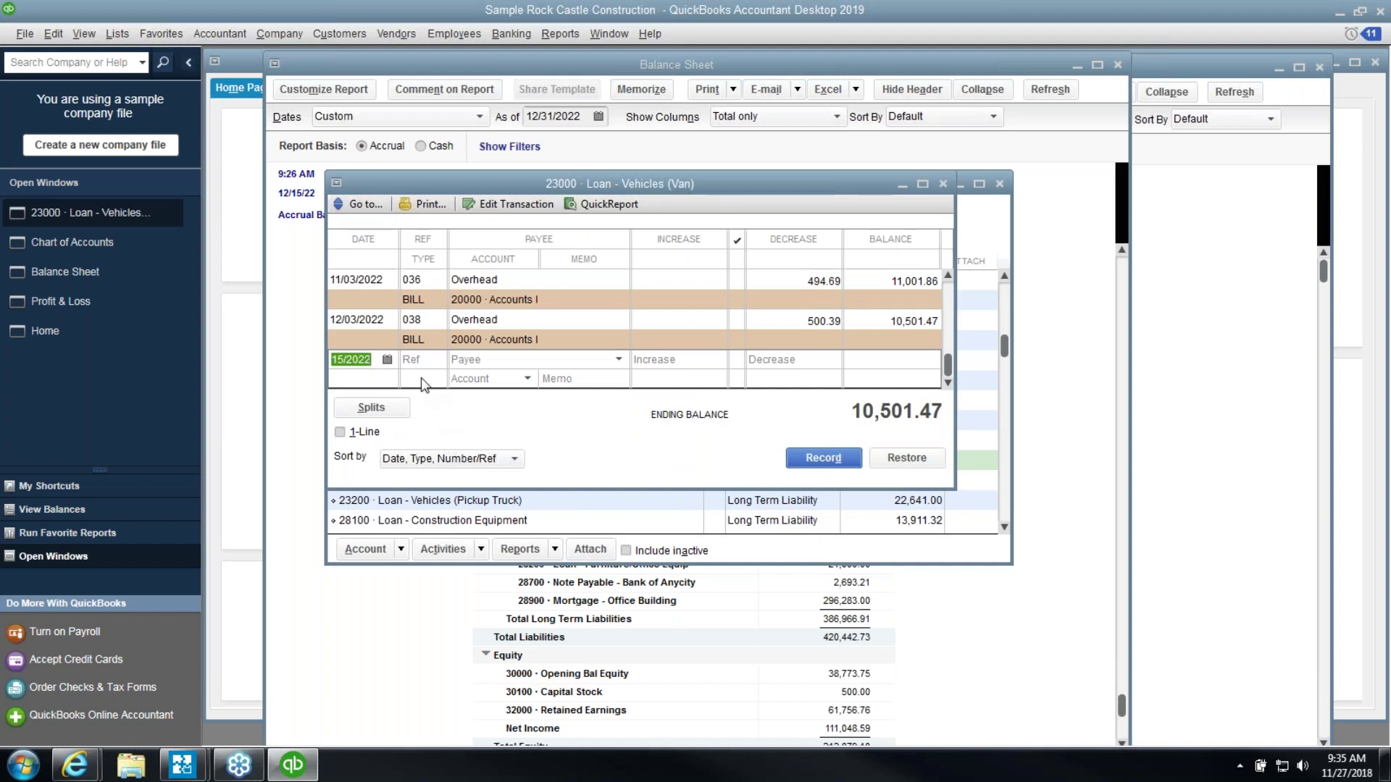
Record a 12/31/2022 decrease of 501.47 to 62400 Interest Expense with memo '2022 interest'
text(13118)
key(BackSpace)
key(BackSpace)
text(22)
key(Tab)
key(Return)
text(123122)
key(Tab)
key(Tab)
key(Tab)
key(Tab)
key(Tab)
text(501.47)
key(Tab)
text(Inter)
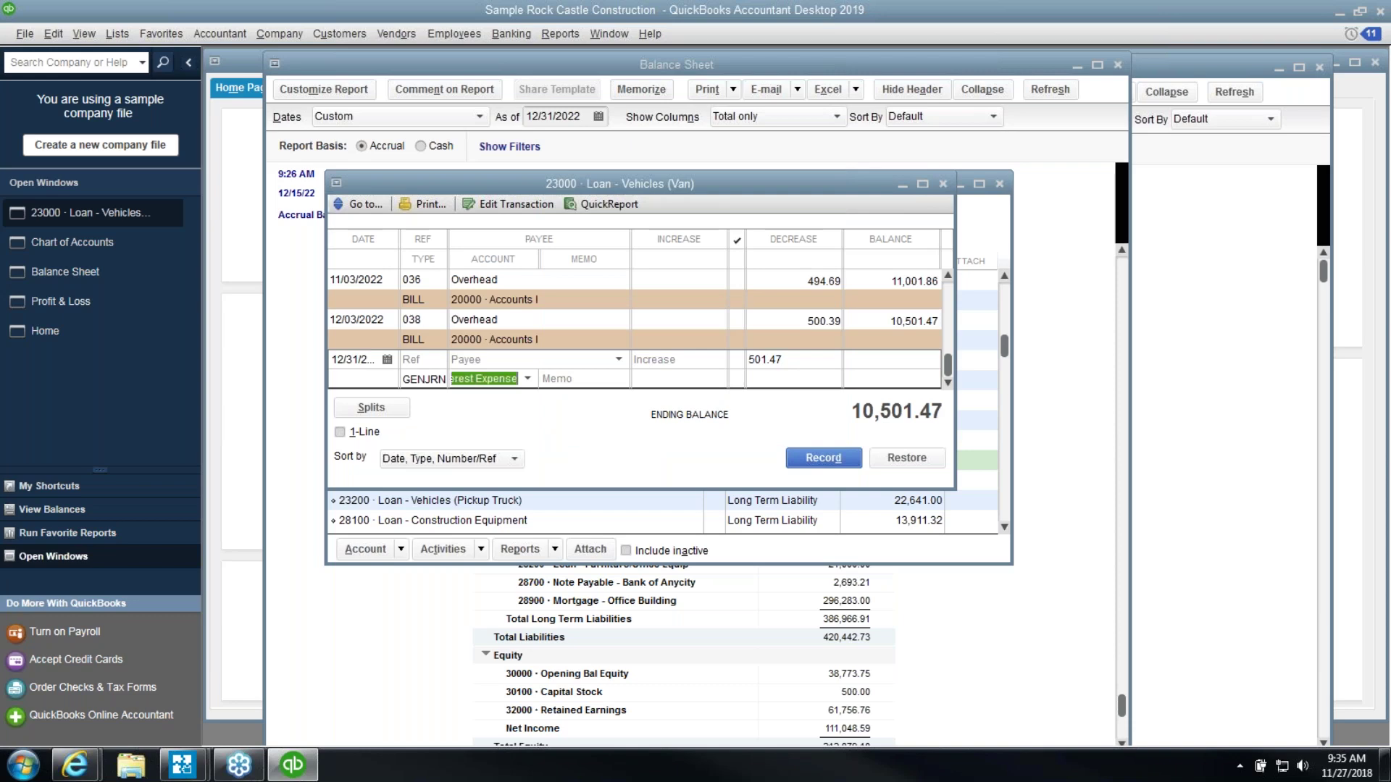
key(Tab)
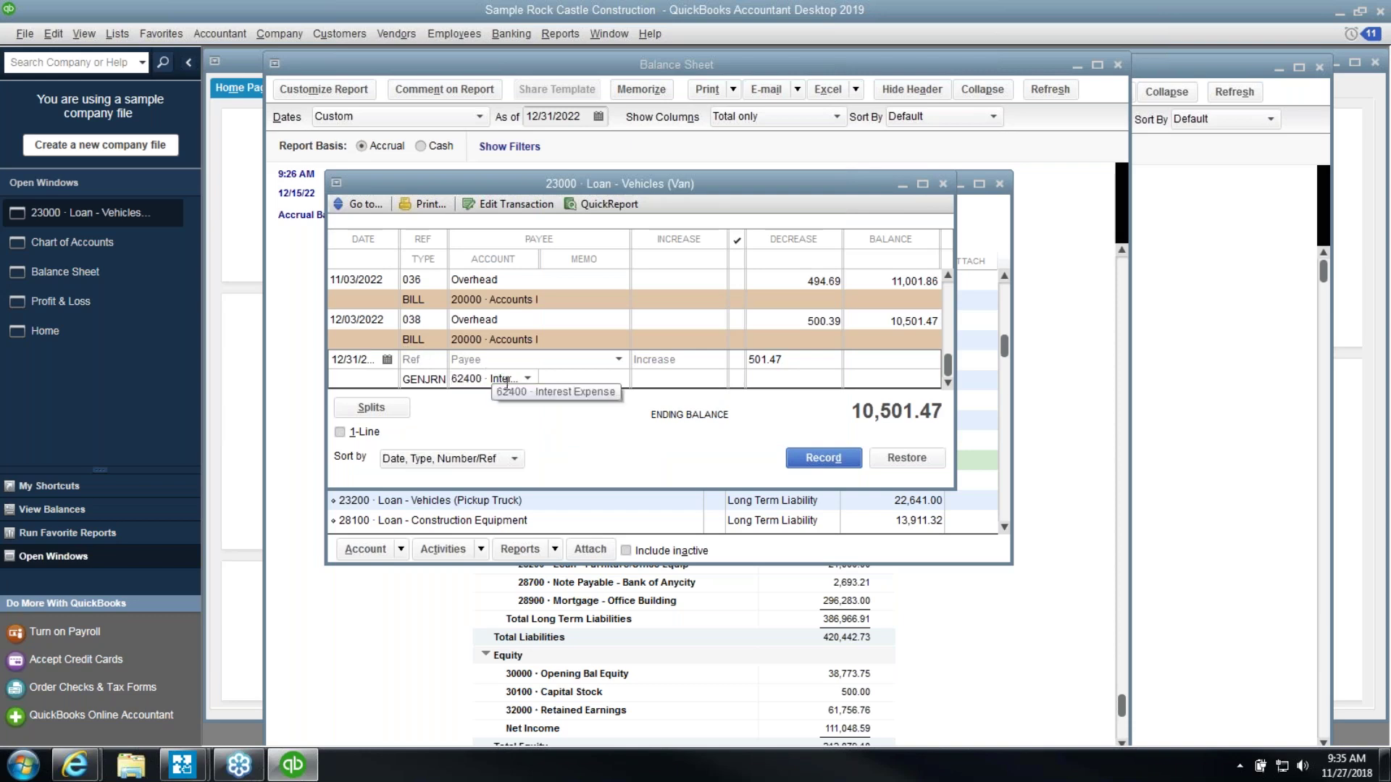
click(526, 377)
key(Tab)
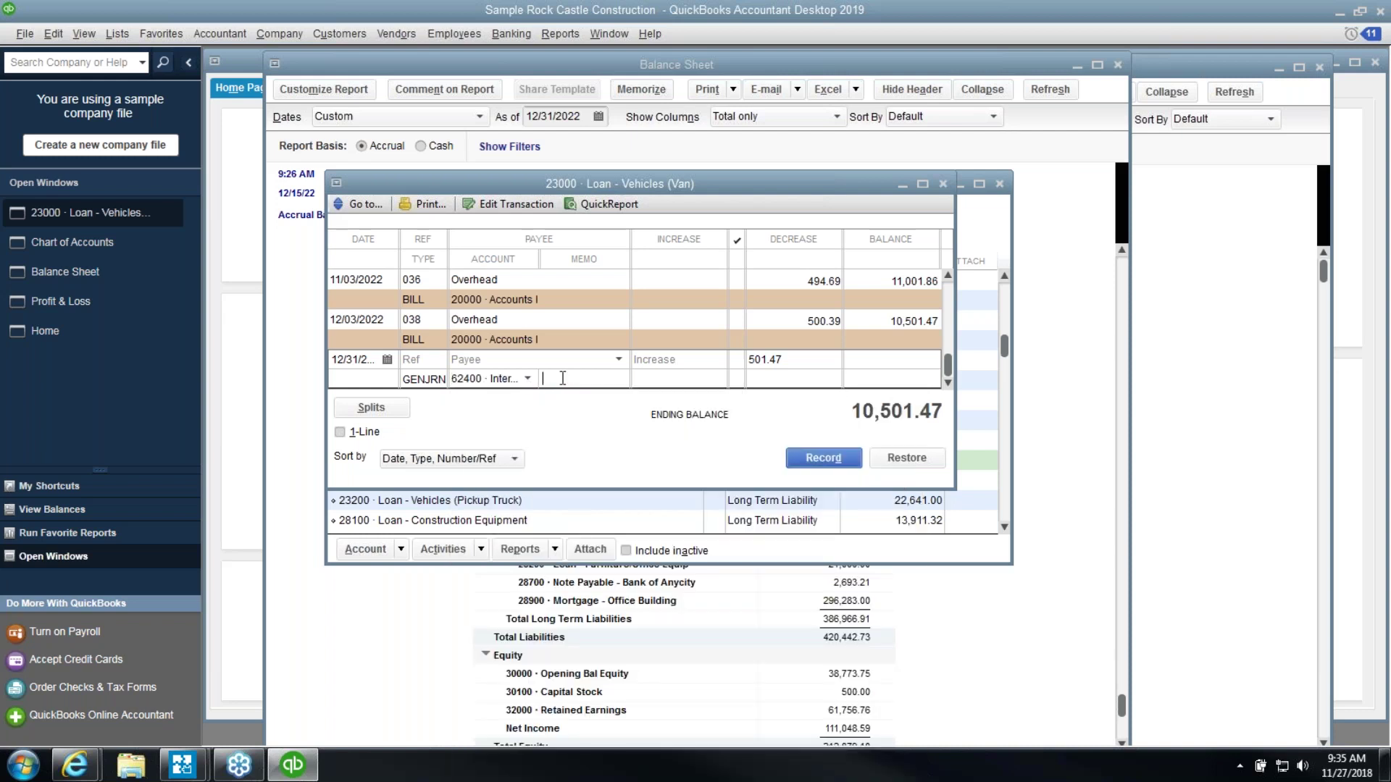
text(2022 interest)
key(Return)
Re-save the 12/31/2022 interest entry and confirm the loan shows 10,000.00 on the Balance Sheet
click(914, 339)
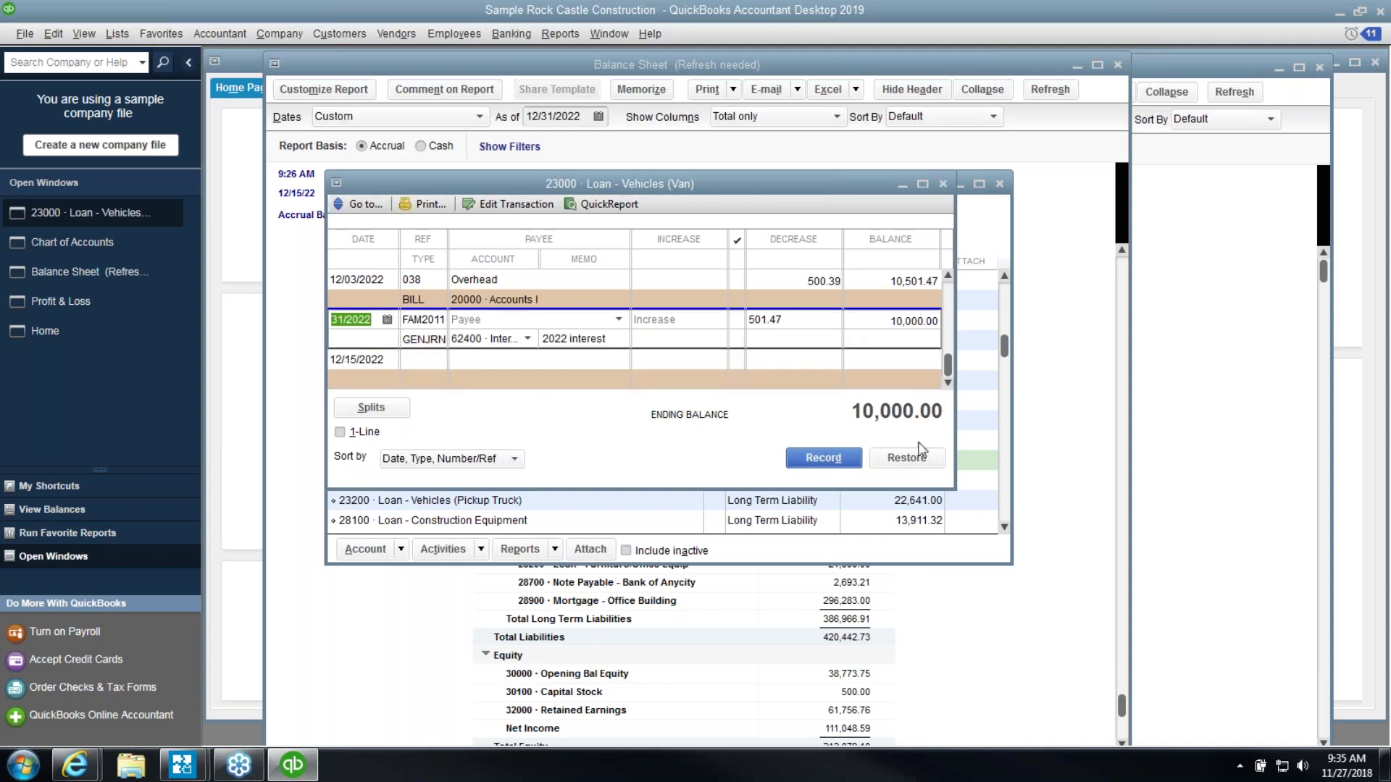
click(824, 457)
click(949, 624)
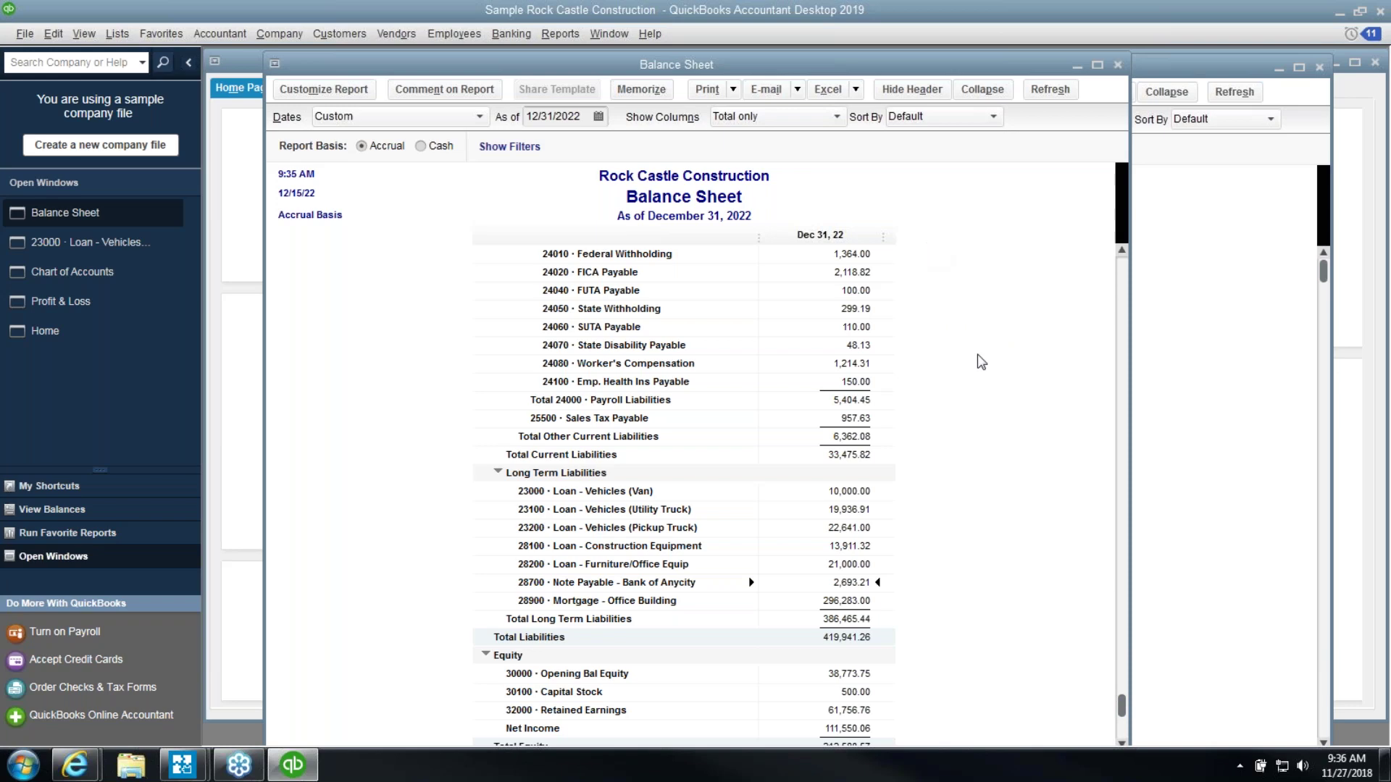
scroll(980, 361, up, 15)
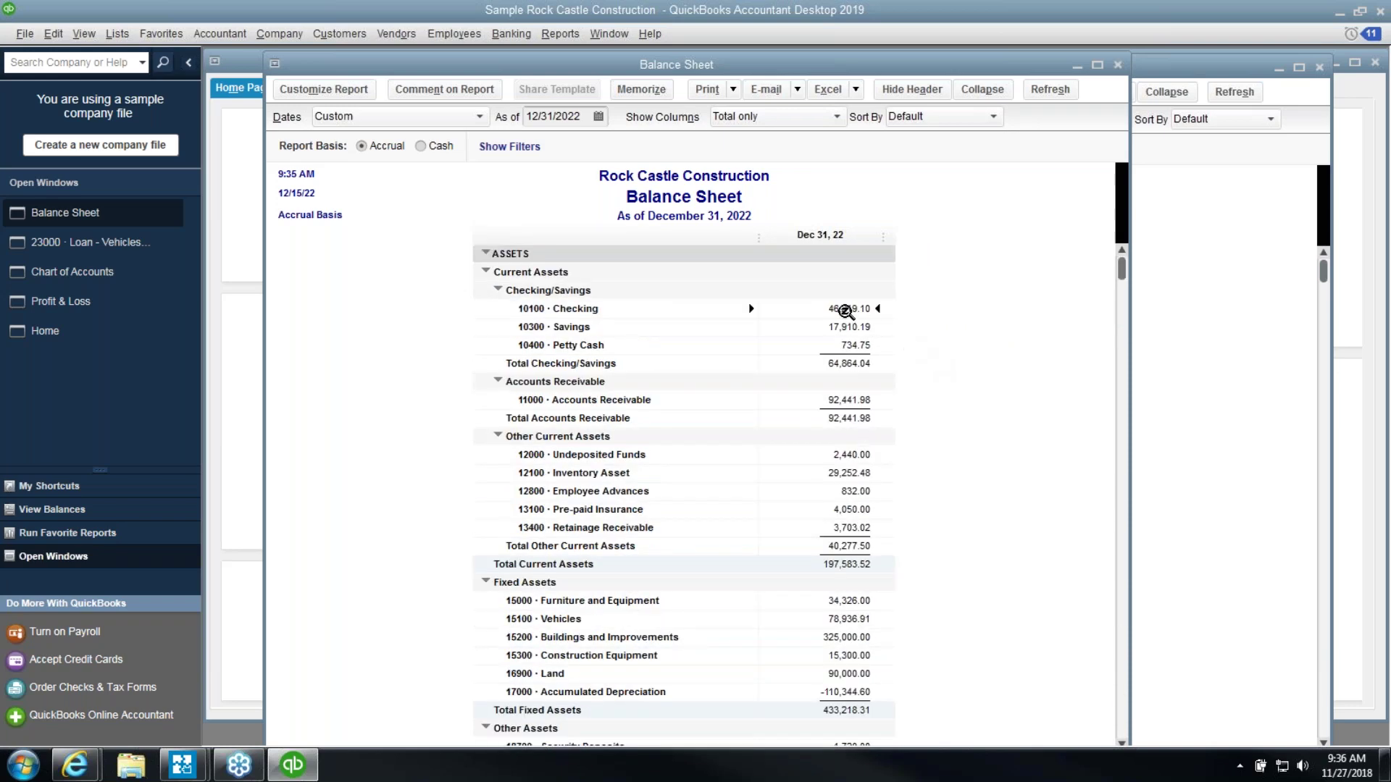
Run the Previous Reconciliation detail report for Checking, including changes made since reconciling
click(554, 39)
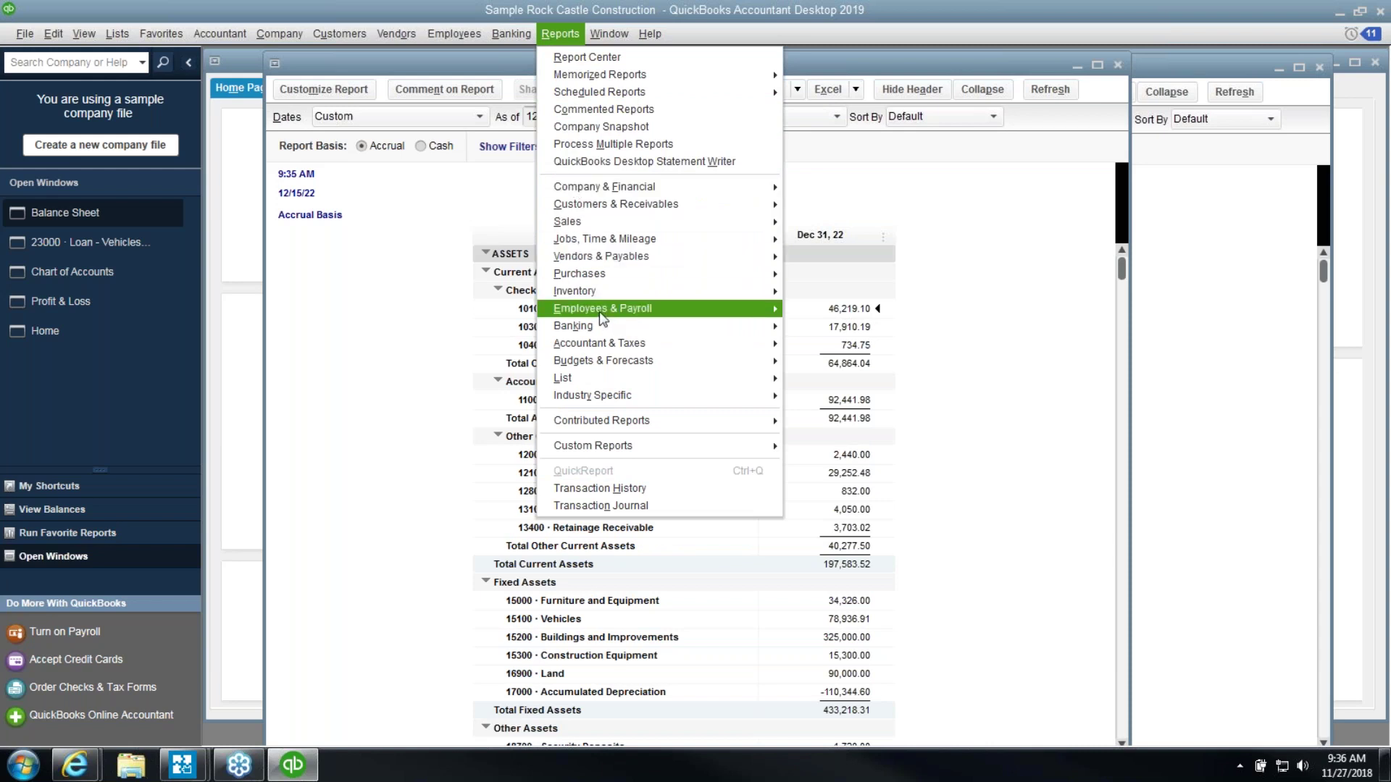
mouse_move(580, 326)
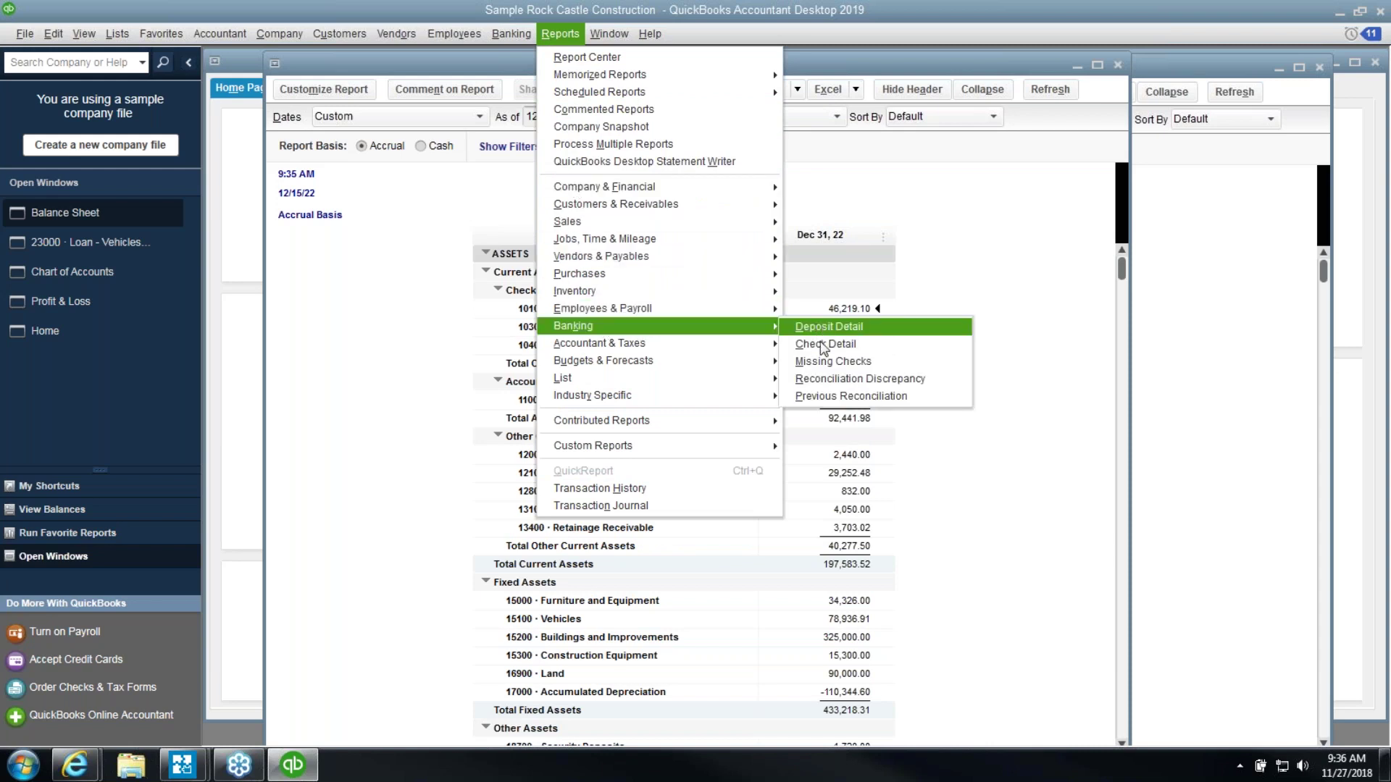
click(833, 398)
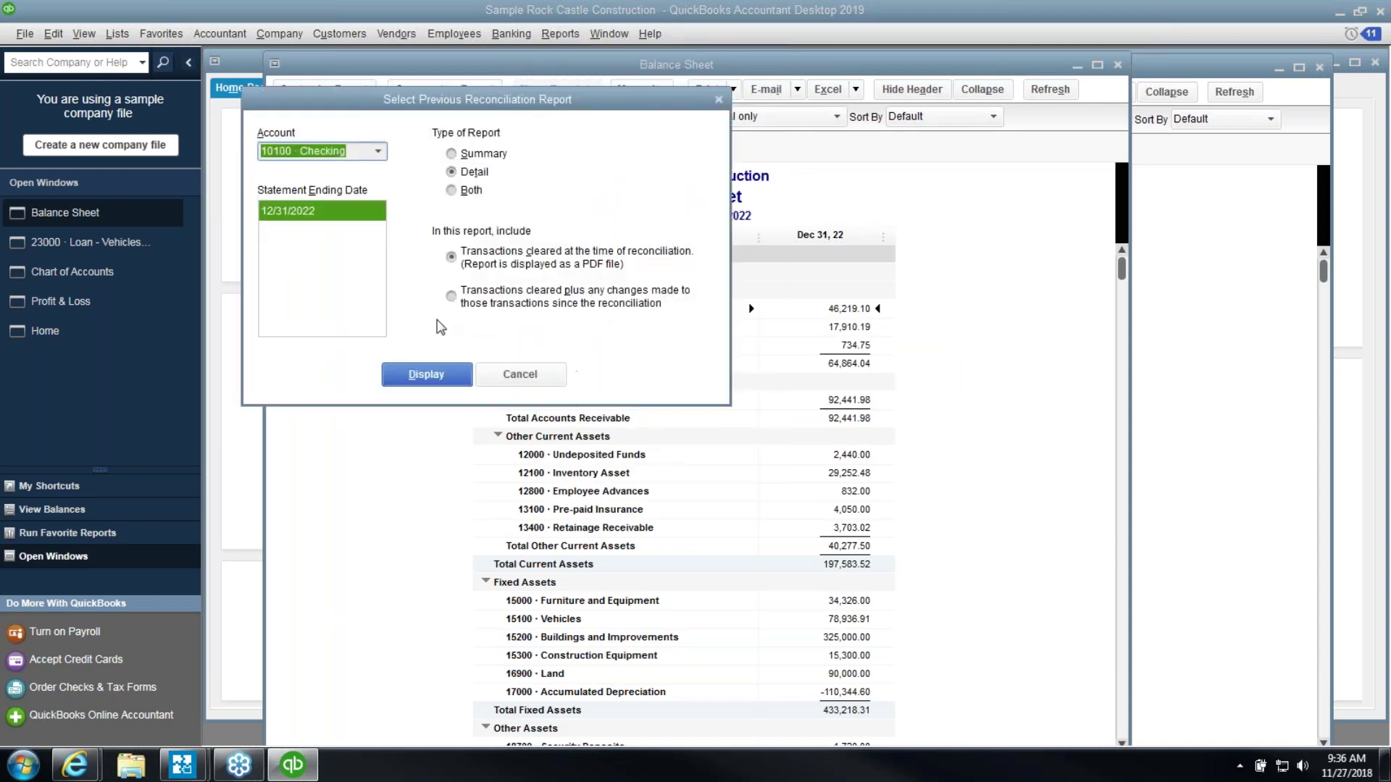
click(464, 296)
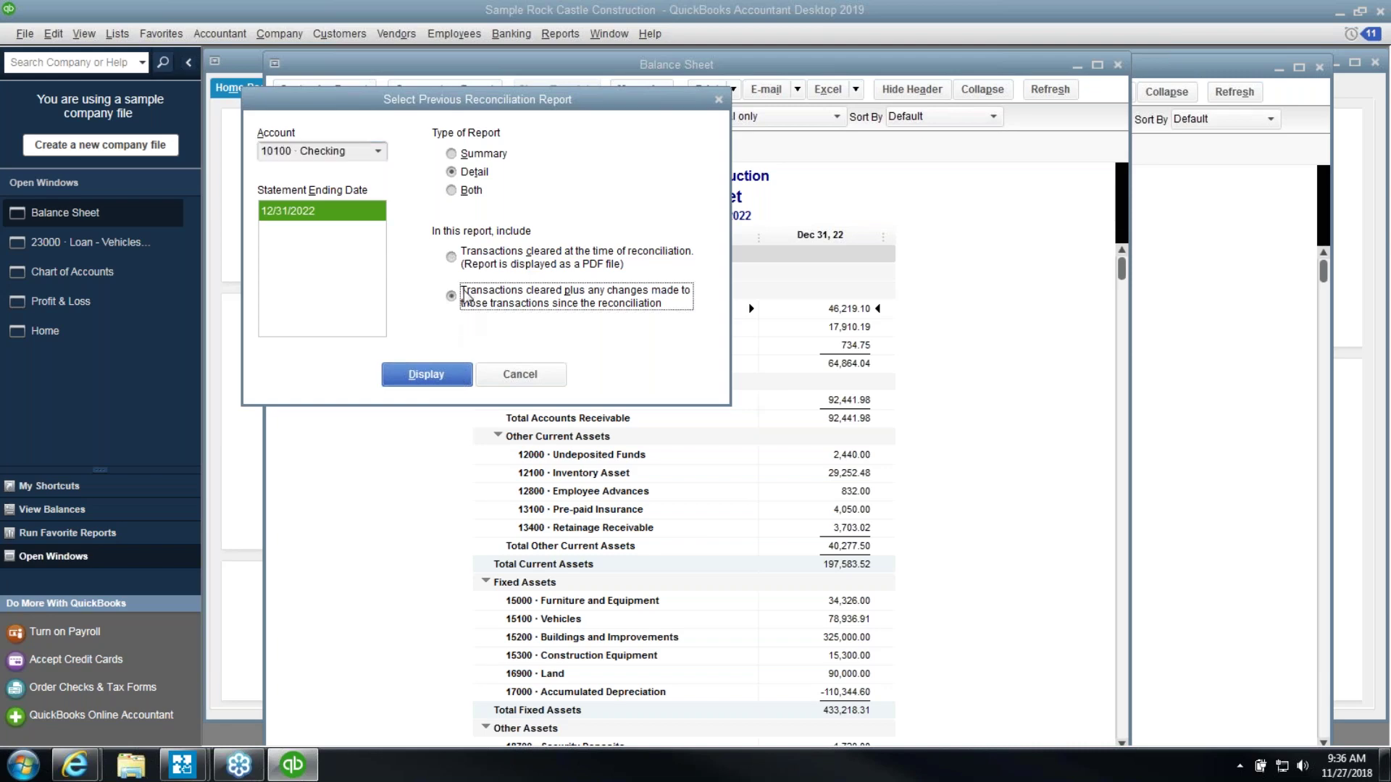
click(462, 374)
click(790, 339)
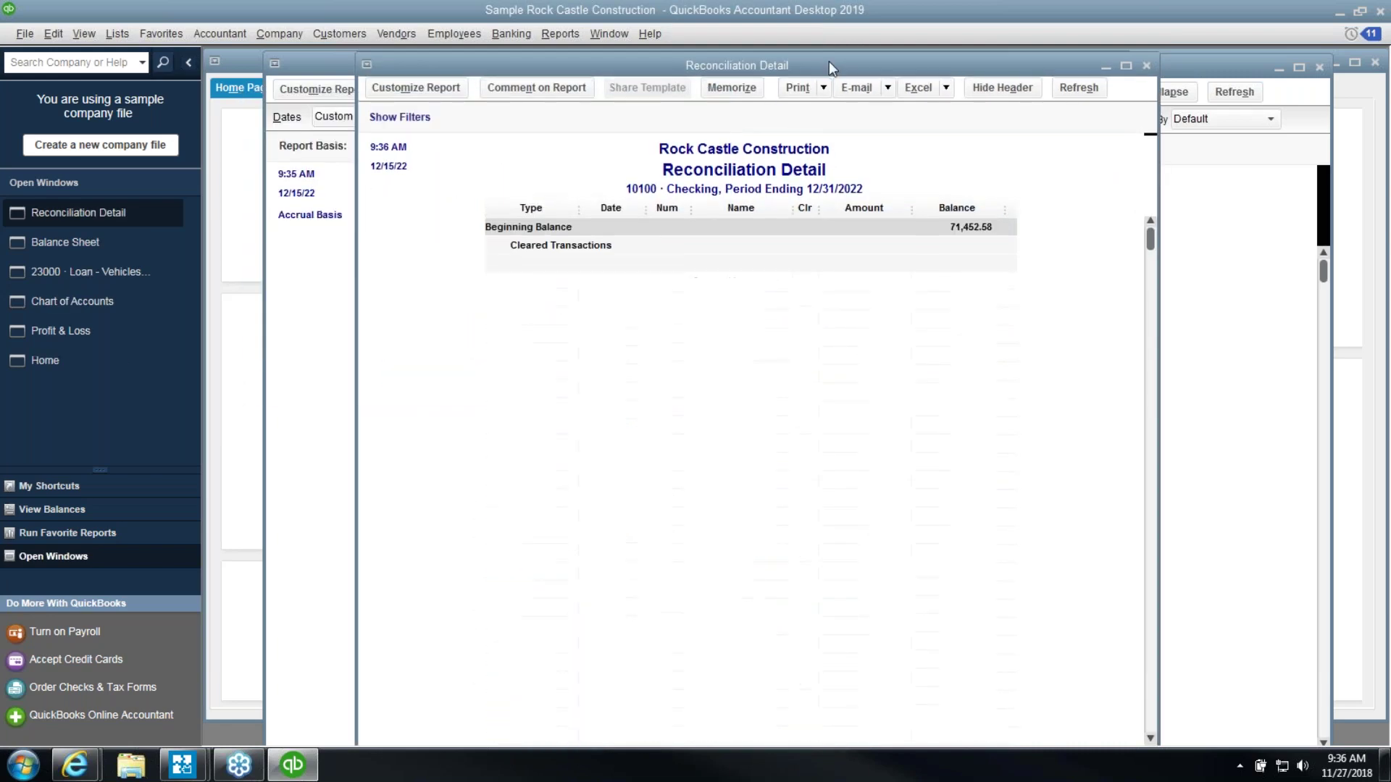
Position the reconciliation report beside the Balance Sheet and locate the 12/12/2022 deposit
drag(766, 68, 1042, 53)
click(554, 259)
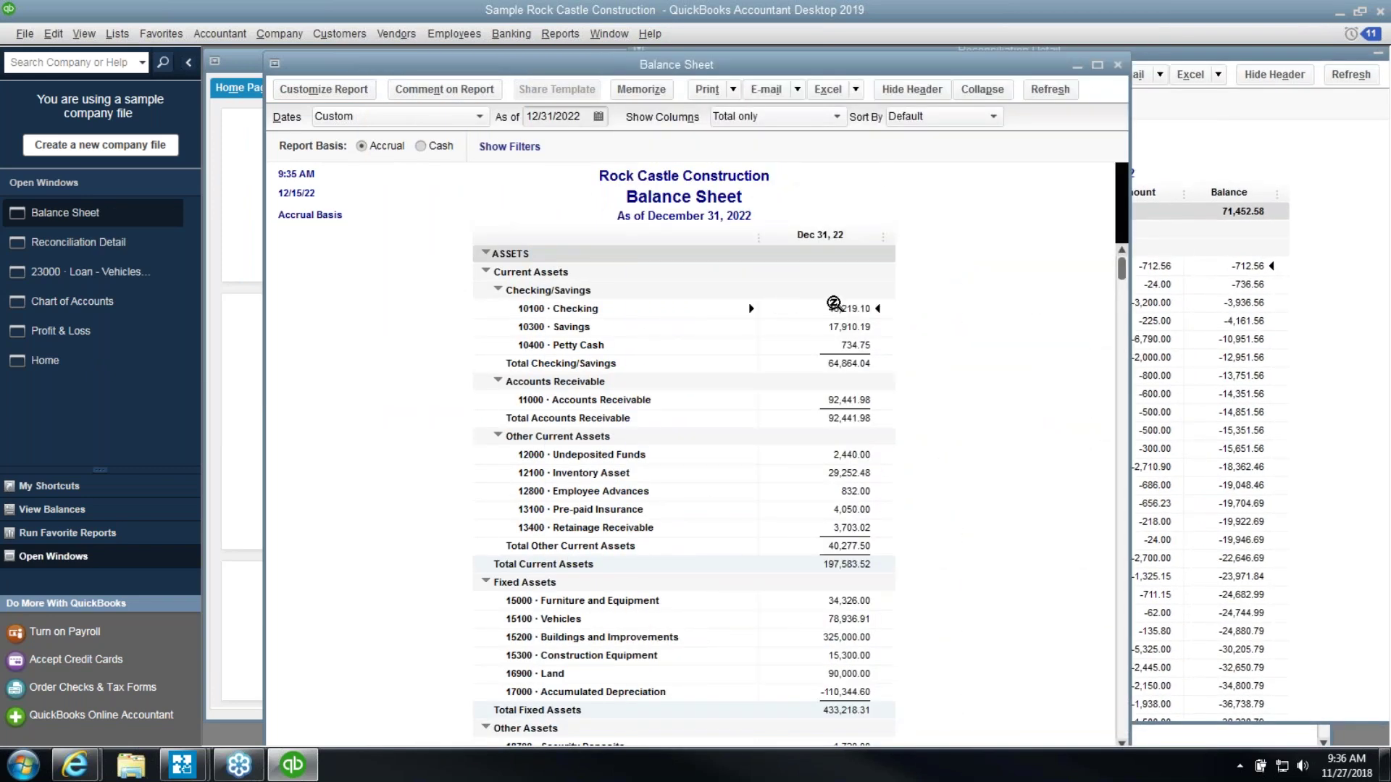
click(1313, 419)
scroll(1340, 470, down, 20)
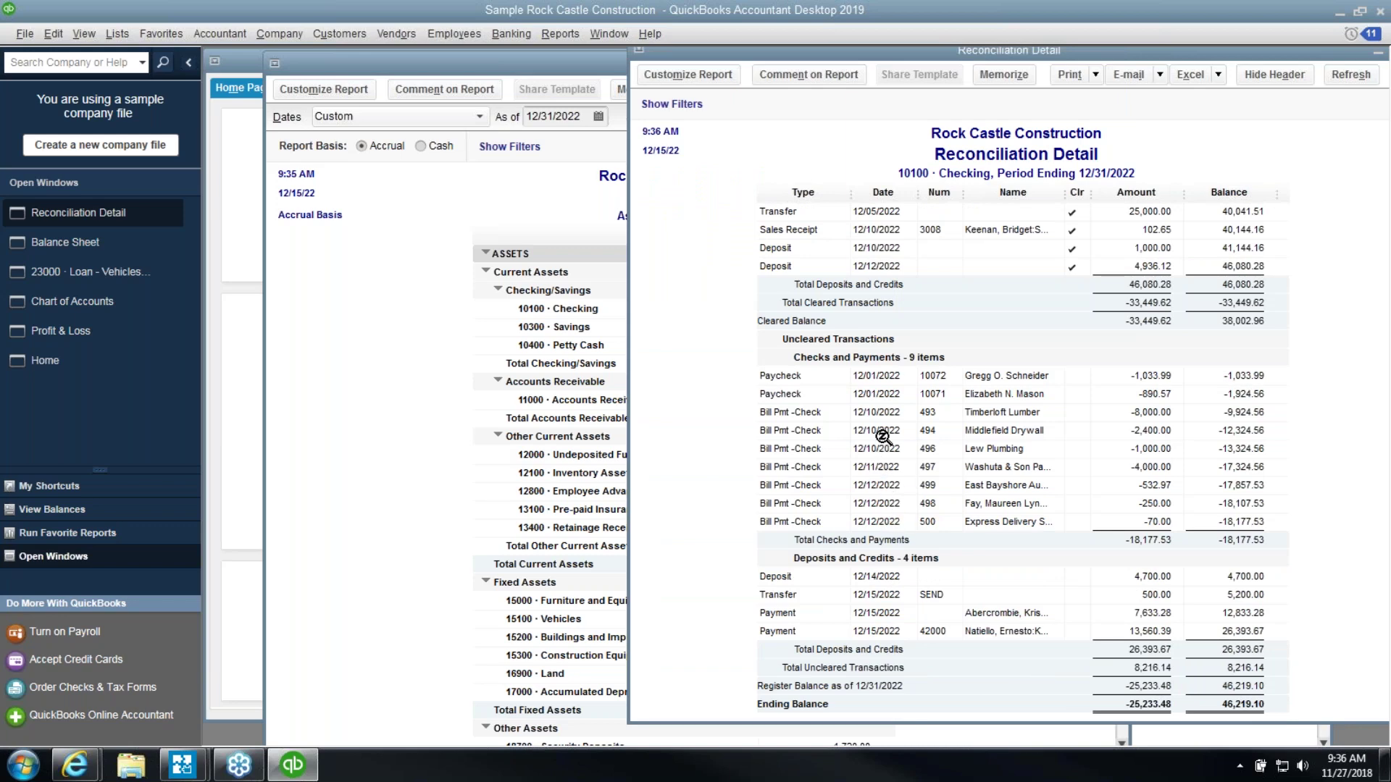
click(874, 267)
scroll(874, 267, up, 1)
scroll(875, 268, up, 2)
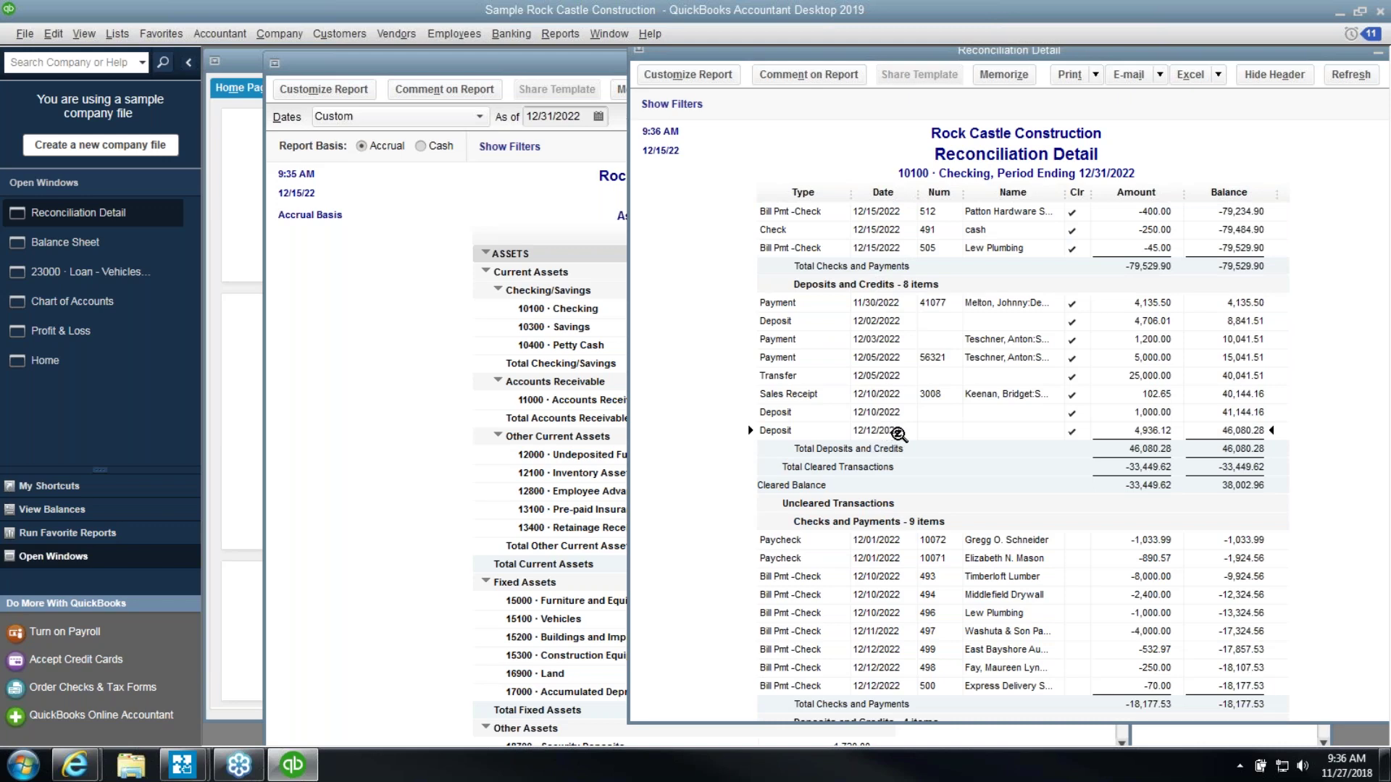
Open the 12/12/2022 deposit from the report, change its date to January 12, 2023, and save
double_click(899, 434)
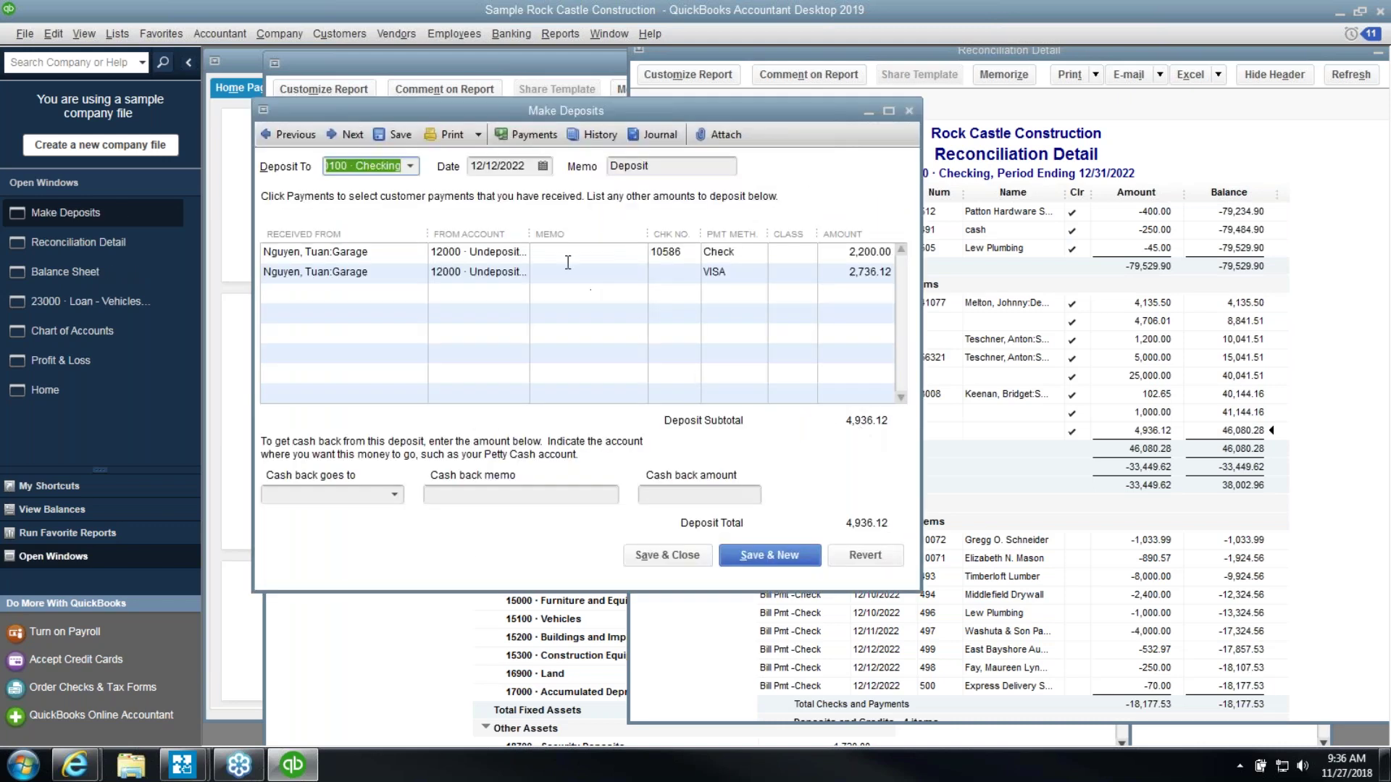
click(543, 166)
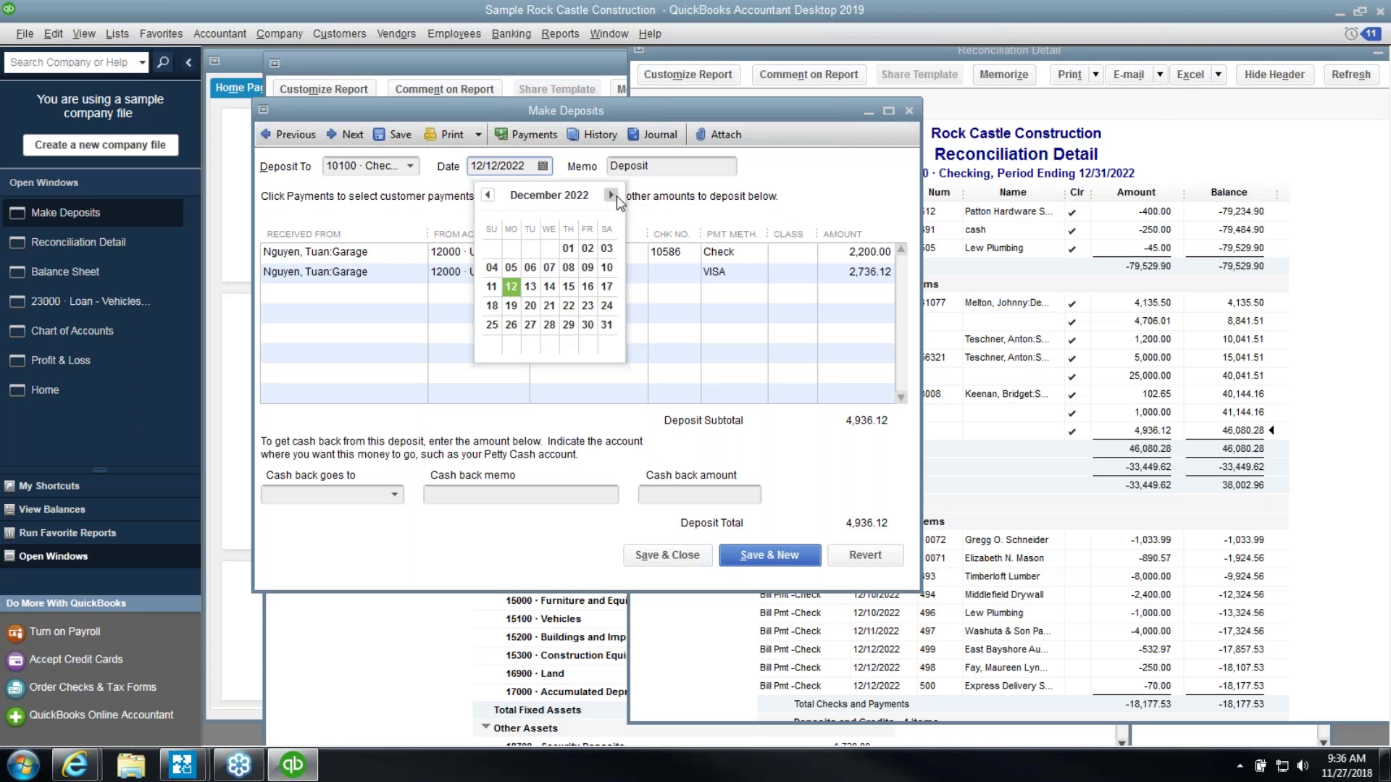
click(611, 196)
click(568, 268)
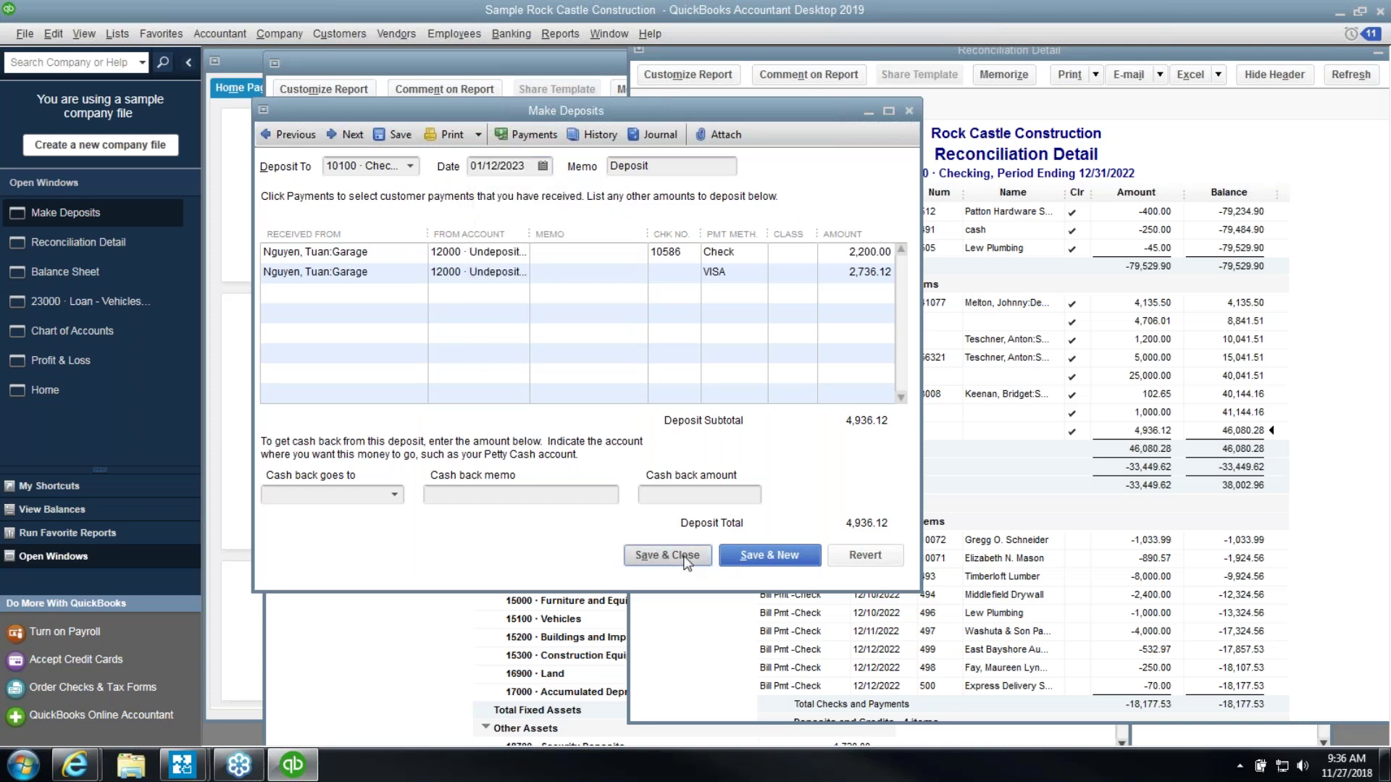
click(667, 555)
click(620, 240)
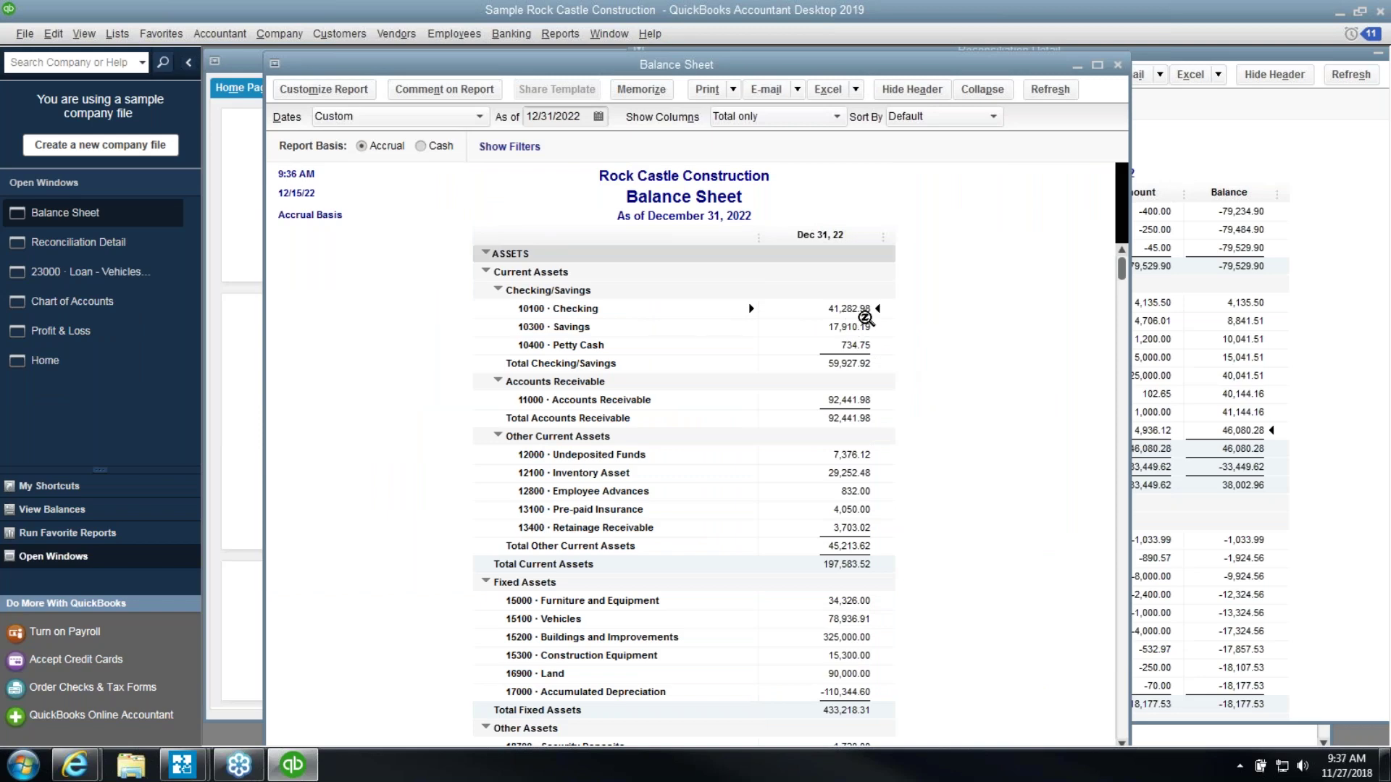
Compare the report against the Balance Sheet's 41,282.98 checking balance, then return to Reconciliation Detail
click(1301, 500)
scroll(1312, 558, down, 3)
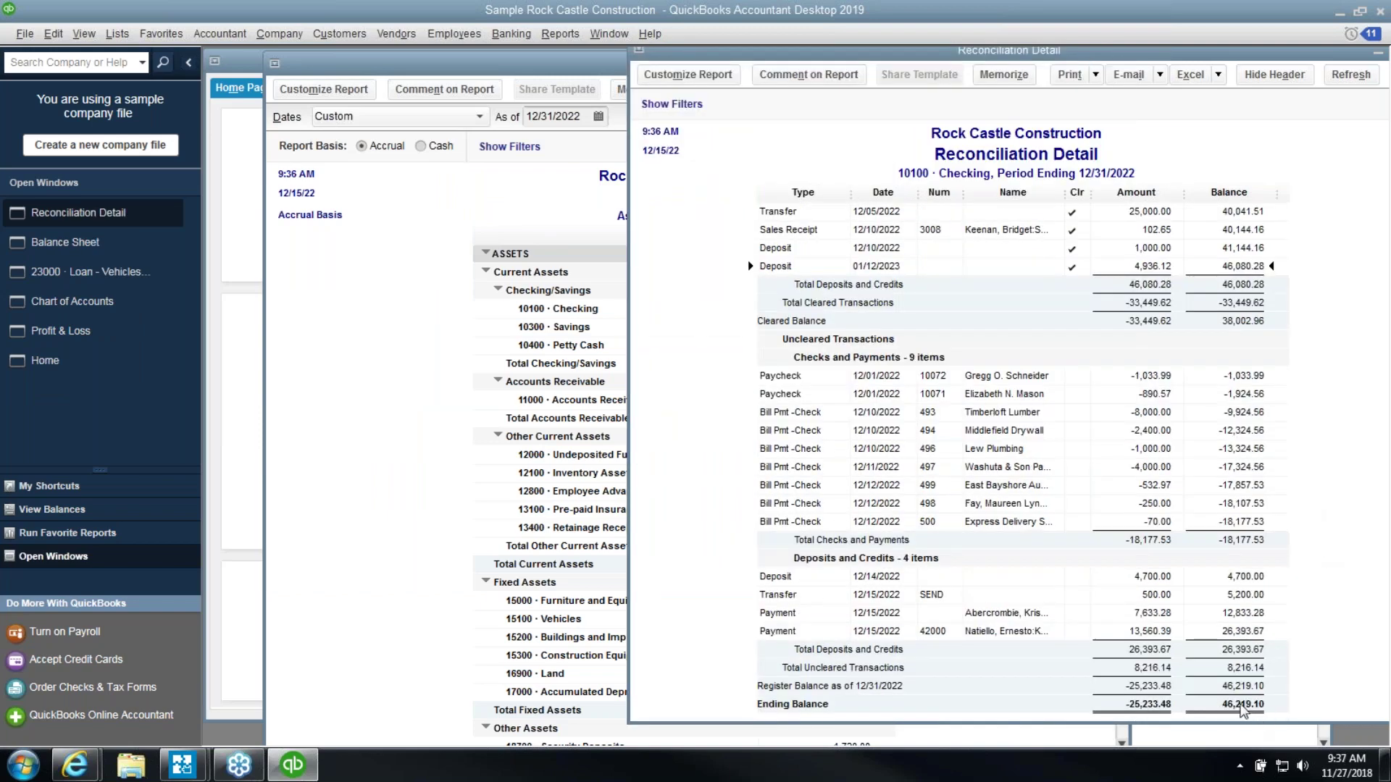
click(444, 256)
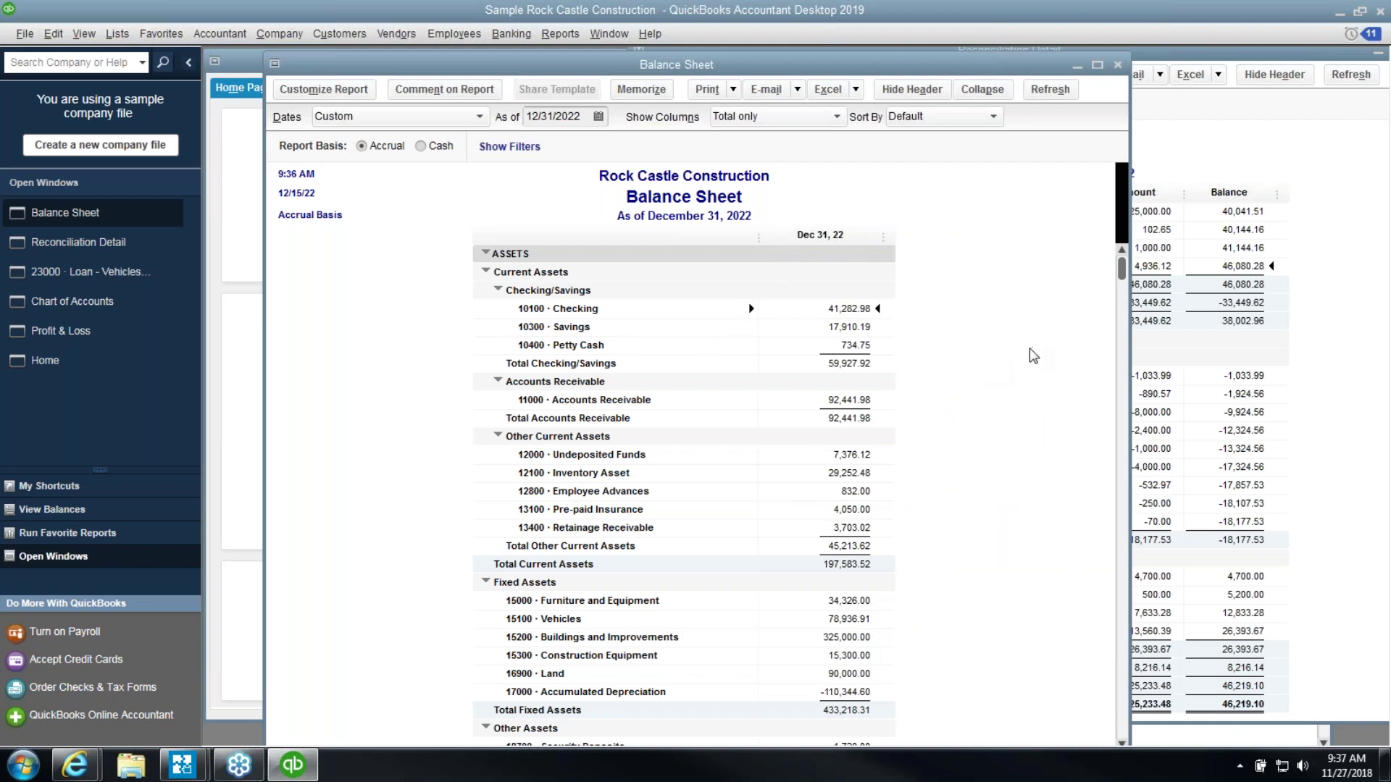
click(1326, 428)
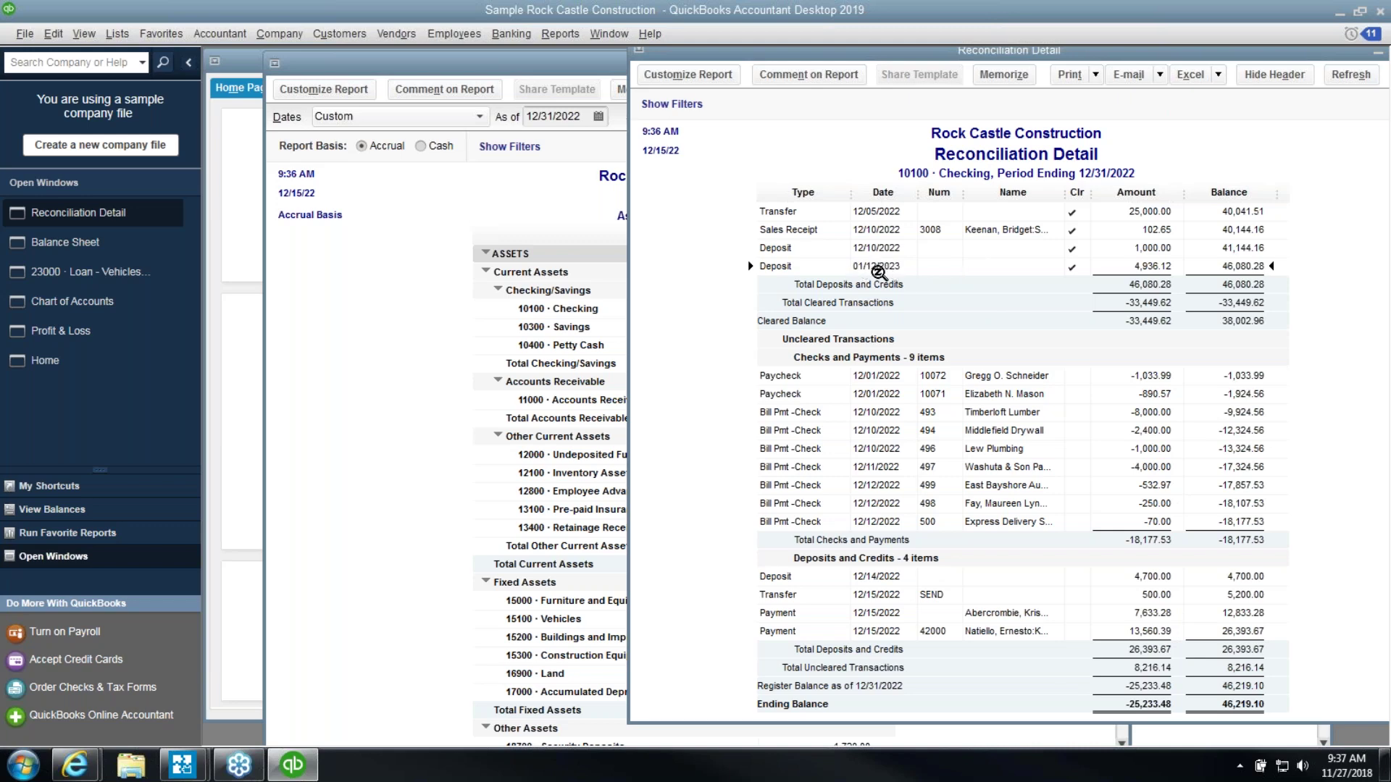
Change the deposit's date from 01/12/2023 to December 30, 2022, save, and check the Balance Sheet
double_click(881, 267)
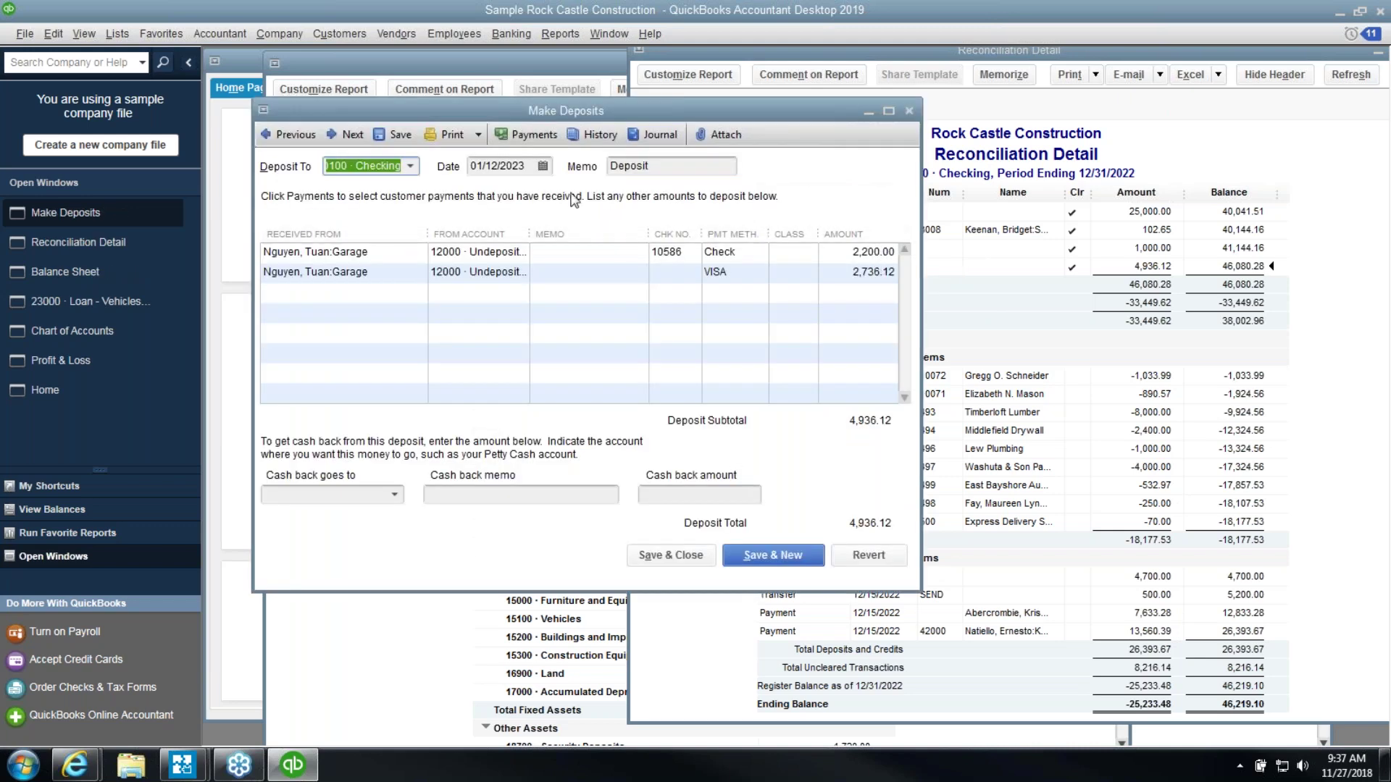
click(542, 166)
click(488, 195)
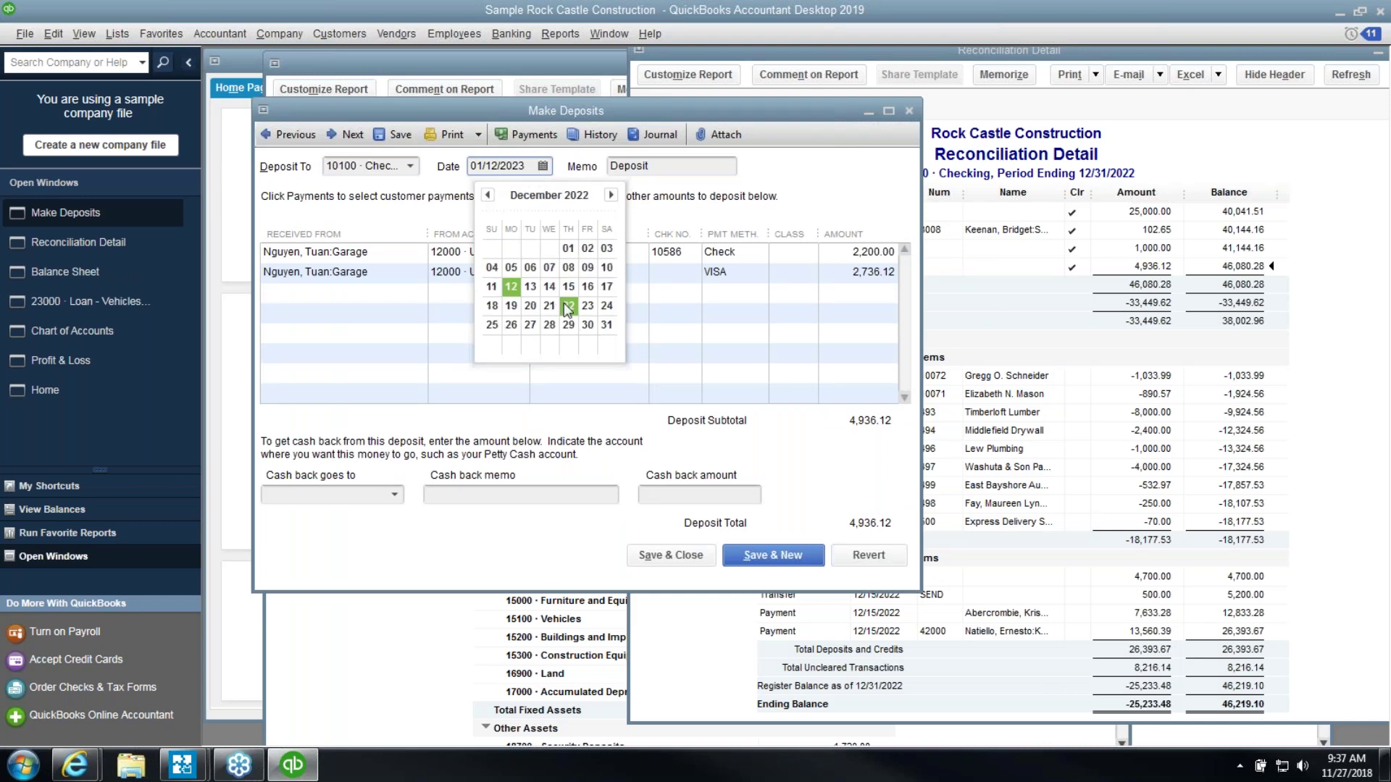
click(589, 325)
click(652, 554)
click(616, 242)
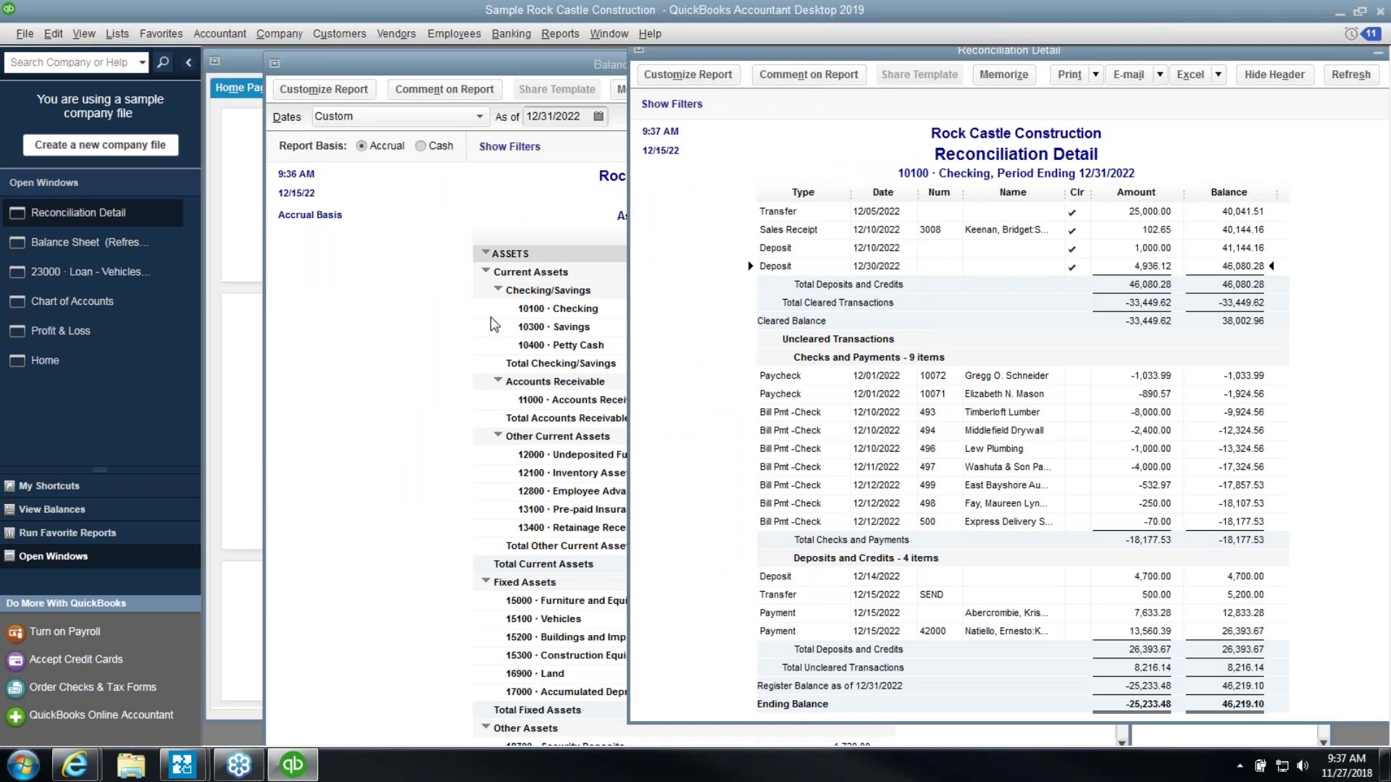
click(446, 300)
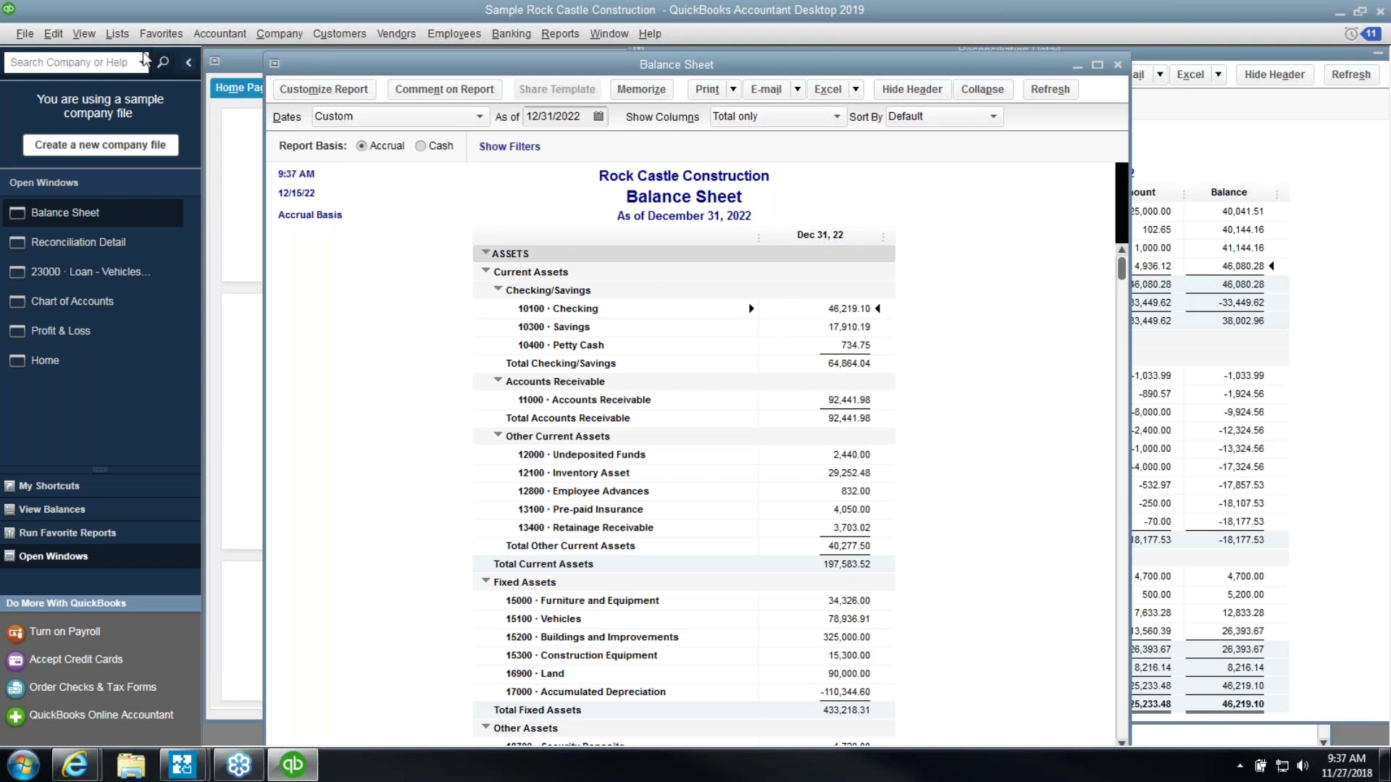
Open a QuickReport for the 10100 Checking account from the Chart of Accounts
click(121, 45)
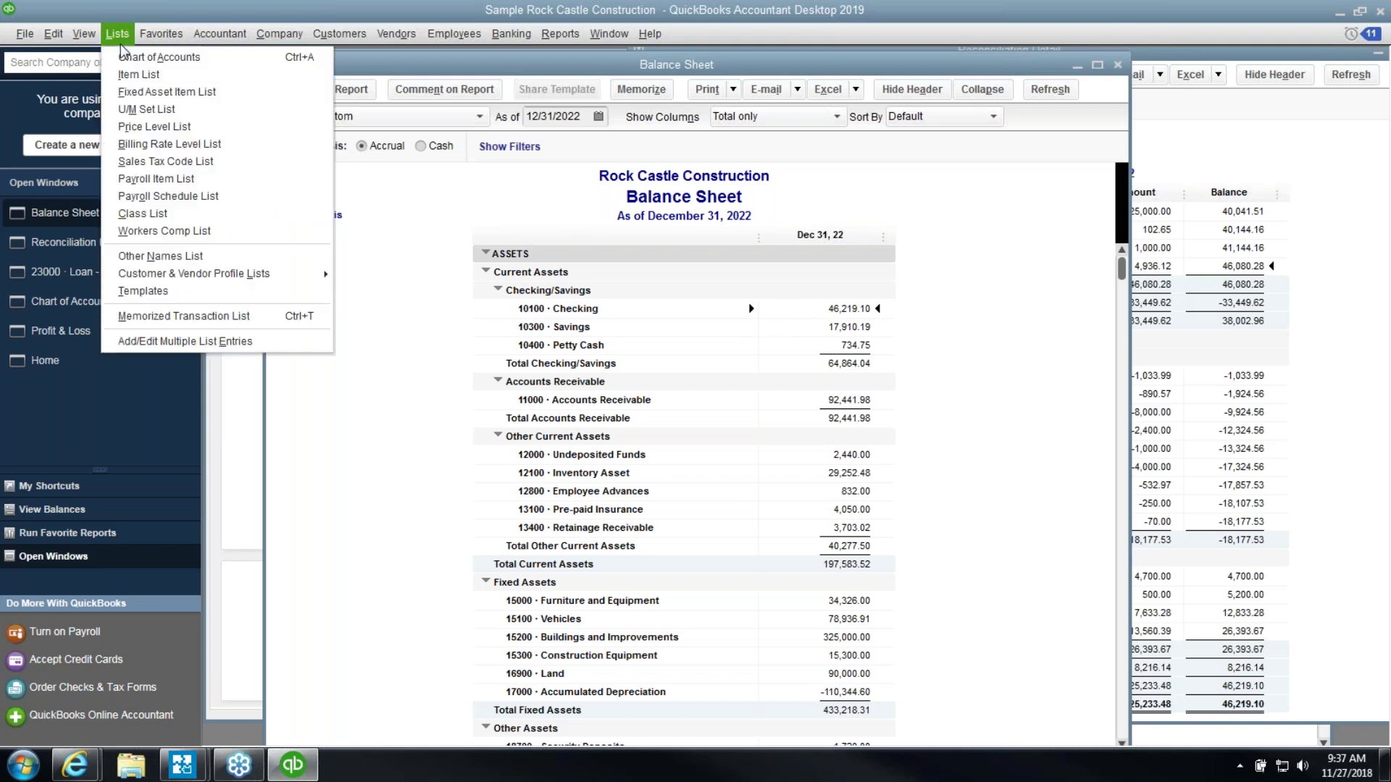
click(159, 57)
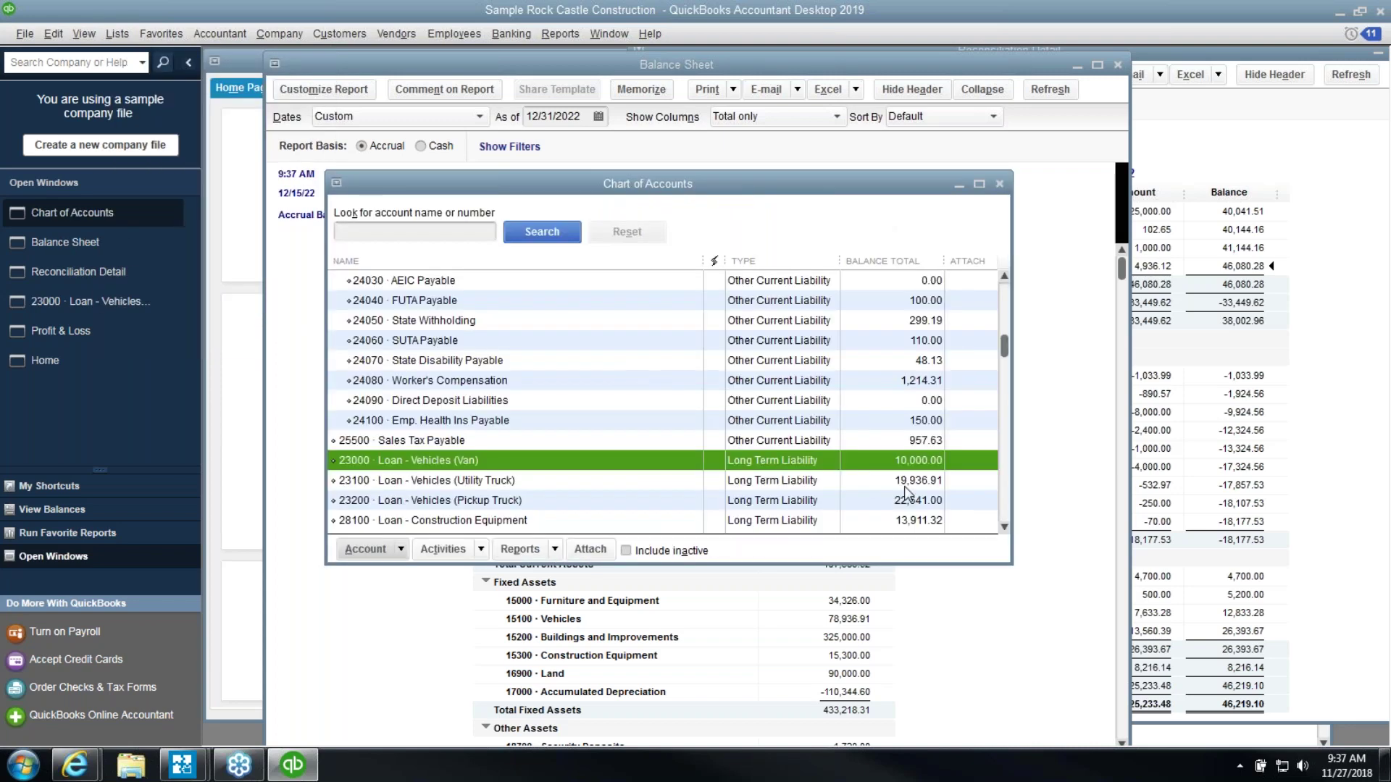
click(454, 282)
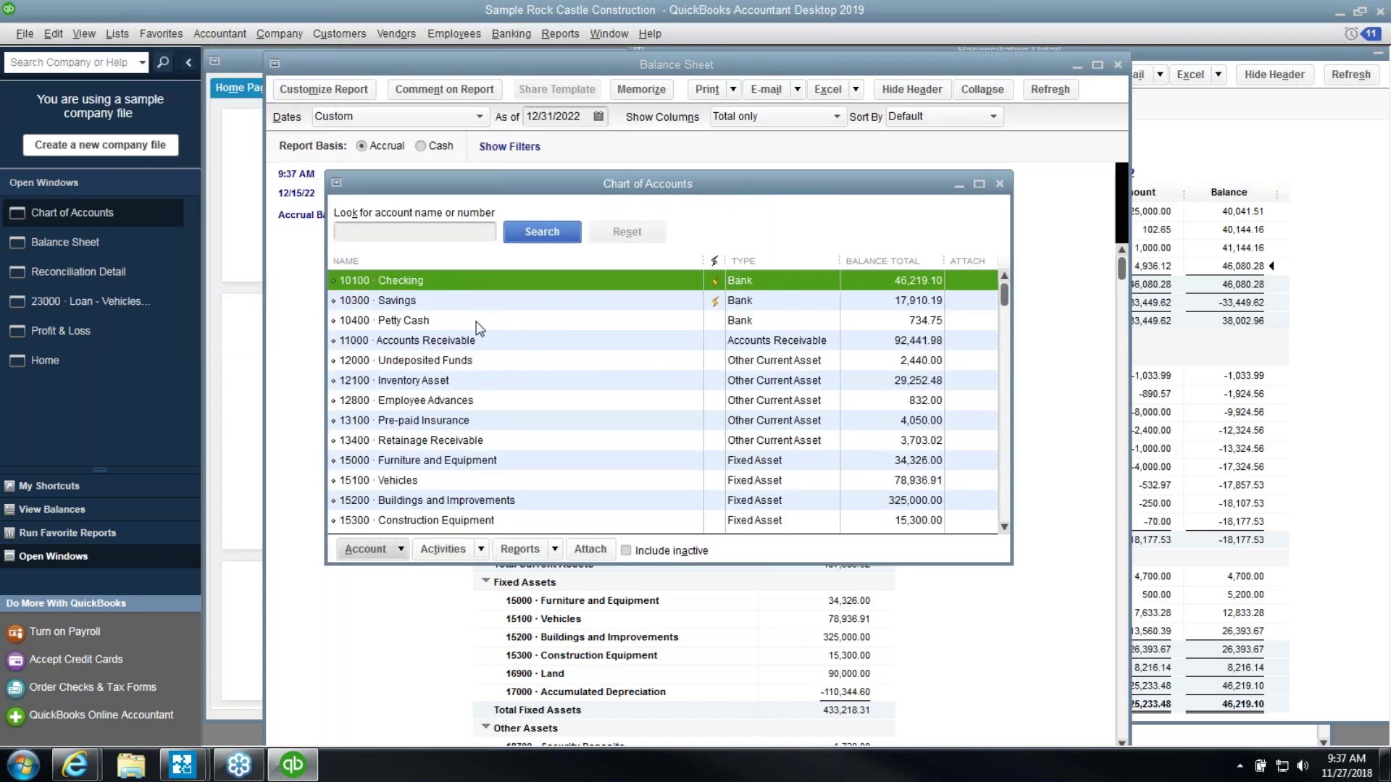
click(520, 549)
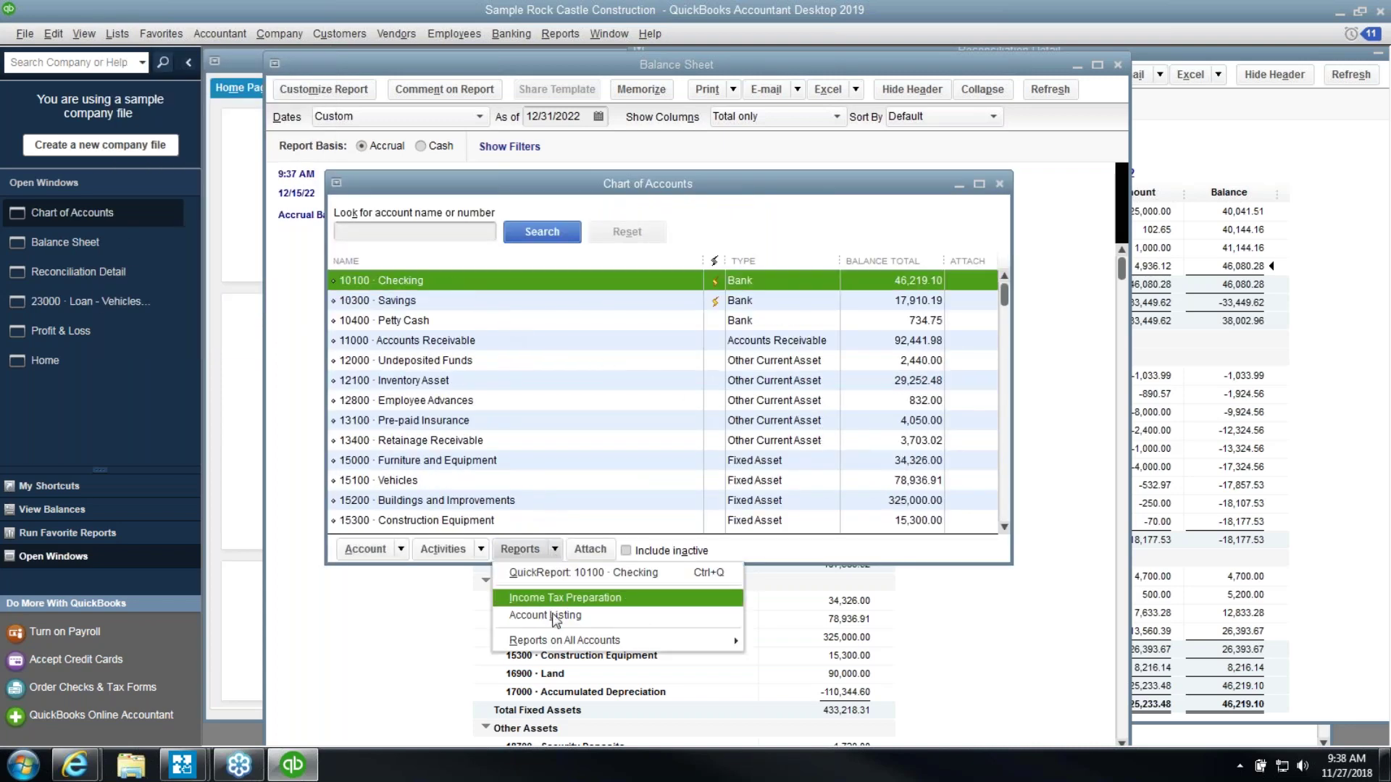
mouse_move(555, 644)
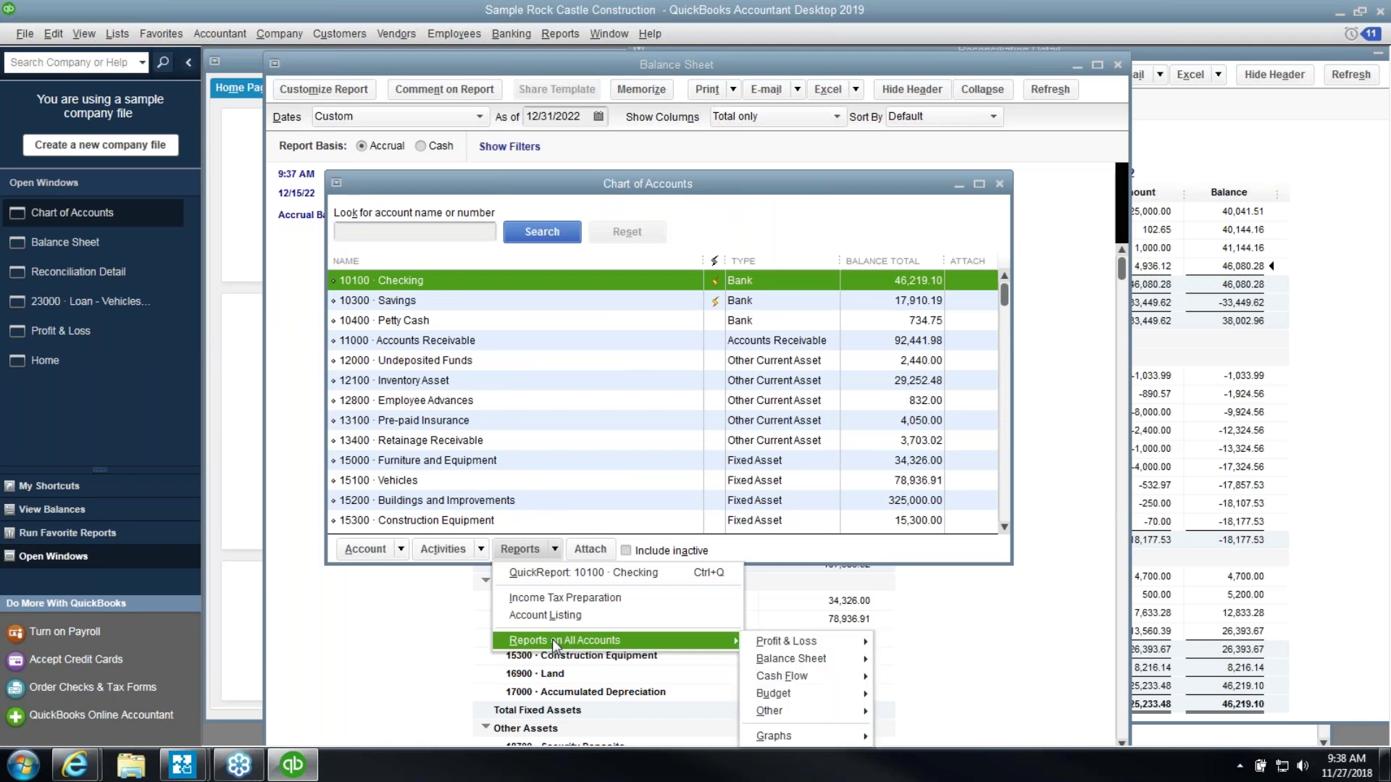
click(553, 574)
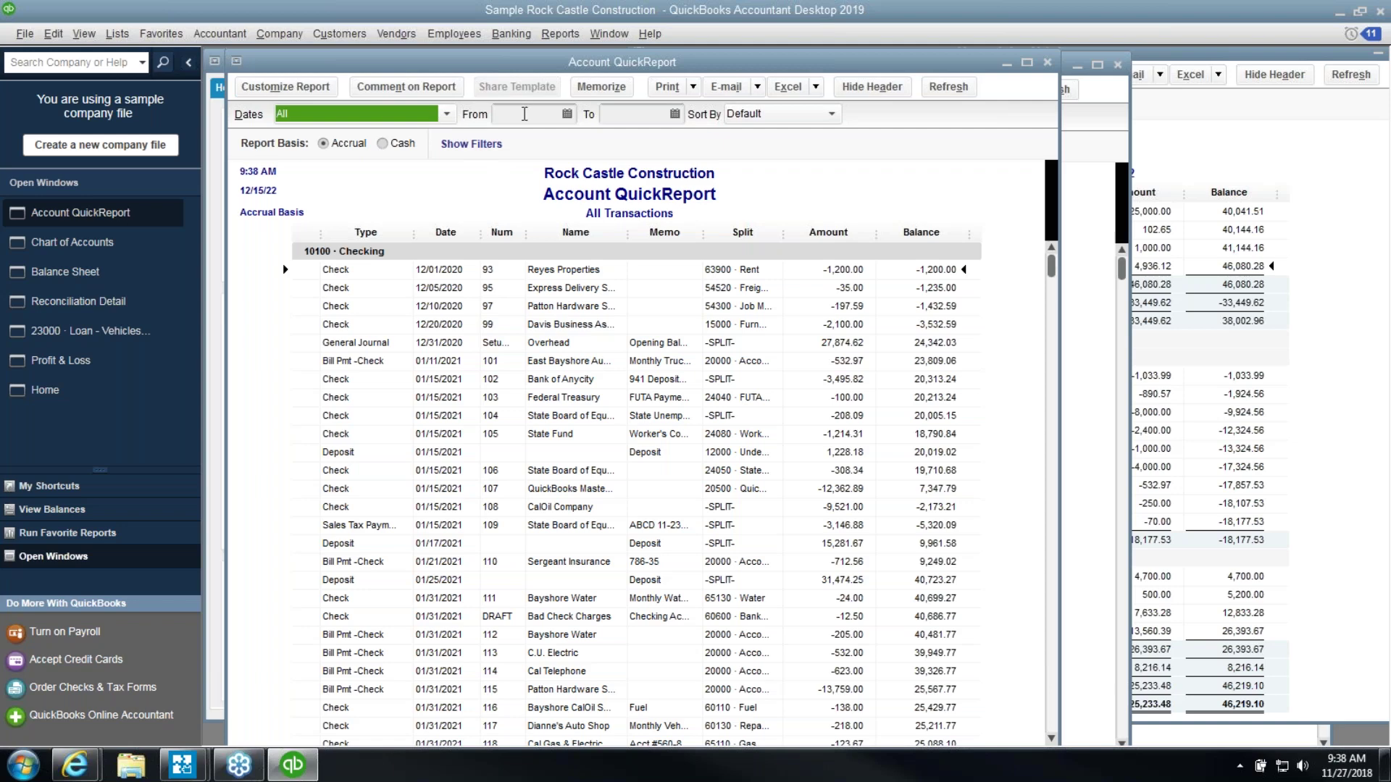
Enter 01/01/2022 as the QuickReport's From date
key(Tab)
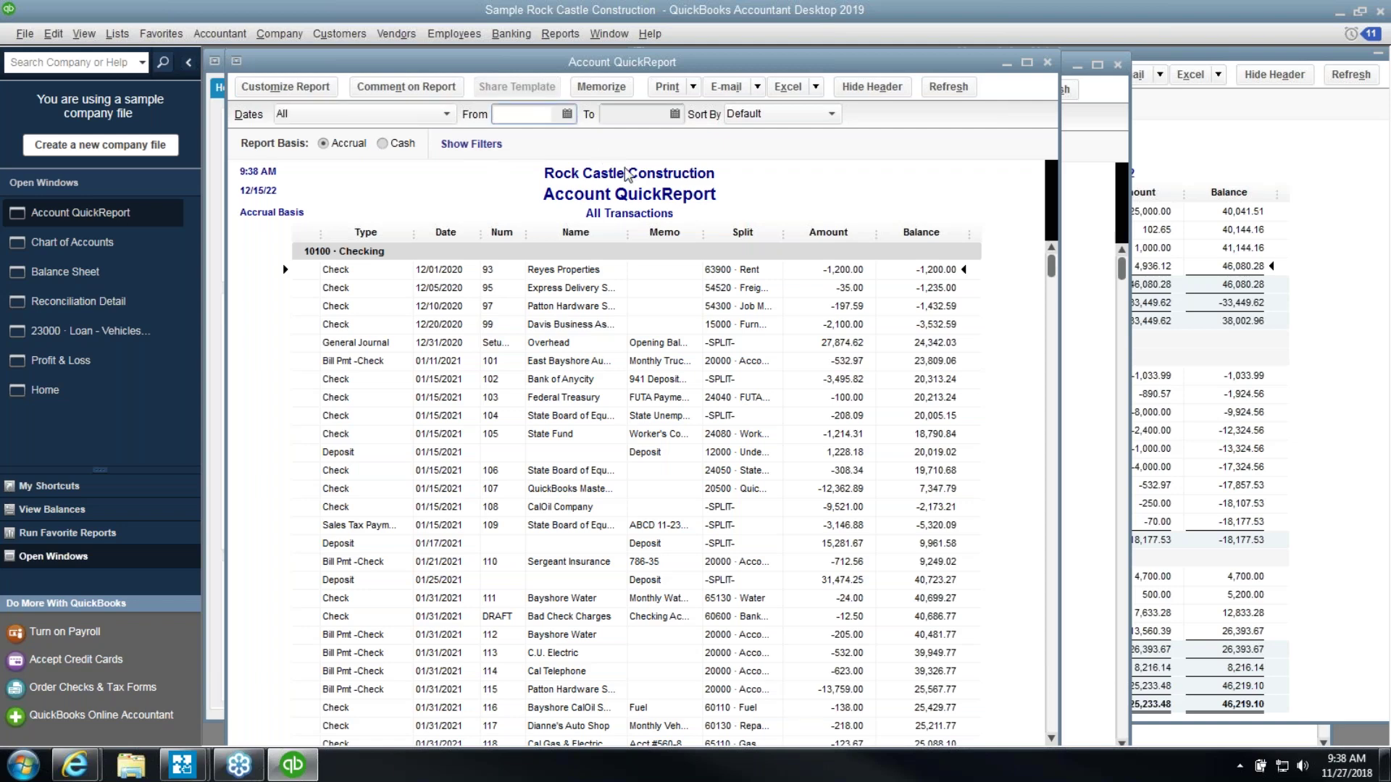
text(01/)
text(01/2022)
key(Tab)
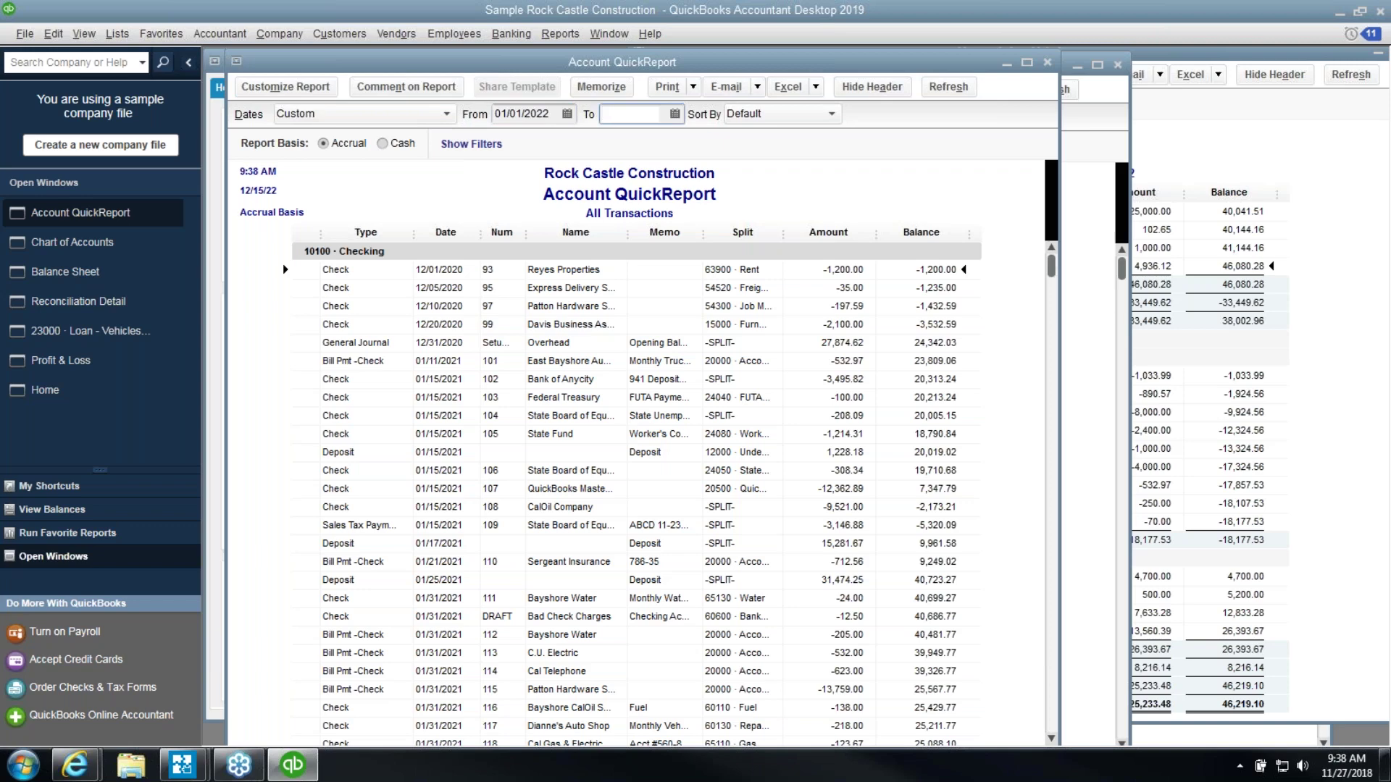
text(01/01/2022)
key(Tab)
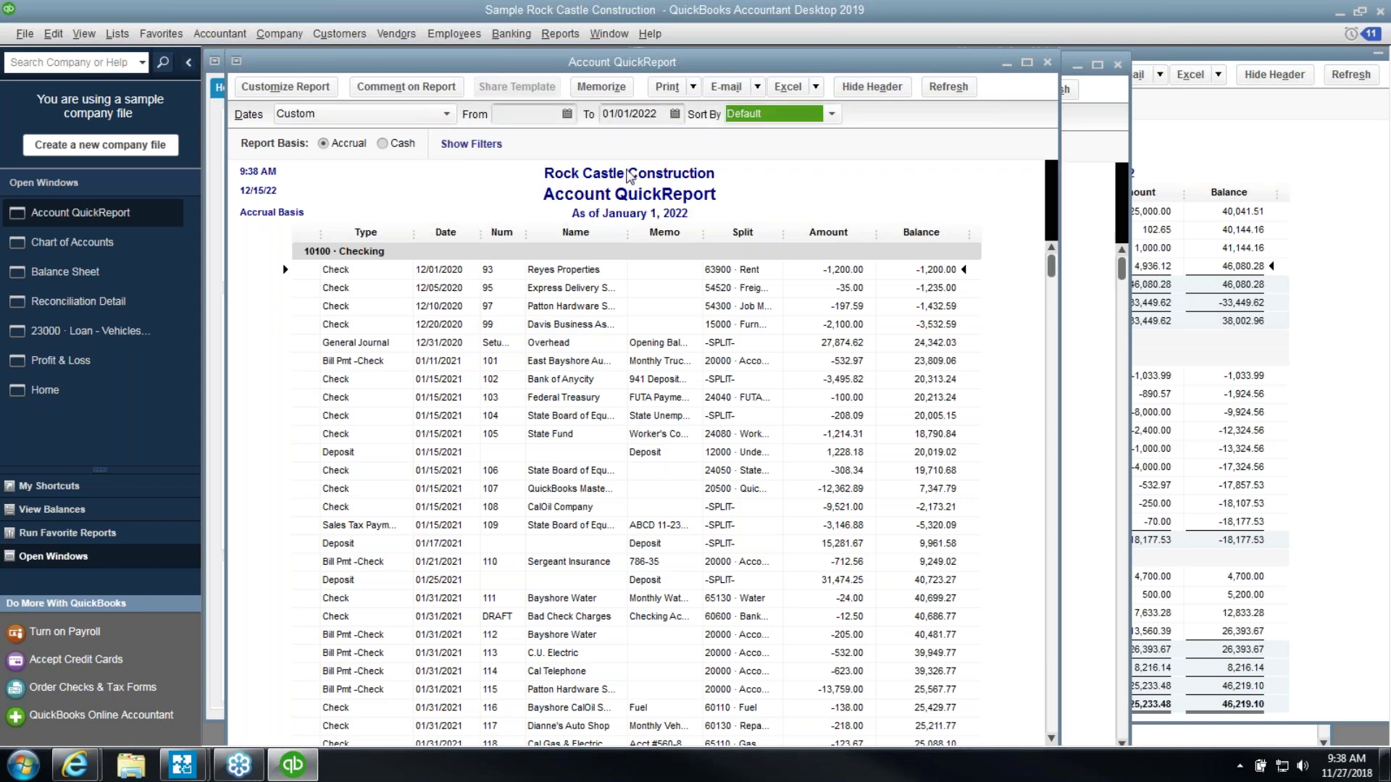
click(538, 118)
text(01/01/2022)
key(Tab)
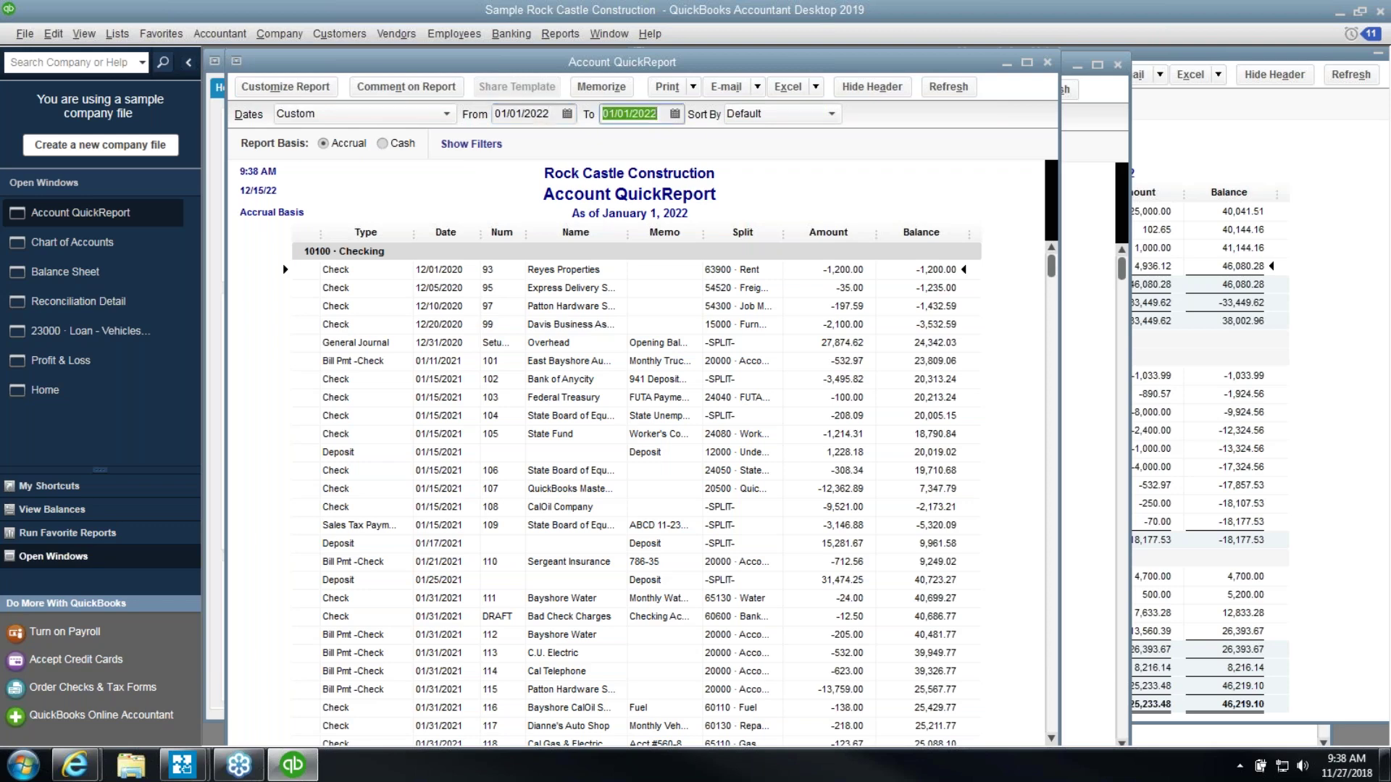
key(Tab)
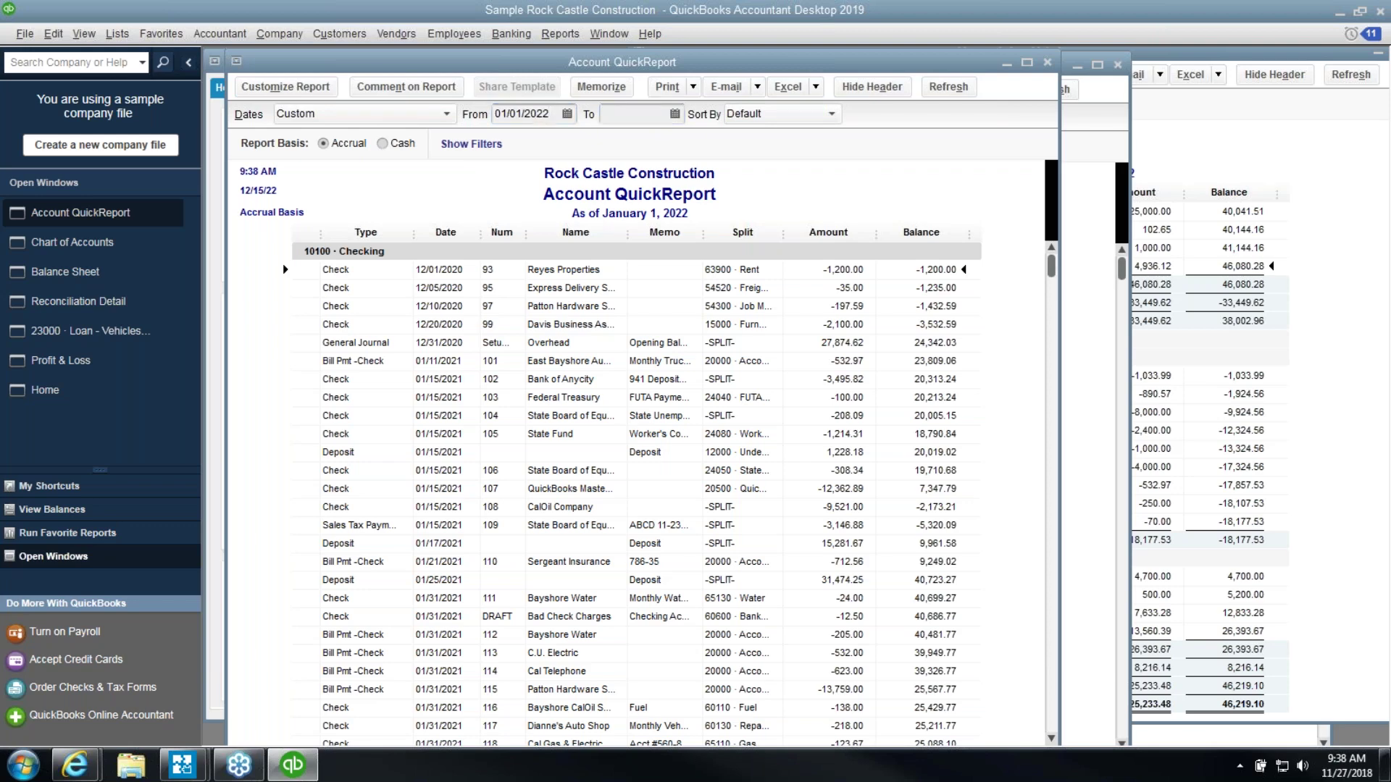
Set the range to 01/01/2022–01/01/3022 and scroll to the 46,219.10 ending balance
click(636, 116)
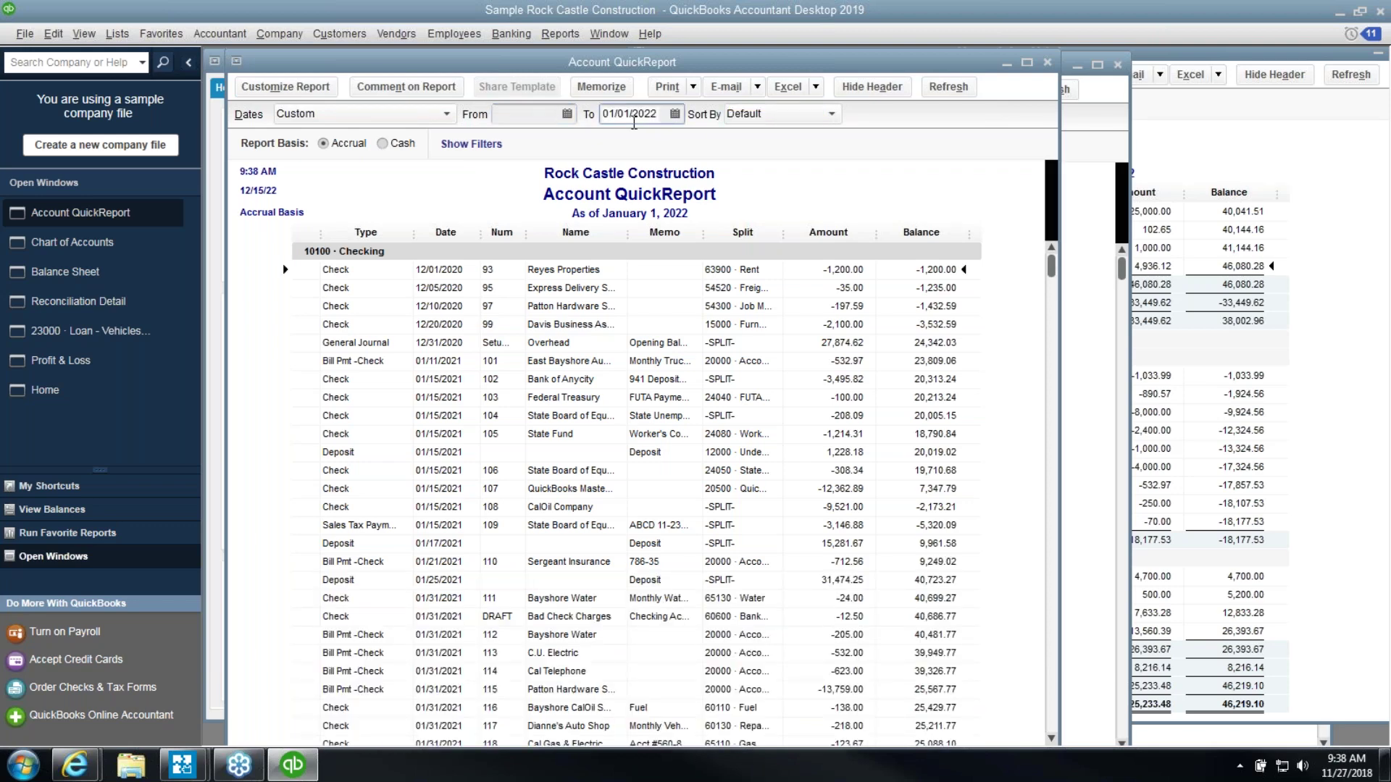
click(527, 114)
text(01/01/2022)
key(Tab)
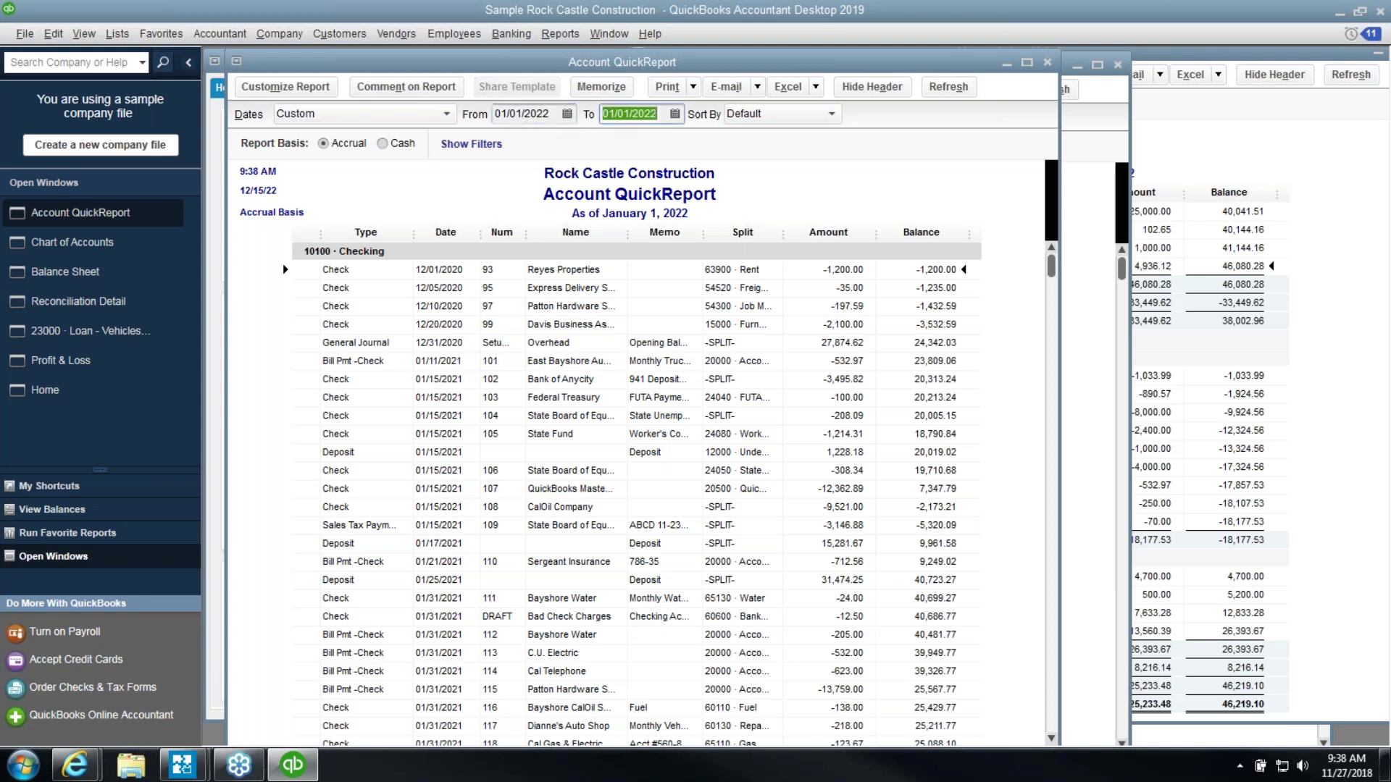
text(01/013022)
key(Tab)
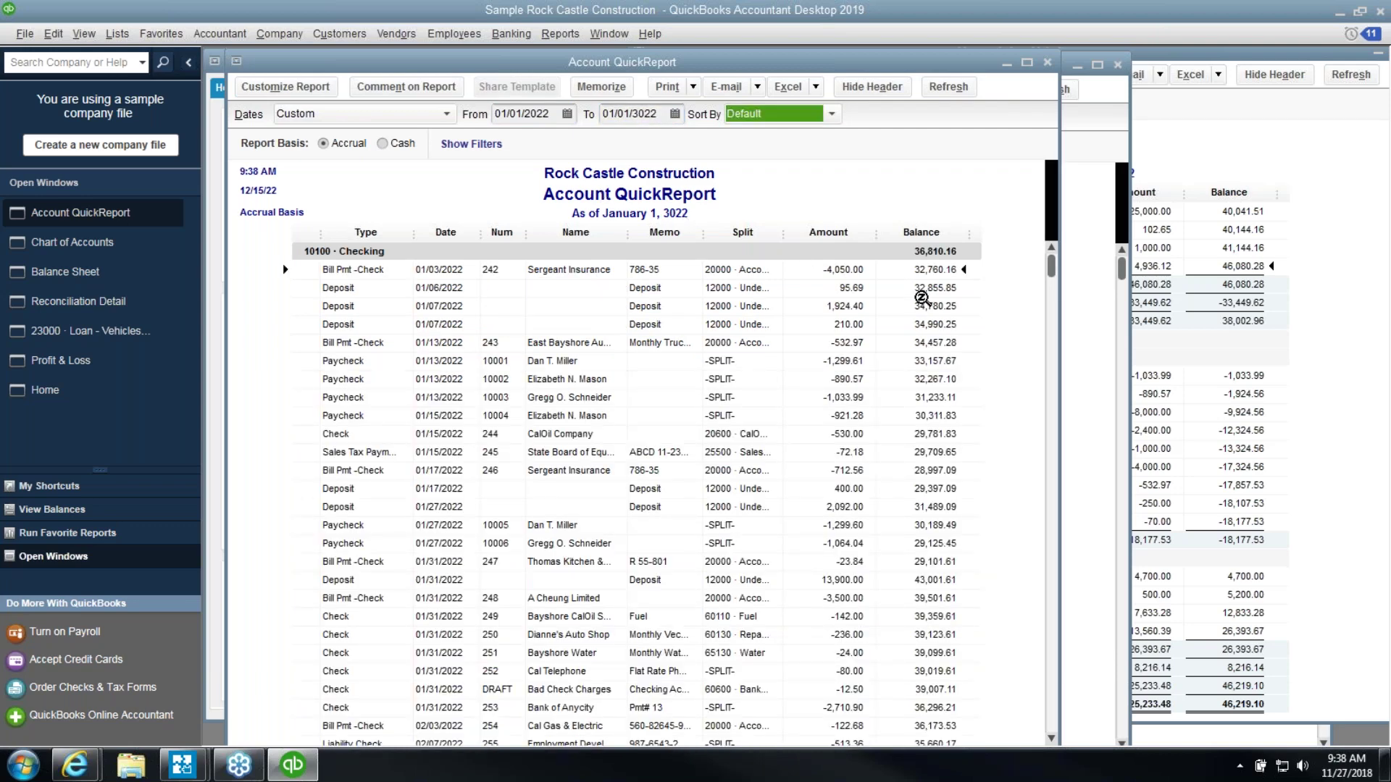
click(656, 116)
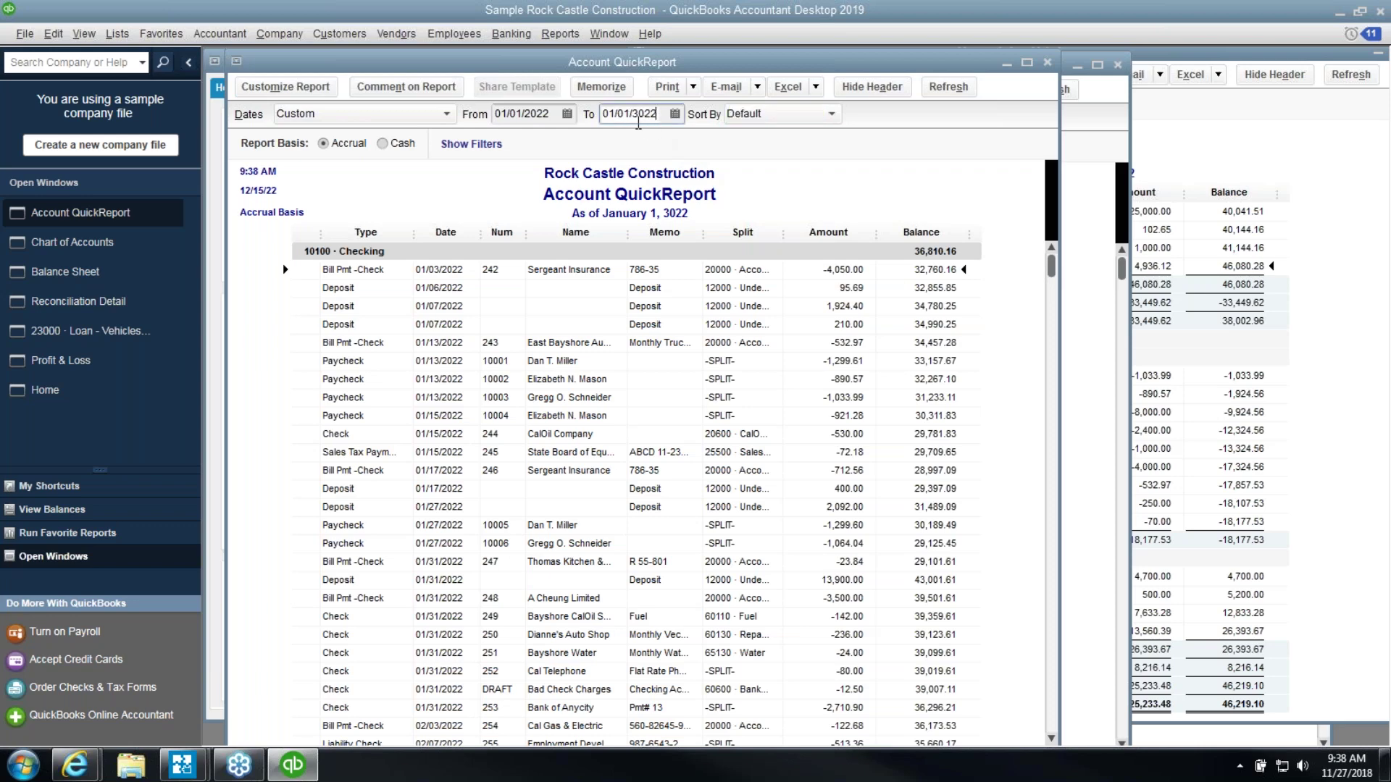
drag(1050, 270, 1051, 724)
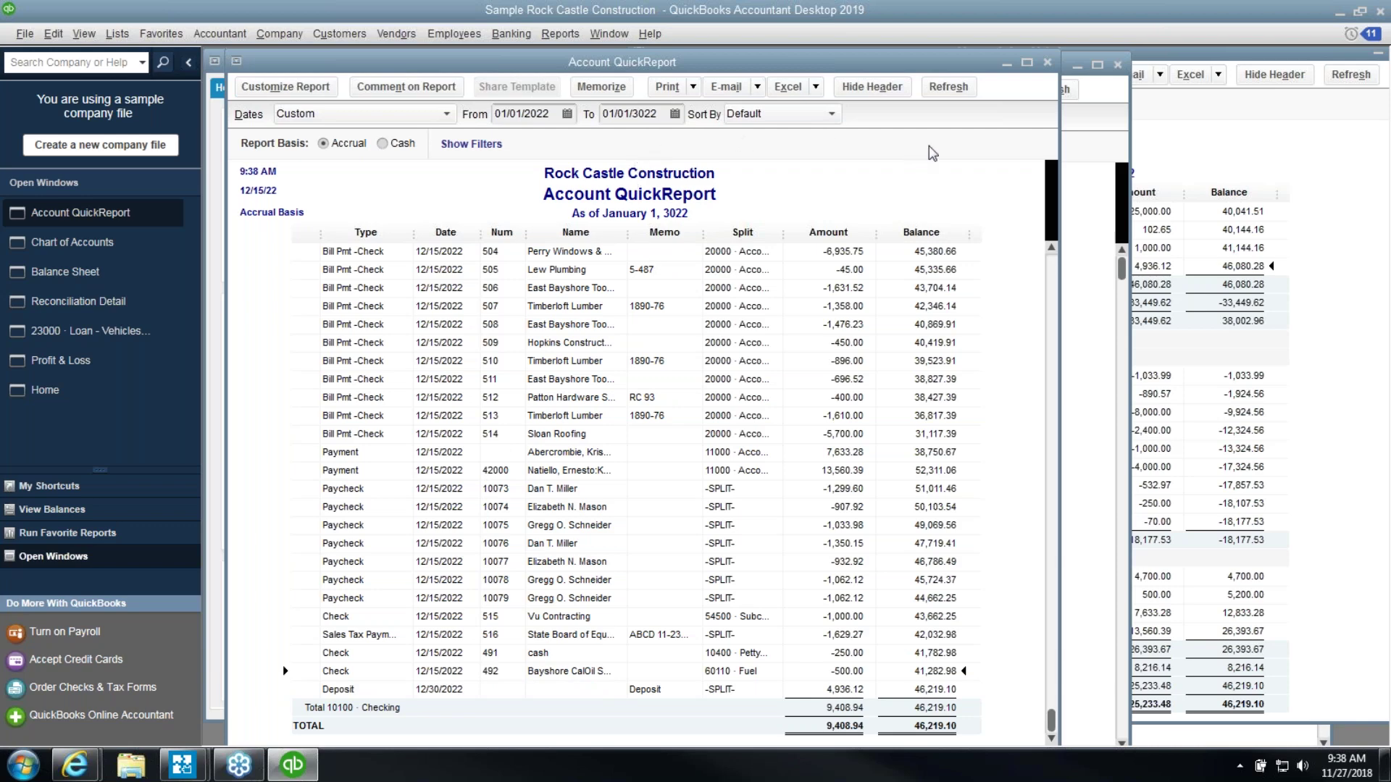
Close the Account QuickReport, Chart of Accounts, Balance Sheet, Reconciliation Detail, loan register and Profit & Loss windows
click(1047, 63)
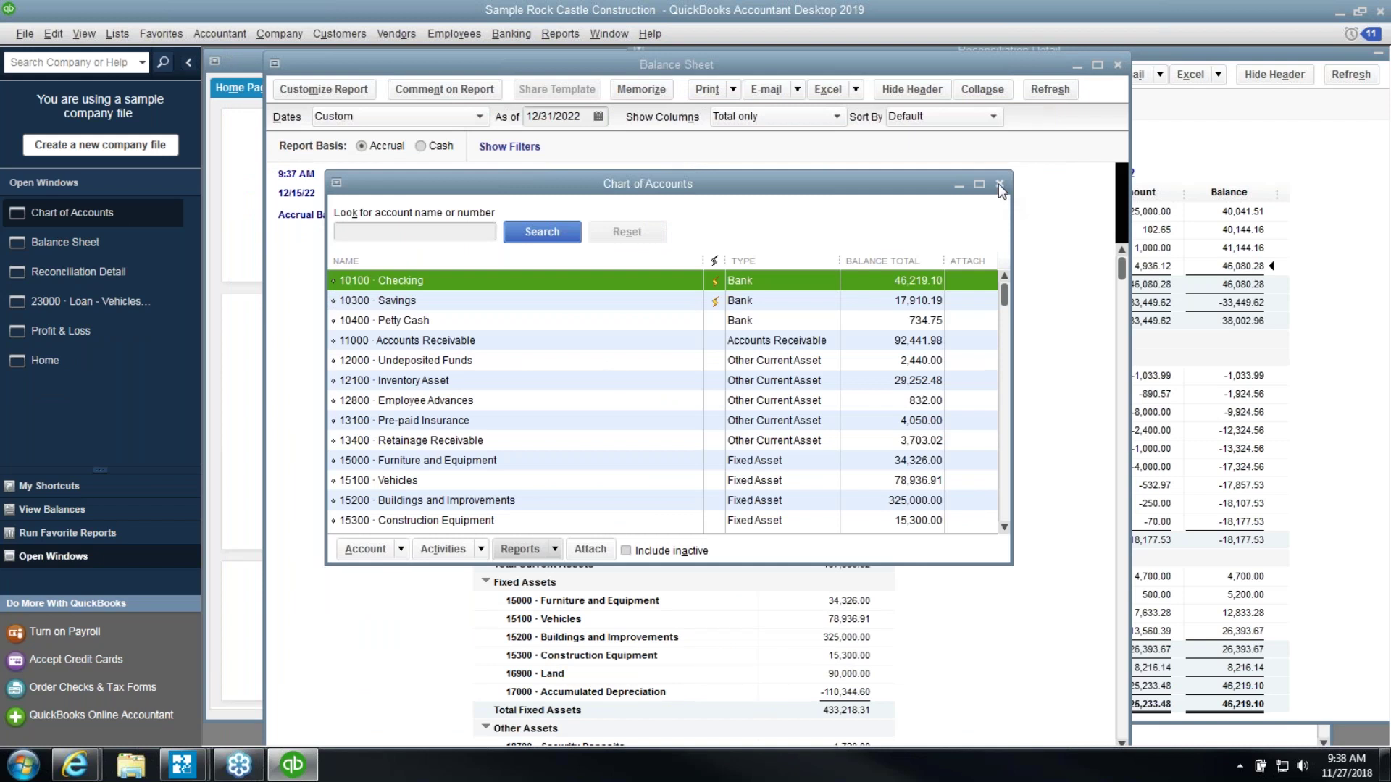
click(999, 184)
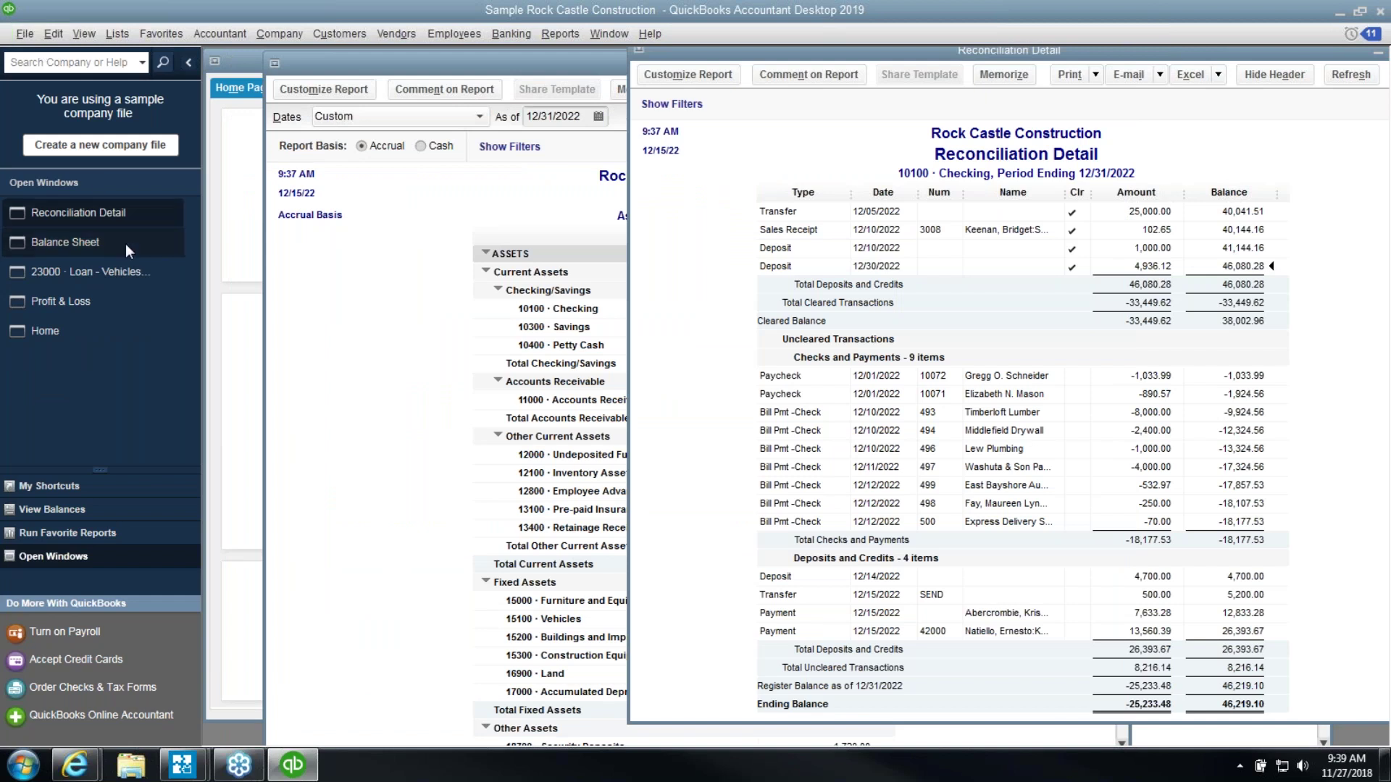
click(296, 291)
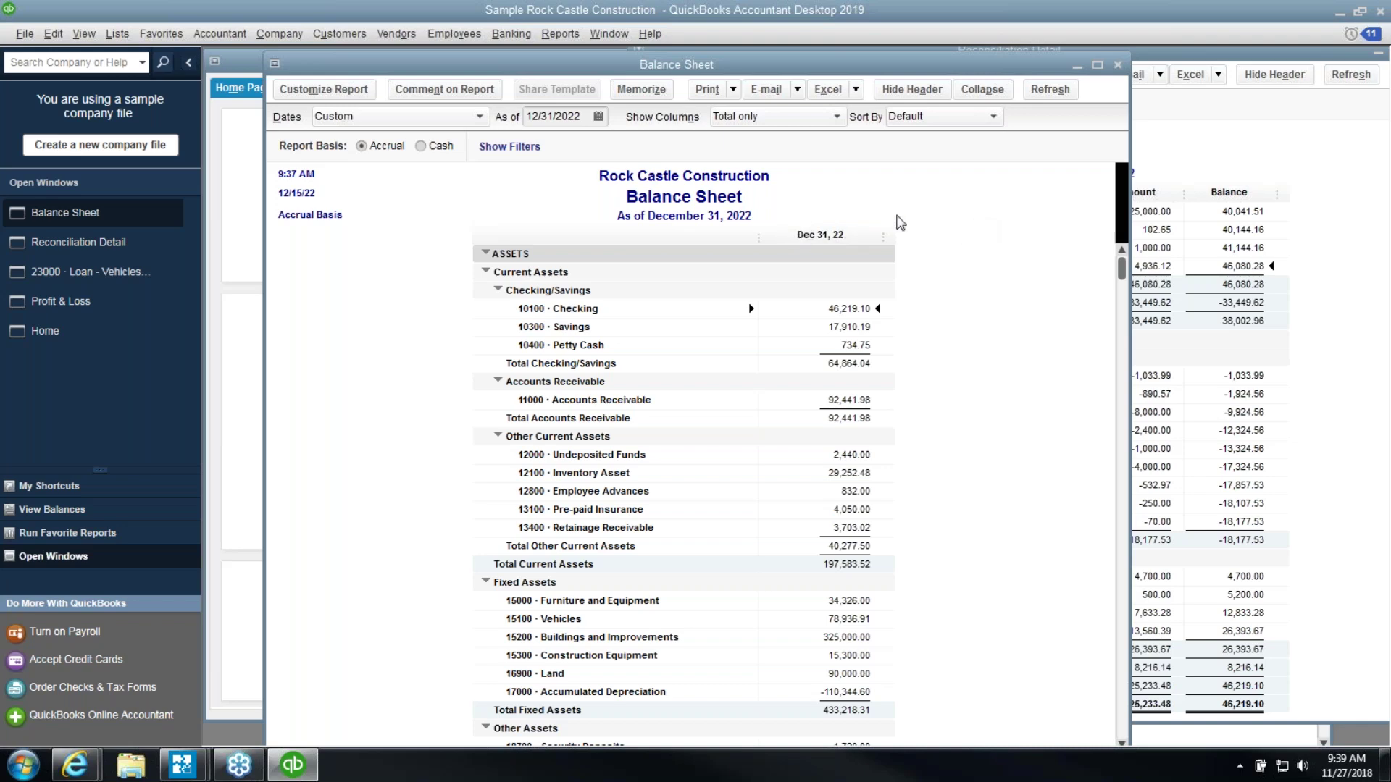
click(1117, 65)
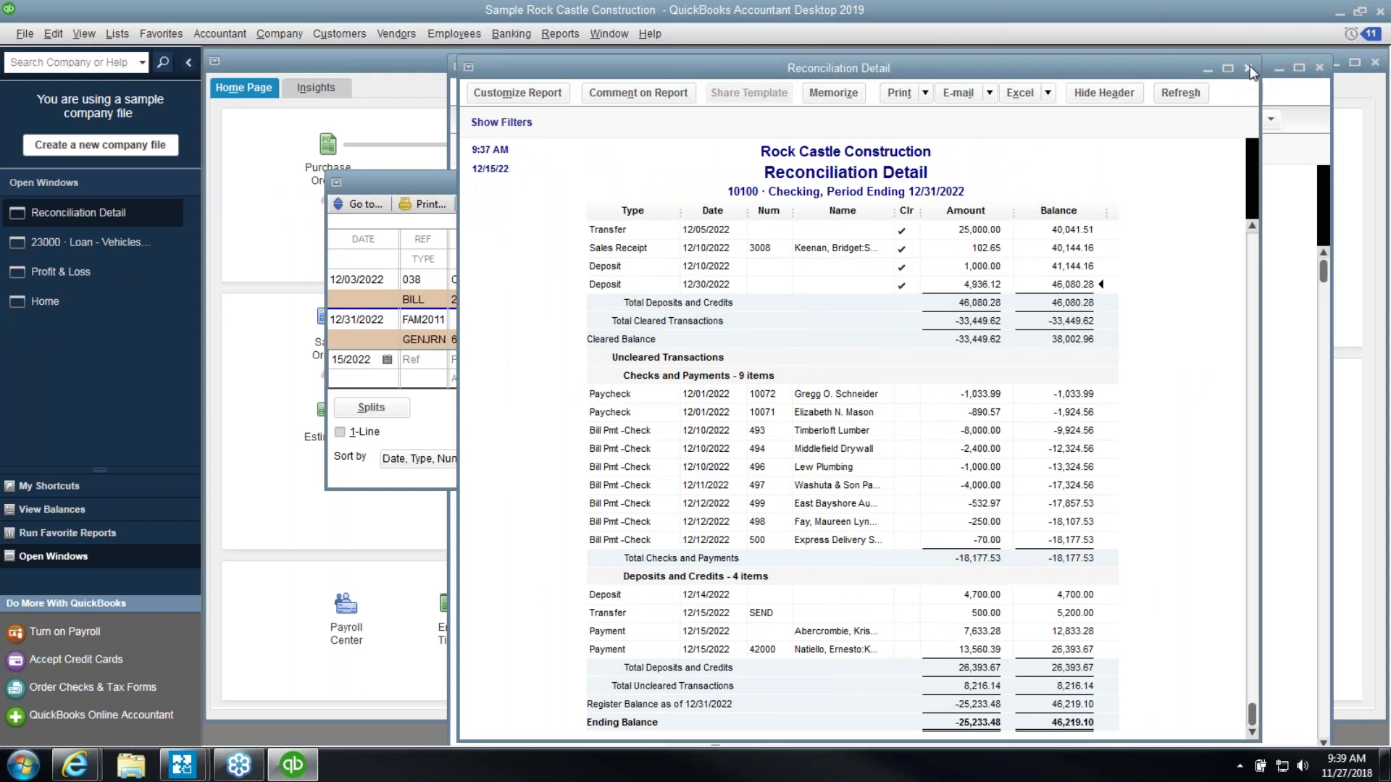
click(1248, 68)
click(944, 181)
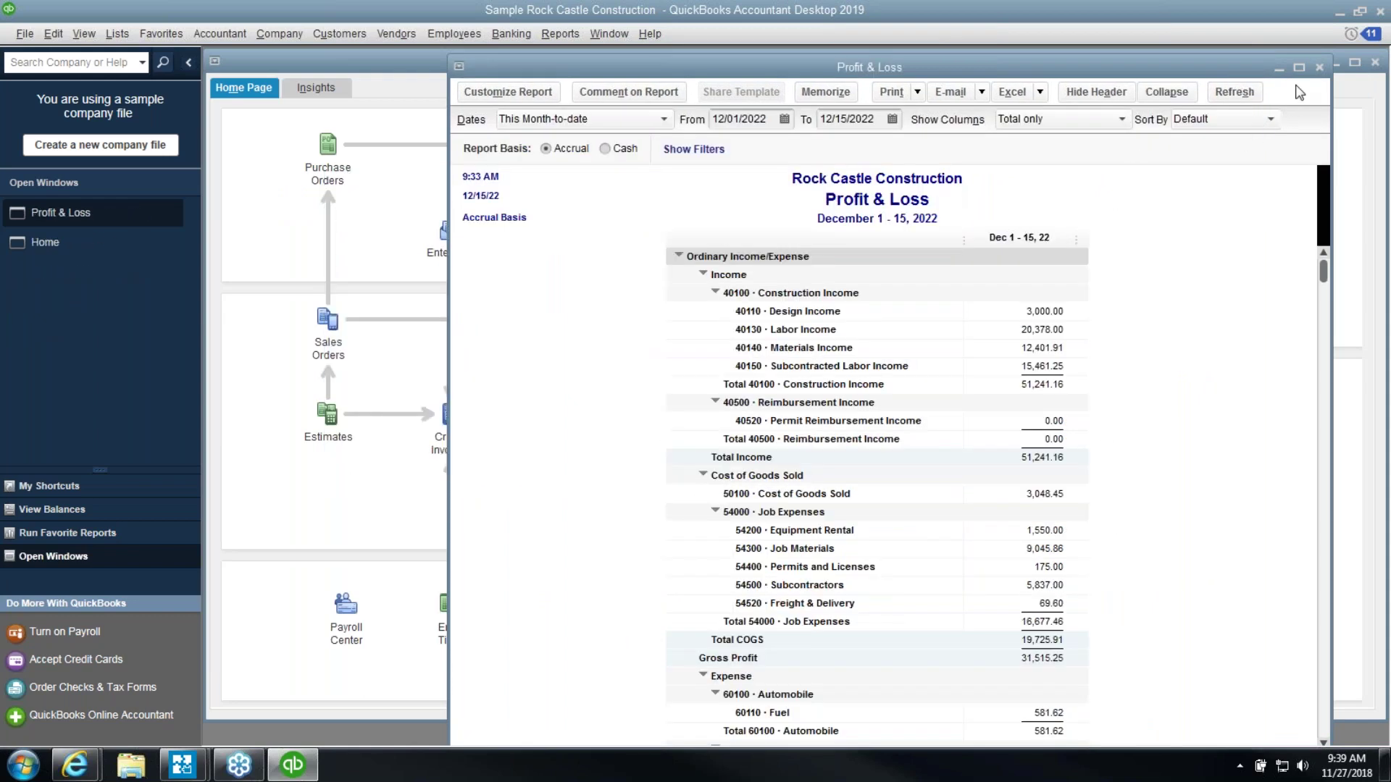
click(1319, 68)
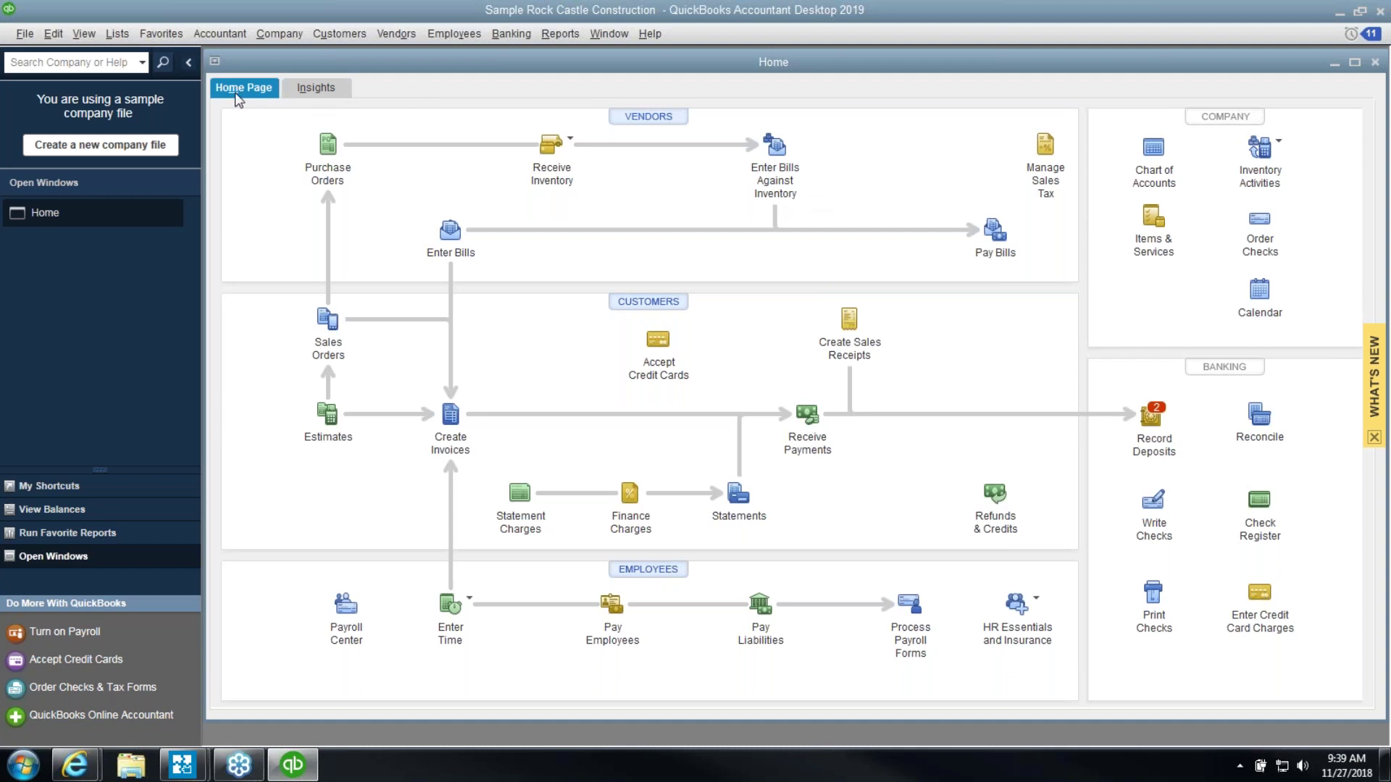
Run File > Utilities > Verify Data on the company file and dismiss the no-problems message
click(27, 36)
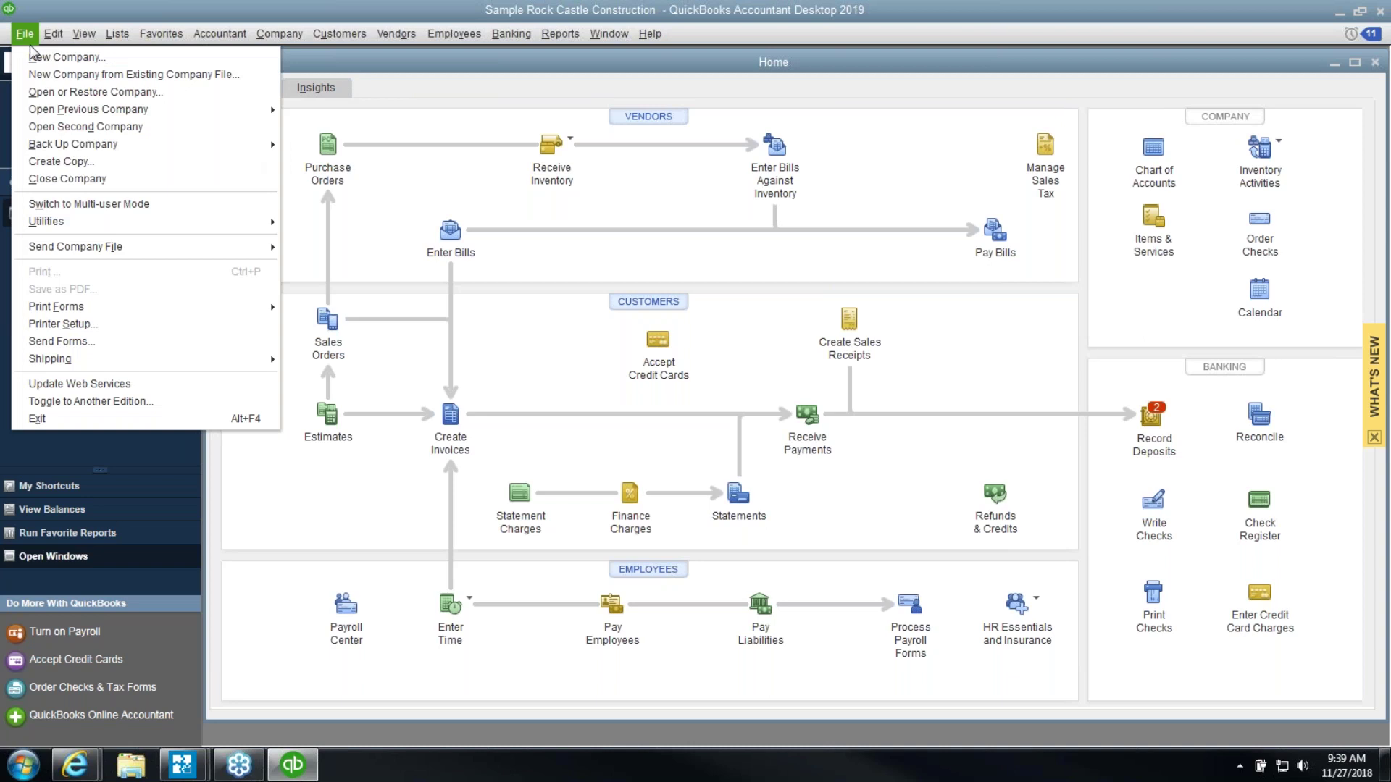
mouse_move(87, 227)
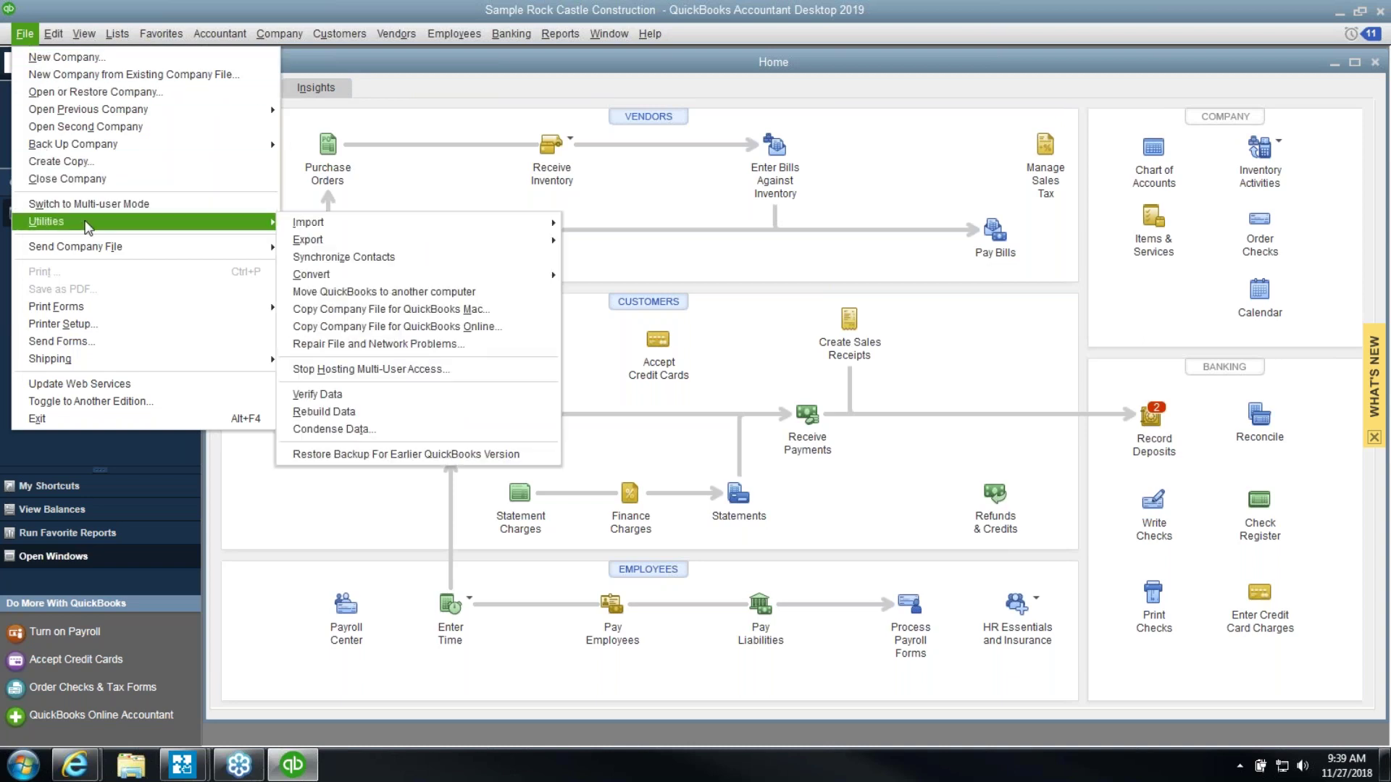
click(316, 396)
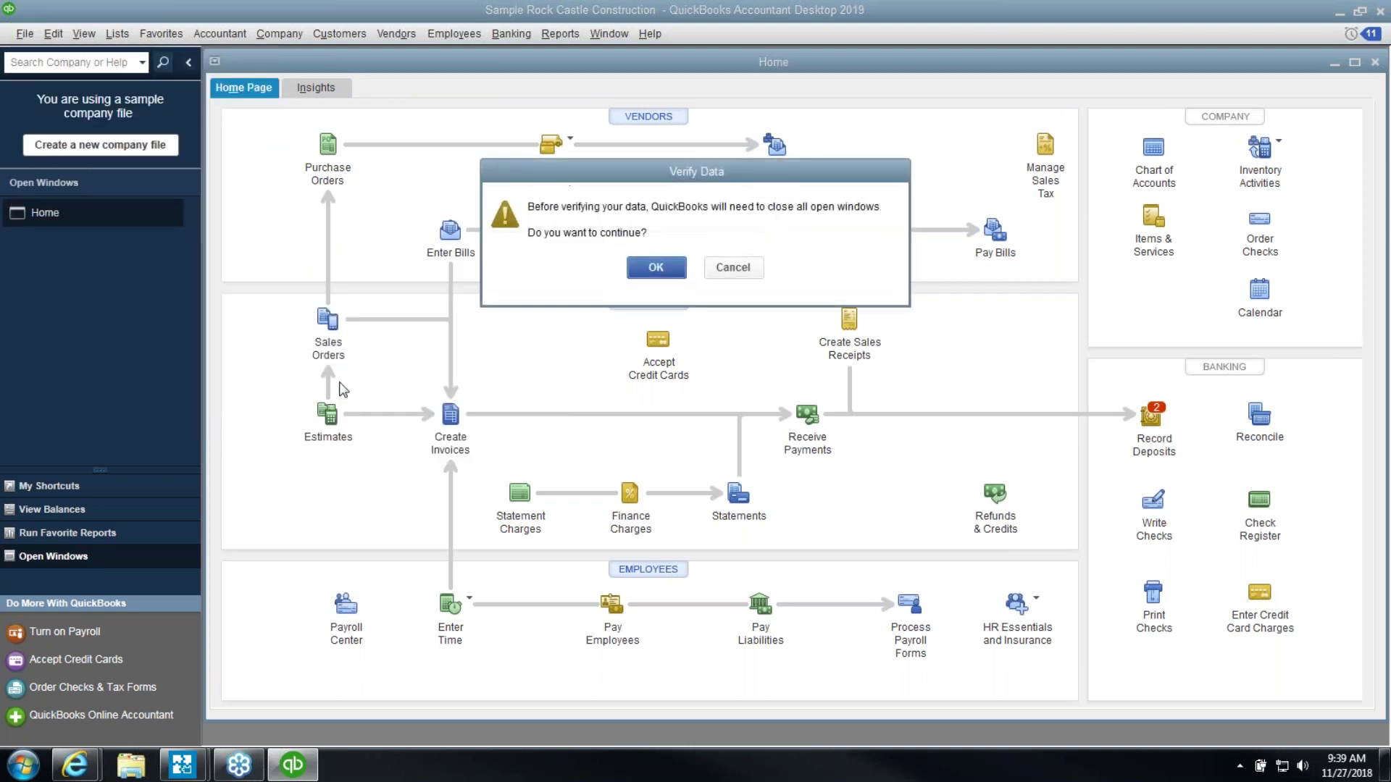
click(656, 268)
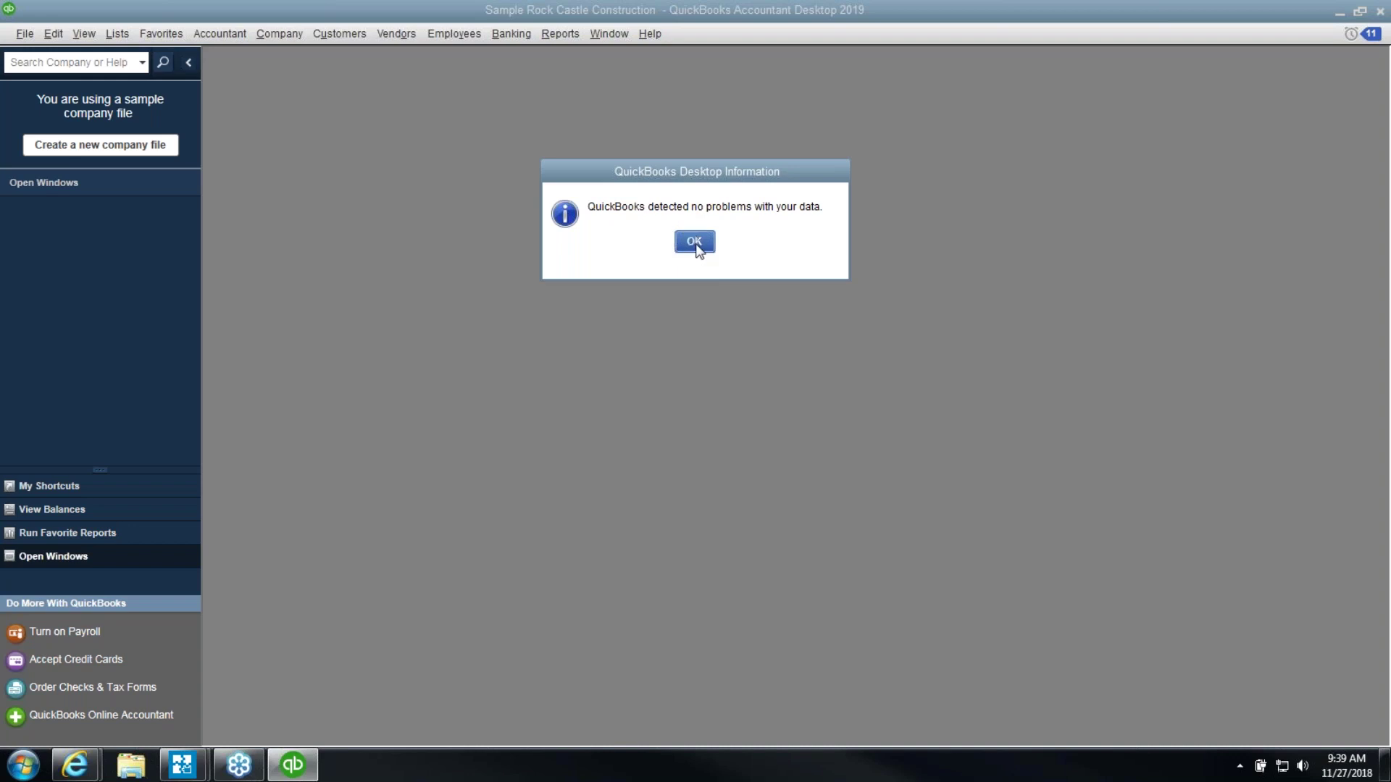
click(694, 242)
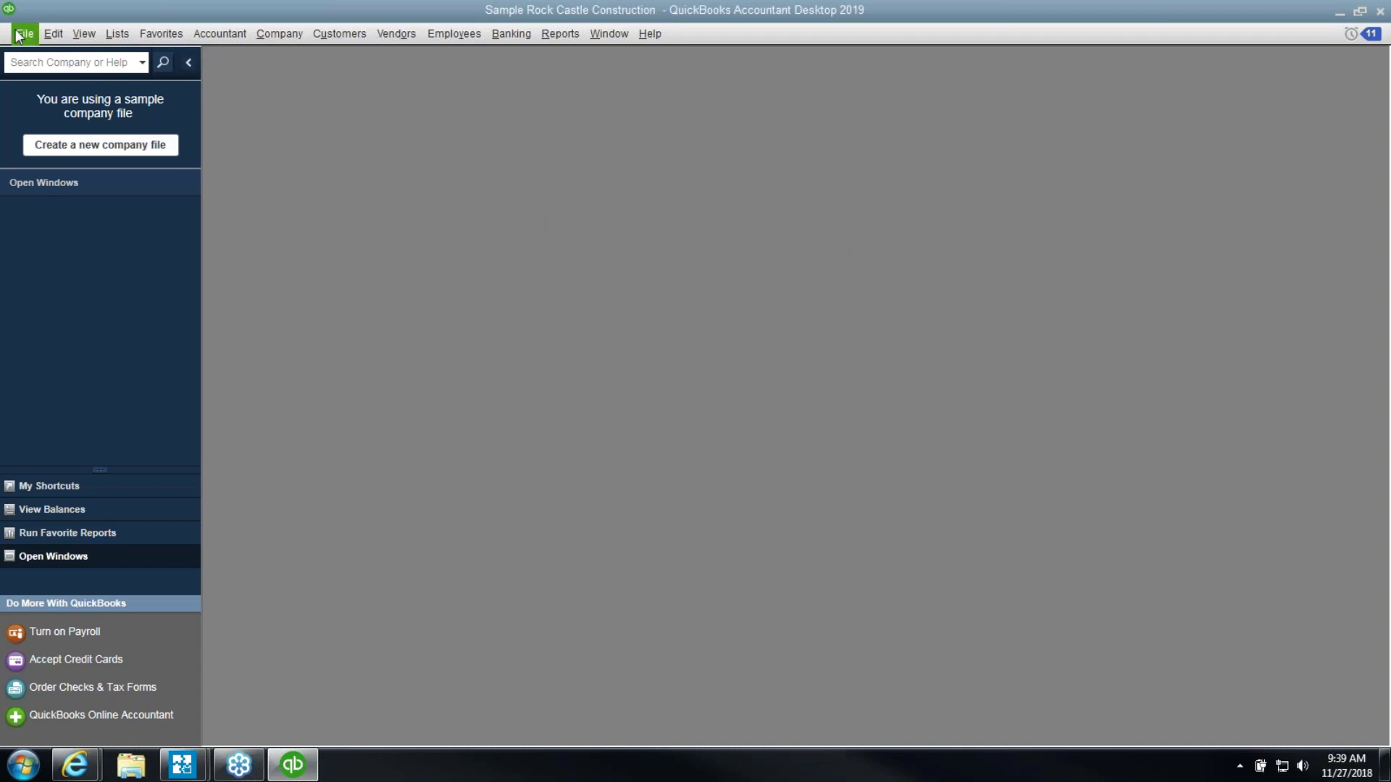
click(25, 34)
mouse_move(125, 221)
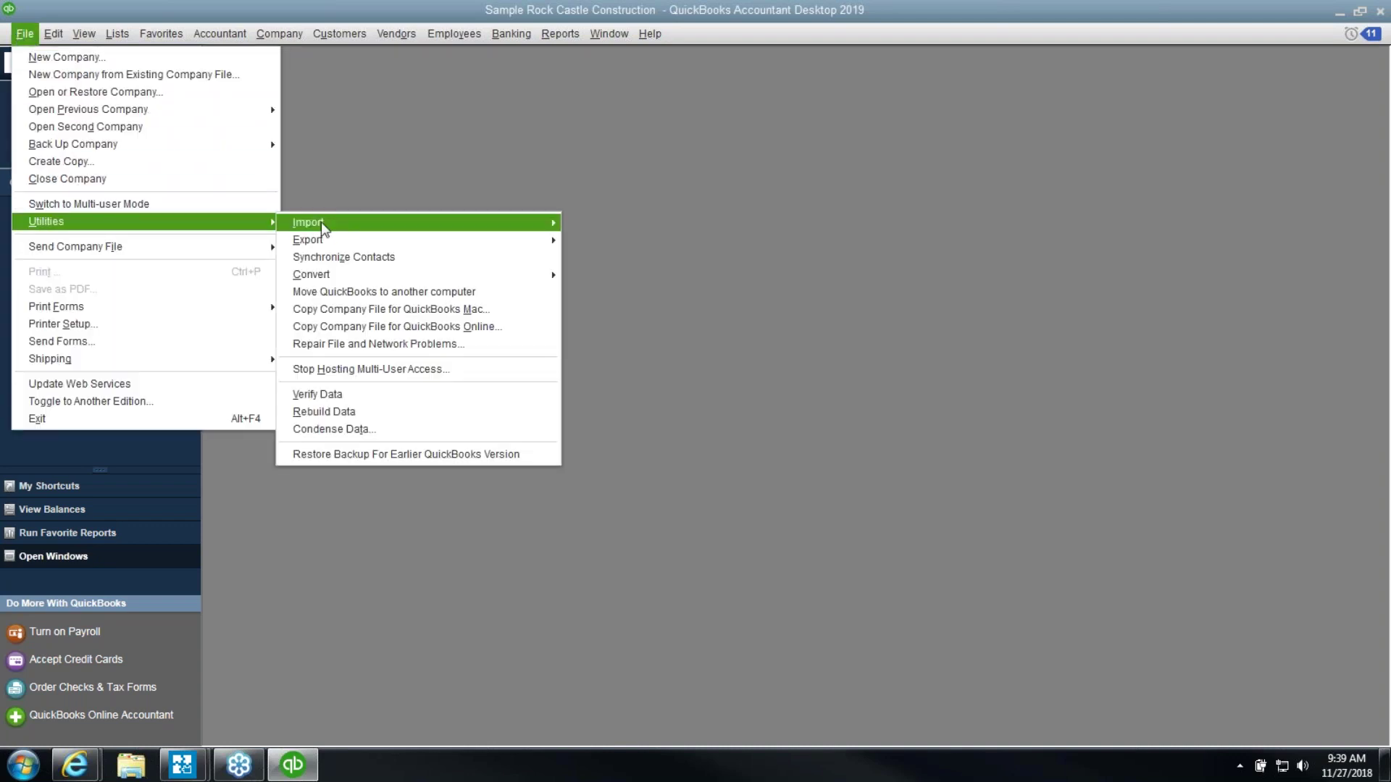
click(355, 411)
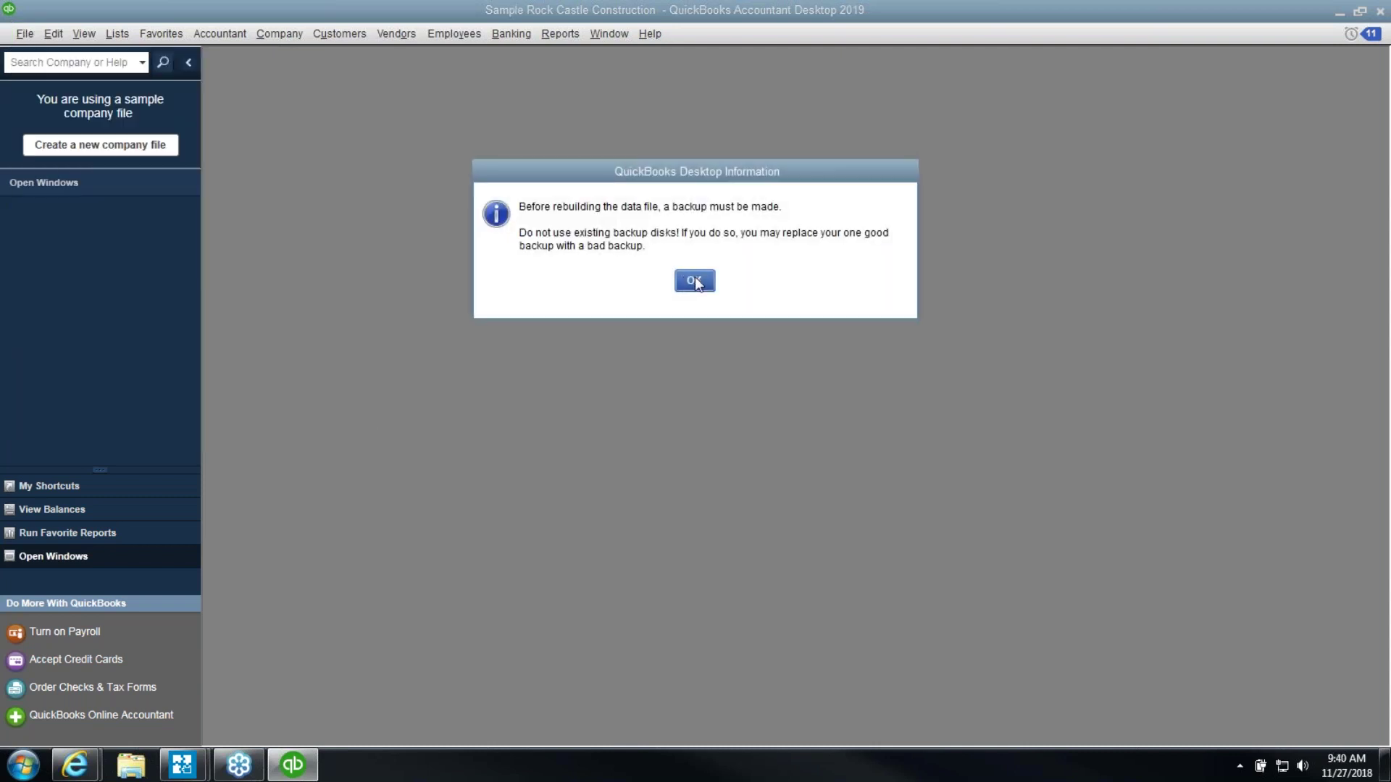
click(694, 281)
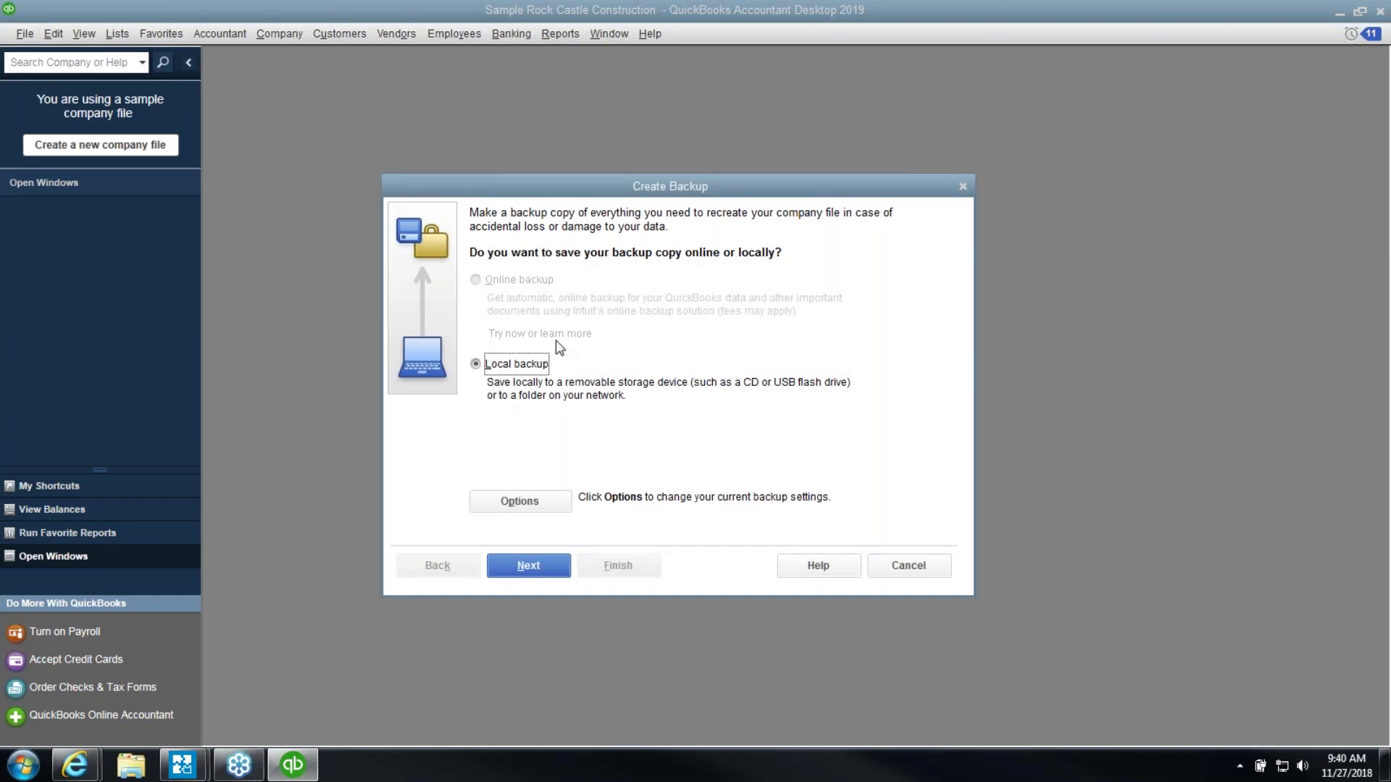
click(896, 569)
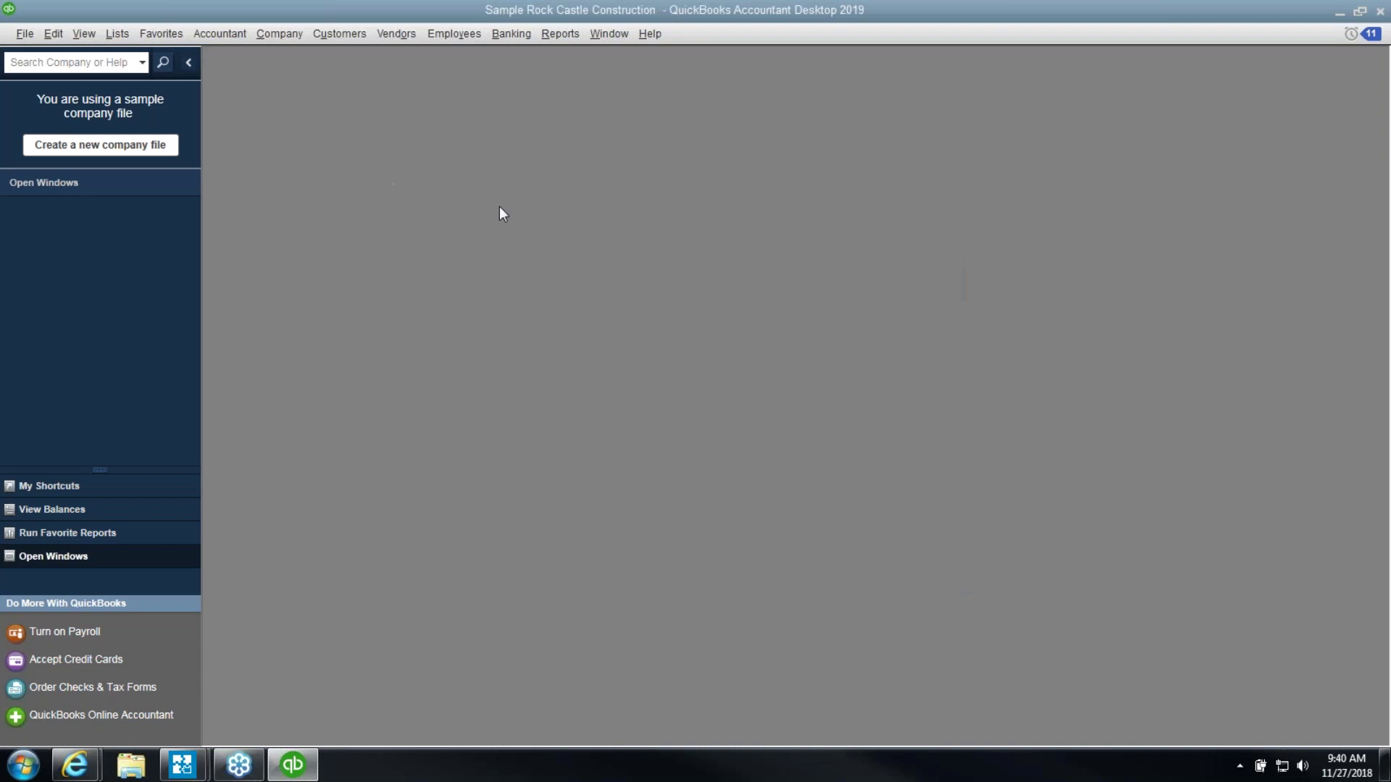
click(25, 34)
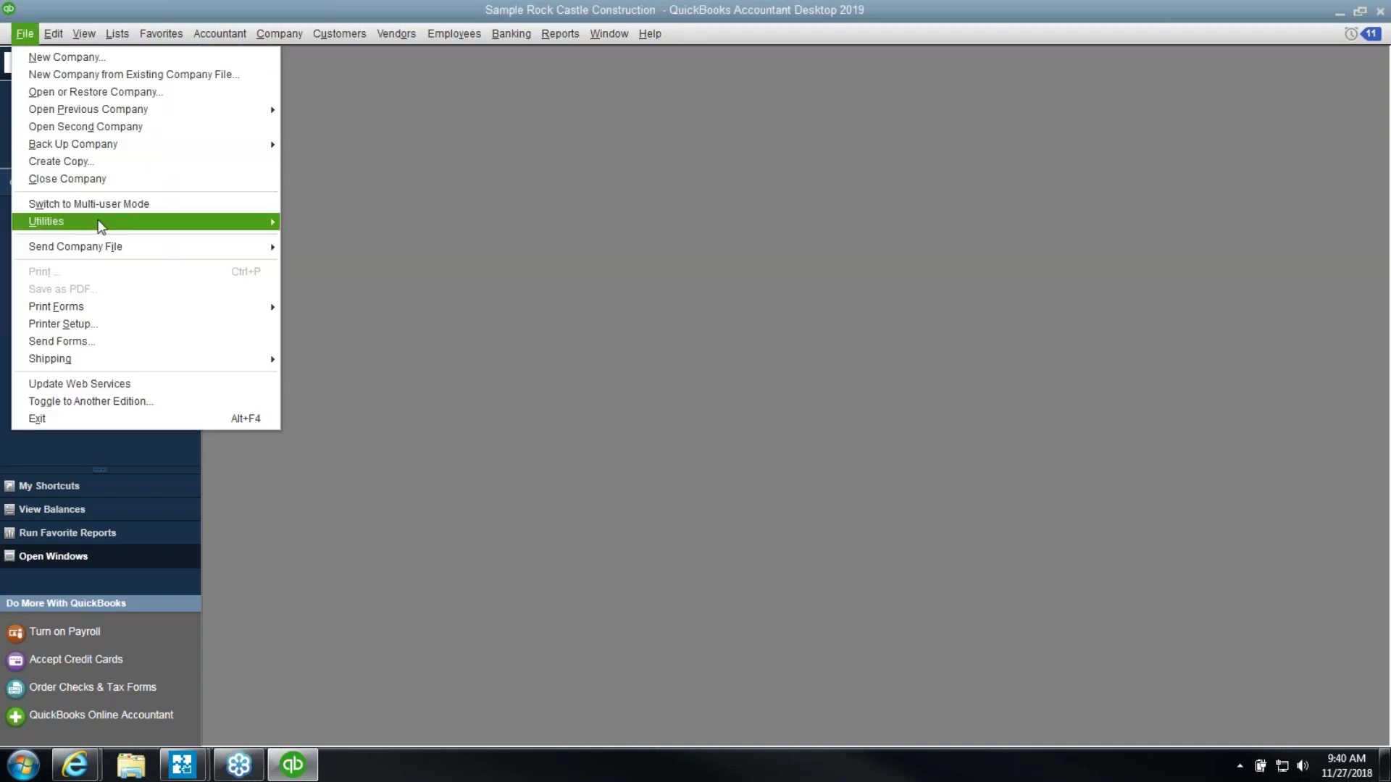
mouse_move(107, 224)
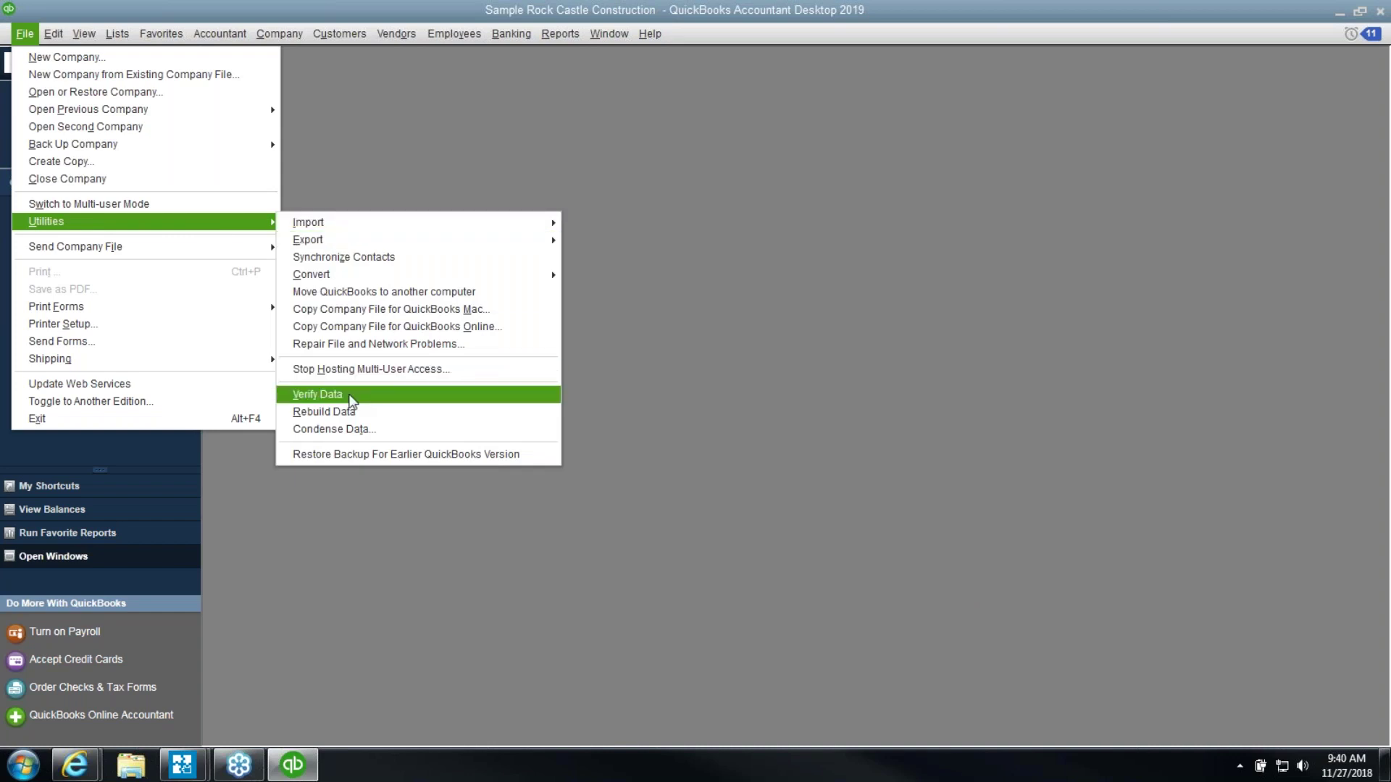
click(419, 395)
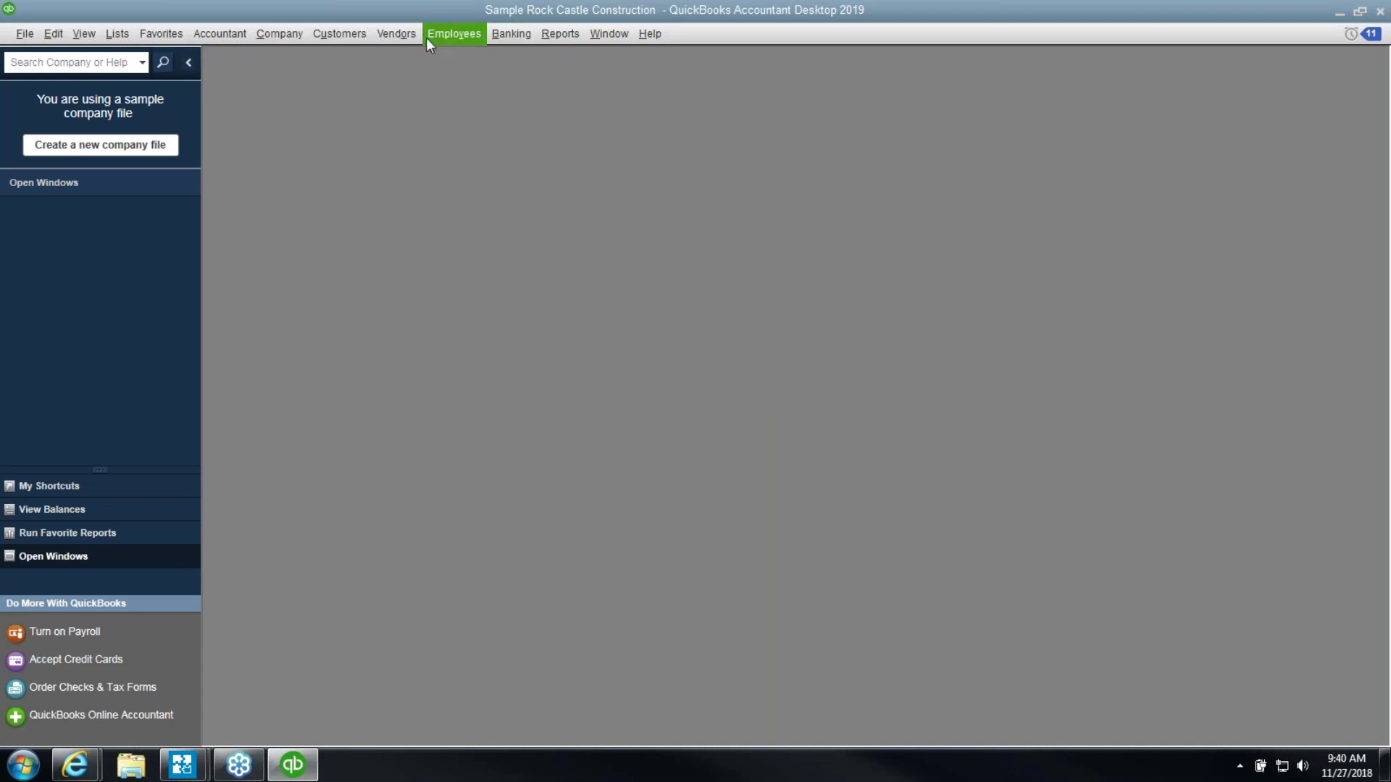
click(279, 35)
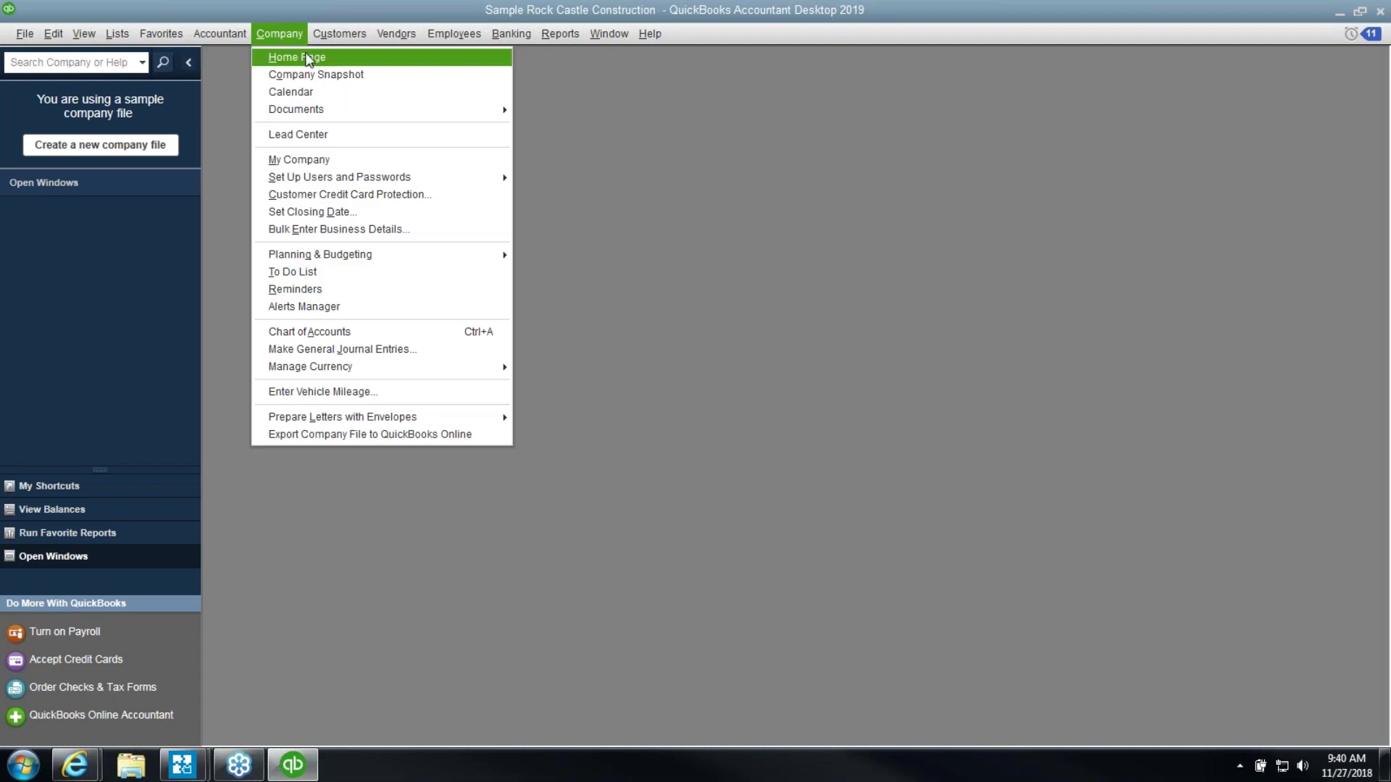
Reopen the Home page, then switch over to the web browser
click(308, 58)
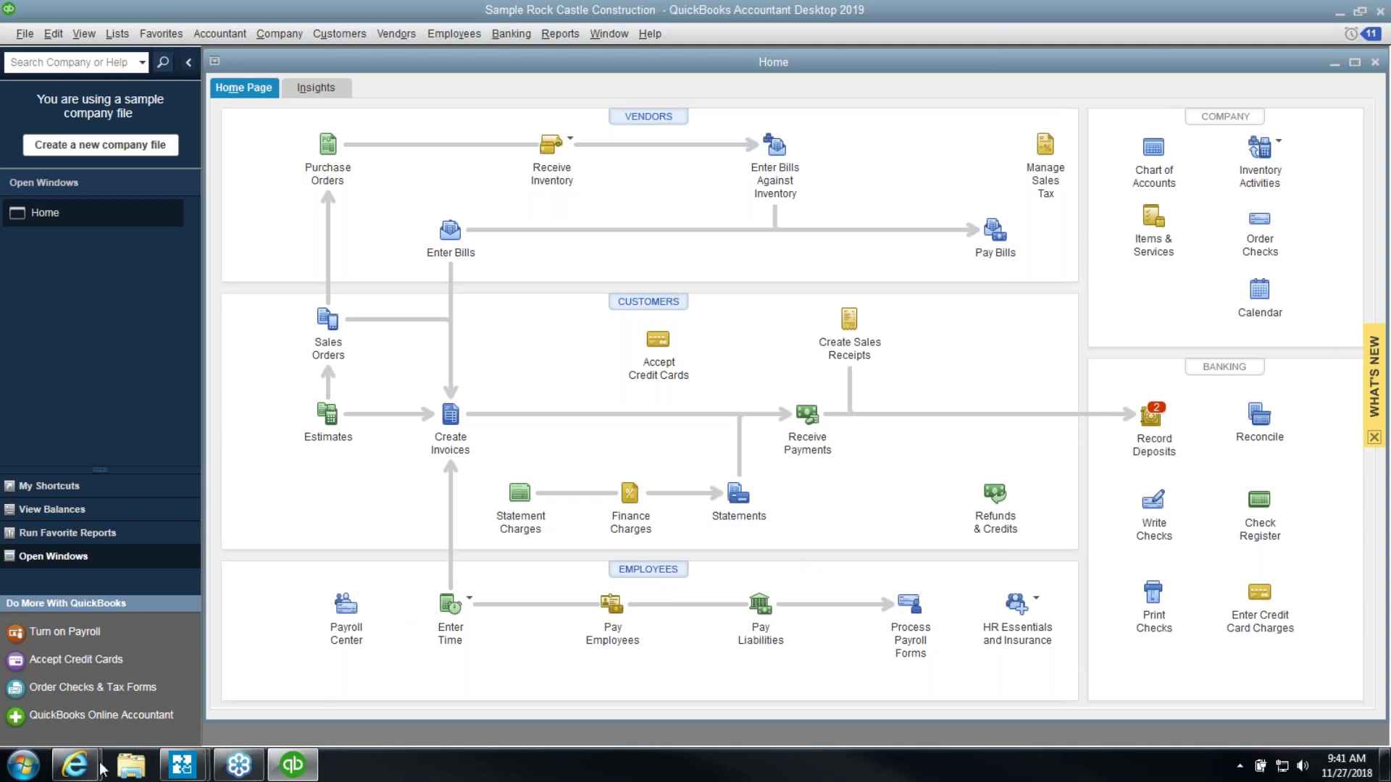
click(76, 766)
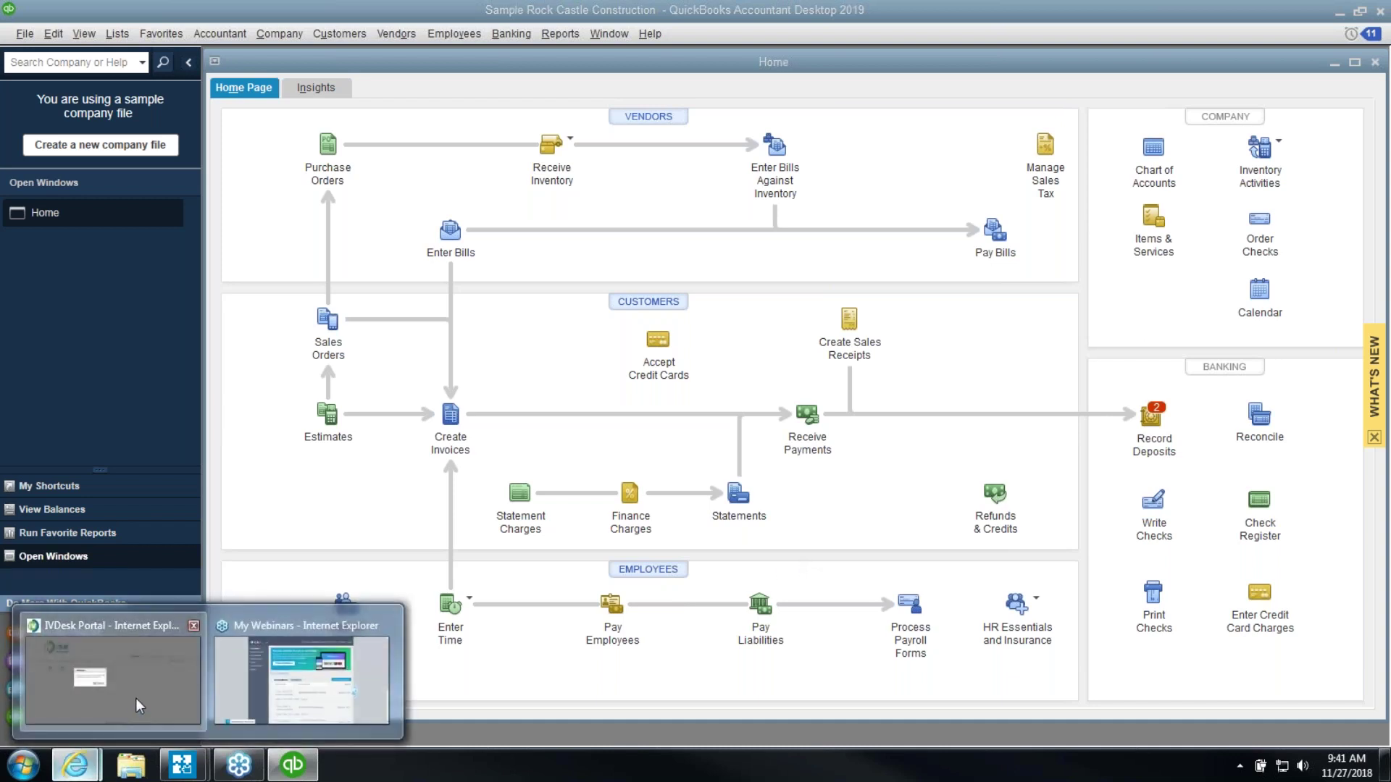
In a new Internet Explorer tab, search 'publication 15' and open the IRS Employer's Tax Guide result
click(136, 698)
click(809, 35)
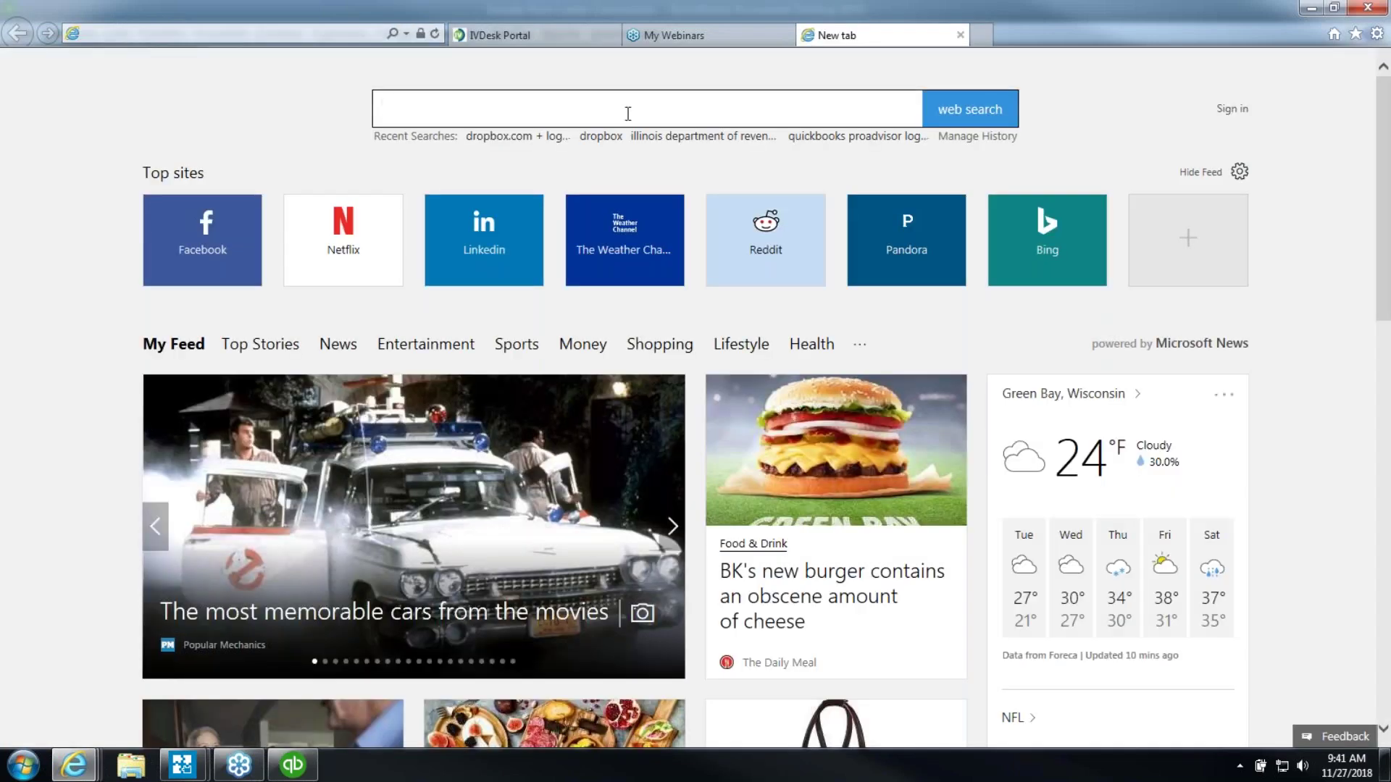
click(627, 113)
text(publication )
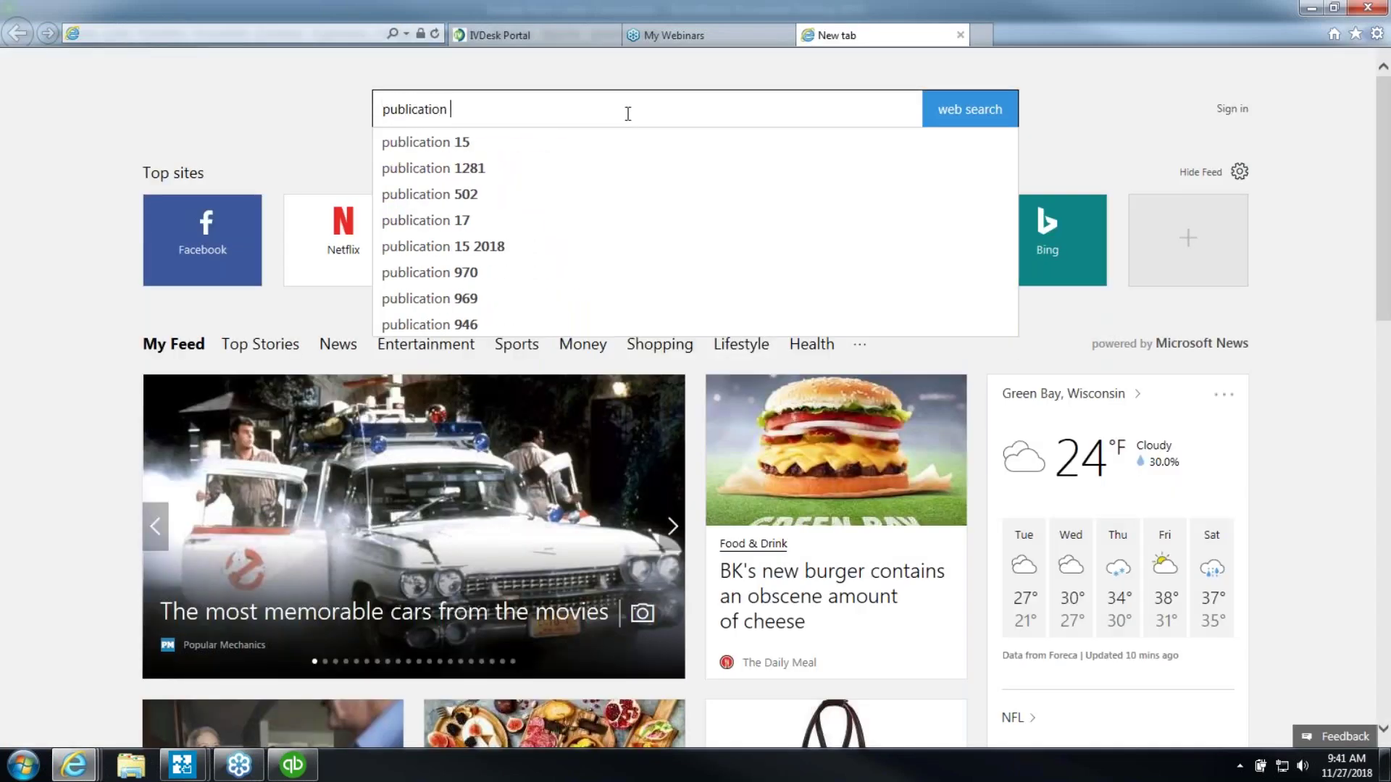
text(15)
key(Return)
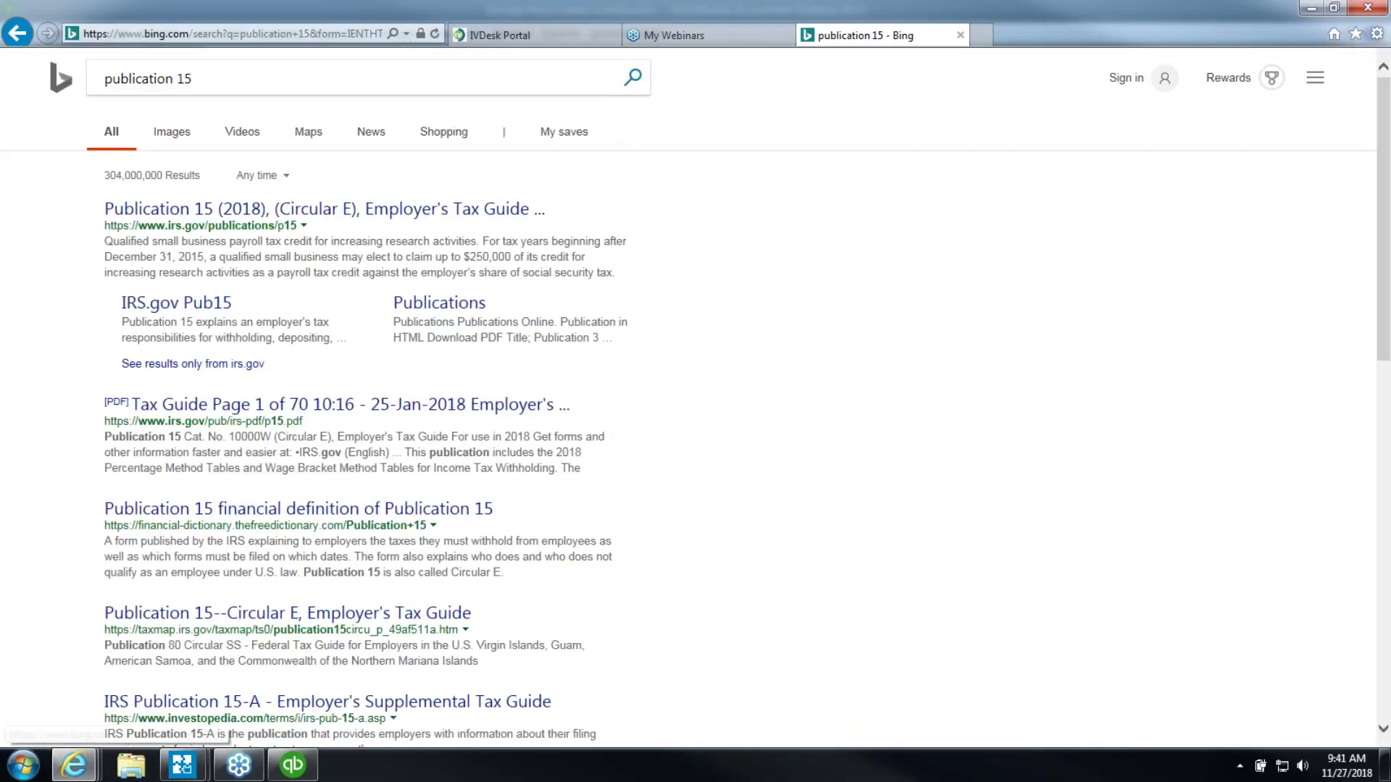
click(495, 222)
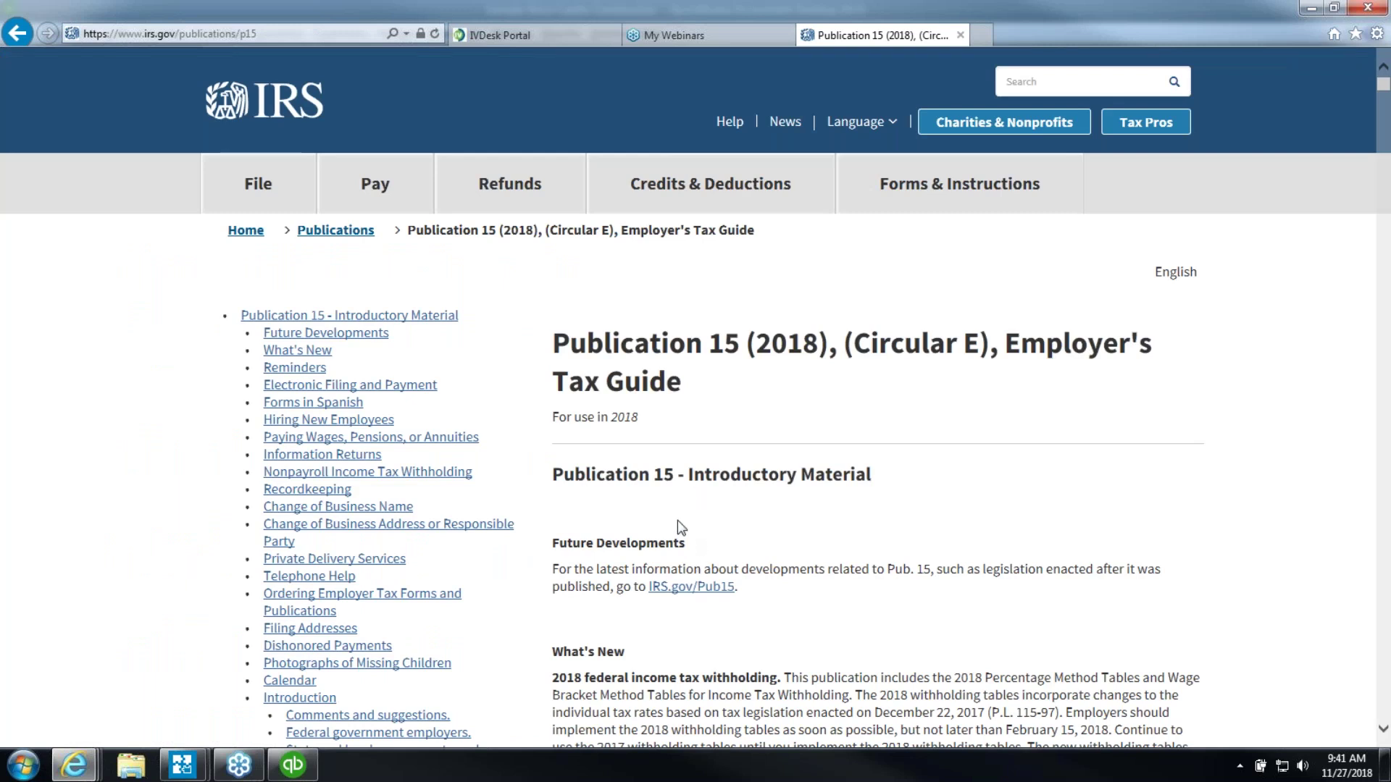
Read down Publication 15 to its Depositing Taxes section, then close the tab
scroll(677, 520, down, 3)
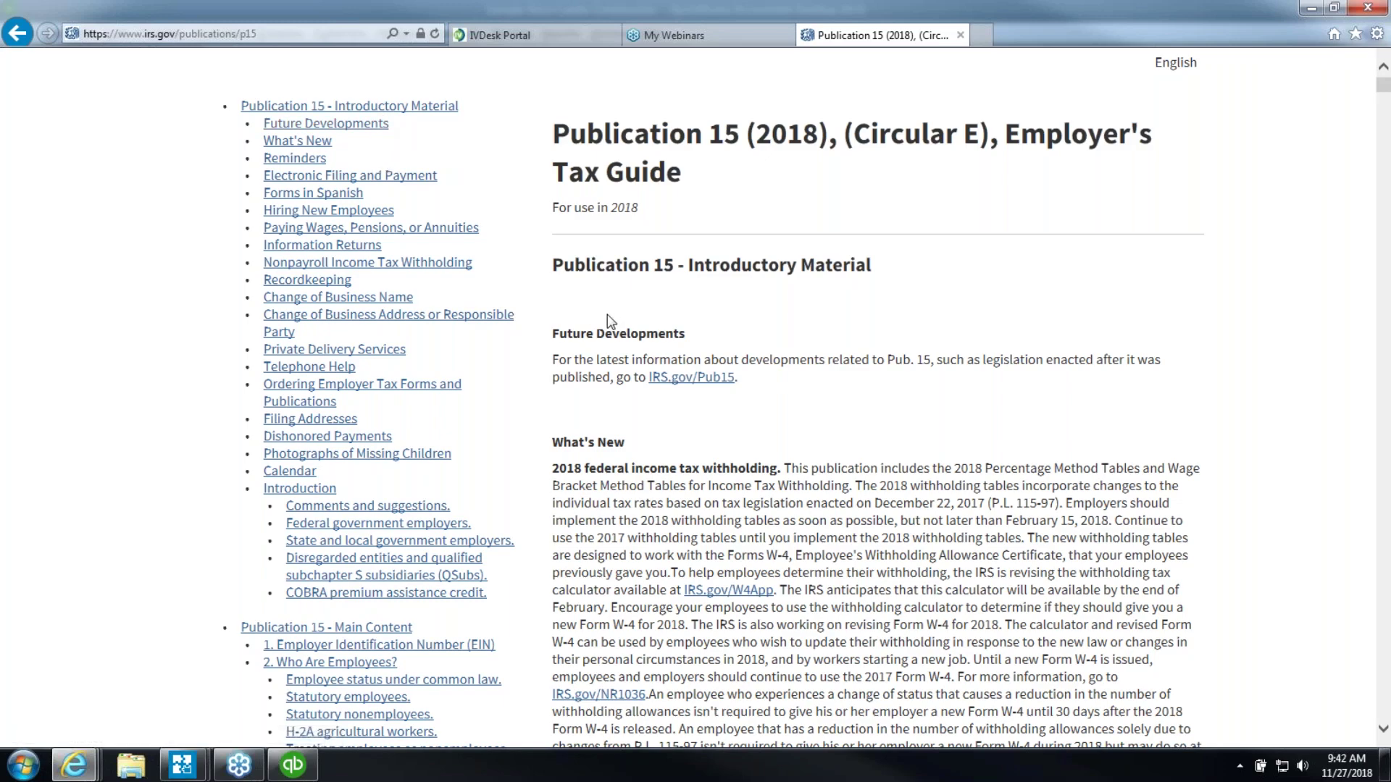
scroll(607, 315, down, 10)
scroll(607, 312, down, 14)
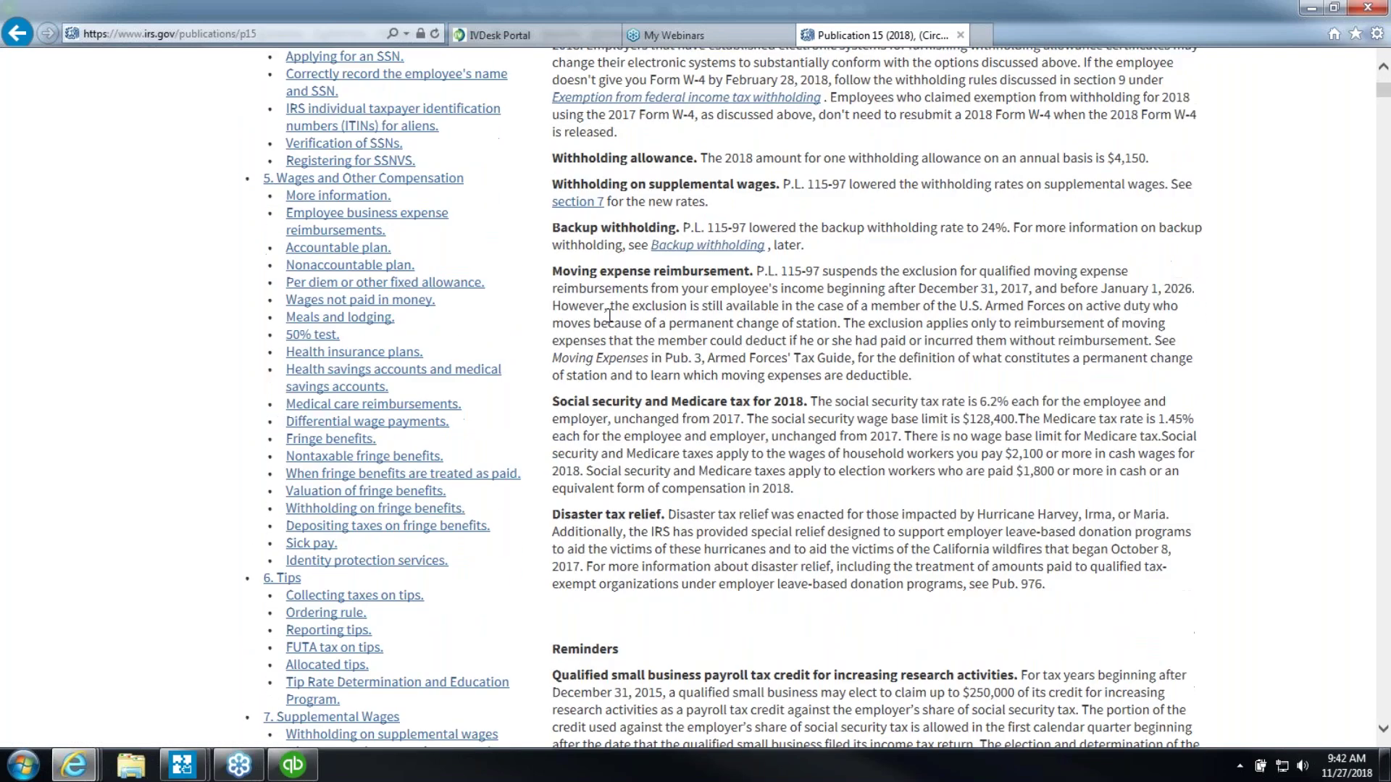
scroll(612, 325, down, 6)
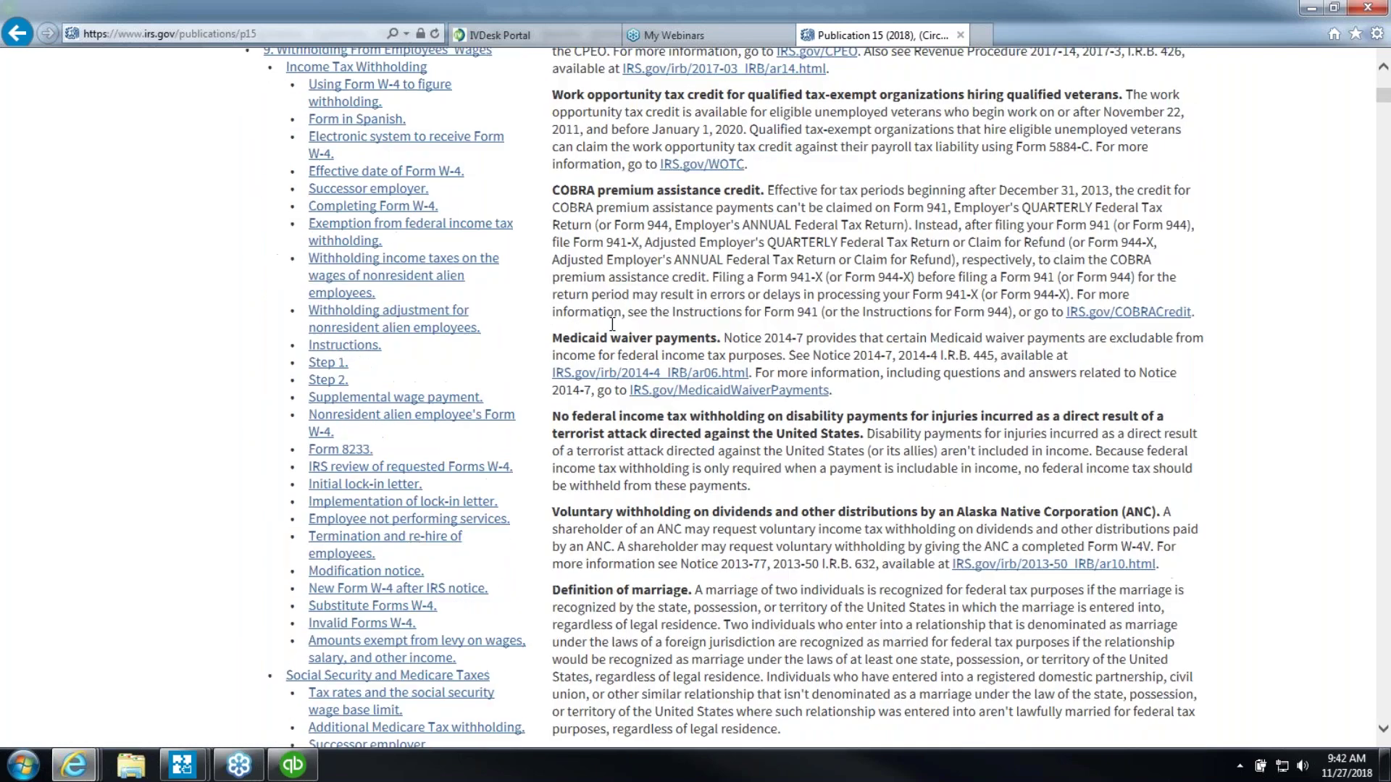
scroll(612, 323, down, 6)
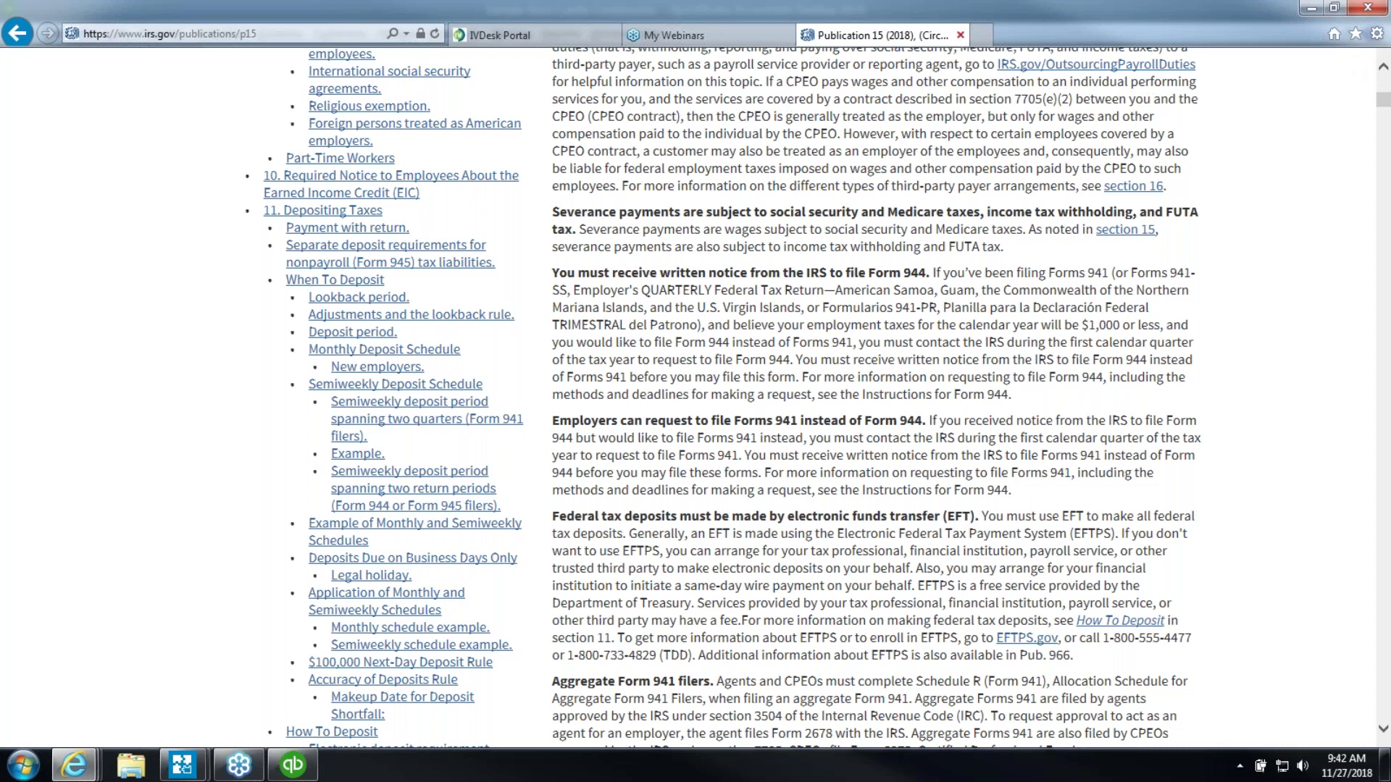
click(960, 35)
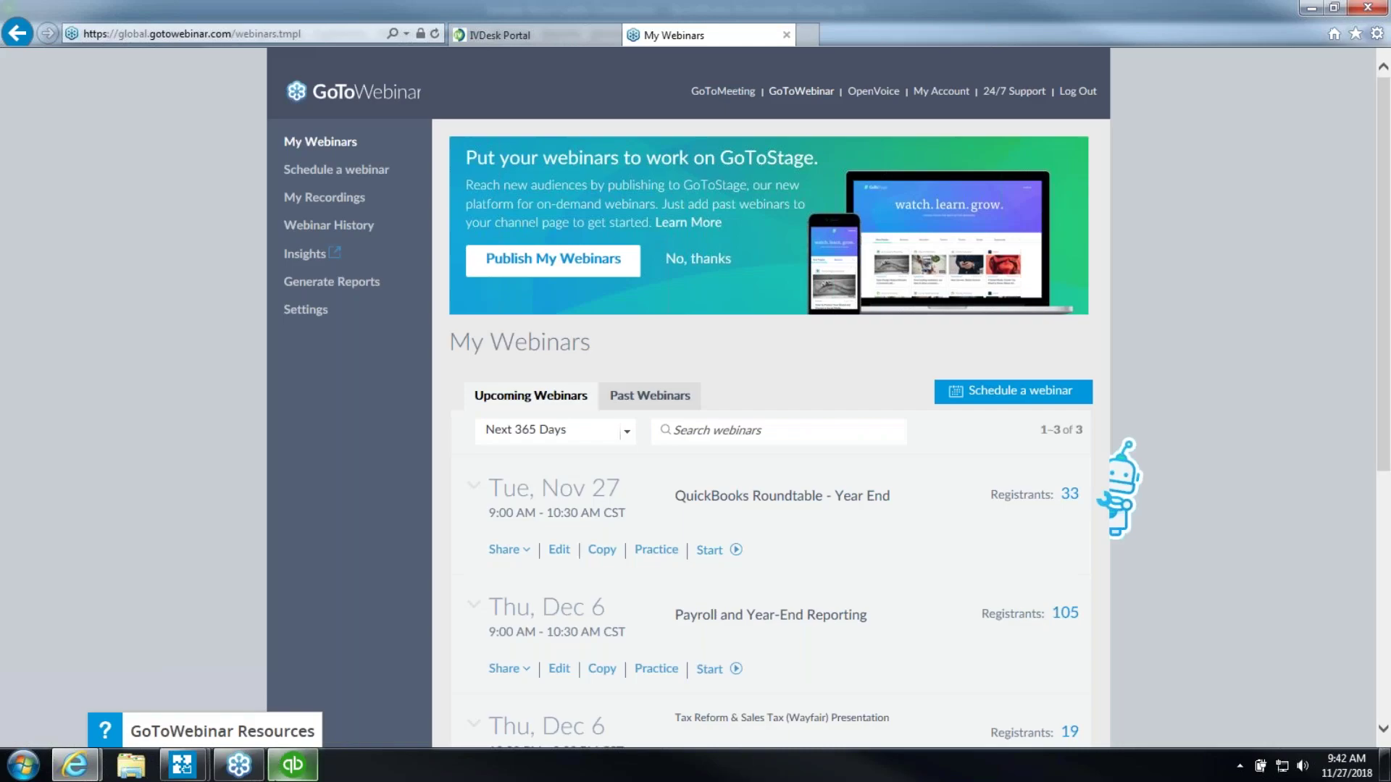
Back in QuickBooks, run the Payroll Summary report for October 1 through December 15, 2022
click(292, 765)
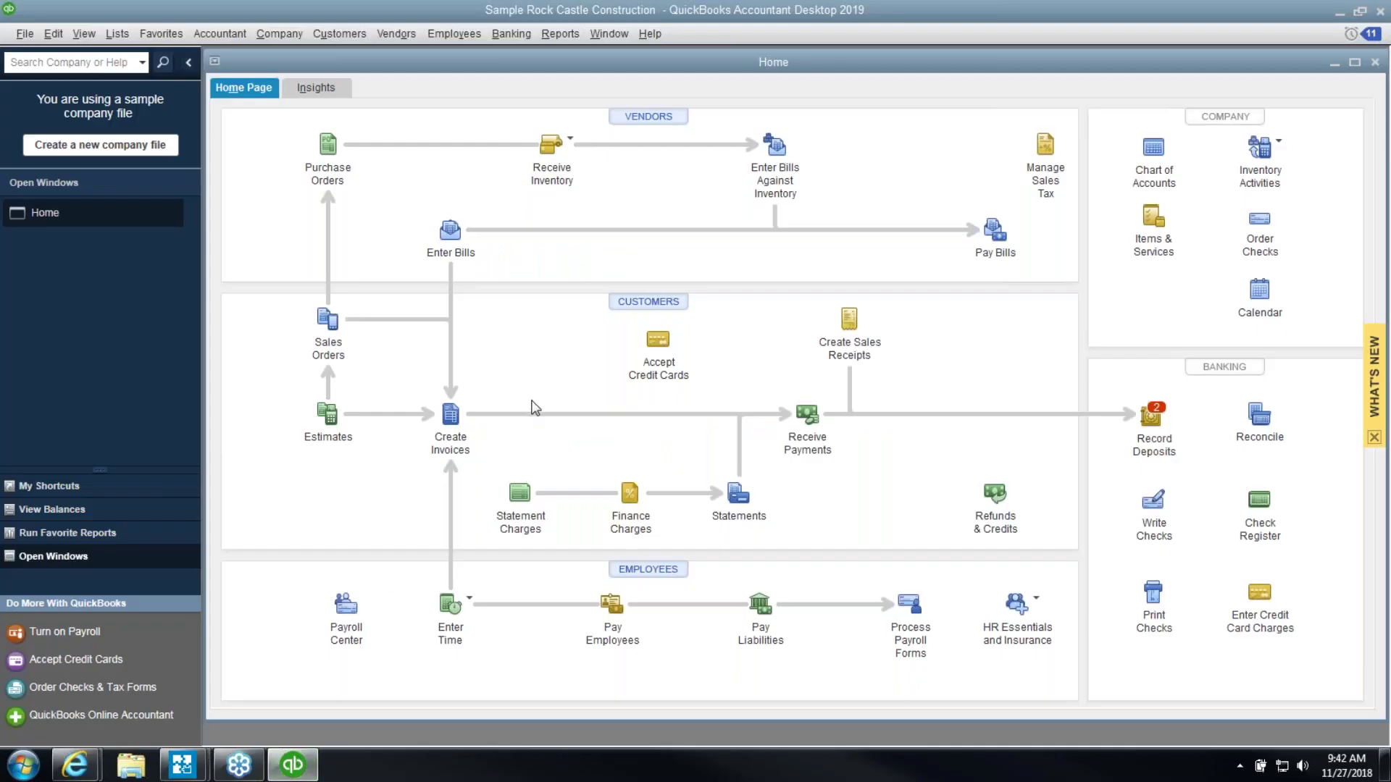
click(556, 35)
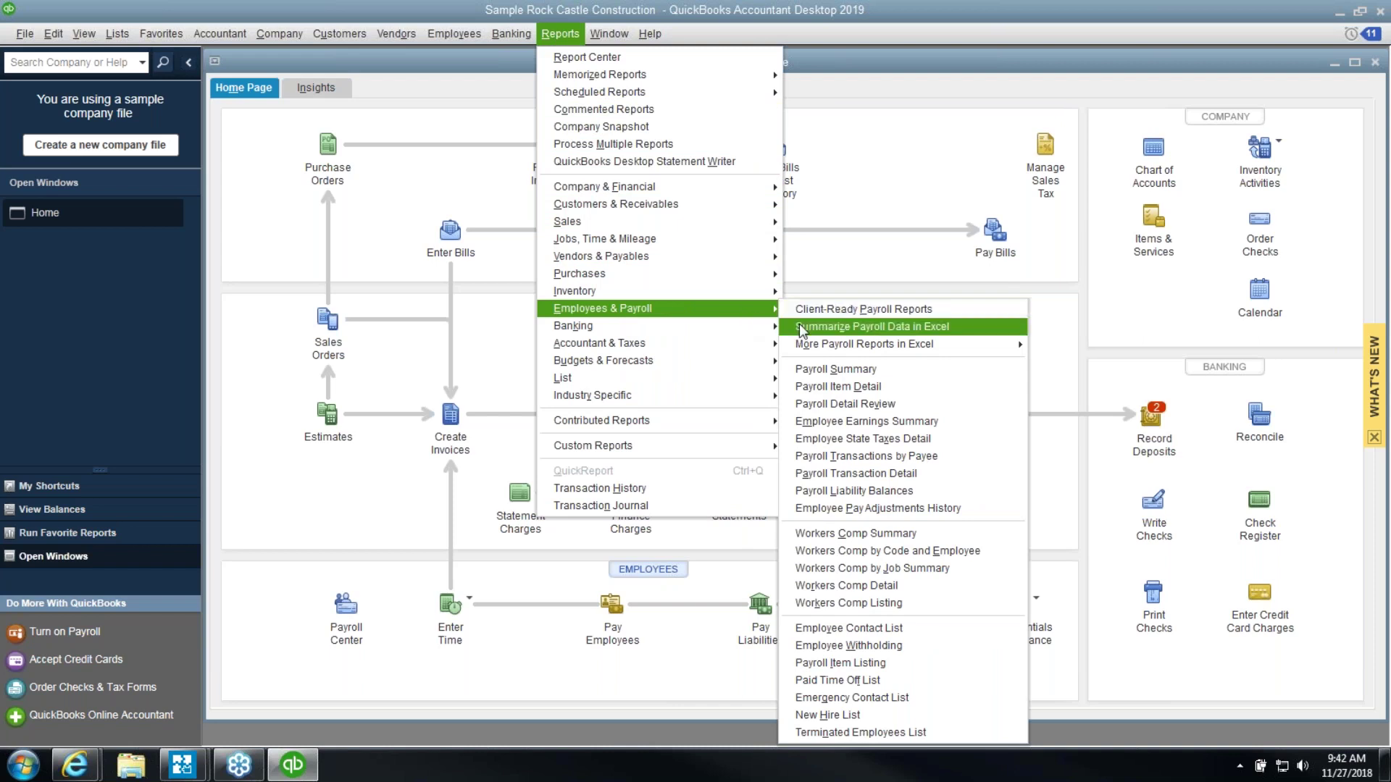
click(816, 371)
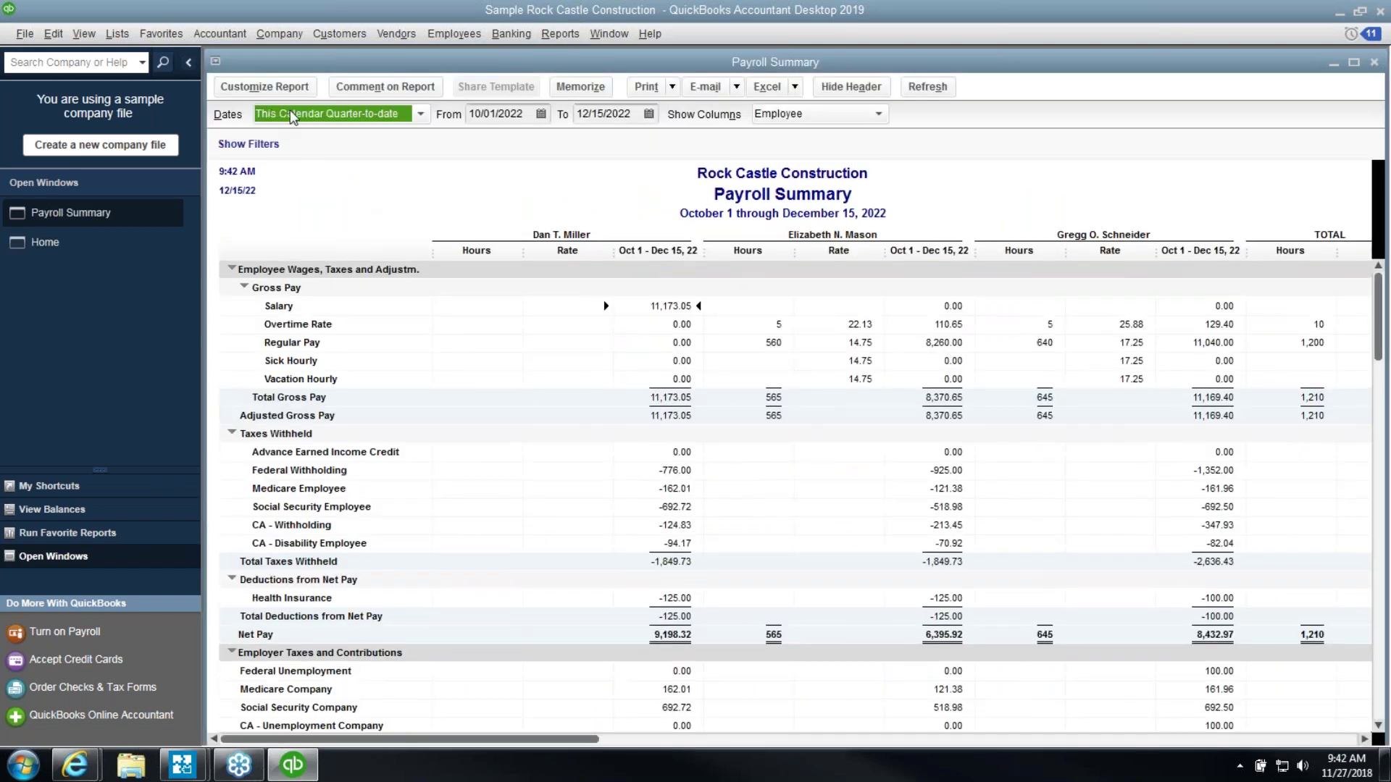
Customize the Payroll Summary: dates 07/01/2017–06/30/2018, Total only columns, Hours and Rate unchecked
click(279, 87)
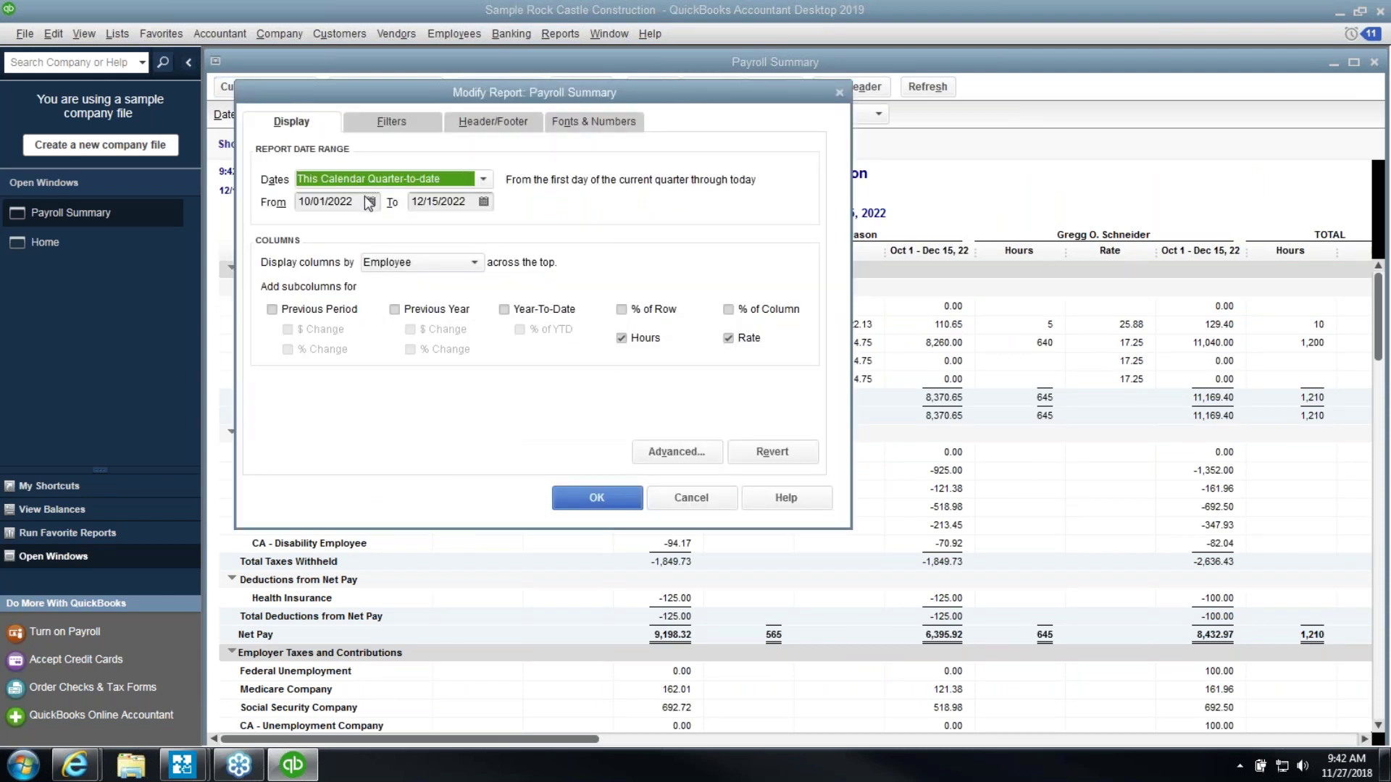
key(Tab)
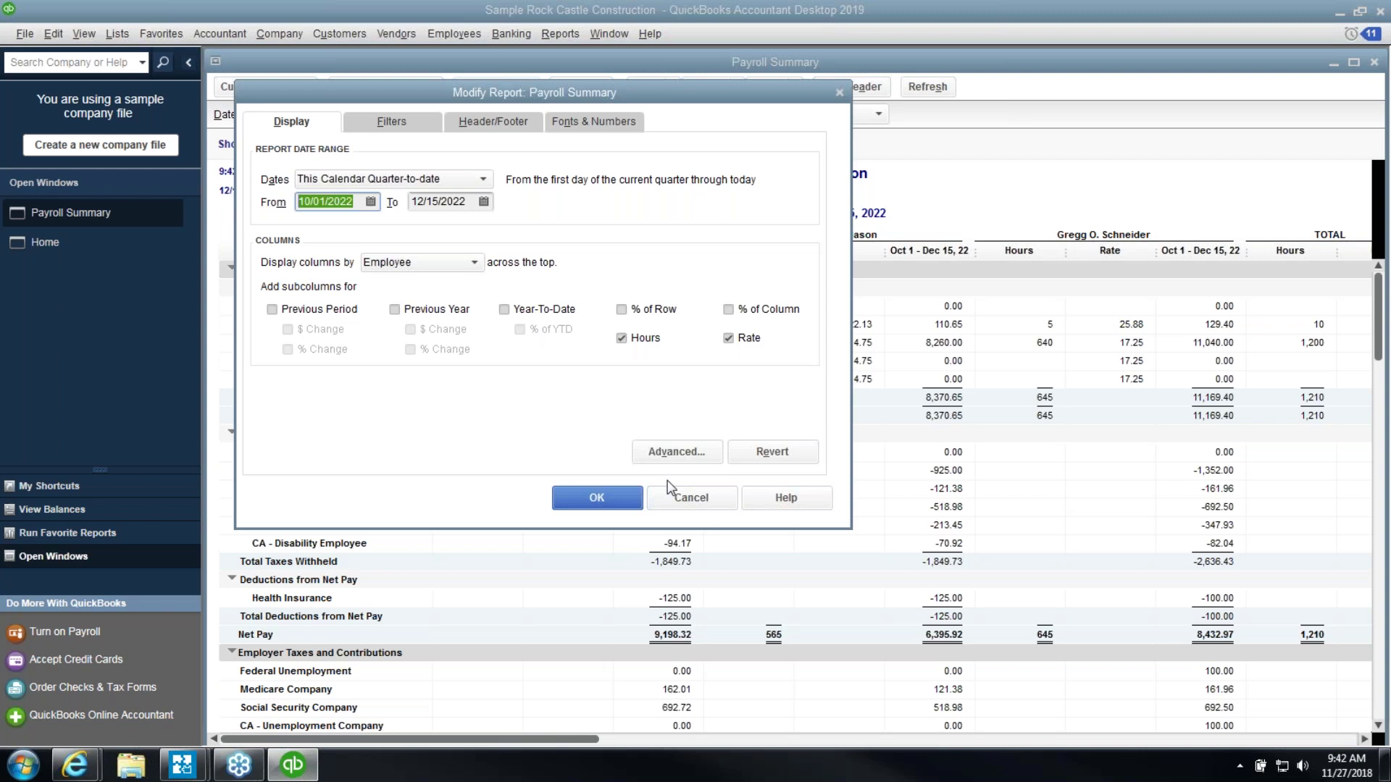
text(07012017)
key(Tab)
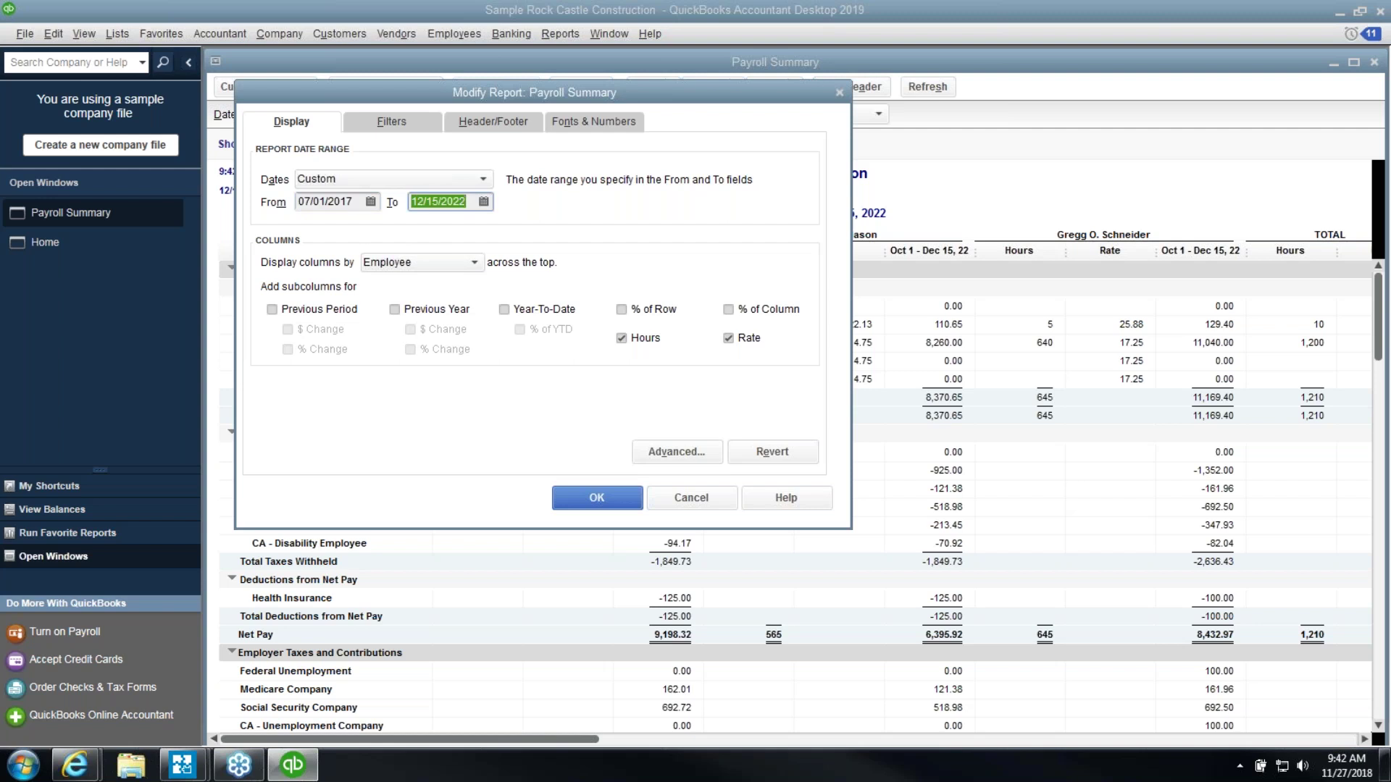
text(063018)
key(Tab)
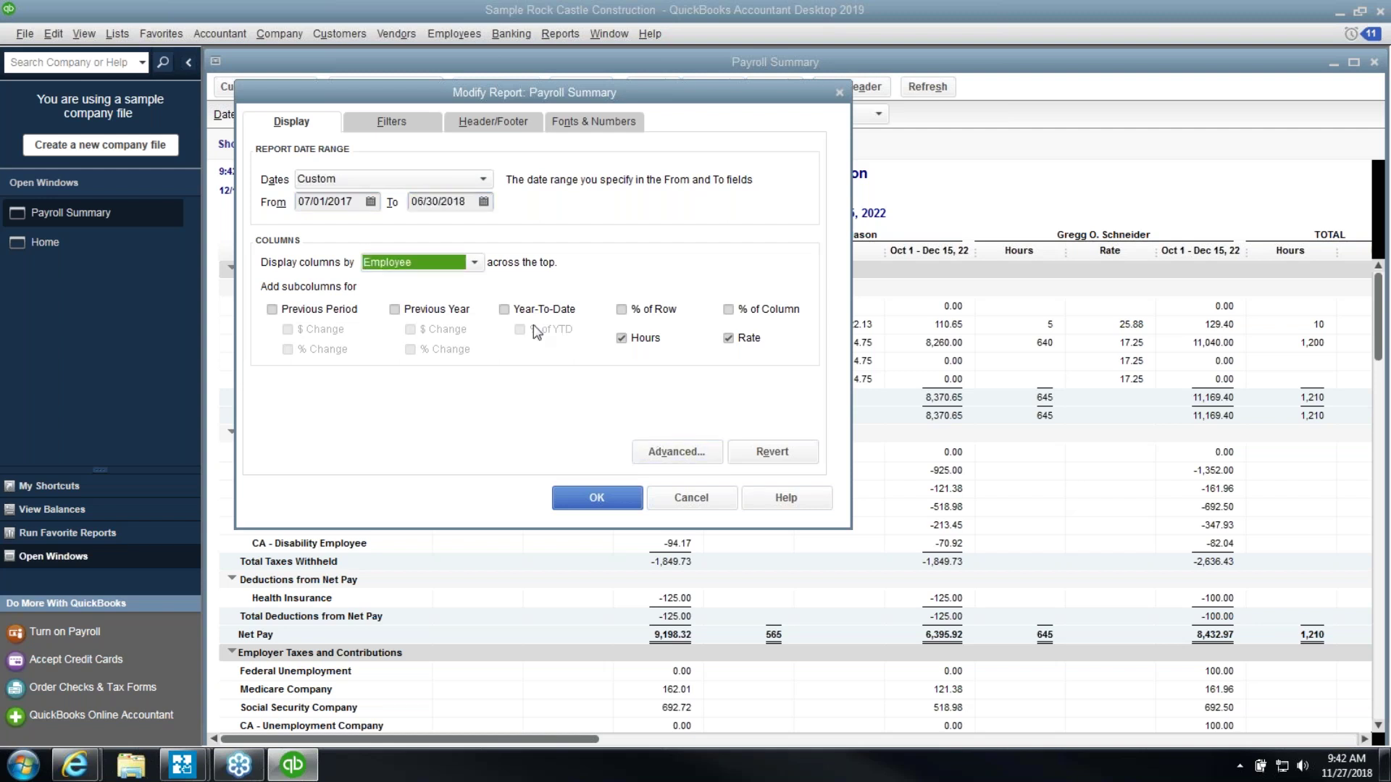
click(474, 263)
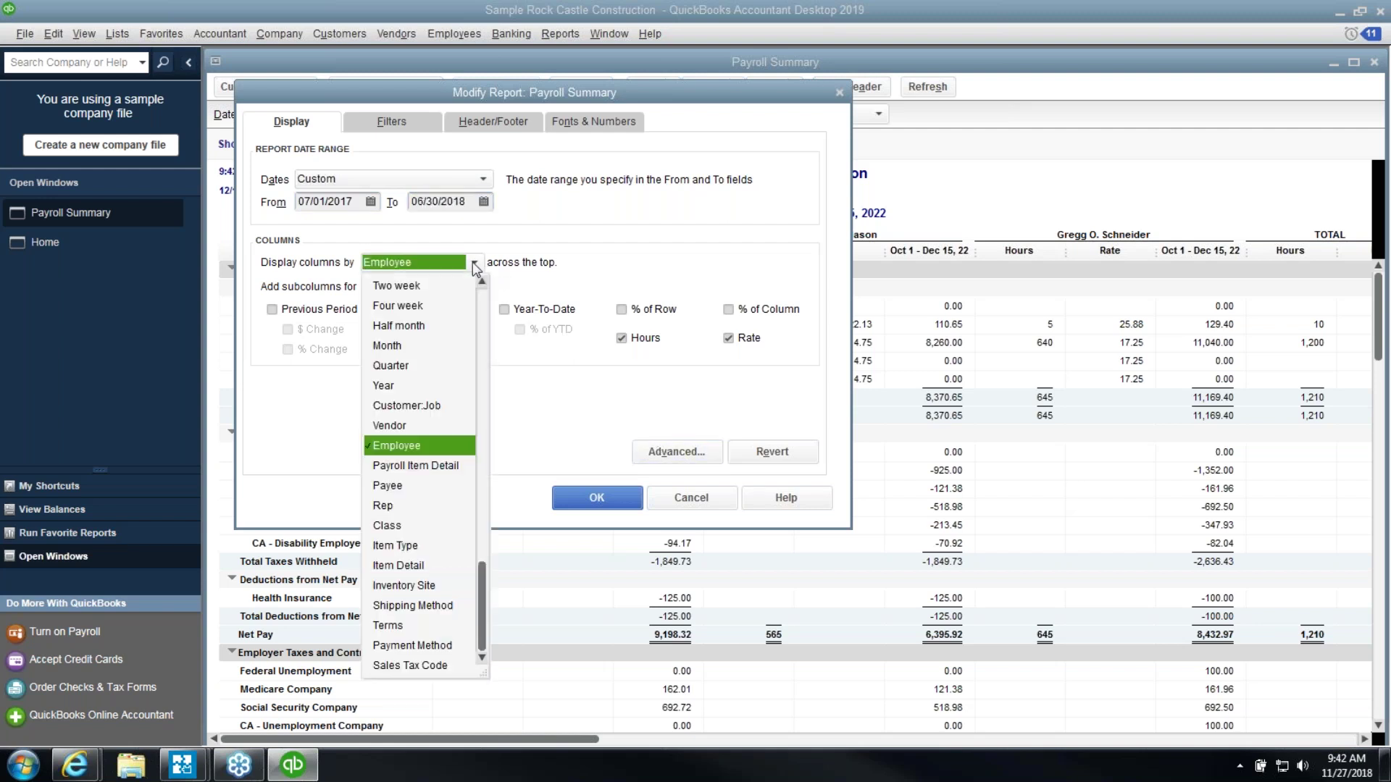
click(484, 298)
click(424, 291)
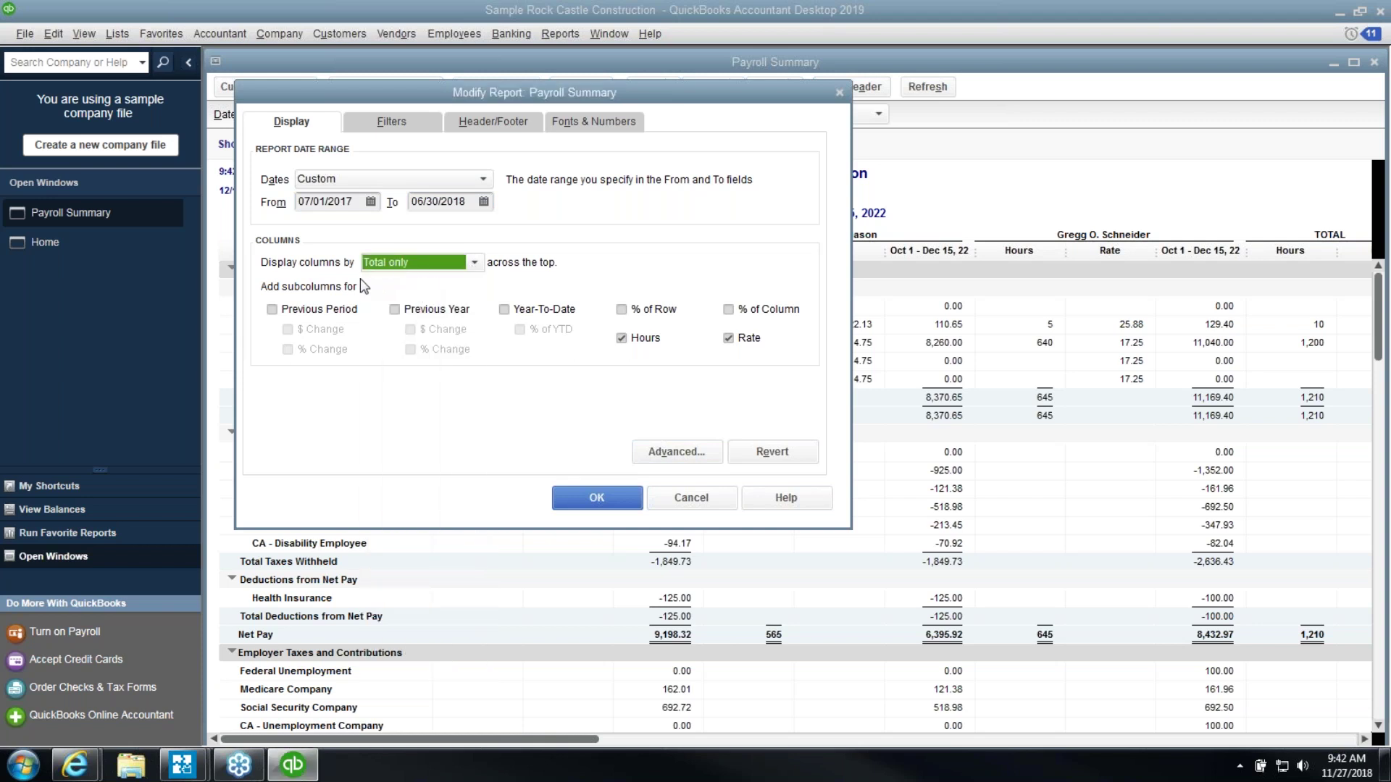
click(621, 338)
click(729, 338)
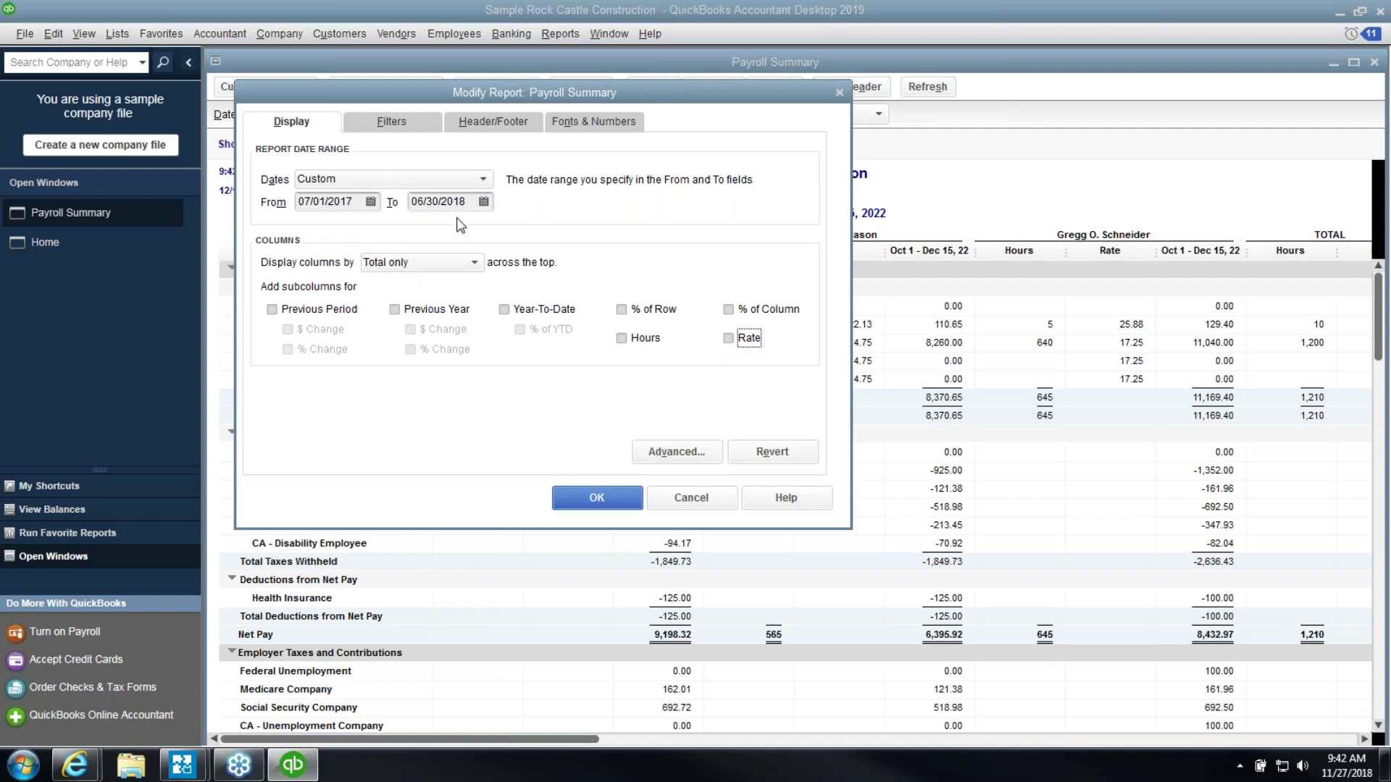
click(589, 494)
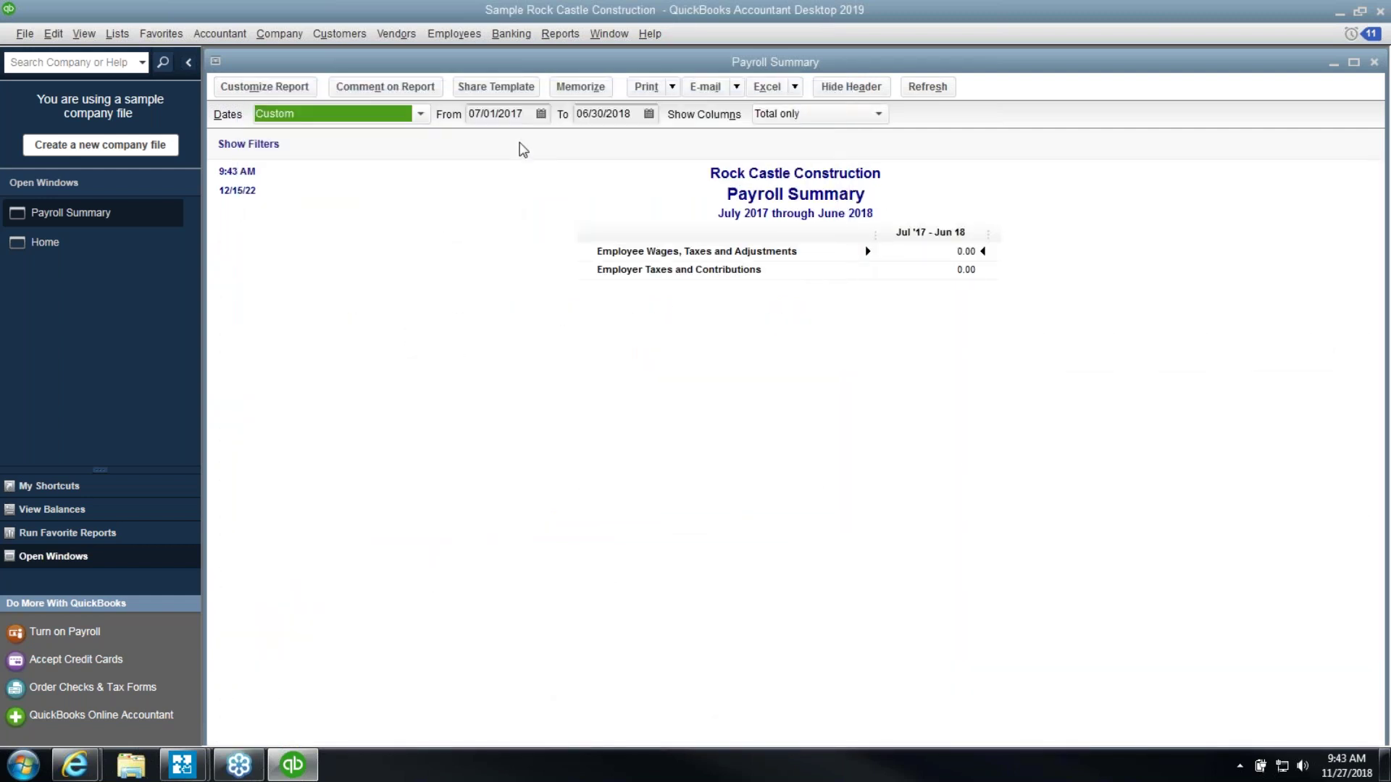
Correct the report dates to 07/01/2021 through 06/30/2022 and review the Federal Withholding total
click(524, 116)
key(BackSpace)
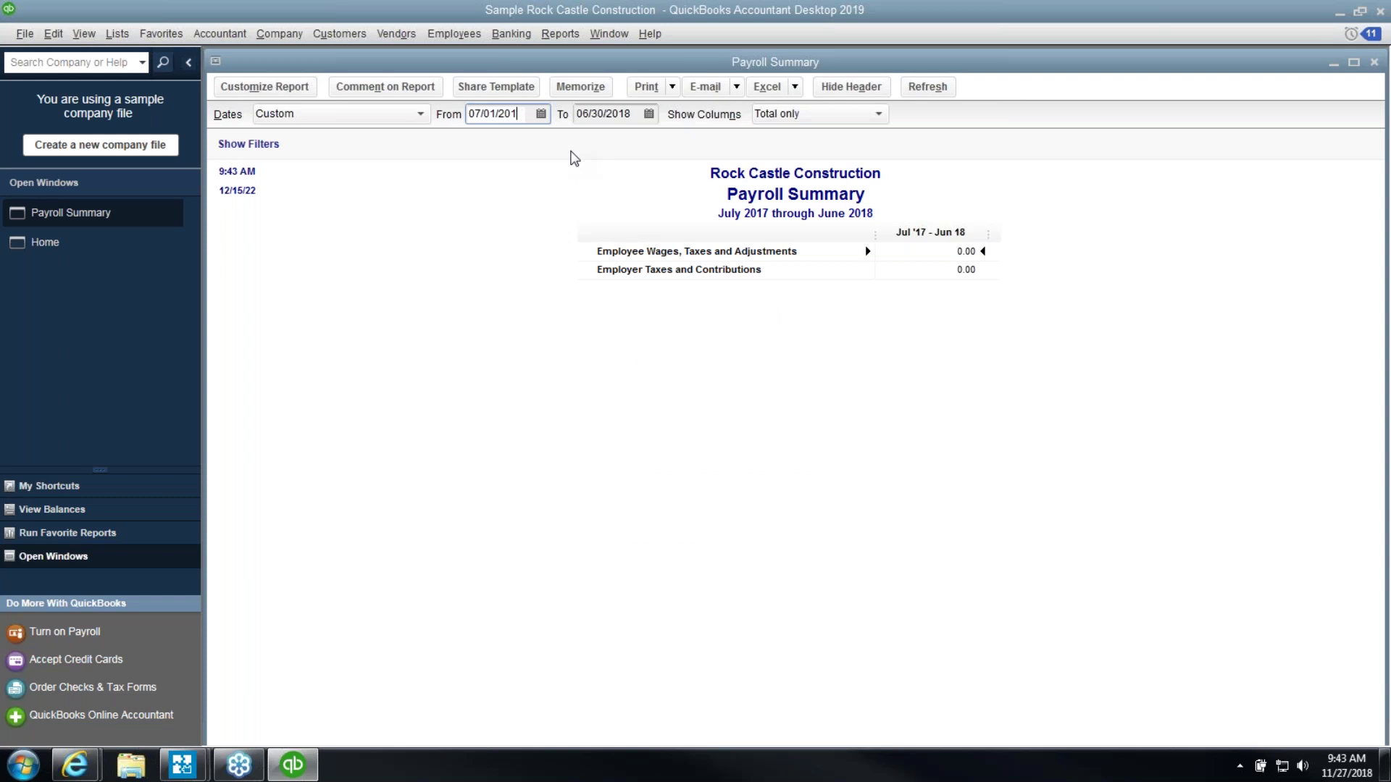
key(BackSpace)
text(21)
key(Tab)
key(BackSpace)
key(BackSpace)
text(22)
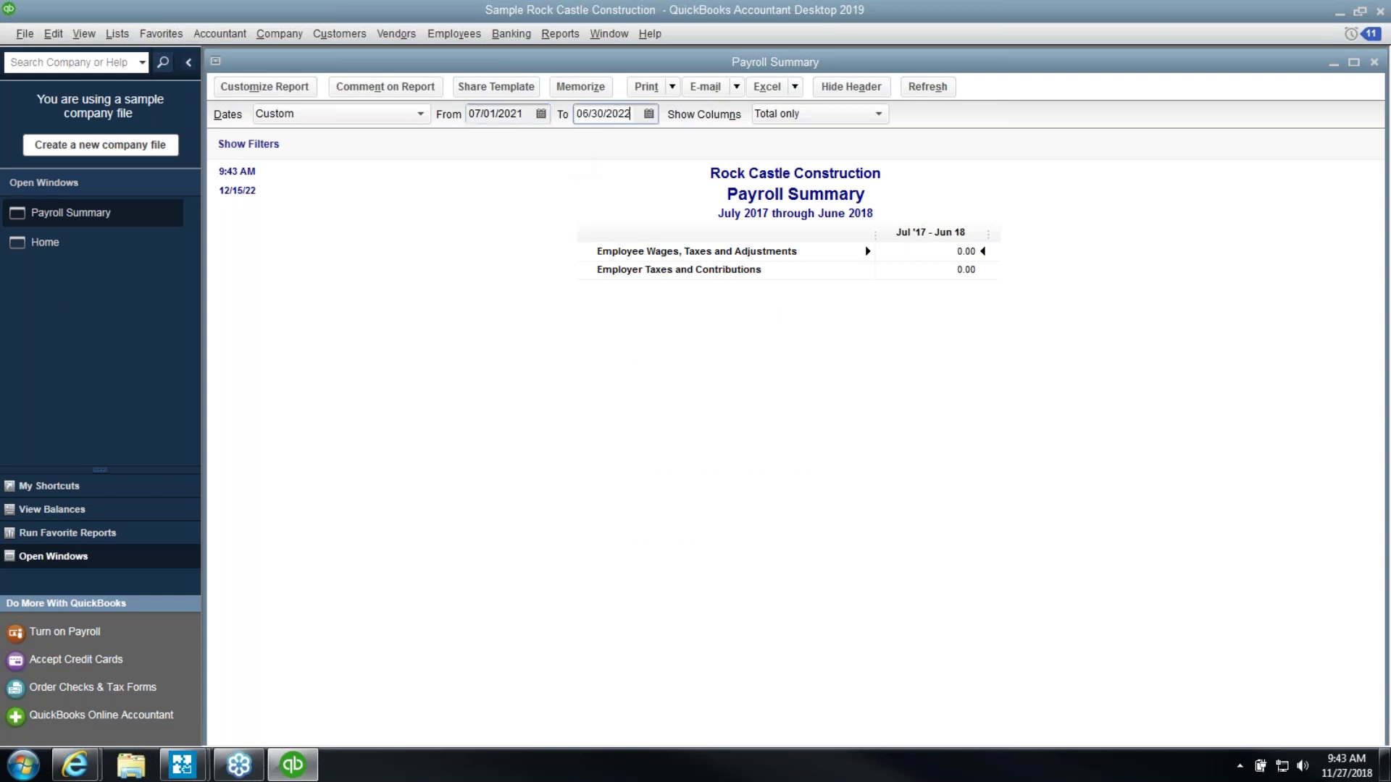
key(Tab)
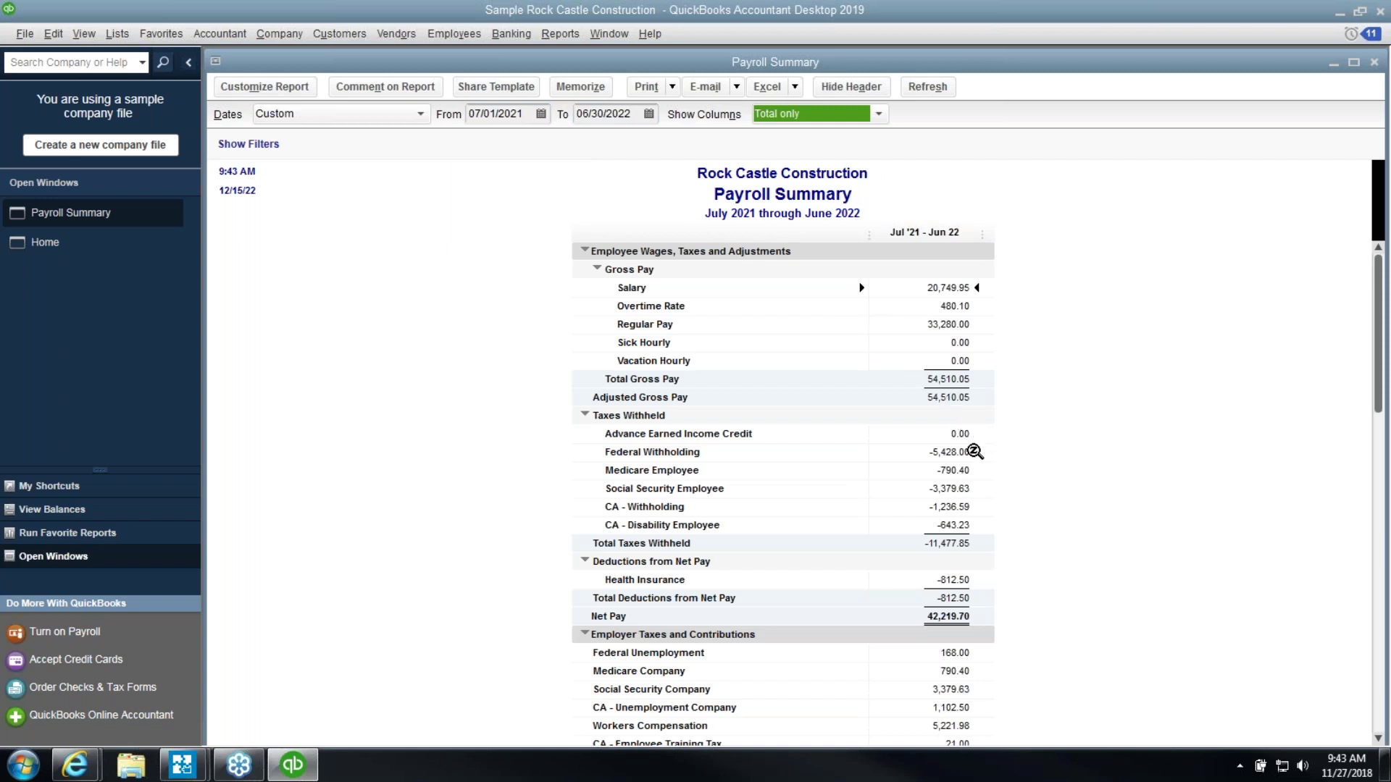
click(969, 455)
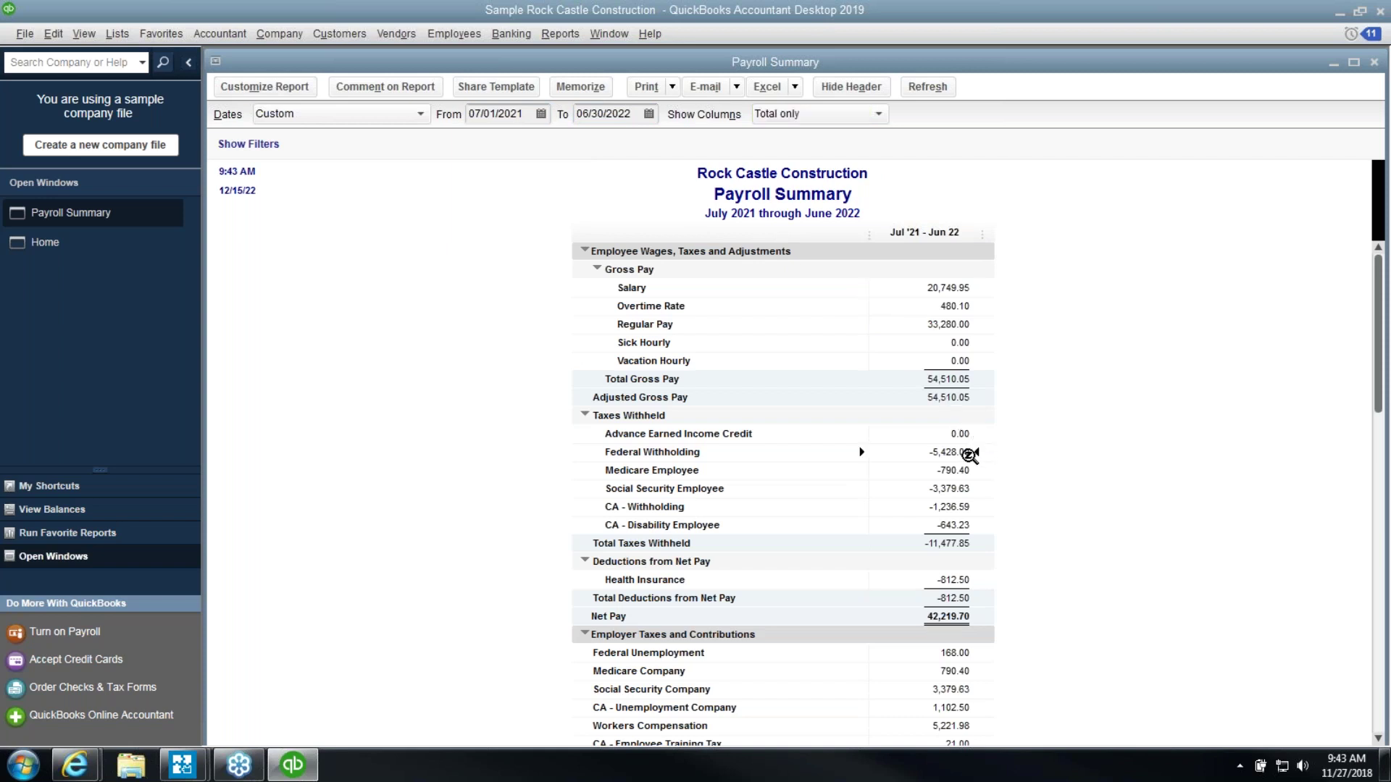
click(968, 472)
click(969, 488)
scroll(809, 500, down, 1)
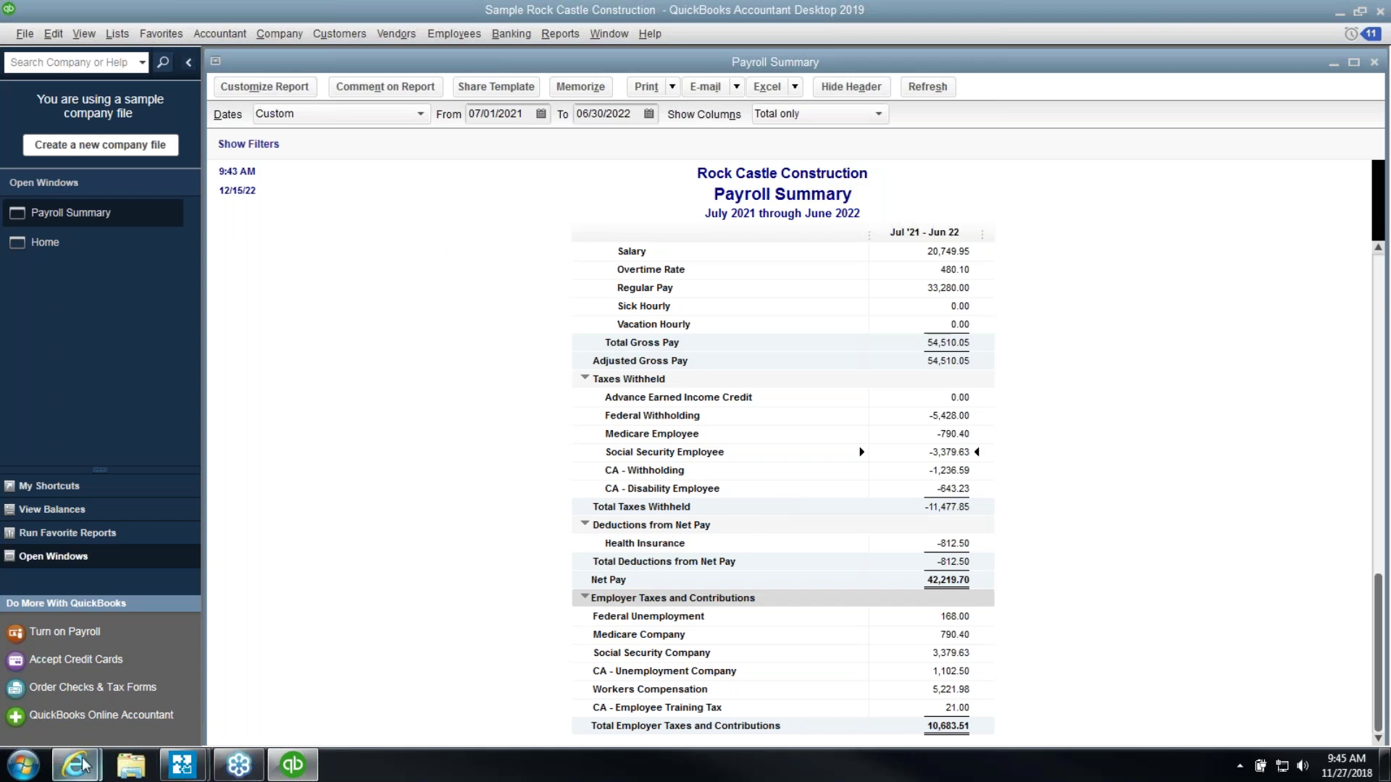
mouse_move(102, 753)
click(112, 667)
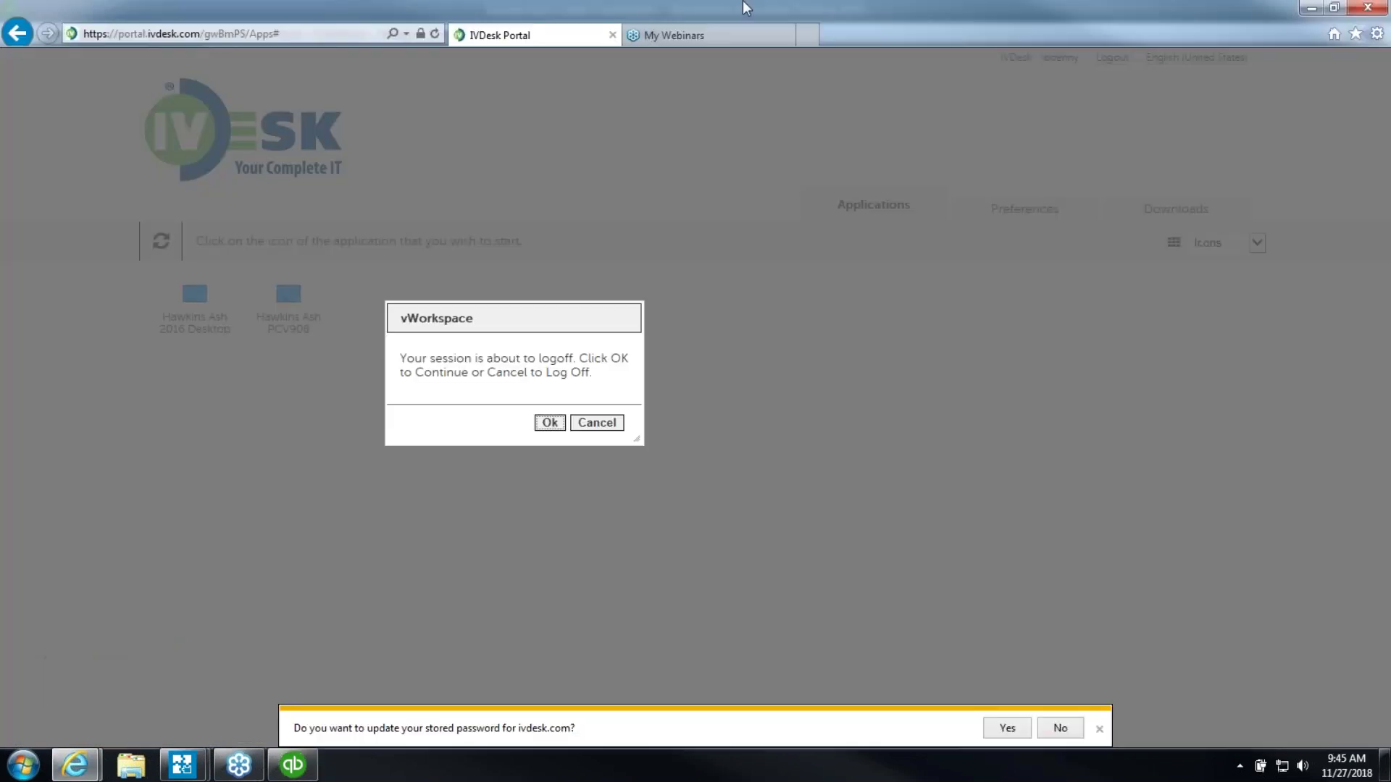
click(808, 35)
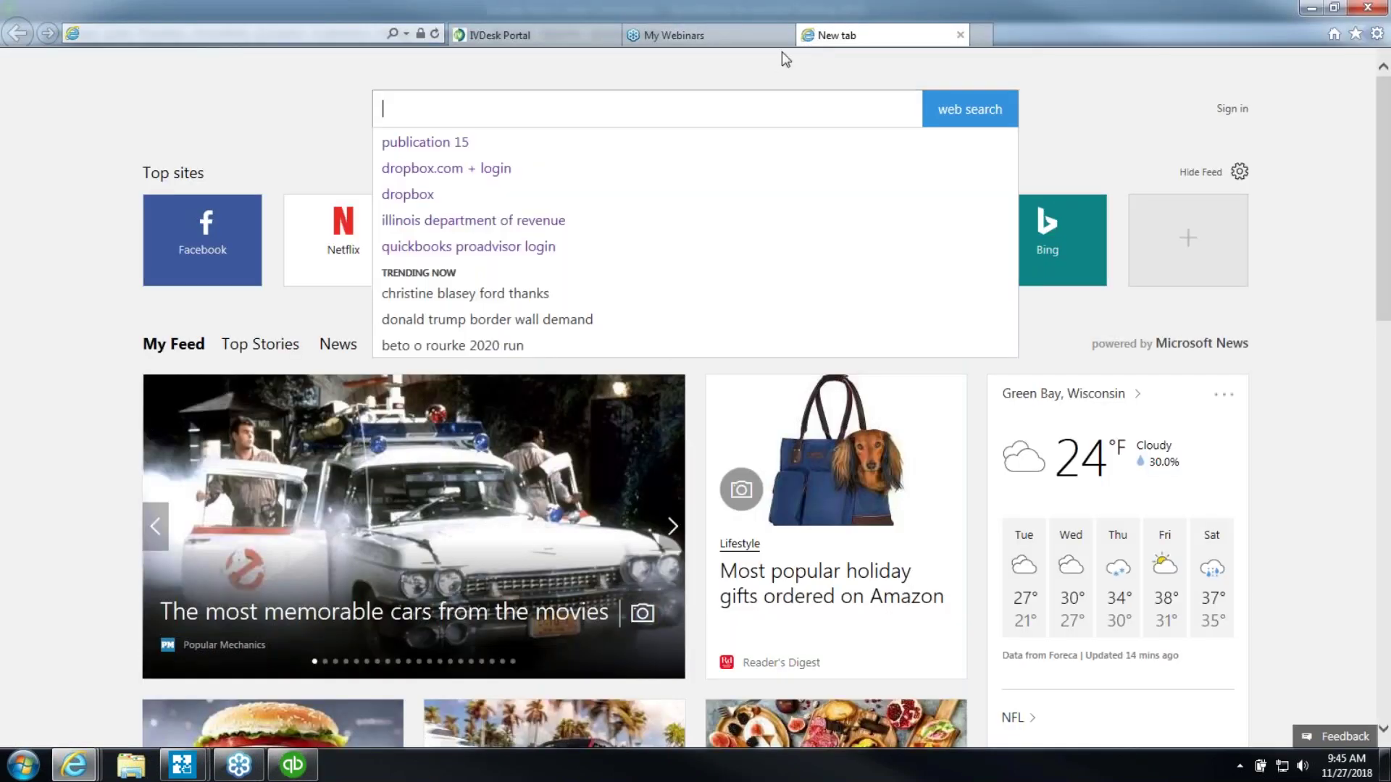
text(www.soxci)
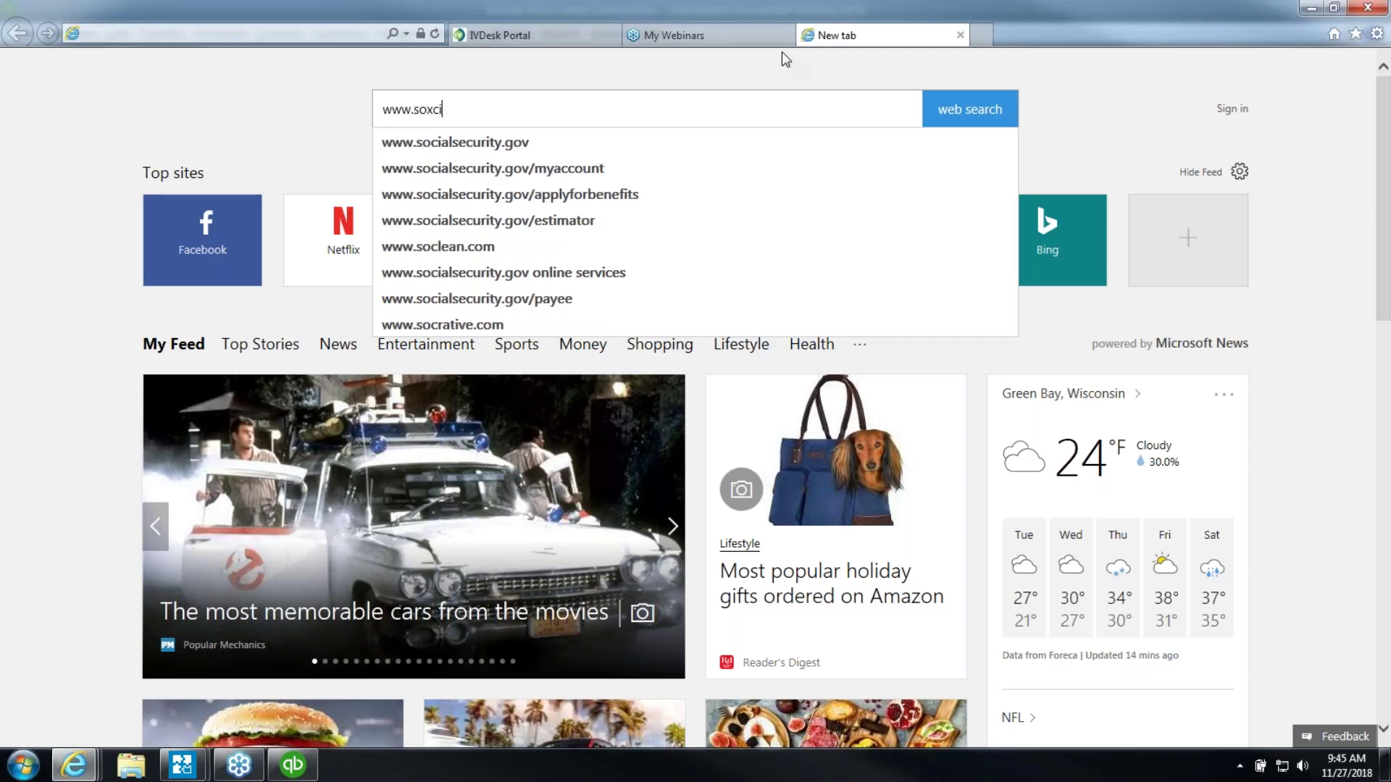
key(BackSpace)
key(BackSpace)
key(BackSpace)
text(cial)
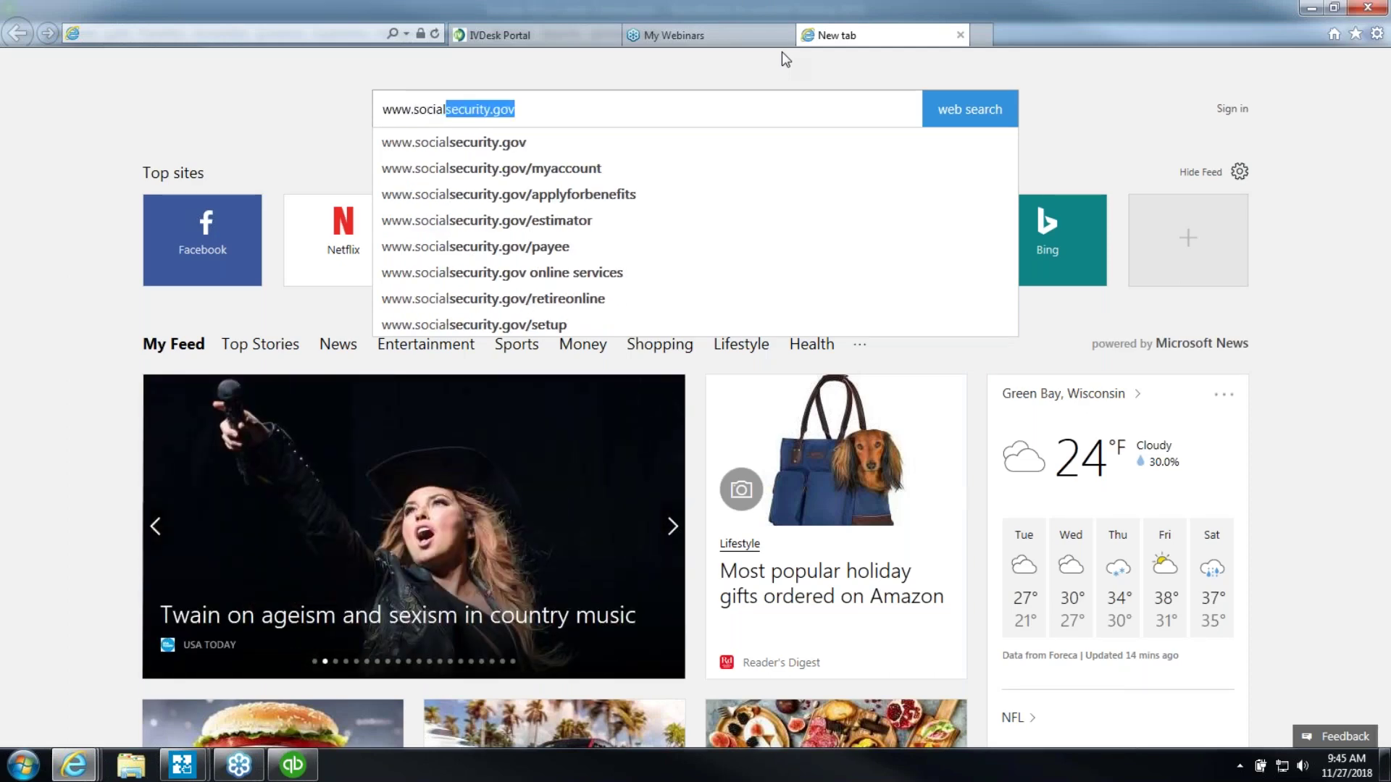
key(End)
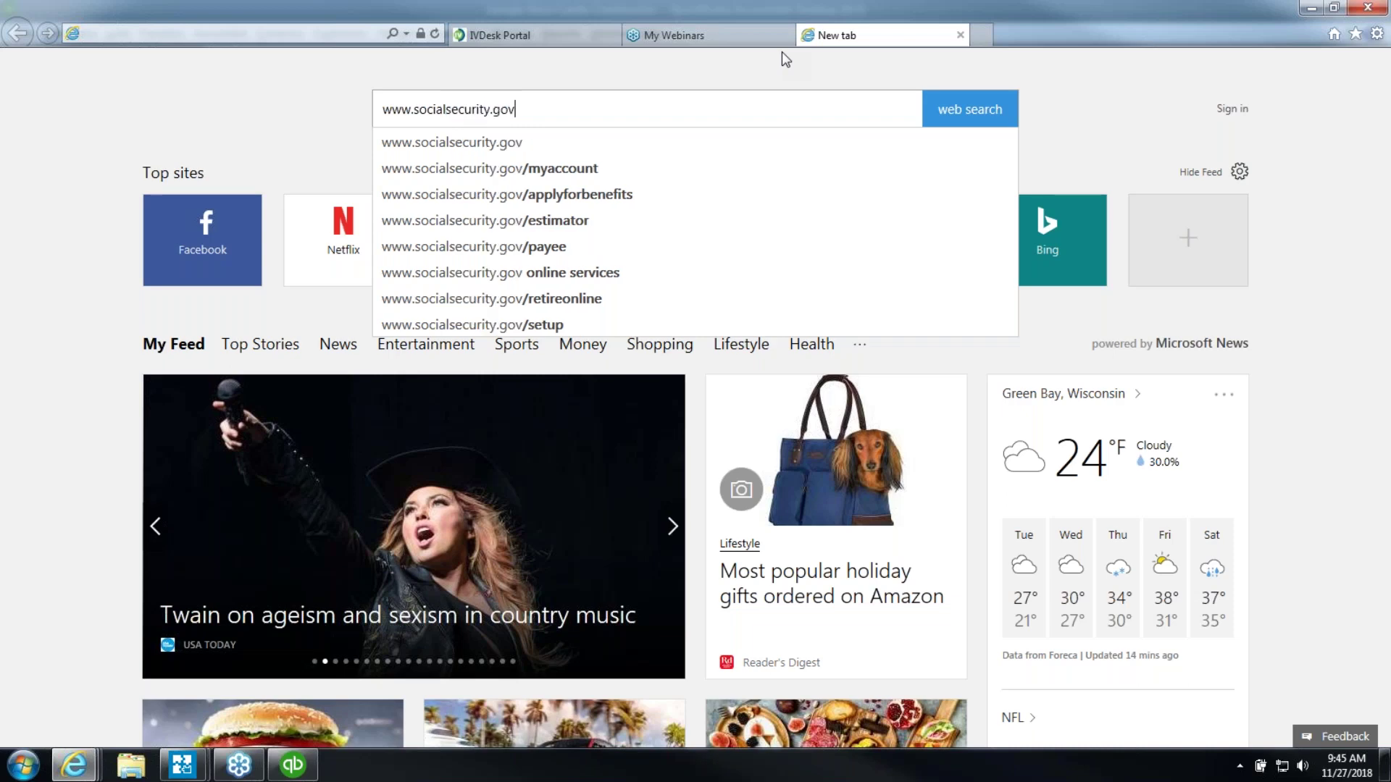
text(/bso)
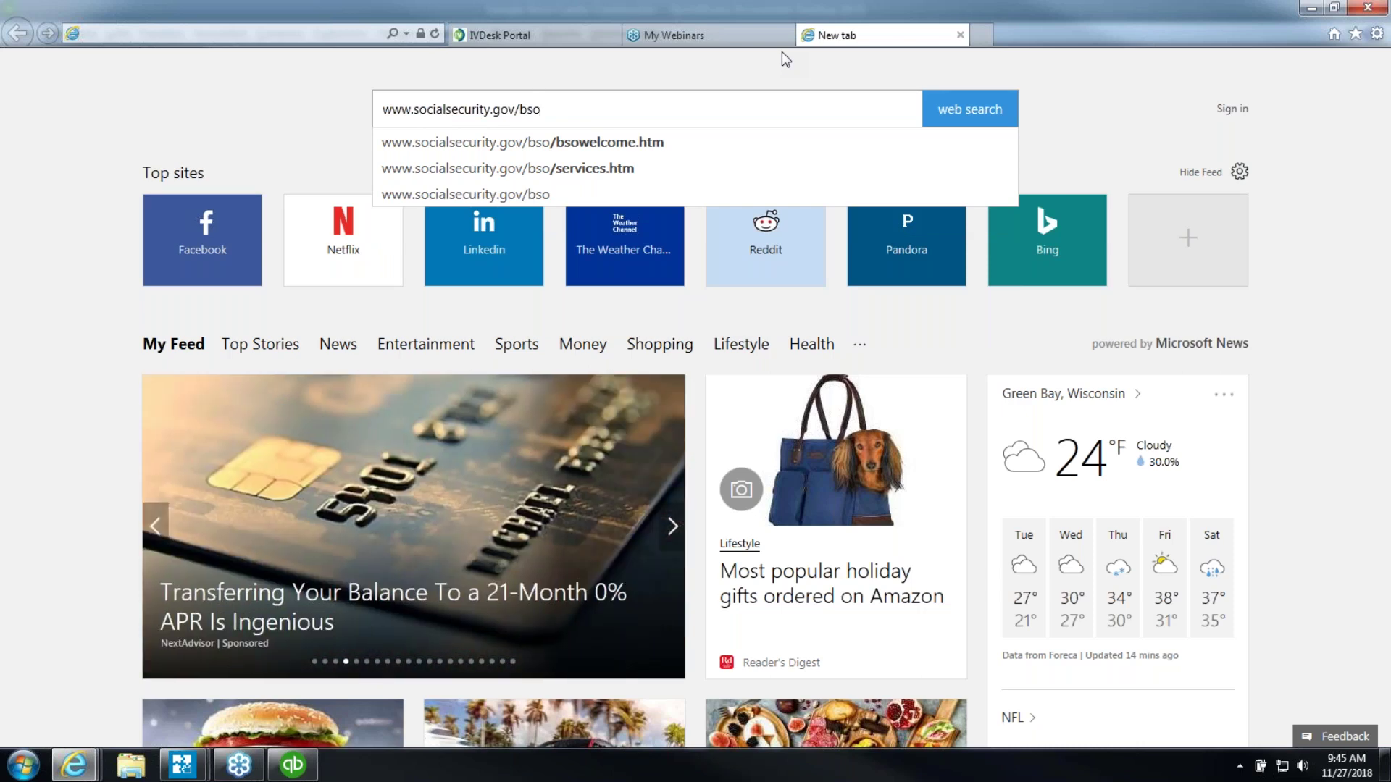
click(950, 116)
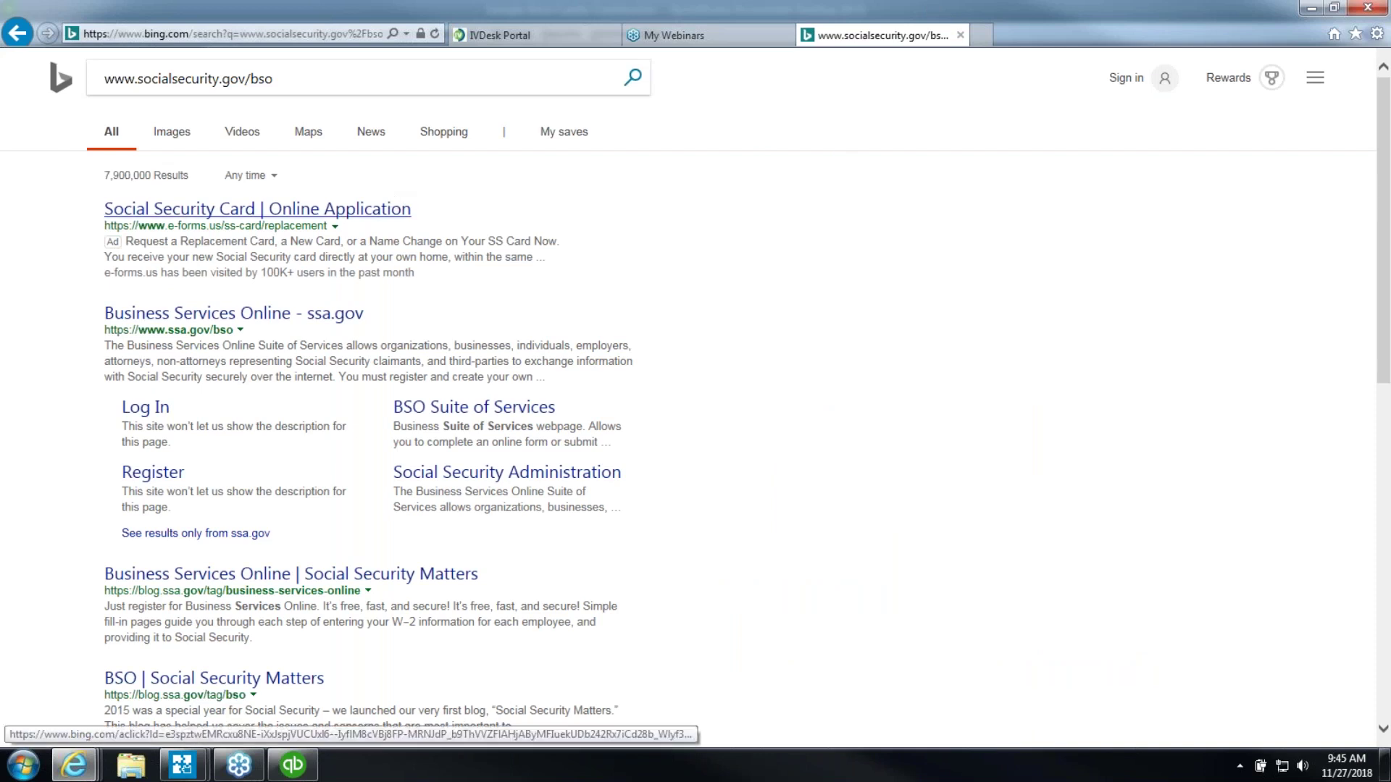
Open the 'Business Services Online - ssa.gov' search result
click(265, 328)
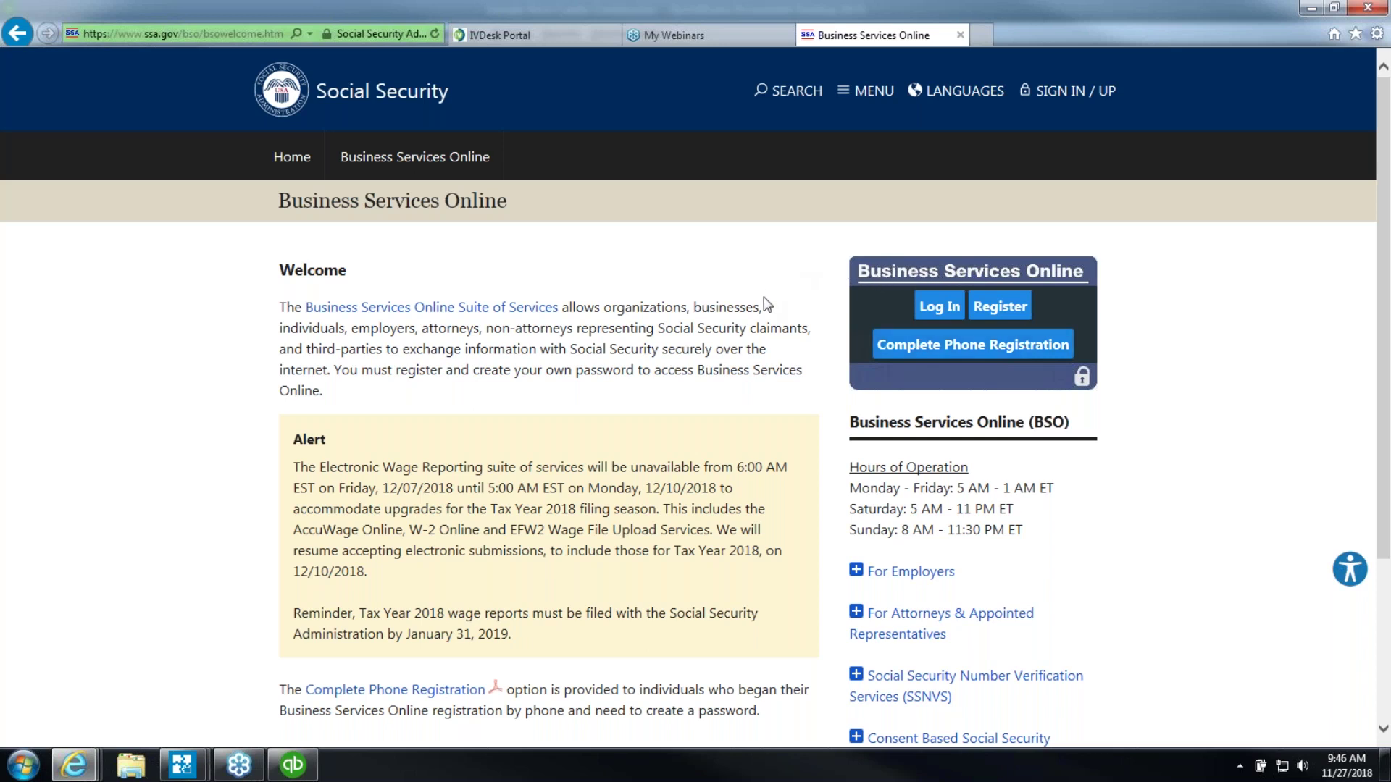
Close the Business Services Online tab and switch back to the QuickBooks Payroll Summary
click(962, 37)
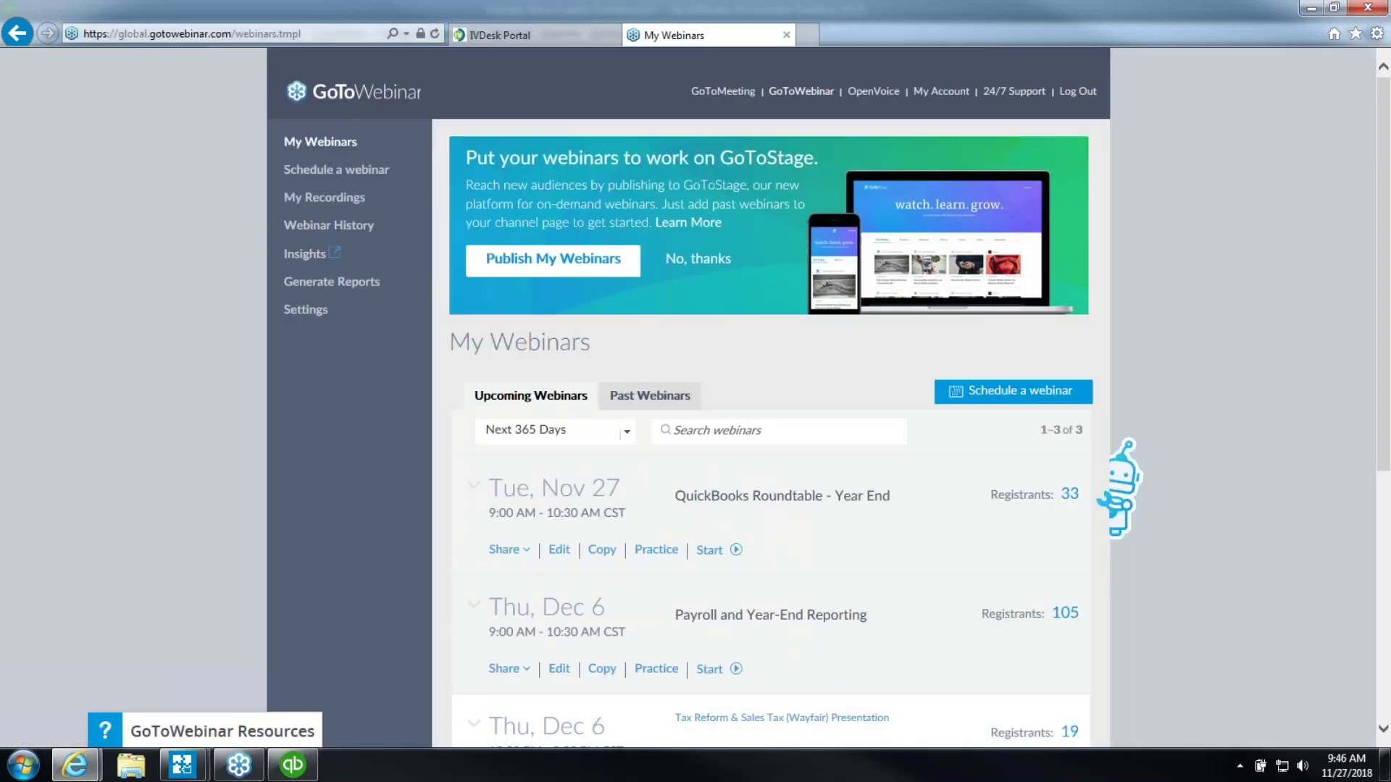
click(292, 765)
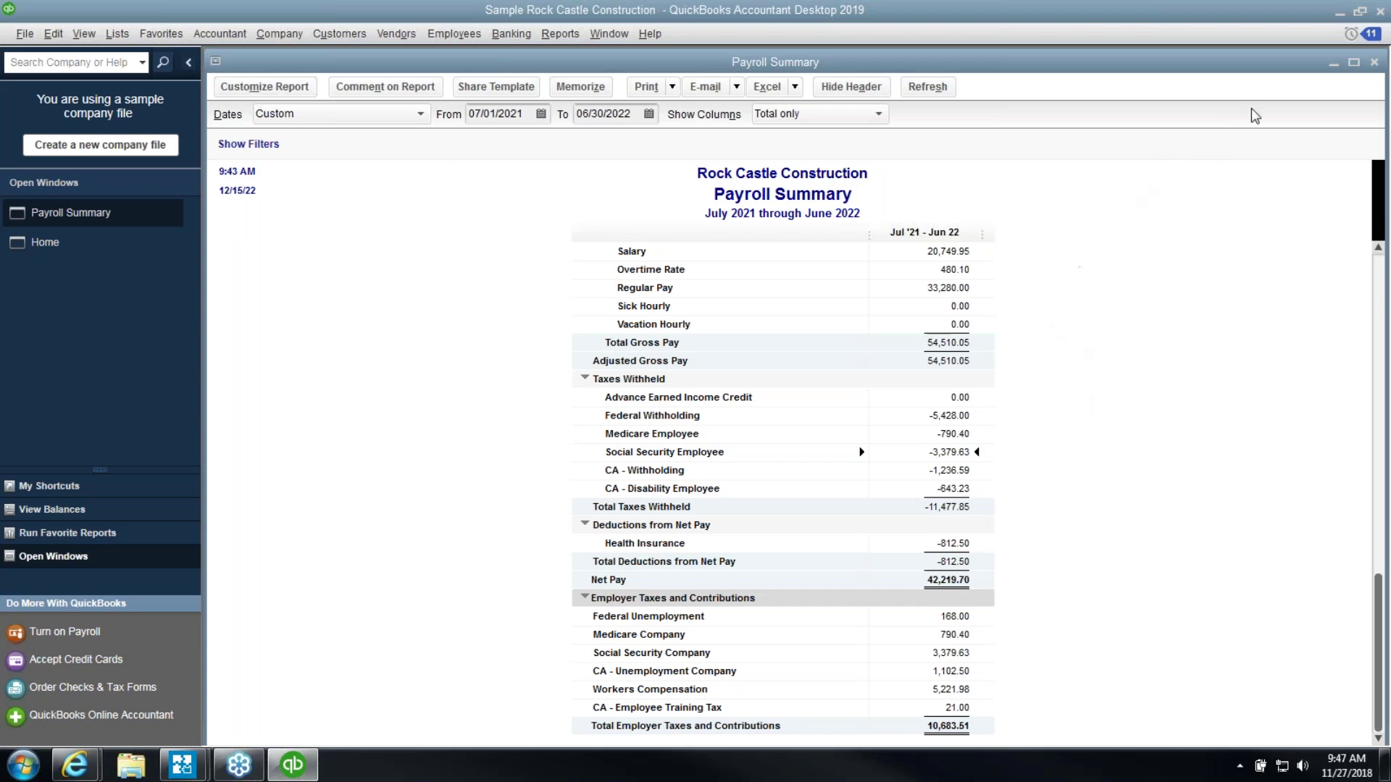
Close the July 2021–June 2022 Payroll Summary report window
click(1373, 63)
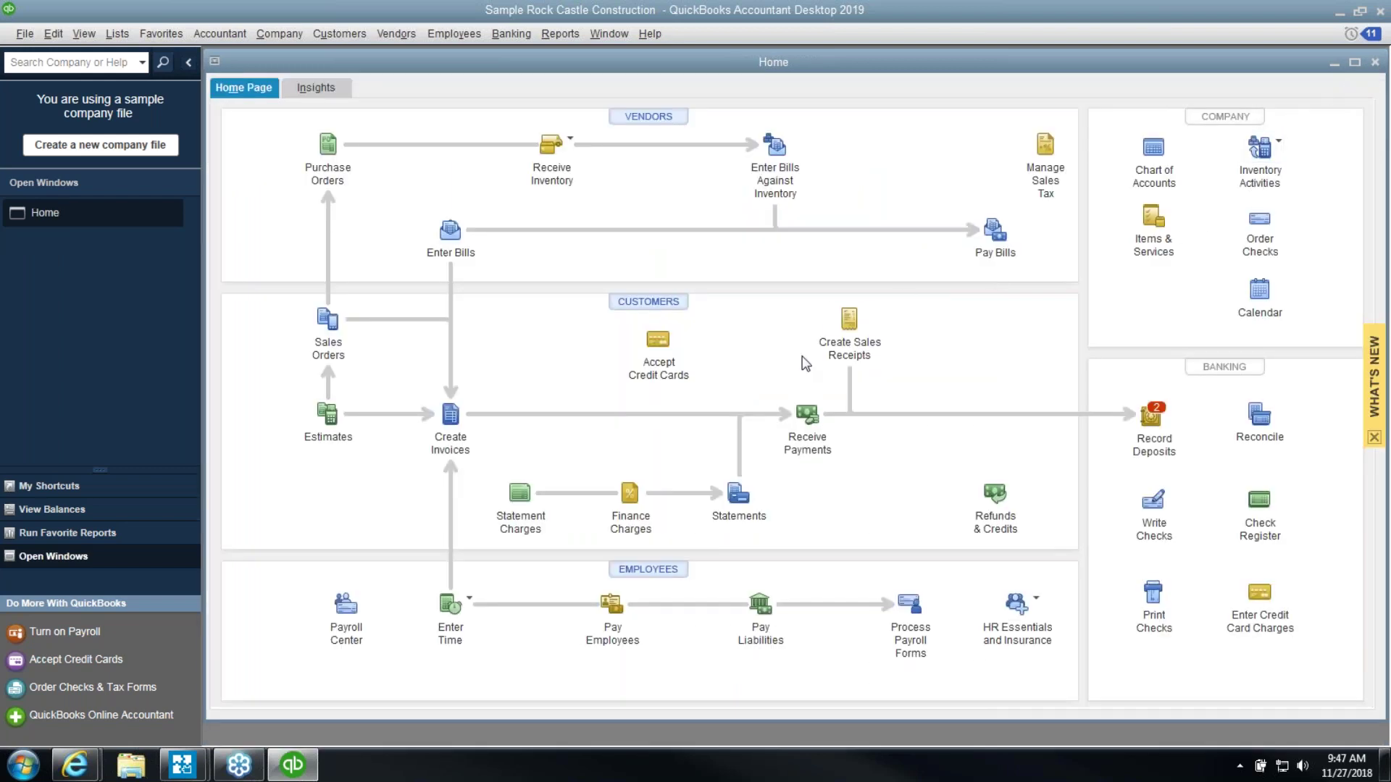
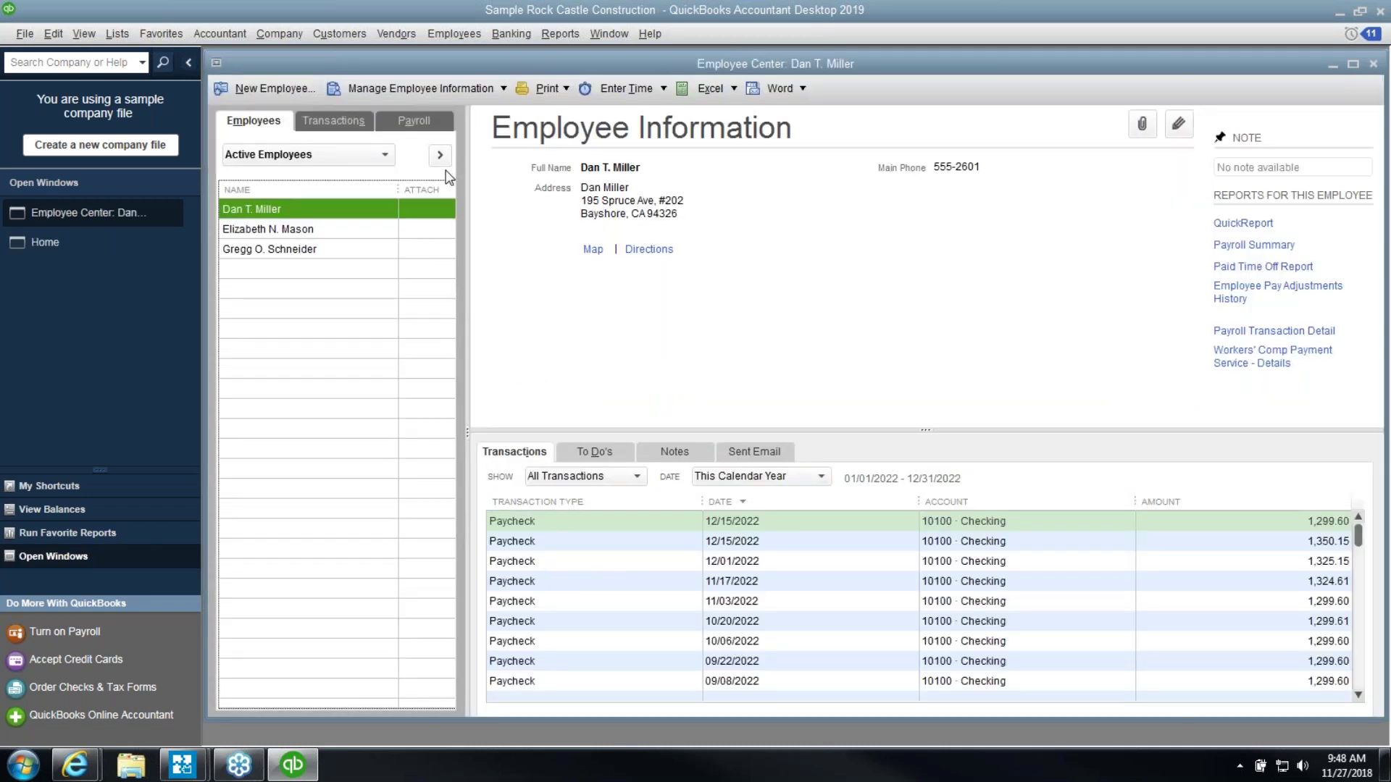
Open the Payroll Item List, enlarge its window, and start a new payroll item
click(117, 34)
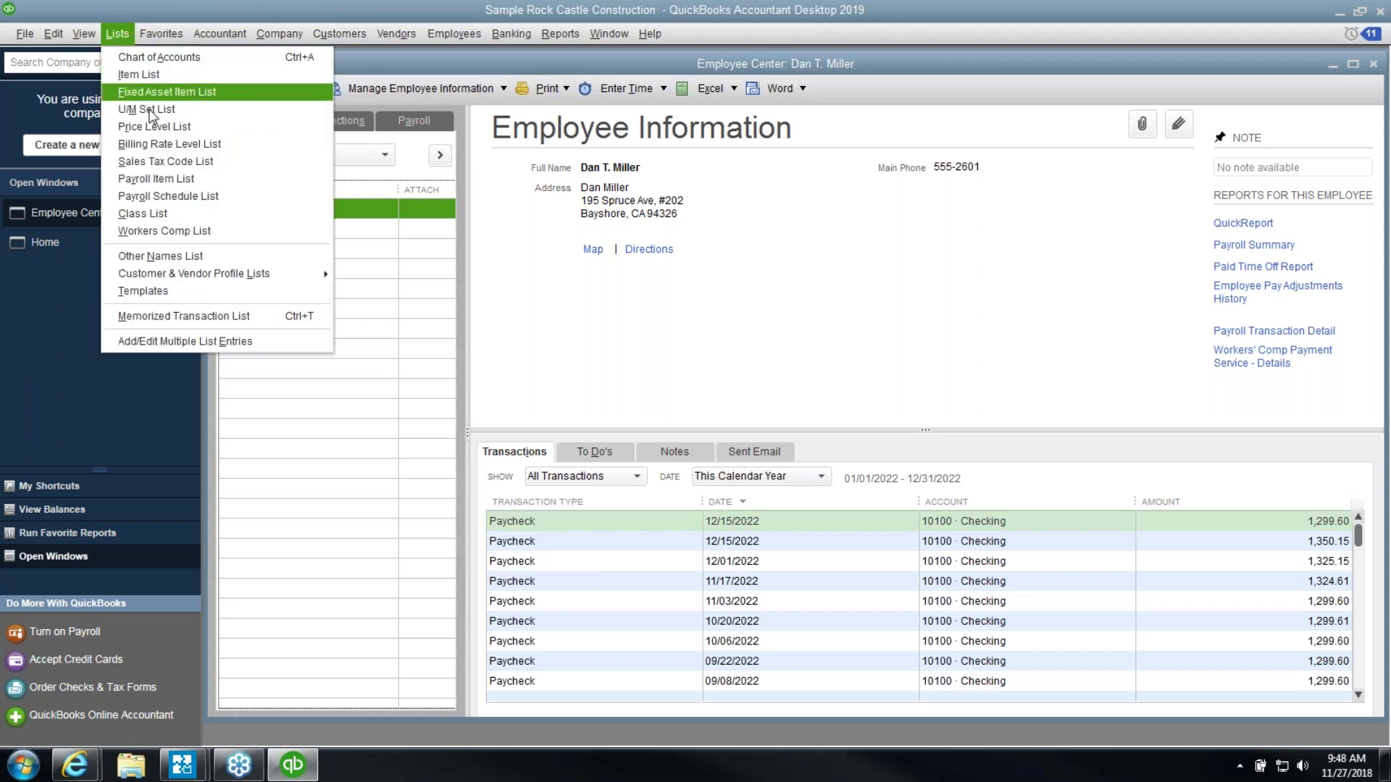
click(159, 180)
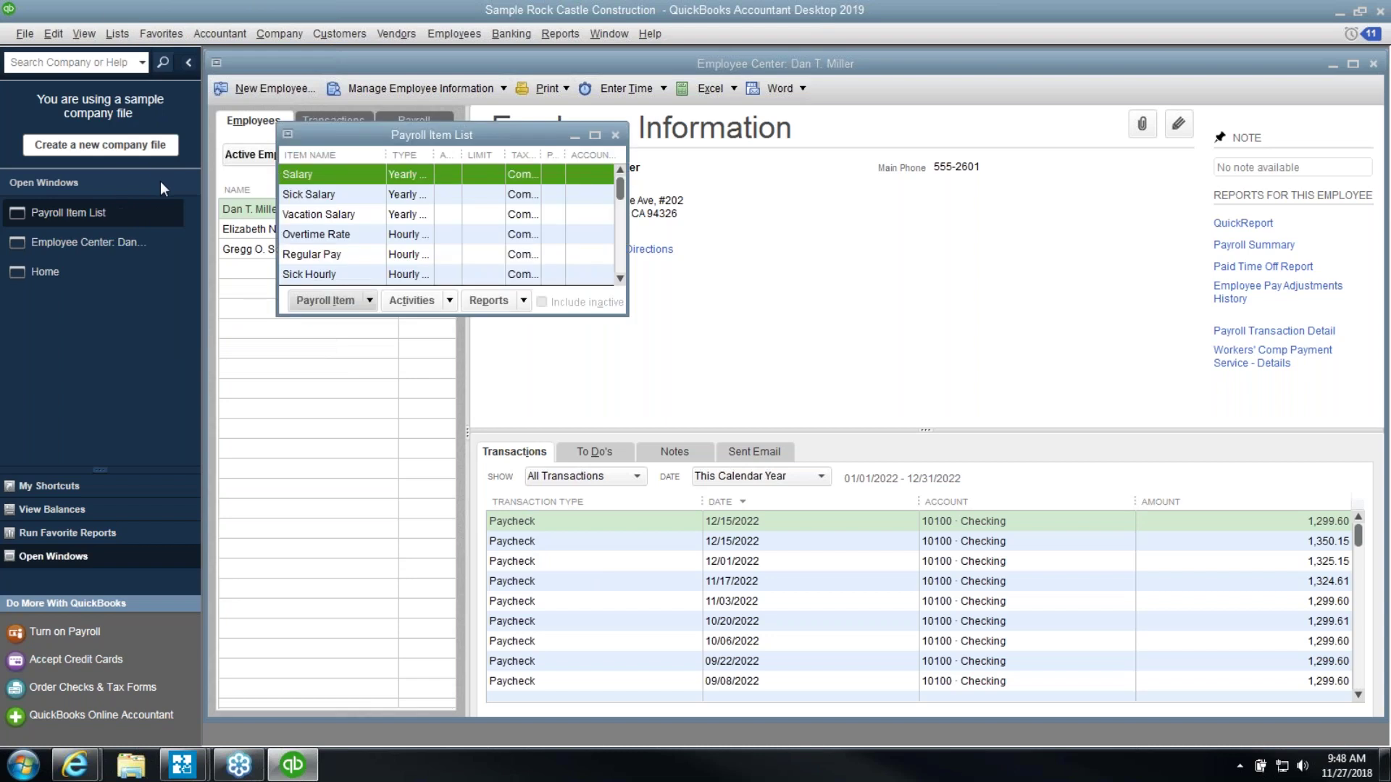
drag(622, 319, 923, 732)
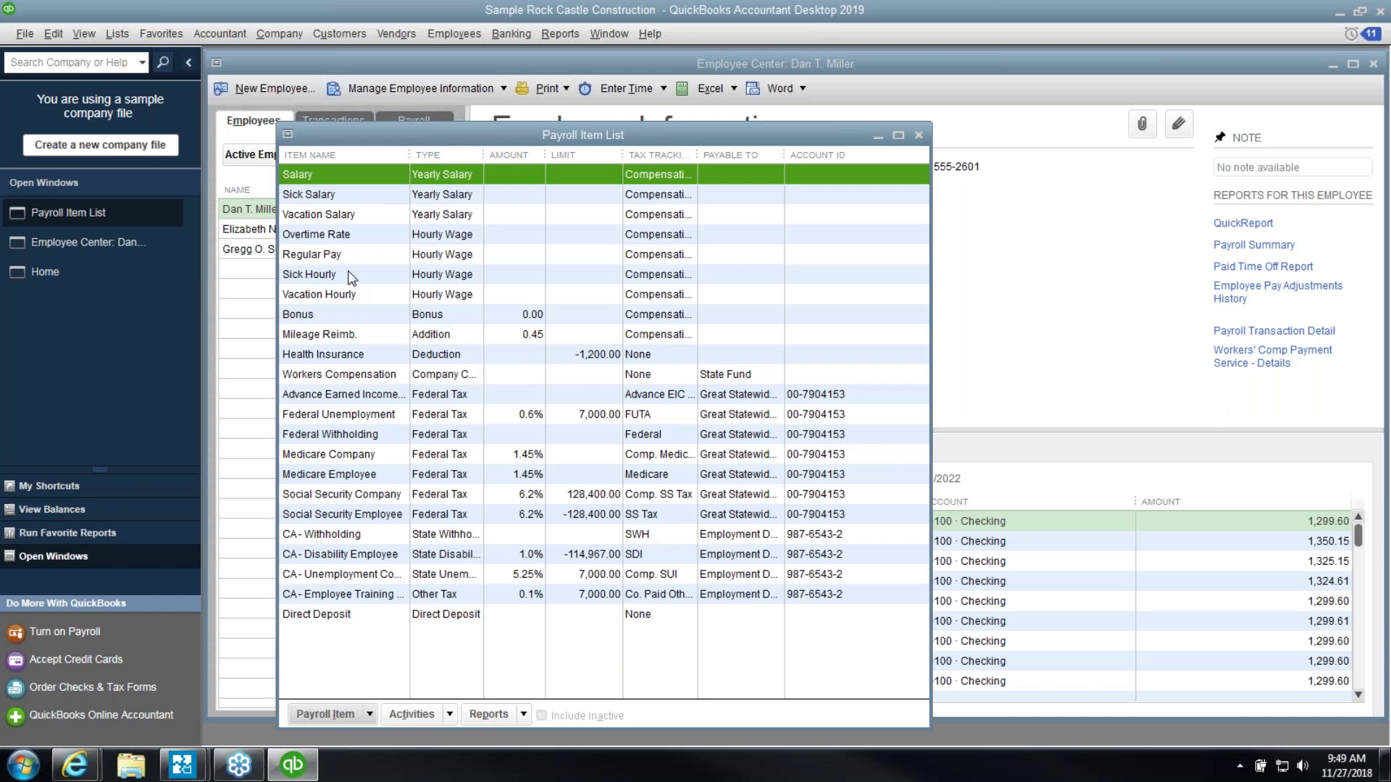
click(371, 714)
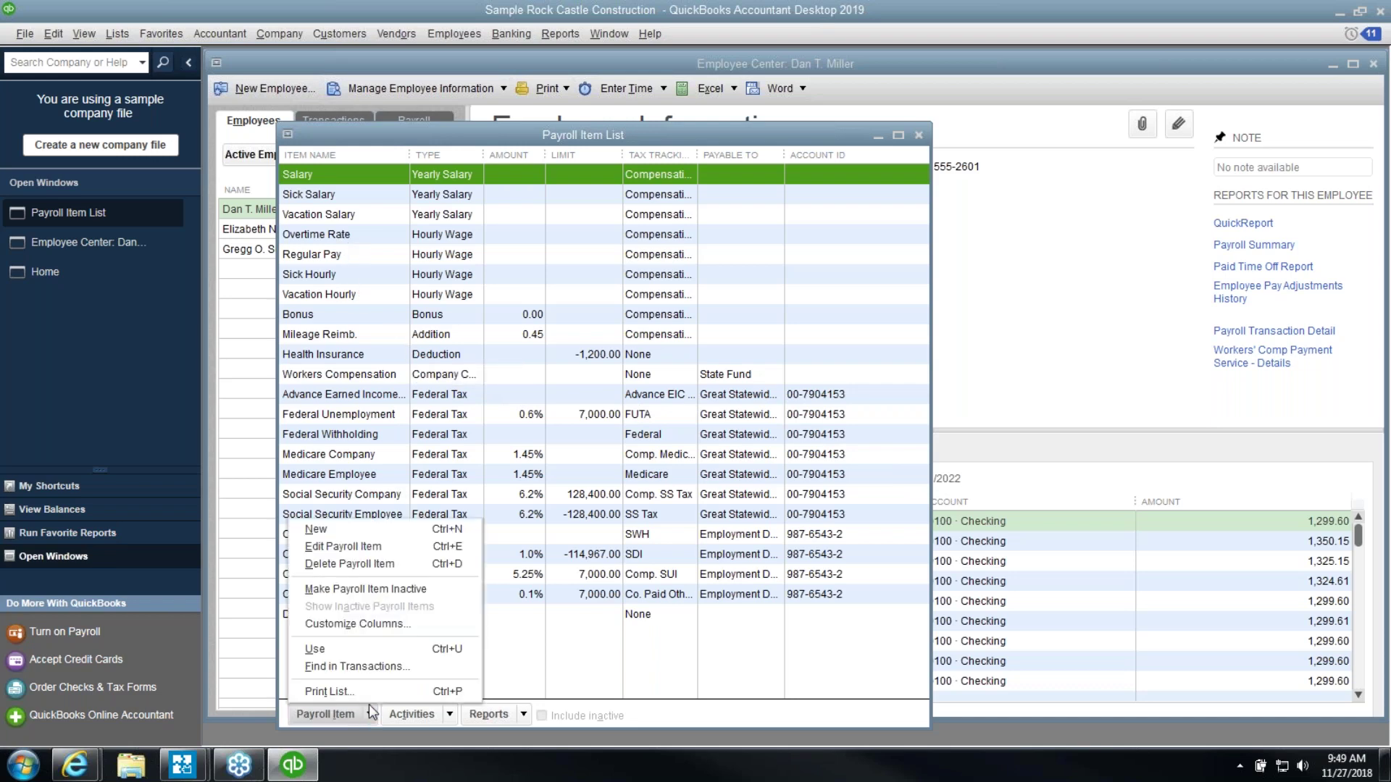
click(359, 535)
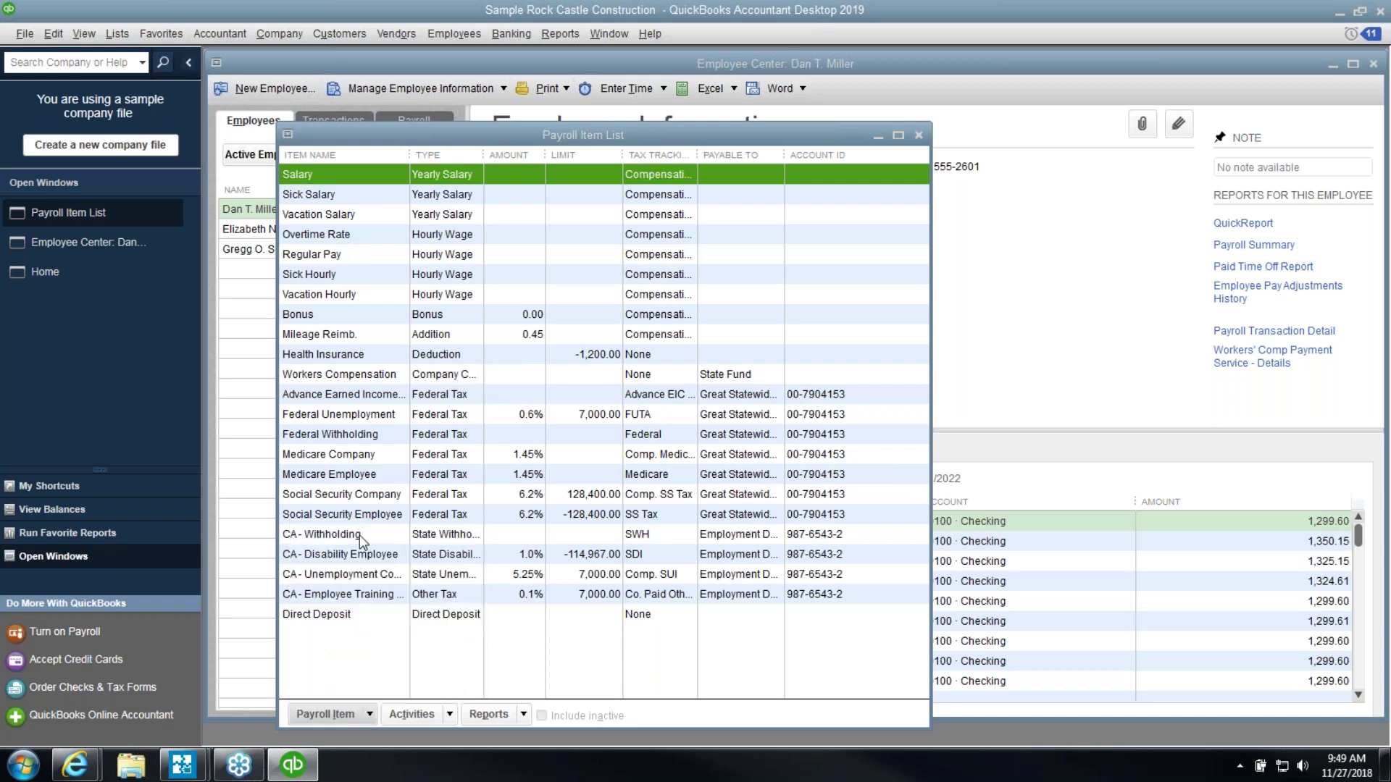
Choose Custom Setup and create a Company Contribution named Gift Card
click(512, 297)
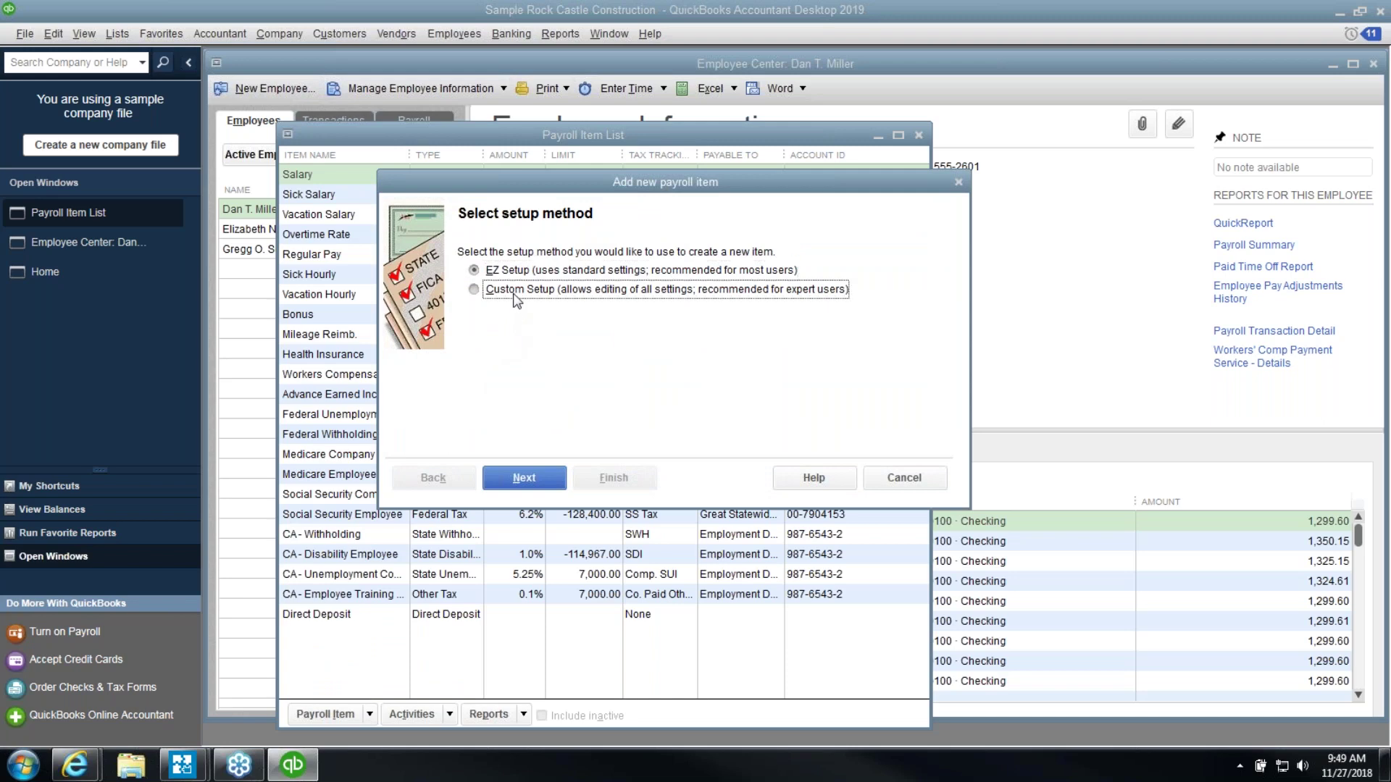
click(513, 277)
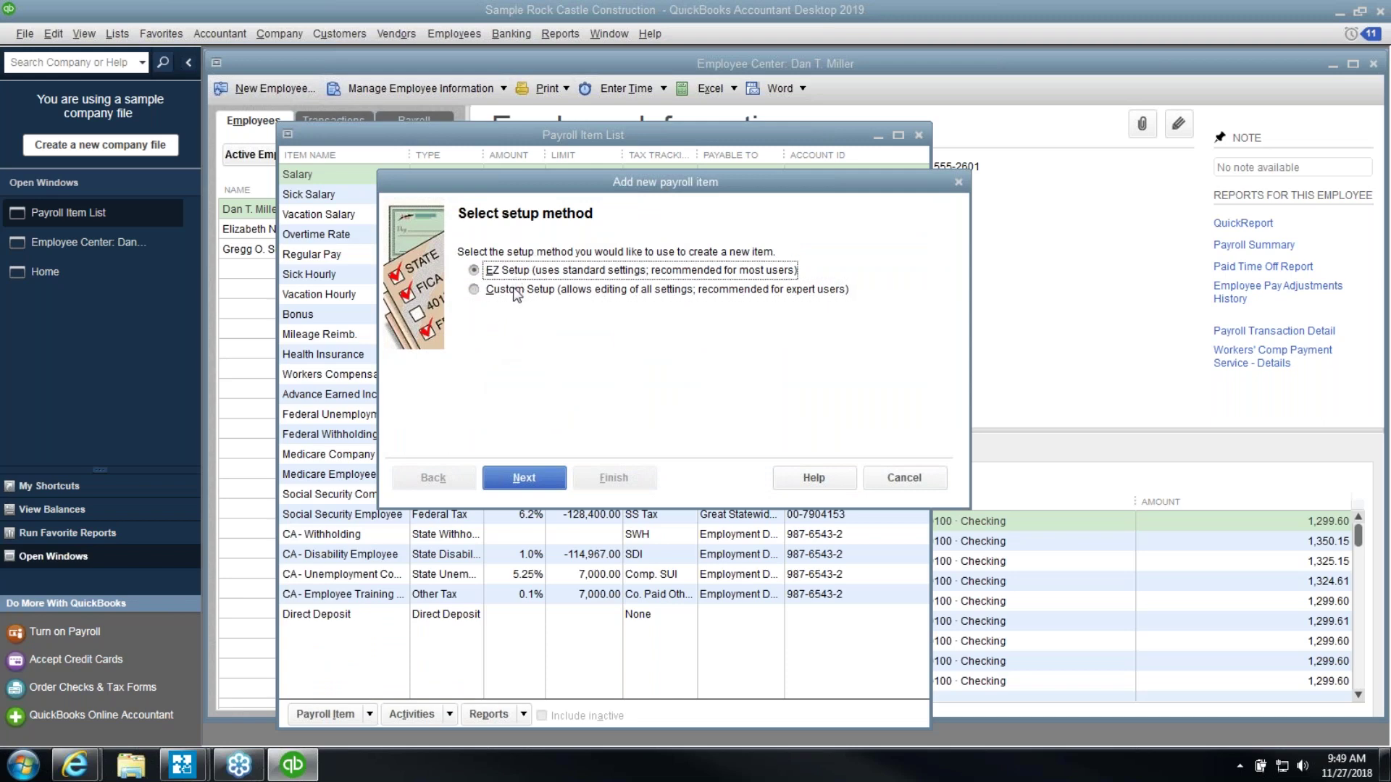
click(521, 477)
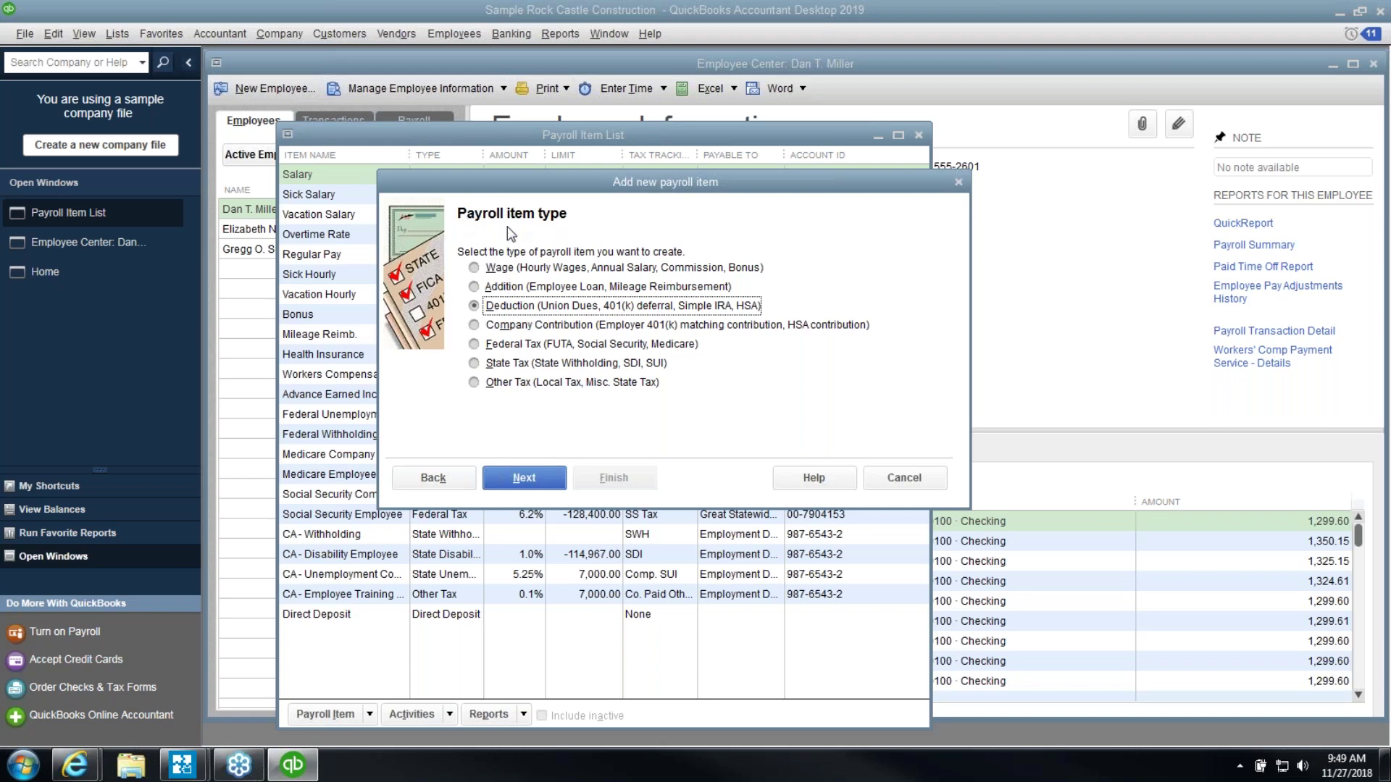
click(527, 328)
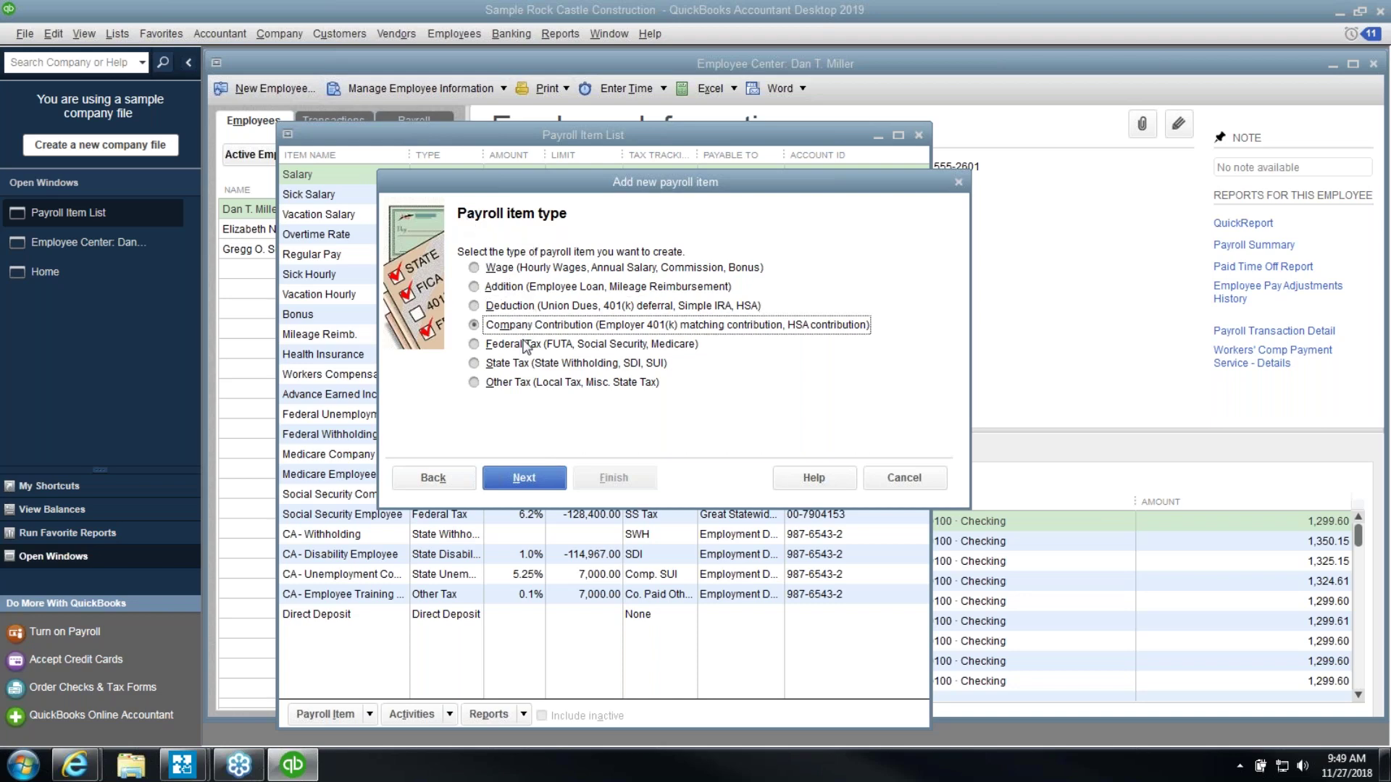
click(527, 479)
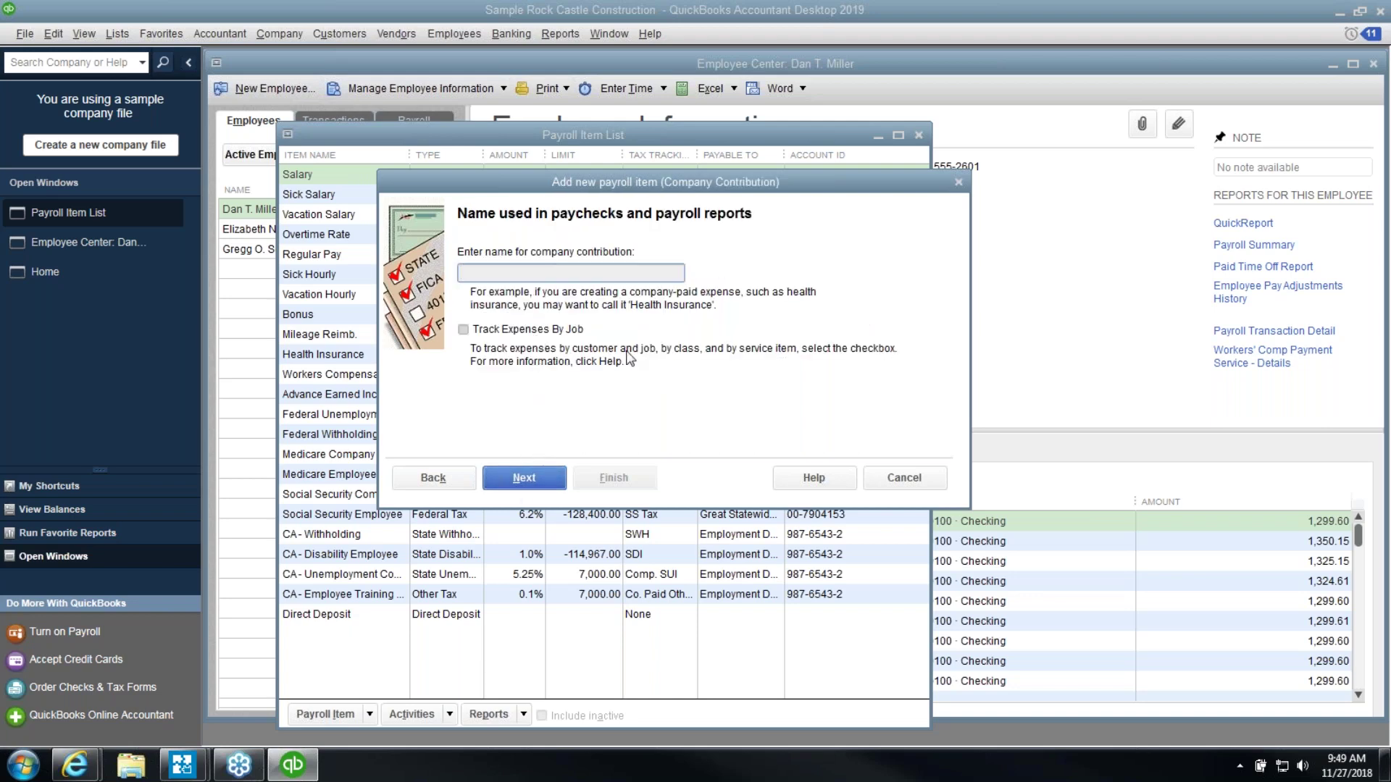
text(Gift Card)
key(Tab)
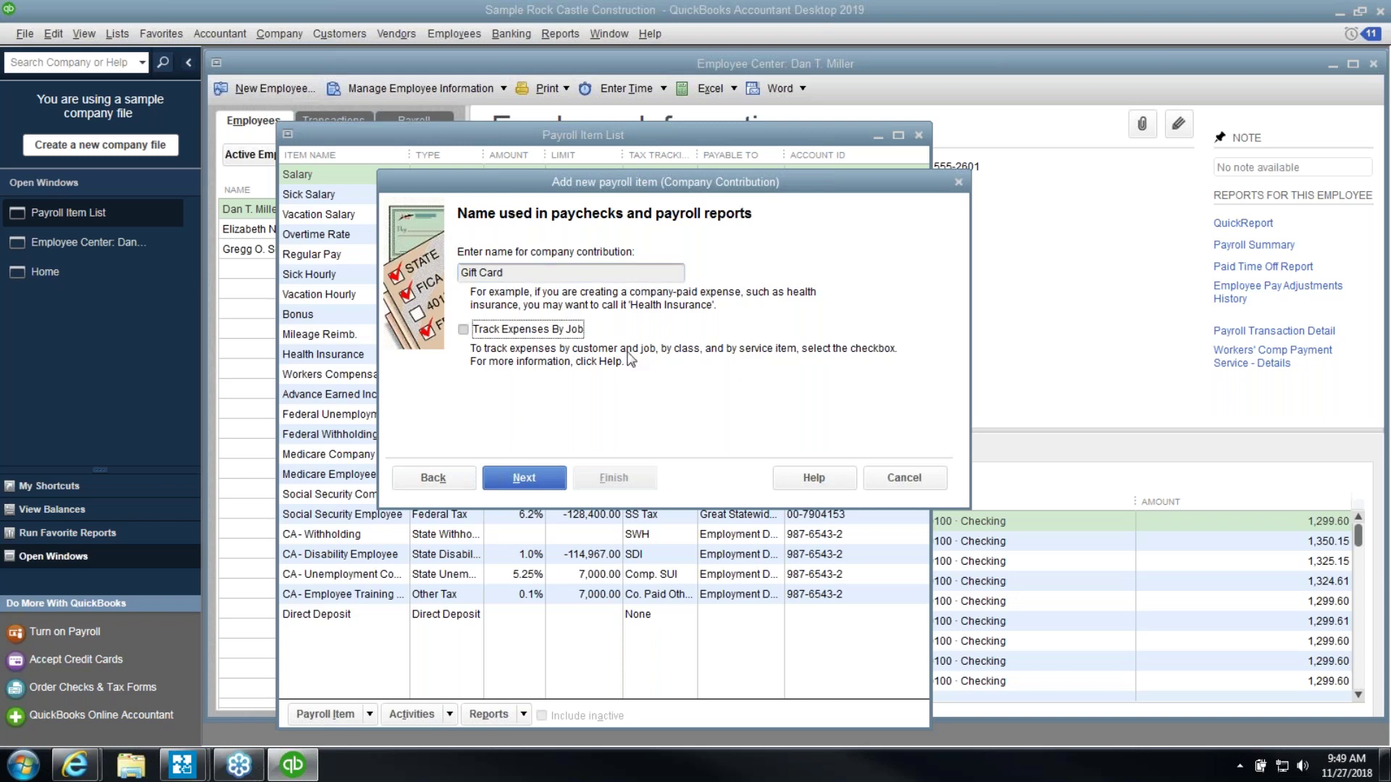
click(531, 478)
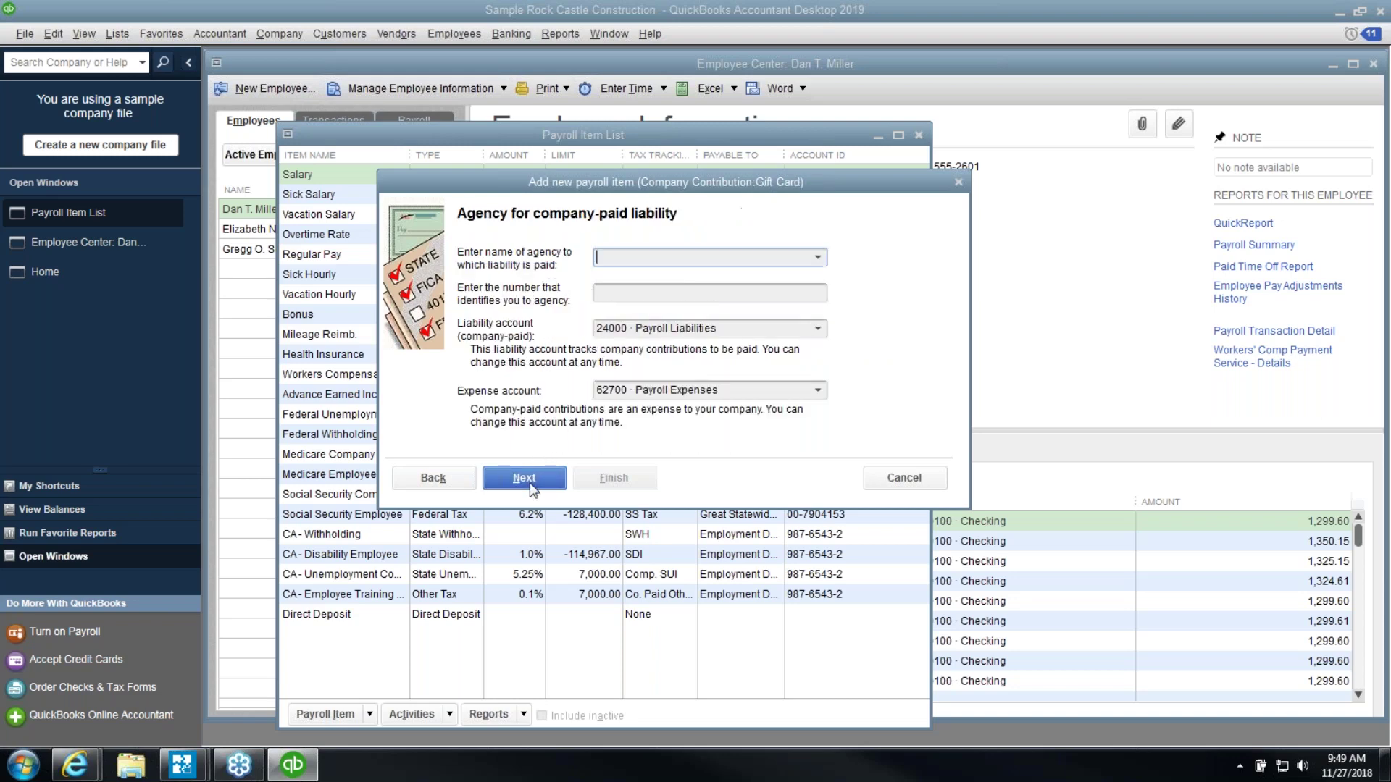
Set the liability and expense accounts to 62700 and accept using the same account
drag(778, 327, 550, 322)
text(62700)
key(Tab)
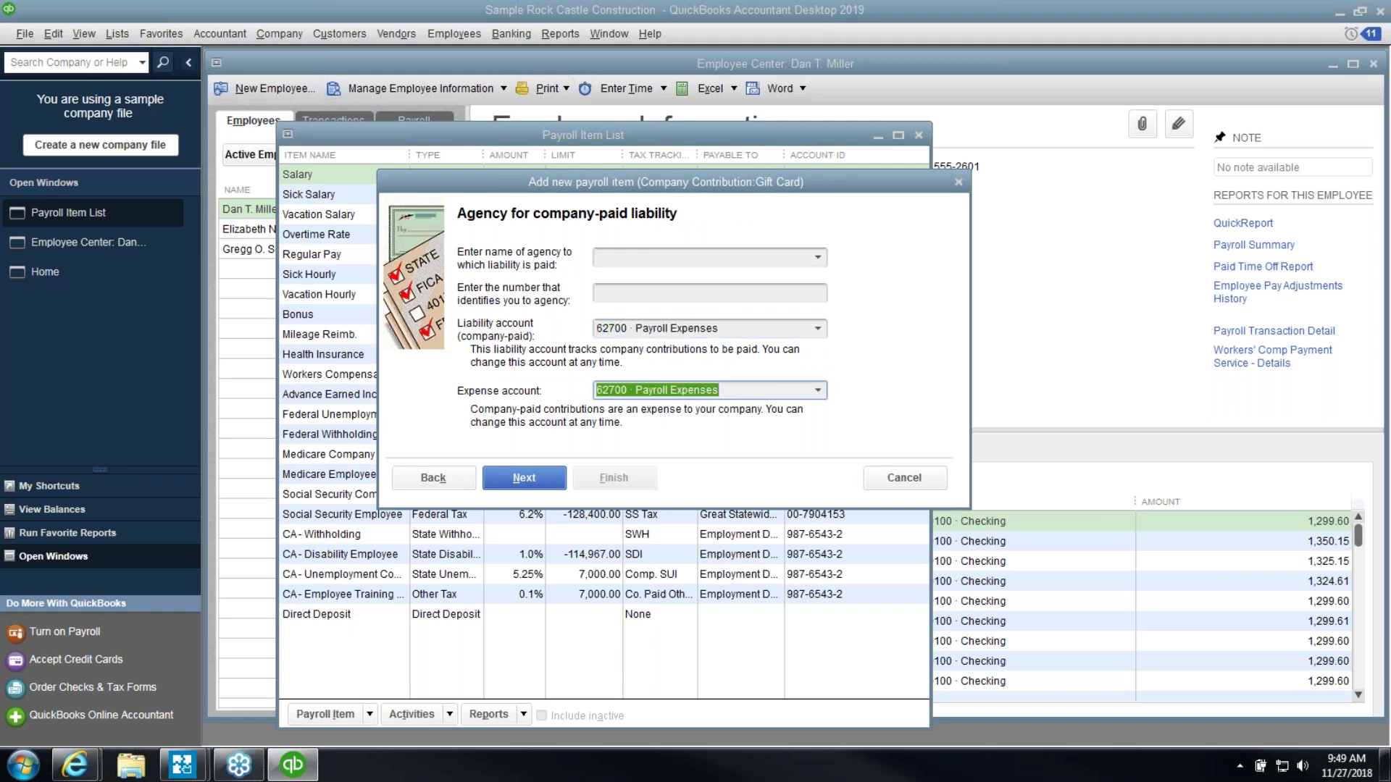
click(716, 259)
click(712, 291)
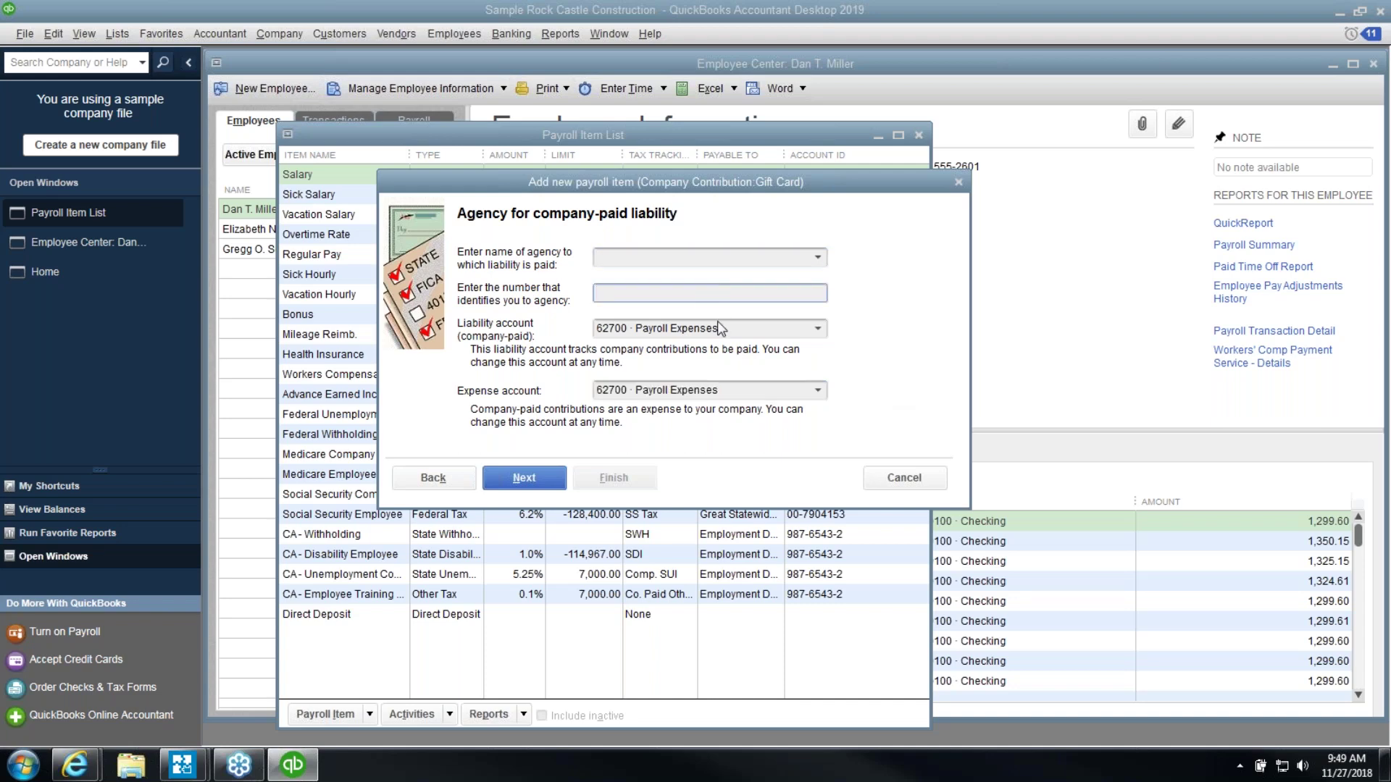
click(548, 478)
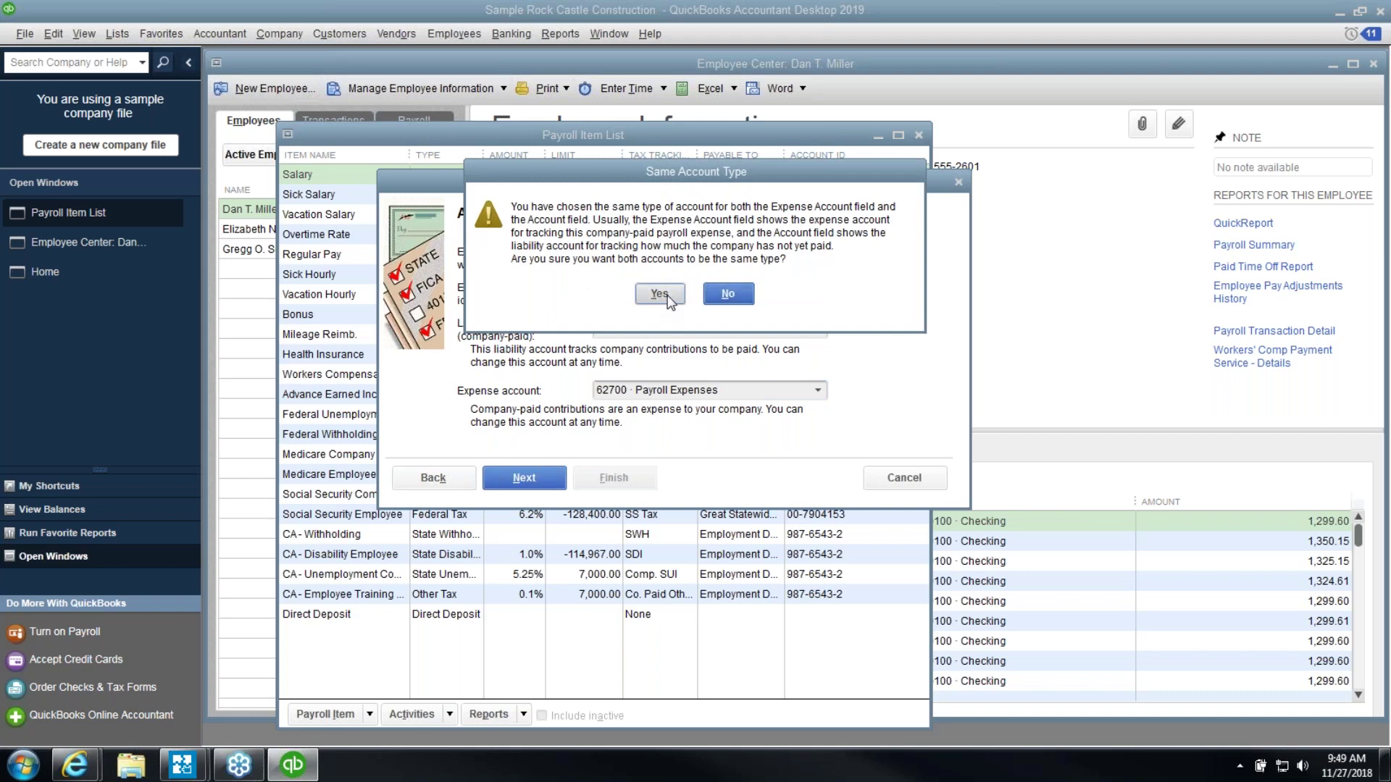
click(659, 294)
Set tax tracking to Fringe Benefits and finish the Gift Card item
click(620, 289)
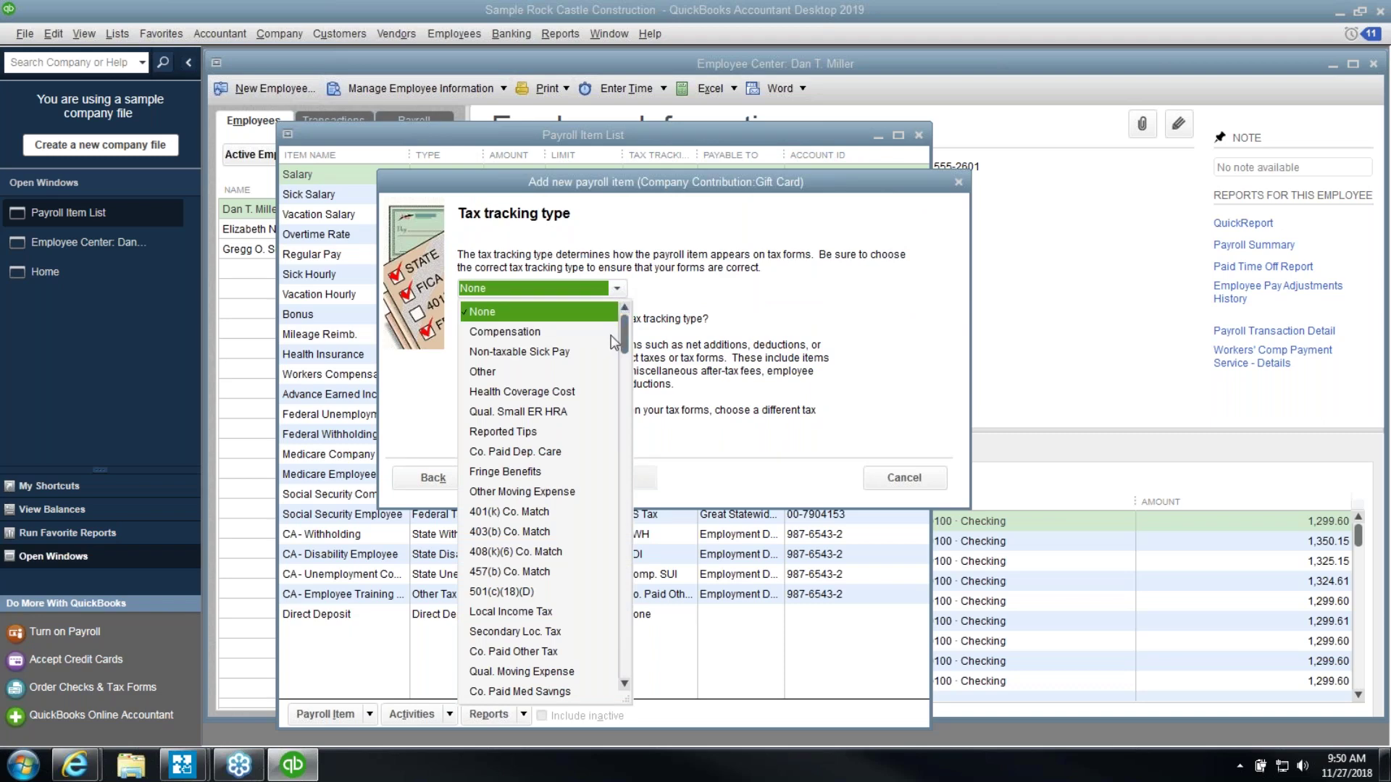
click(512, 471)
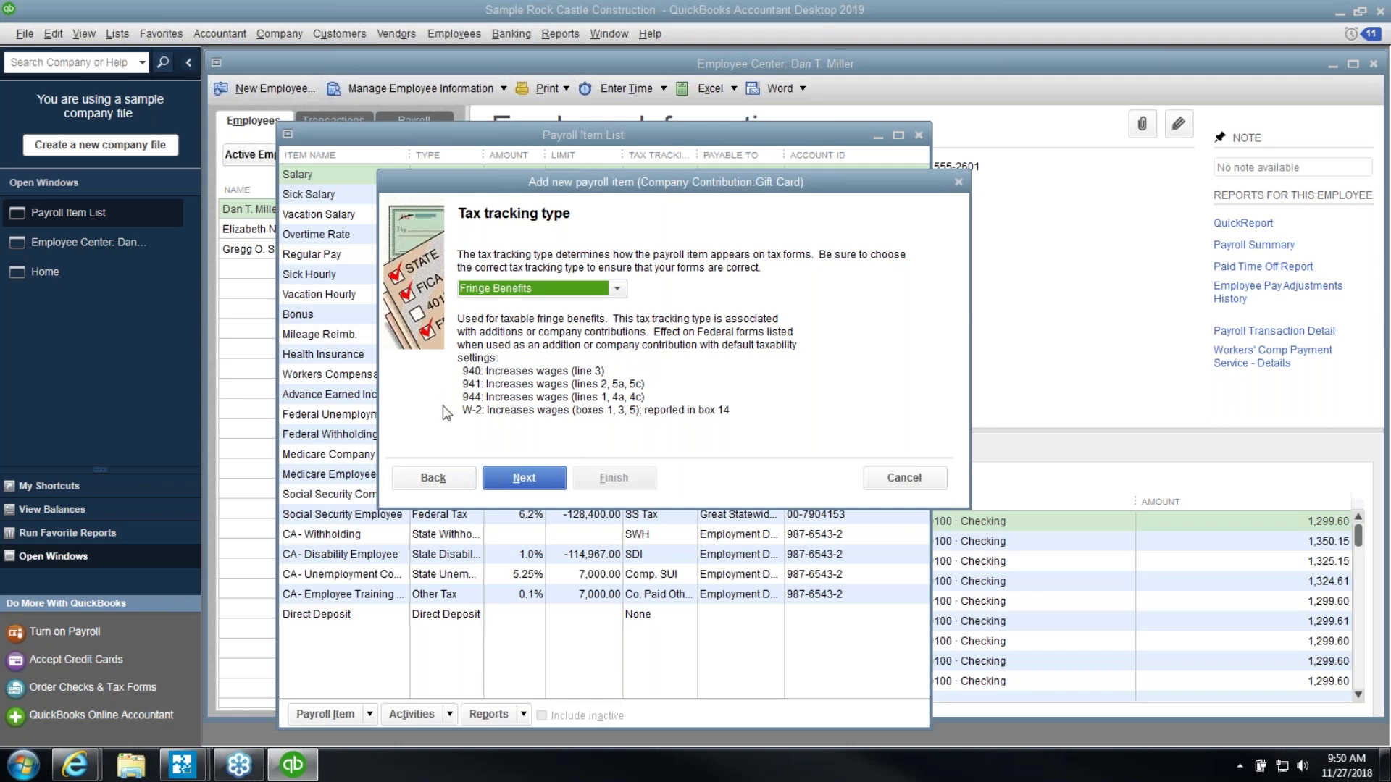
click(524, 478)
click(524, 478)
click(524, 478)
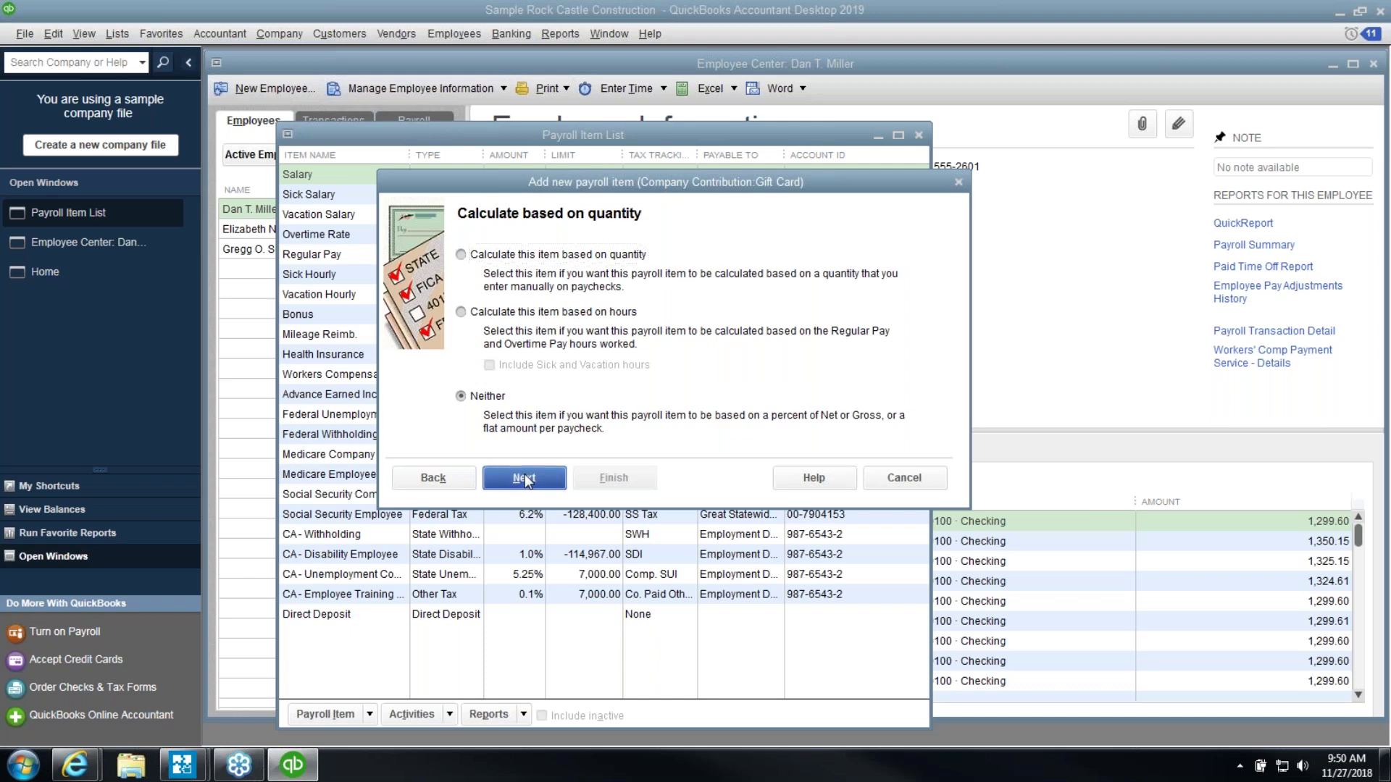
click(607, 480)
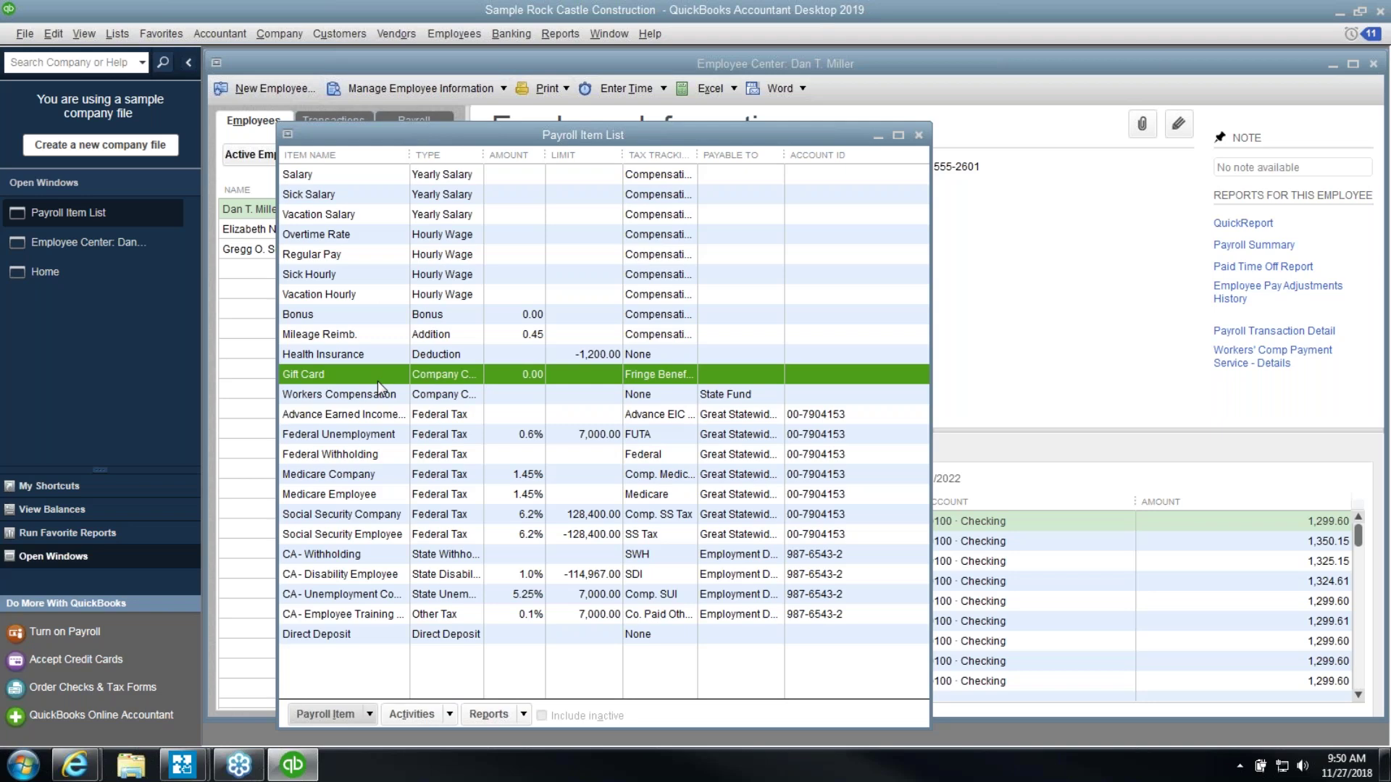
Create a Taxable fringe benefits Other Addition via EZ Setup, skipping the payment schedule
click(368, 708)
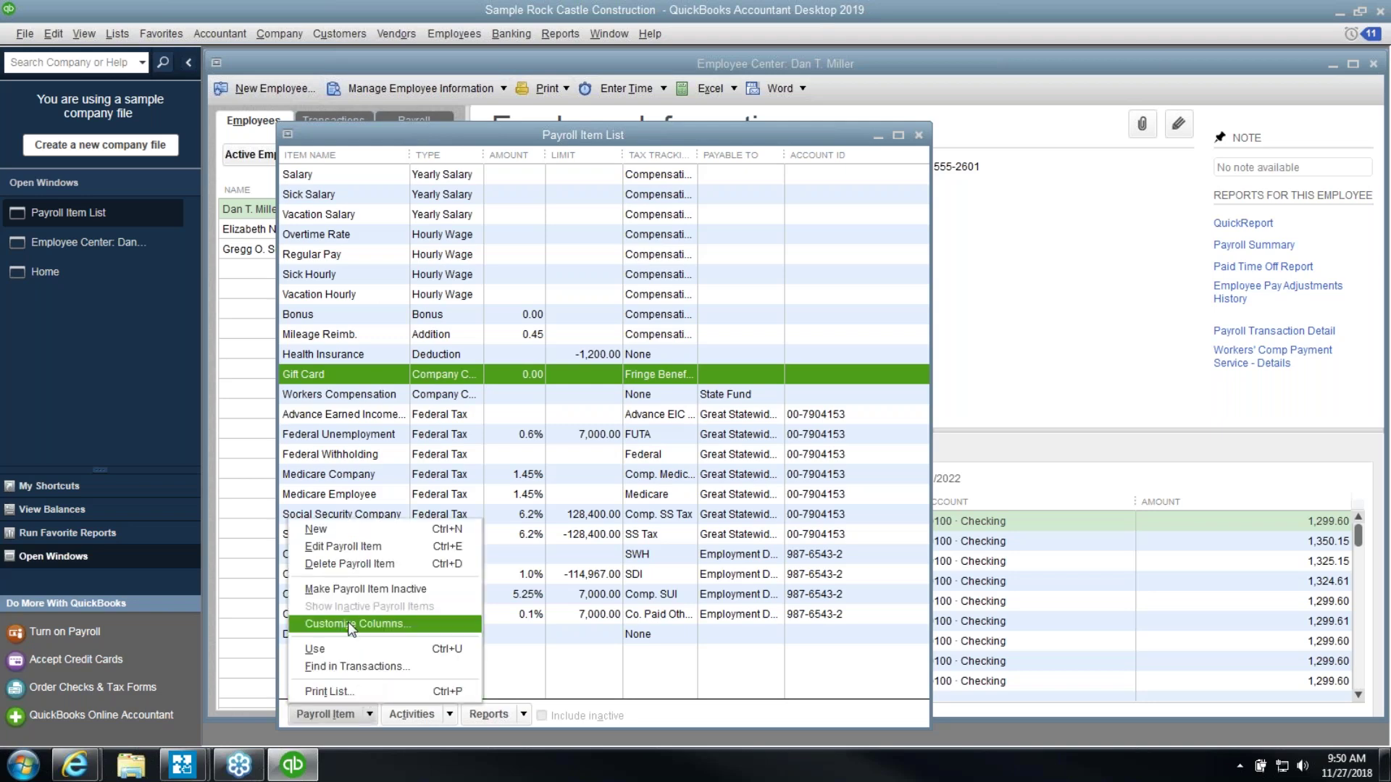
click(341, 535)
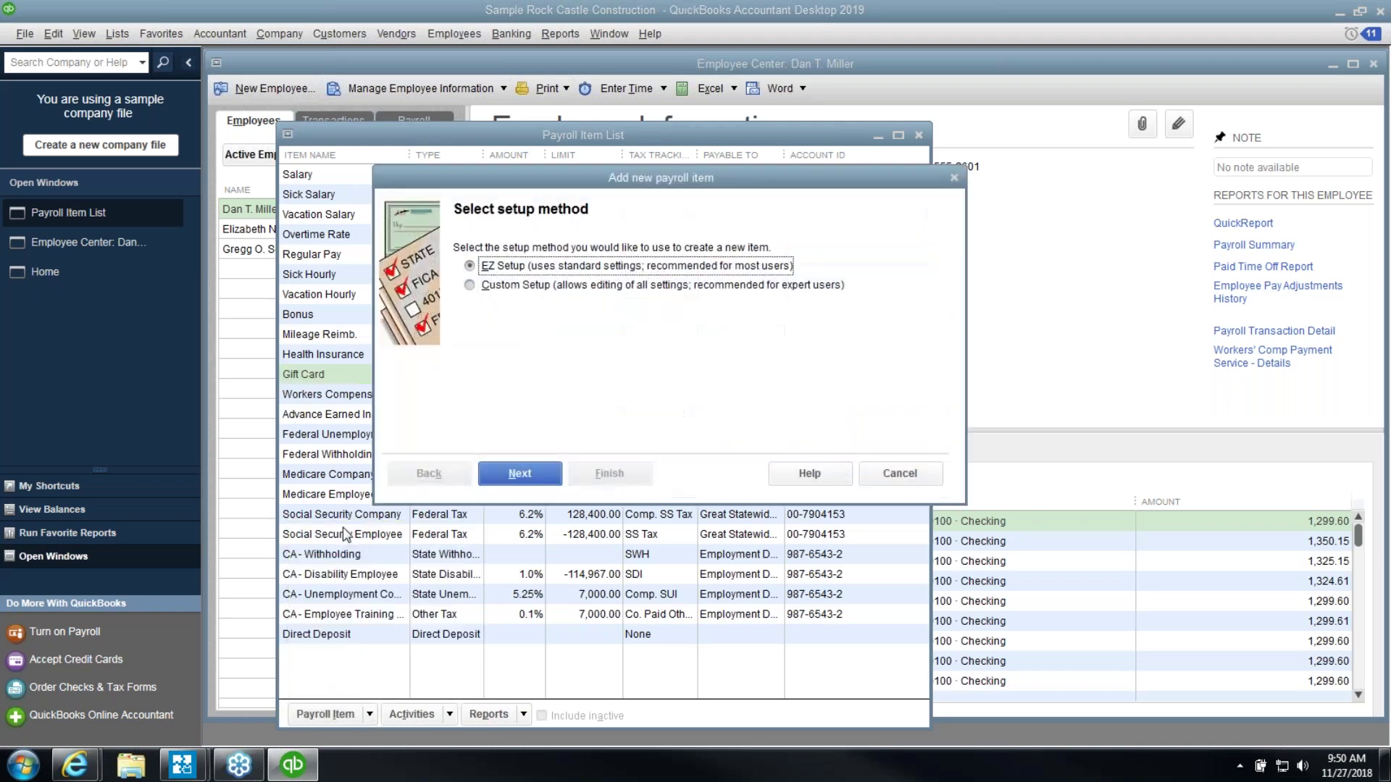
click(494, 478)
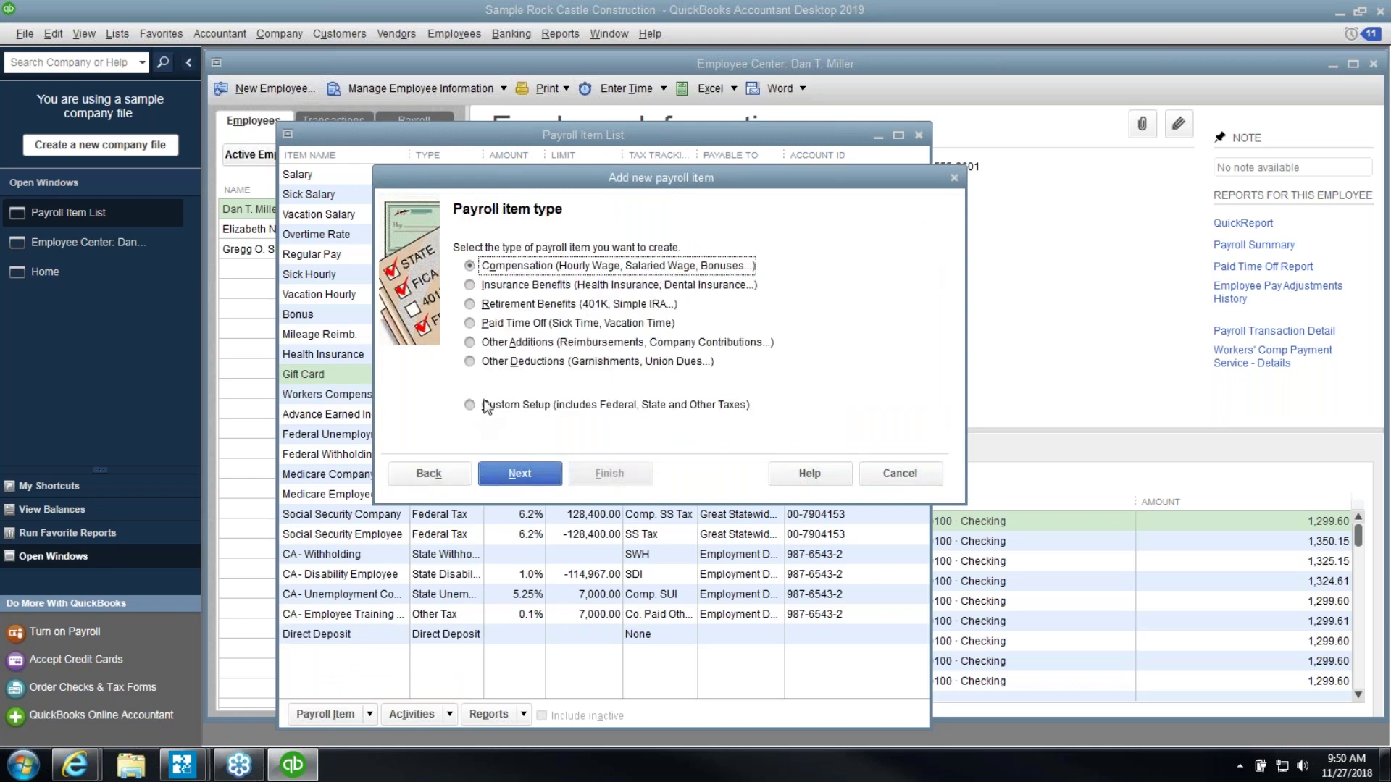
click(475, 349)
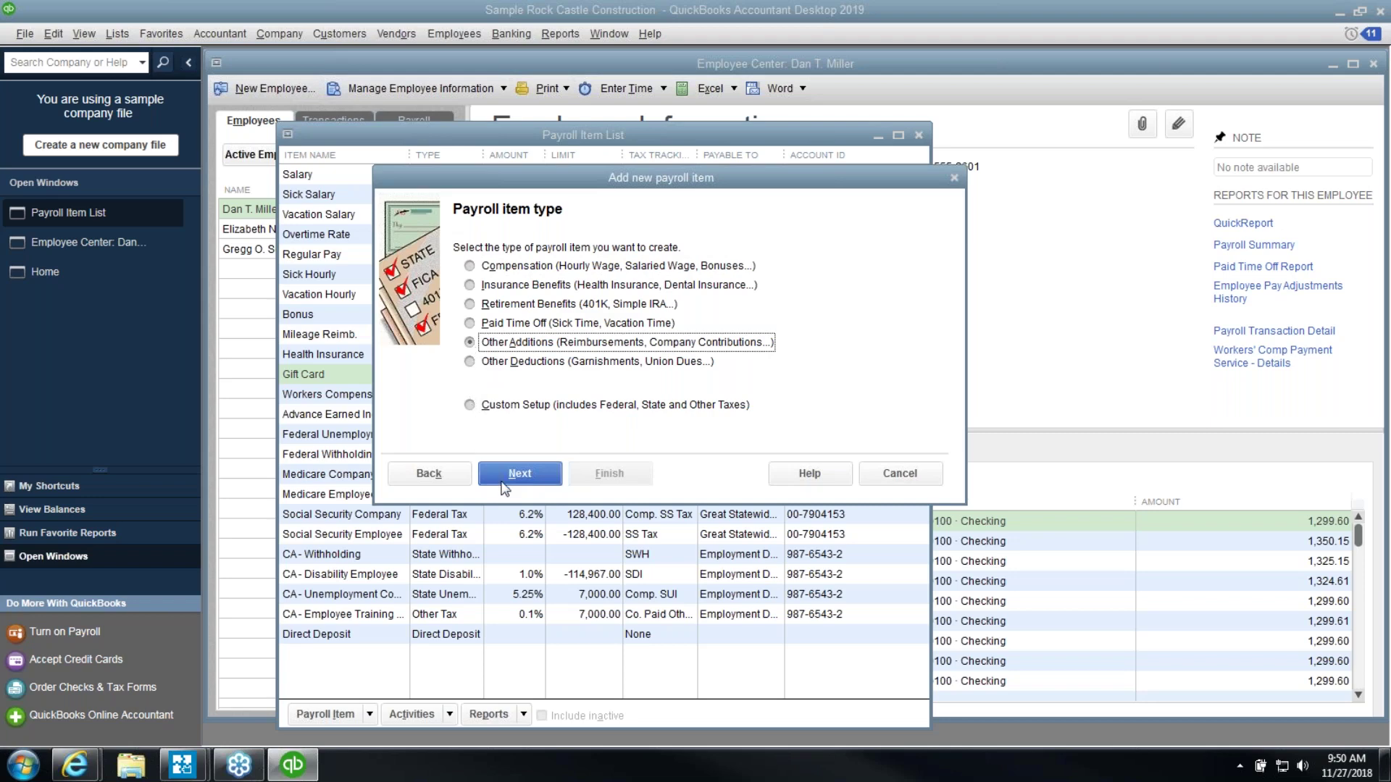
click(523, 478)
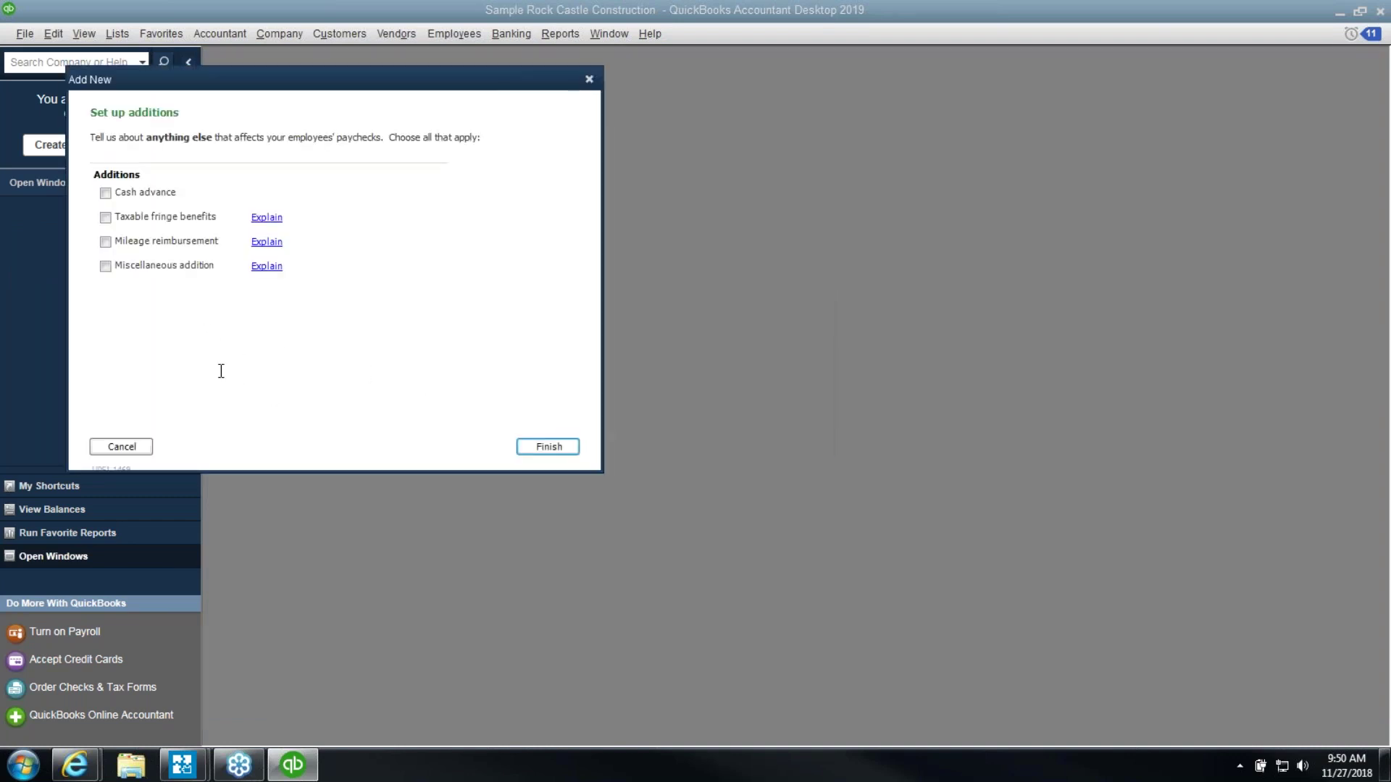
click(105, 218)
click(547, 447)
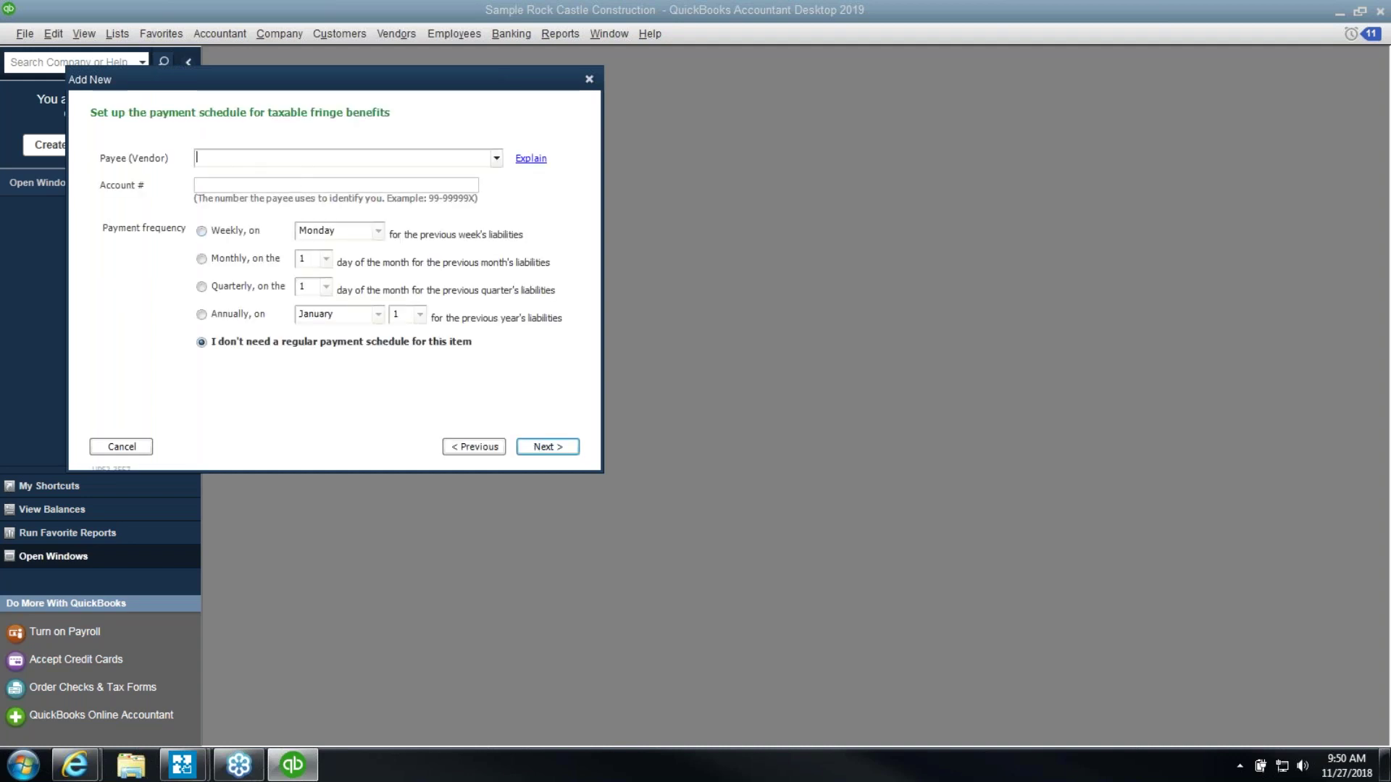
click(278, 183)
click(544, 455)
click(544, 455)
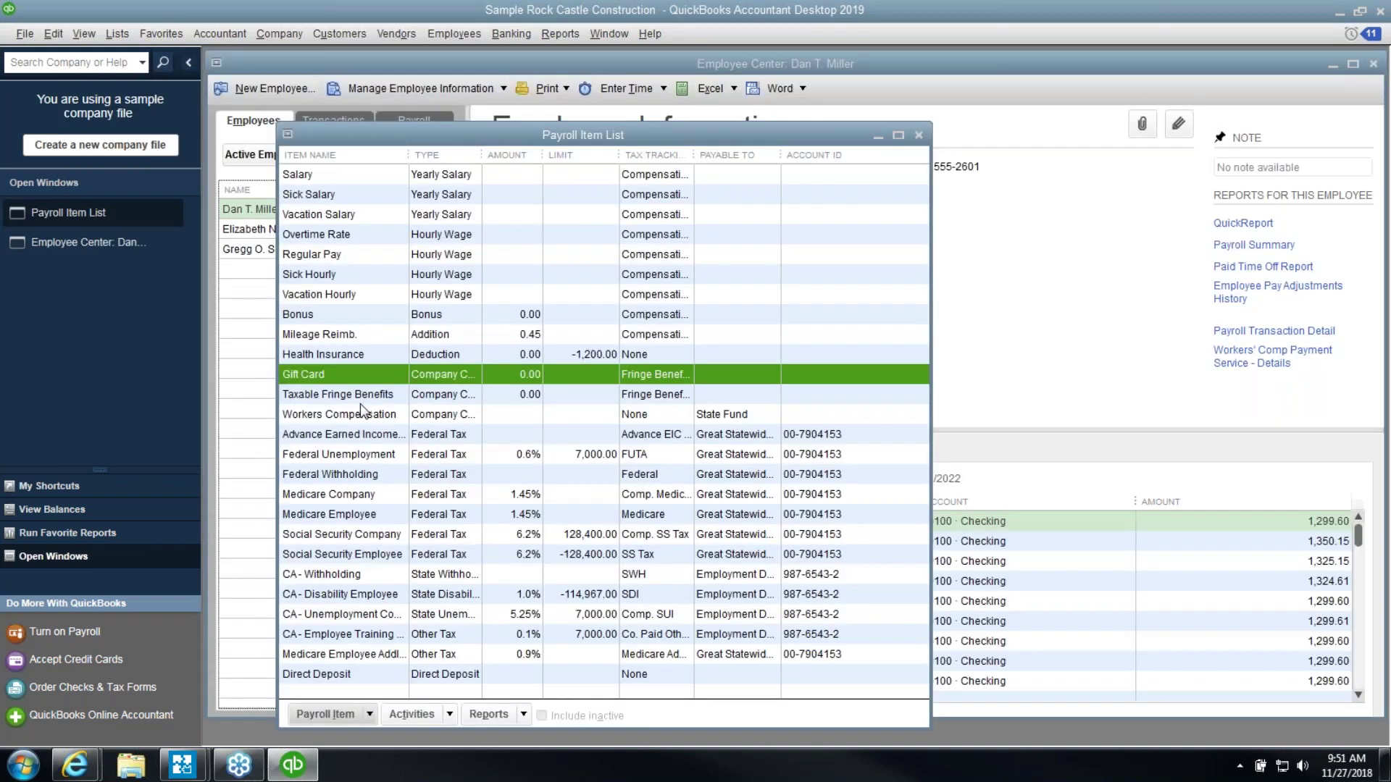
Edit Taxable Fringe Benefits and change its liability account to 62700
click(361, 402)
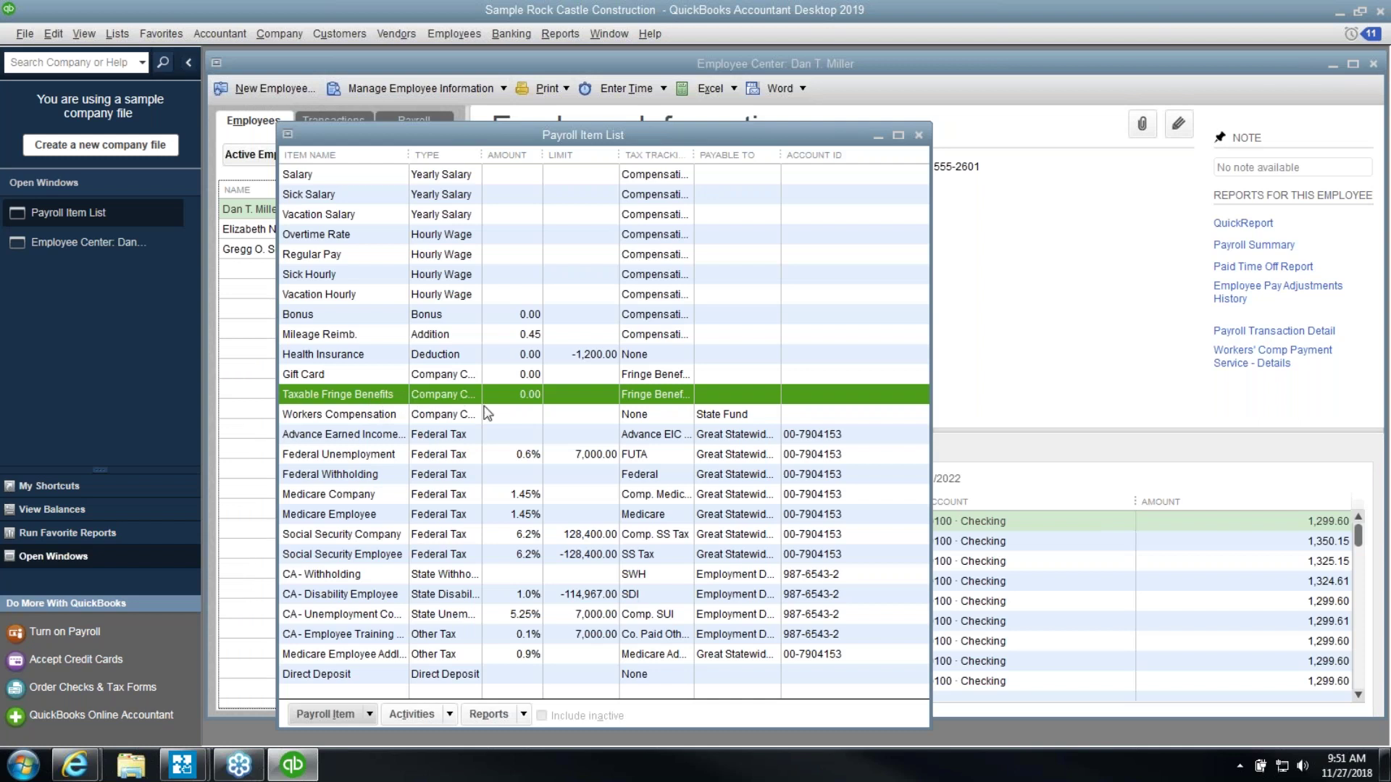
double_click(591, 402)
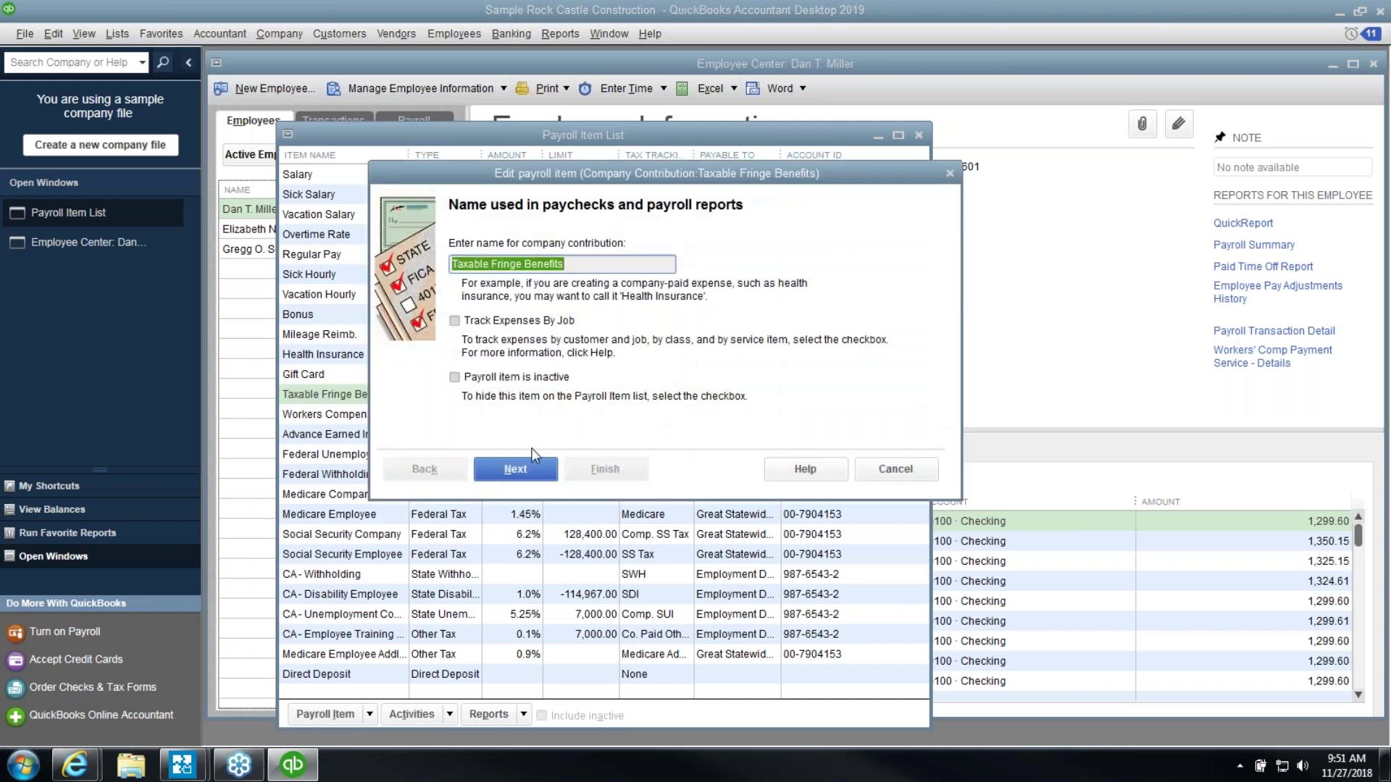
click(515, 468)
click(726, 322)
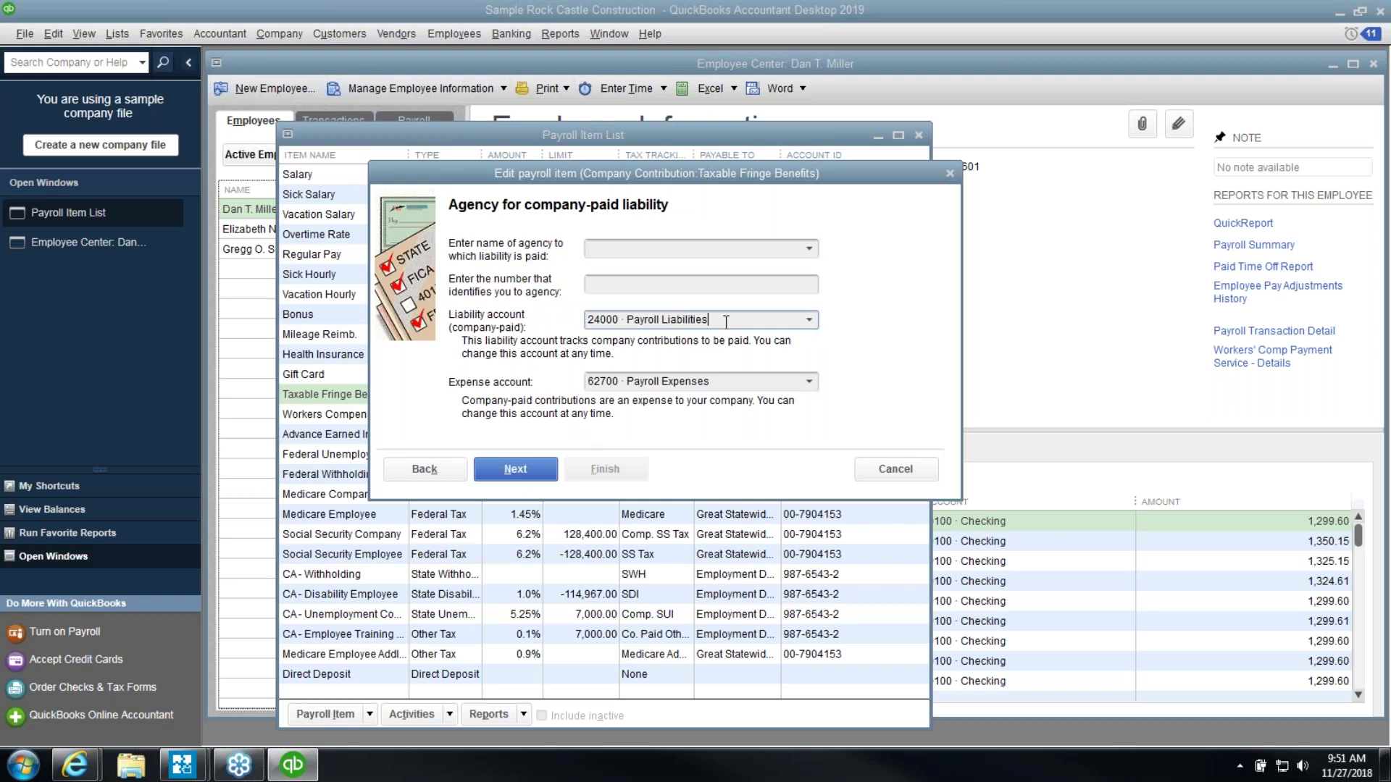
click(740, 386)
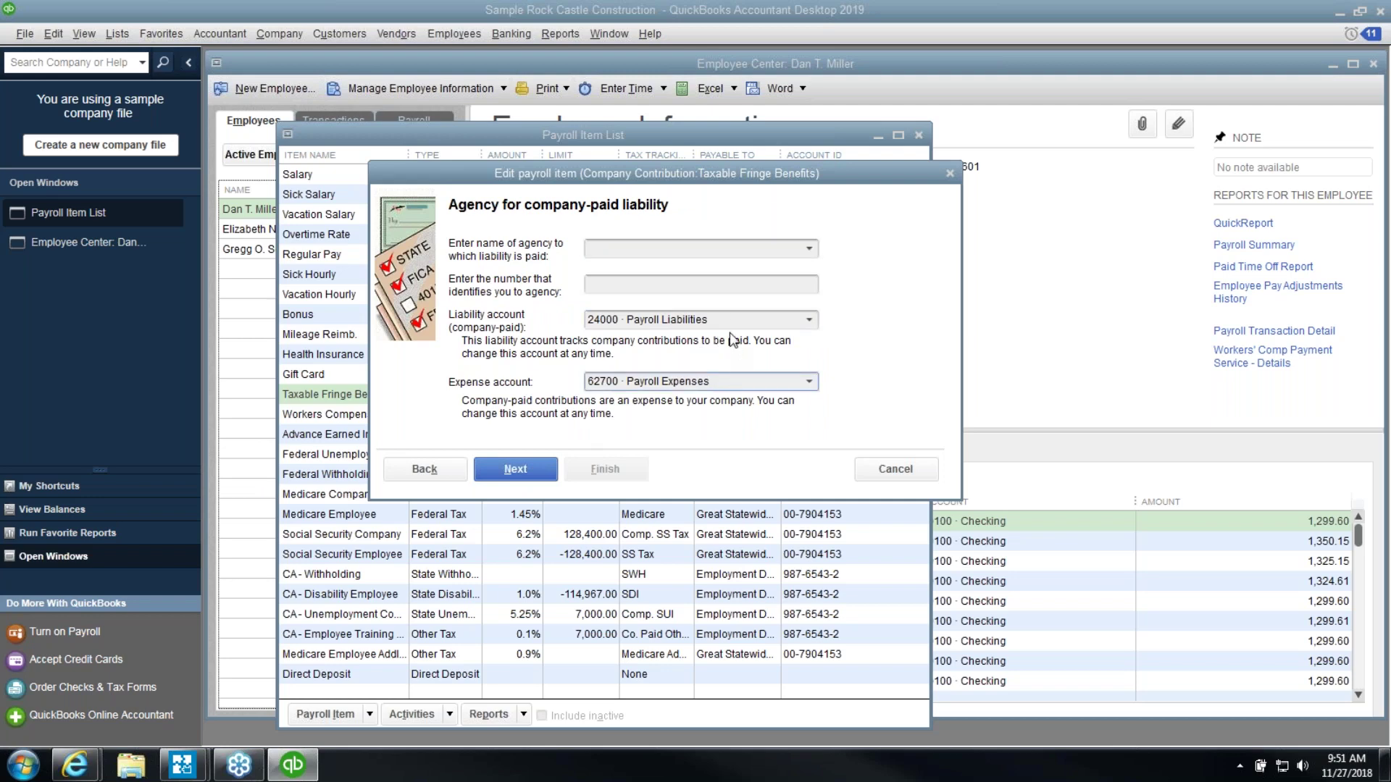
drag(728, 324, 513, 339)
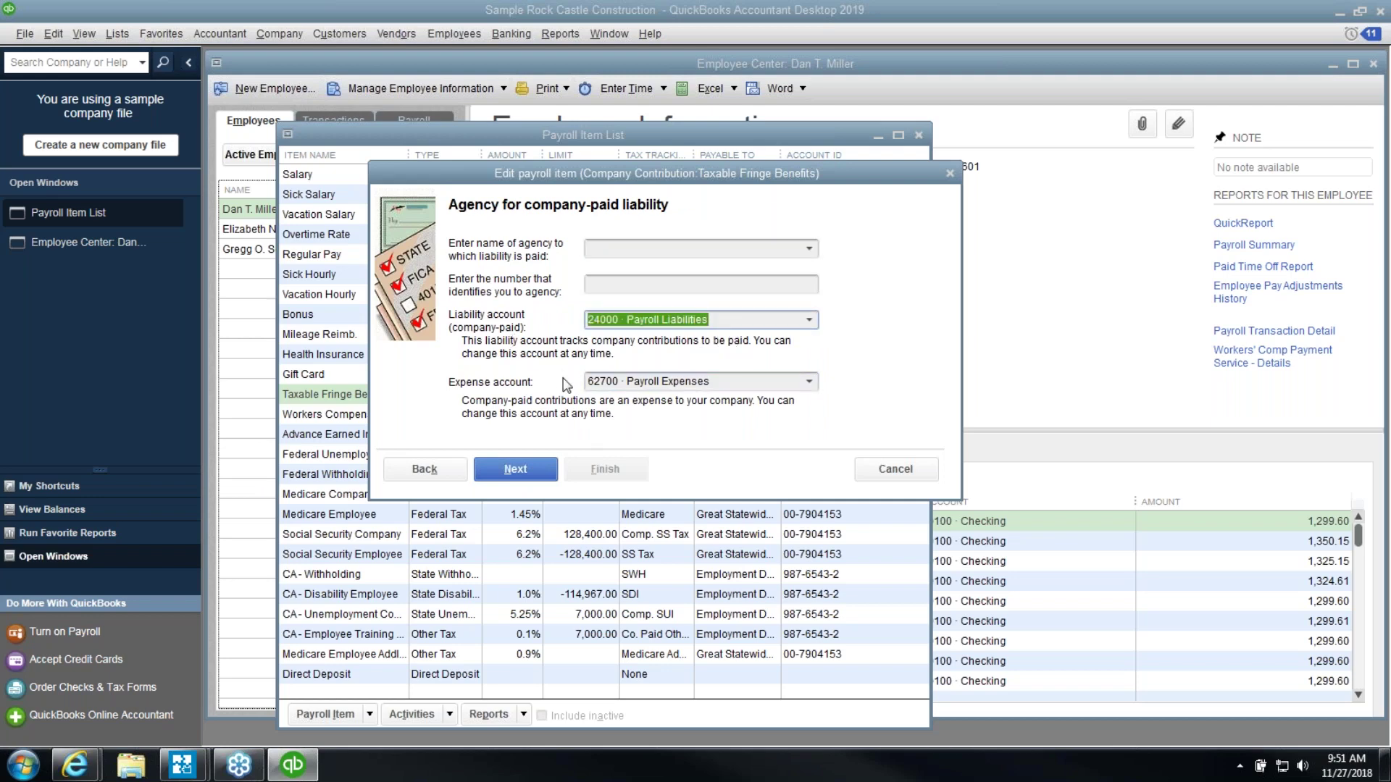
text(62700)
key(Tab)
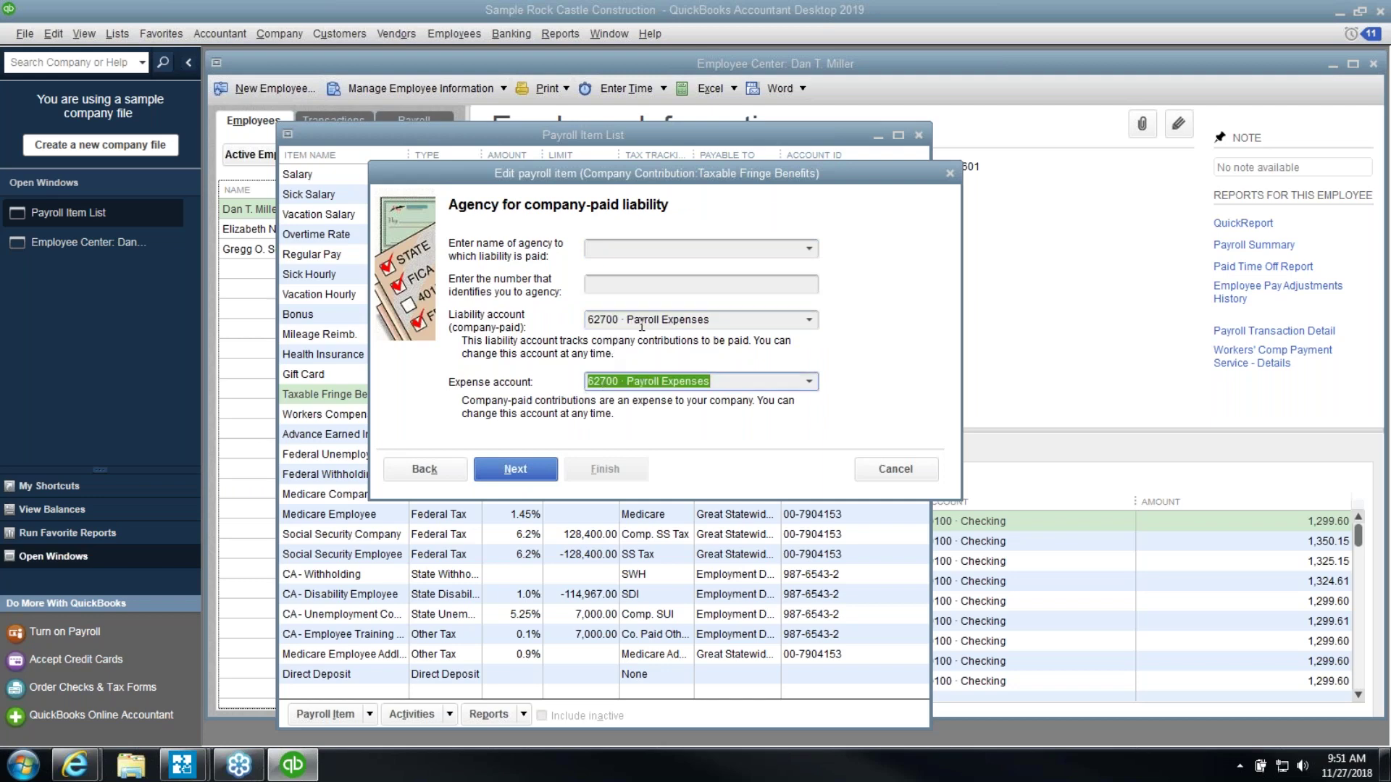
Confirm the same account for both, keep Fringe Benefits tracking, and advance through taxes
click(516, 470)
click(663, 291)
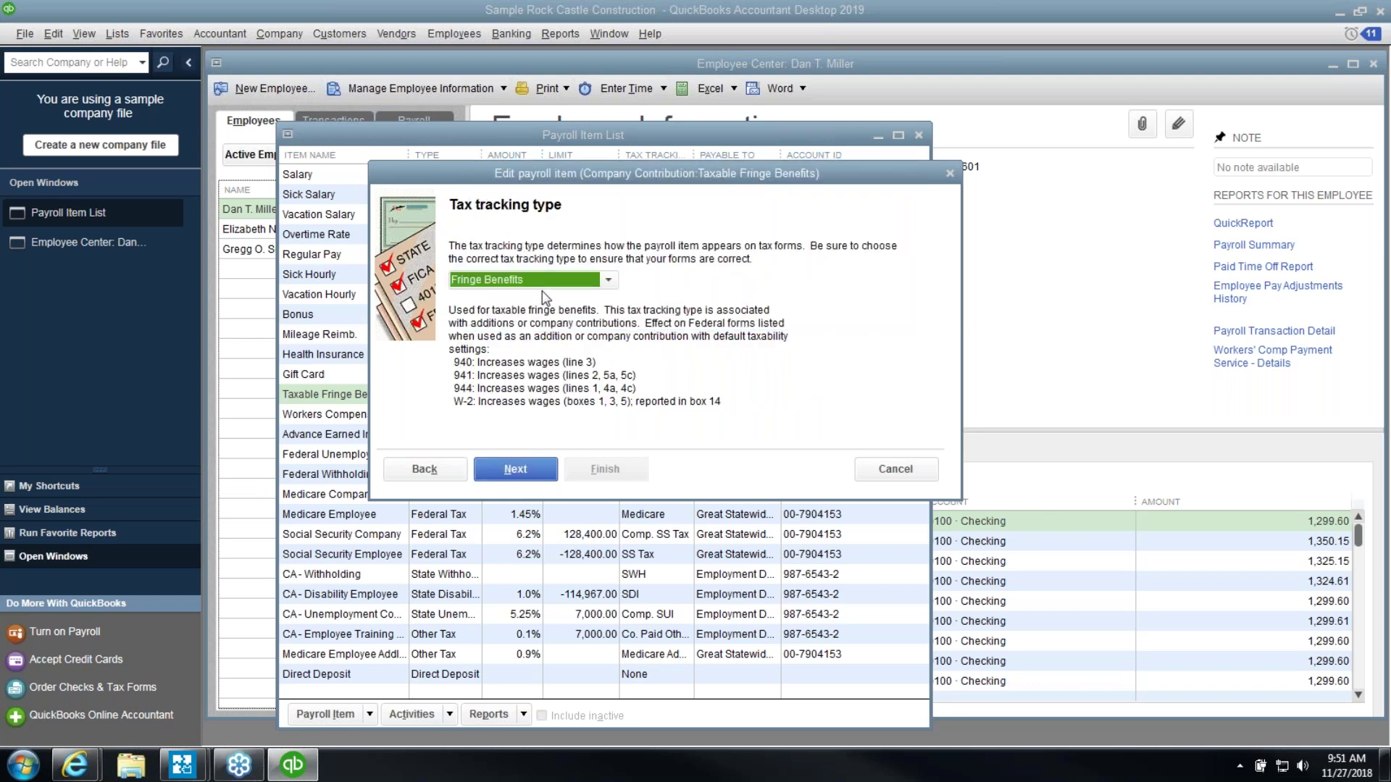
click(527, 476)
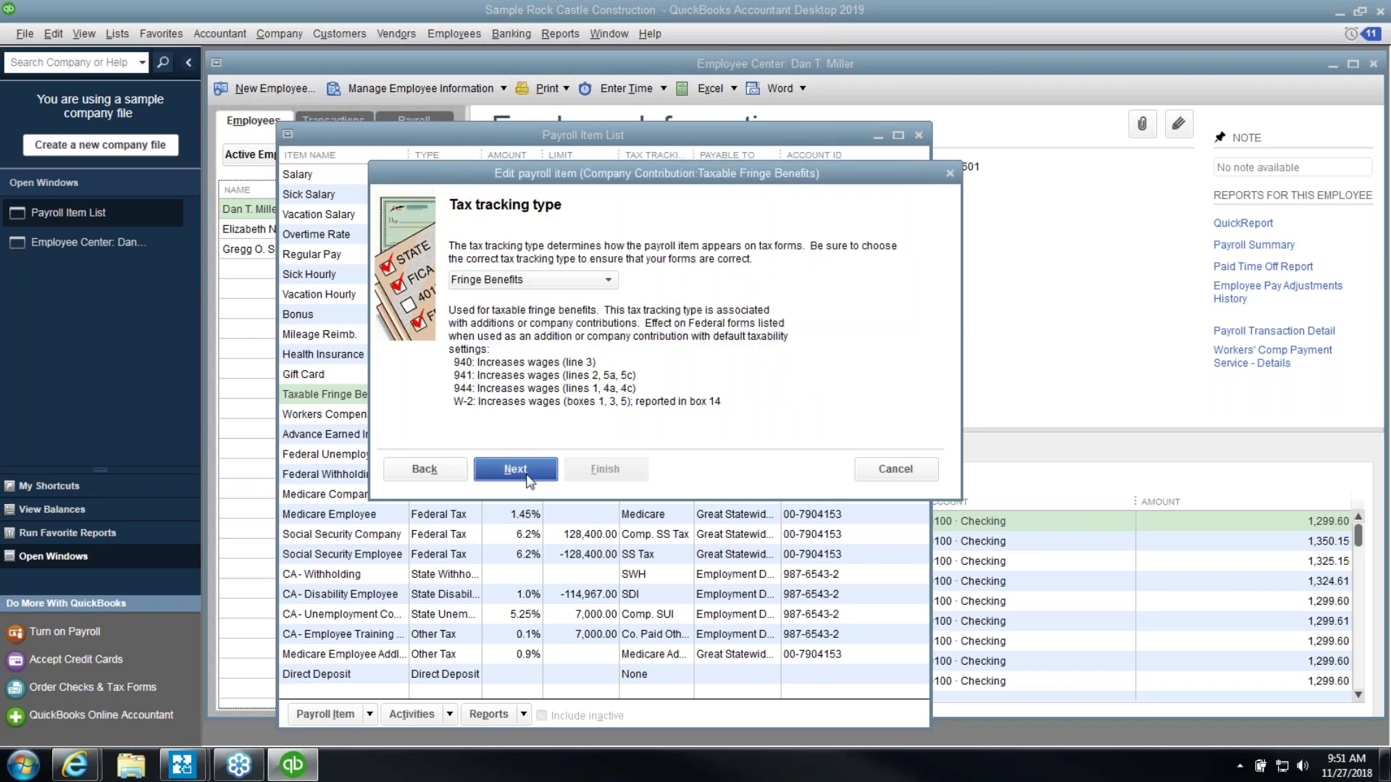
click(526, 477)
click(551, 470)
Save Taxable Fringe Benefits, then start a new custom Company Contribution item
click(605, 470)
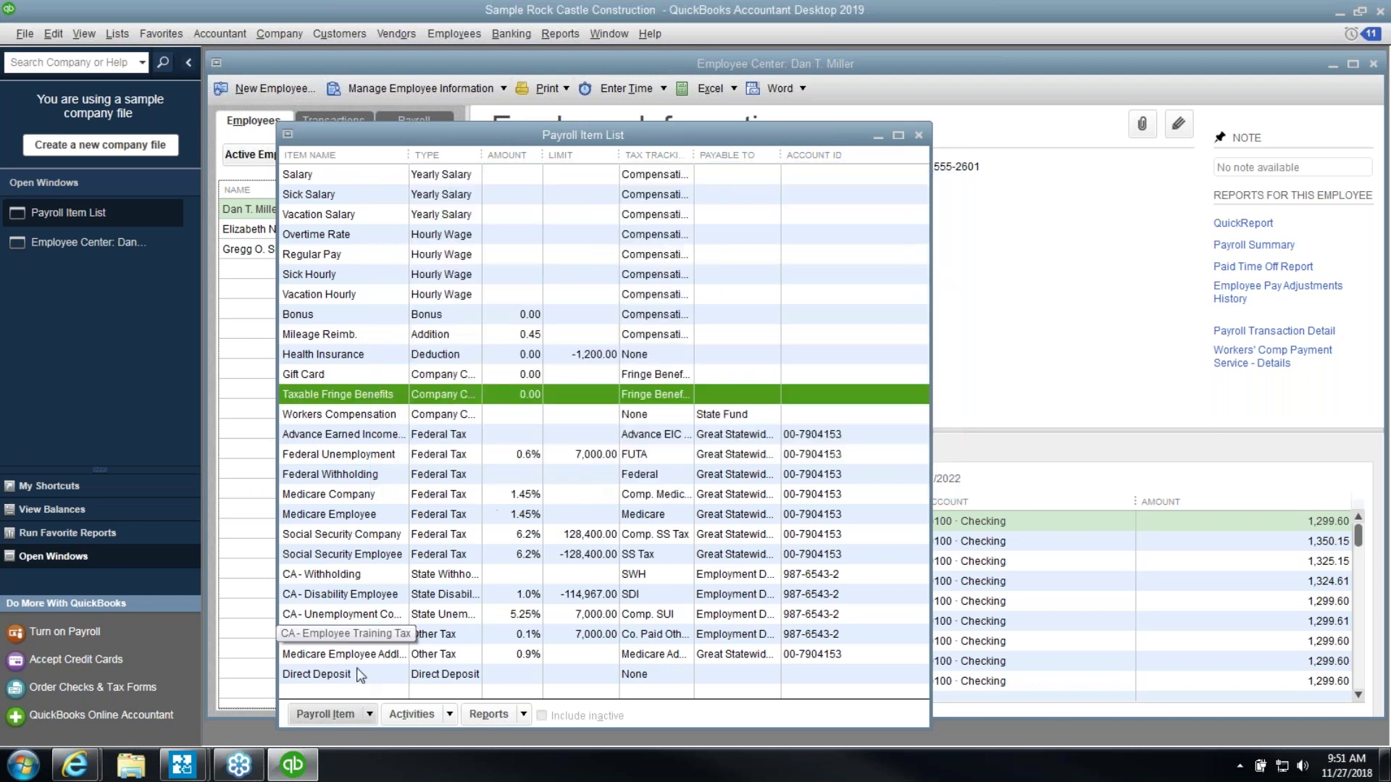
click(330, 715)
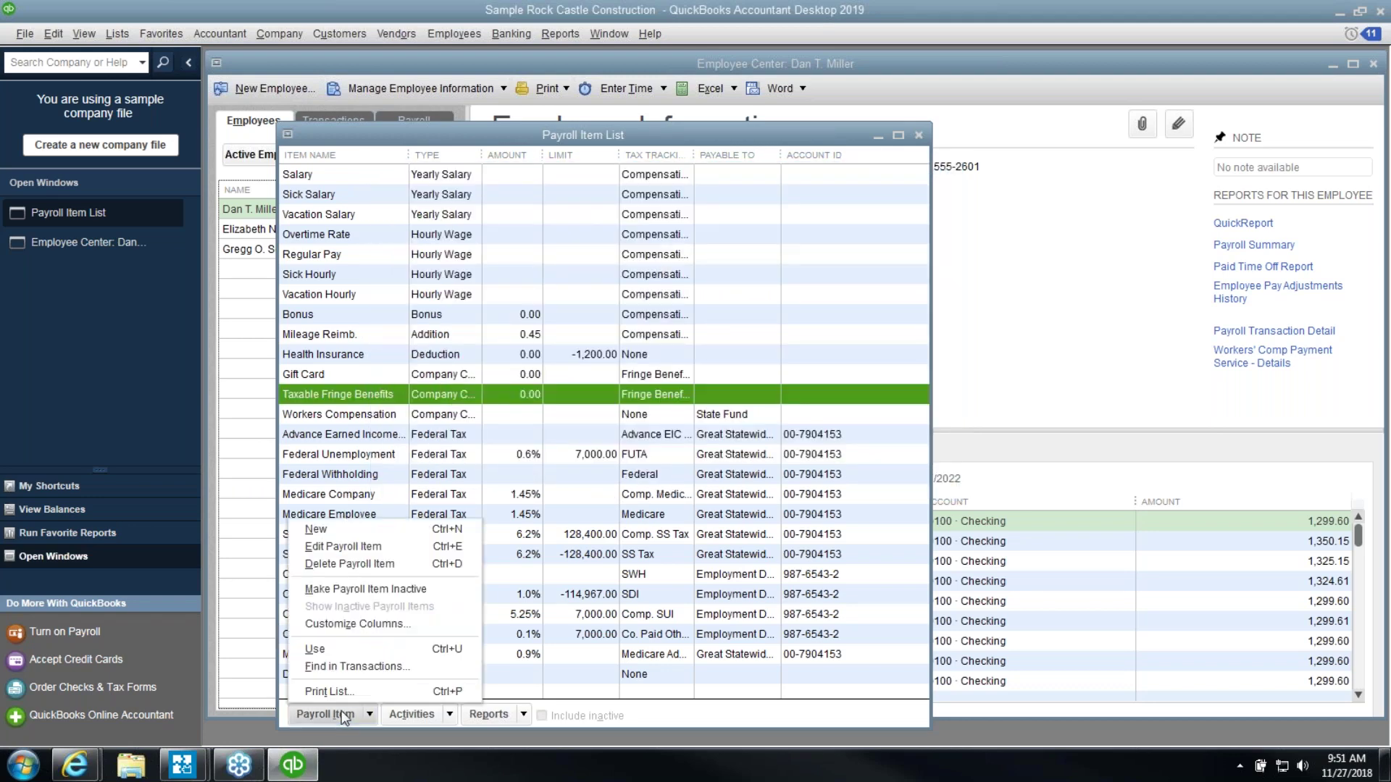
click(354, 534)
click(492, 276)
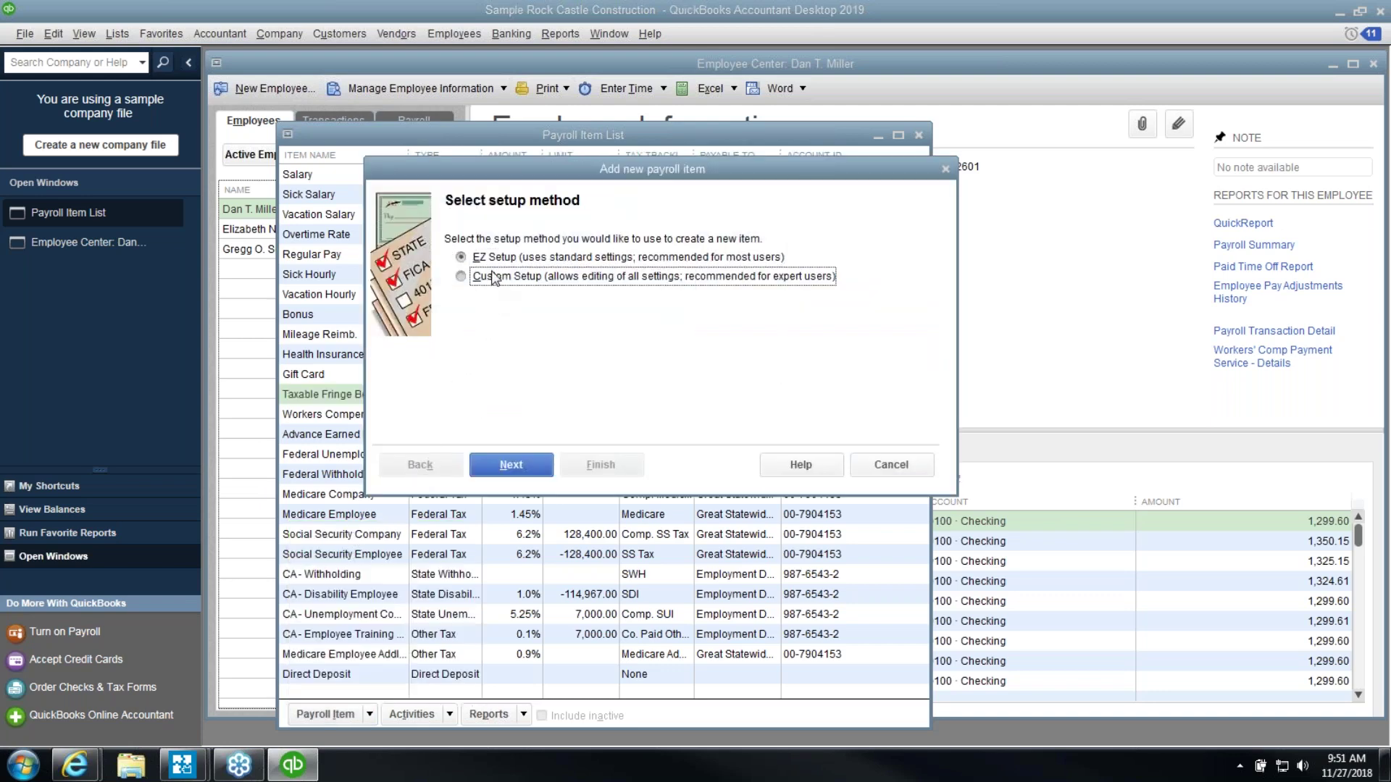
click(511, 464)
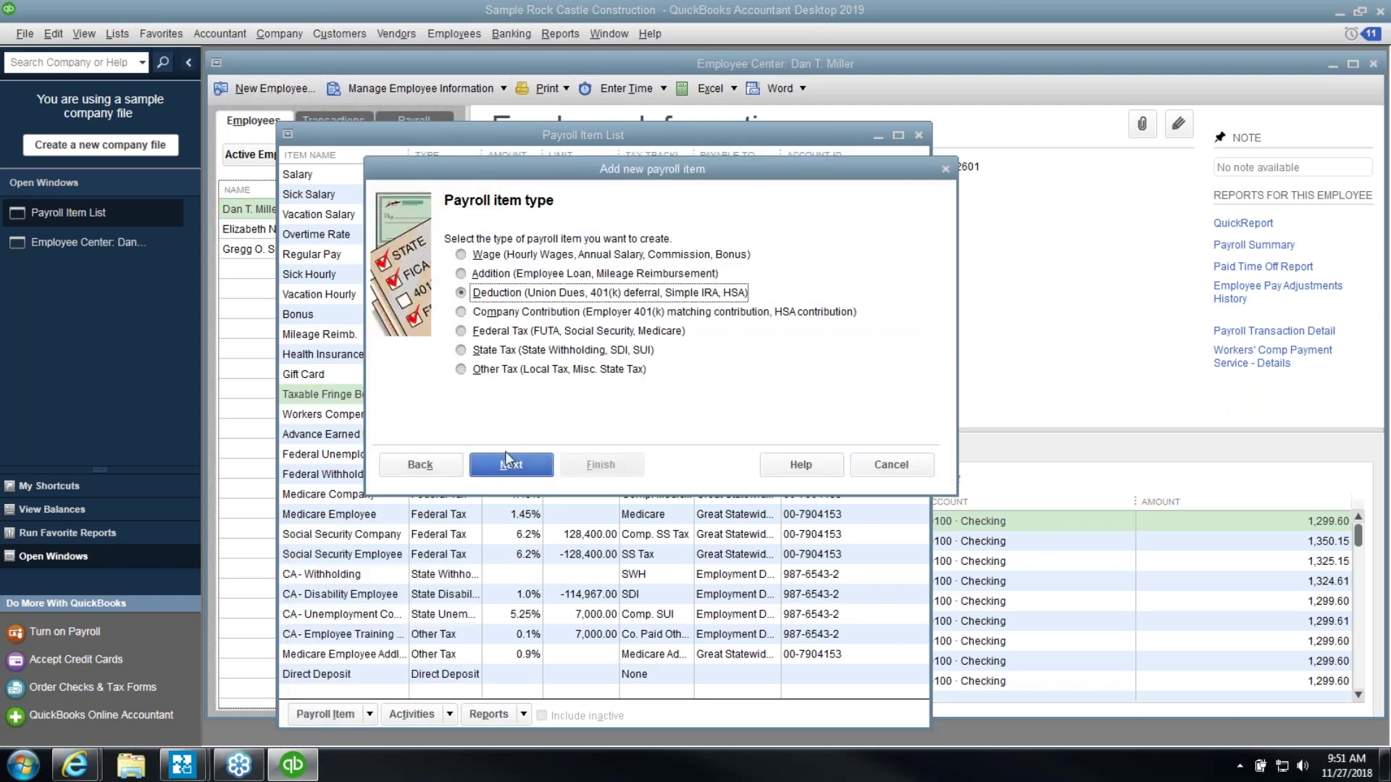
click(492, 318)
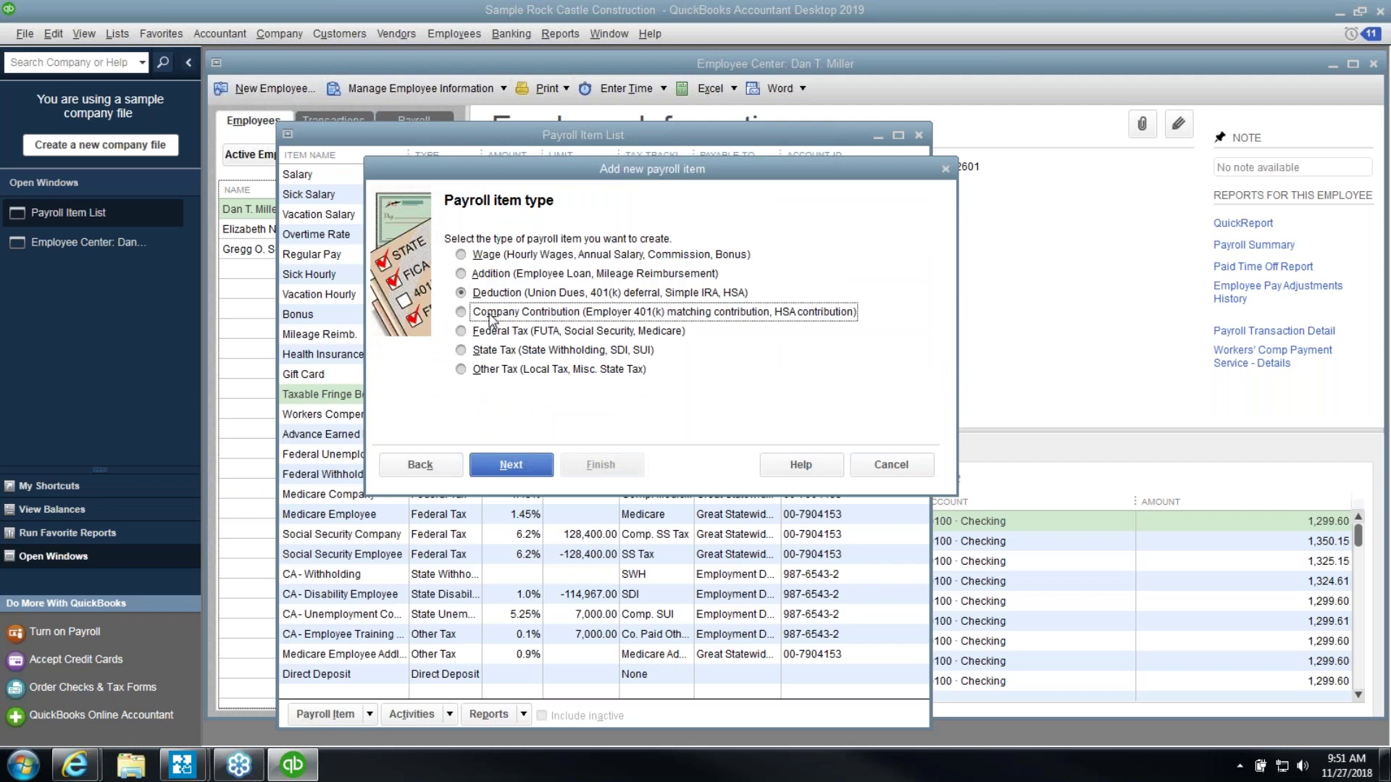
click(500, 464)
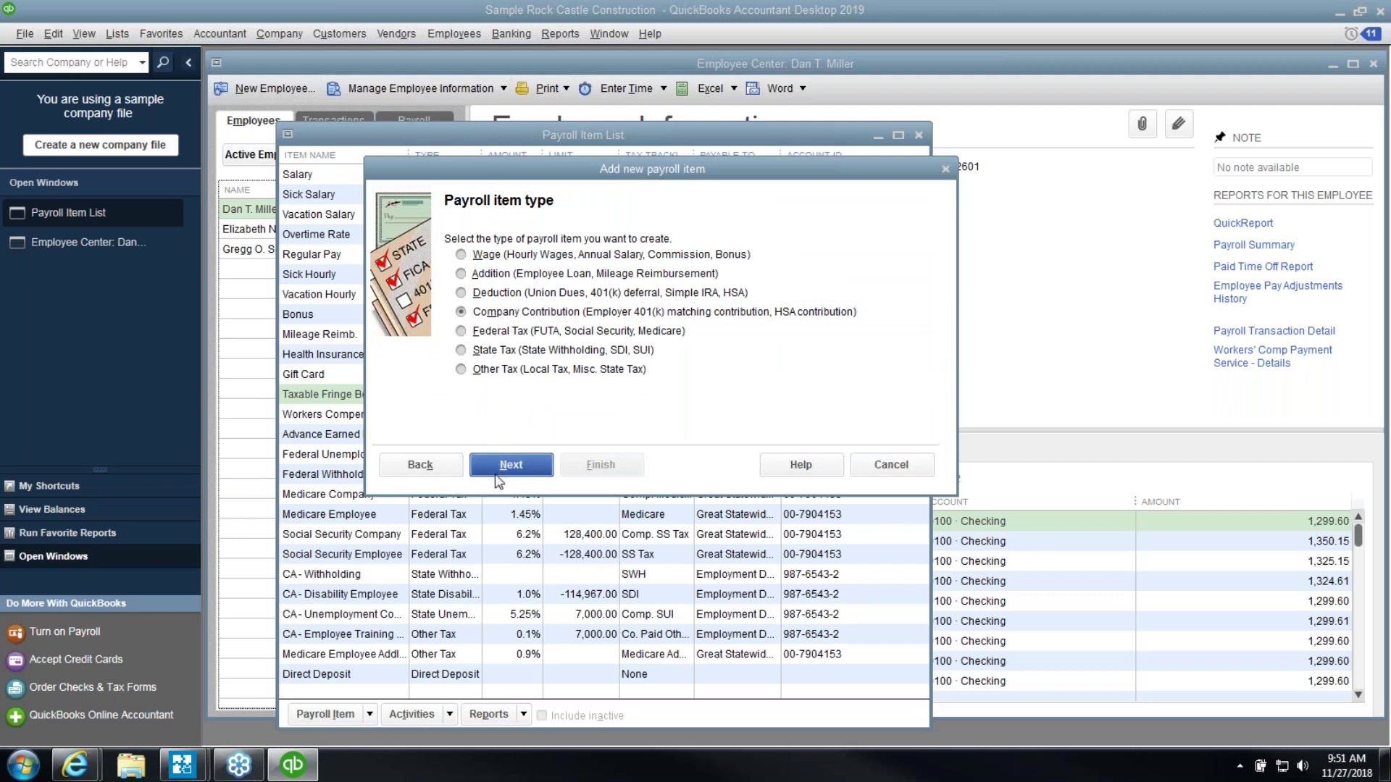
Name the new contribution item S Corp Health
text(S0Corpo)
key(BackSpace)
key(BackSpace)
key(BackSpace)
key(BackSpace)
key(BackSpace)
key(BackSpace)
text(Corp Heae)
key(BackSpace)
key(BackSpace)
text(lth)
key(Tab)
click(522, 463)
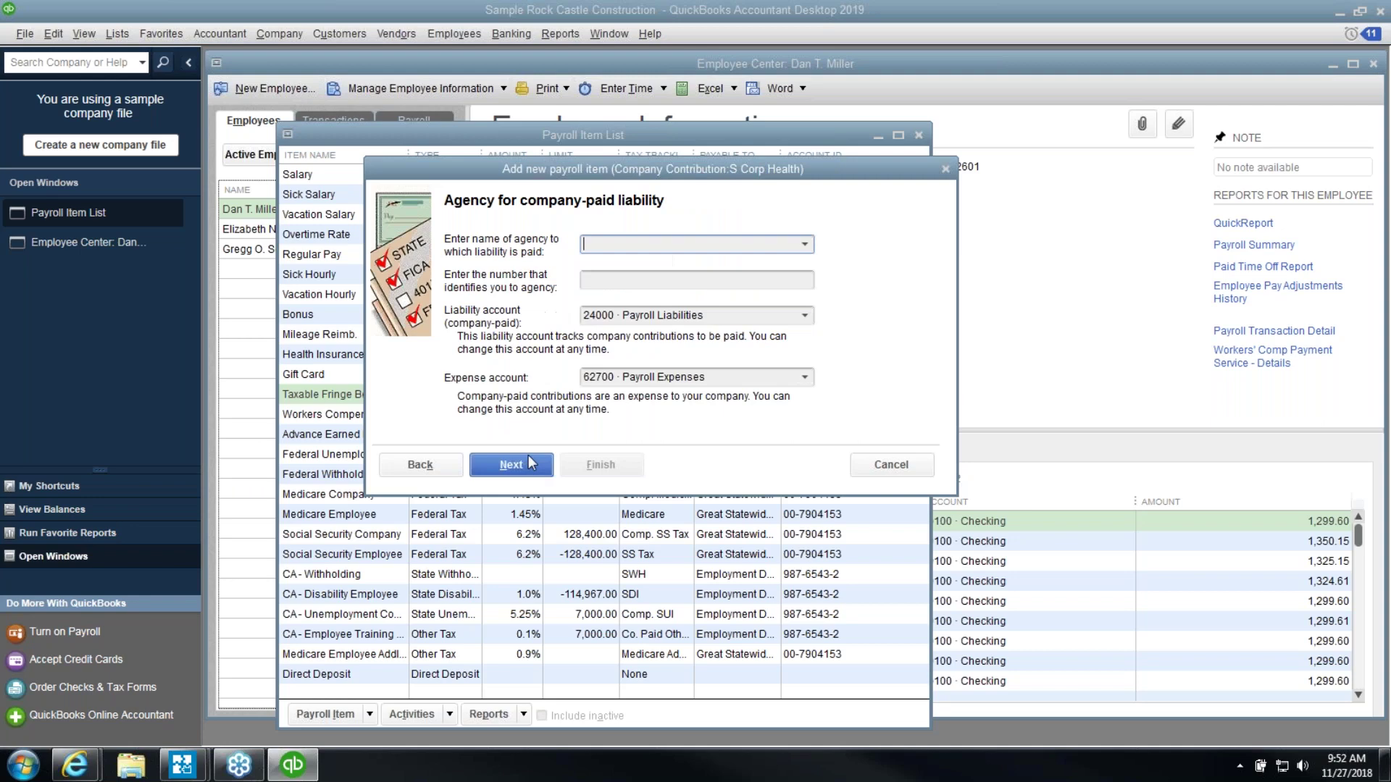
Set the liability and expense accounts to 62700 Payroll Expenses
click(731, 318)
triple_click(731, 317)
text(62700)
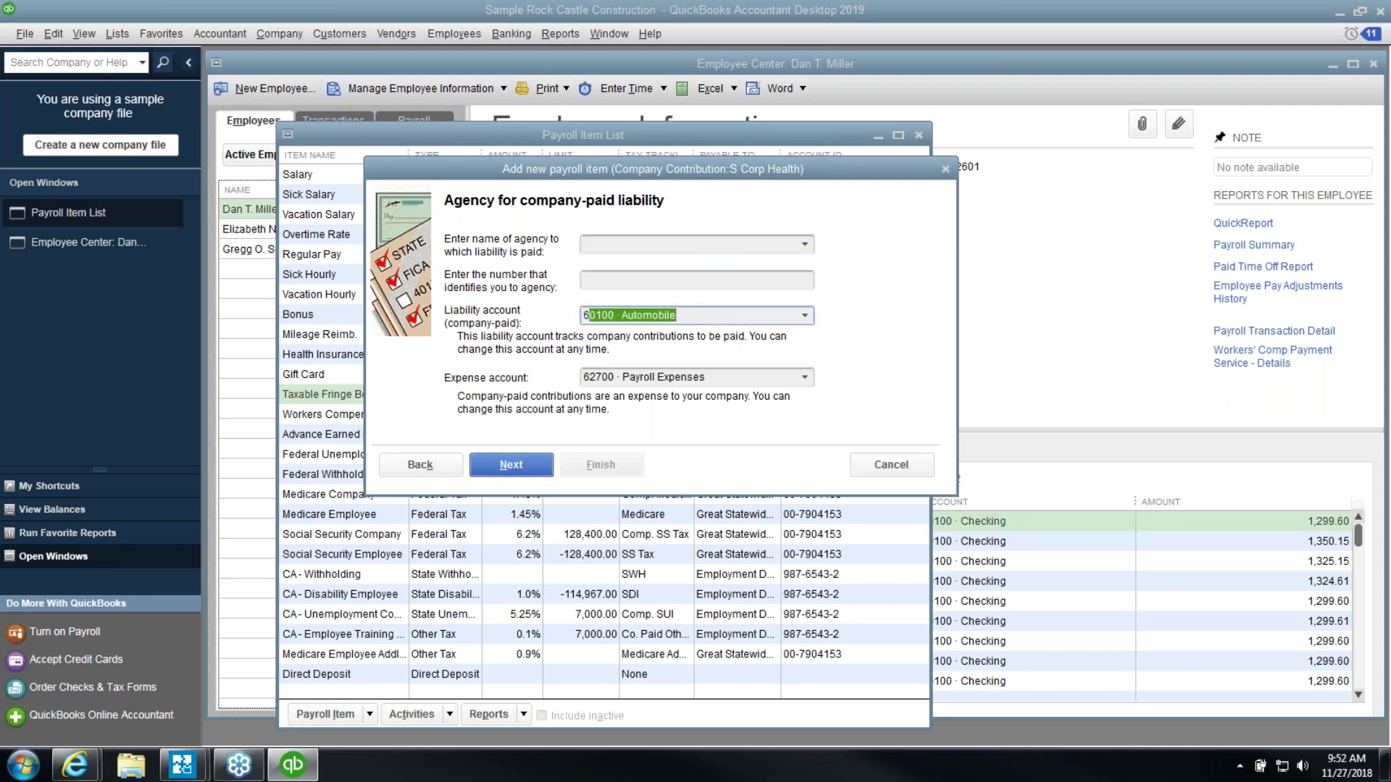
key(Tab)
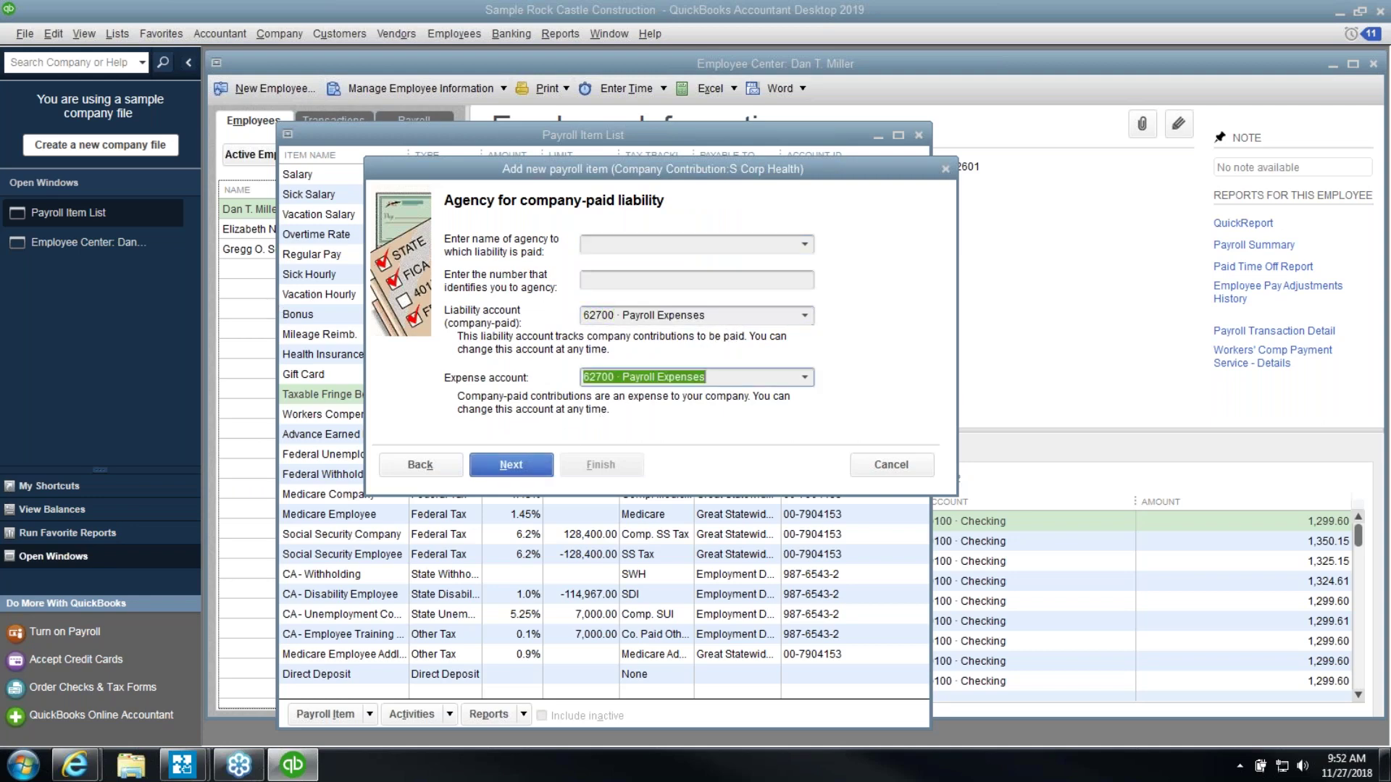
click(512, 465)
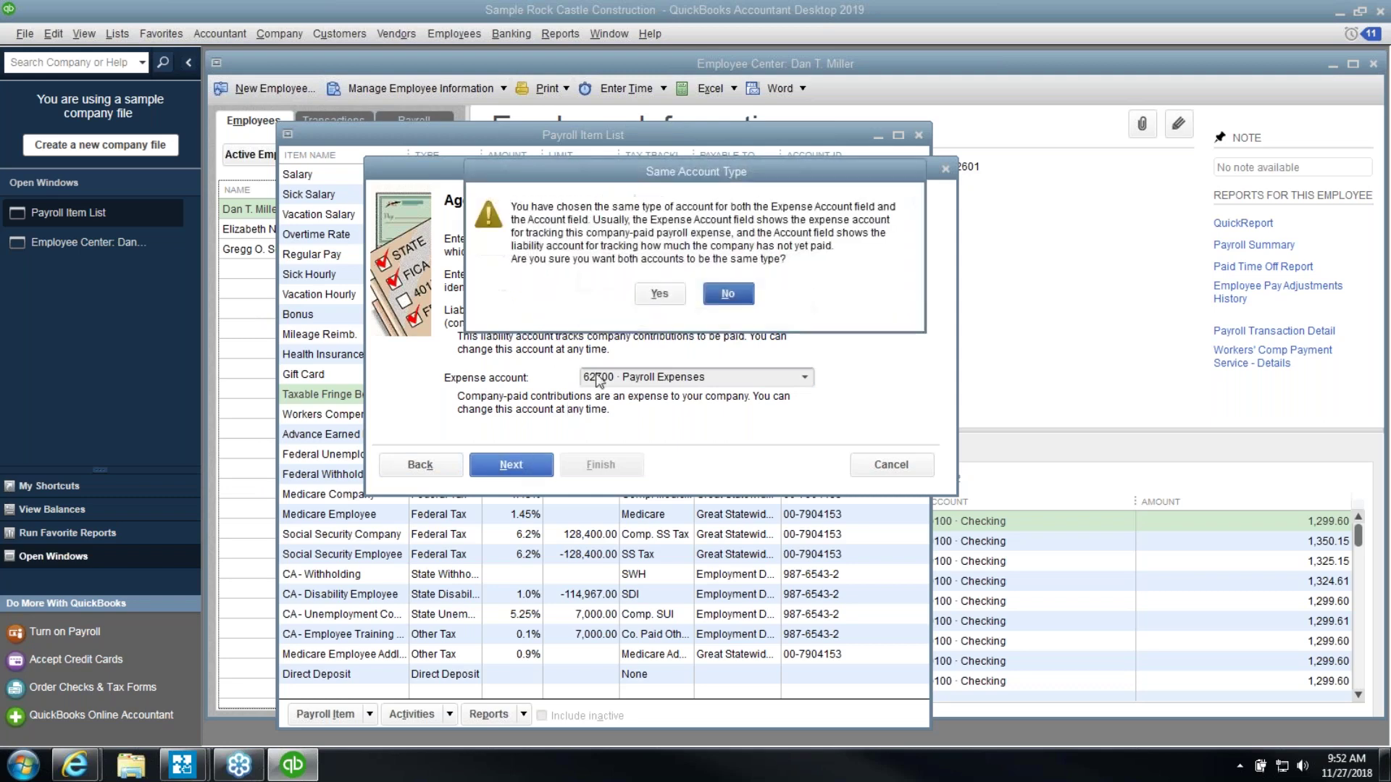
click(667, 292)
Choose SCorp Pd Med Premium tax tracking and finish the S Corp Health item
click(604, 276)
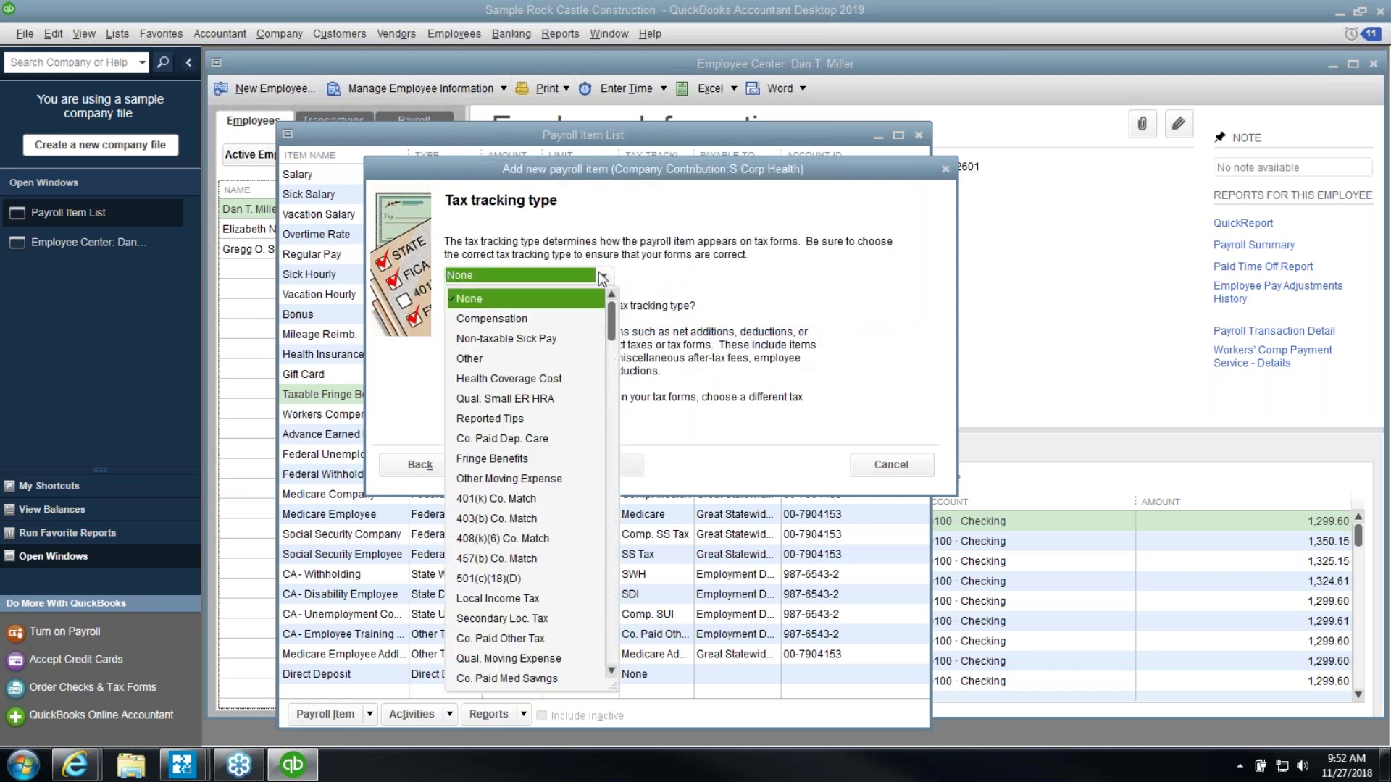
click(612, 672)
click(612, 672)
click(612, 673)
click(612, 672)
click(612, 672)
click(612, 673)
click(612, 673)
click(613, 672)
click(510, 620)
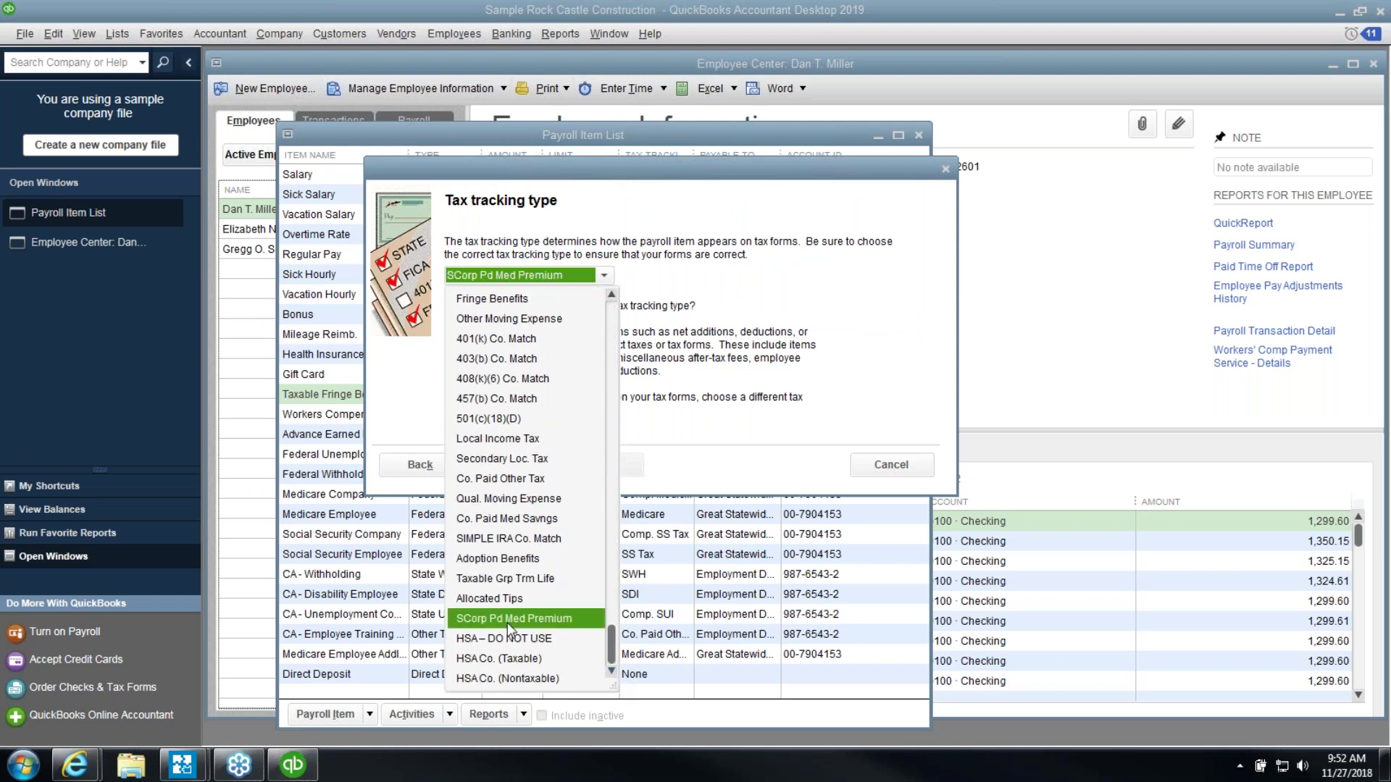
click(507, 621)
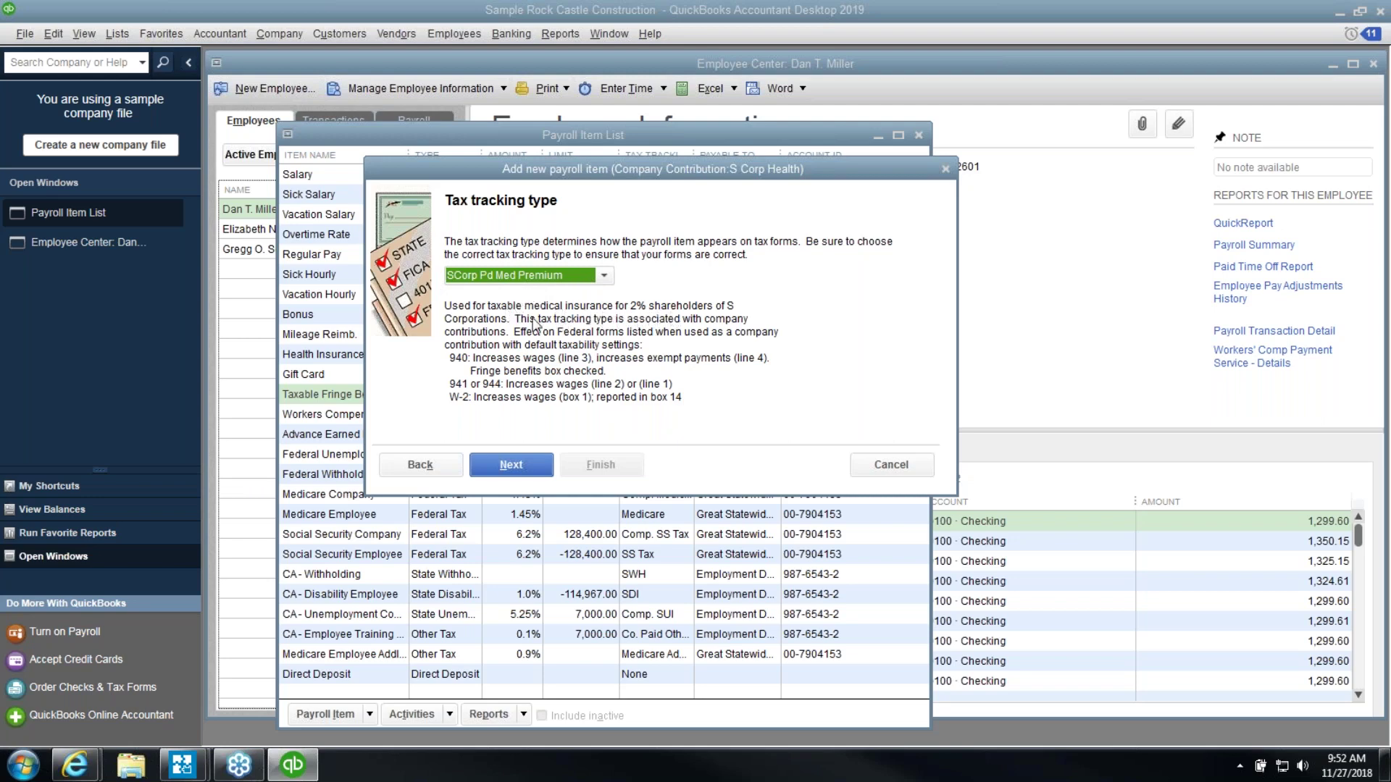
click(532, 467)
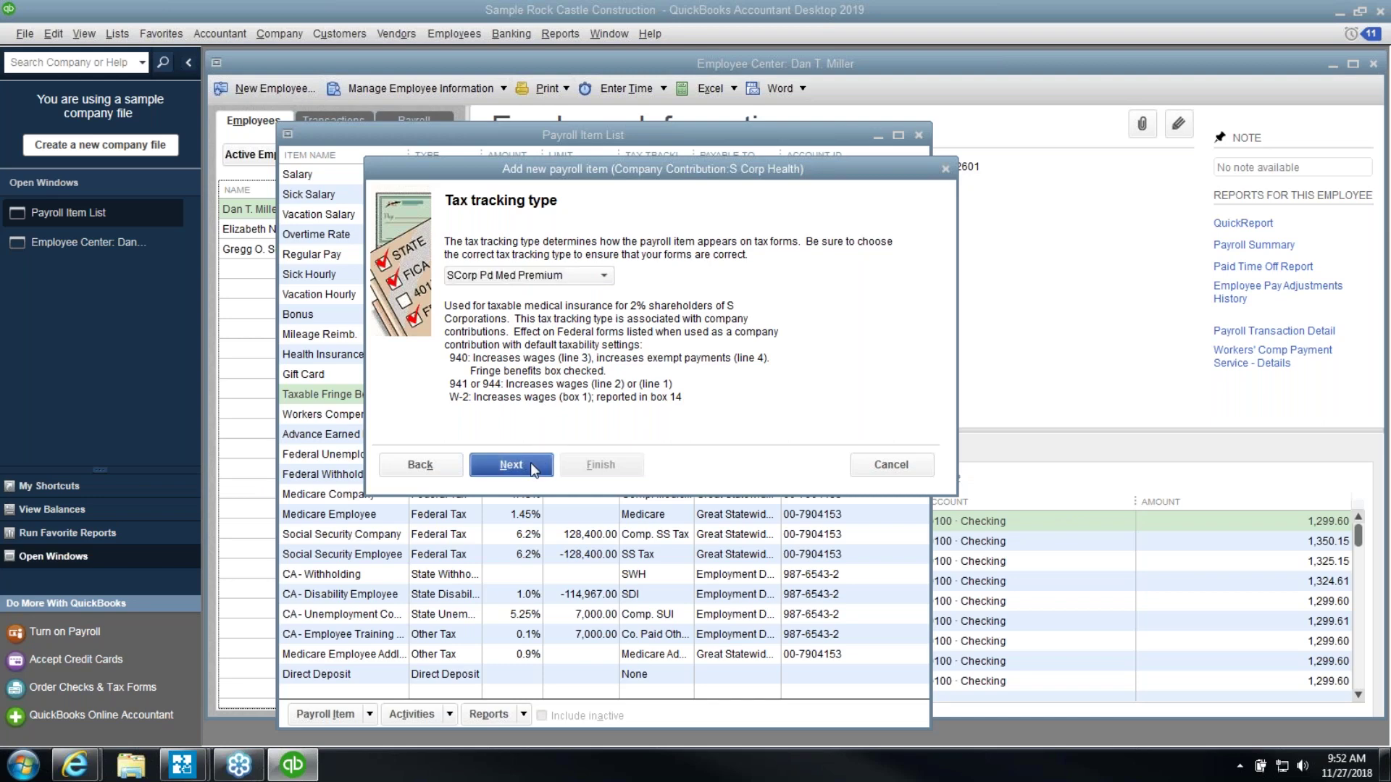
click(531, 466)
click(531, 466)
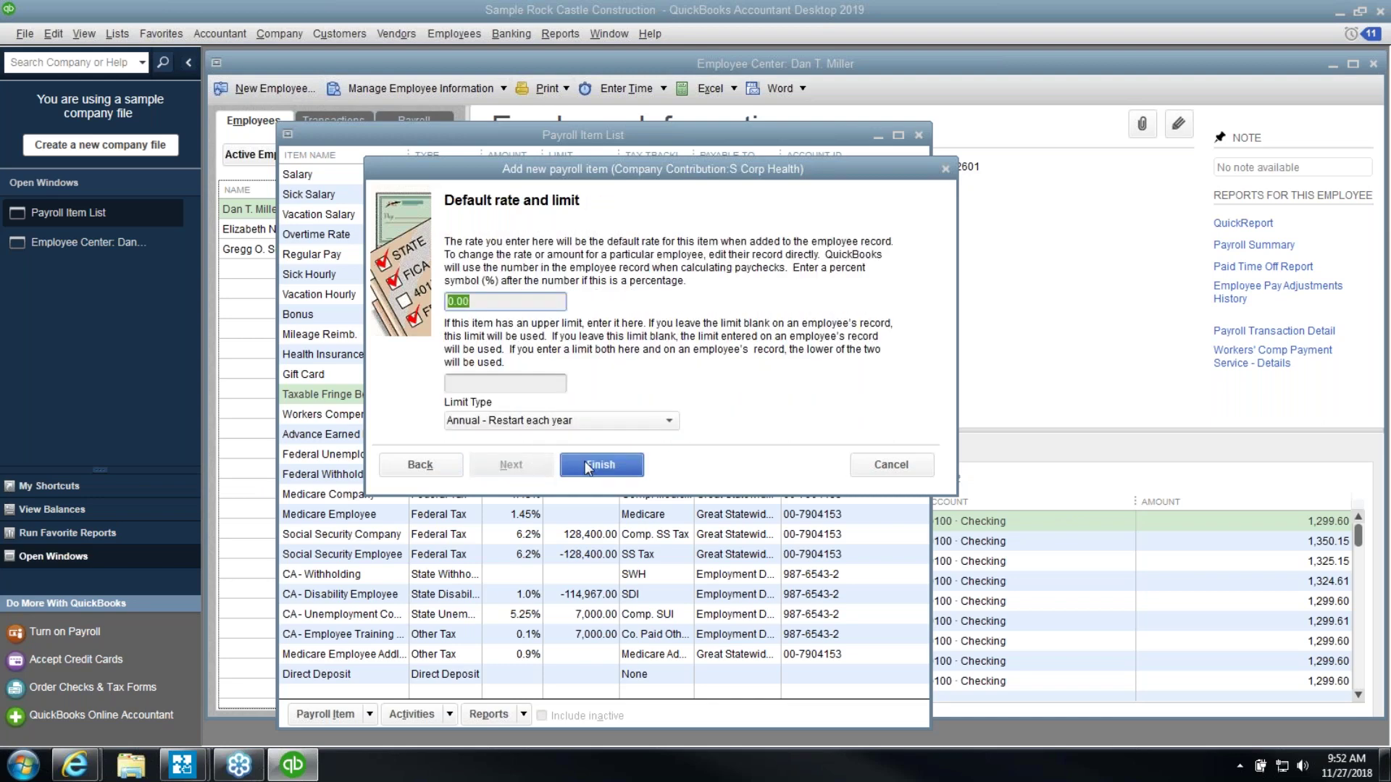
click(586, 466)
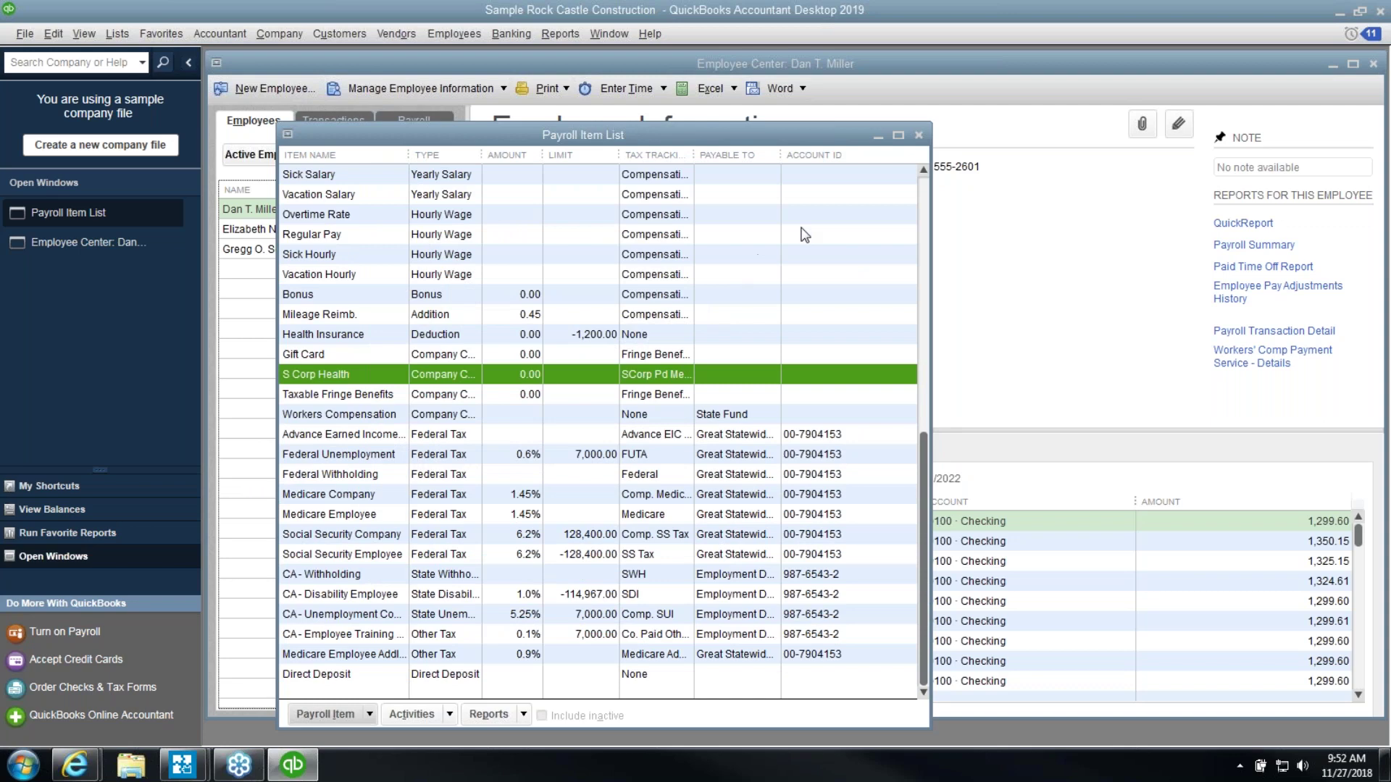
Close the Payroll Item List and select the second employee
click(918, 136)
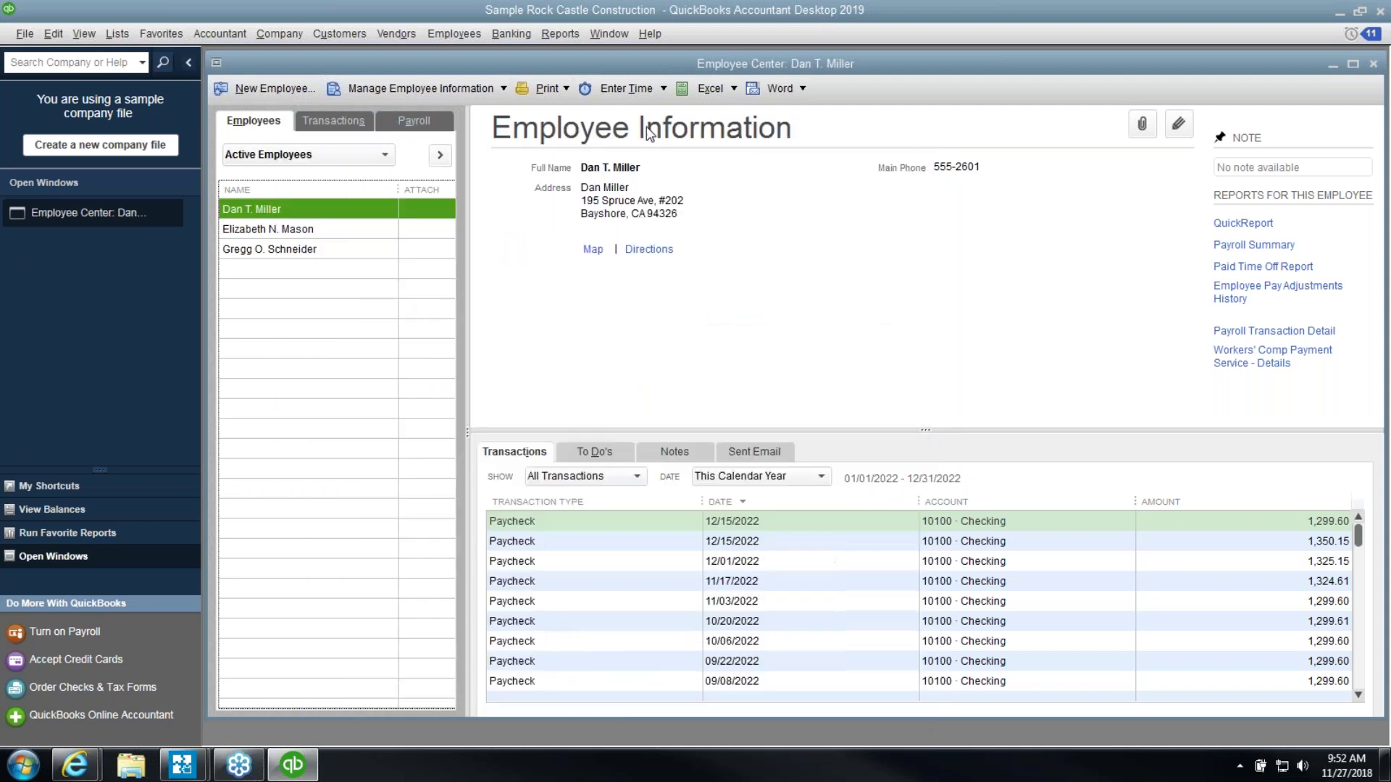
click(246, 248)
click(251, 230)
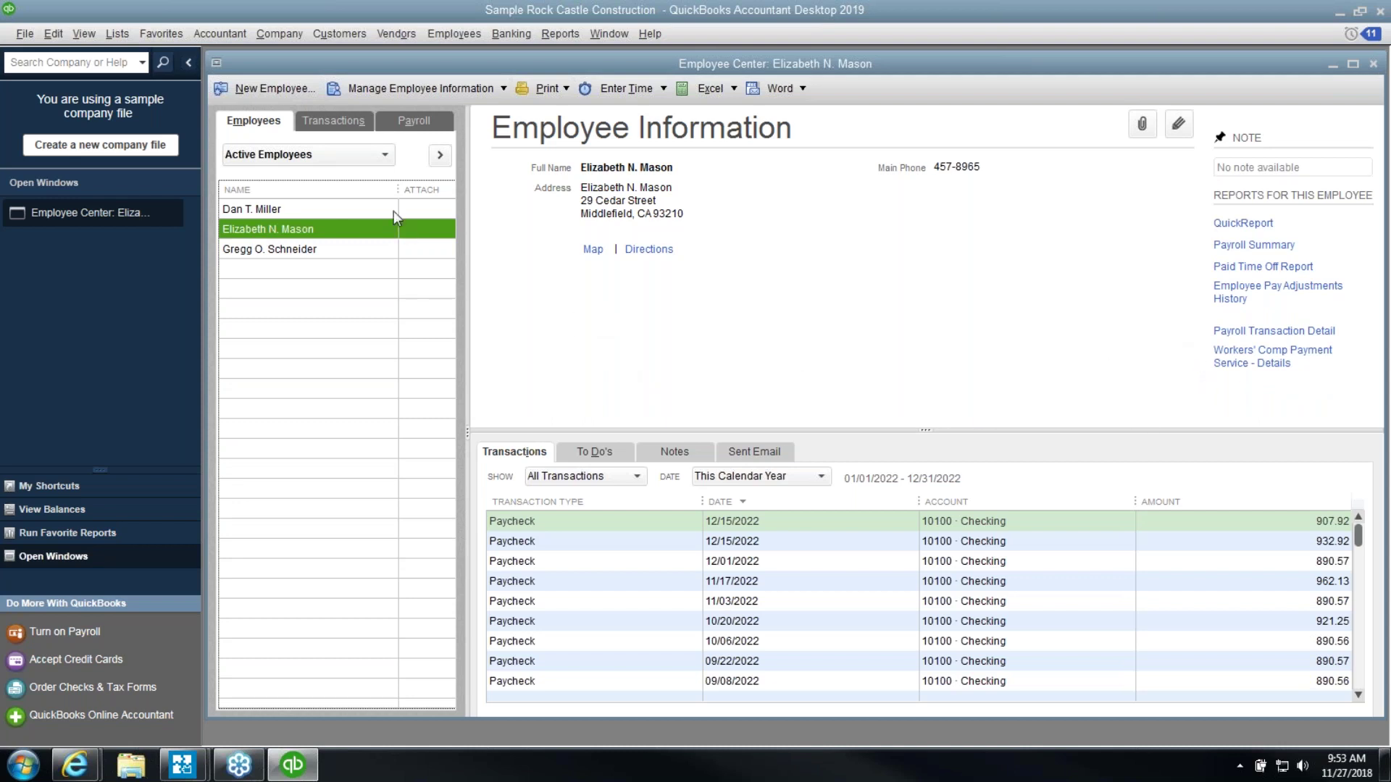
Start an unscheduled payroll for that employee and open the paycheck detail
click(407, 122)
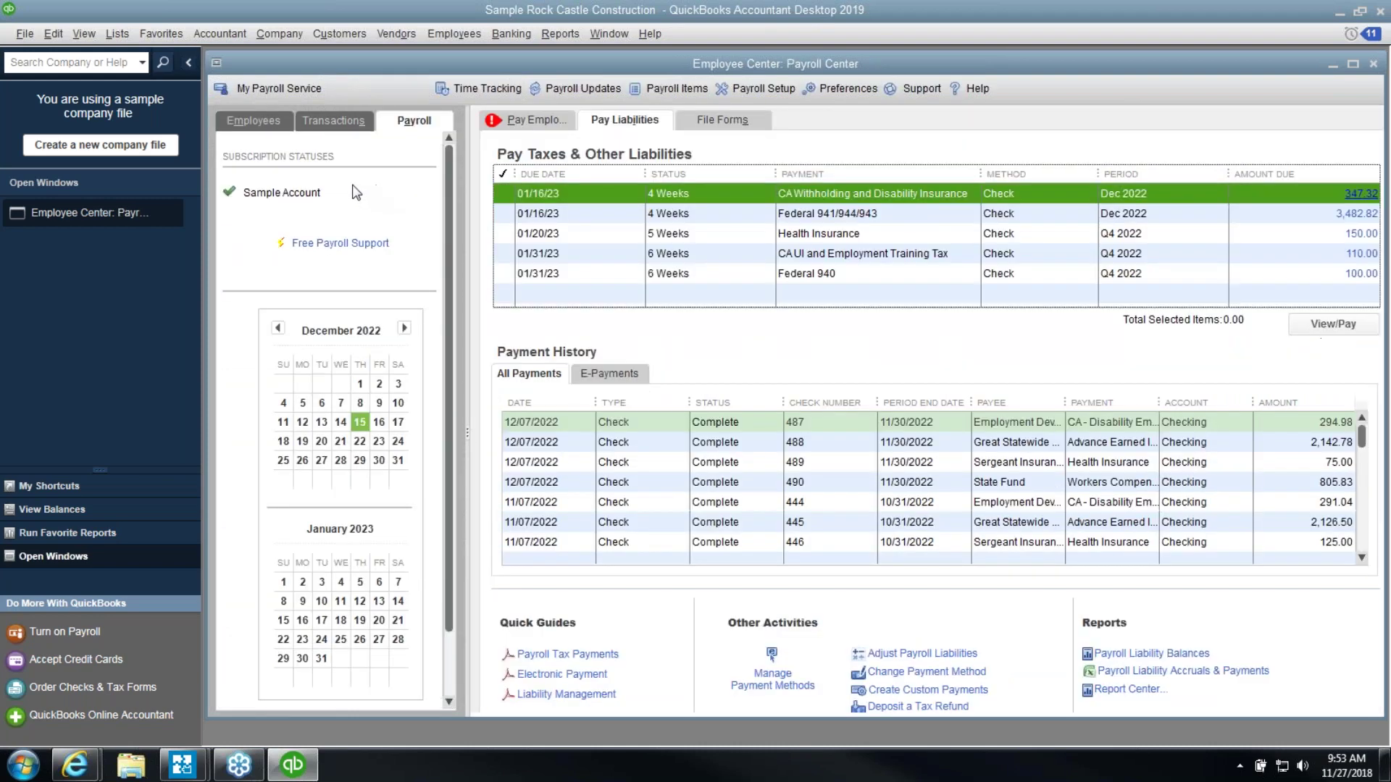
click(522, 118)
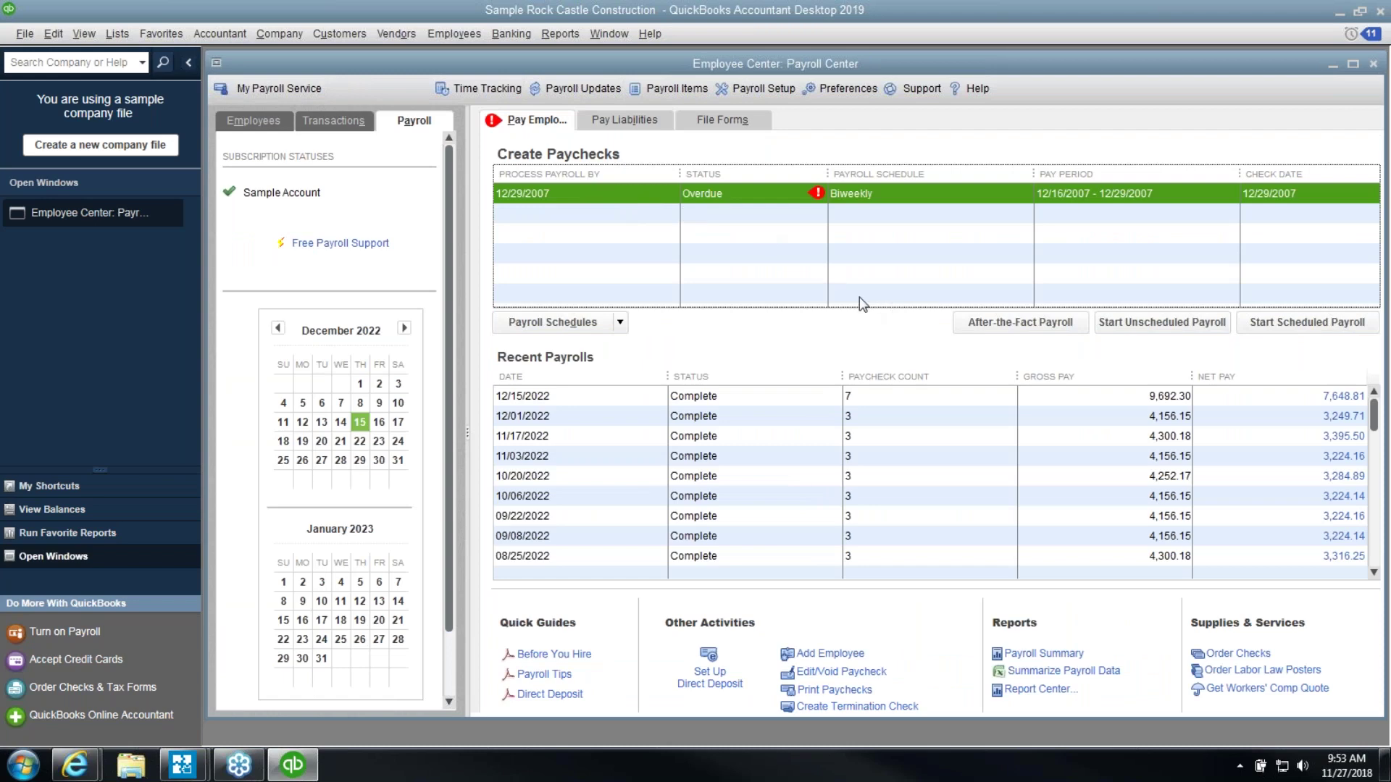
click(1150, 331)
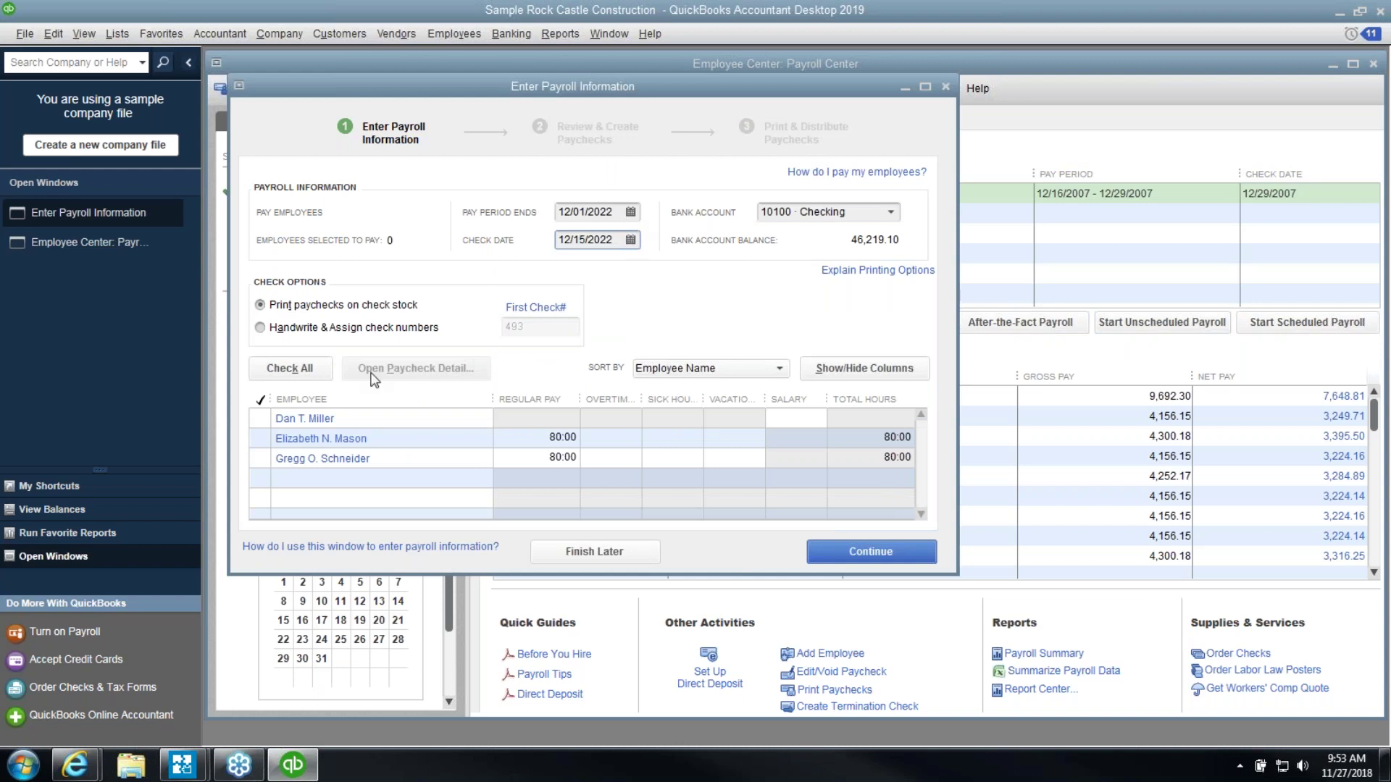
click(261, 440)
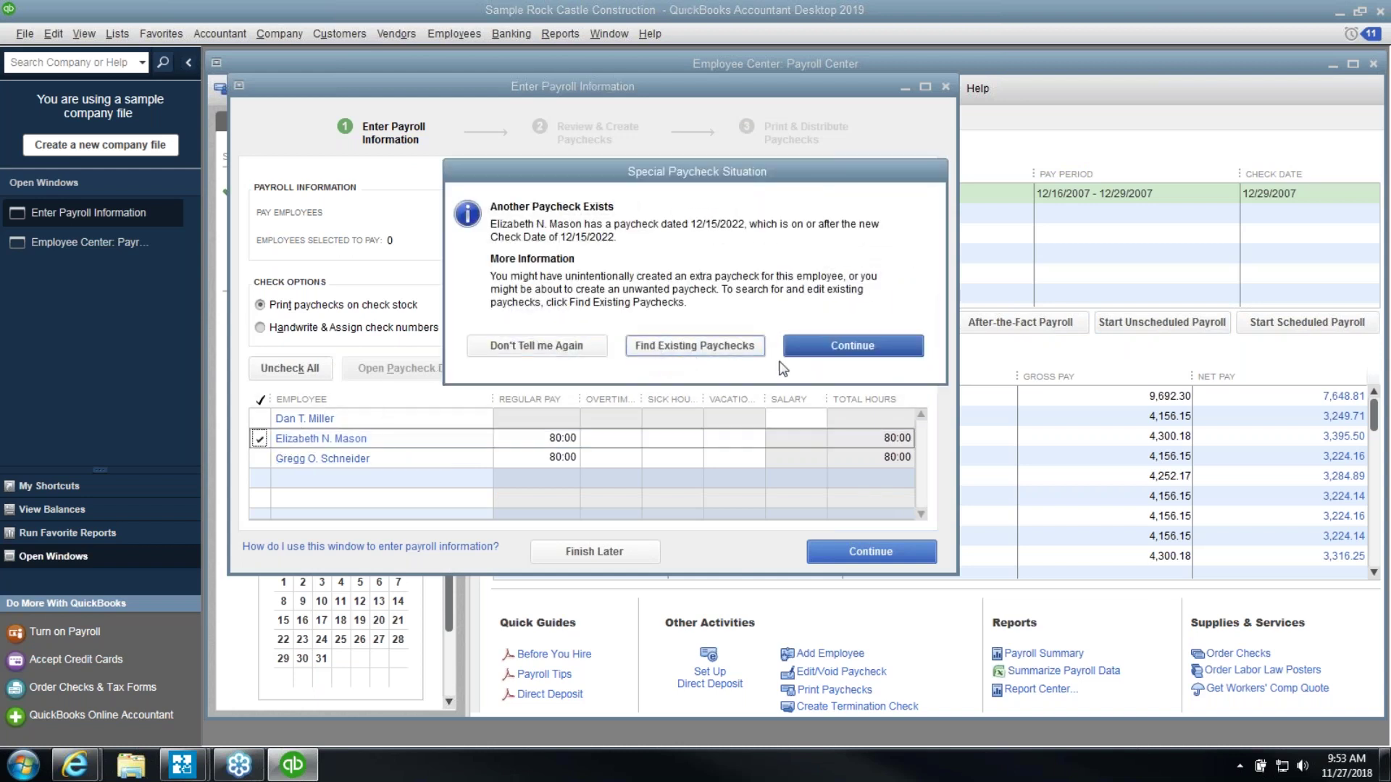
click(833, 346)
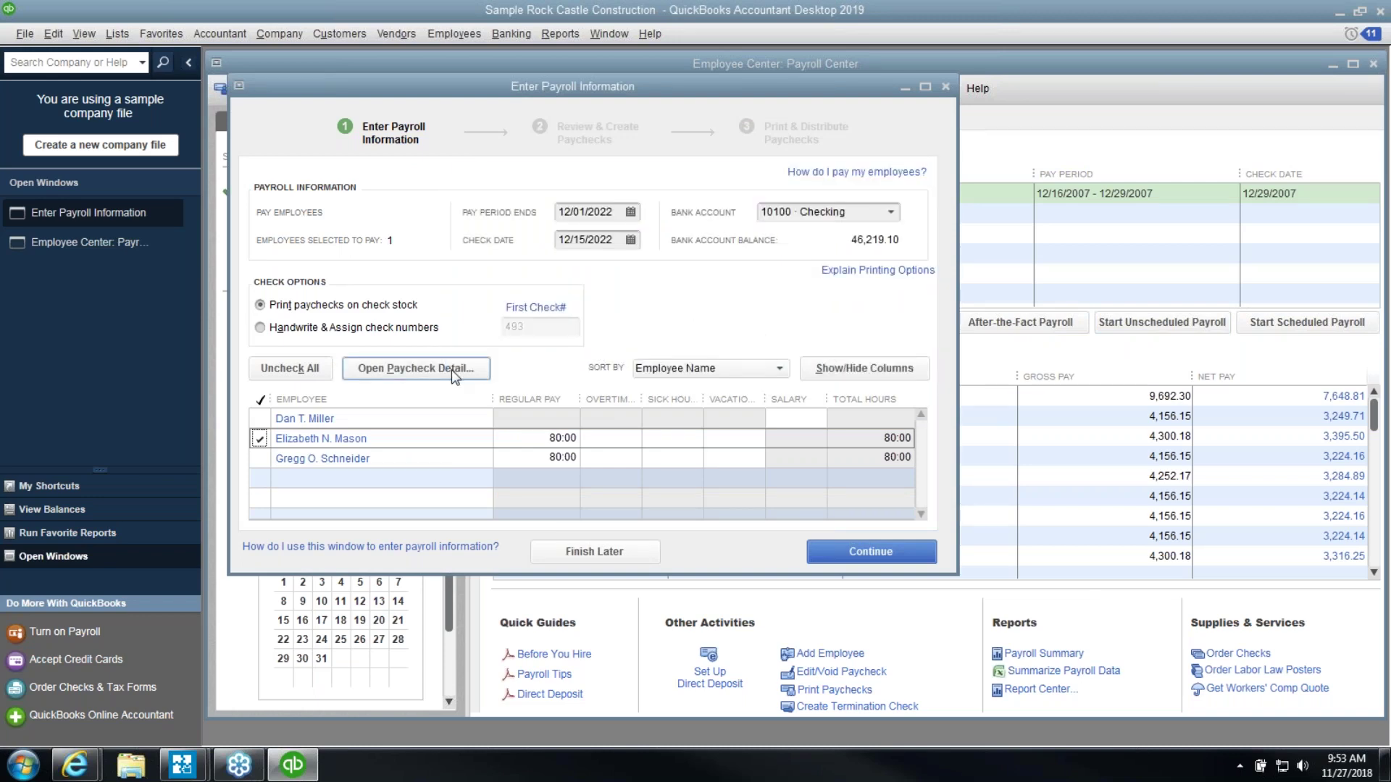
click(451, 370)
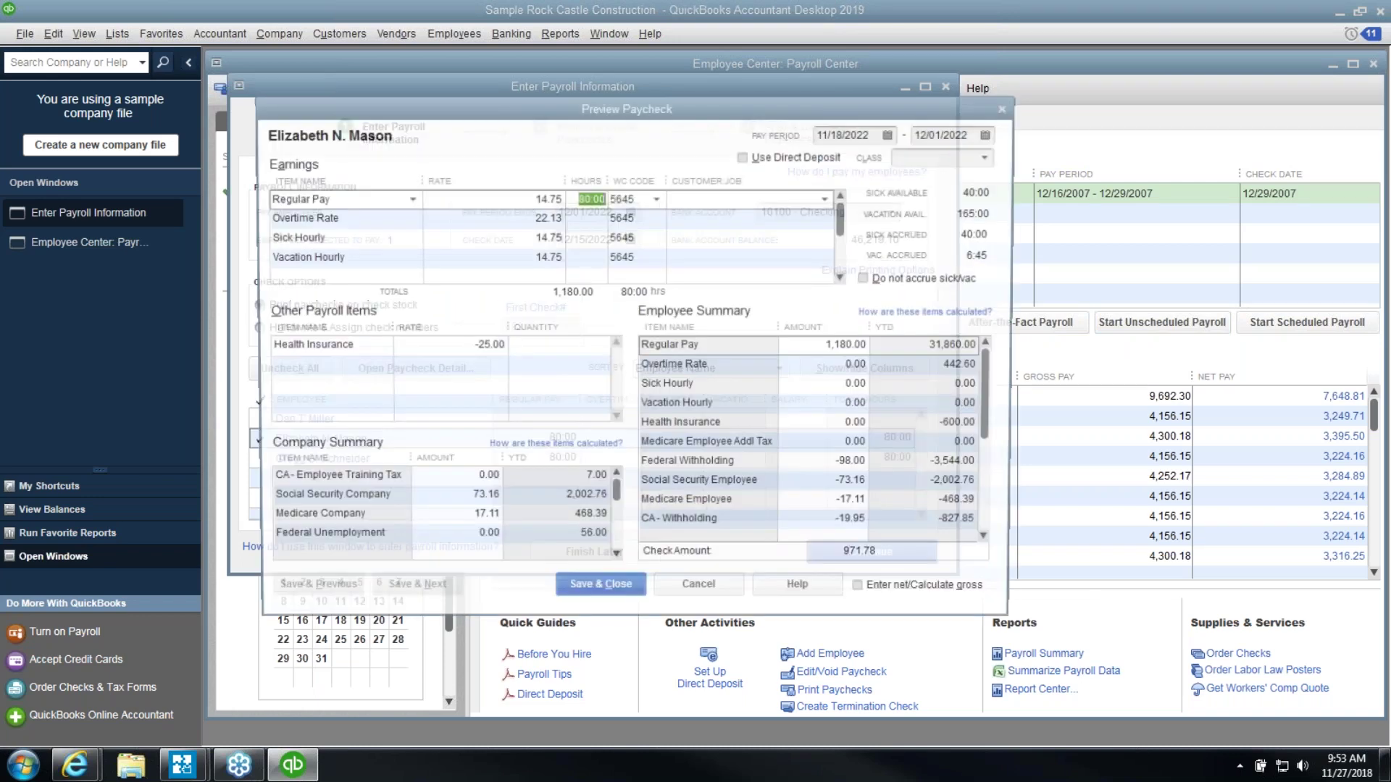
click(358, 370)
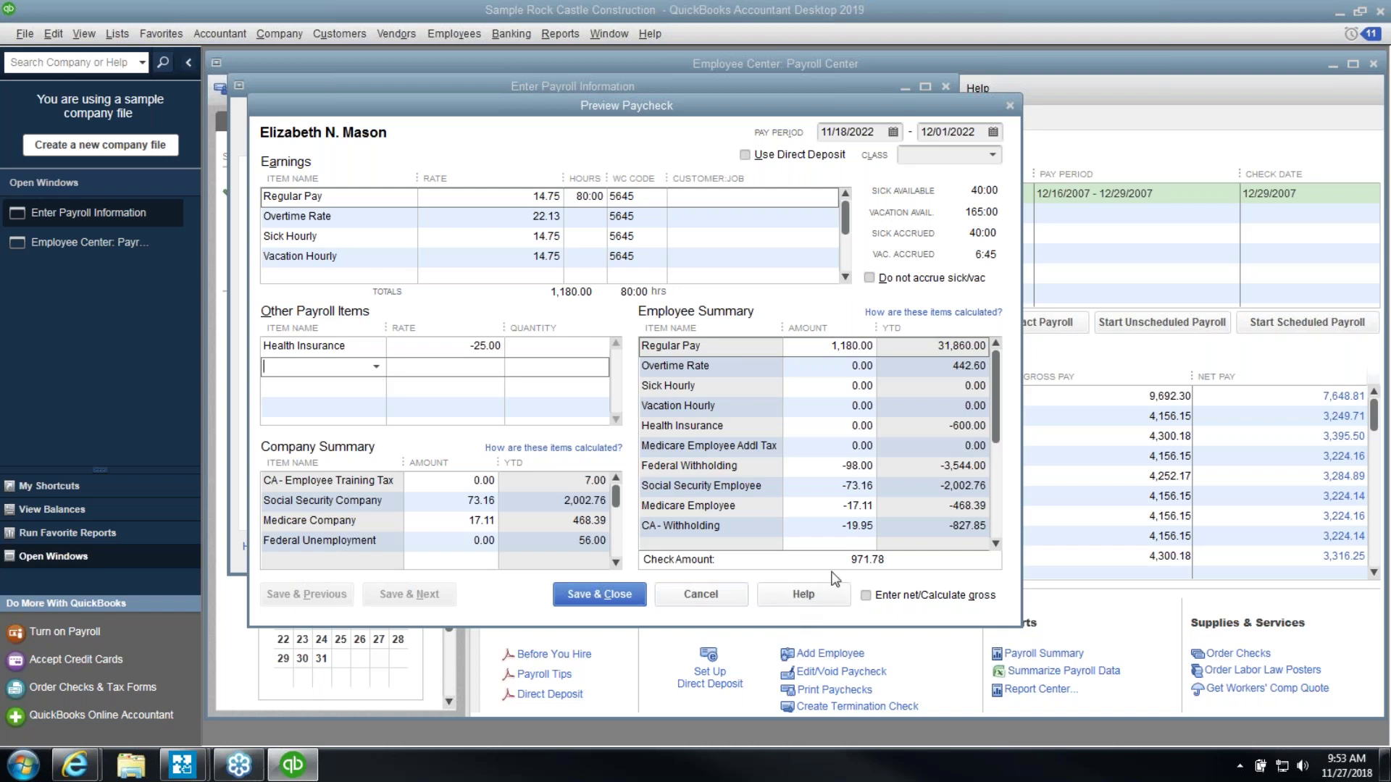
click(893, 562)
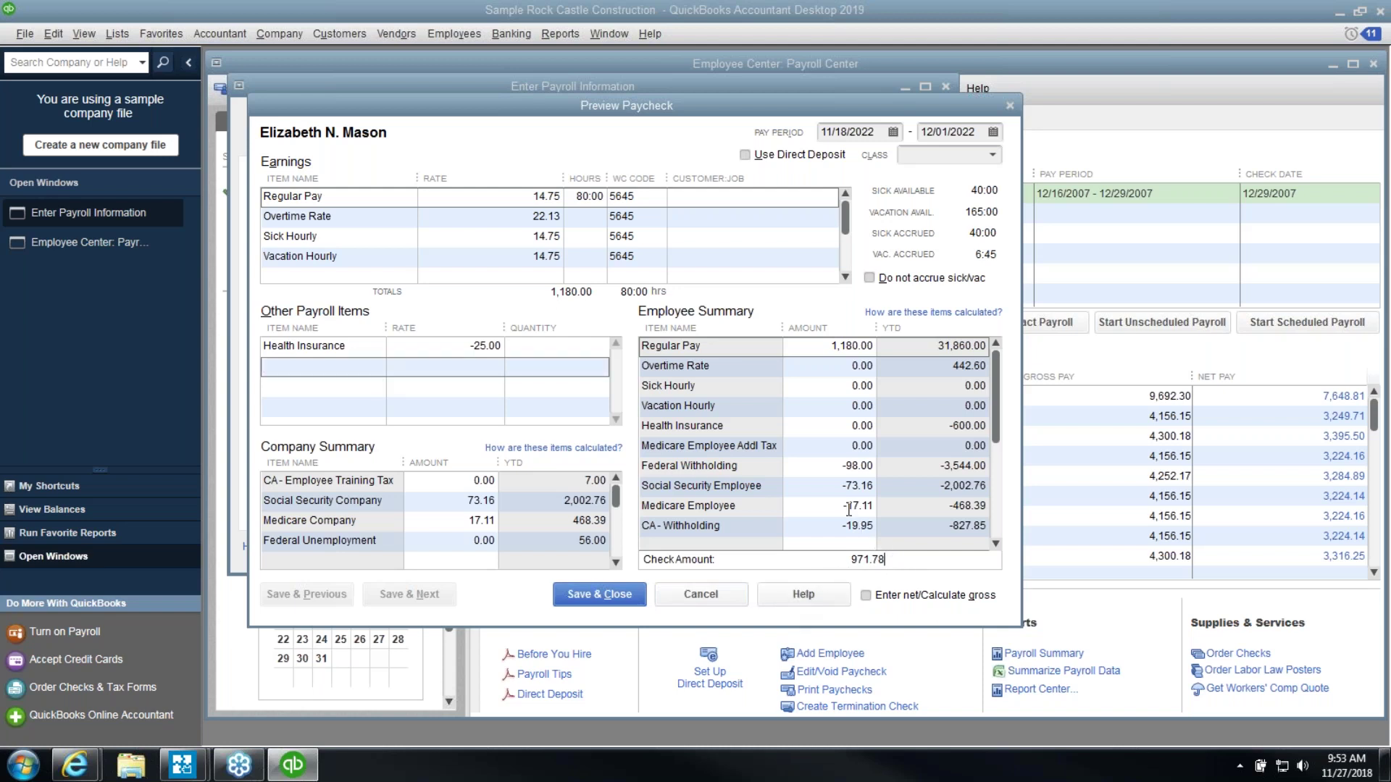
click(821, 473)
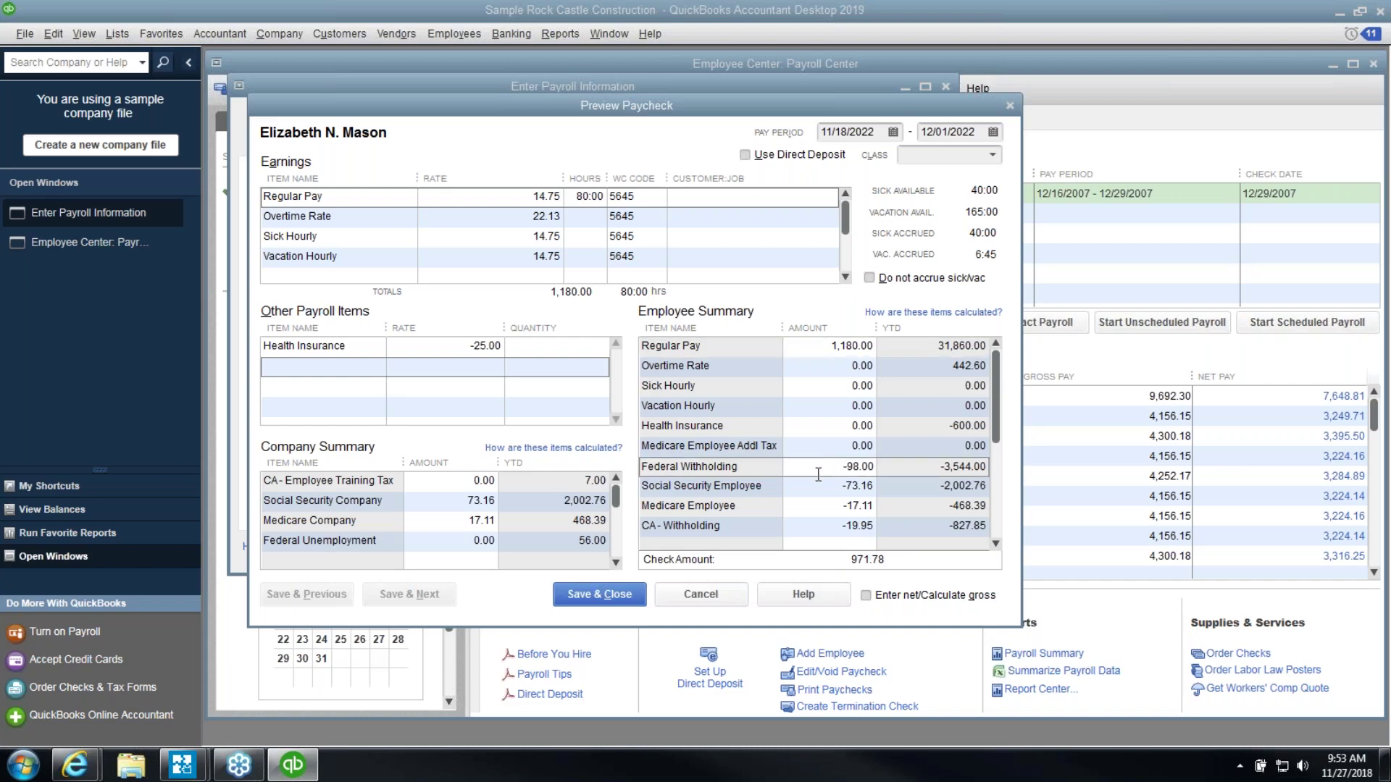
click(819, 484)
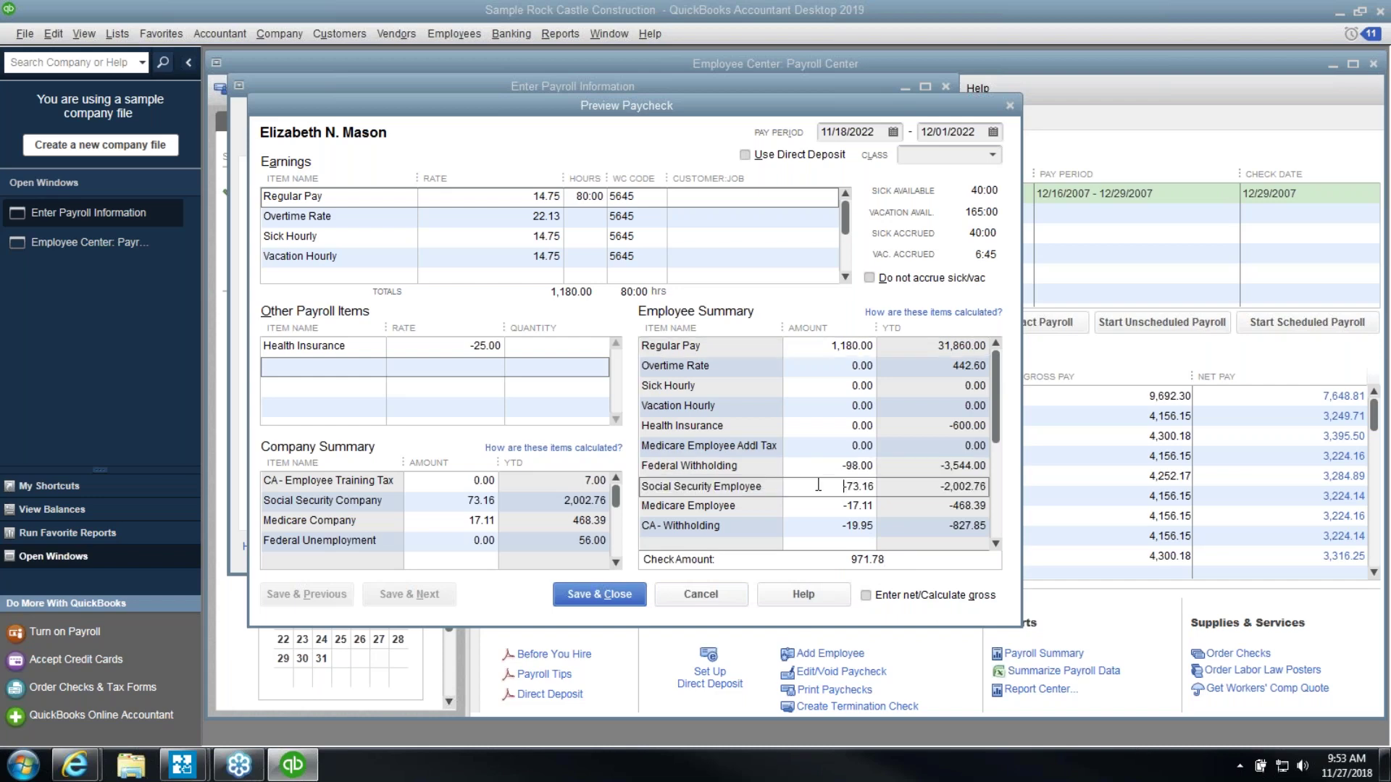
click(812, 503)
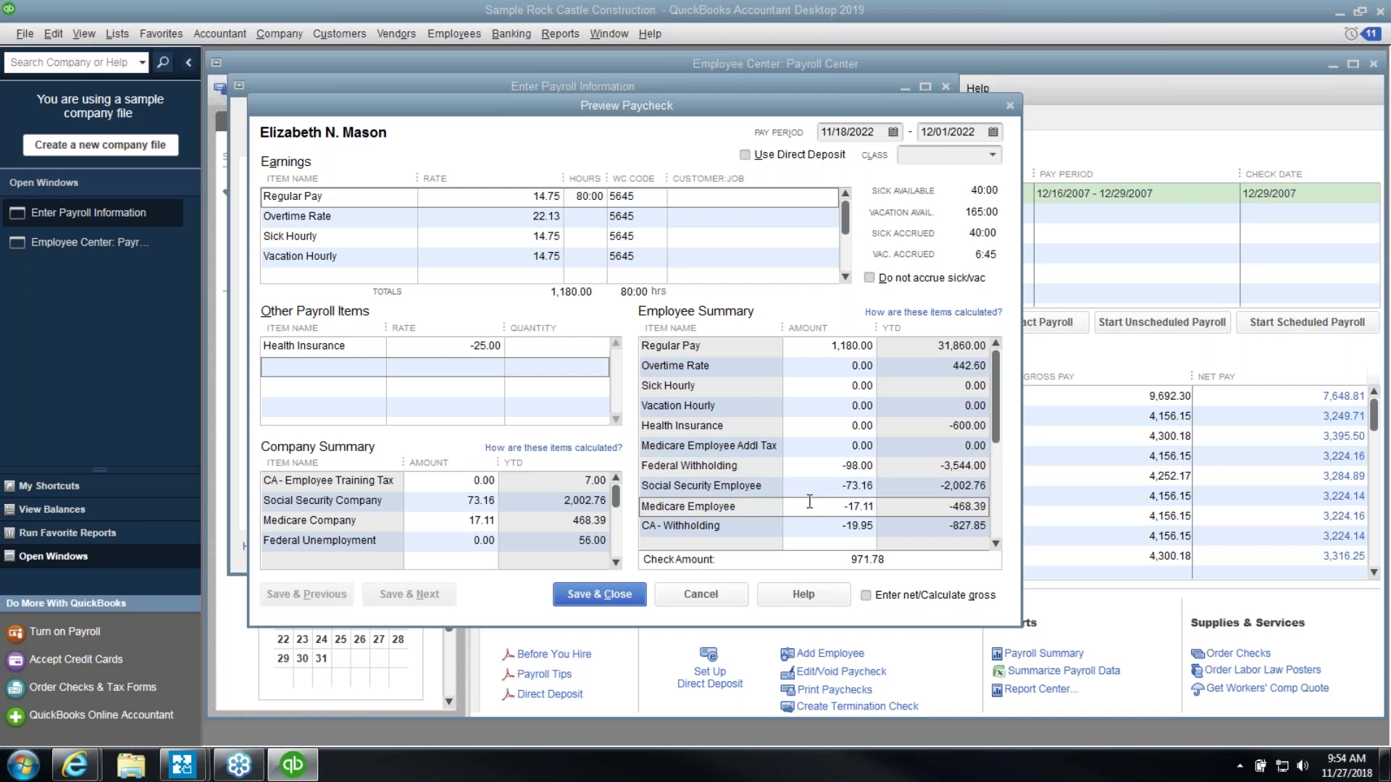
click(376, 370)
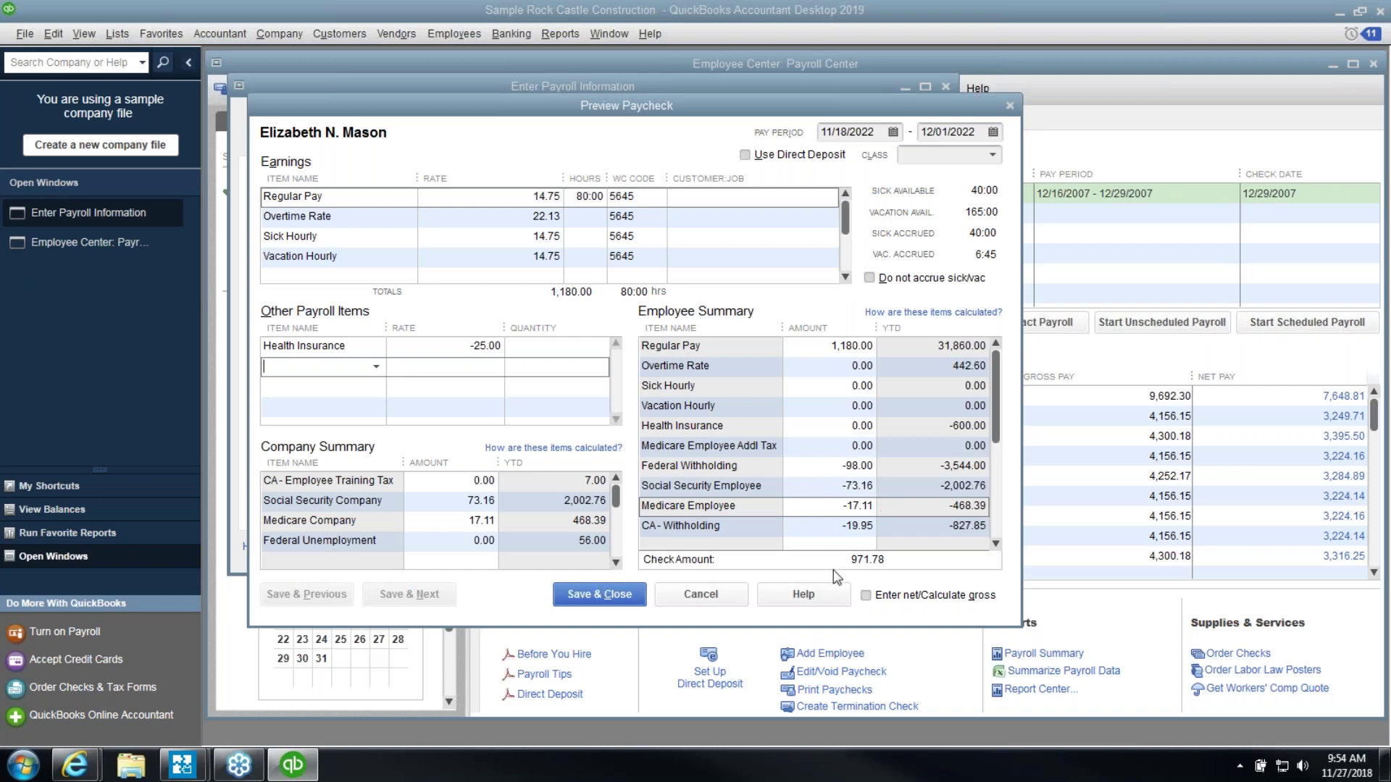
click(891, 563)
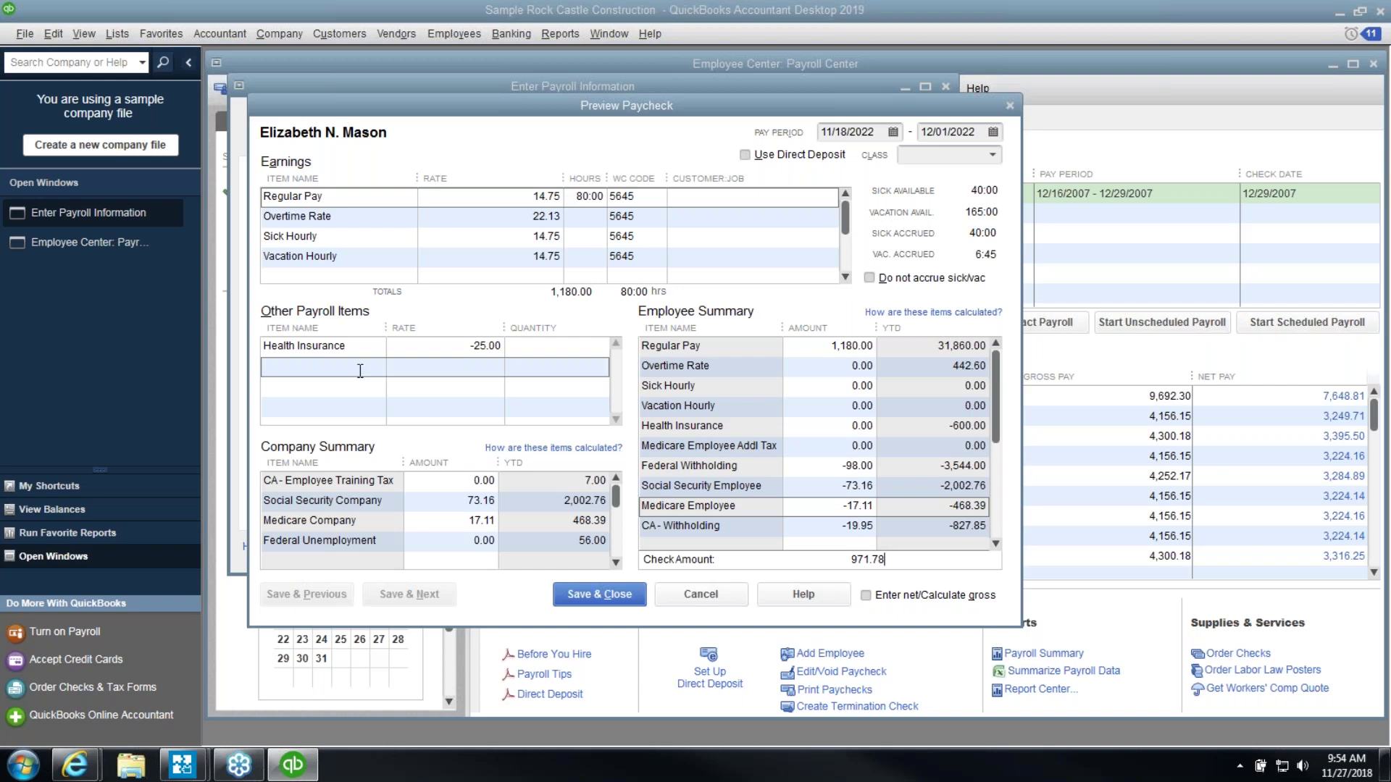
click(438, 411)
Add a Gift Card line at 100.00 under Other Payroll Items
text(Gift Card)
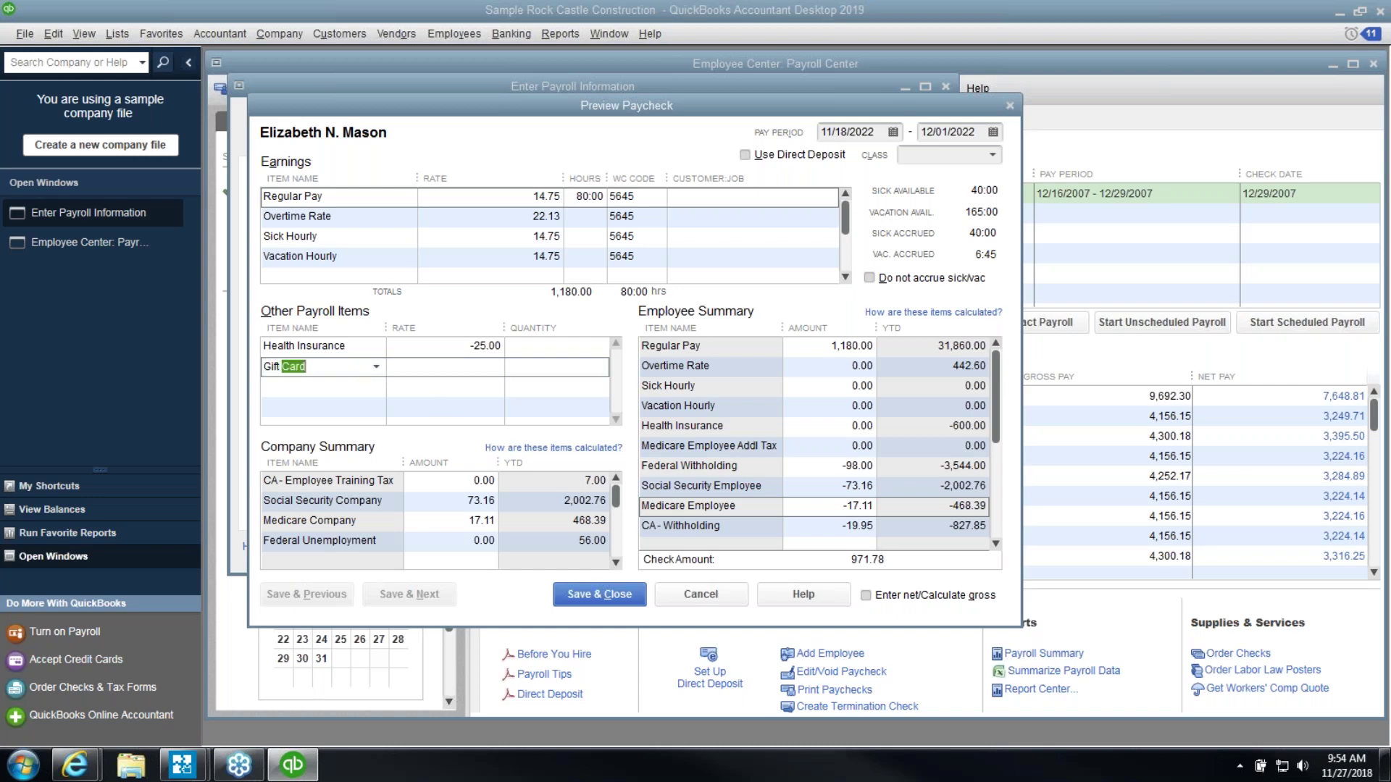
key(Tab)
text(100.00)
key(Tab)
key(Tab)
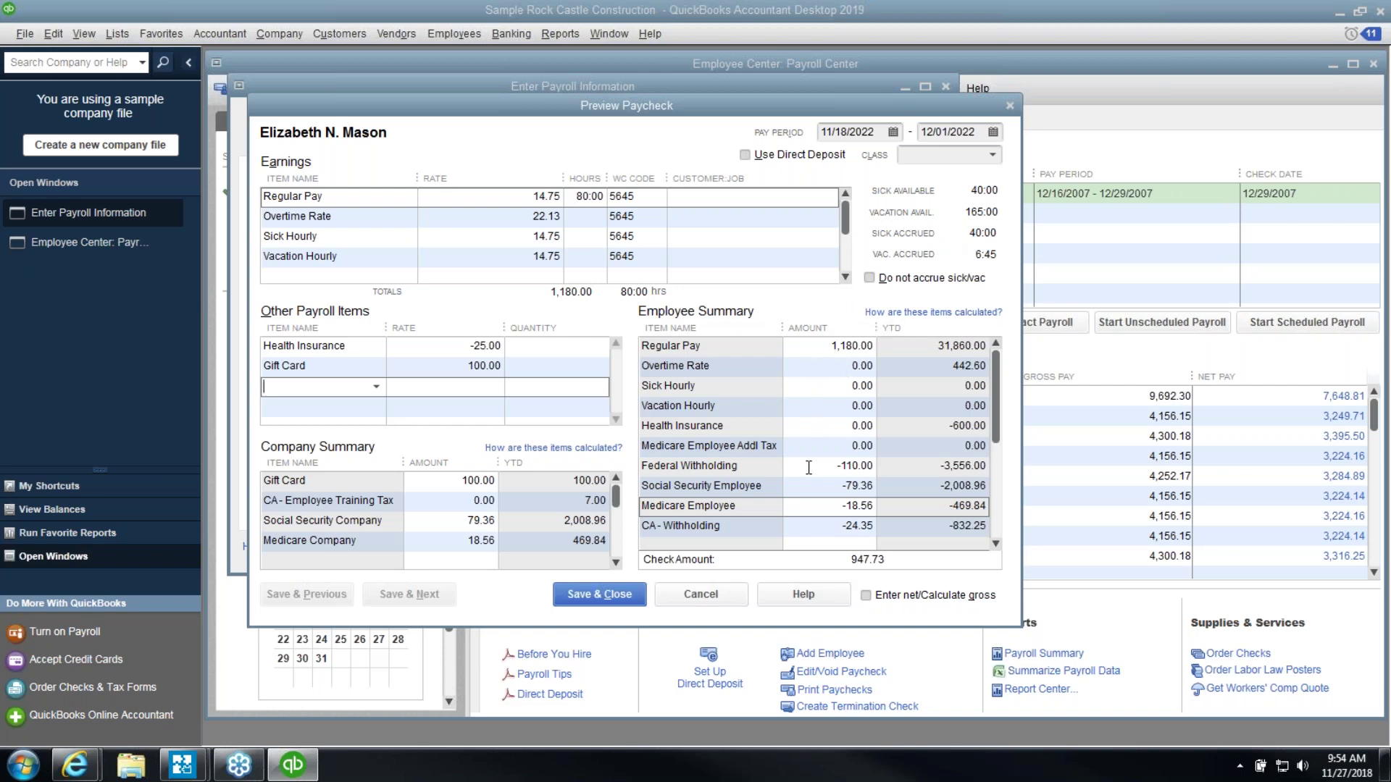
click(469, 368)
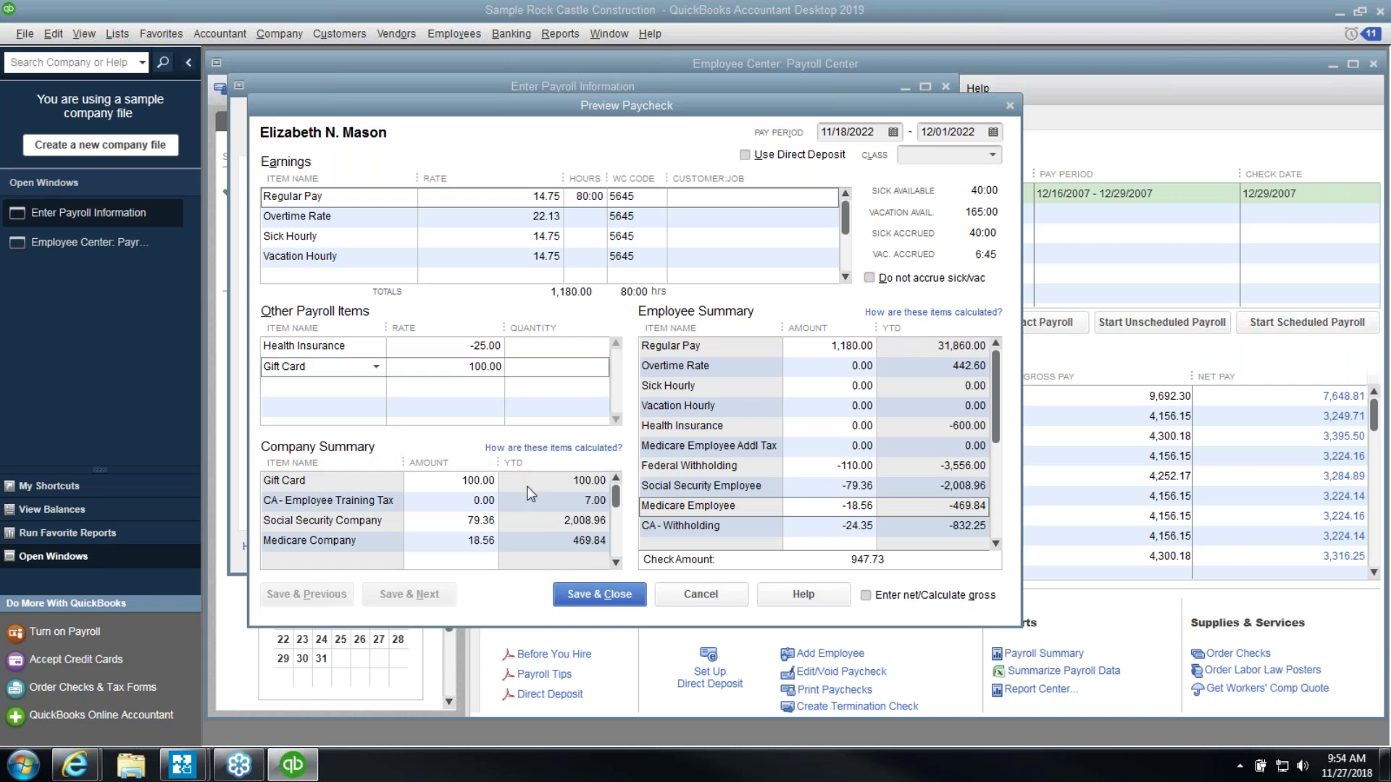
click(370, 383)
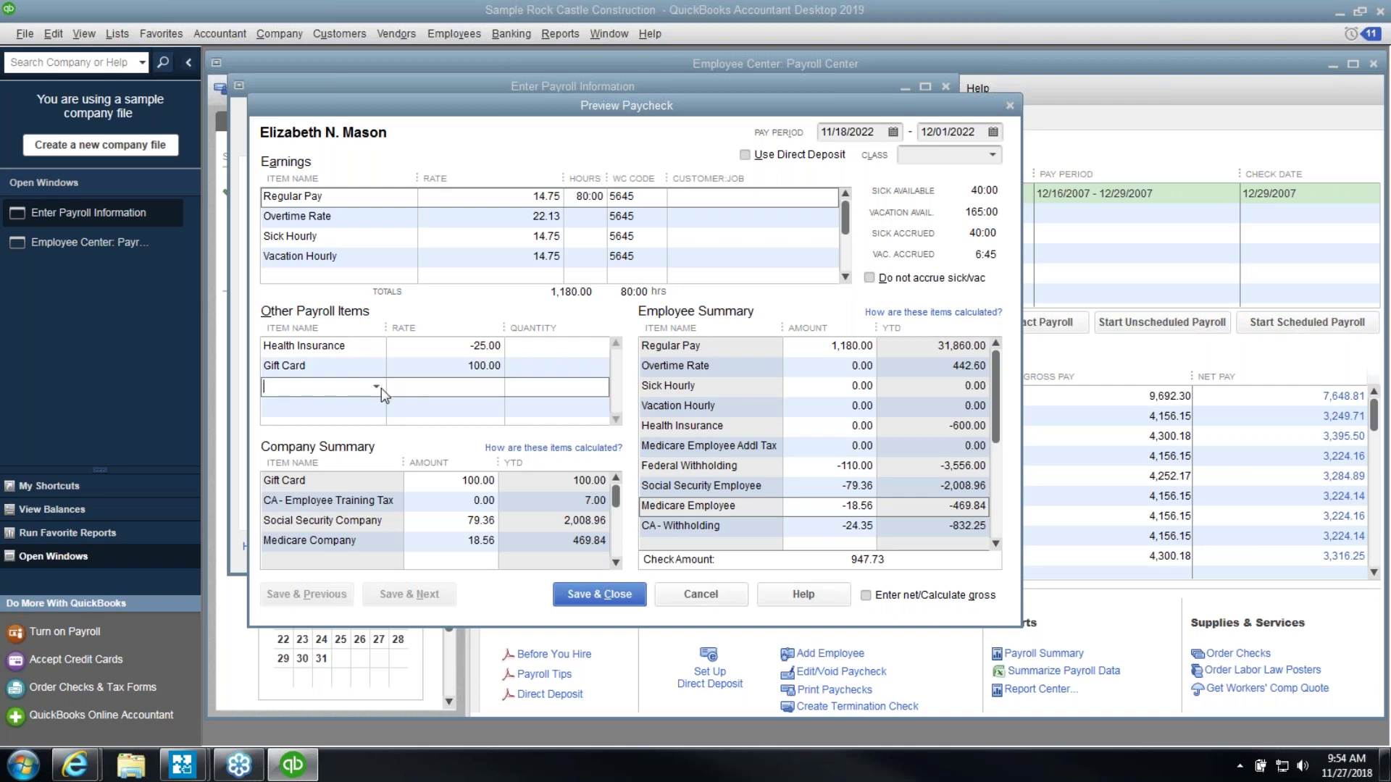
click(376, 387)
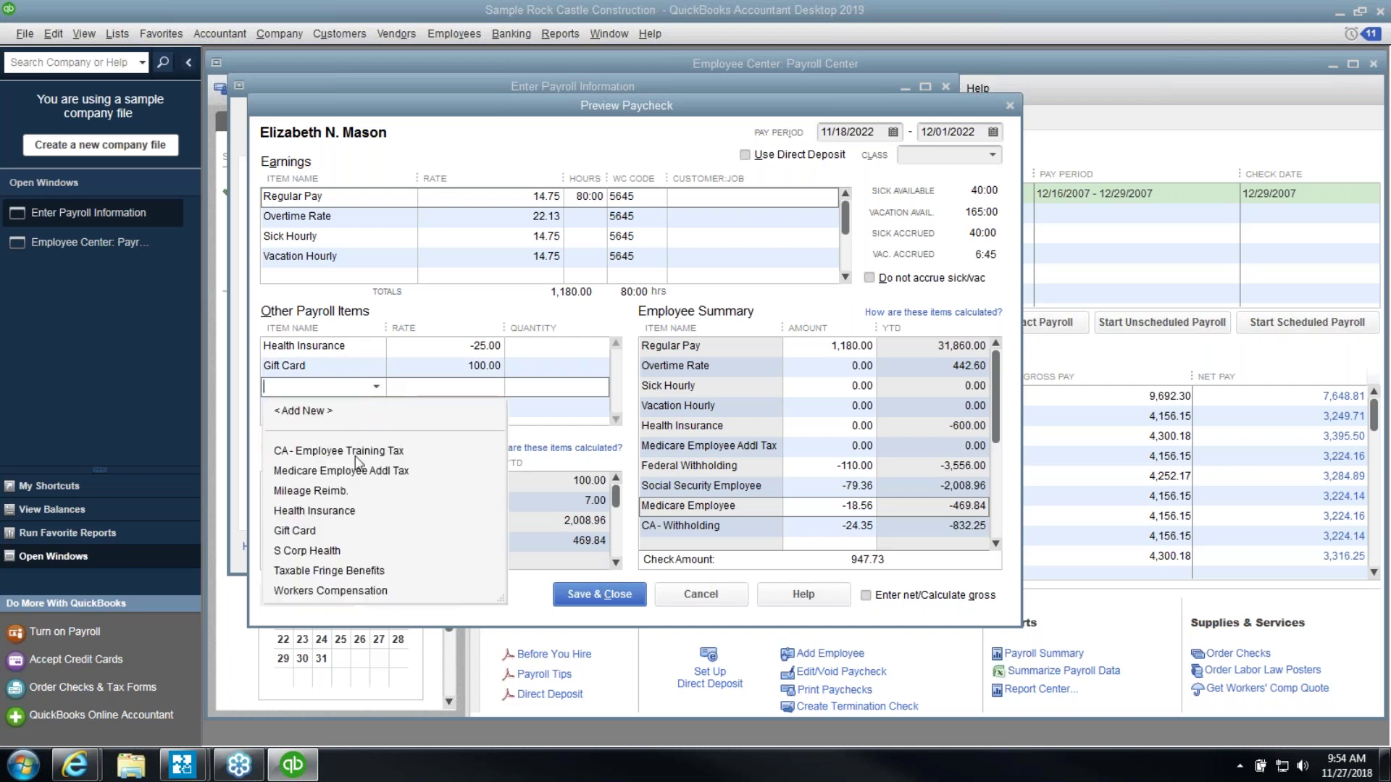
Add S Corp Health at 15,000.00 and check the recalculated Federal Withholding
click(342, 552)
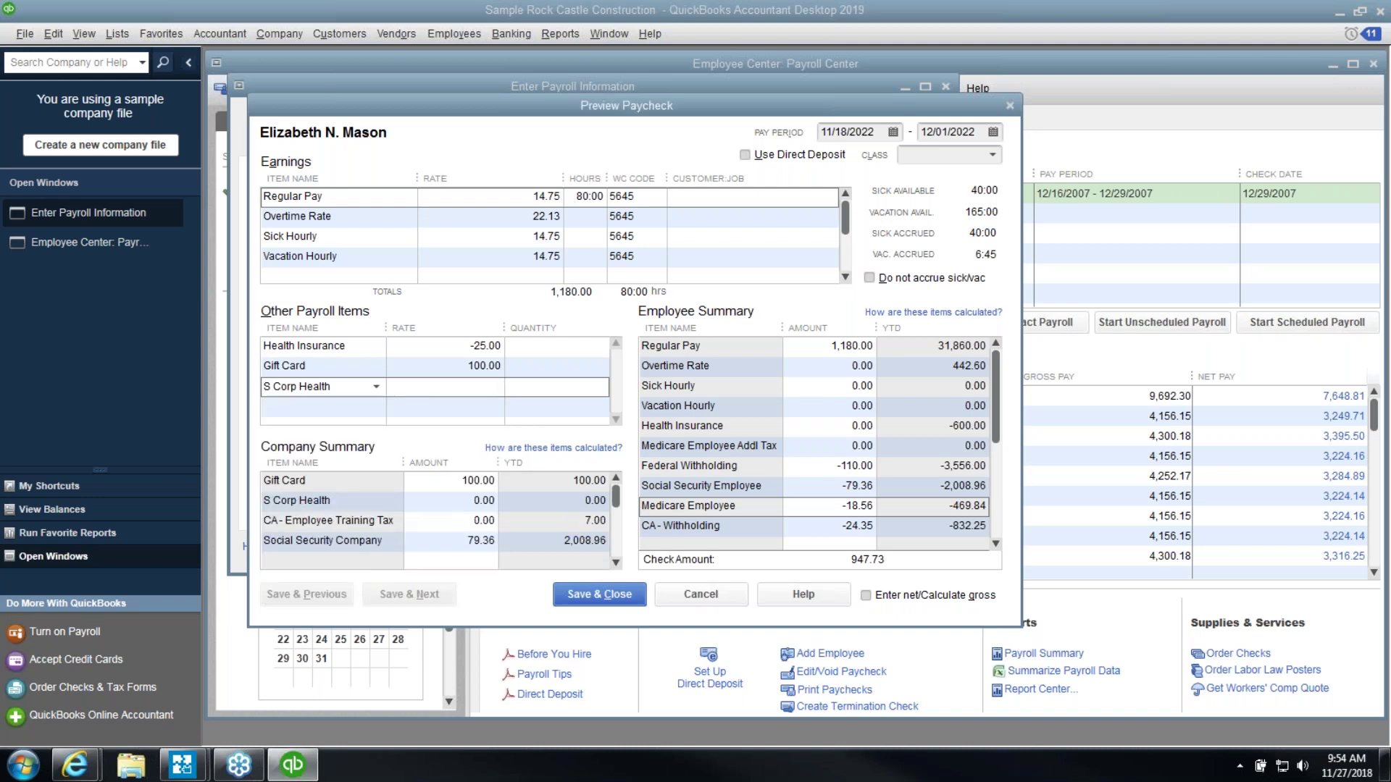
text(15000.00)
click(351, 383)
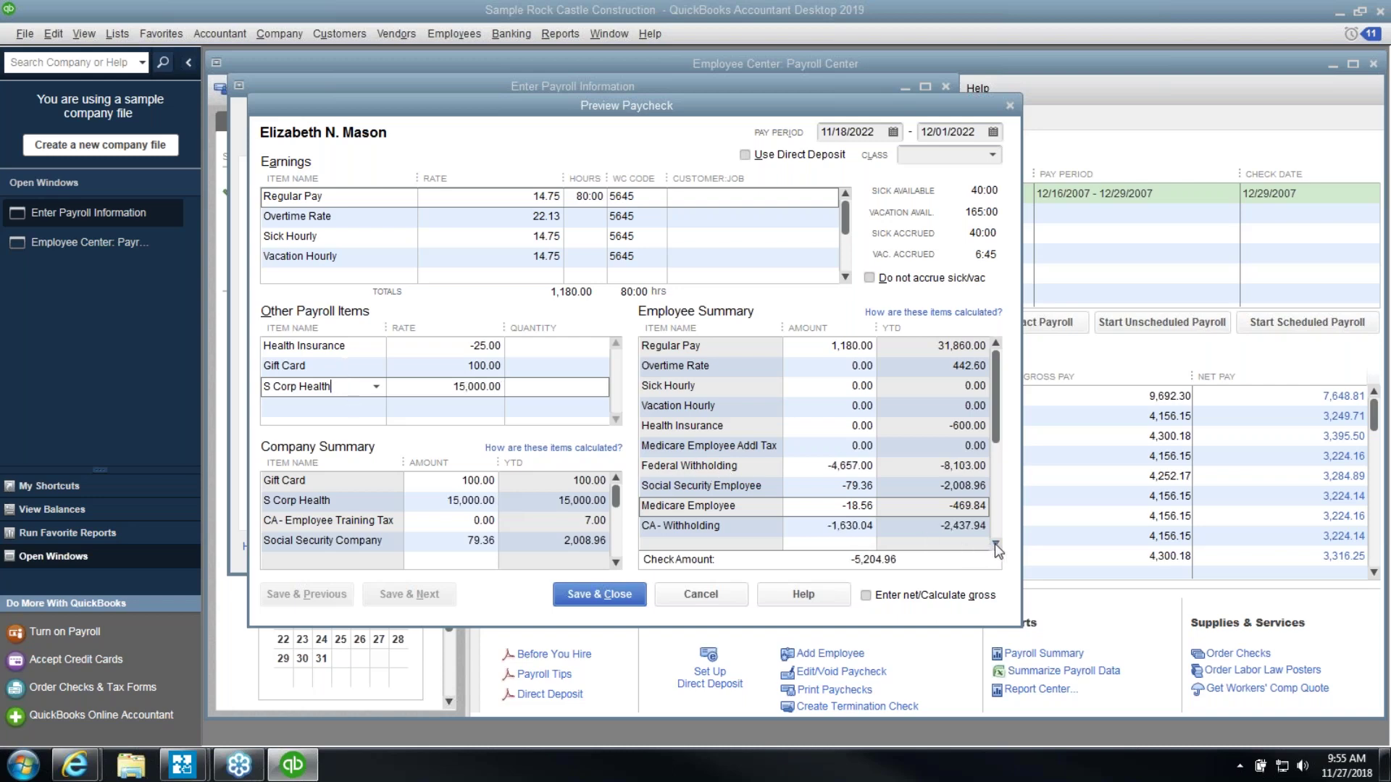
click(819, 468)
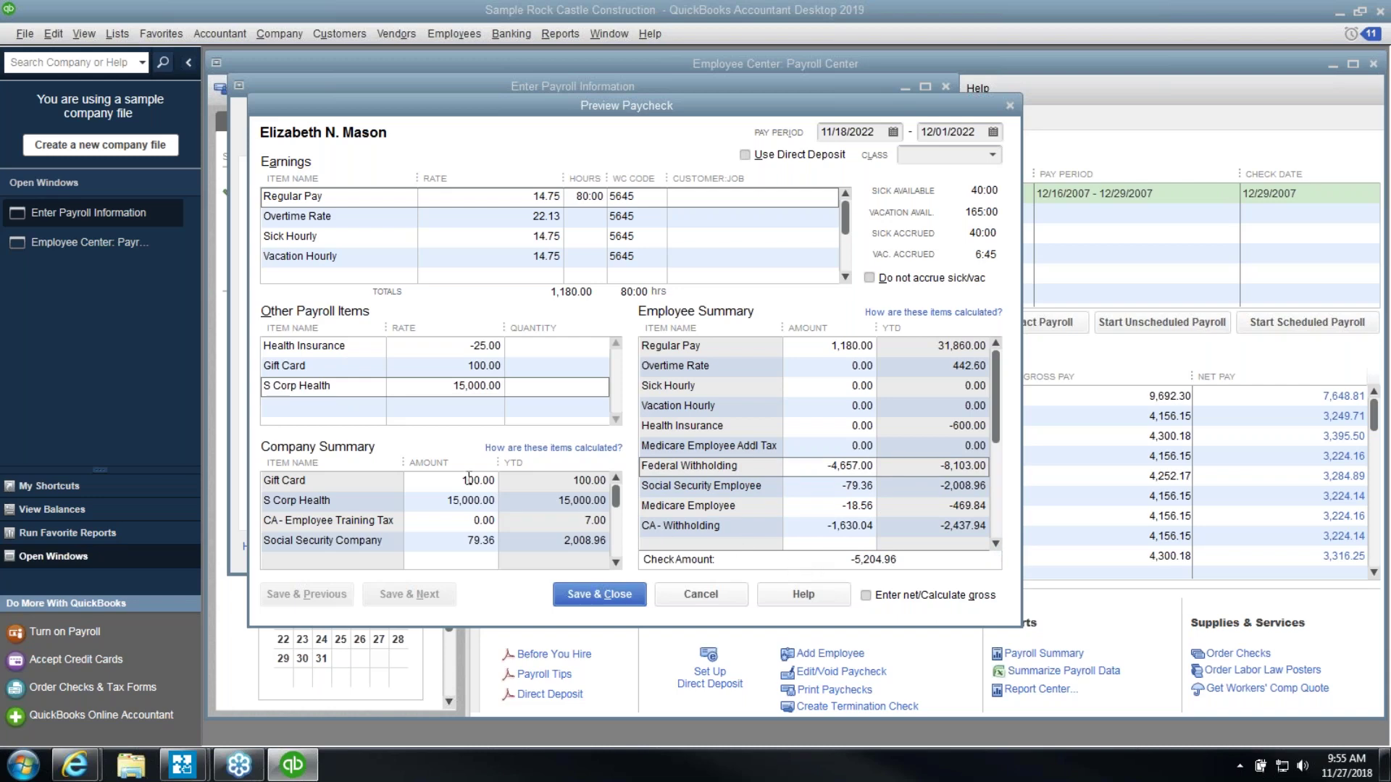
Reset the S Corp Health rate to 0, then re-enter 15000
click(363, 408)
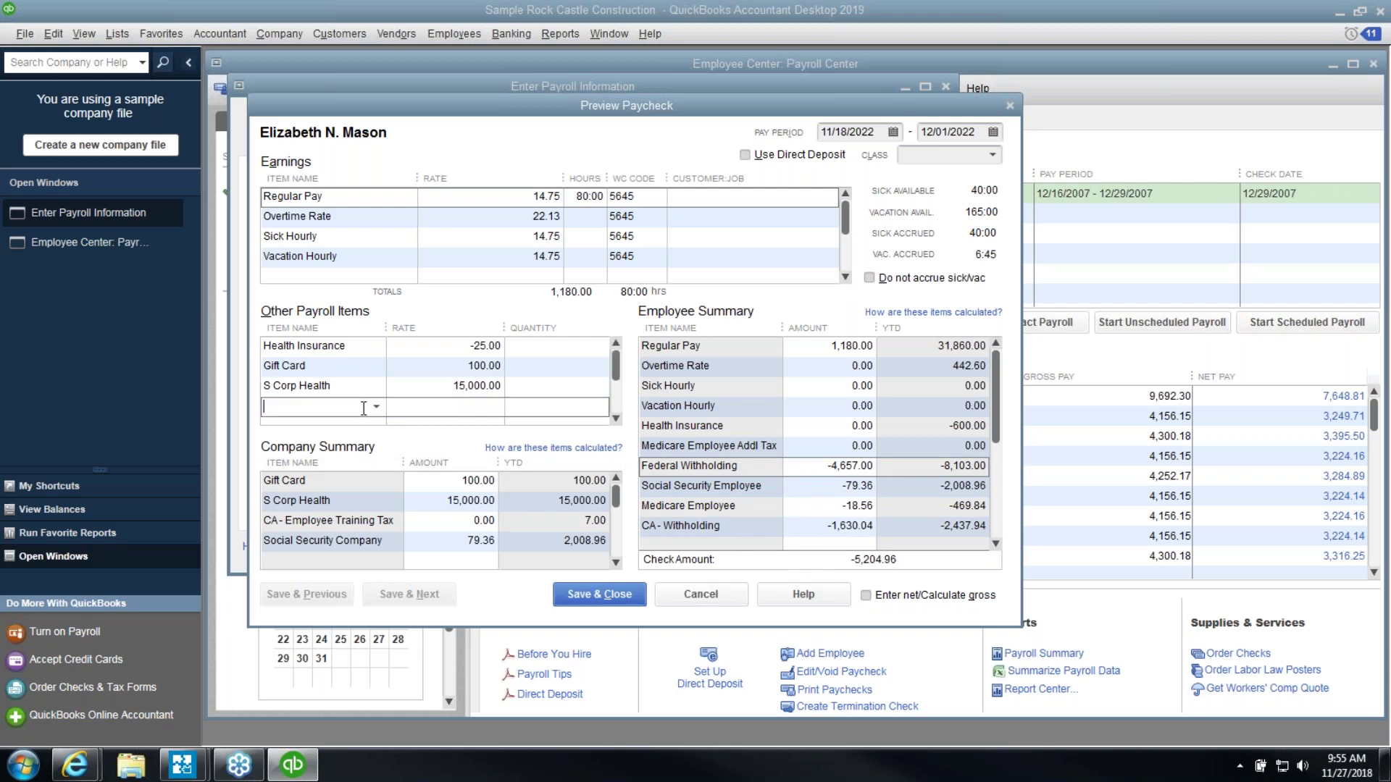
click(433, 386)
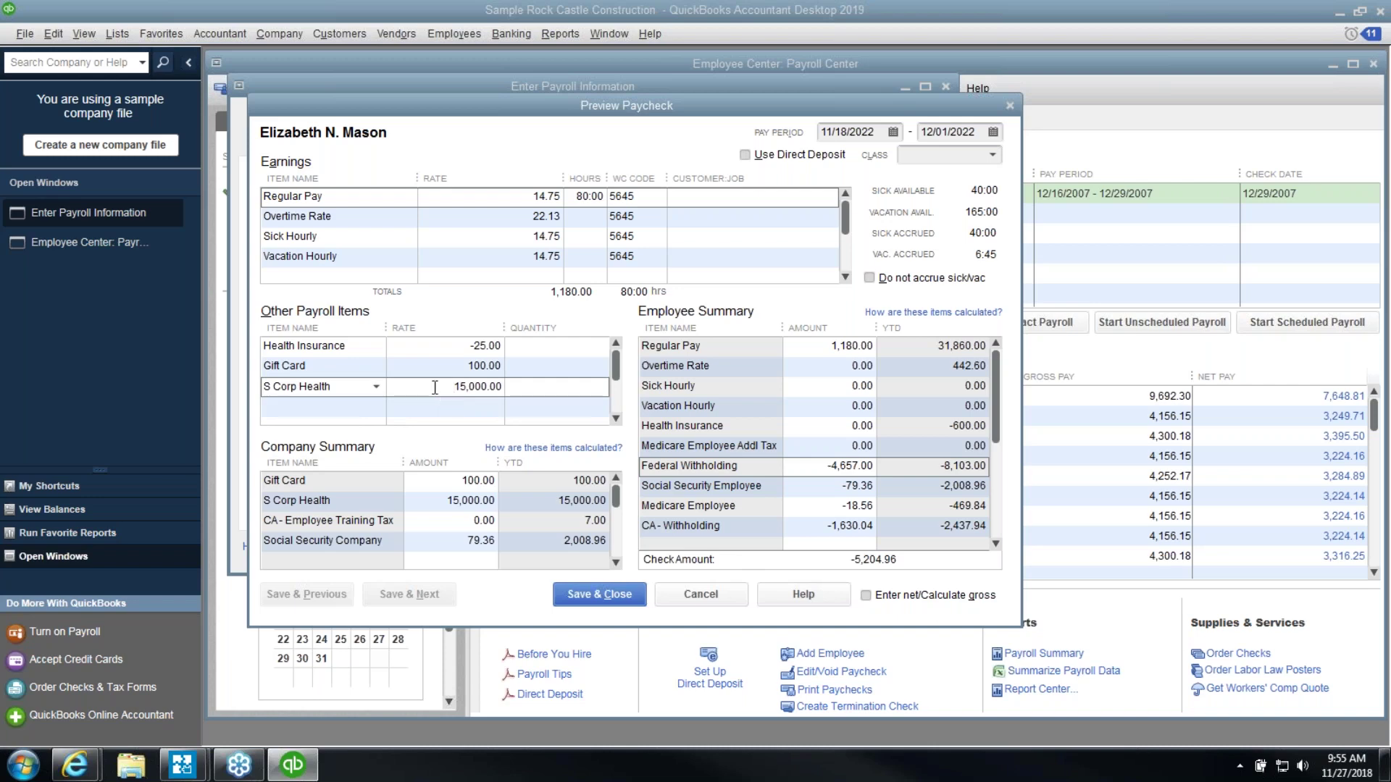
drag(454, 386, 570, 392)
text(0)
click(319, 406)
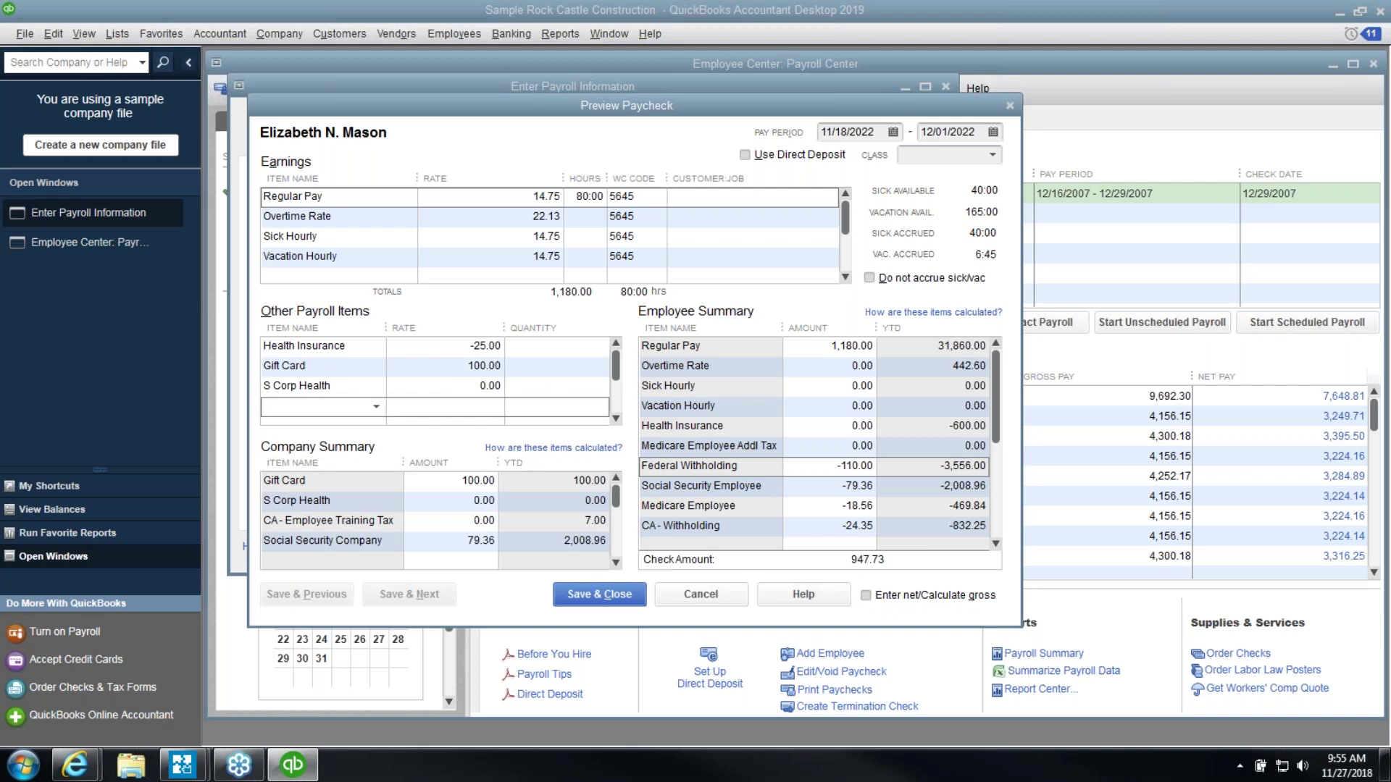
click(819, 467)
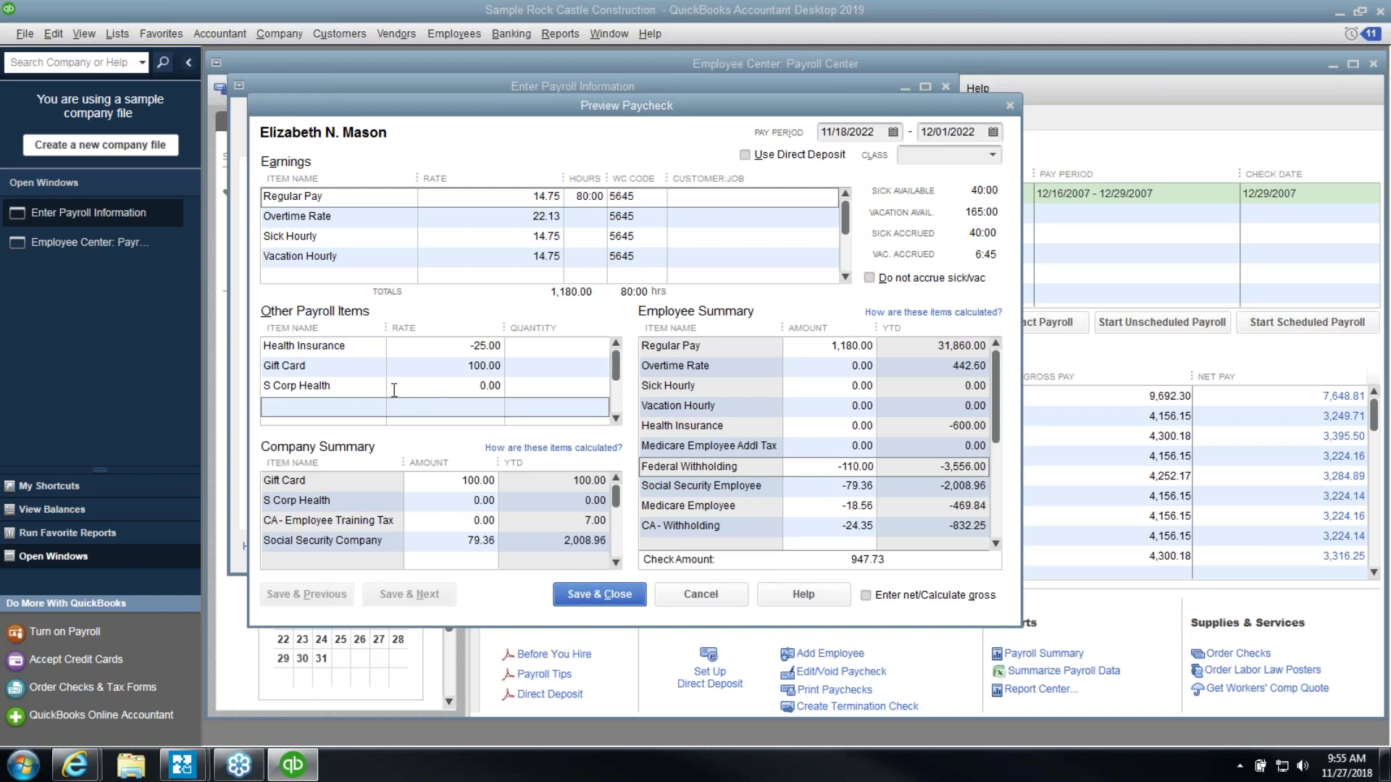
click(435, 386)
text(15000)
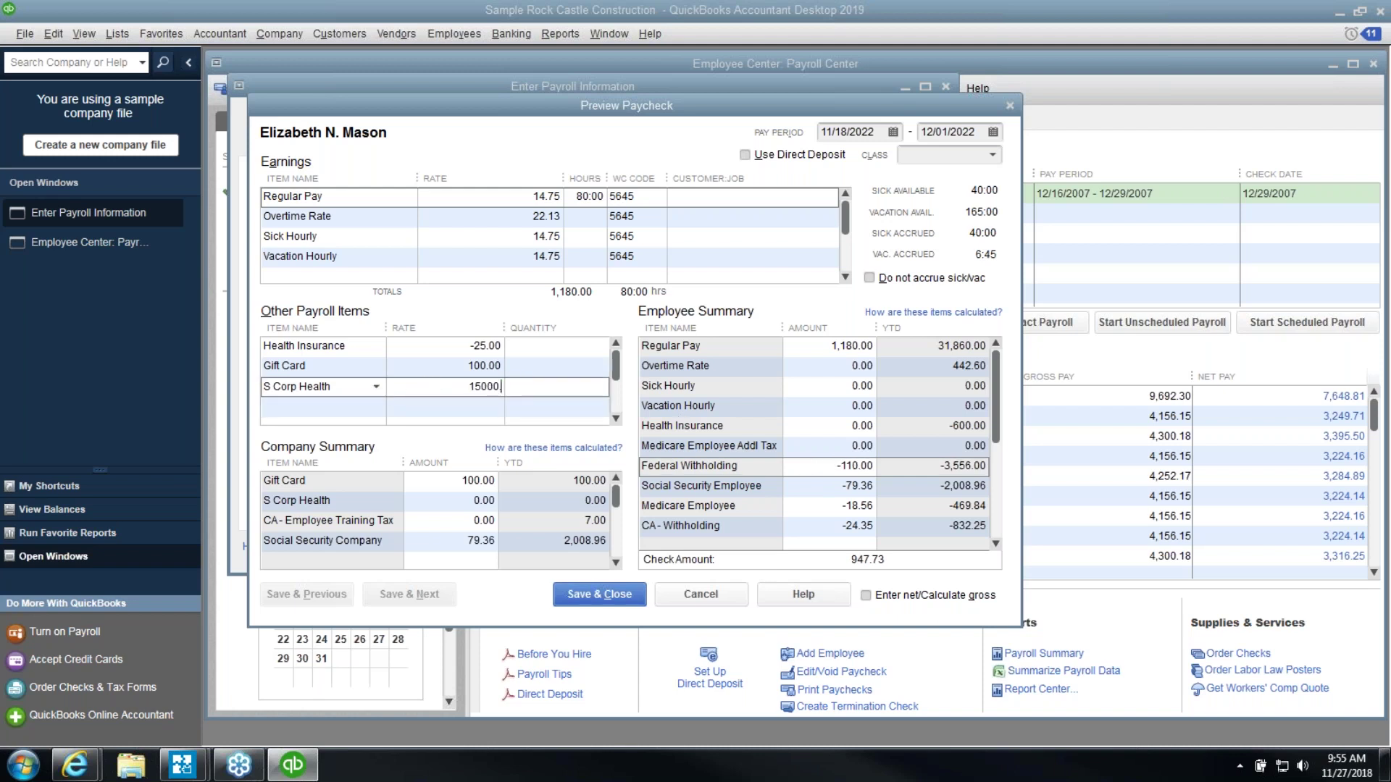
key(Tab)
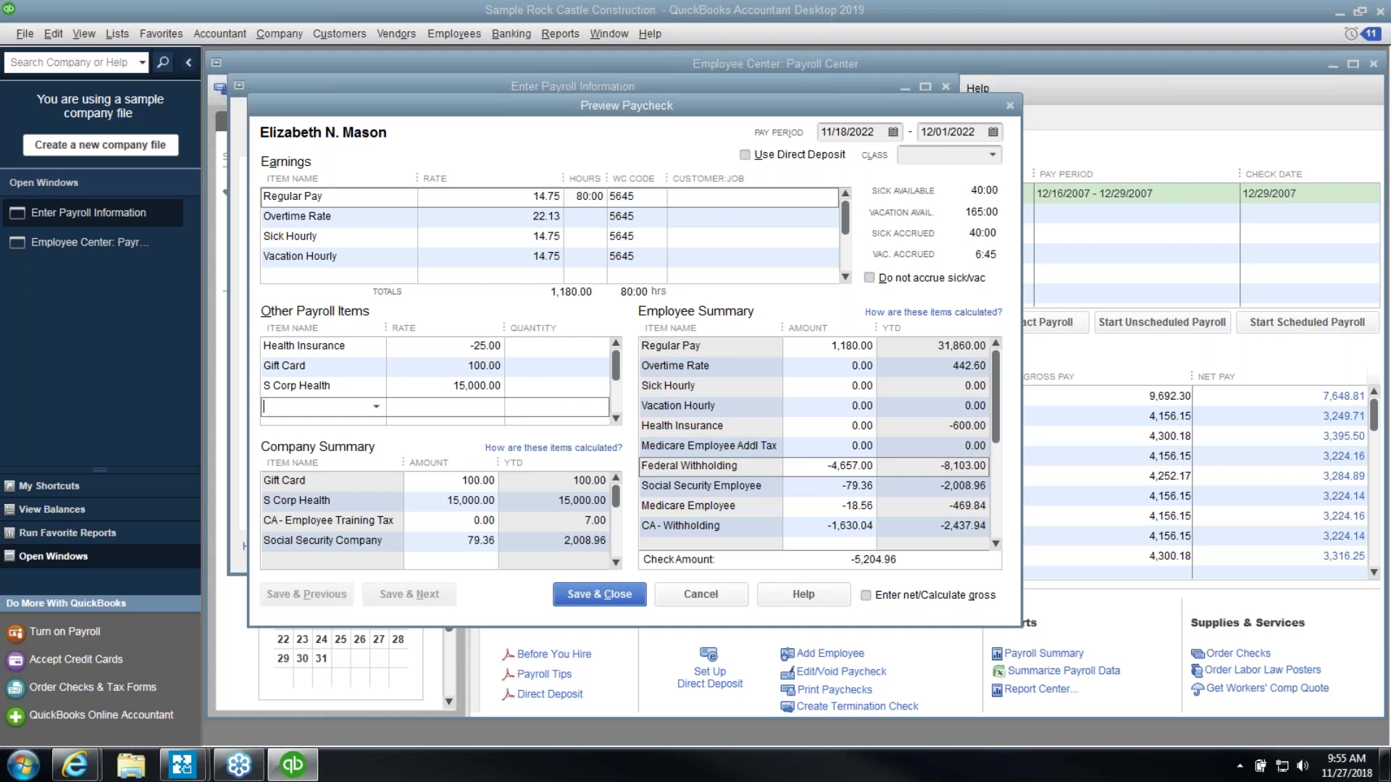
Set Federal Withholding to -110.00 and CA - Withholding to -50.00
click(835, 467)
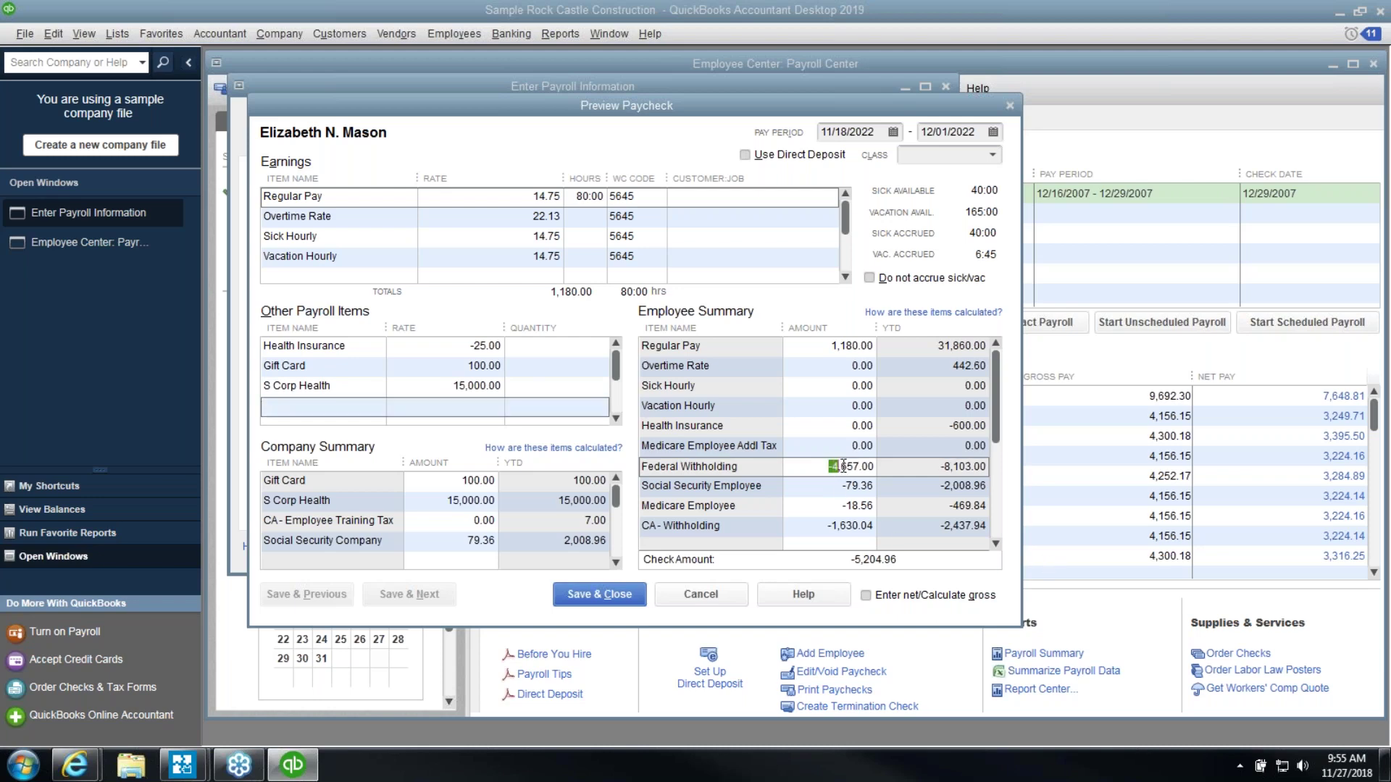
text(-10)
text(0.00)
key(Tab)
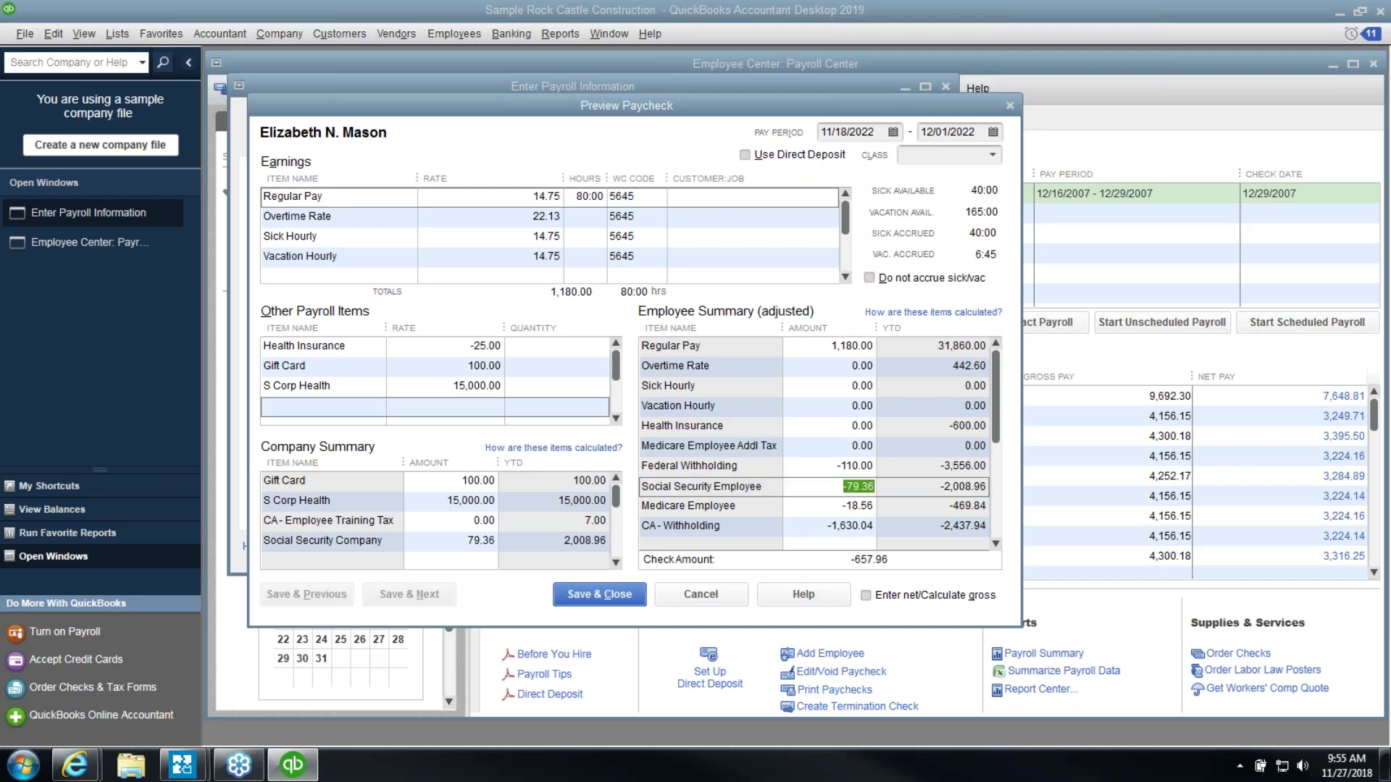
click(834, 526)
drag(835, 526, 966, 537)
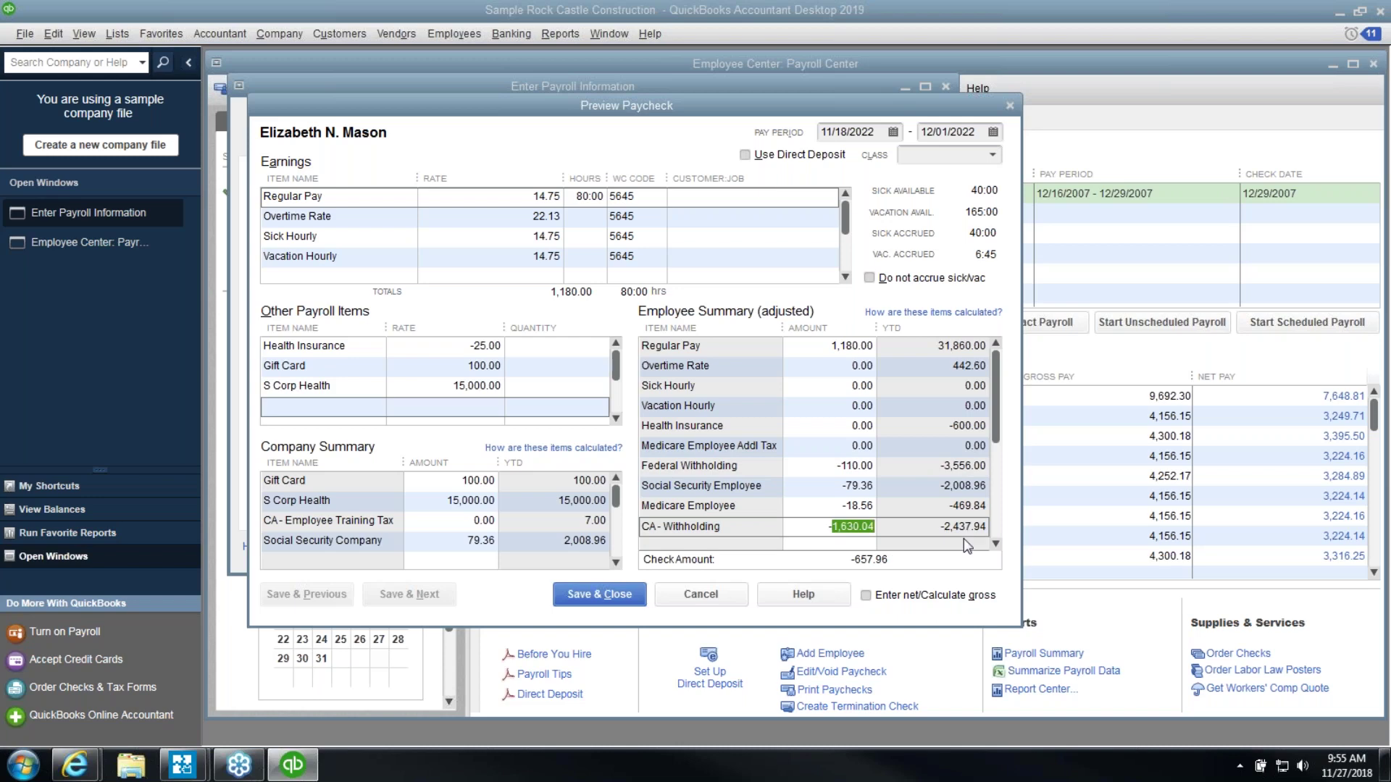
text(50.00)
key(Tab)
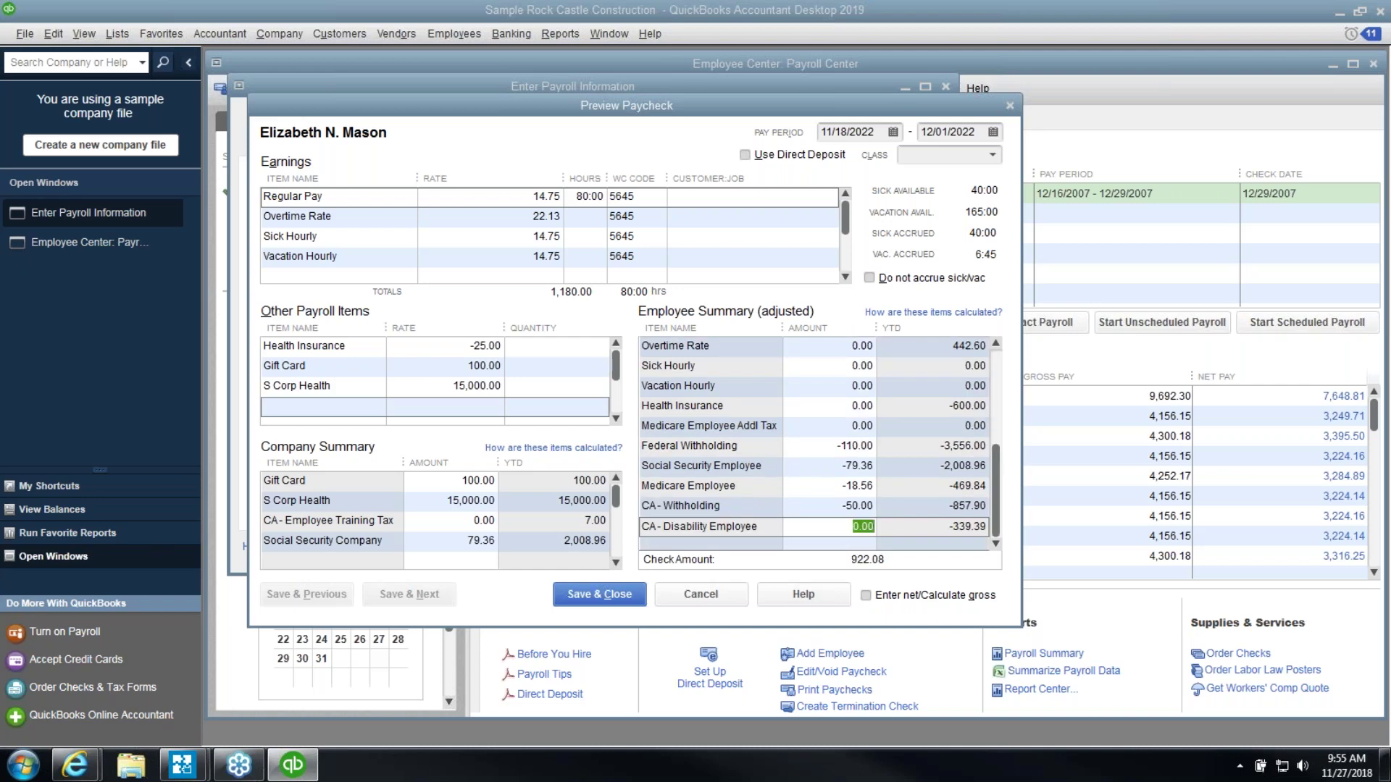
Start a new Other Payroll Items line, typing 'bonu' and opening the item list
click(814, 442)
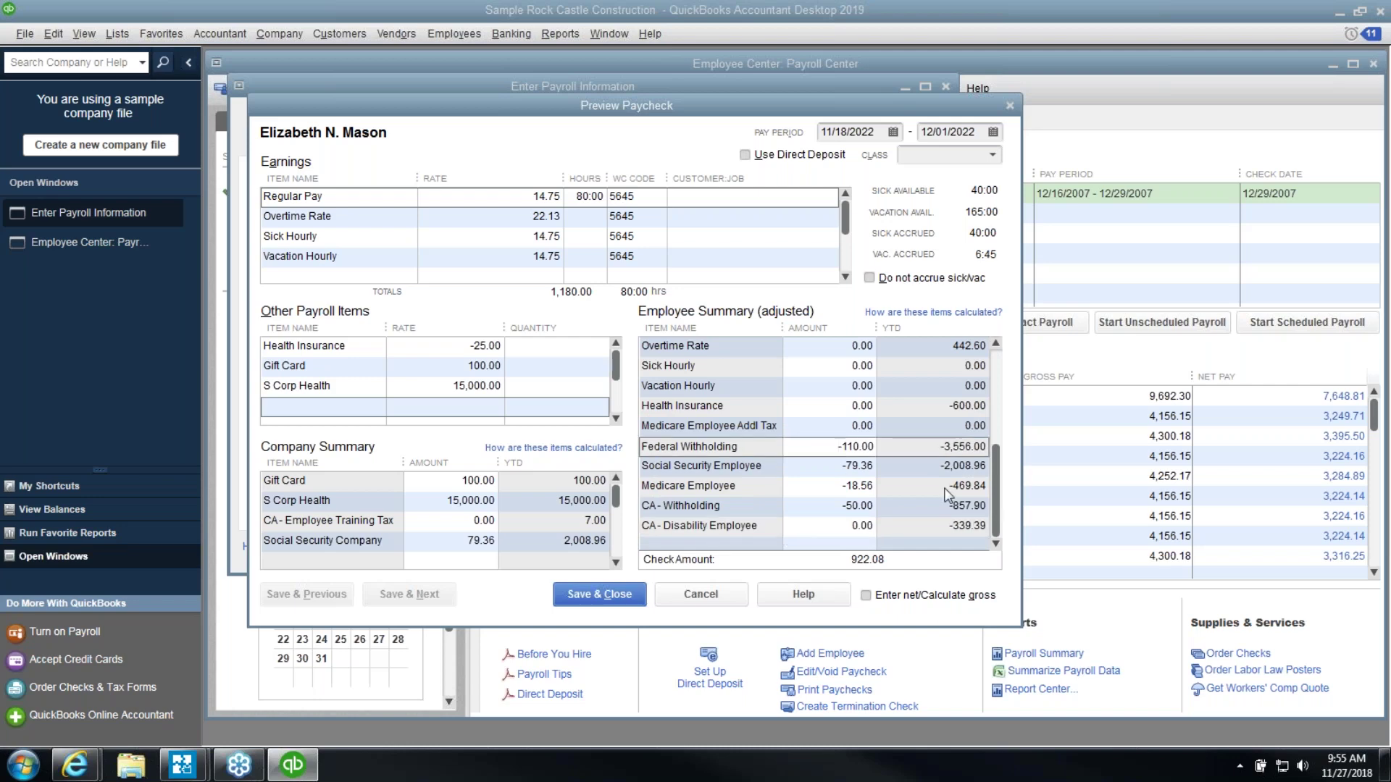
click(356, 408)
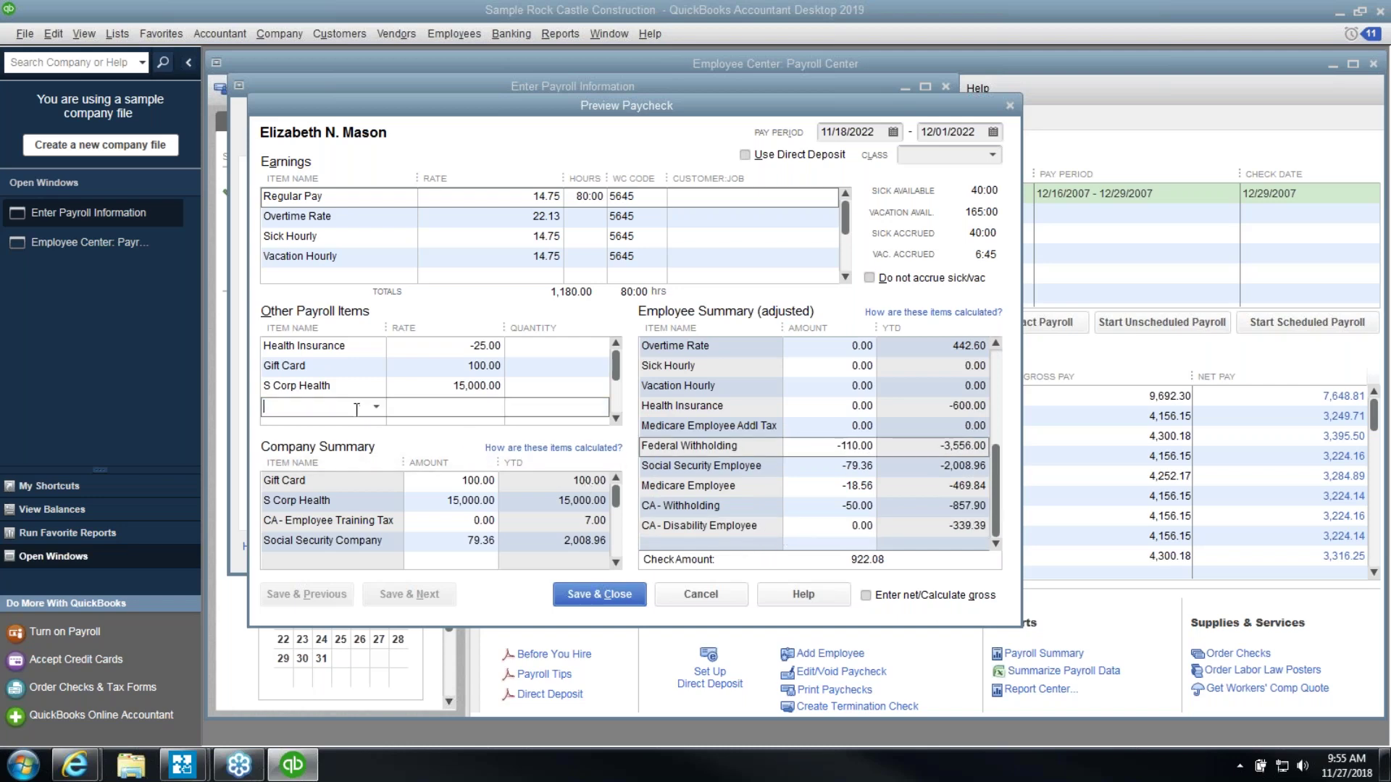
text(bonu)
click(377, 408)
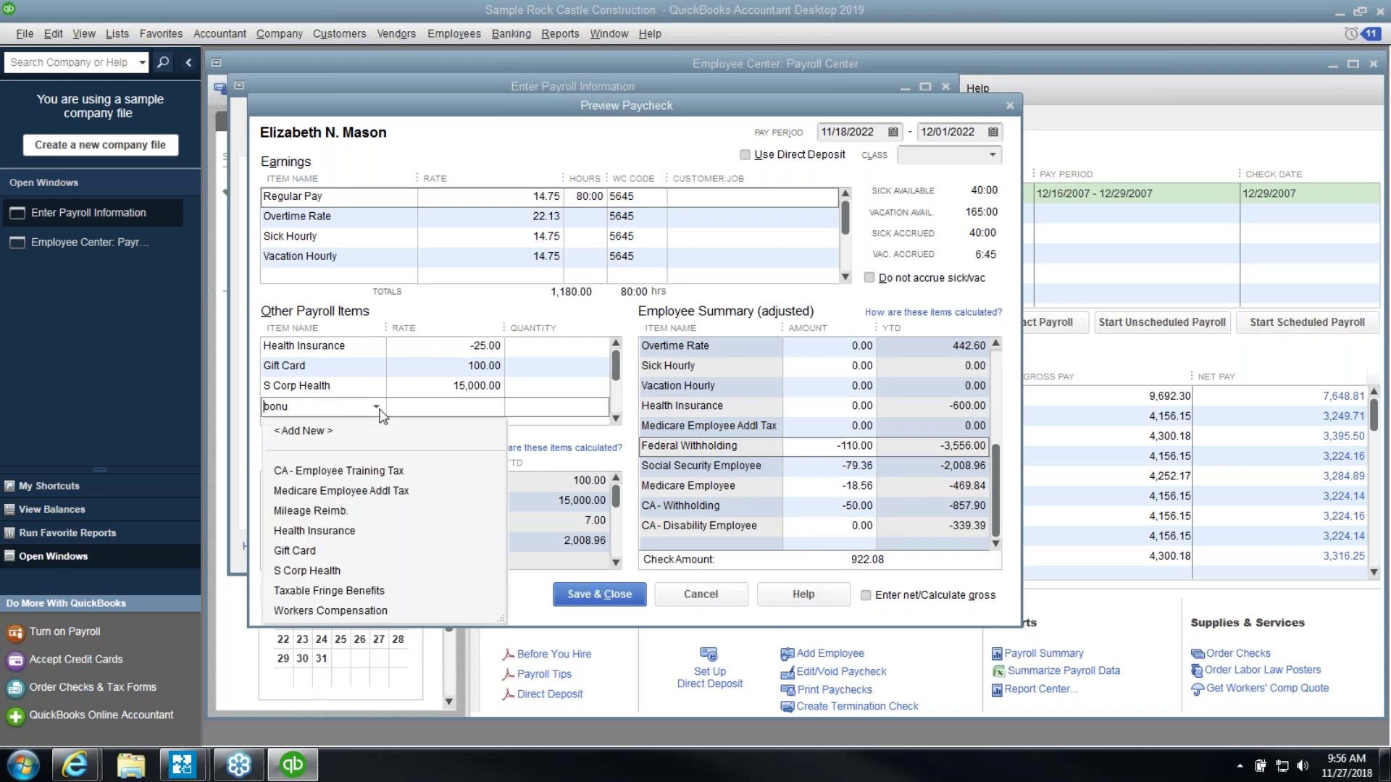
key(BackSpace)
key(BackSpace)
key(BackSpace)
key(BackSpace)
Add a Bonus earnings line and re-enter the S Corp Health rate as 15,000.00
click(398, 270)
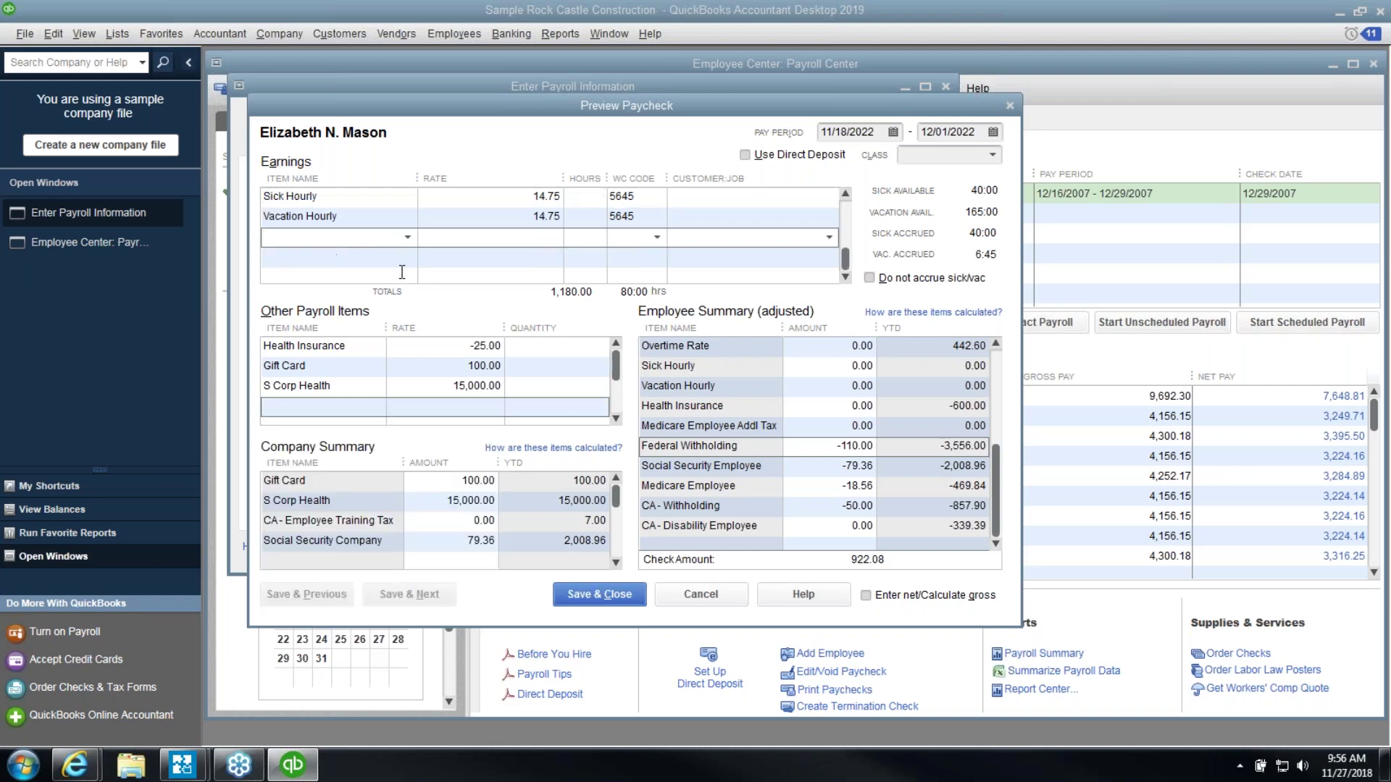
text(Bonus)
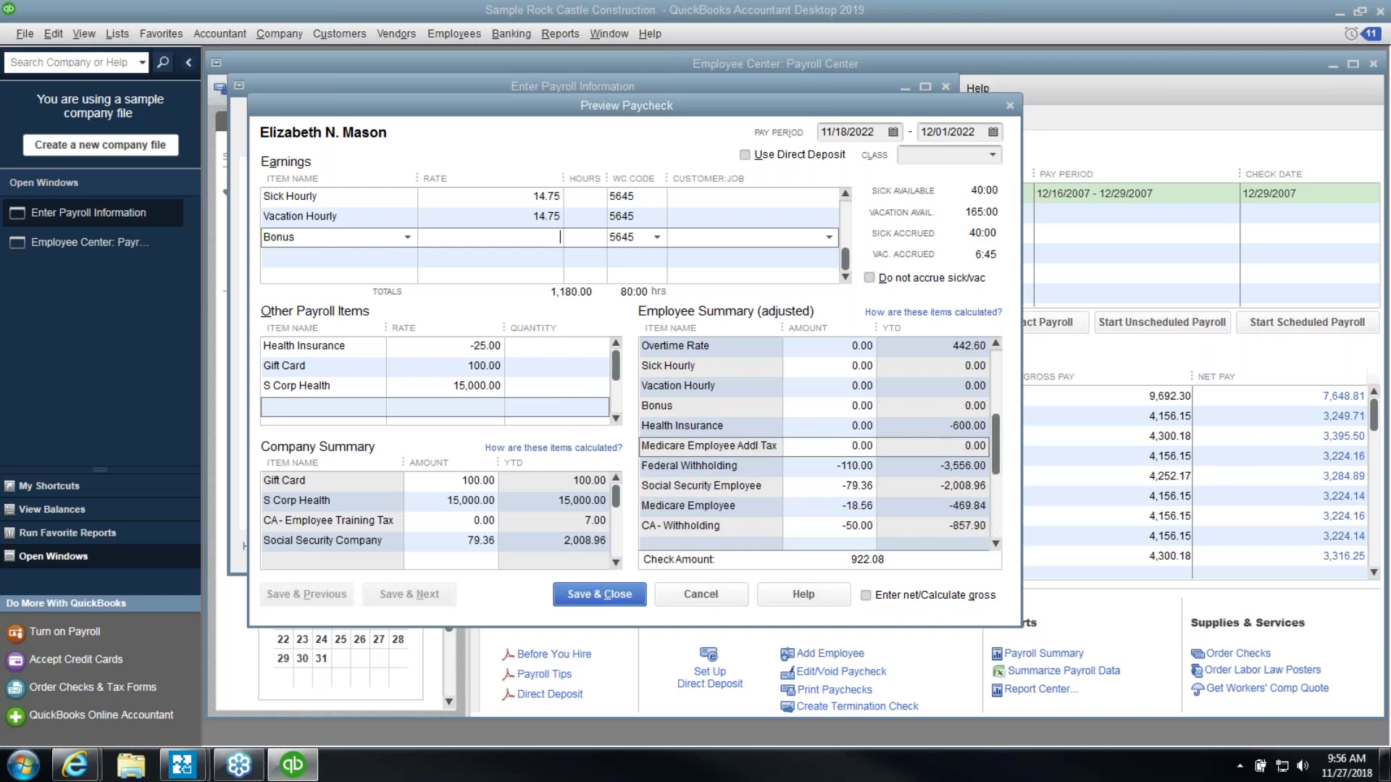
click(416, 388)
drag(416, 388, 506, 387)
key(Delete)
click(318, 407)
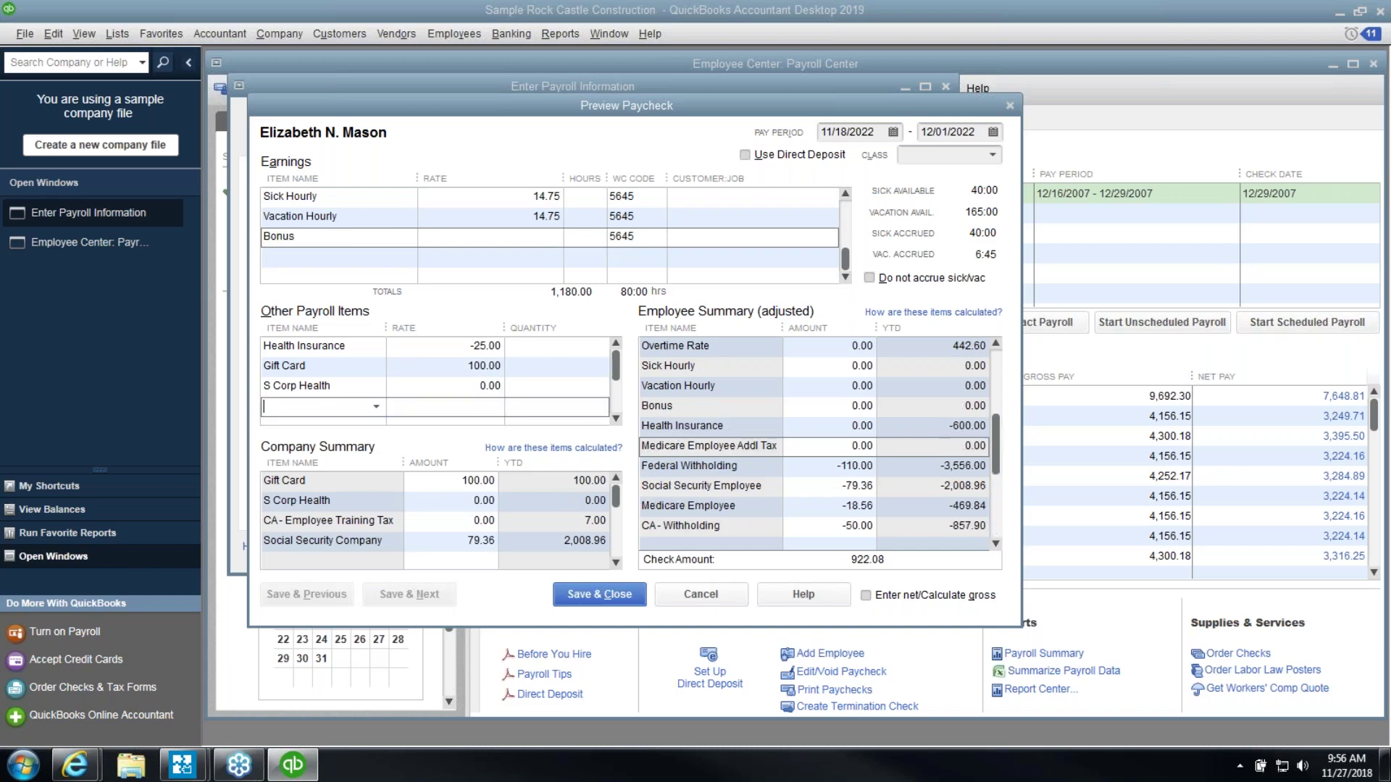
click(811, 465)
click(506, 386)
text(15000.00)
key(Tab)
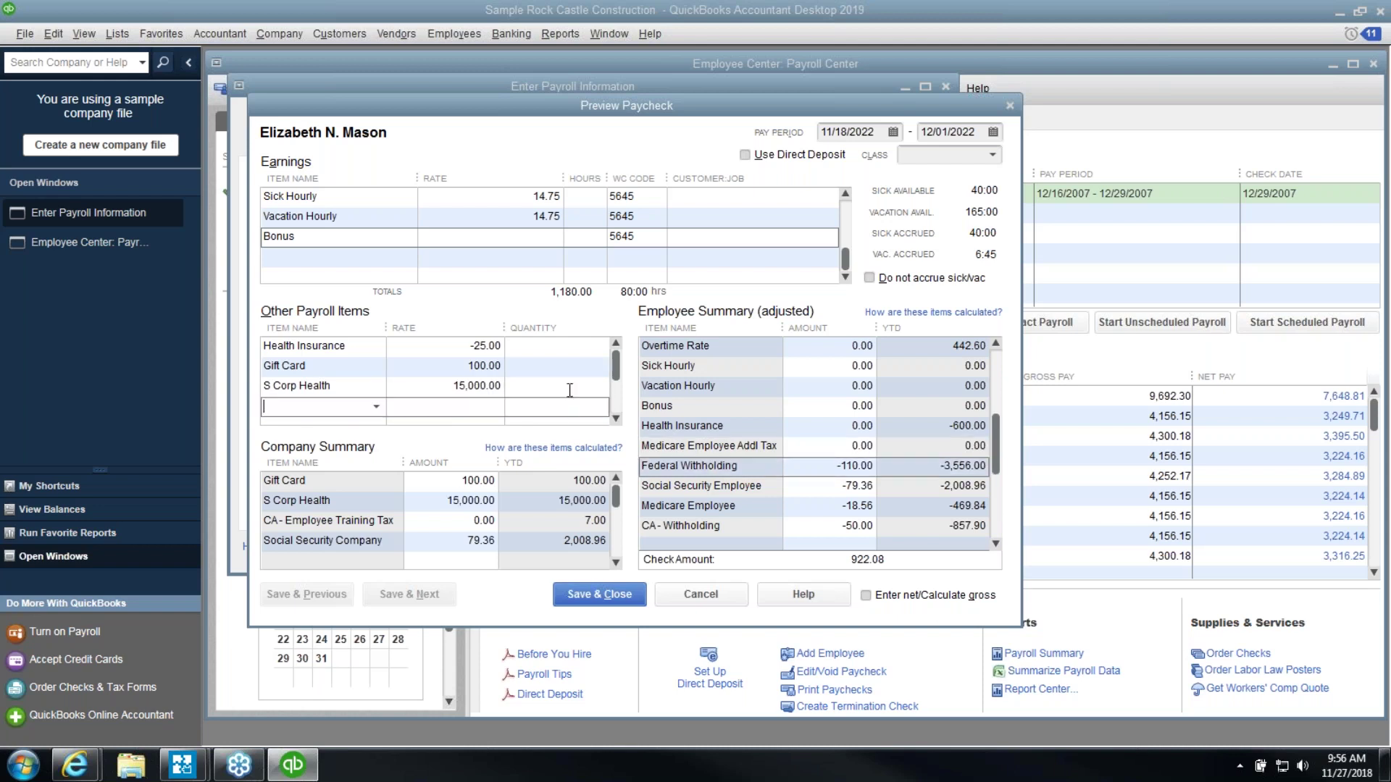
Change Federal Withholding to -4657 and CA - Withholding to -1630.04
click(524, 245)
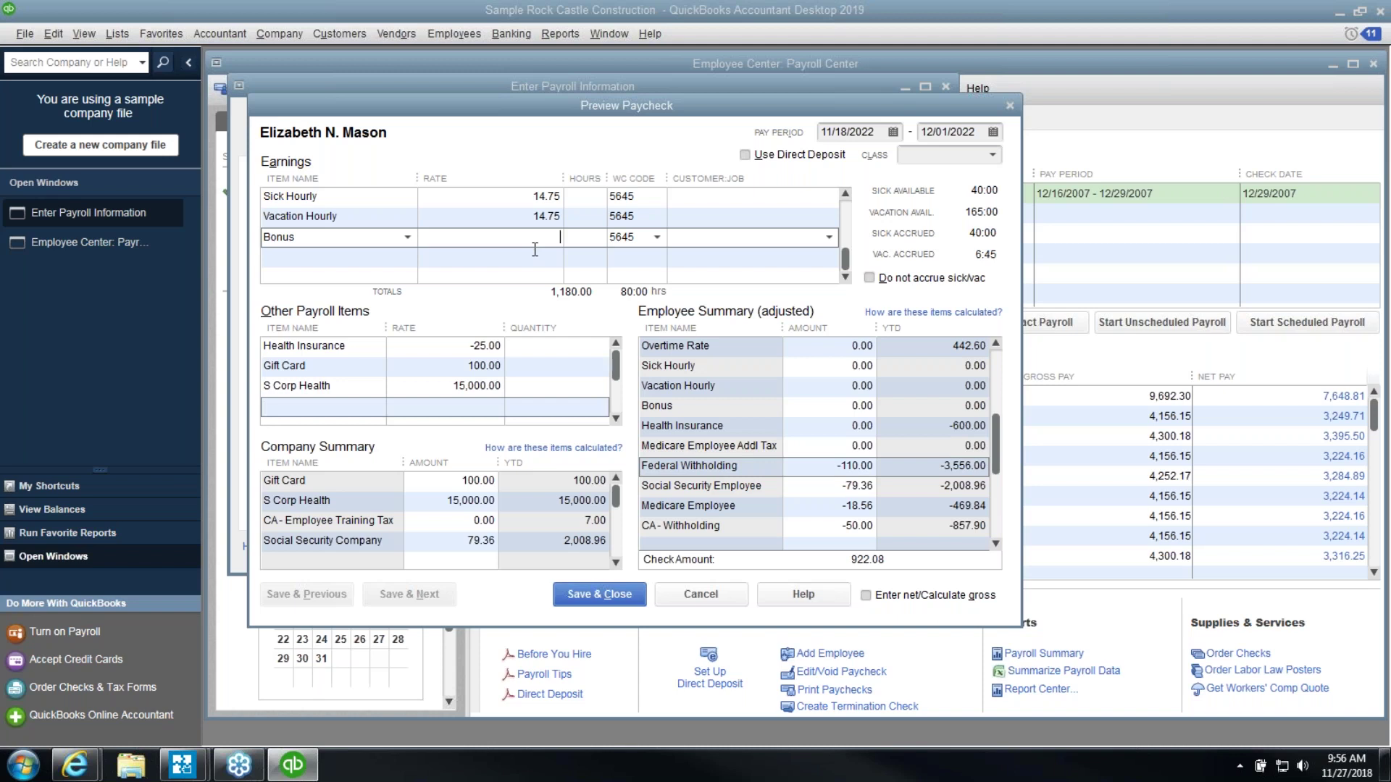
click(838, 467)
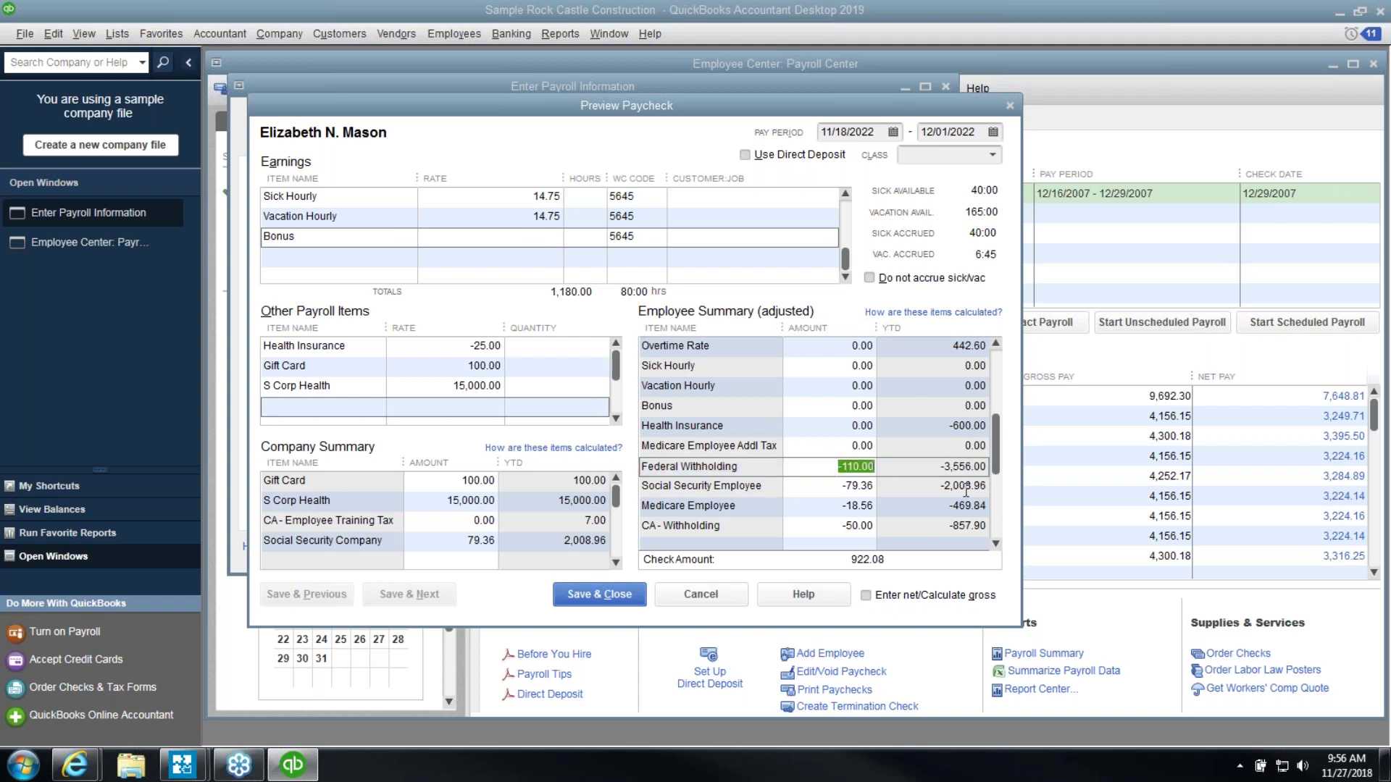
text(-4657)
key(Tab)
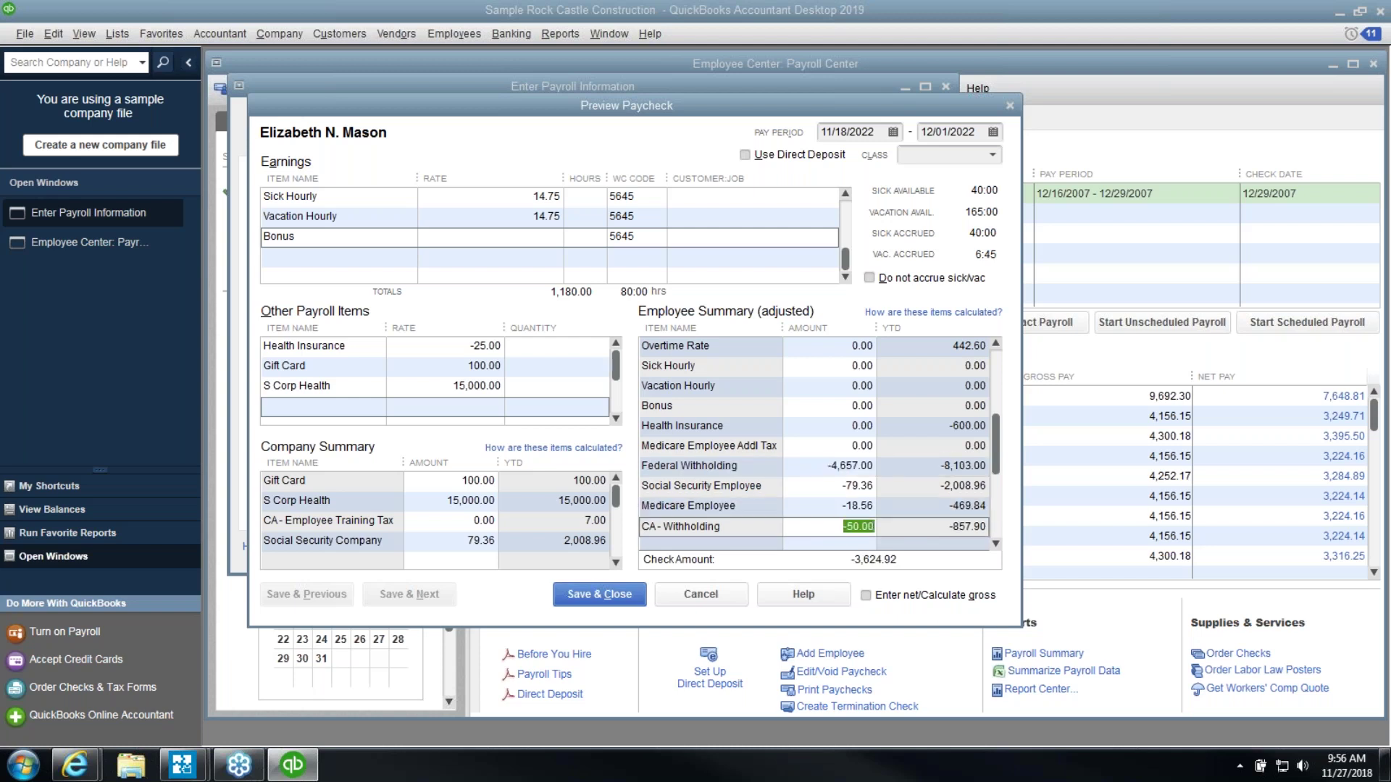
text(-1630.04)
key(Tab)
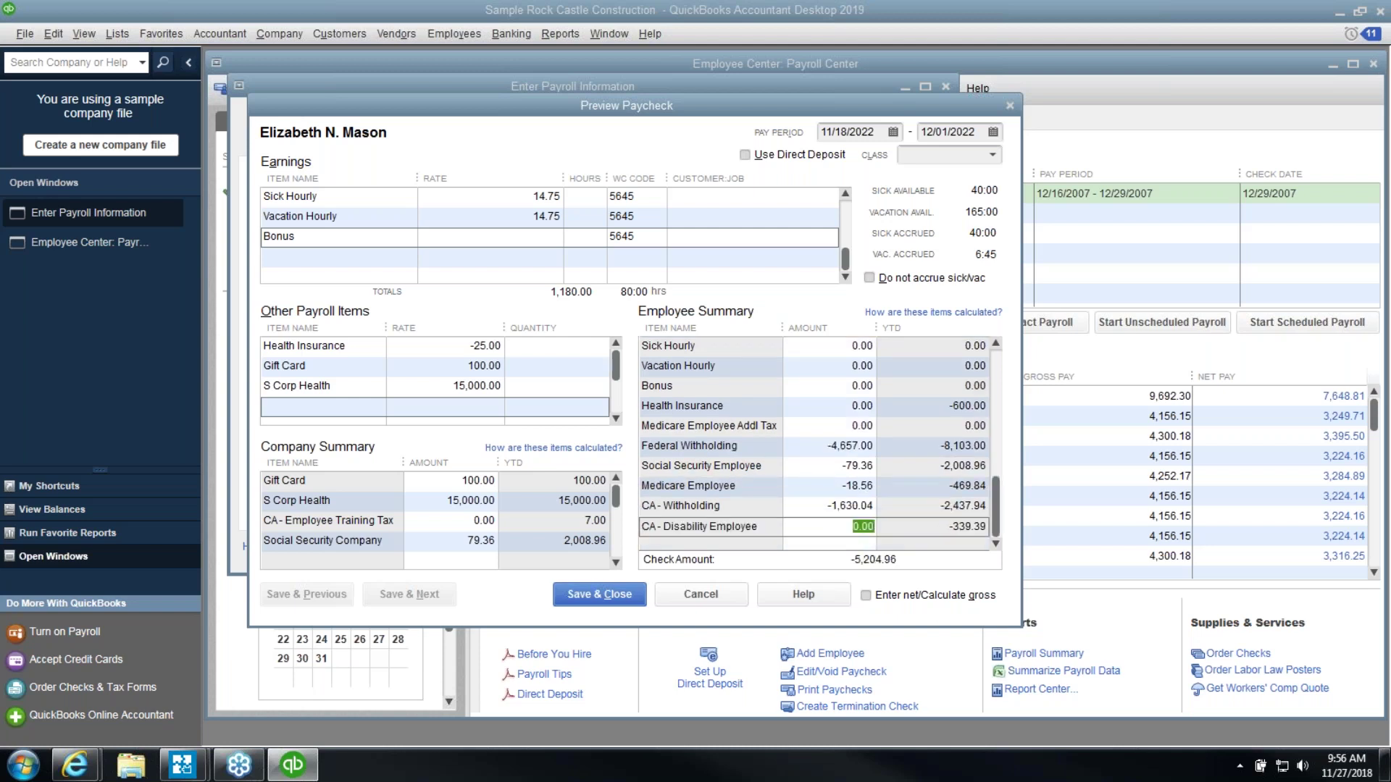
Set the Bonus rate to 15,000.00 and check the recalculated Federal Withholding and Social Security amounts
click(500, 235)
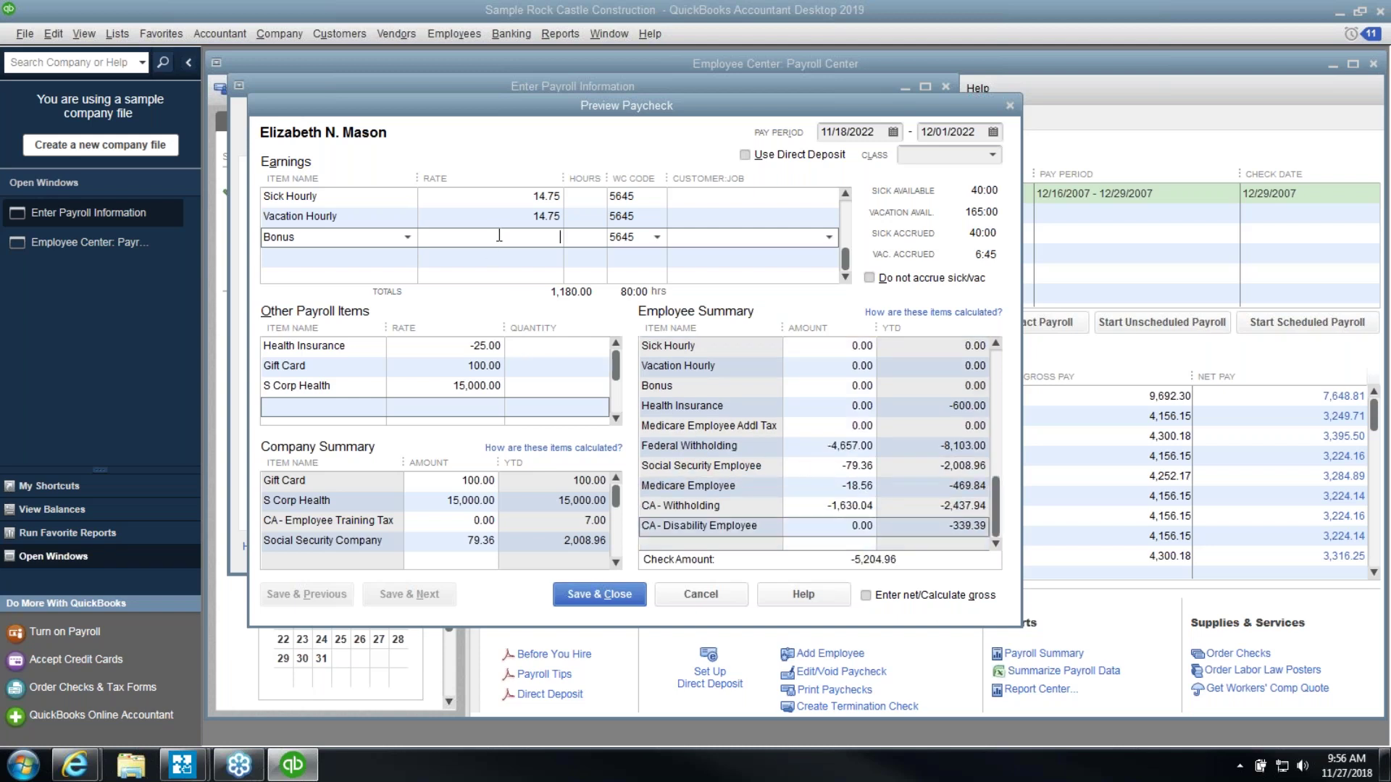
text(10000.)
key(Tab)
key(shift+Tab)
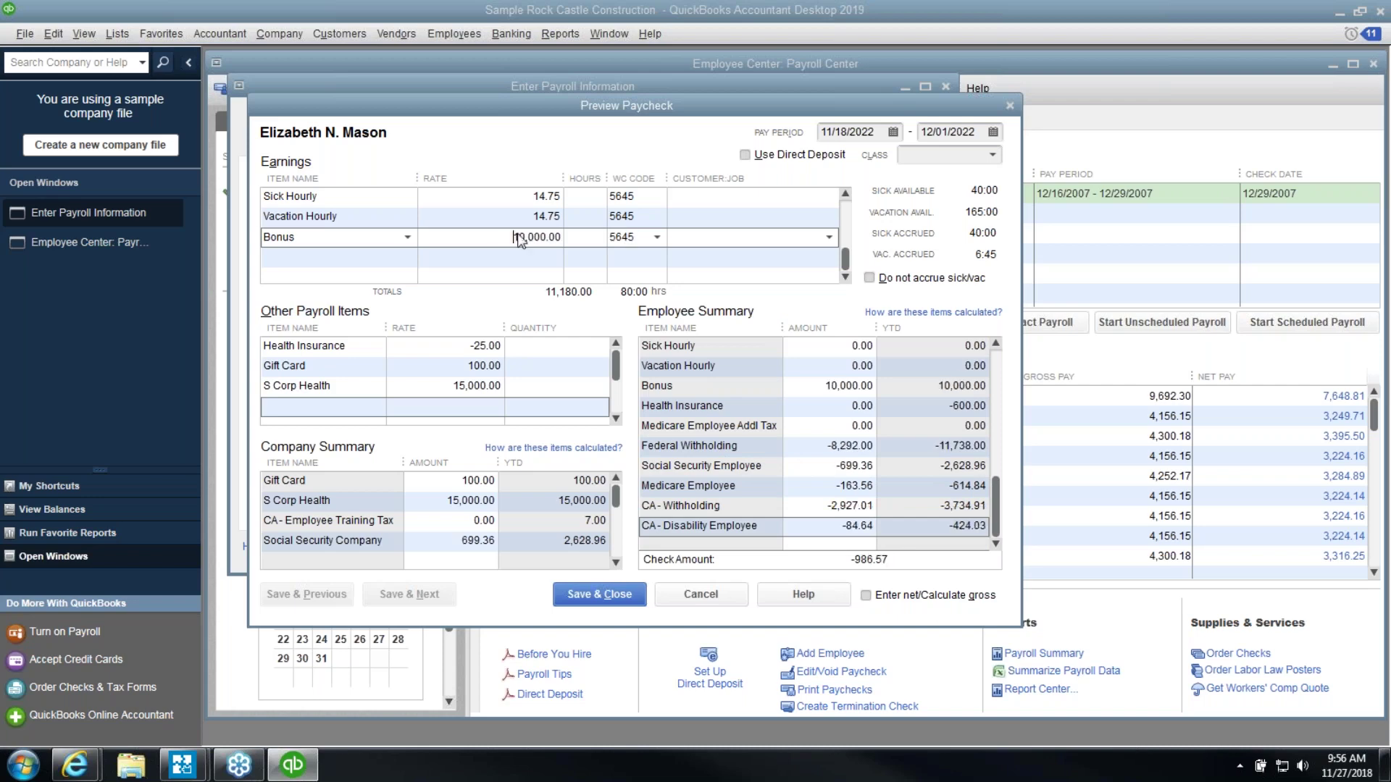
text(15000.)
key(Tab)
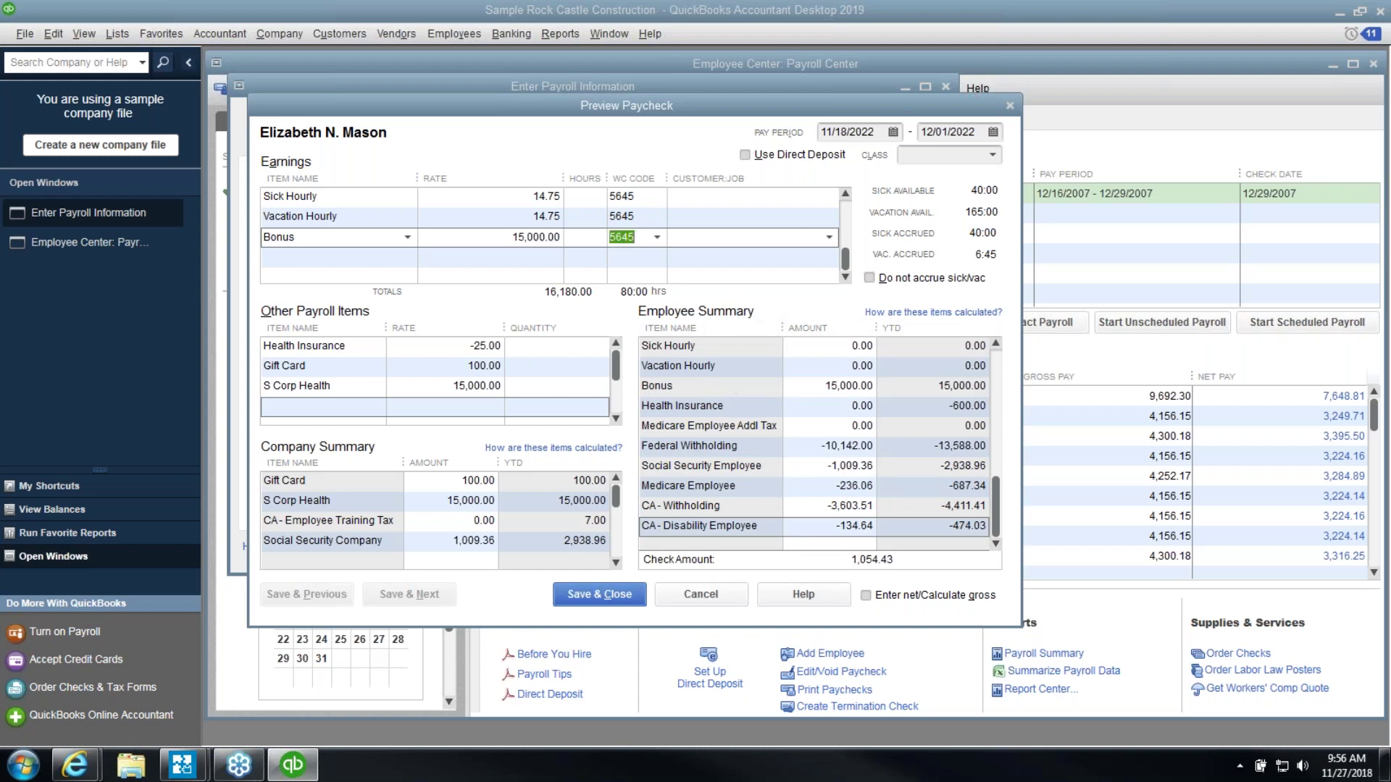
click(808, 443)
click(808, 467)
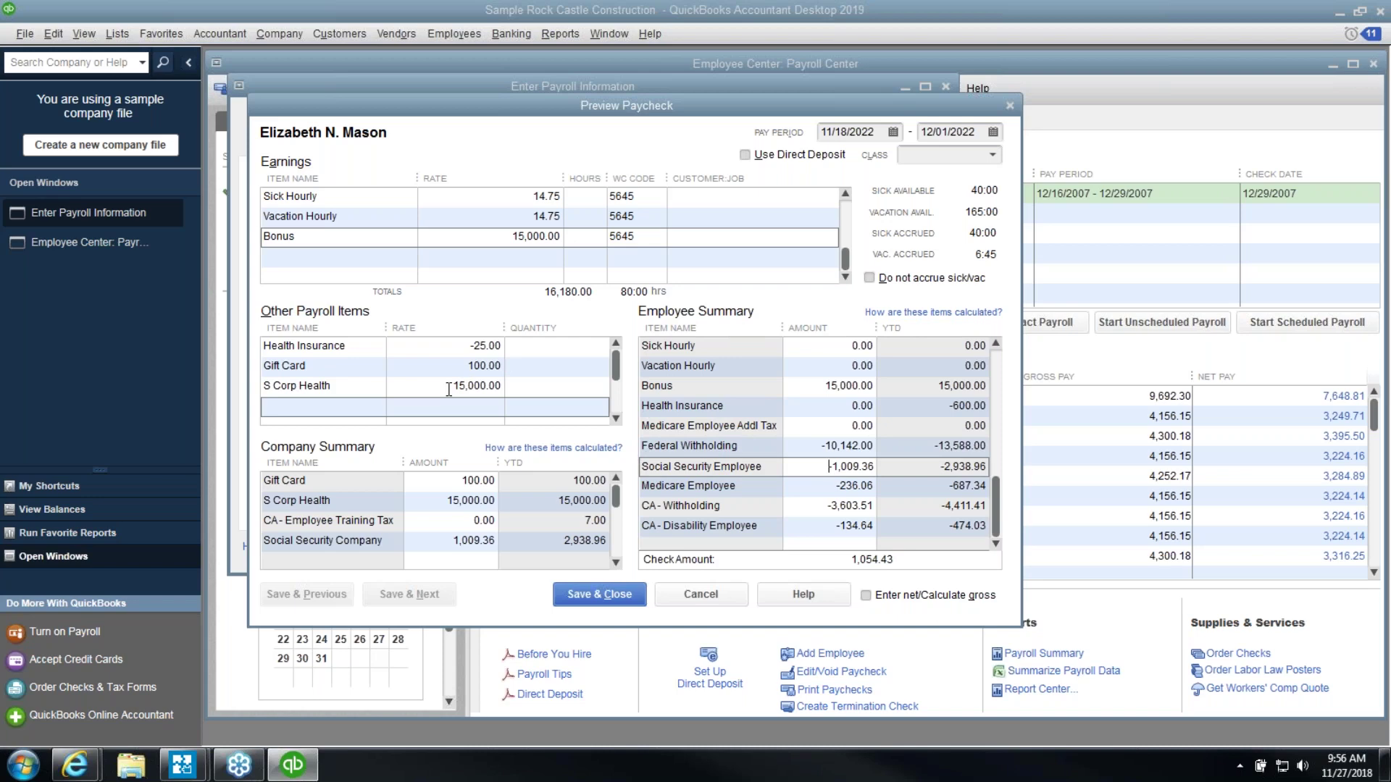
Discard the bonus paycheck without saving and close the Enter Payroll Information window
click(724, 594)
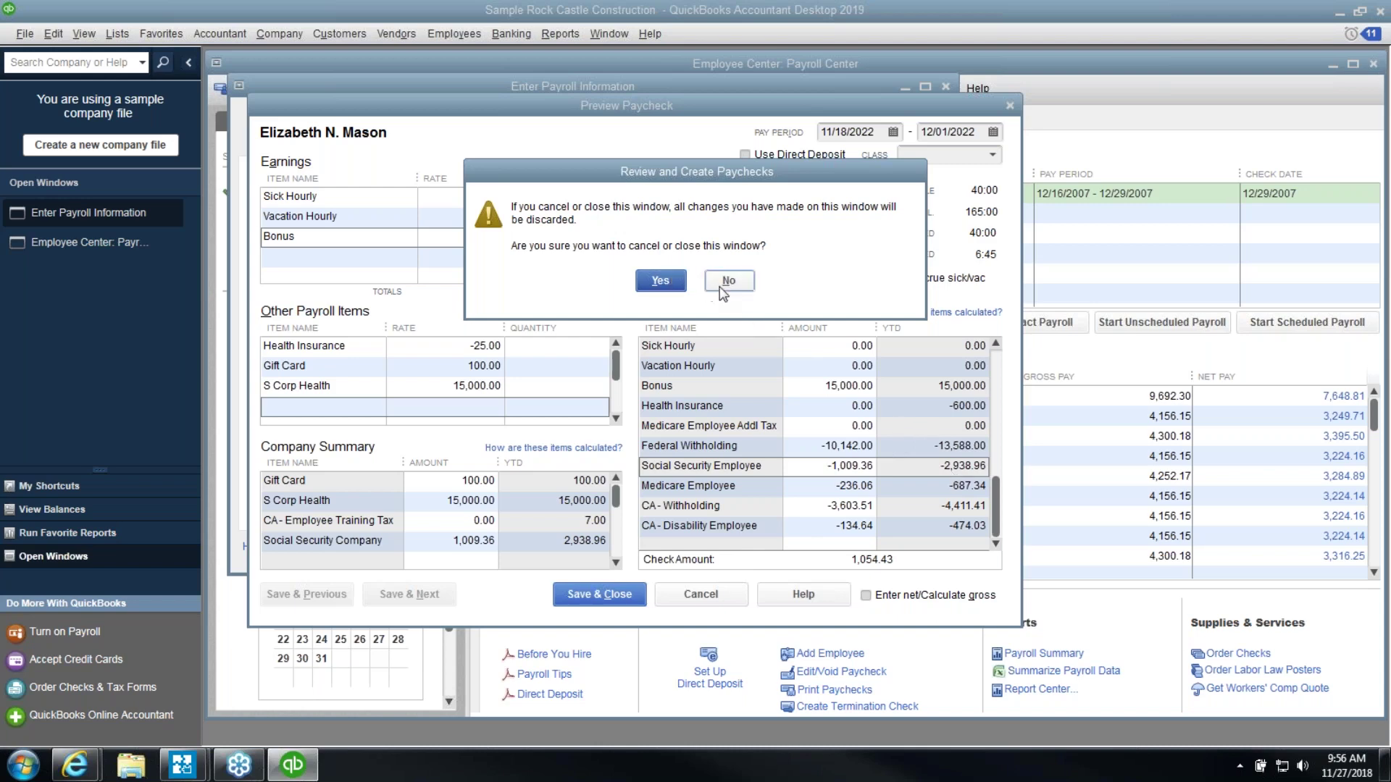
click(745, 288)
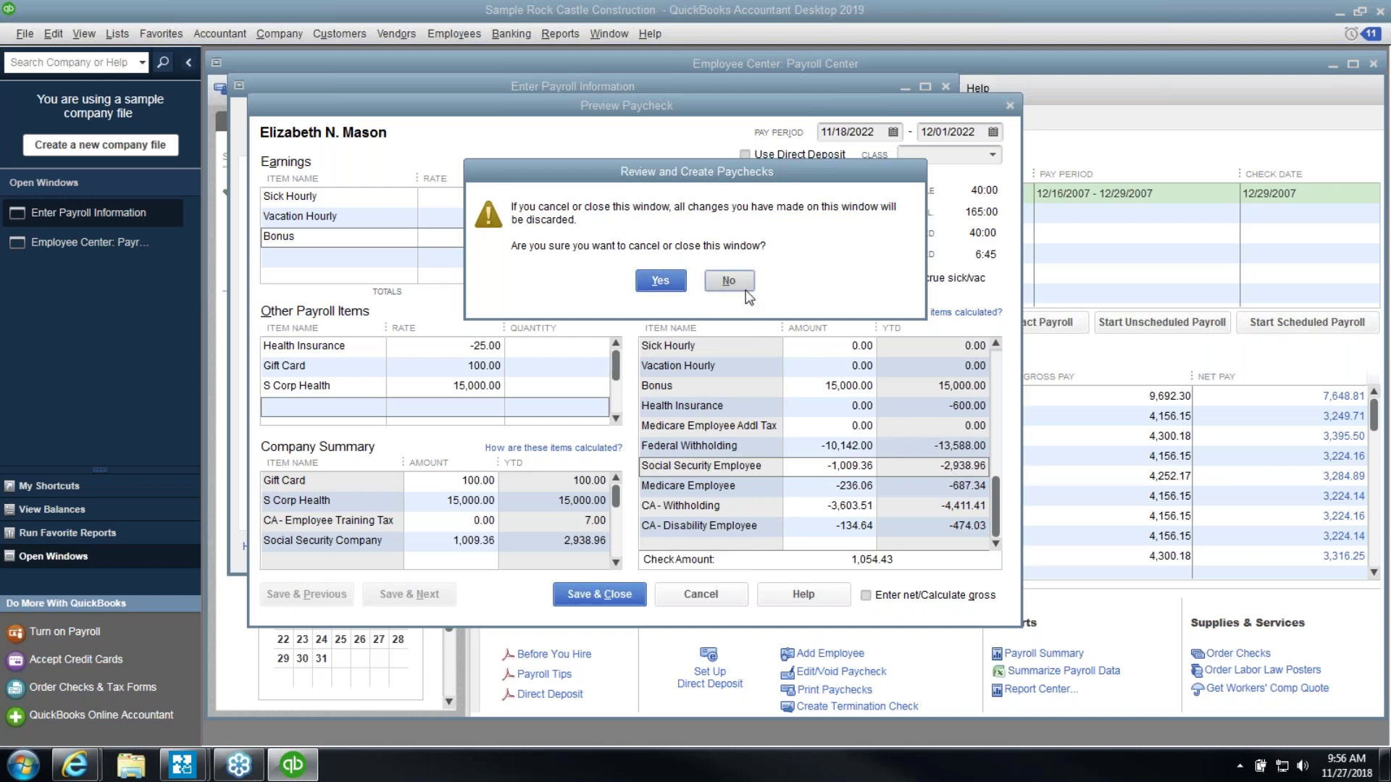
click(712, 587)
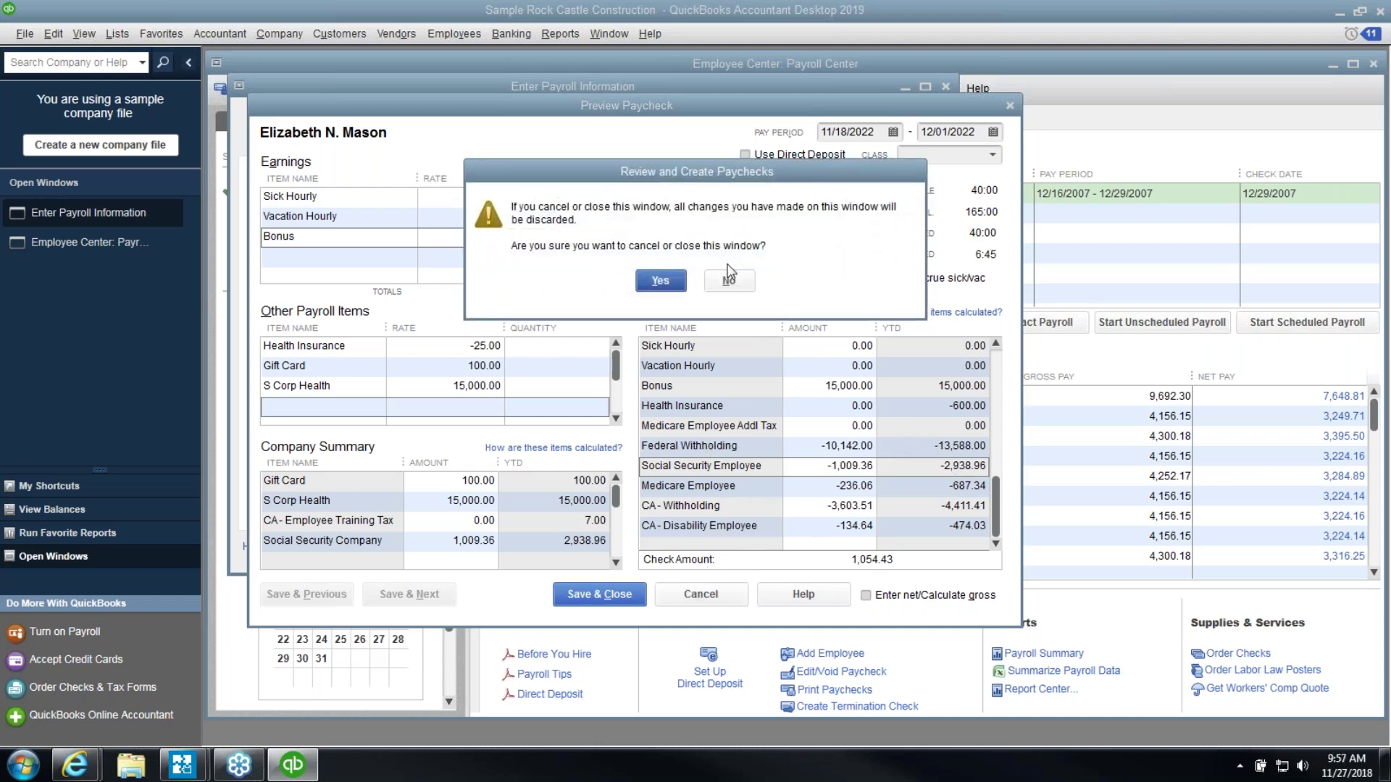
click(661, 282)
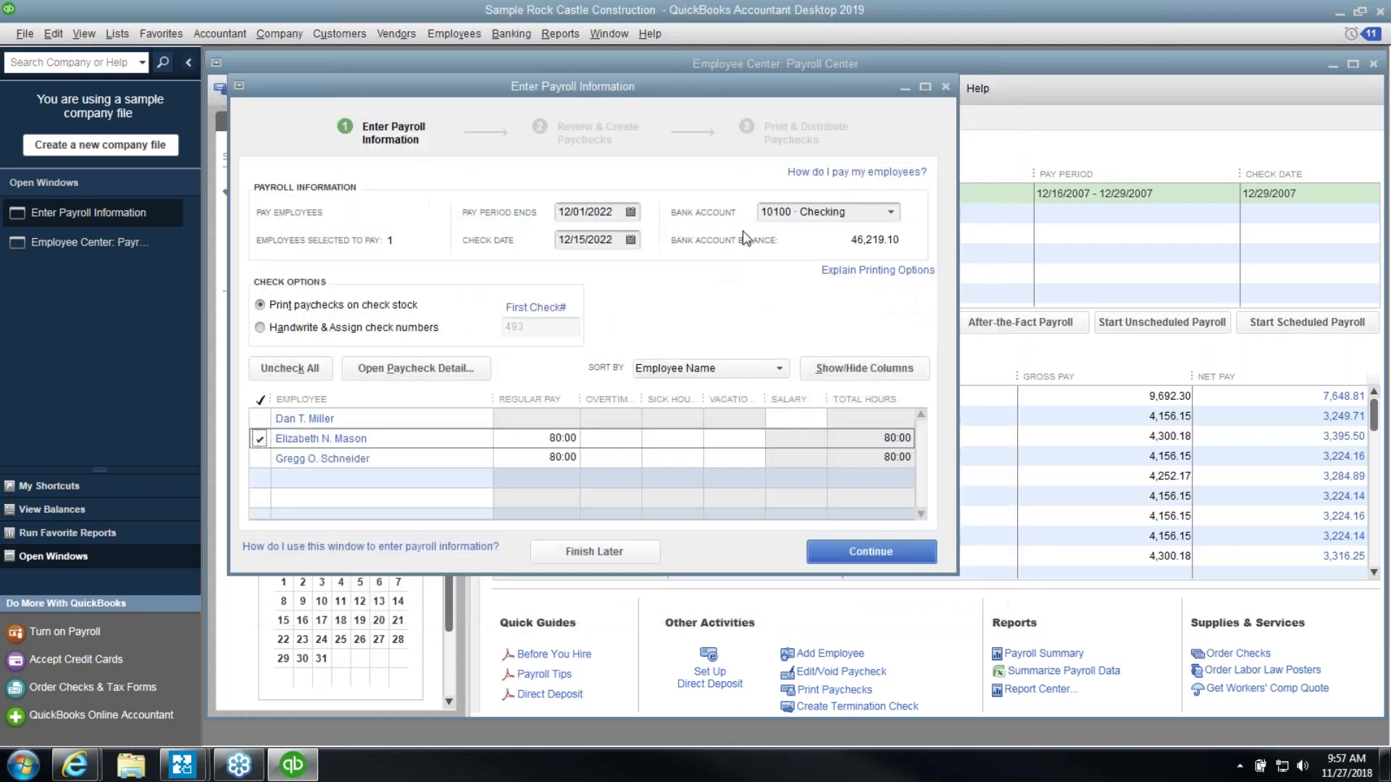
click(946, 85)
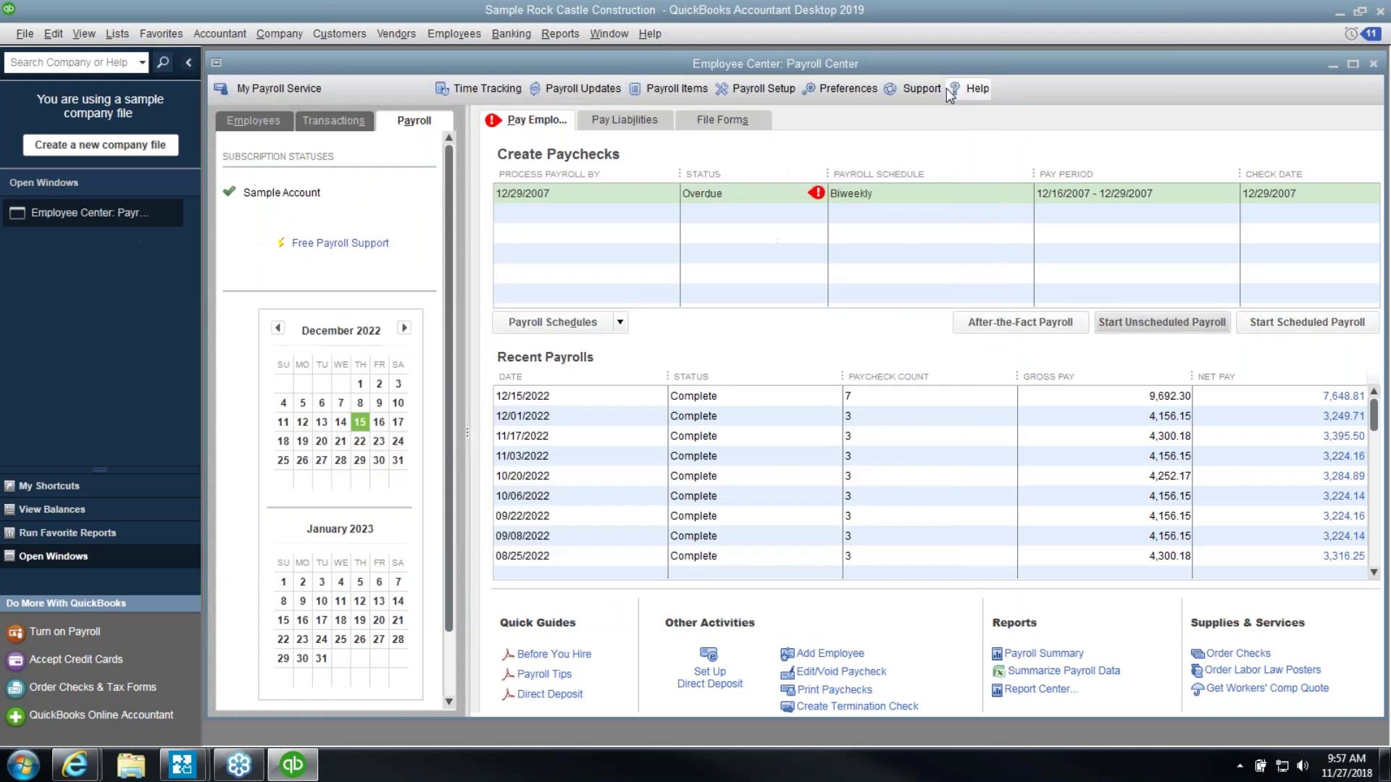
Close the Payroll Center window, then open and close Windows Explorer from the taskbar
click(1372, 64)
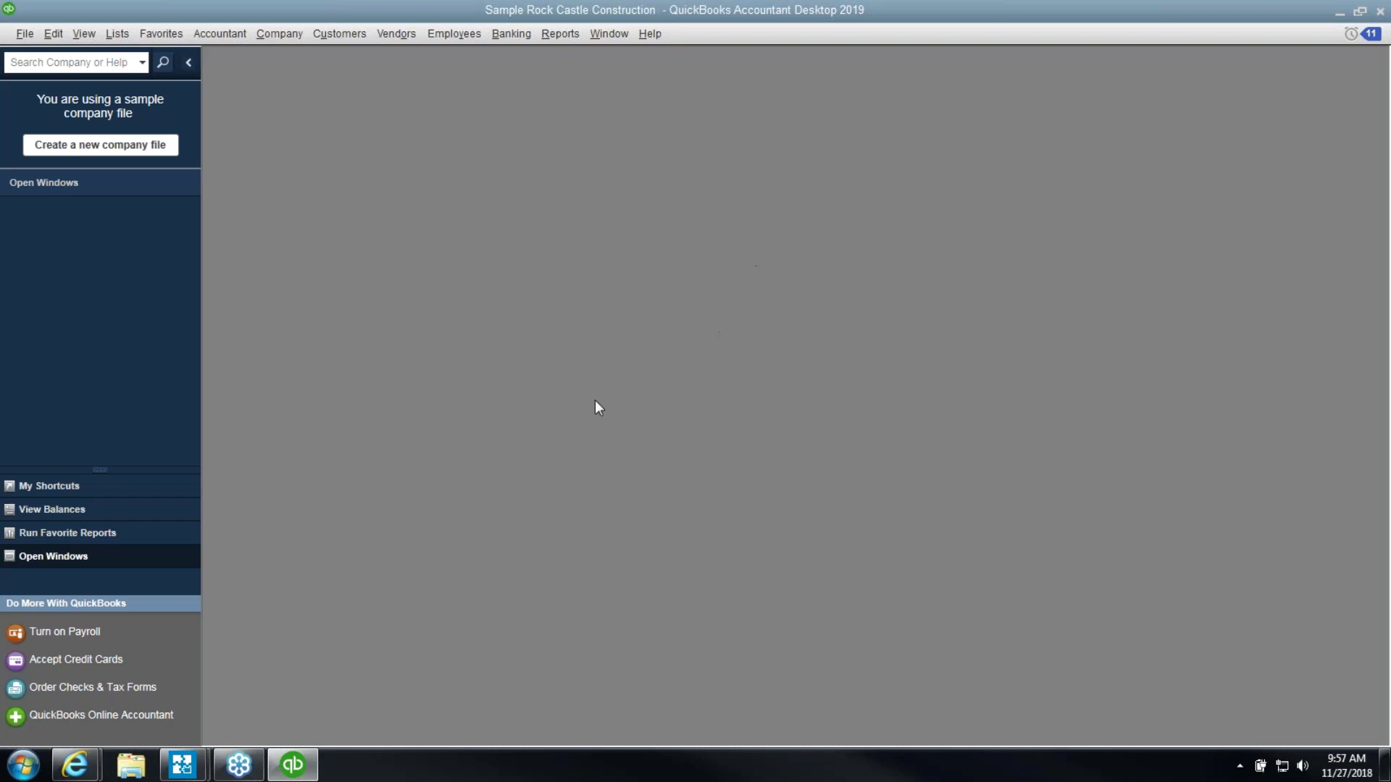
click(131, 765)
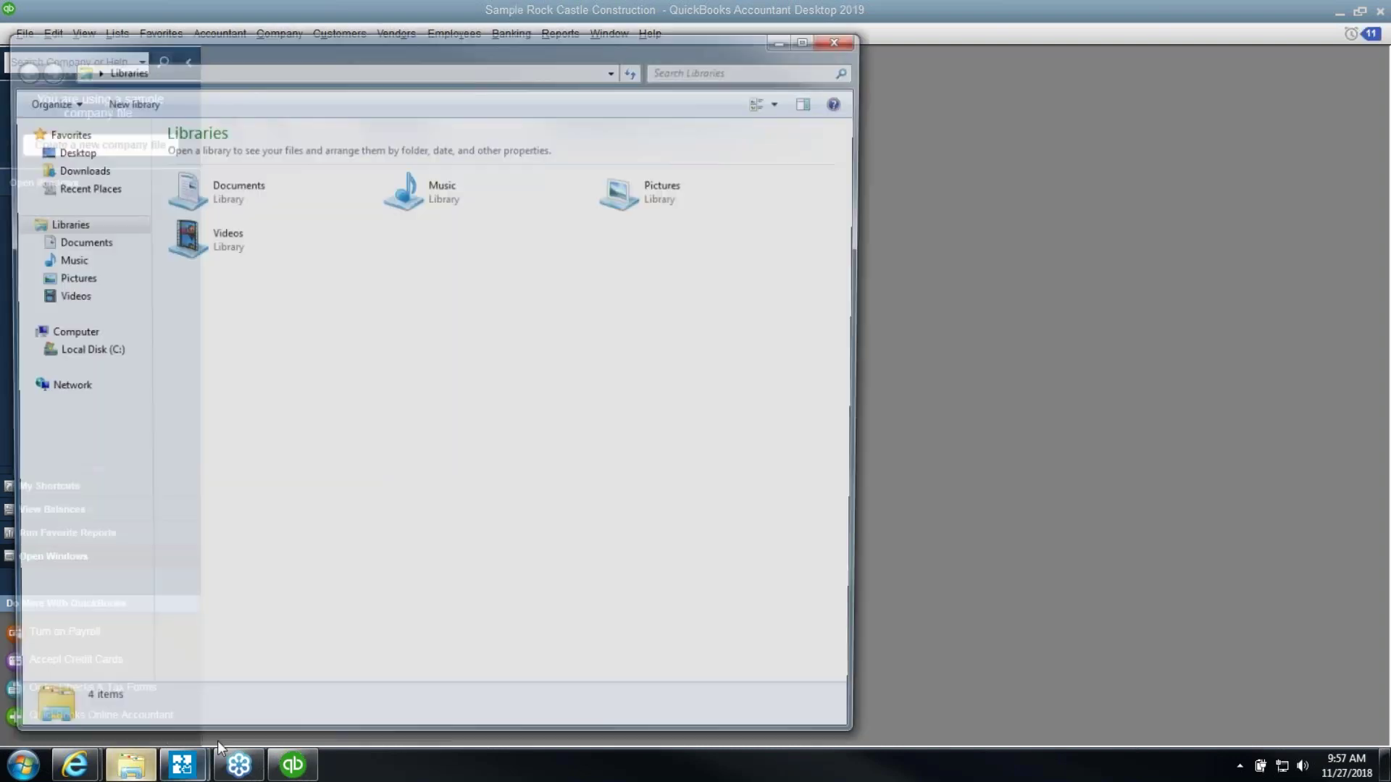
click(843, 38)
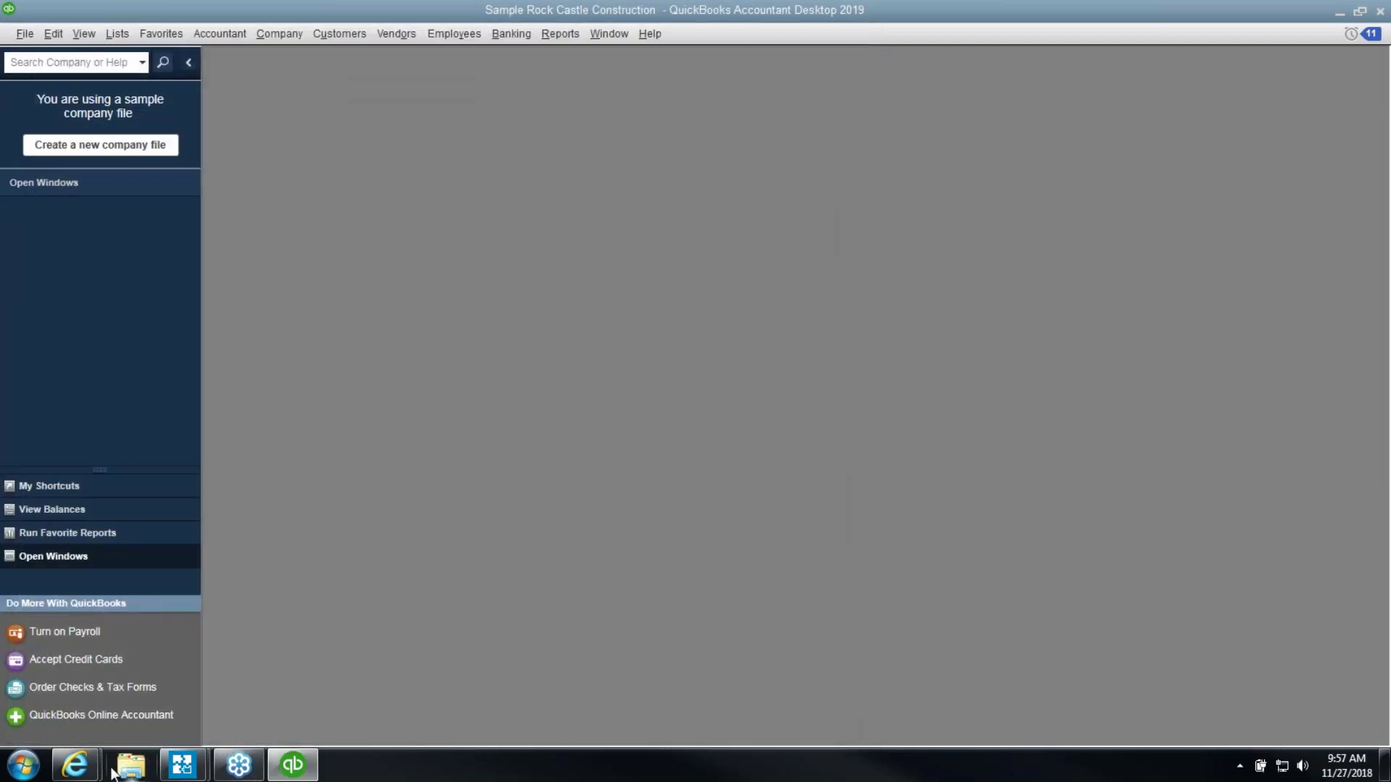
In a new Internet Explorer tab, search Bing for 'form w-9' and open the irs.gov fw9.pdf
mouse_move(78, 762)
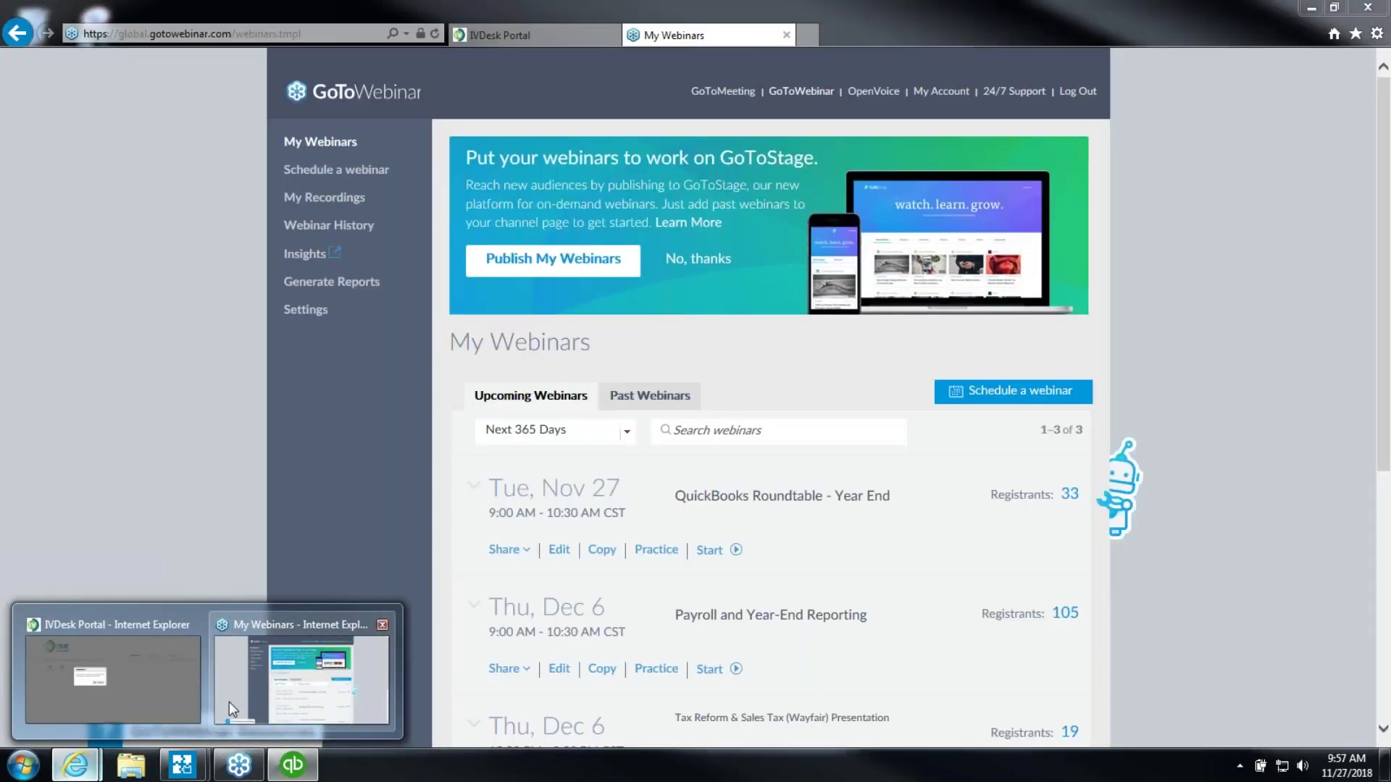
click(229, 711)
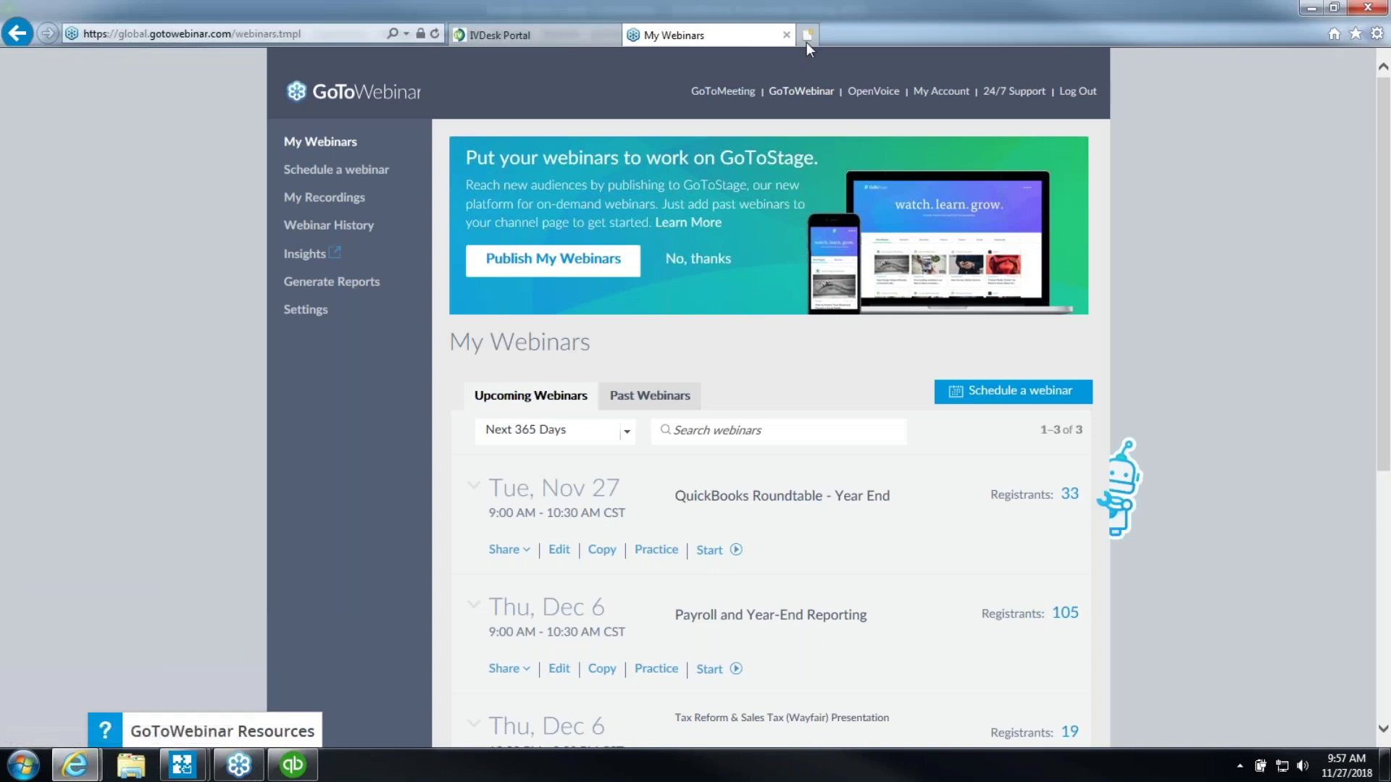
click(806, 38)
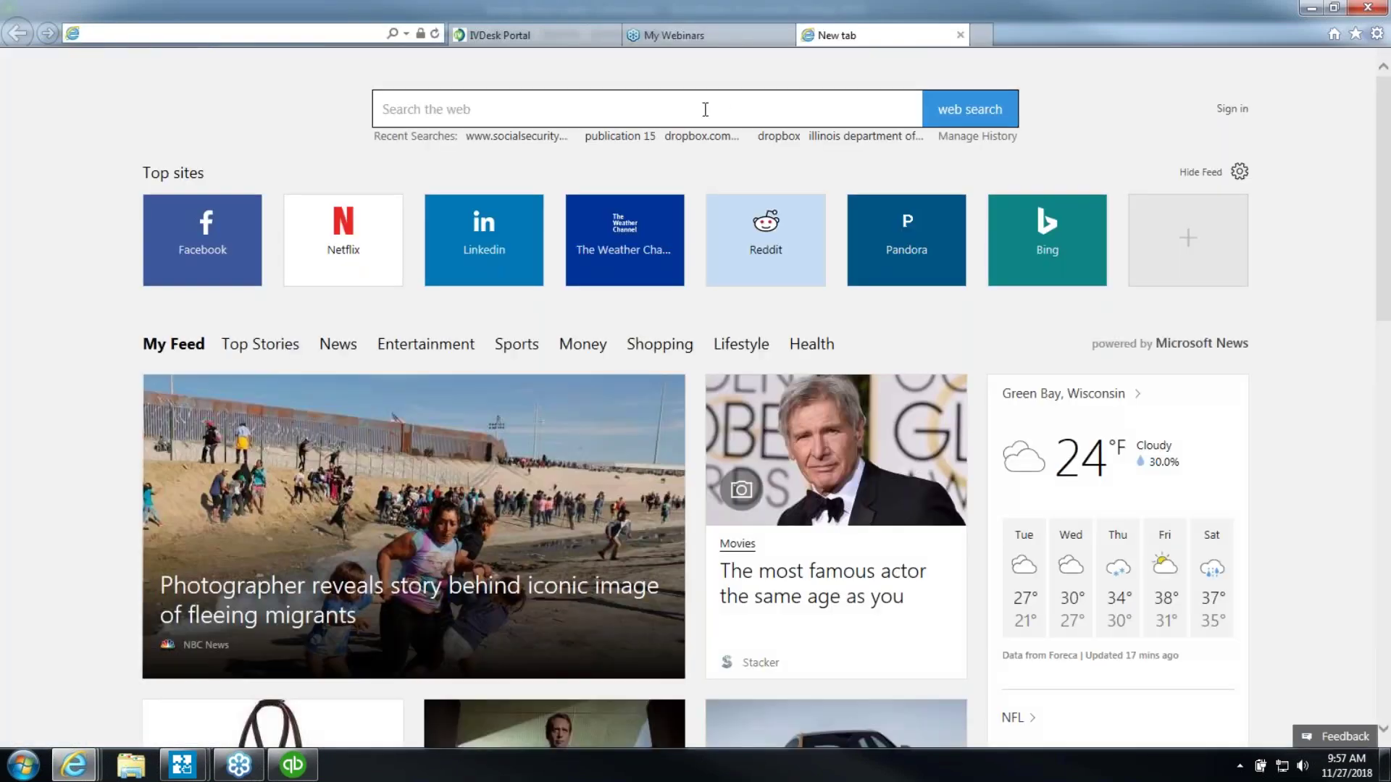
click(703, 98)
text(form w-9)
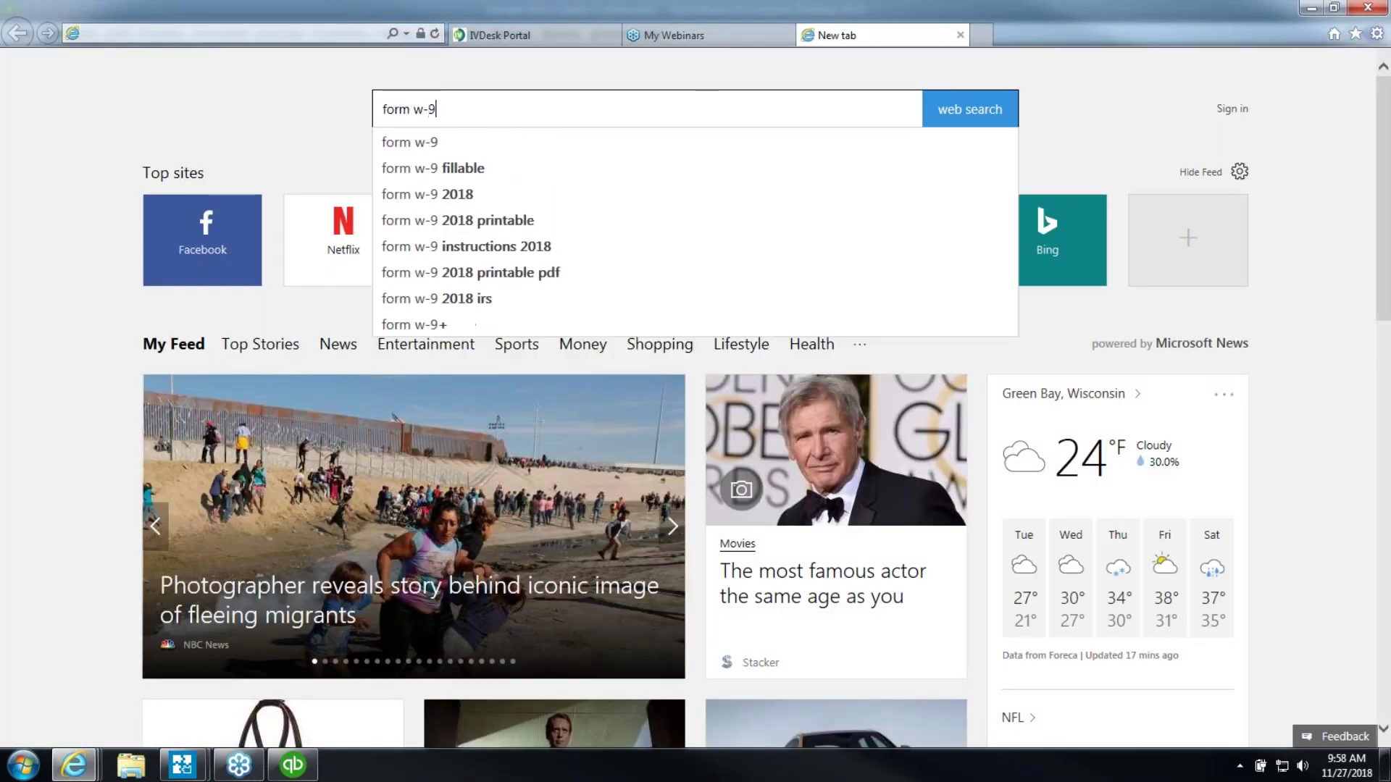
key(Return)
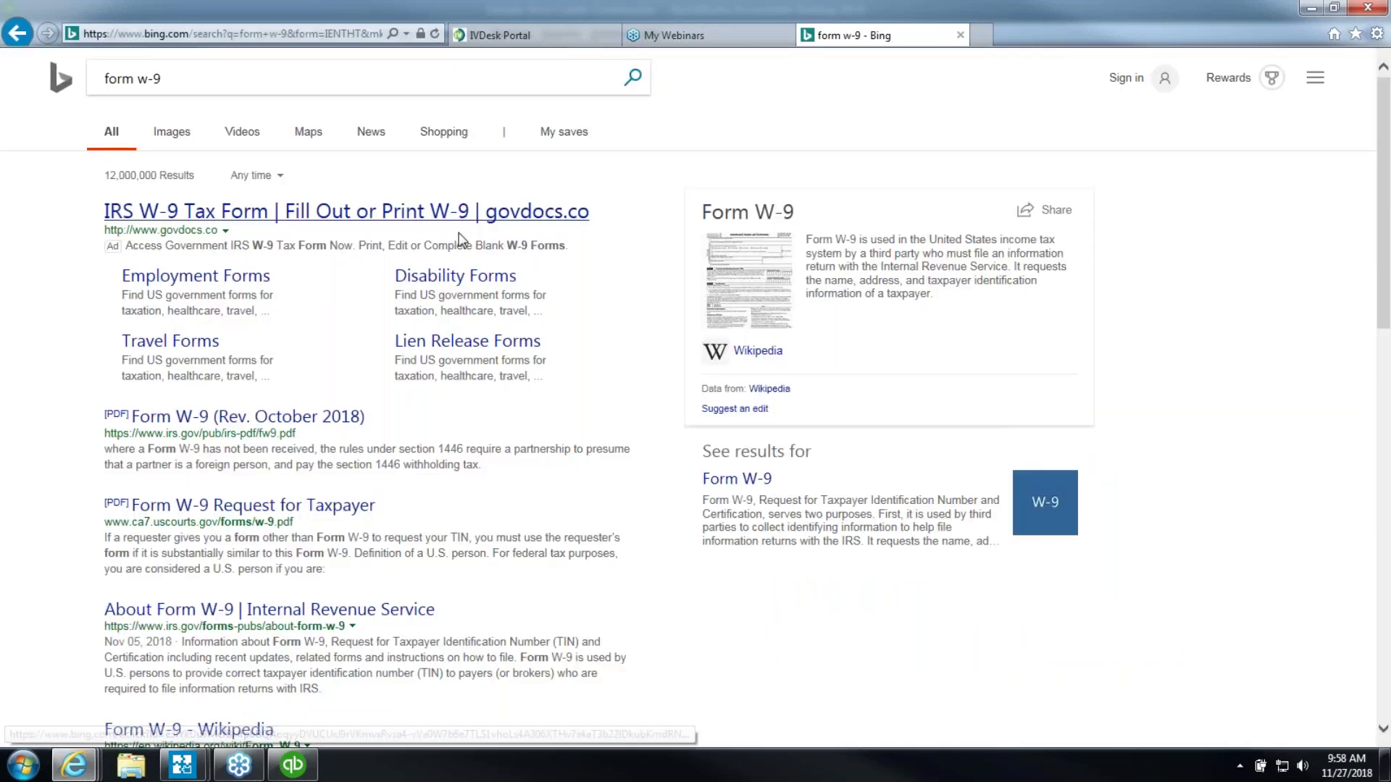
click(220, 420)
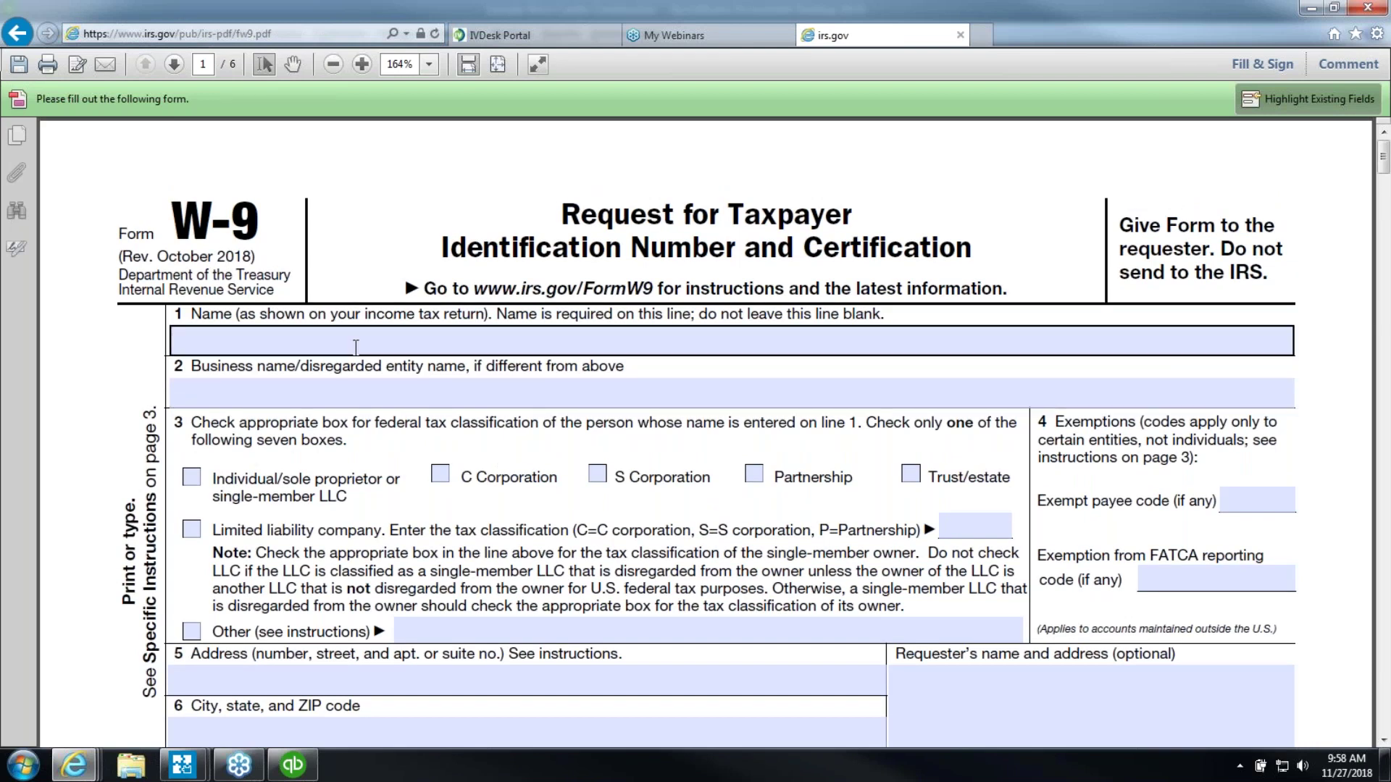
Look over the W-9's Name and Business name fields, leaving them blank, then return to QuickBooks
click(300, 335)
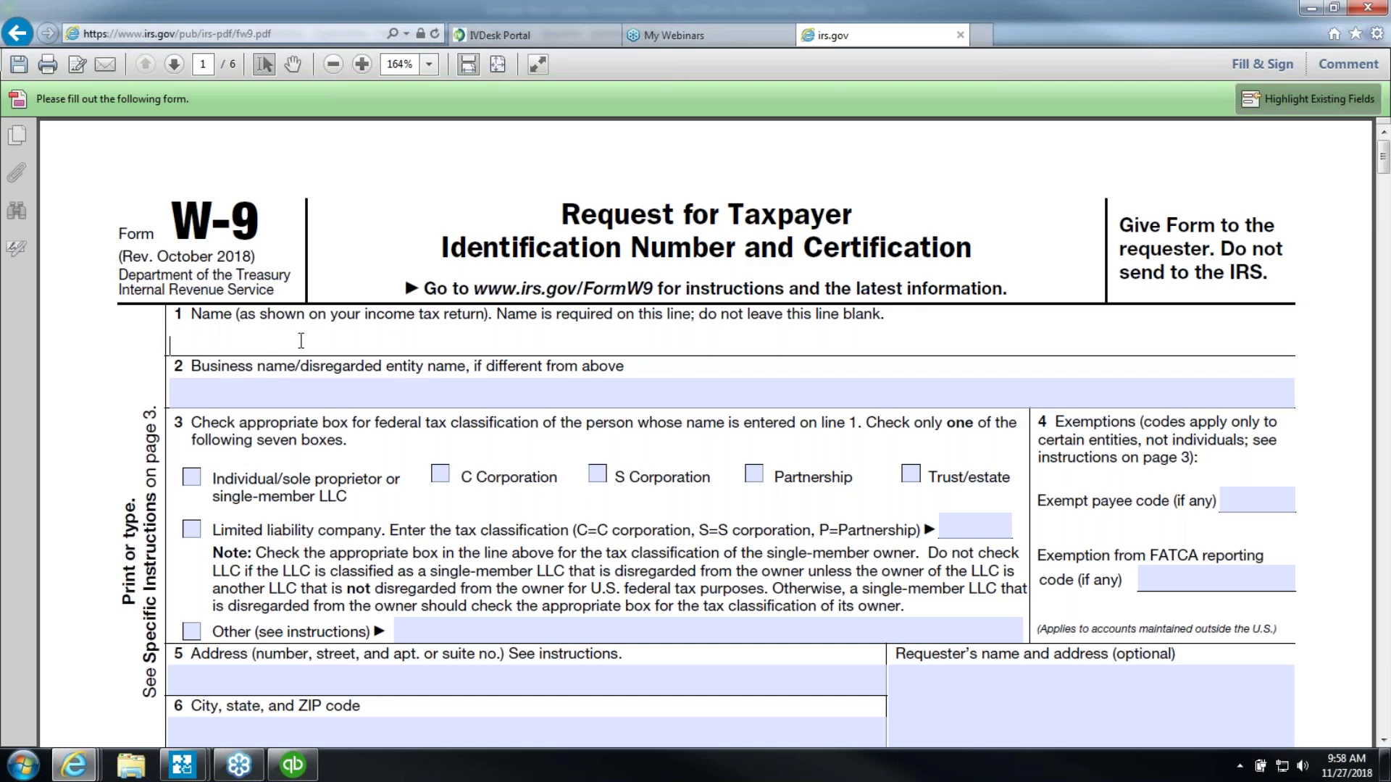
click(264, 394)
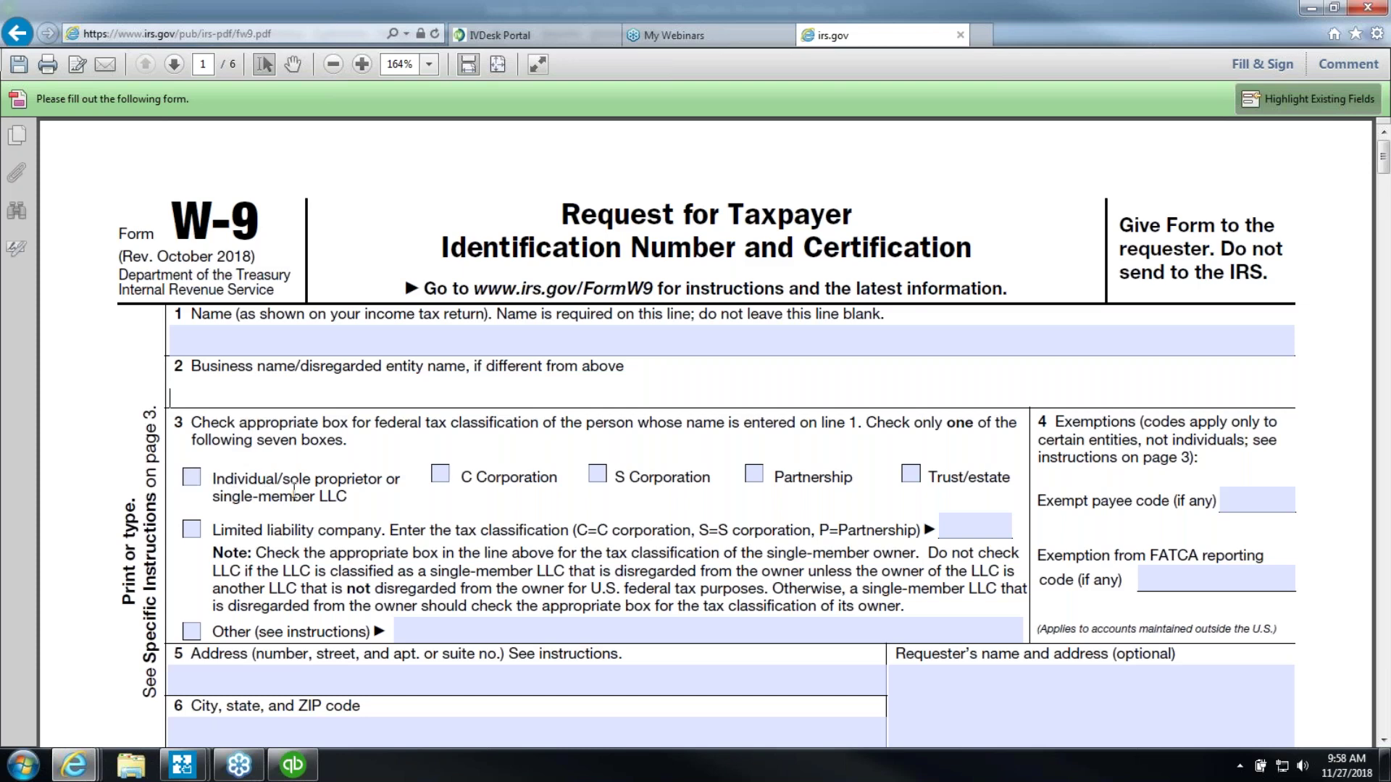
scroll(293, 489, down, 3)
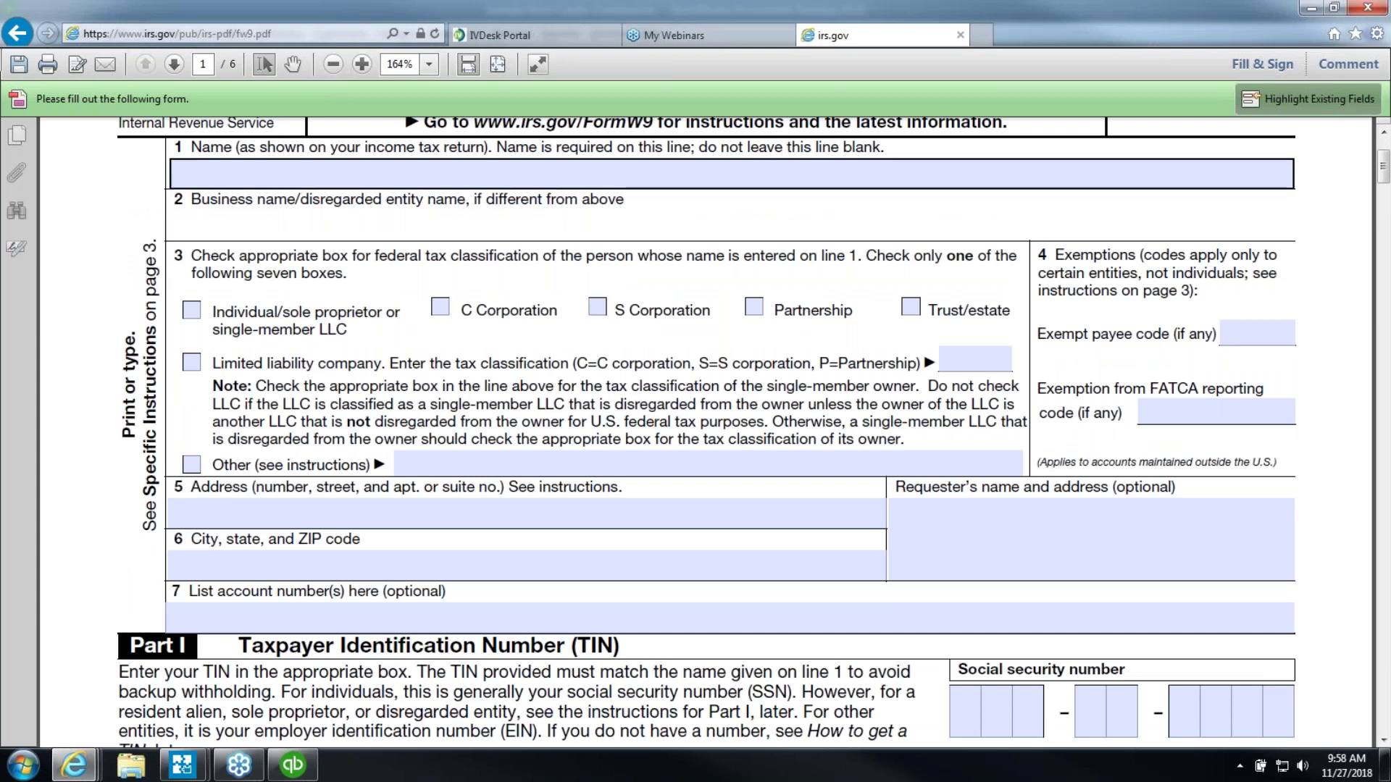
key(shift+Tab)
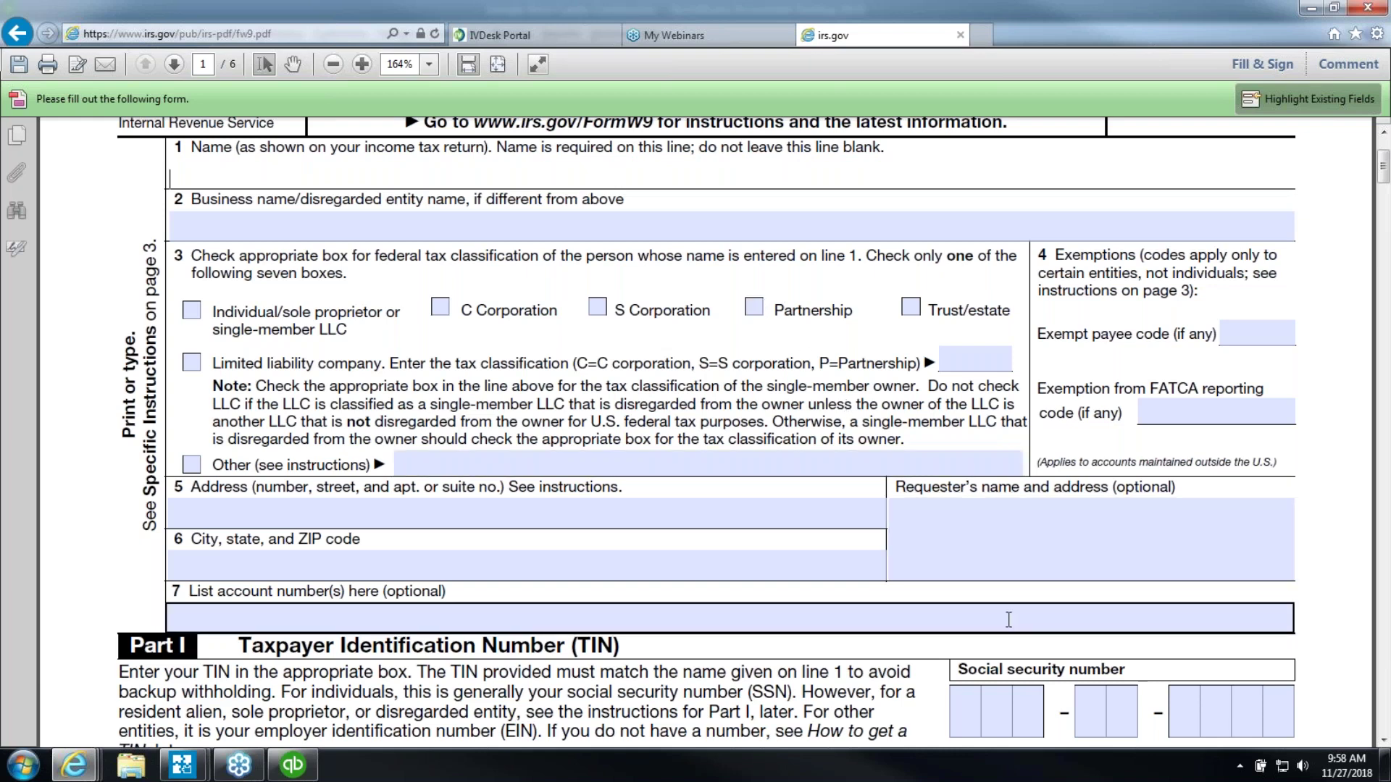
scroll(1008, 619, down, 3)
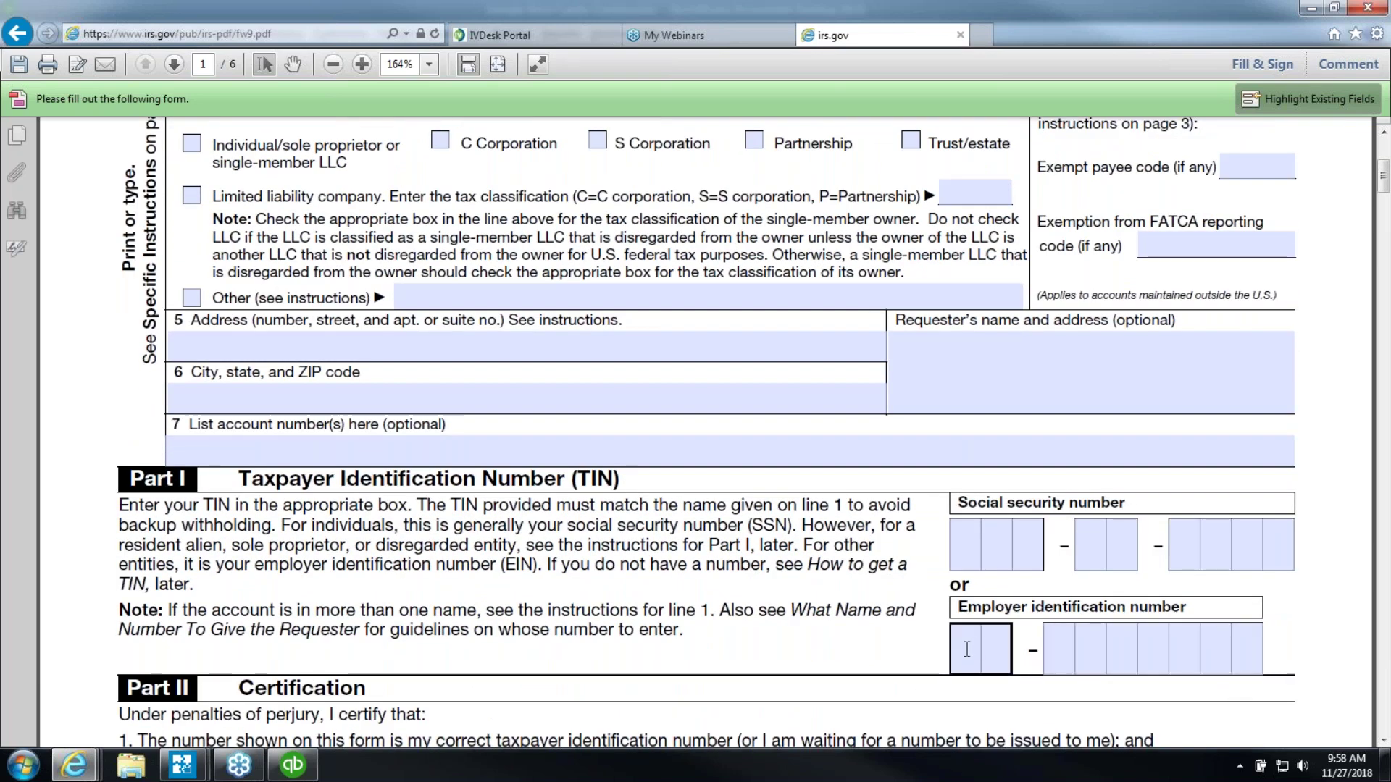
scroll(735, 544, up, 3)
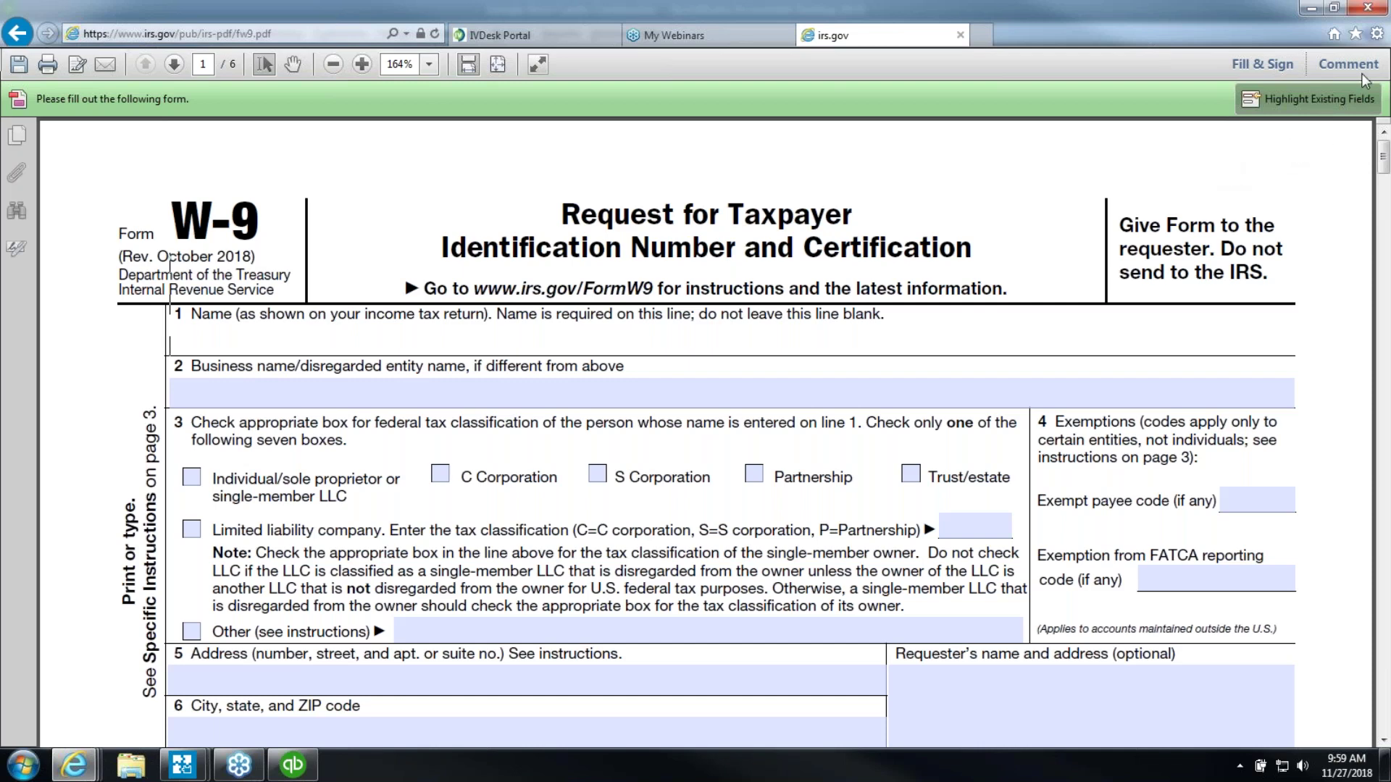
click(294, 768)
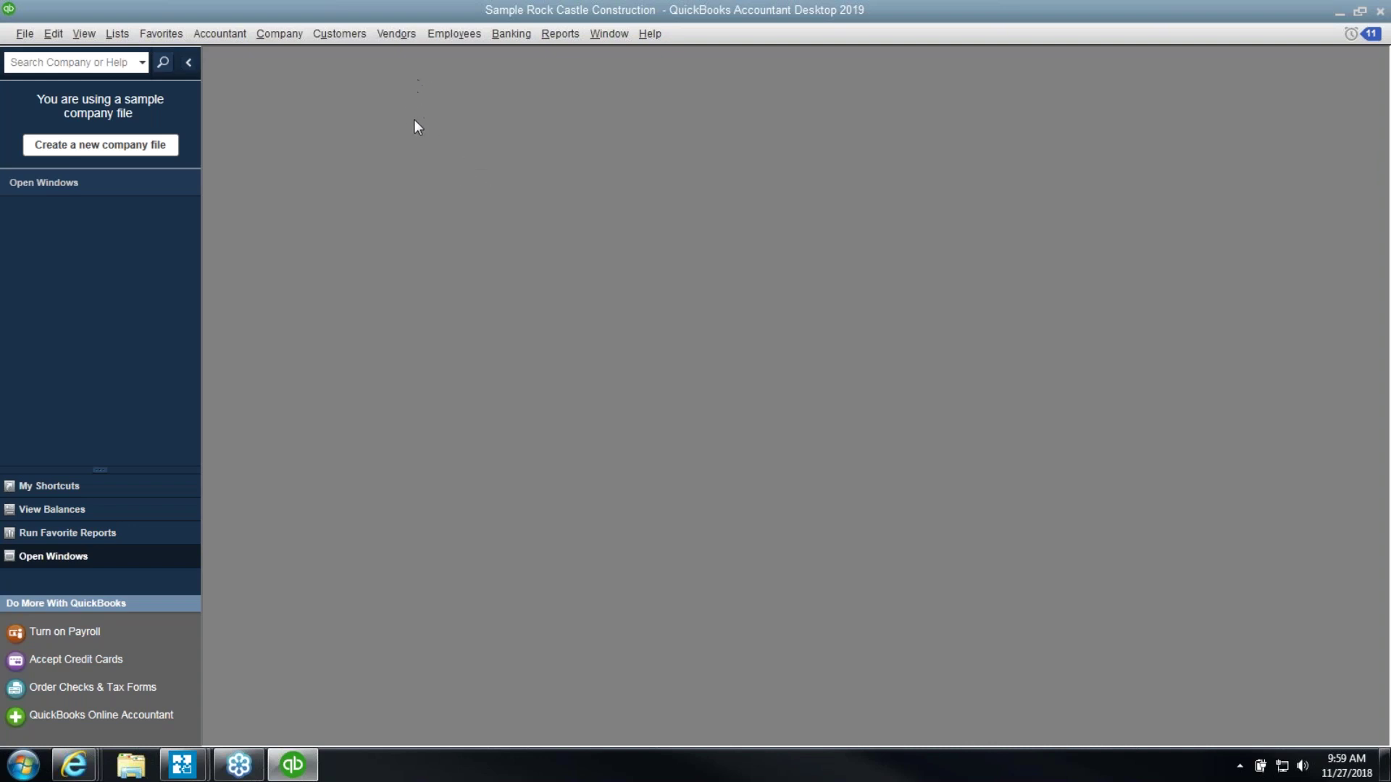
Show the Print/E-file 1099s submenu under the Vendors menu
click(390, 33)
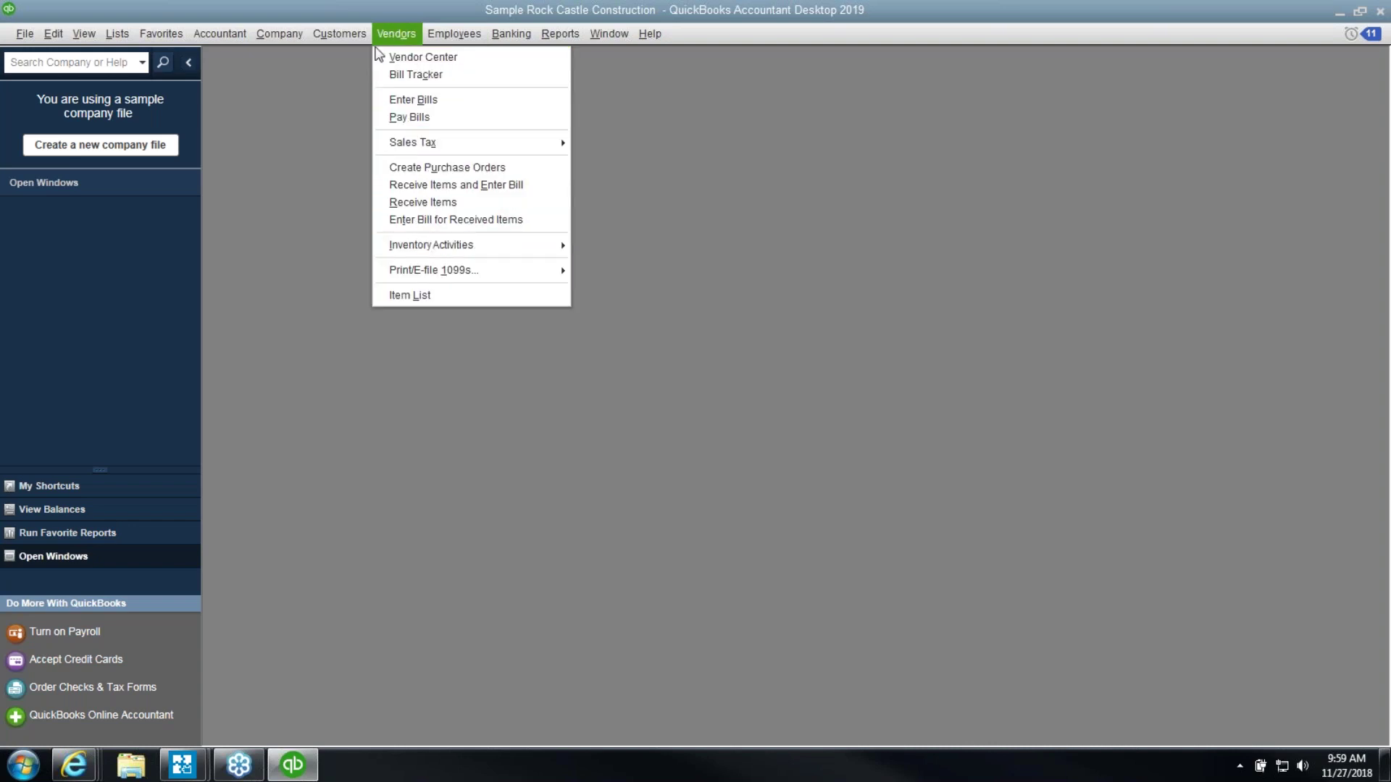
mouse_move(433, 273)
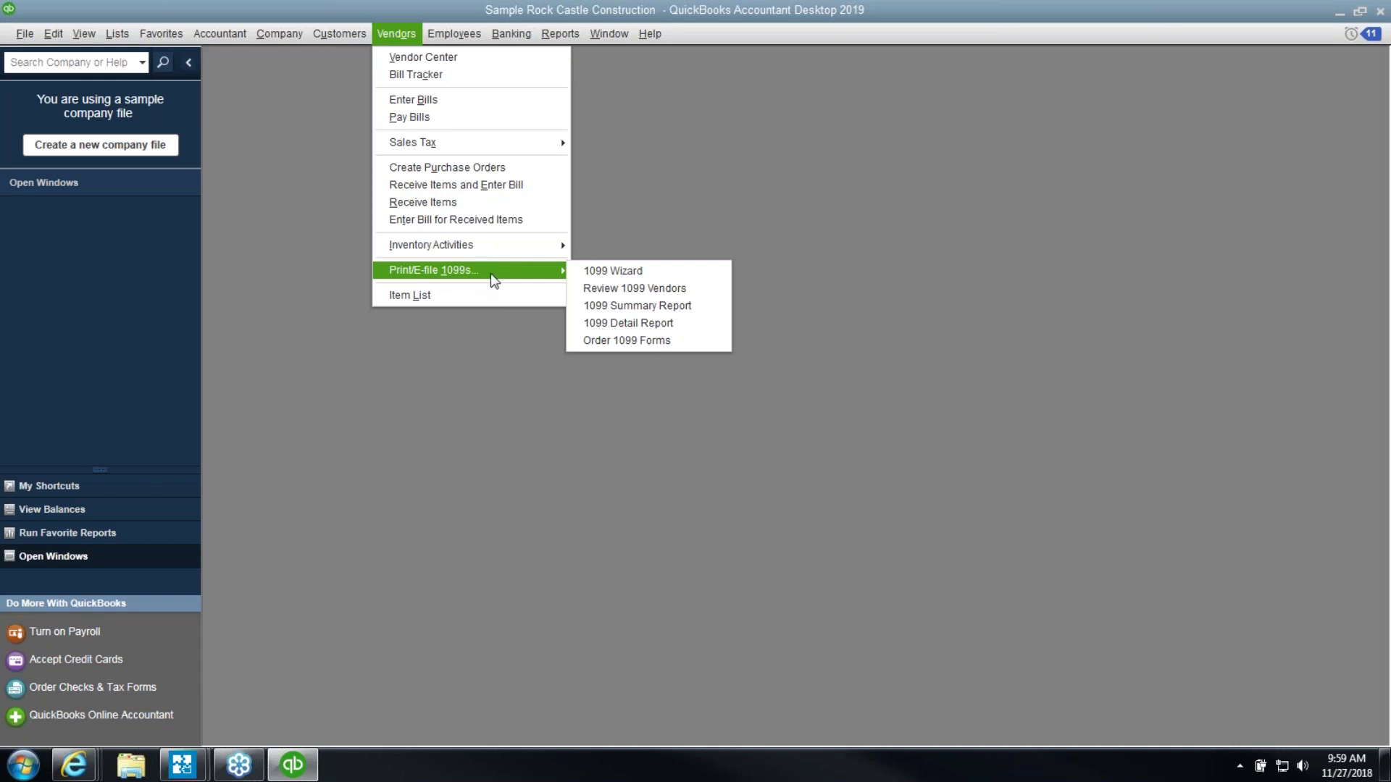
Launch the 1099 Wizard and advance to its Select your 1099 vendors step
click(592, 276)
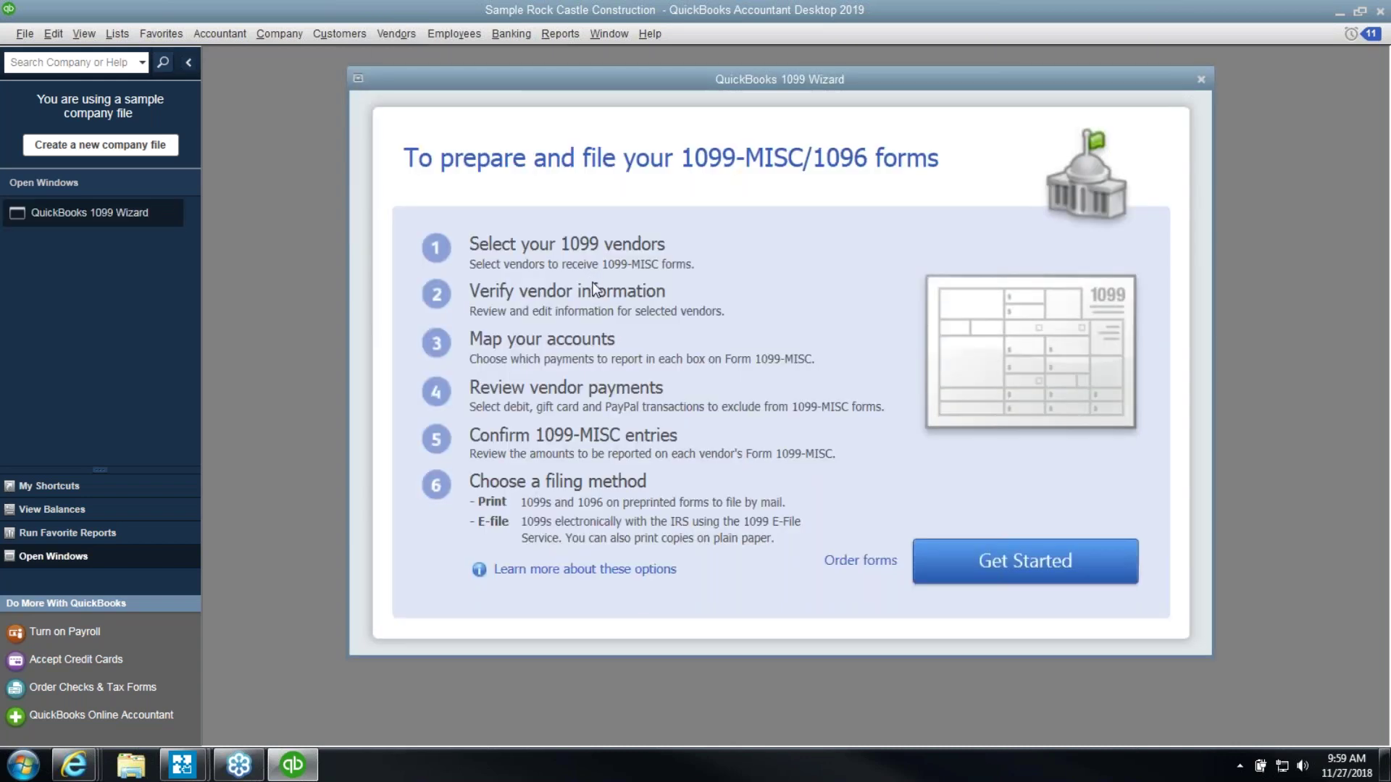
click(957, 565)
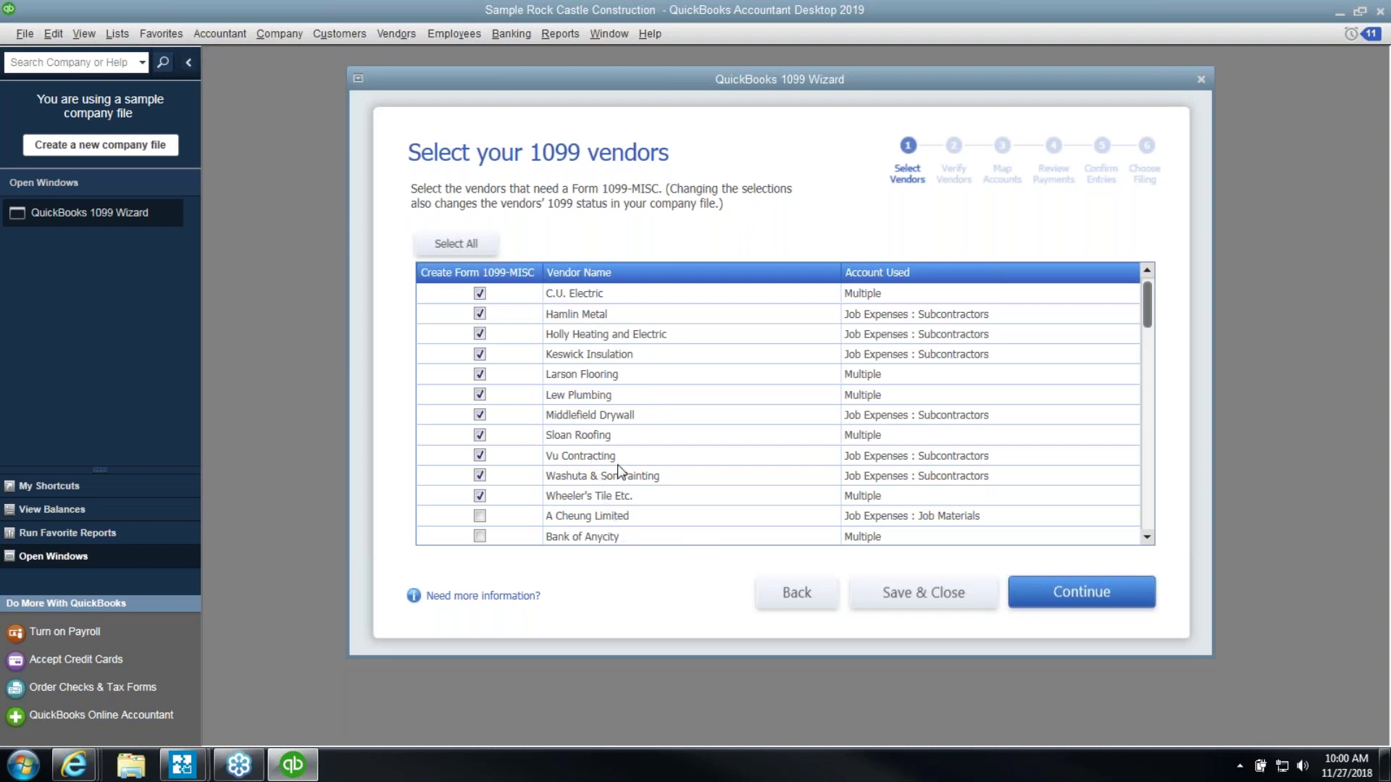
click(557, 43)
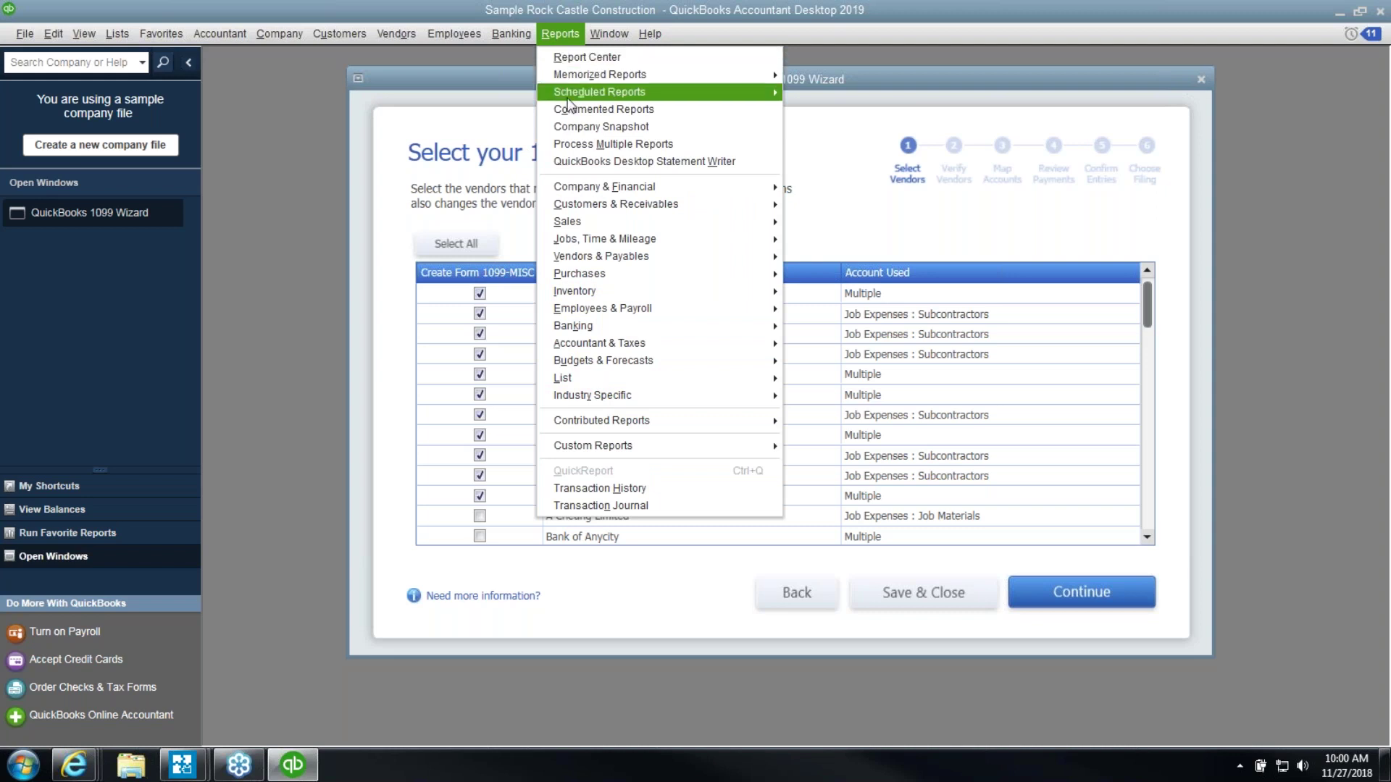
Run Profit & Loss Standard for This Fiscal Year and QuickZoom into 54500 Subcontractors
mouse_move(600, 186)
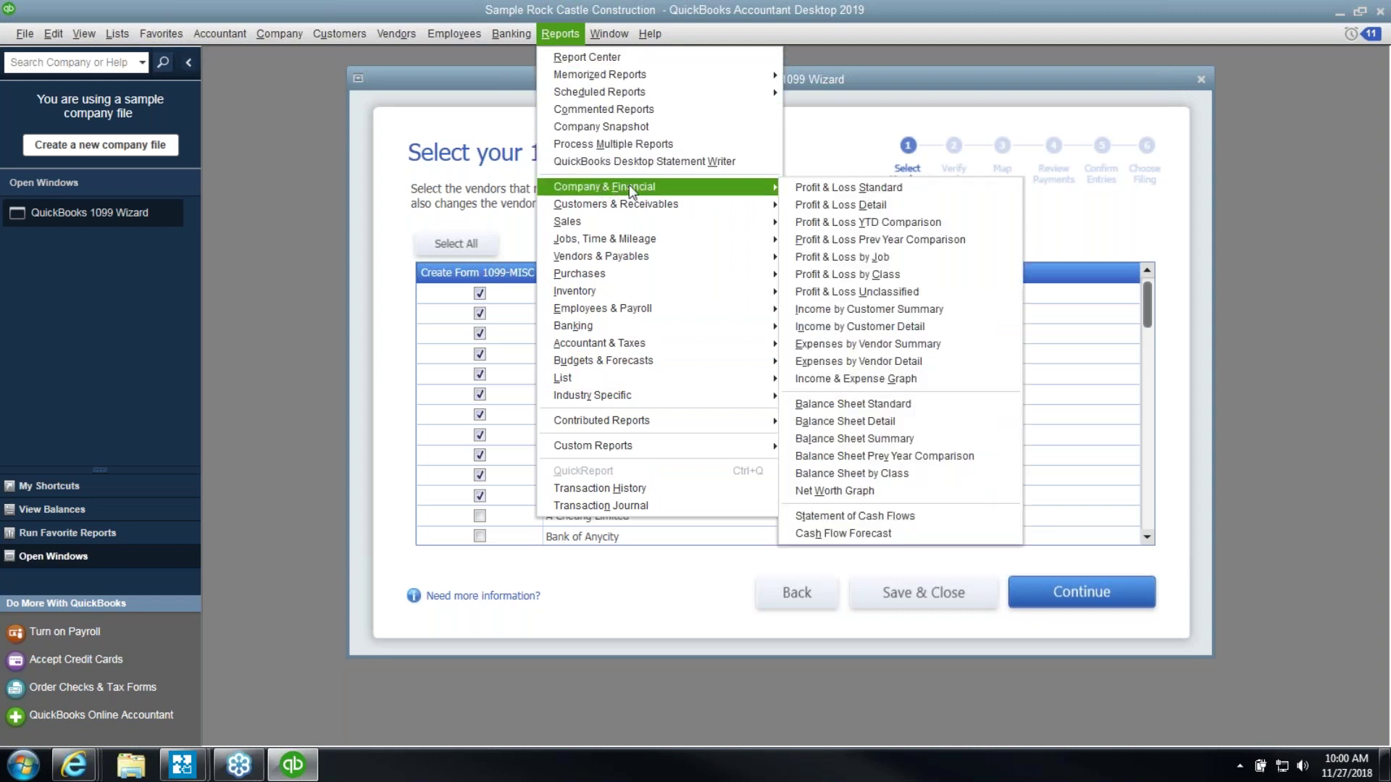
click(805, 189)
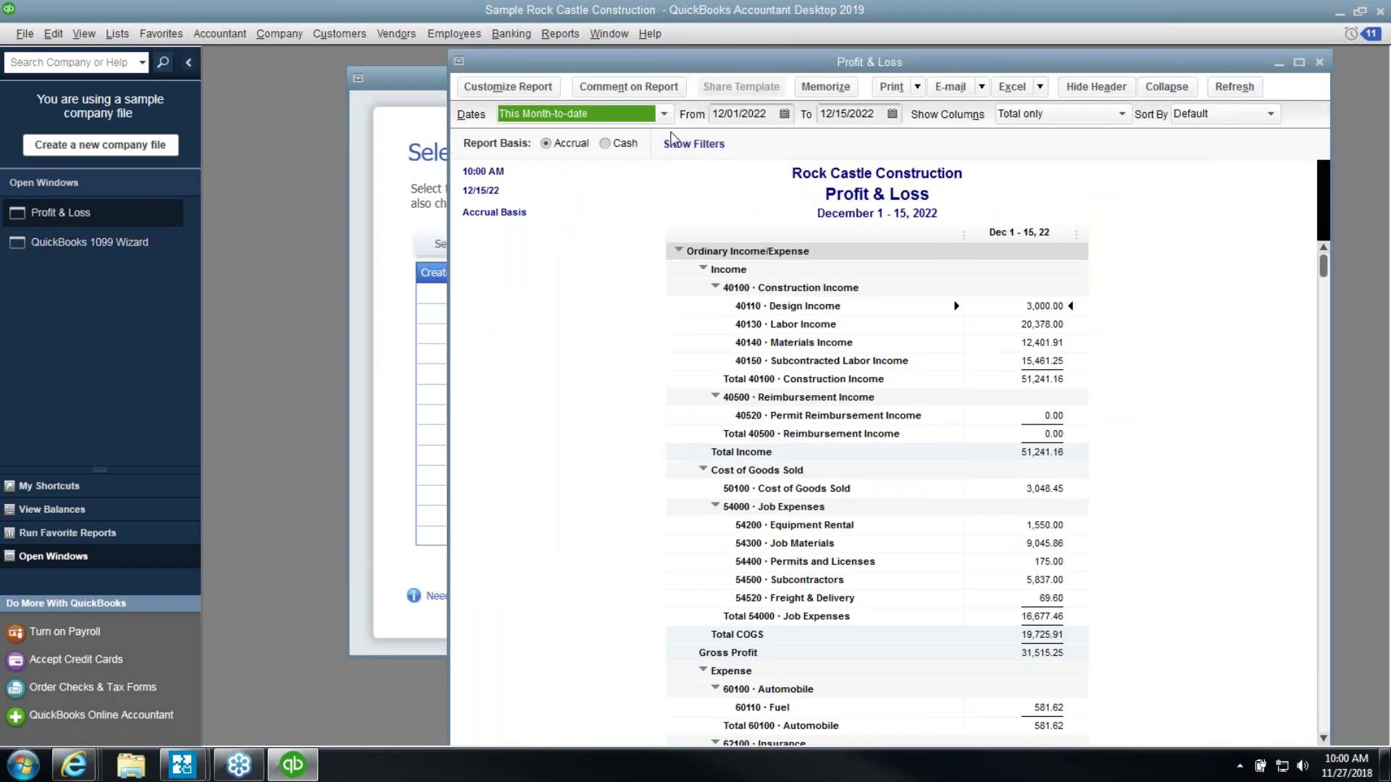
click(664, 114)
click(594, 298)
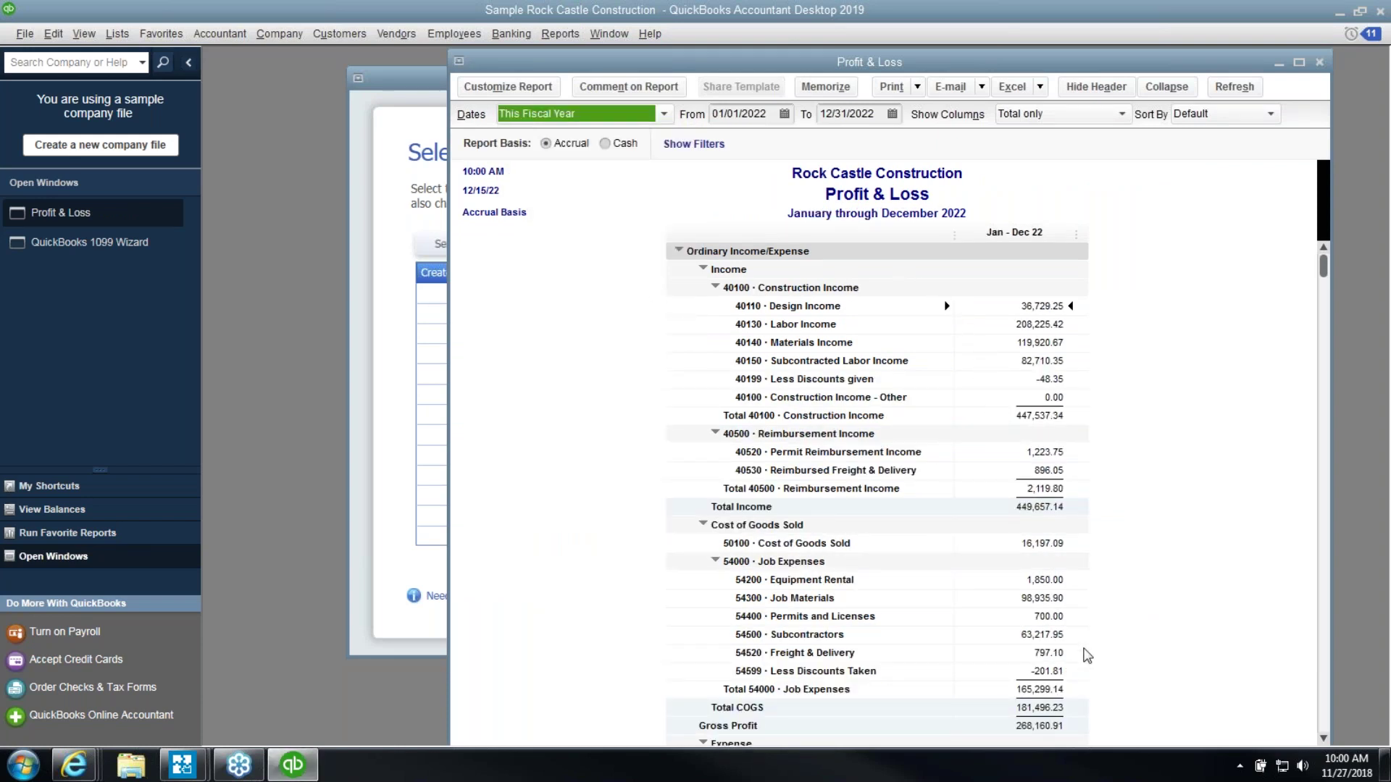
double_click(1054, 635)
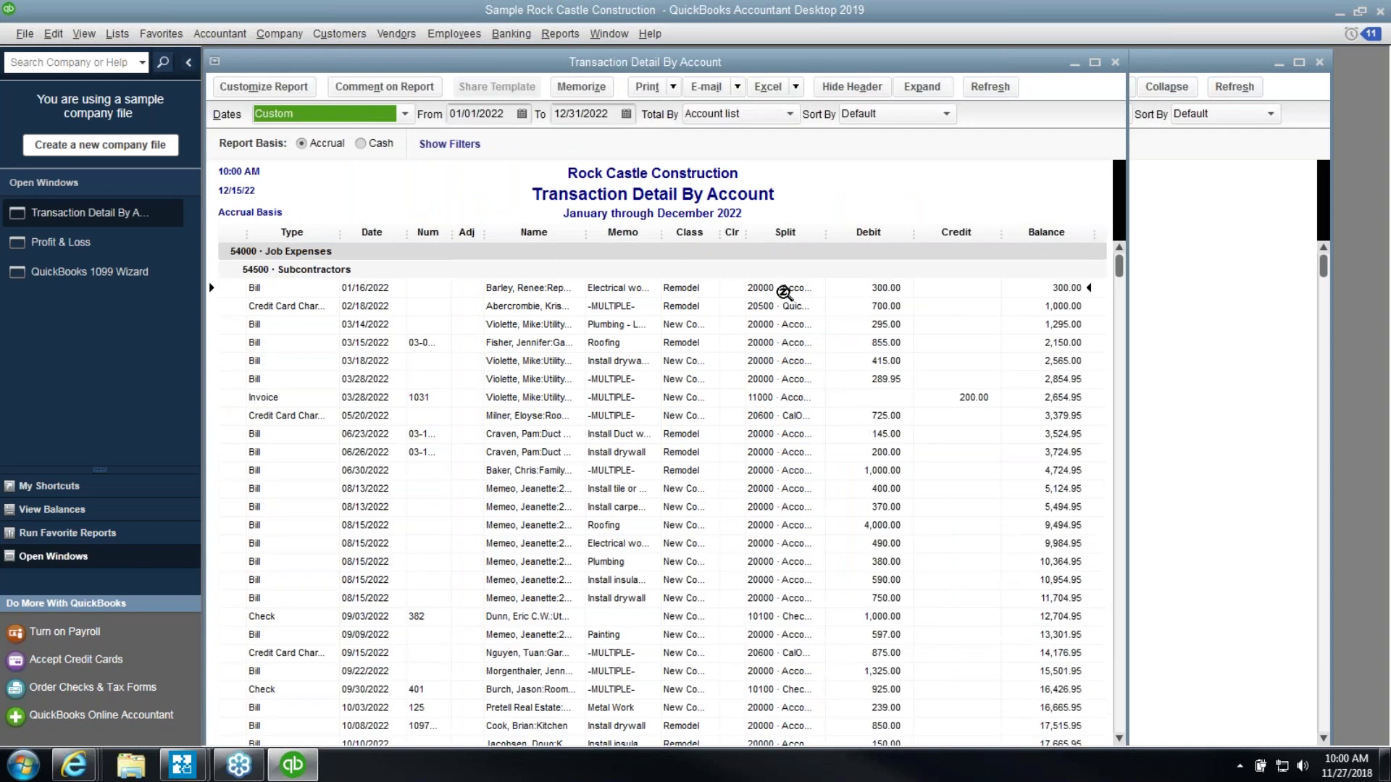
Add the Source Name column, remove Name and Memo, and sort by Source Name
click(250, 88)
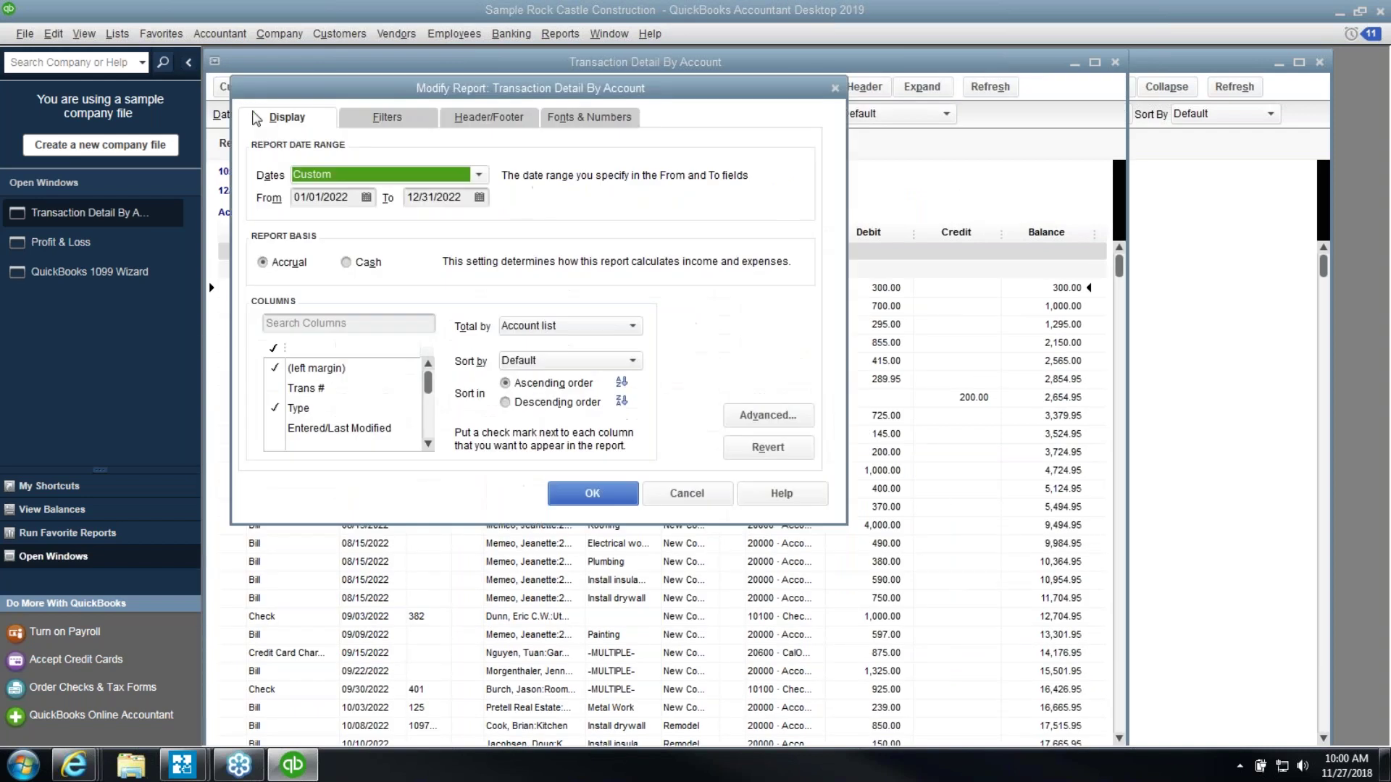
scroll(428, 435, down, 3)
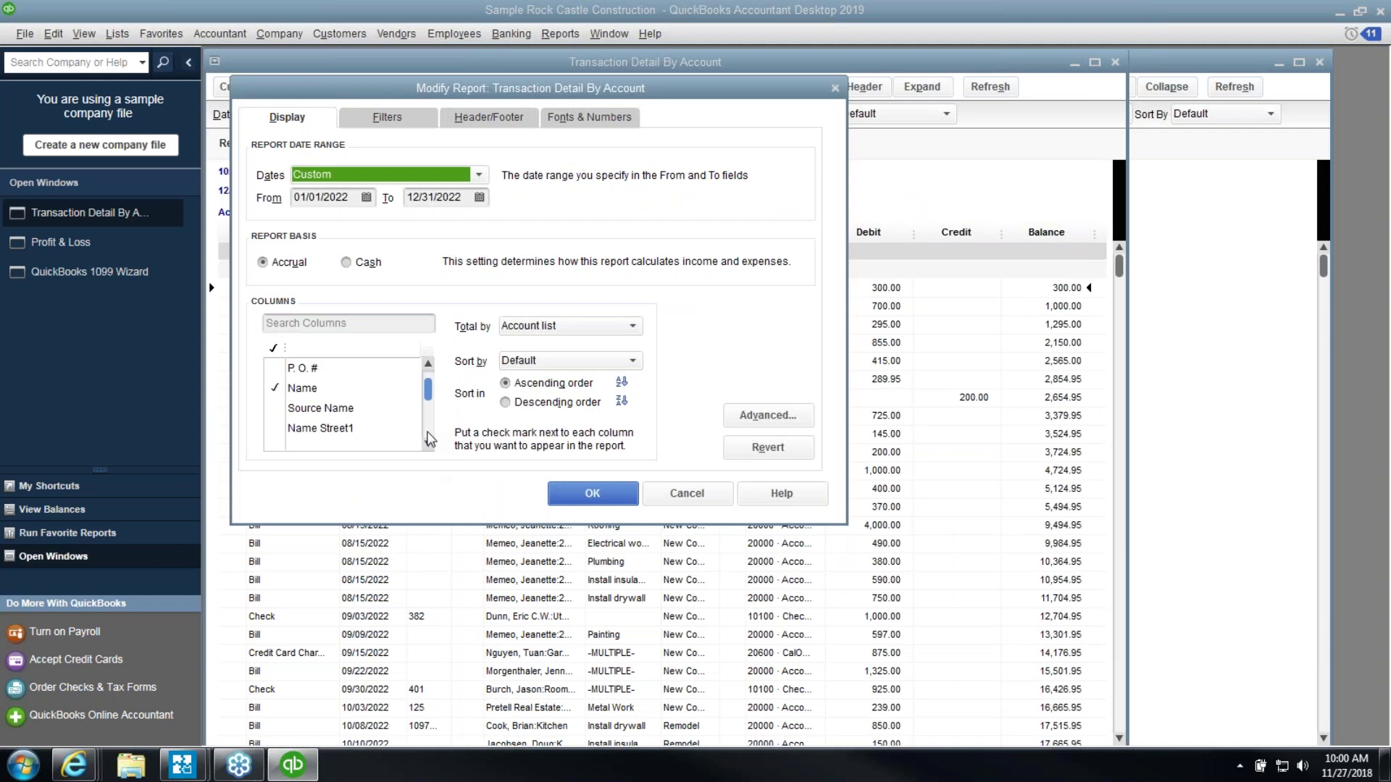
click(382, 410)
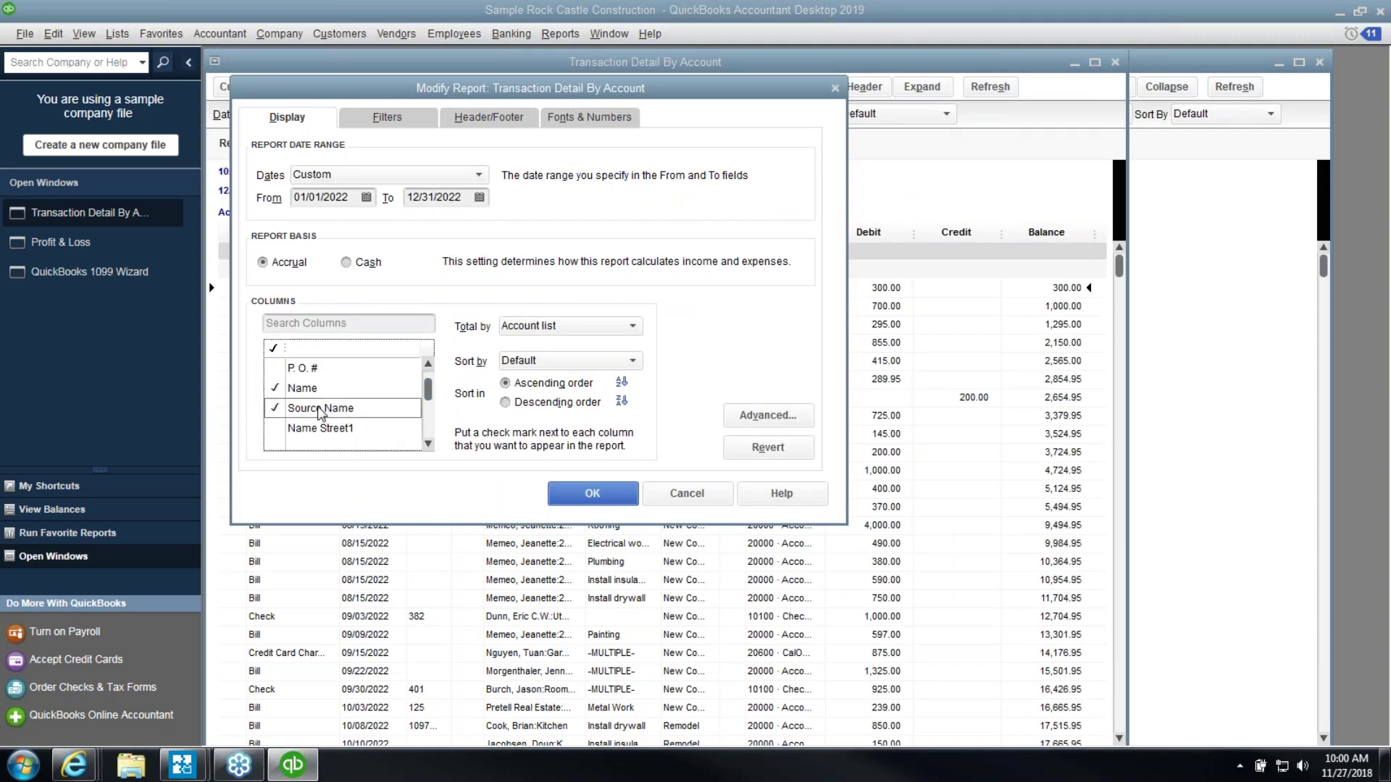
click(555, 491)
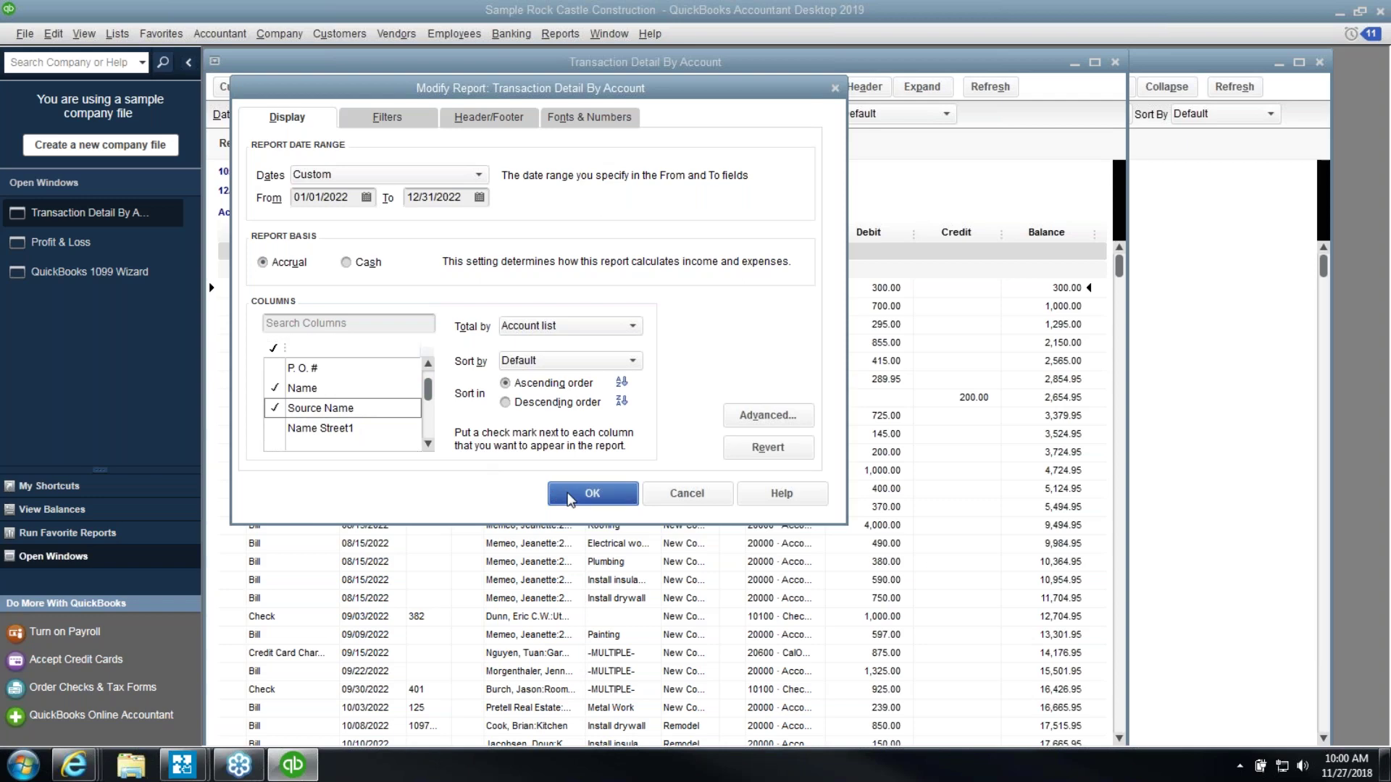
click(552, 329)
drag(587, 234, 384, 228)
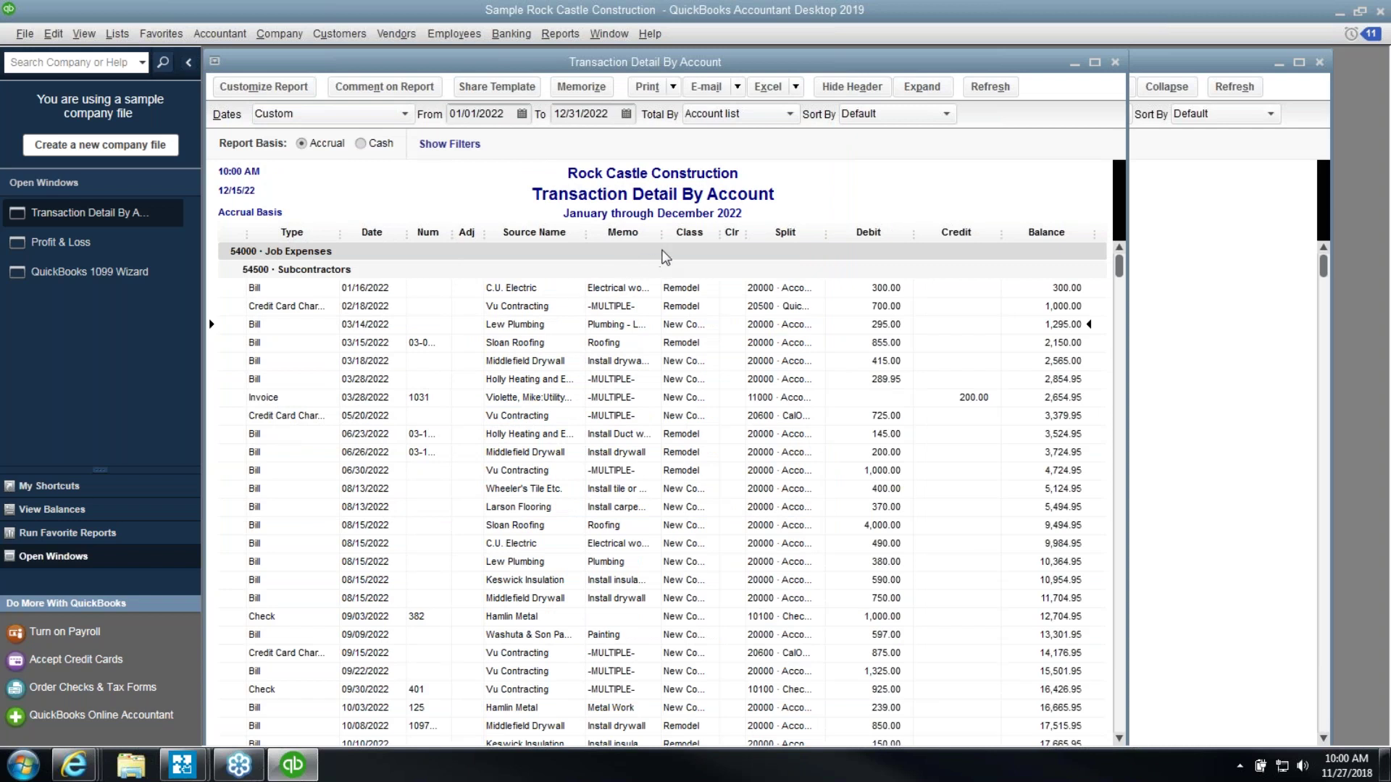
drag(649, 235, 544, 239)
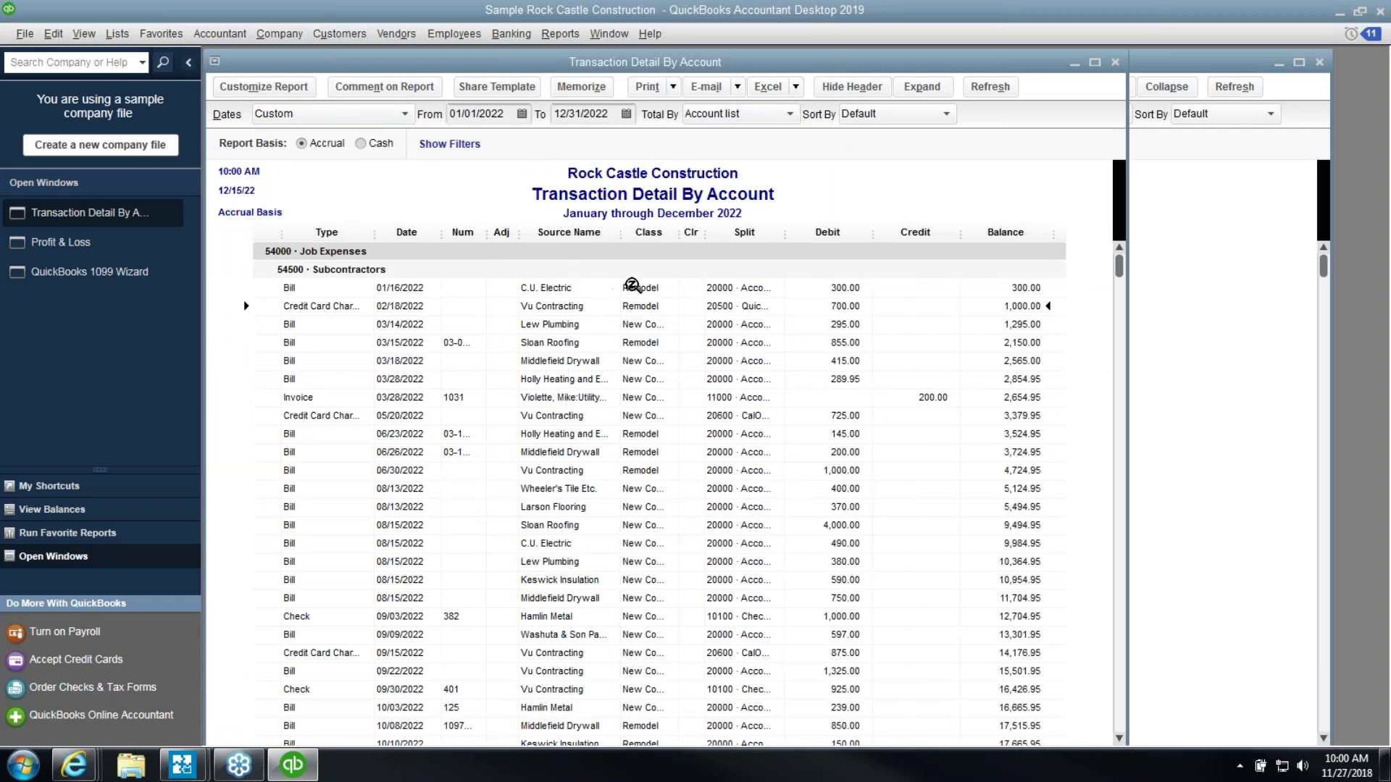
click(870, 119)
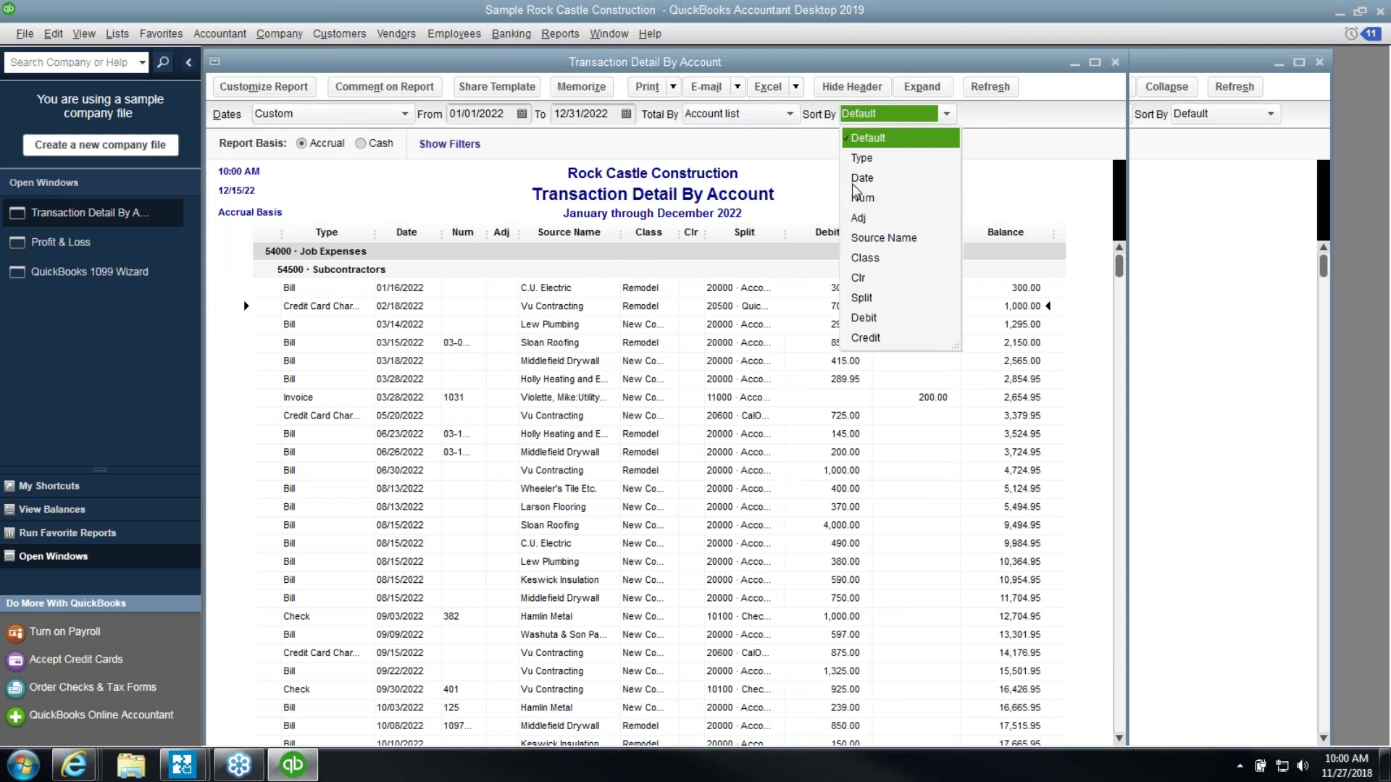
click(858, 239)
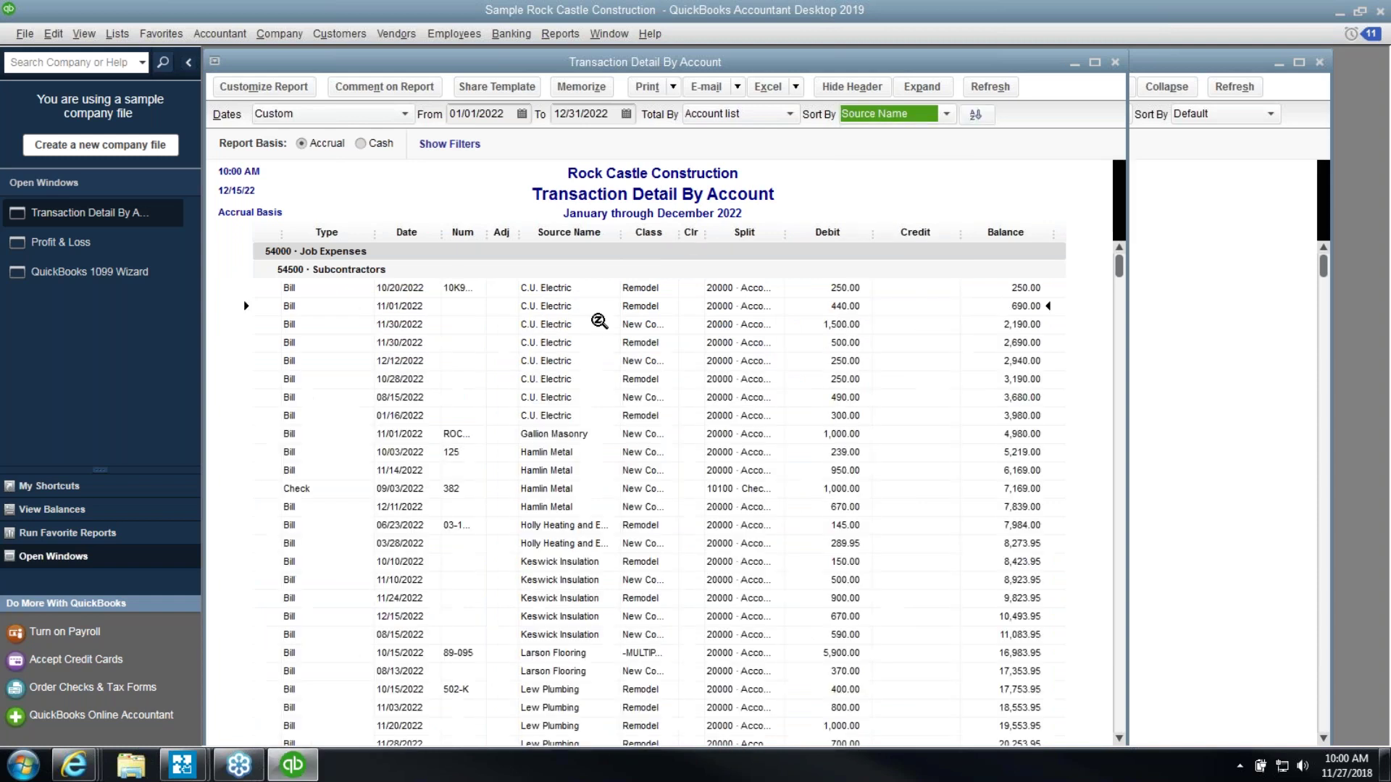
click(588, 416)
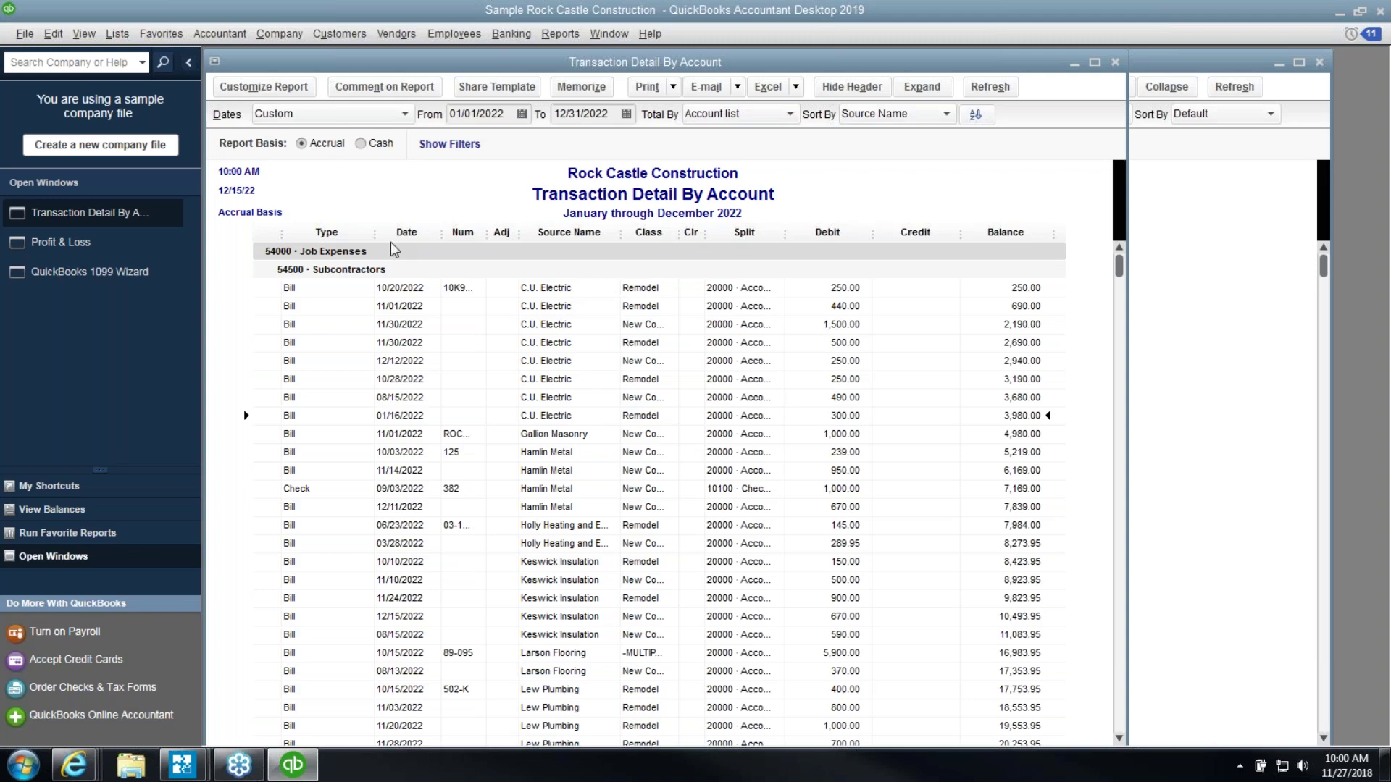
click(131, 278)
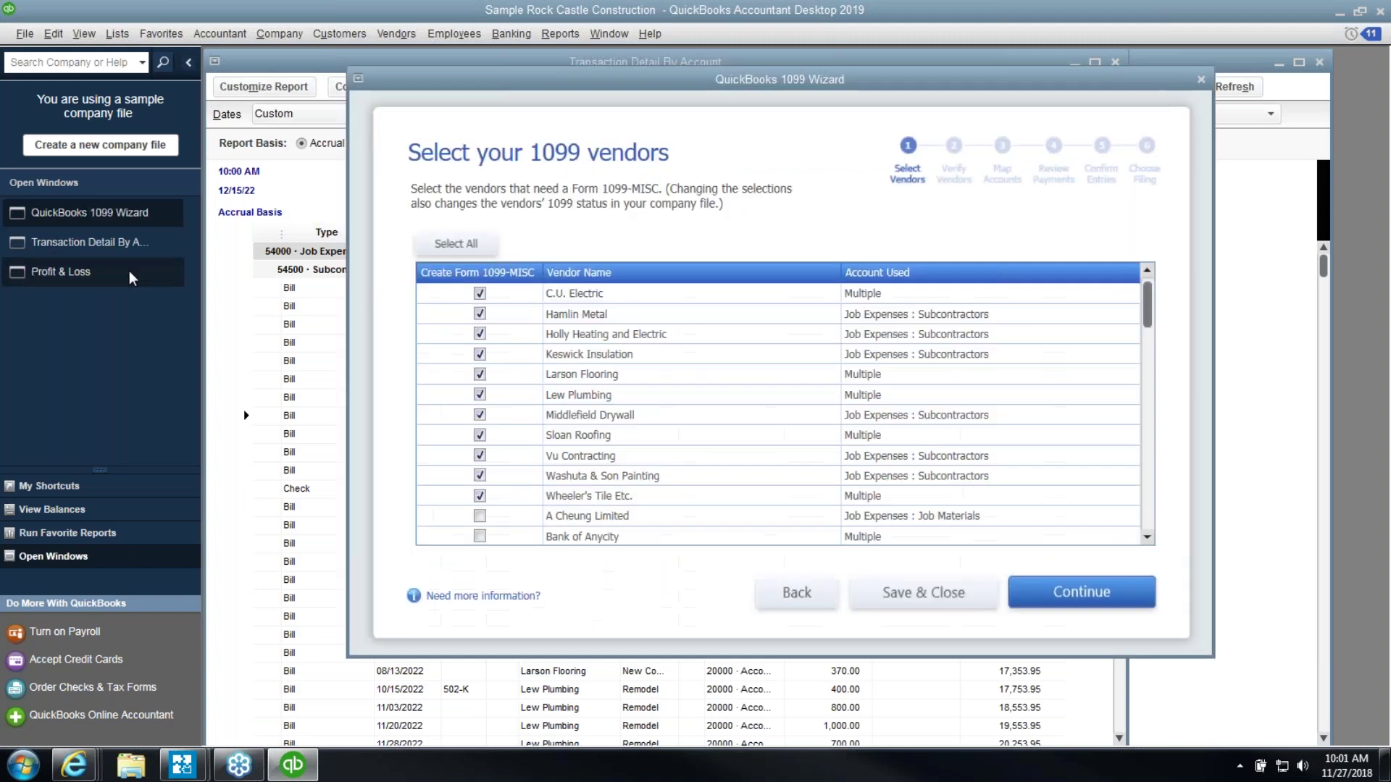
click(611, 301)
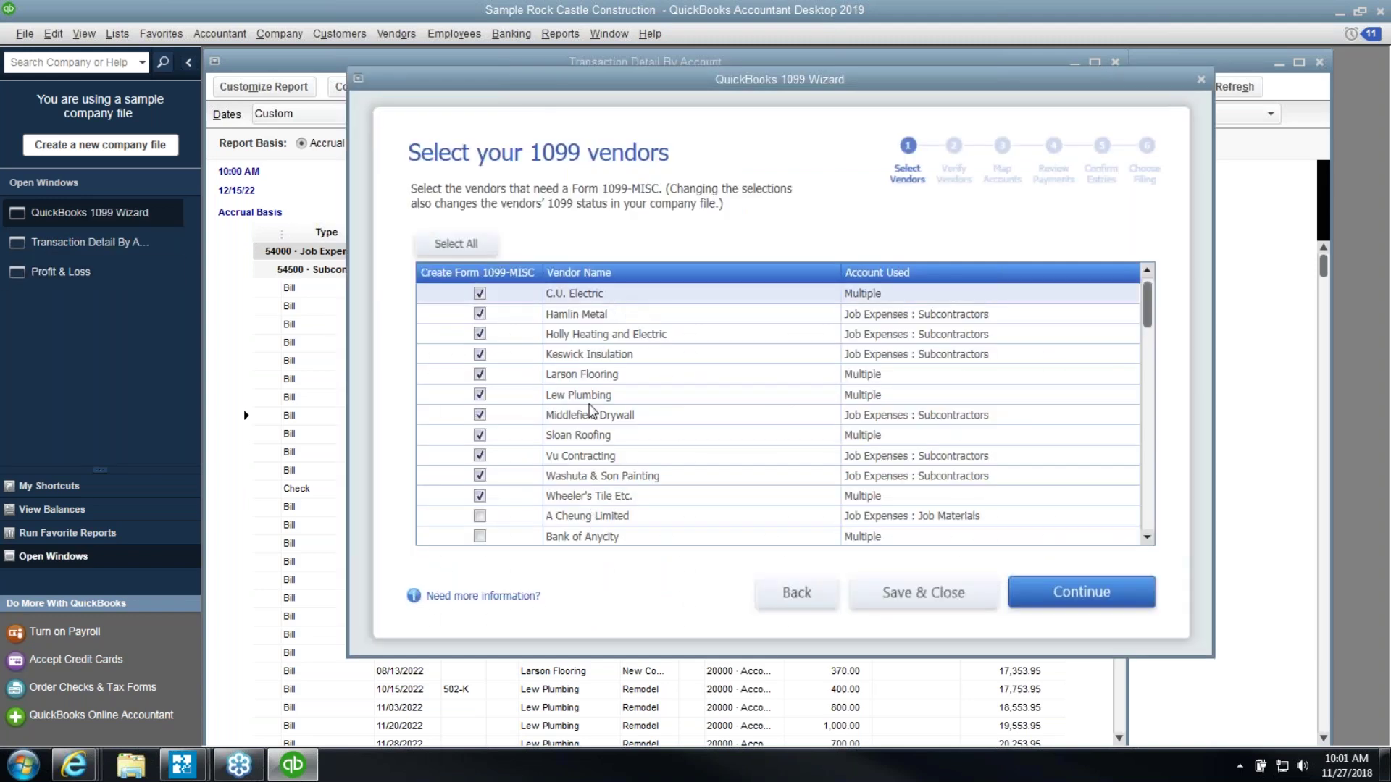
click(305, 208)
click(572, 434)
click(1183, 246)
click(283, 210)
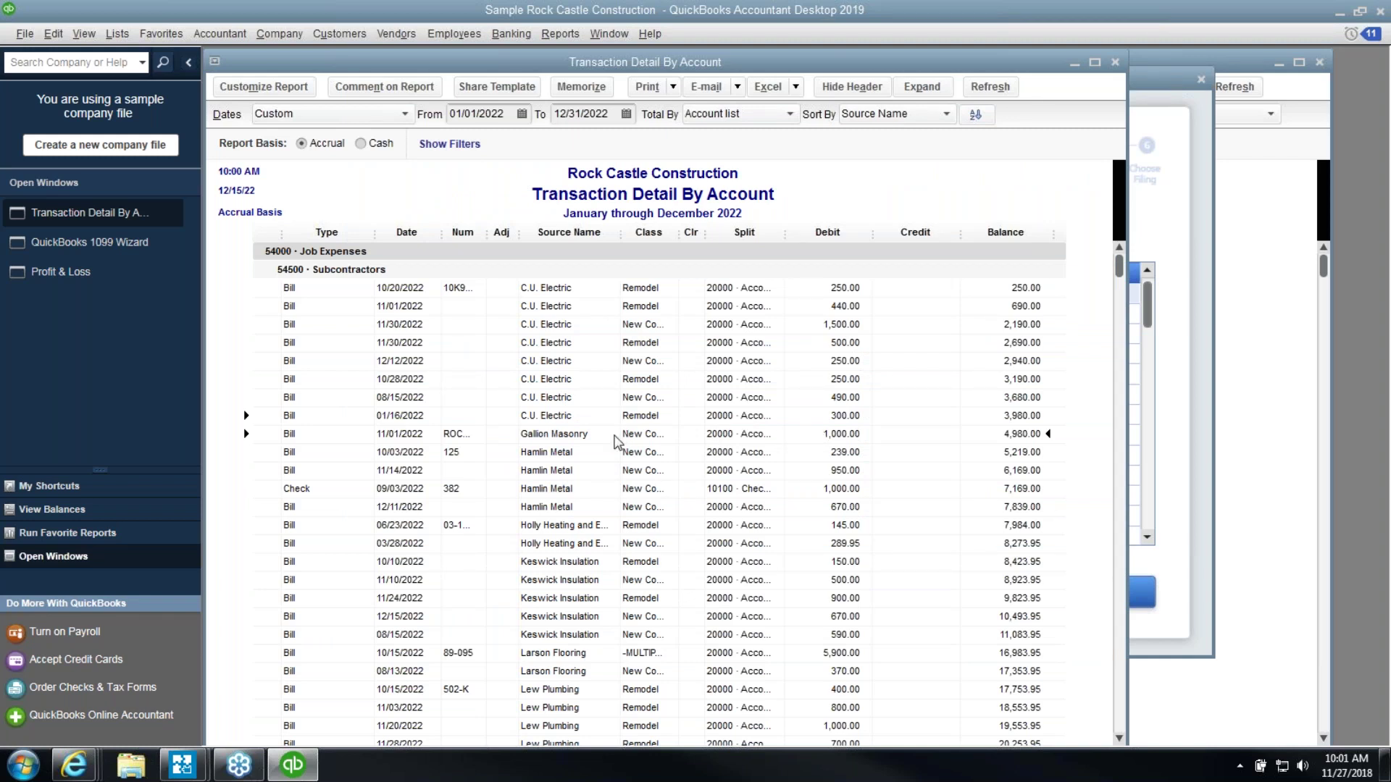
Tick Vendor eligible for 1099 on Gallion Masonry's Tax Settings, saving without a Tax ID
click(378, 34)
click(382, 55)
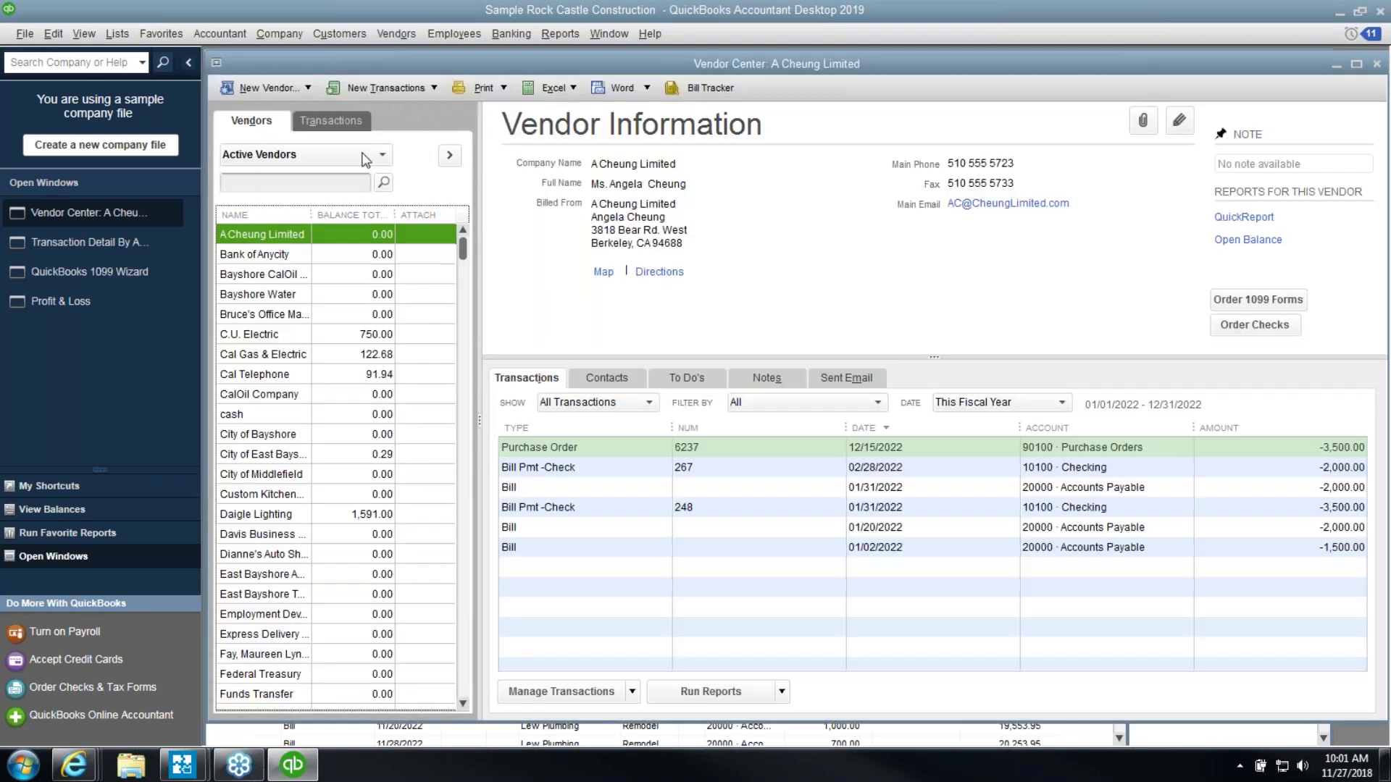
scroll(268, 464, down, 4)
click(264, 454)
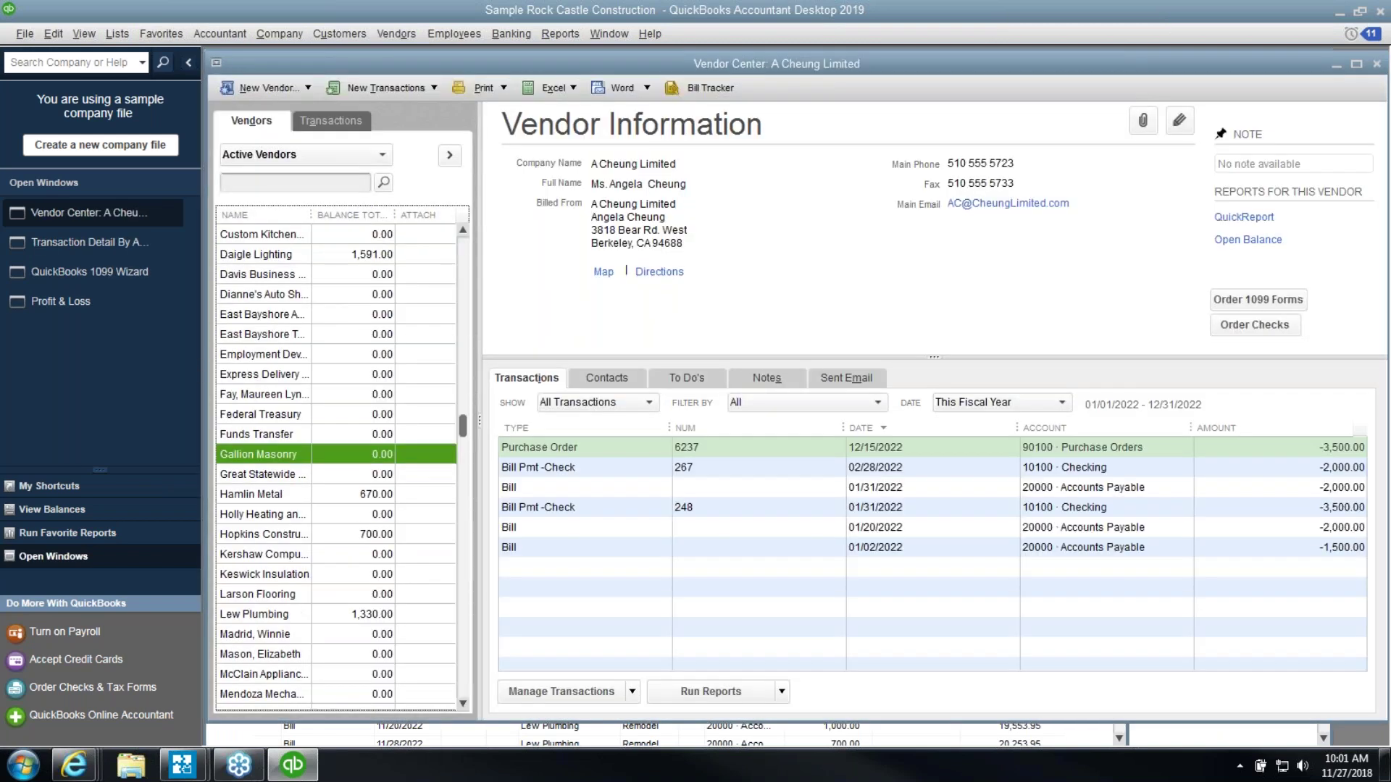
double_click(265, 458)
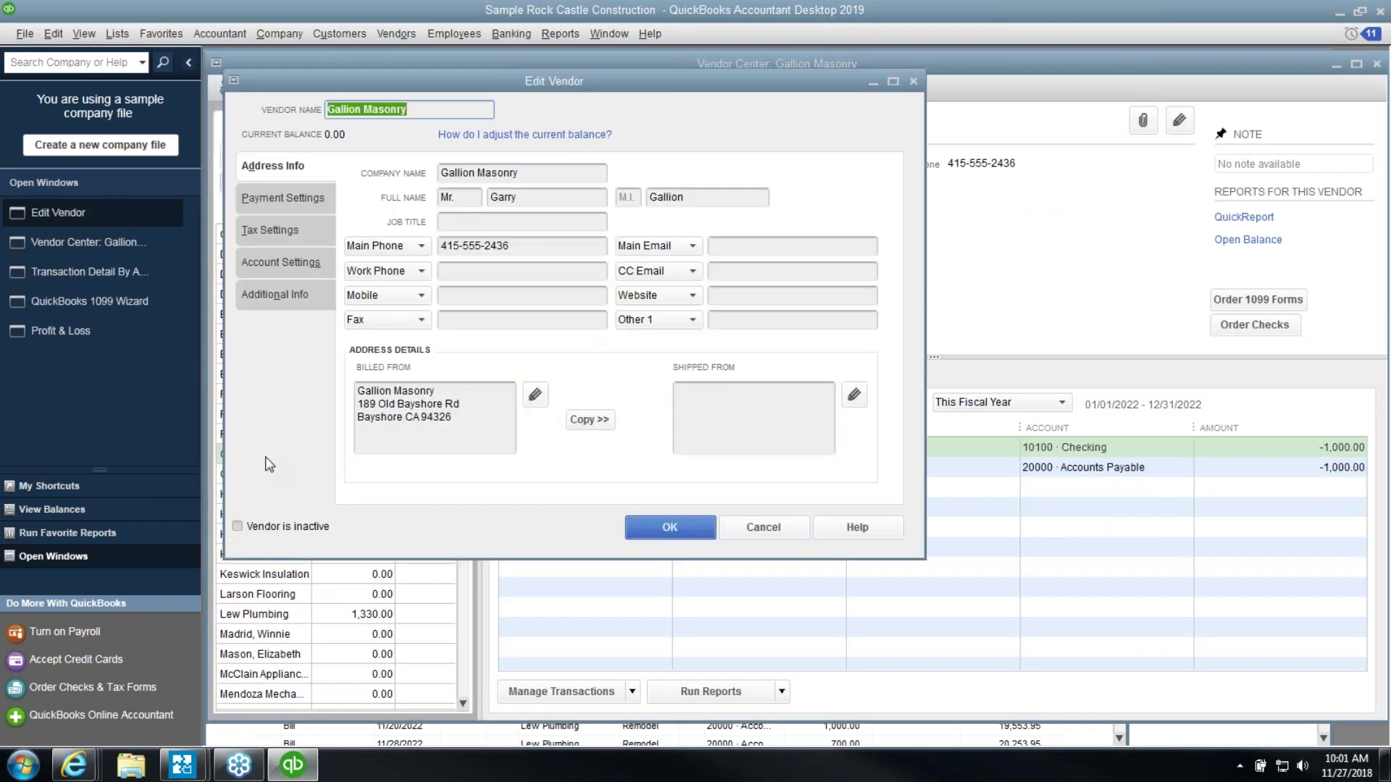
click(294, 233)
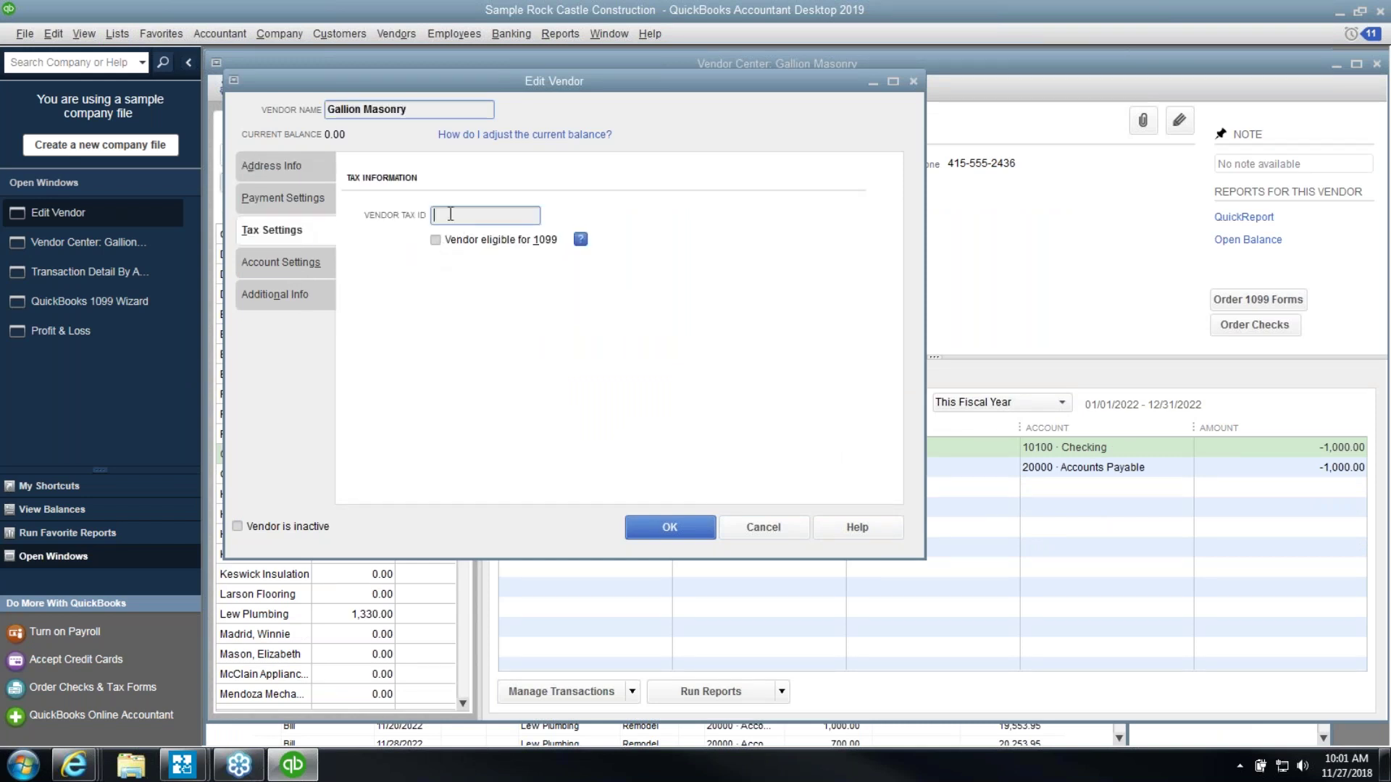
click(437, 242)
key(shift+Tab)
click(673, 530)
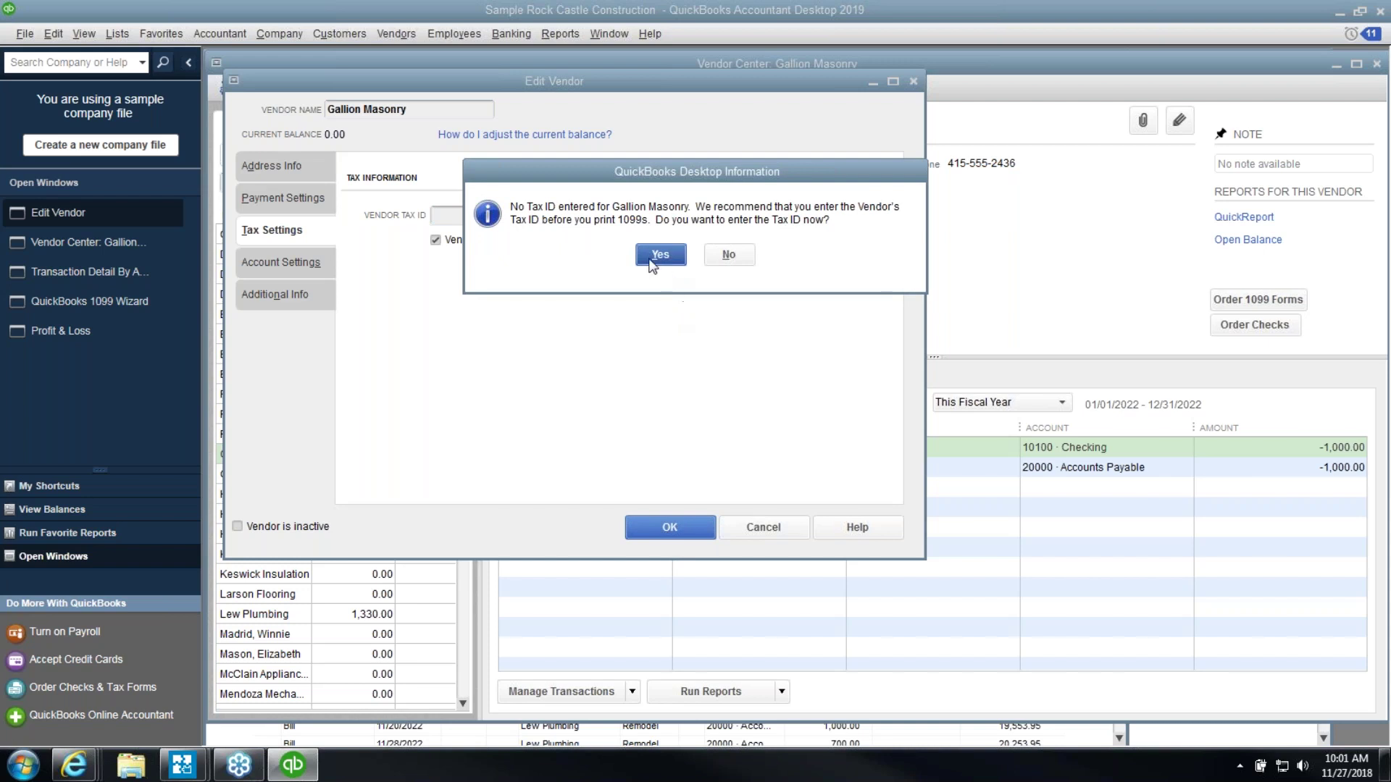
click(725, 257)
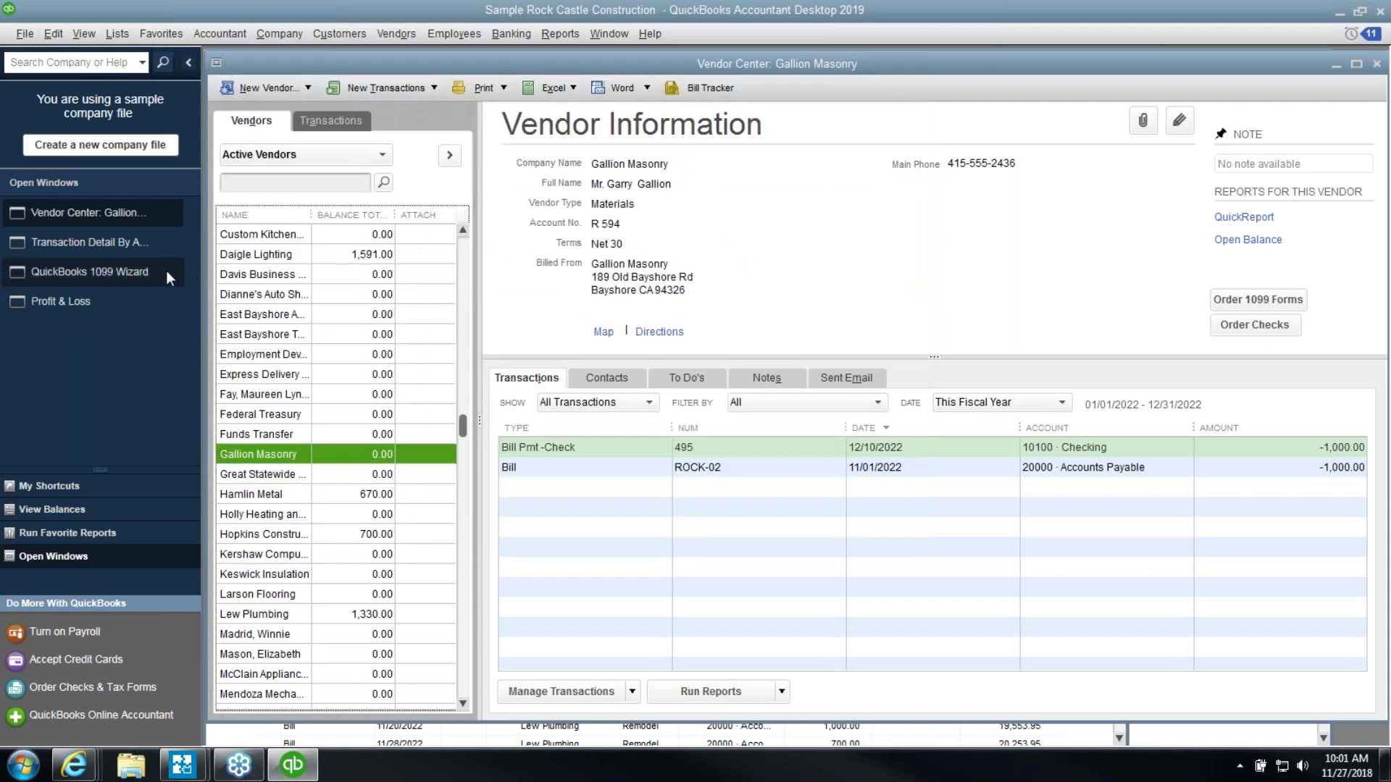
Review the 06/23/2022 Holly Heating and 10/10/2022 Keswick Insulation bills in the detail report
click(124, 249)
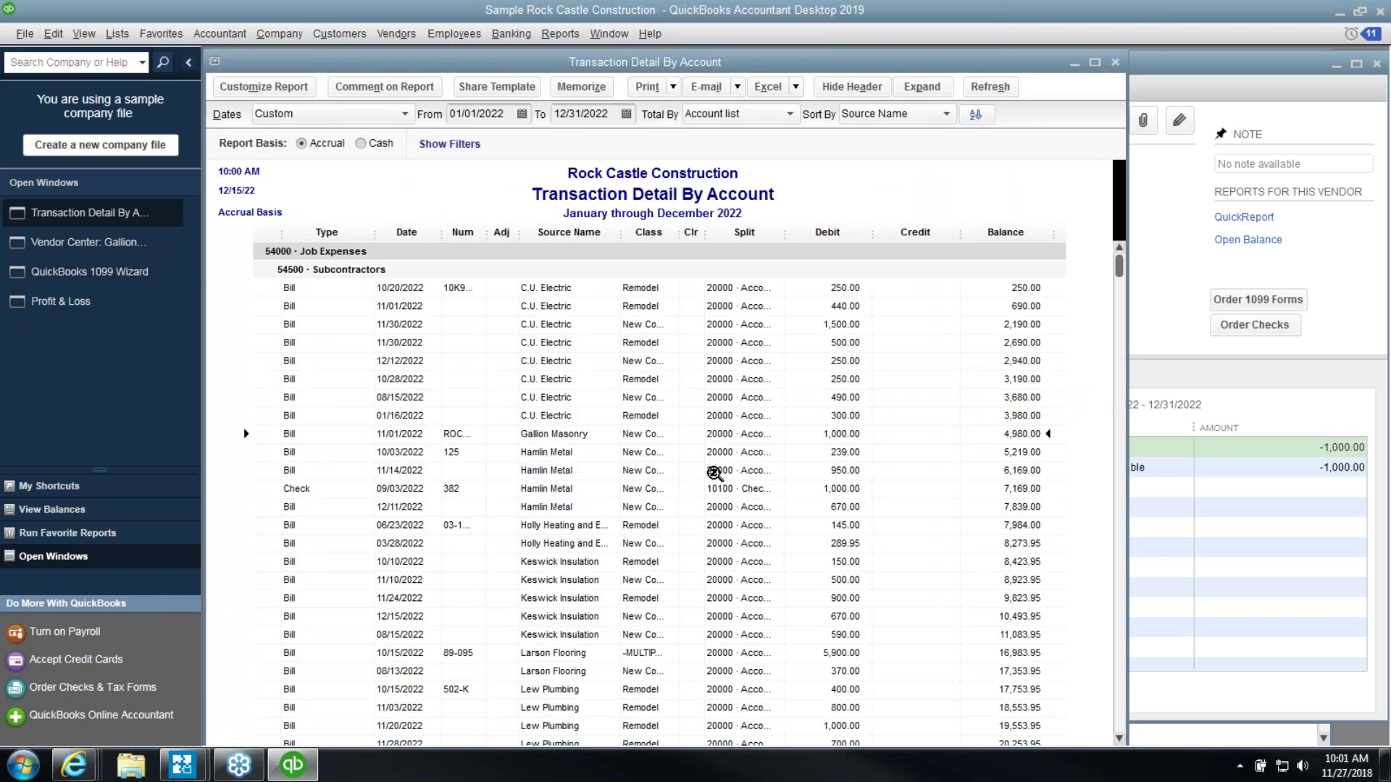
click(653, 525)
click(583, 563)
click(580, 529)
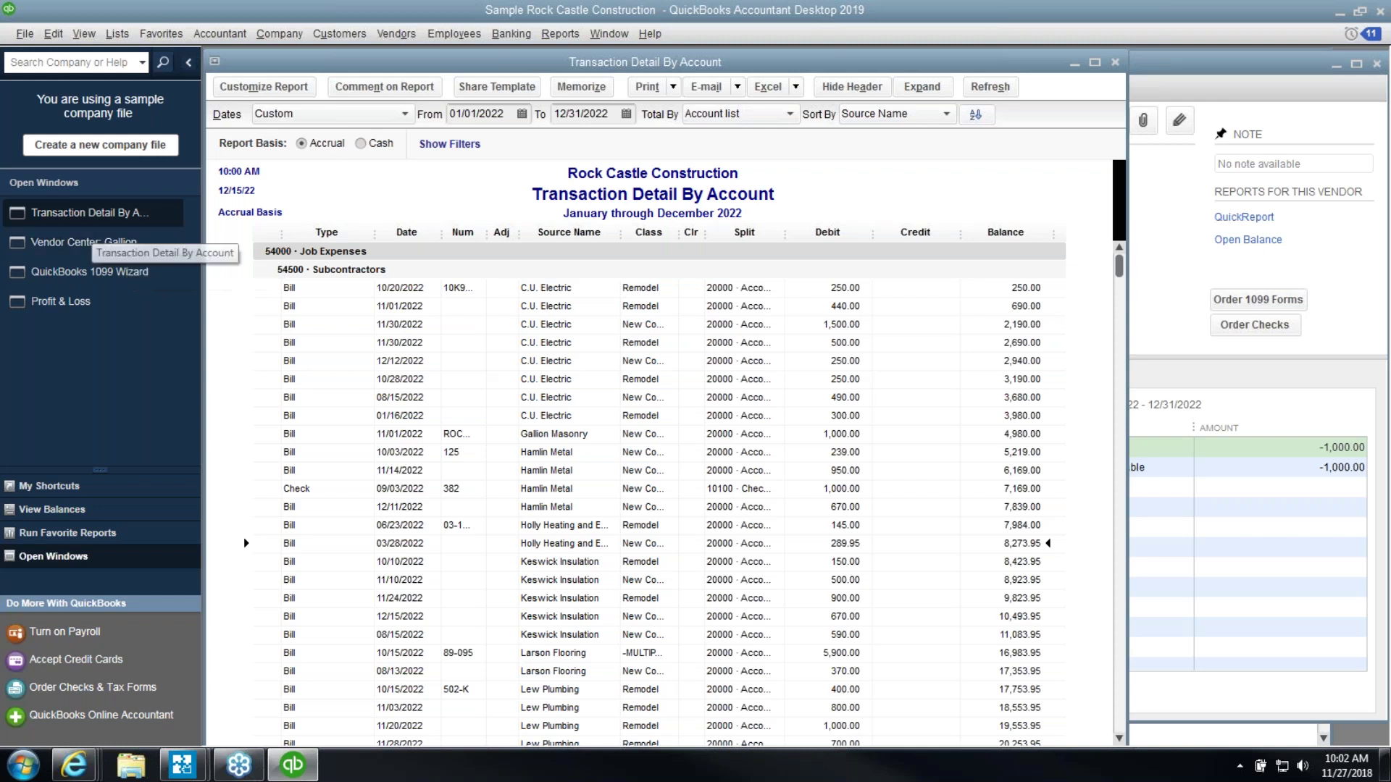
Change the individual's type from Other Name to Vendor, then close the list and report
click(117, 33)
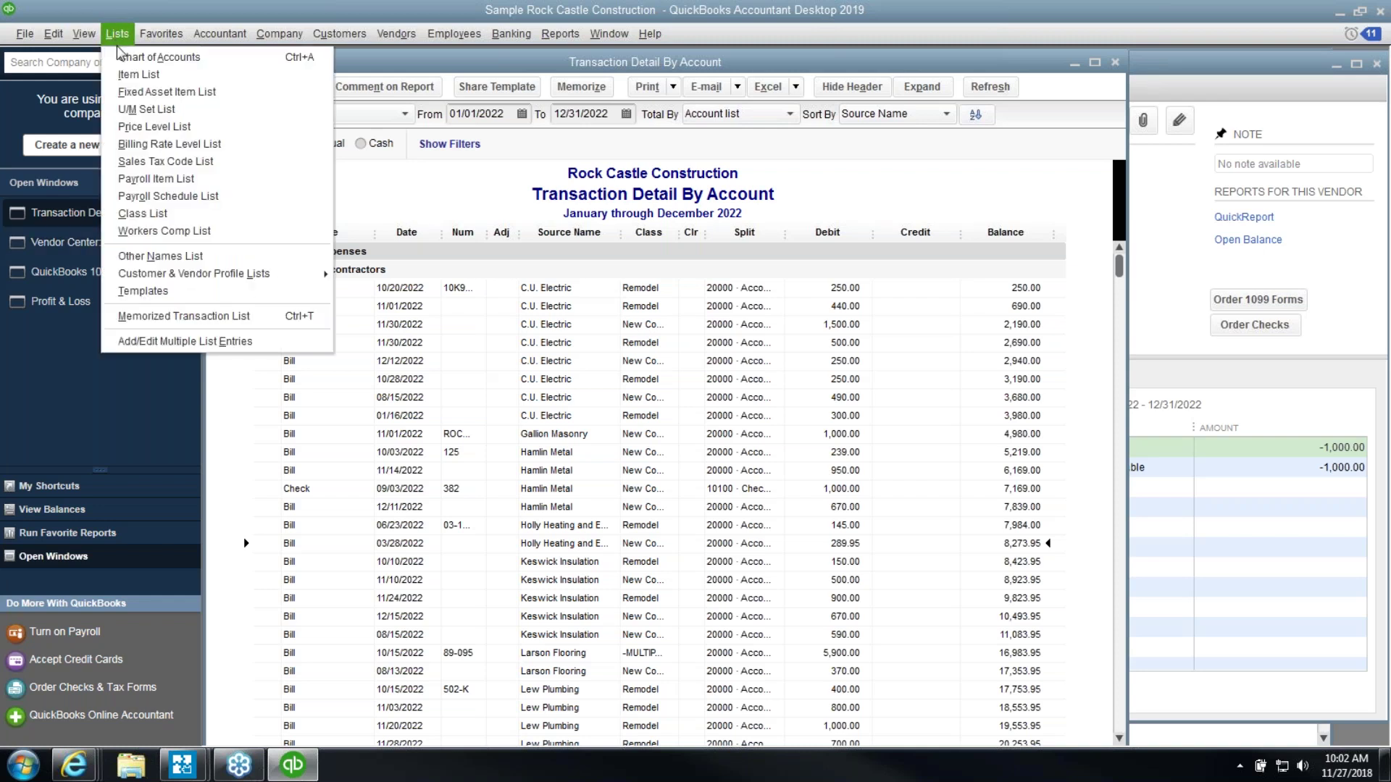
click(160, 257)
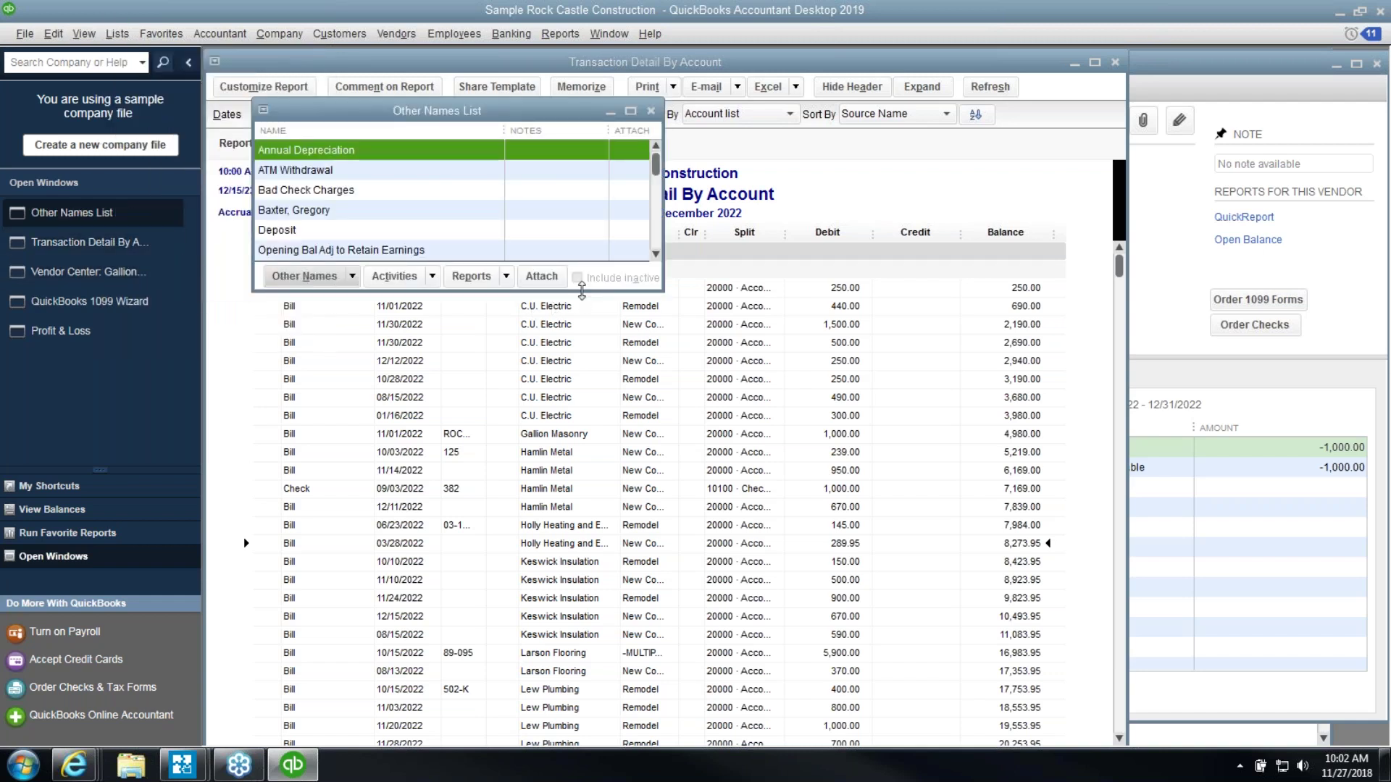
drag(581, 290, 553, 428)
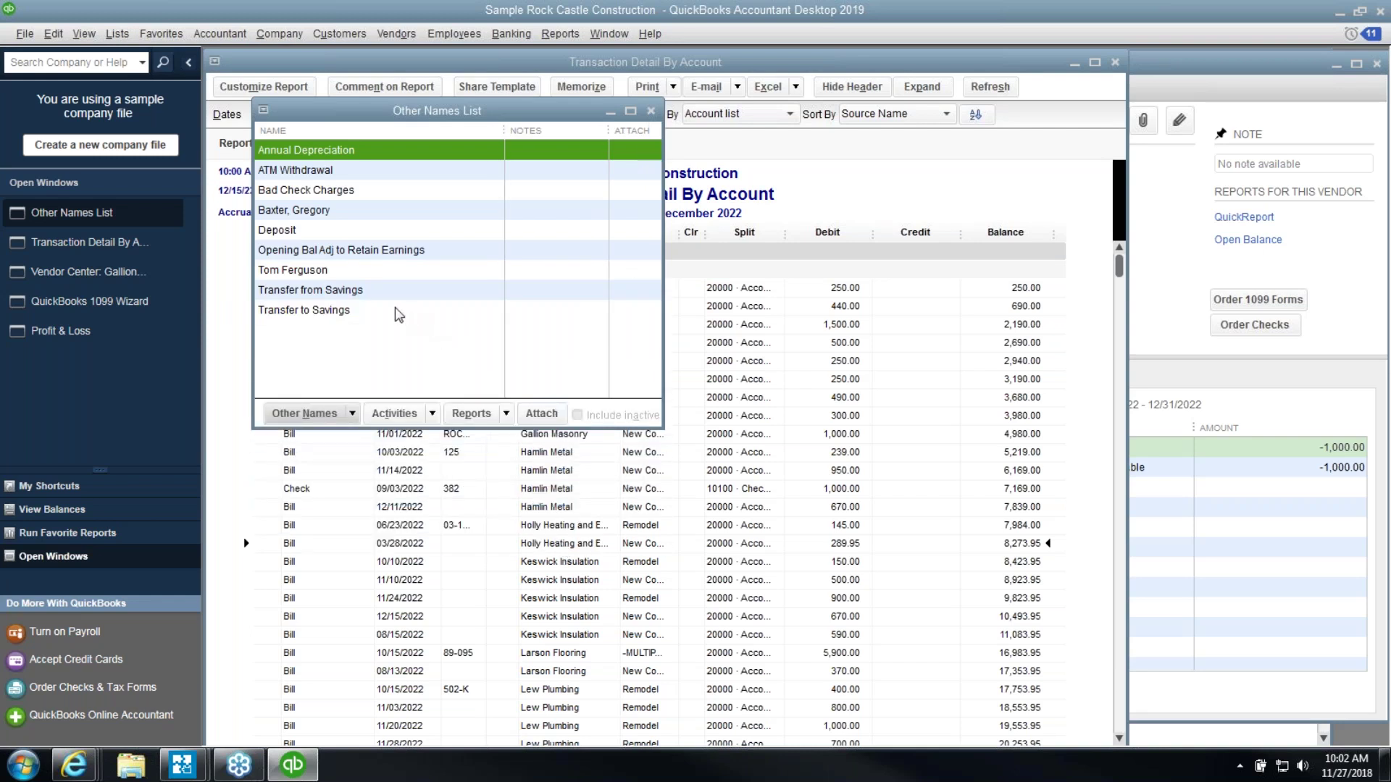
click(371, 279)
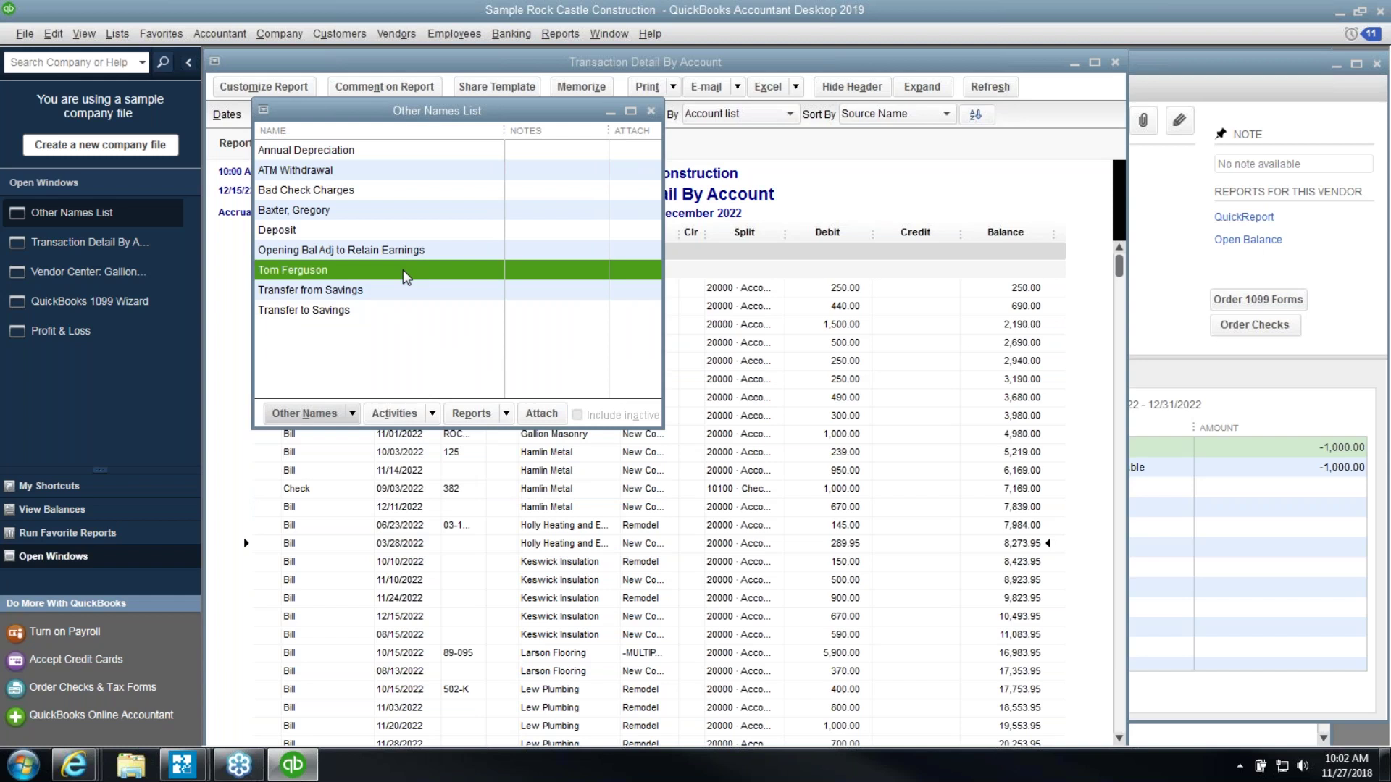
double_click(406, 272)
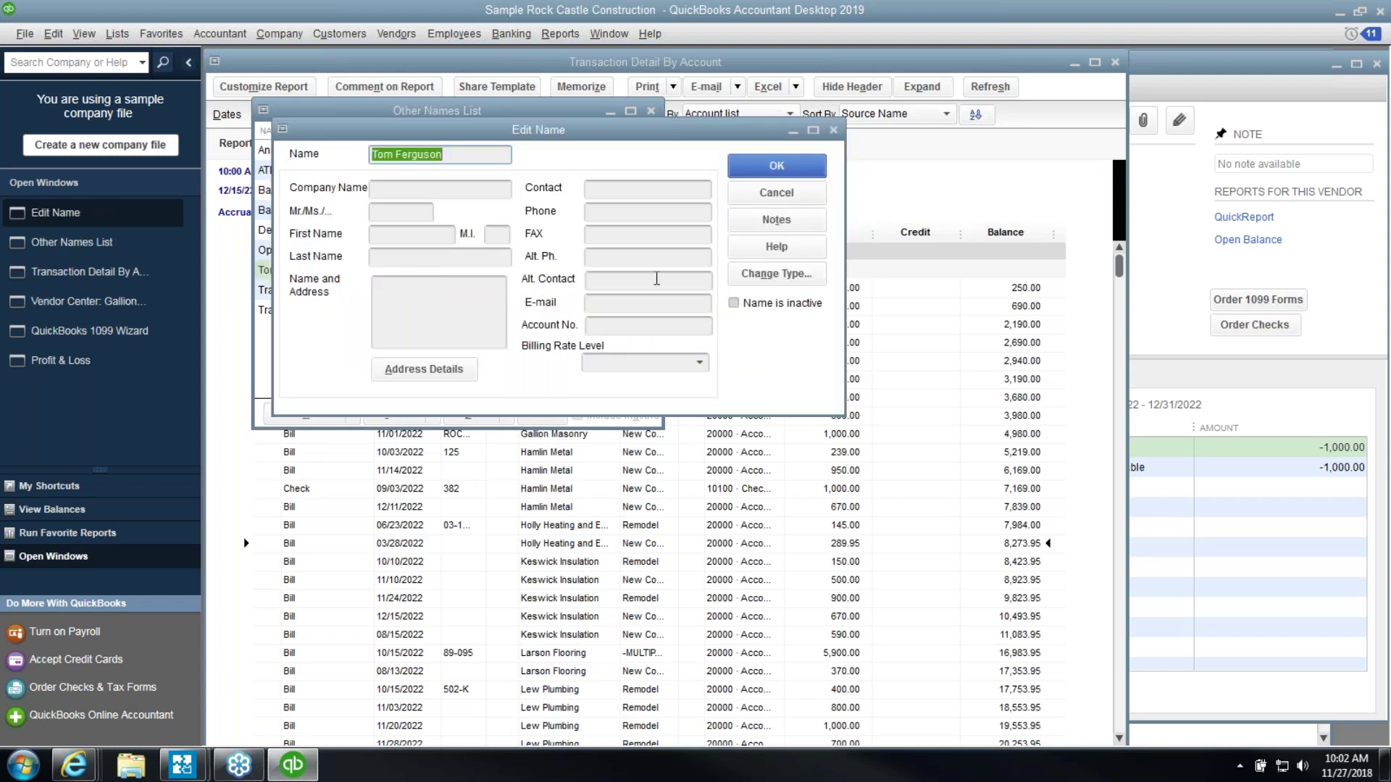
click(746, 274)
click(756, 271)
click(723, 364)
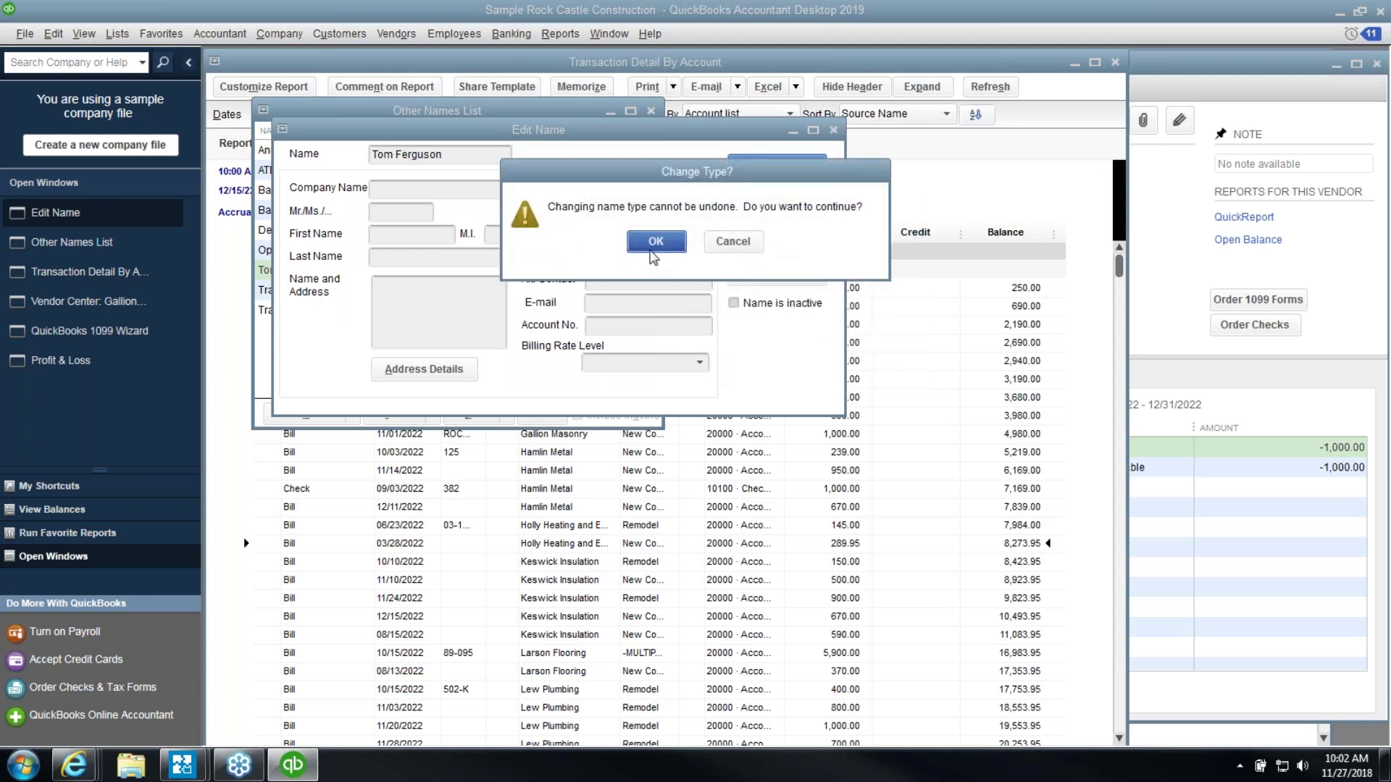
click(652, 246)
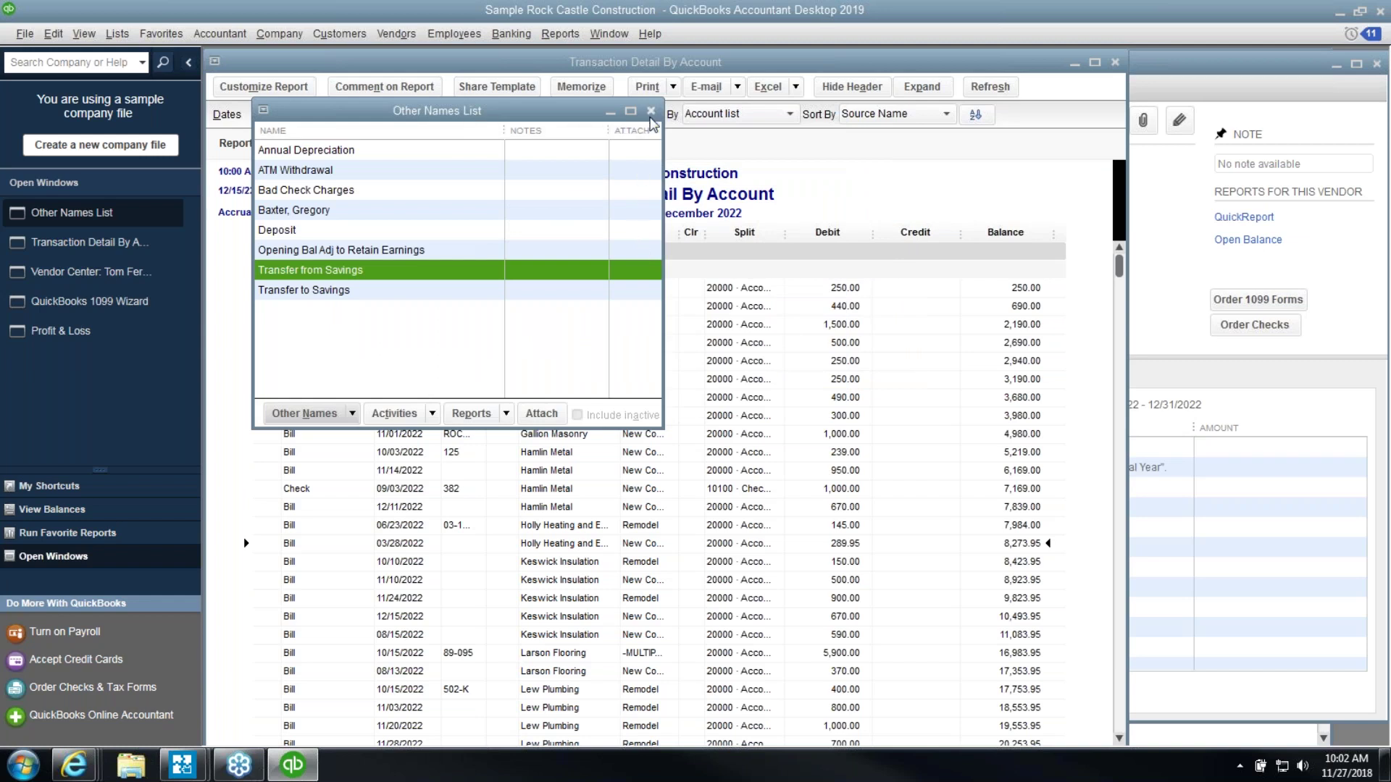
click(650, 113)
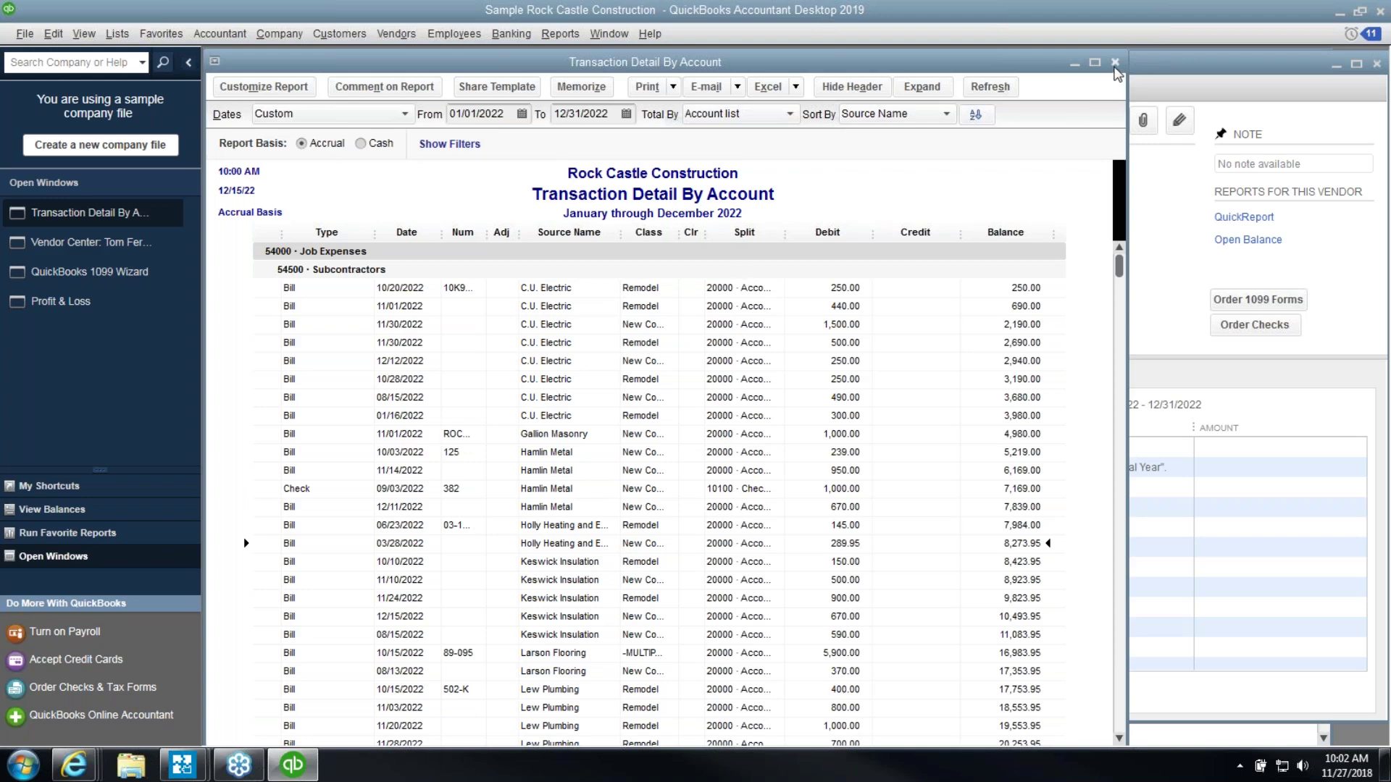
click(1115, 64)
Advance the 1099 wizard to Verify your 1099 info and enter WI as C.U. Electric's state
click(149, 245)
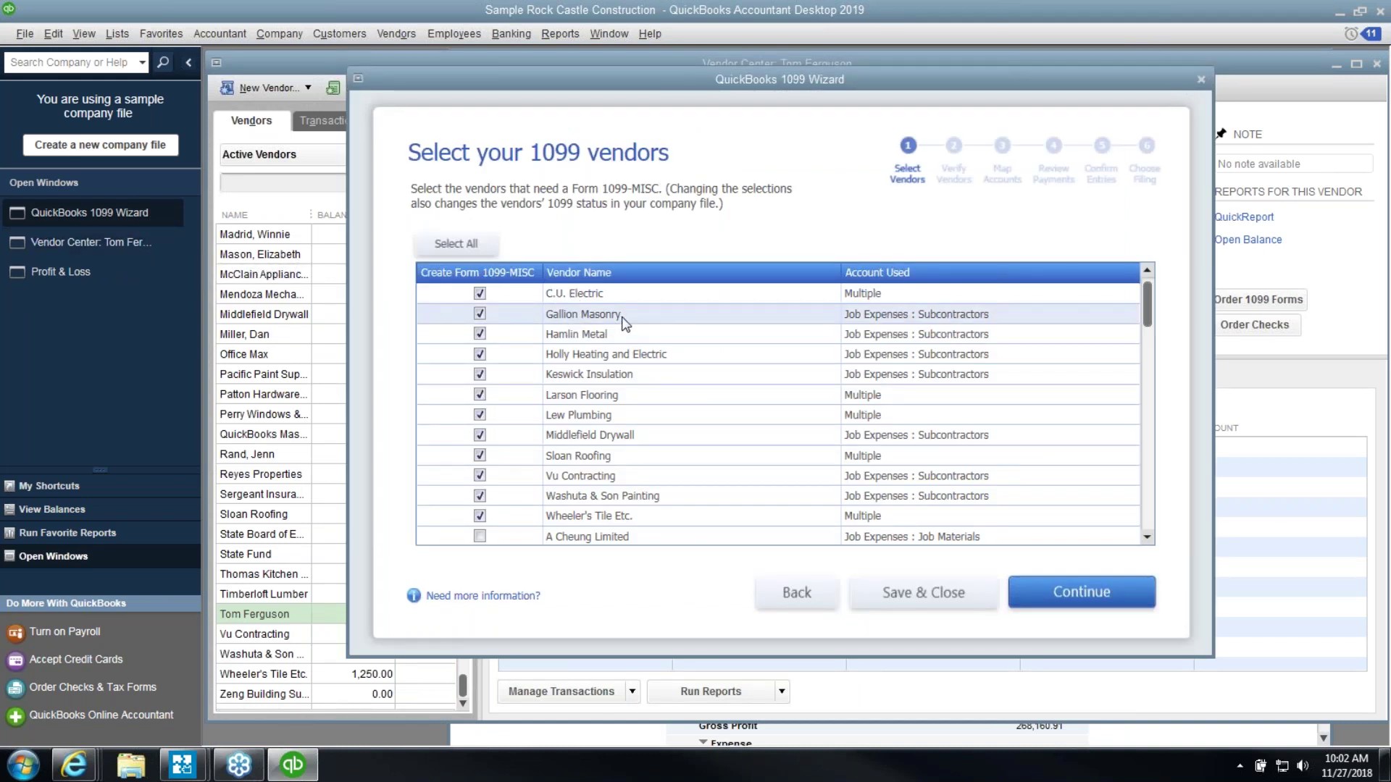
click(1050, 600)
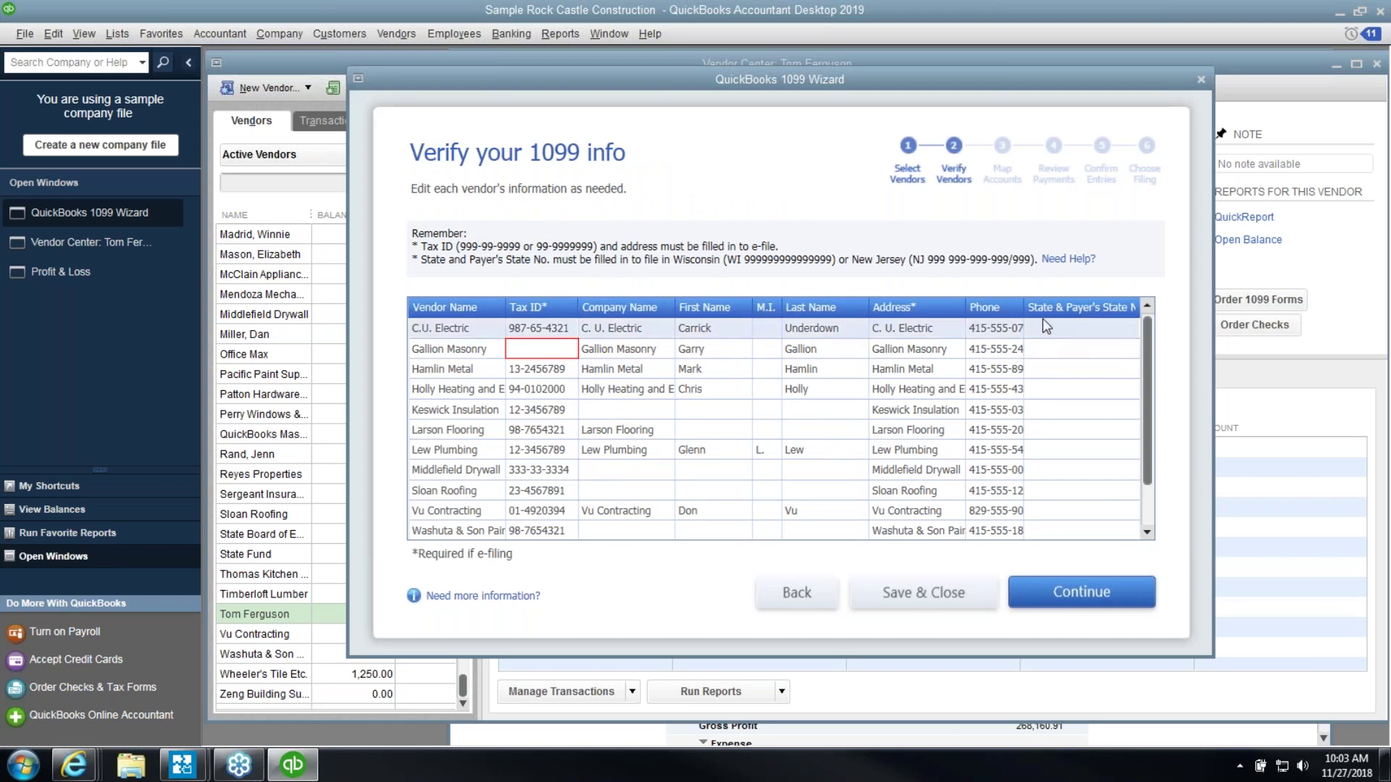
click(1100, 321)
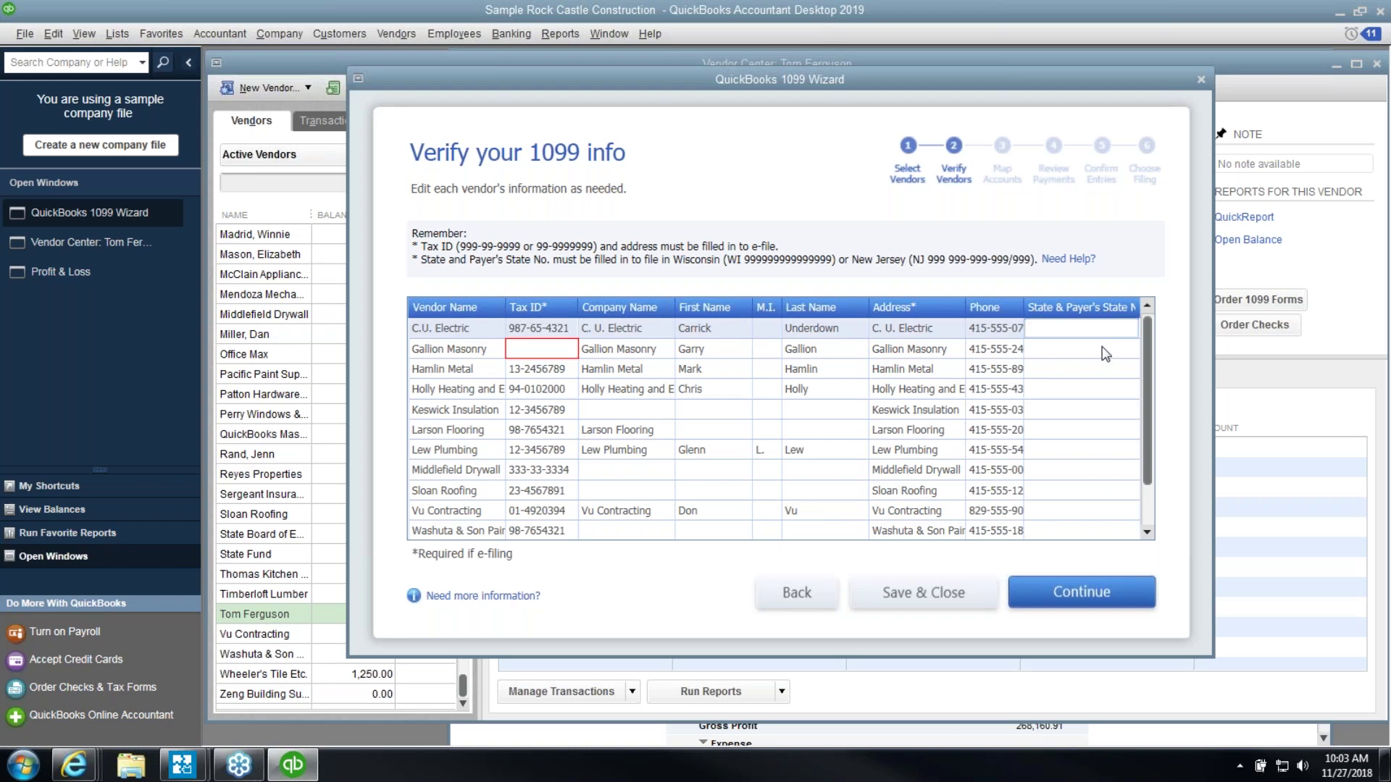
text(WI)
mouse_move(220, 775)
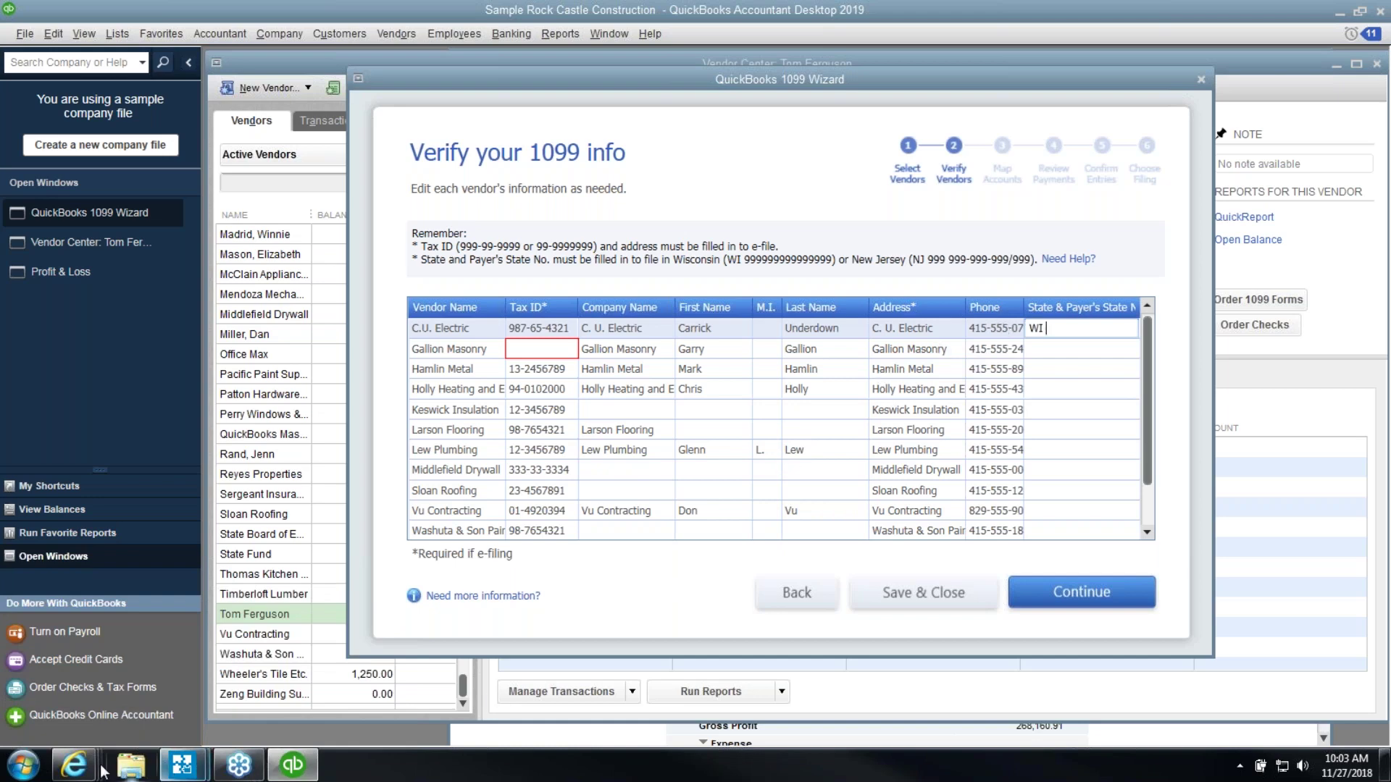
In a new browser tab, search 'wisconsin 1099' and read the Wisconsin 1099 State Reporting Rules page
mouse_move(74, 767)
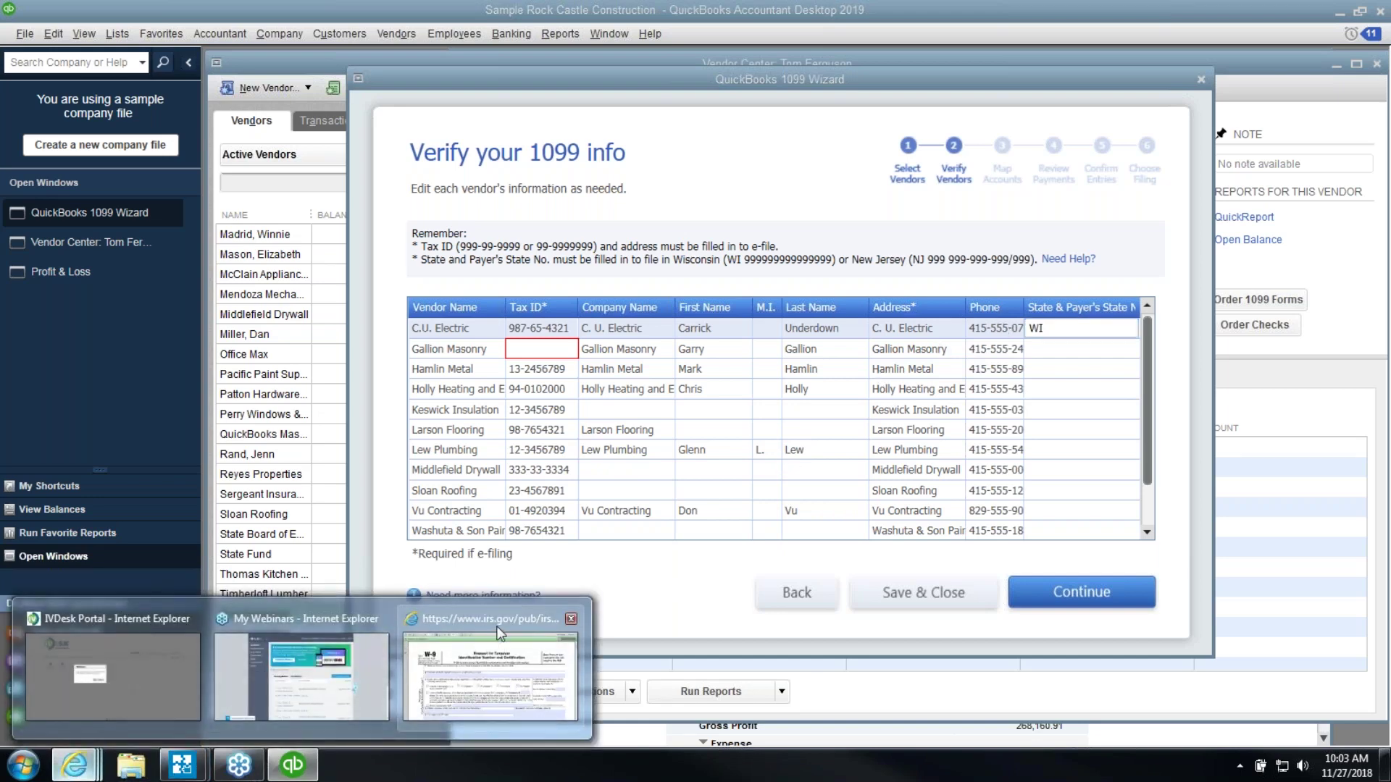
click(497, 637)
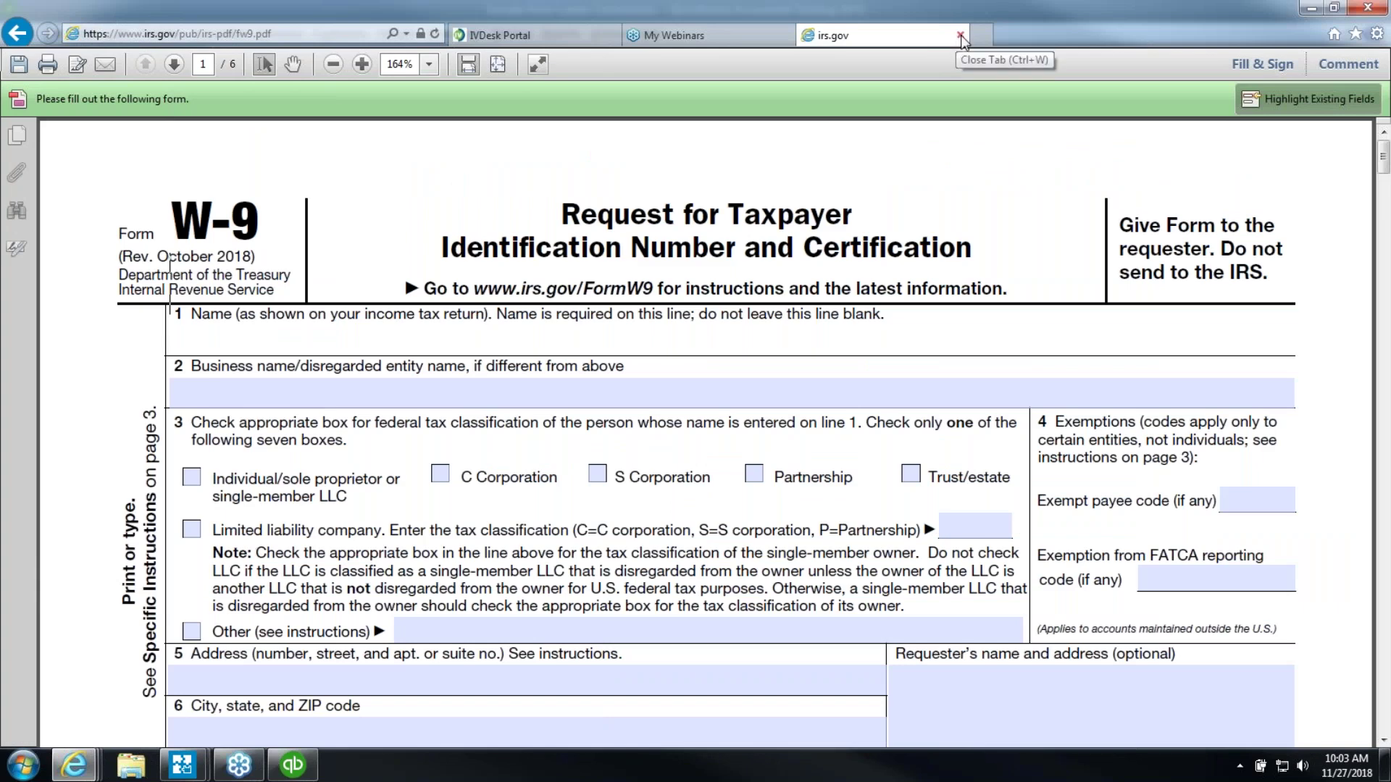
click(983, 35)
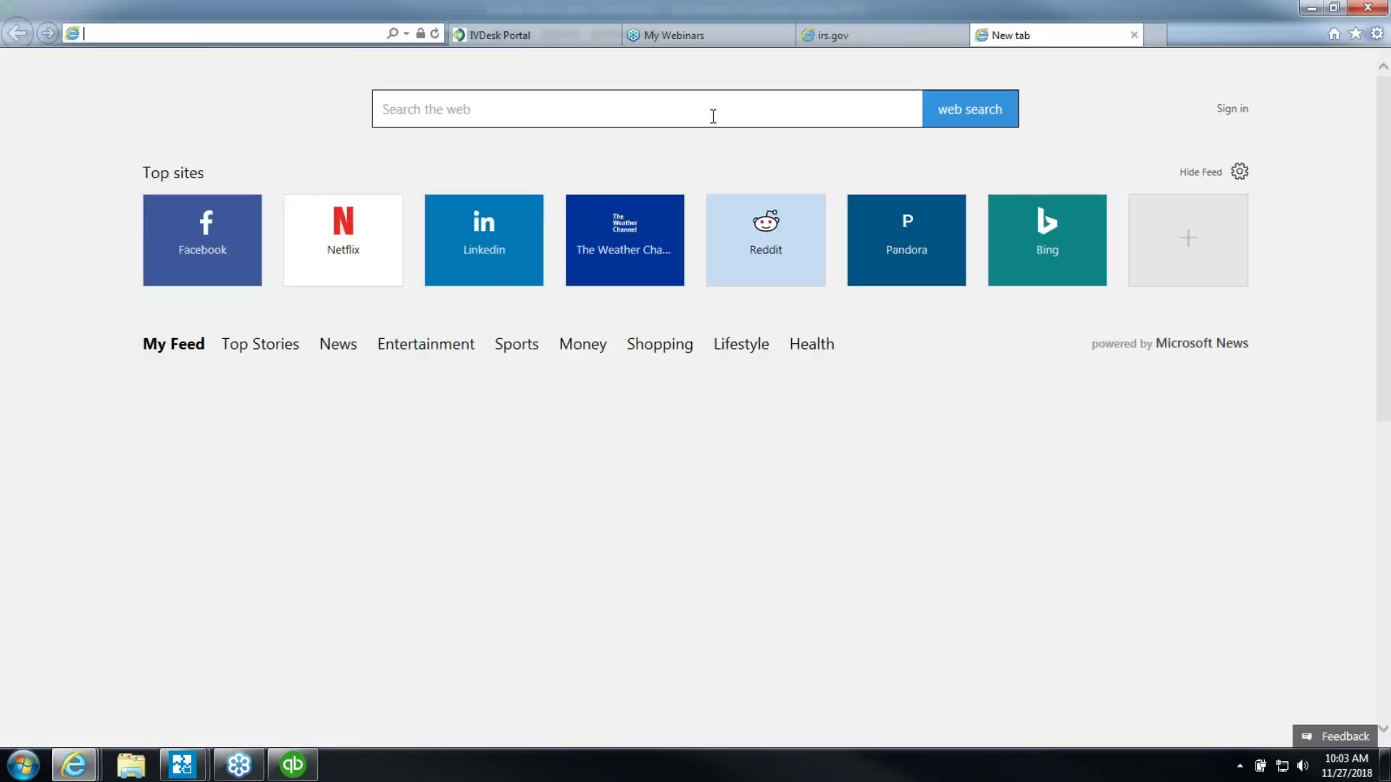
click(710, 116)
text(wisconsin )
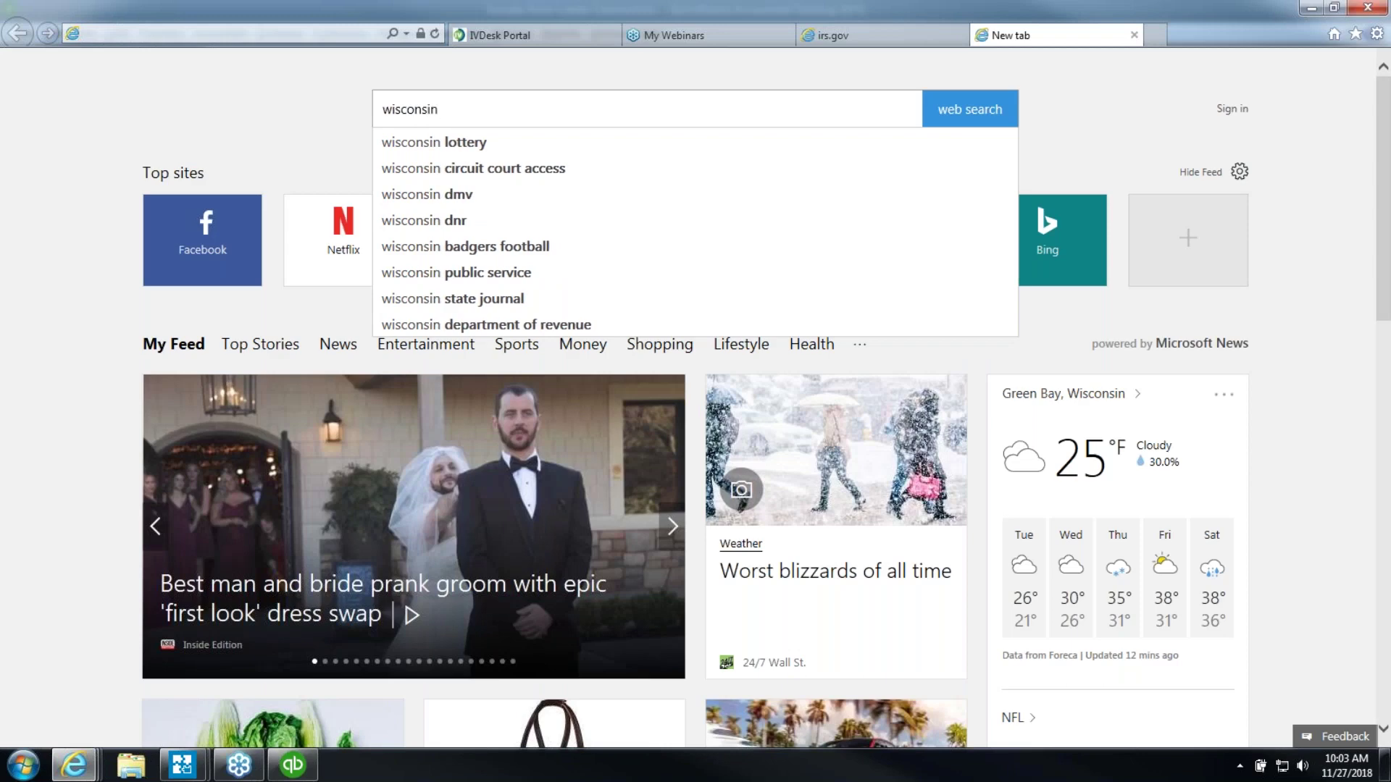
text(1099)
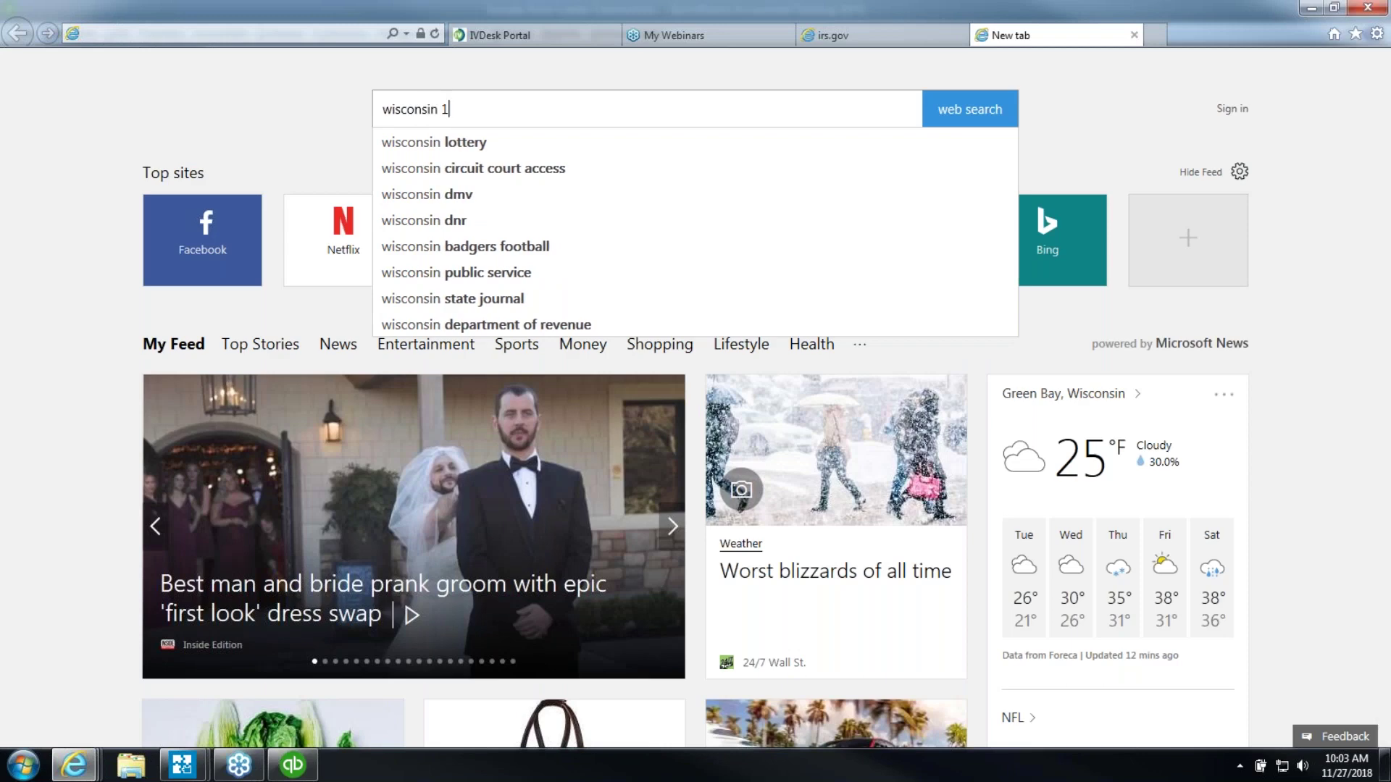
key(Return)
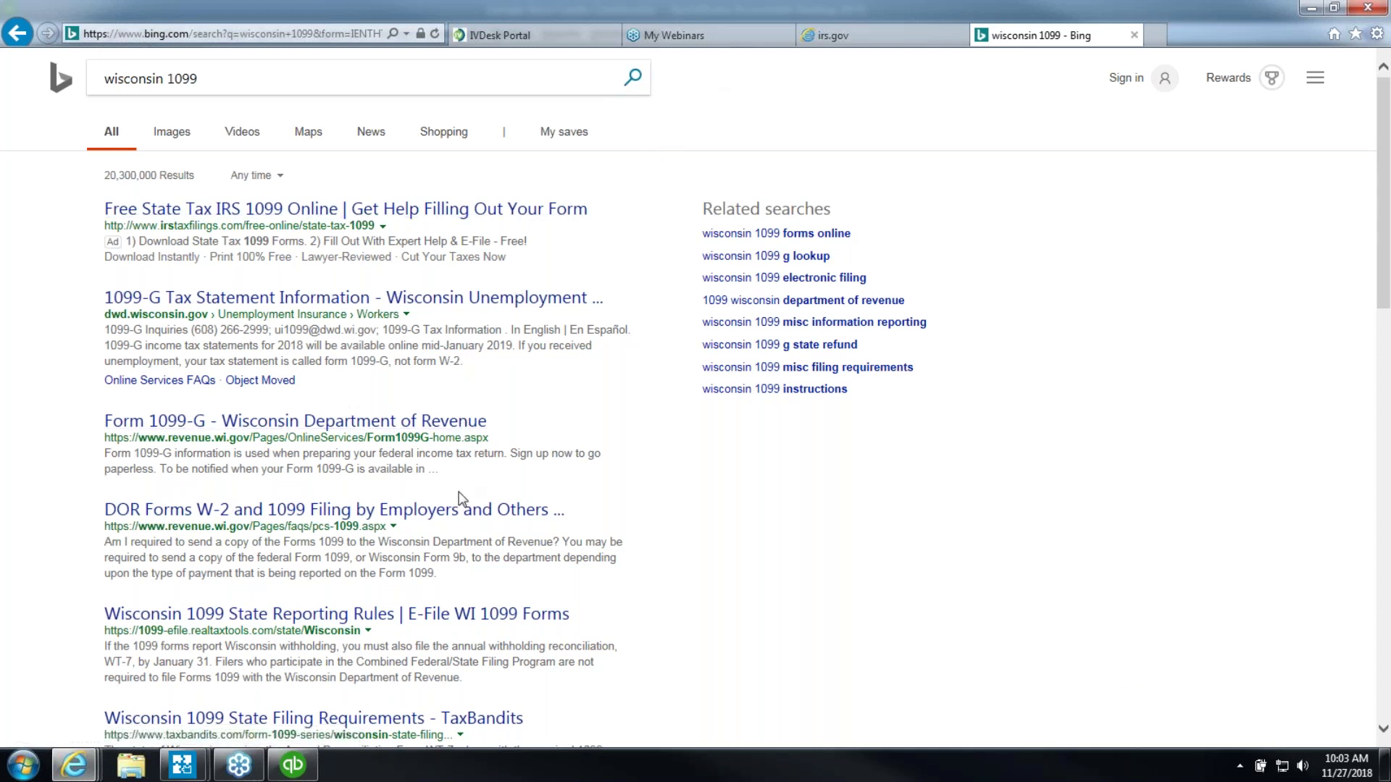
click(414, 613)
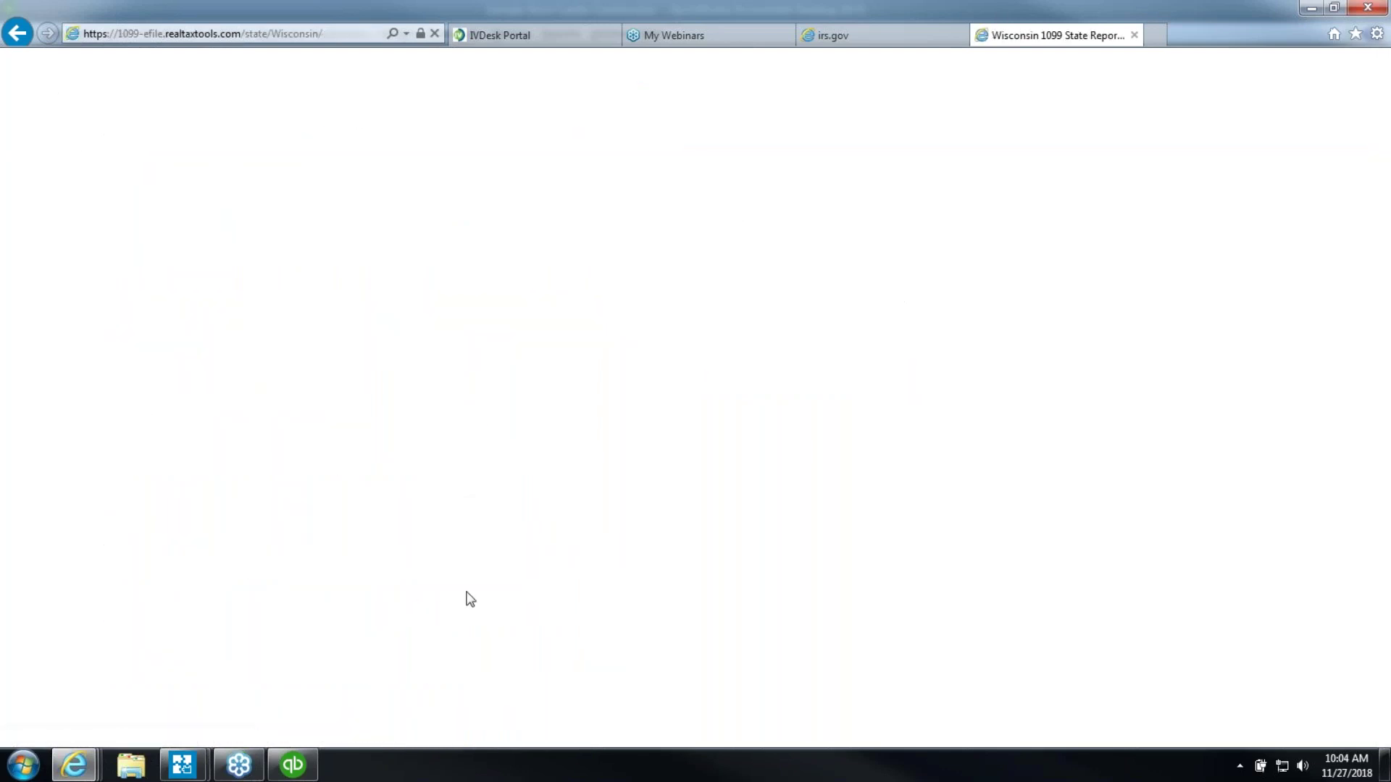
scroll(478, 489, down, 7)
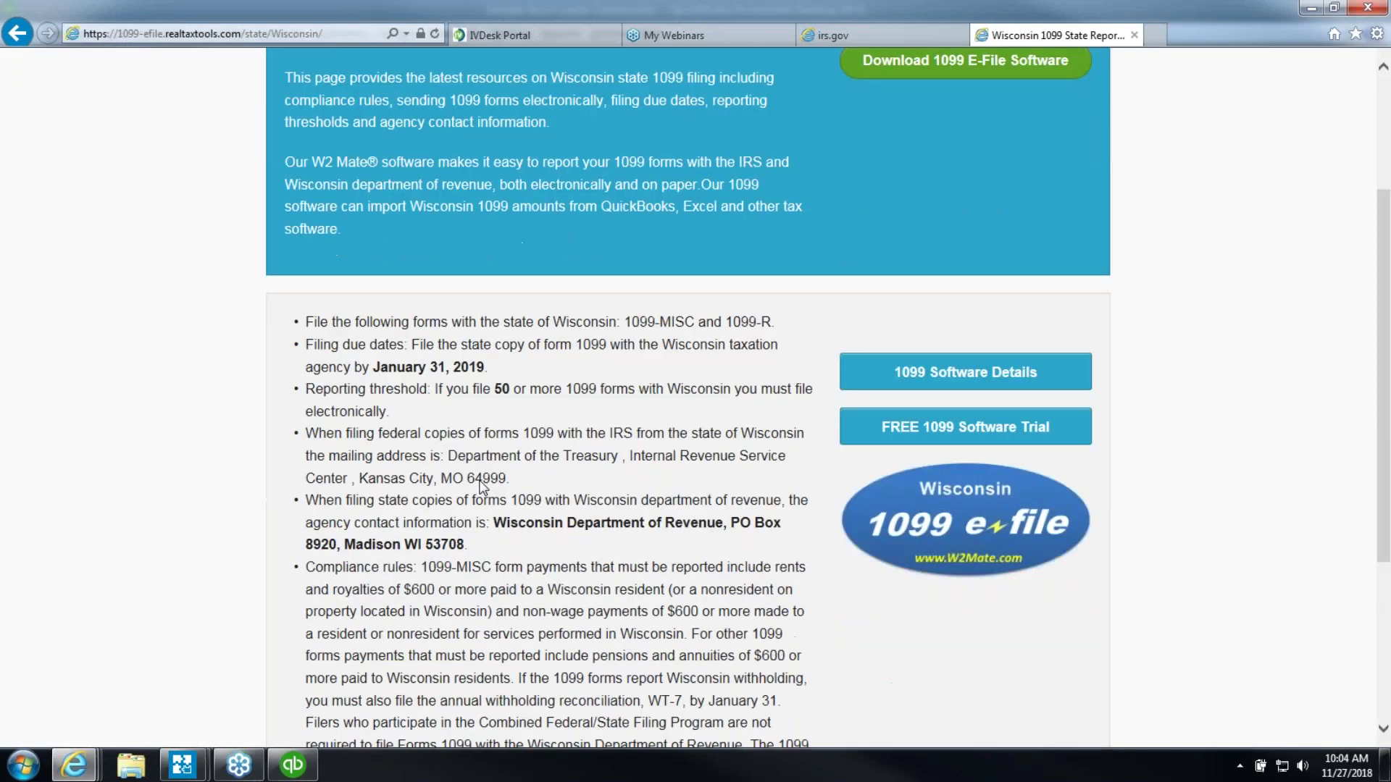
Return to the 'wisconsin 1099' search results and browse through them
click(22, 38)
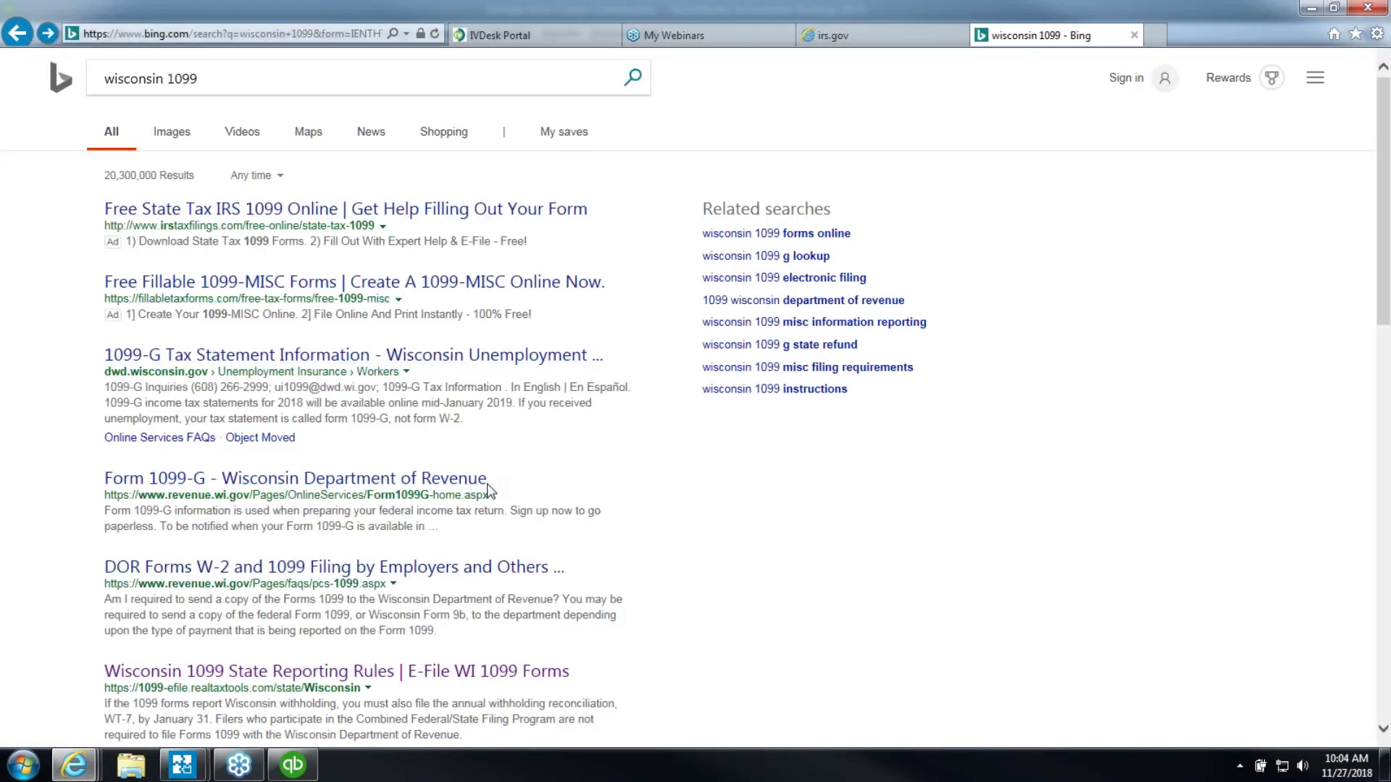
scroll(485, 492, down, 1)
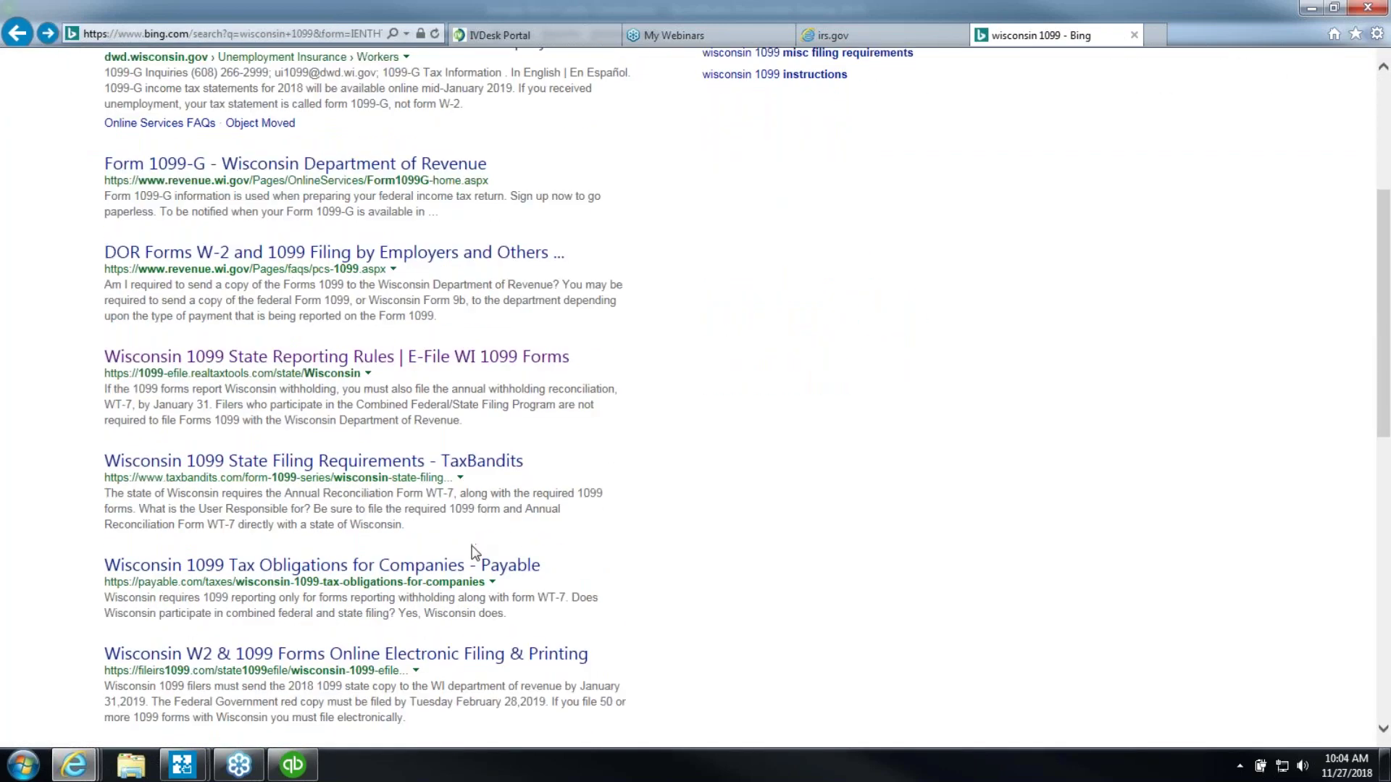
scroll(475, 548, down, 1)
scroll(478, 536, down, 2)
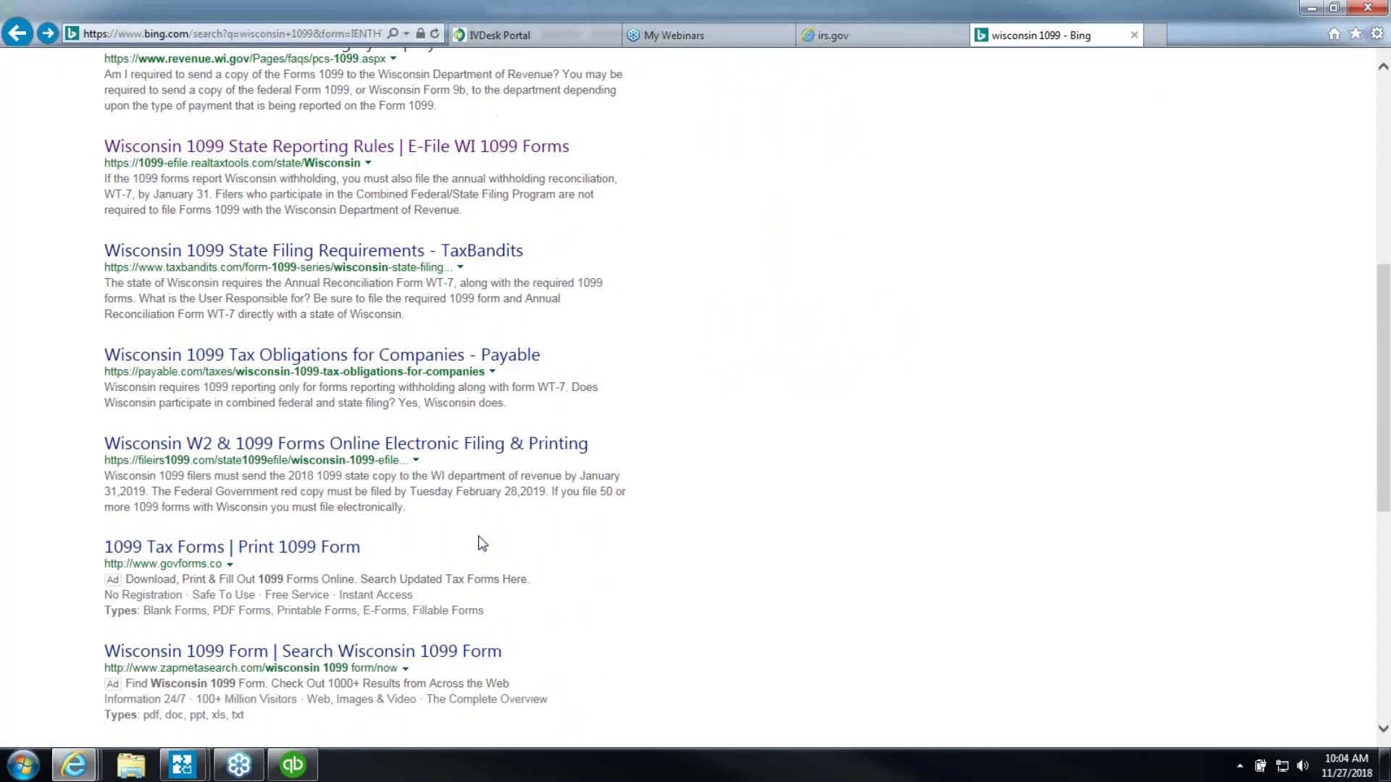
scroll(482, 545, down, 4)
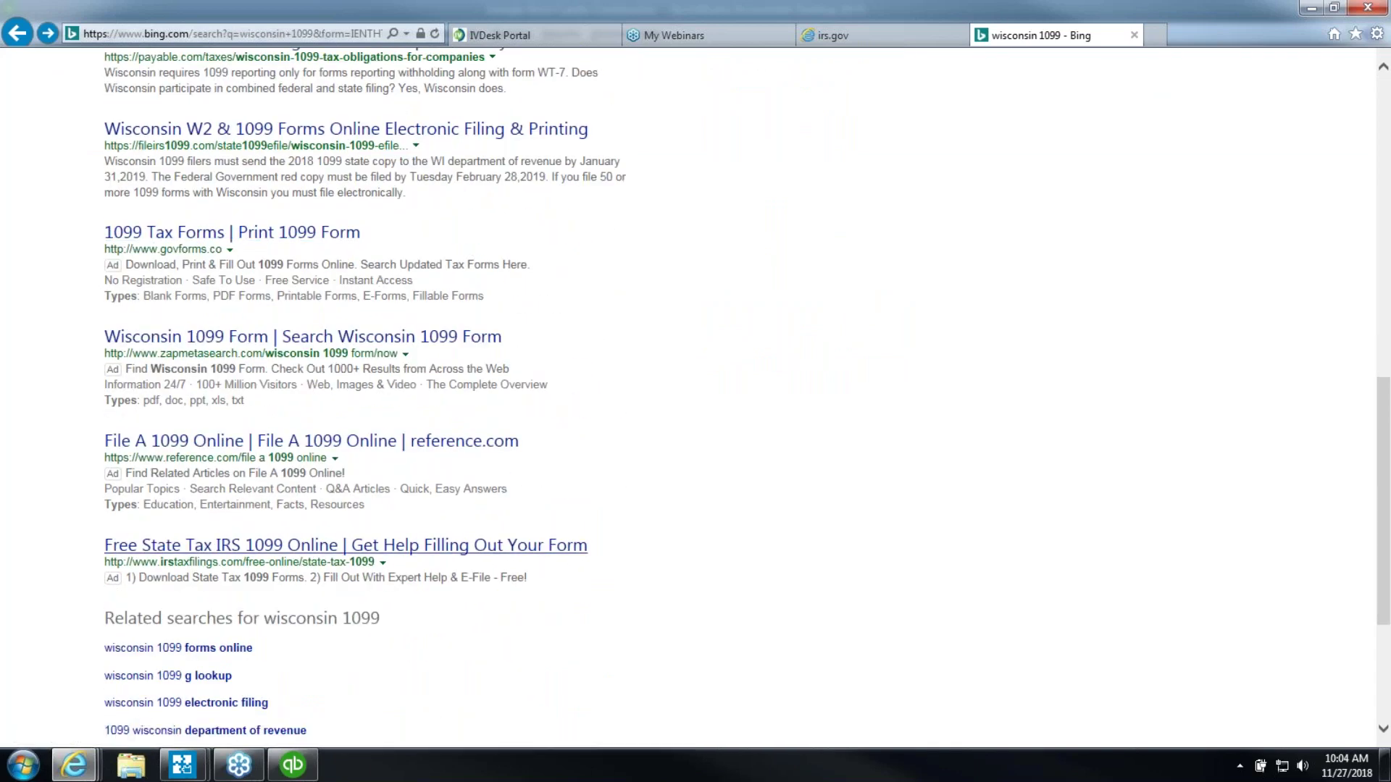
scroll(483, 545, up, 8)
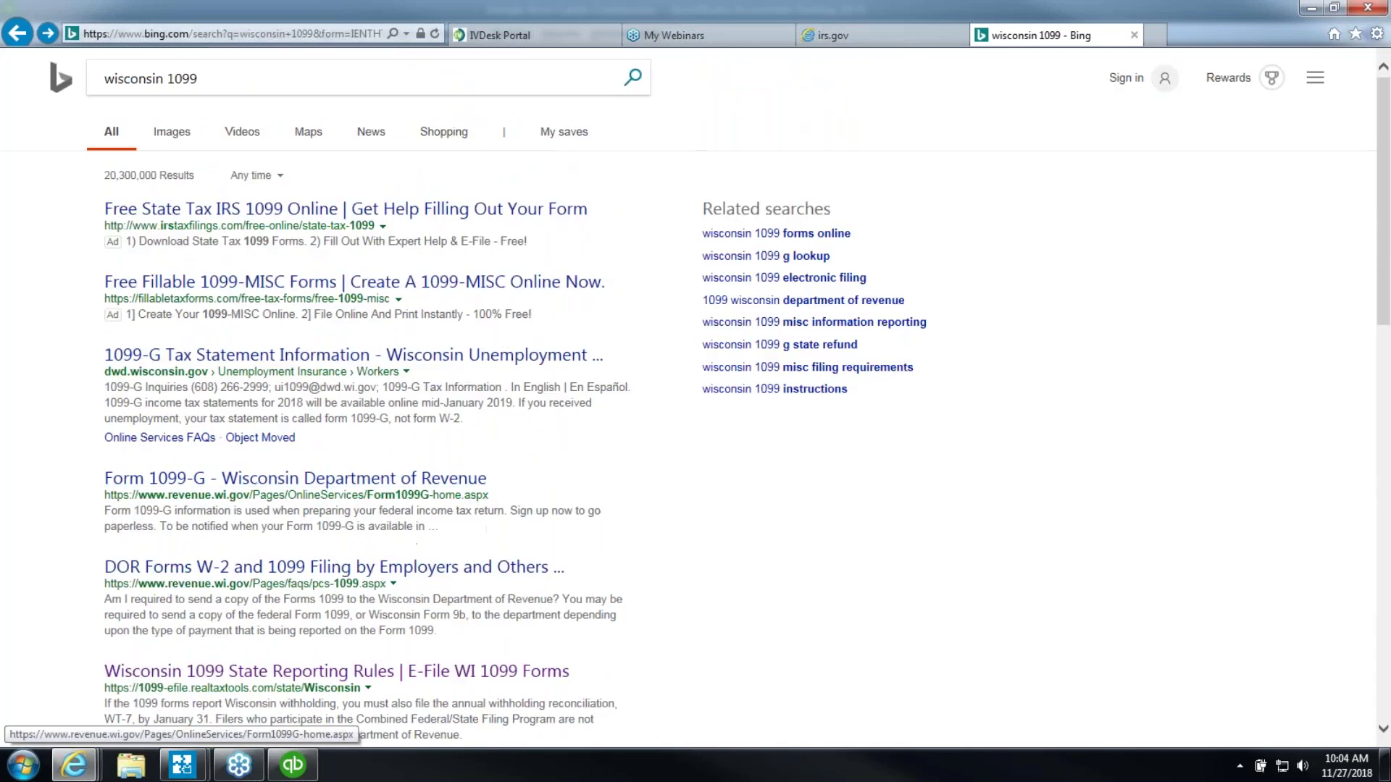
Search Bing for 'wi-17', correcting the mistyped 'wt-17' query
drag(198, 79, 49, 79)
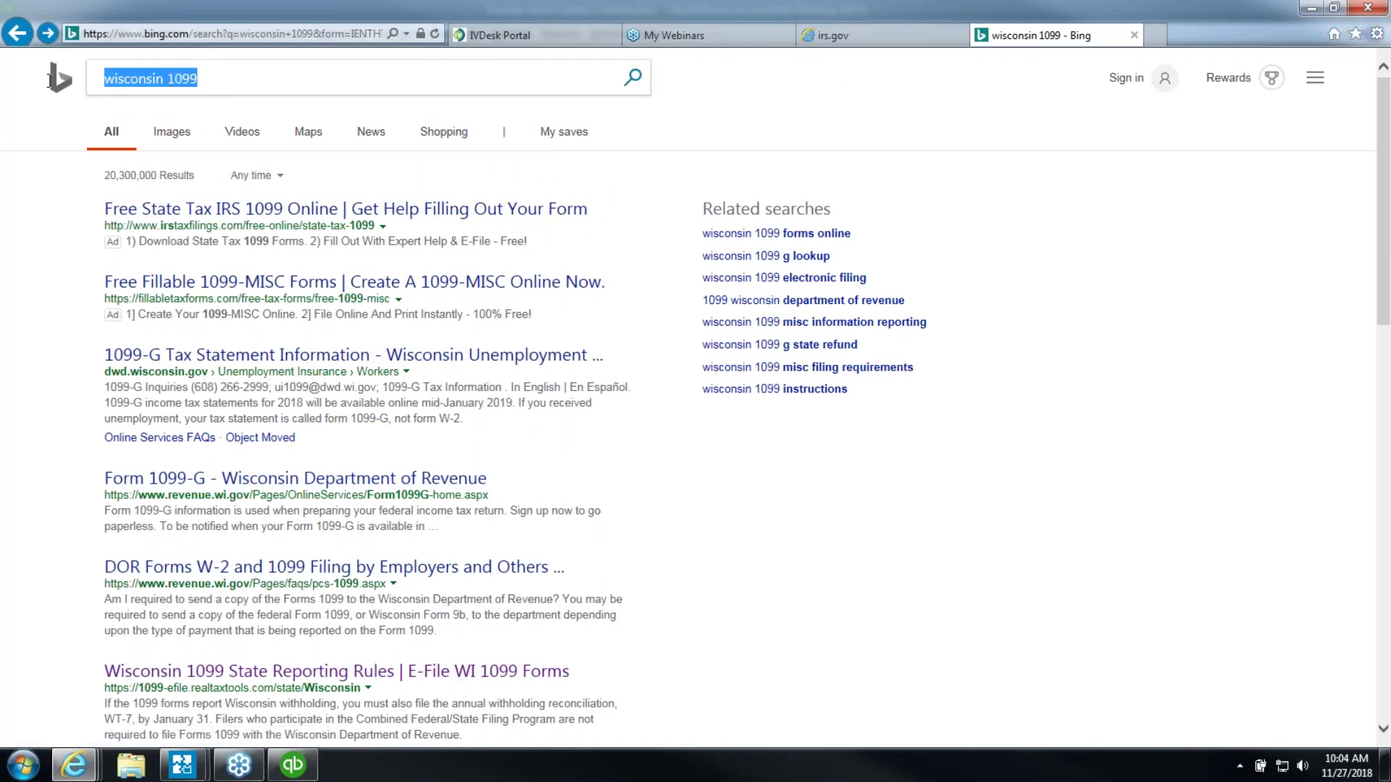
text(wt-17)
key(Return)
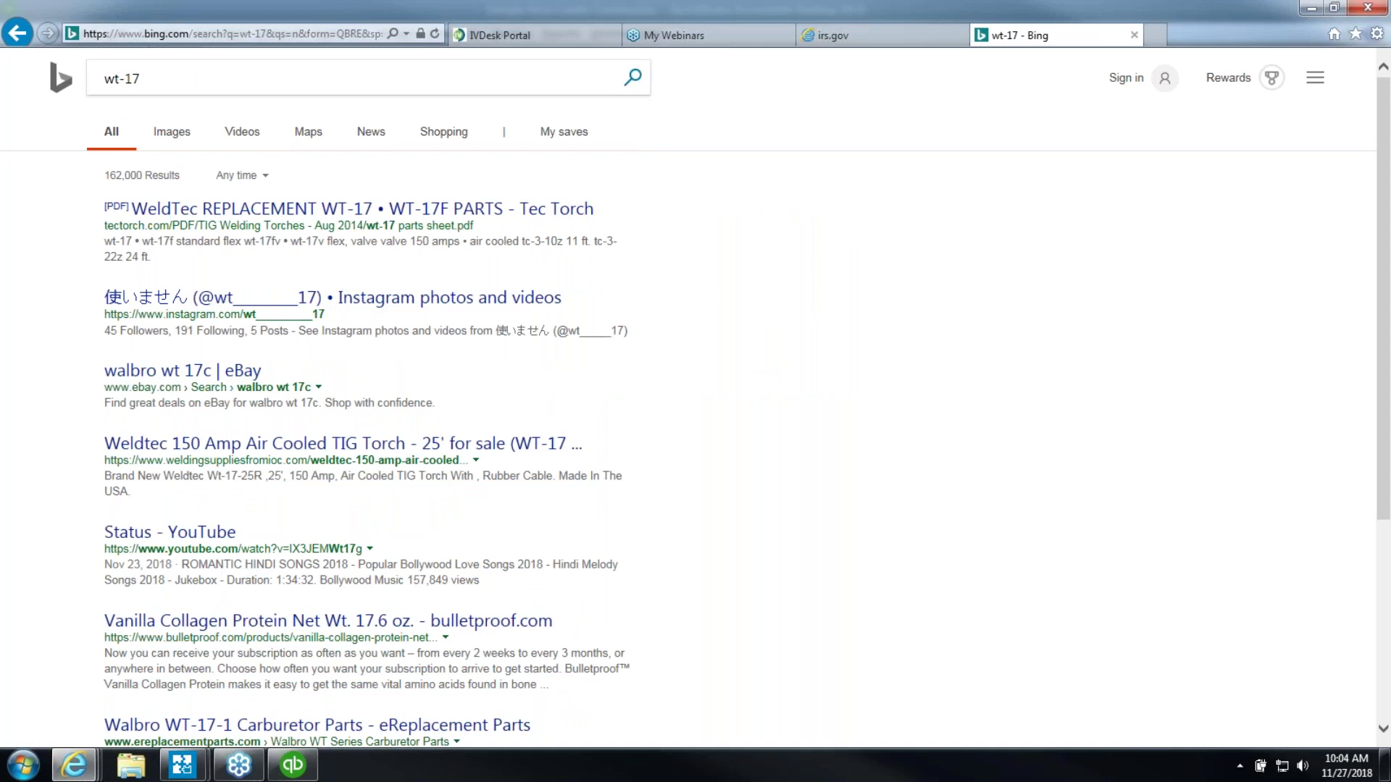
click(110, 78)
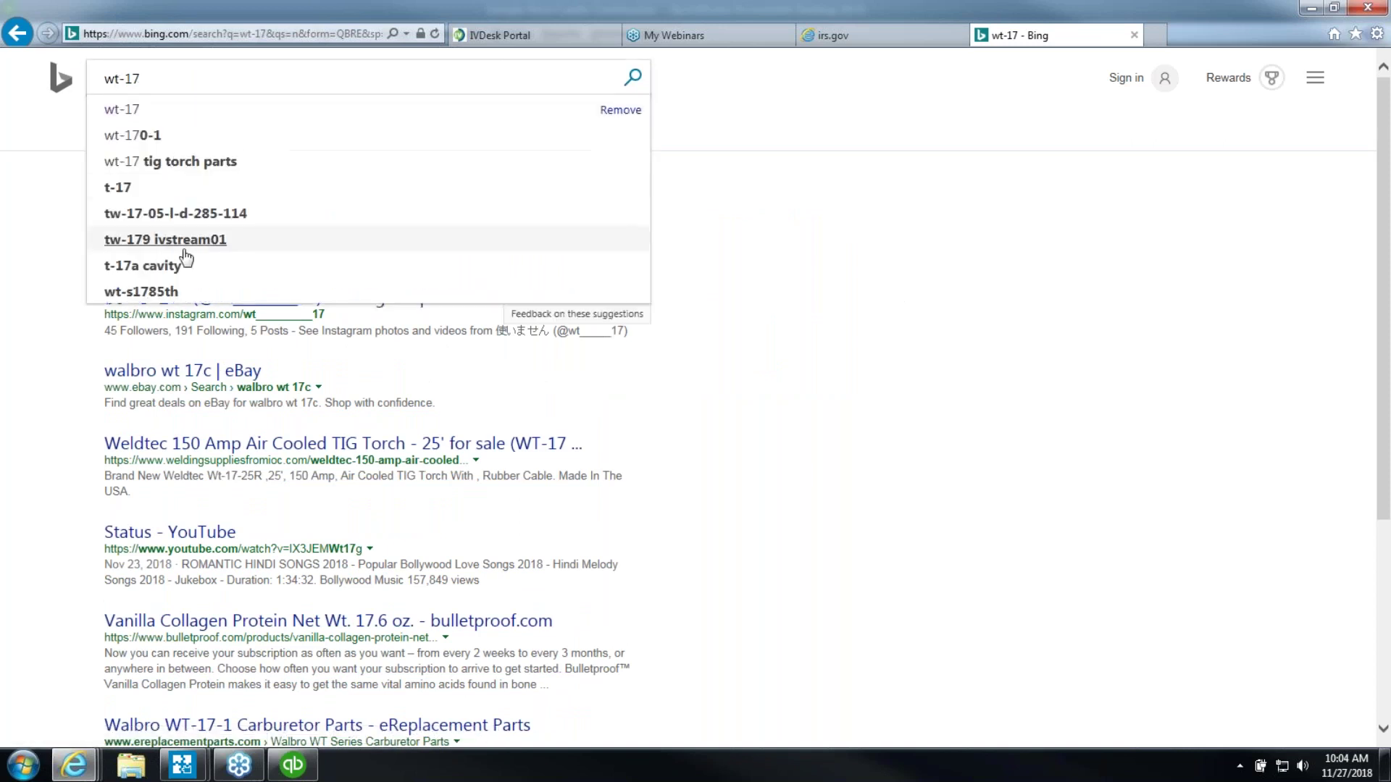
key(Delete)
text(i)
key(Return)
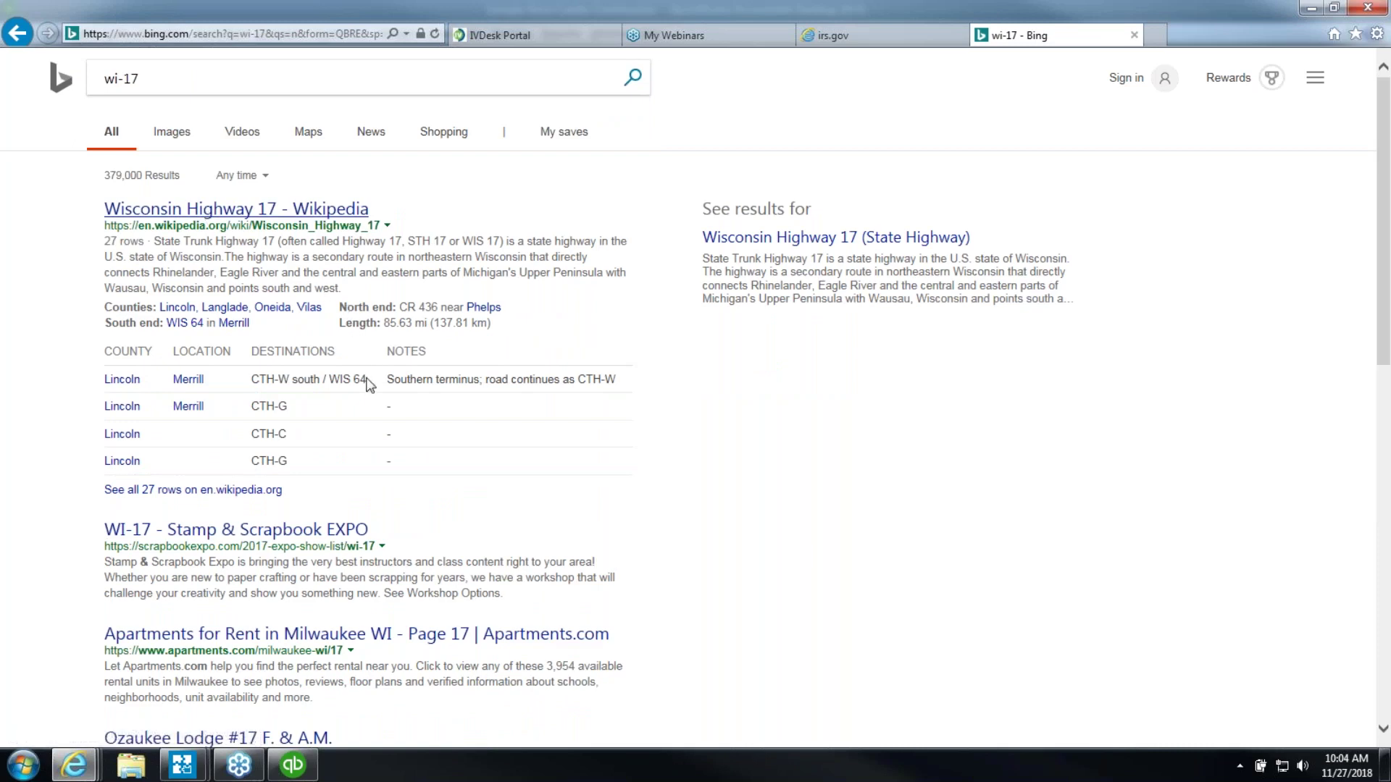
scroll(369, 382, down, 3)
scroll(373, 388, down, 6)
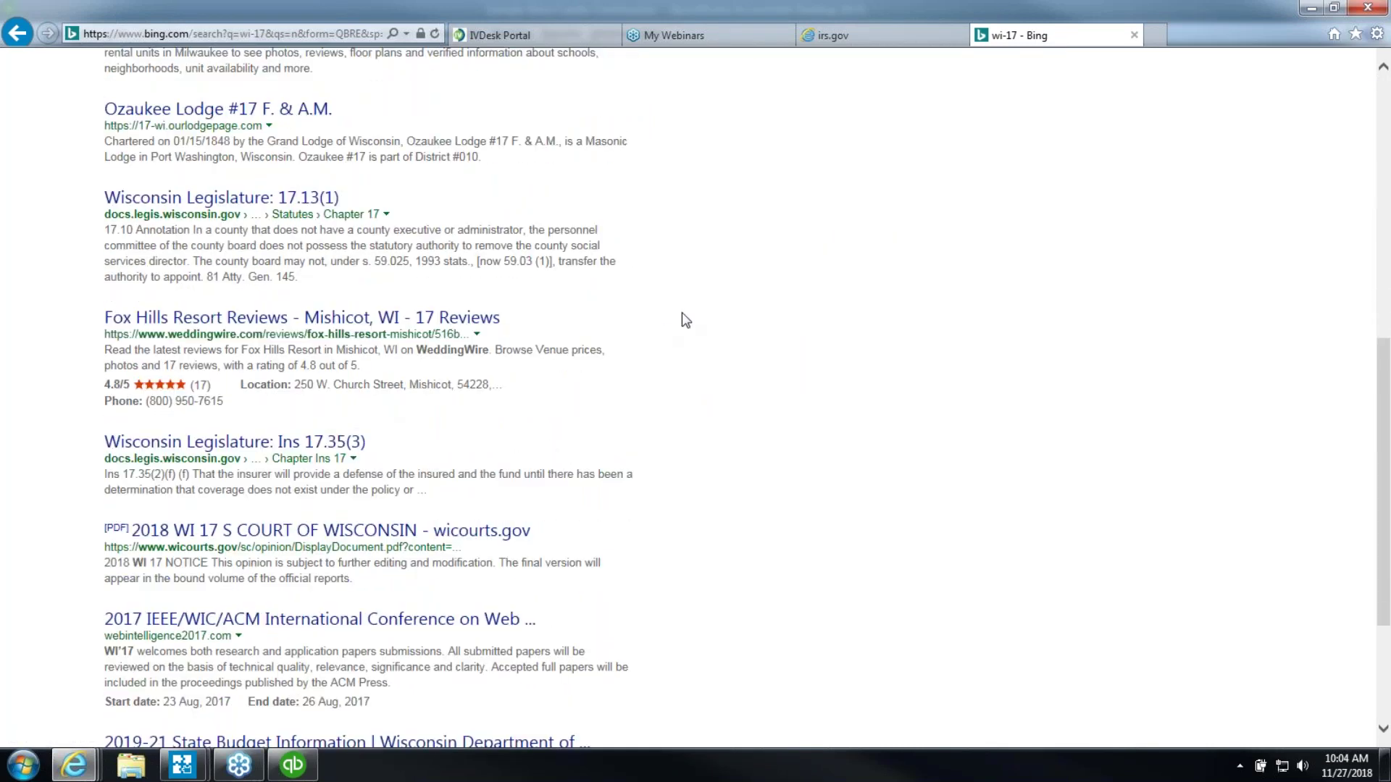
Close the Bing results and IRS W-9 tabs and return to QuickBooks
click(1133, 35)
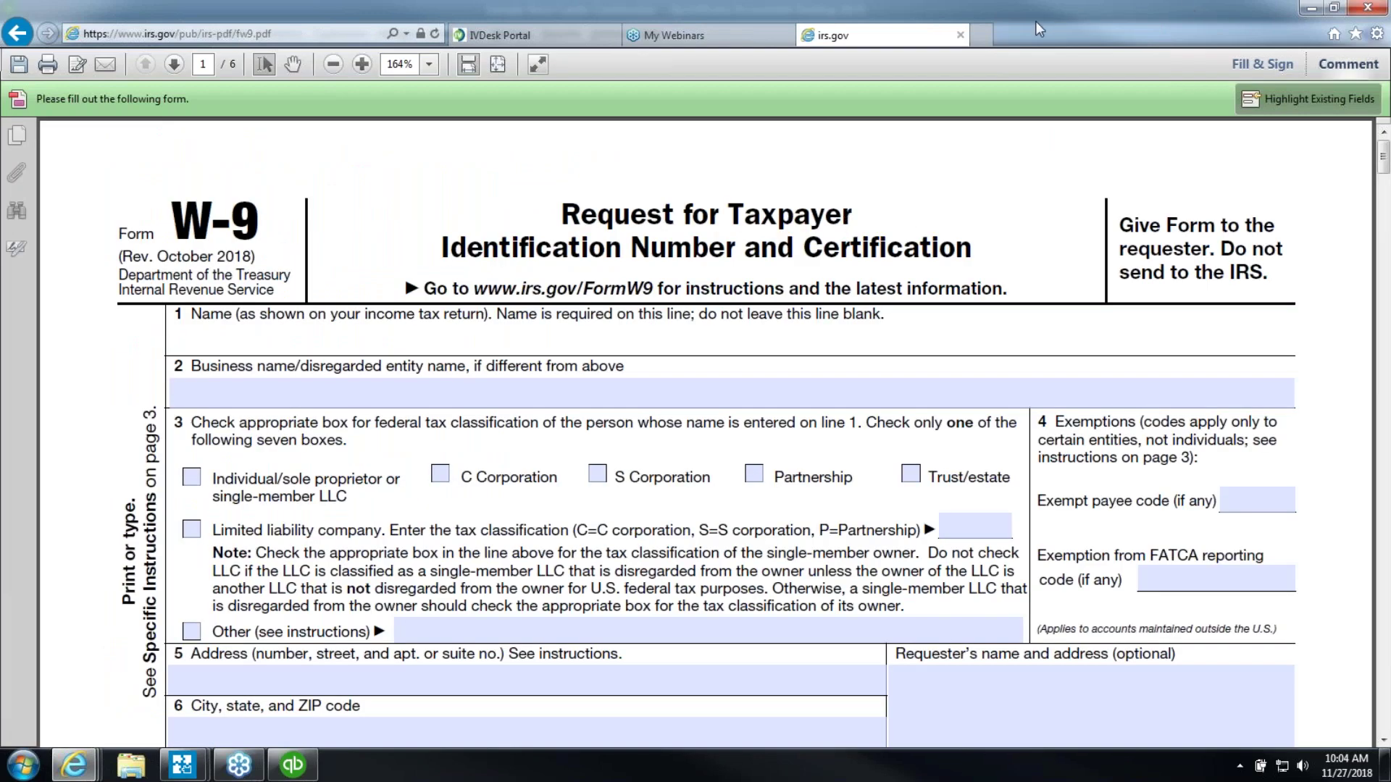
click(960, 37)
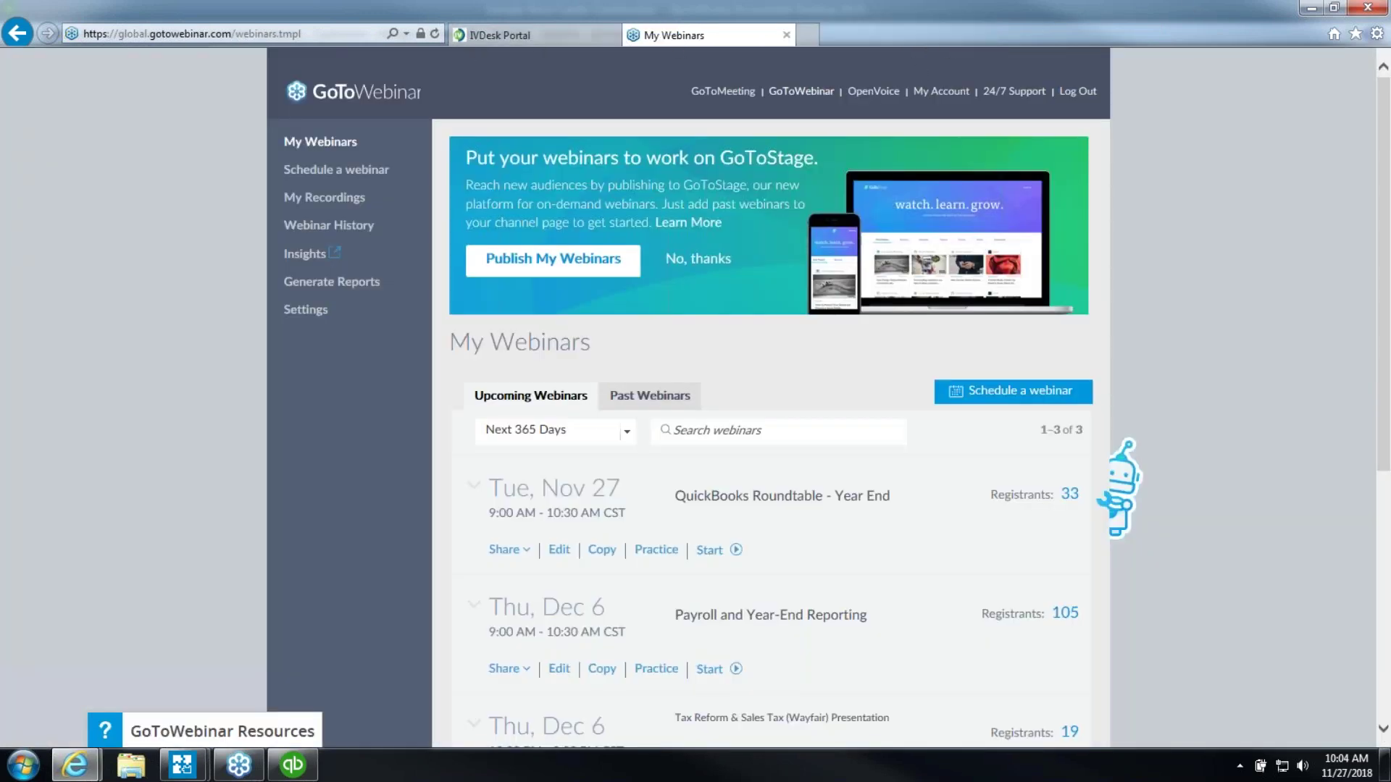
click(292, 767)
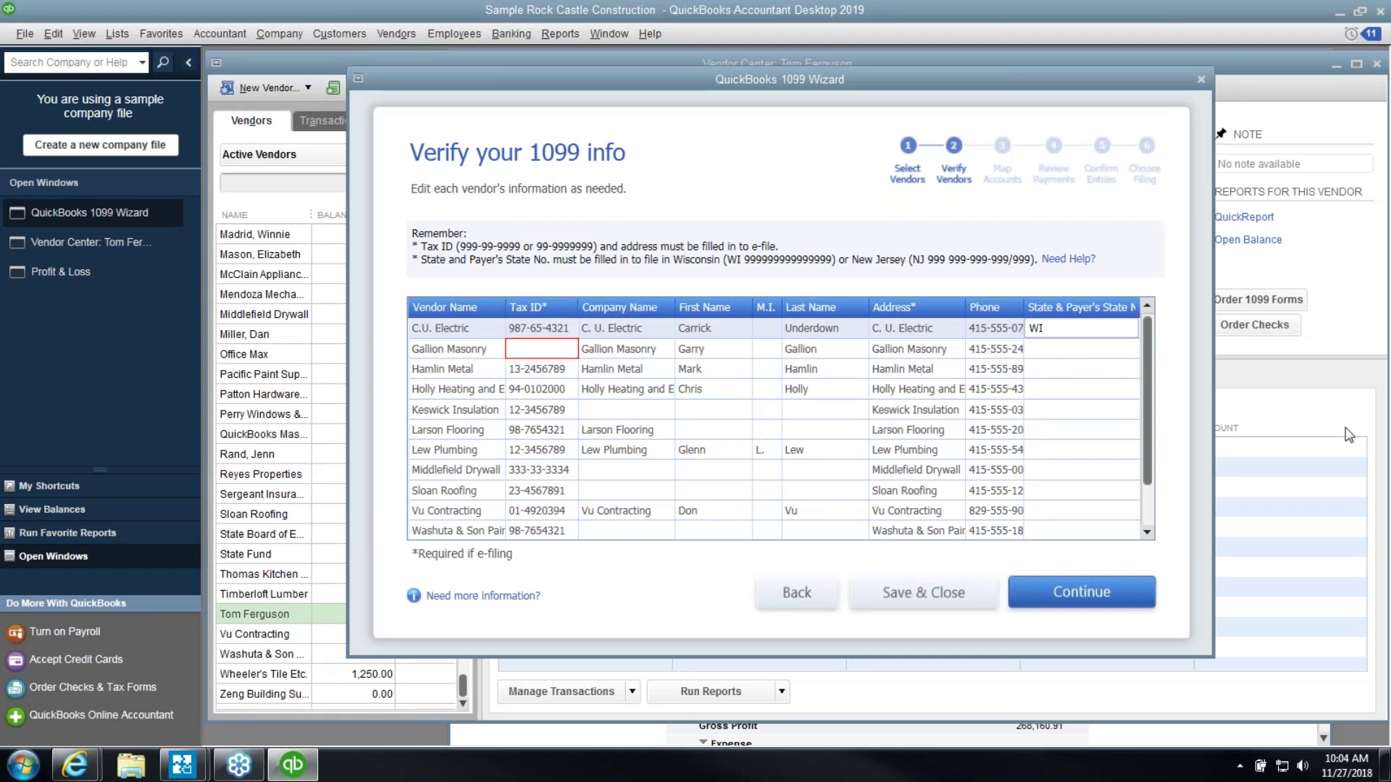
Confirm WI as C.U. Electric's state and advance to Map vendor payment accounts
click(1063, 328)
click(1070, 599)
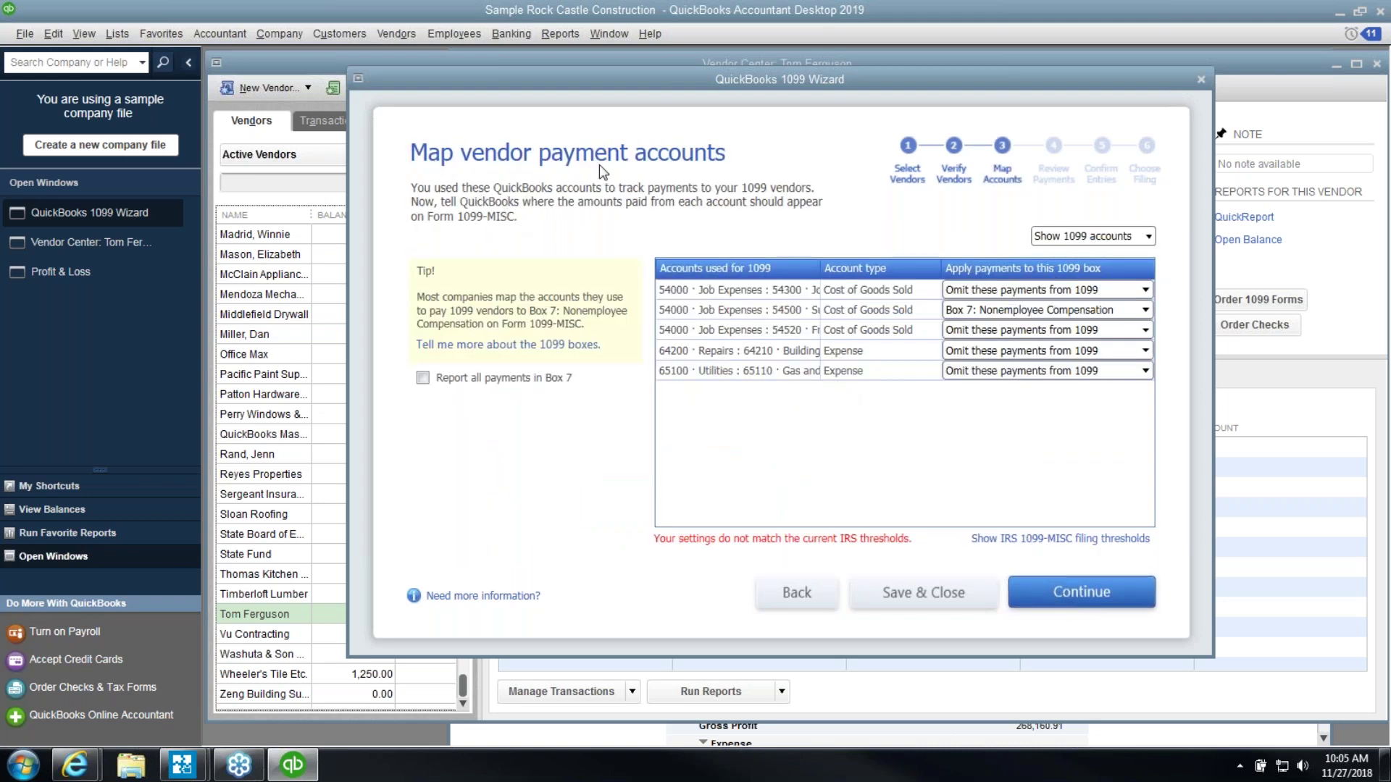
List all accounts and map 50100 Cost of Goods Sold to Box 7: Nonemployee Compensation
click(1076, 241)
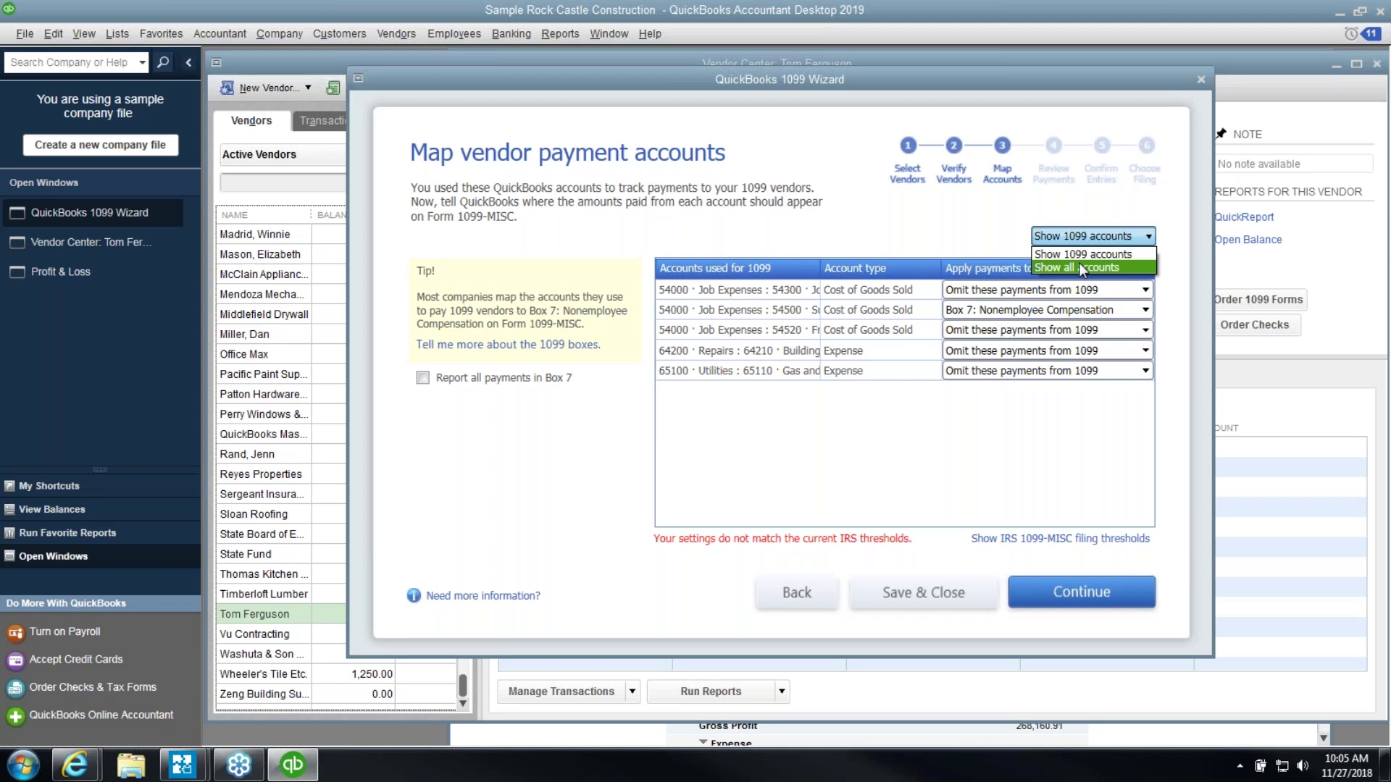
click(1079, 267)
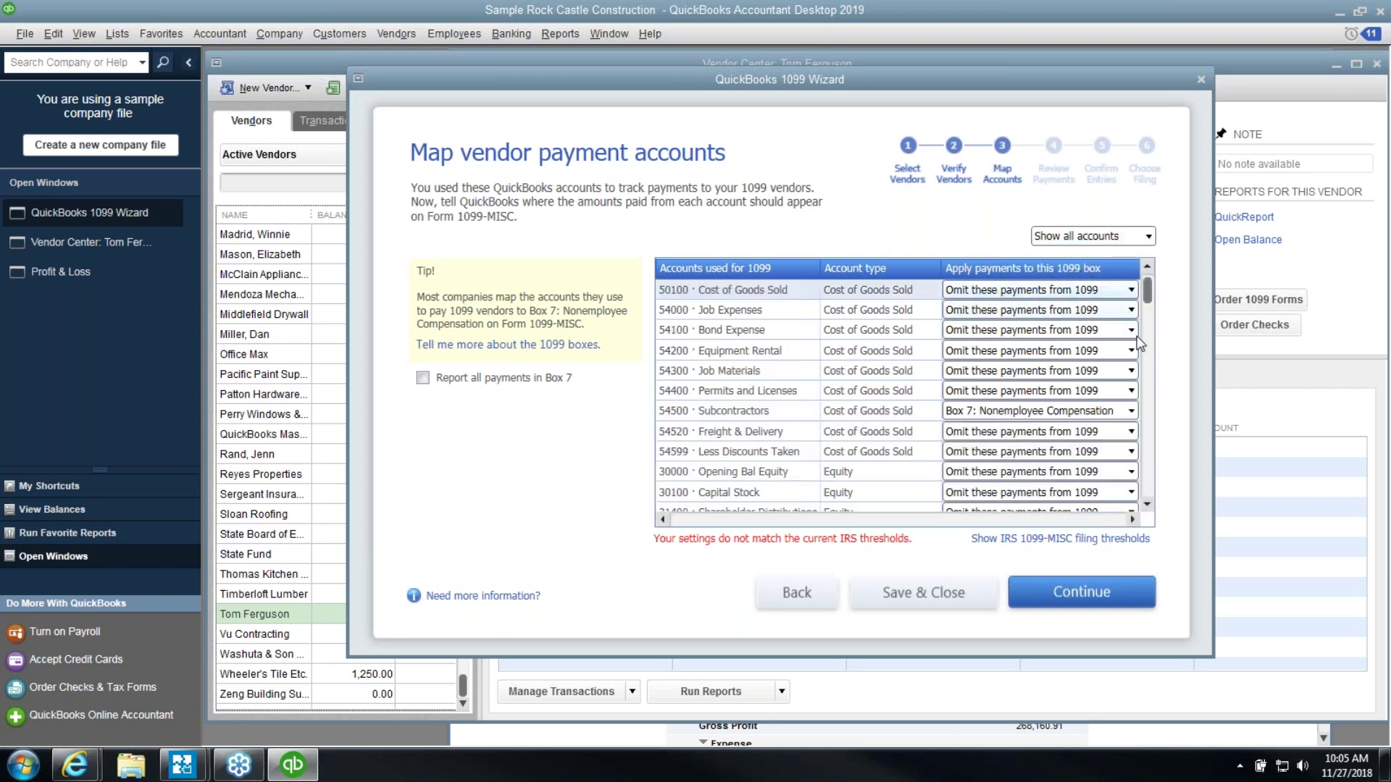
drag(1152, 304, 1151, 288)
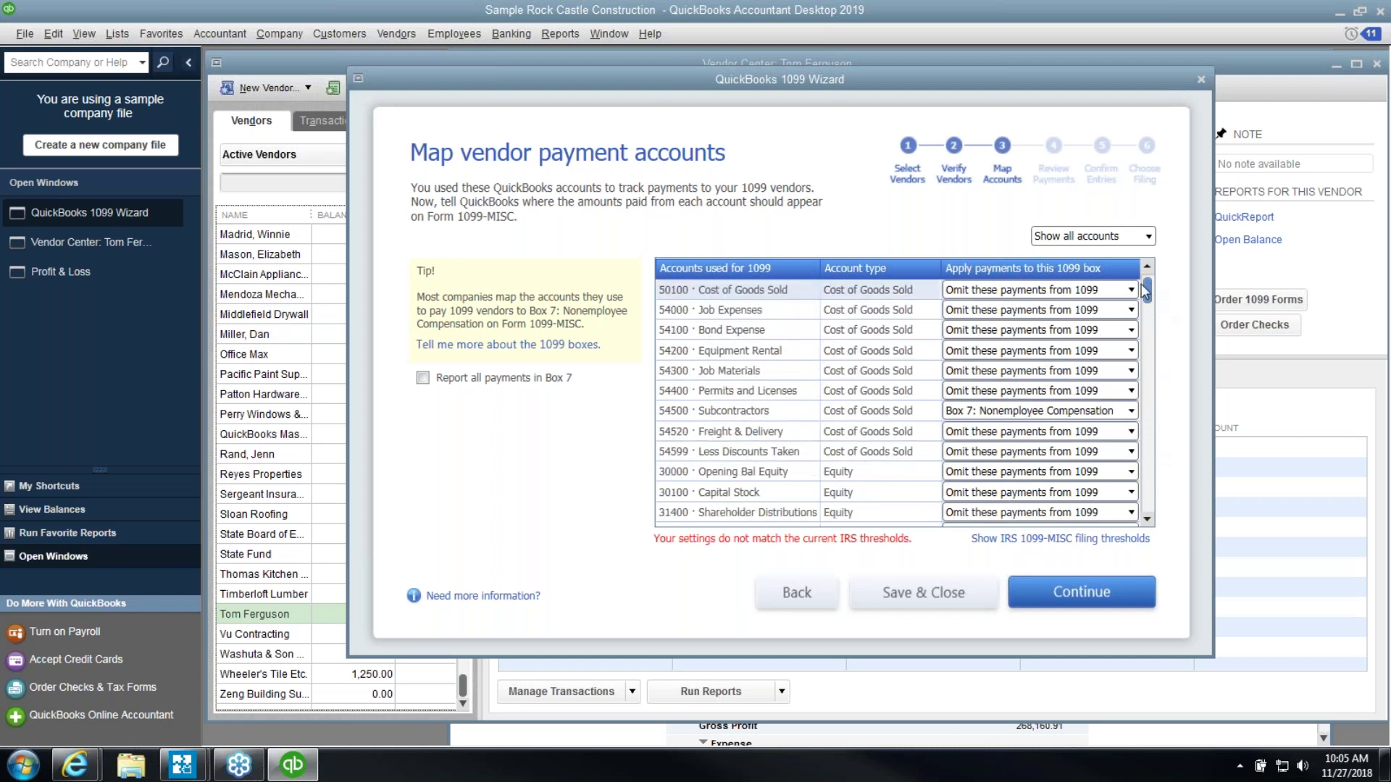
click(1087, 291)
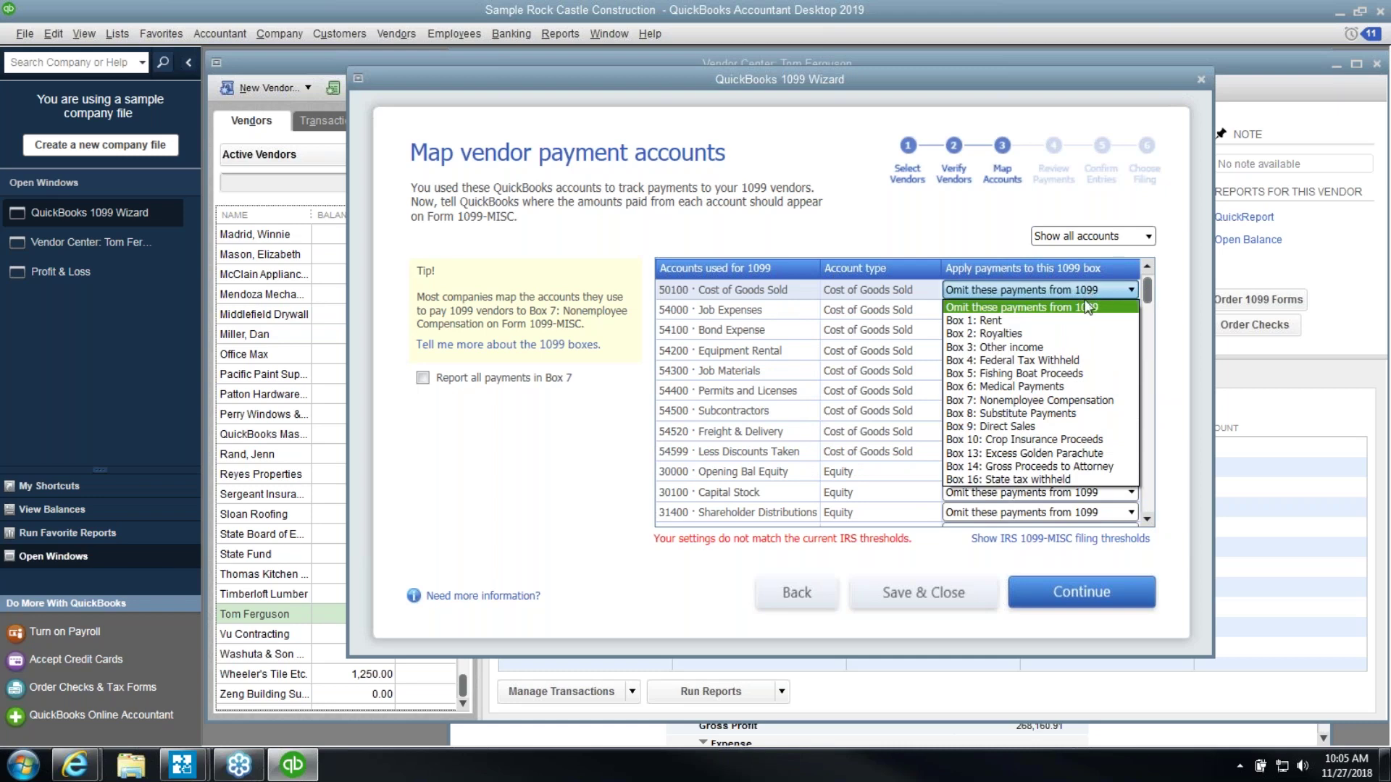
click(1076, 400)
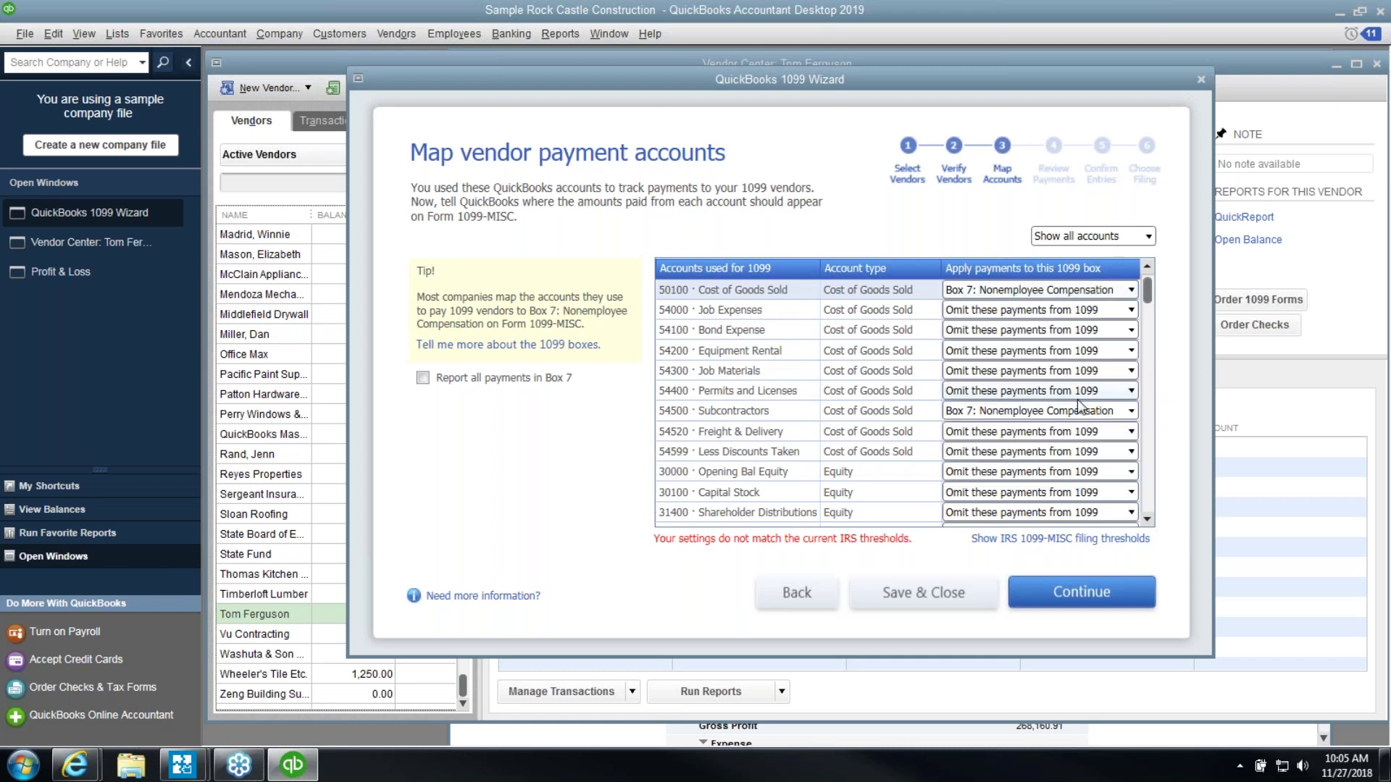
Map 54000 Job Expenses to Box 7 and 54200 Equipment Rental to Box 1: Rent
click(1046, 316)
click(1046, 316)
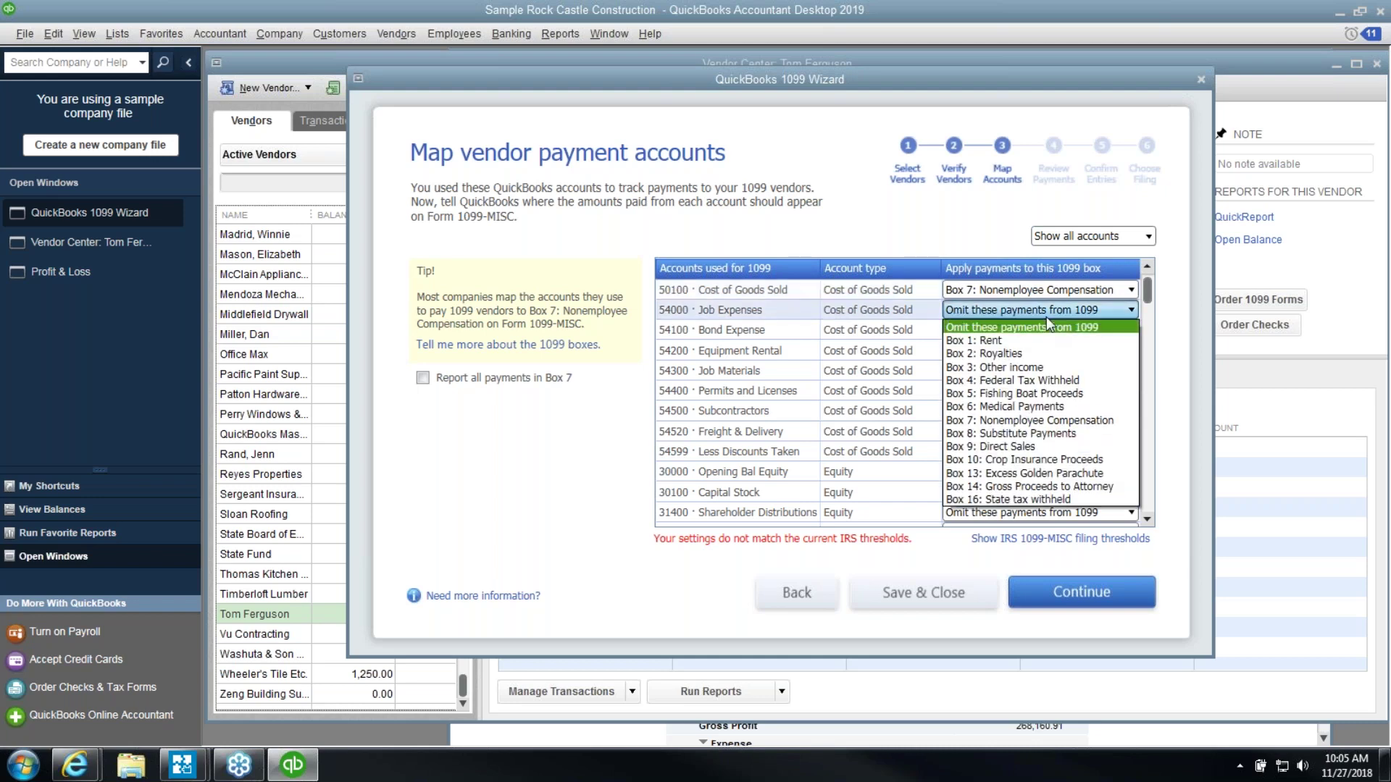
click(1060, 419)
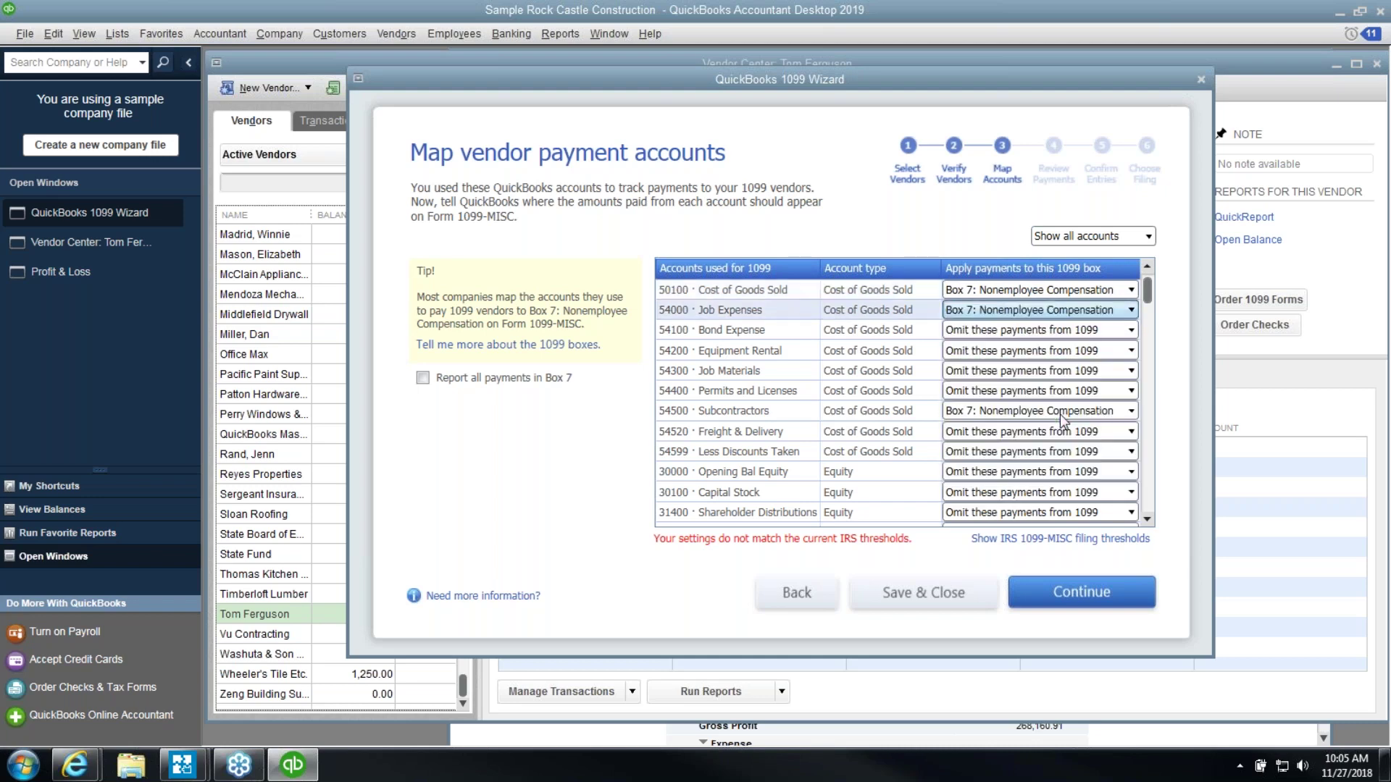
click(1039, 352)
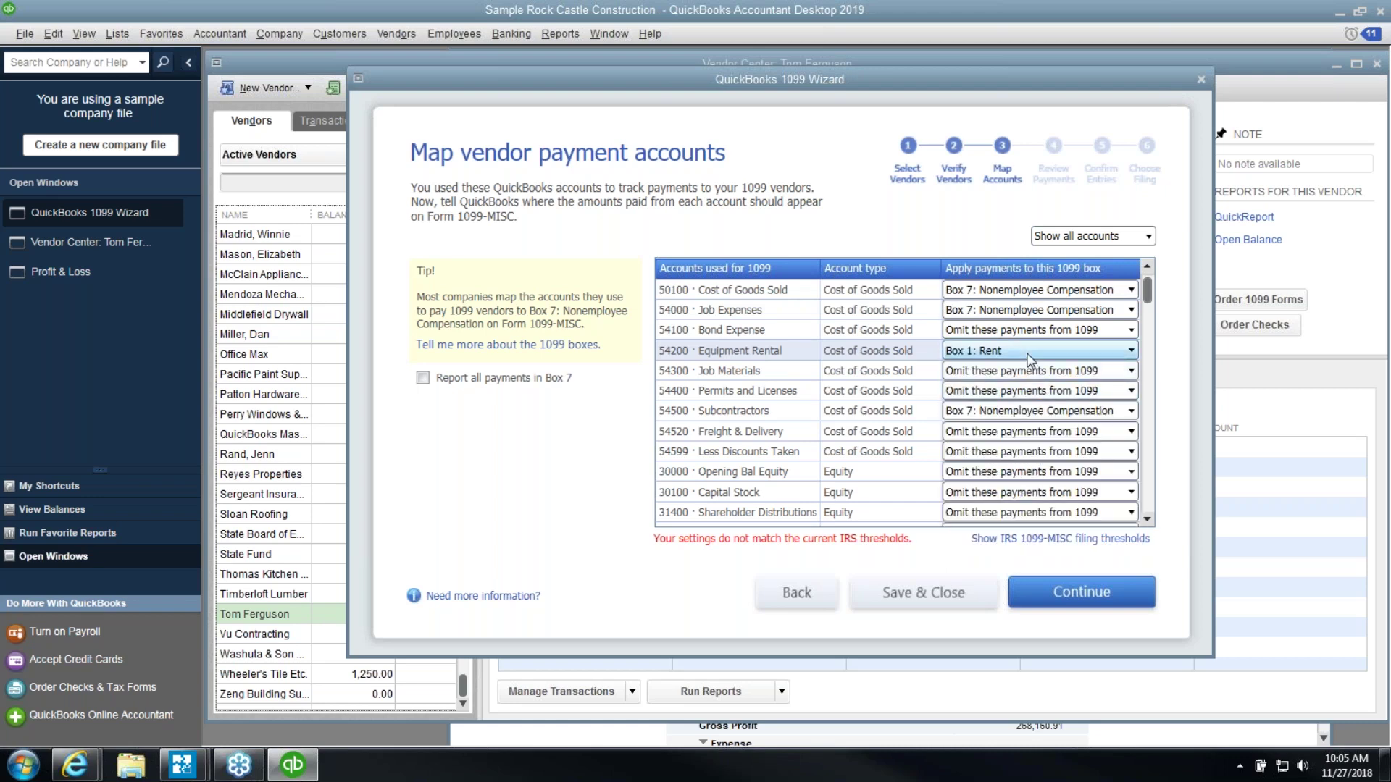
click(1027, 411)
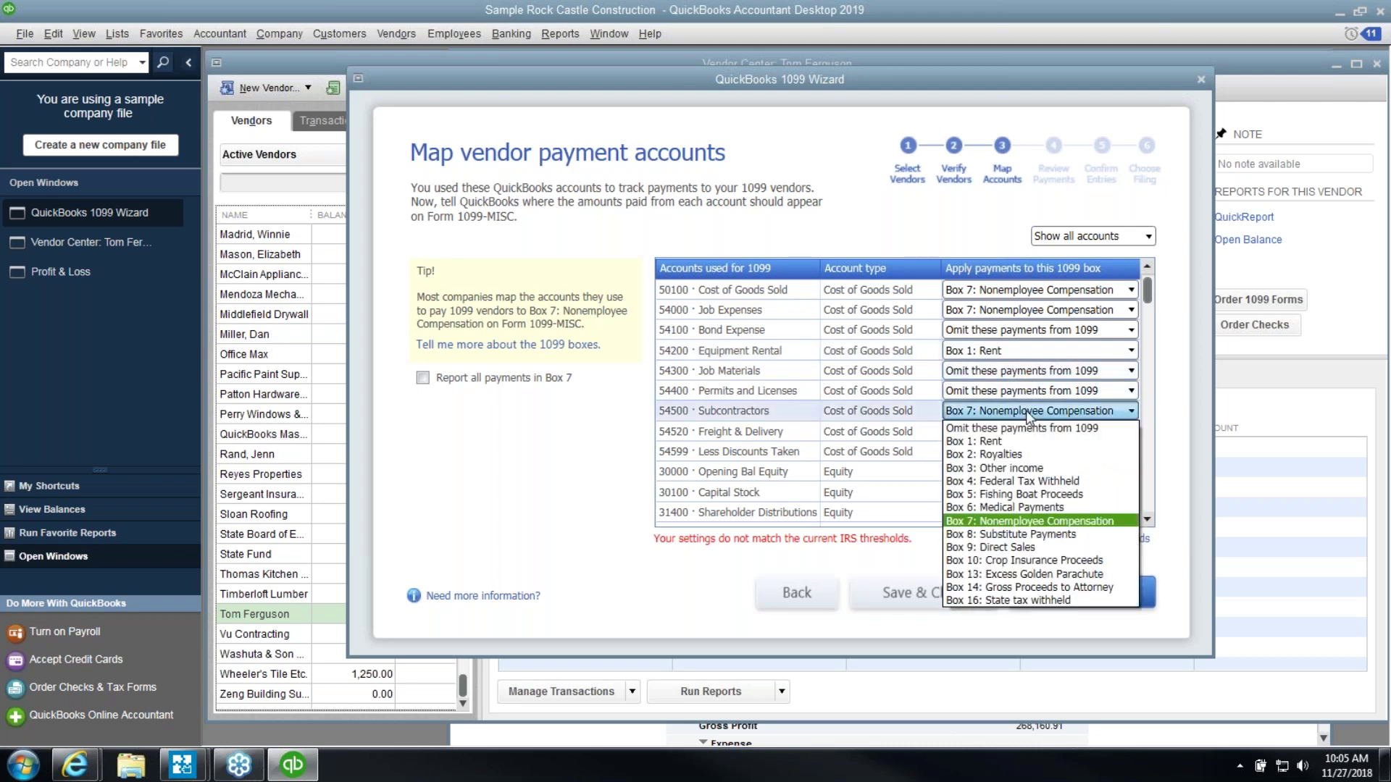
click(1026, 410)
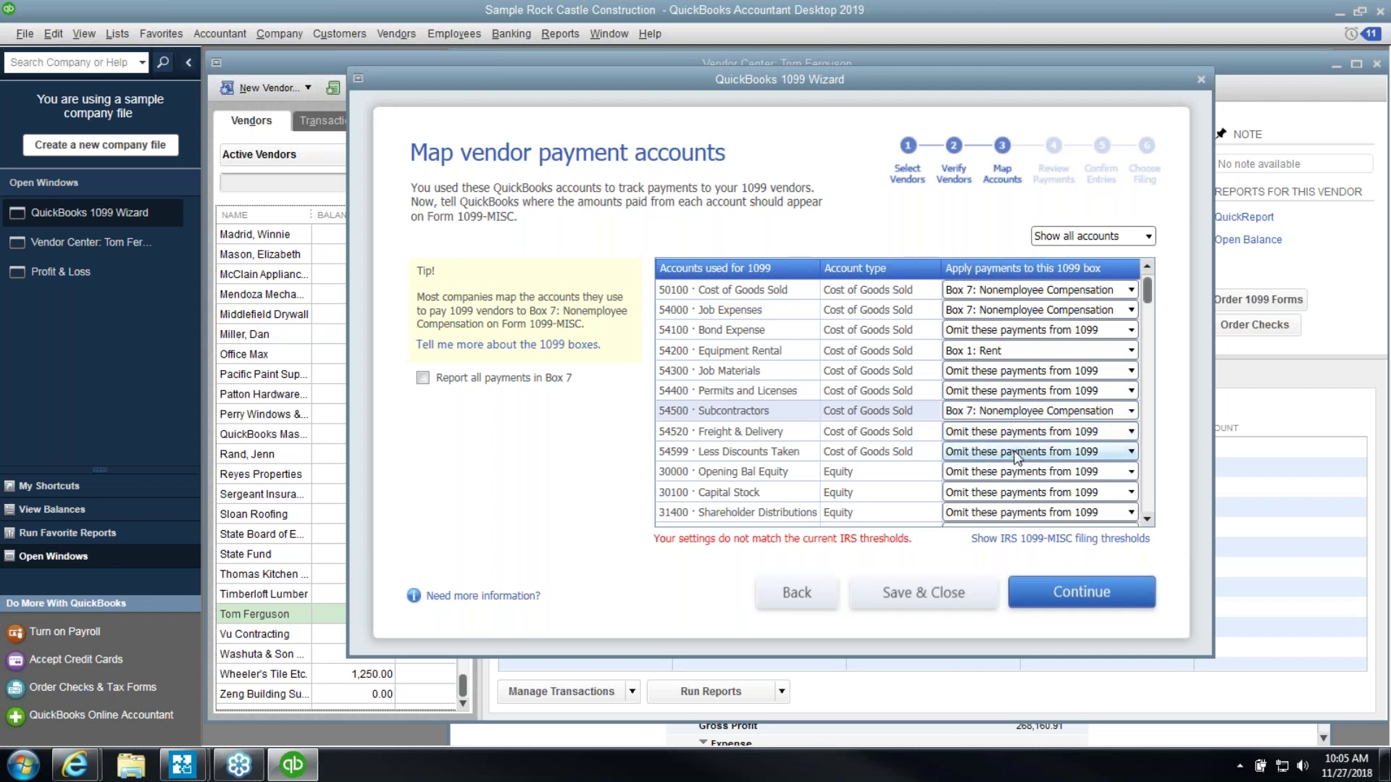
scroll(1016, 456, down, 1)
scroll(1016, 455, down, 1)
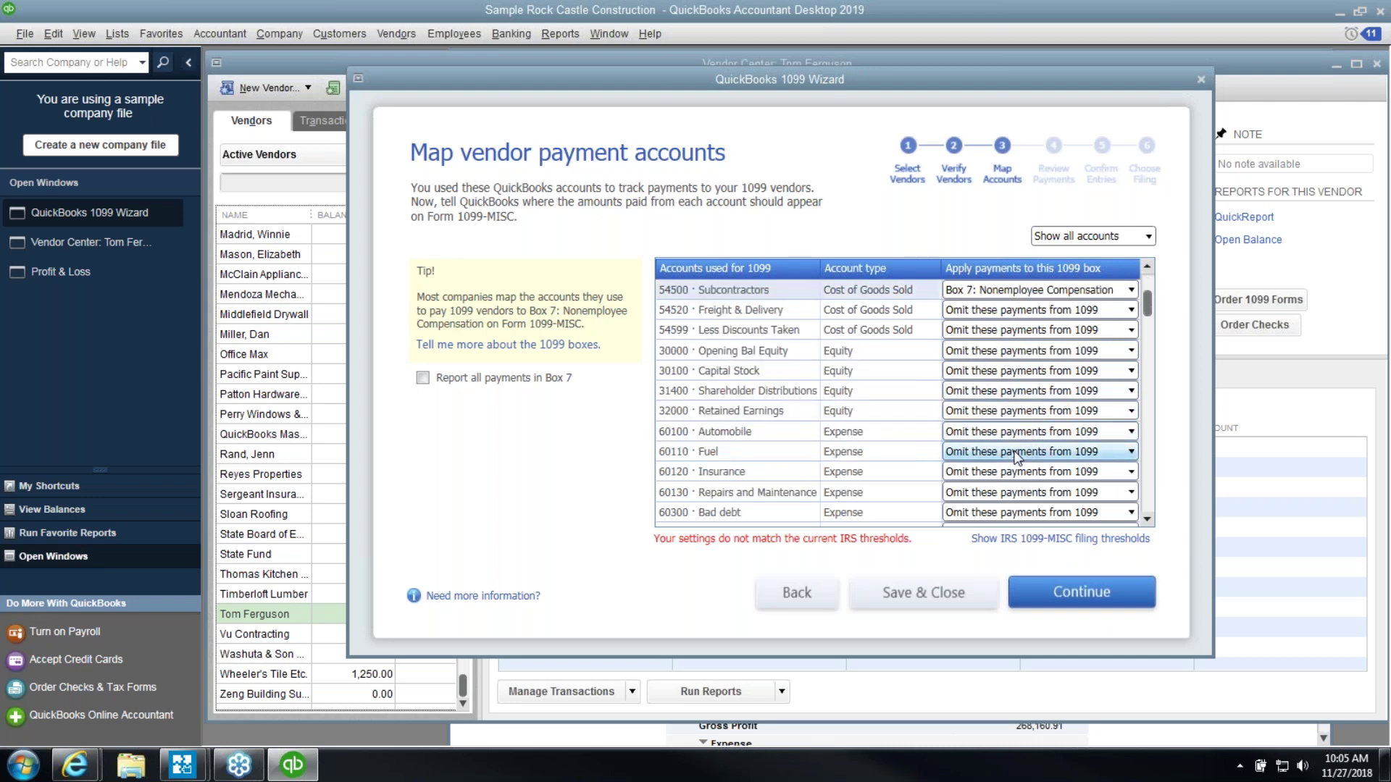
Map the Repairs and Maintenance account to Box 7
scroll(1016, 455, down, 1)
click(1018, 433)
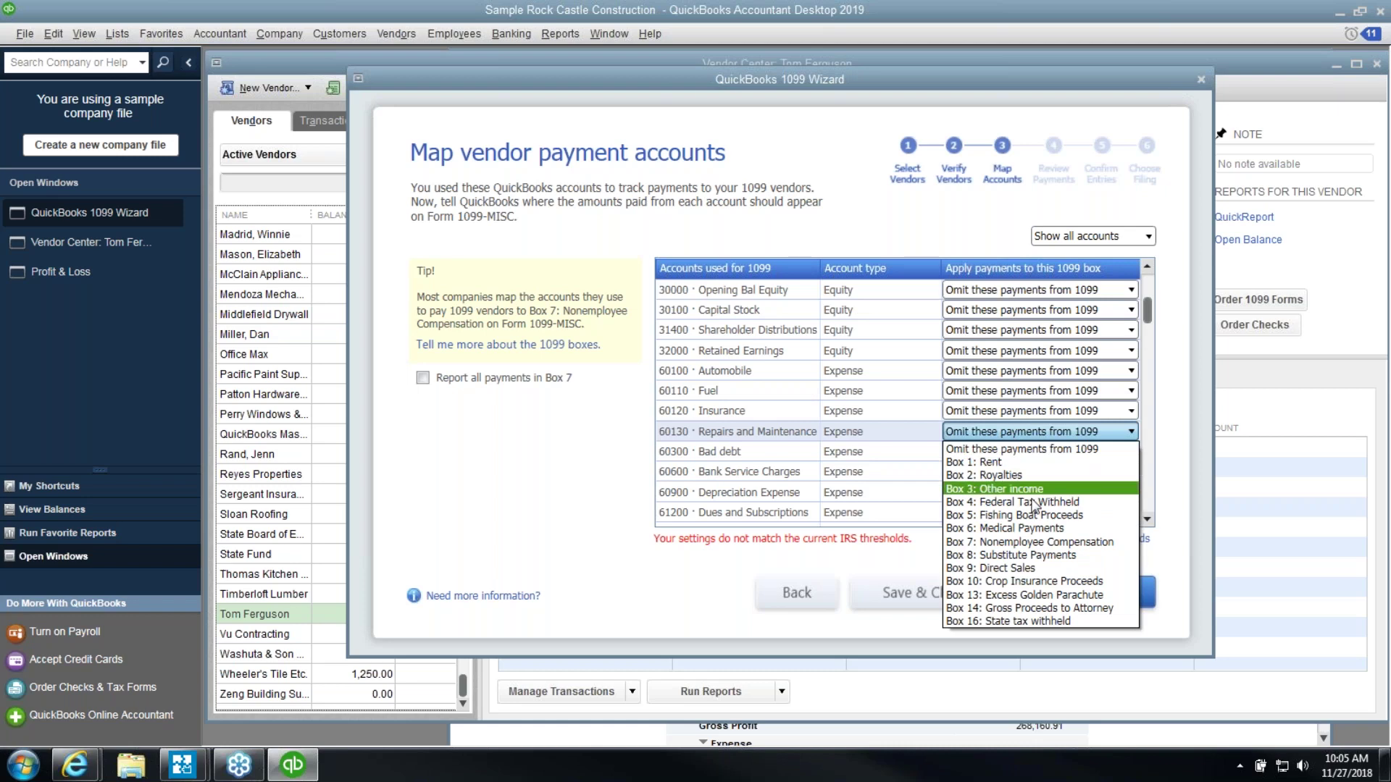
click(1051, 543)
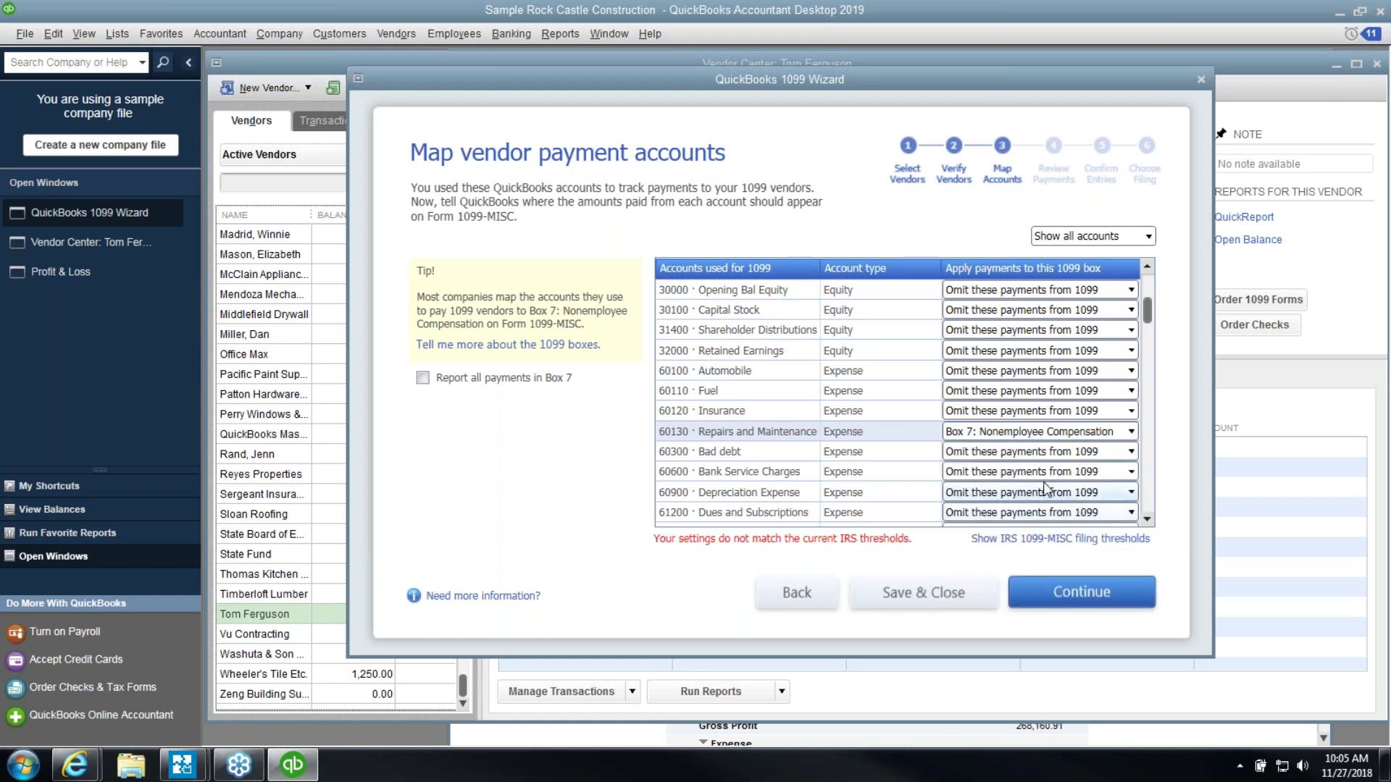
scroll(1043, 461, down, 1)
scroll(1044, 461, down, 1)
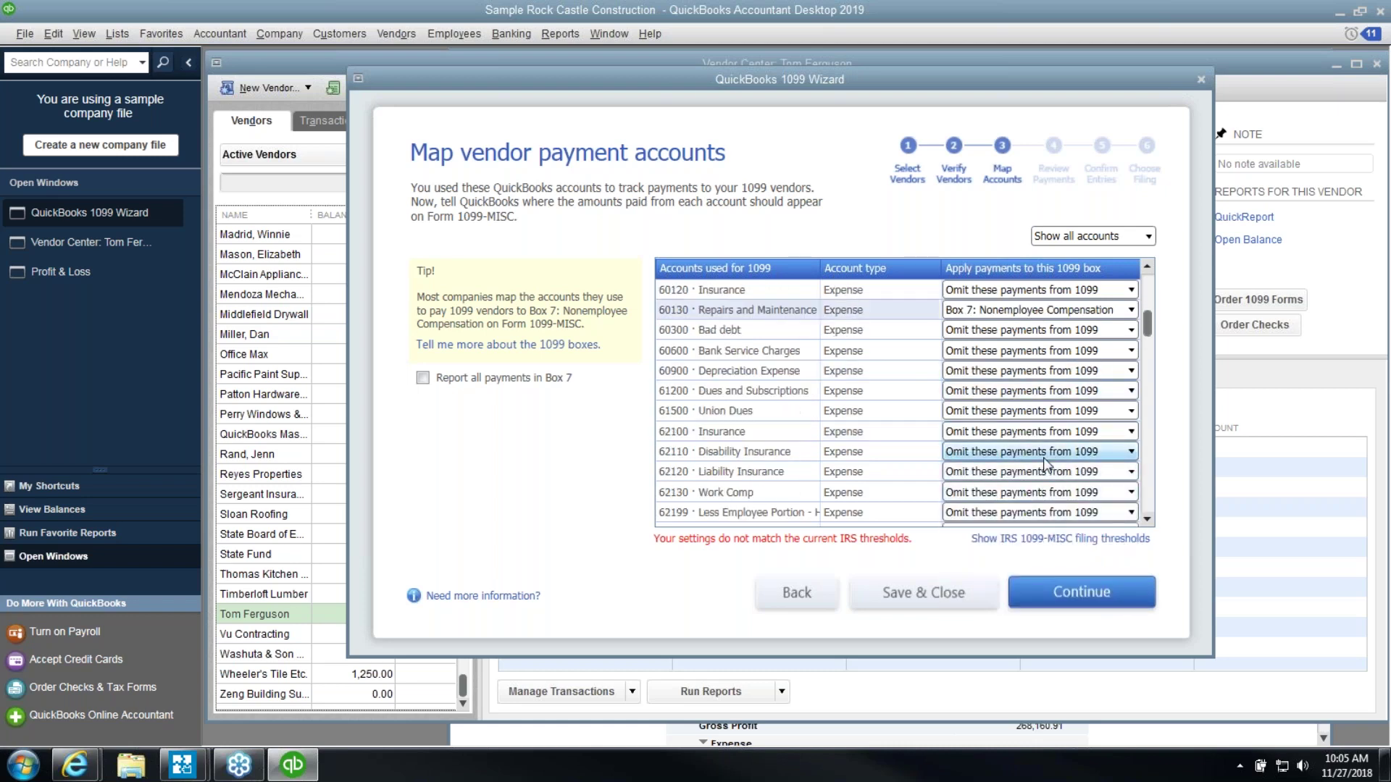
scroll(1046, 466, down, 2)
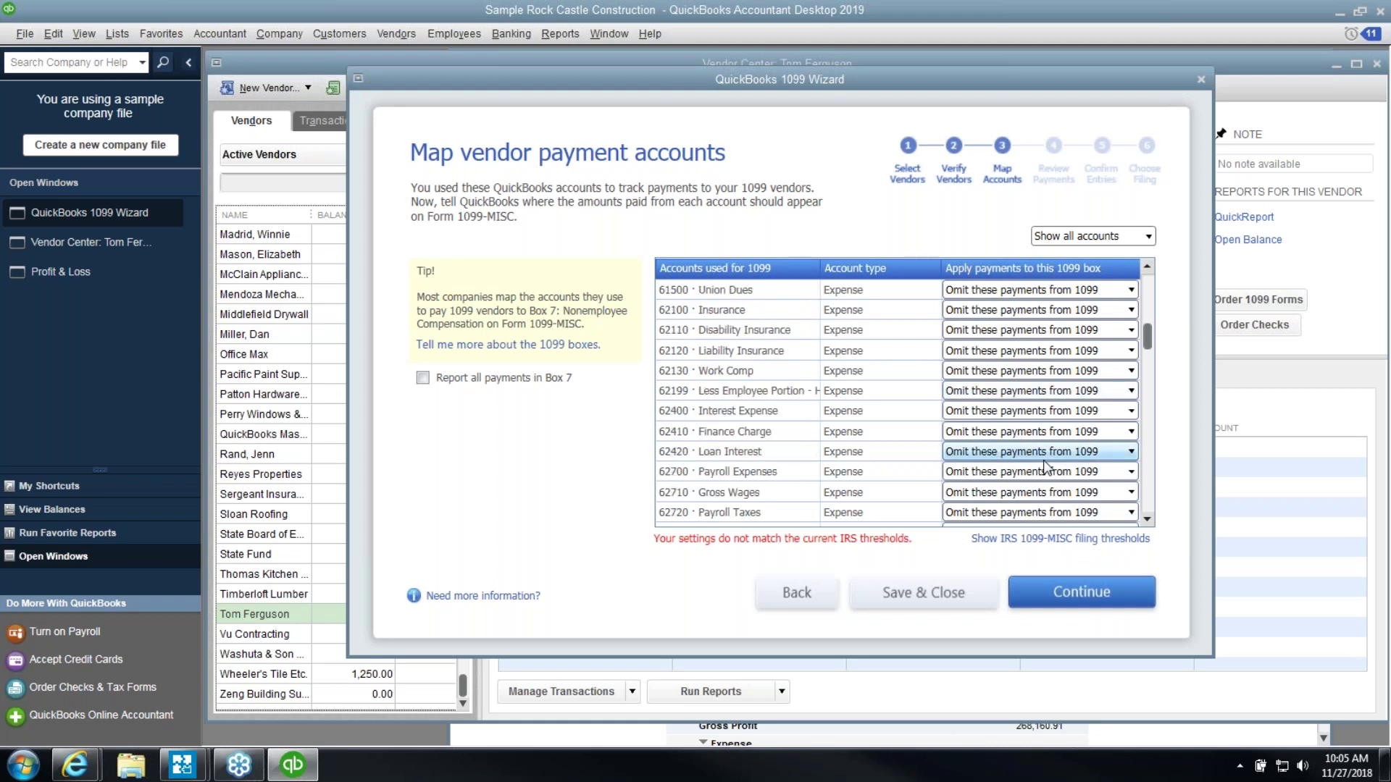
scroll(1046, 465, down, 1)
scroll(1045, 466, down, 1)
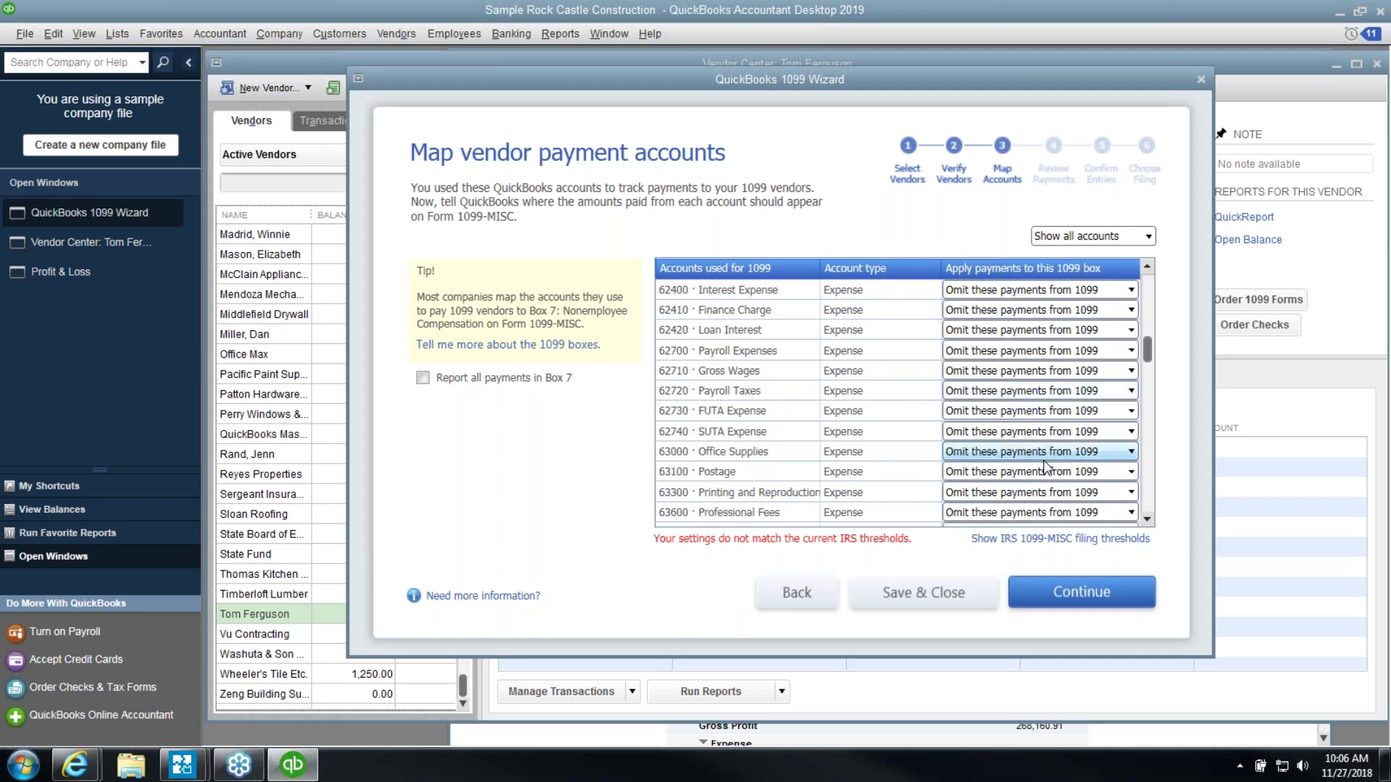
scroll(1045, 465, down, 1)
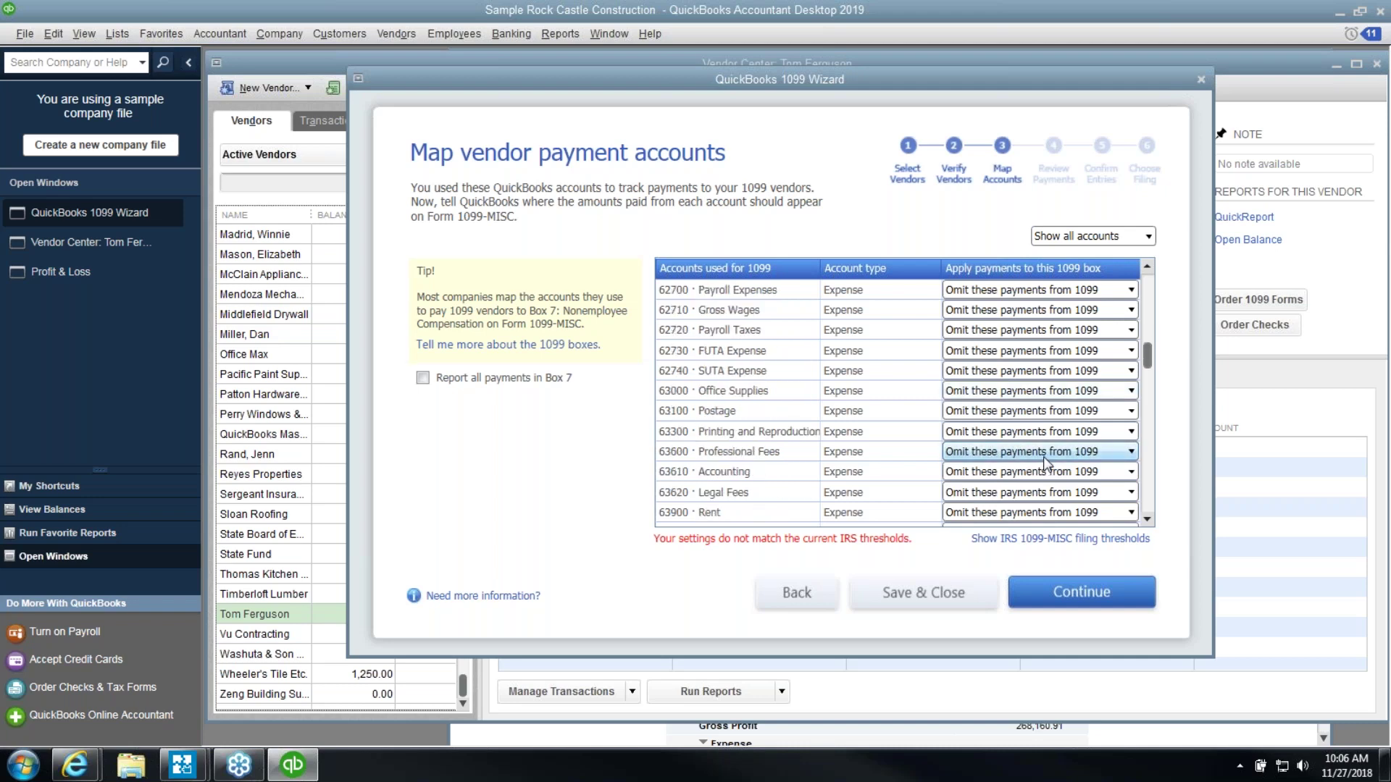
Map Professional Fees, Accounting and Legal Fees to Box 7
click(1044, 452)
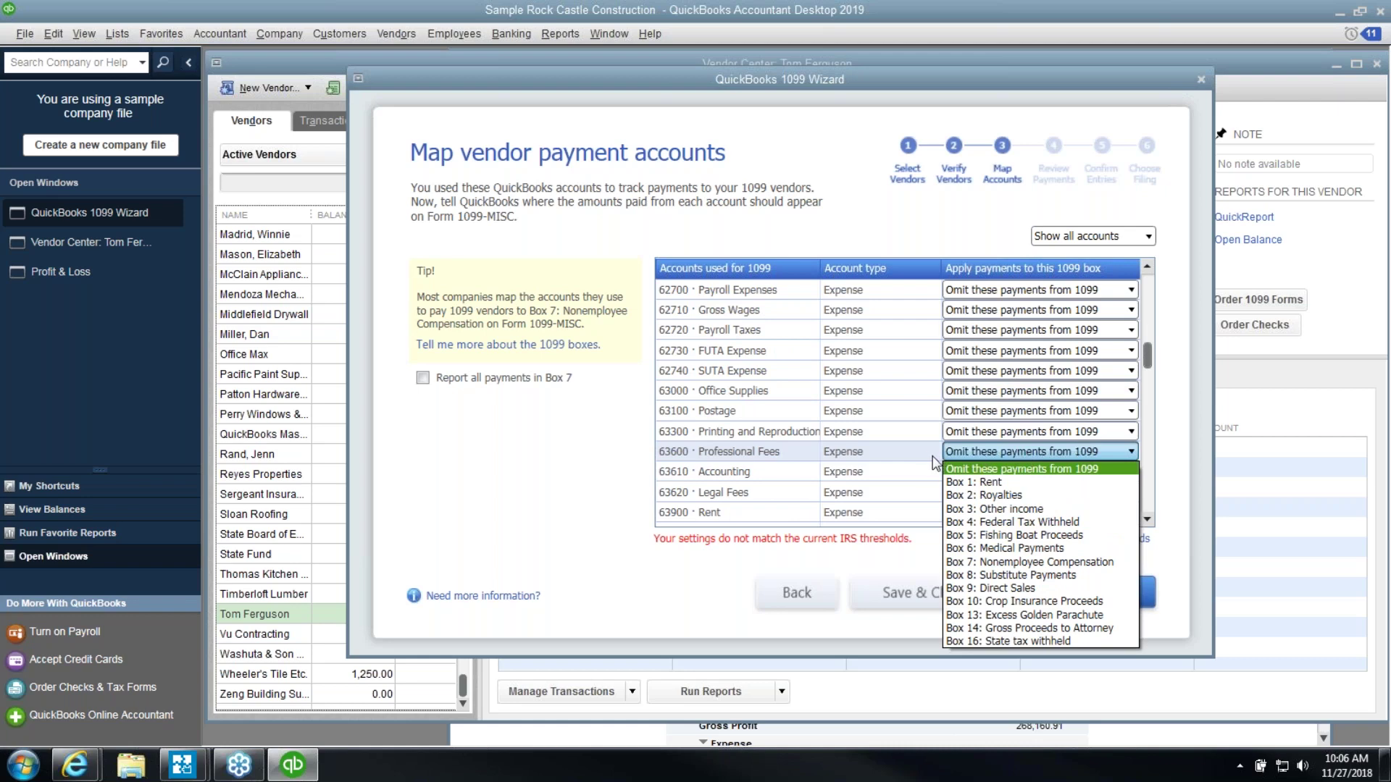
click(1077, 563)
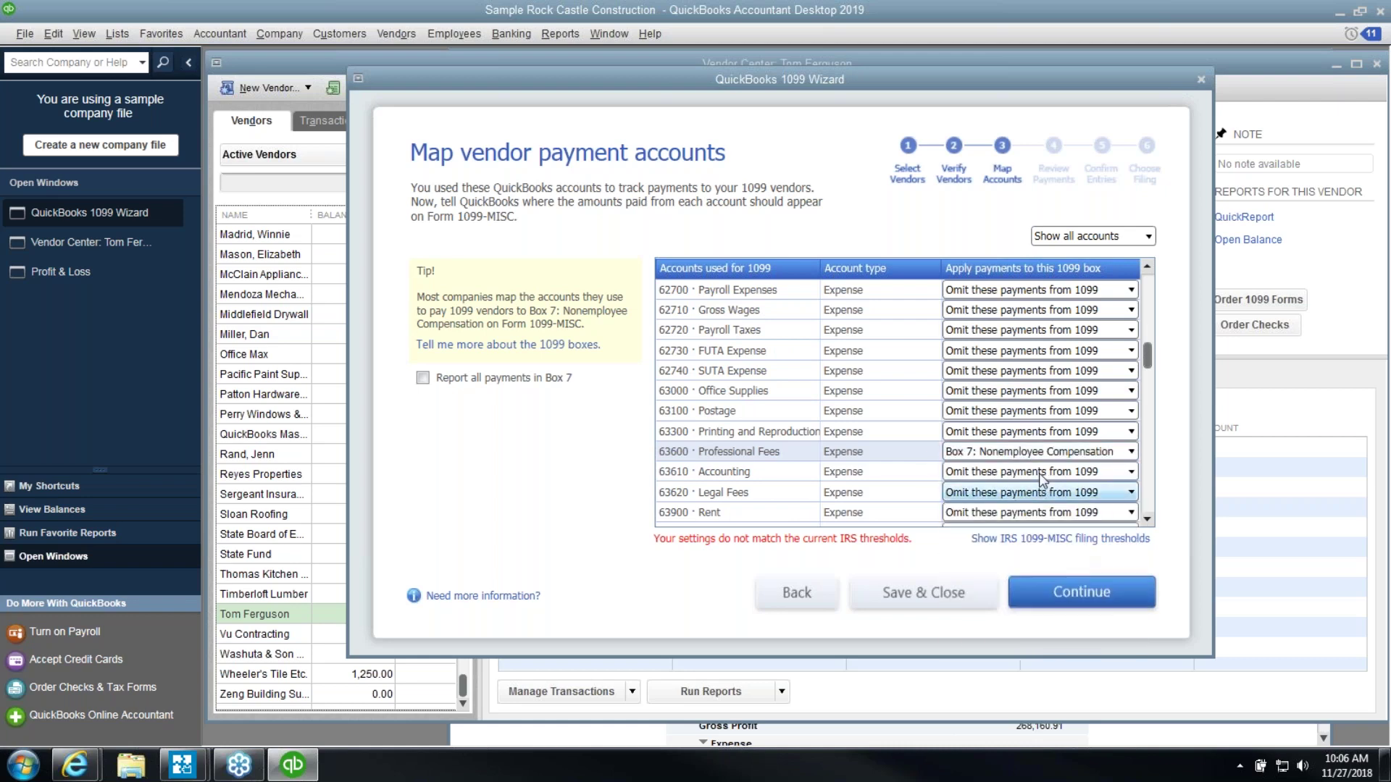
click(1044, 472)
click(1054, 583)
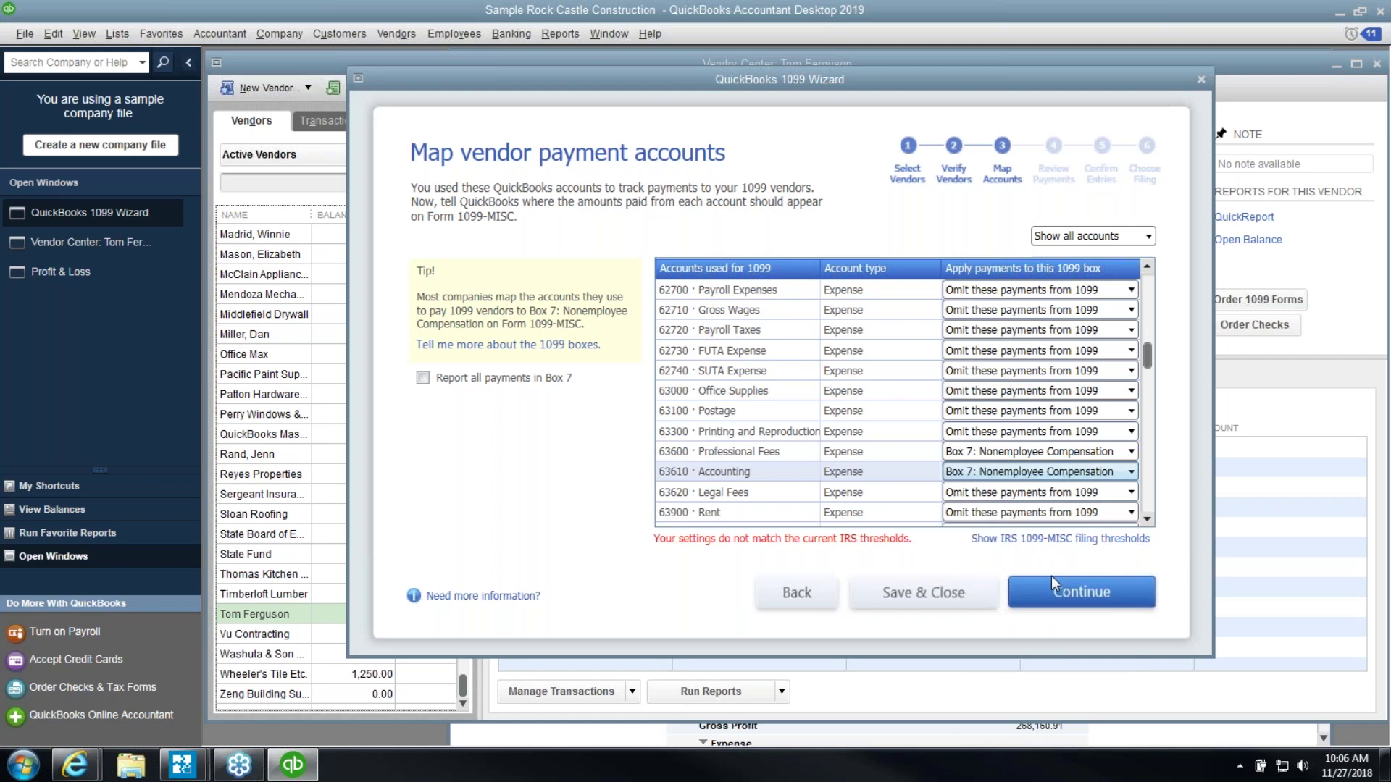
click(1043, 493)
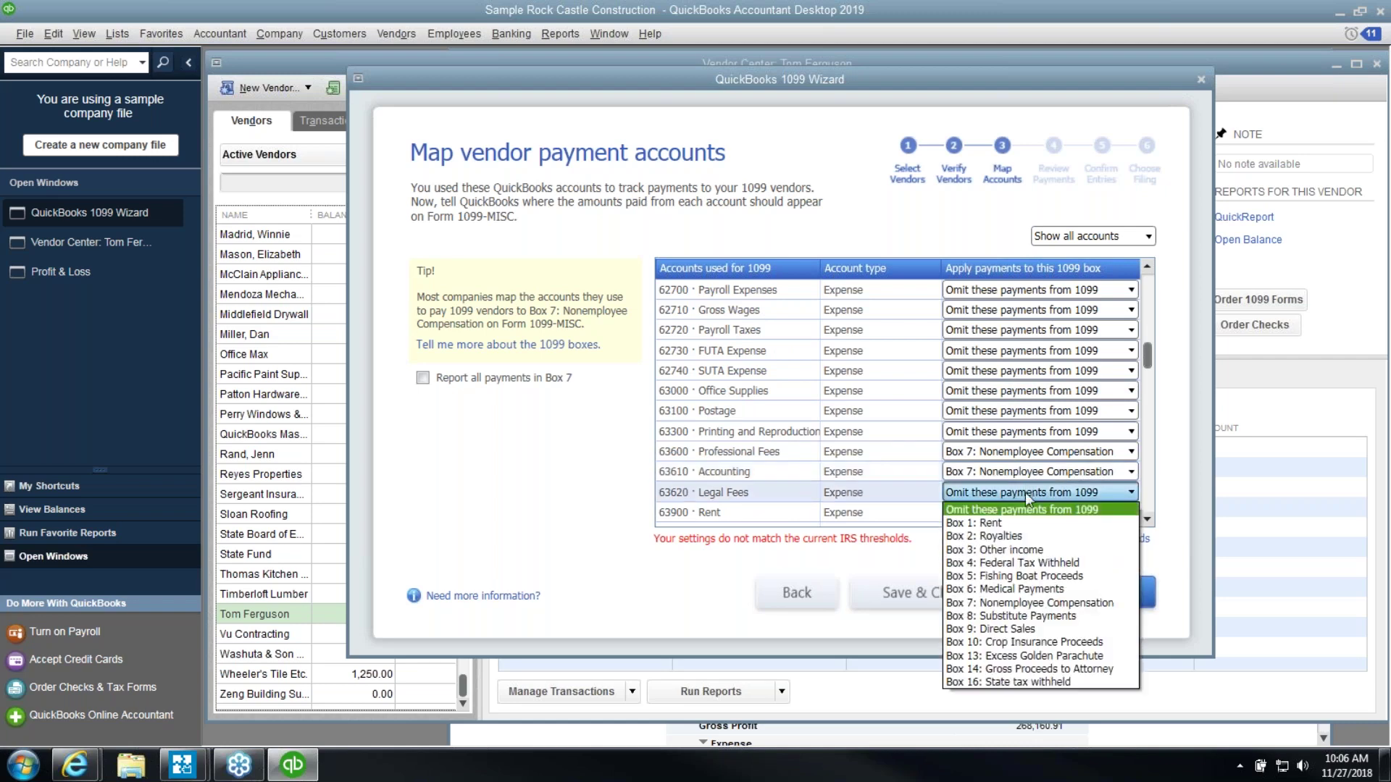
click(1040, 603)
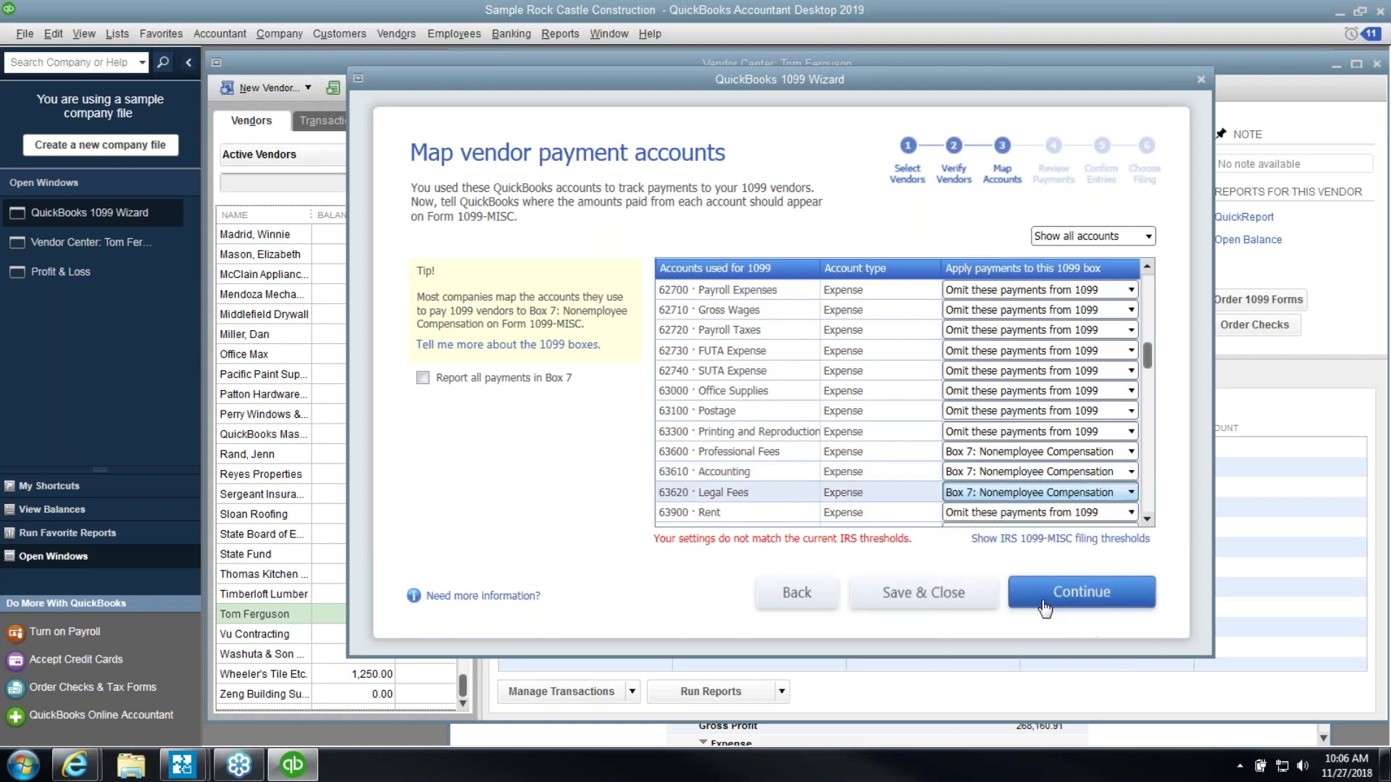
click(1146, 520)
click(1146, 521)
Map 63900 Rent to Box 1: Rent and 64200 Repairs to Box 7
click(1114, 475)
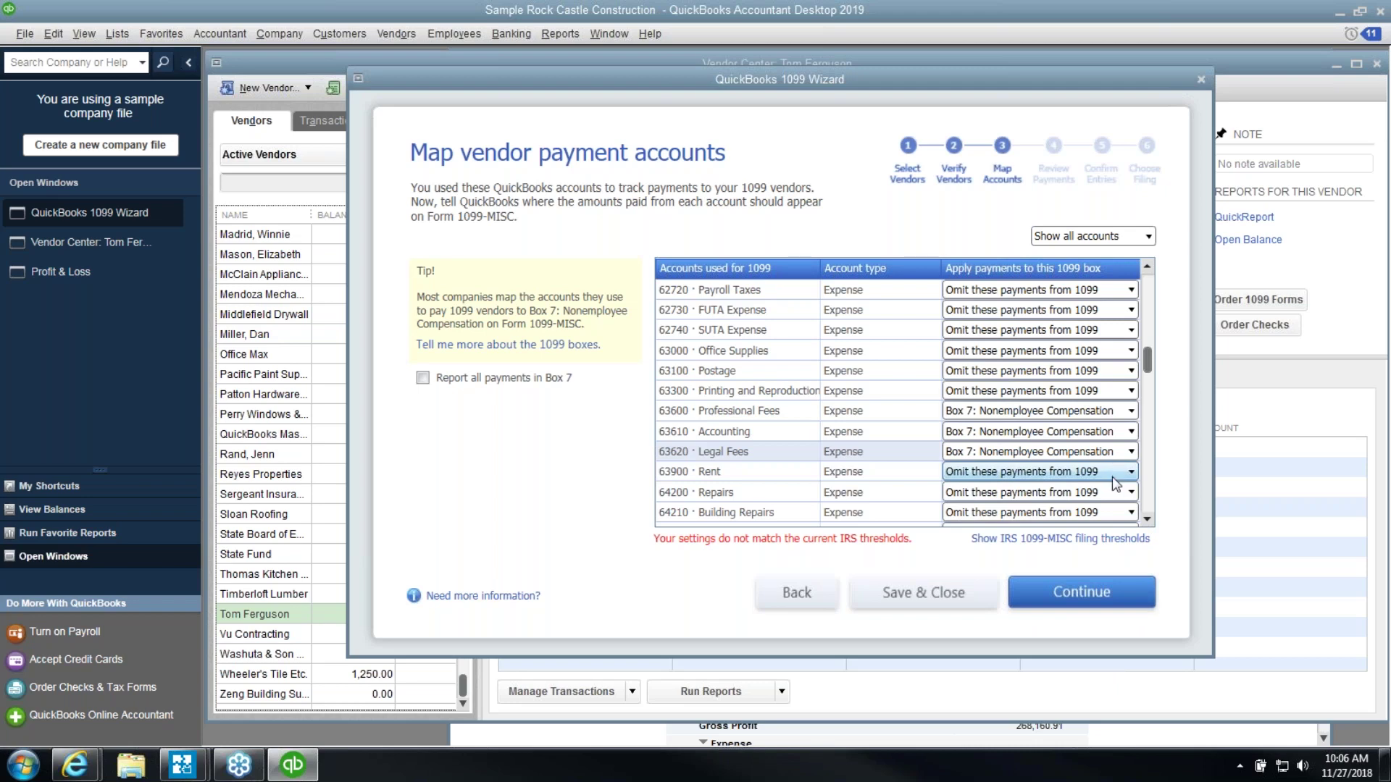
click(1116, 474)
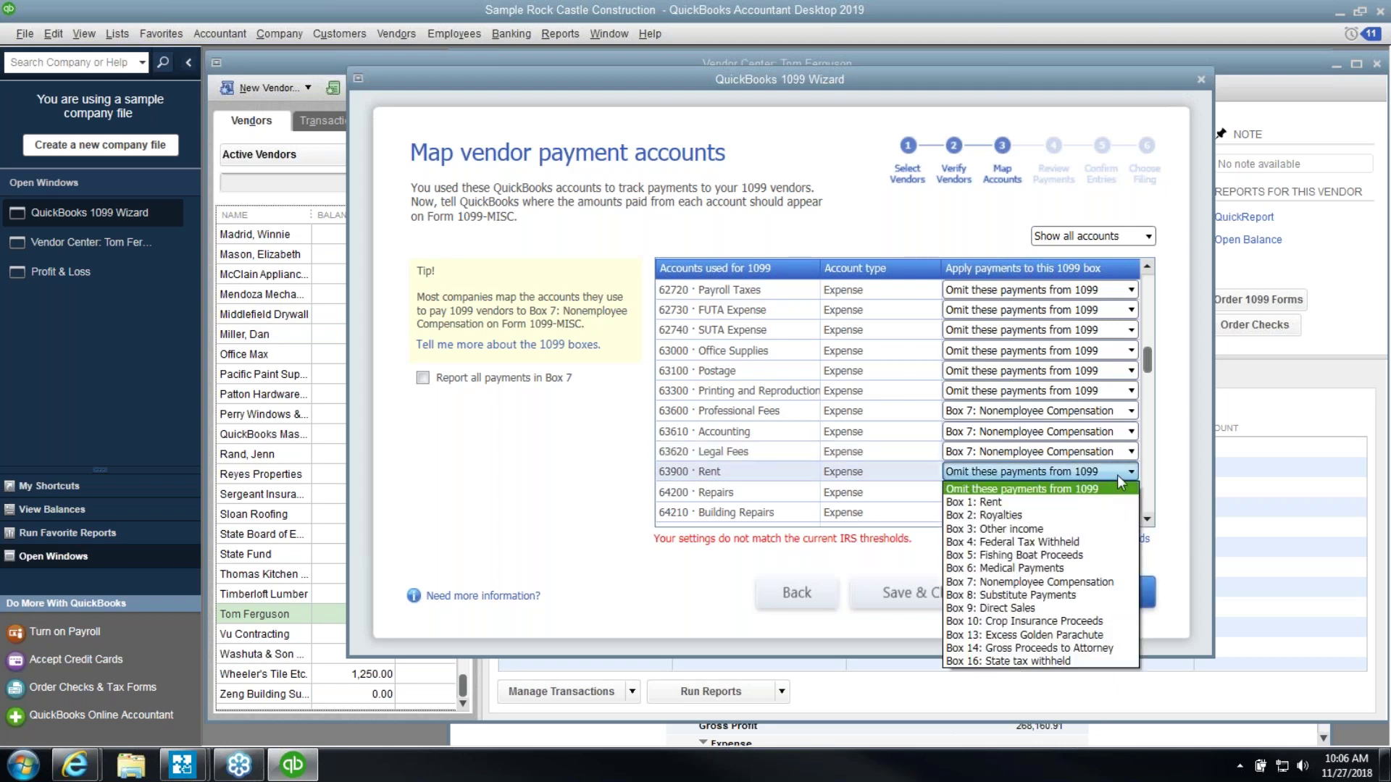
click(1057, 502)
click(1055, 492)
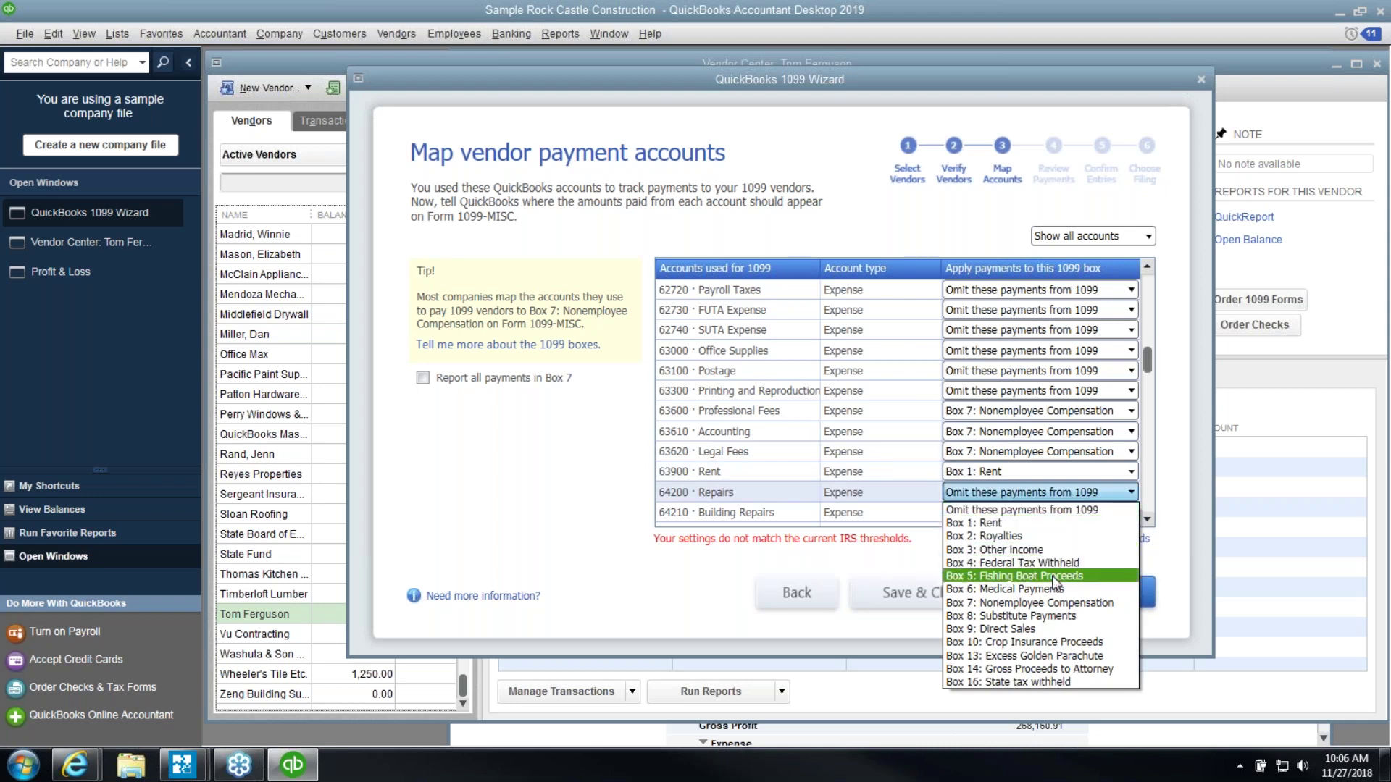
click(1054, 602)
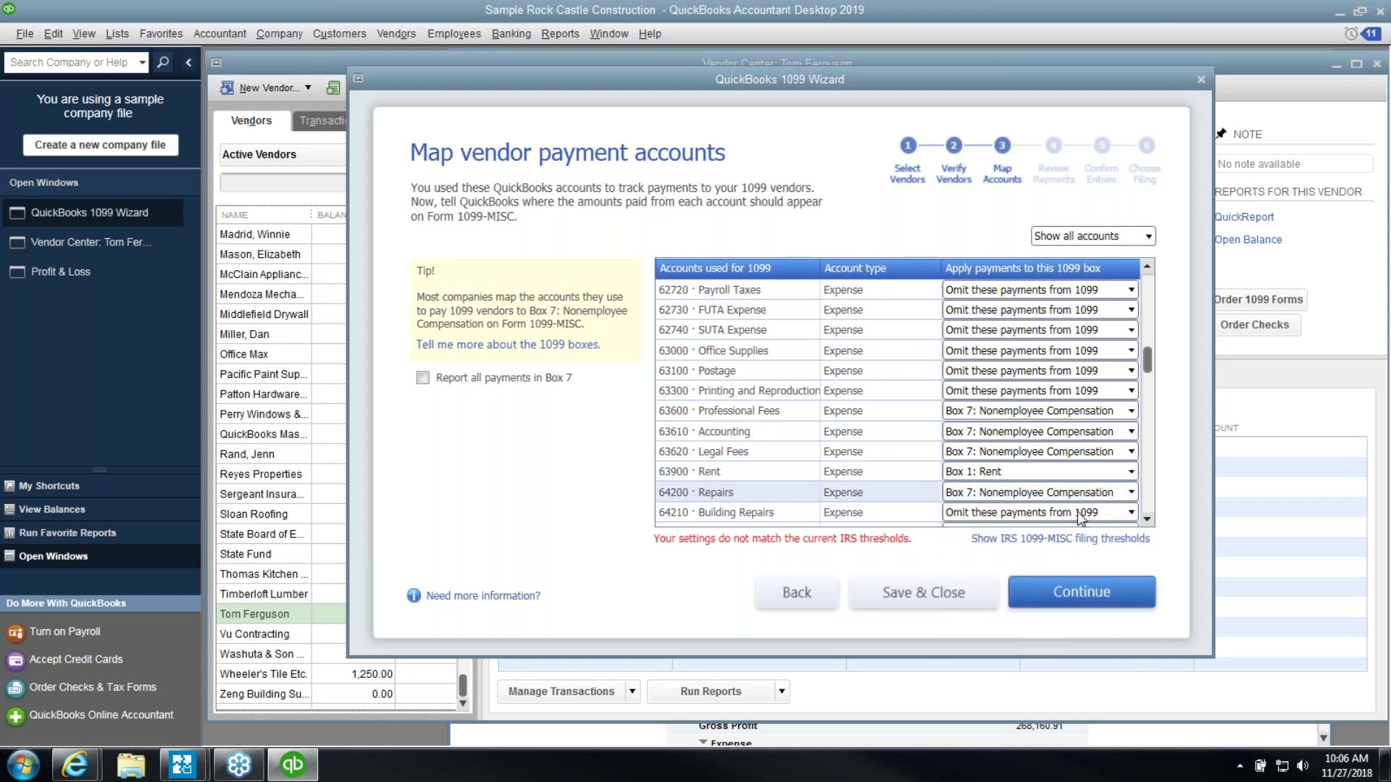
Map Building Repairs, Computer Repairs and Equipment Repairs to Box 7
click(1148, 519)
click(1148, 519)
click(1147, 520)
click(1094, 432)
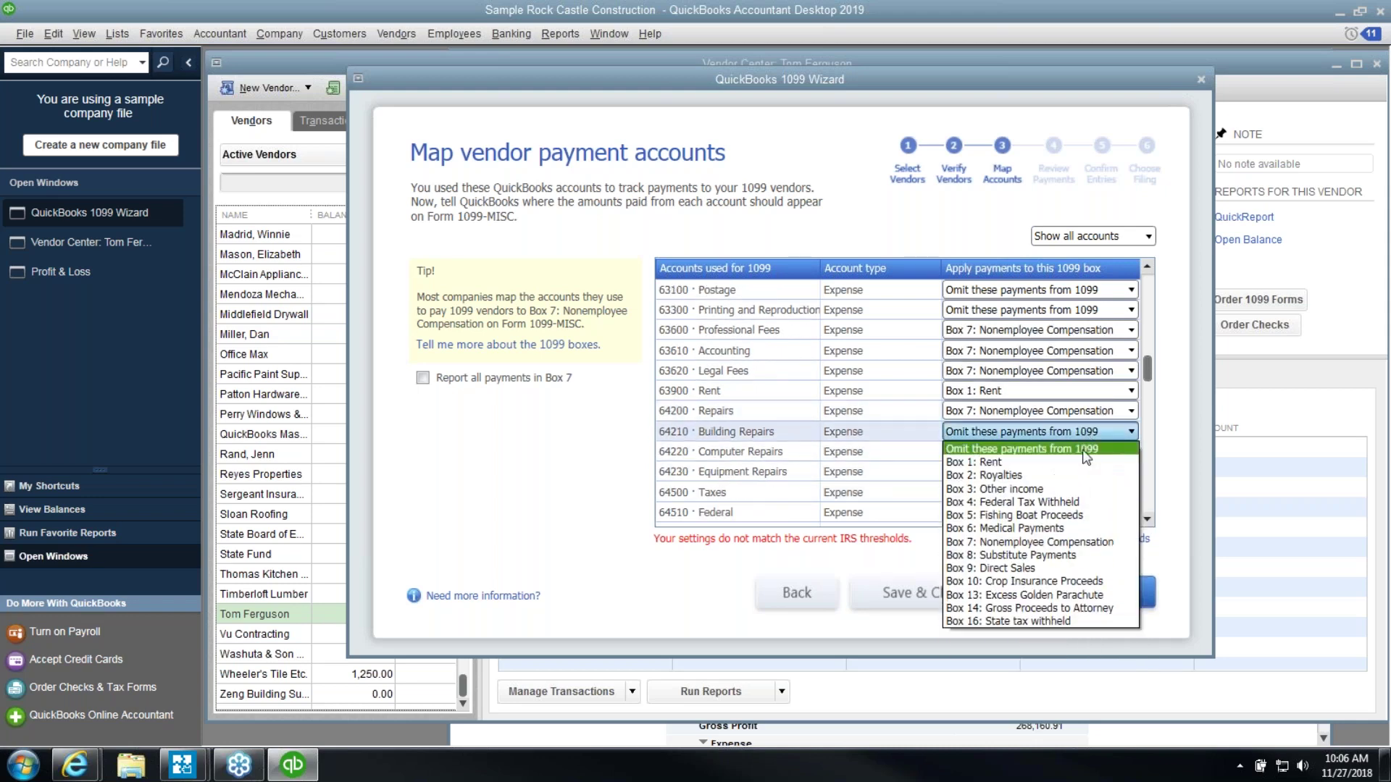
click(1079, 541)
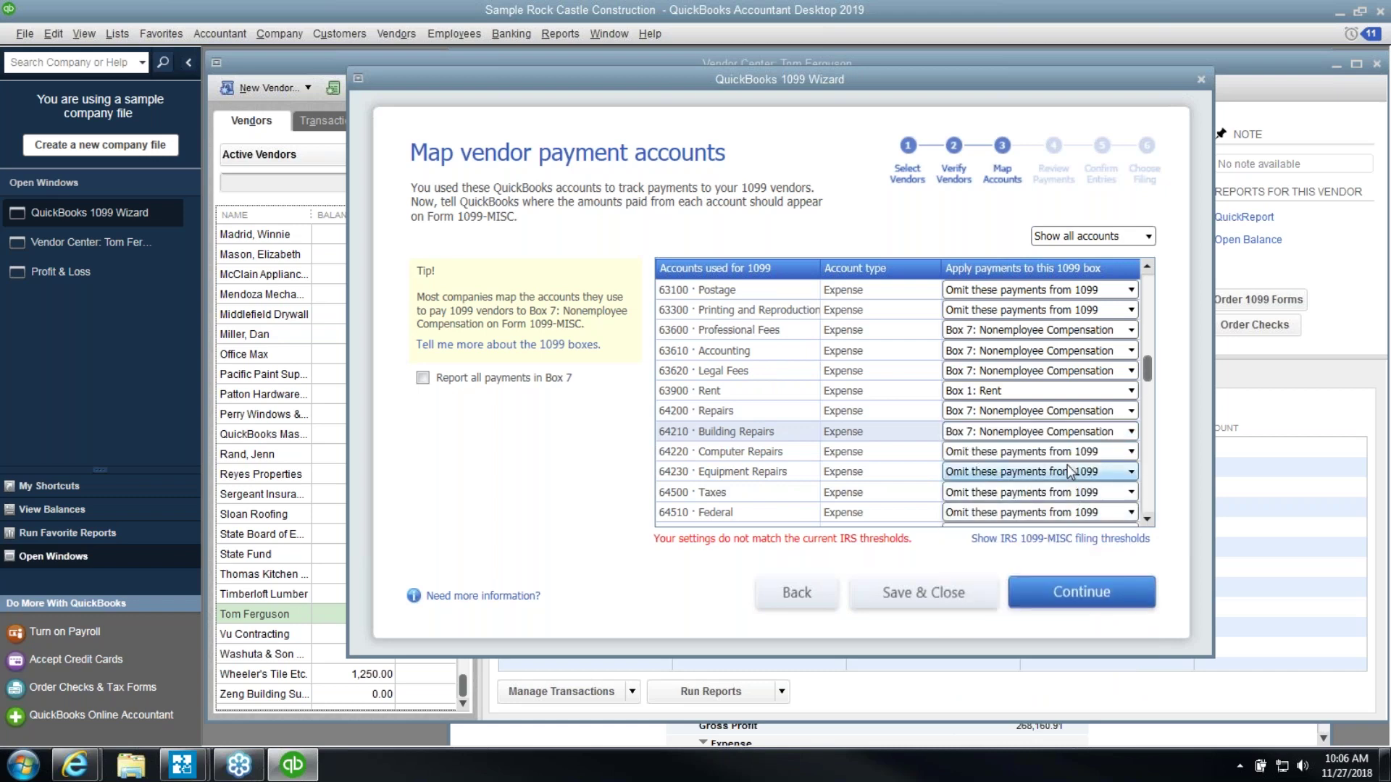
click(1070, 454)
click(1085, 562)
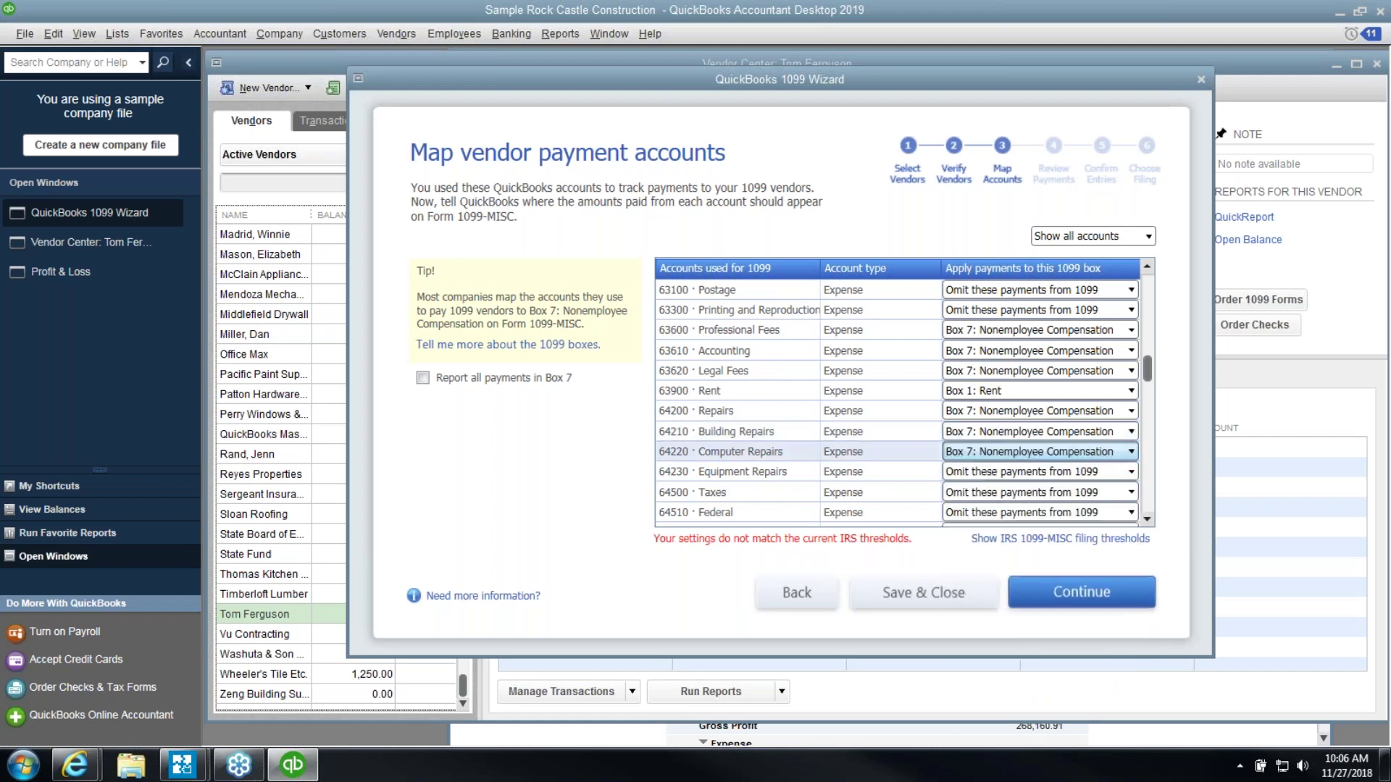
click(1083, 472)
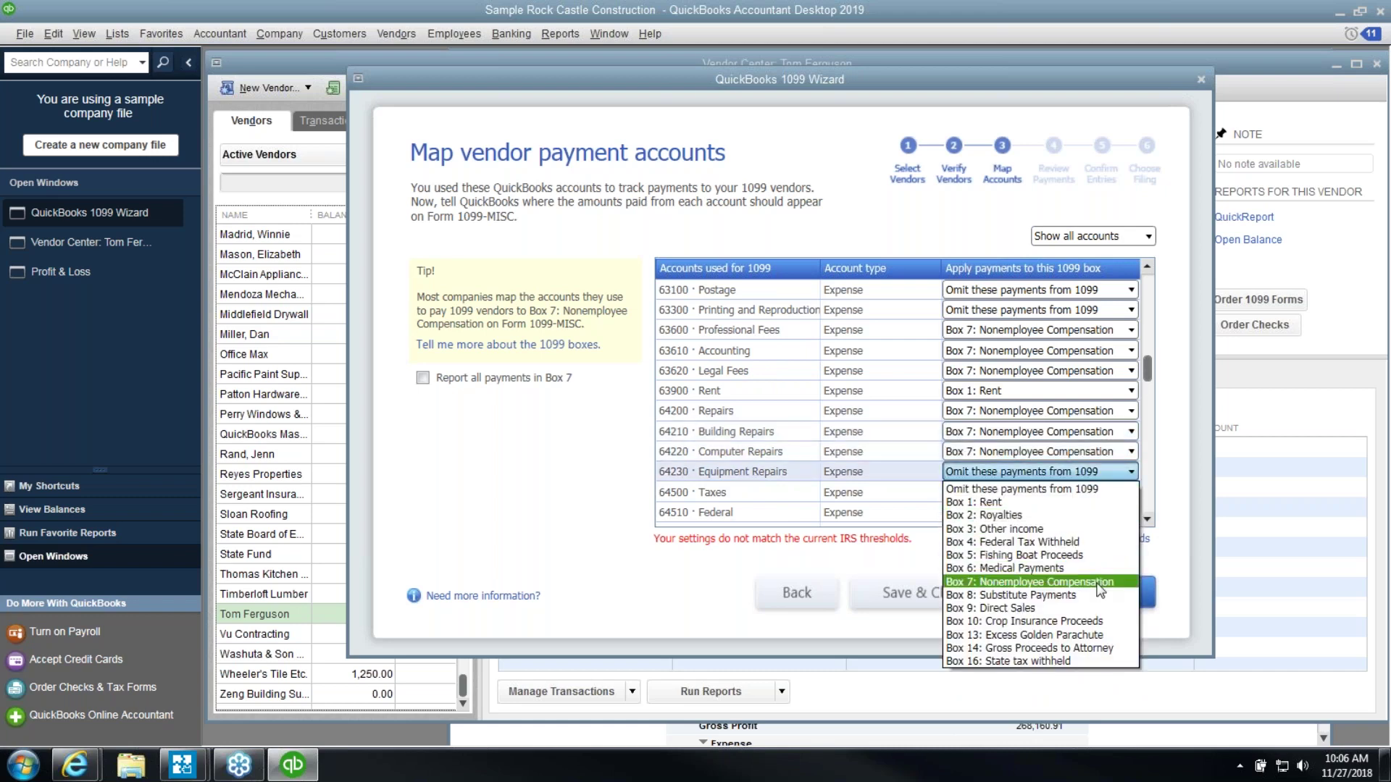
click(1084, 583)
Map 15200 Buildings and Improvements to Box 7 and continue to Review payments for exclusions
drag(1142, 519, 1141, 518)
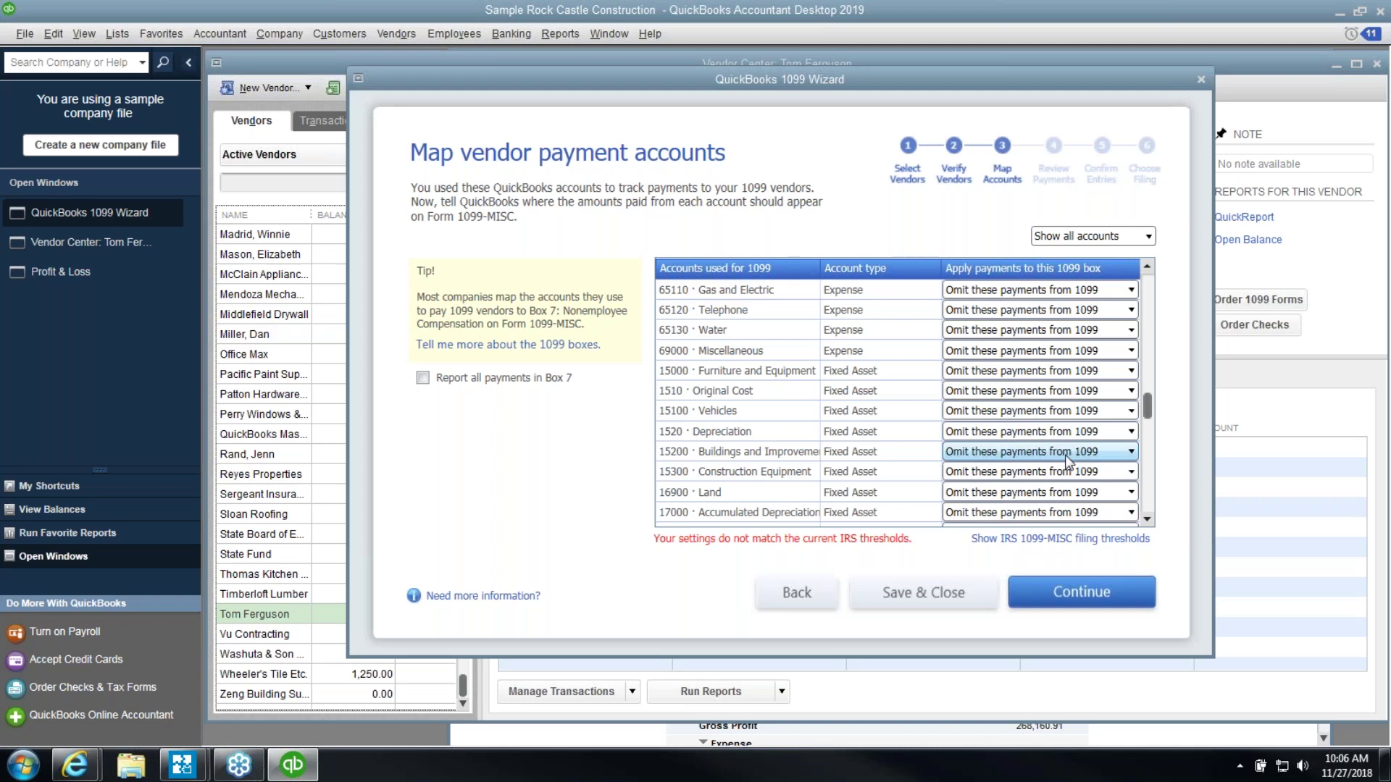
click(1065, 454)
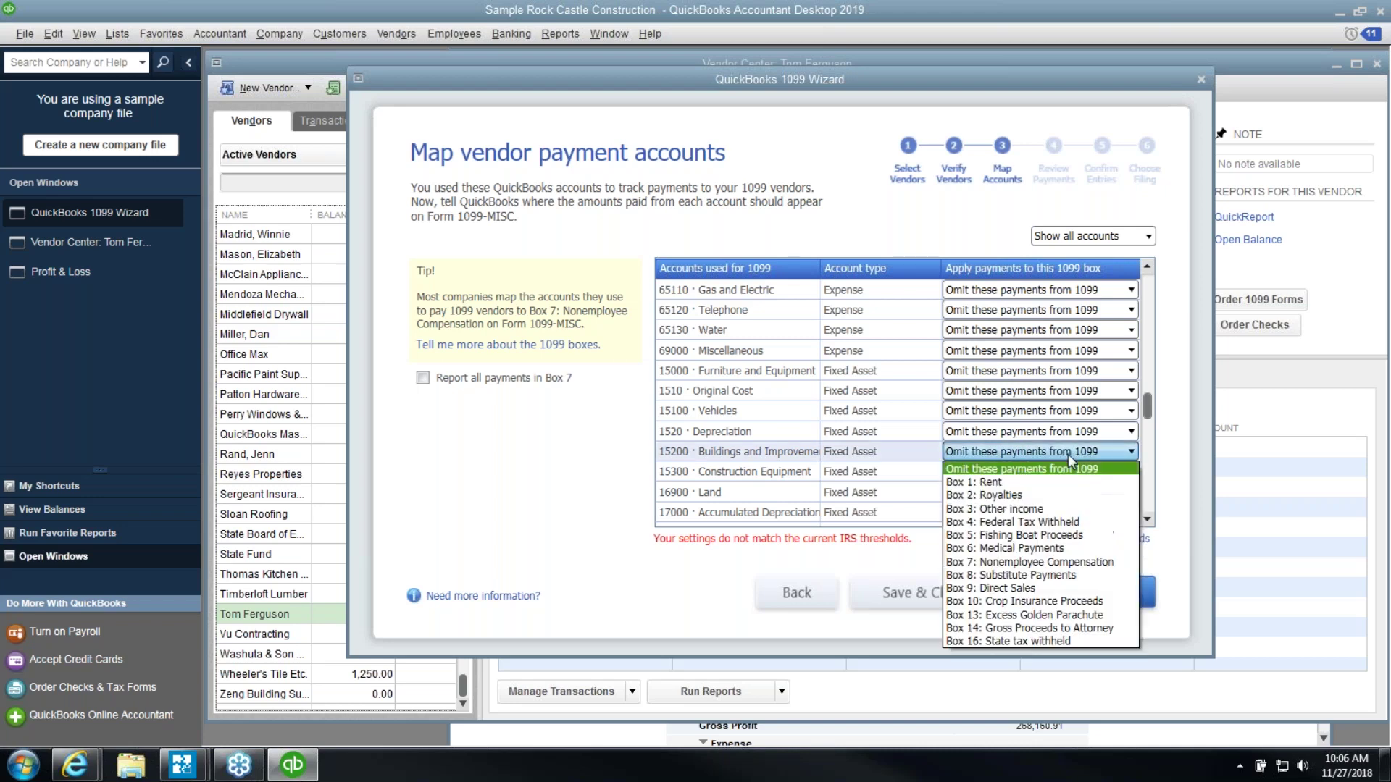
click(1065, 563)
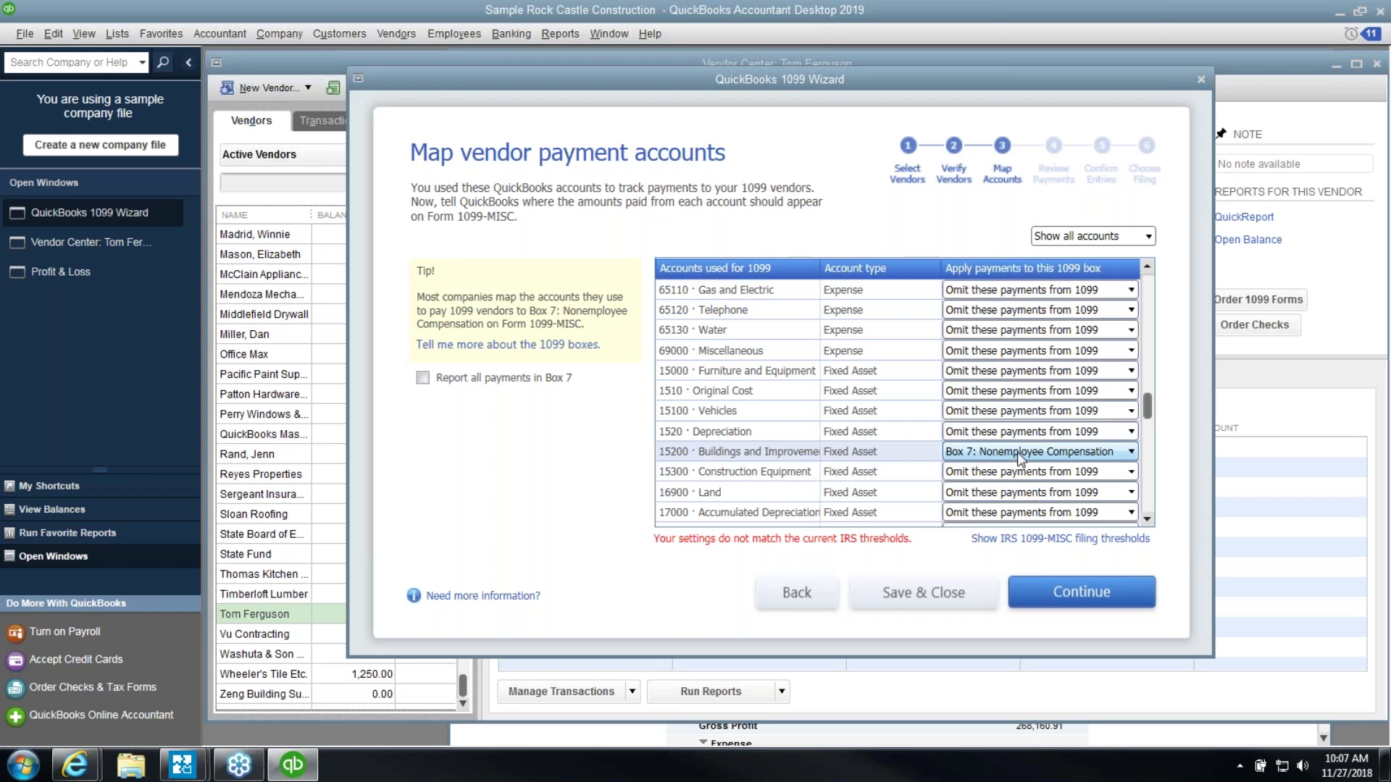
scroll(1072, 482, down, 2)
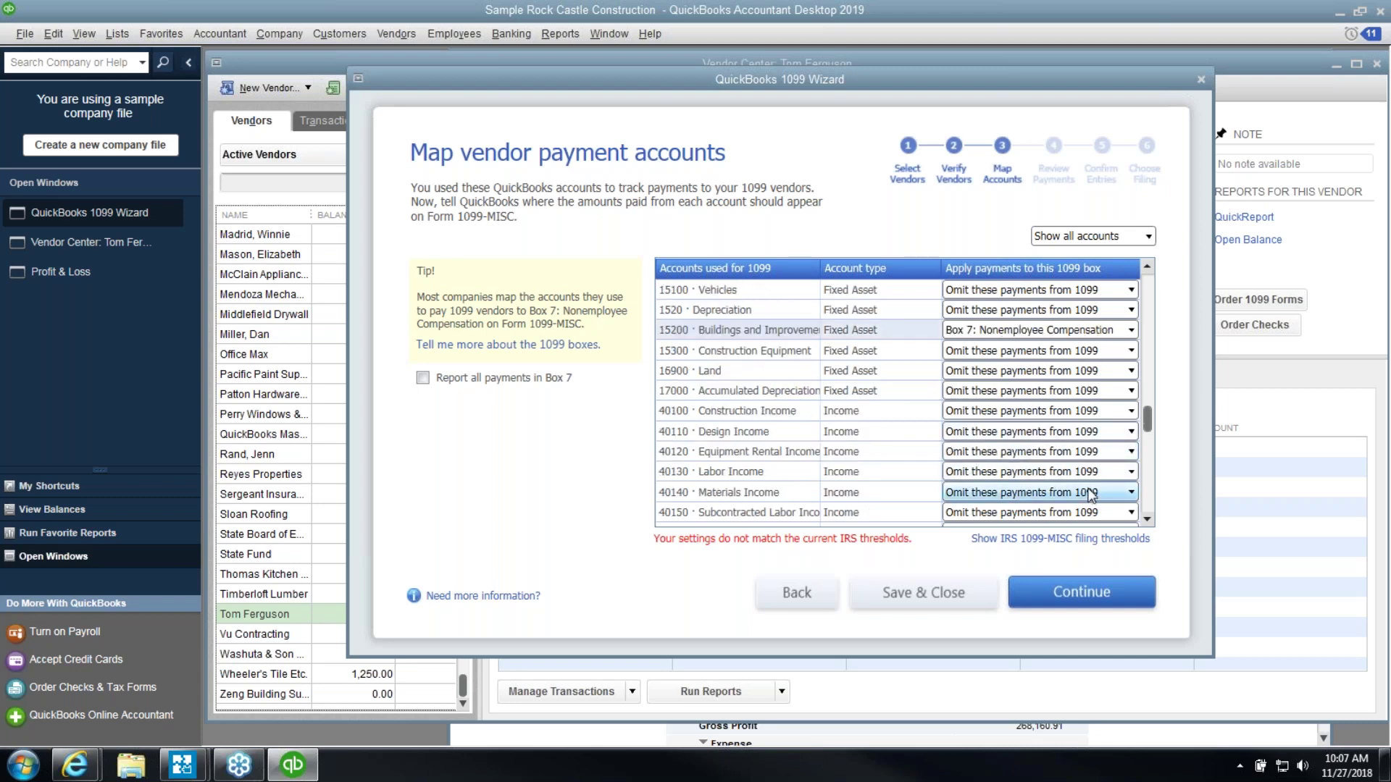
click(1069, 605)
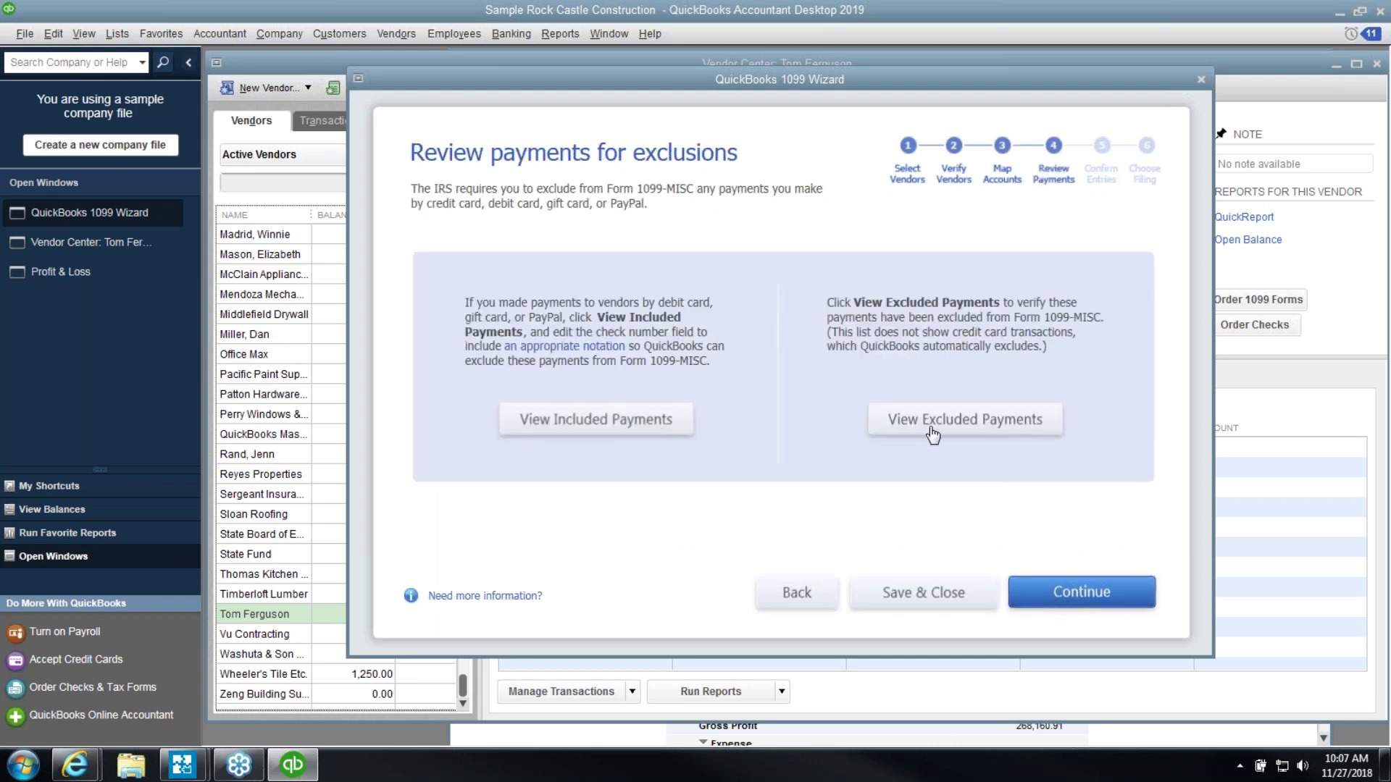
Continue to Confirm your 1099 entries, then show the Vendors > Print/E-file 1099s options
click(1081, 606)
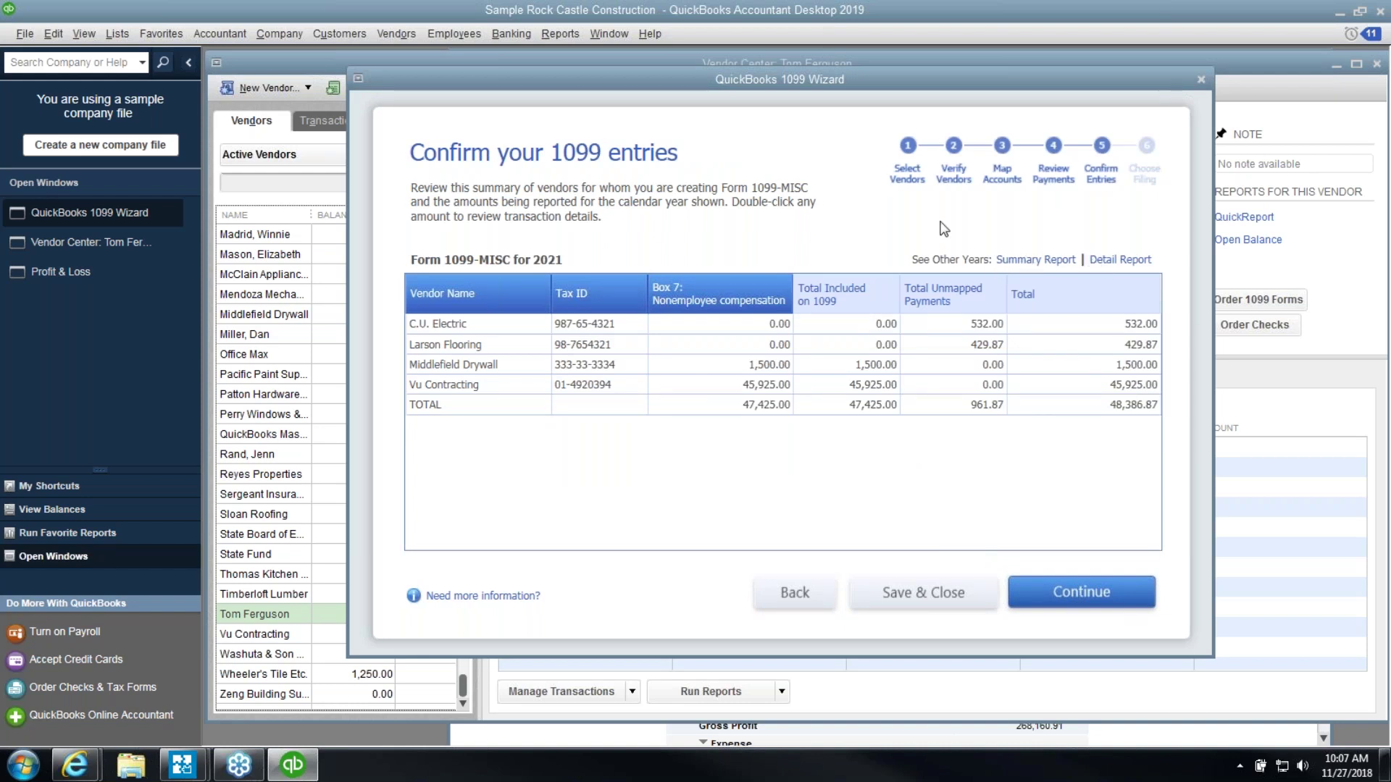
click(408, 38)
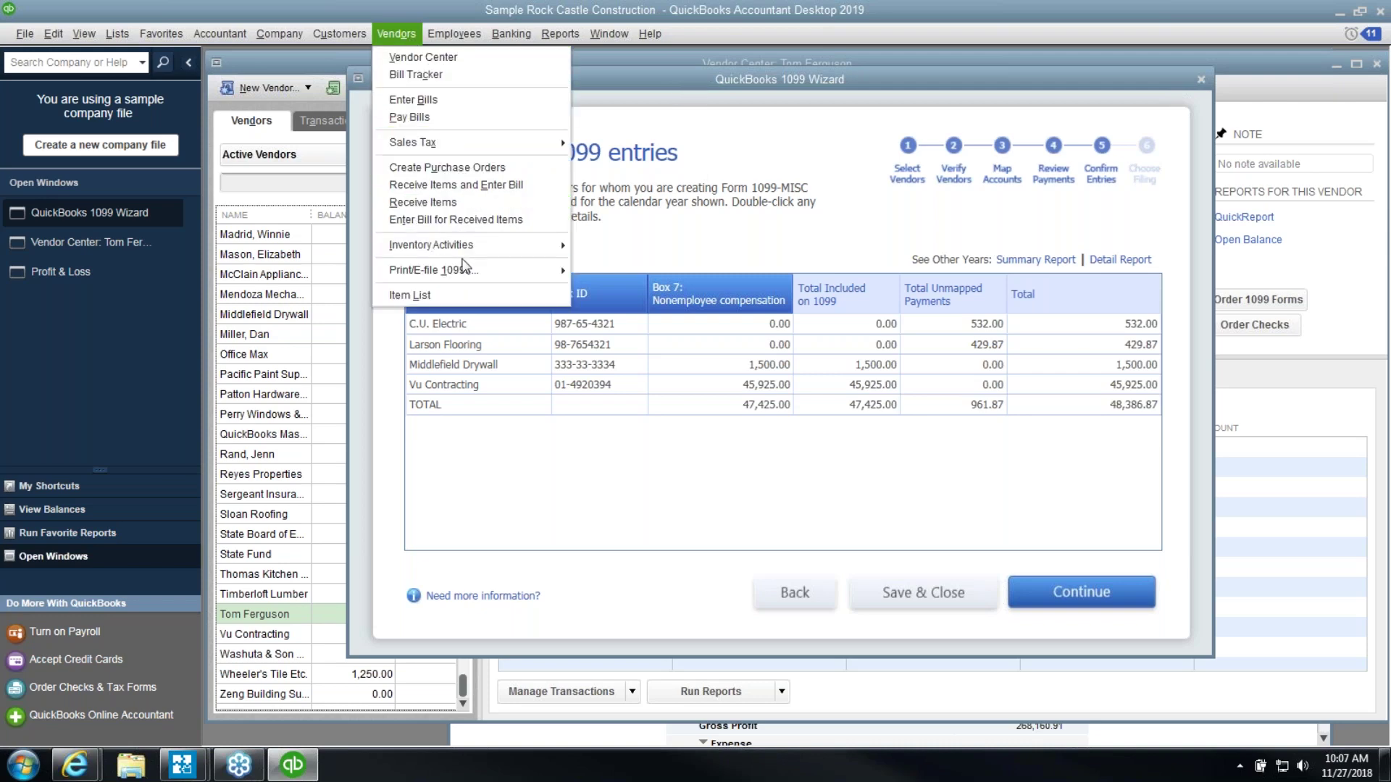
mouse_move(465, 279)
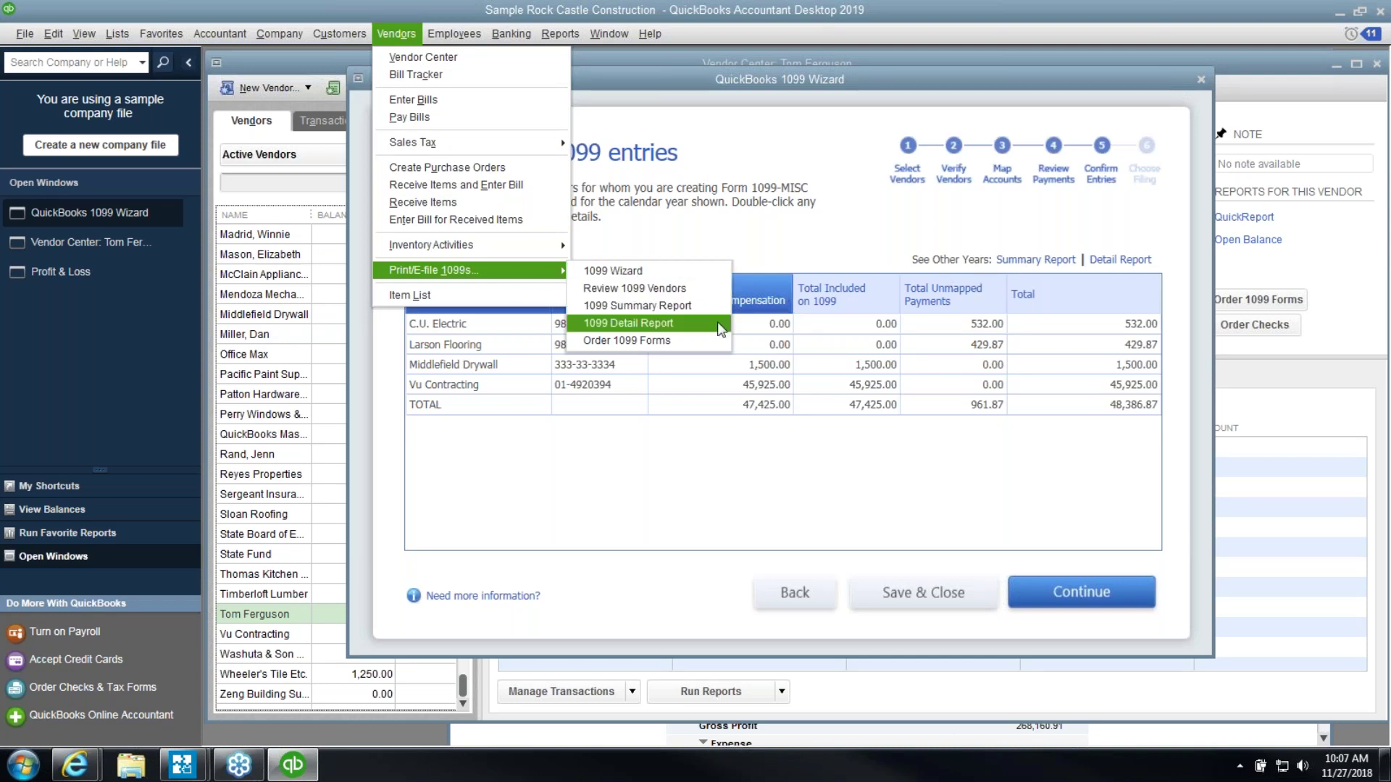
Open the 1099 Summary report for This Calendar Year, maximized
click(695, 313)
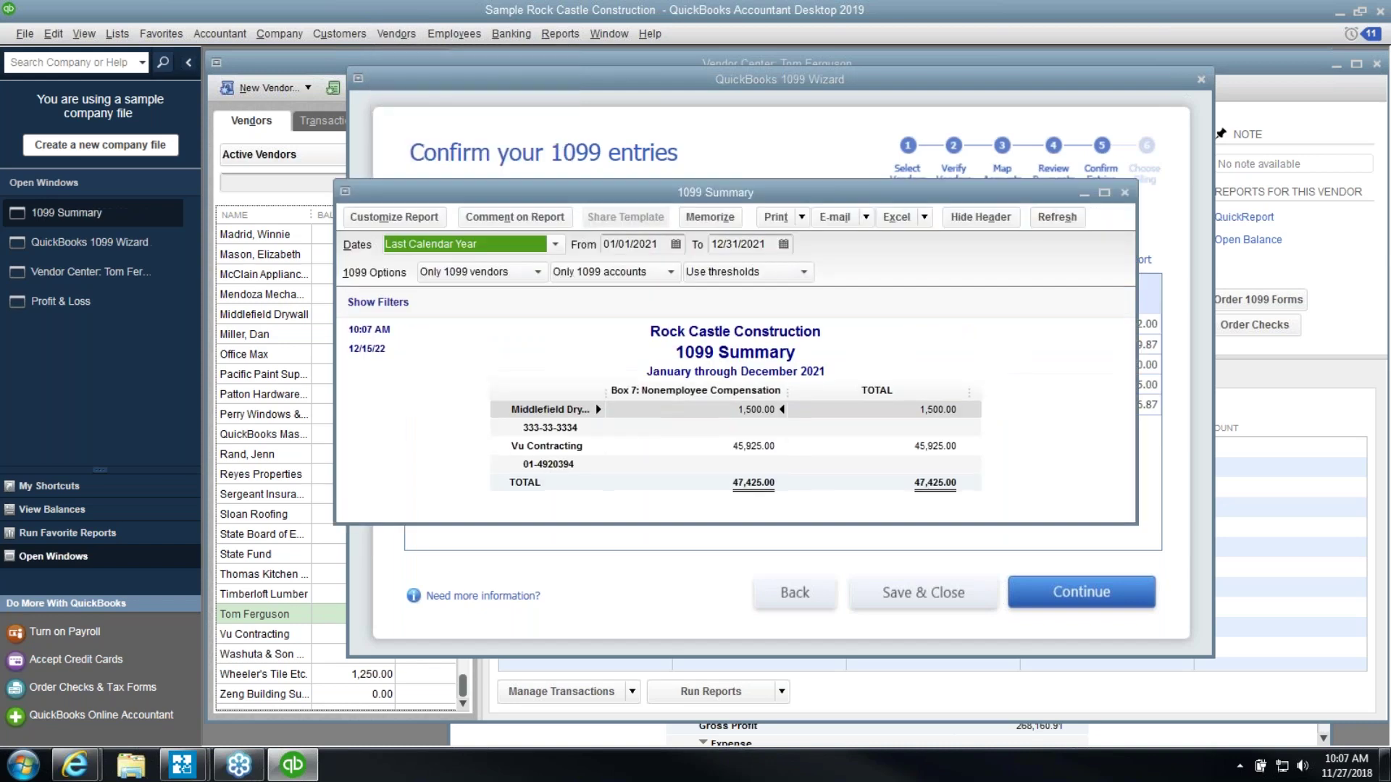
click(556, 247)
click(500, 308)
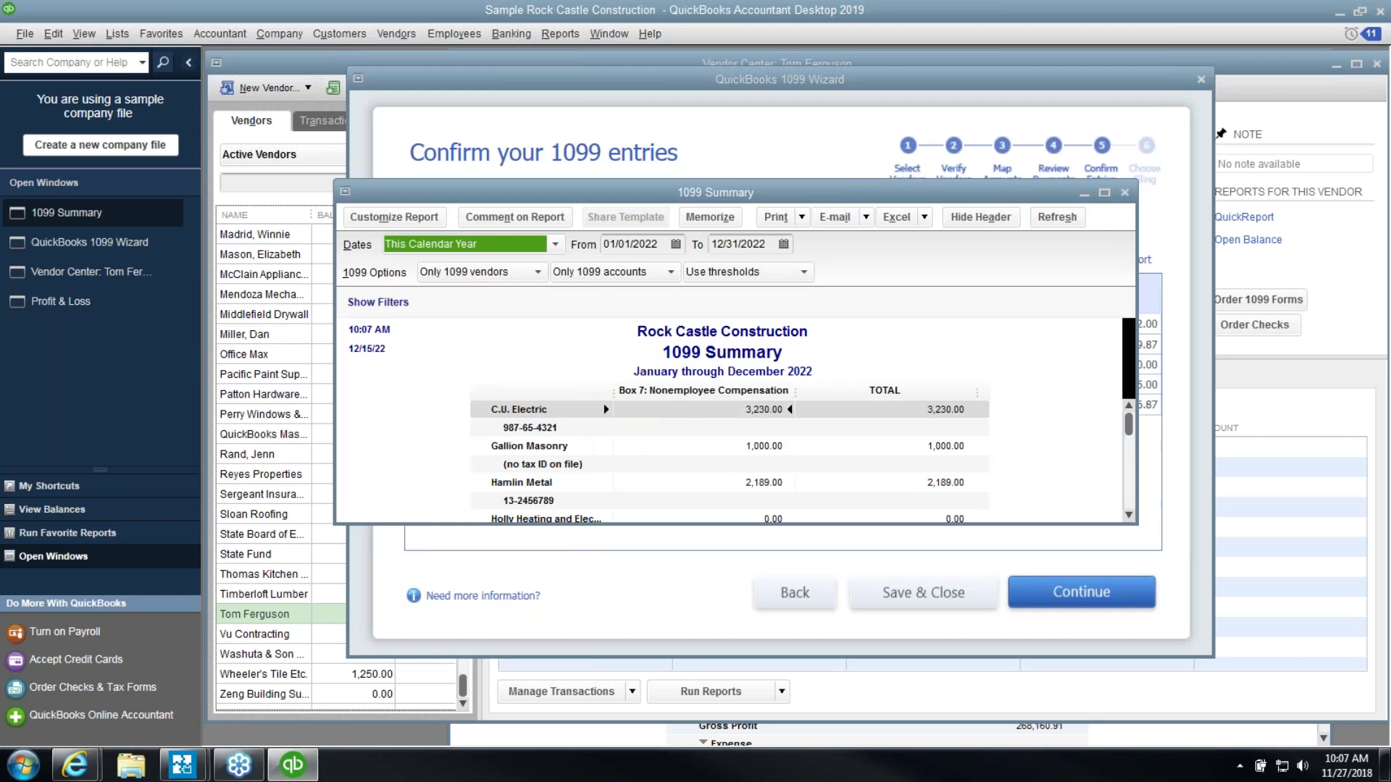
click(1104, 192)
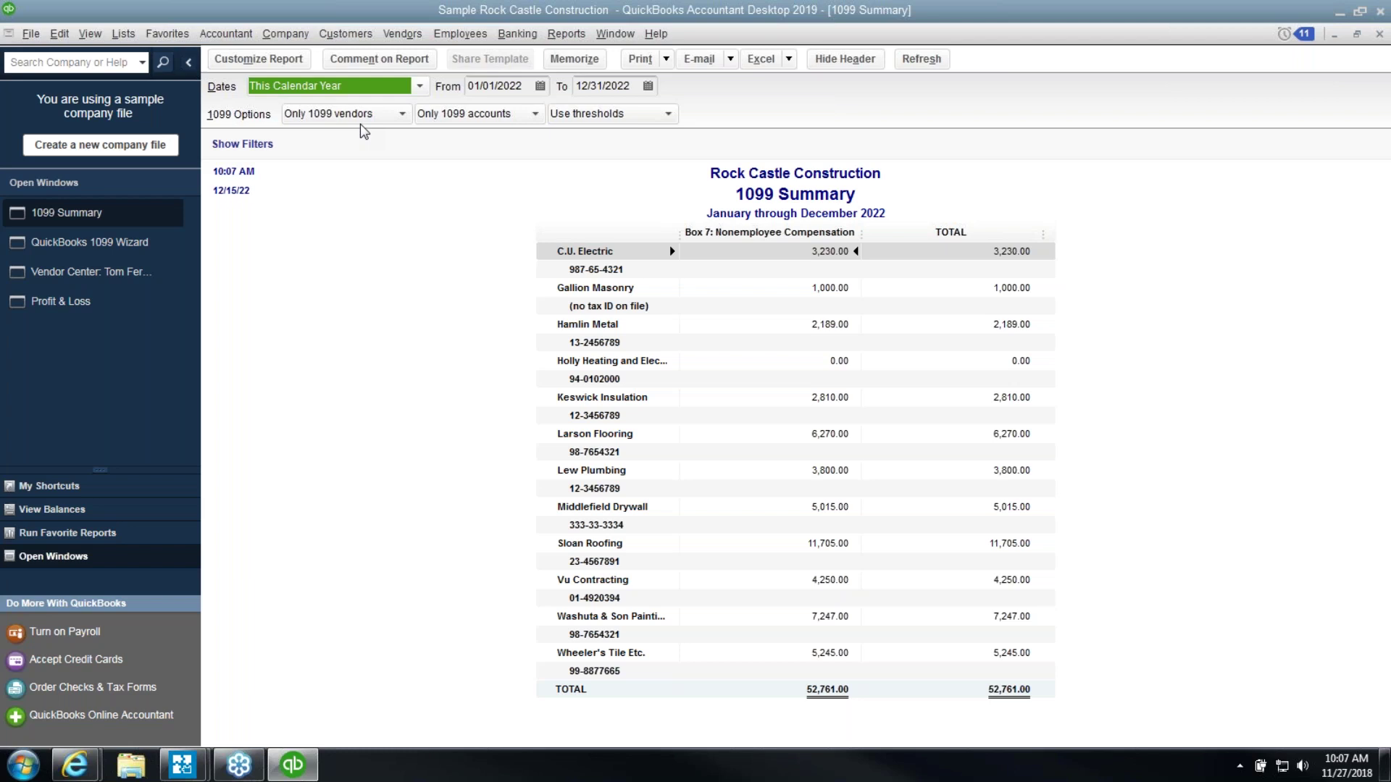
Filter the report to All vendors and All allowed accounts, then locate Custom Kitchens of Bayshore
click(363, 120)
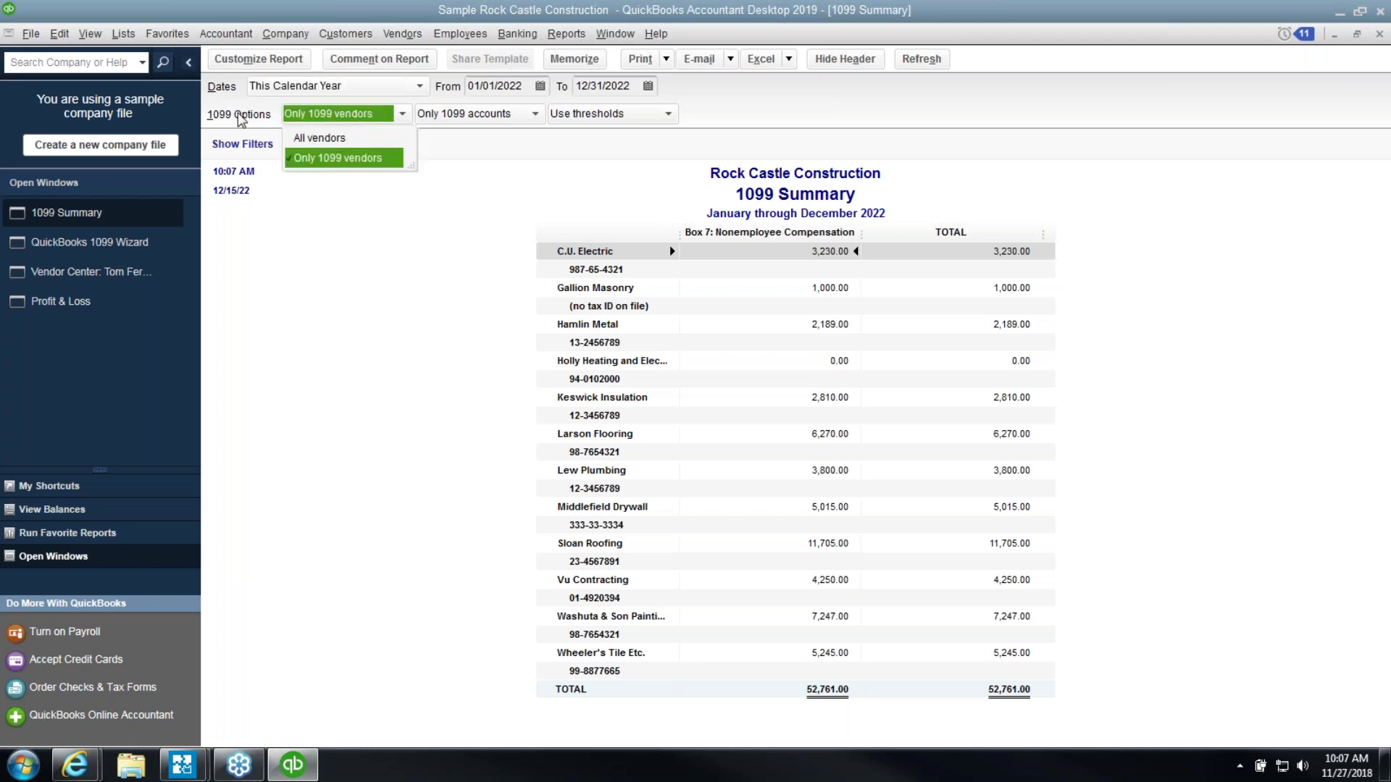
click(303, 143)
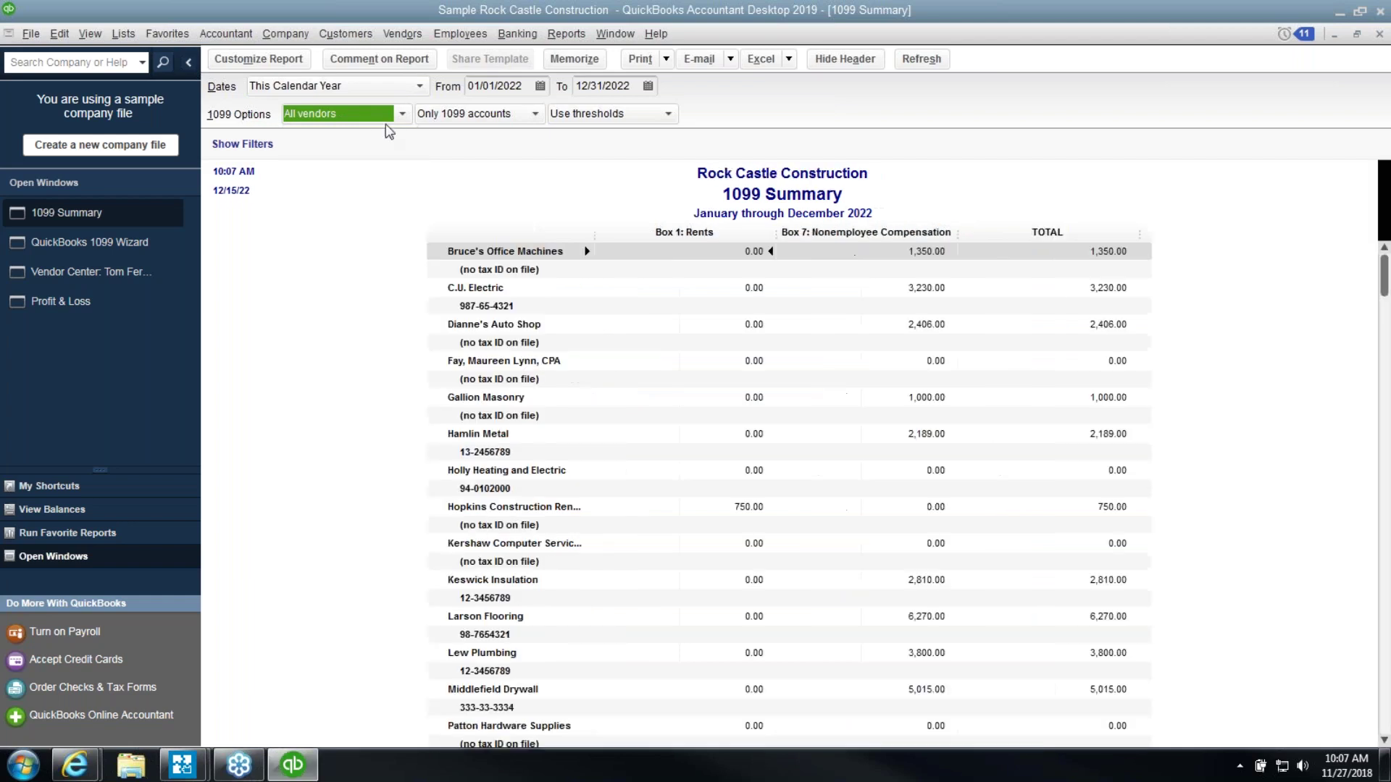
click(433, 115)
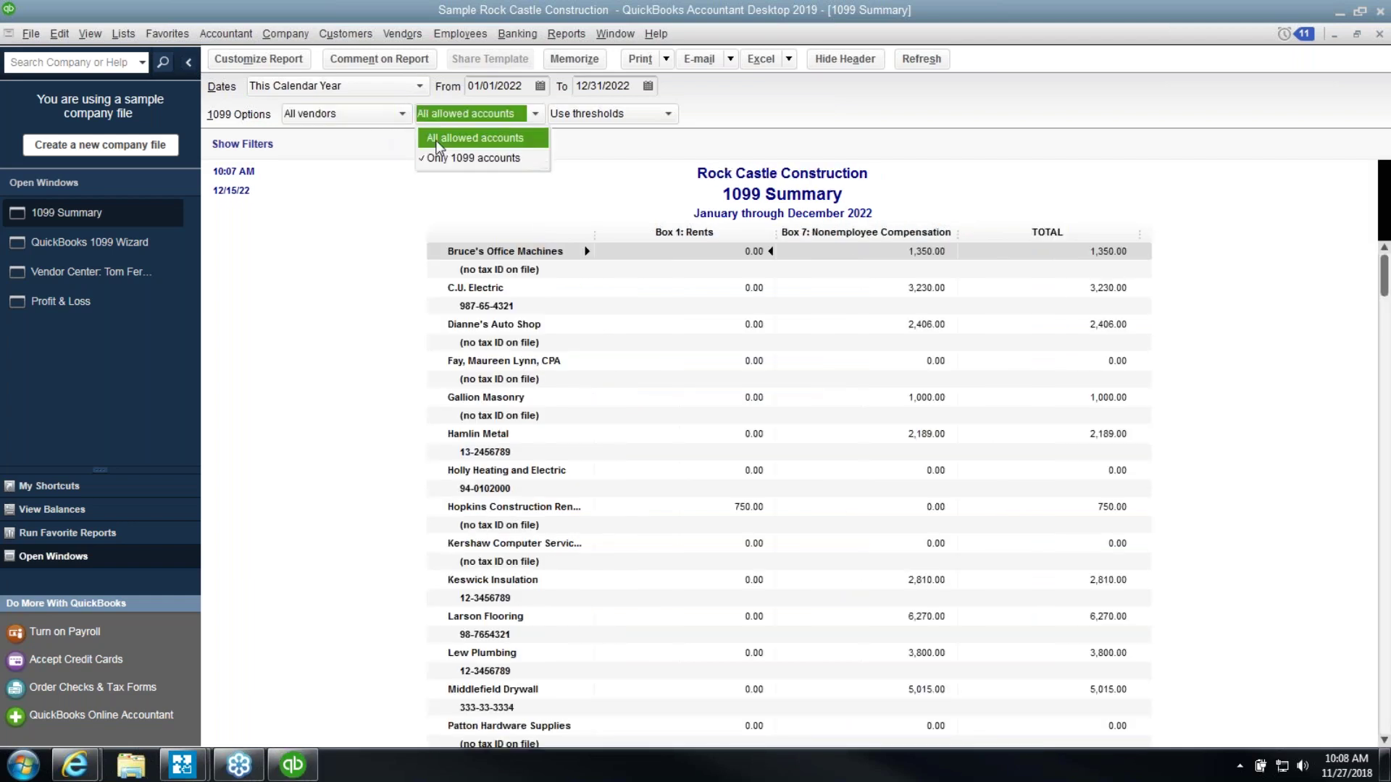
click(438, 140)
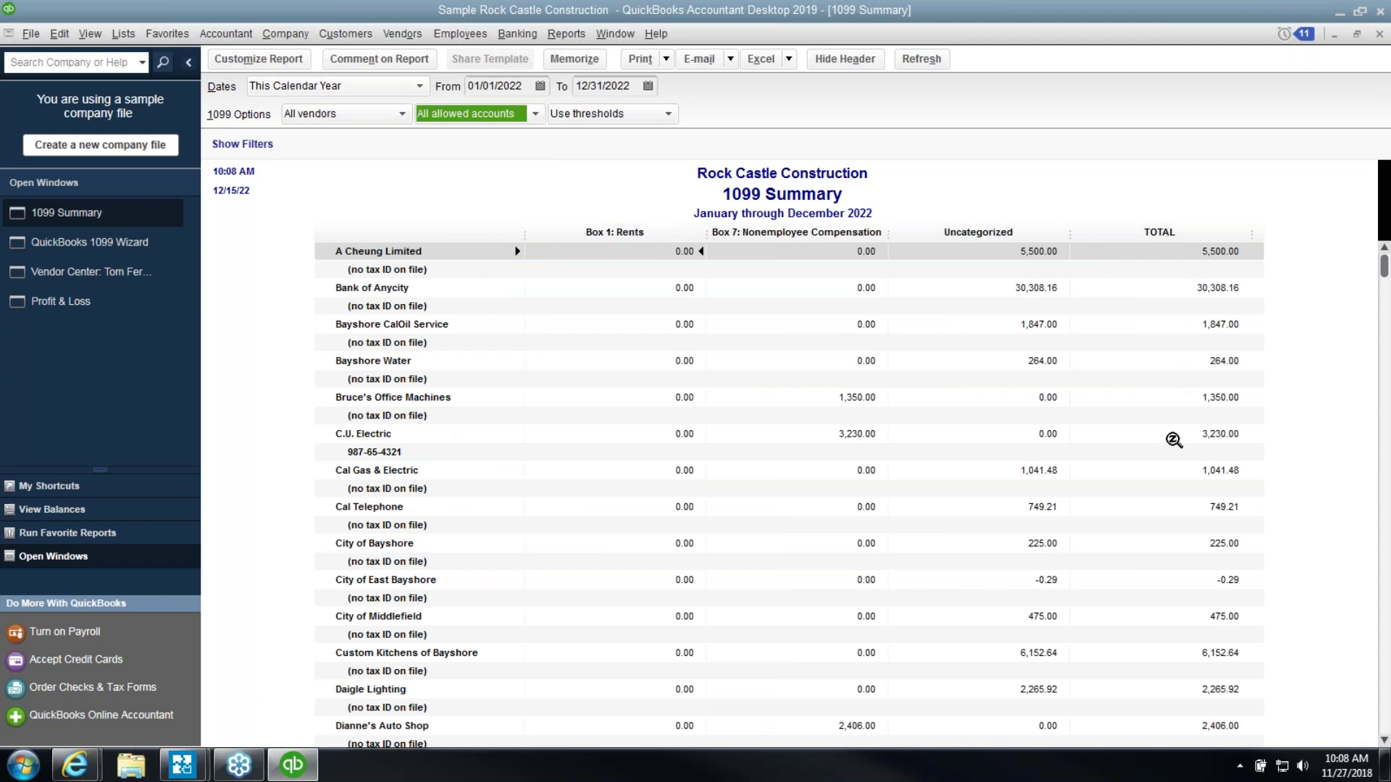
click(1172, 437)
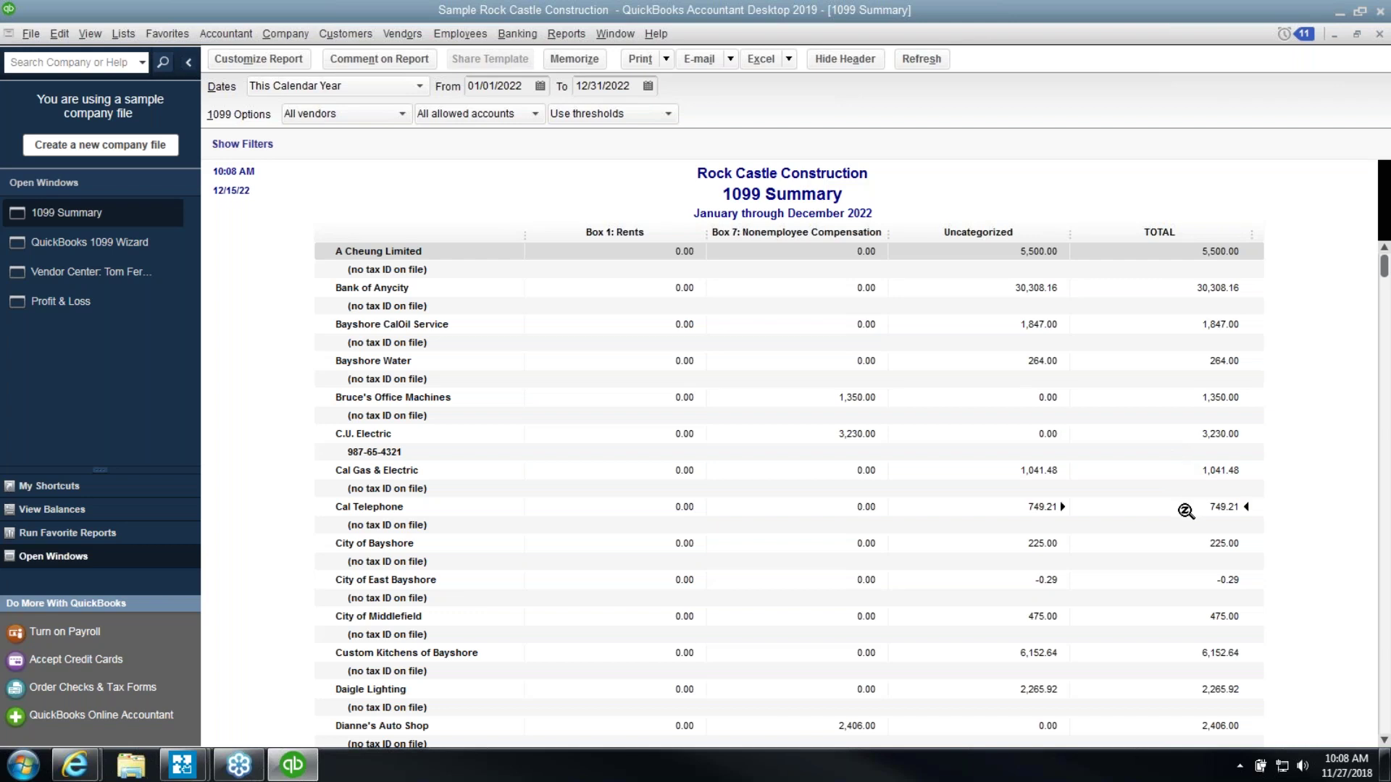
click(1185, 544)
scroll(1186, 552, down, 1)
scroll(1190, 557, down, 1)
click(1194, 546)
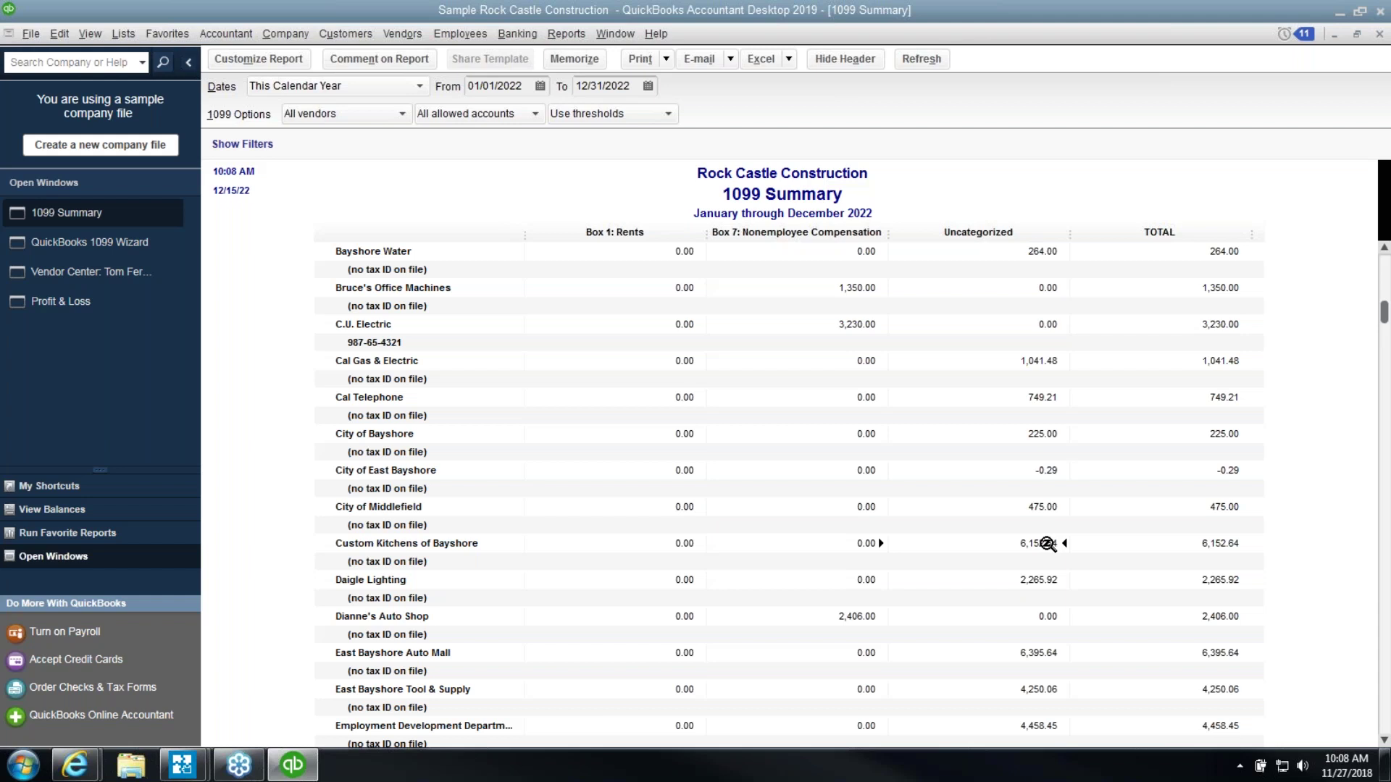
Drill into Custom Kitchens of Bayshore's 1099 Detail, then return to the 1099 Summary
click(397, 36)
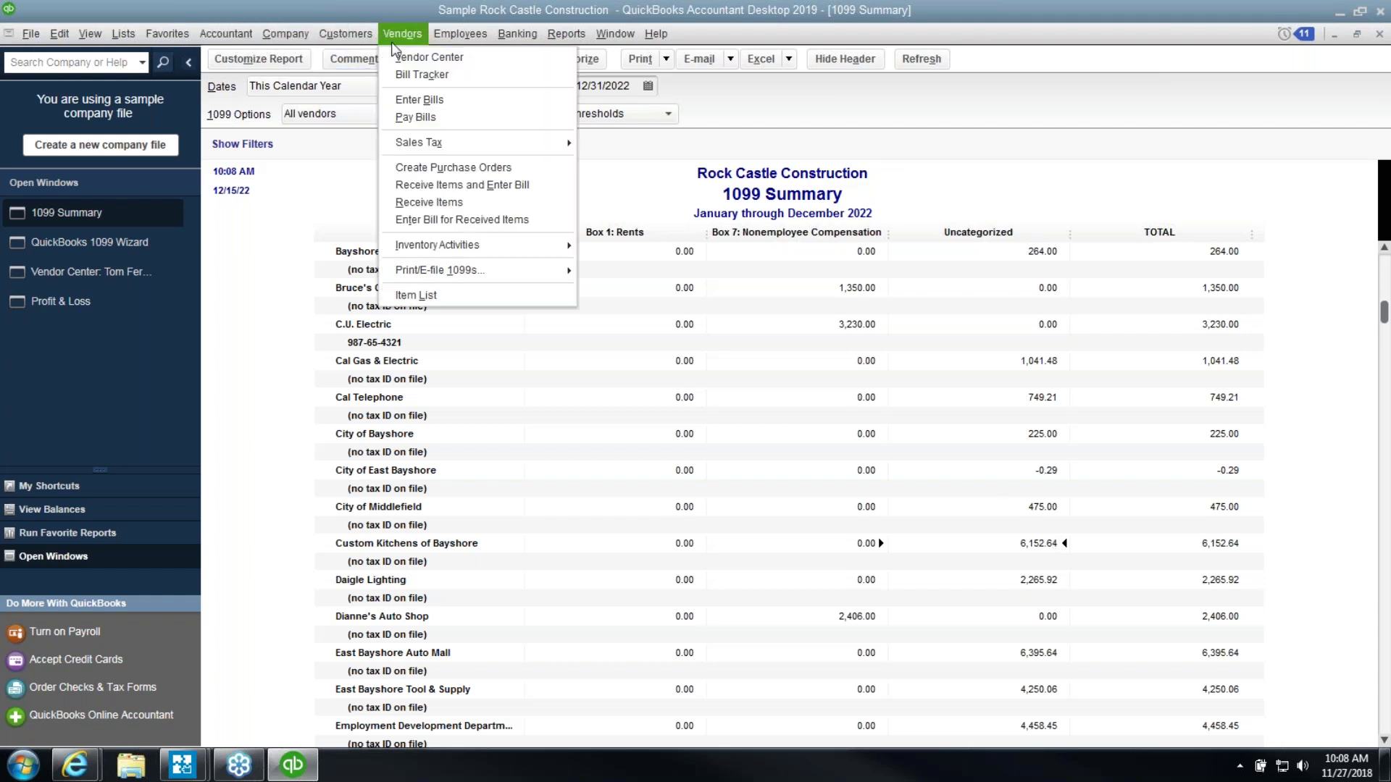
click(382, 552)
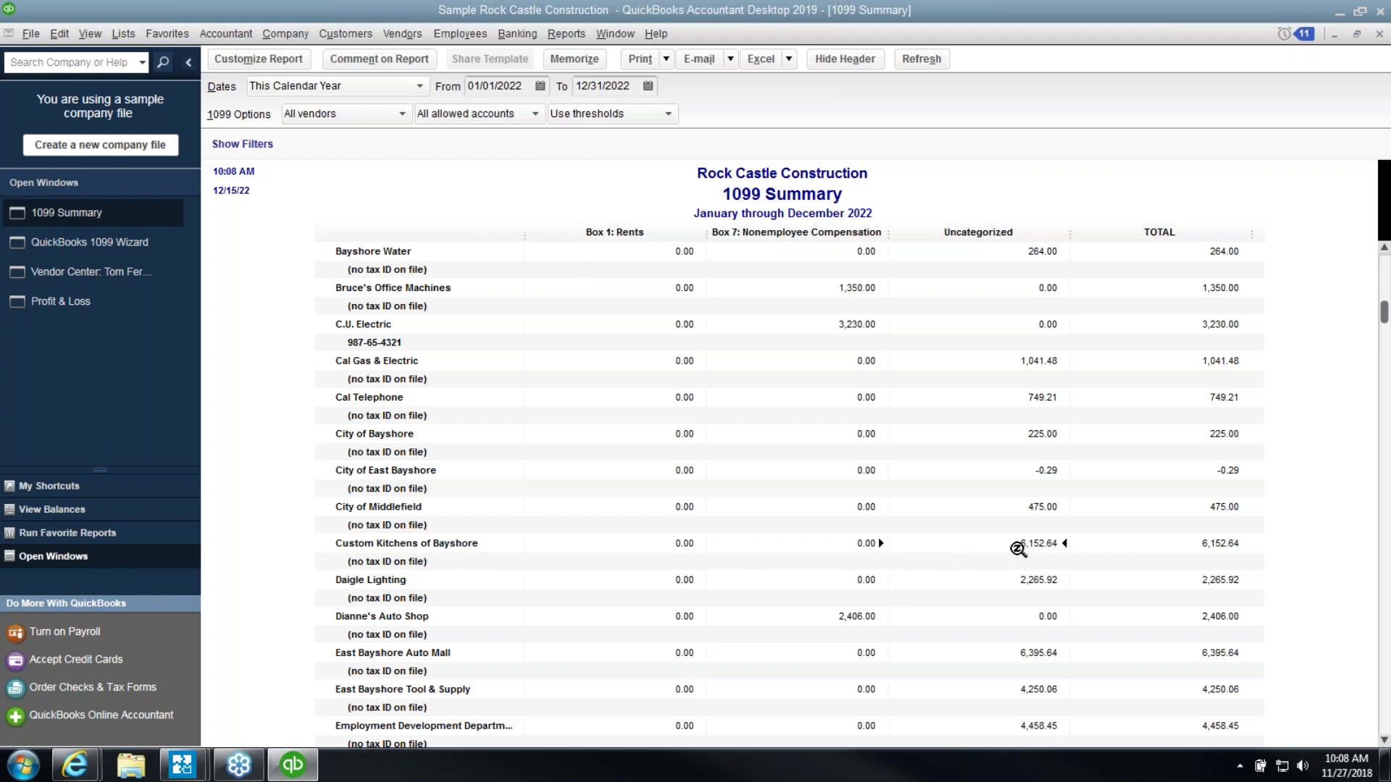
double_click(1023, 547)
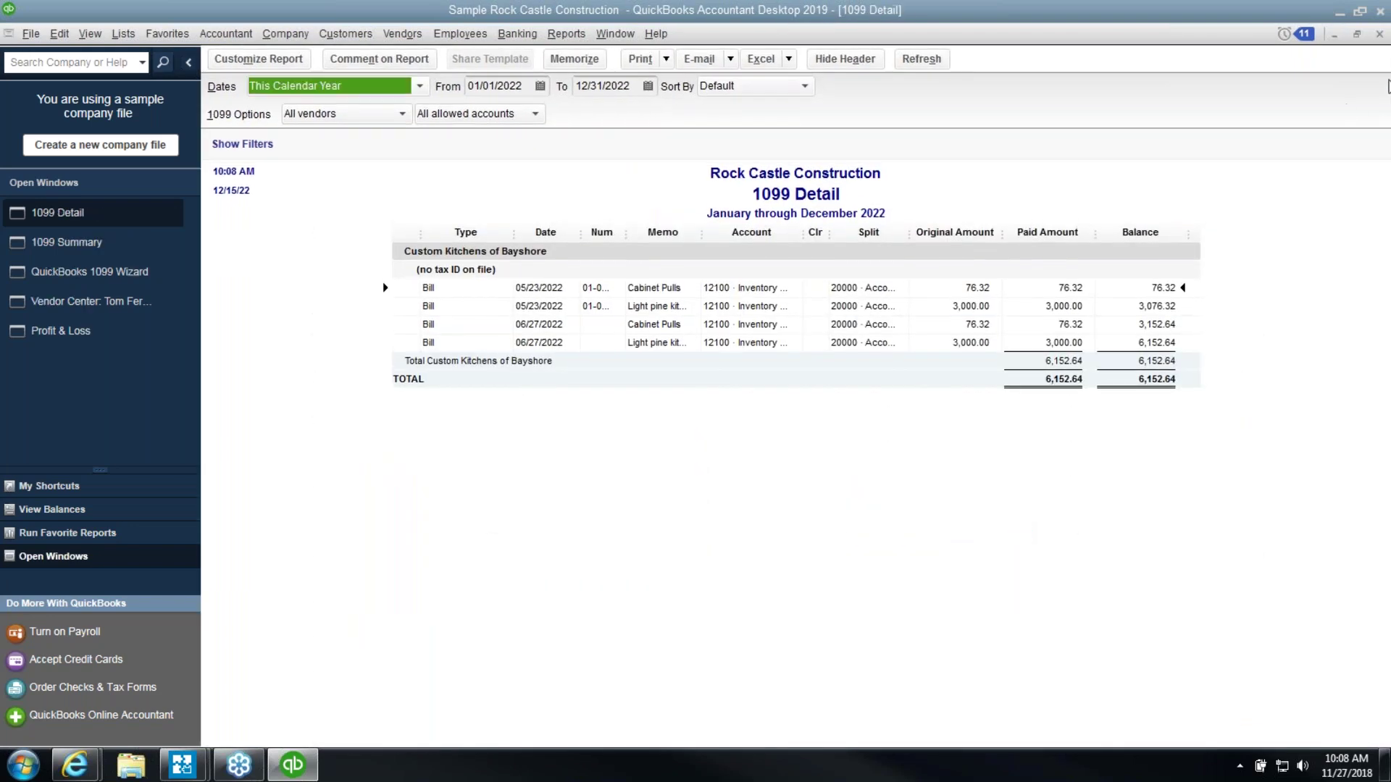
click(1382, 35)
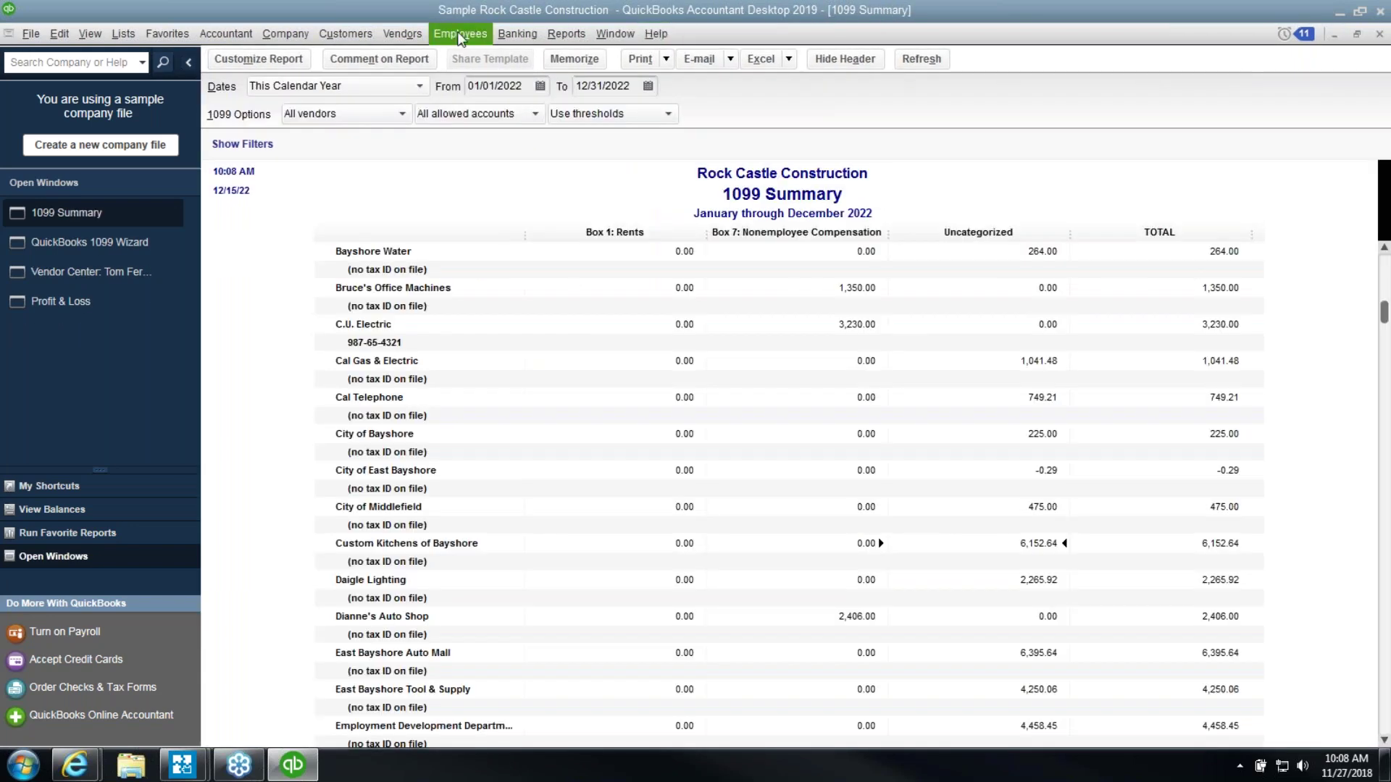
click(391, 39)
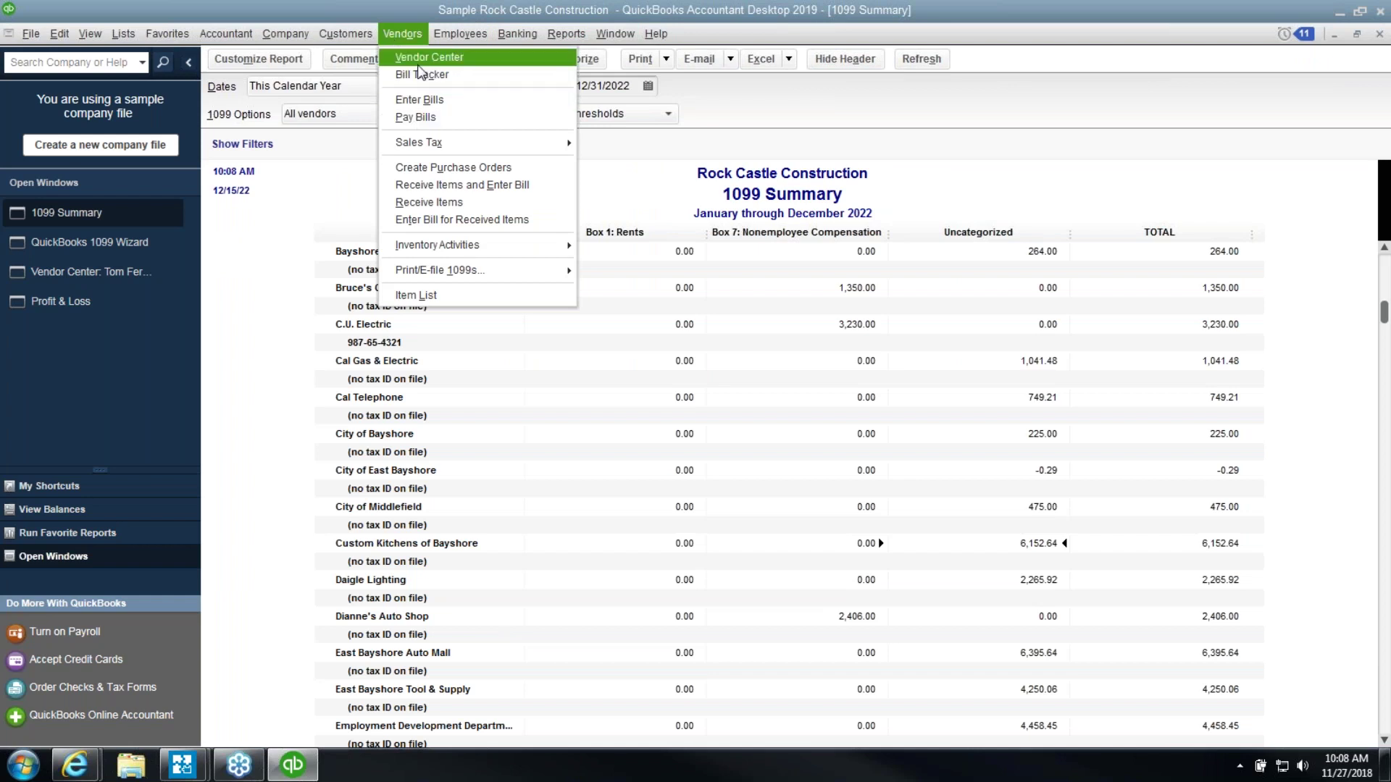
Mark Custom Kitchens of Bayshore 1099-eligible without entering a tax ID, then reopen the 1099 Summary
click(420, 58)
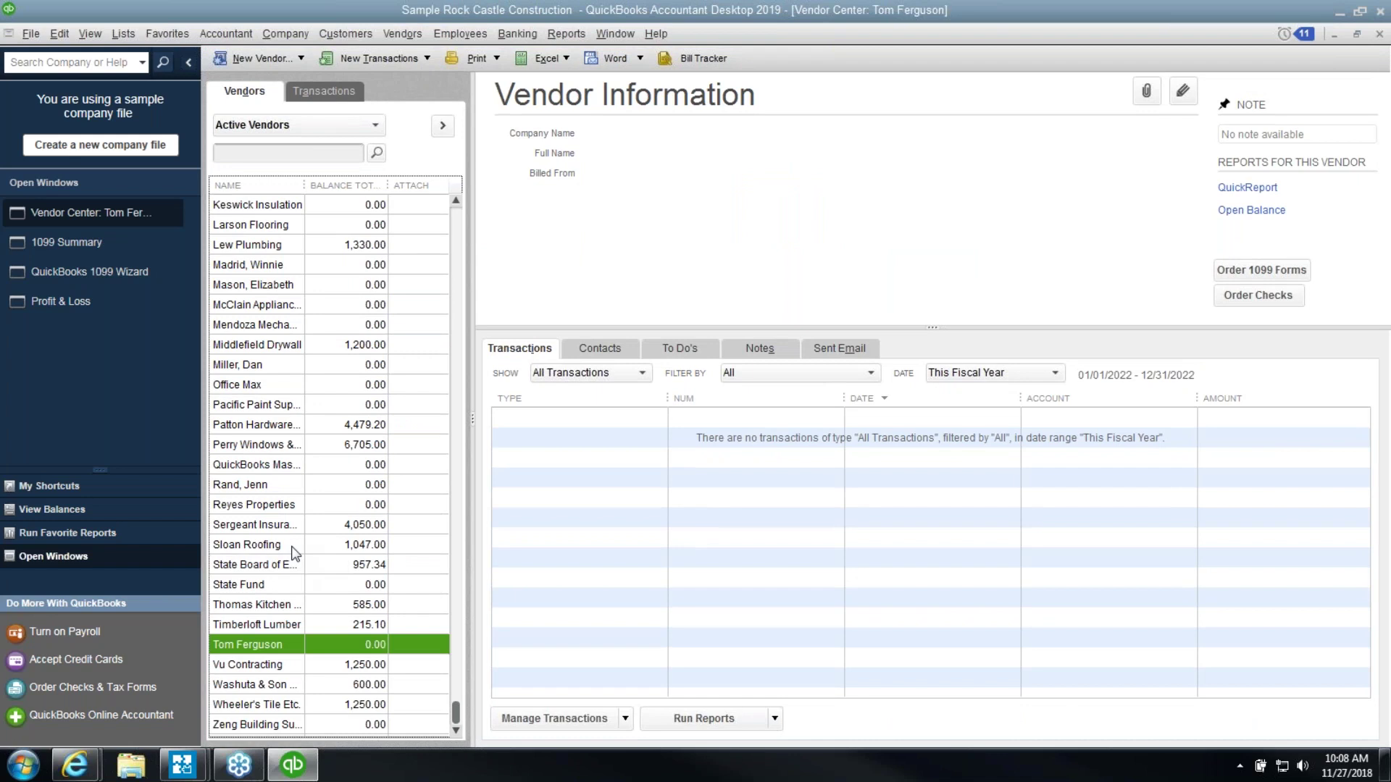
click(296, 545)
key(c)
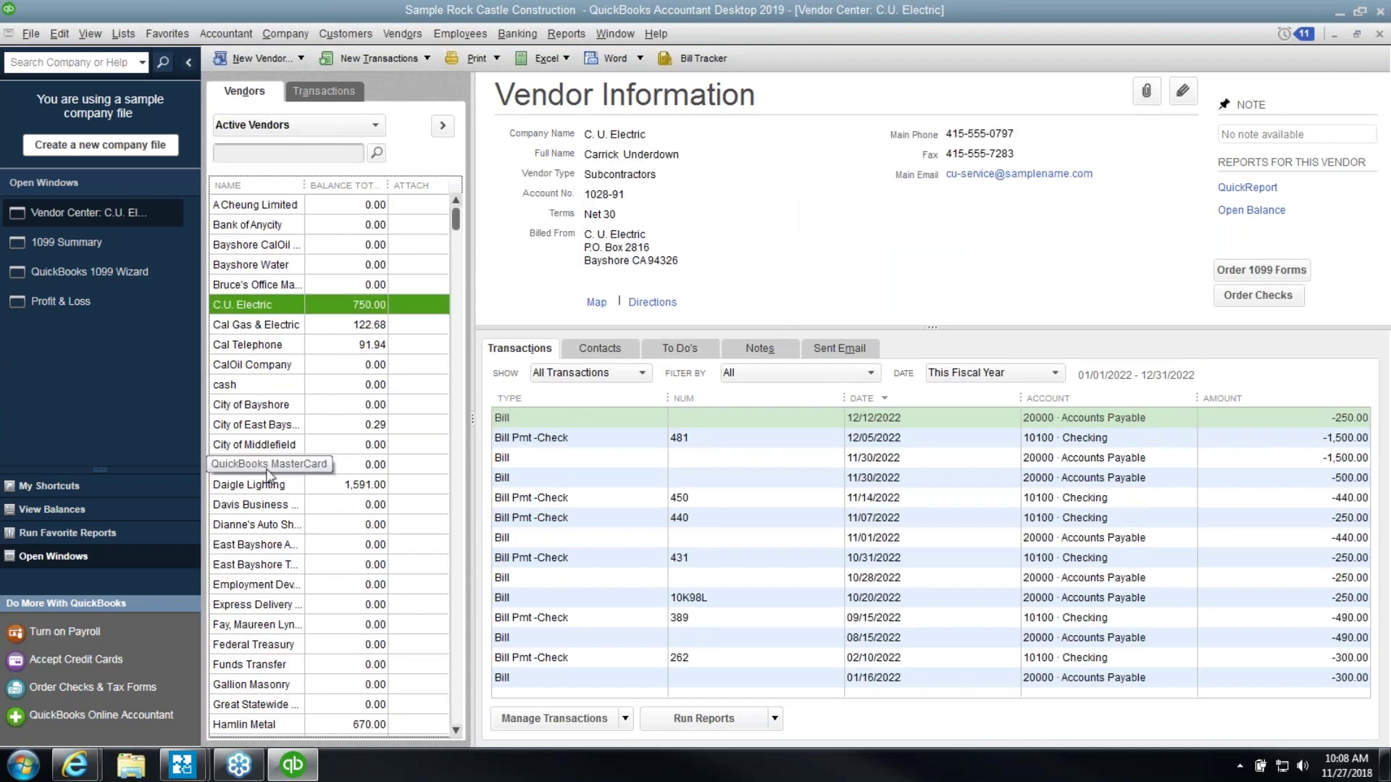
click(269, 465)
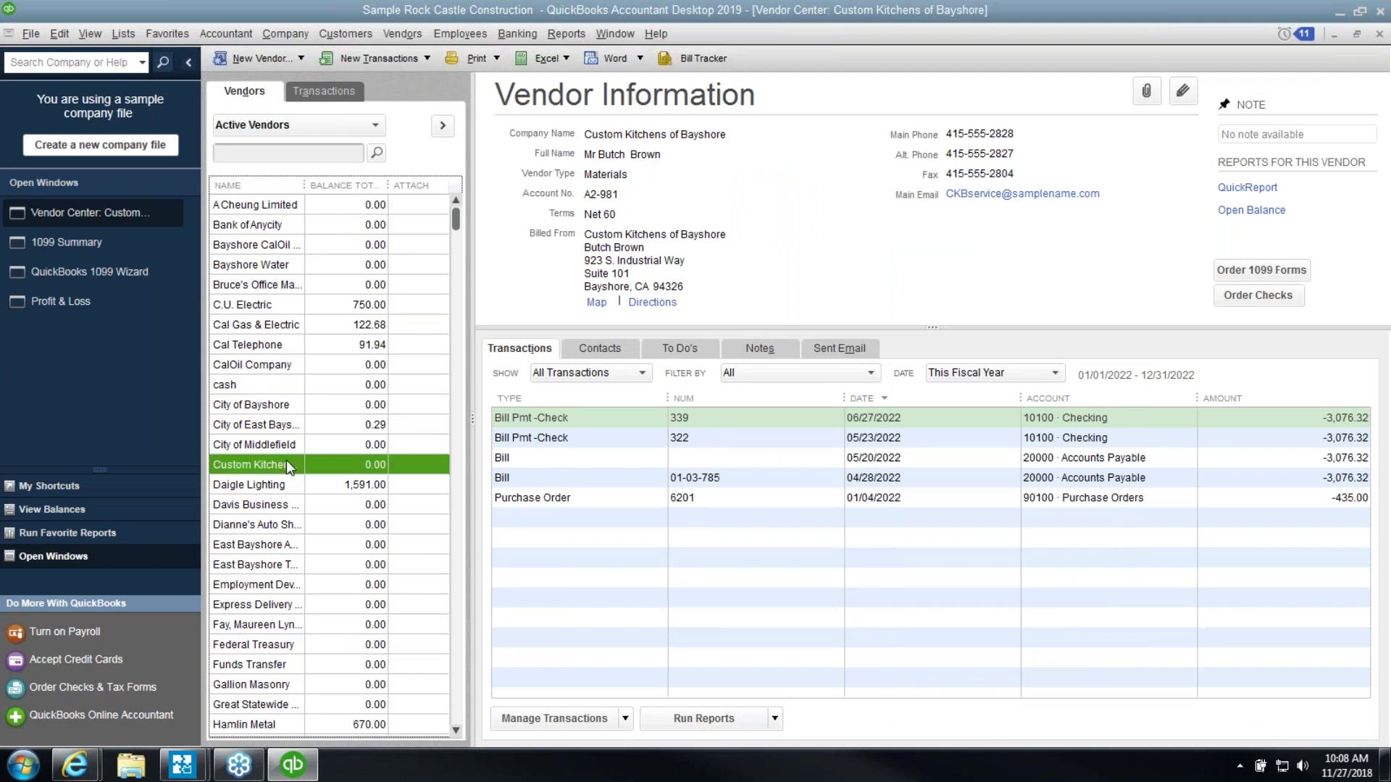
double_click(286, 464)
click(275, 217)
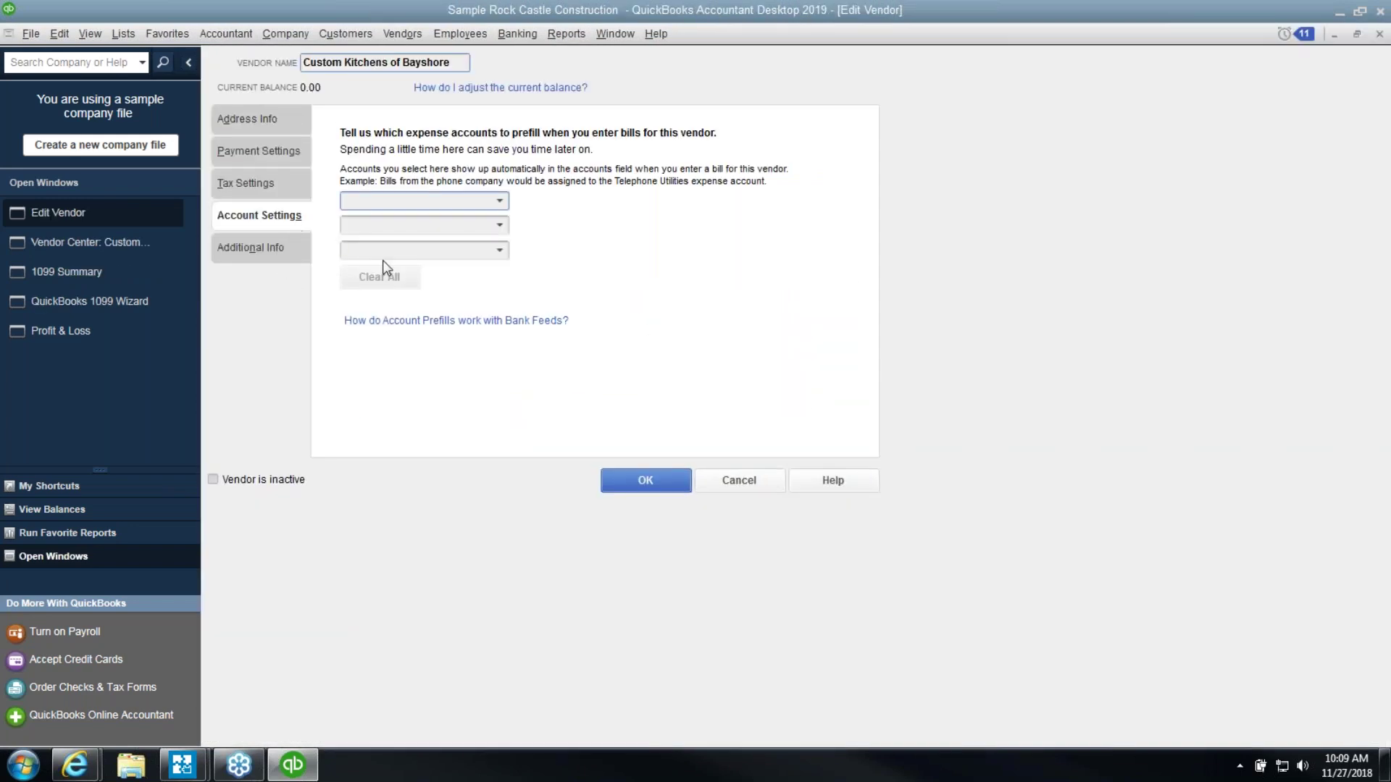
click(264, 187)
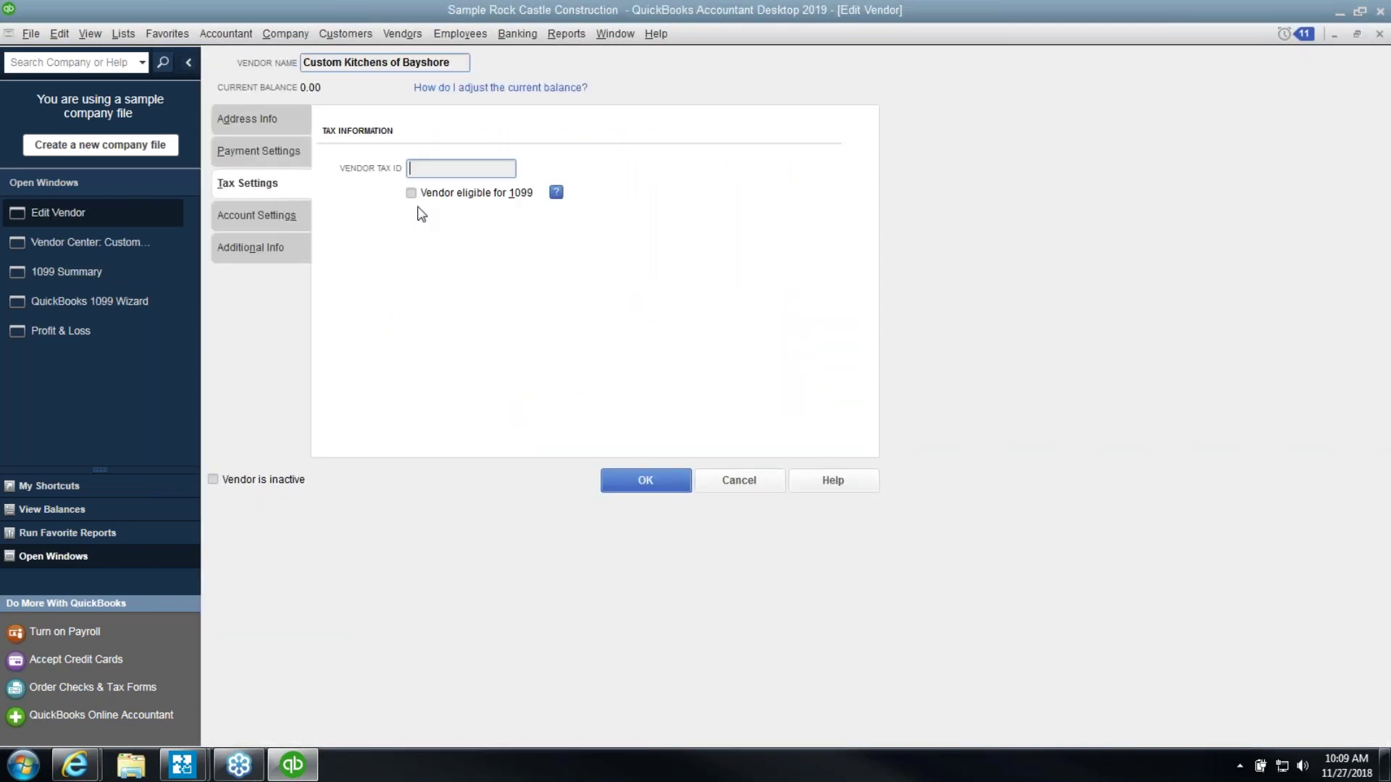
click(651, 487)
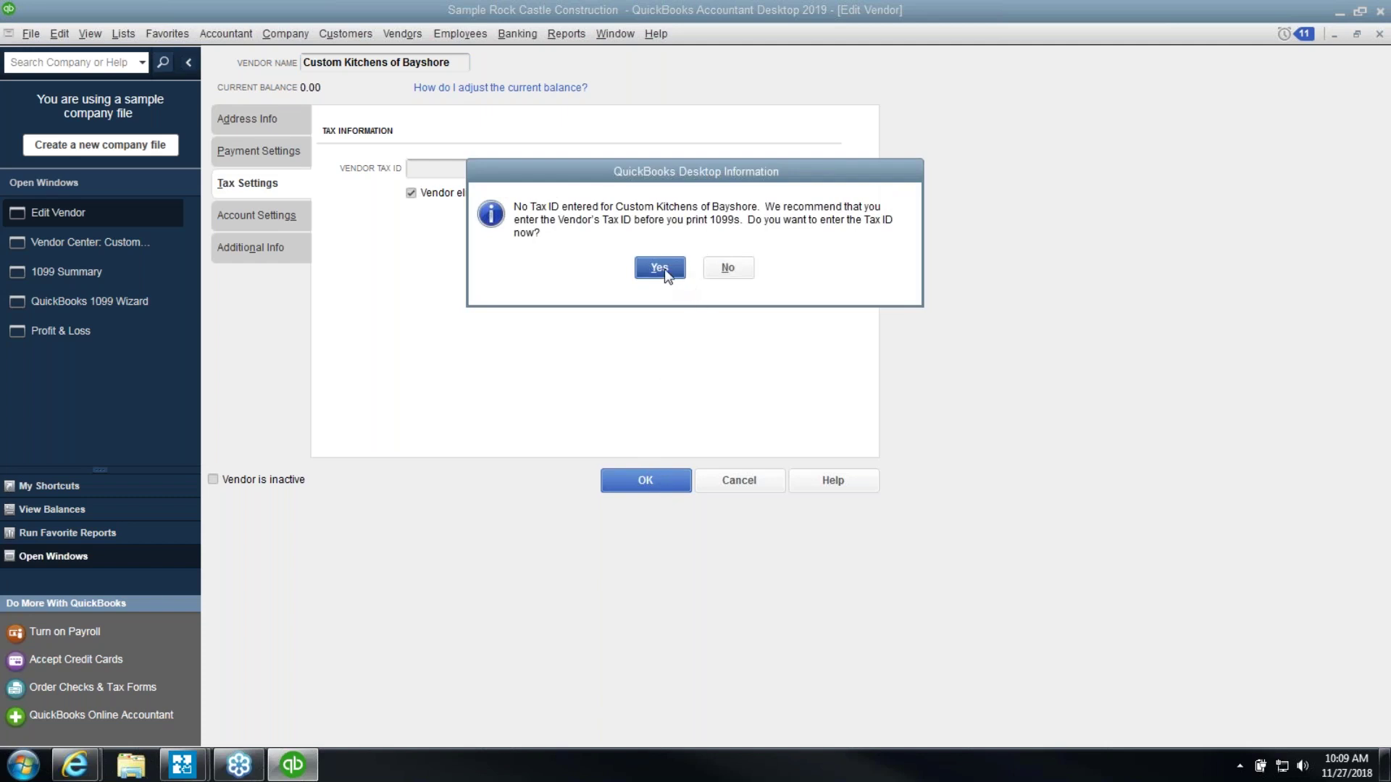
click(726, 269)
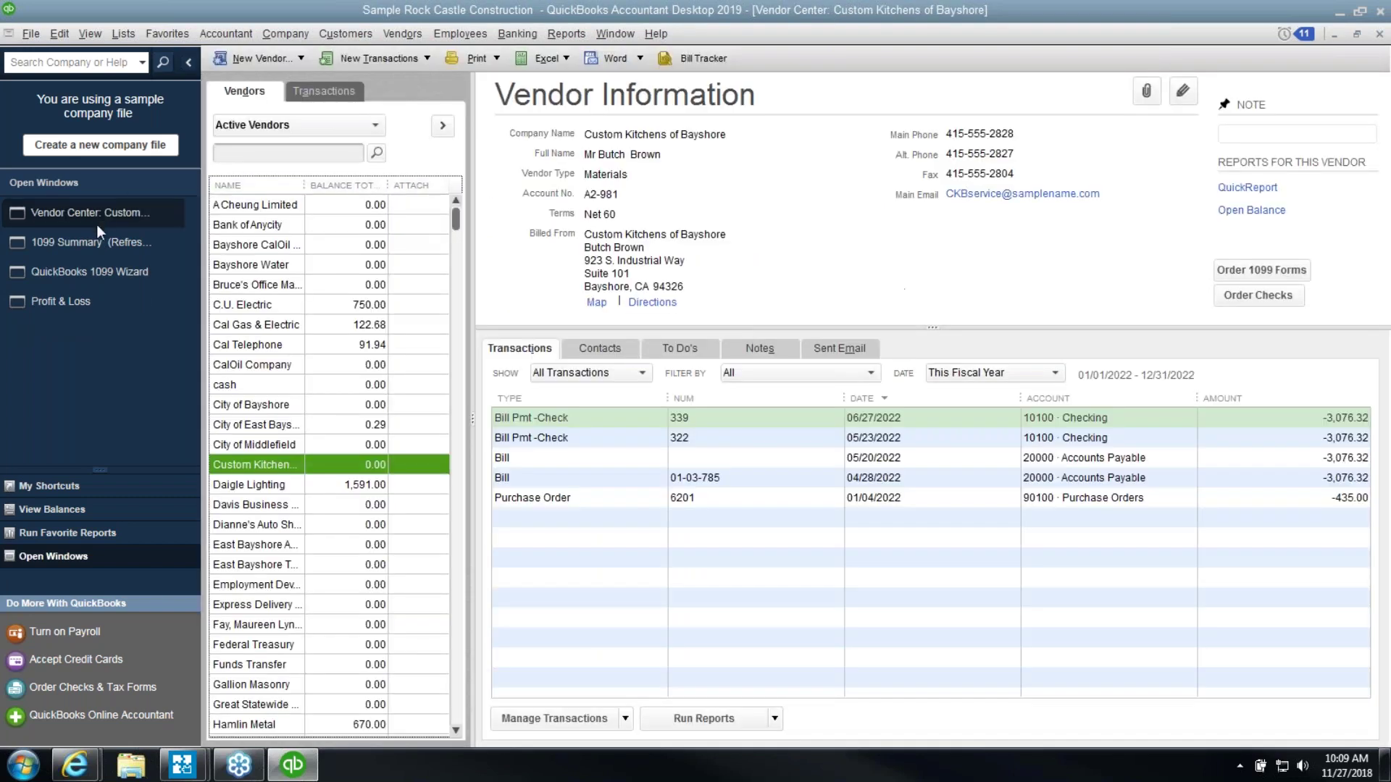
click(96, 241)
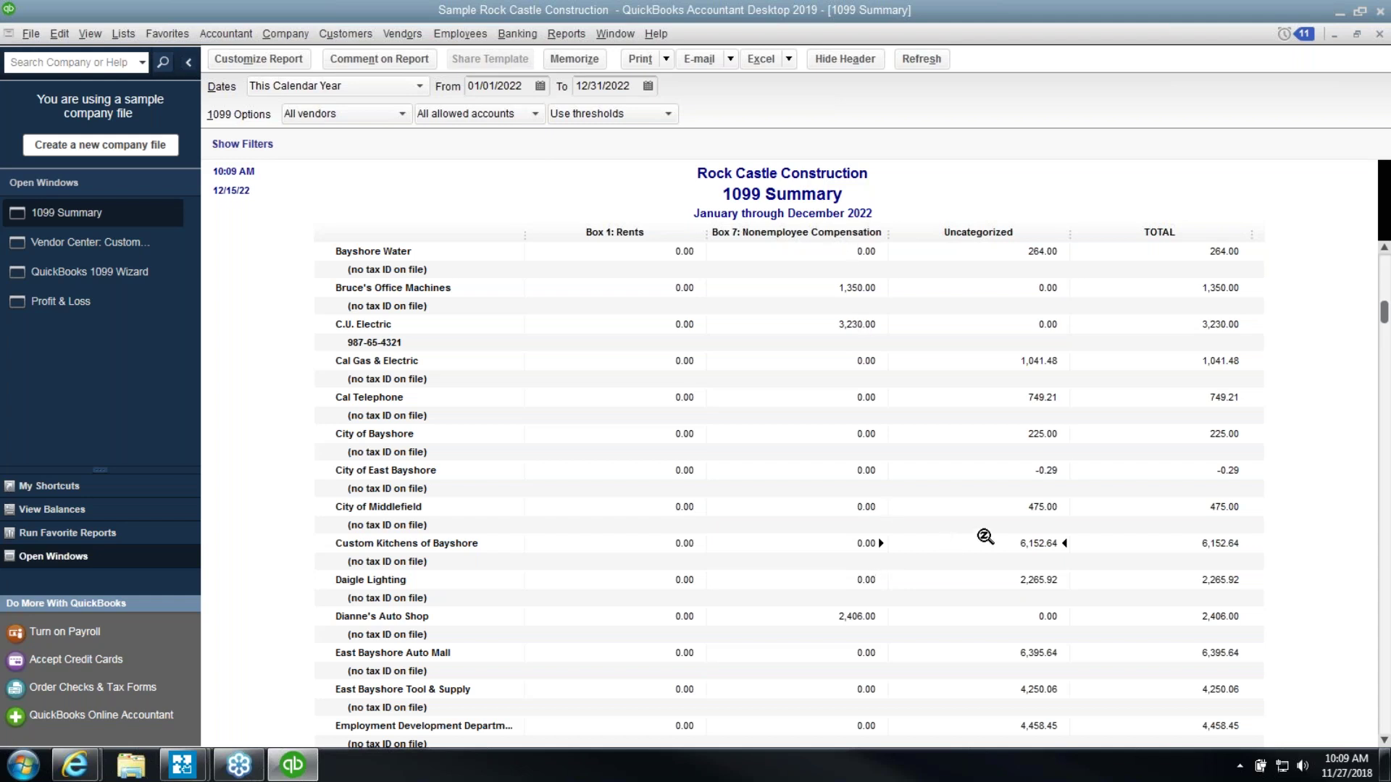
Drill into Custom Kitchens of Bayshore's 1099 Detail, widen Memo, and open its 04/28/2022 bill
double_click(985, 536)
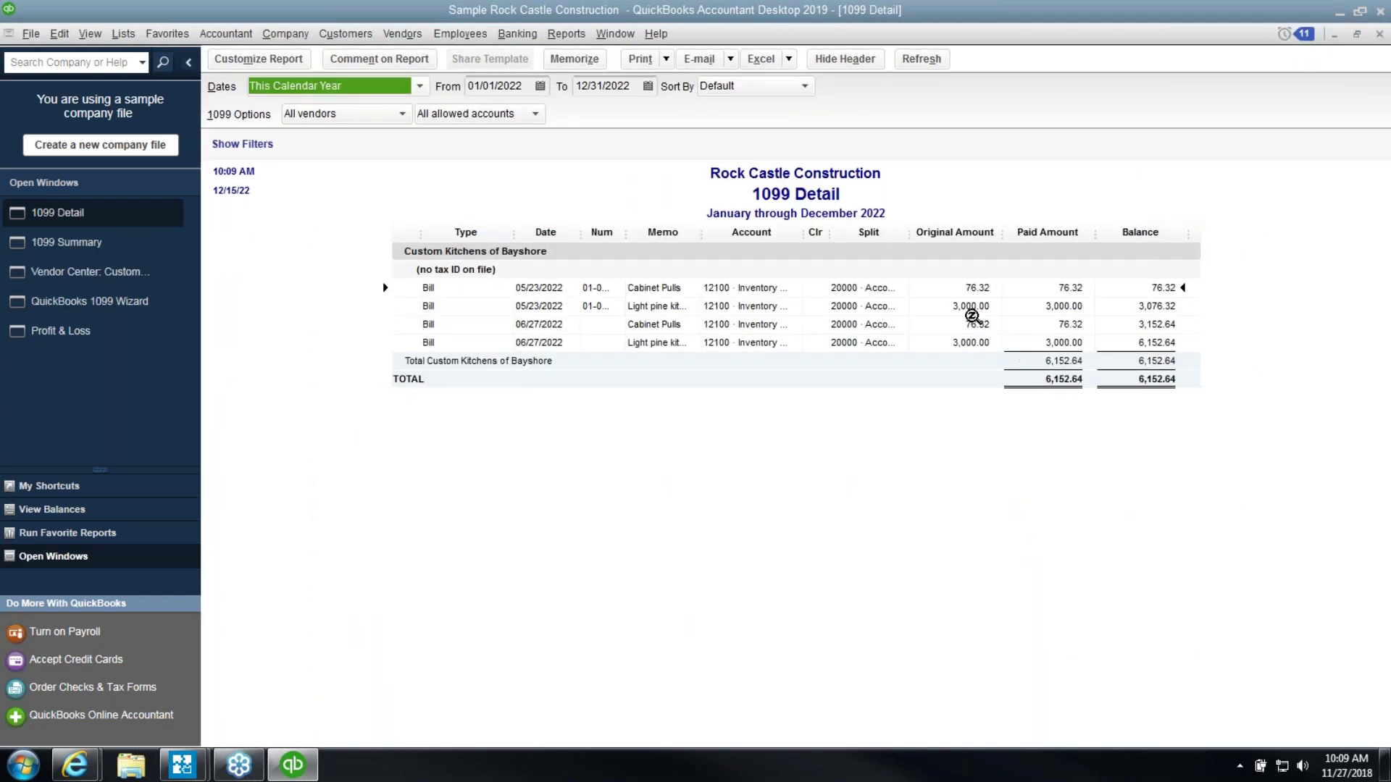
click(971, 310)
drag(702, 239, 806, 241)
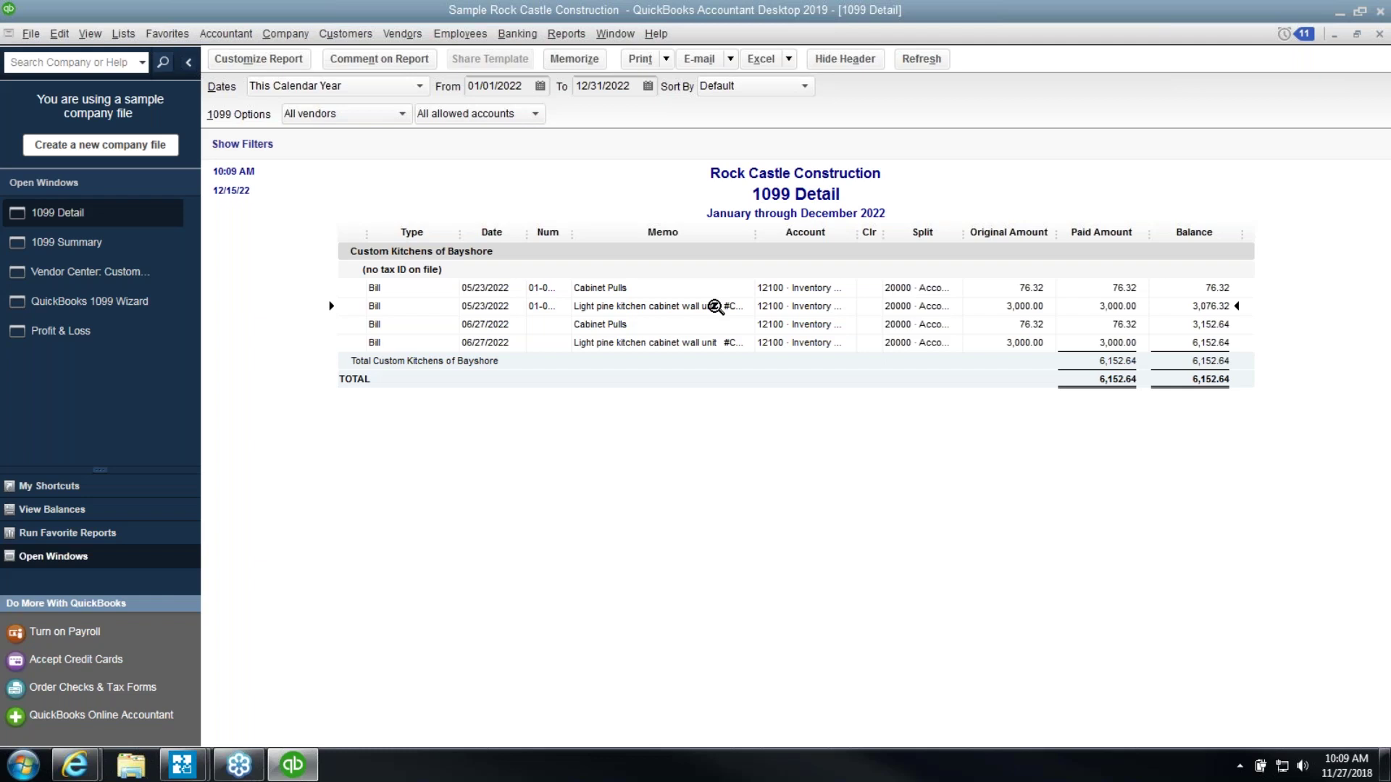
double_click(715, 307)
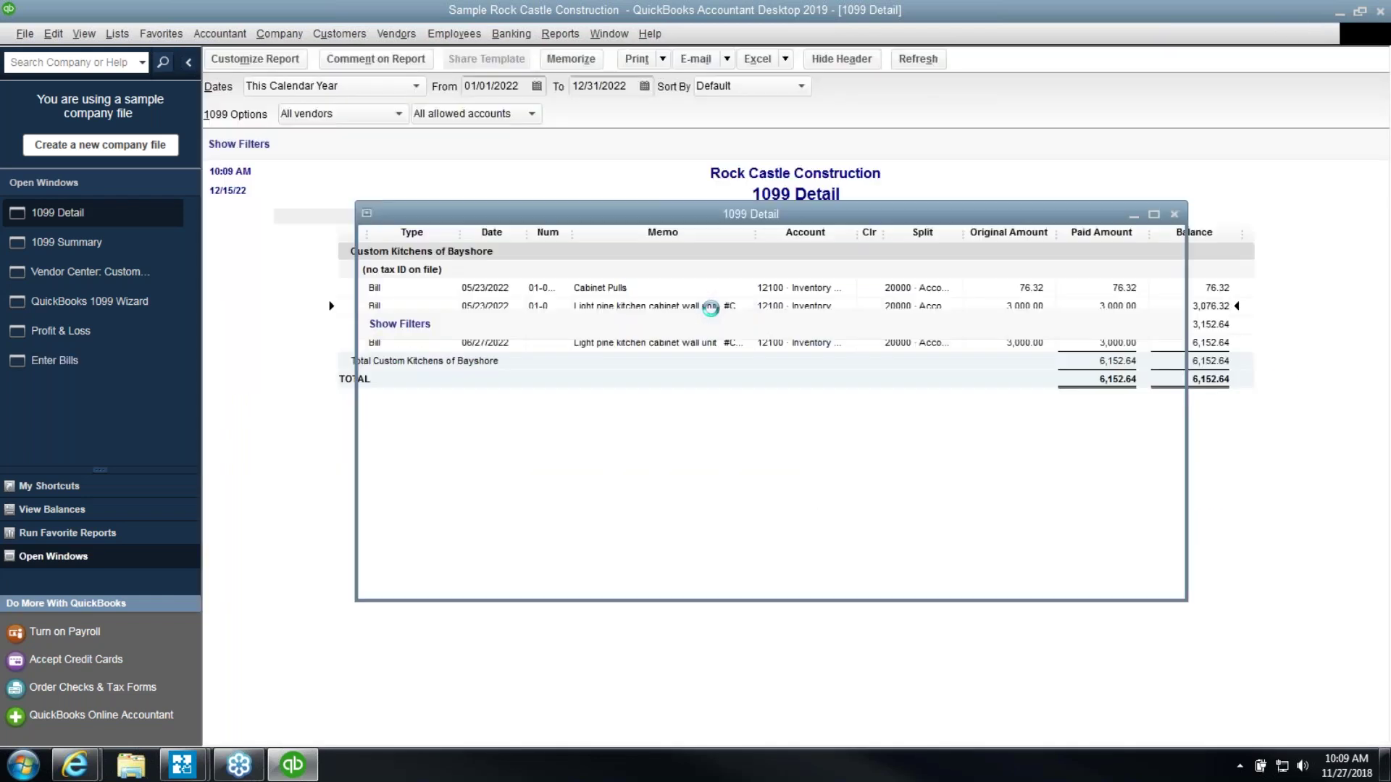
click(478, 426)
click(476, 462)
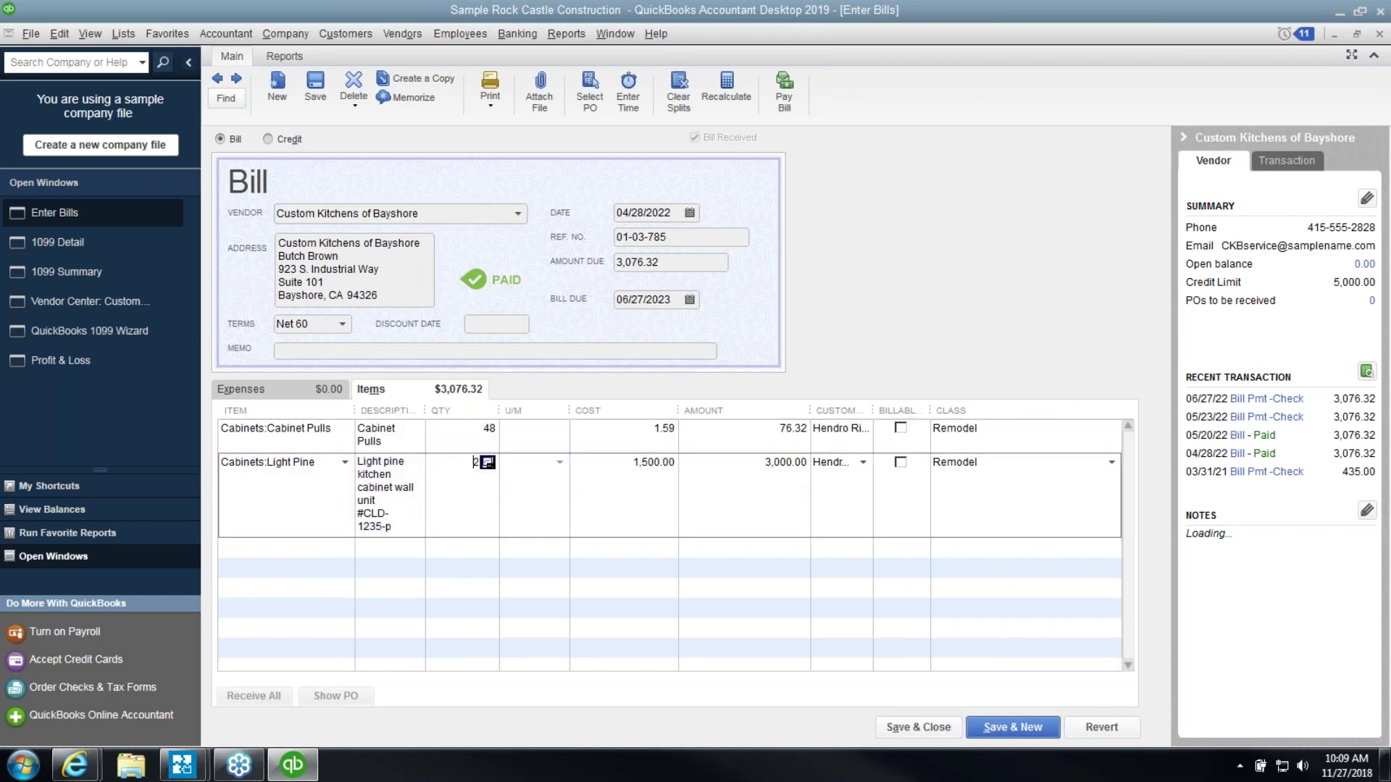
Add a 7,000.00 line for 54000 Job Expenses, recalculate to 10,076.32, and save, accepting both prompts
click(298, 394)
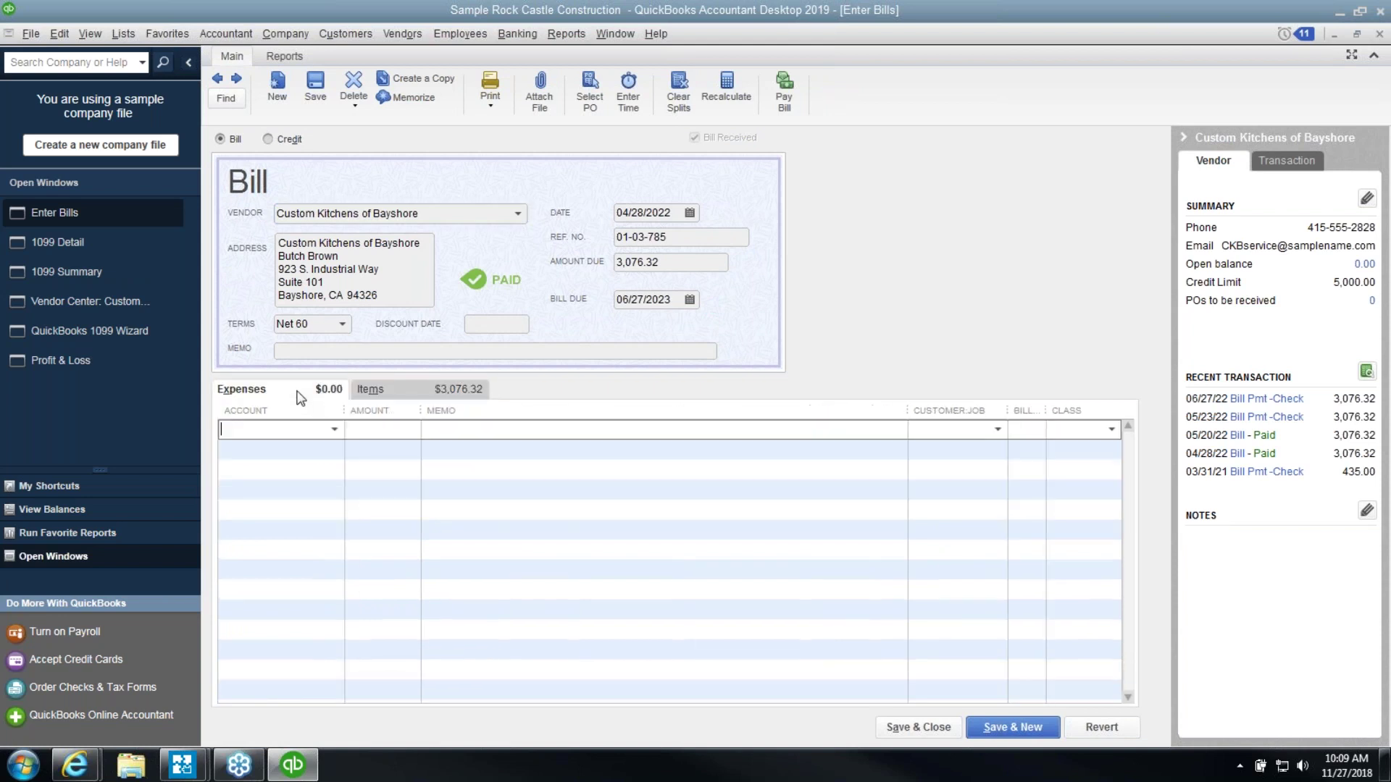
click(334, 431)
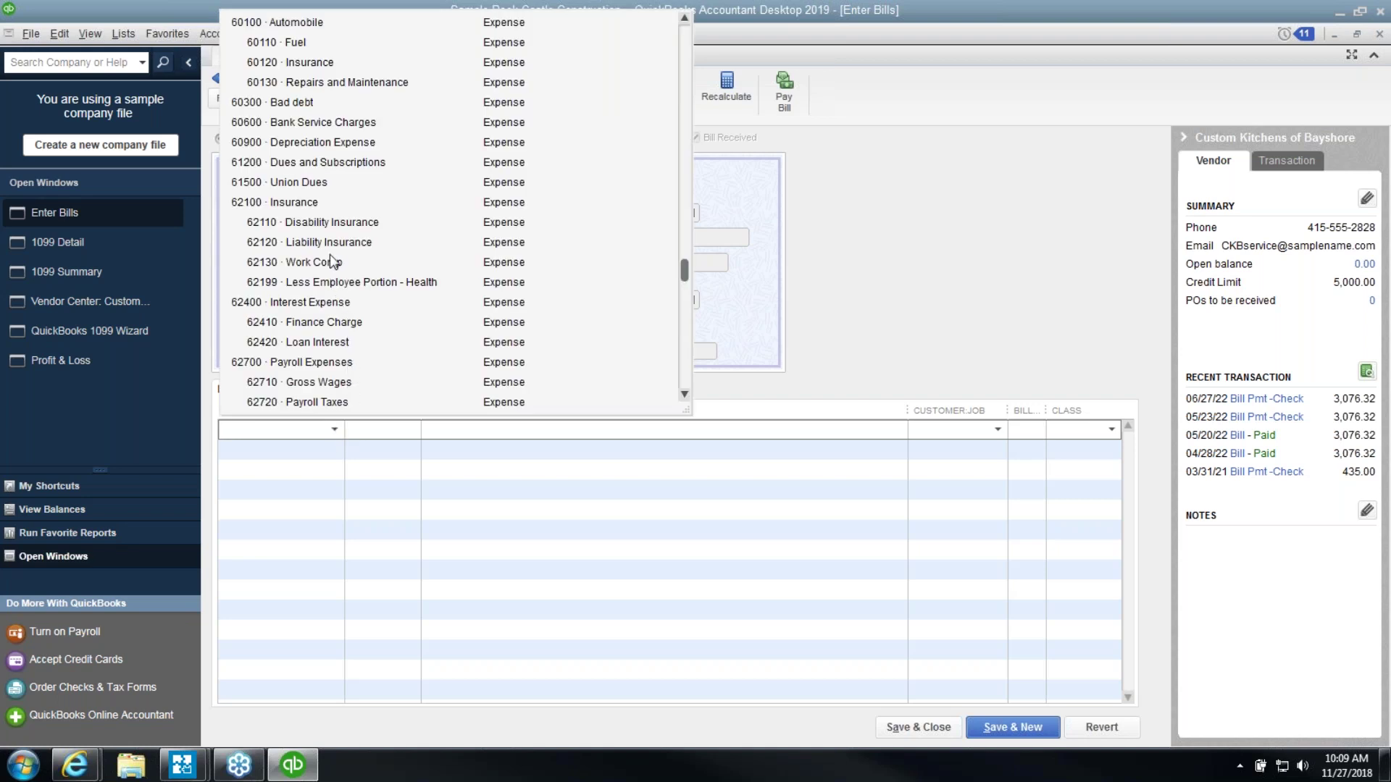
scroll(331, 259, up, 4)
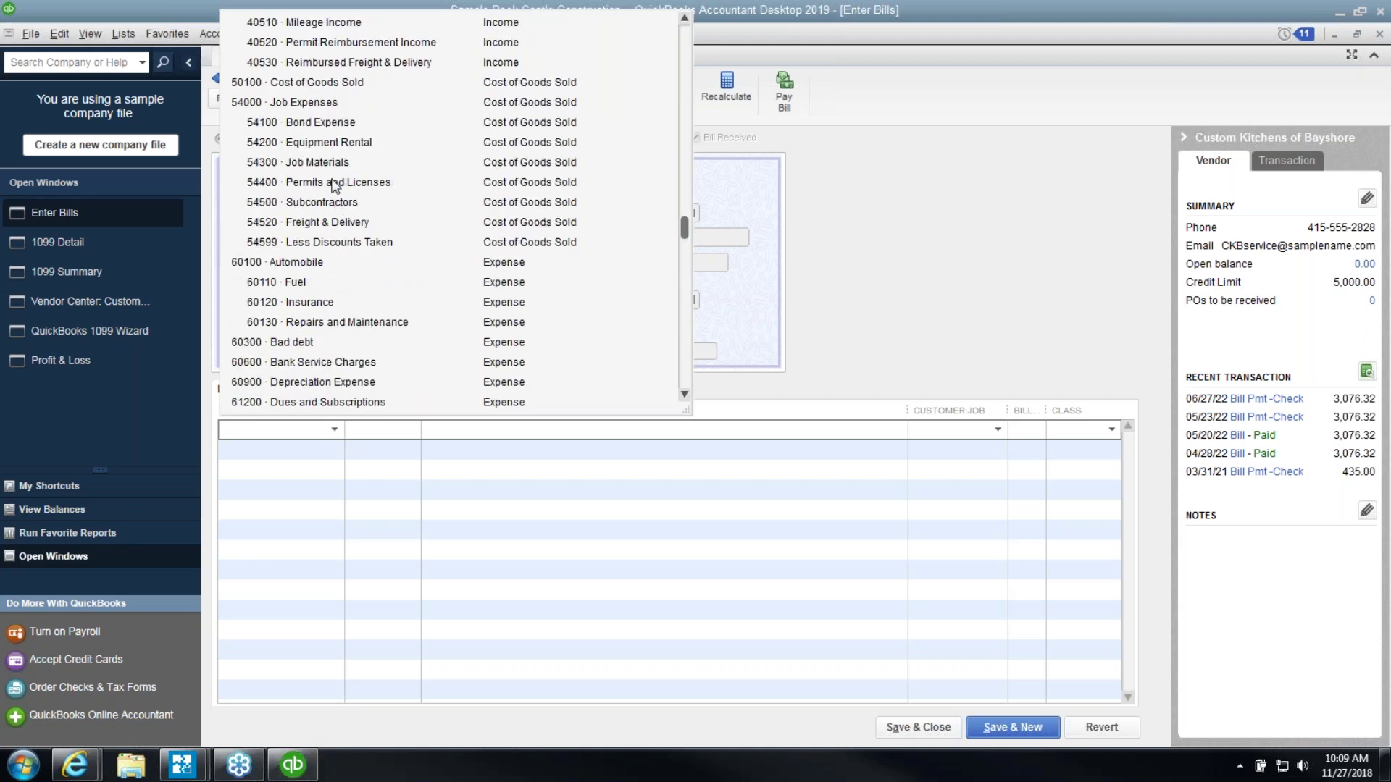
click(326, 206)
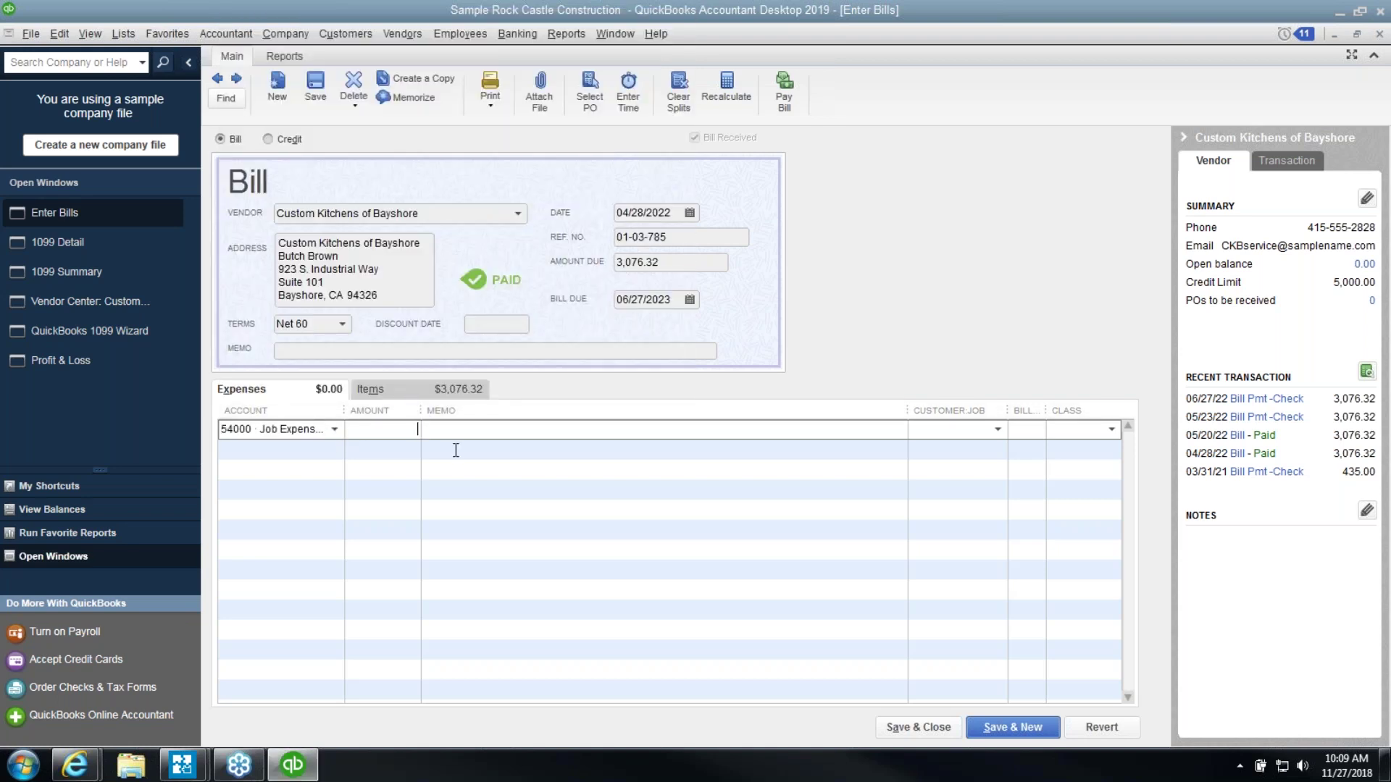
text(7000.00)
key(Tab)
click(727, 101)
click(692, 265)
click(918, 727)
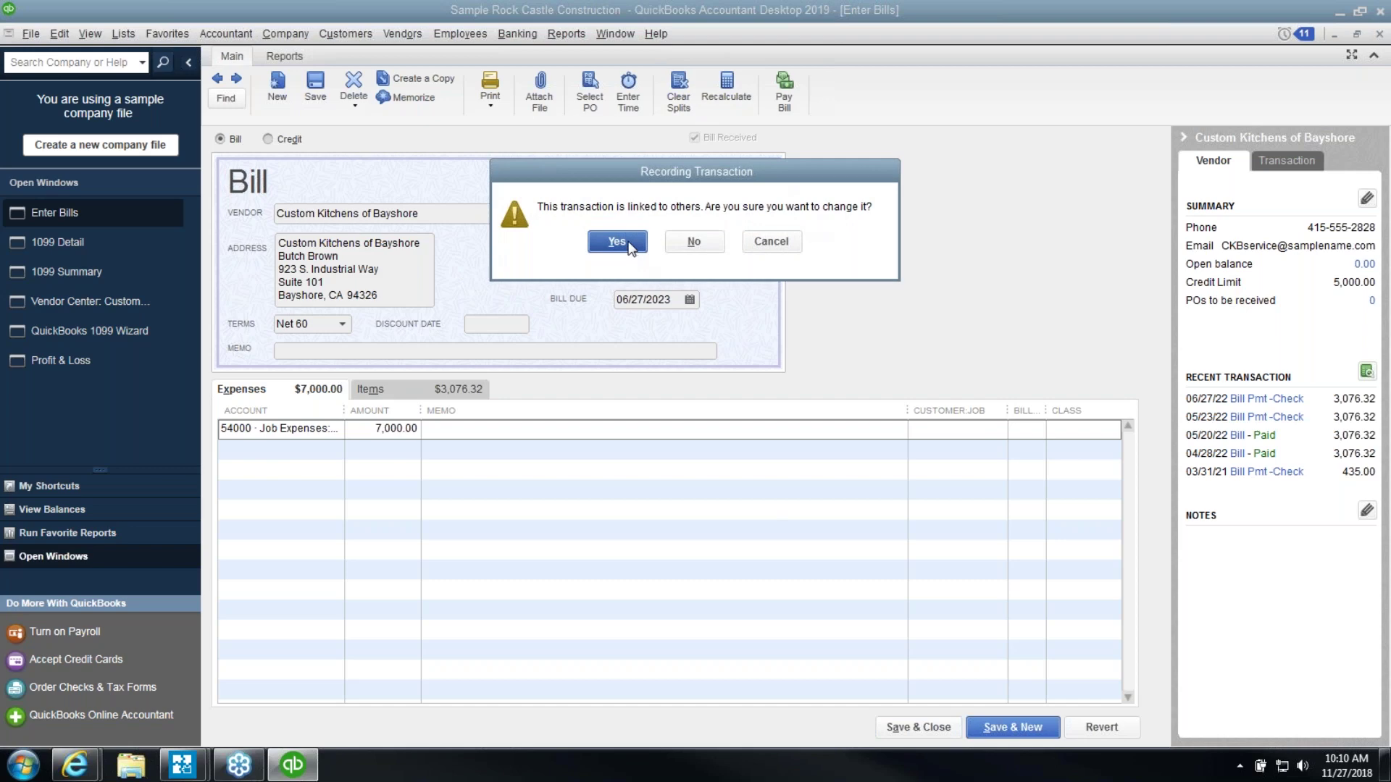
click(629, 246)
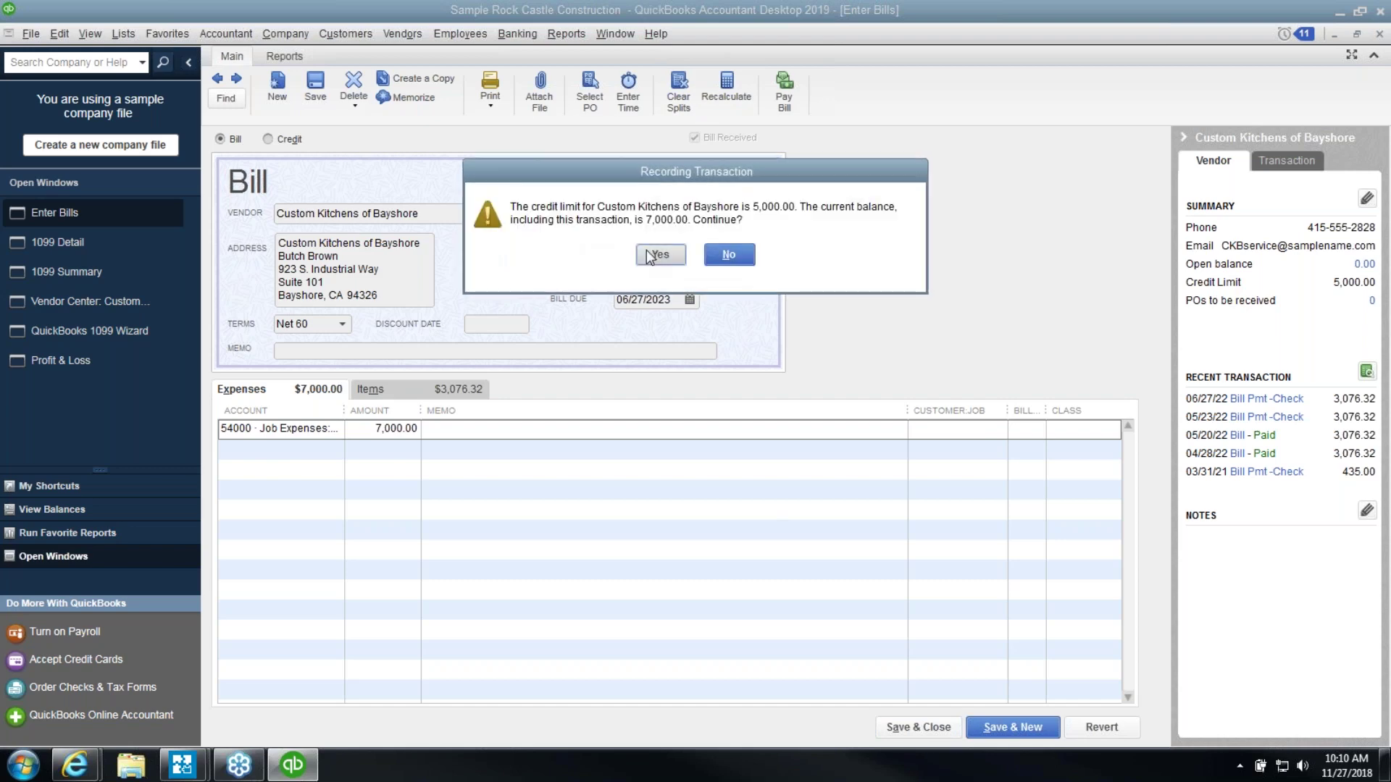
click(650, 257)
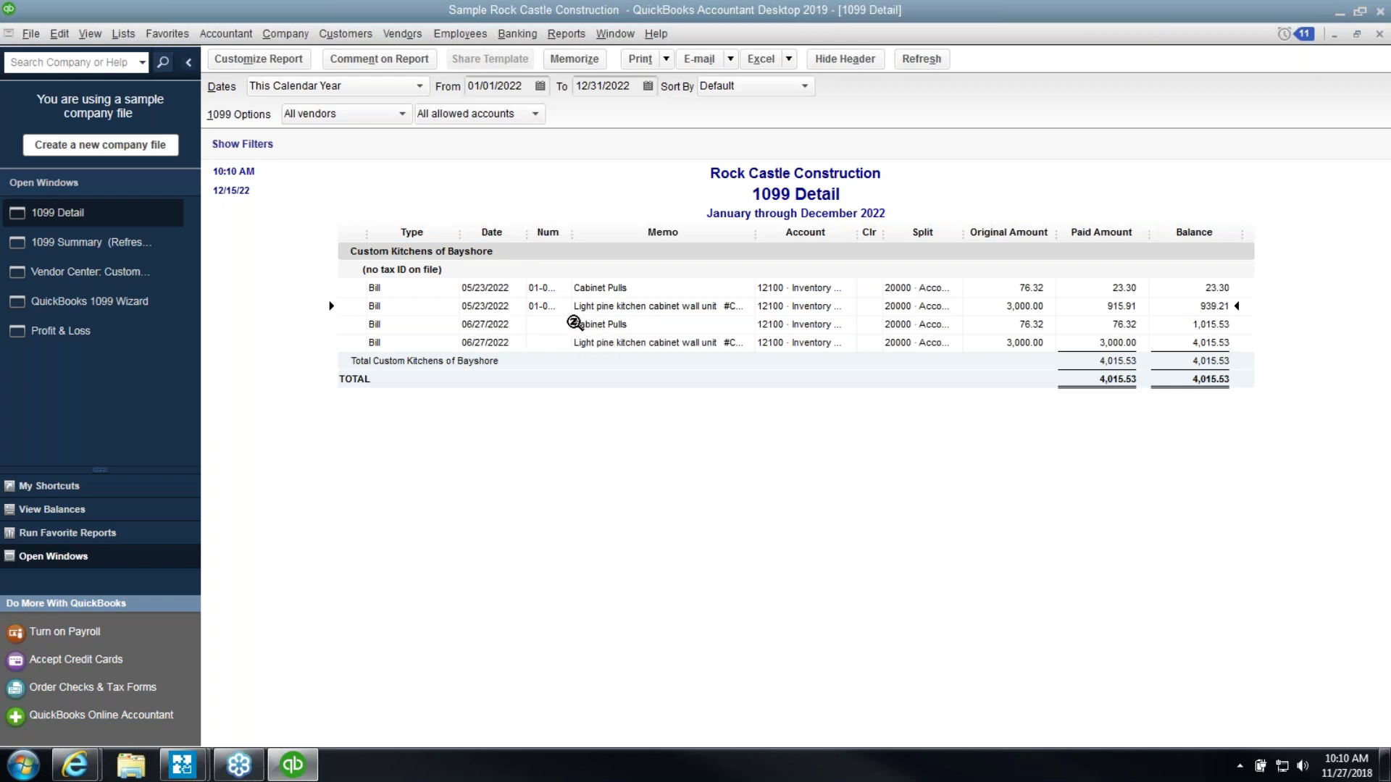
Pay Custom Kitchens of Bayshore's $7,000.00 bill in full, then close the 1099 Detail report
click(400, 34)
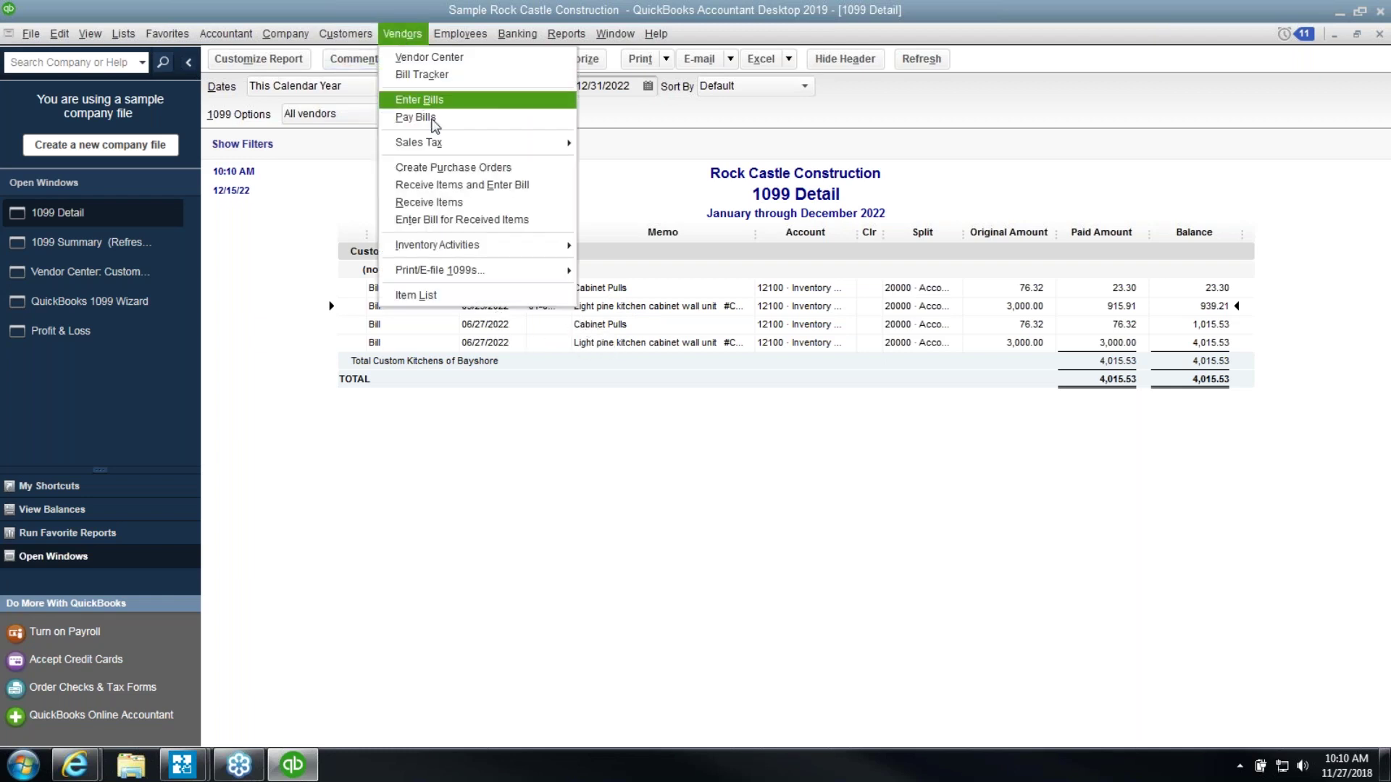
click(433, 119)
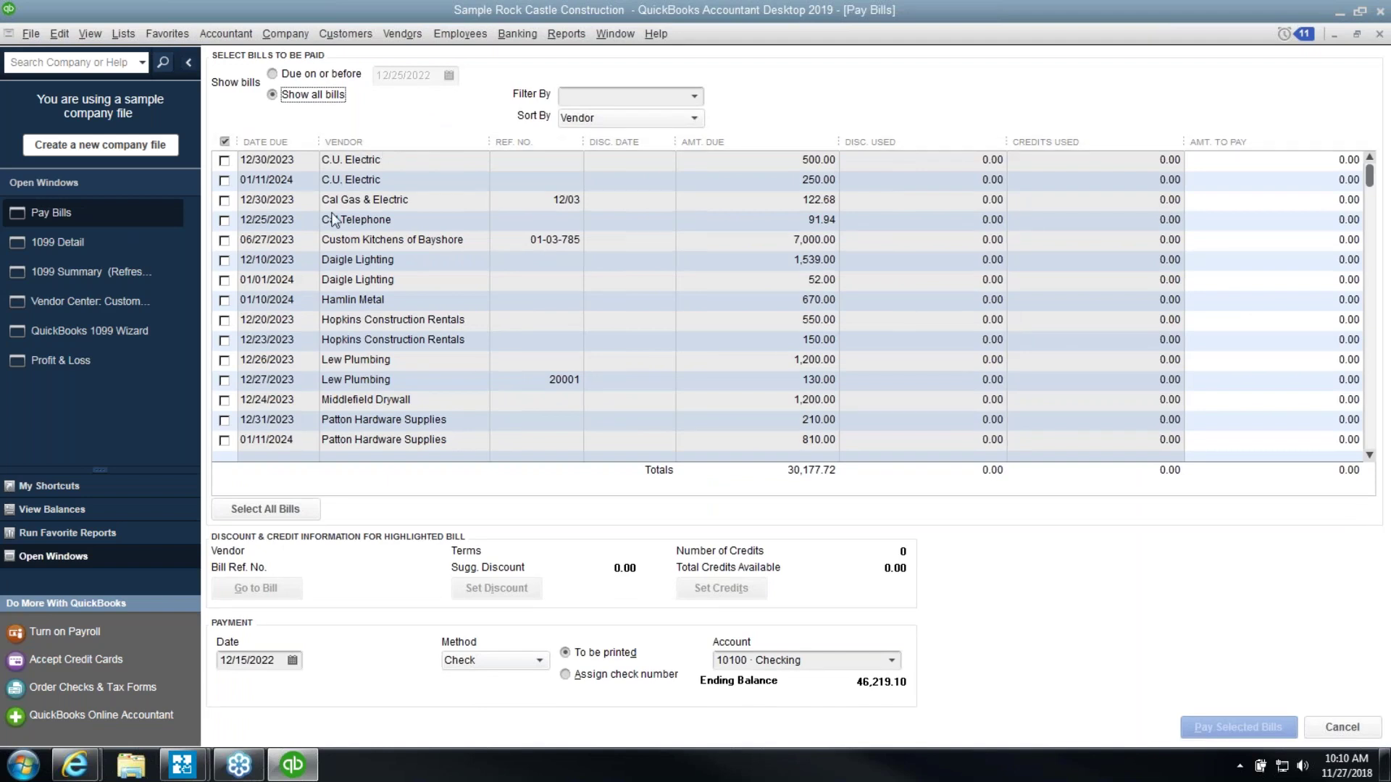
click(224, 242)
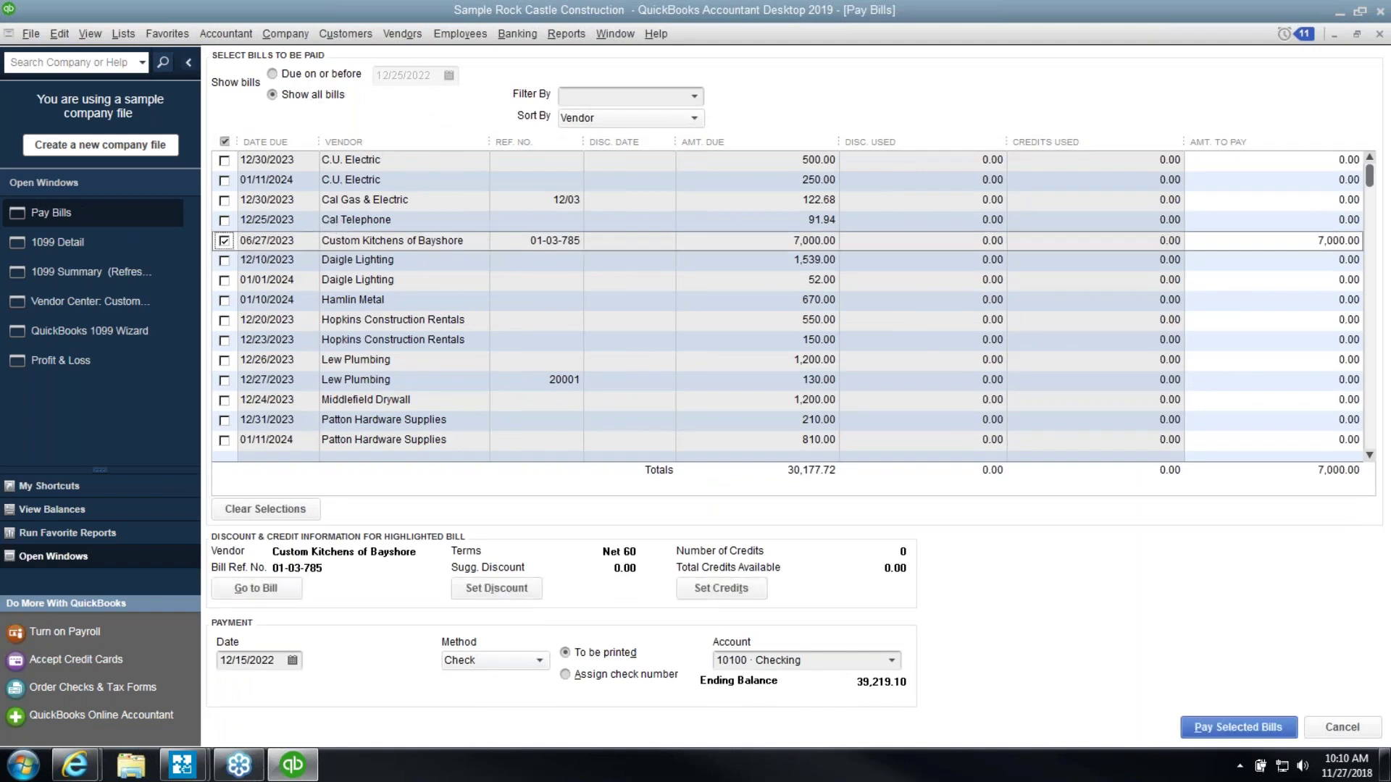
click(1203, 727)
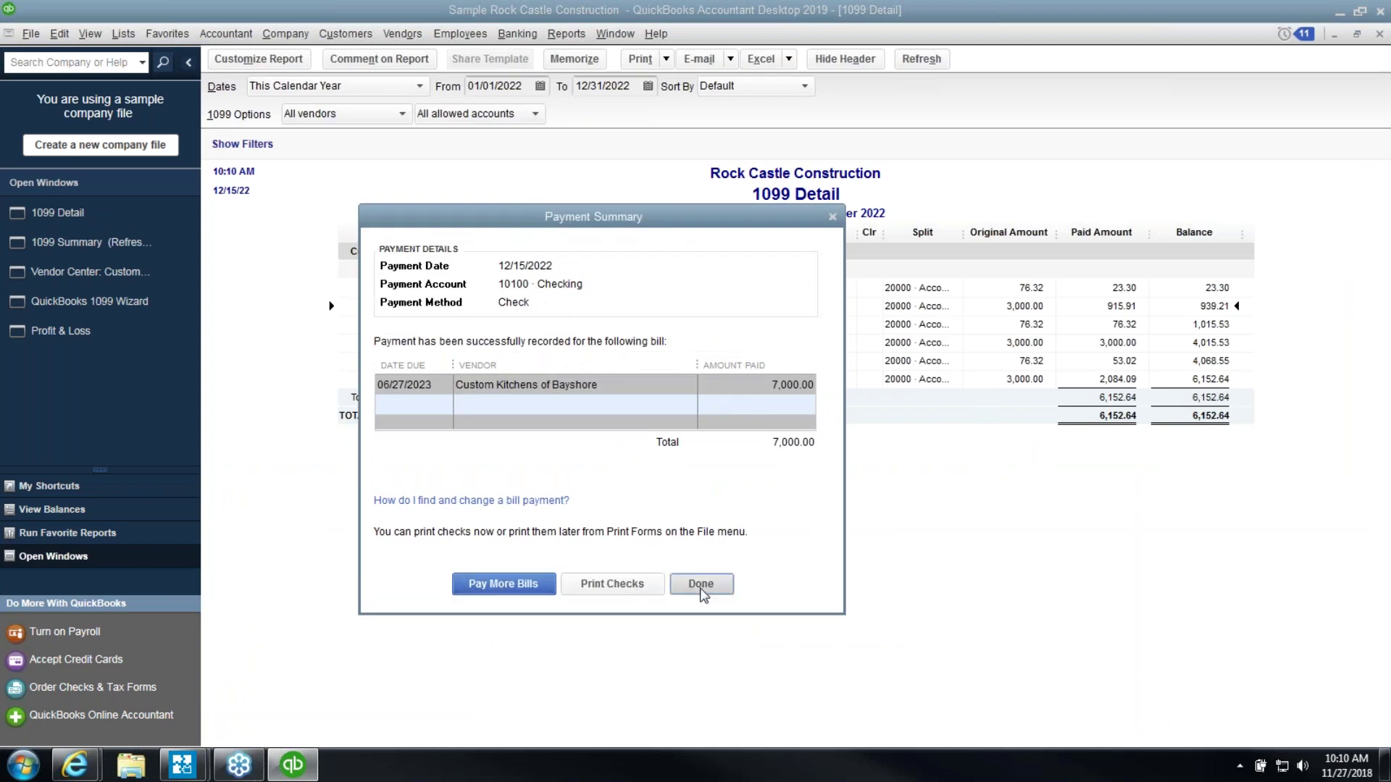
click(702, 582)
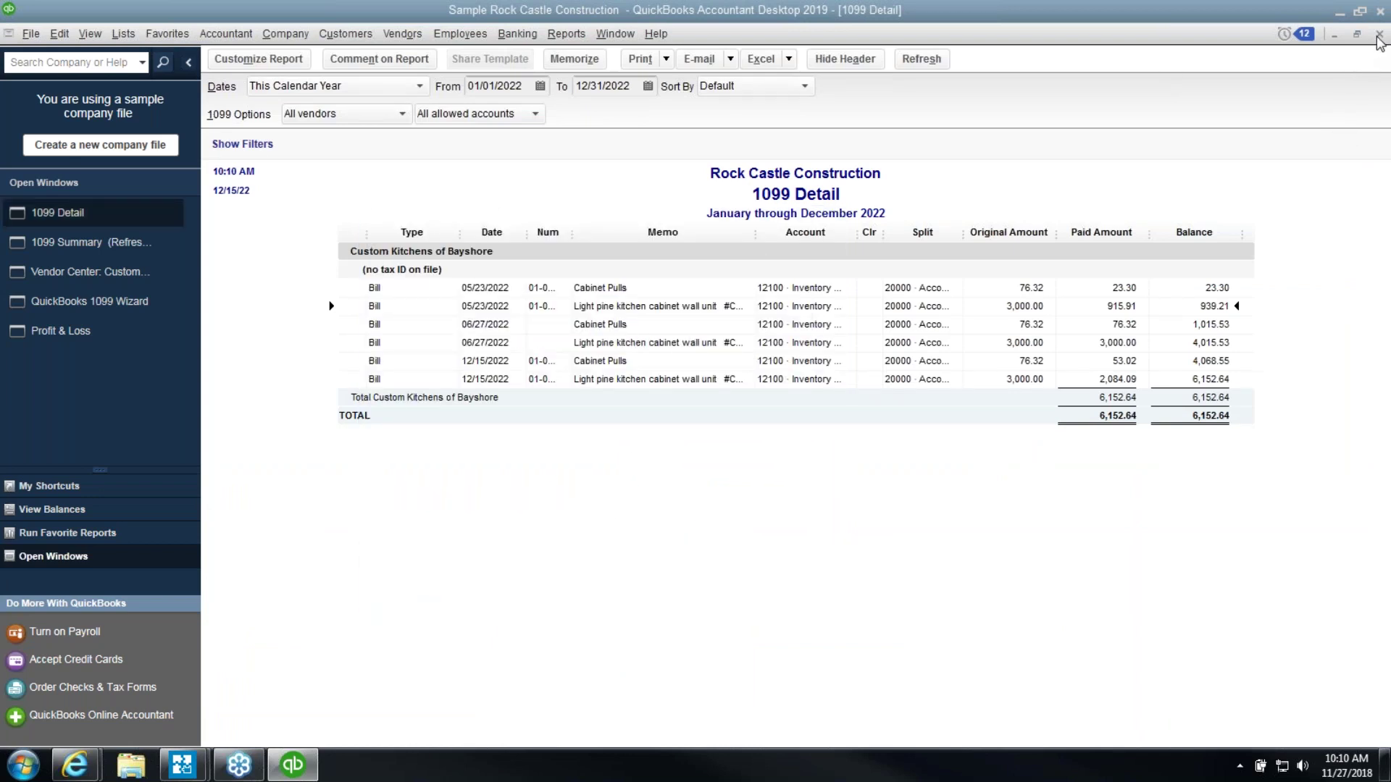
click(1379, 34)
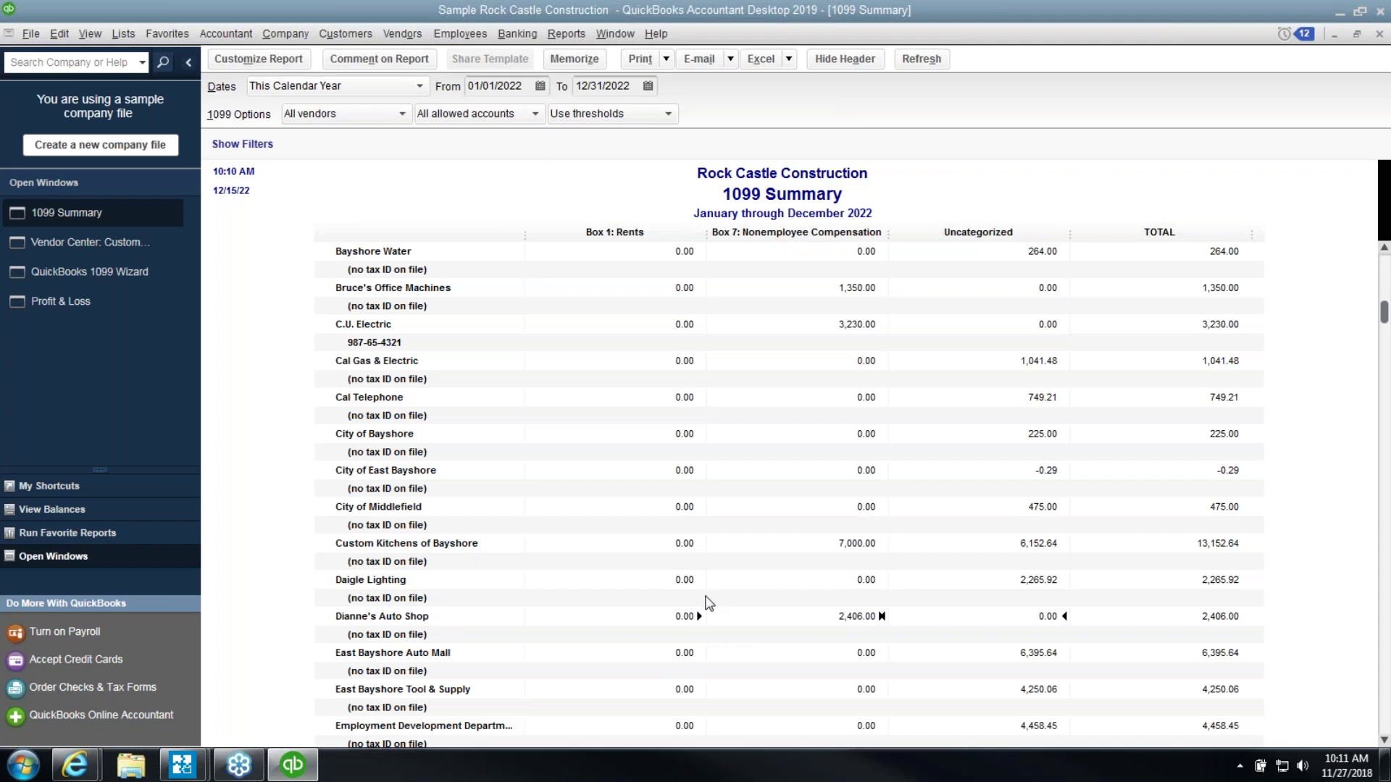
Review the 1099 entries, selecting Hopkins Construction Rentals' 750.00 rents amount
scroll(708, 604, down, 5)
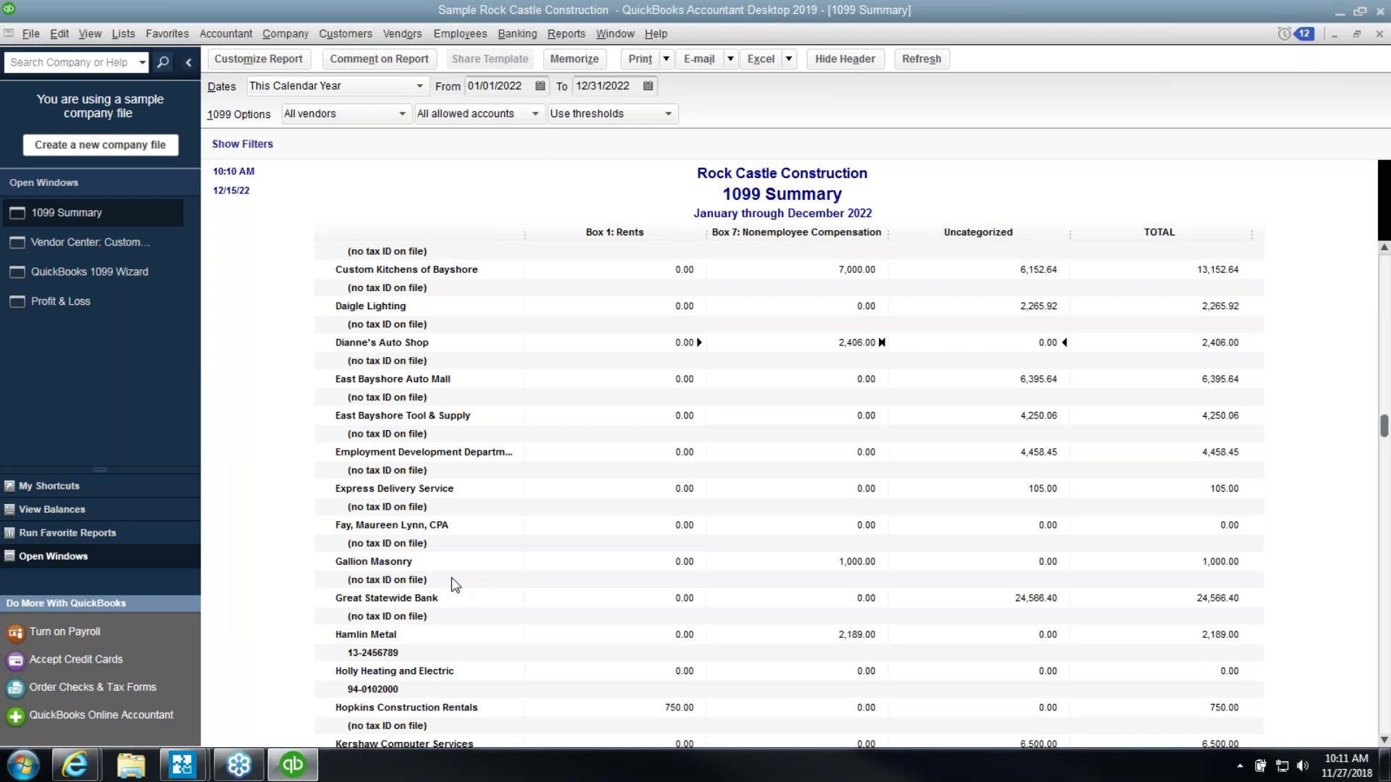
scroll(479, 583, down, 4)
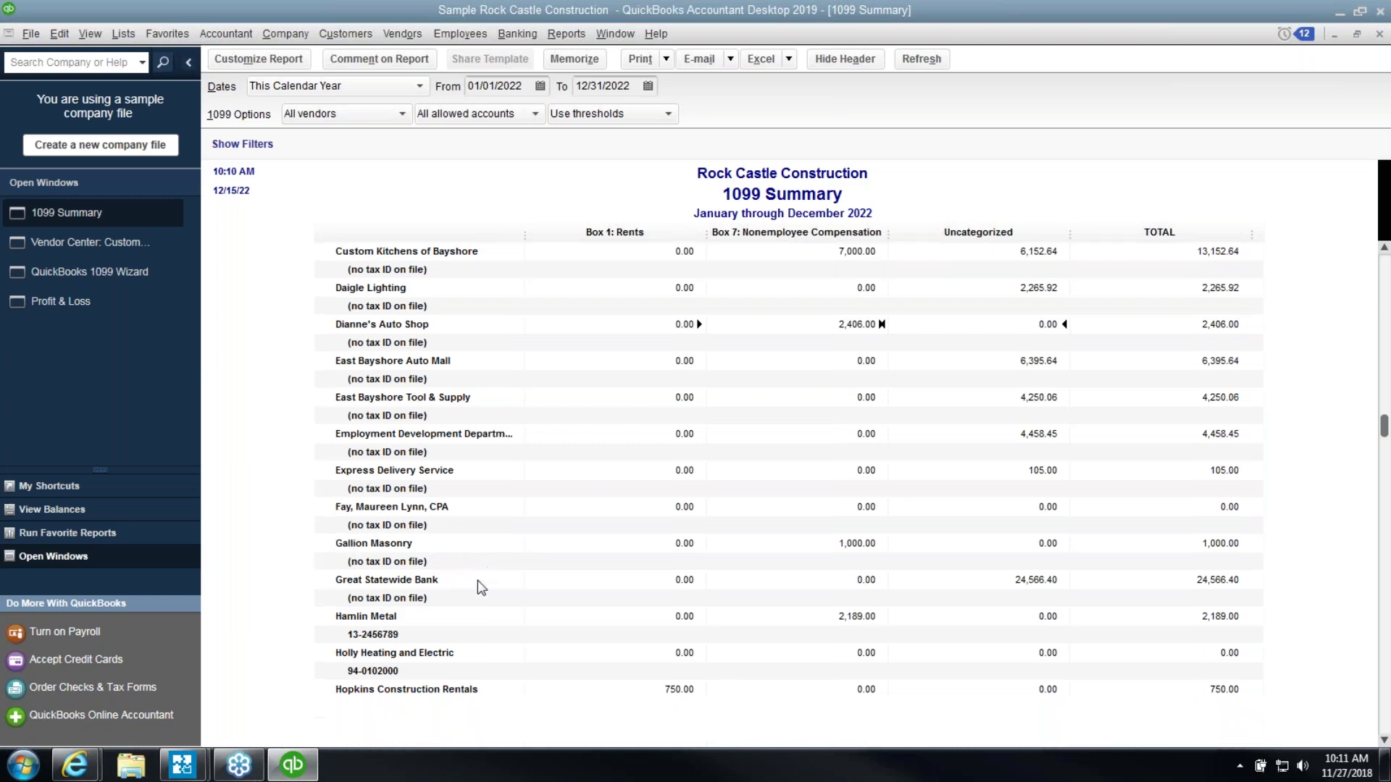
scroll(481, 587, down, 5)
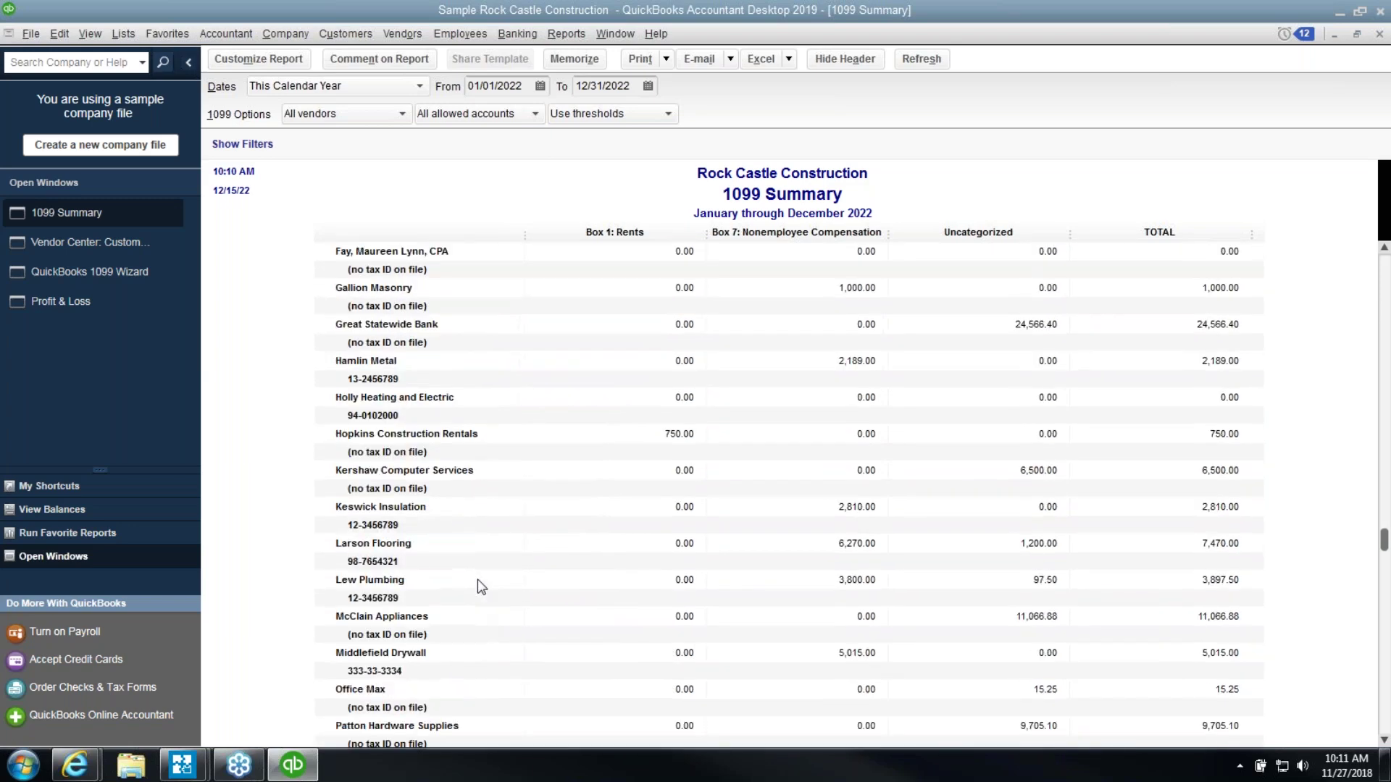
scroll(483, 588, down, 4)
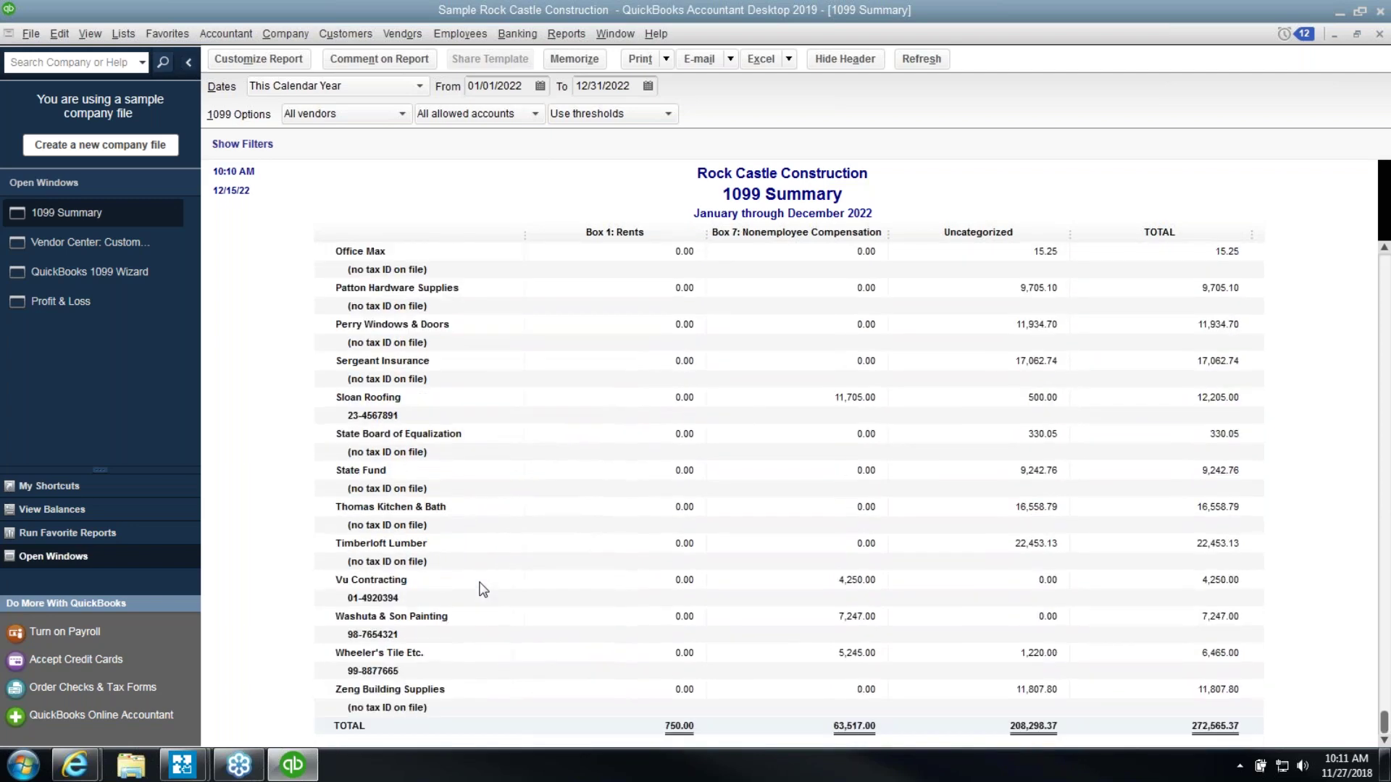
scroll(484, 588, up, 7)
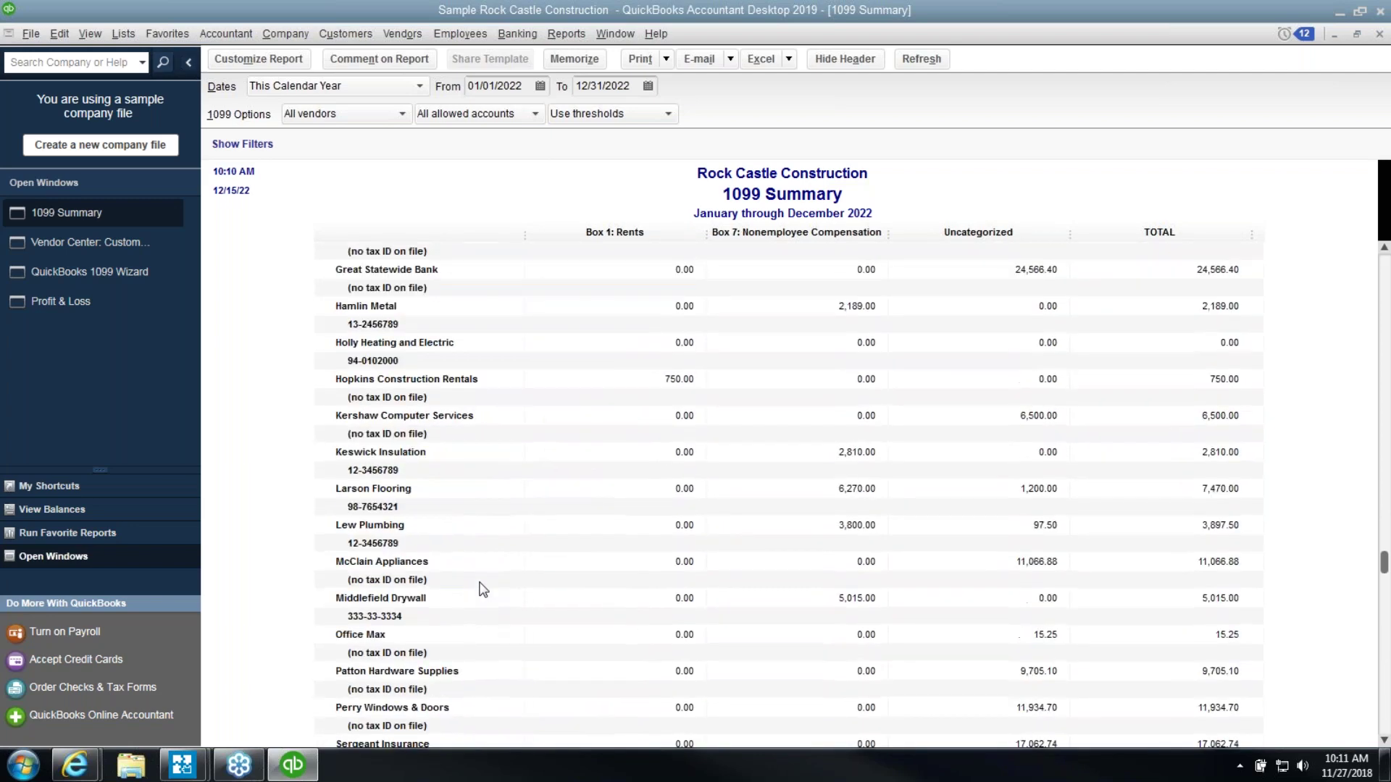
click(617, 382)
scroll(616, 413, up, 15)
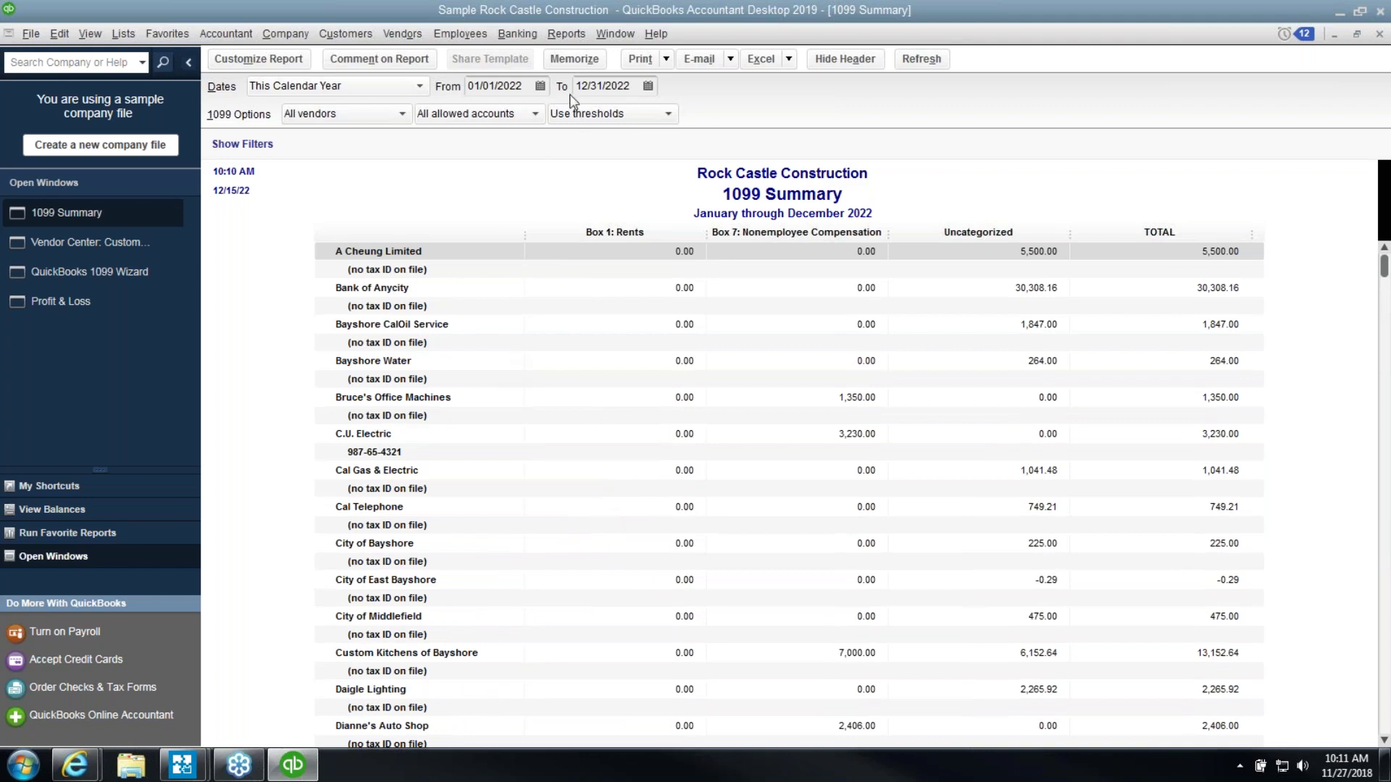
Return to the already open 1099 Wizard through Vendors > Print/E-file 1099s
click(407, 31)
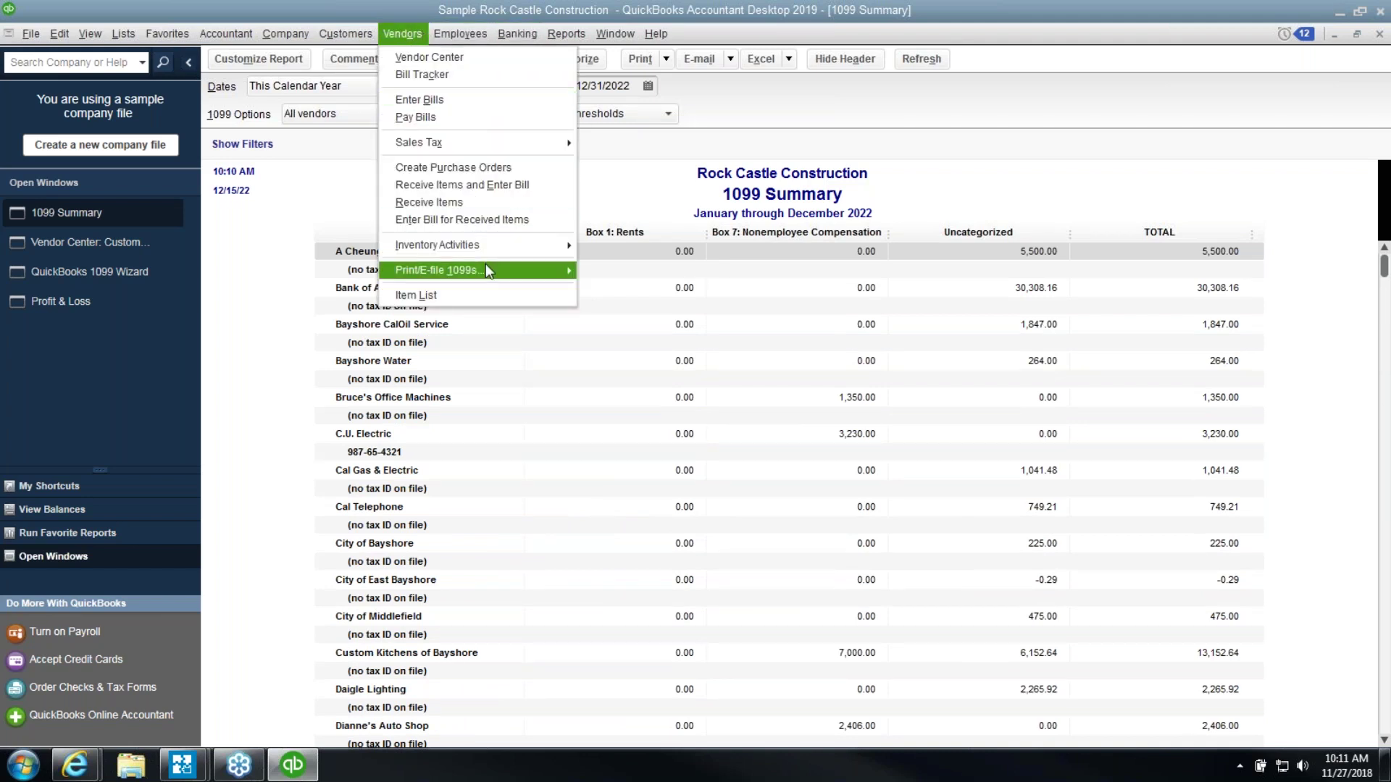
mouse_move(485, 265)
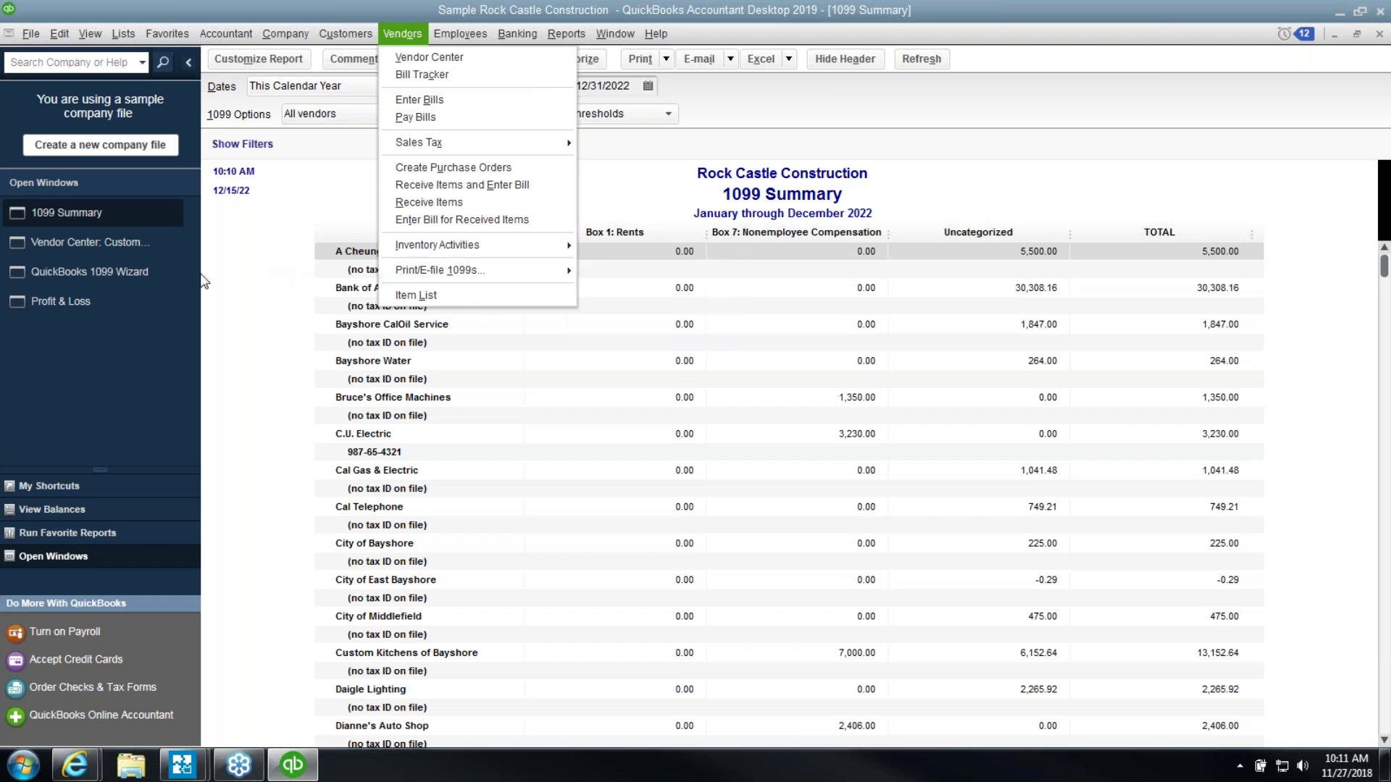
click(145, 275)
click(146, 276)
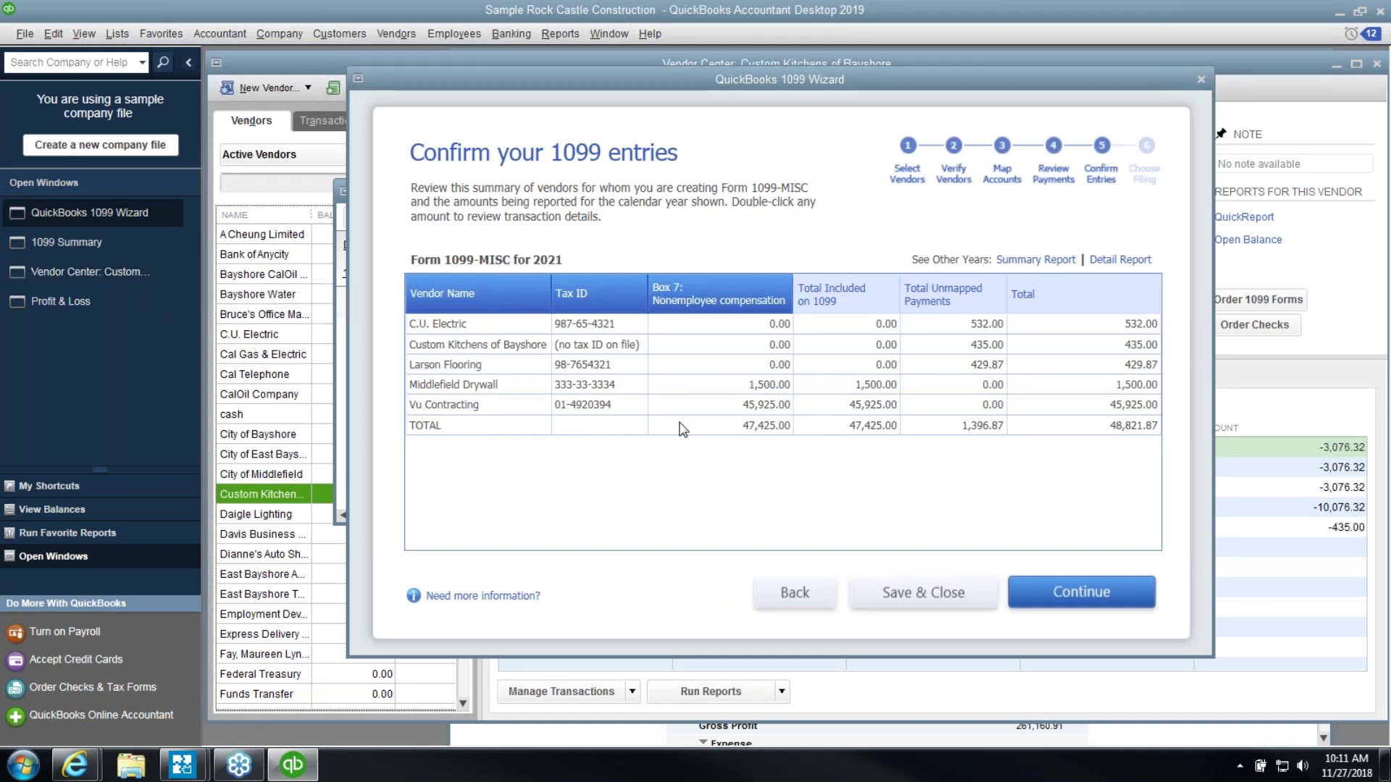
Continue past the confirmation and preview printing 1099s for This Calendar Year, then cancel without printing
click(1035, 601)
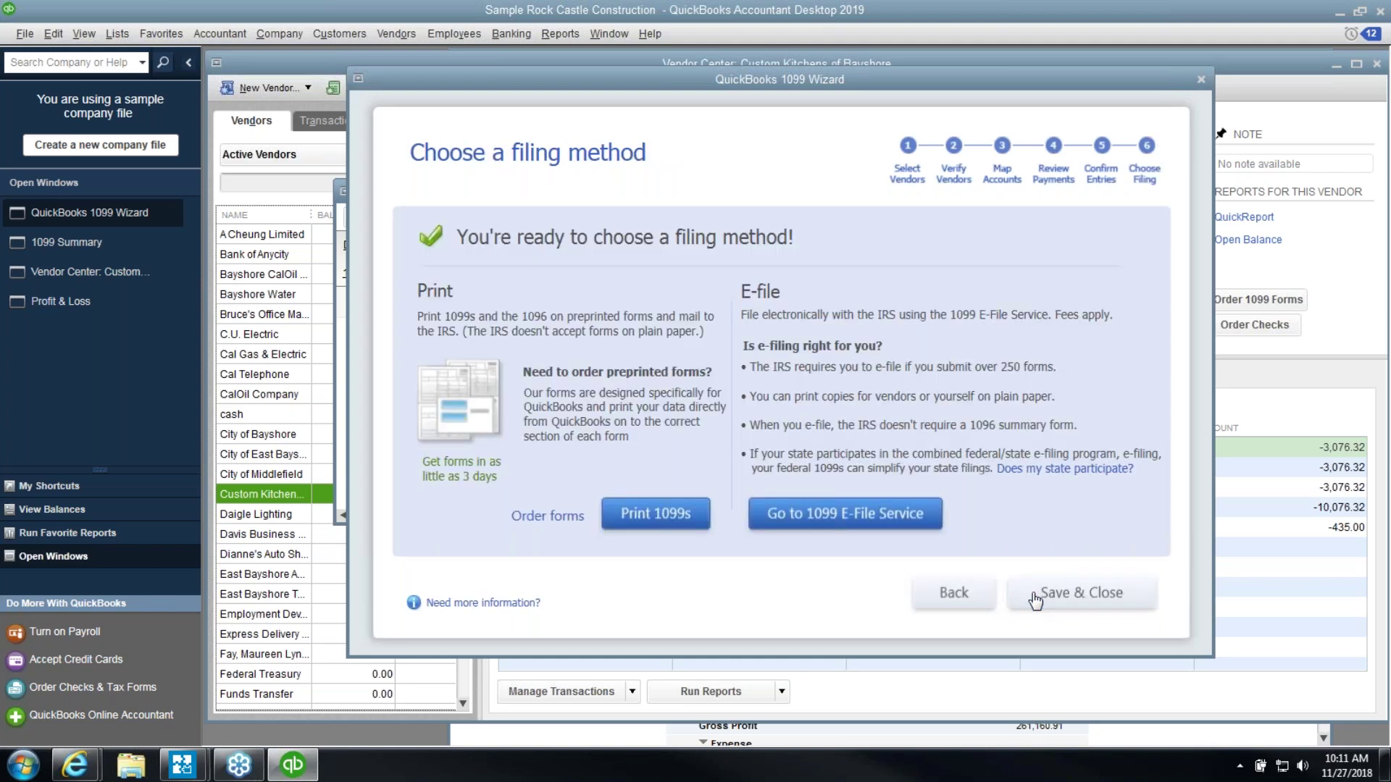
click(655, 519)
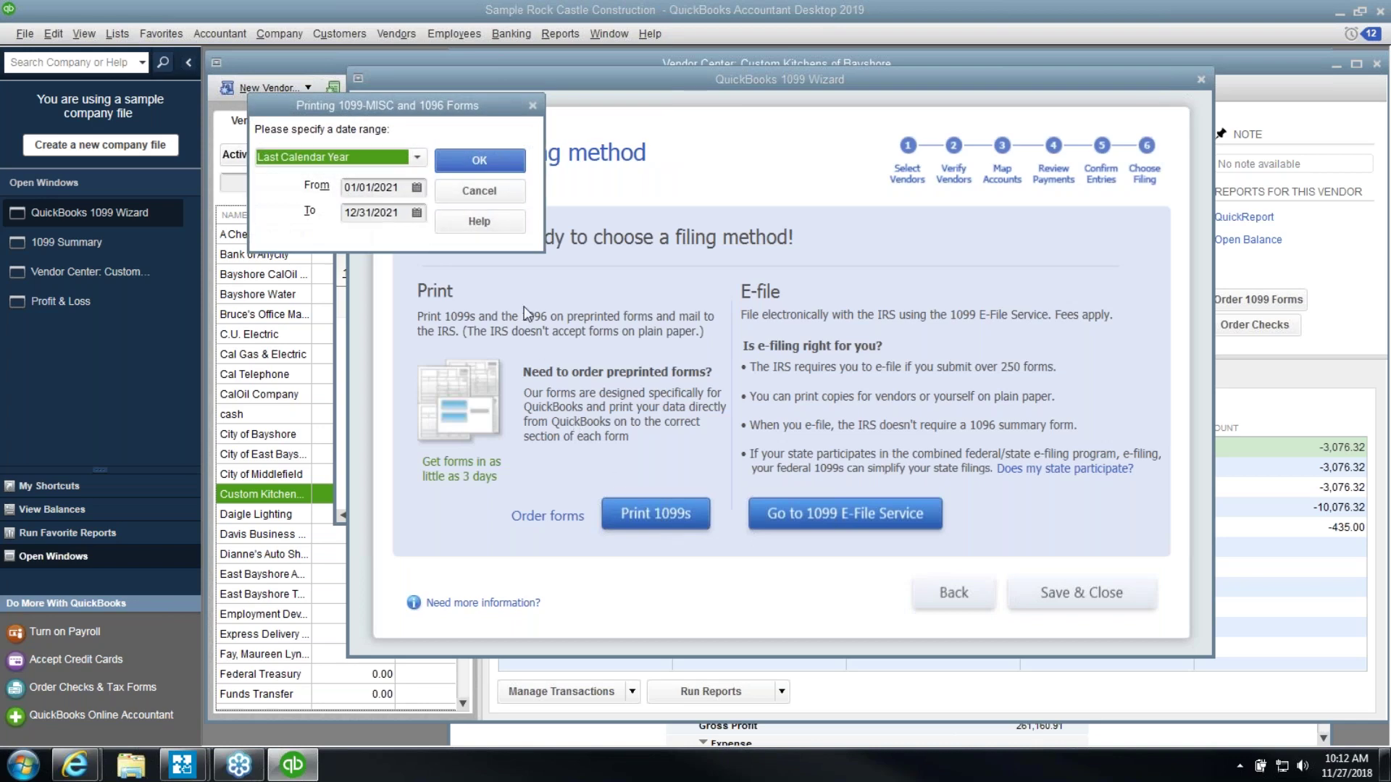
click(418, 158)
click(388, 202)
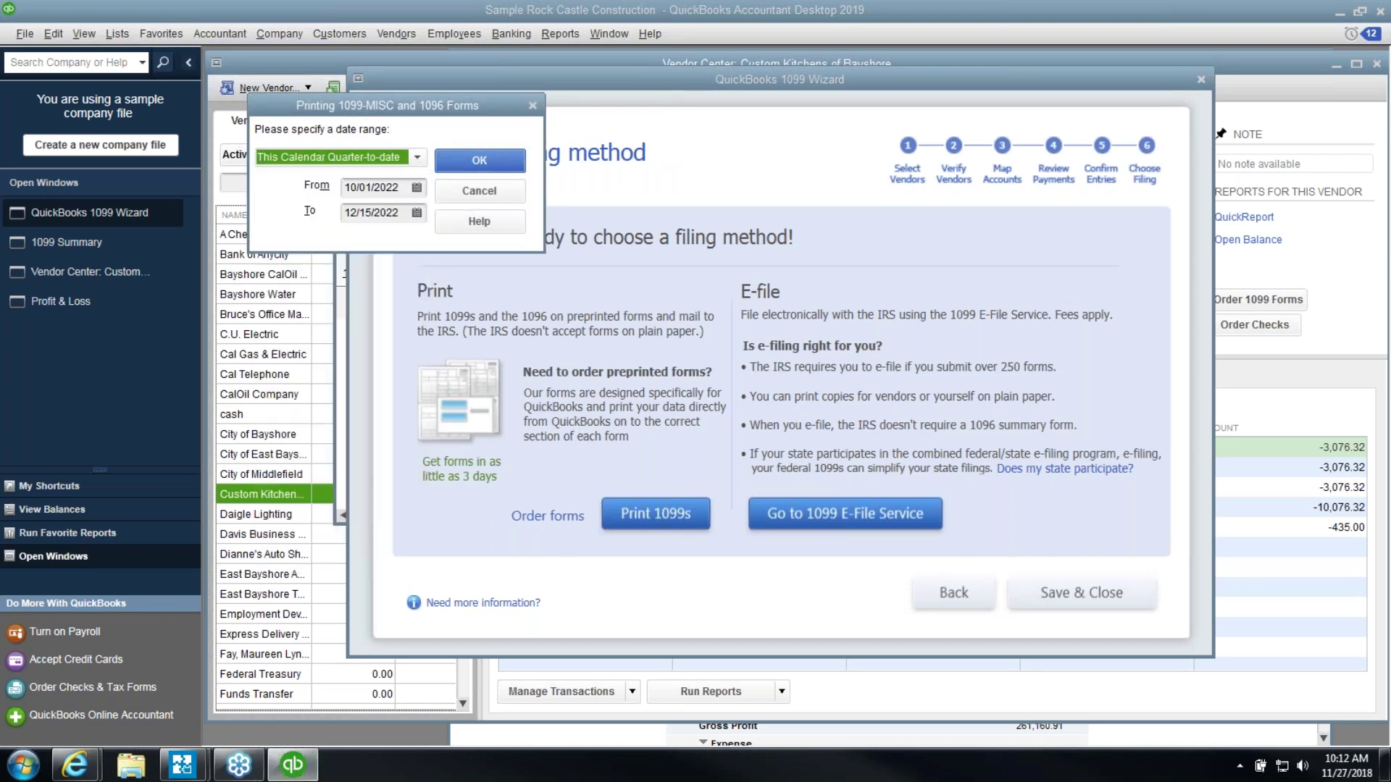
click(409, 156)
click(359, 320)
click(463, 162)
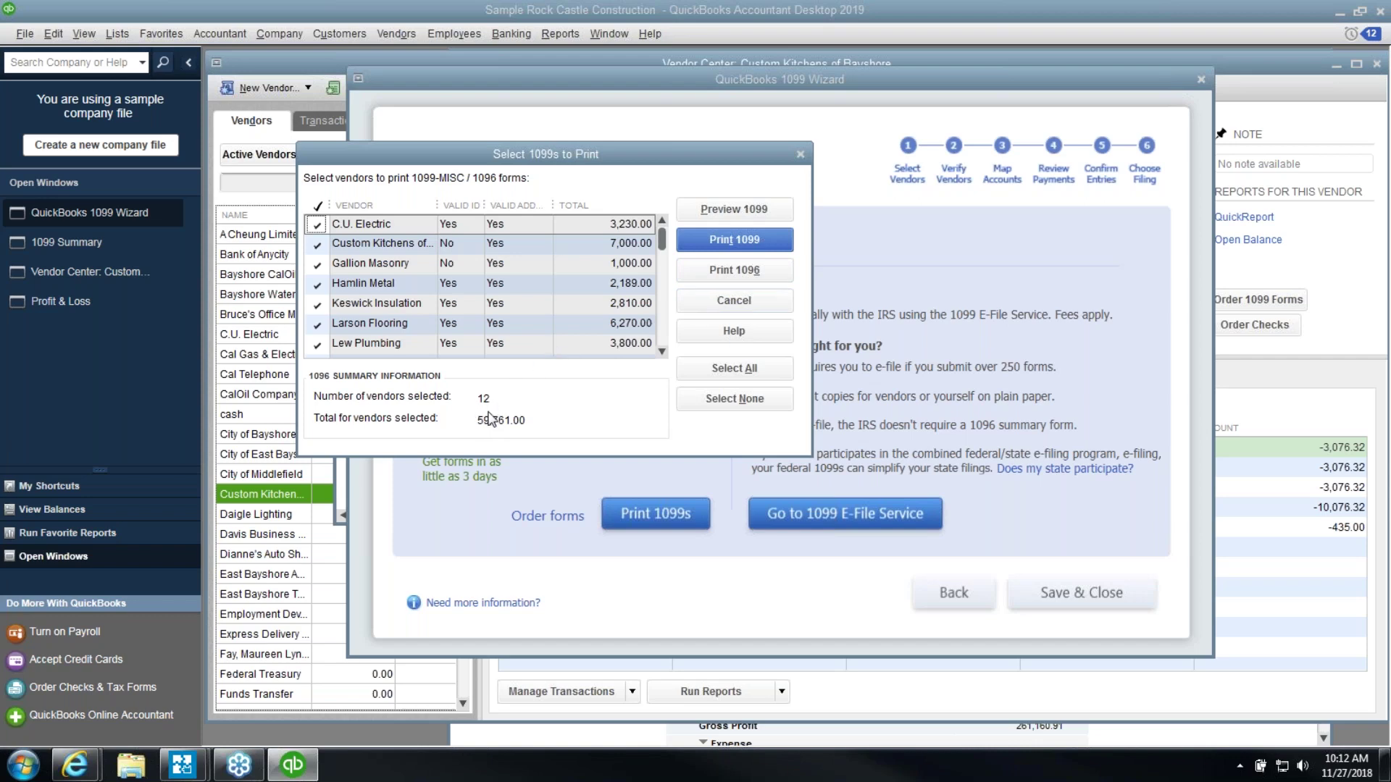
click(733, 298)
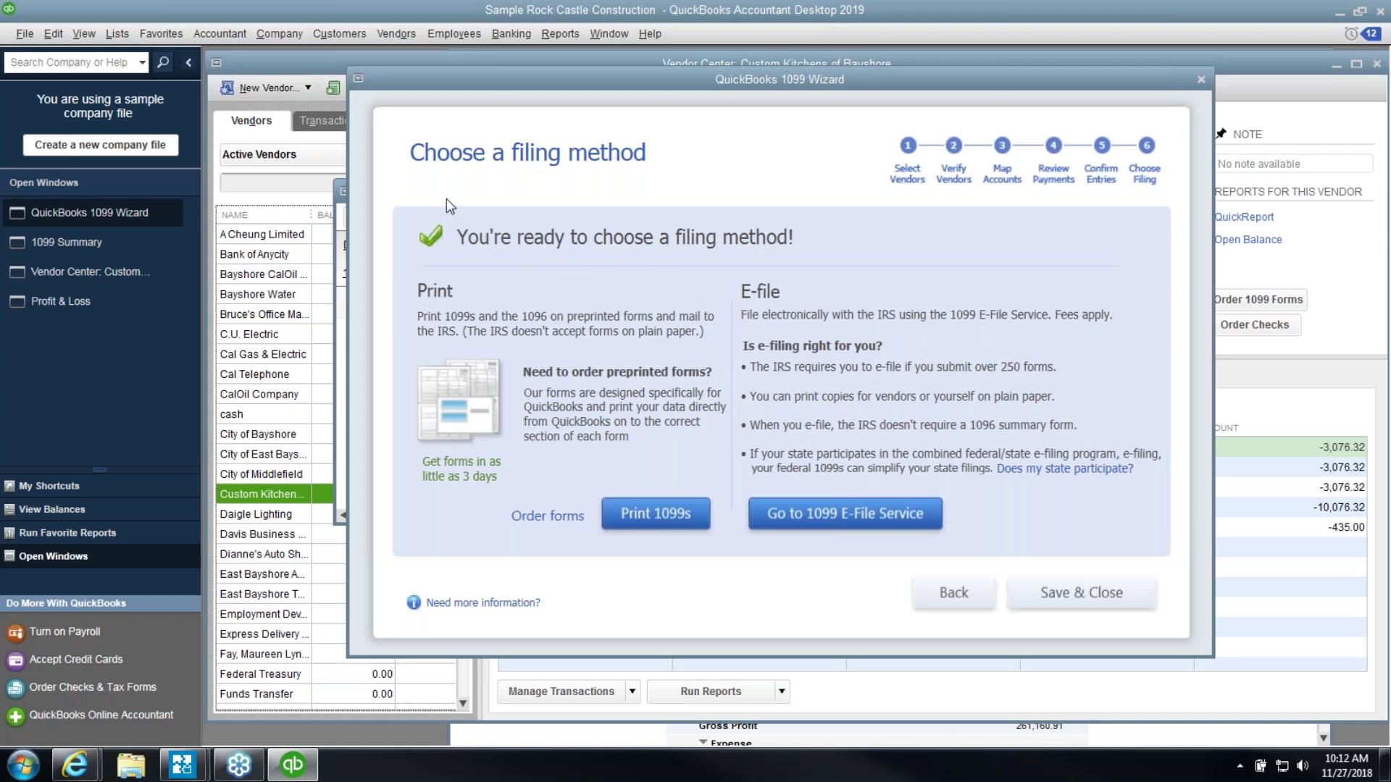
Open Tax1099.com's e-file service and calculate the price for 12 forms ($32.80)
click(863, 529)
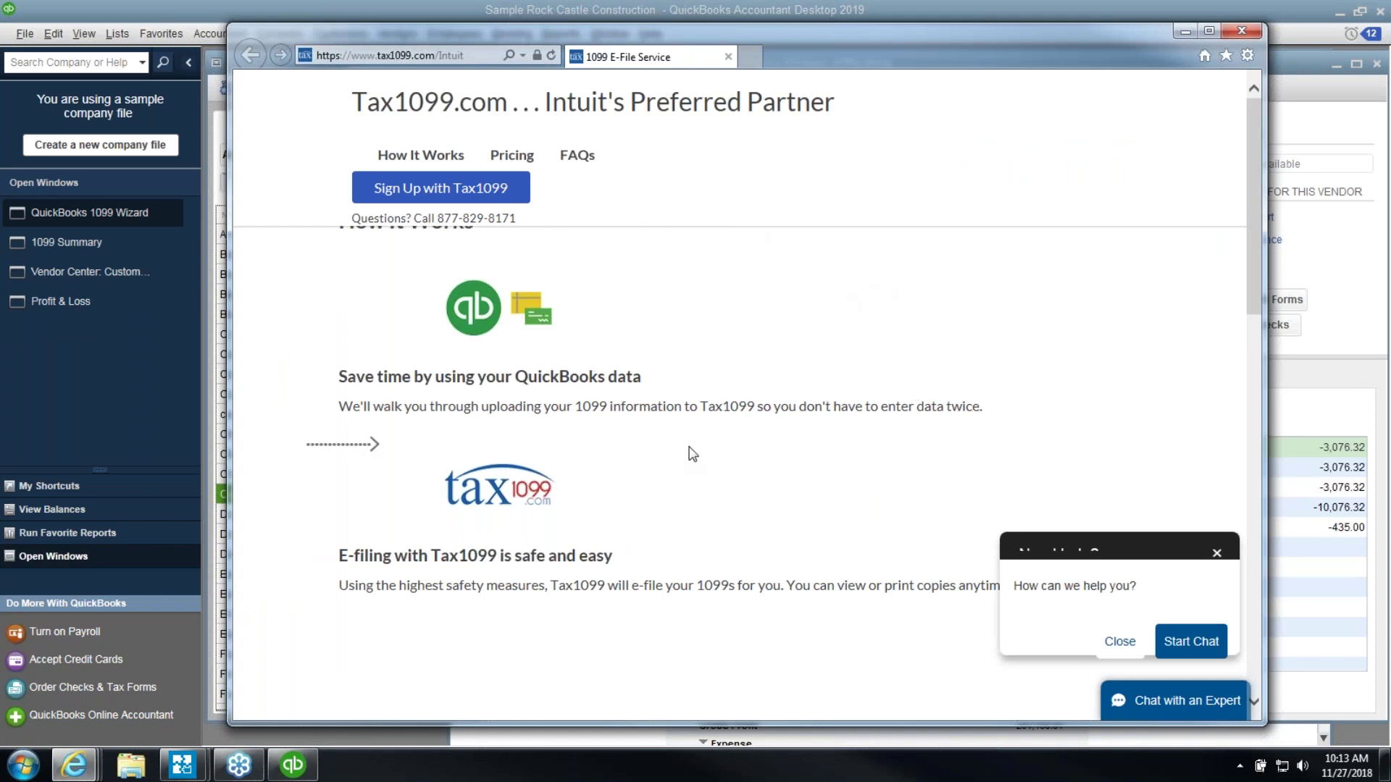
click(1217, 552)
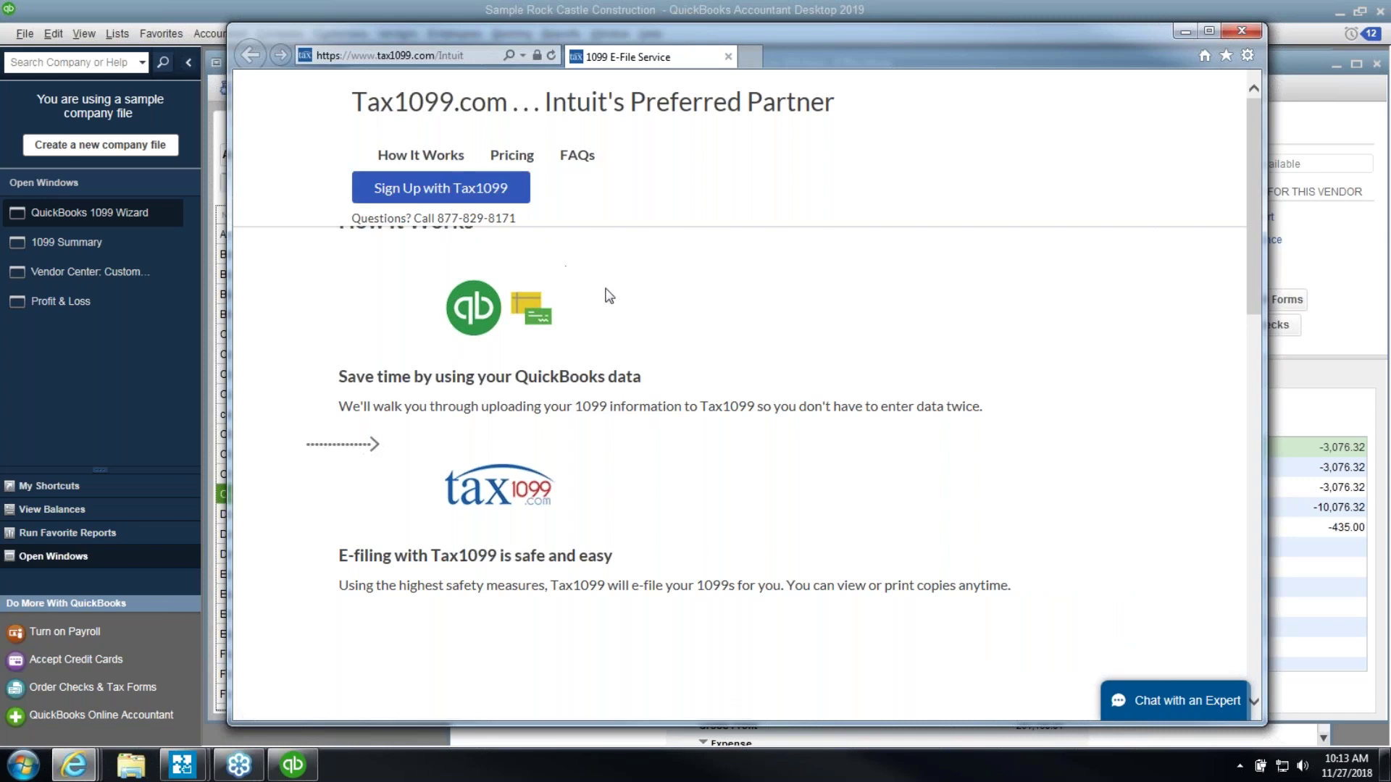
drag(1254, 293, 881, 413)
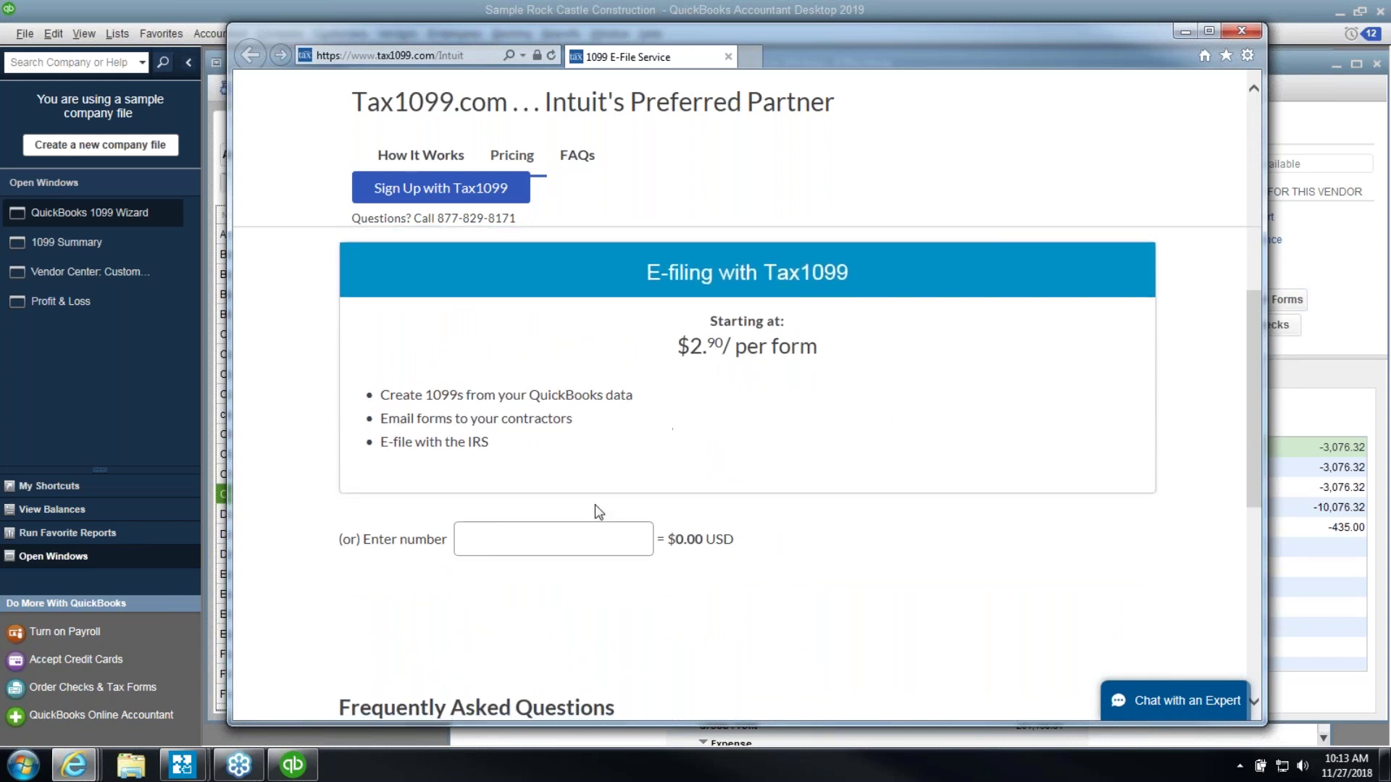
click(590, 536)
text(12)
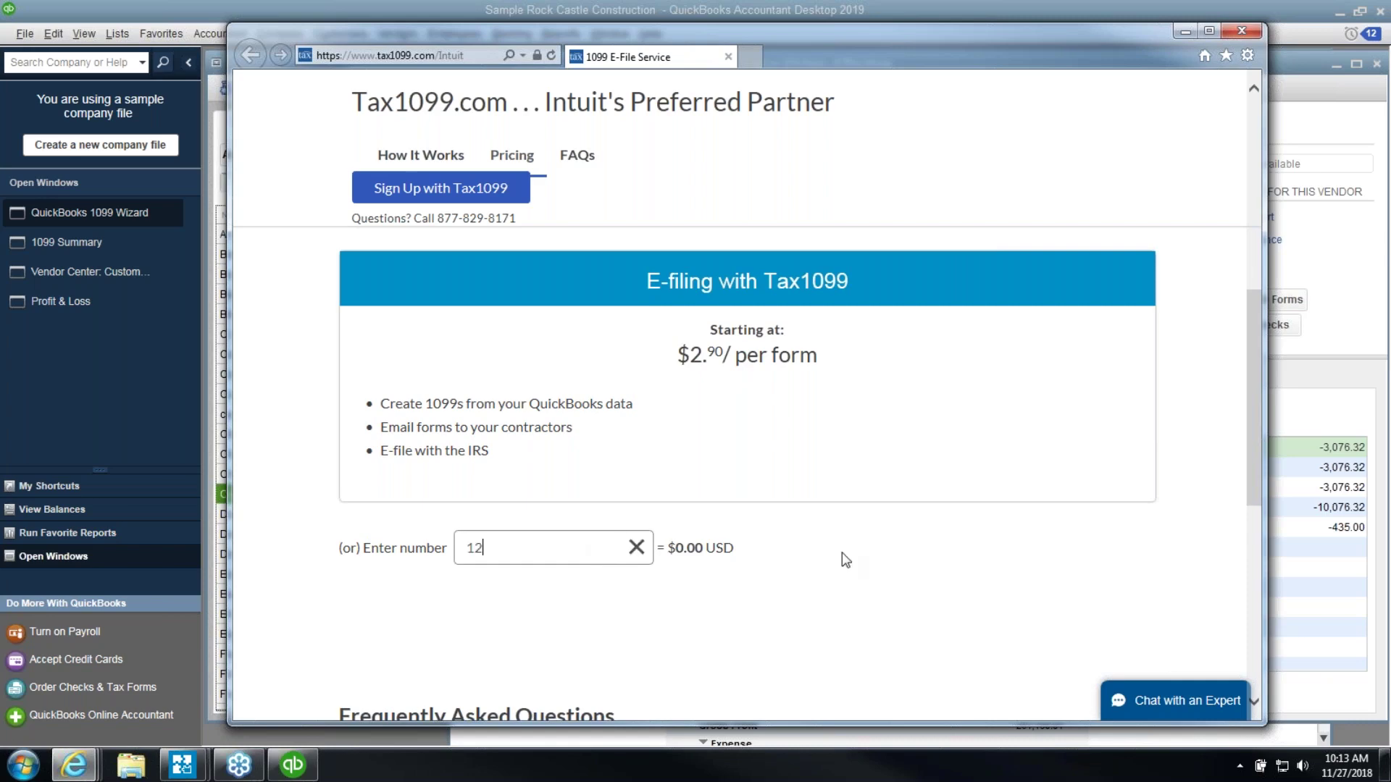
key(Return)
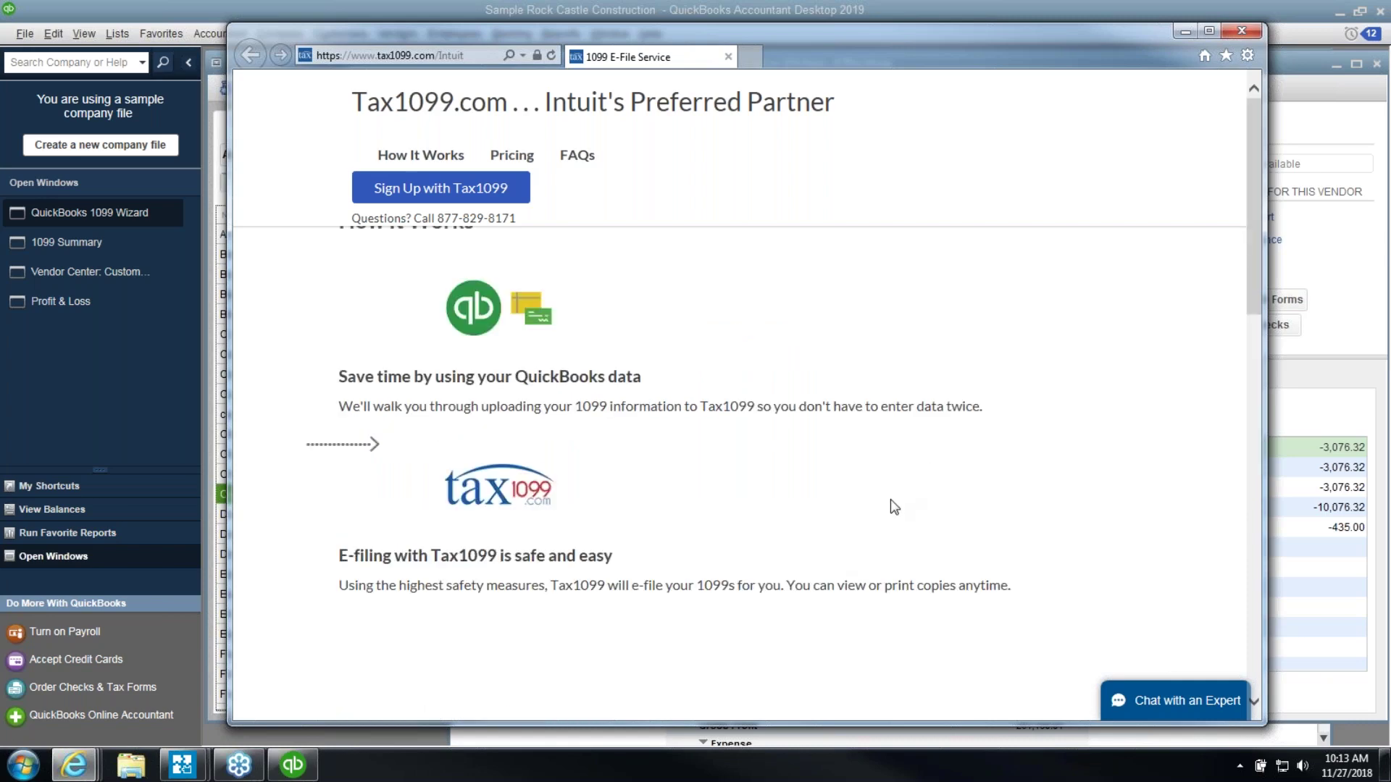
Expand the FAQ on whether 1099s are filed to both Federal and State
scroll(883, 533, down, 3)
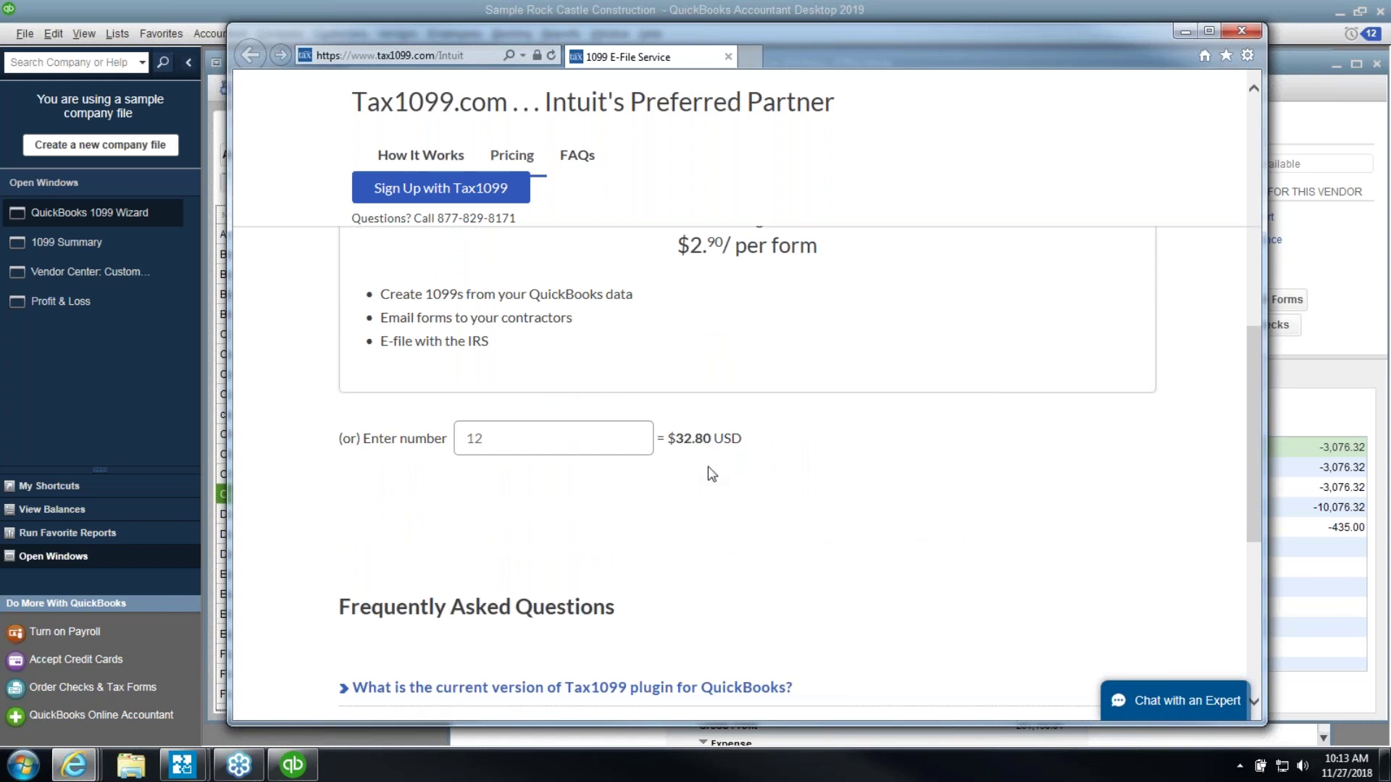
scroll(712, 475, up, 3)
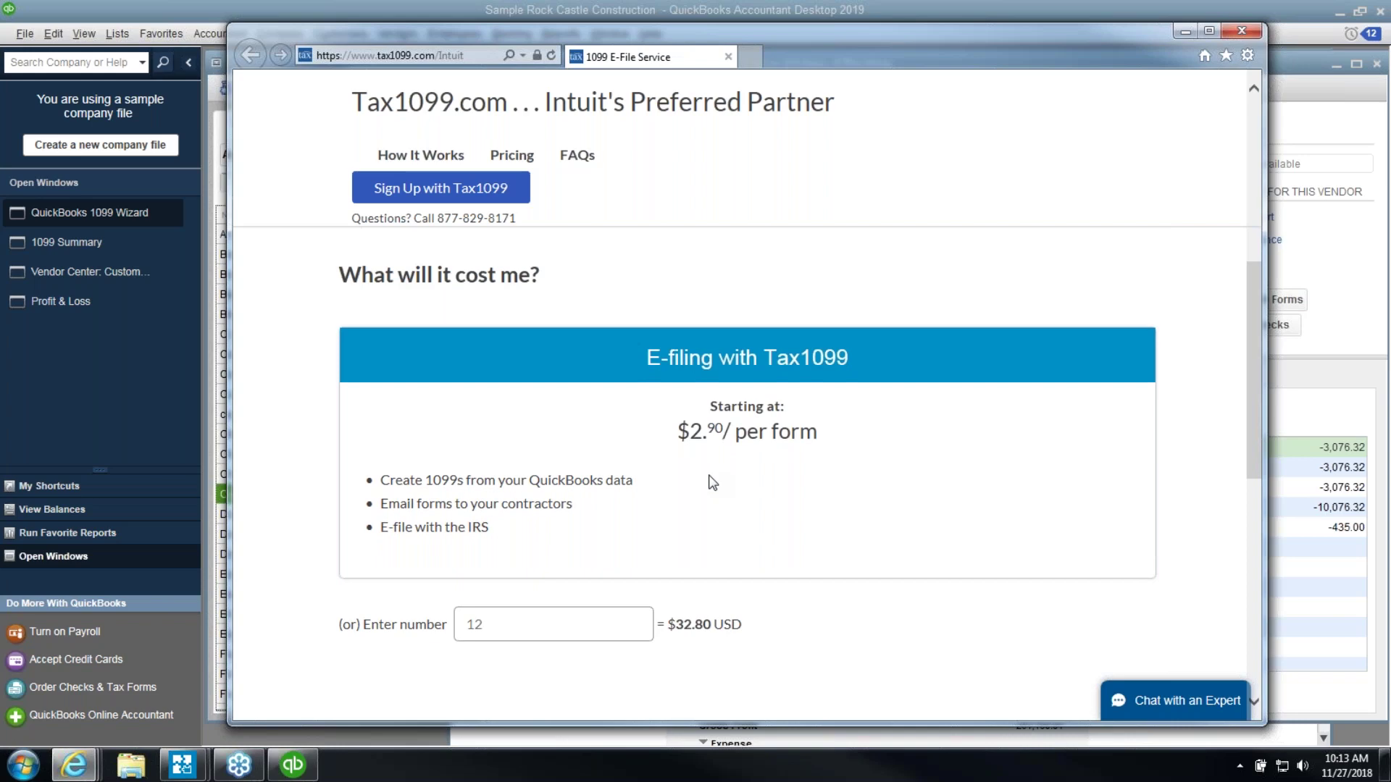
scroll(713, 482, up, 7)
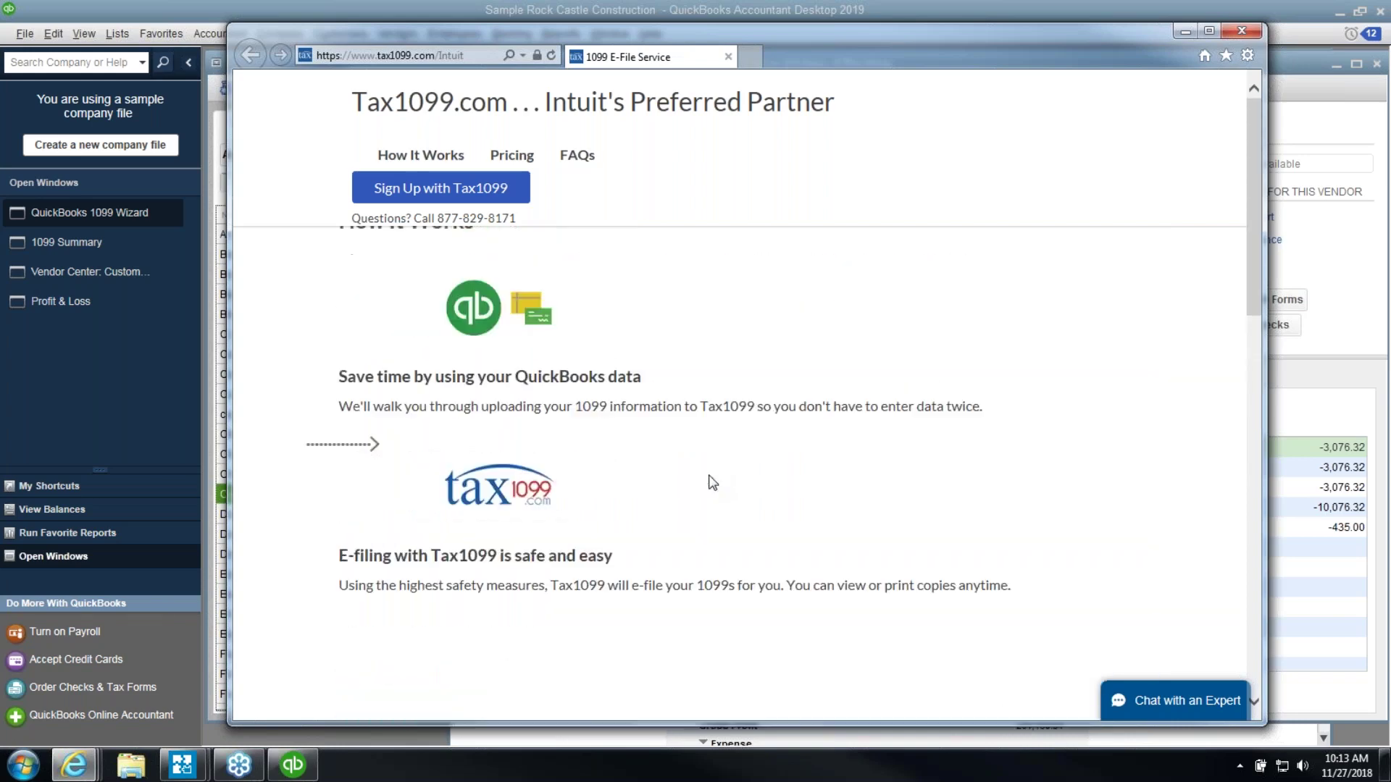
scroll(712, 483, down, 10)
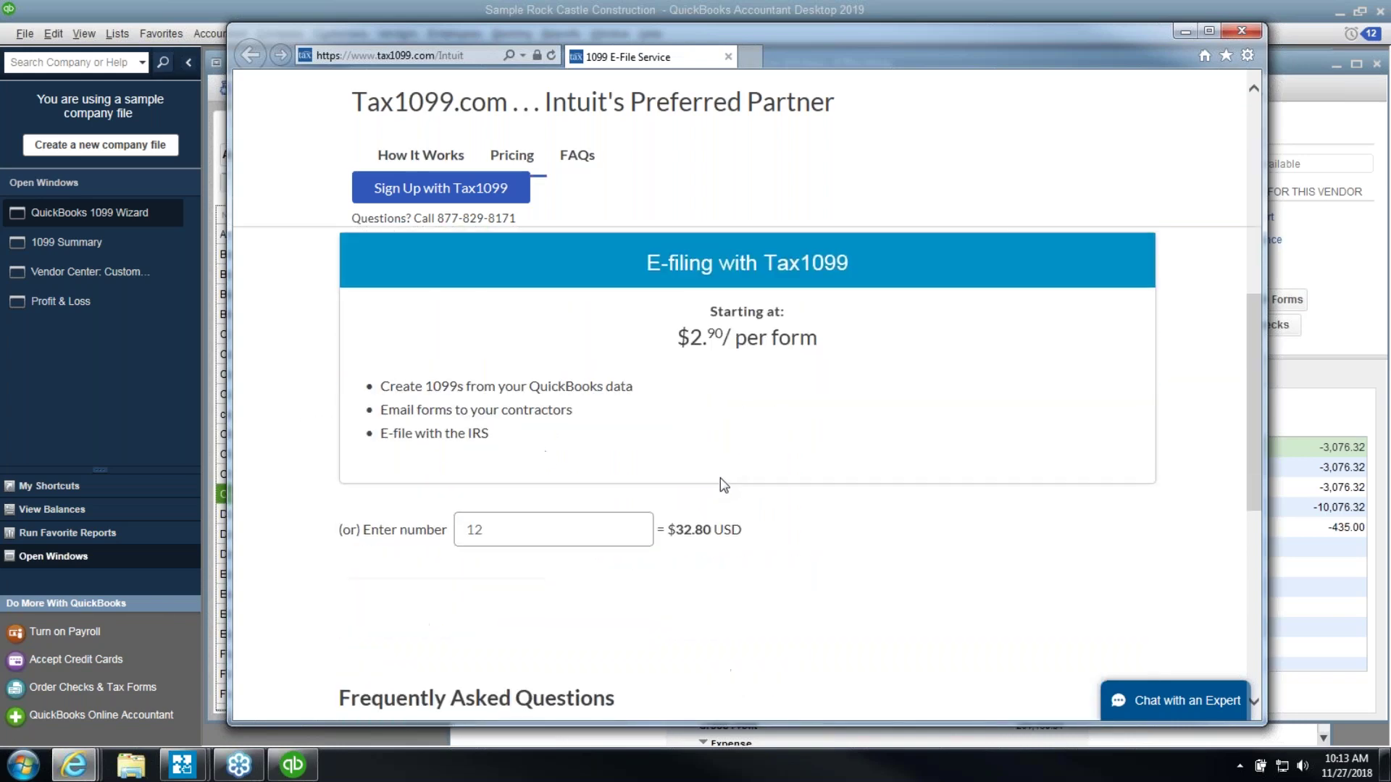
scroll(925, 479, down, 4)
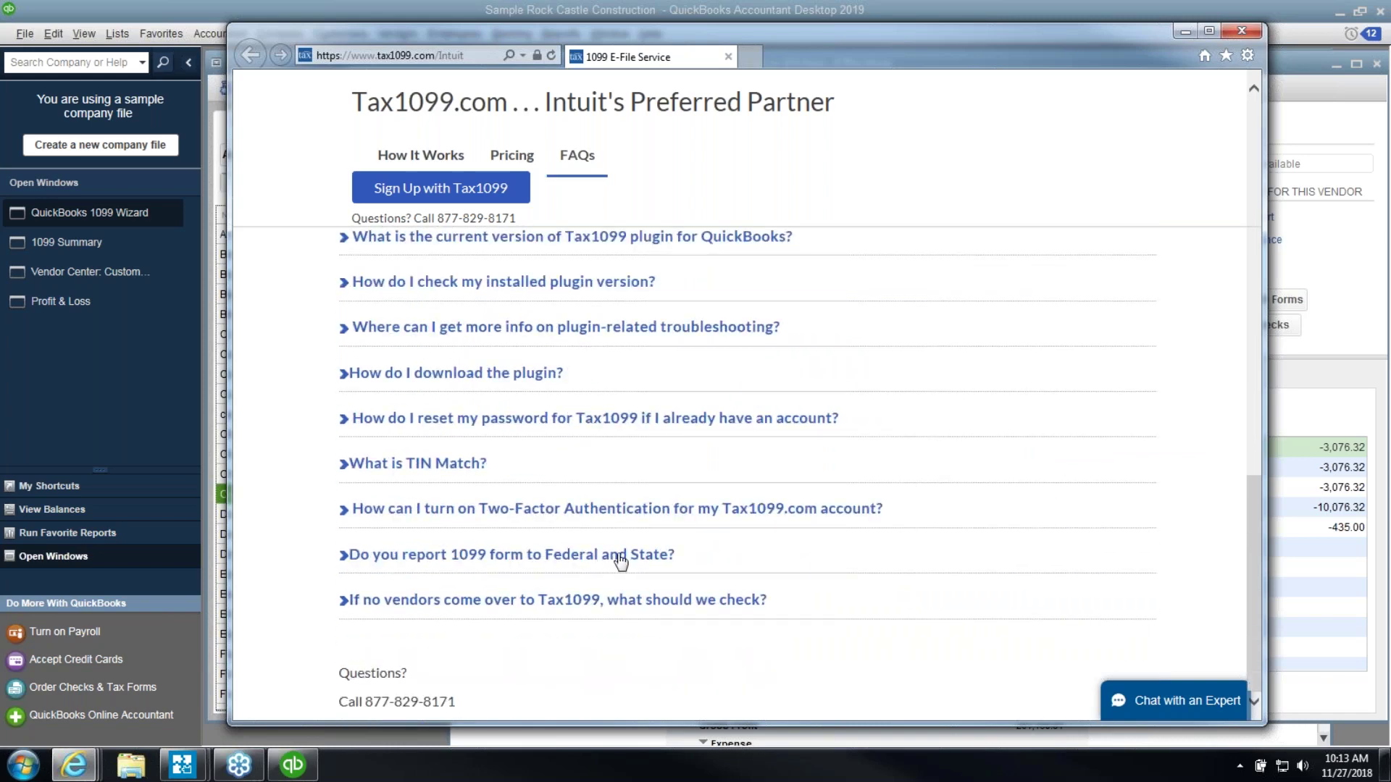
click(620, 558)
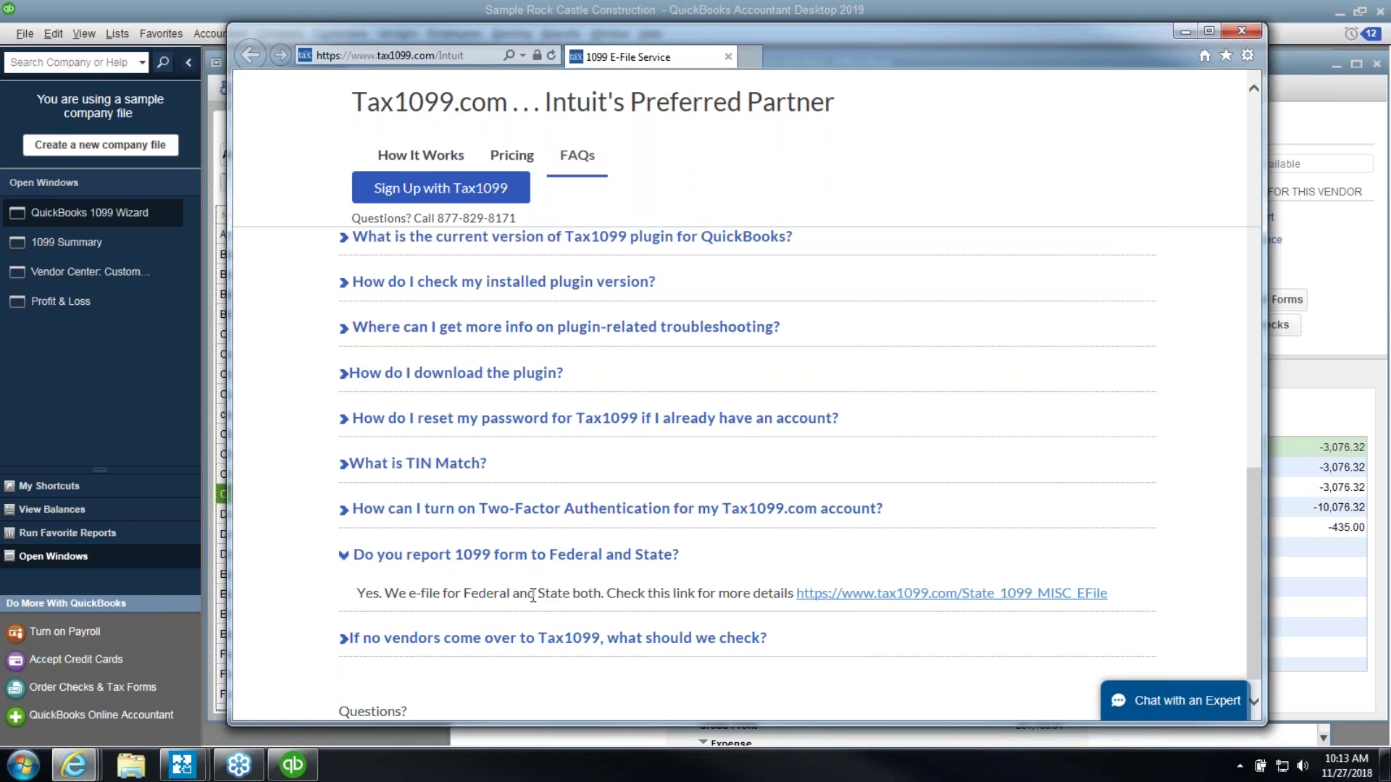
scroll(593, 572, up, 5)
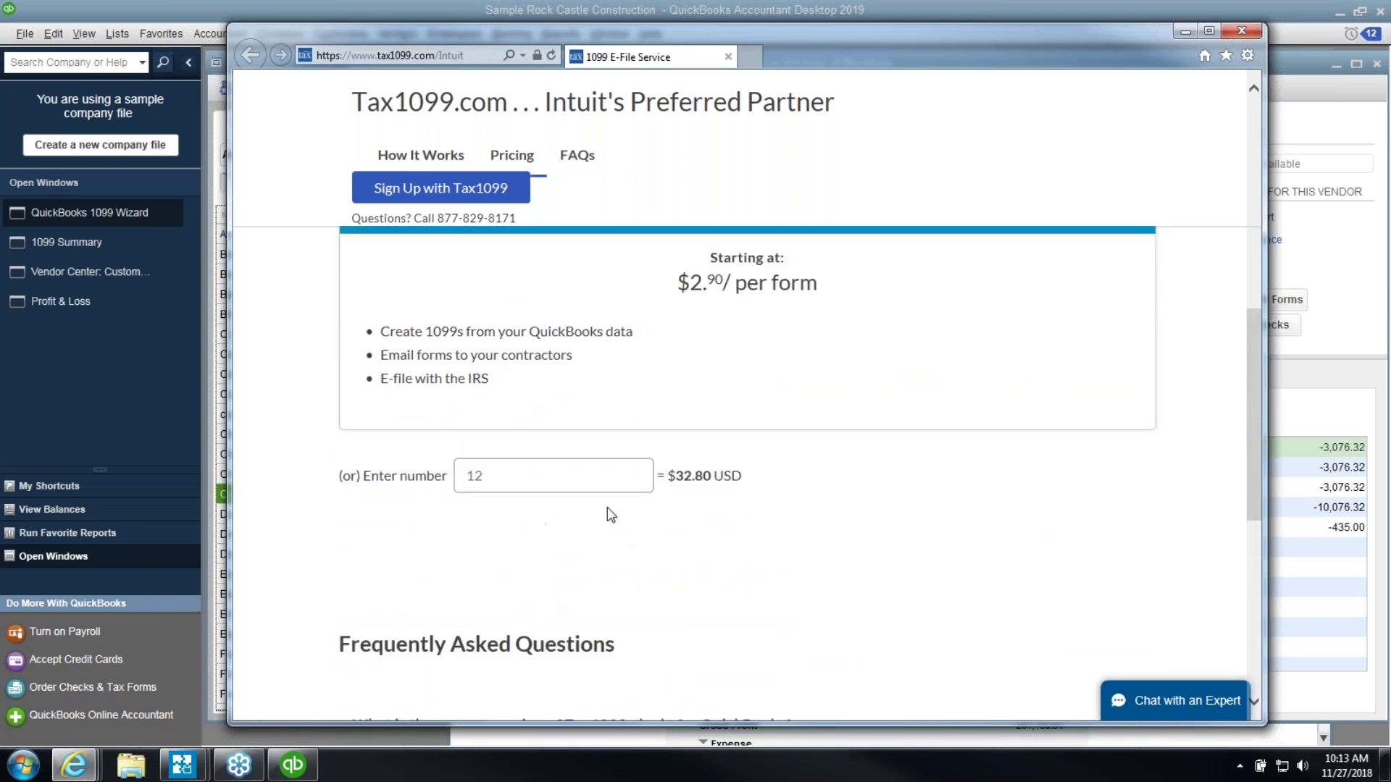
scroll(887, 319, down, 1)
scroll(913, 315, up, 8)
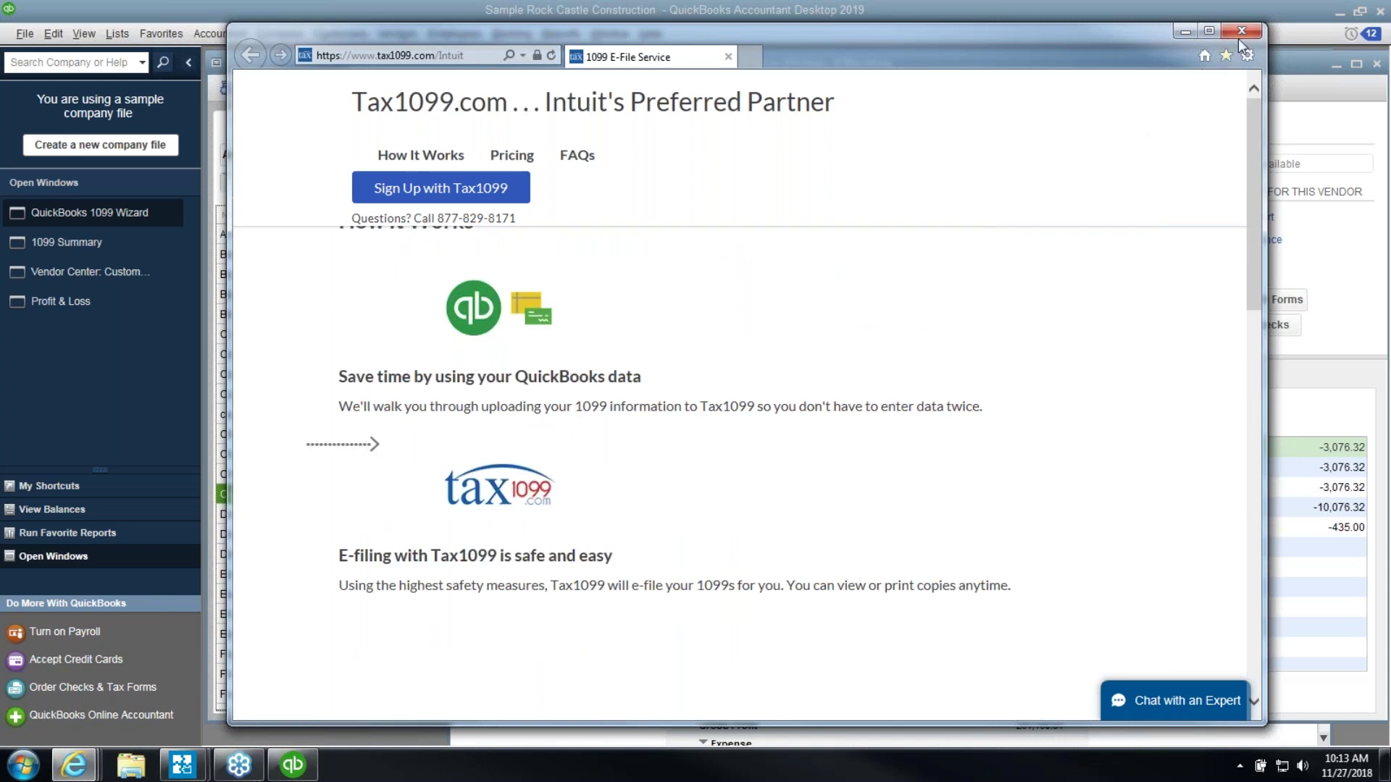
Close the Tax1099 browser, exit the 1099 Wizard without going back, and close the 1099 Summary
click(1240, 32)
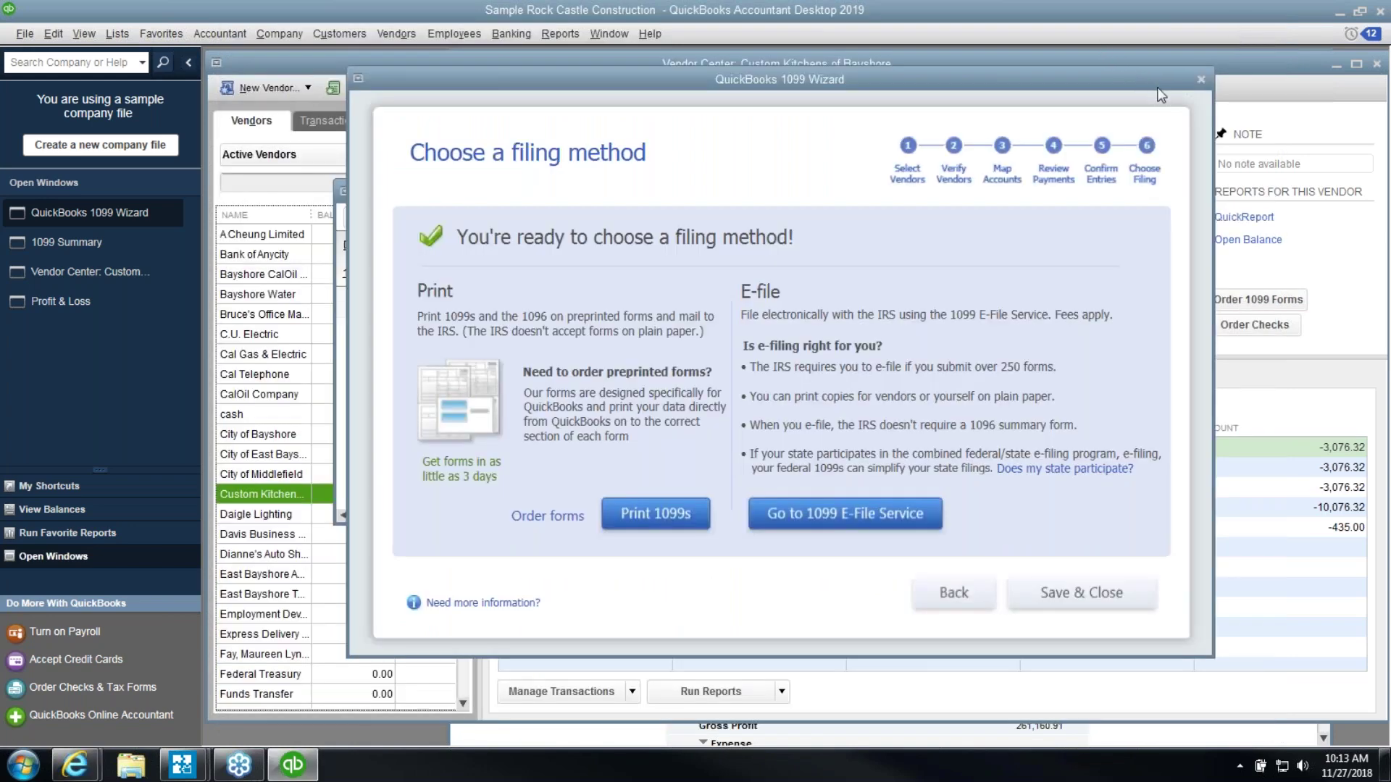
click(1201, 80)
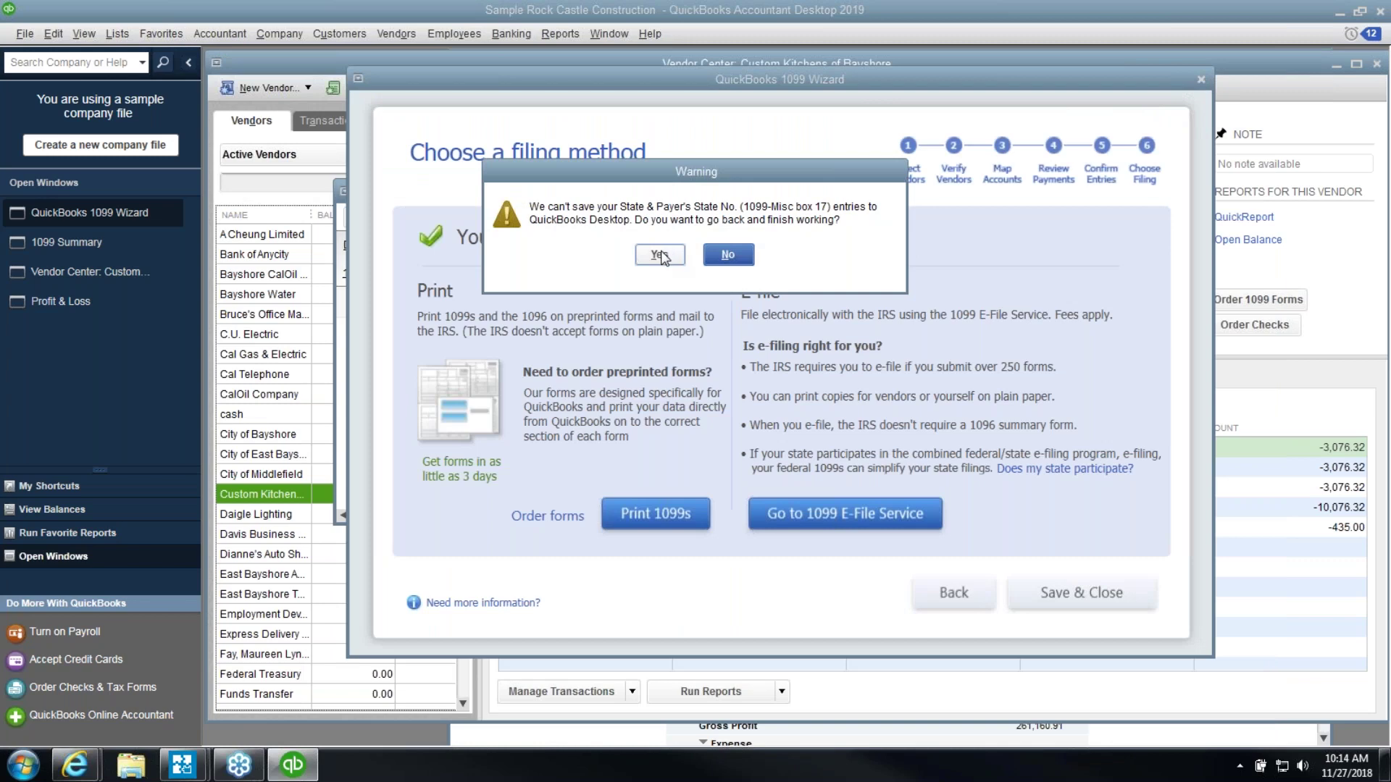
click(737, 258)
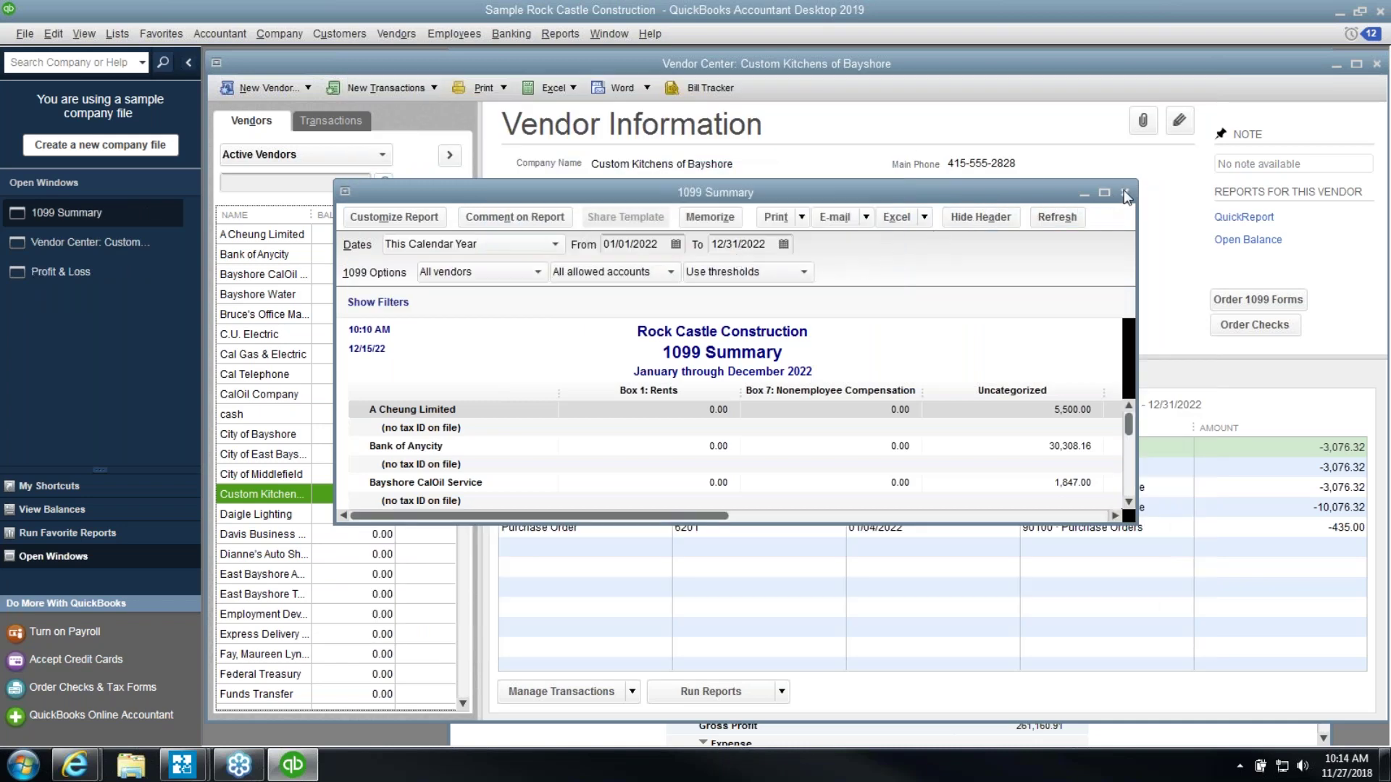
click(1124, 192)
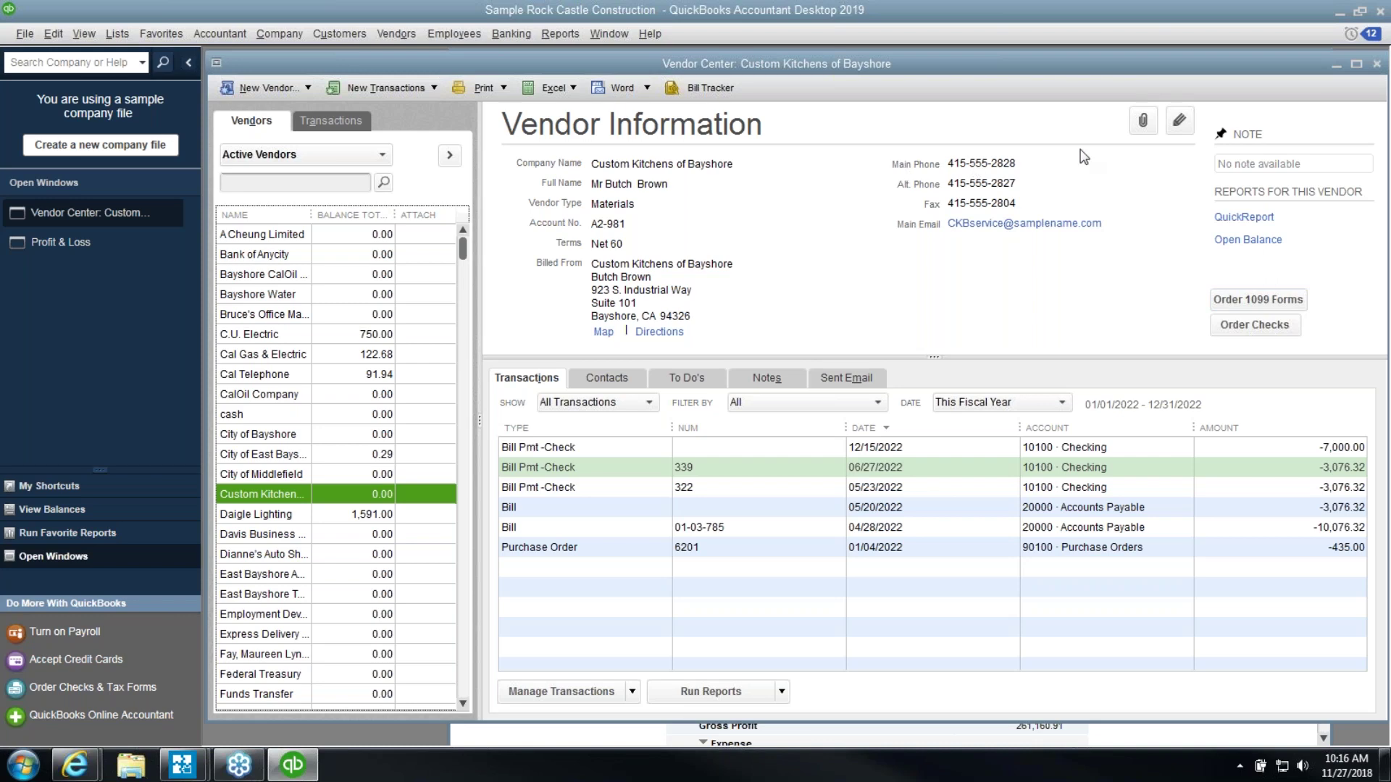
Close the Vendor Center and Profit & Loss, then start a vendor credit dated 12/15/2021
click(1377, 65)
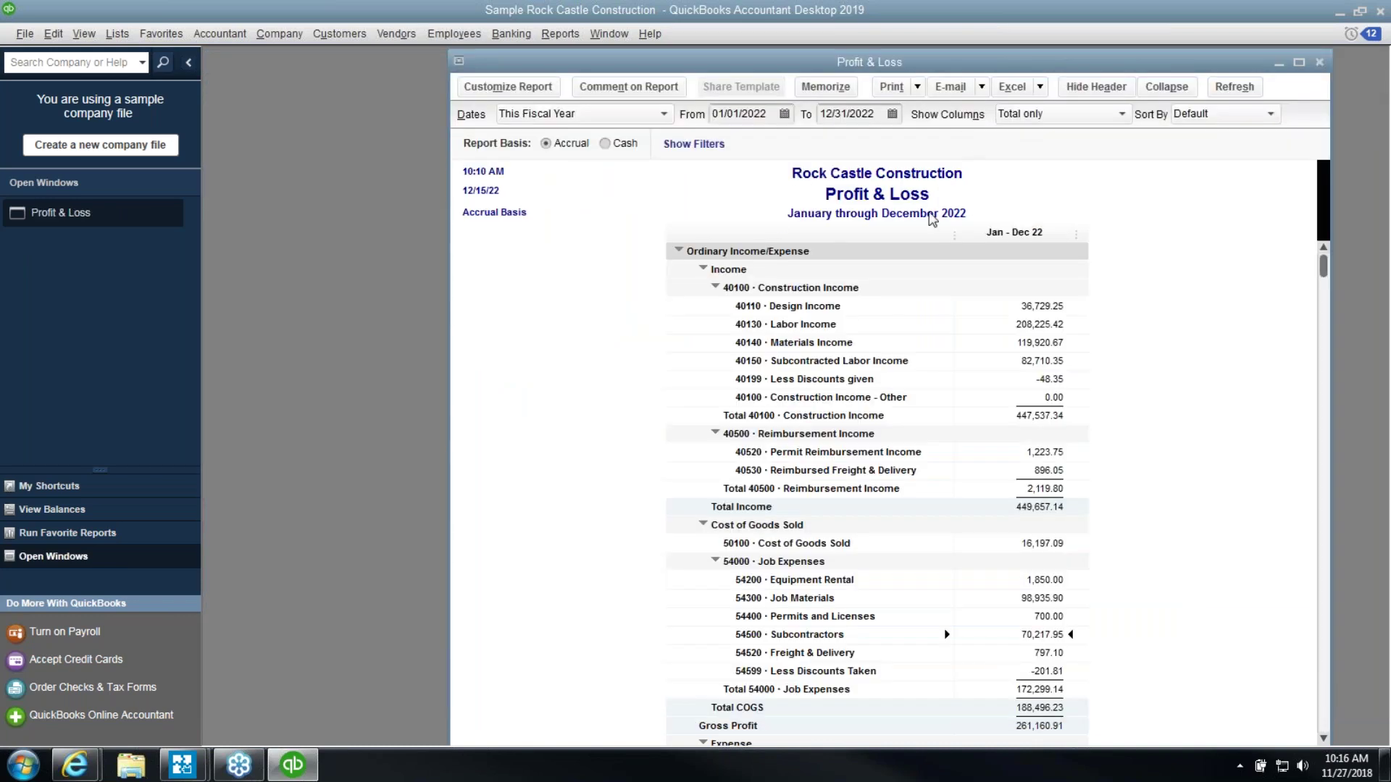
click(1319, 62)
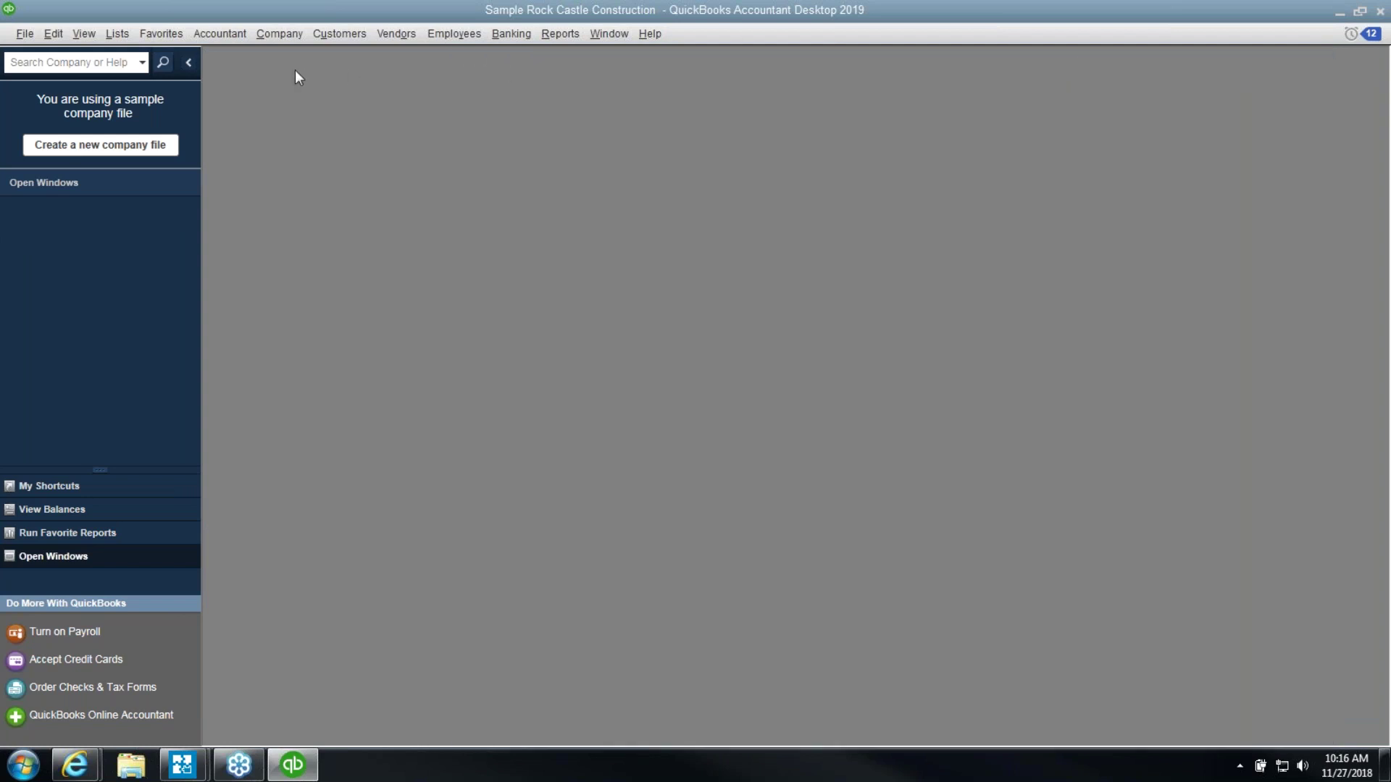
click(404, 42)
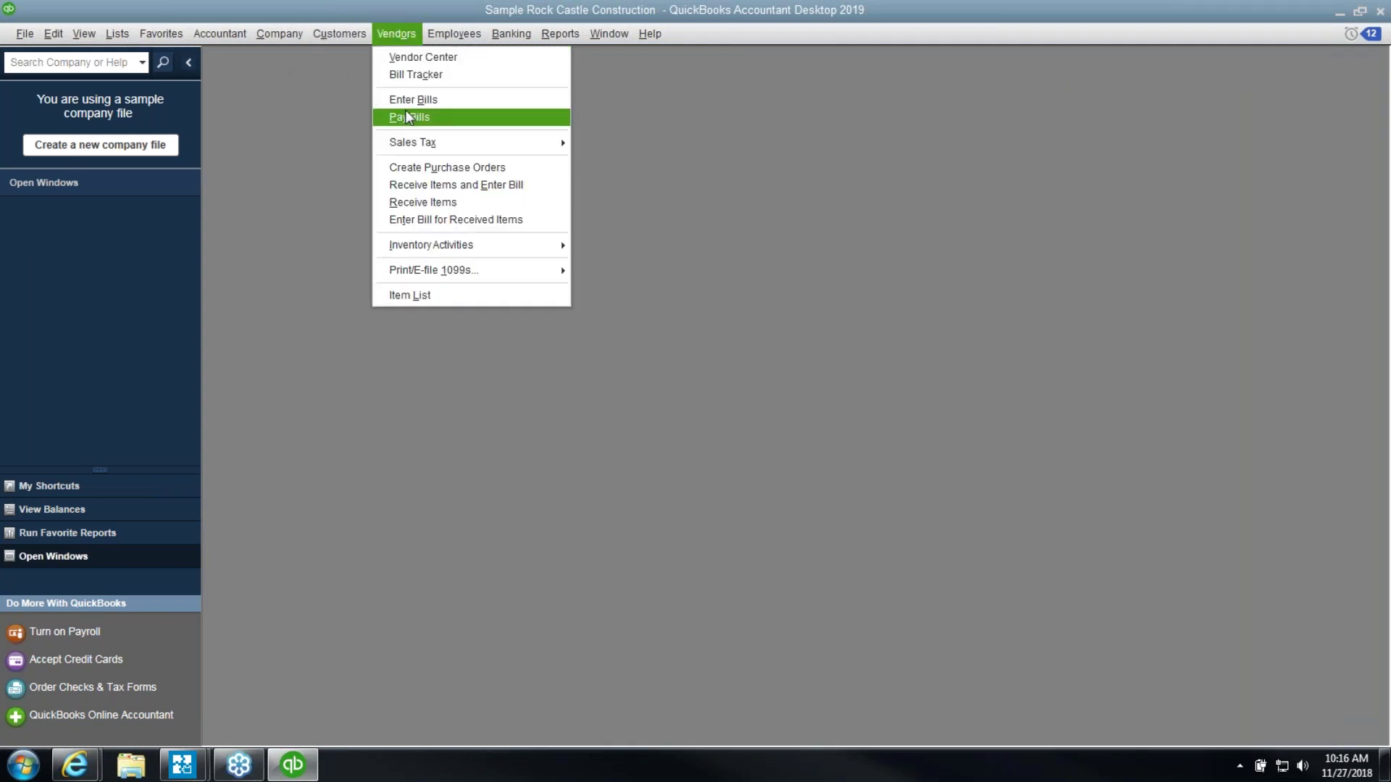
click(406, 106)
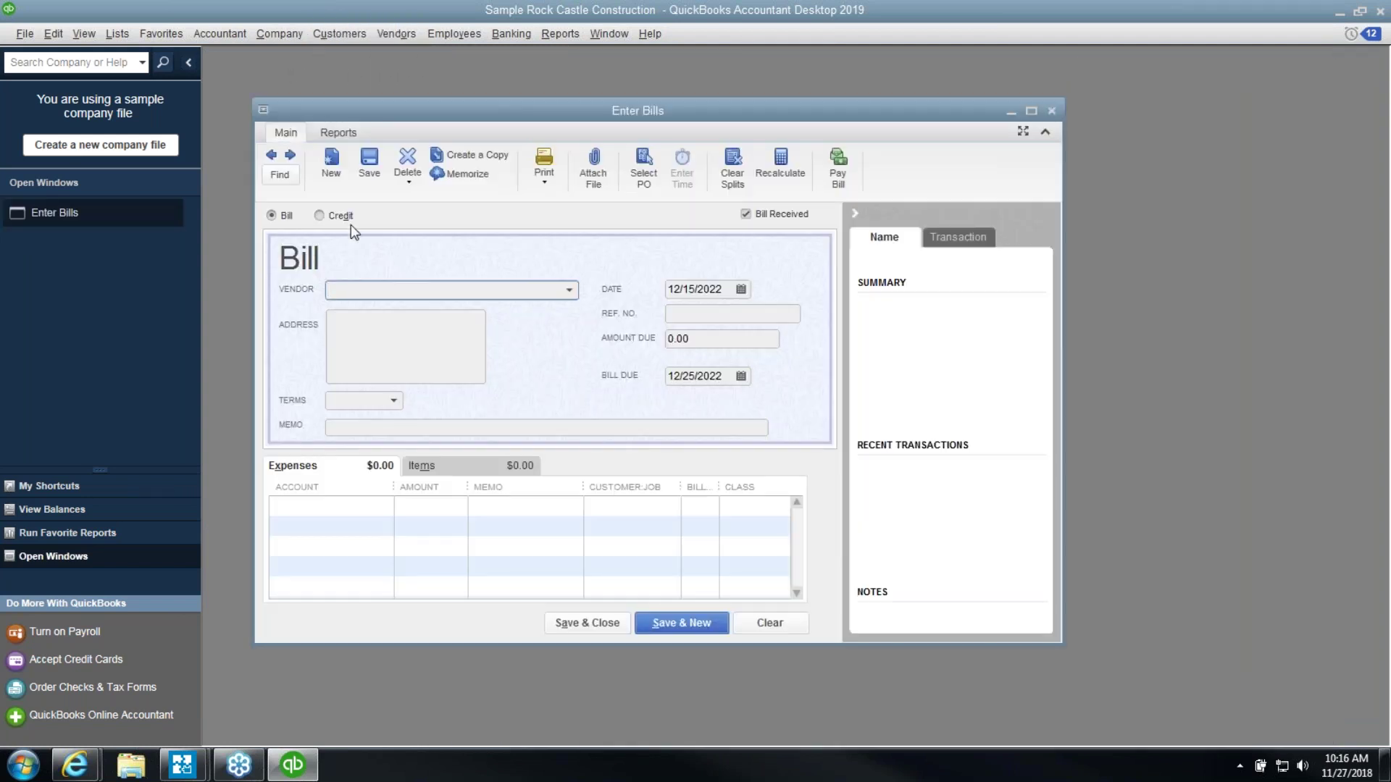
click(347, 216)
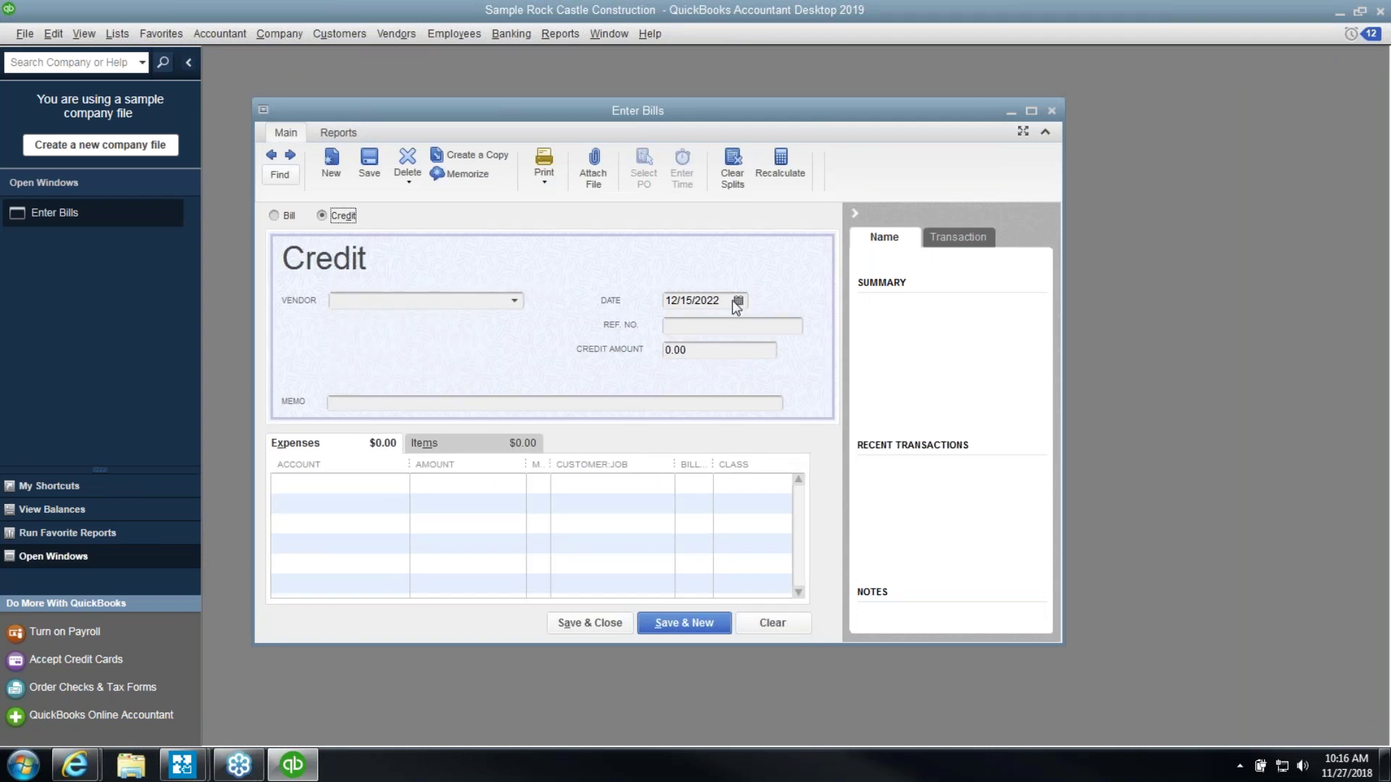
key(BackSpace)
text(1)
key(Tab)
Make the credit 100.00 from Cal Gas & Electric and save it
key(Caps_Lock)
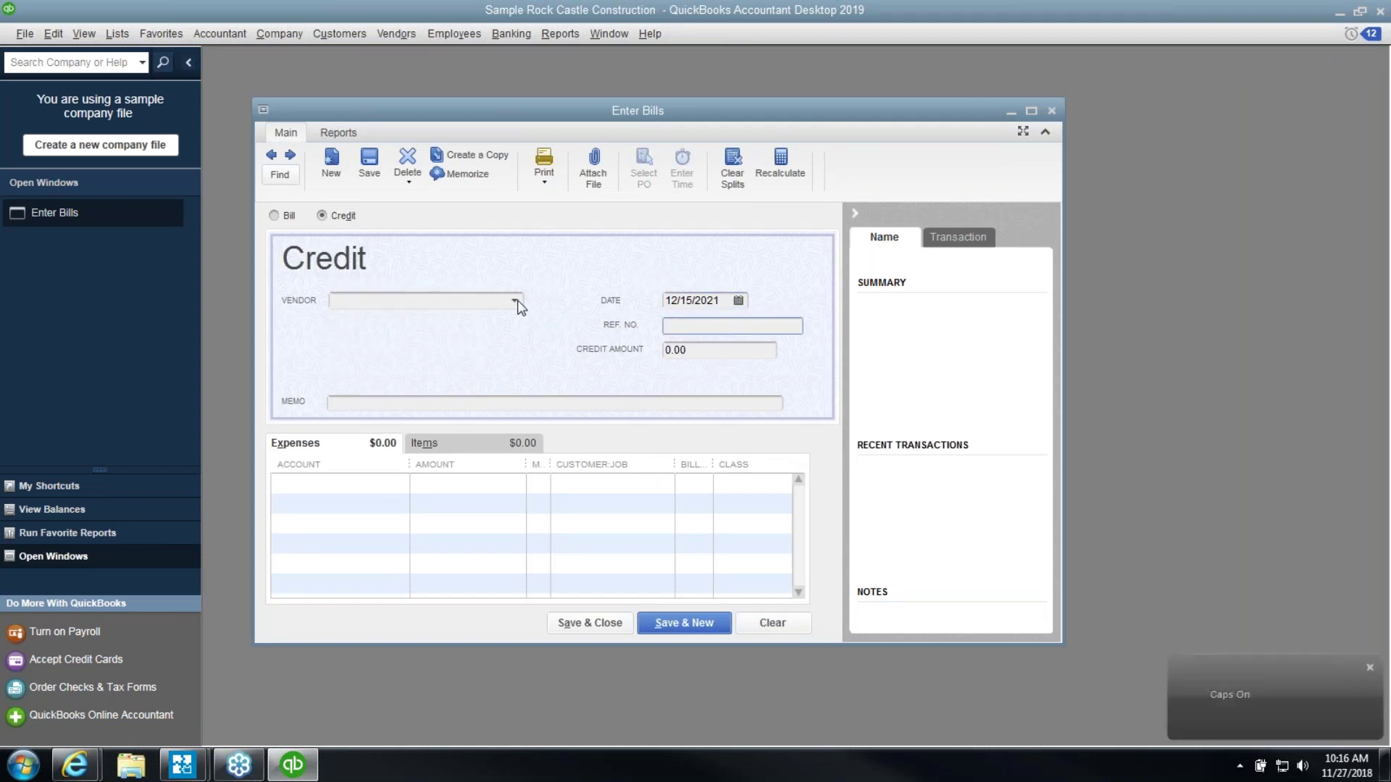
click(515, 299)
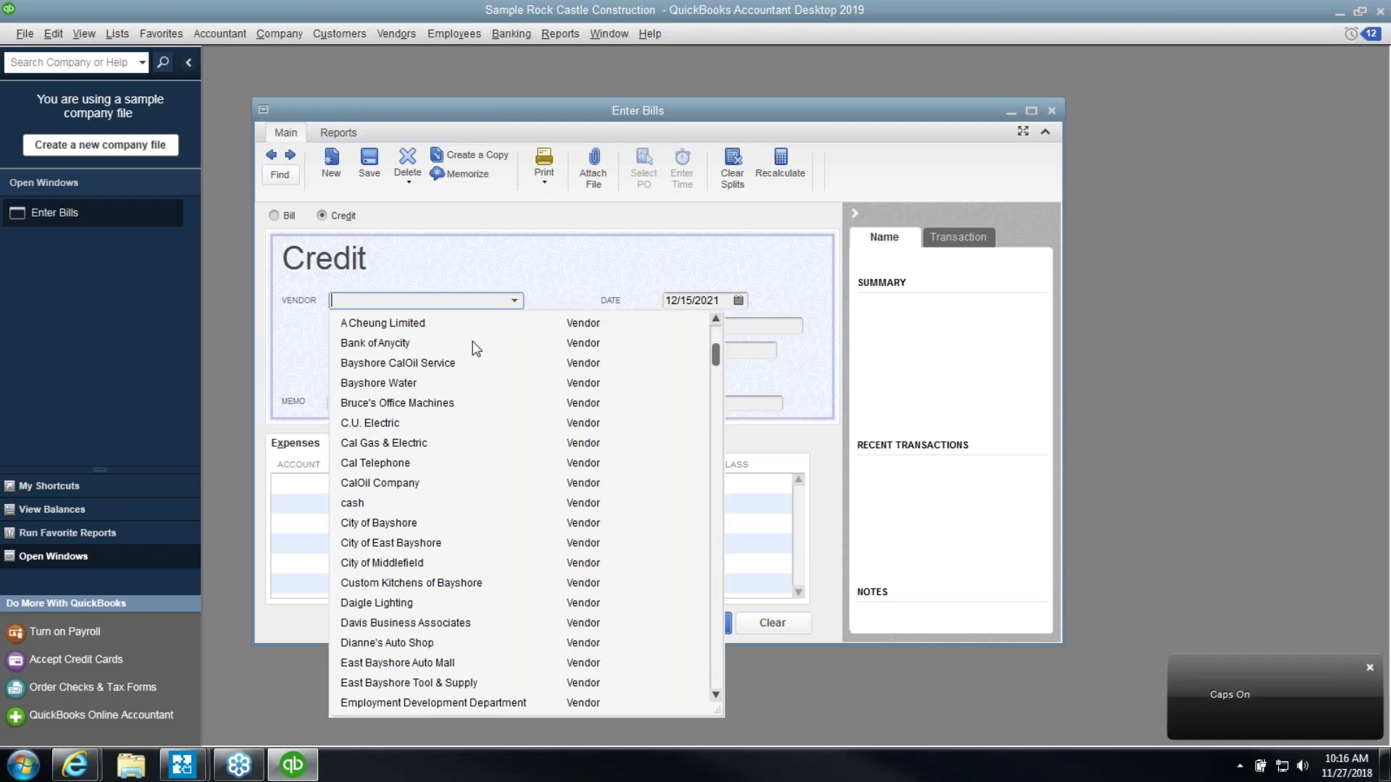
click(412, 444)
click(707, 351)
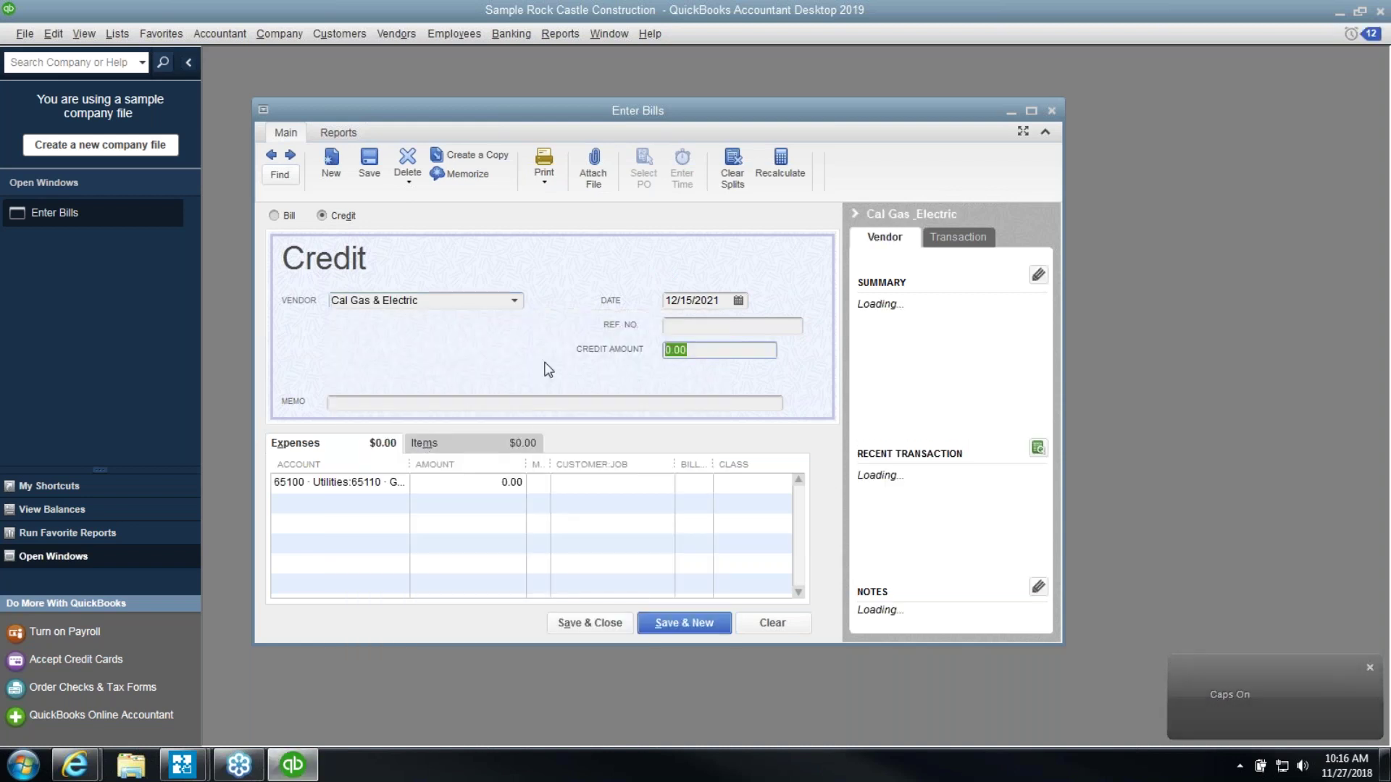
text(100.00)
click(330, 403)
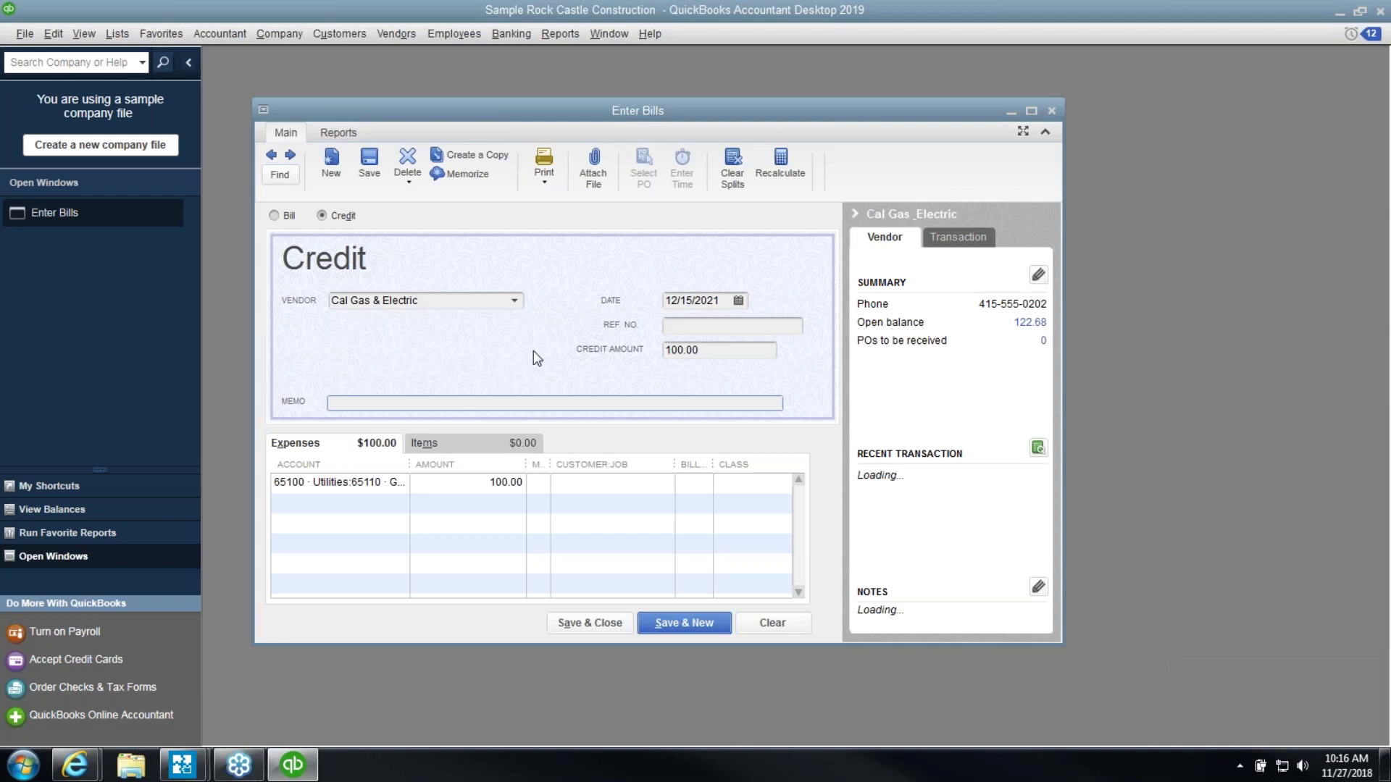
click(552, 621)
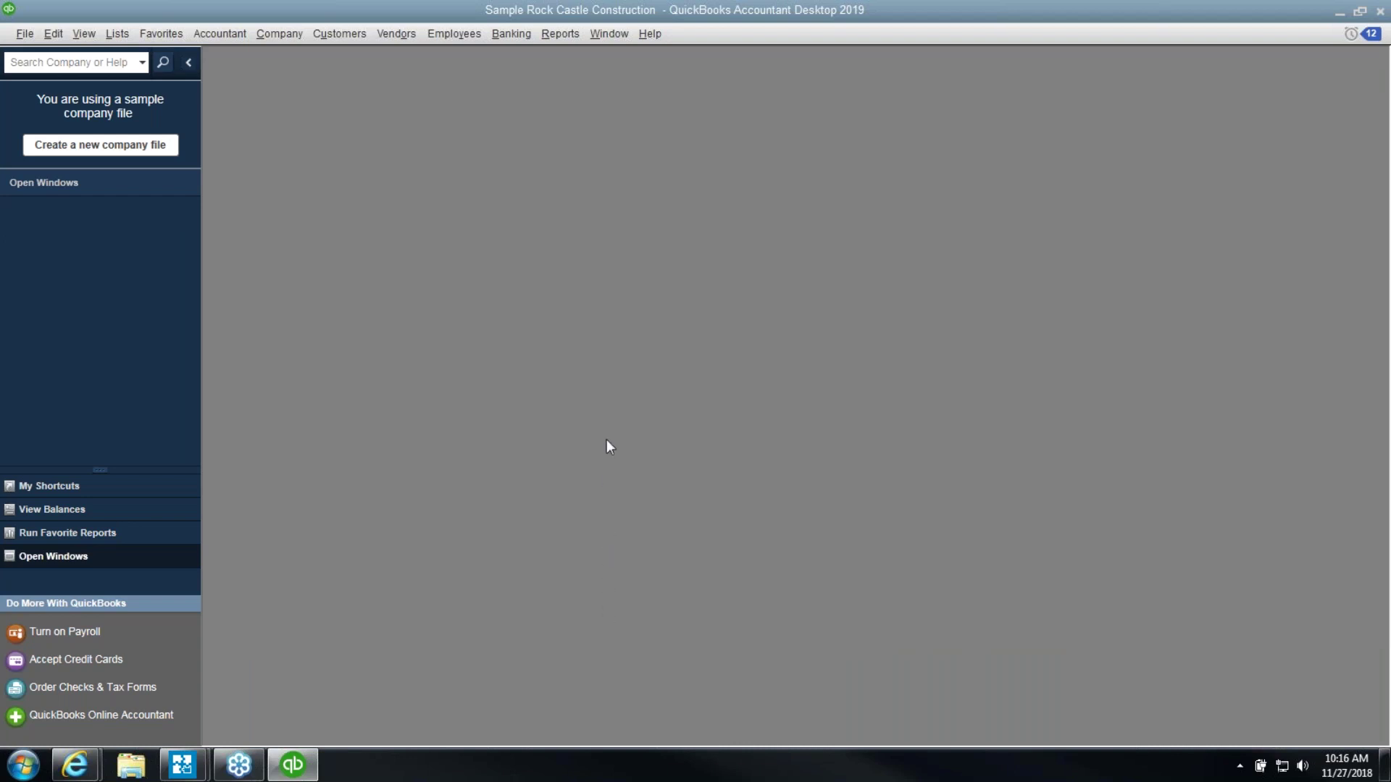
Run the Profit & Loss Standard report for 01/01/2021 to 12/31/2021
click(559, 35)
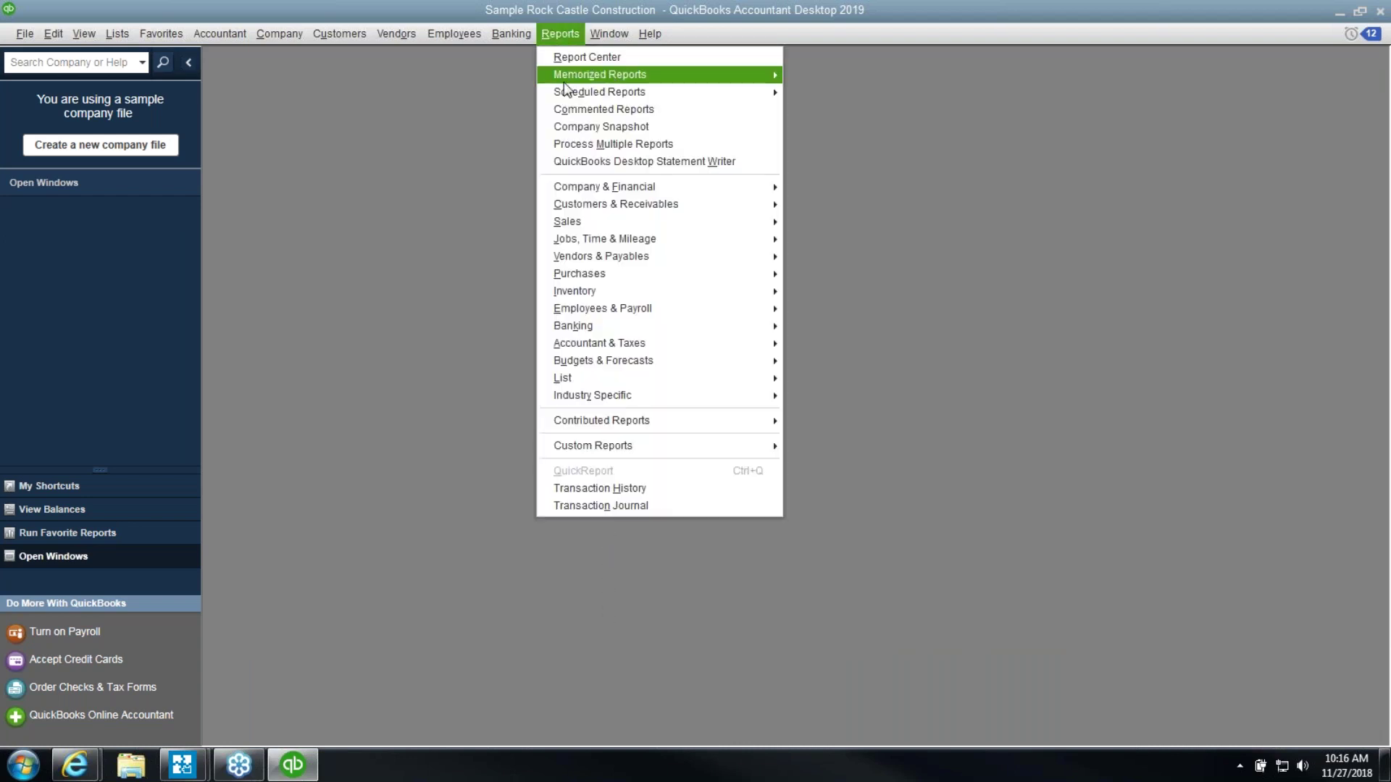
mouse_move(614, 190)
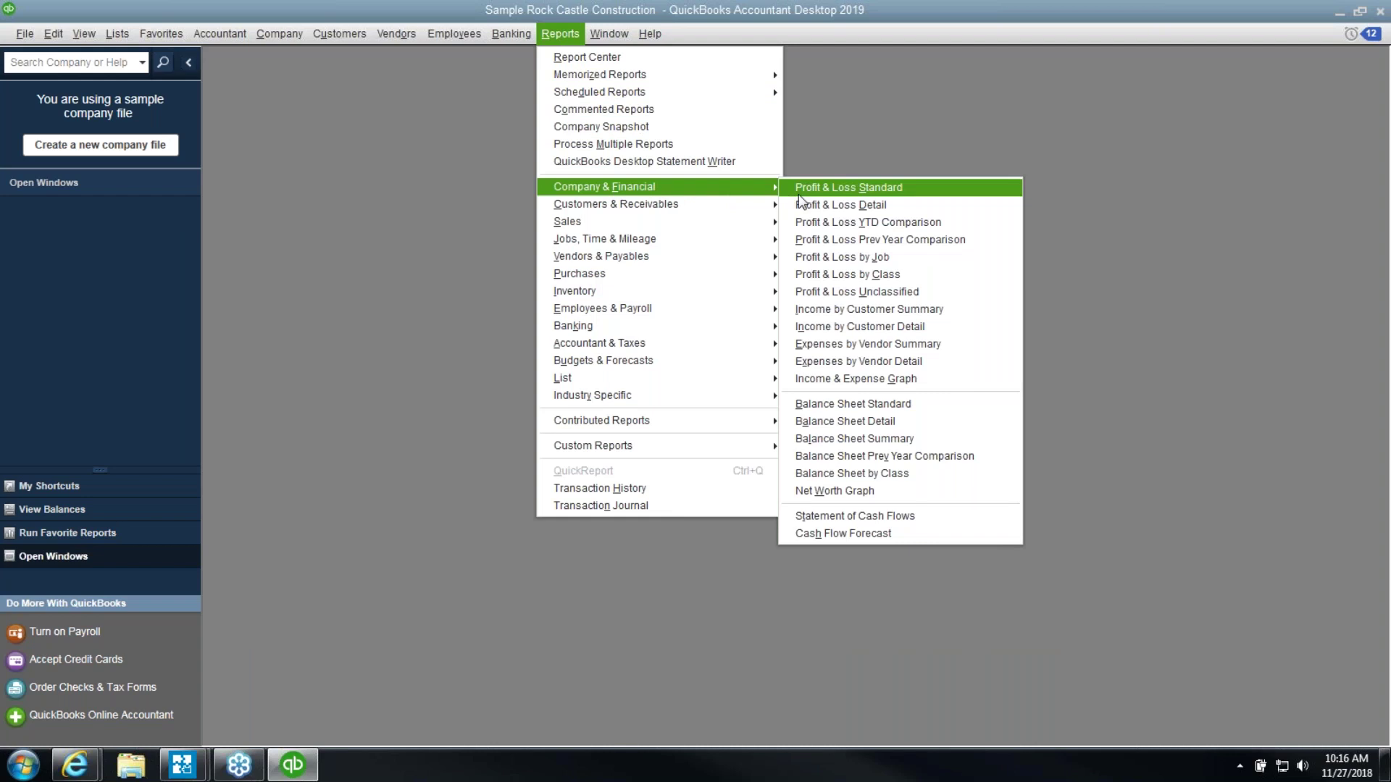
click(794, 190)
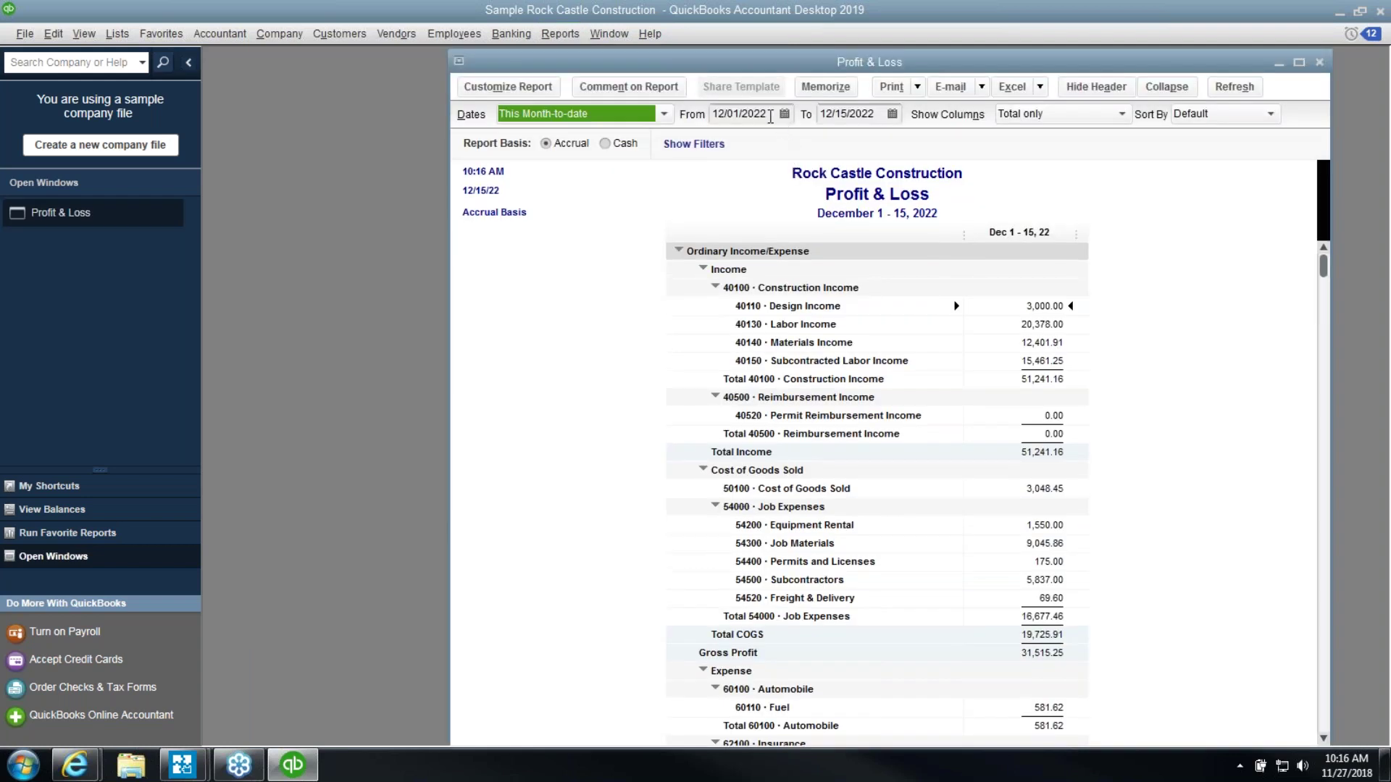
click(770, 117)
drag(770, 117, 711, 116)
text(01/01/2021)
key(Tab)
text(12)
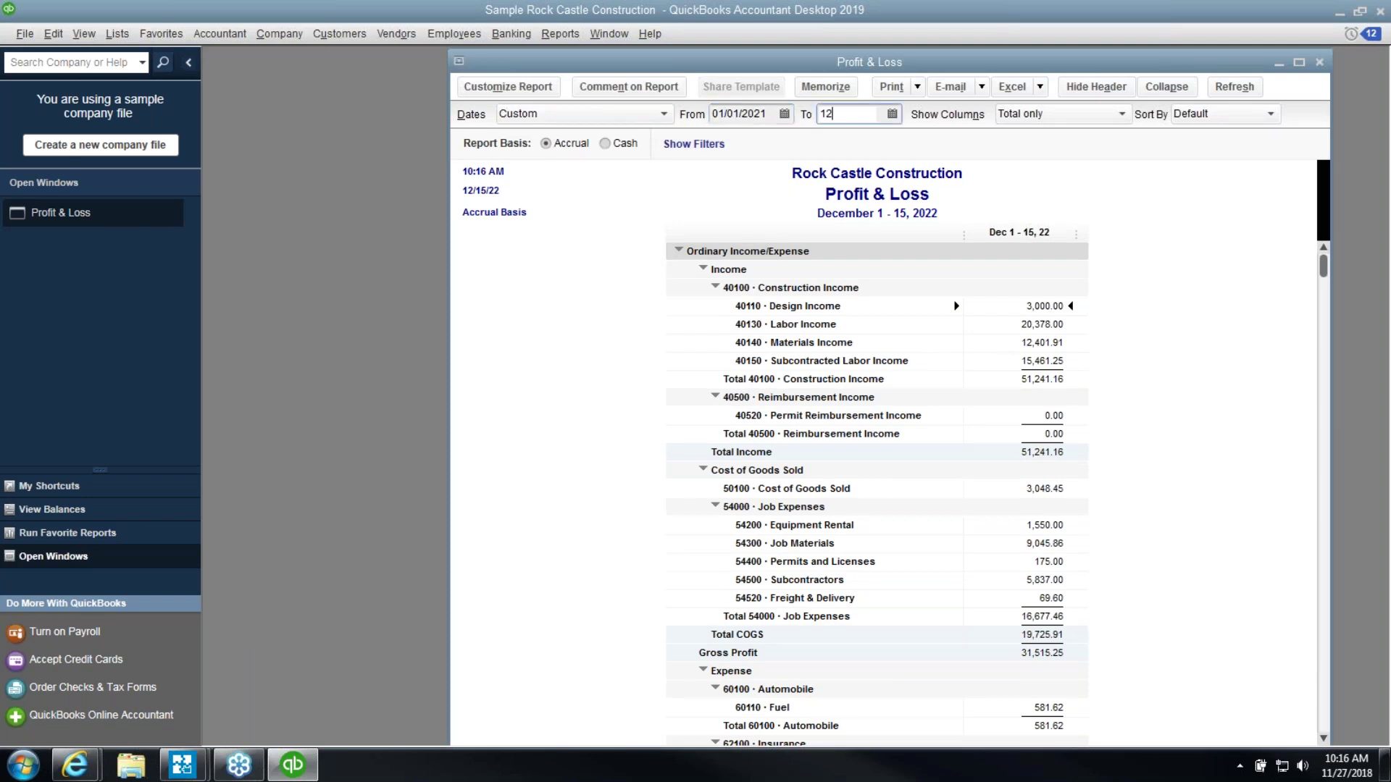
text(/31/2021)
key(Tab)
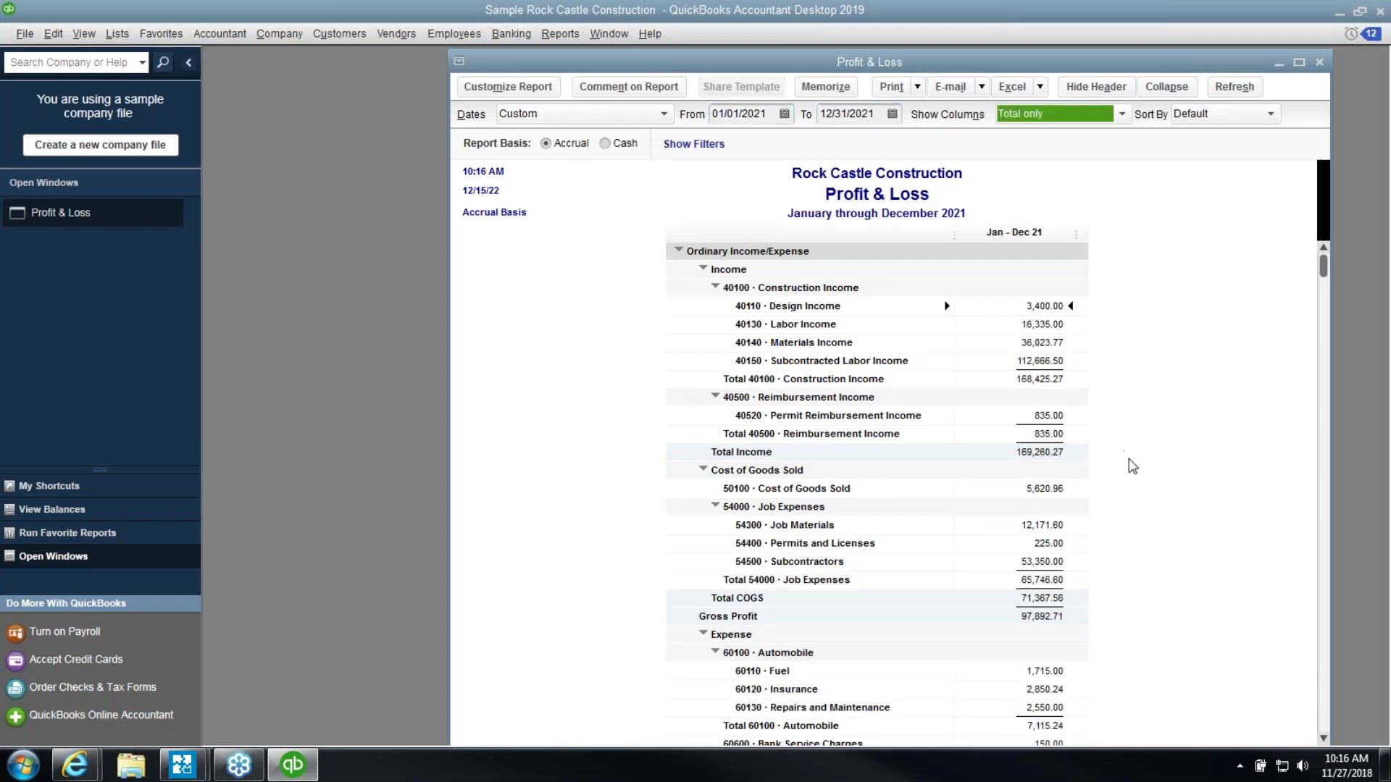
Drill into Total Utilities to check the 100.00 Cal Gas & Electric credit, then close the detail
scroll(1152, 500, down, 2)
scroll(1154, 507, down, 8)
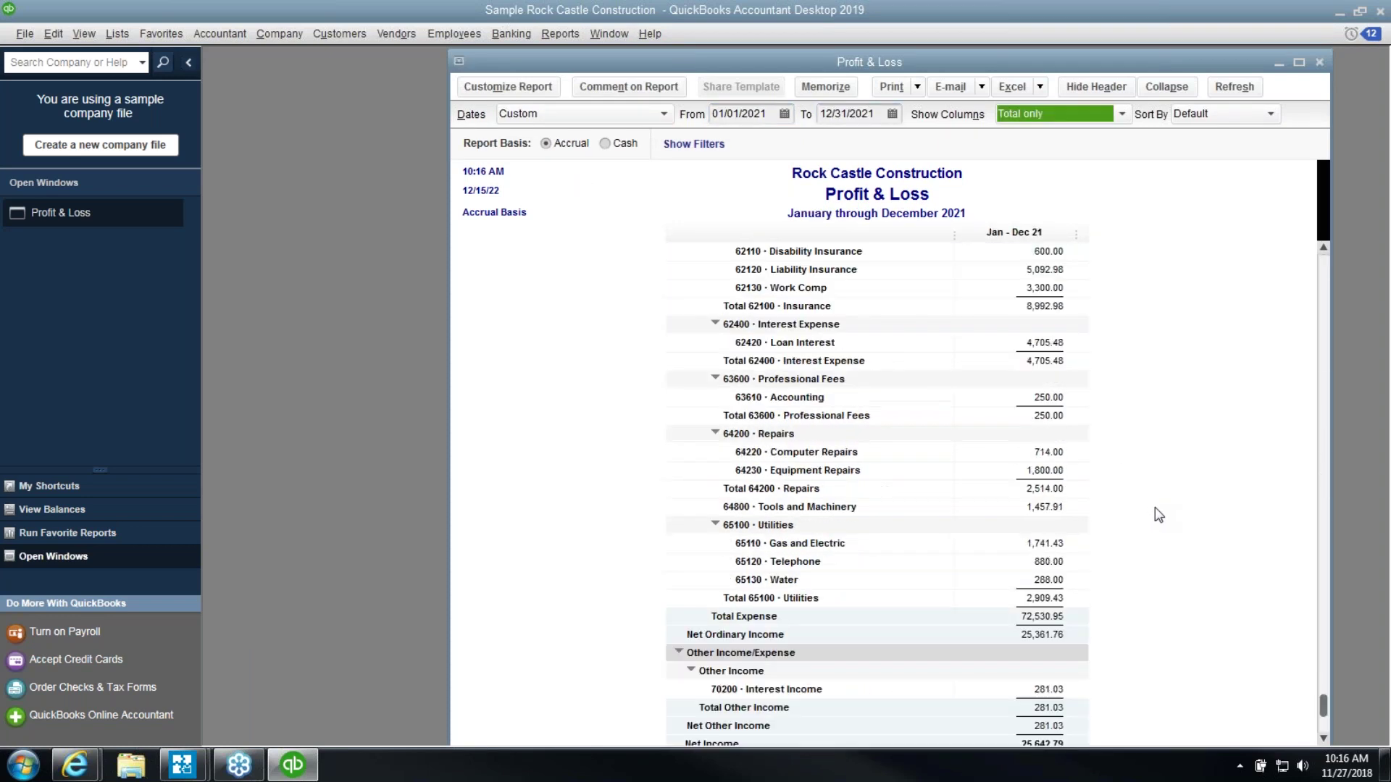
double_click(1043, 598)
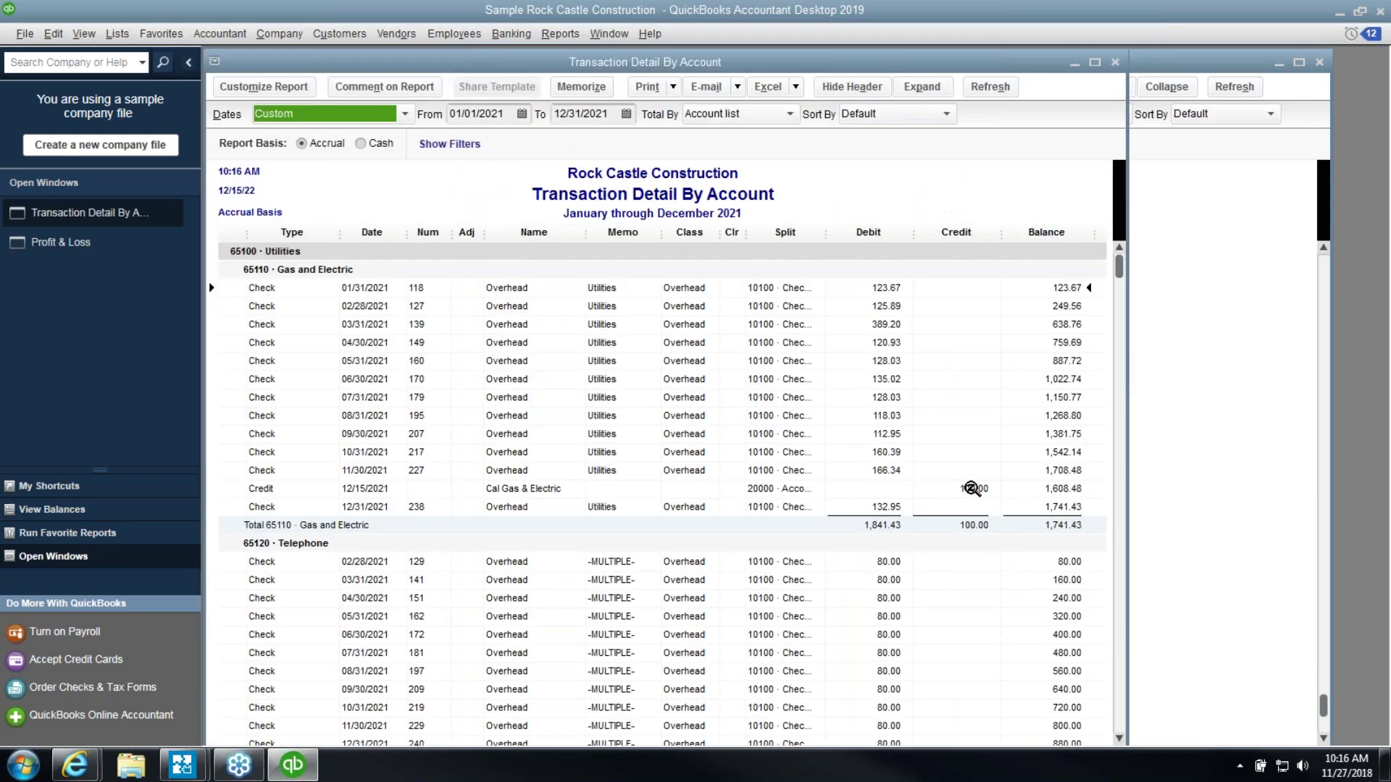
click(971, 489)
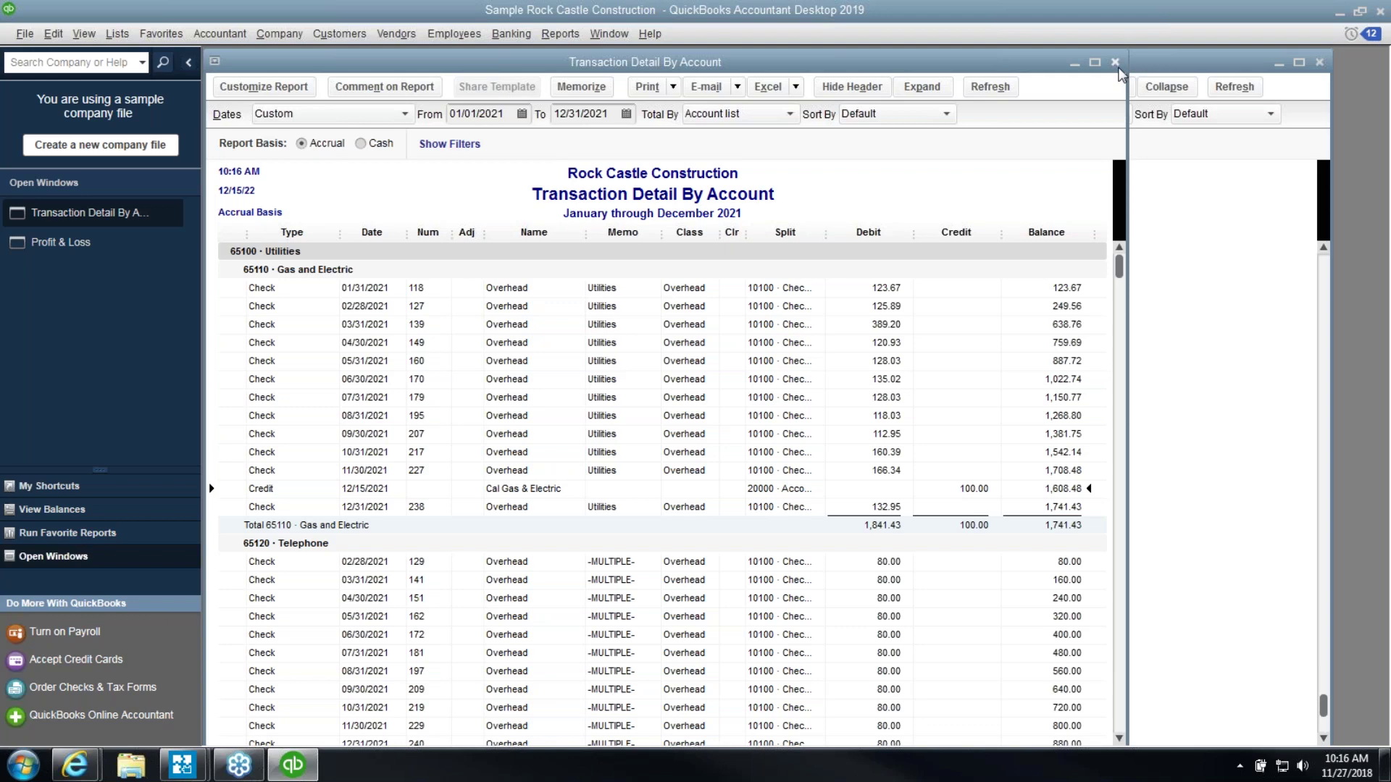
click(1116, 63)
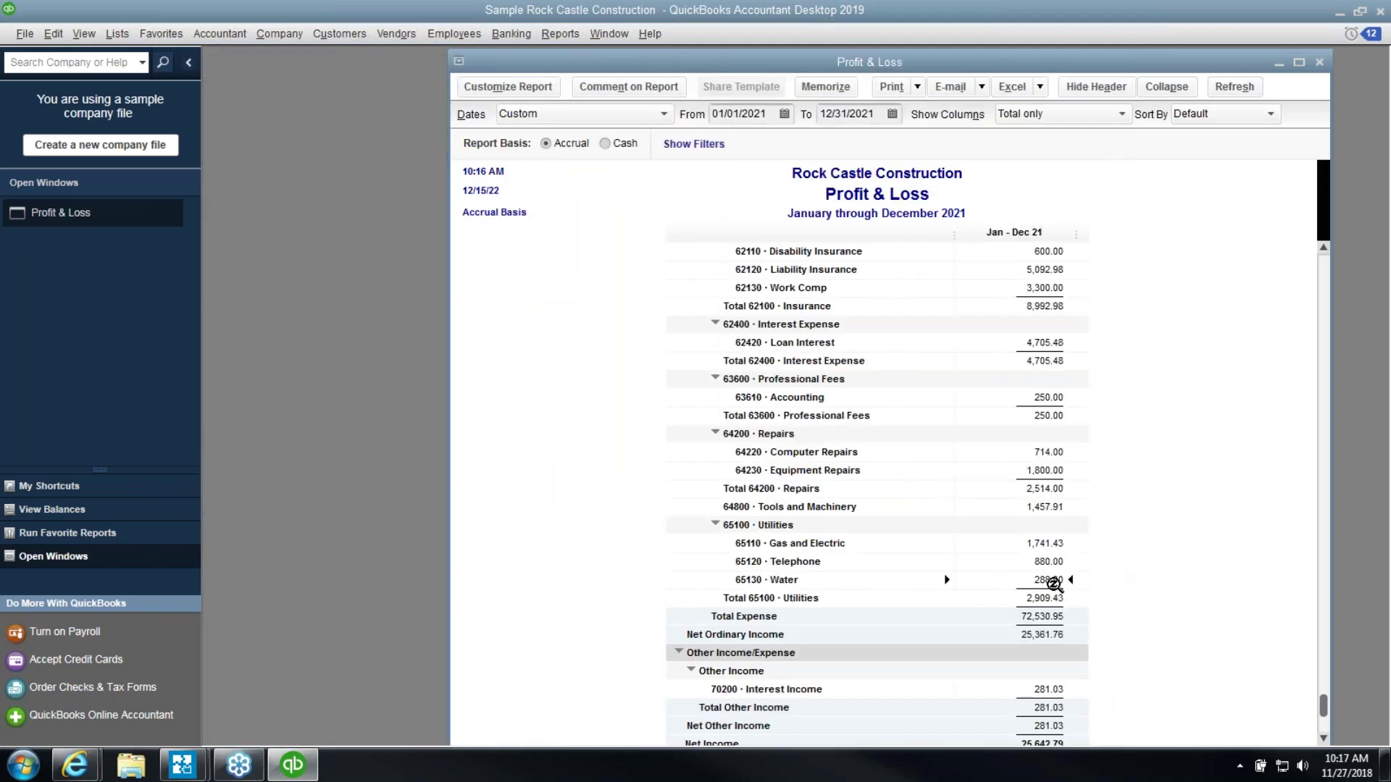
scroll(1140, 579, down, 1)
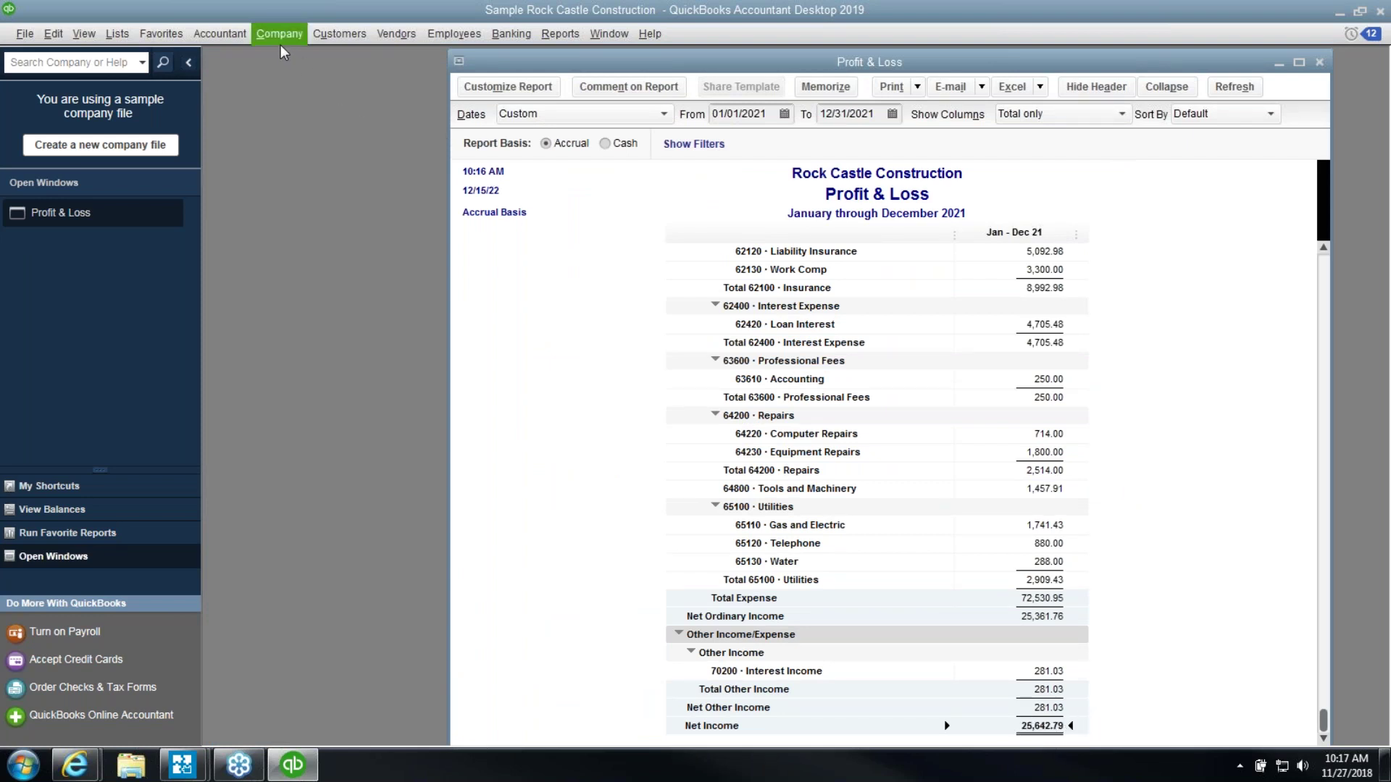
Start a new bill from Cal Gas & Electric with a 100.00 expense amount
click(397, 33)
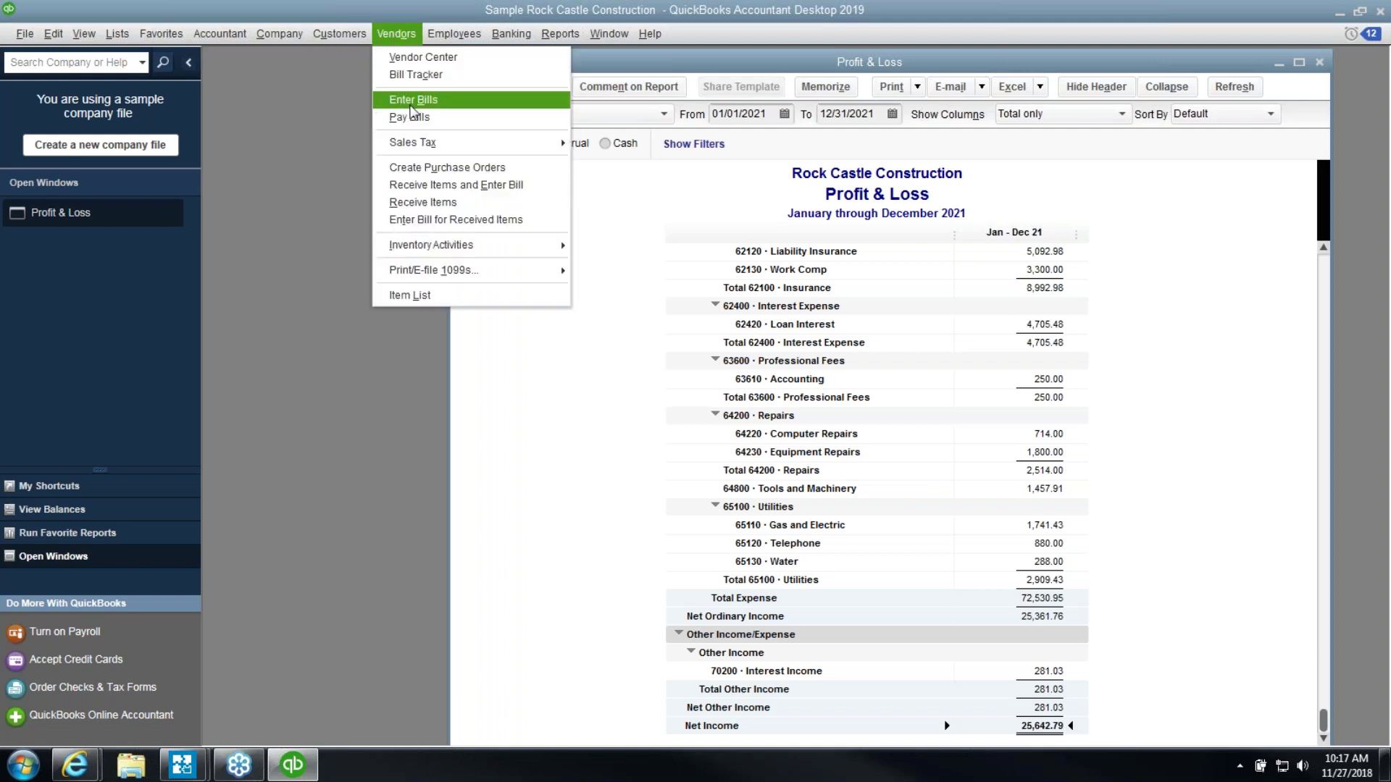
click(411, 108)
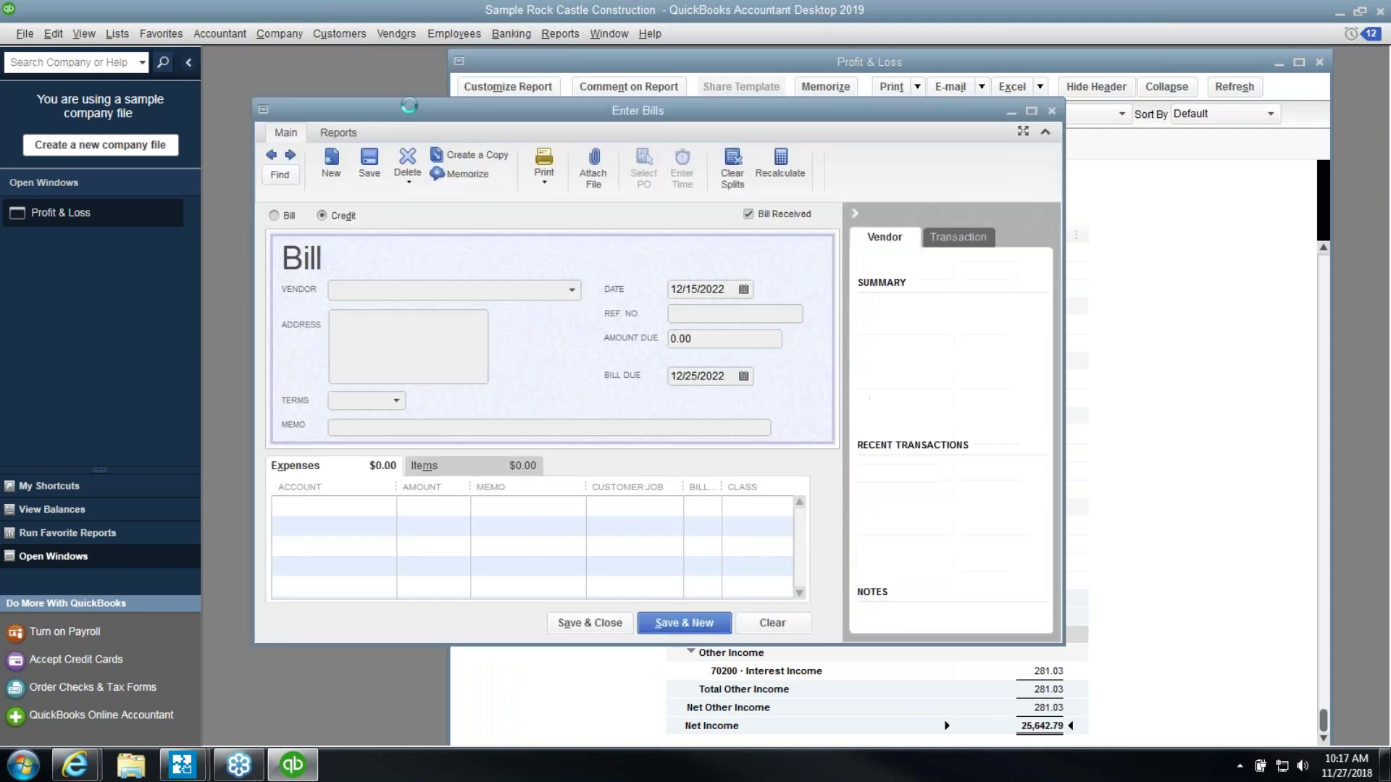
click(572, 289)
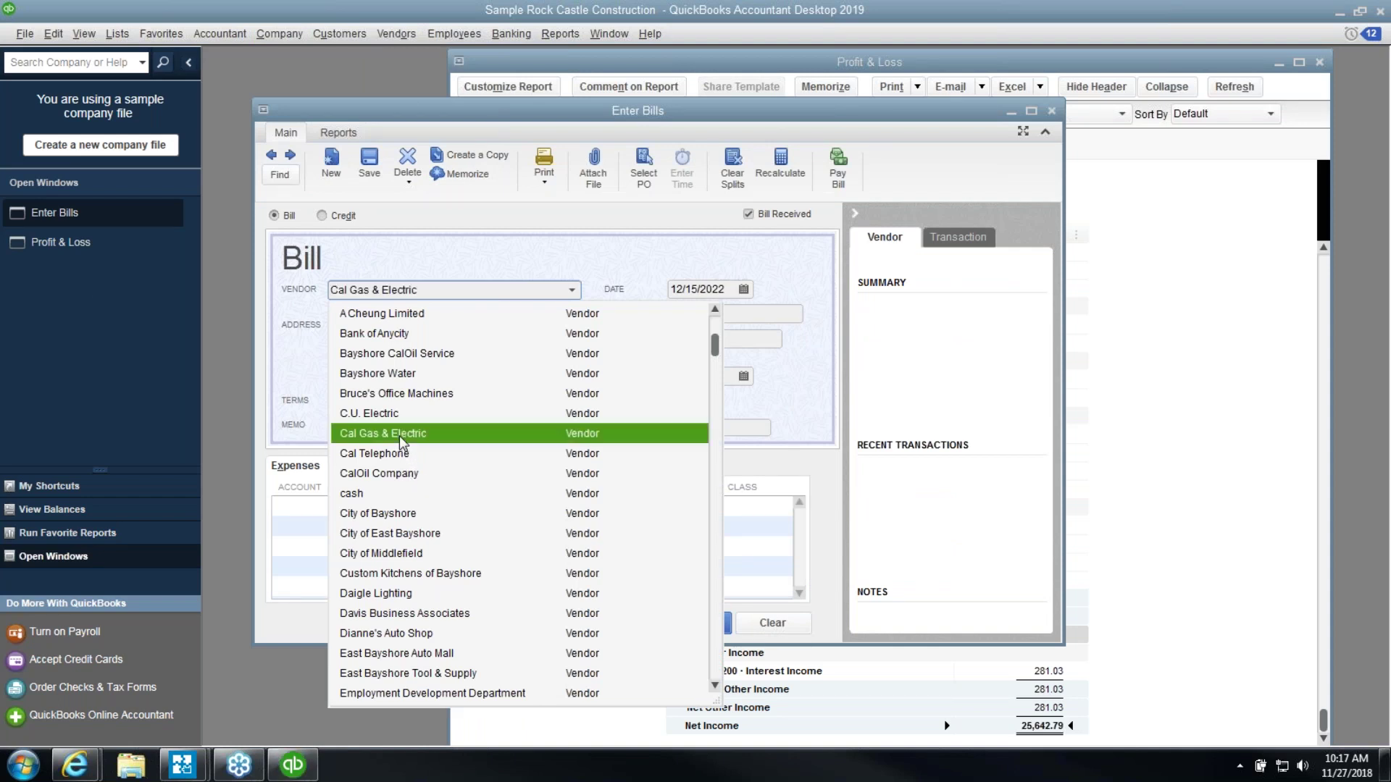
click(401, 434)
click(413, 507)
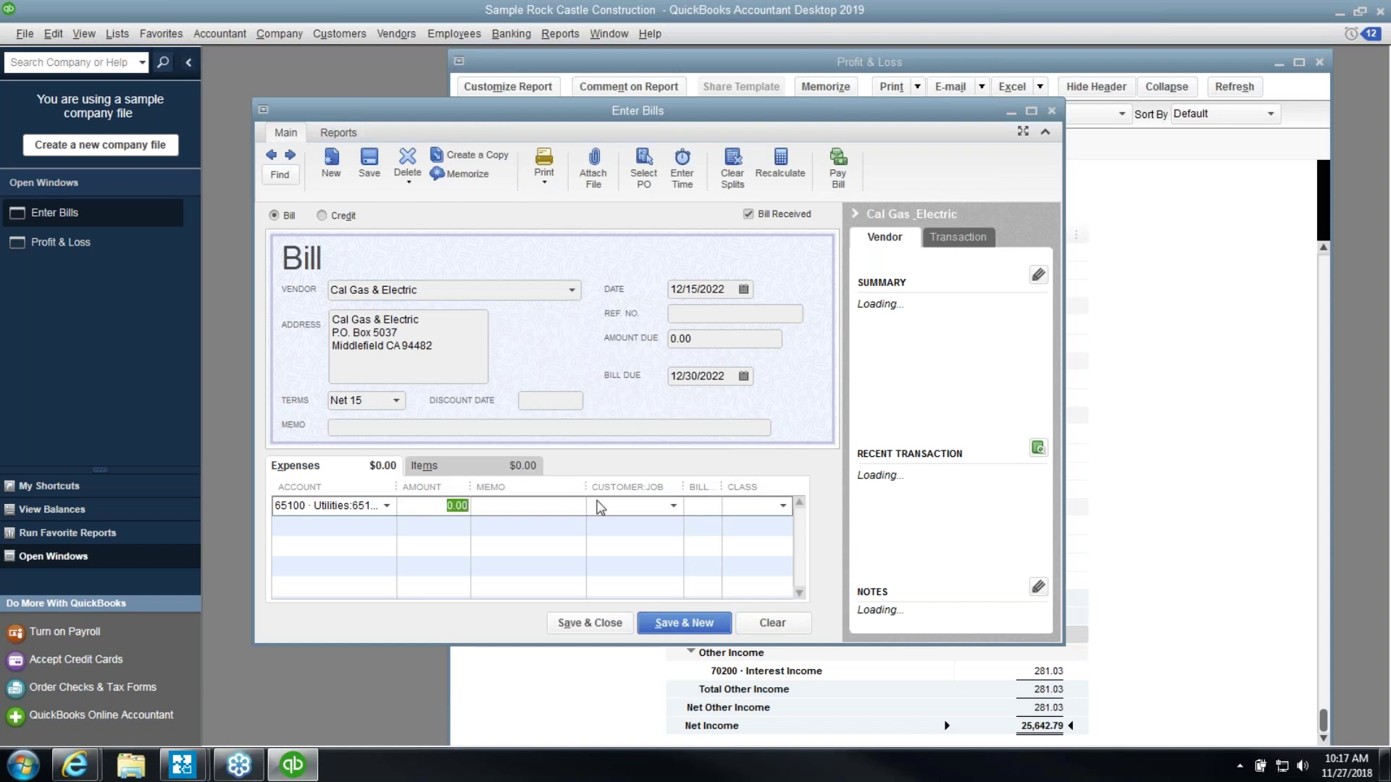
text(100.00)
key(Tab)
Enter the memo 'CREDIT FOR PRIOR YEAR ERROR' with an 'ADJUST' prefix and save the bill
text(CC)
key(BackSpace)
text(REDIT )
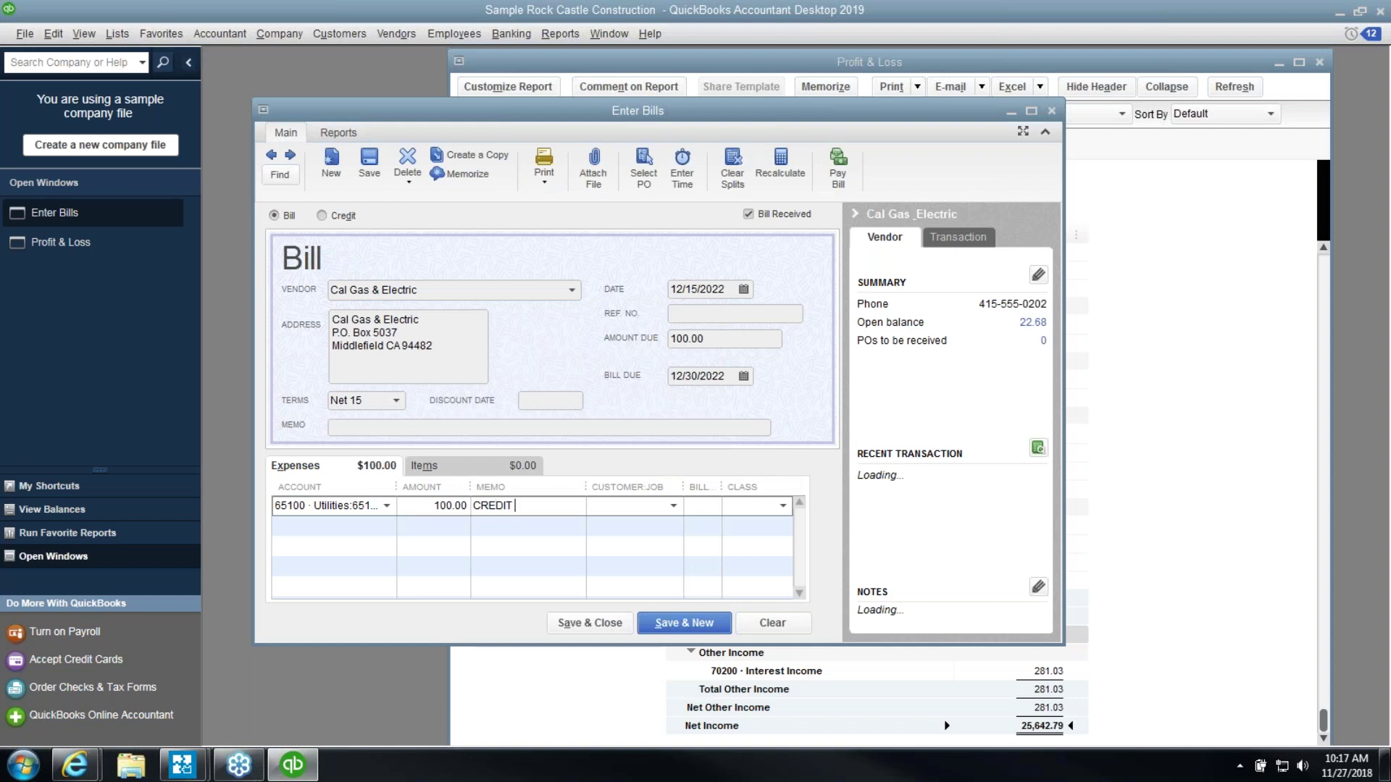
text(FOR PRIOR YEA)
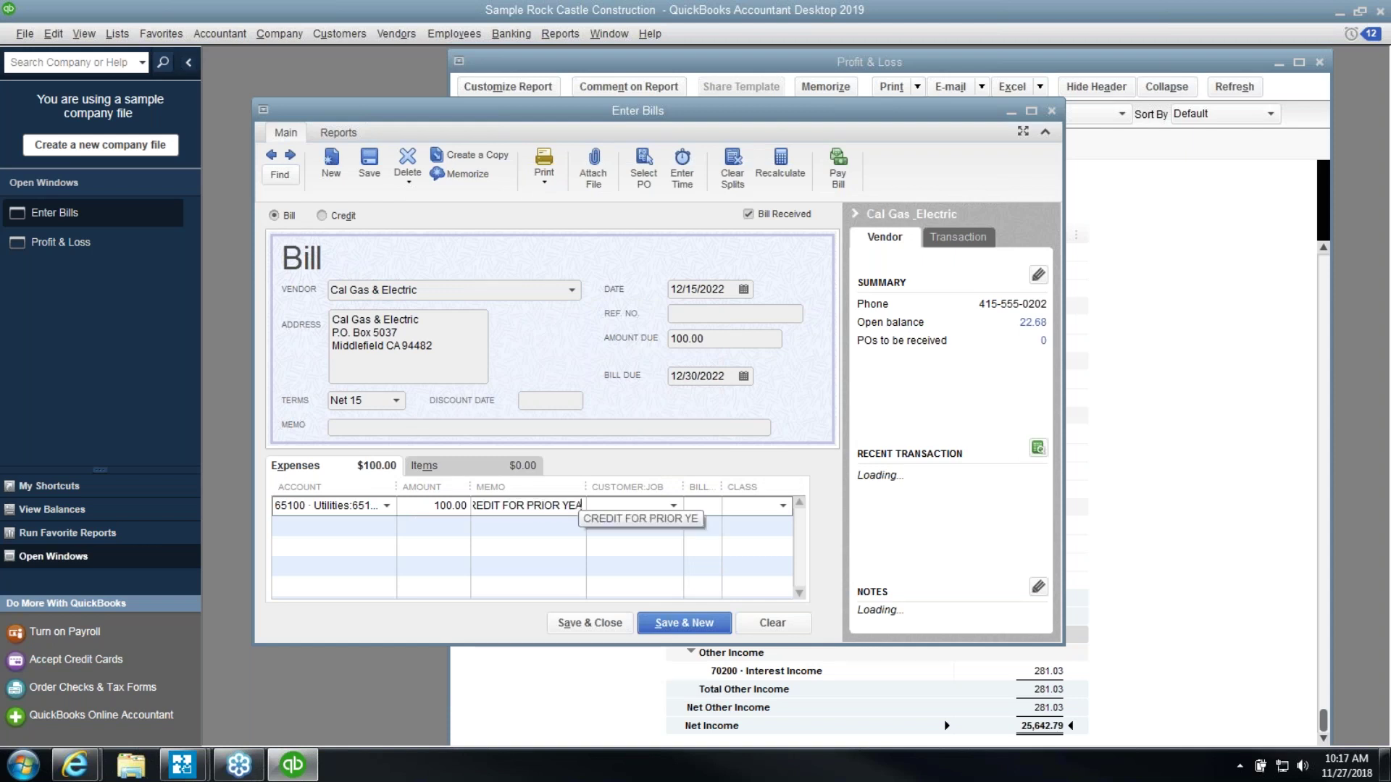
text(R ERROR)
key(Tab)
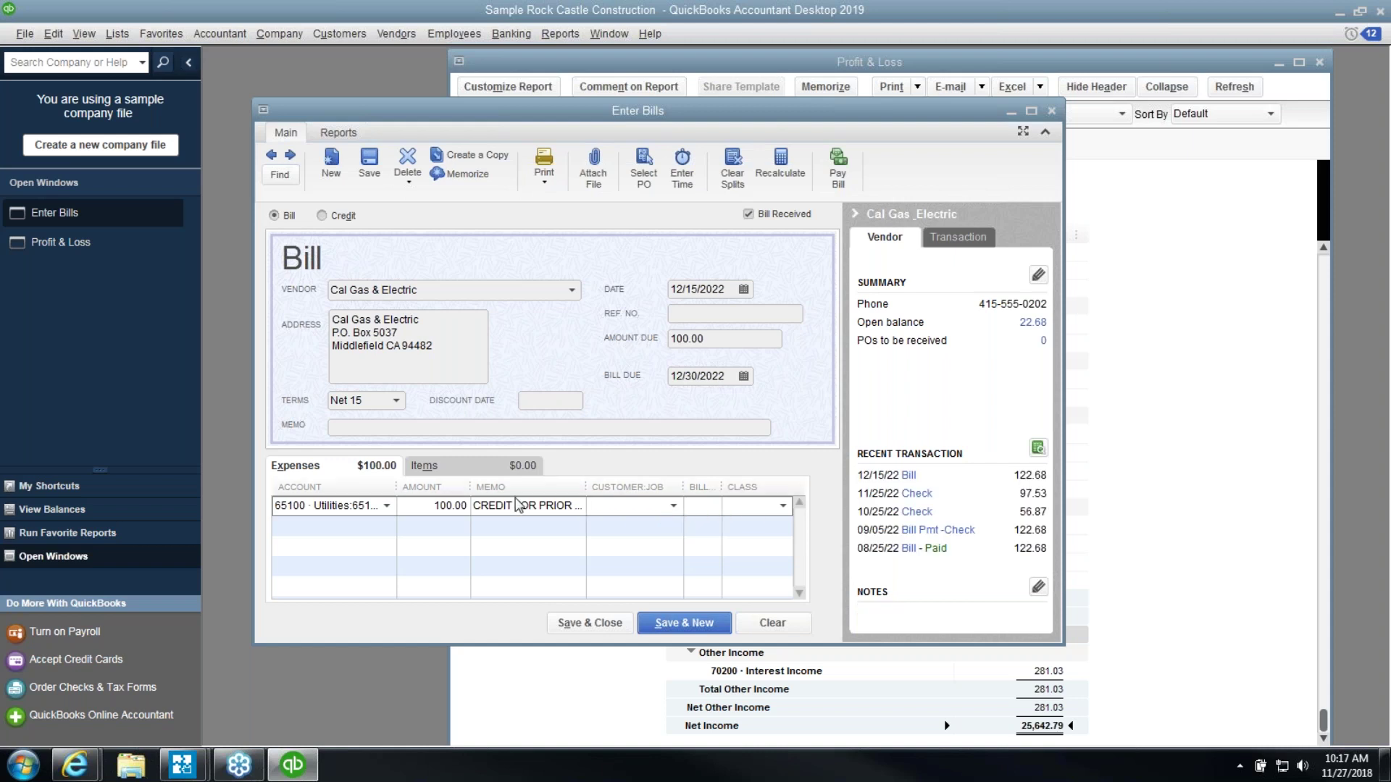
click(534, 505)
key(Right)
key(Right)
key(Right)
key(Right)
key(Right)
key(Right)
key(Right)
key(Right)
key(Right)
key(Right)
text(aDJUST)
key(Delete)
text(A)
click(590, 623)
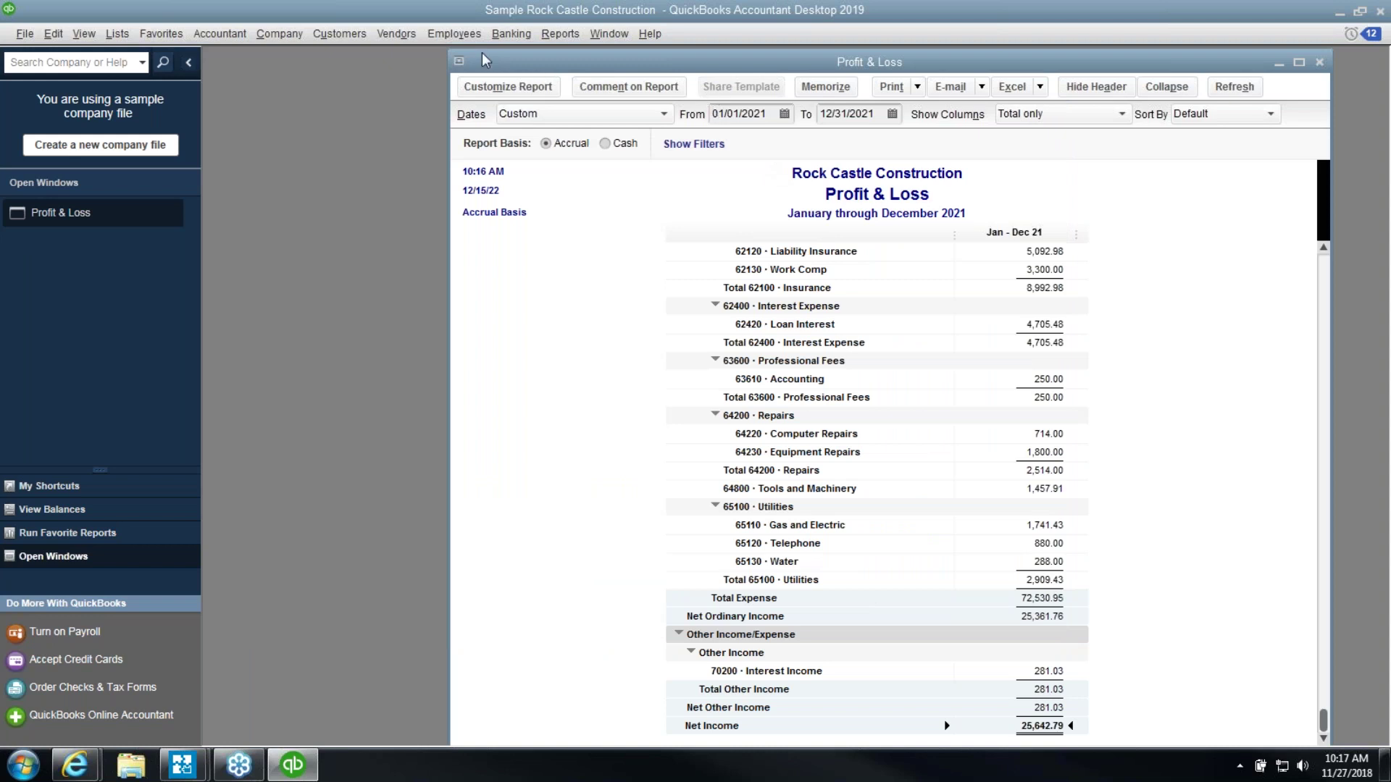
Pay the 100.00 Cal Gas & Electric bill by applying its 100.00 credit, then close the summary
click(397, 33)
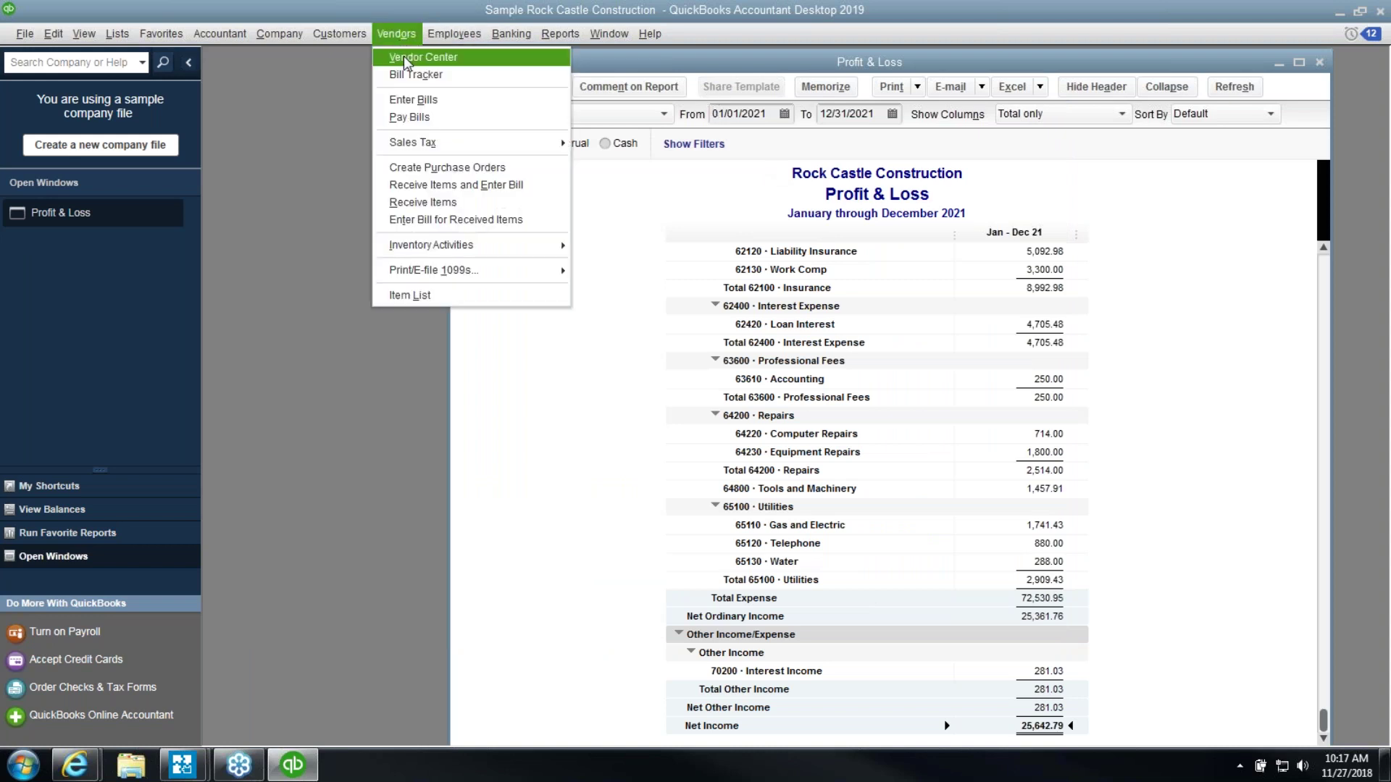
click(424, 118)
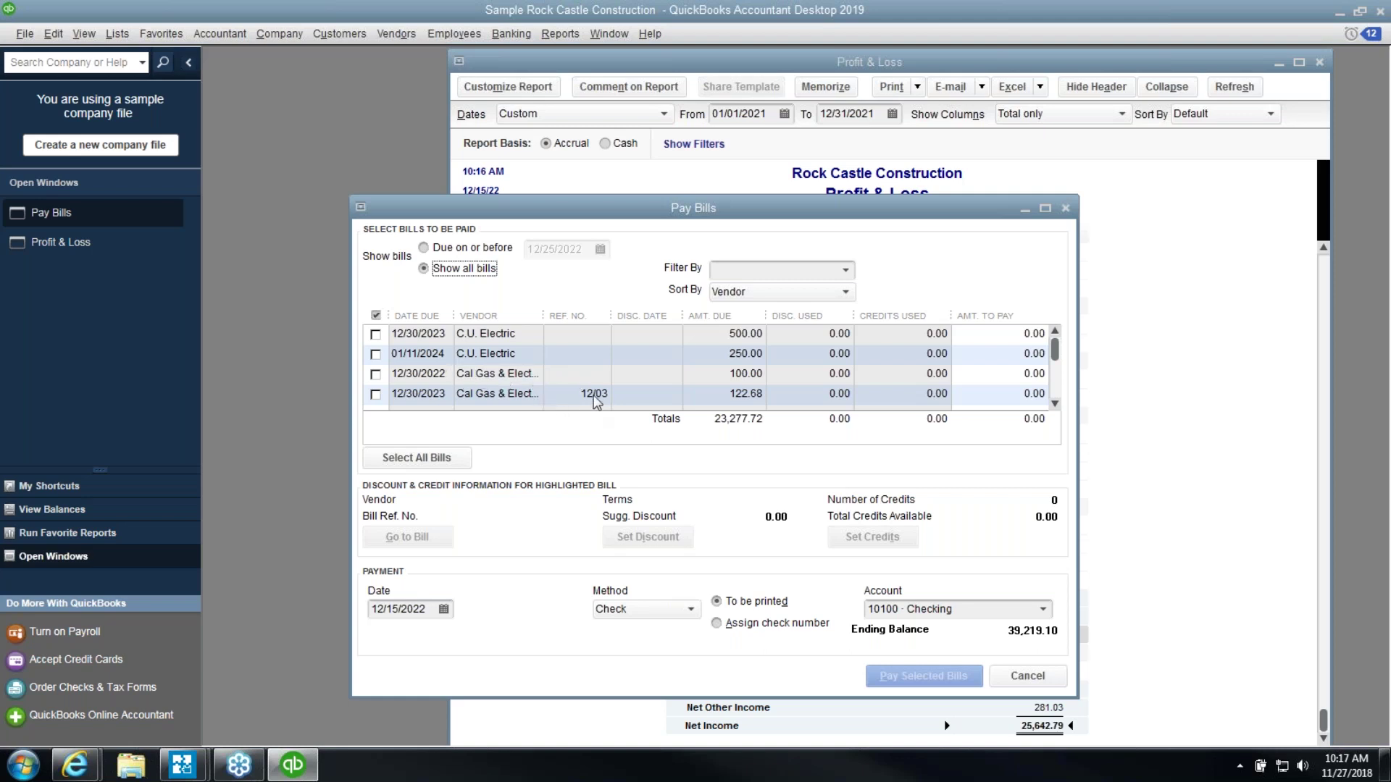
click(612, 380)
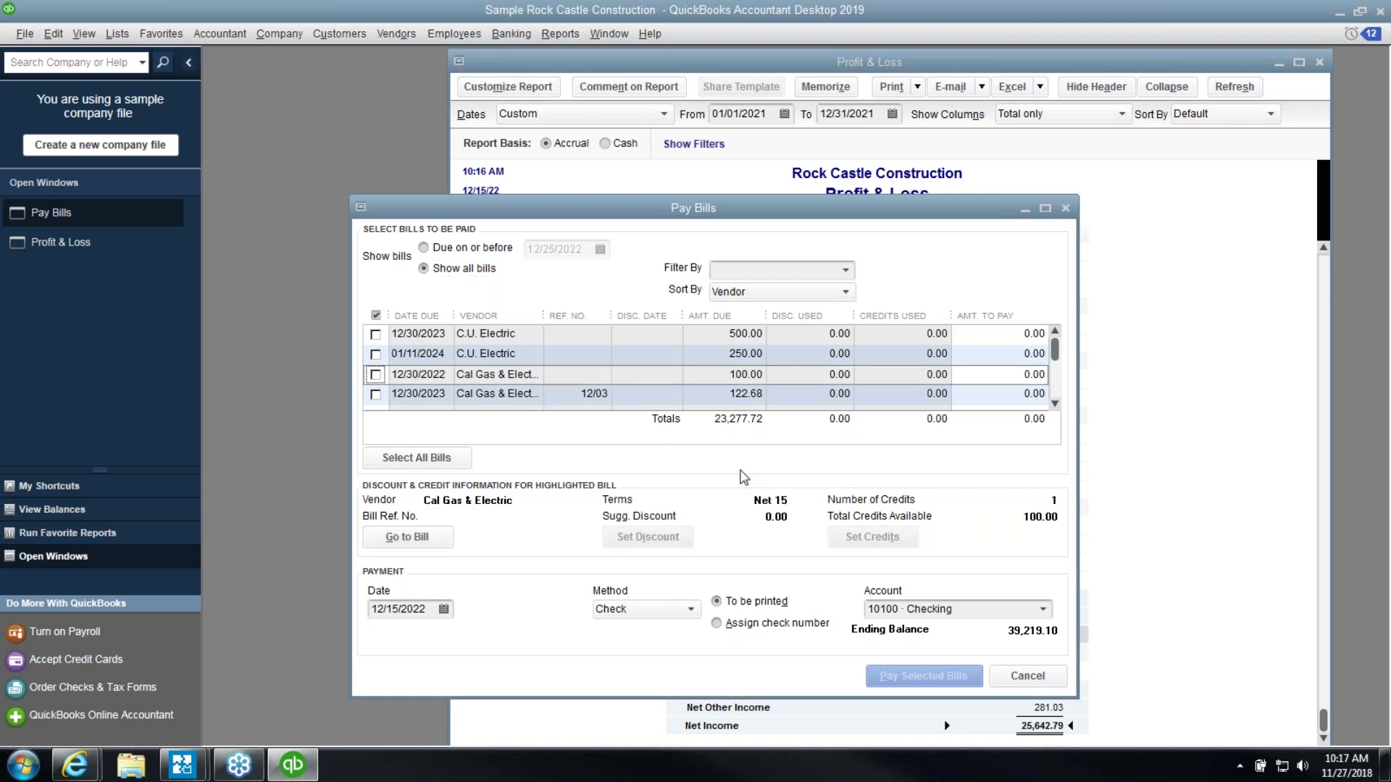
click(376, 377)
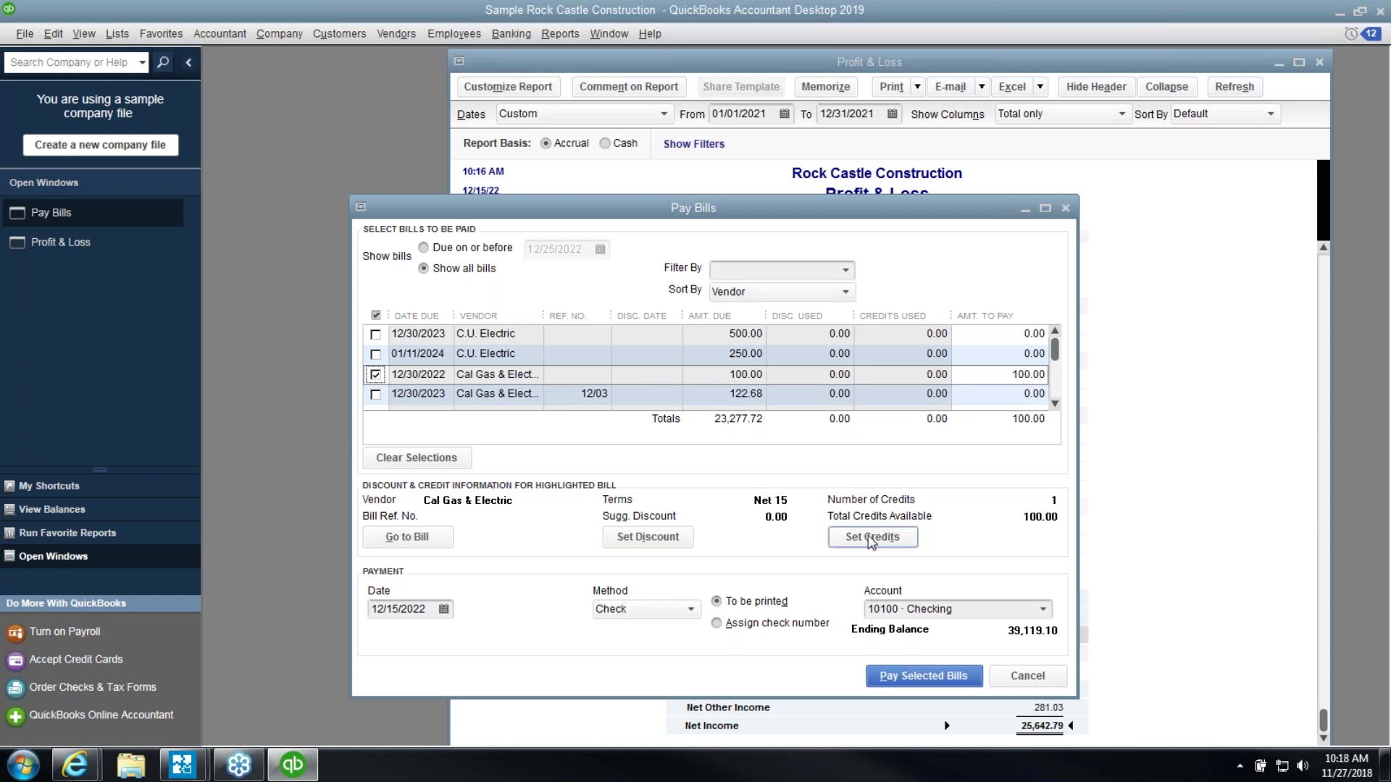
click(871, 540)
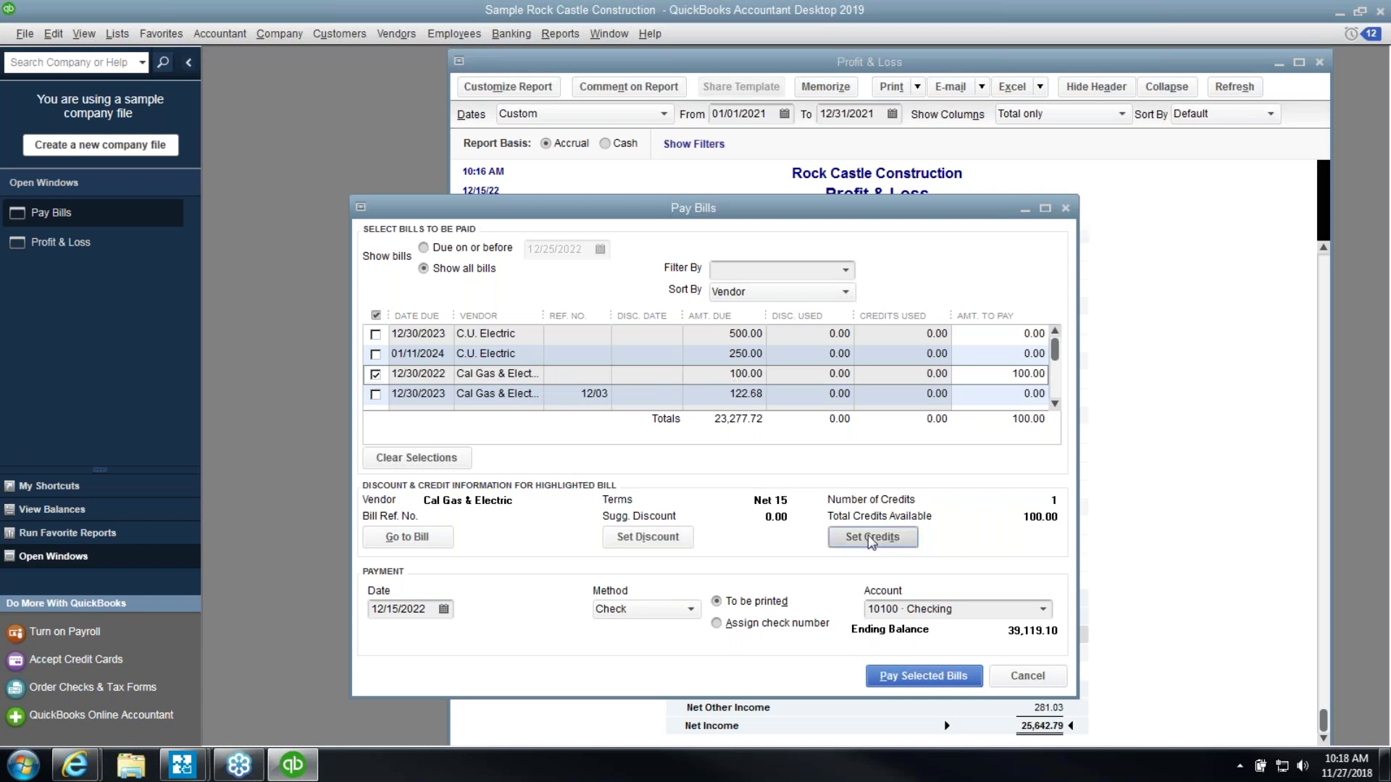
click(478, 443)
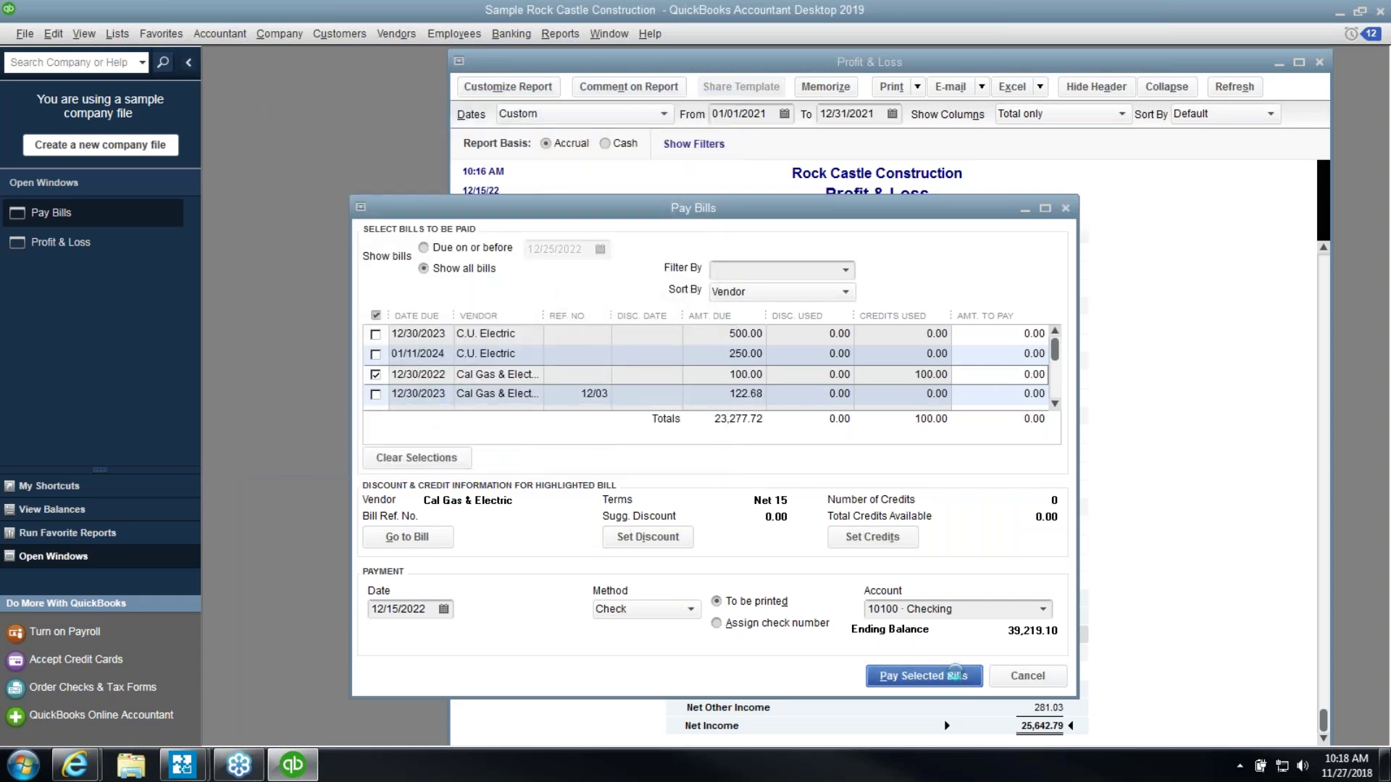
click(955, 675)
click(612, 587)
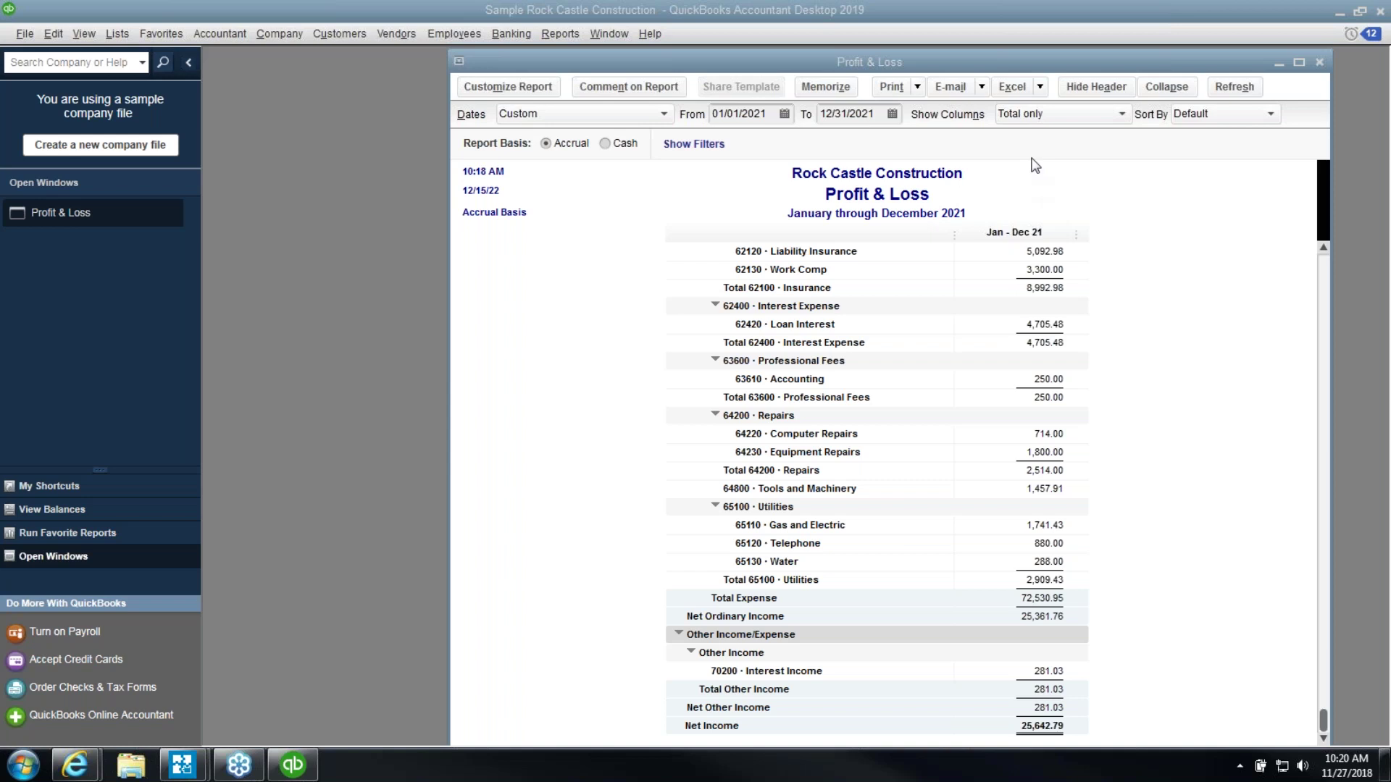
Close the Profit & Loss report and open a new general journal entry with the list hidden
click(1321, 62)
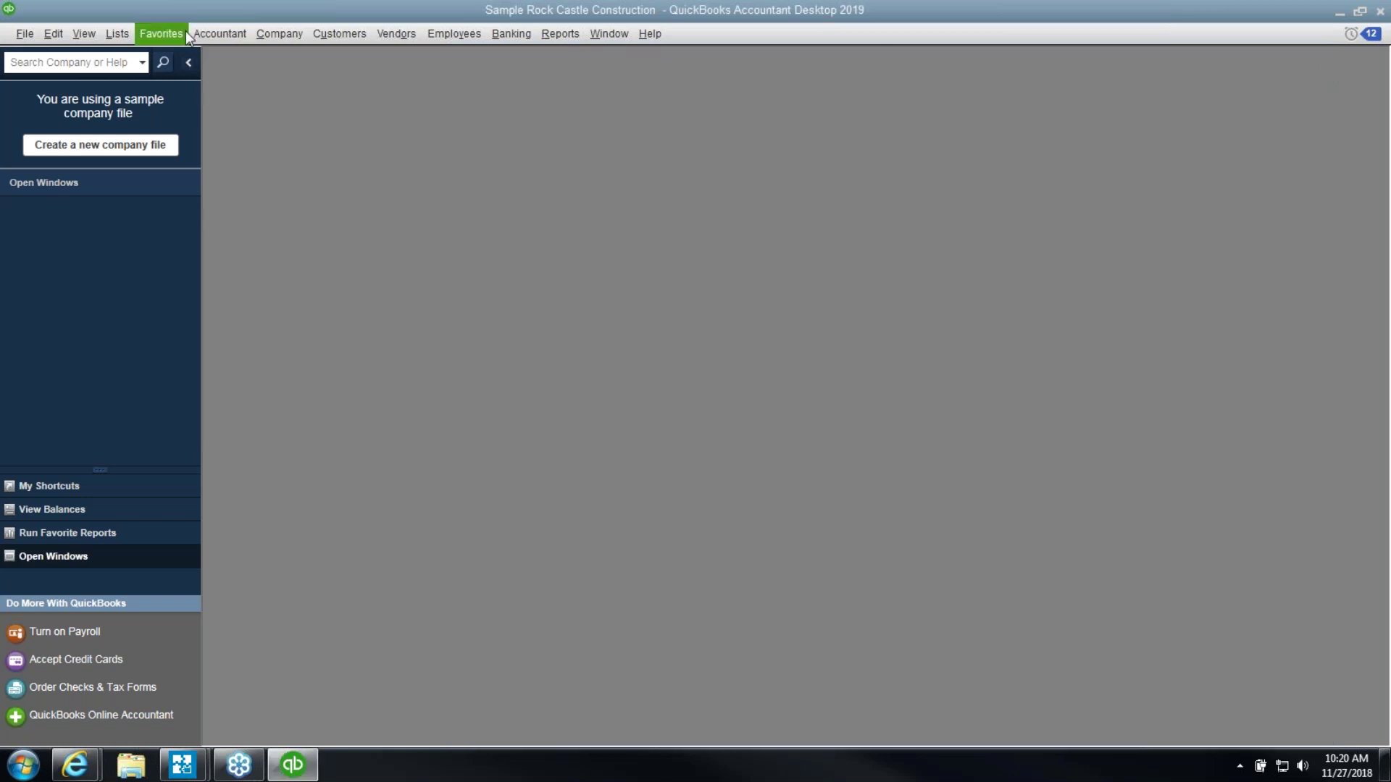
click(279, 34)
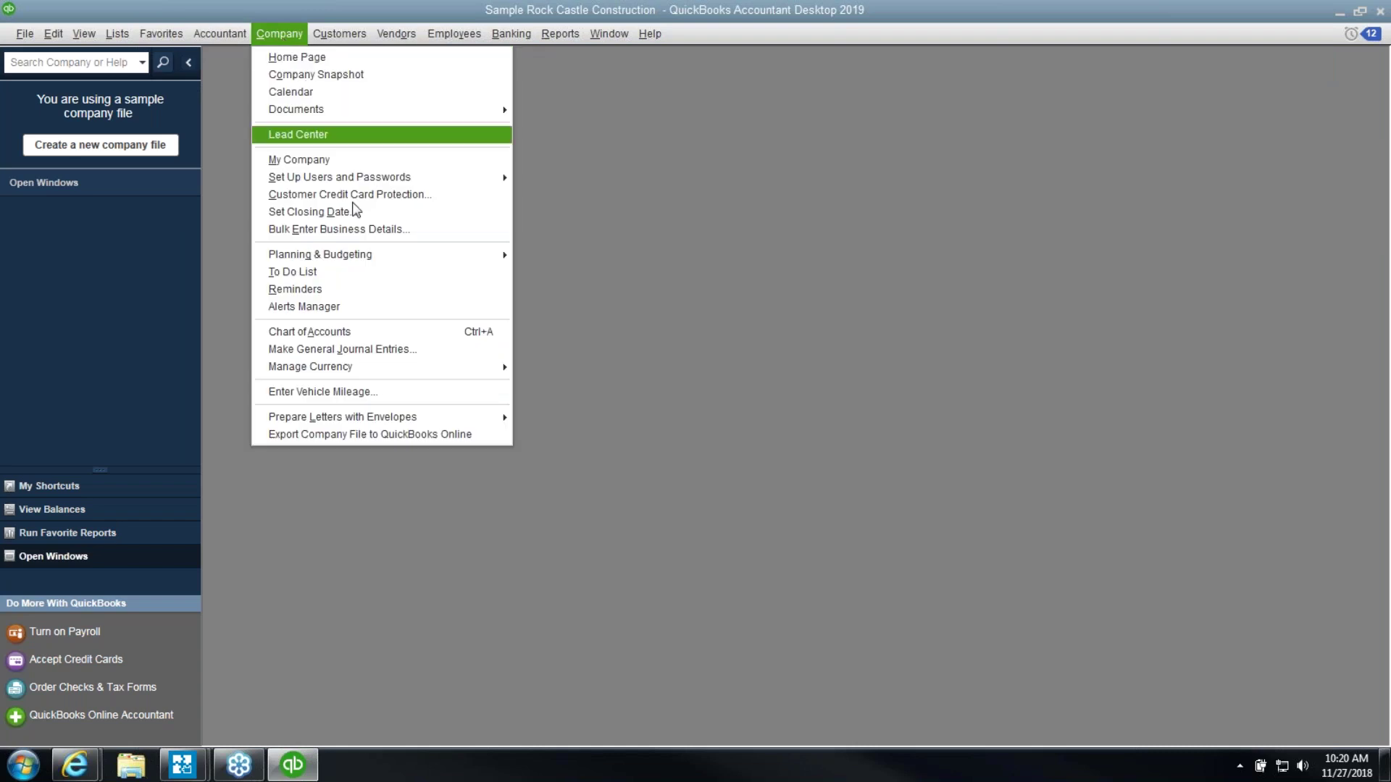
click(414, 351)
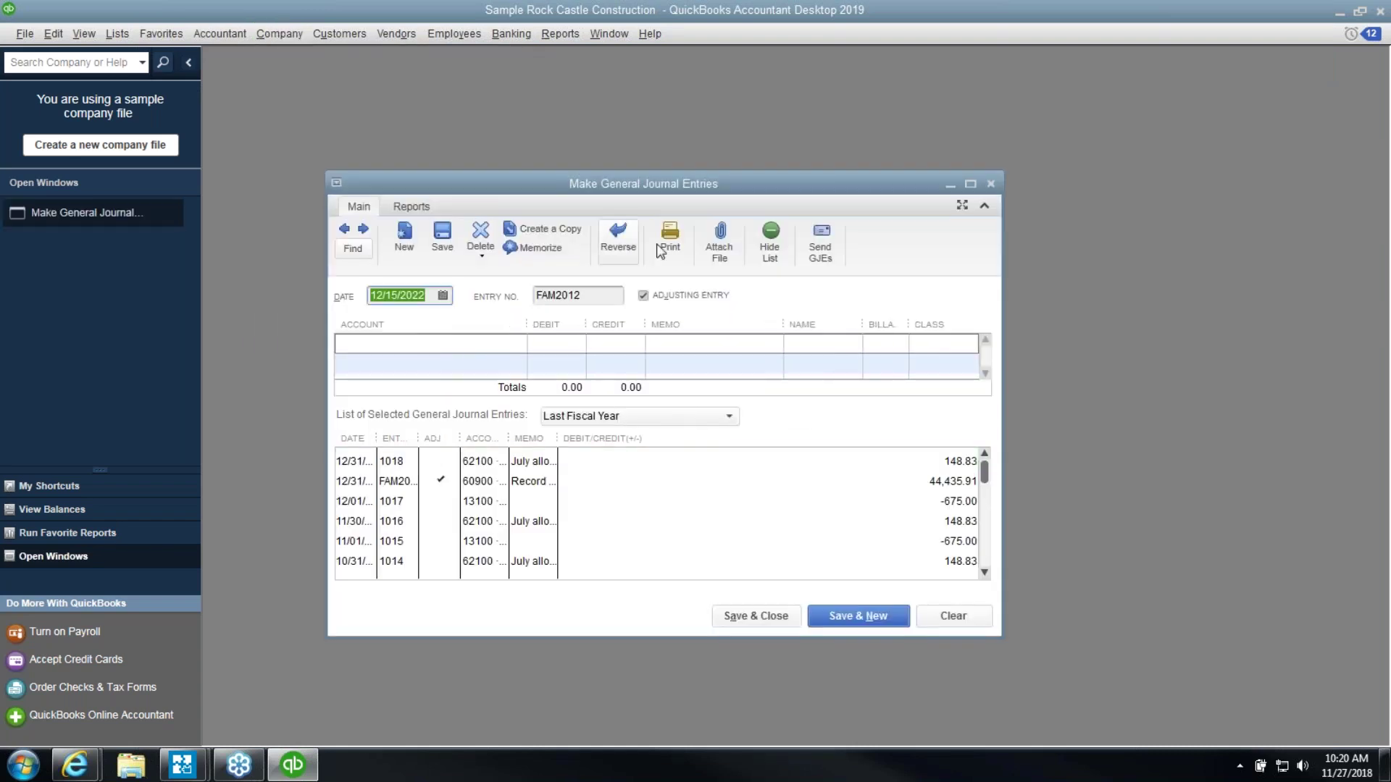
click(770, 232)
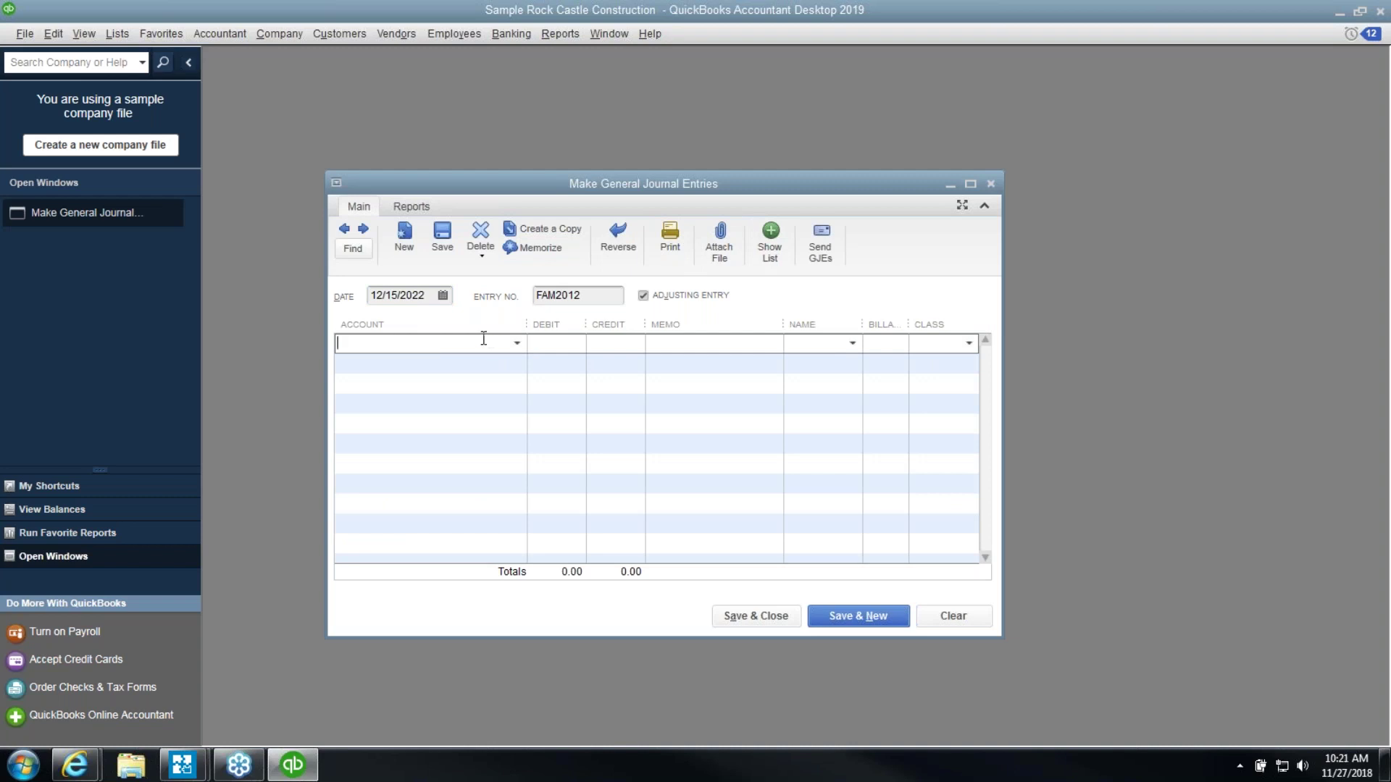
Set the CPA vendor as the first line's name and widen the Name column
click(852, 344)
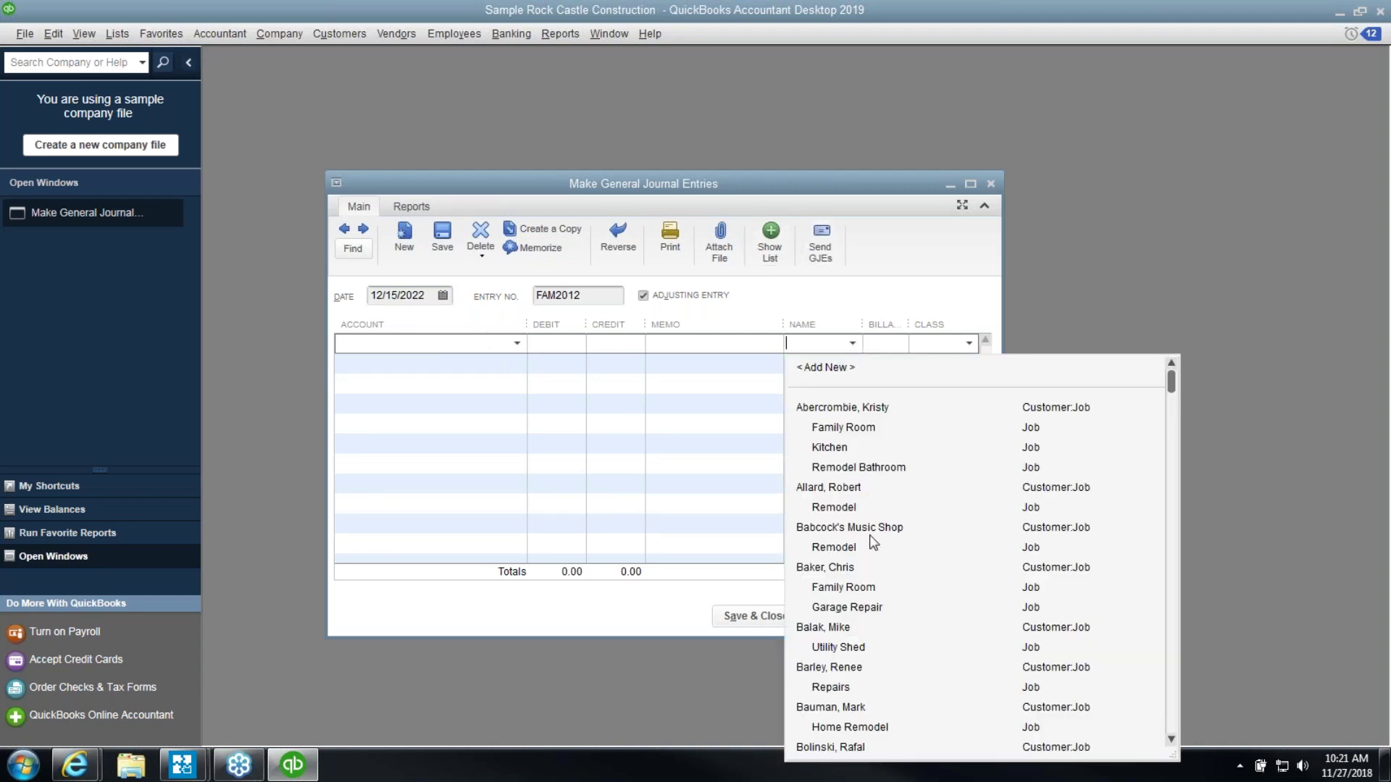
scroll(876, 525, down, 10)
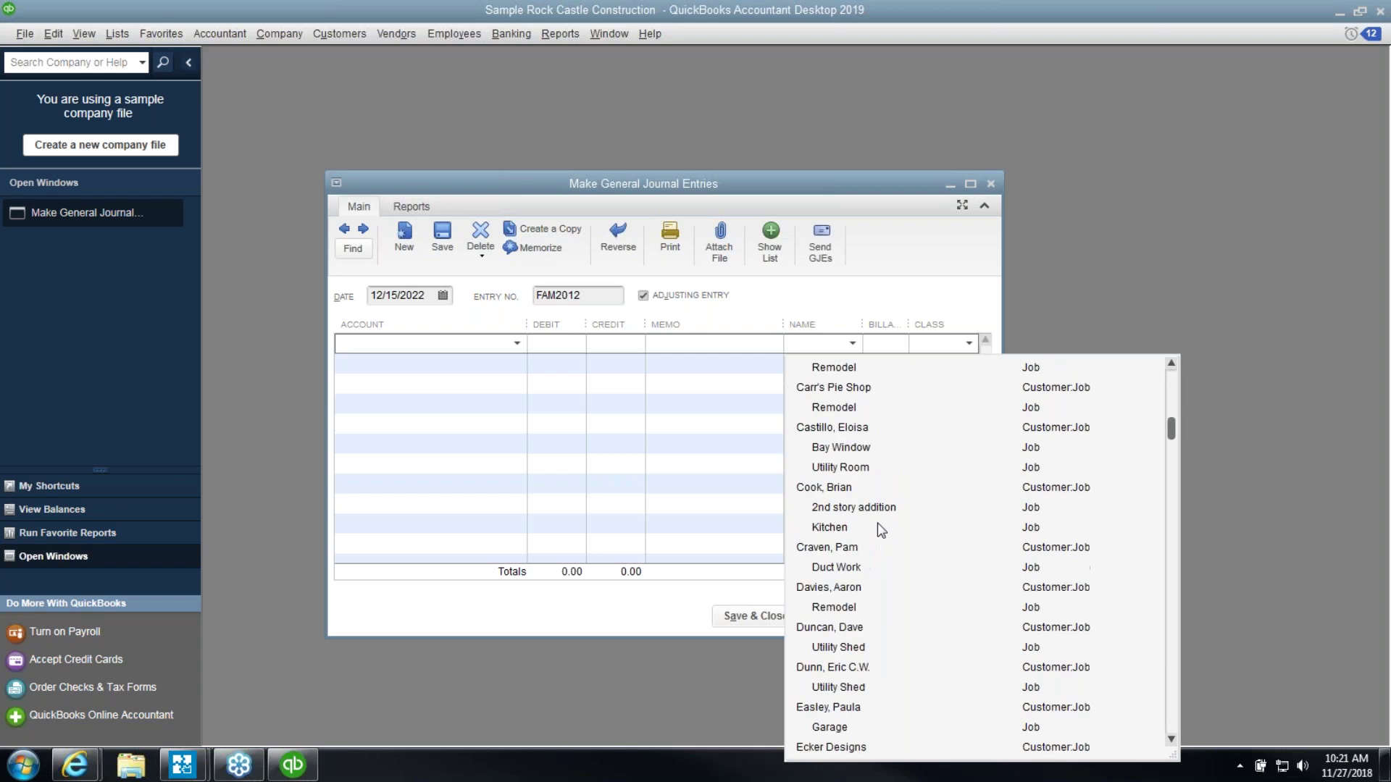
scroll(878, 525, down, 20)
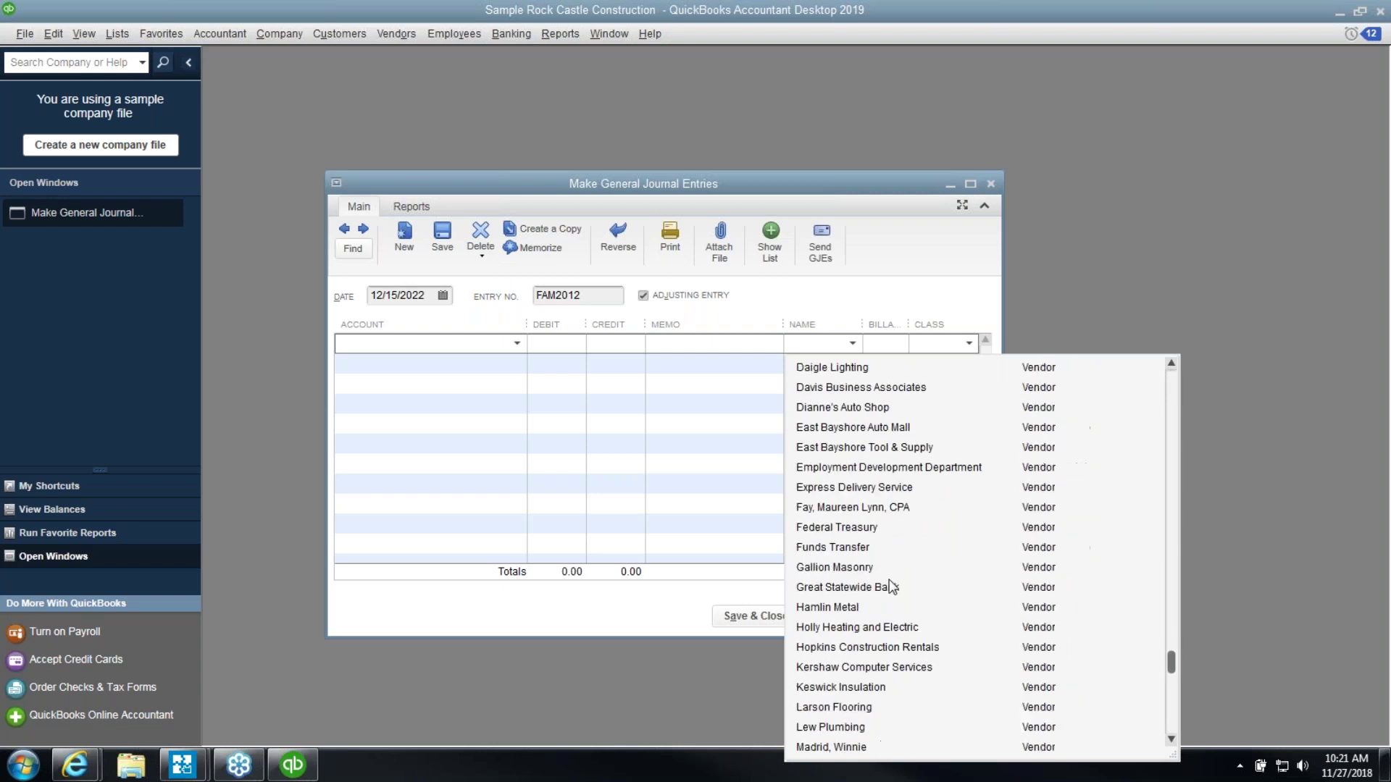
click(859, 509)
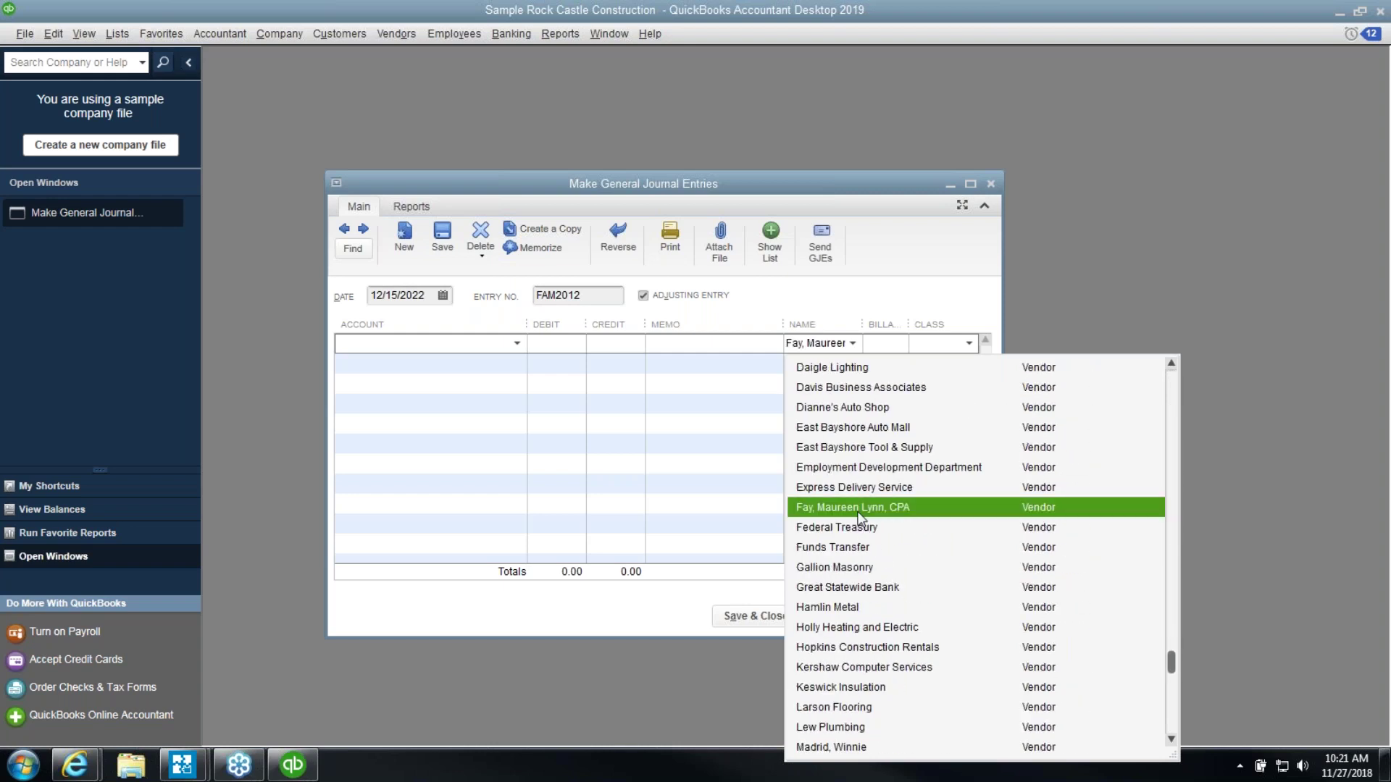
click(859, 514)
drag(861, 324, 928, 321)
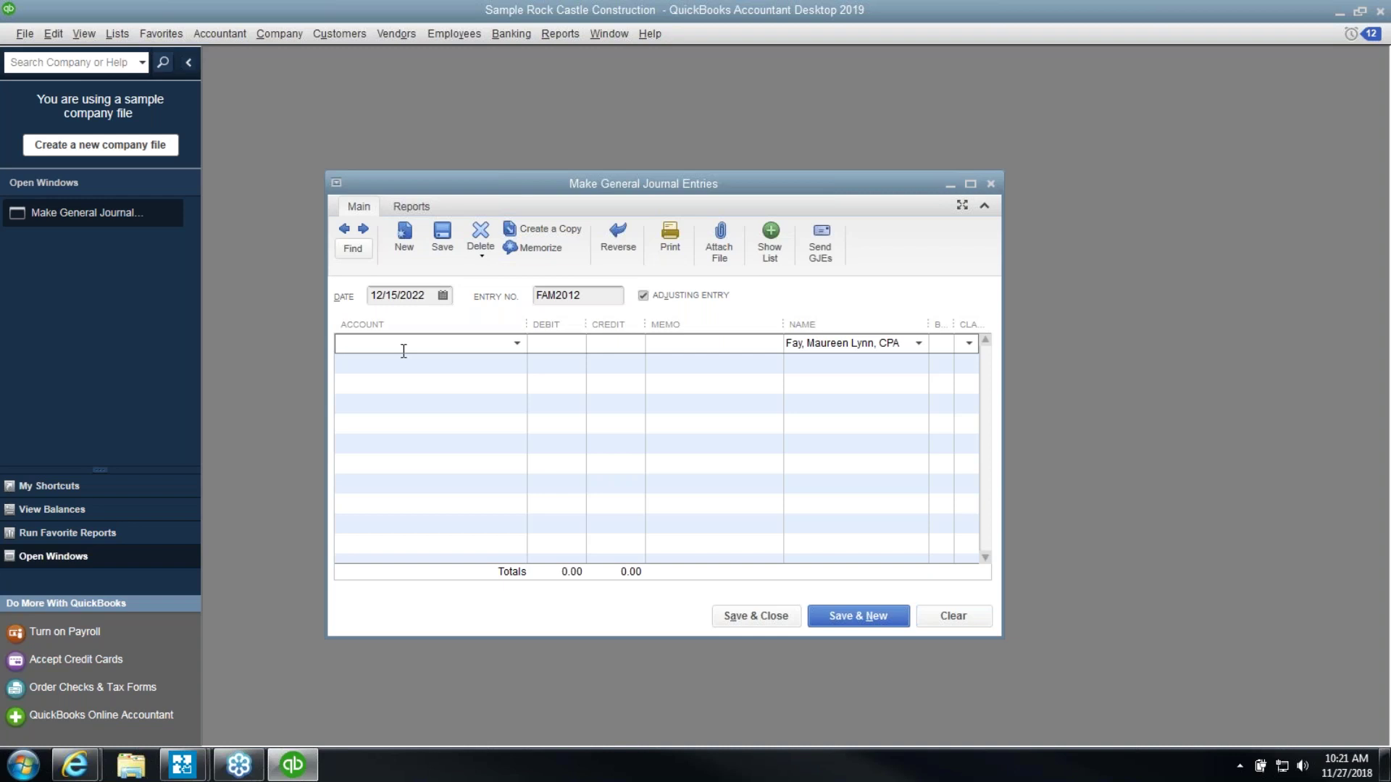
text(Accounting)
key(BackSpace)
key(BackSpace)
key(BackSpace)
key(BackSpace)
key(BackSpace)
key(BackSpace)
key(BackSpace)
key(BackSpace)
key(BackSpace)
key(BackSpace)
key(BackSpace)
Set the first line to 10100 Checking with a 0 debit and memo '1099 FIX'
click(516, 343)
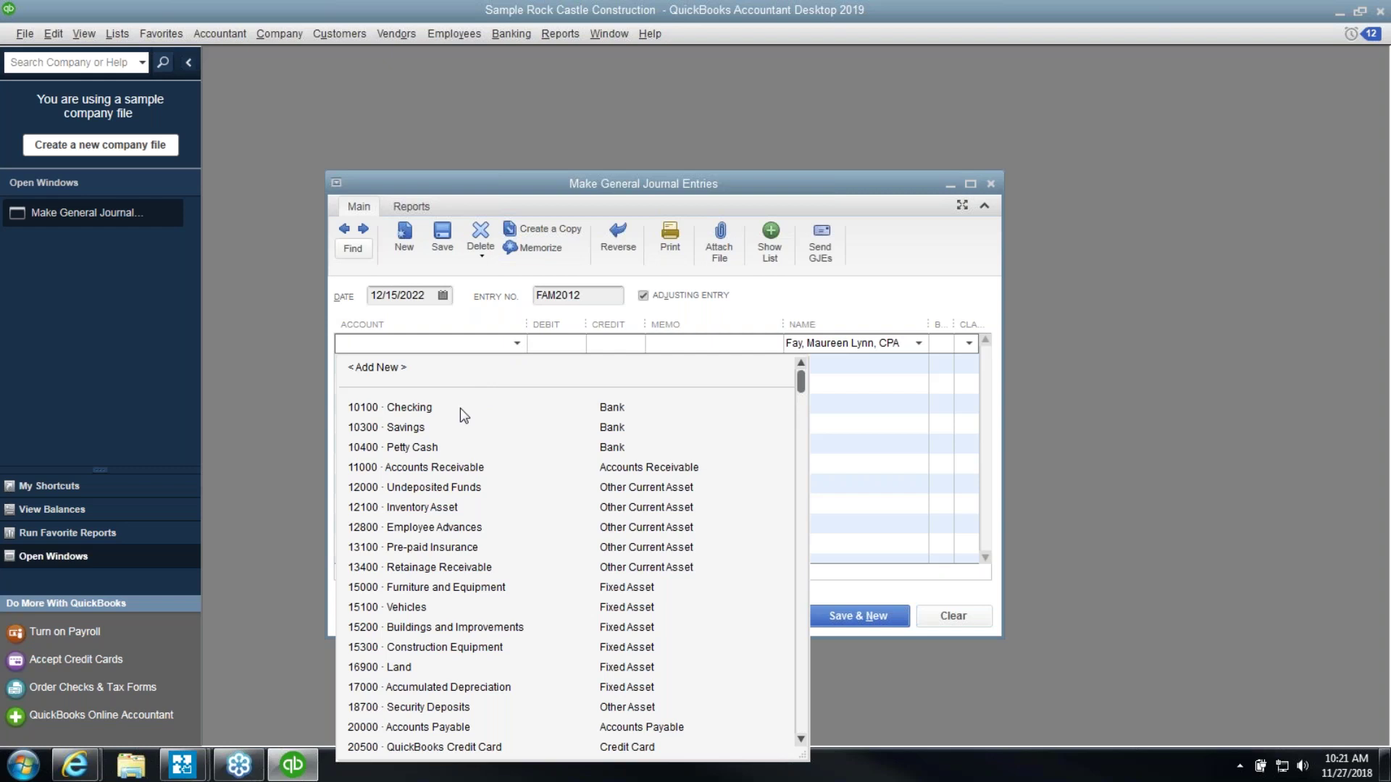
click(459, 407)
click(560, 347)
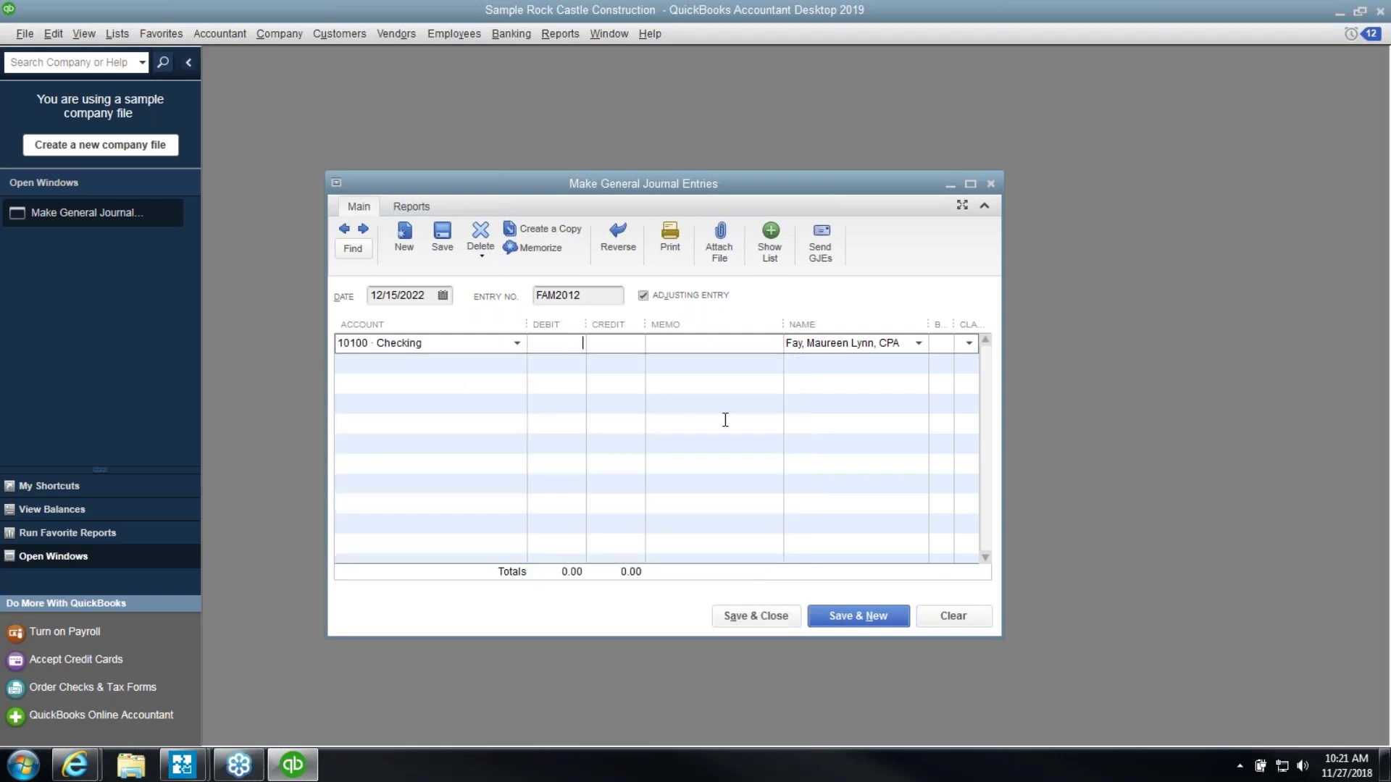
text(0)
key(Tab)
text(1099 FIX)
key(Tab)
key(Delete)
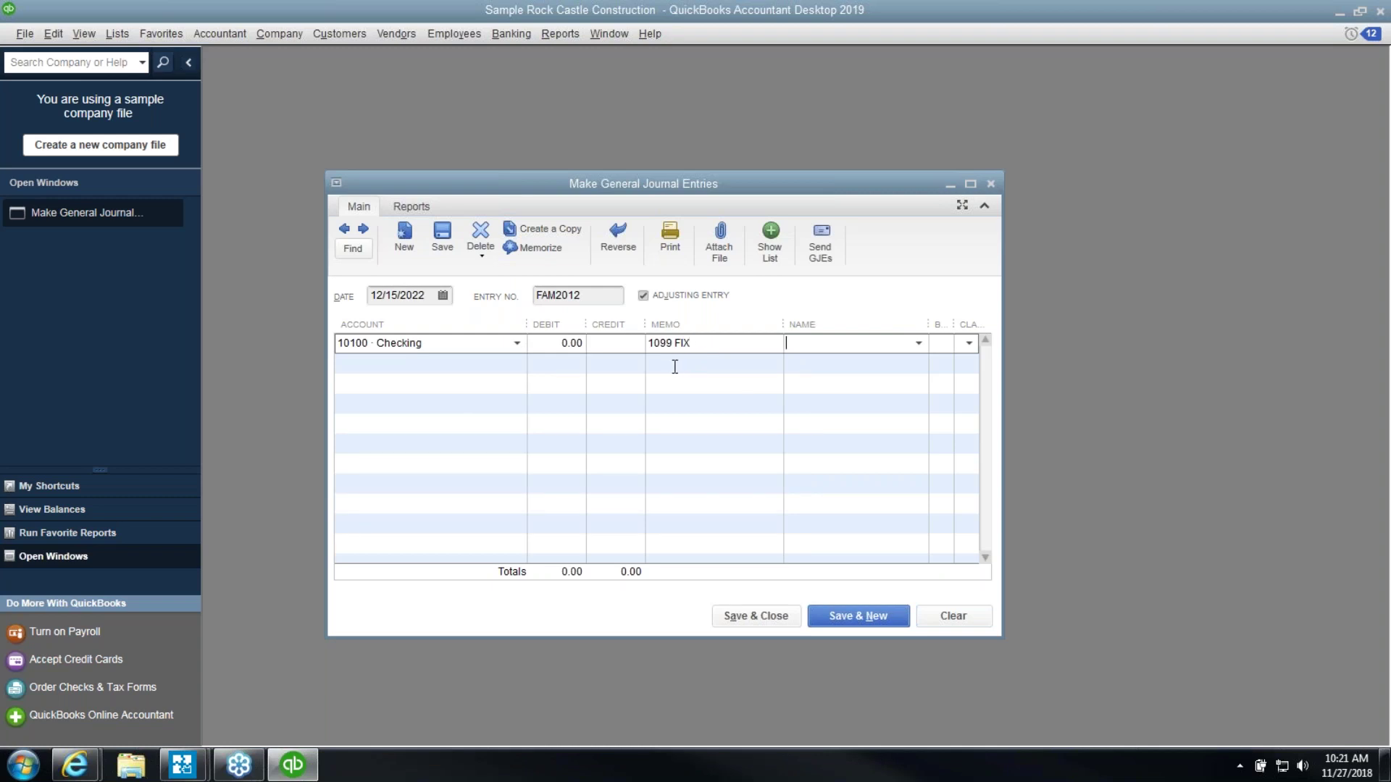
Debit 63610 Accounting 1,000.00 on the second line, with the CPA vendor as name
key(Tab)
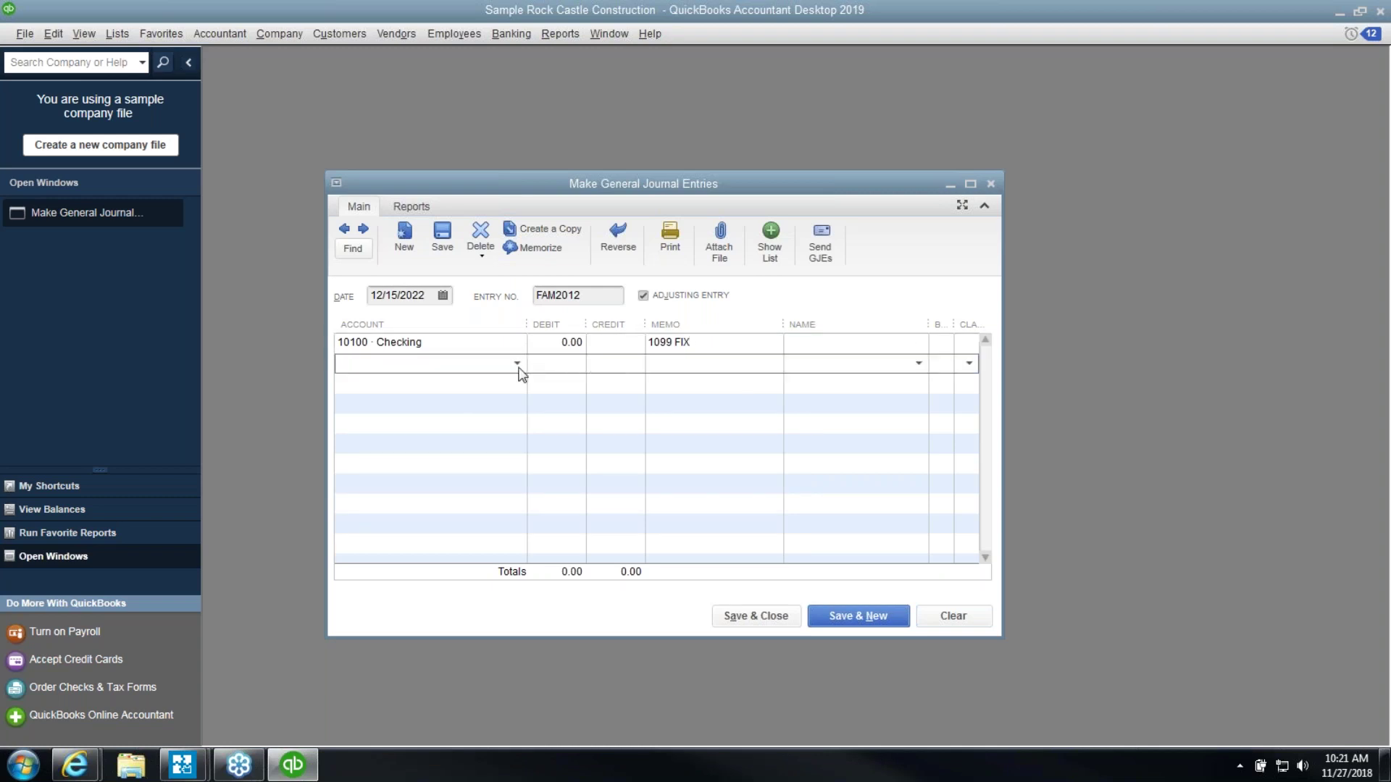
text(Accounting)
key(Tab)
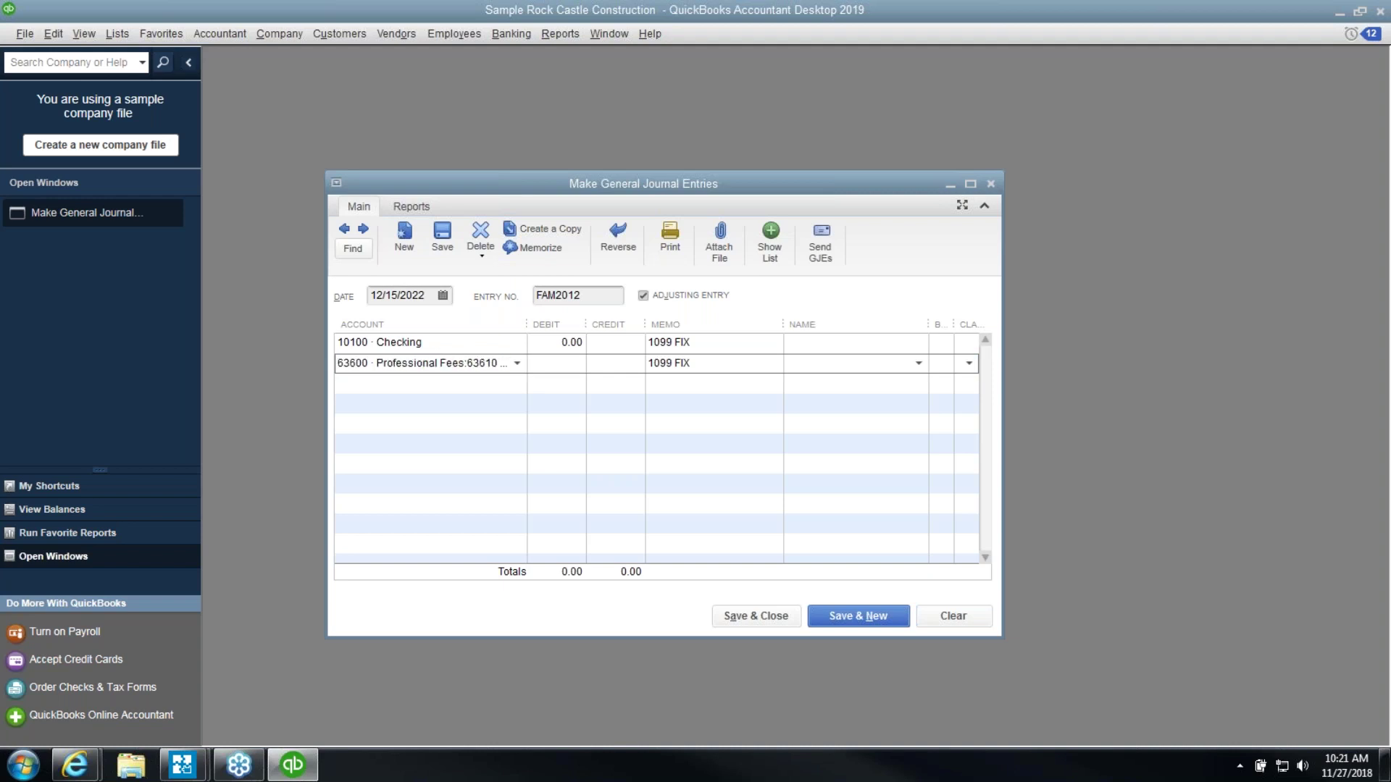
text(1,00)
text(0.00)
key(Tab)
key(Tab)
click(919, 364)
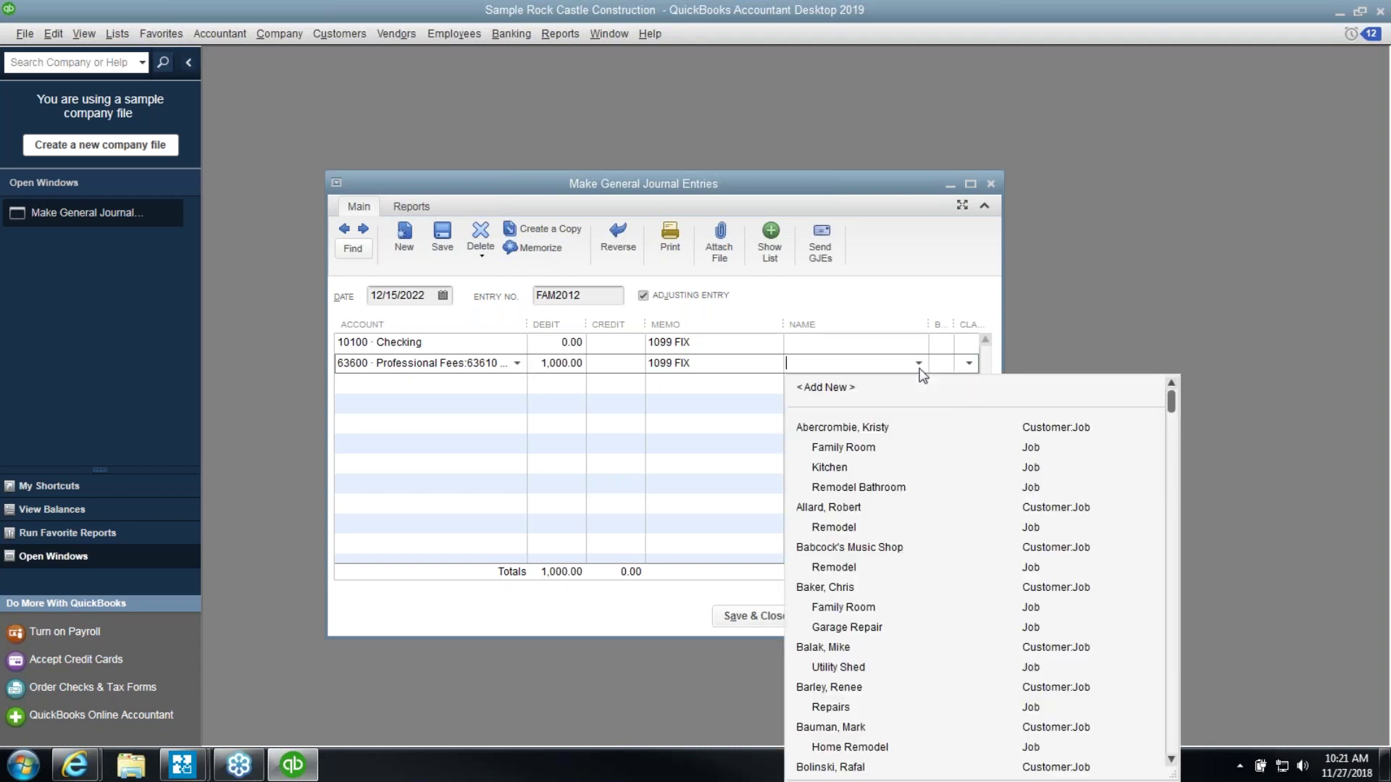
scroll(907, 546, down, 20)
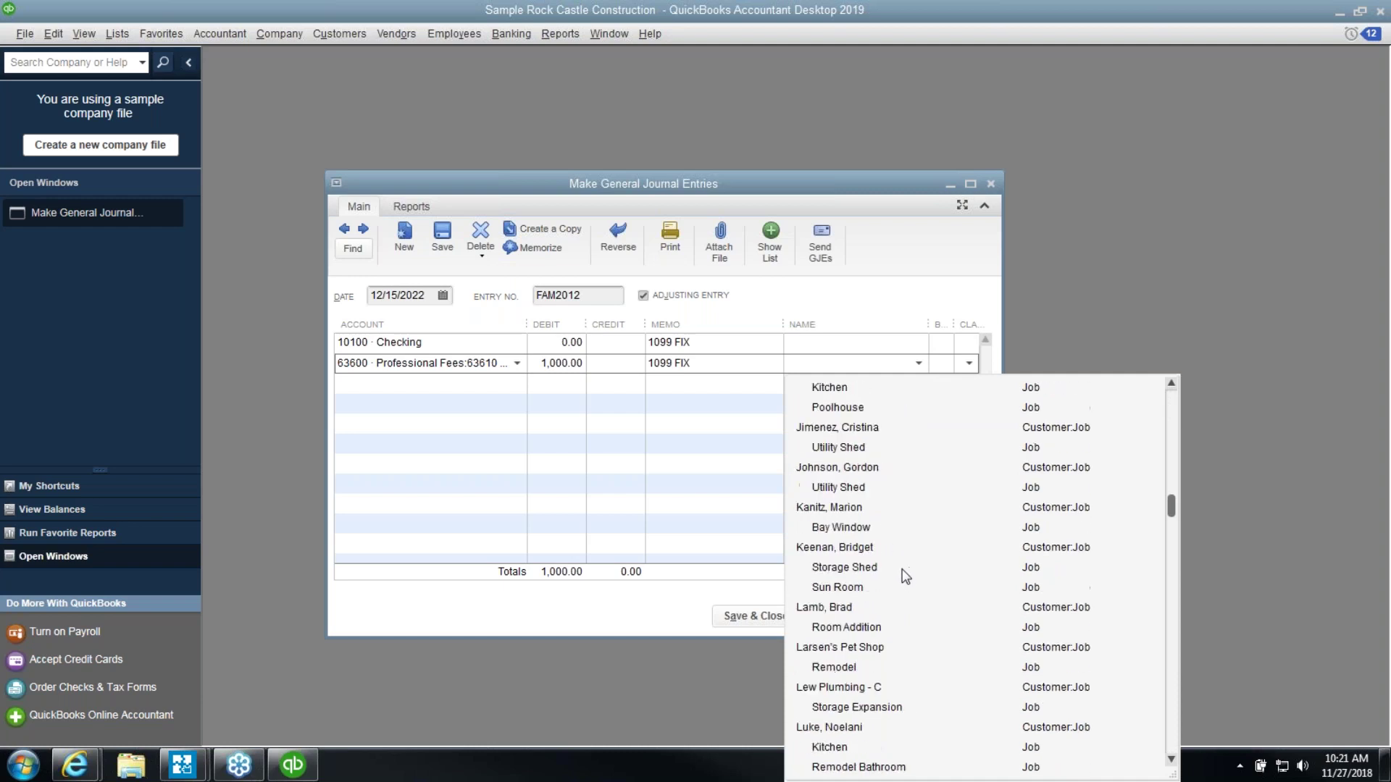
scroll(894, 577, down, 20)
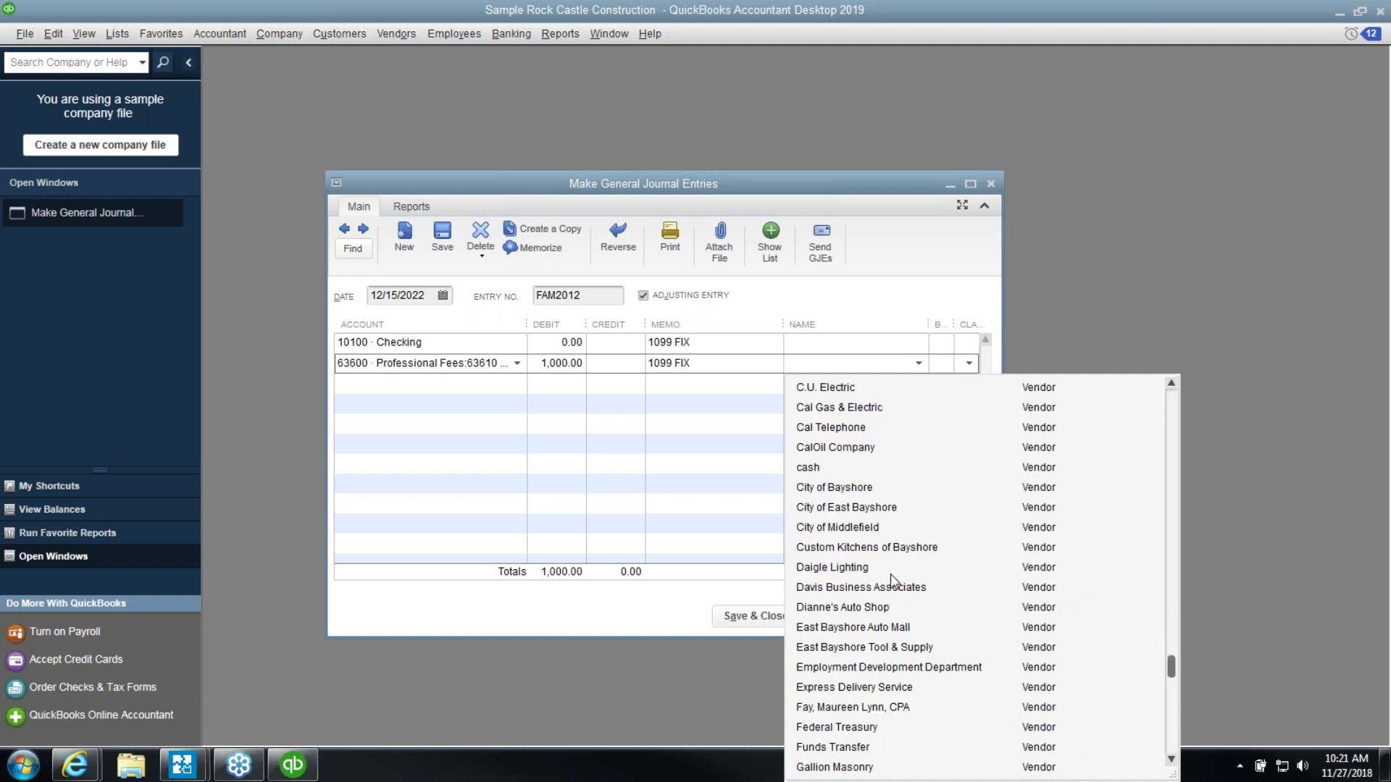
click(882, 590)
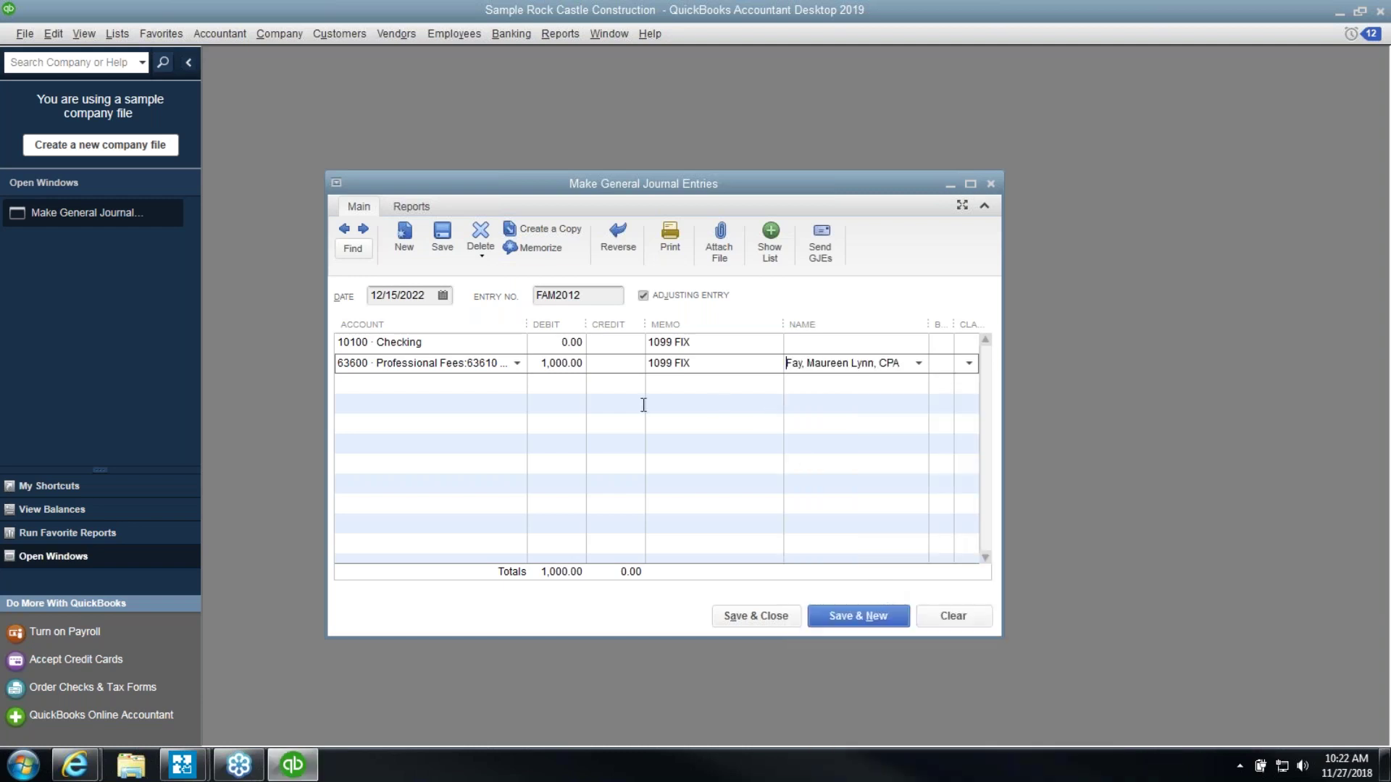
Credit 63610 Accounting on a third line to balance, and save the entry
click(481, 390)
text(63610 · Accounting)
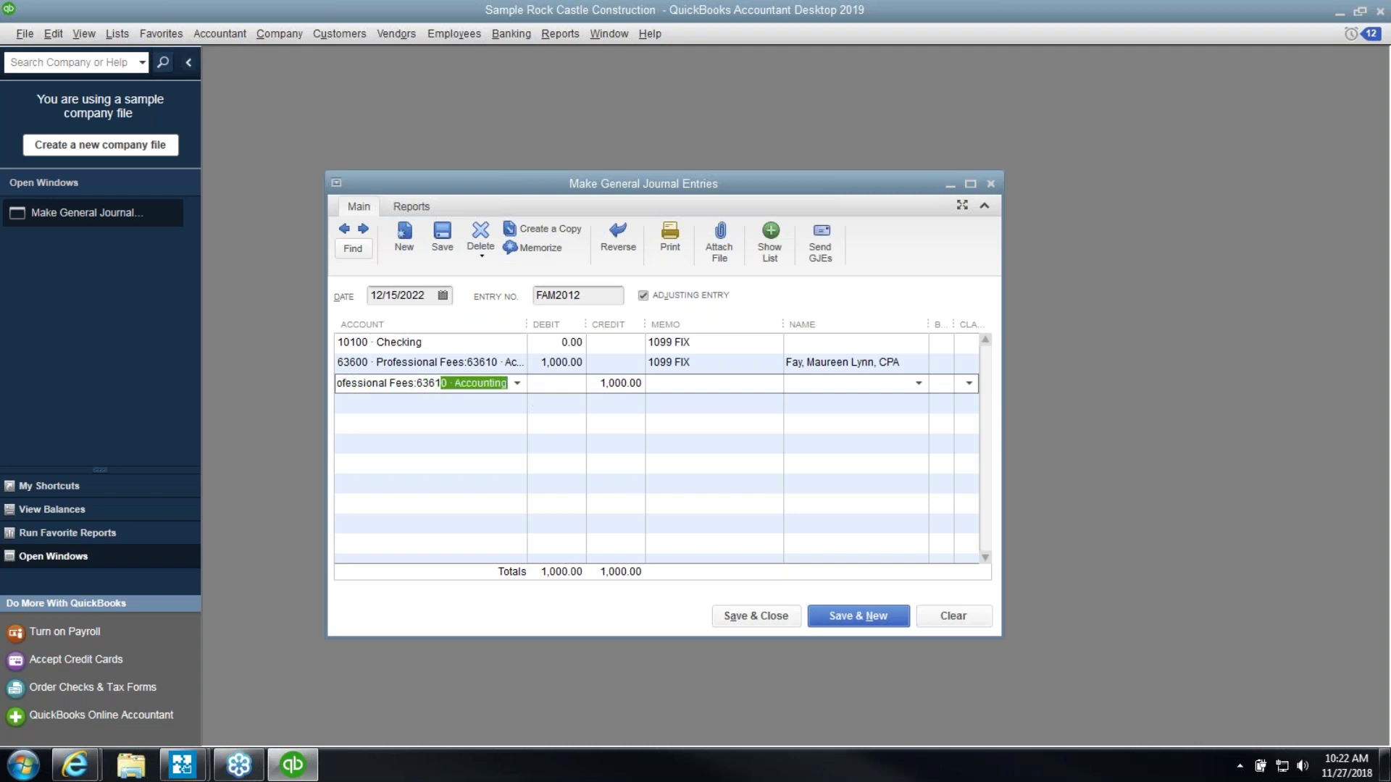
key(Tab)
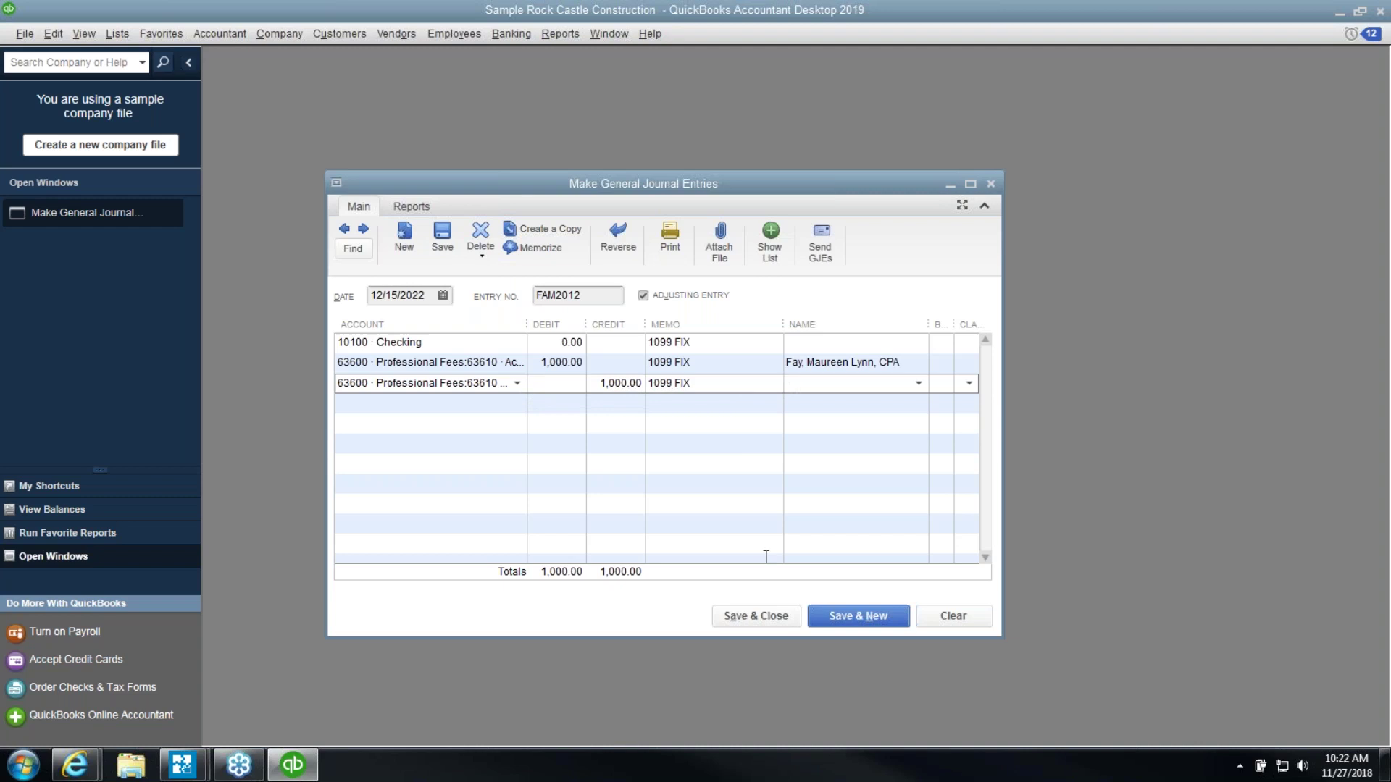
click(770, 621)
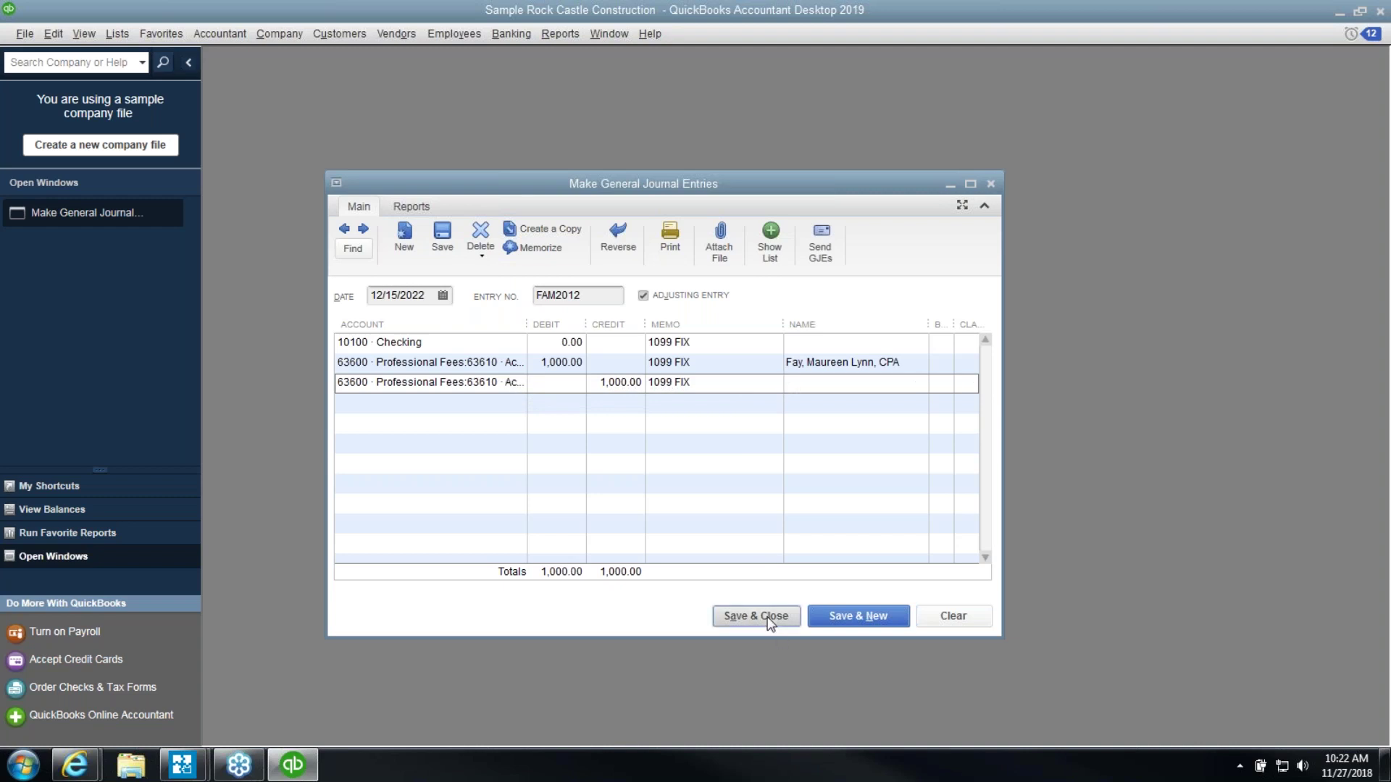
click(442, 238)
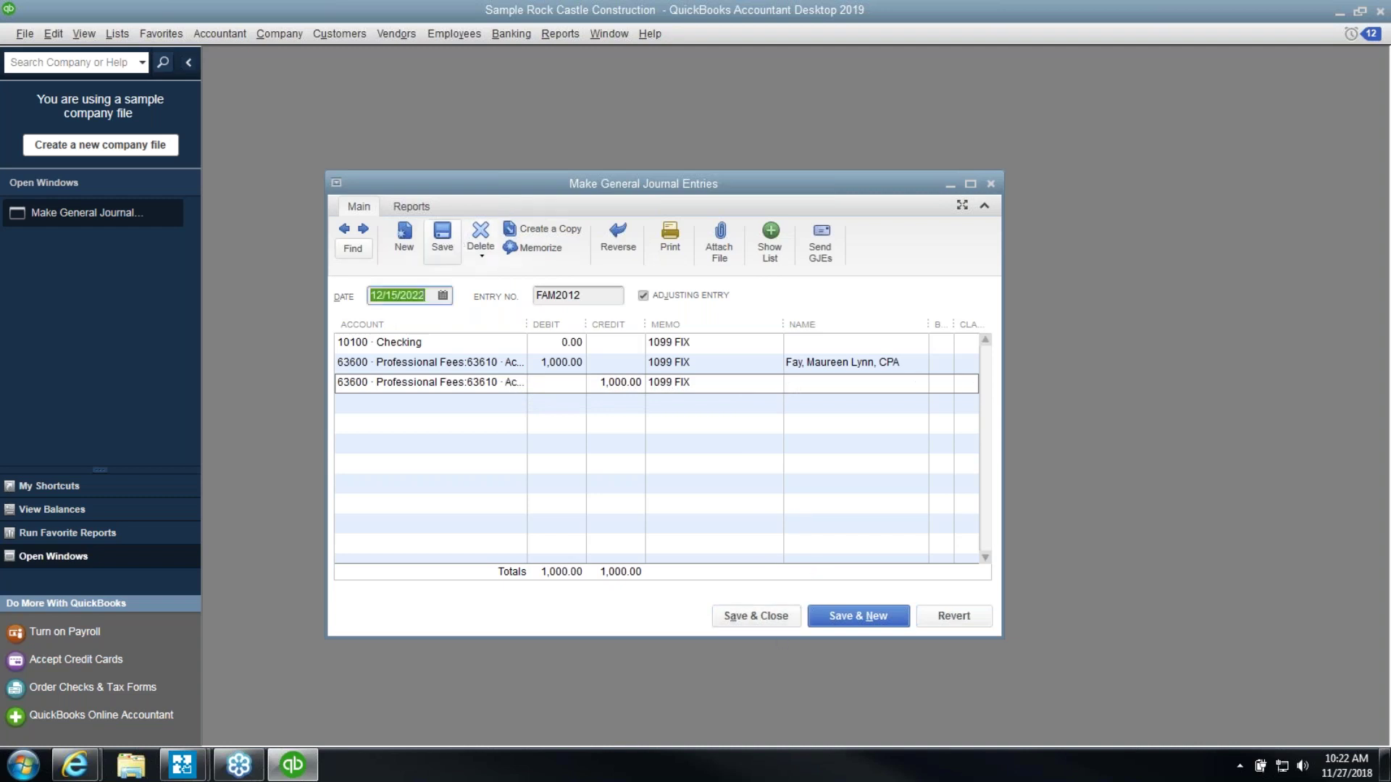
Open the 1099 Summary Report from the Vendors menu with Dates set to This Calendar Year
click(492, 36)
mouse_move(455, 33)
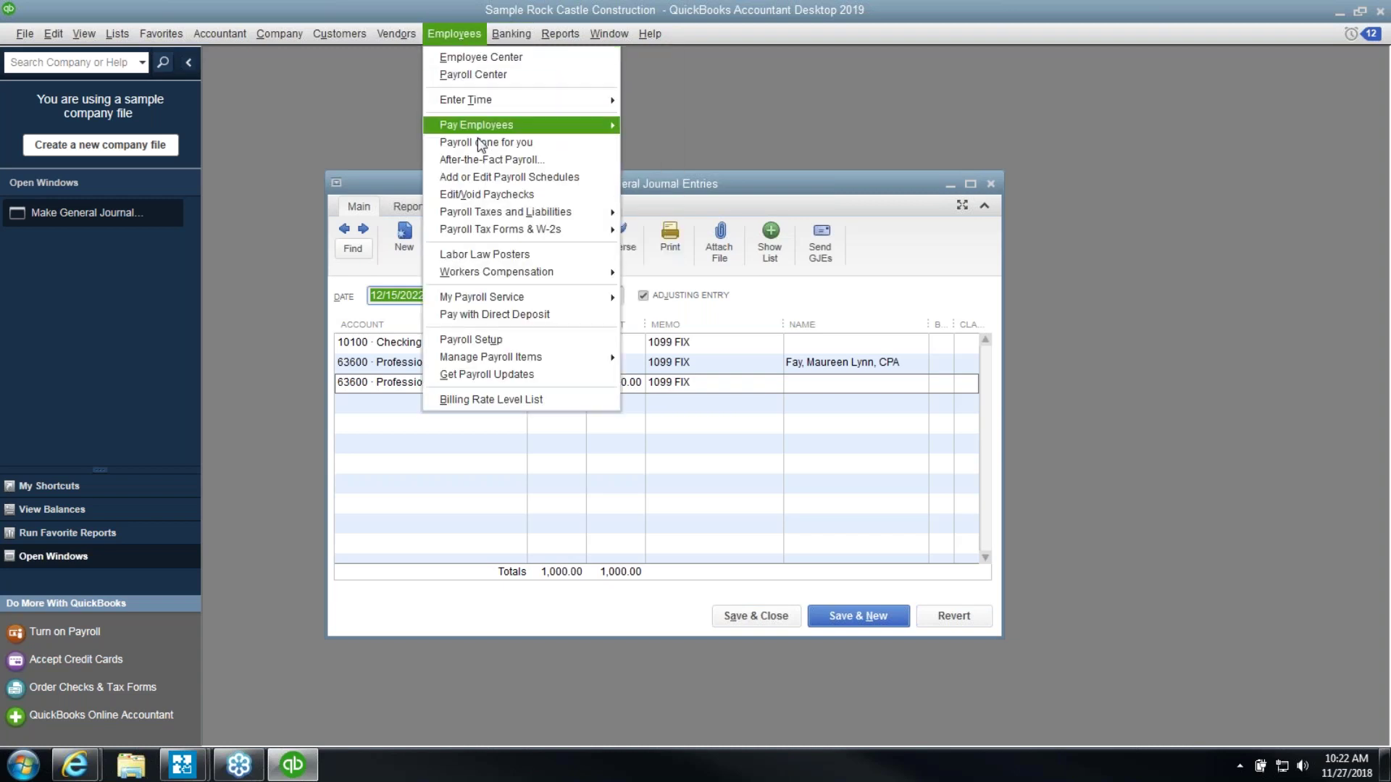
mouse_move(397, 34)
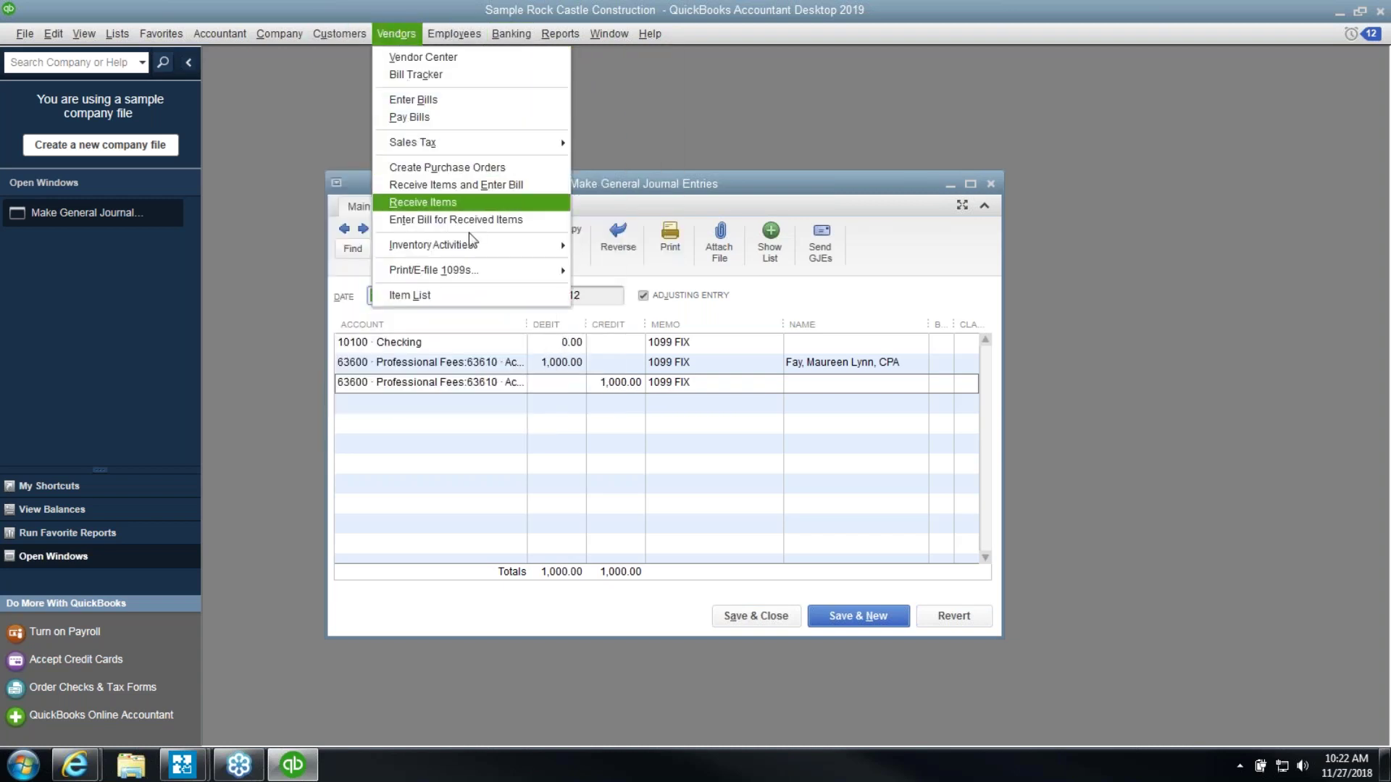
mouse_move(500, 270)
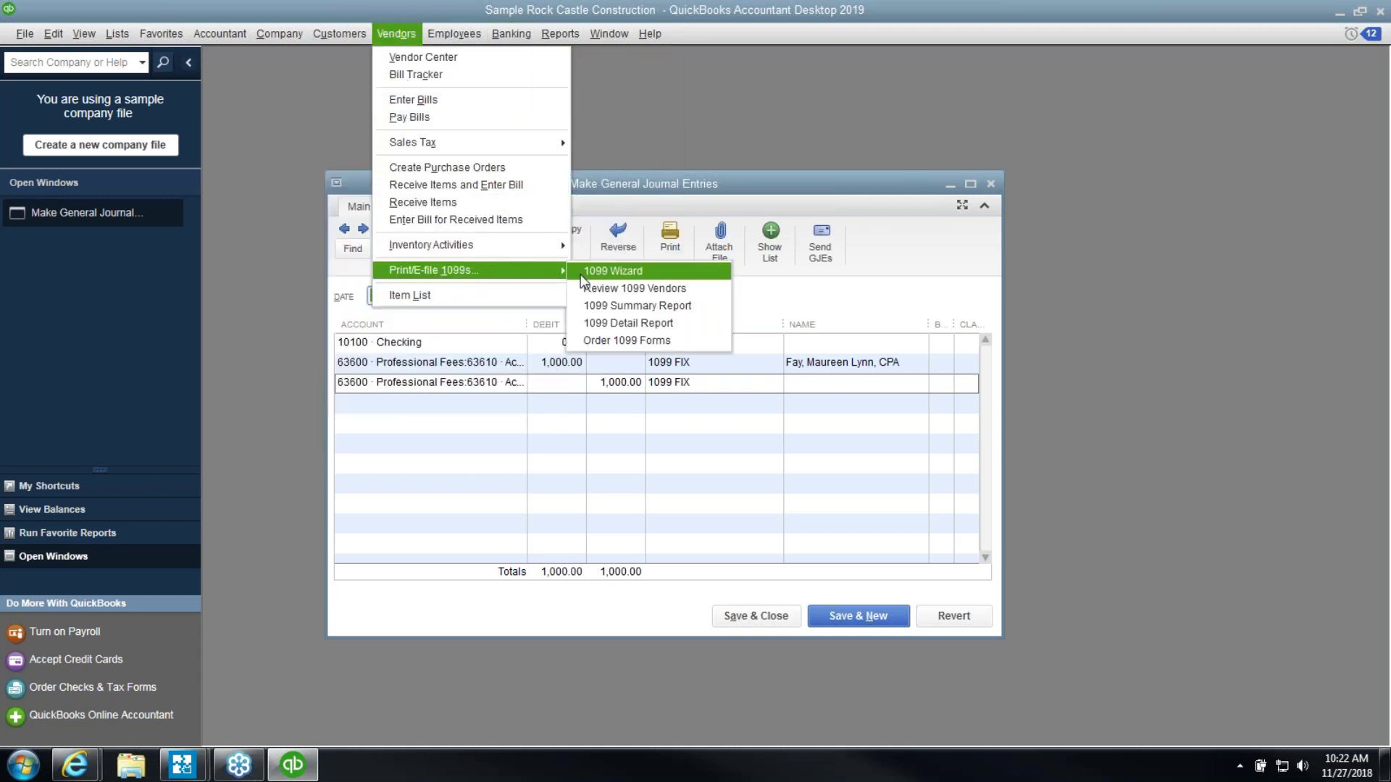
click(589, 310)
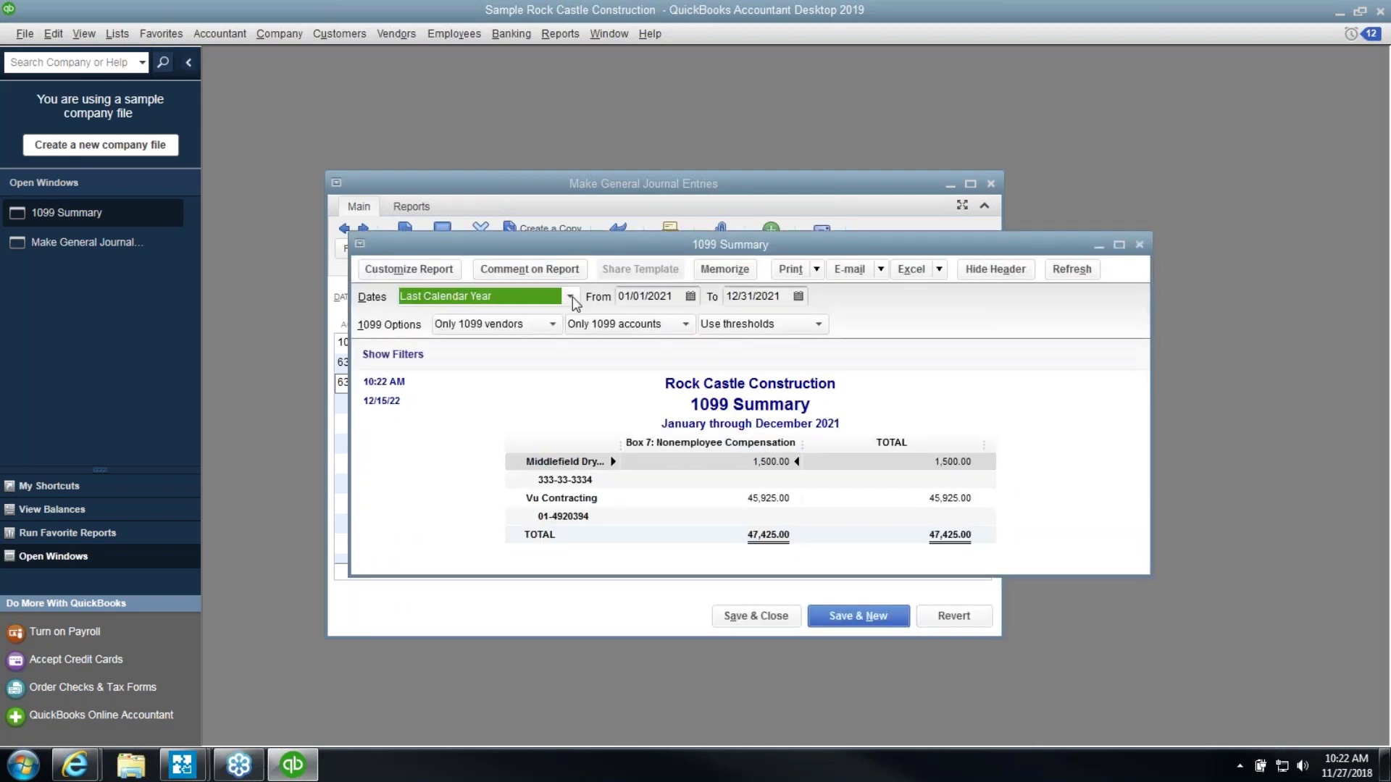
click(572, 298)
click(543, 360)
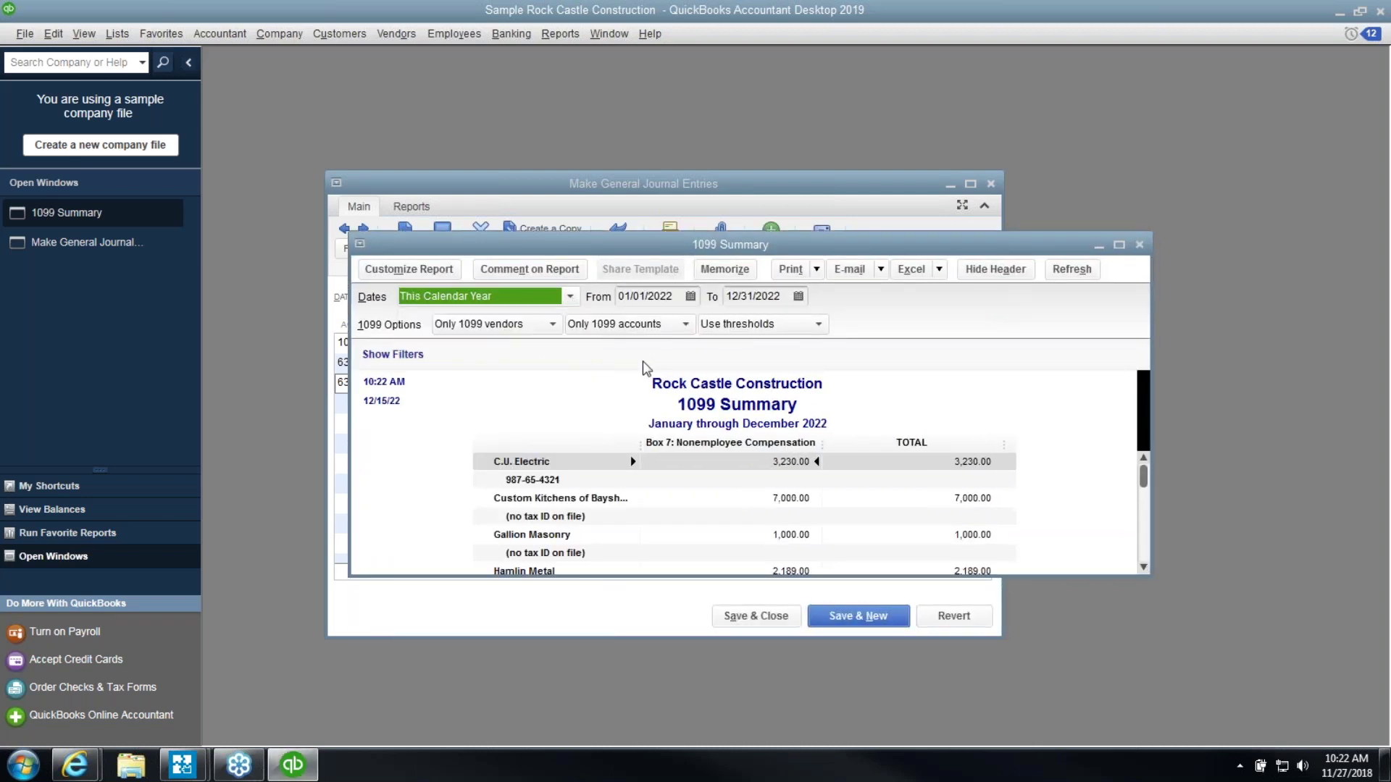
Move the 1099 Summary window up and right, and enlarge it to show more vendors
scroll(662, 395, down, 2)
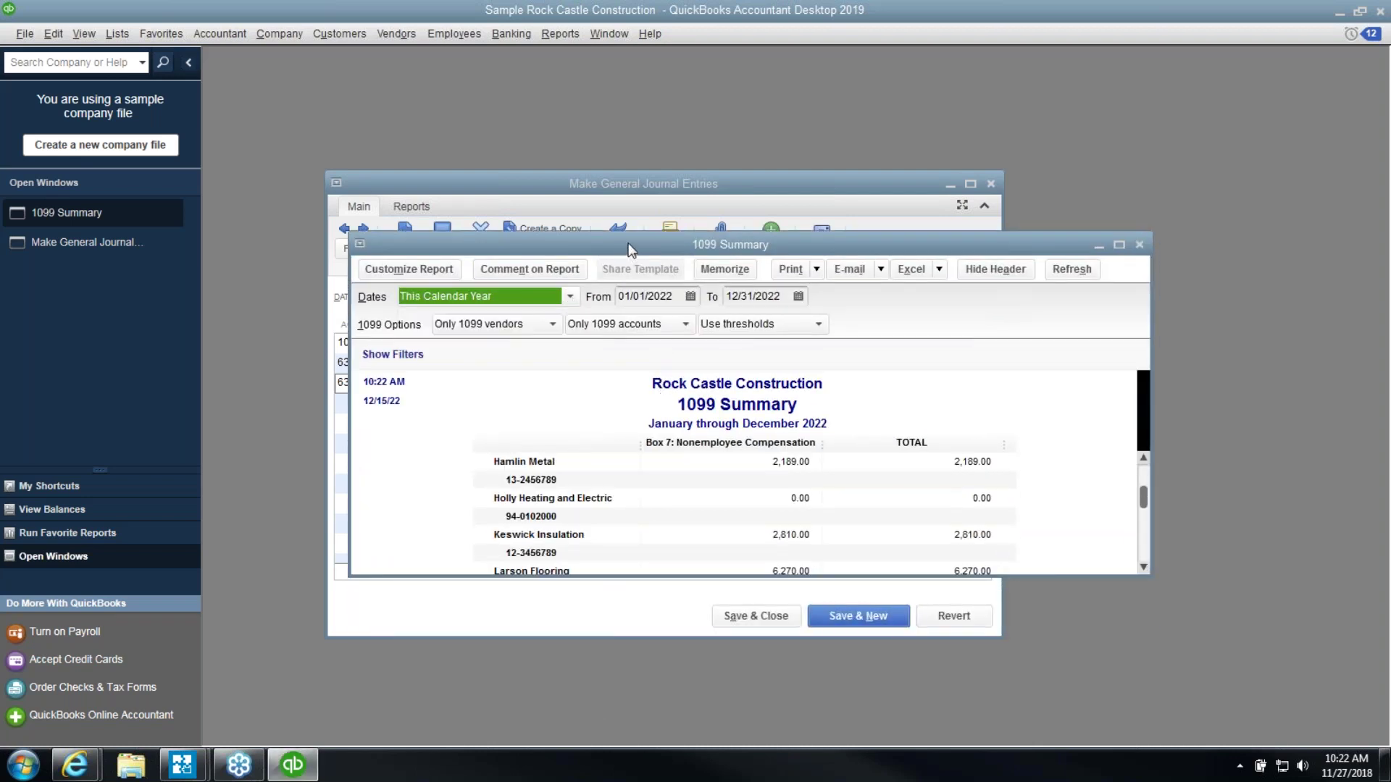
drag(629, 250, 627, 131)
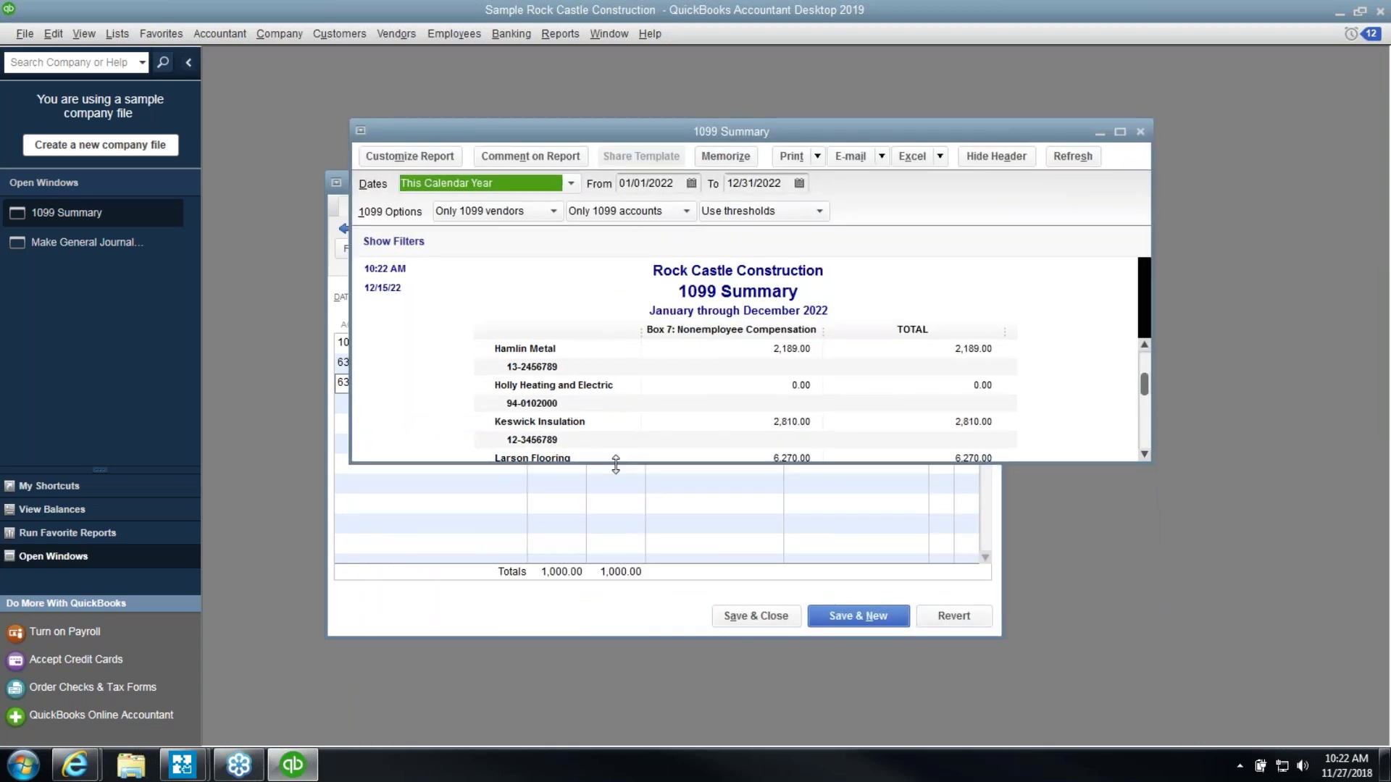
drag(615, 464, 585, 724)
scroll(600, 608, up, 2)
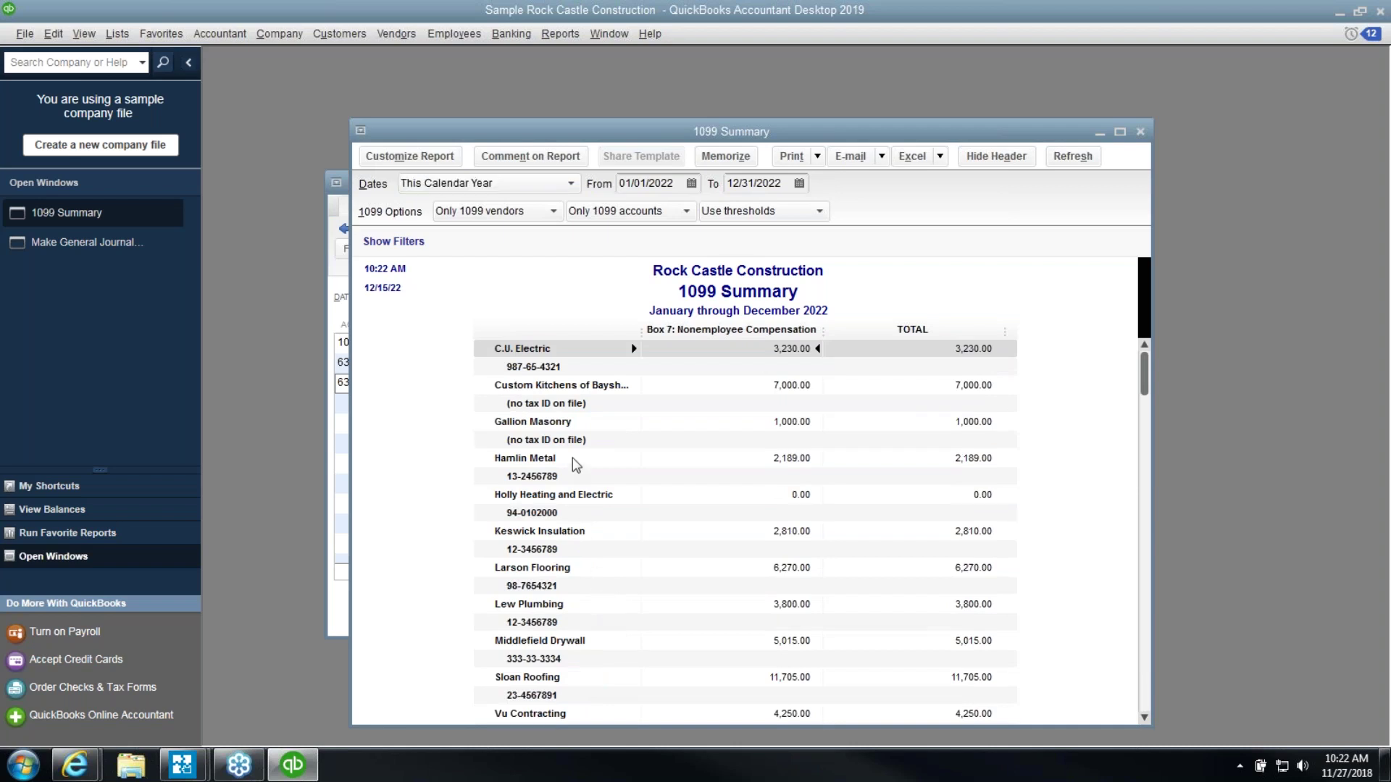
drag(630, 137, 777, 128)
In the 1099 FIX journal entry, move 1,000.00 to Credit on line 2 and clear its Name
click(444, 190)
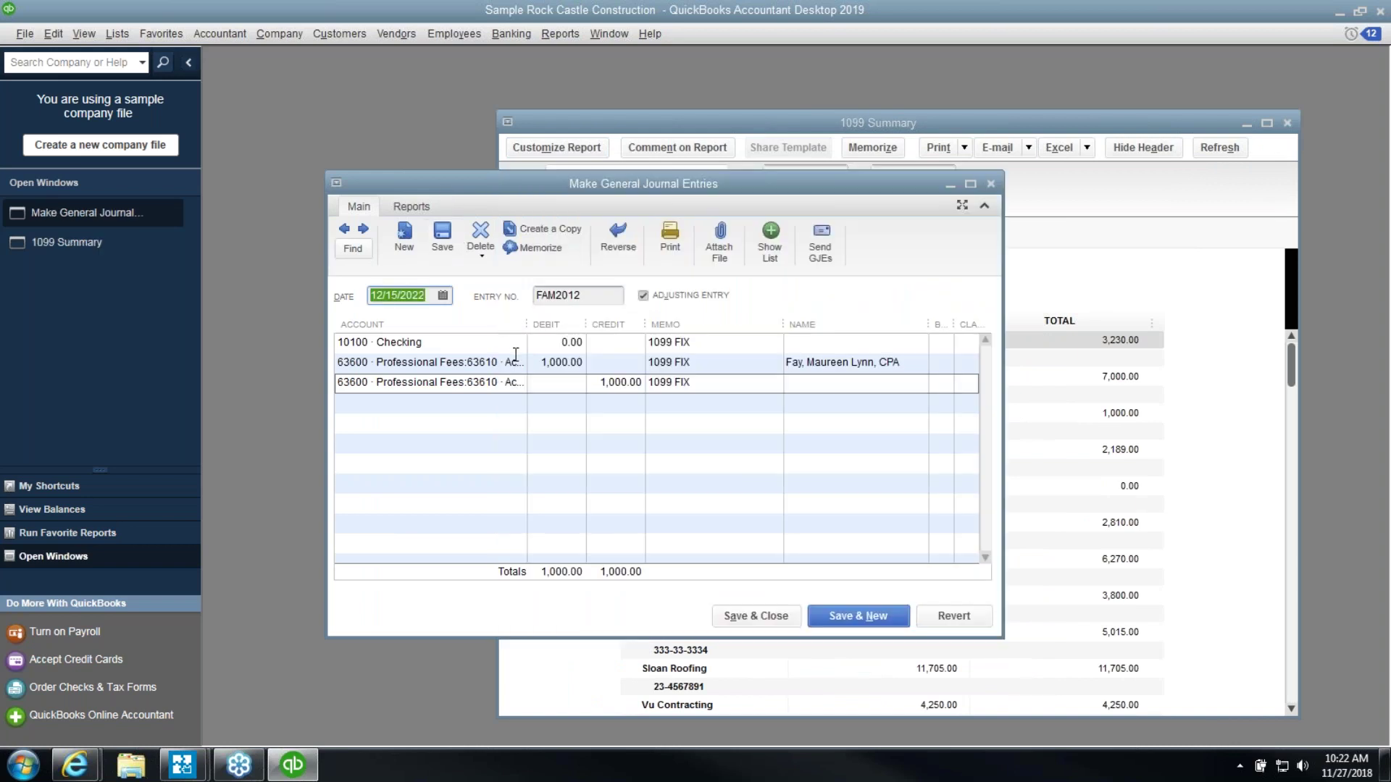
click(516, 360)
key(Tab)
click(593, 361)
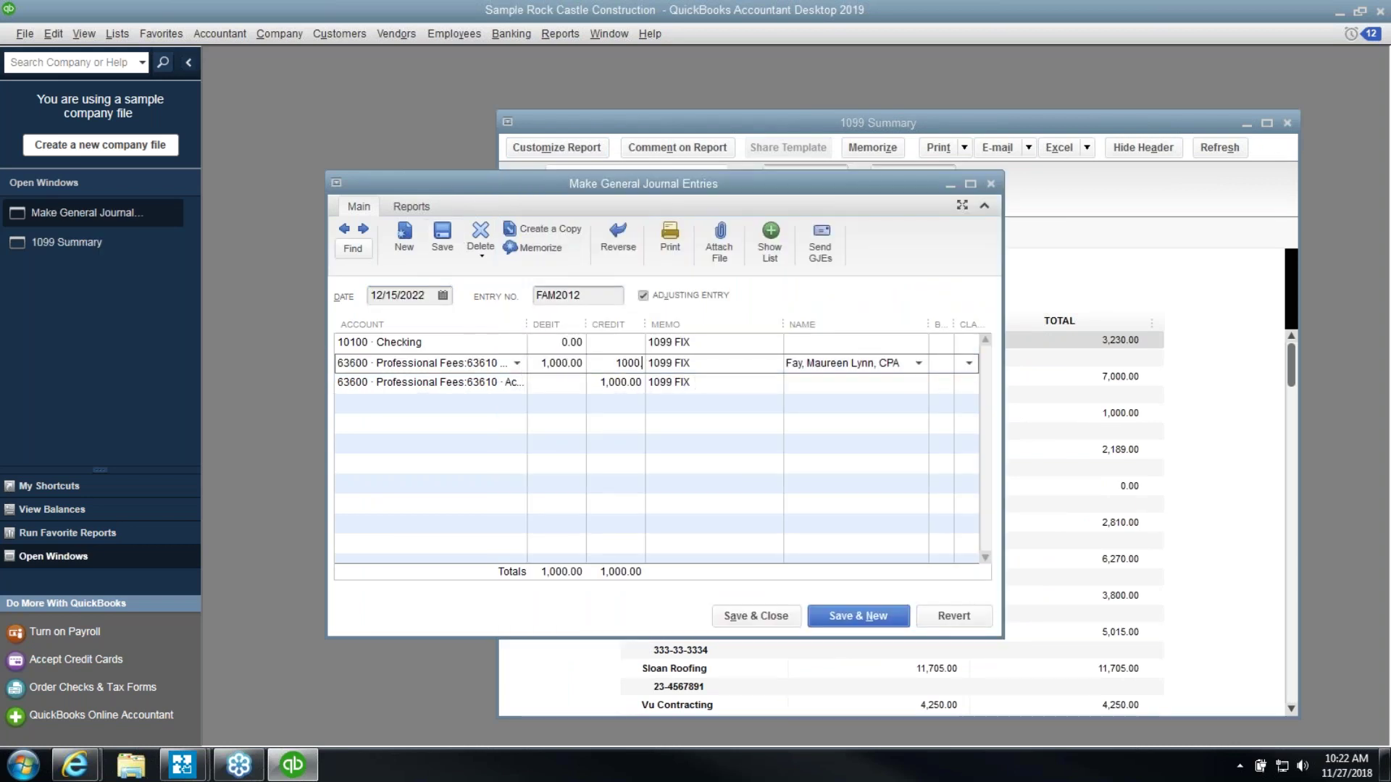
key(Tab)
key(Tab)
key(Delete)
key(Tab)
key(Tab)
key(Tab)
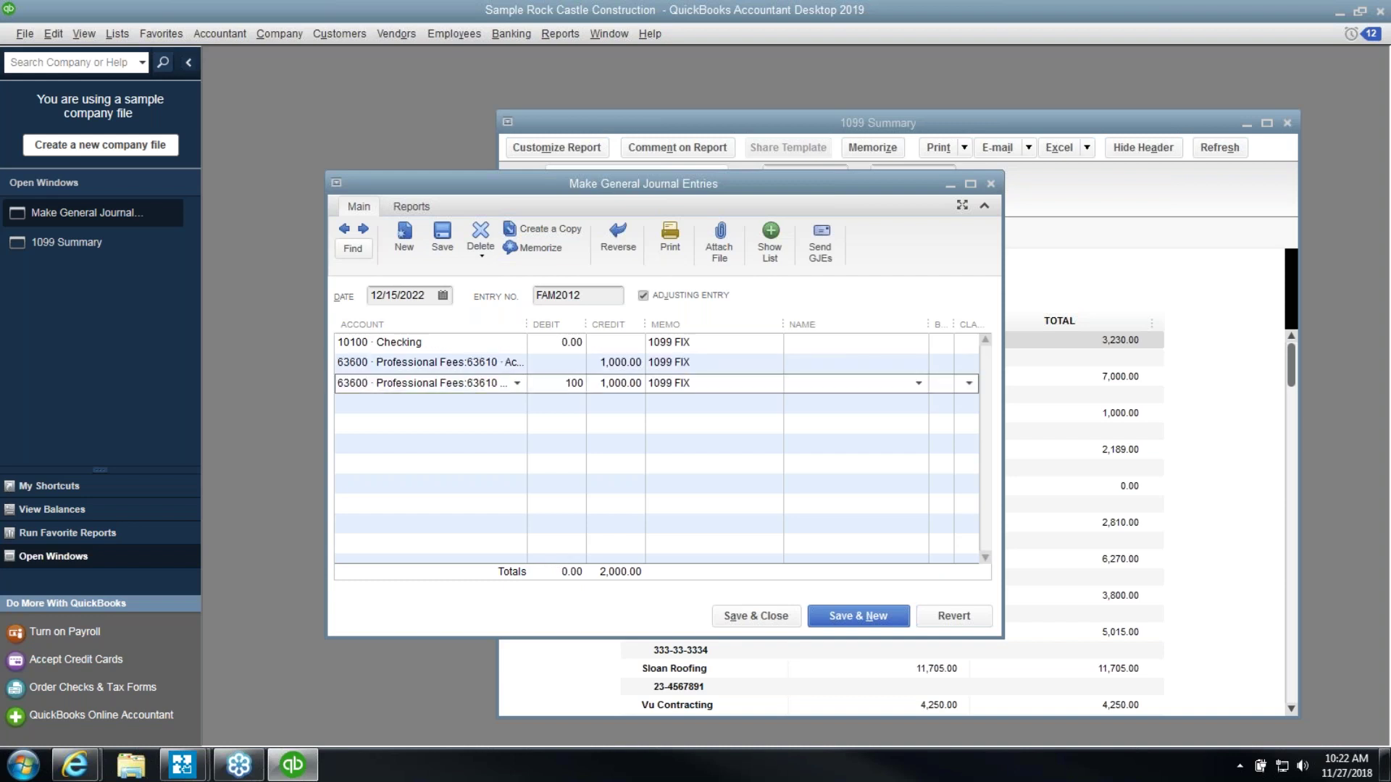
Put the CPA vendor on the 1,000.00 debit line 3 and record the entry
key(Tab)
key(Tab)
key(Tab)
text(Fay)
key(Tab)
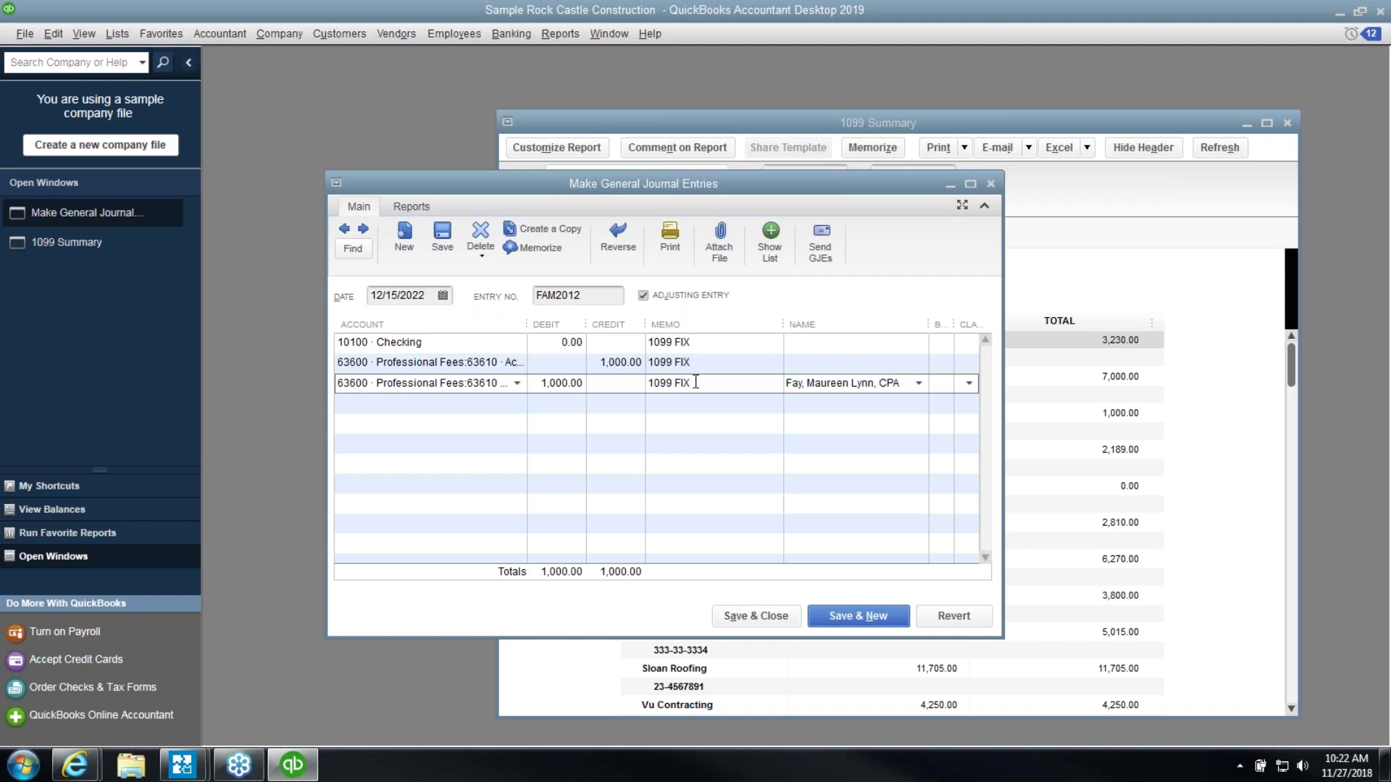
click(442, 234)
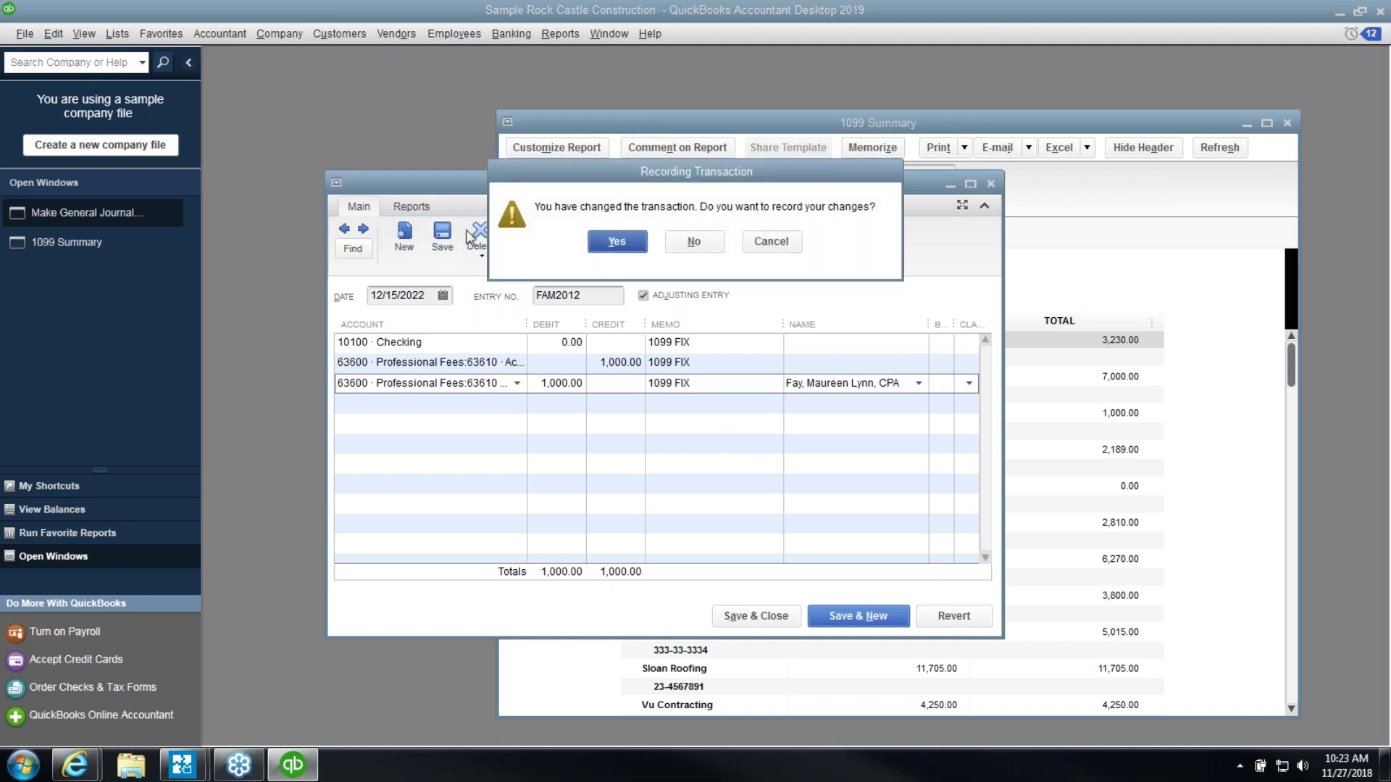
click(616, 241)
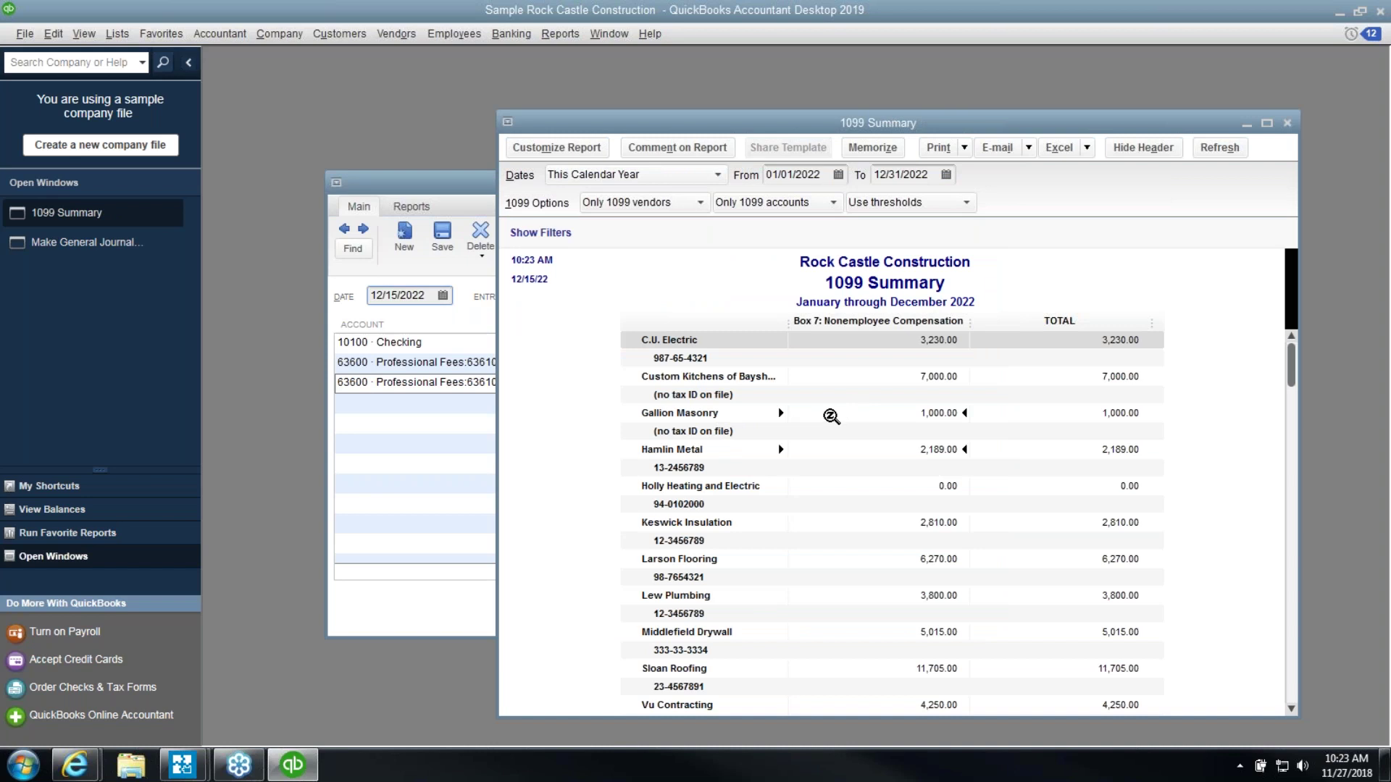
Set the 1099 Summary's vendor filter to All vendors
scroll(831, 415, down, 1)
scroll(757, 315, up, 1)
click(700, 203)
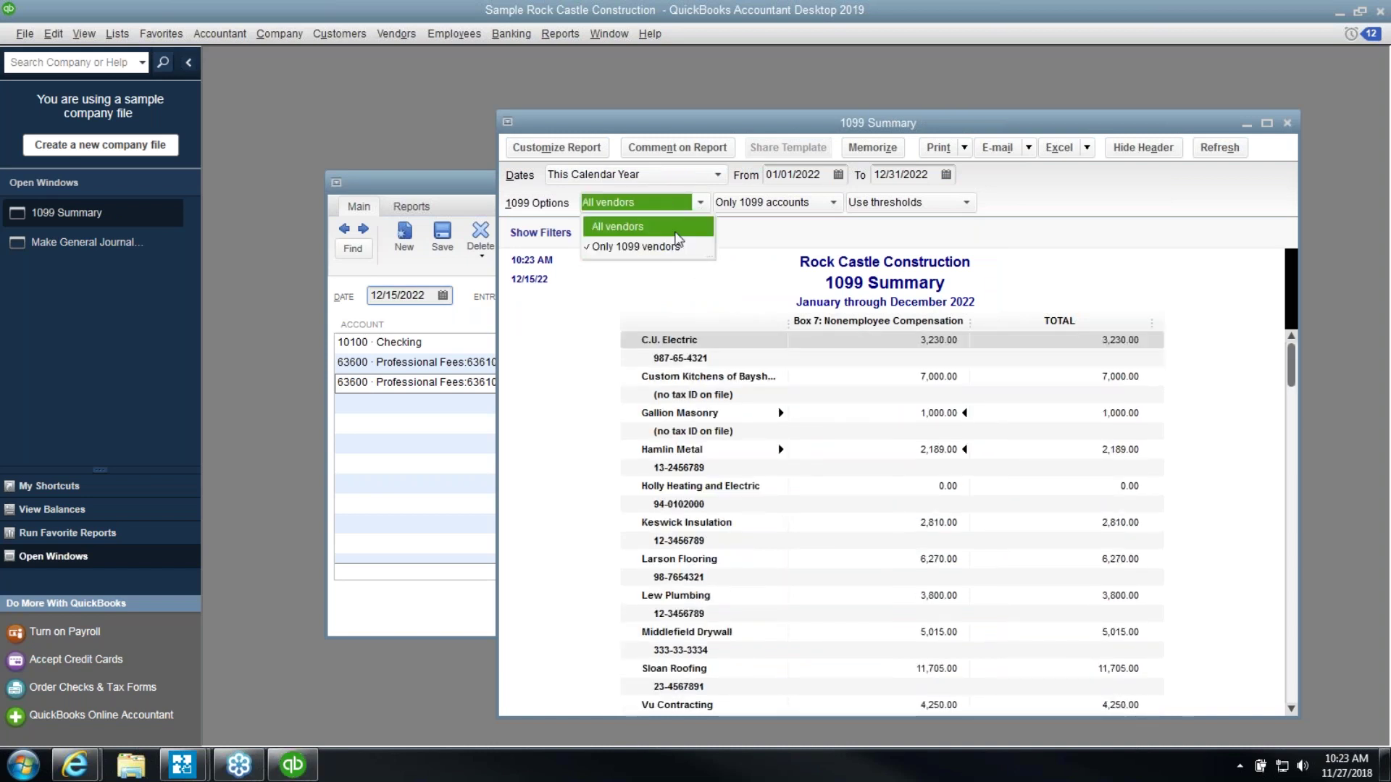
click(675, 230)
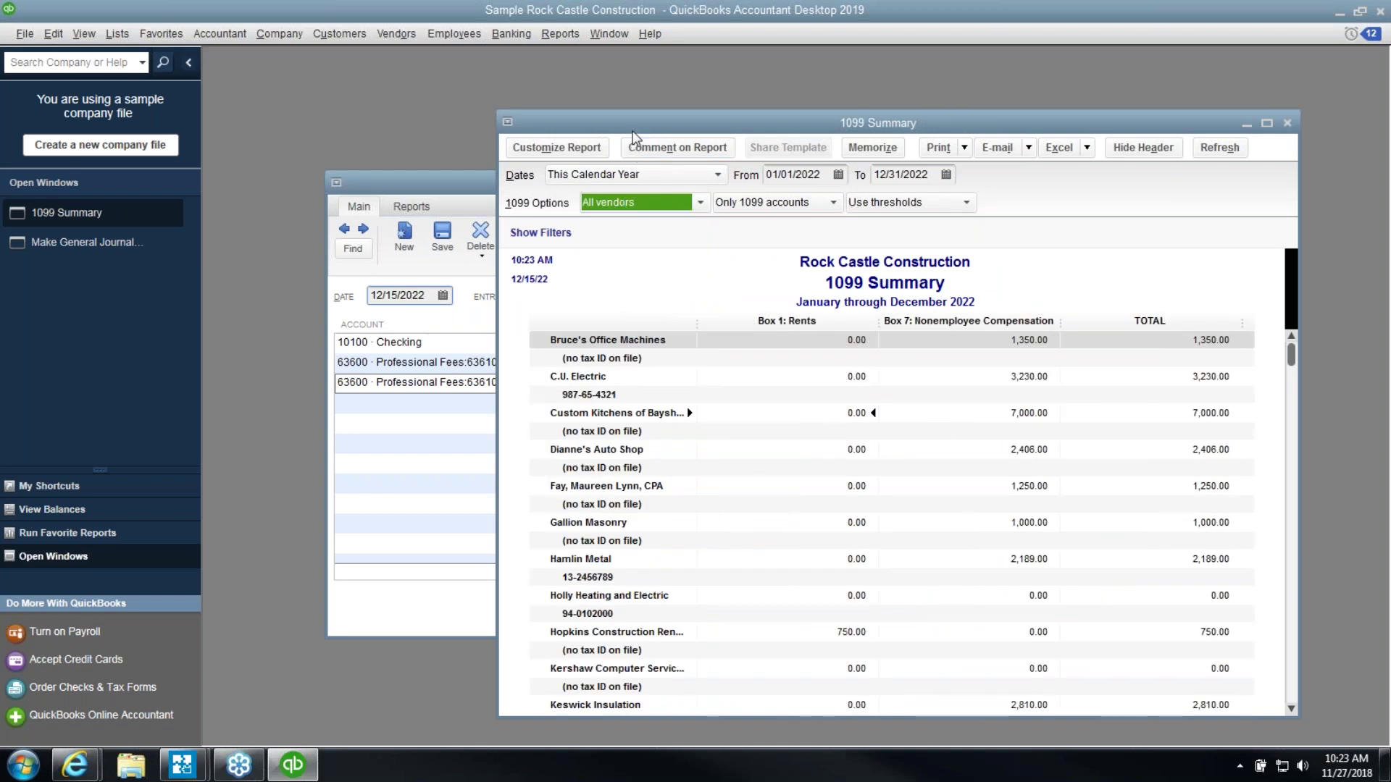
Go to the Vendor Center from the Vendors menu
click(116, 33)
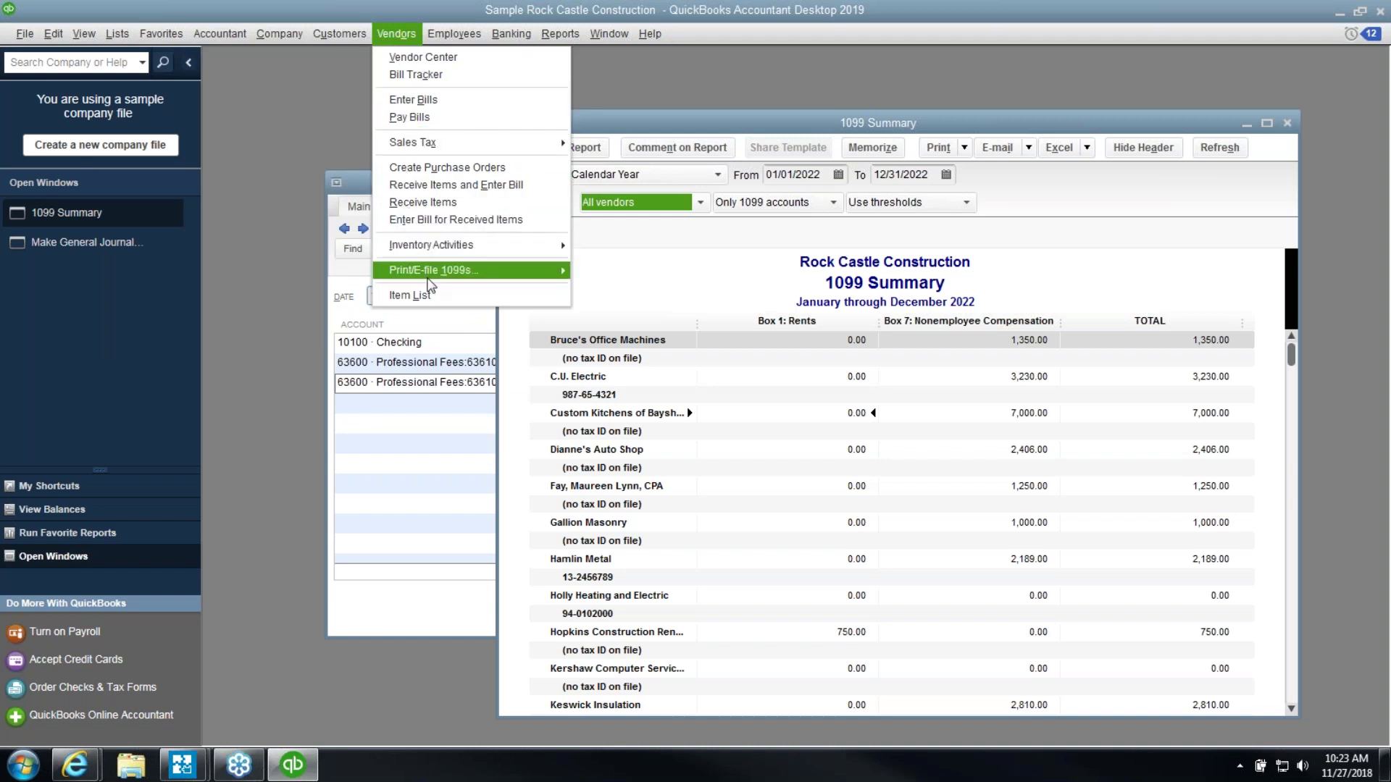
mouse_move(521, 272)
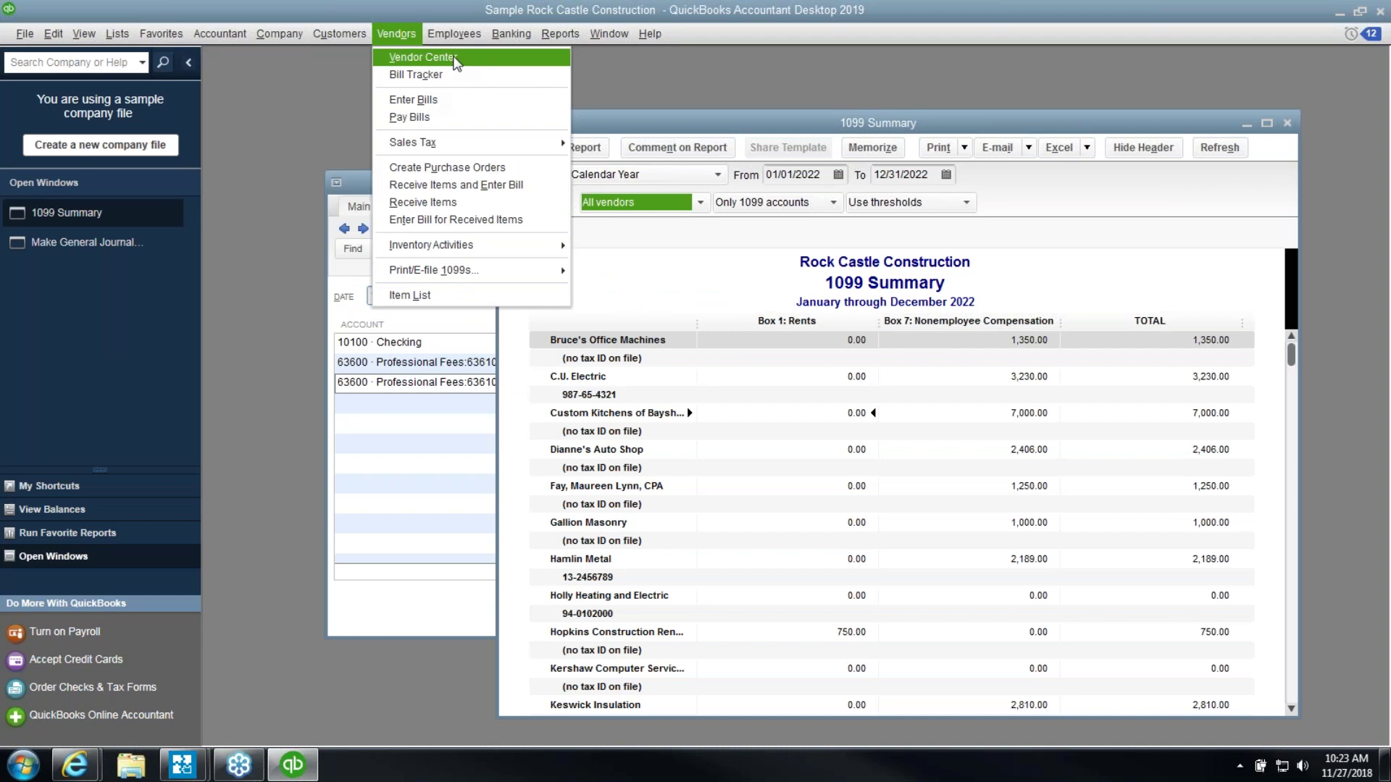
click(456, 63)
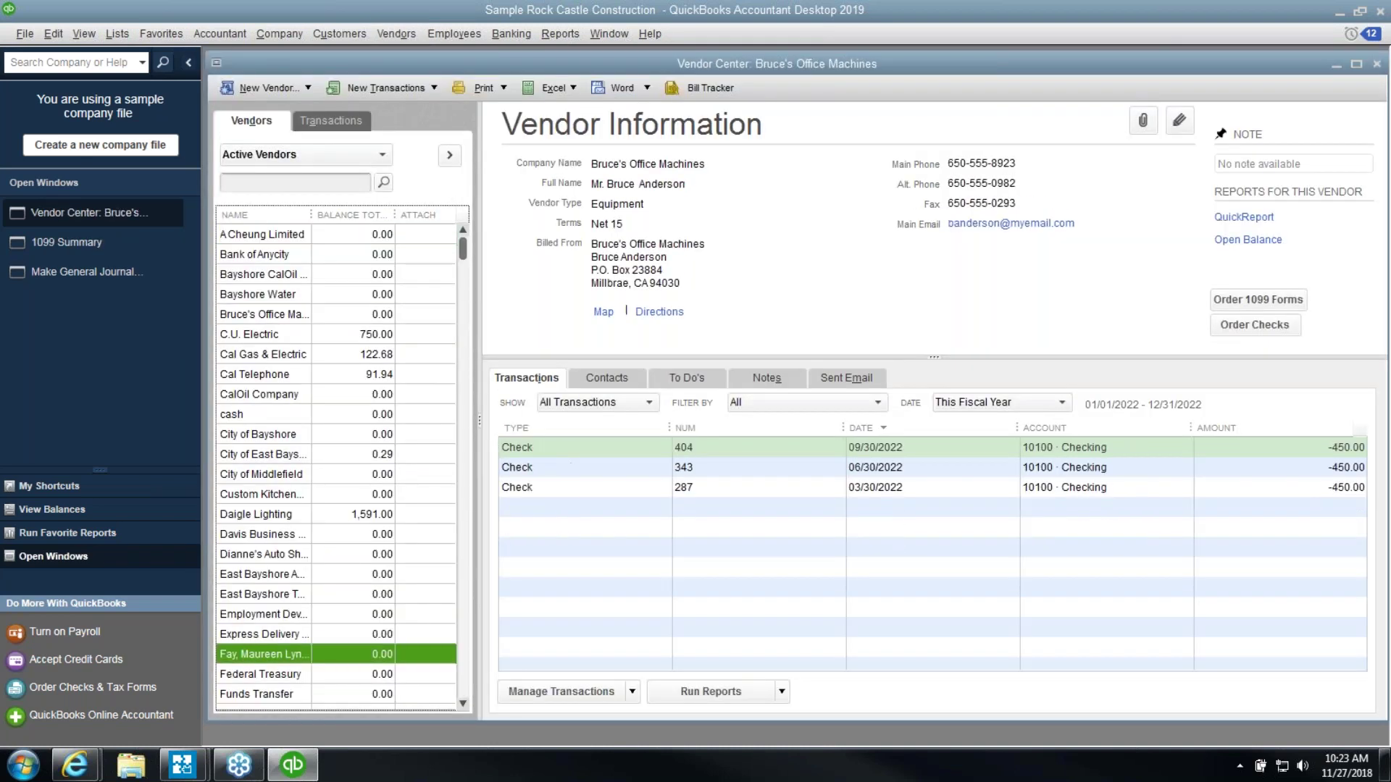
Mark the CPA vendor eligible for 1099 with a Vendor Tax ID, then return to the 1099 Summary
double_click(290, 654)
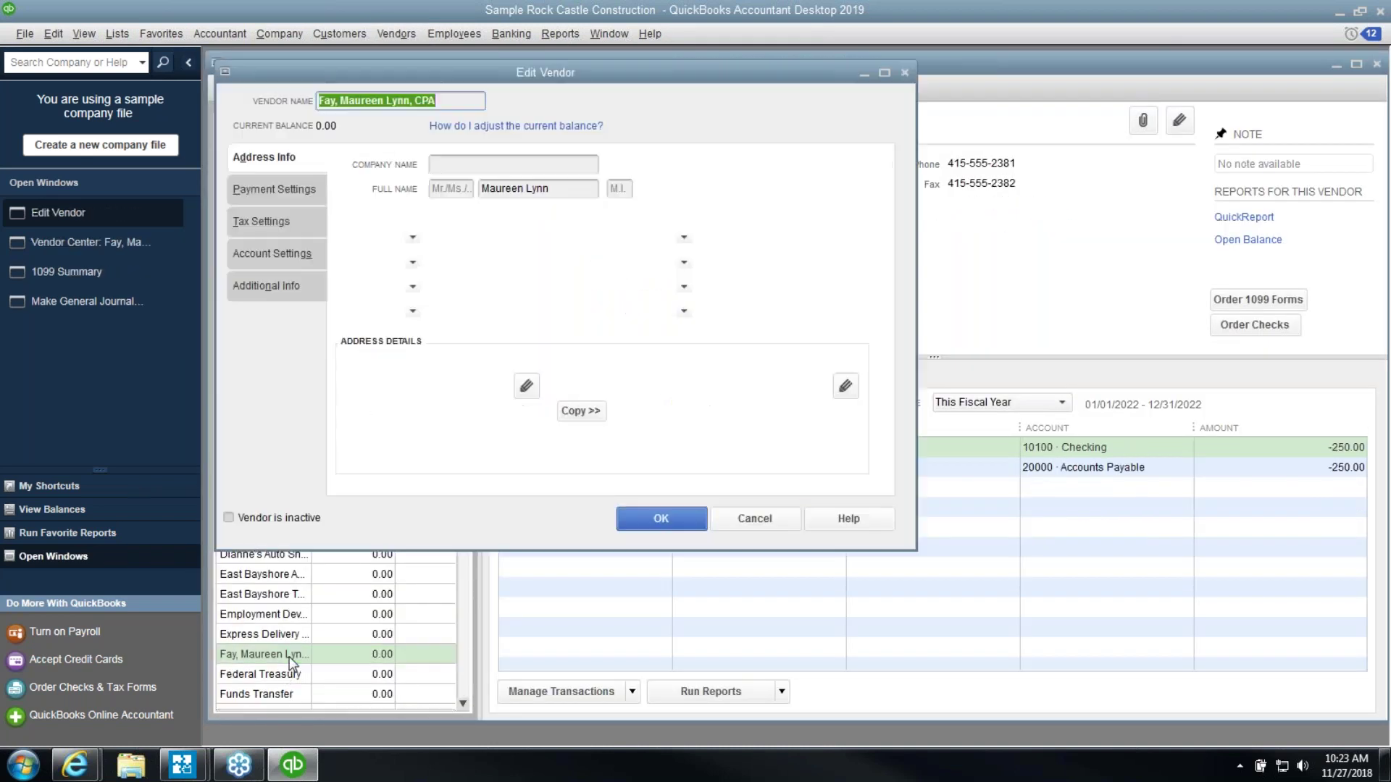
click(279, 218)
click(442, 233)
click(456, 209)
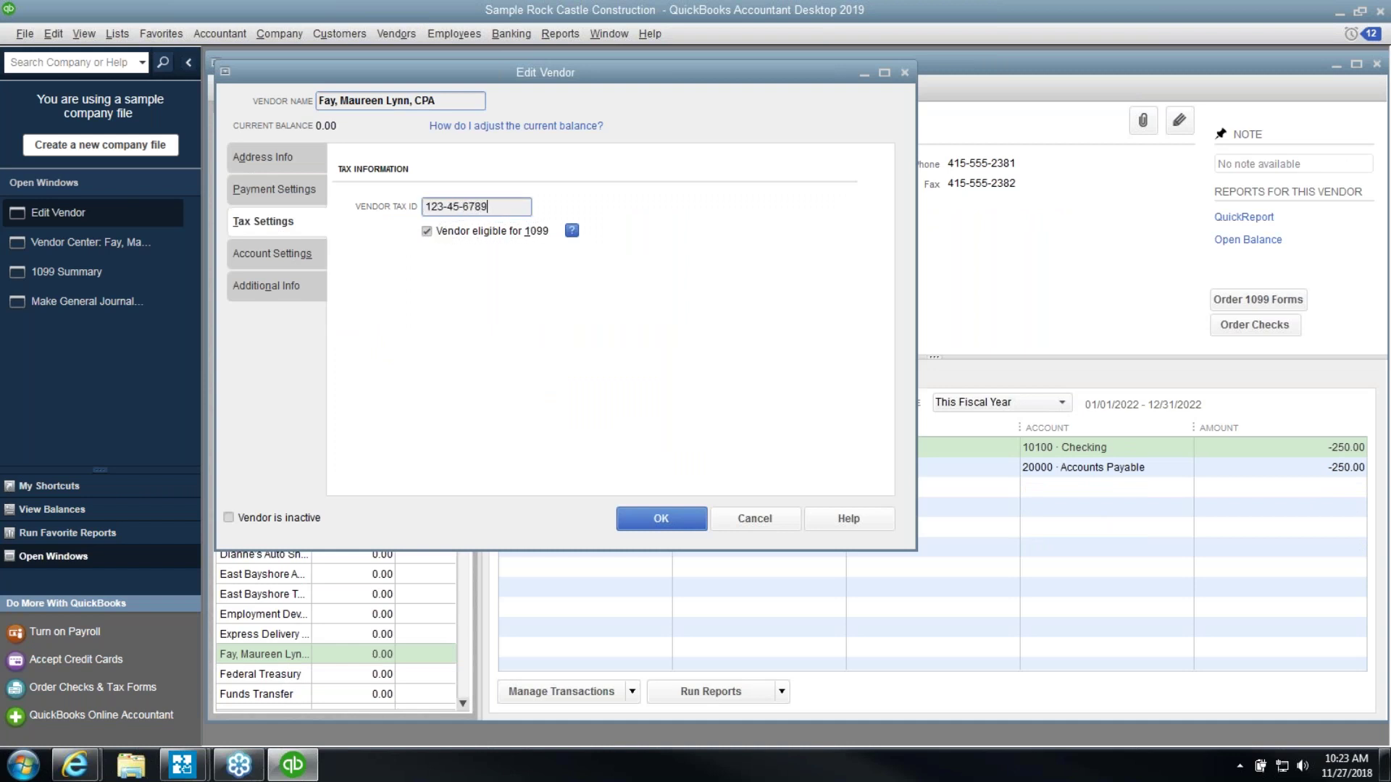
click(645, 517)
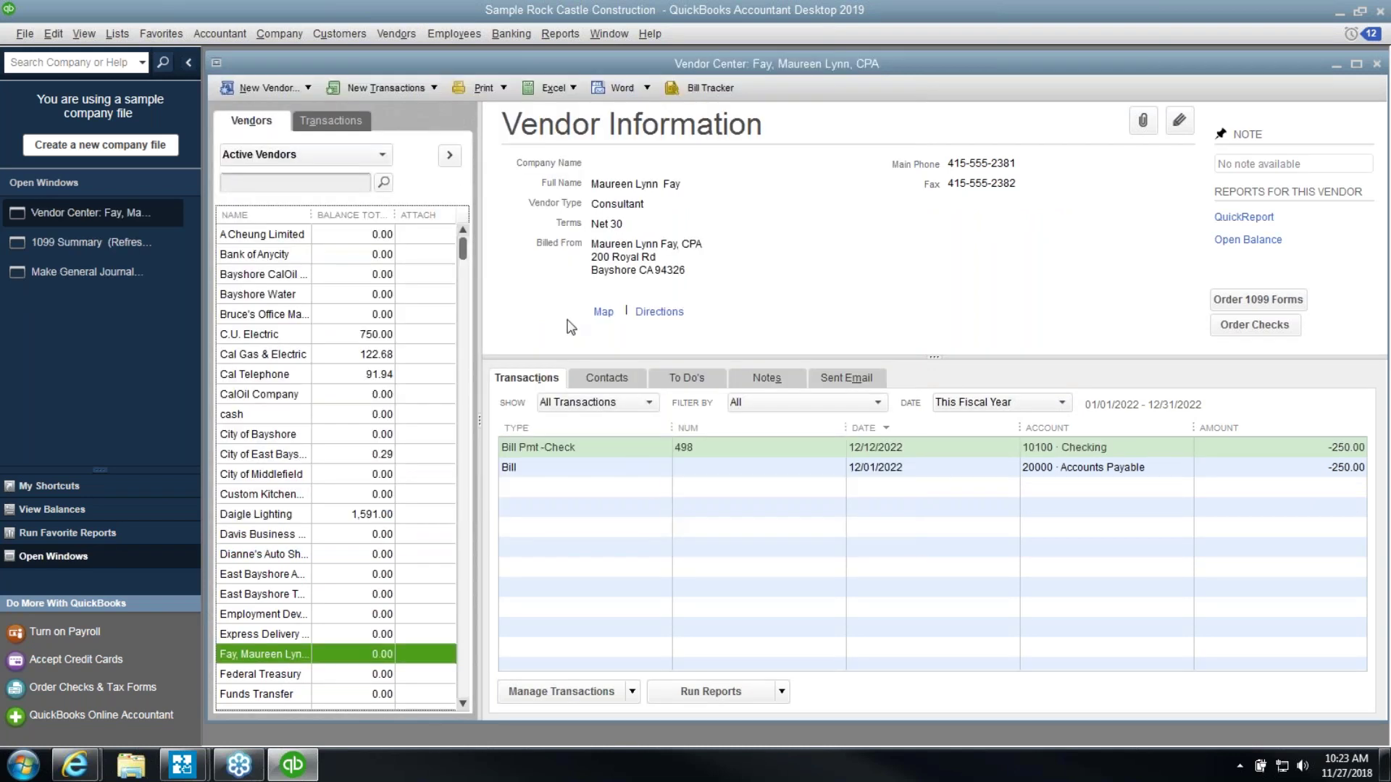
click(138, 243)
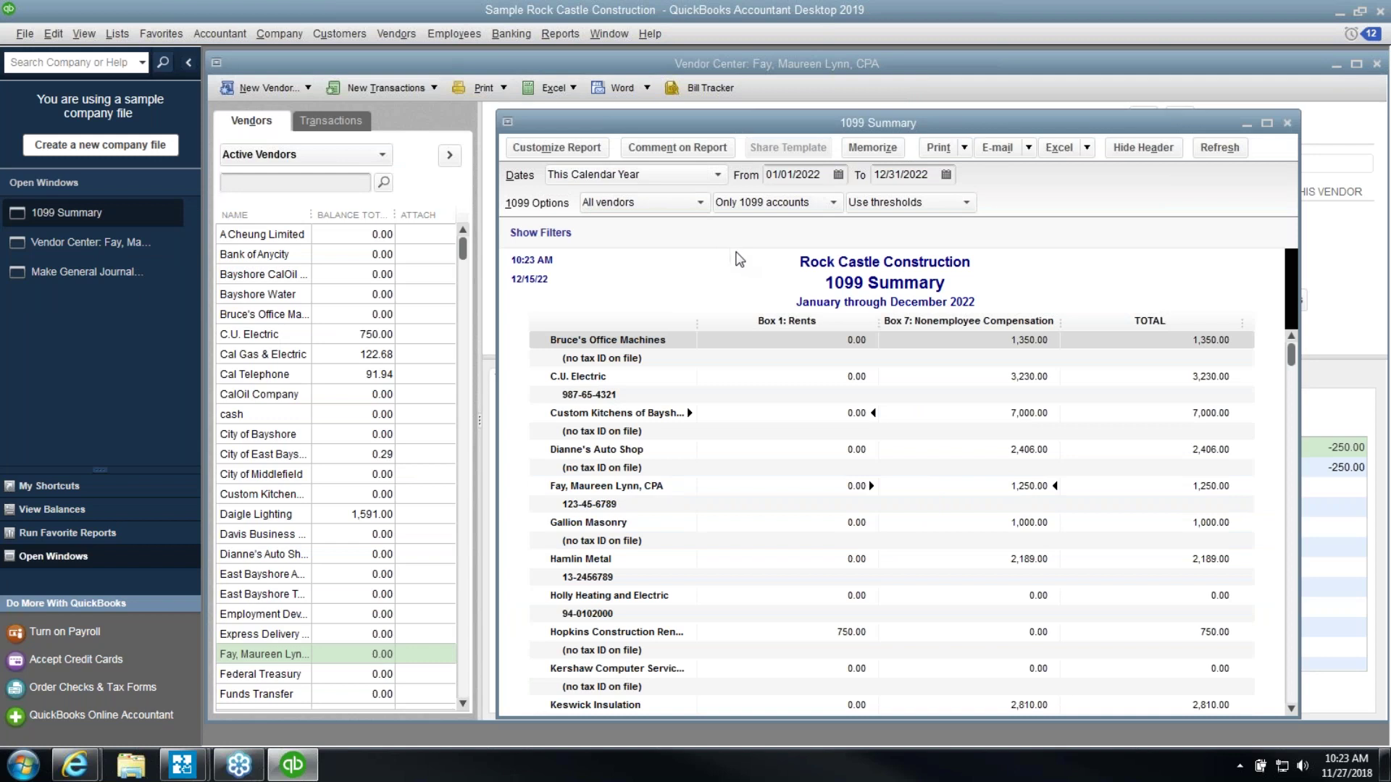
Set the 1099 Summary accounts filter to All allowed accounts and review the results
click(763, 206)
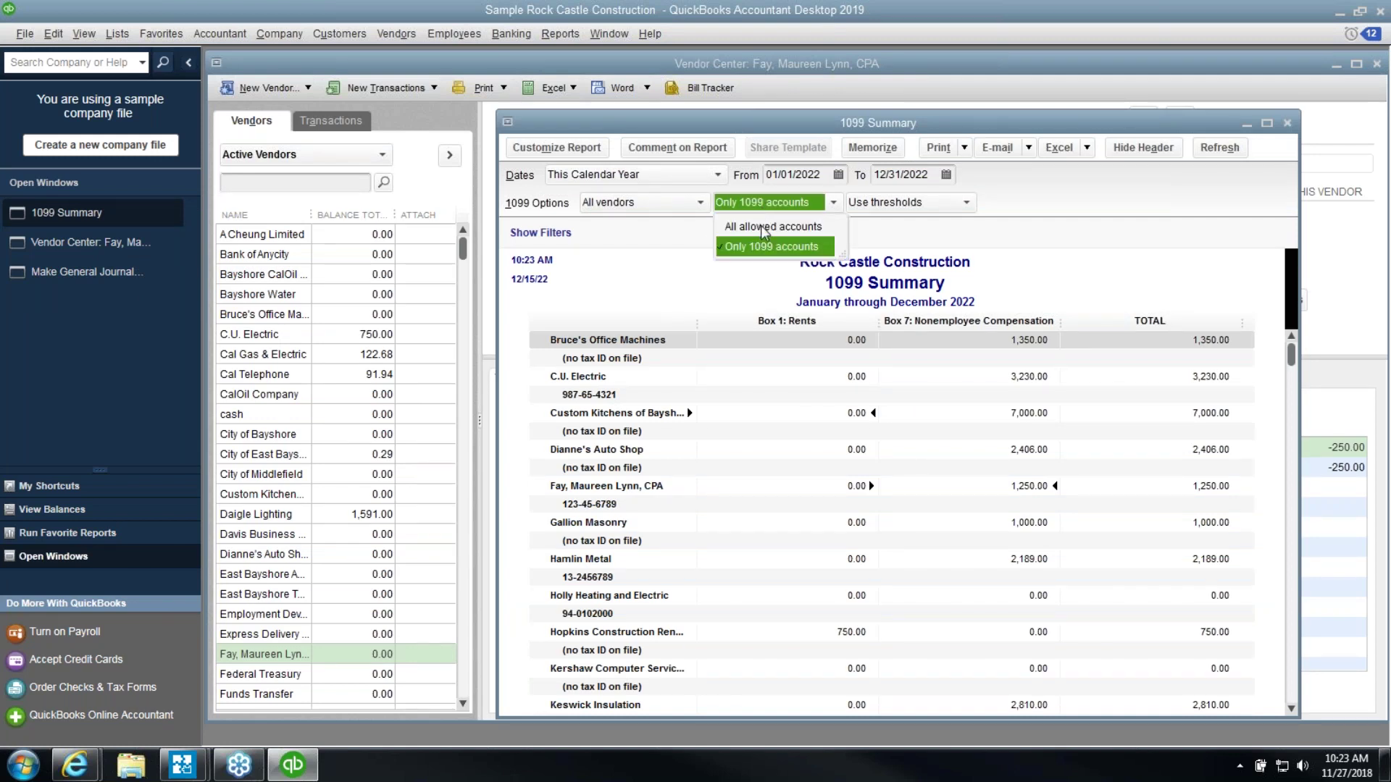
click(763, 227)
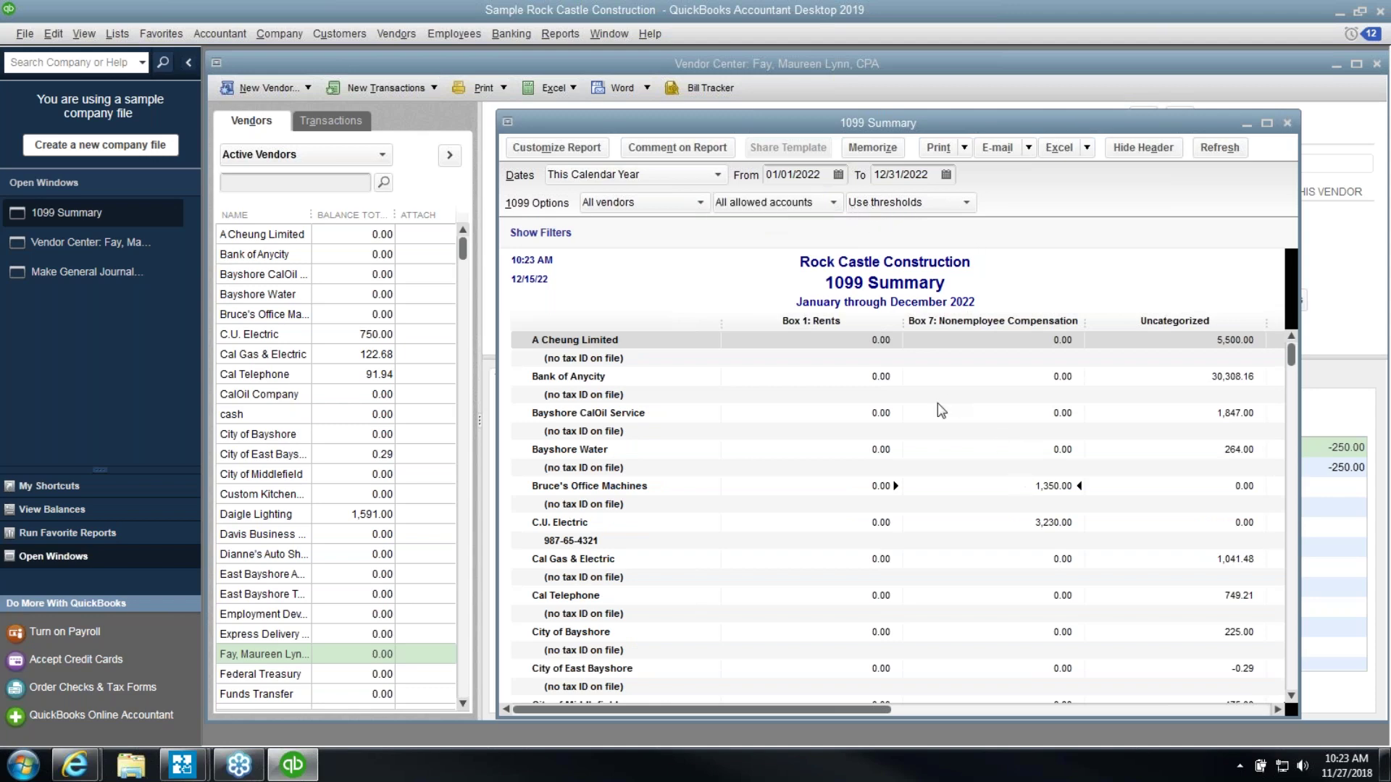
scroll(938, 416, down, 3)
scroll(931, 415, down, 9)
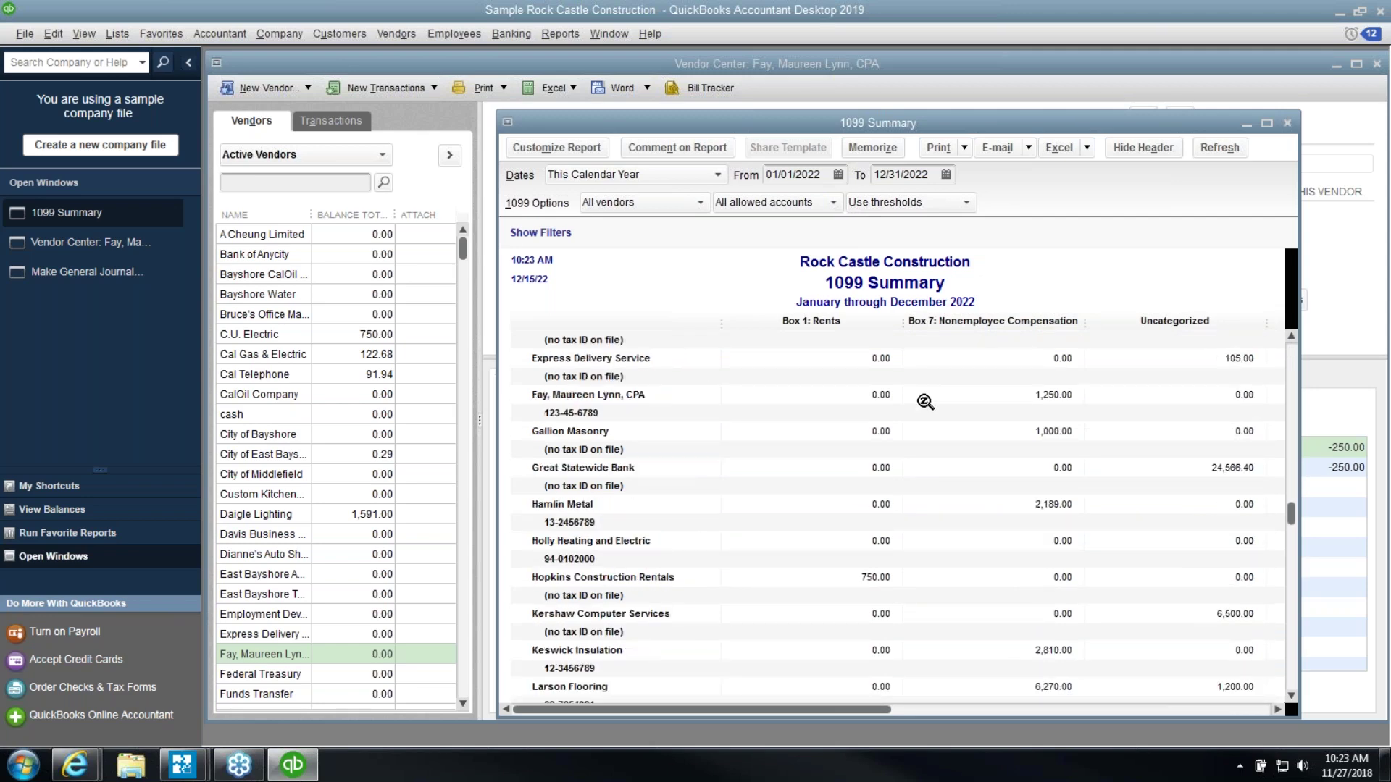
scroll(927, 415, down, 4)
Restore Only 1099 vendors and Only 1099 accounts filters, then close the 1099 Summary
click(689, 203)
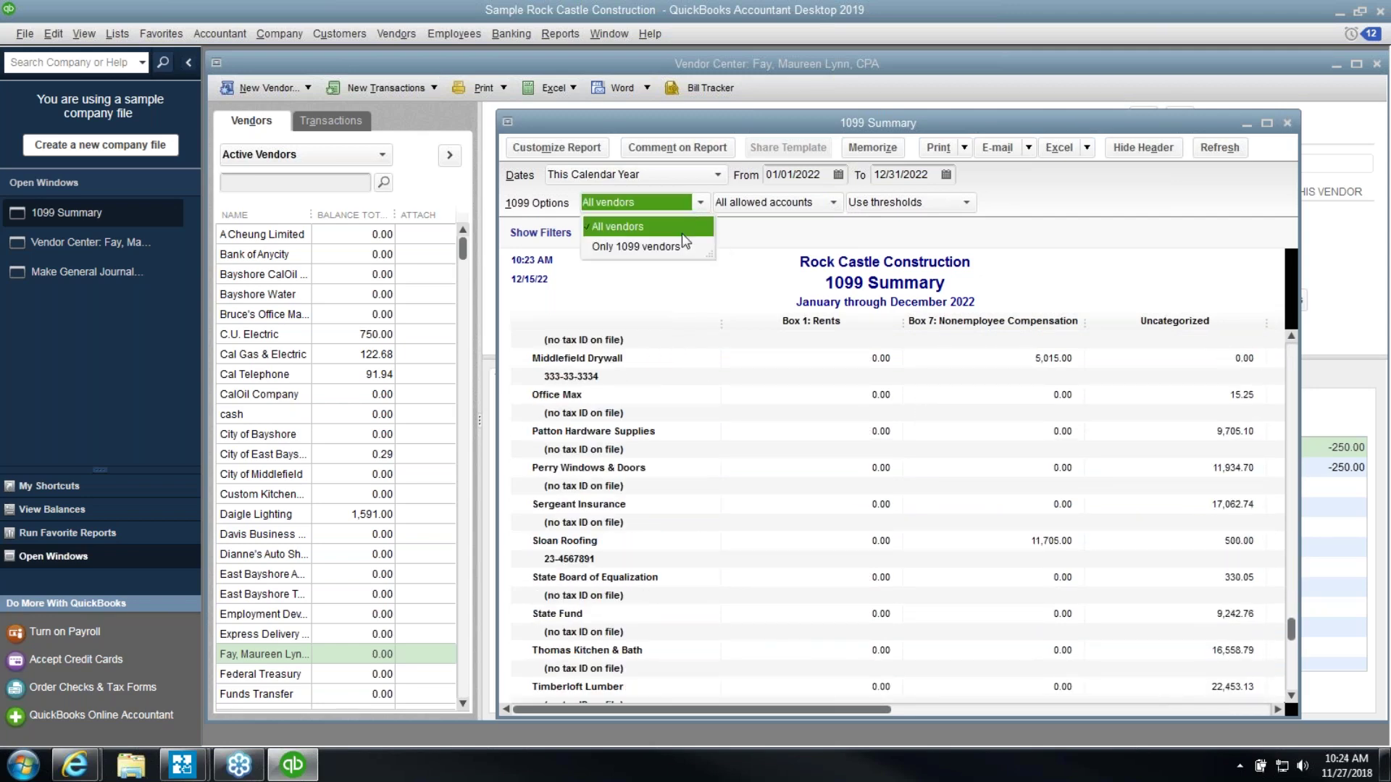
click(677, 246)
click(761, 202)
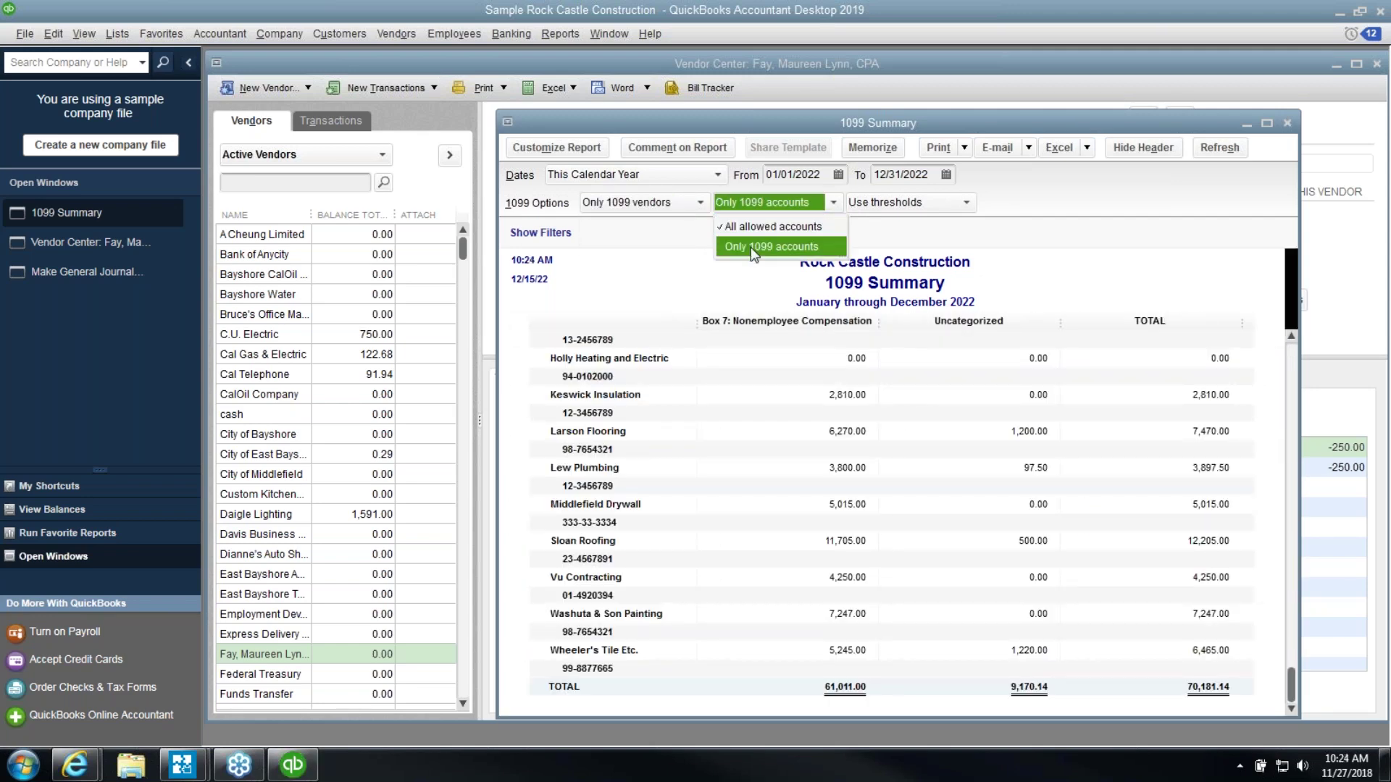
click(761, 243)
scroll(918, 365, up, 1)
scroll(919, 364, up, 2)
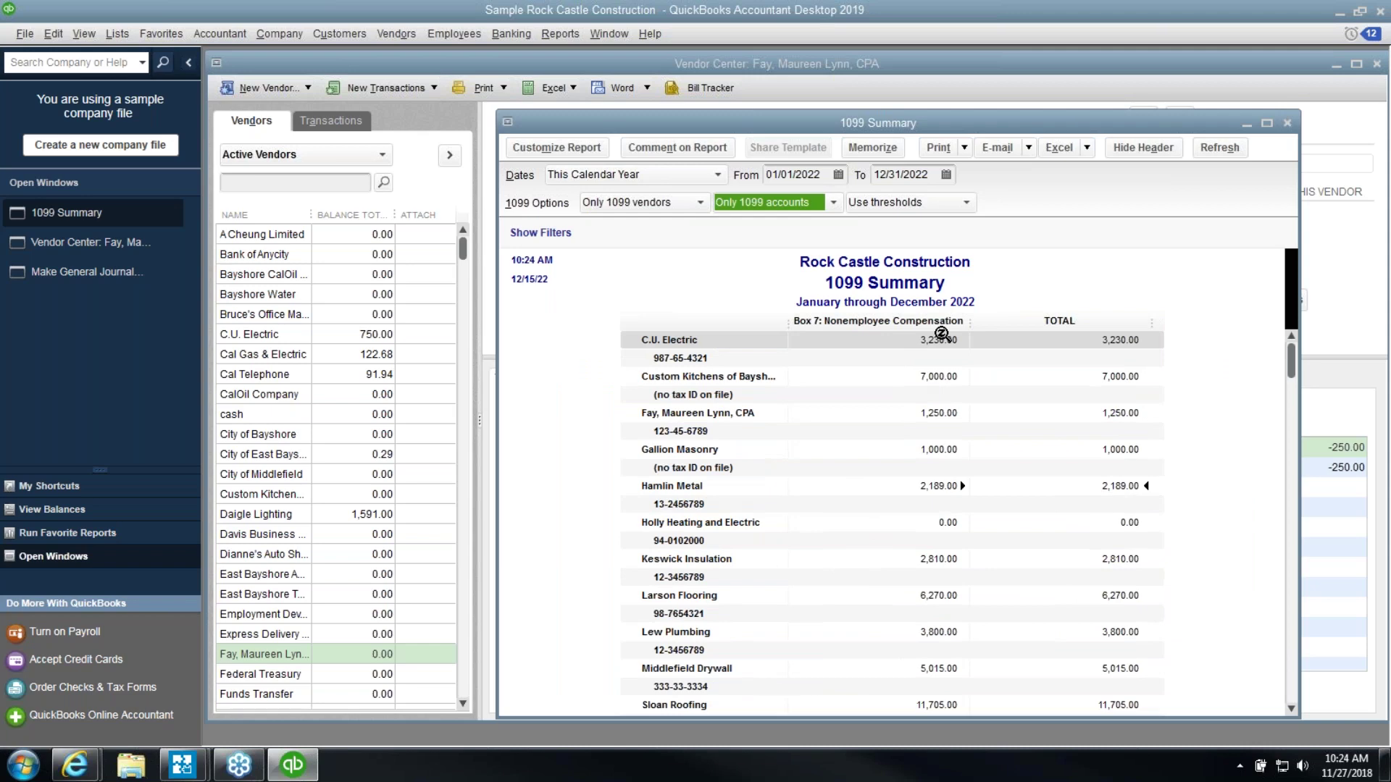
scroll(953, 575, down, 3)
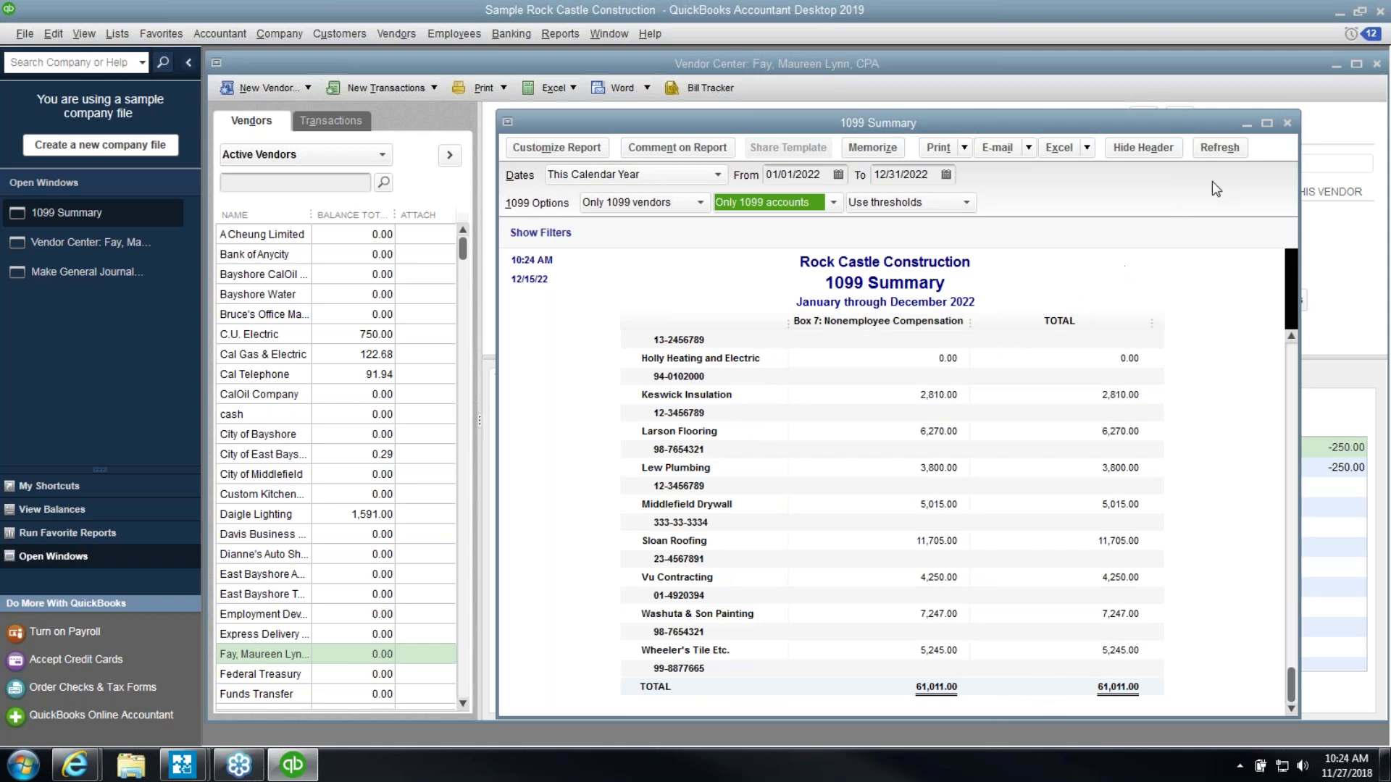
click(1286, 124)
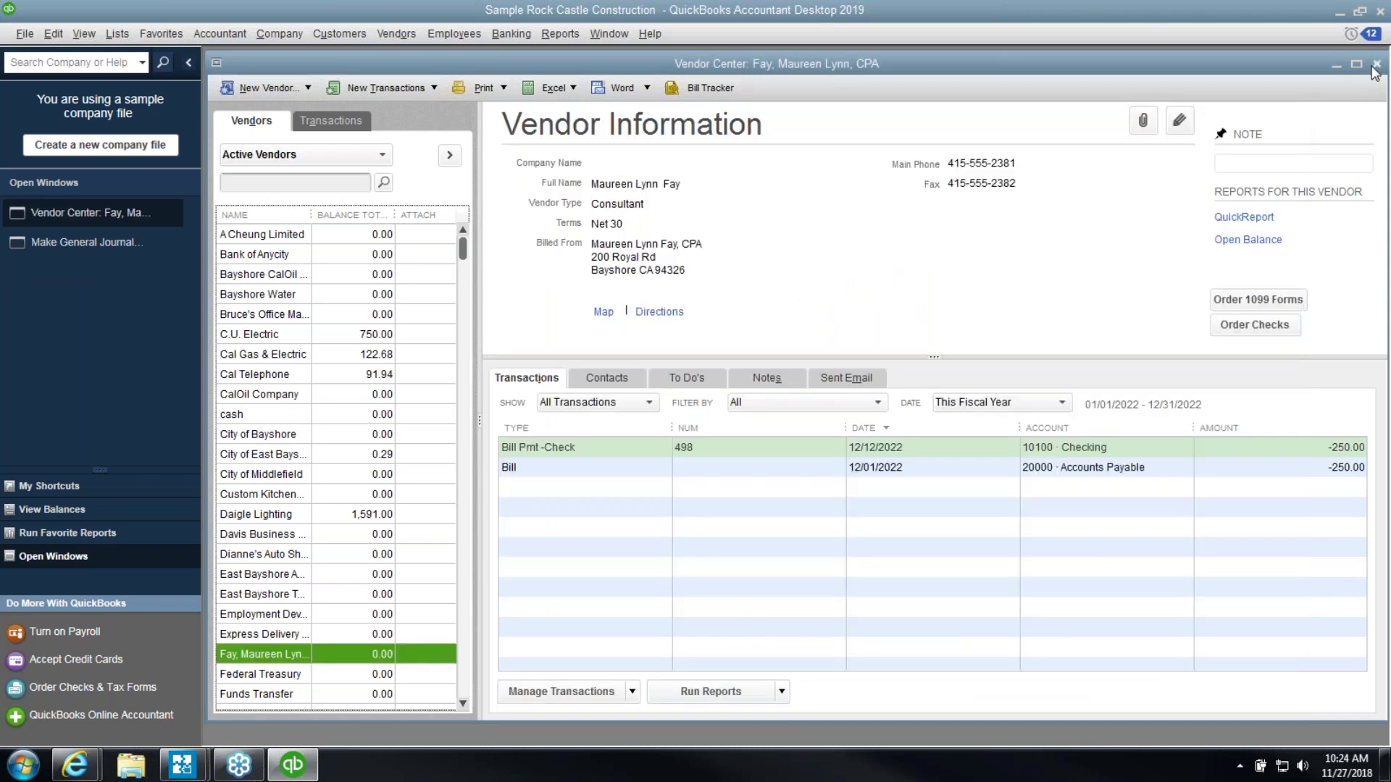
Close Vendor Center and the journal entry, then open the Profit & Loss Standard report
click(1376, 64)
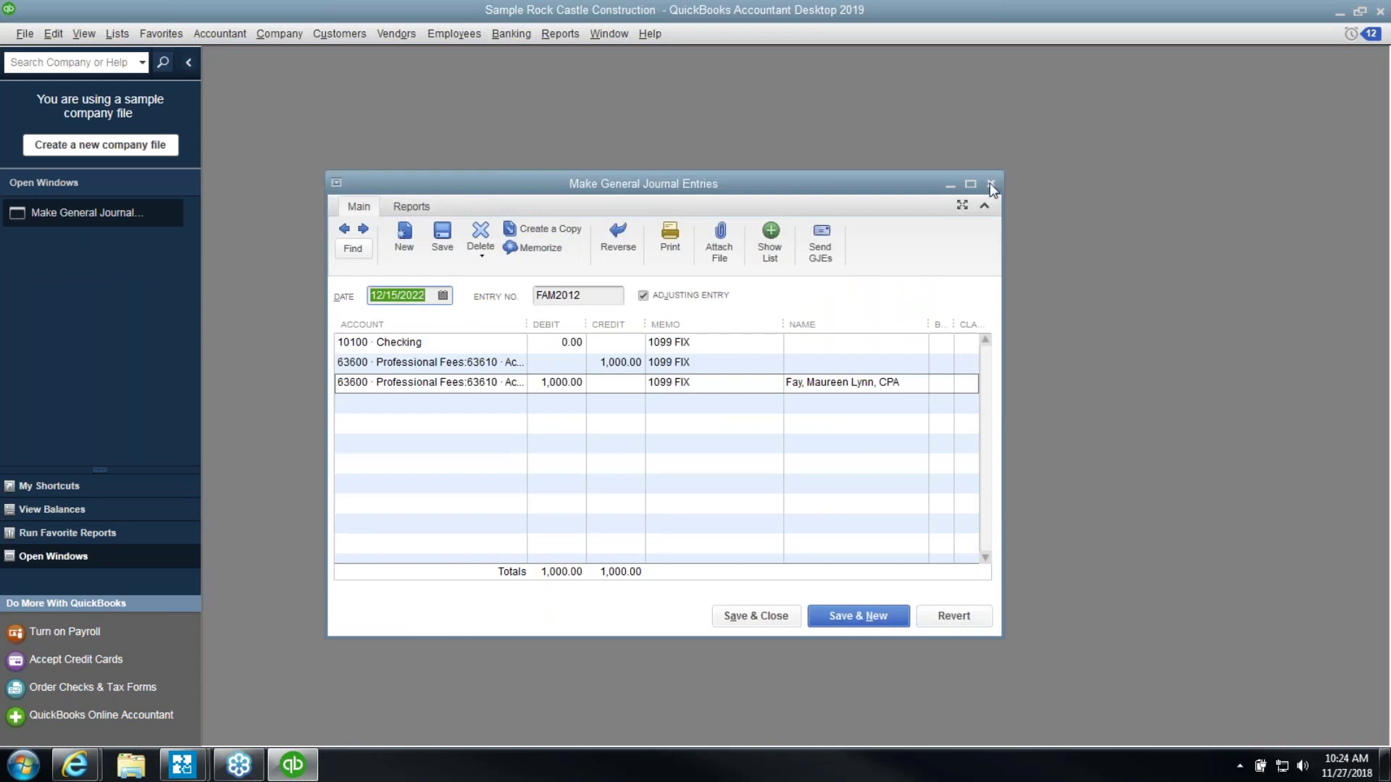
click(990, 186)
click(559, 33)
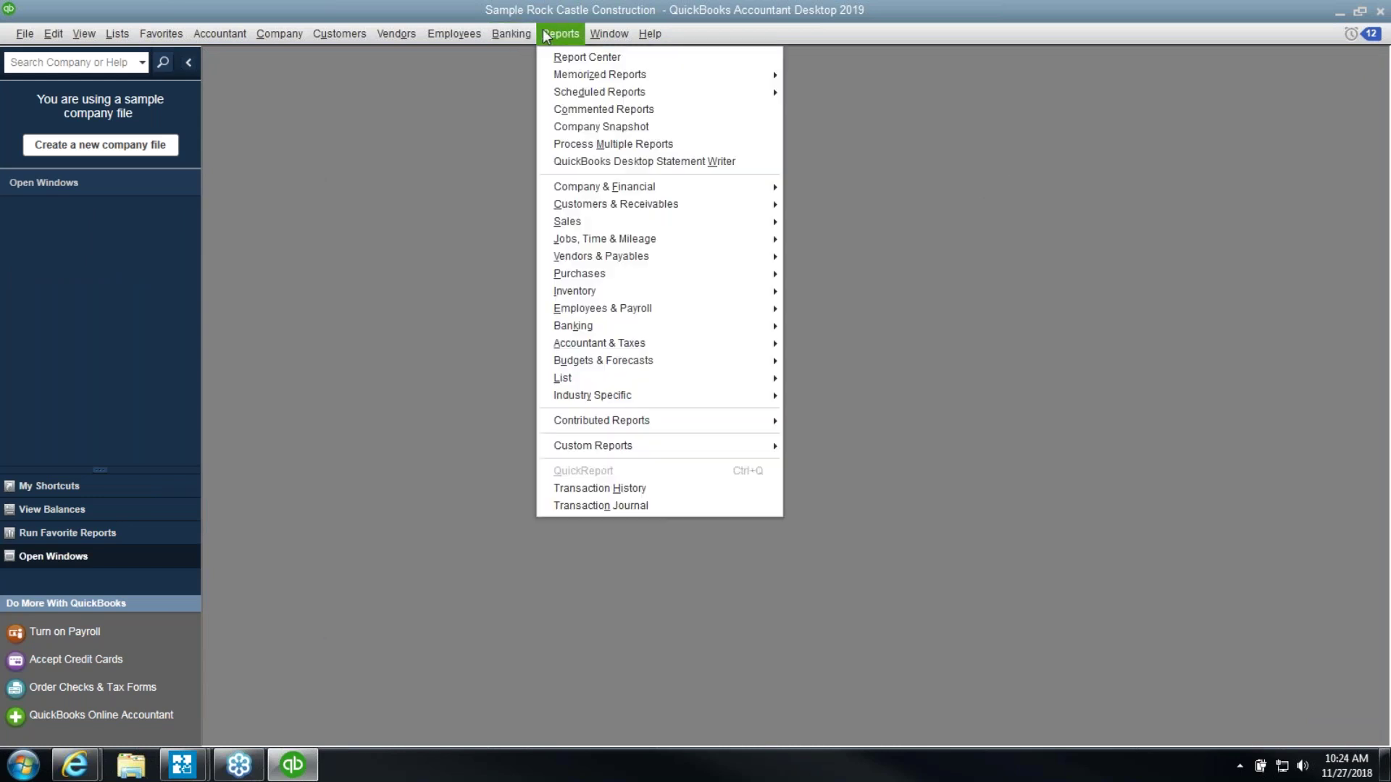
mouse_move(620, 196)
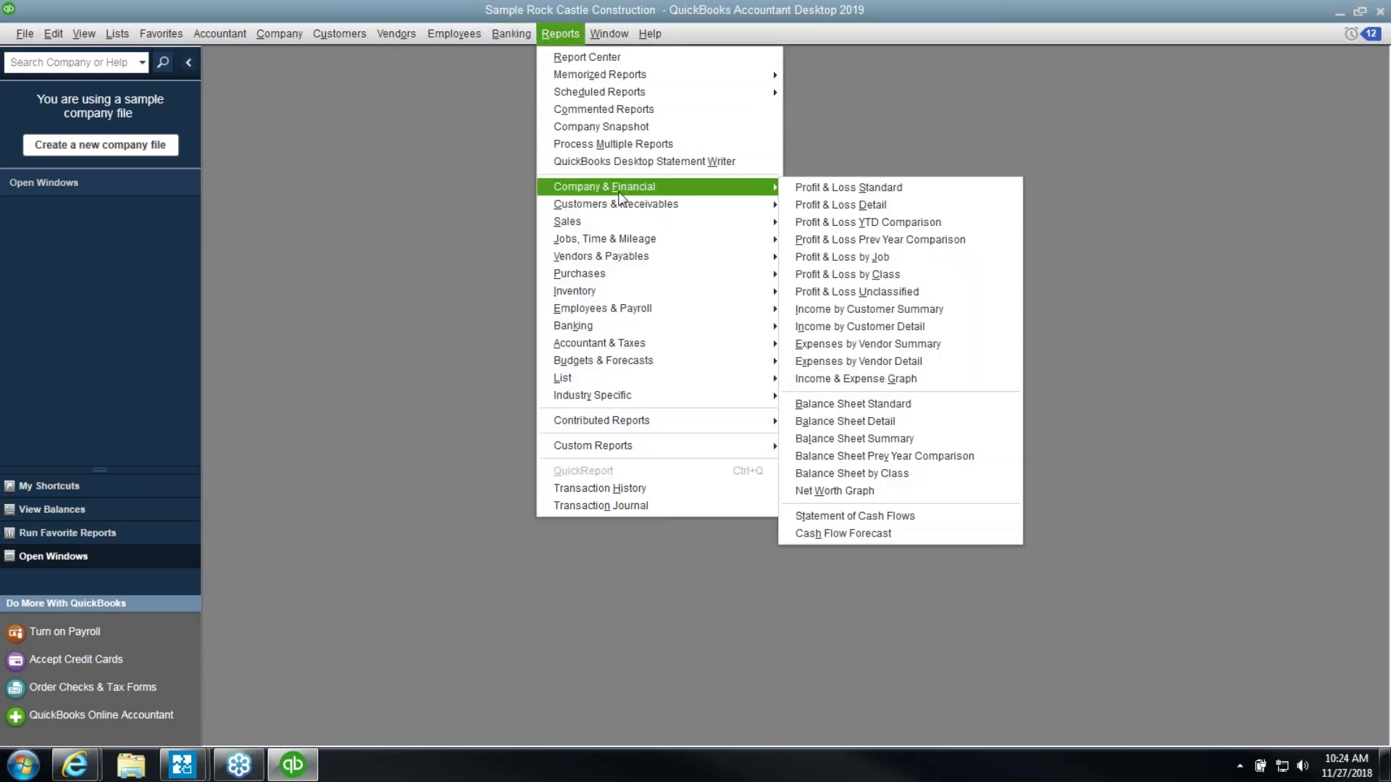
click(853, 189)
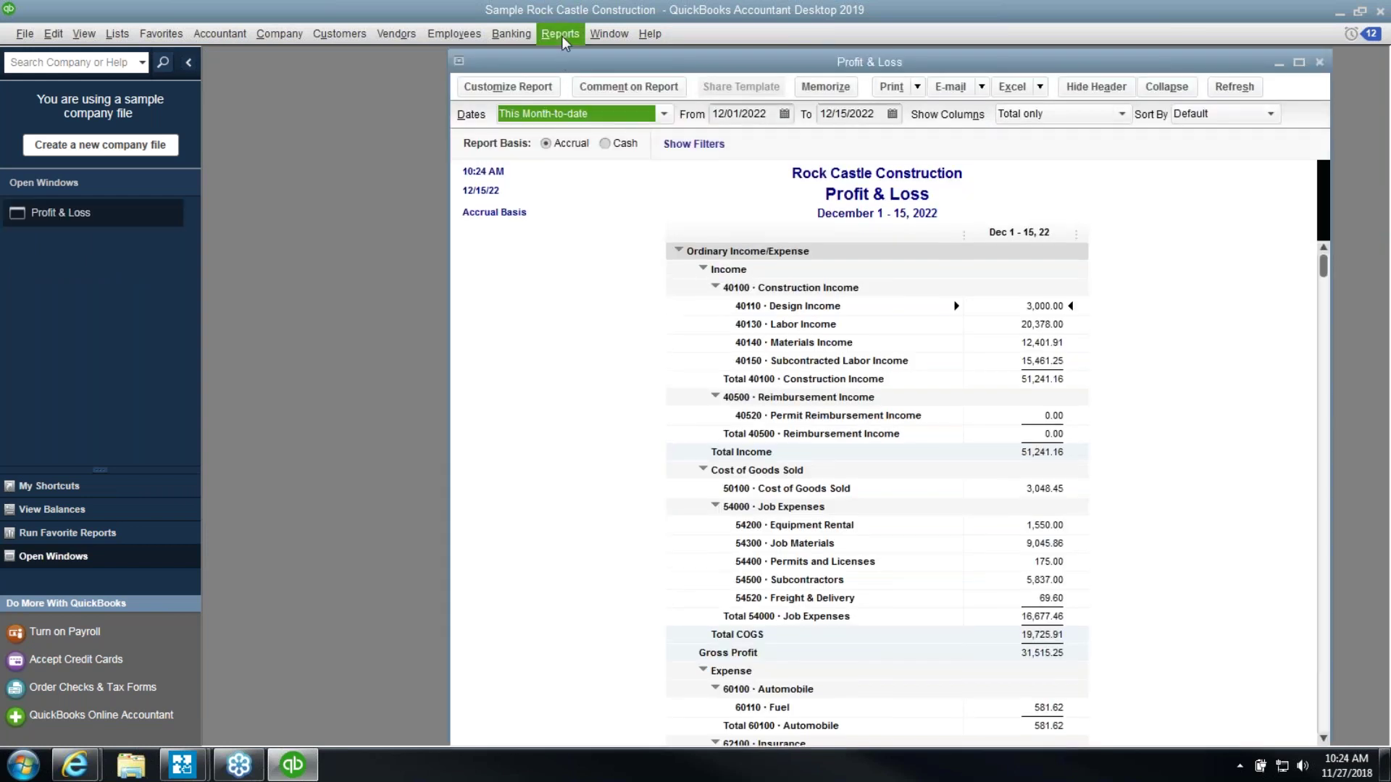
Open the Balance Sheet Standard report from Company & Financial reports
click(560, 34)
mouse_move(634, 190)
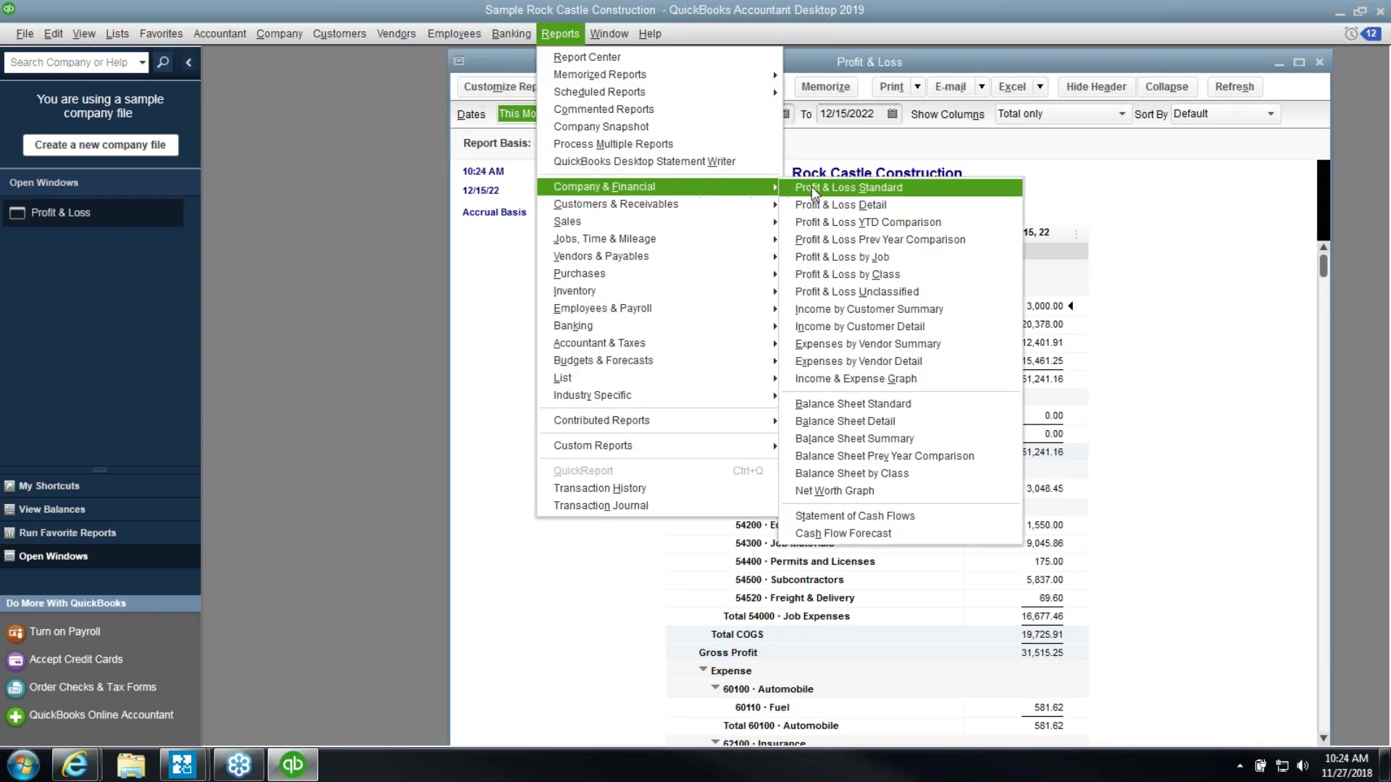
click(864, 407)
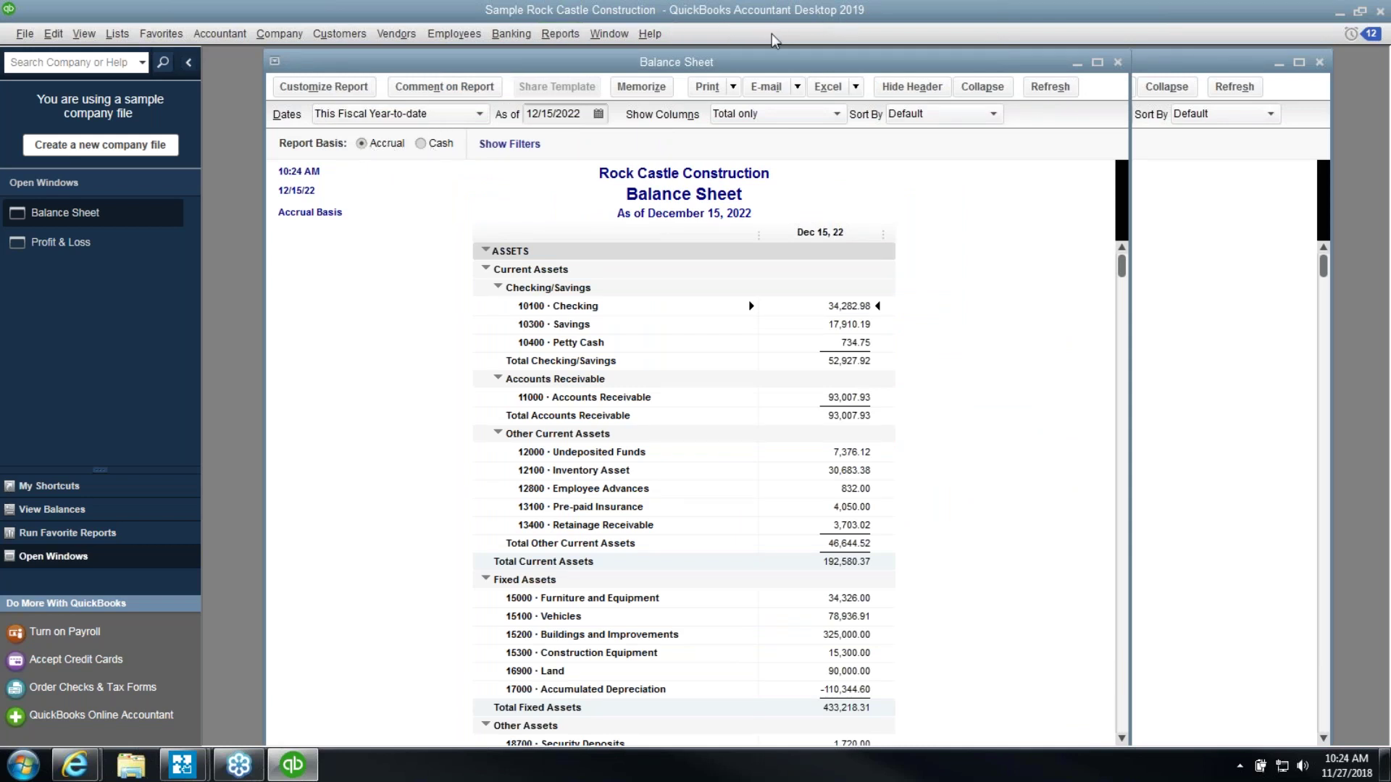
Cancel the Balance Sheet's Modify Report settings and bring the December 1–15 Profit & Loss forward
click(316, 88)
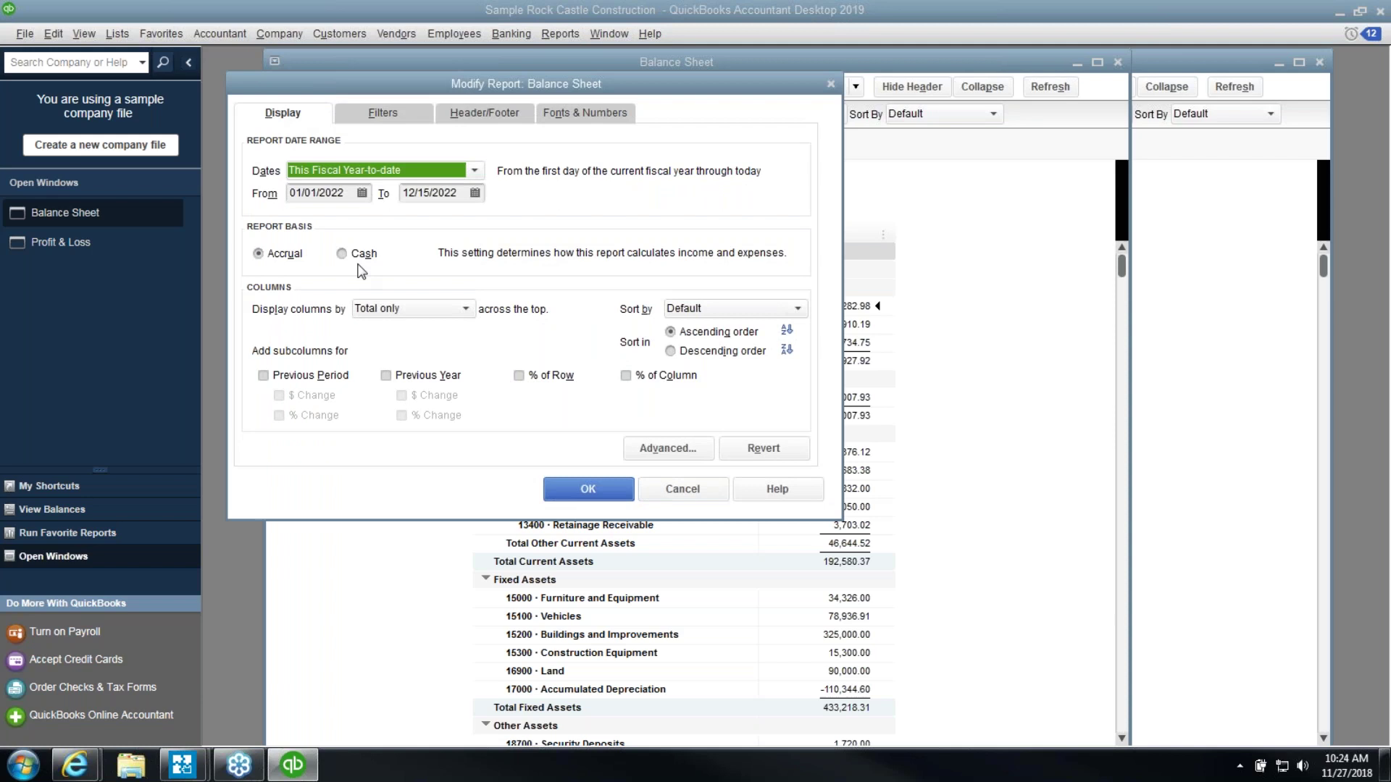
click(359, 268)
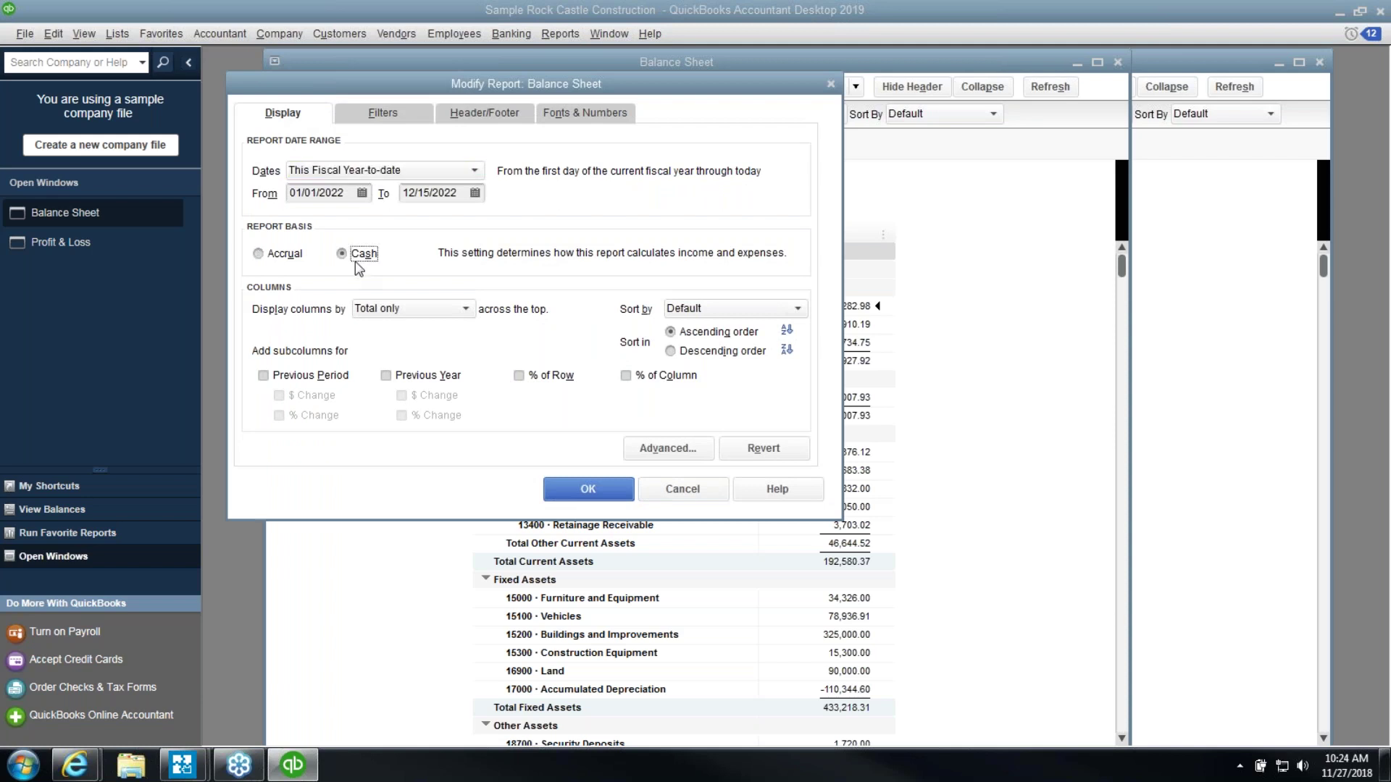
click(281, 263)
click(701, 488)
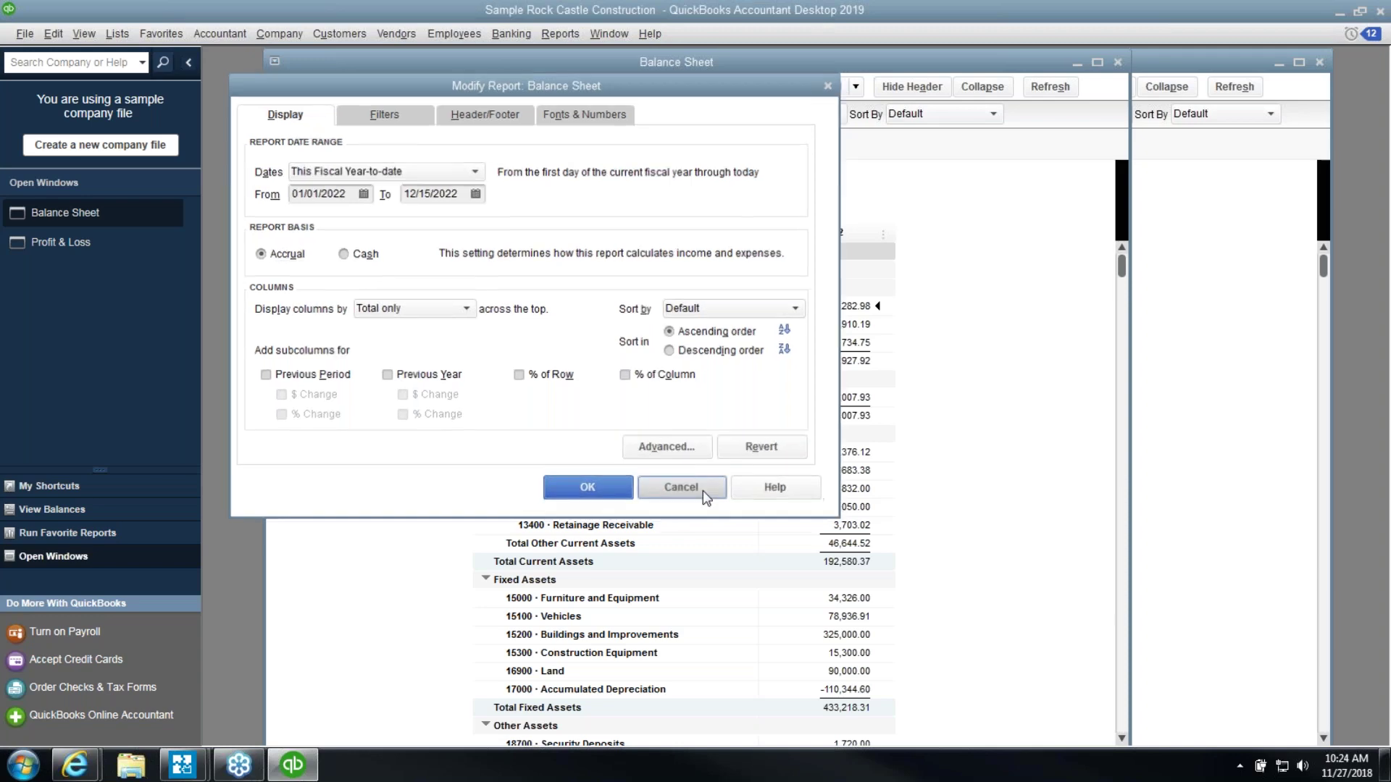
click(1178, 518)
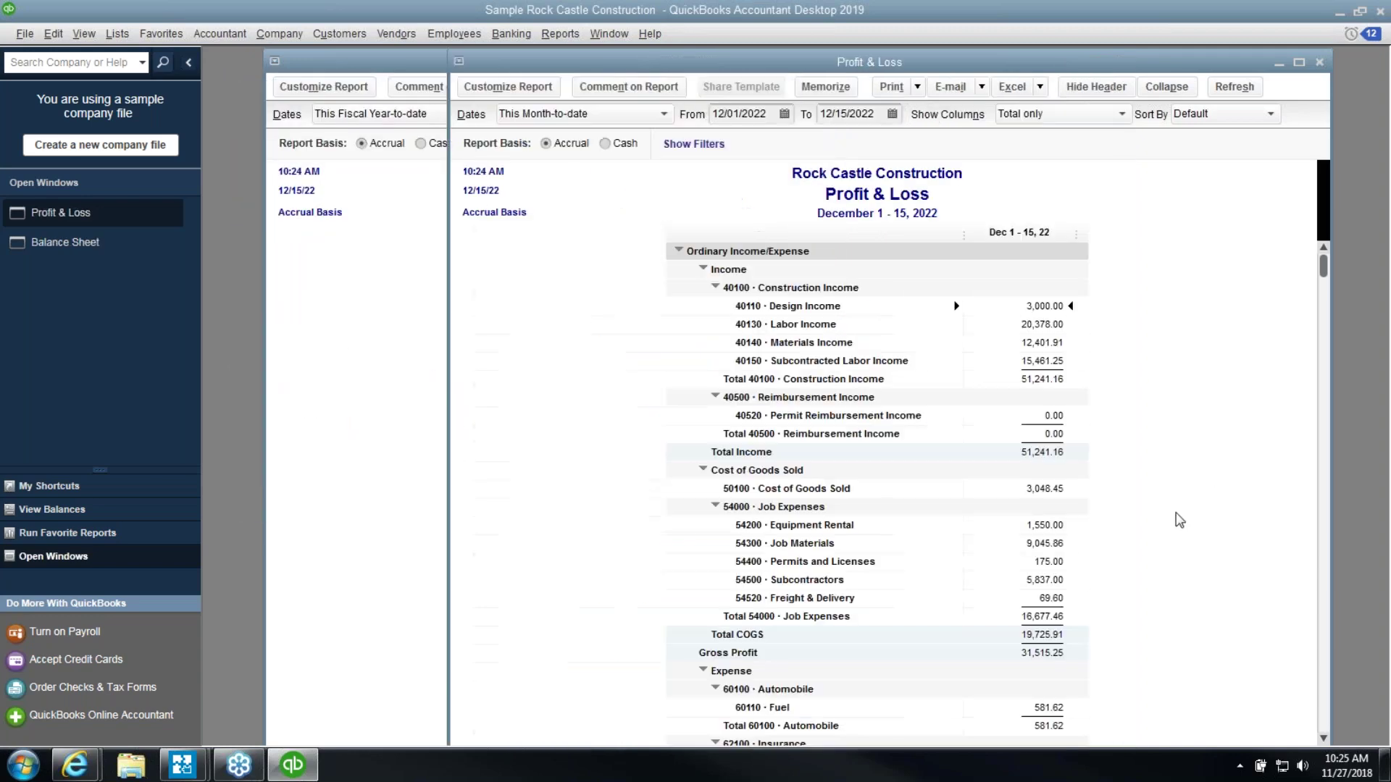
scroll(1179, 520, down, 10)
Switch both the Profit & Loss and the Balance Sheet to cash basis
click(1040, 729)
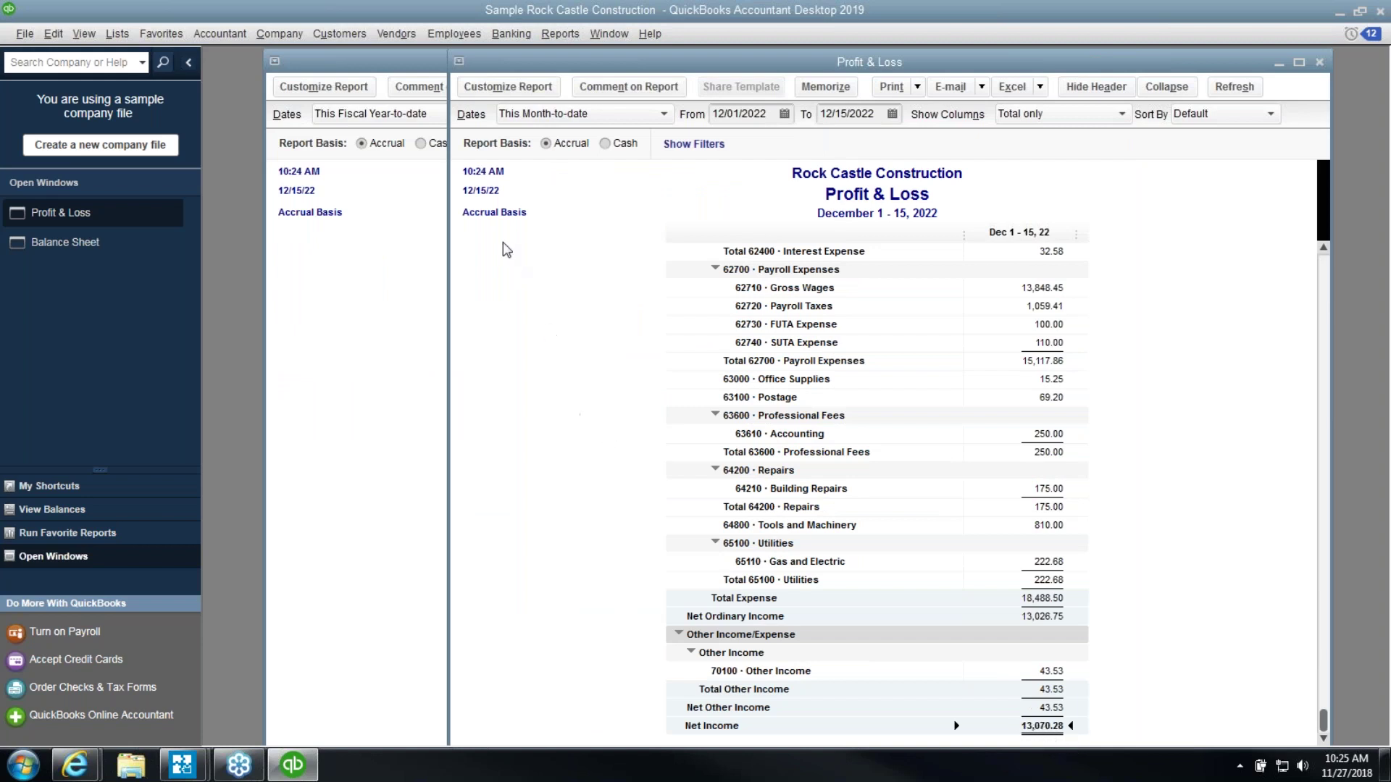
click(605, 144)
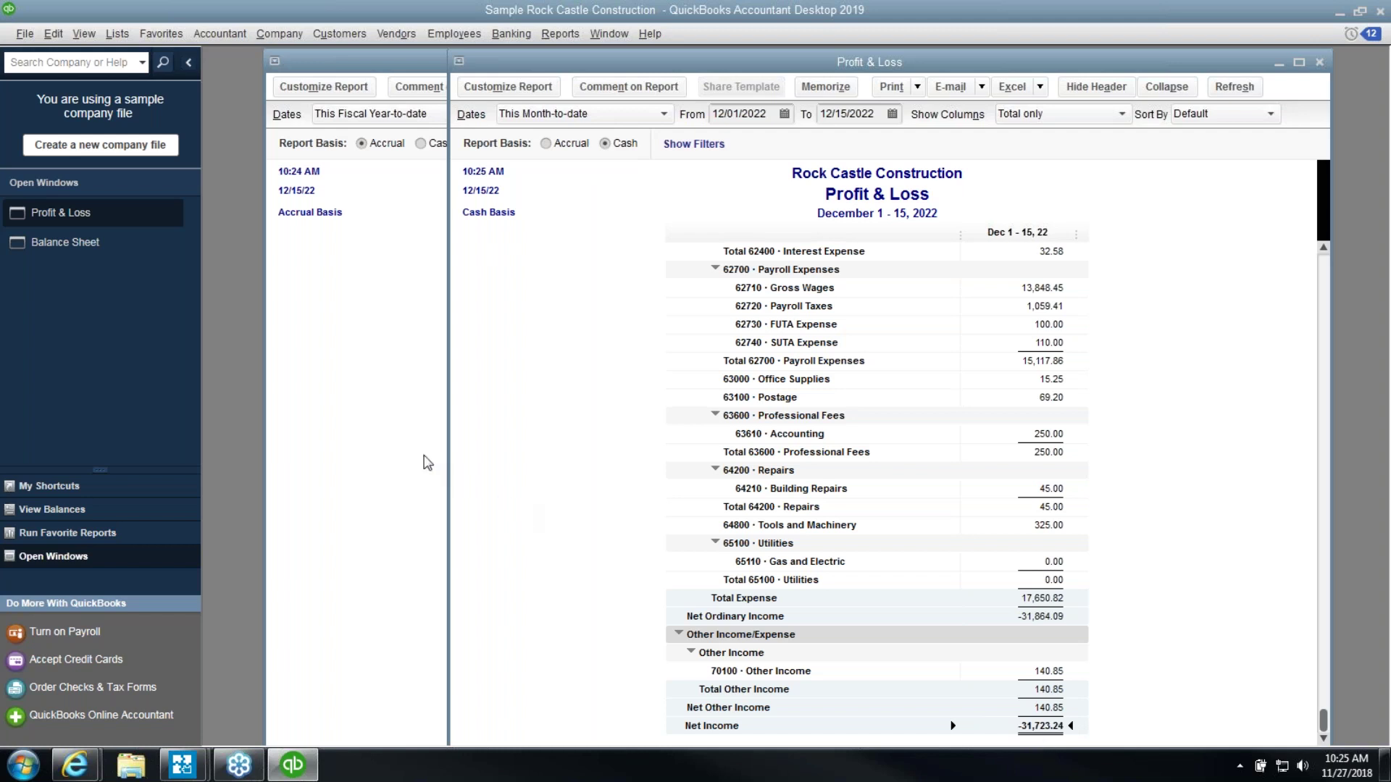
click(395, 406)
click(420, 143)
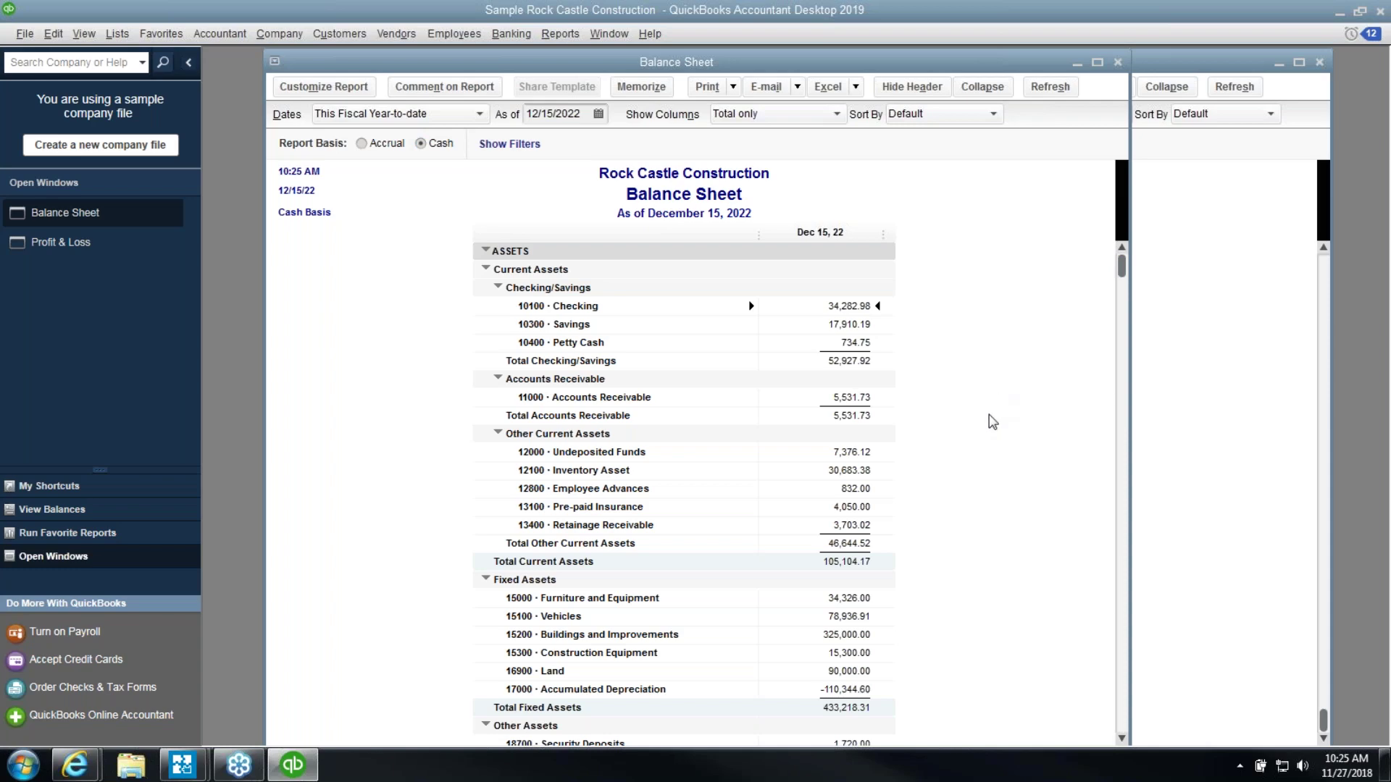
scroll(991, 423, down, 15)
scroll(989, 430, up, 3)
scroll(988, 431, up, 4)
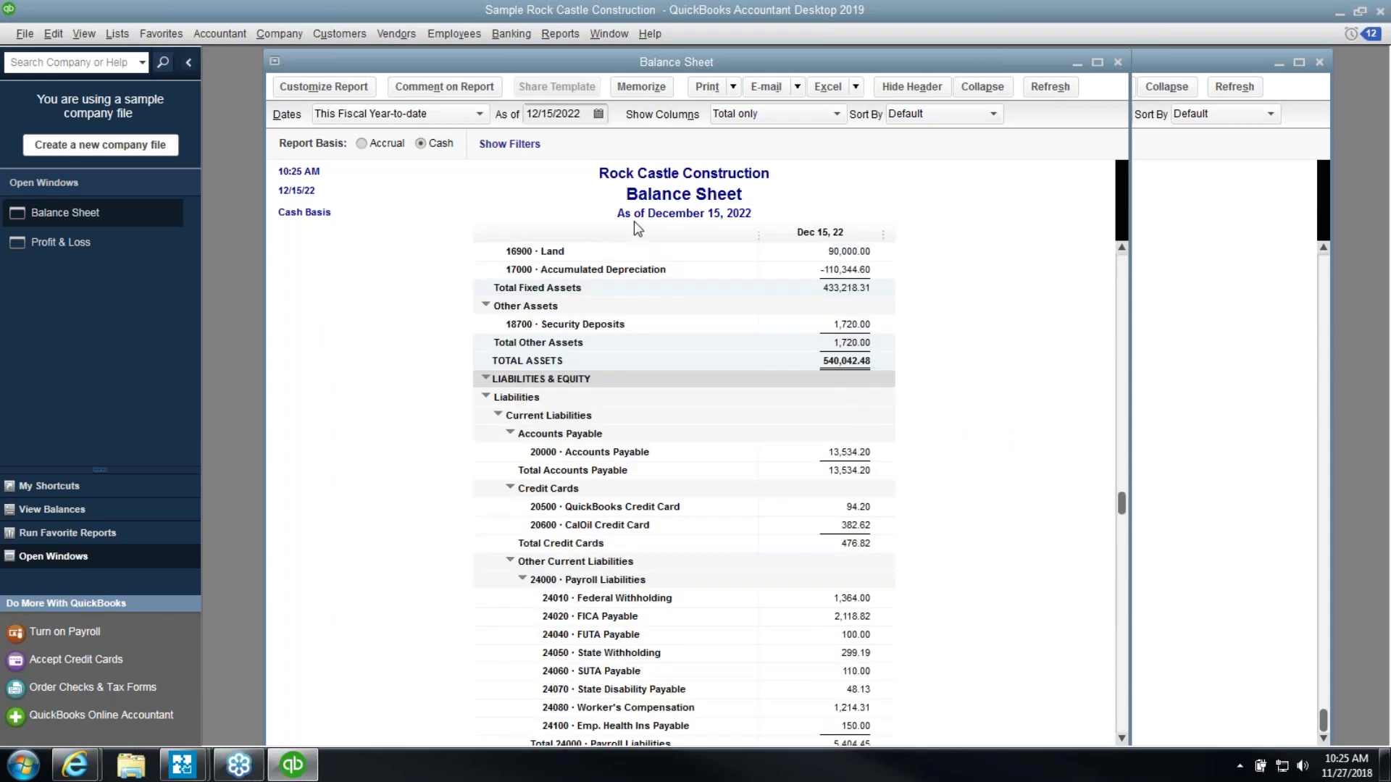
Compare Accounts Payable and Receivable, returning the Balance Sheet and Profit & Loss to accrual basis
click(847, 454)
click(374, 147)
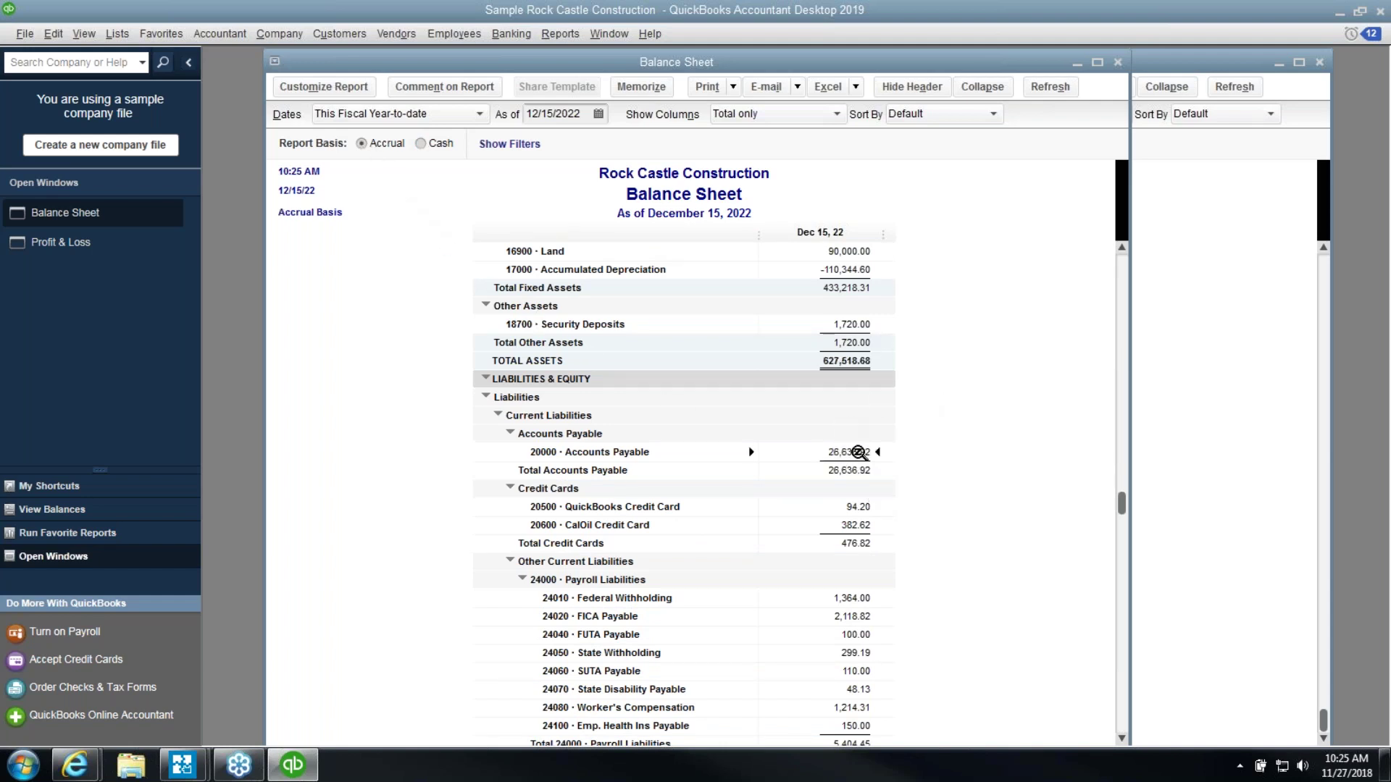
scroll(859, 453, up, 8)
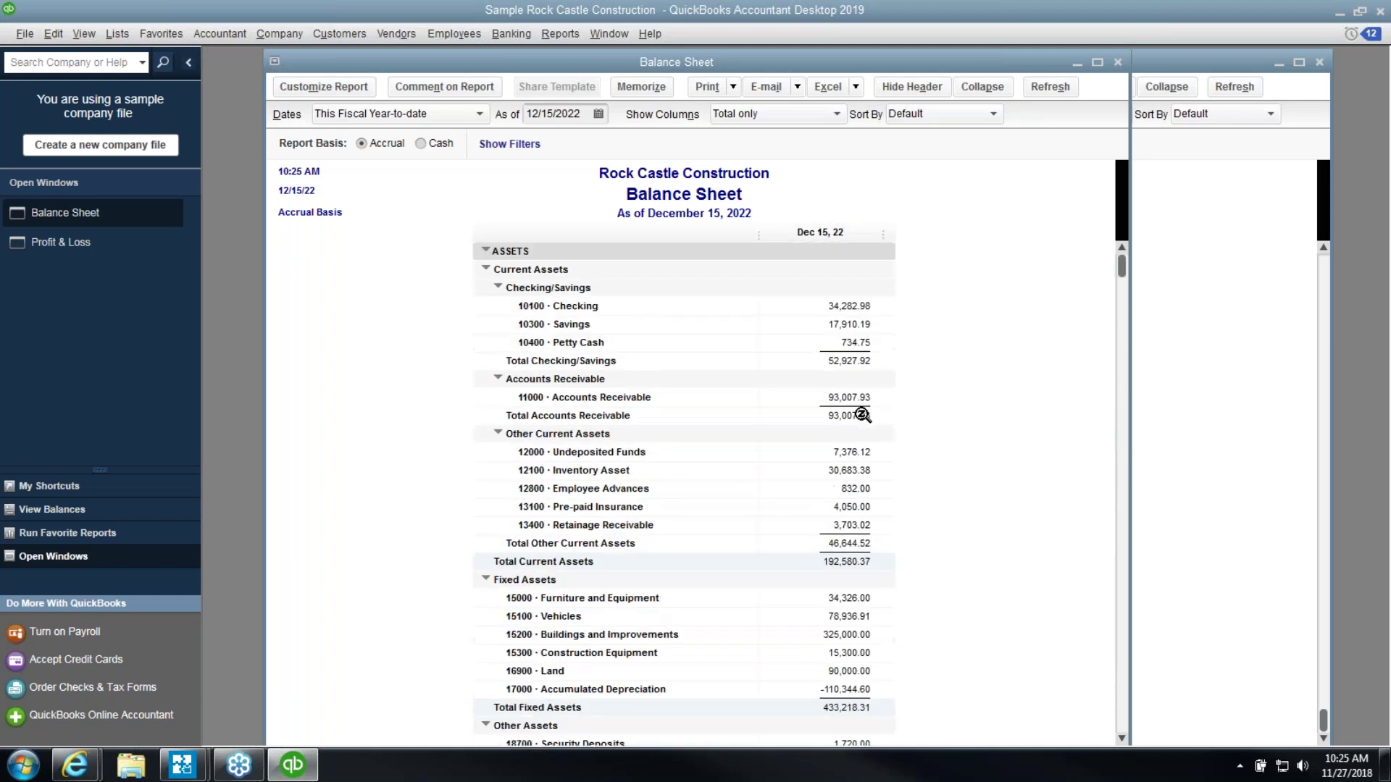
click(857, 398)
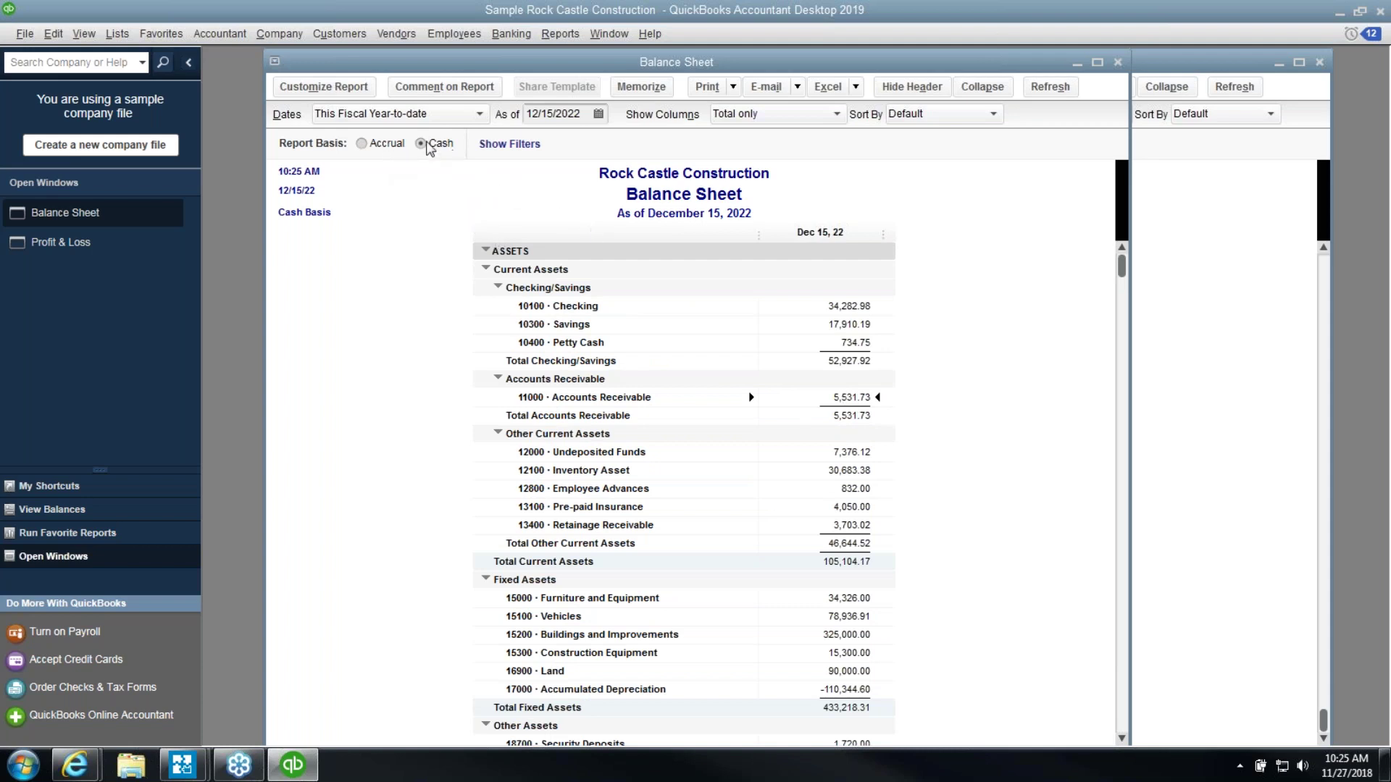
click(375, 143)
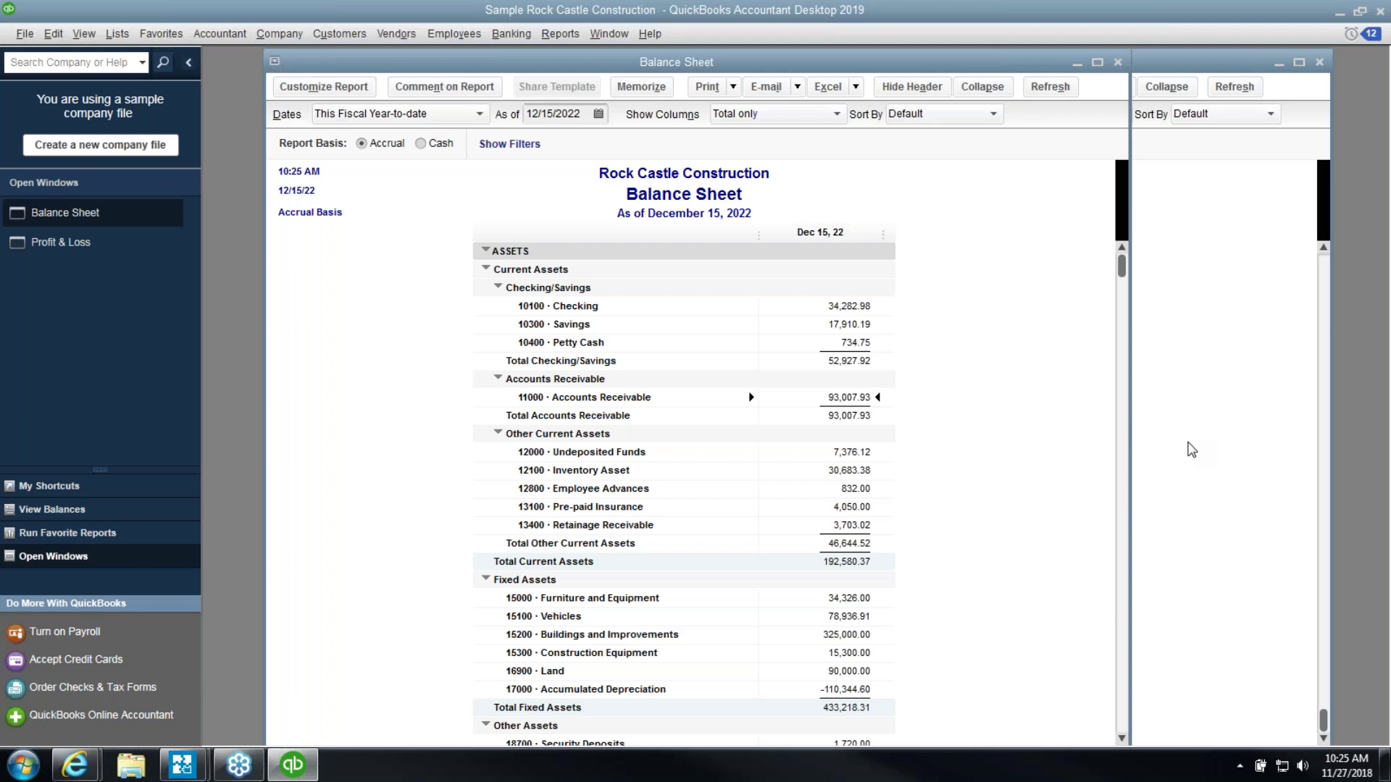
click(1191, 450)
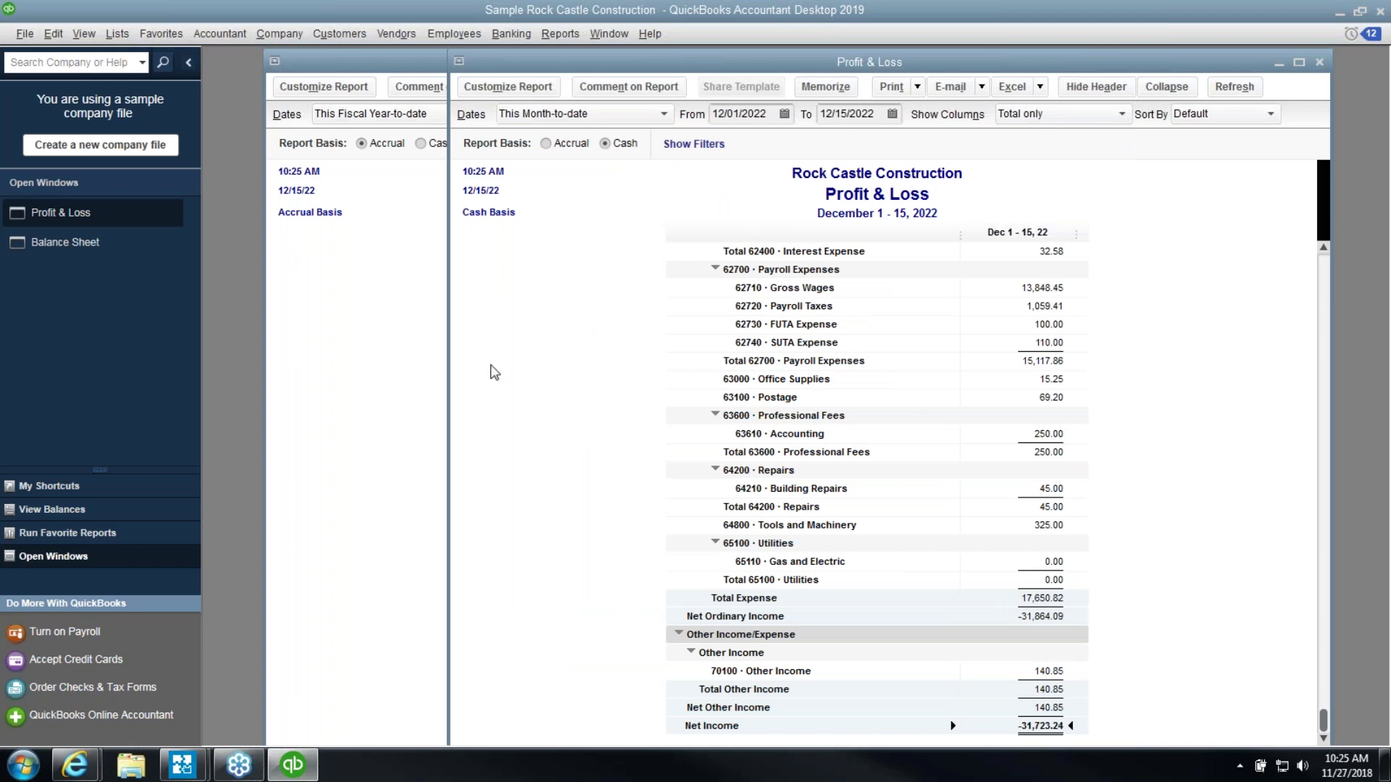
click(547, 144)
Bring the accrual Balance Sheet as of December 15, 2022 to the front
click(415, 262)
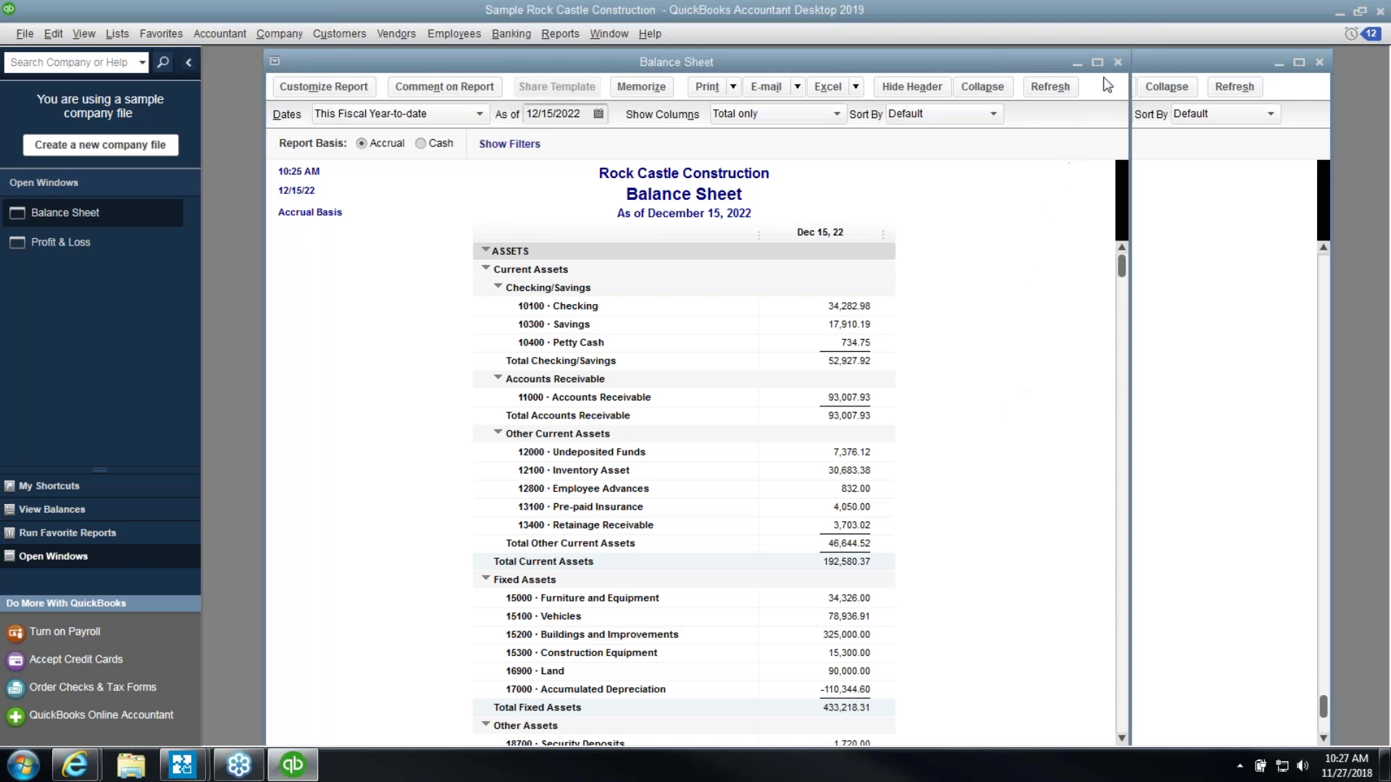
Close both reports and start a new item from the Payroll Item List
click(1118, 62)
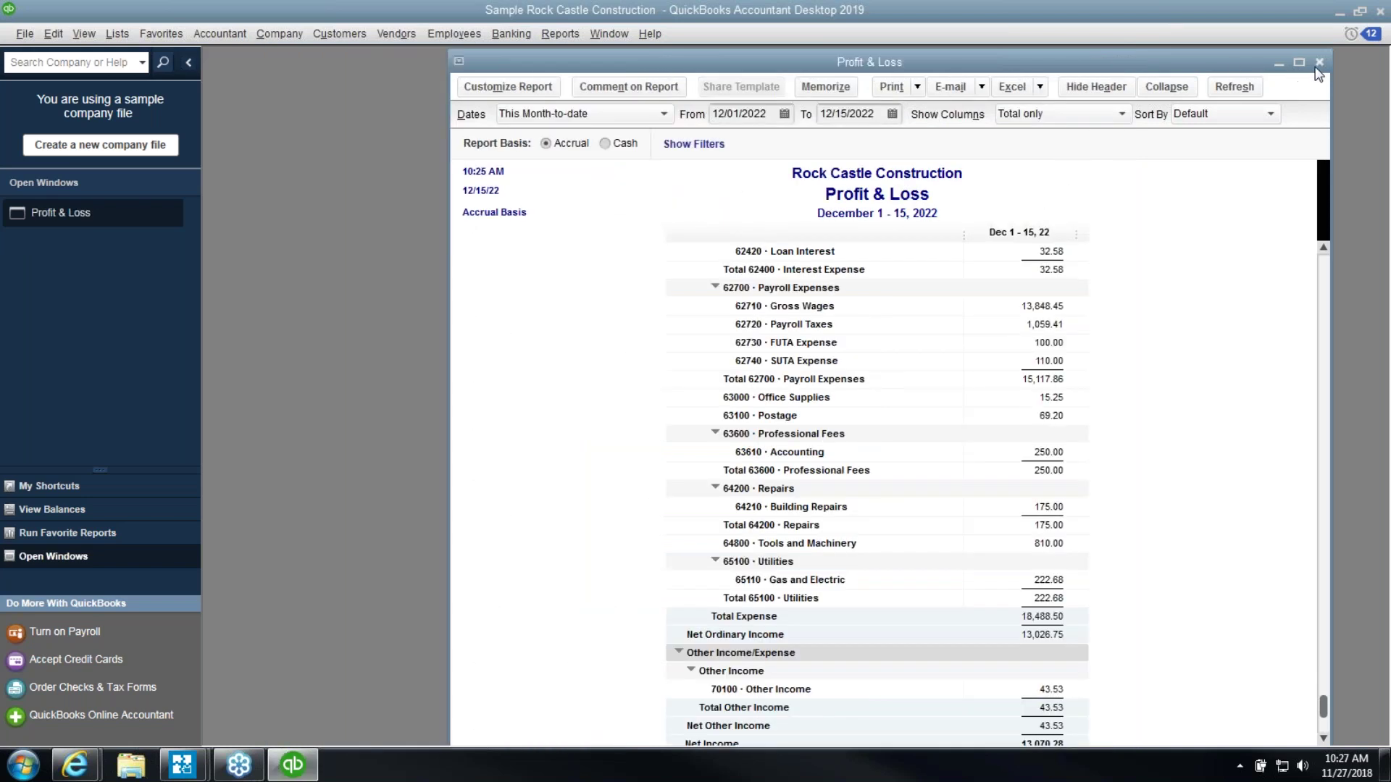
click(1318, 63)
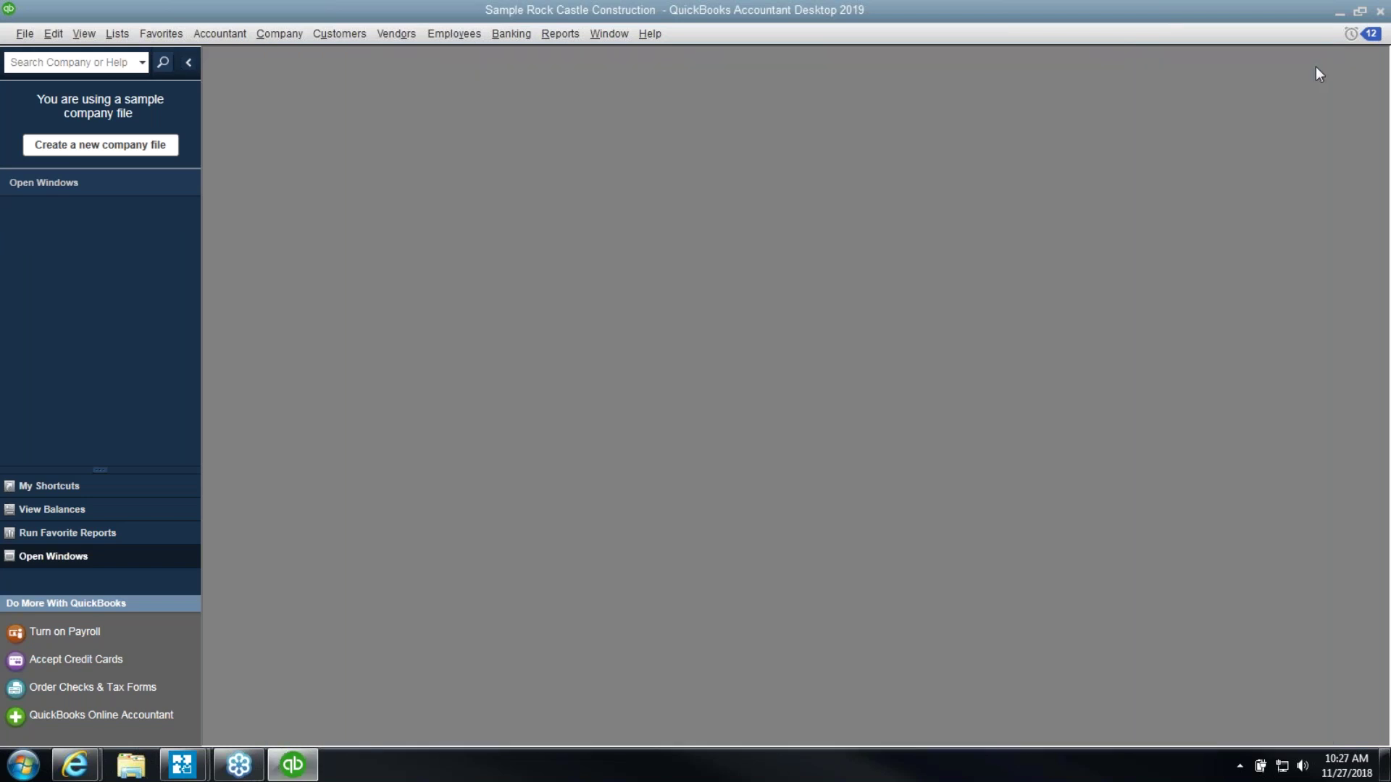
click(116, 35)
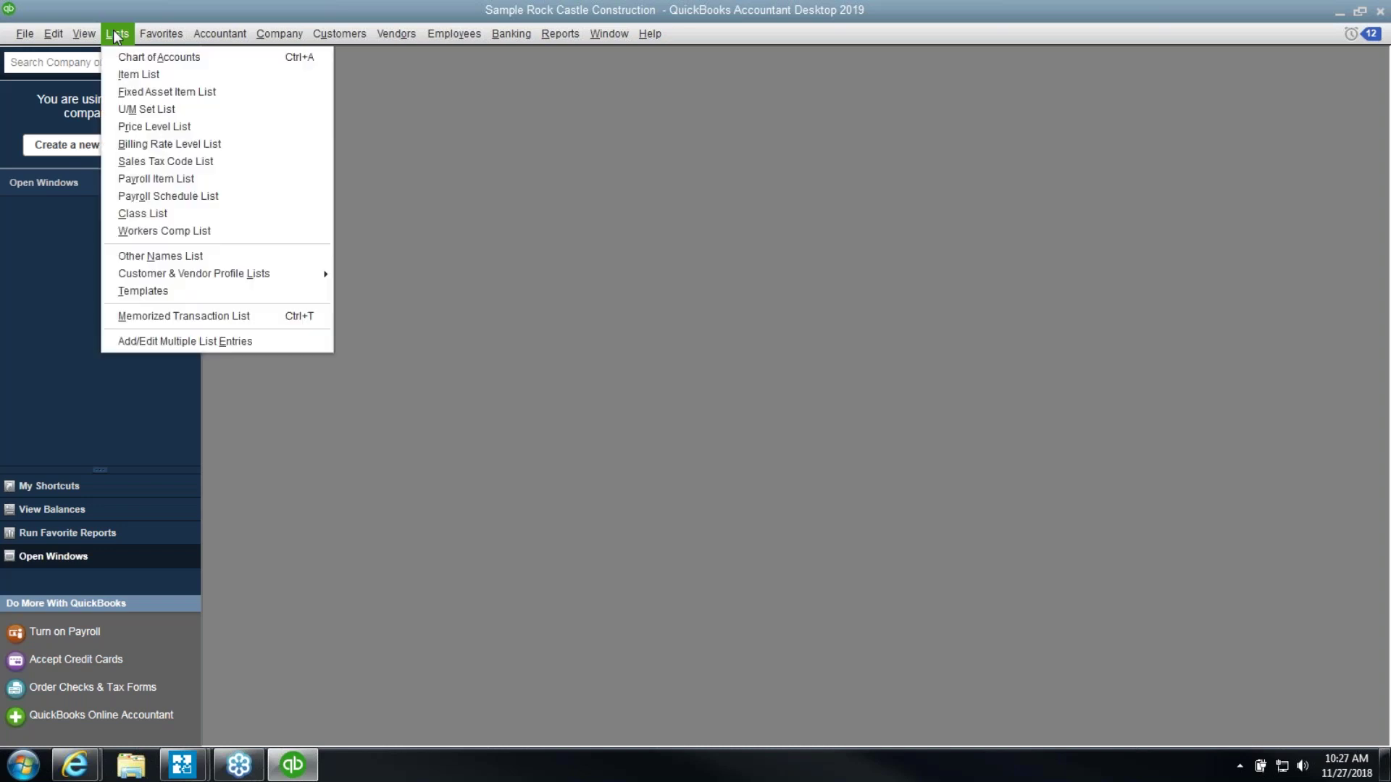
click(158, 181)
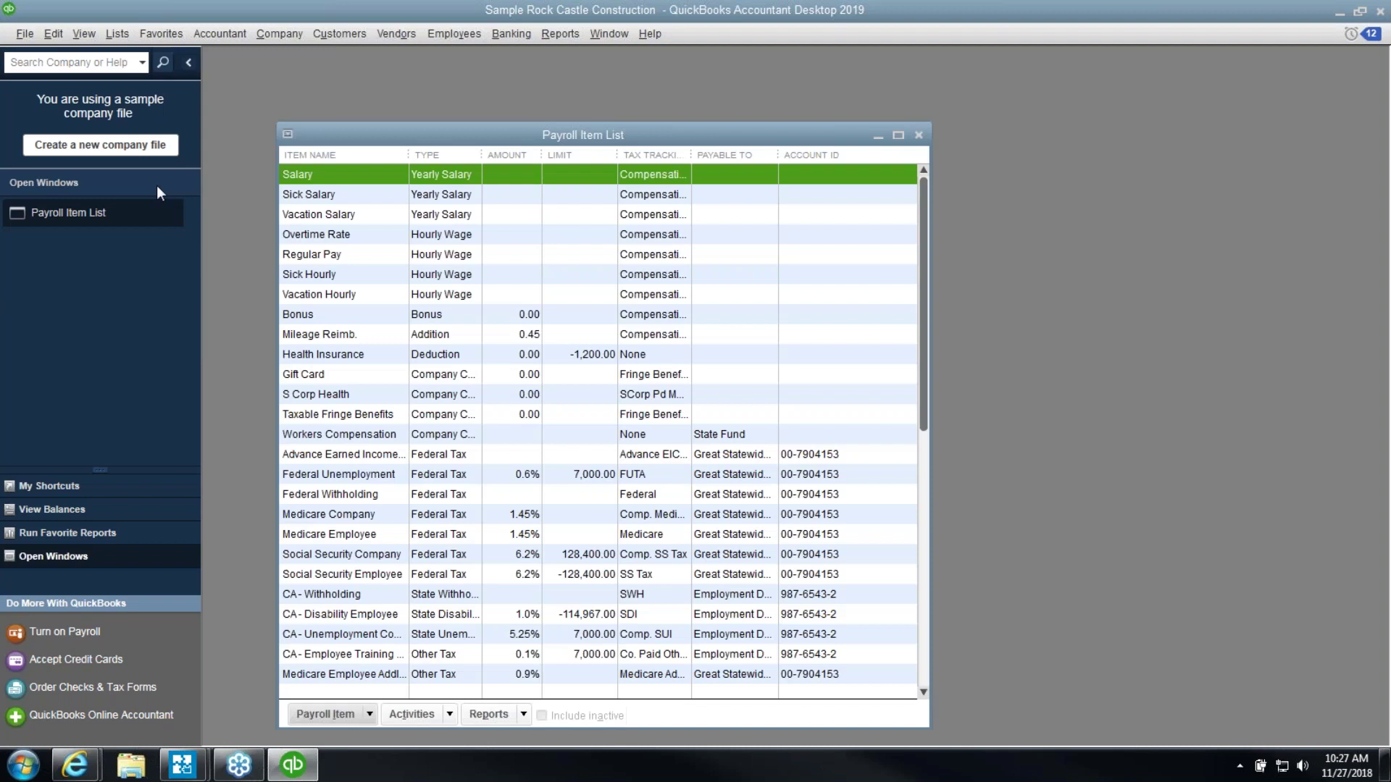
click(350, 715)
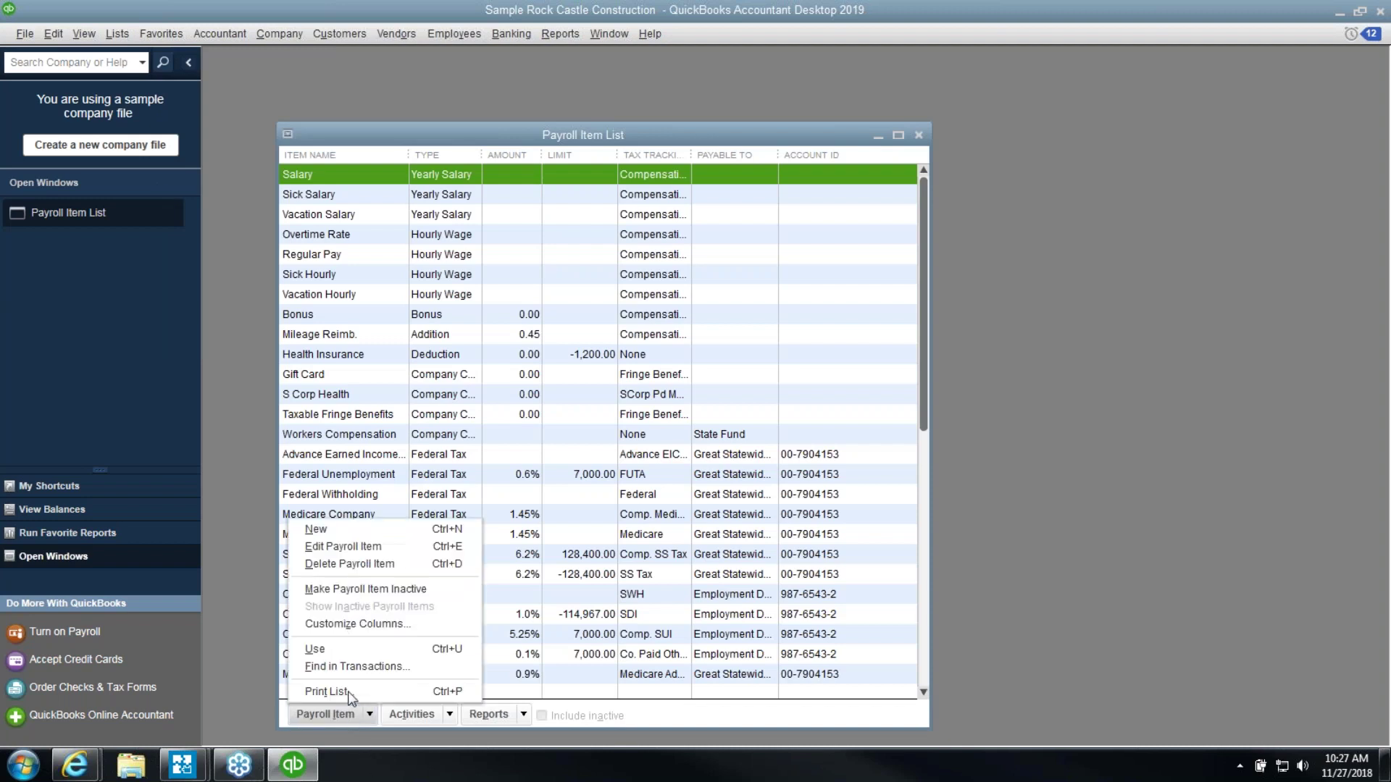
click(320, 535)
Create a Custom Setup company contribution named 'Pers Use Auto'
click(506, 273)
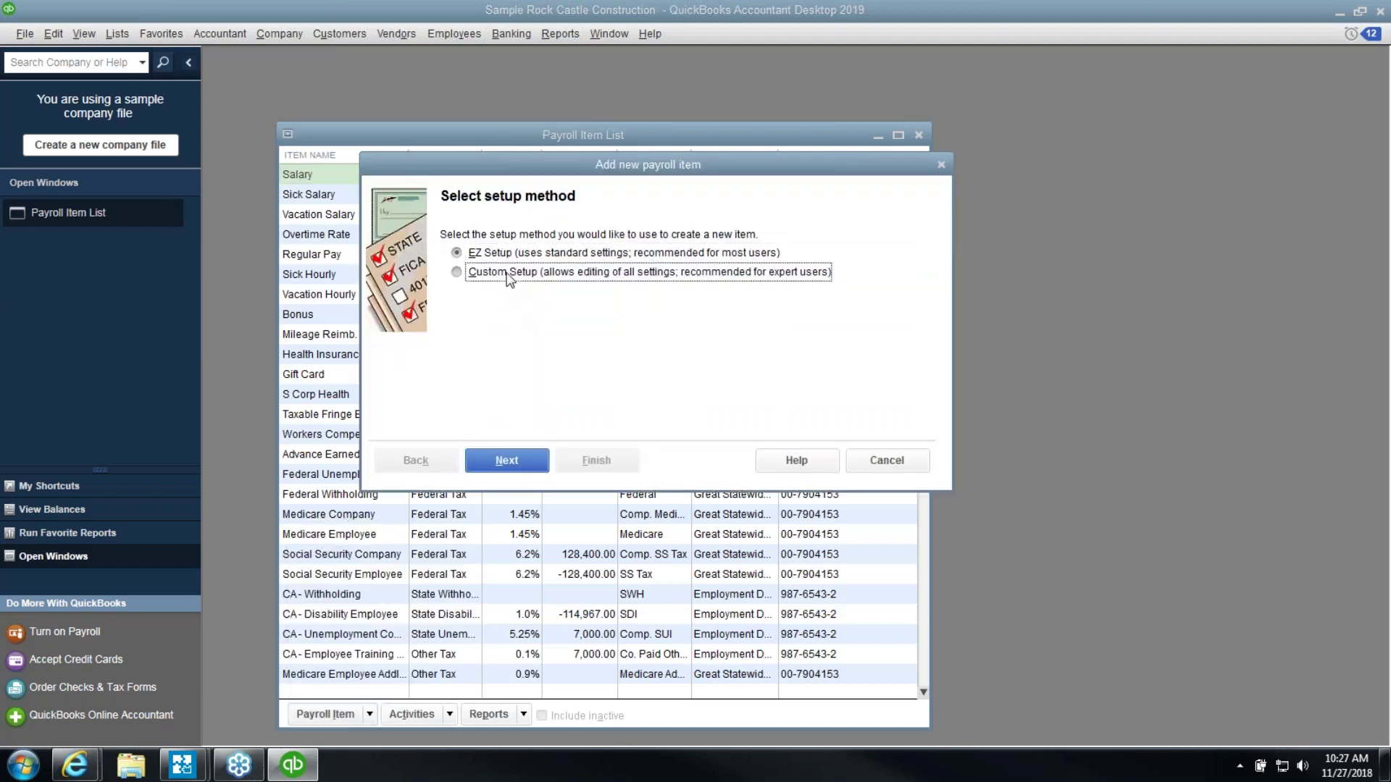
click(507, 462)
click(521, 307)
click(507, 461)
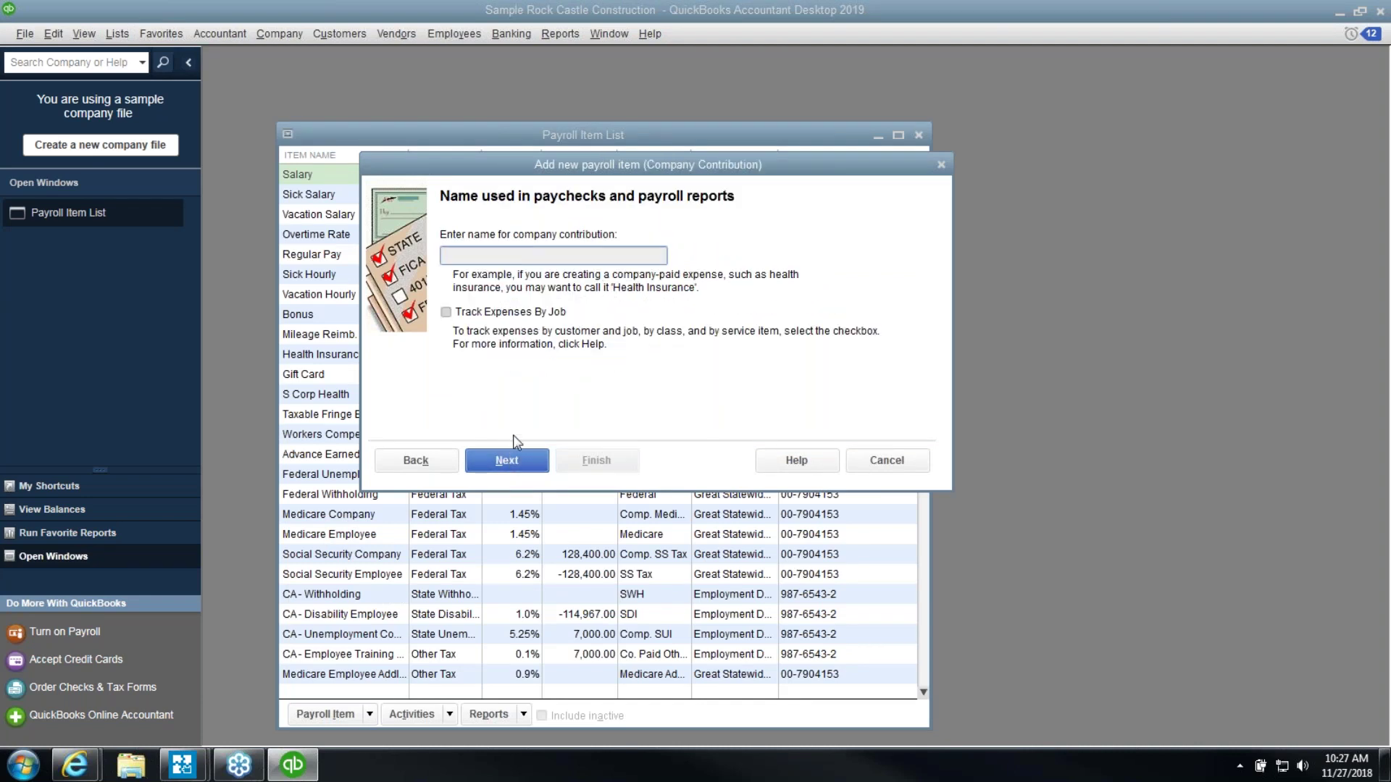
text(pua)
key(BackSpace)
key(BackSpace)
key(BackSpace)
text(P)
key(Caps_Lock)
text(ers Use Auto)
key(Tab)
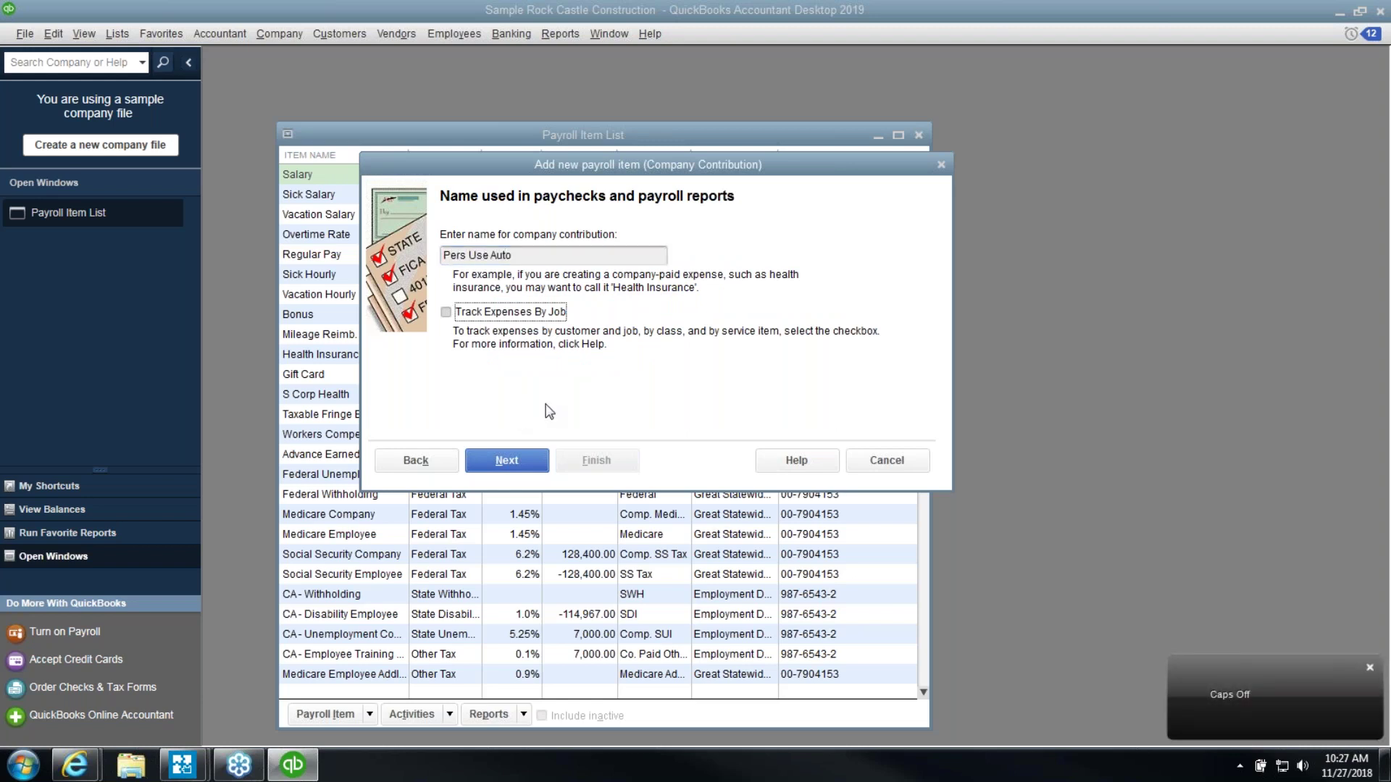
click(520, 458)
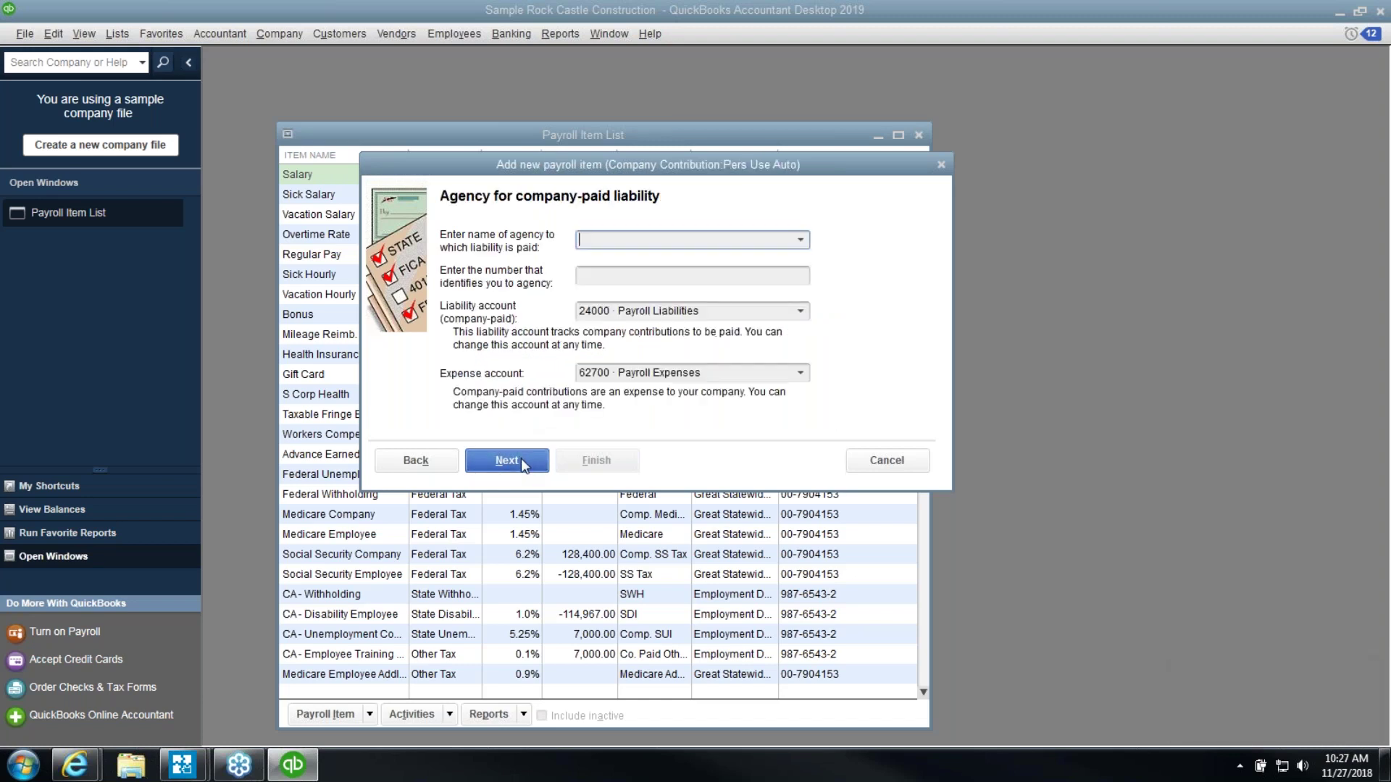
Use account 62700 for the liability and expense, set tax tracking to Fringe Benefits, and finish
click(708, 311)
text(62700)
key(Tab)
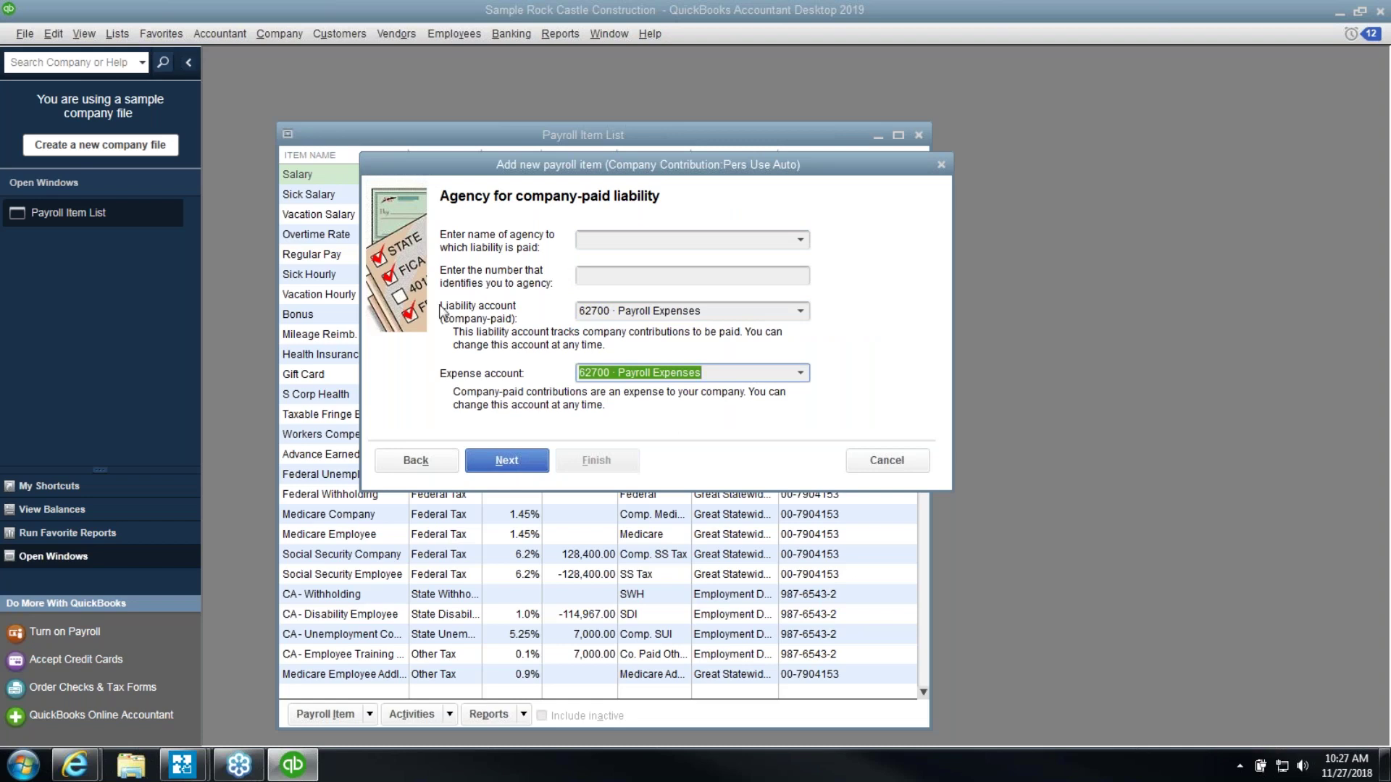
click(484, 468)
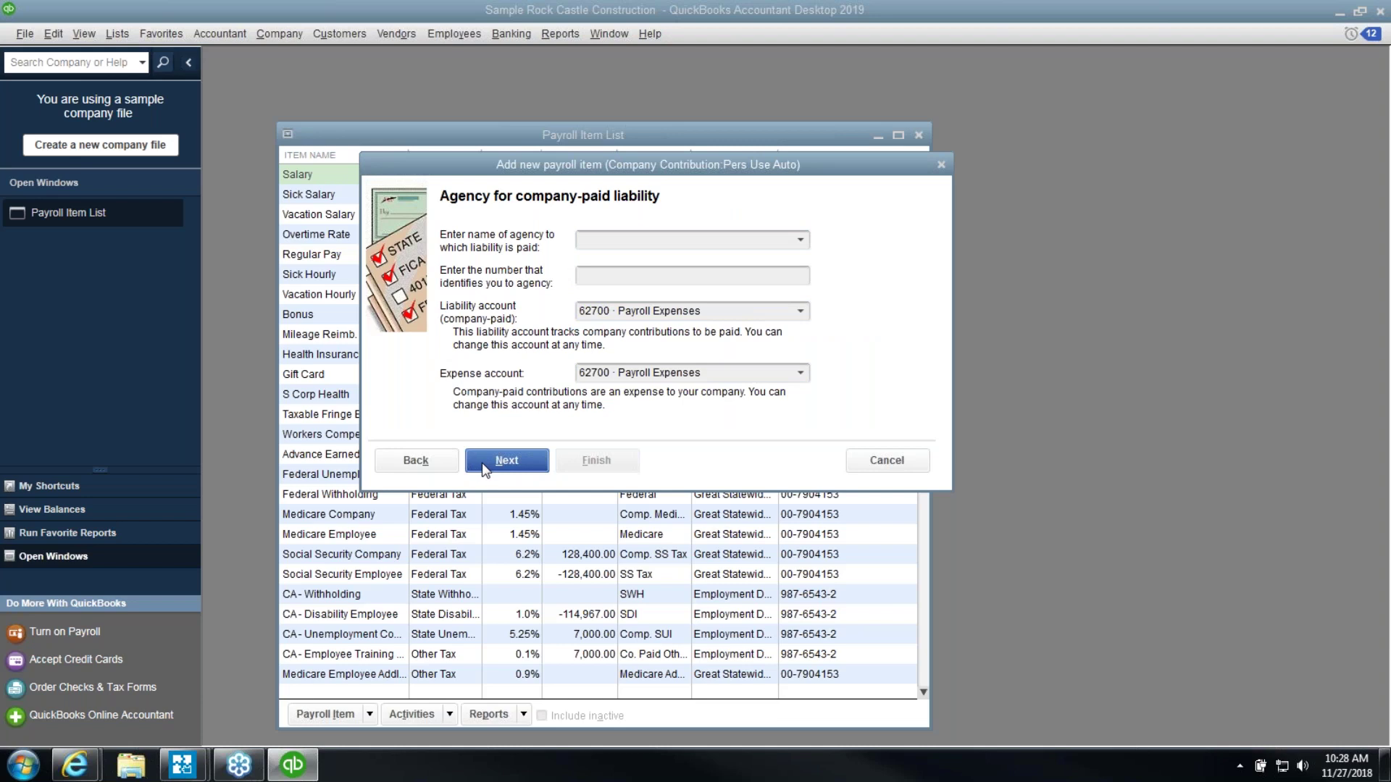
click(660, 294)
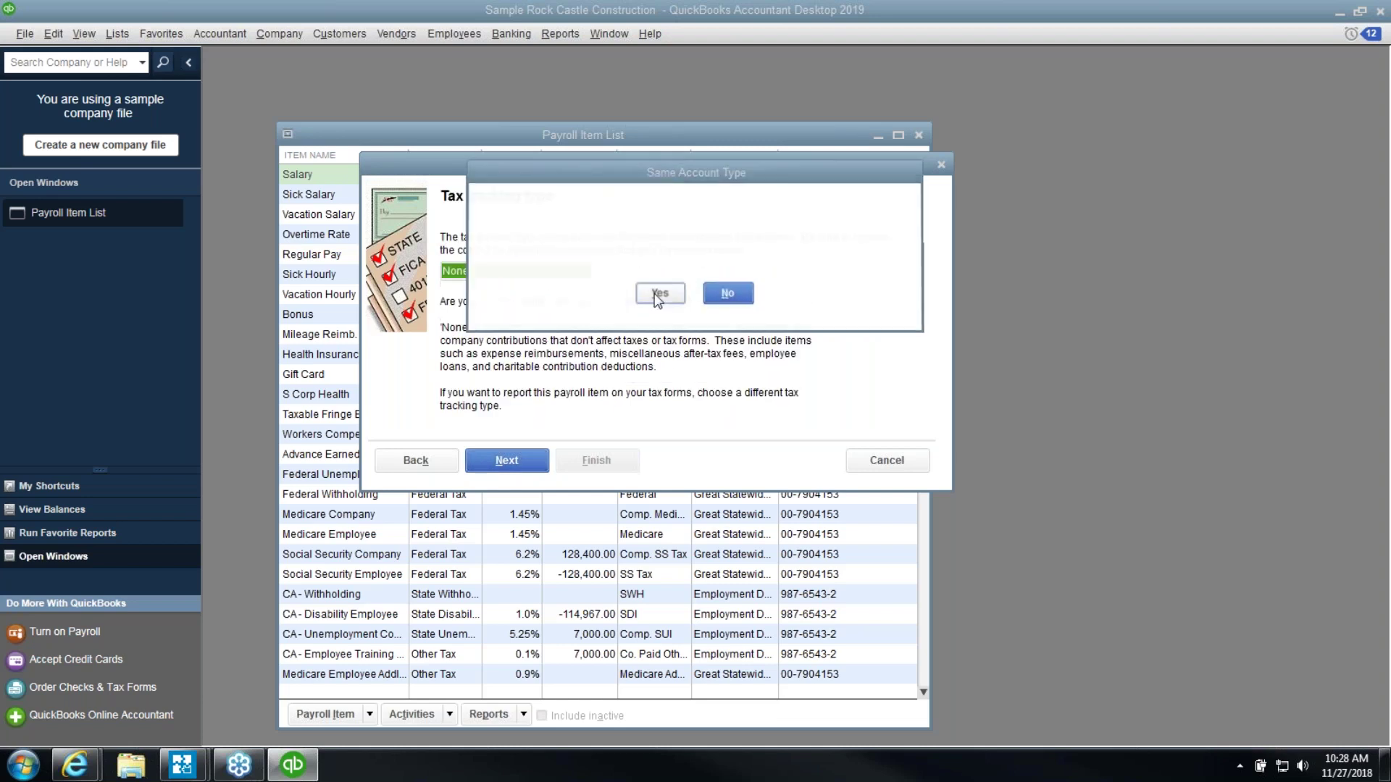
click(600, 271)
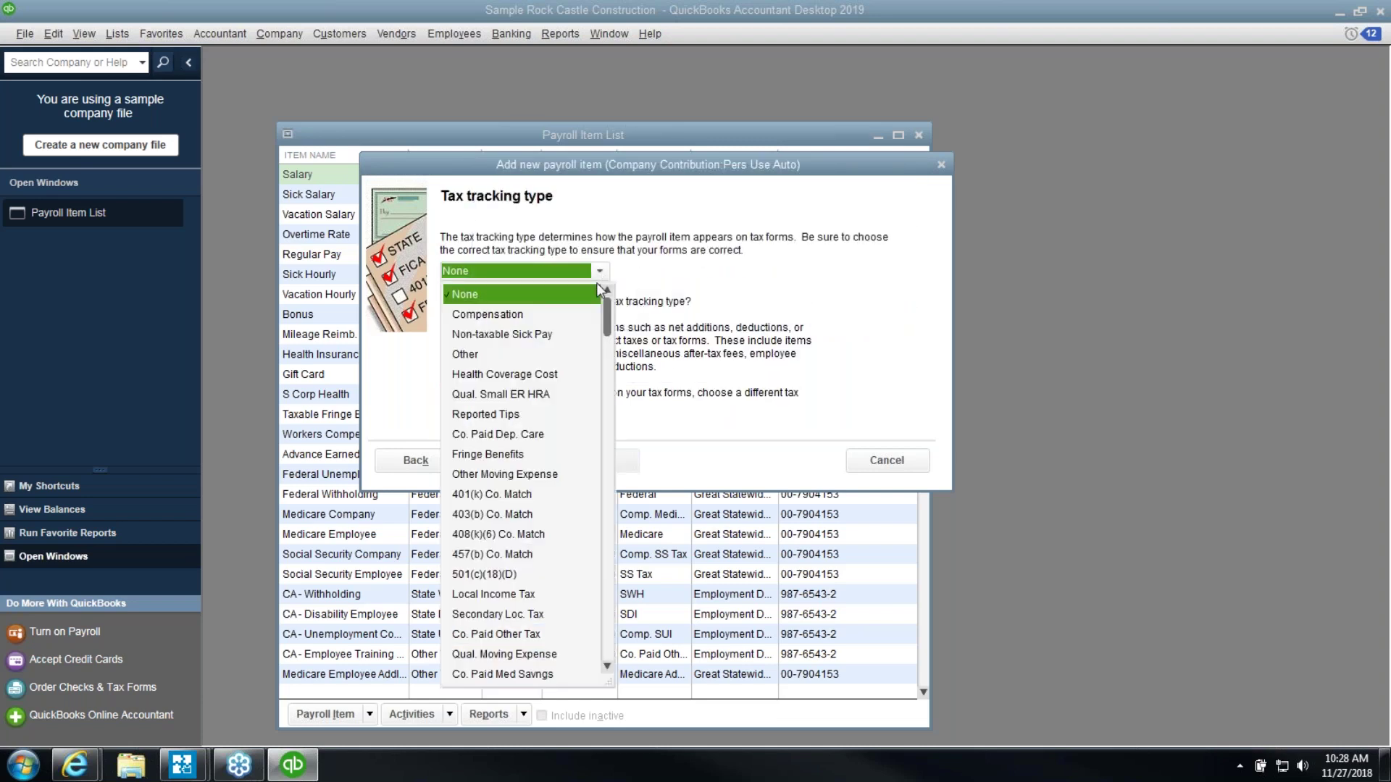
click(511, 454)
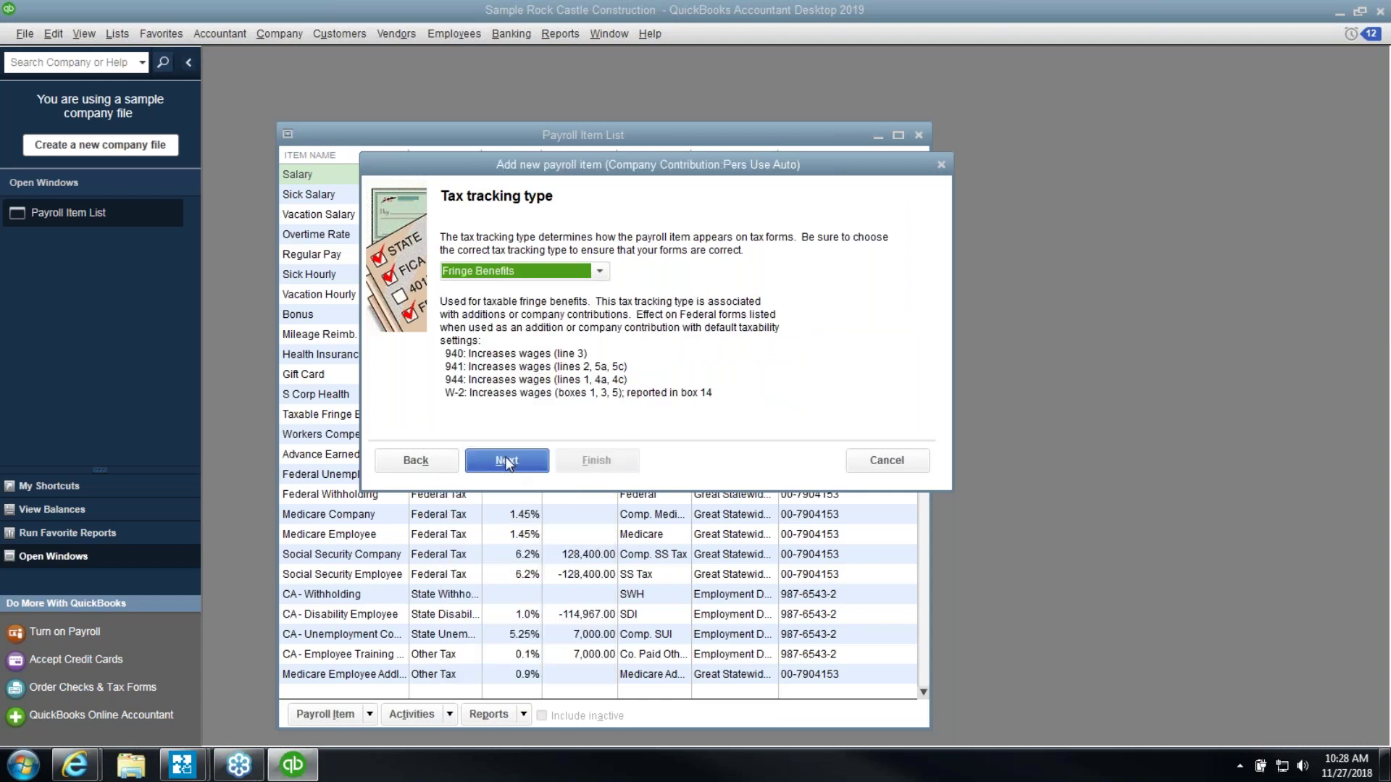
click(506, 462)
click(506, 461)
click(506, 461)
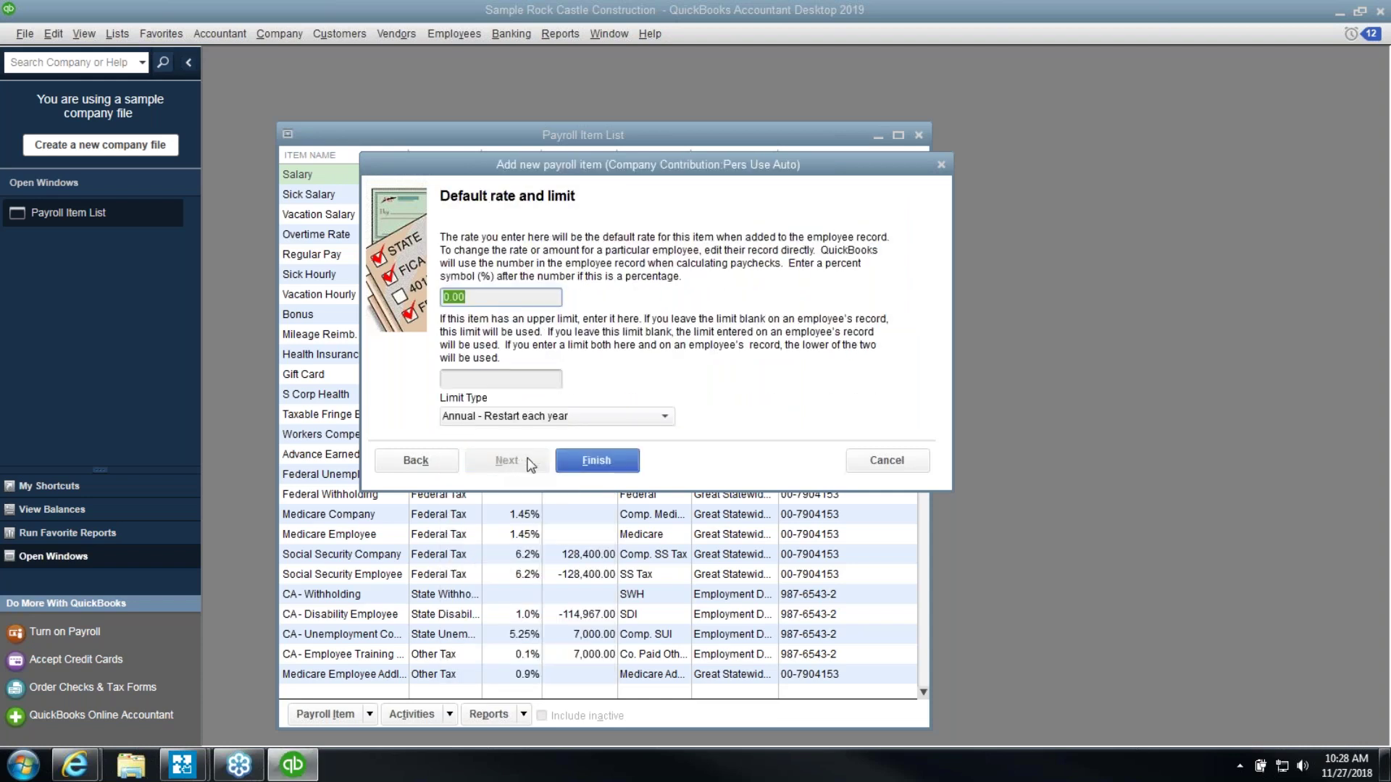
click(595, 468)
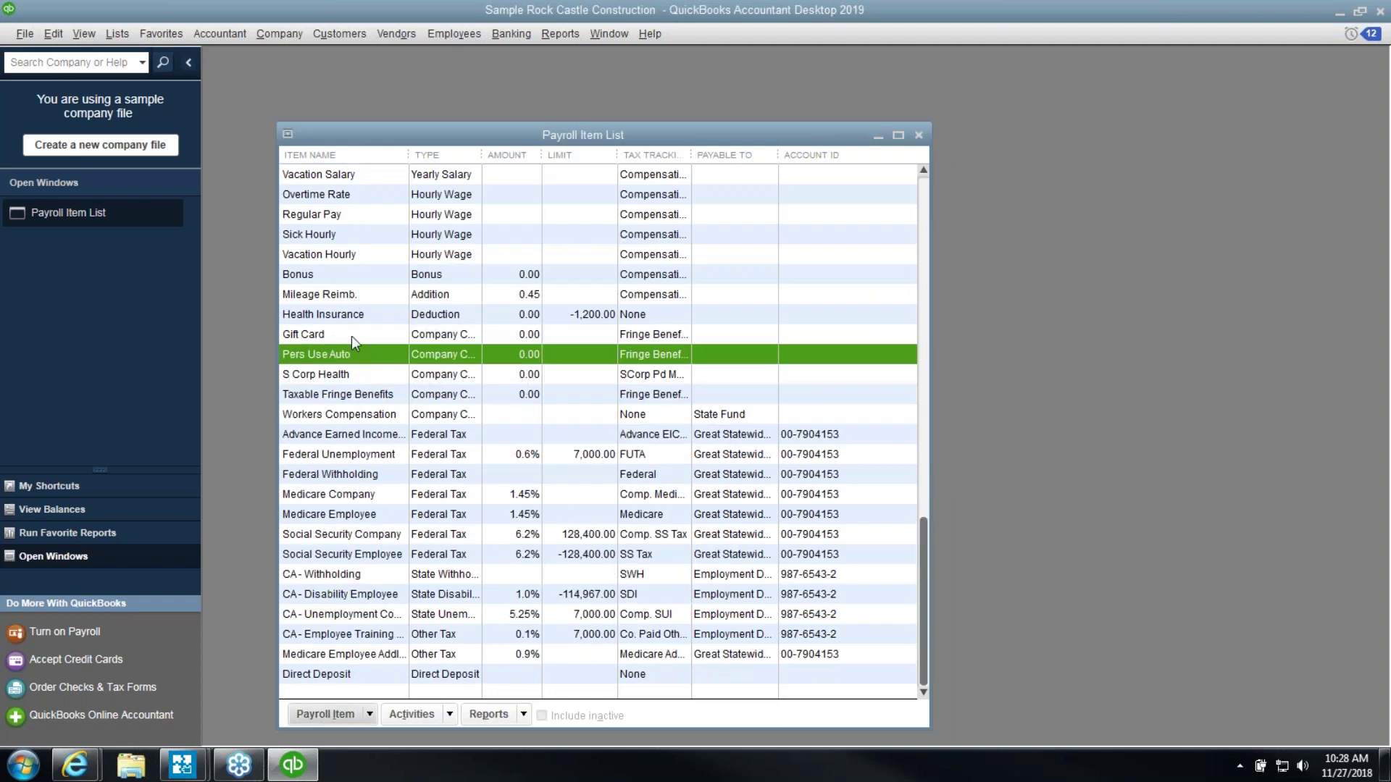
Compare Pers Use Auto with Gift Card in the list and begin another payroll item
click(350, 336)
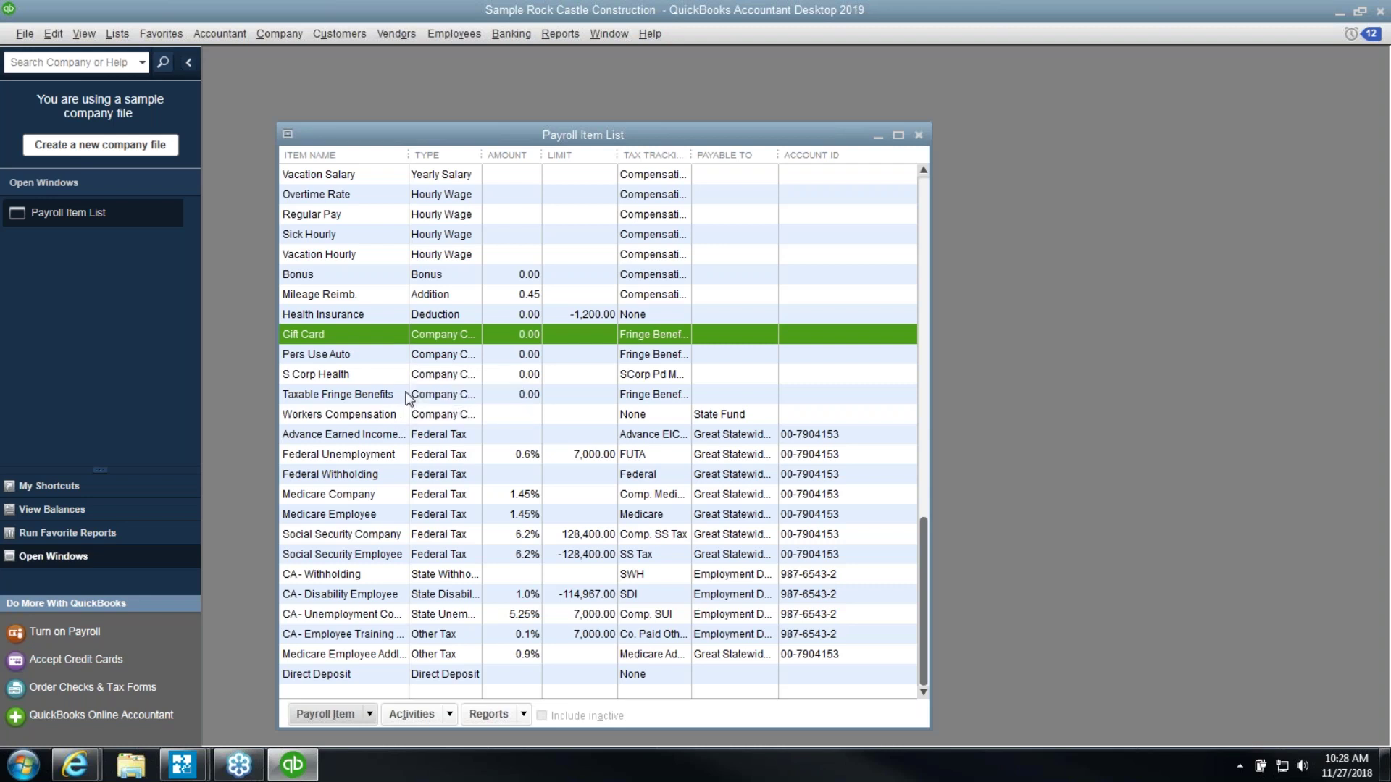
click(377, 355)
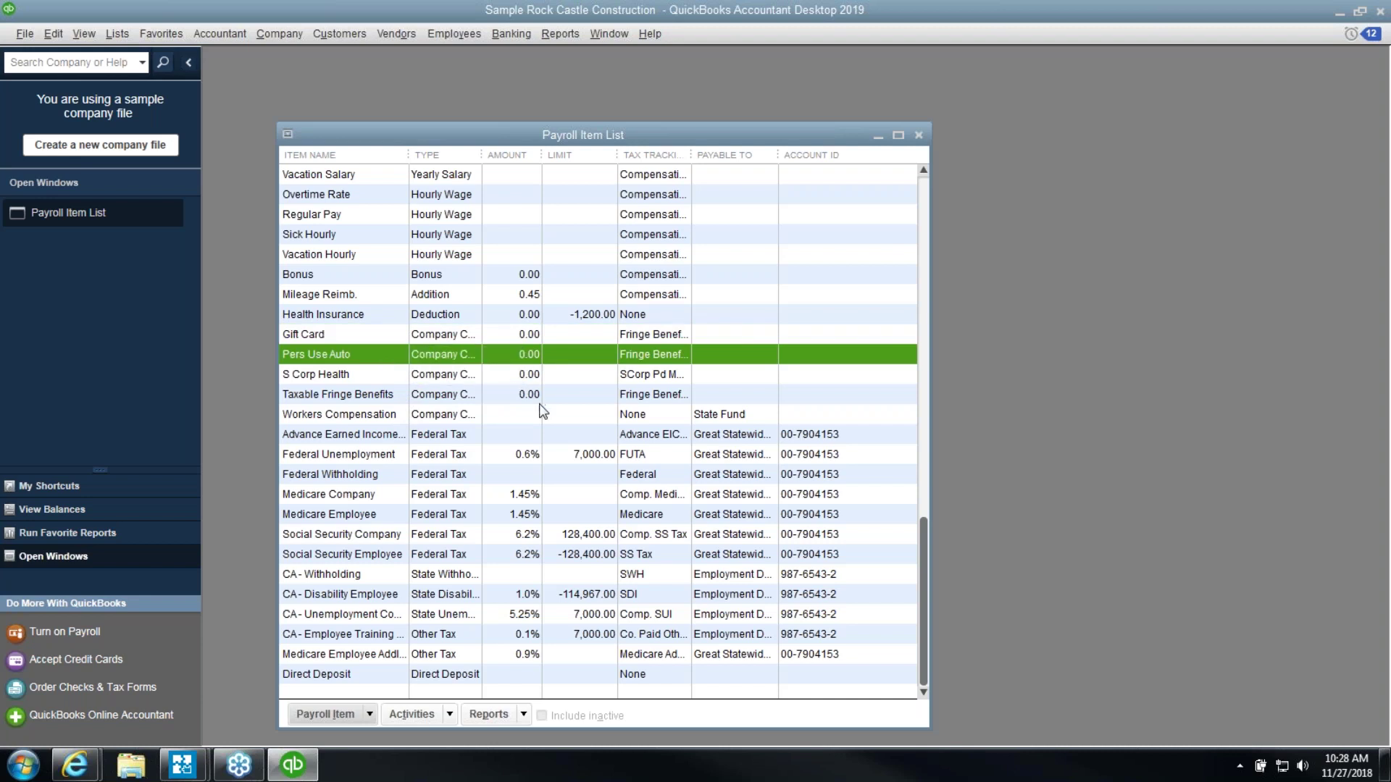
click(117, 33)
click(187, 177)
click(369, 715)
Start a new custom-setup payroll item as an Addition and dismiss the blank-name warning
click(347, 536)
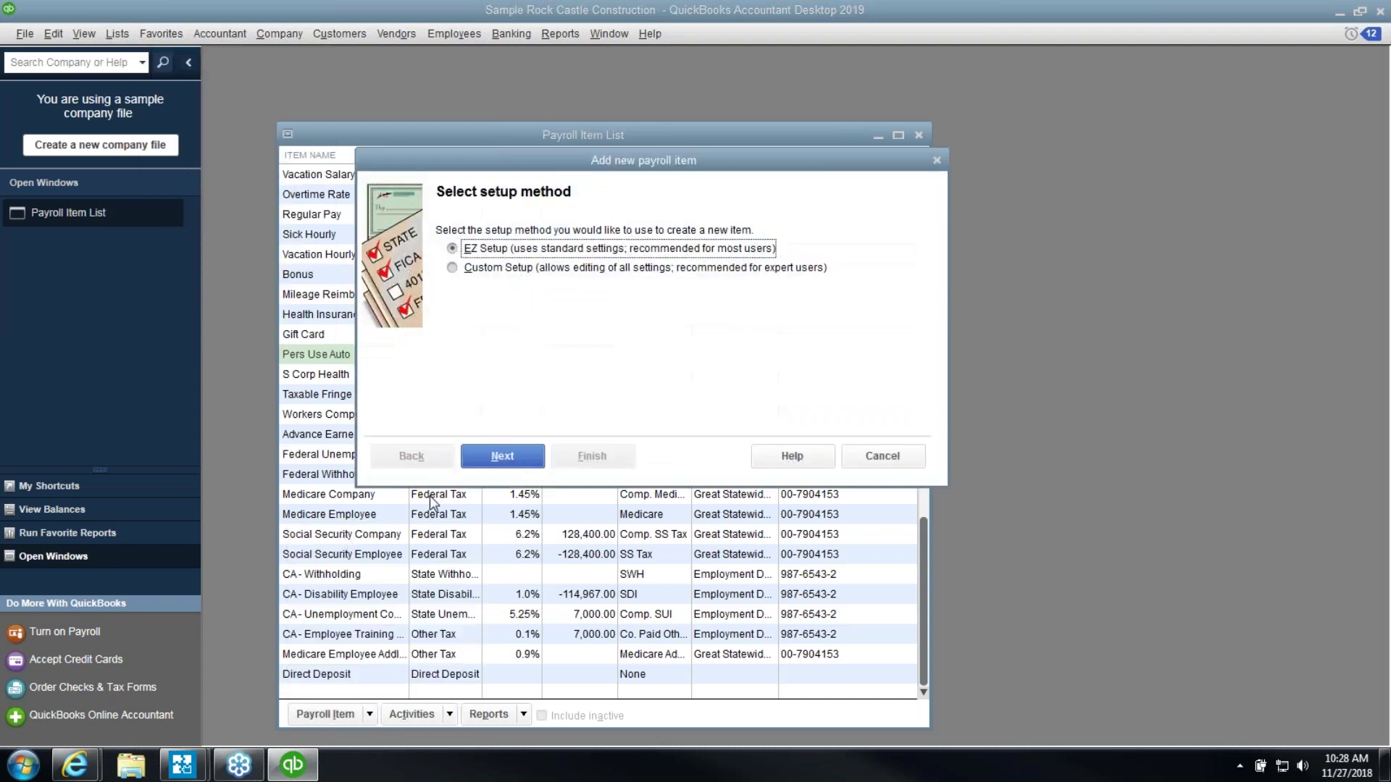
click(487, 273)
click(502, 457)
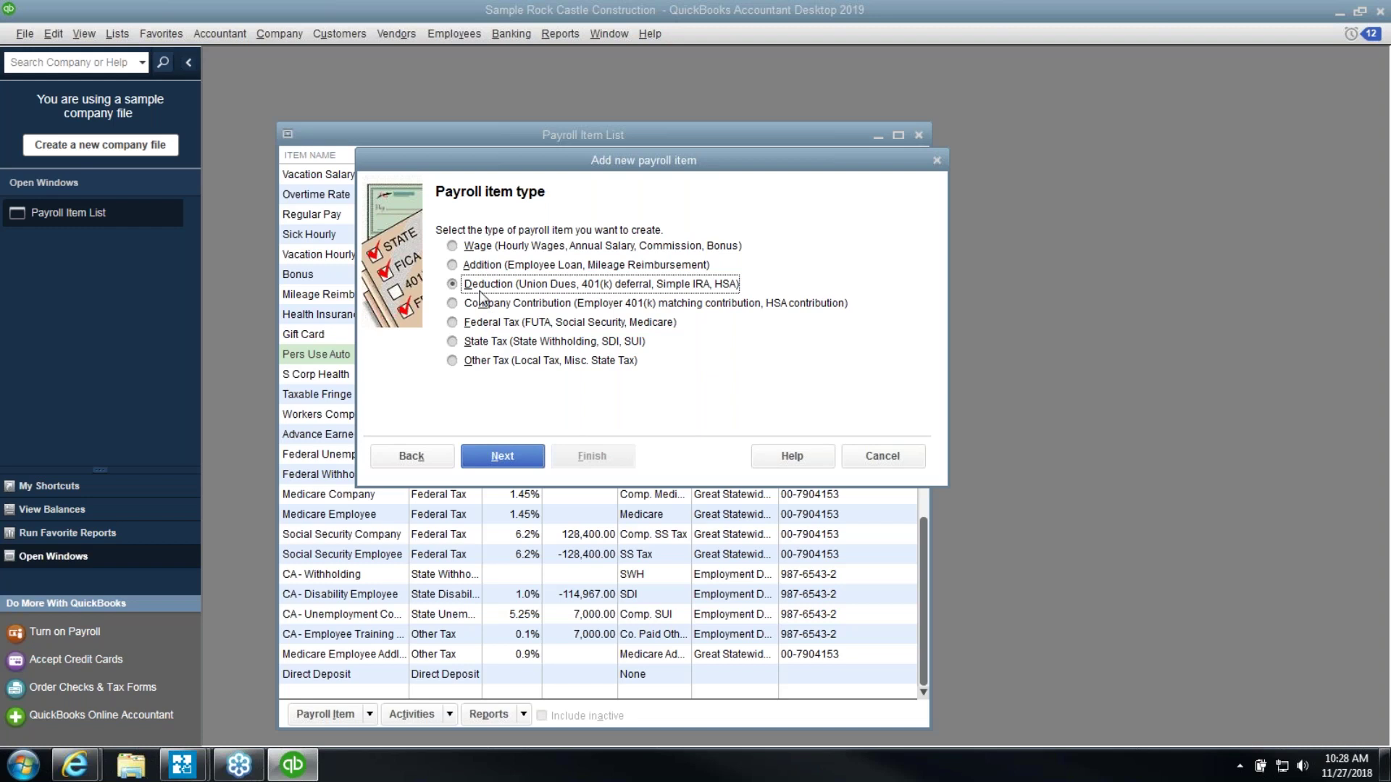
click(478, 267)
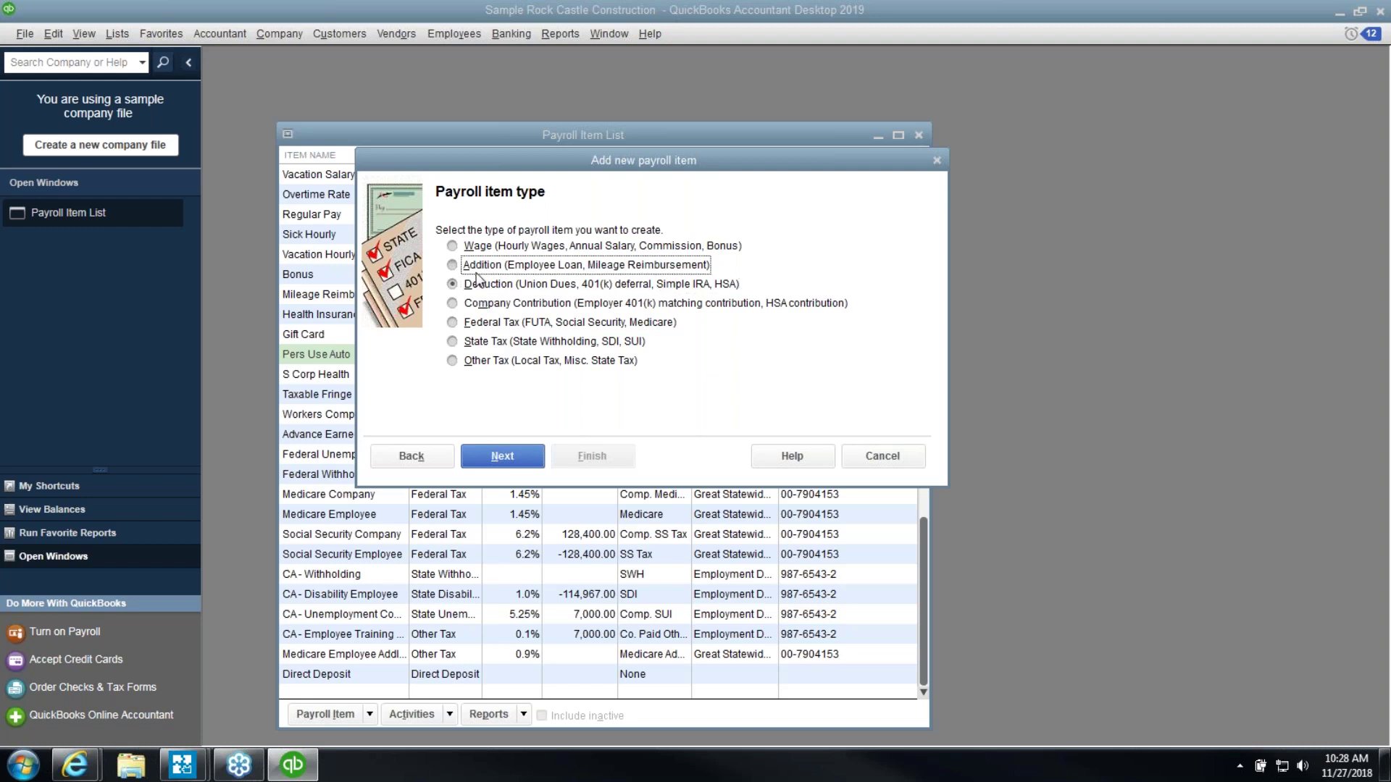
click(500, 463)
click(500, 462)
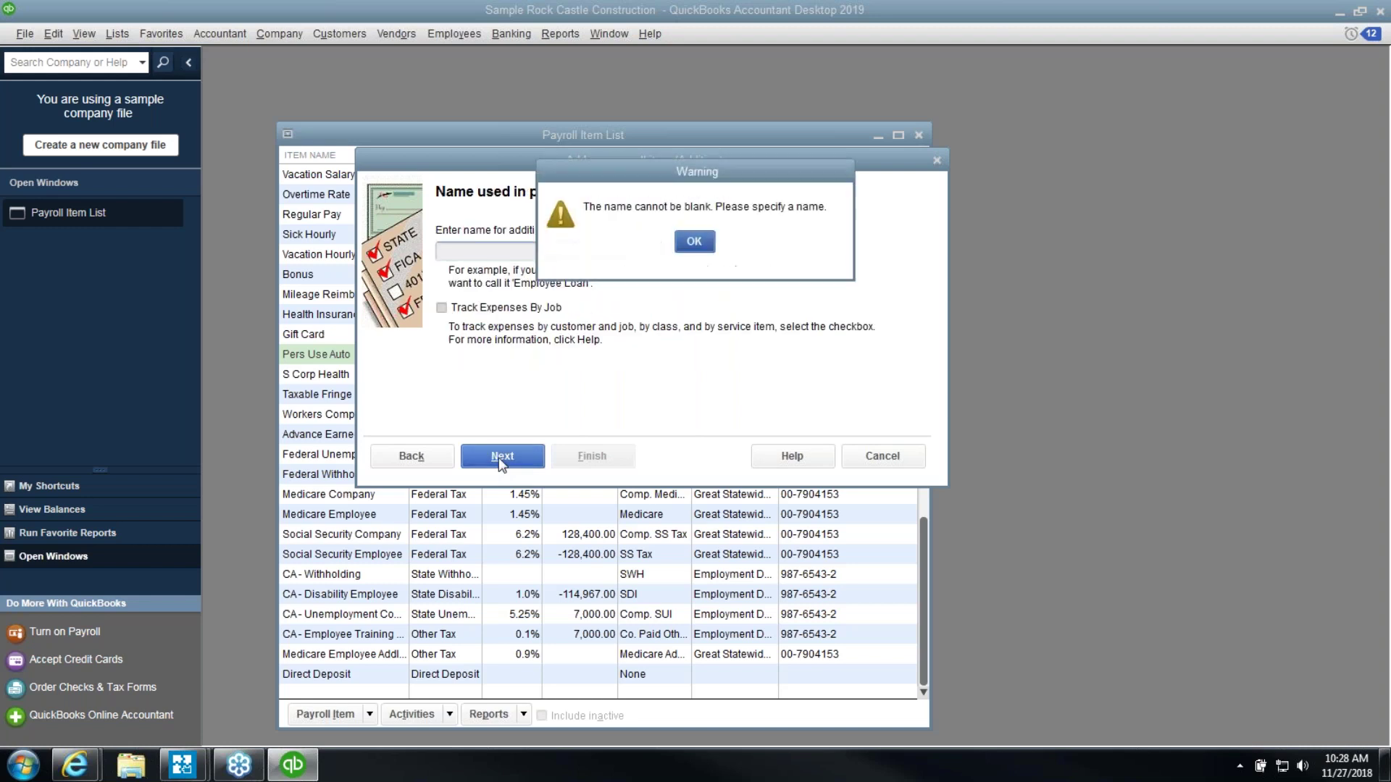
click(686, 246)
Enter 111 as a trial name, then return to the setup method and advance to item type
text(111)
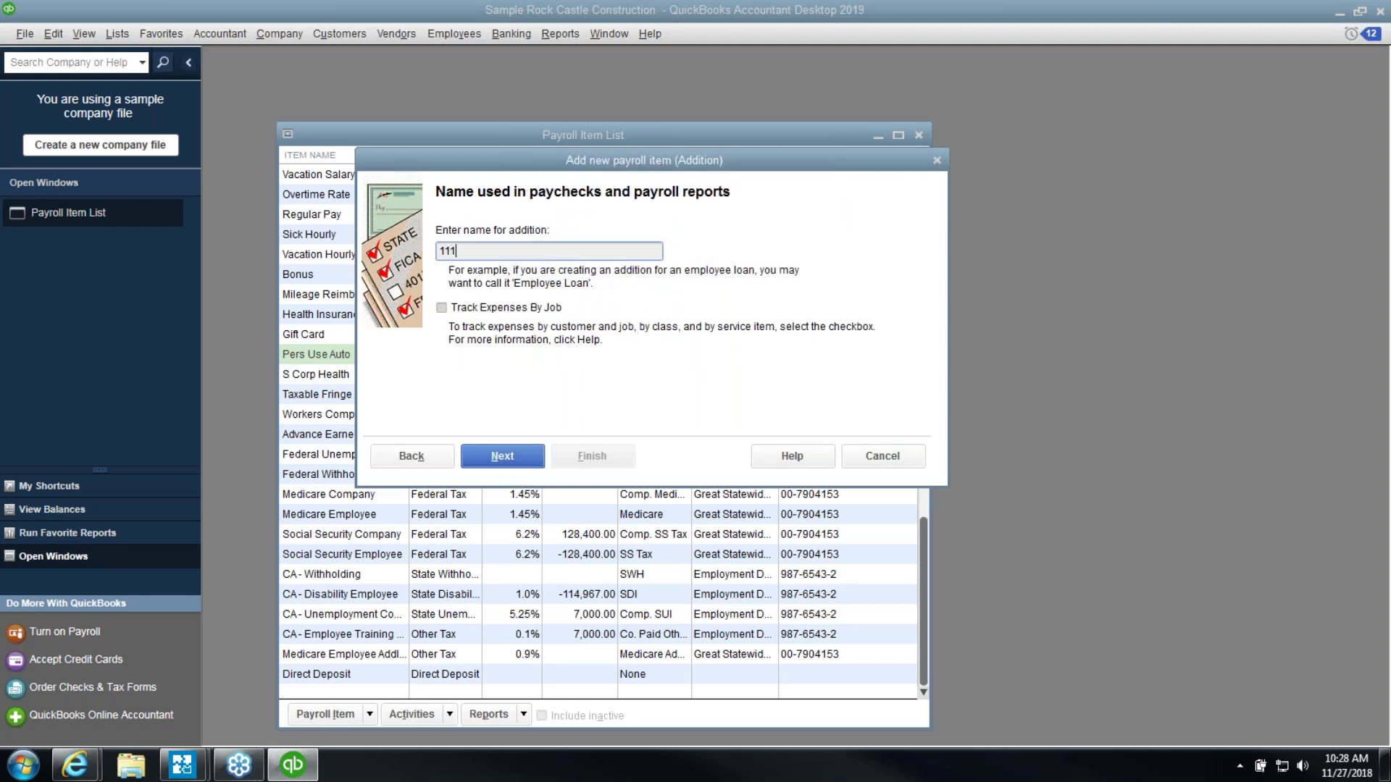
click(511, 461)
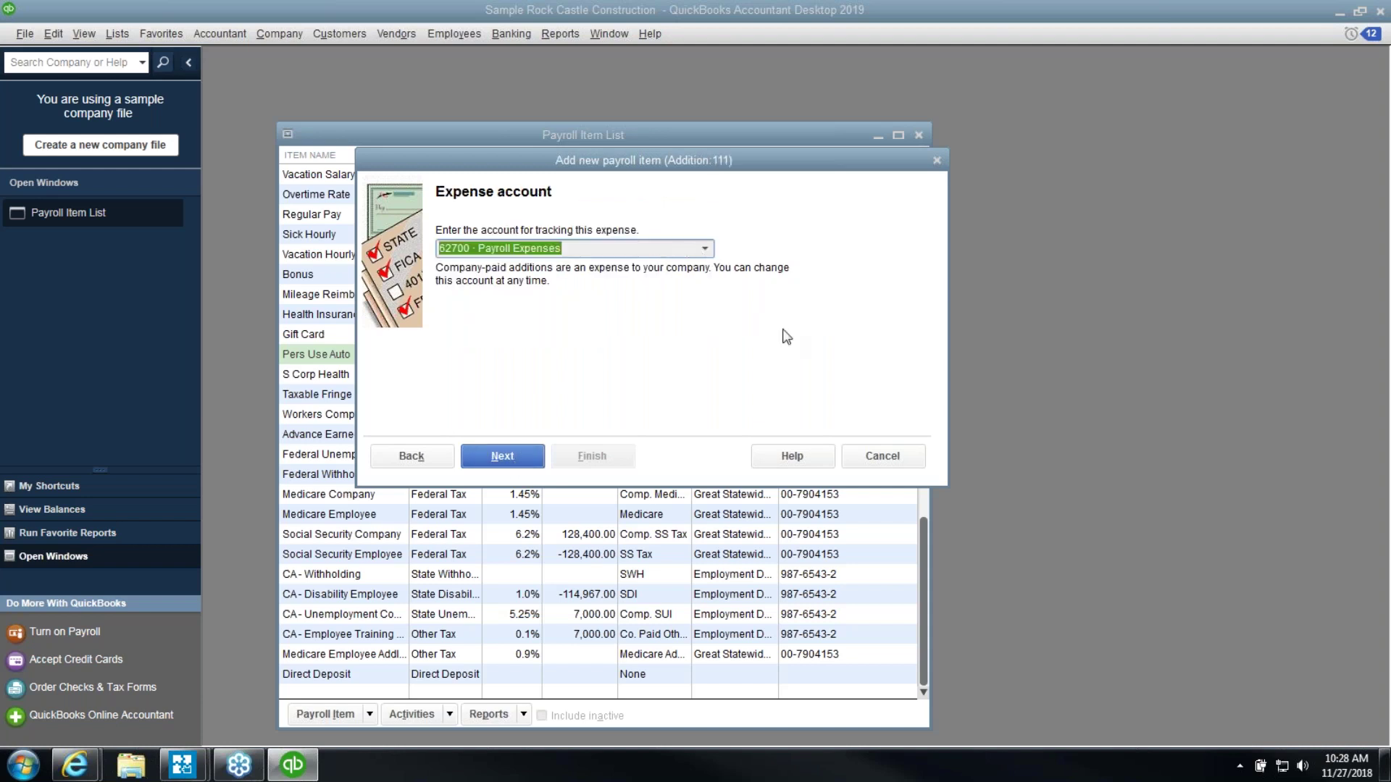
click(418, 462)
click(418, 461)
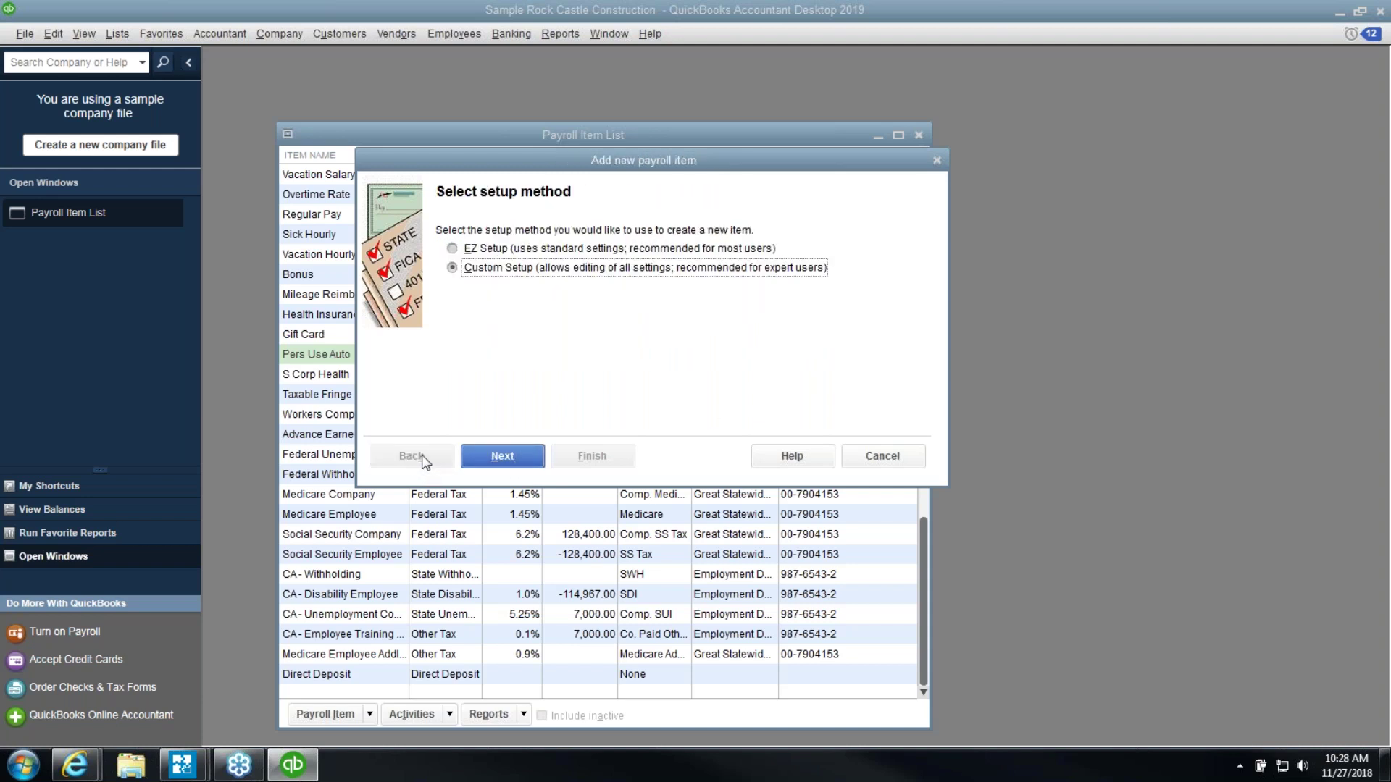
click(516, 458)
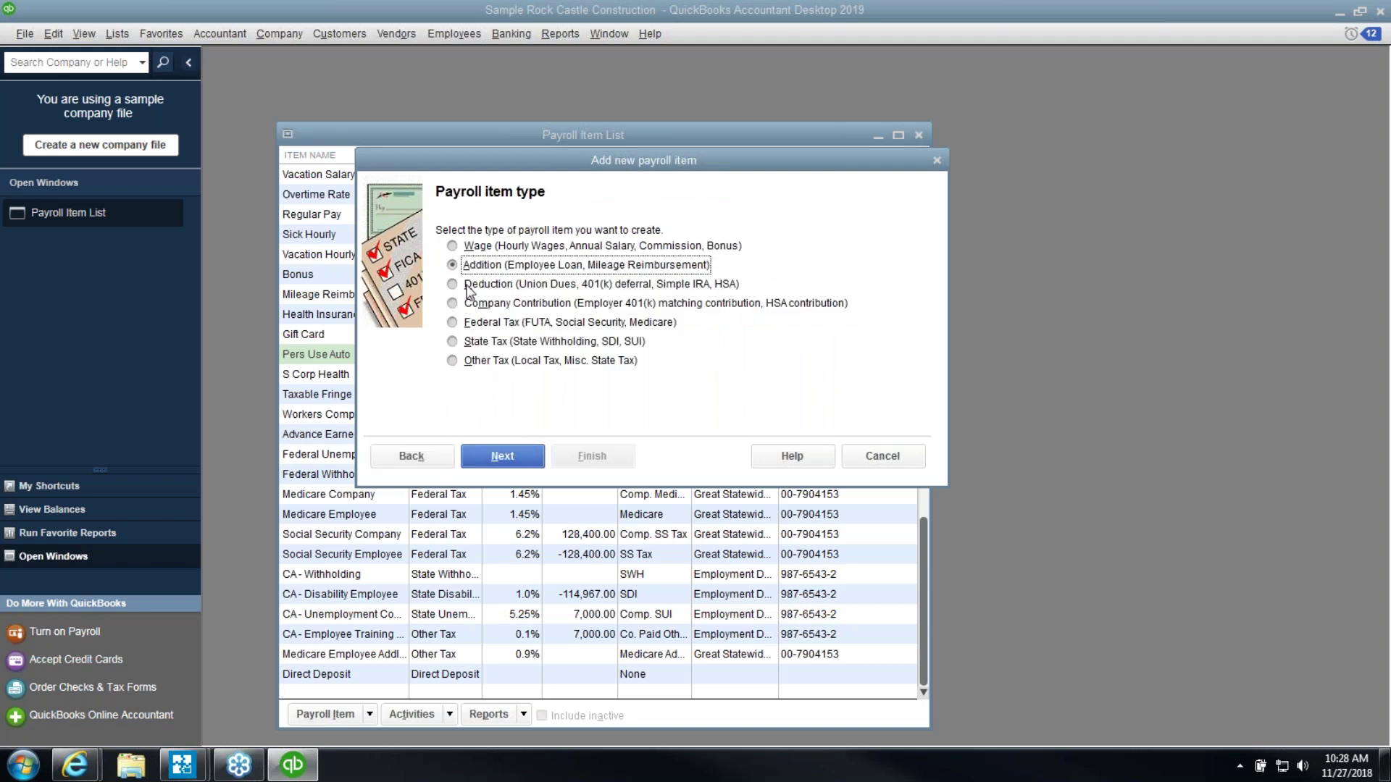
Name the new deduction 123 and advance to the tax tracking type page
click(515, 456)
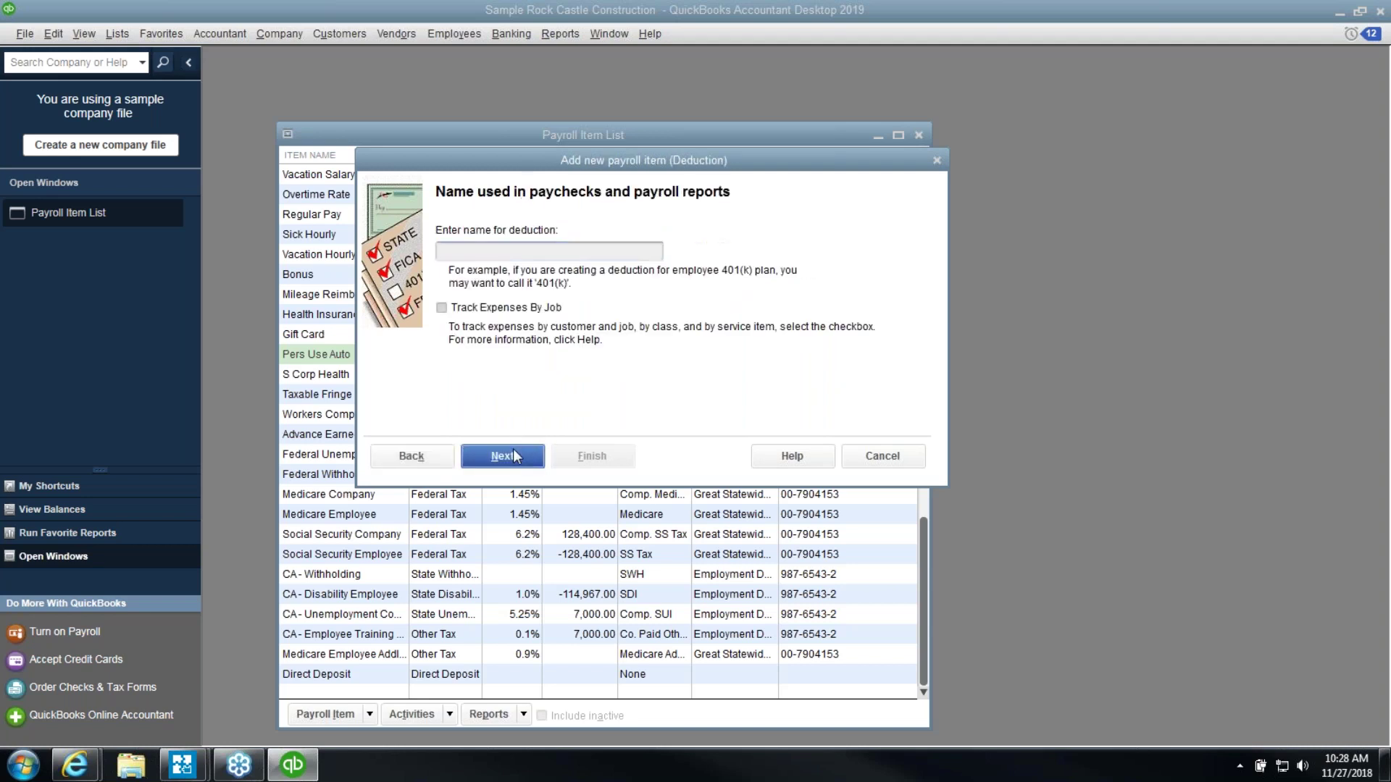
click(678, 237)
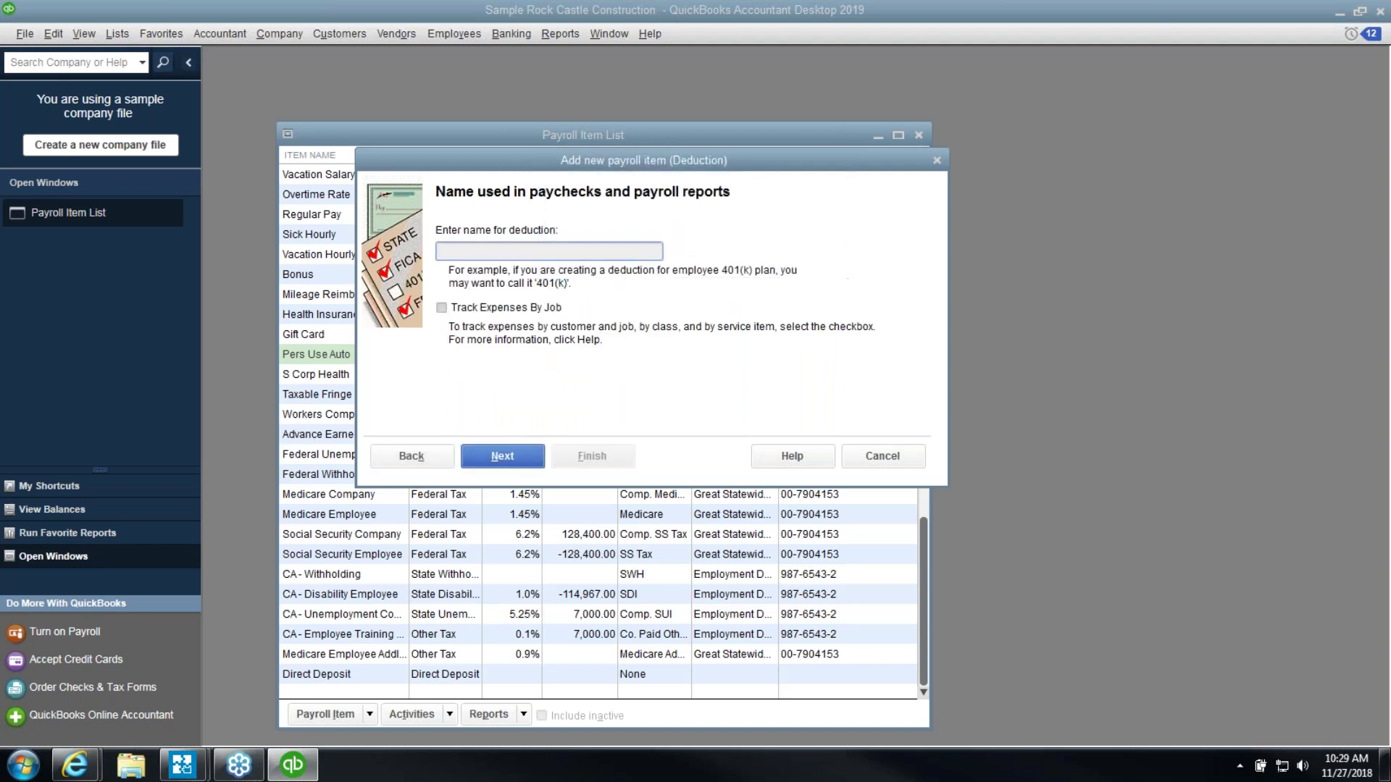
text(123)
click(523, 457)
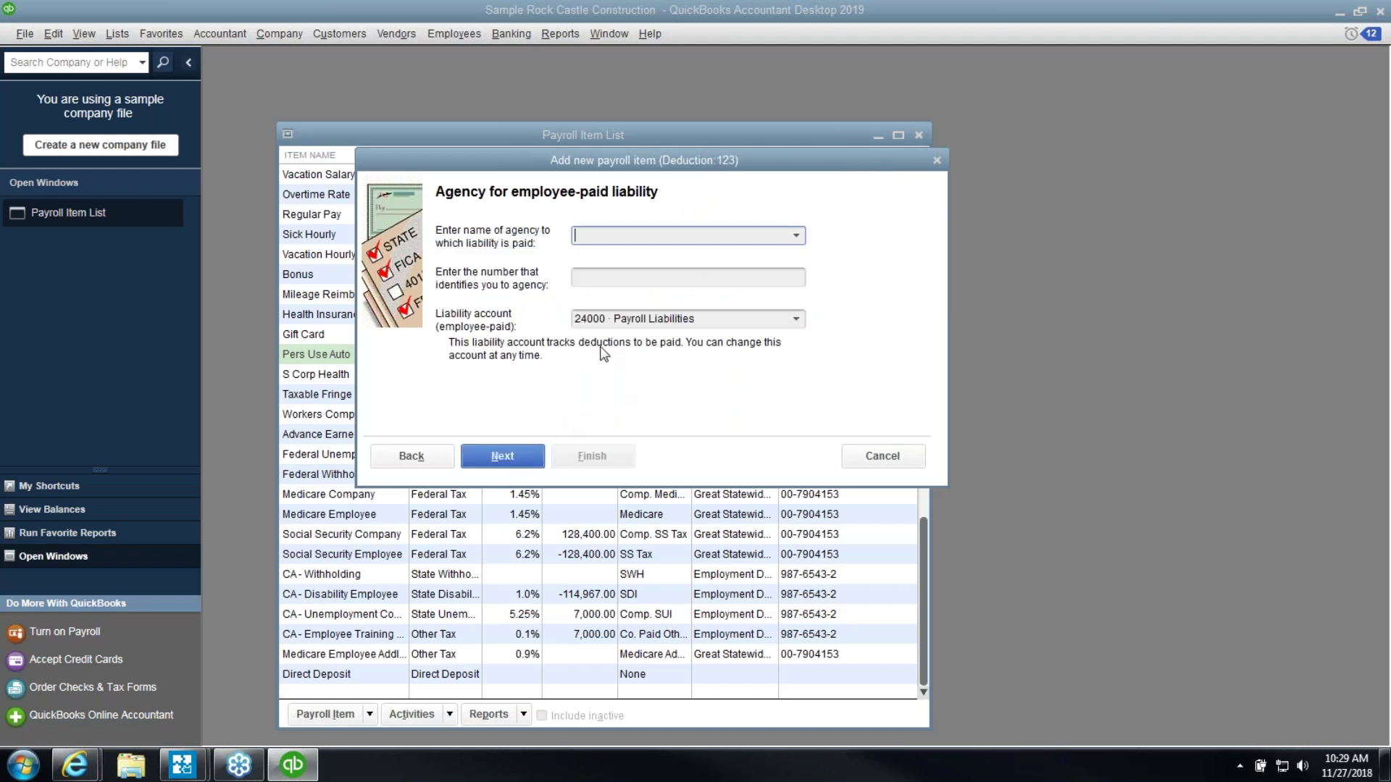
click(534, 458)
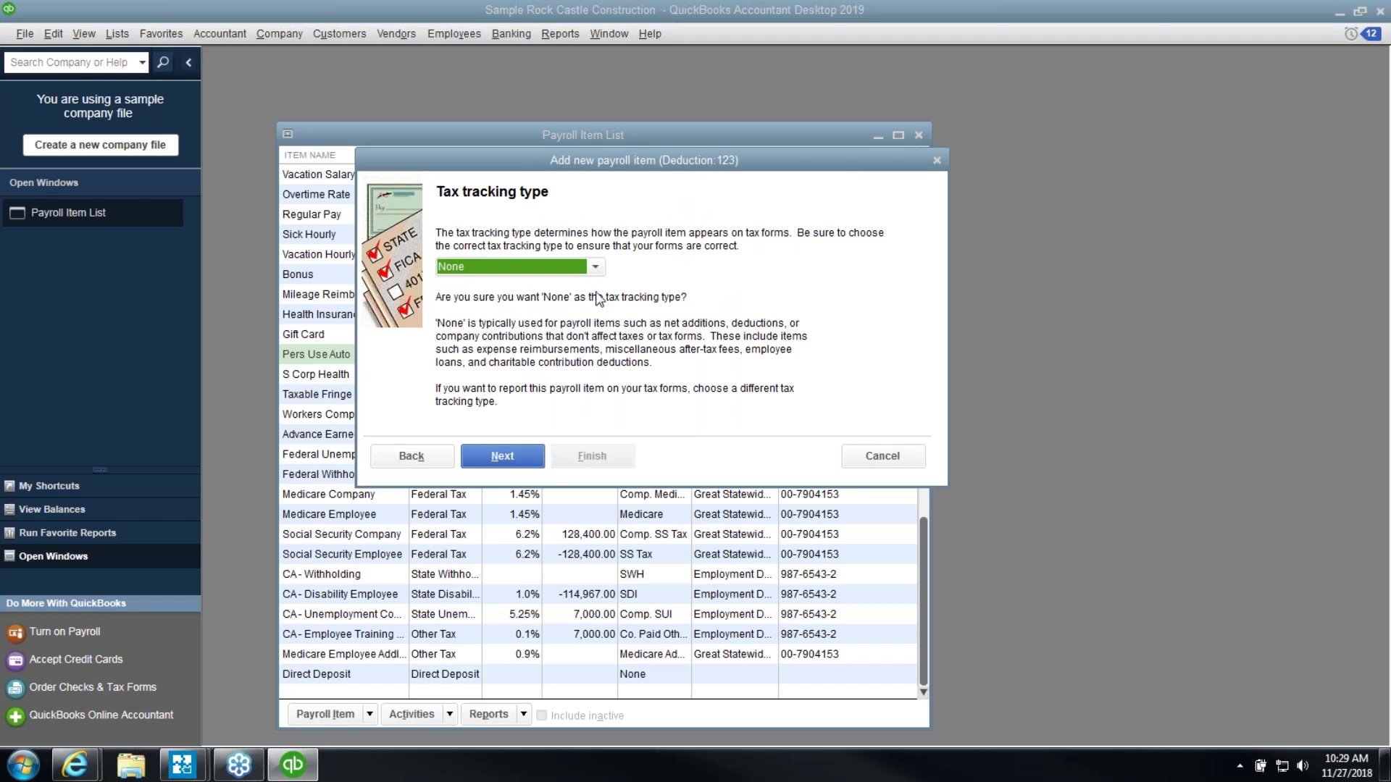
Try 401(k), Roth 401(k) and Premium Only/125, then settle on 403(b) as the tracking type
click(597, 269)
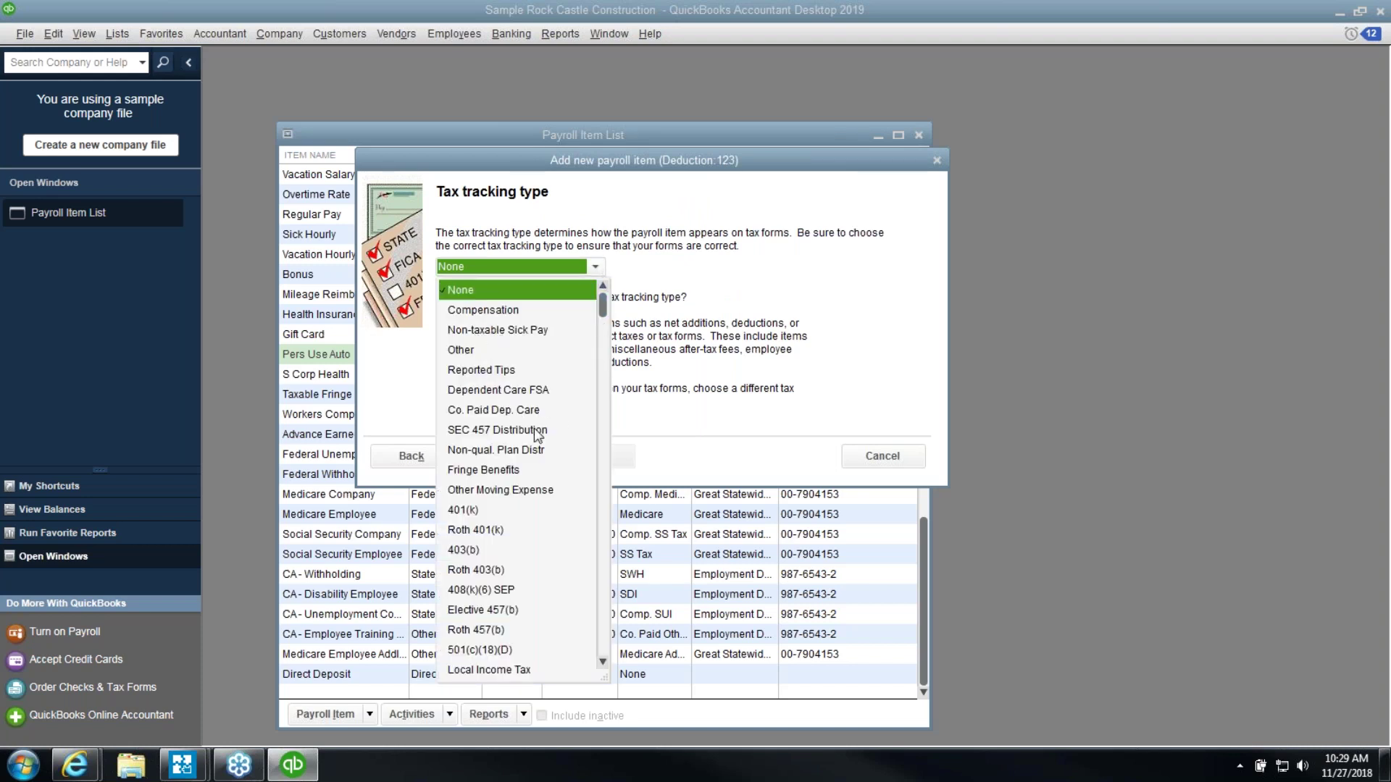
scroll(548, 456, down, 2)
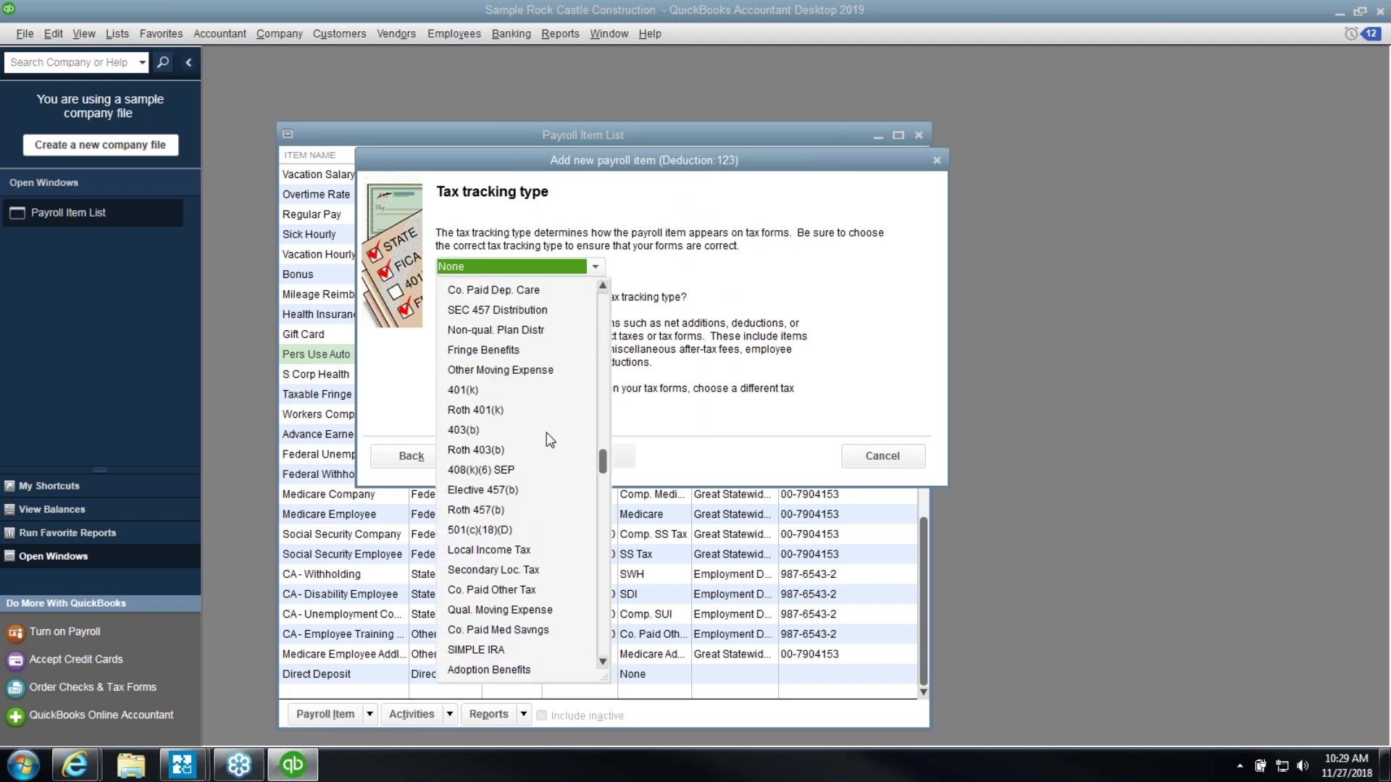
click(482, 392)
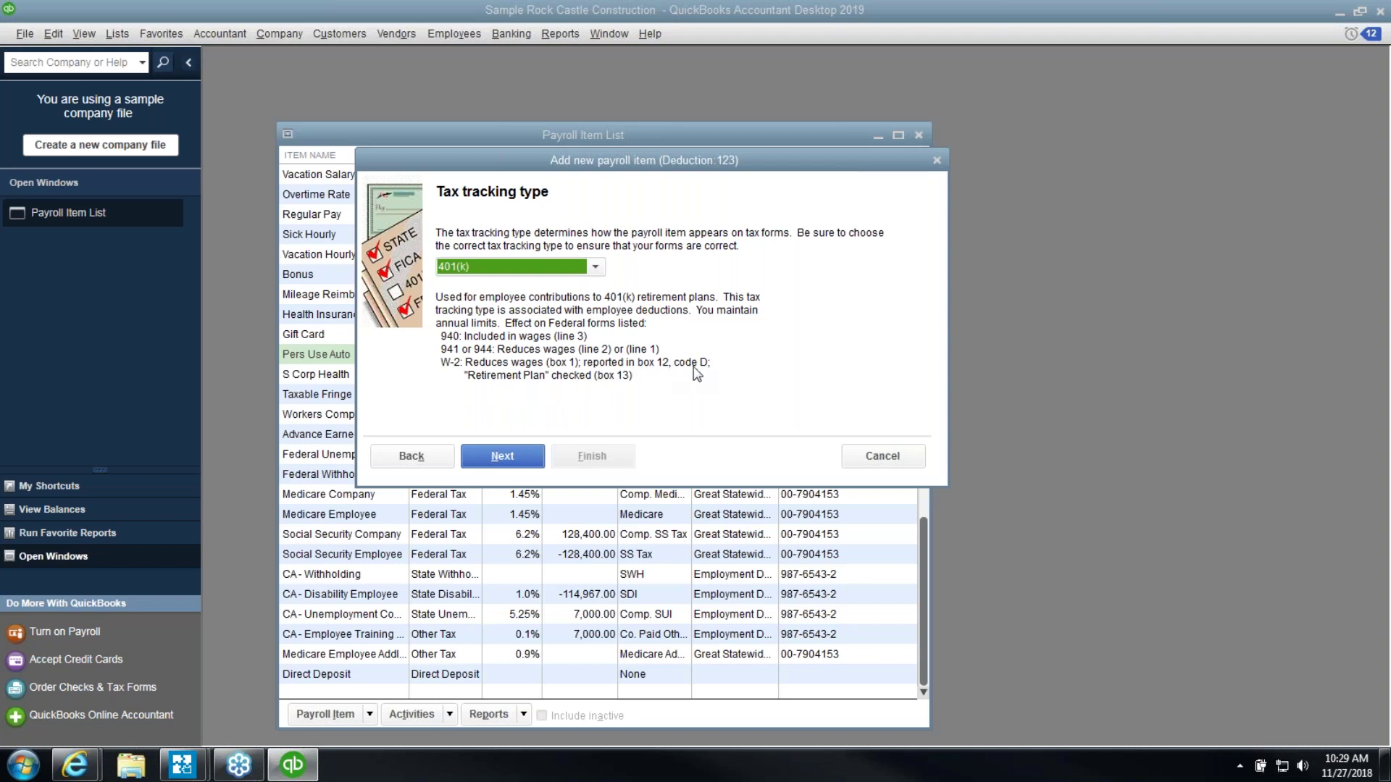
click(595, 267)
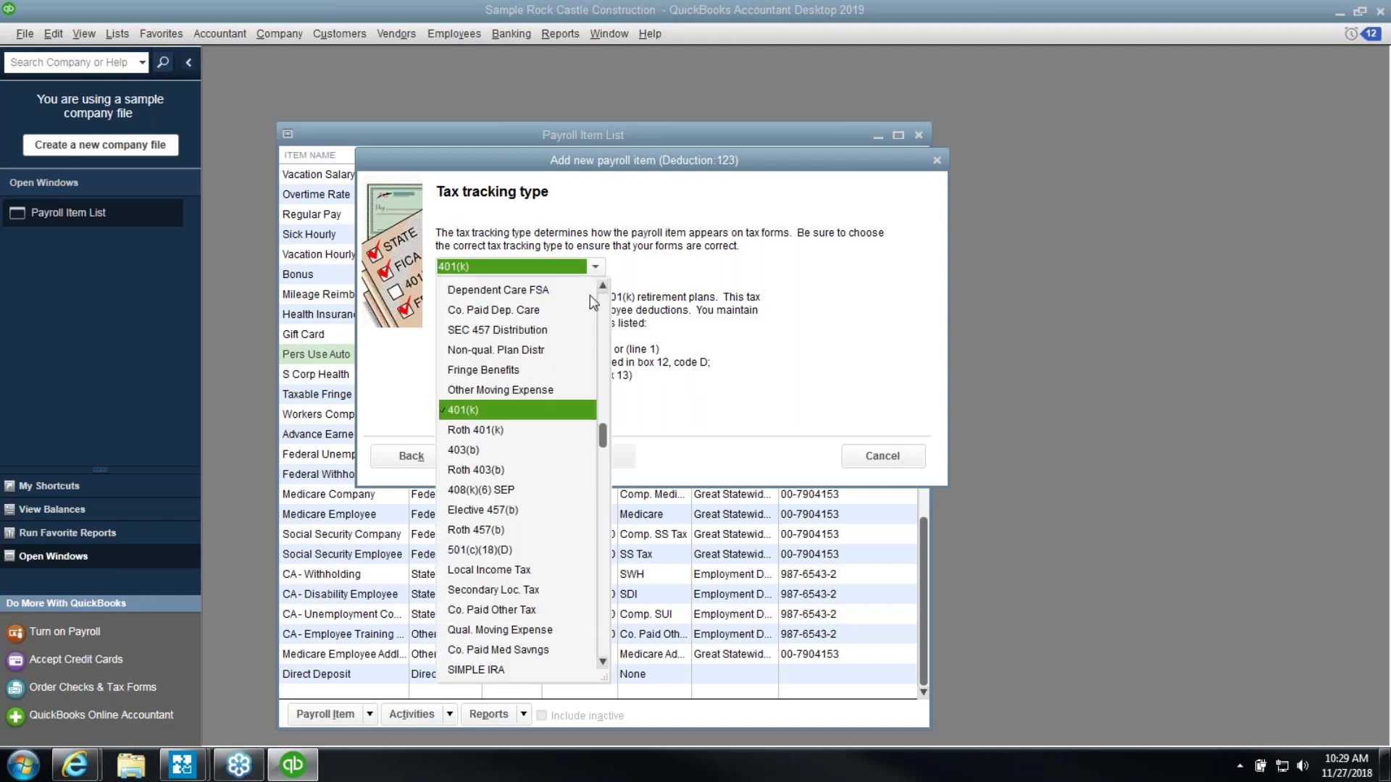
click(501, 431)
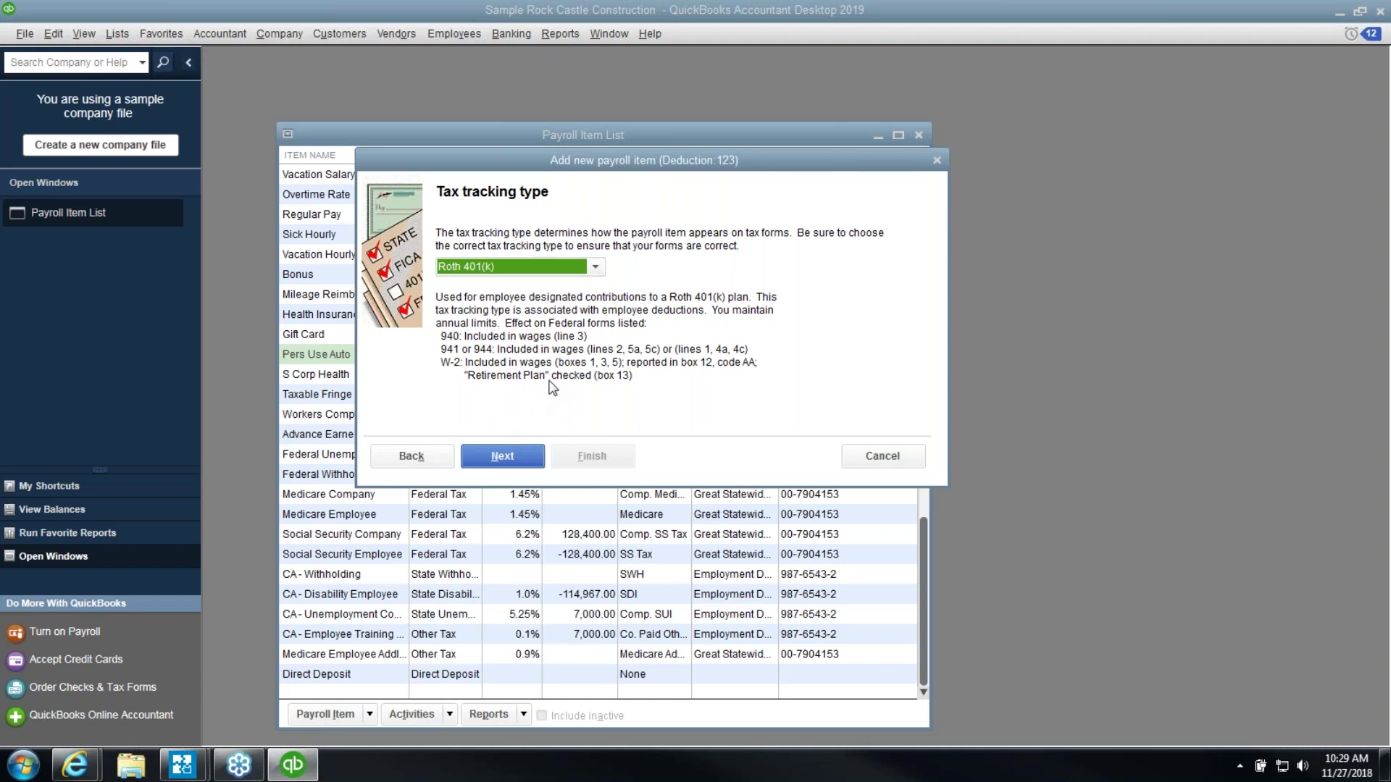
click(595, 268)
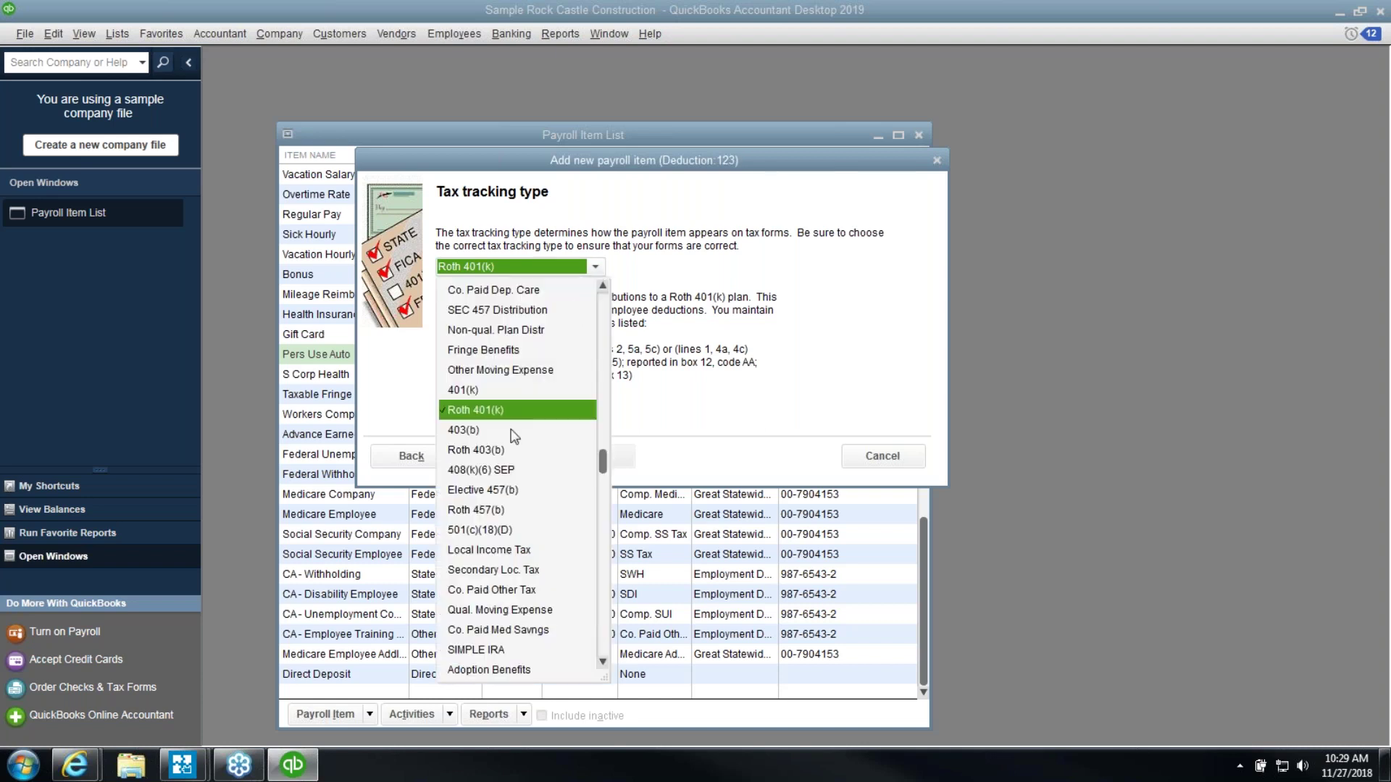
click(512, 432)
click(595, 266)
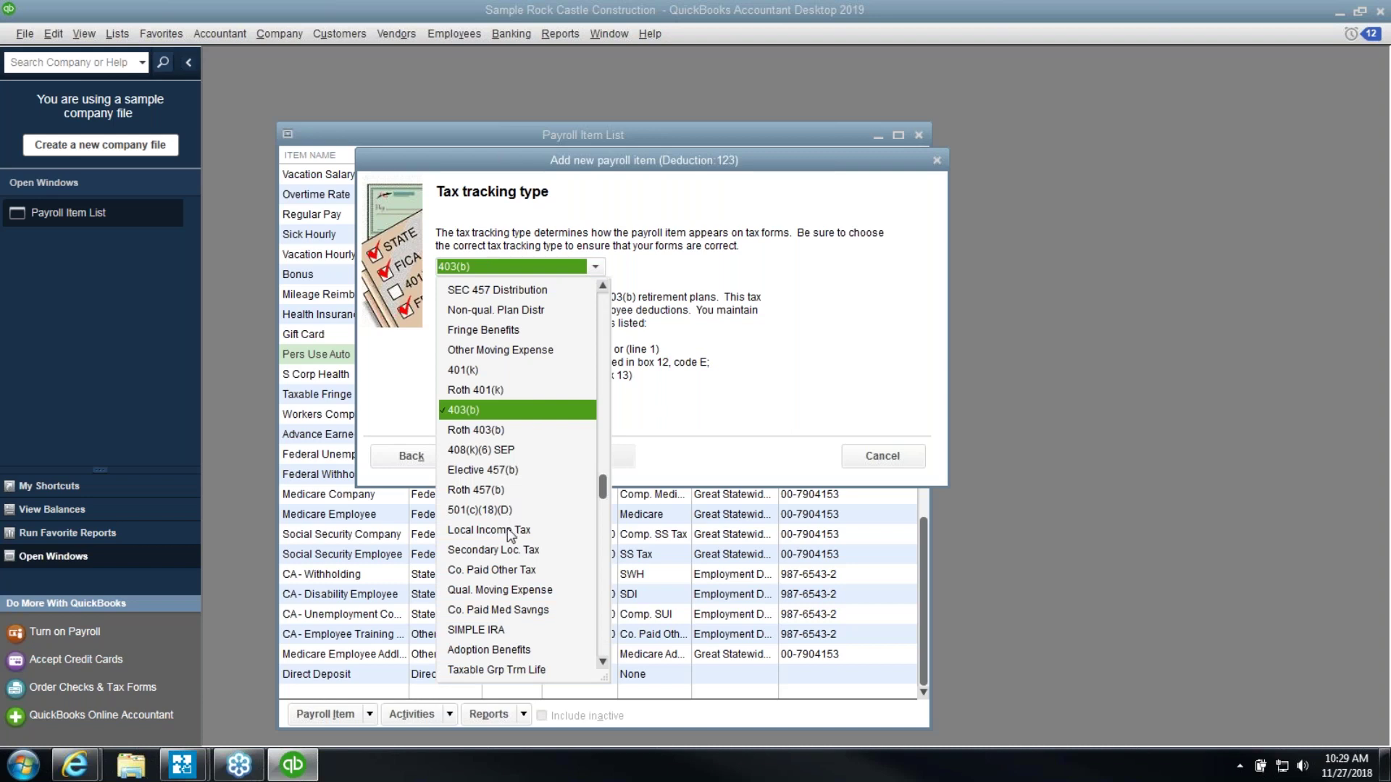
scroll(511, 535, down, 2)
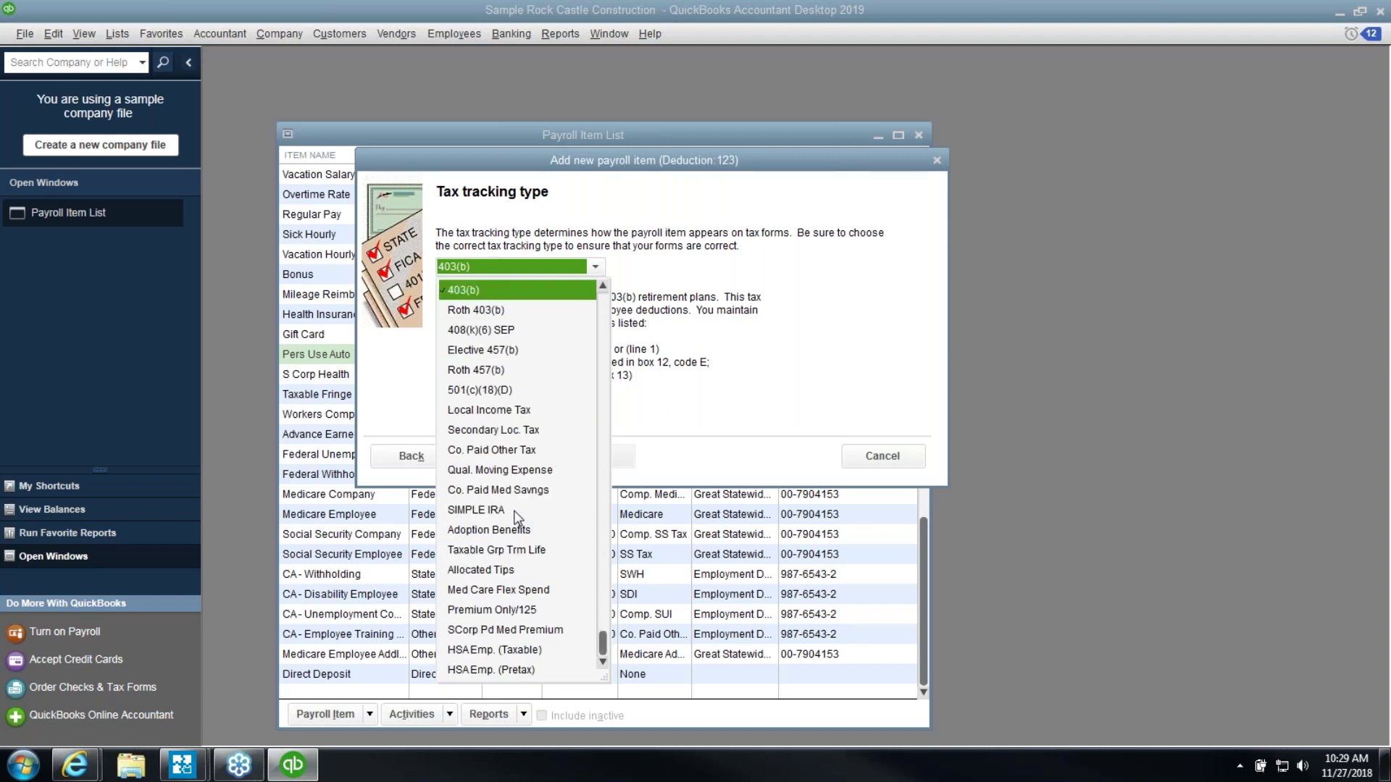
click(499, 611)
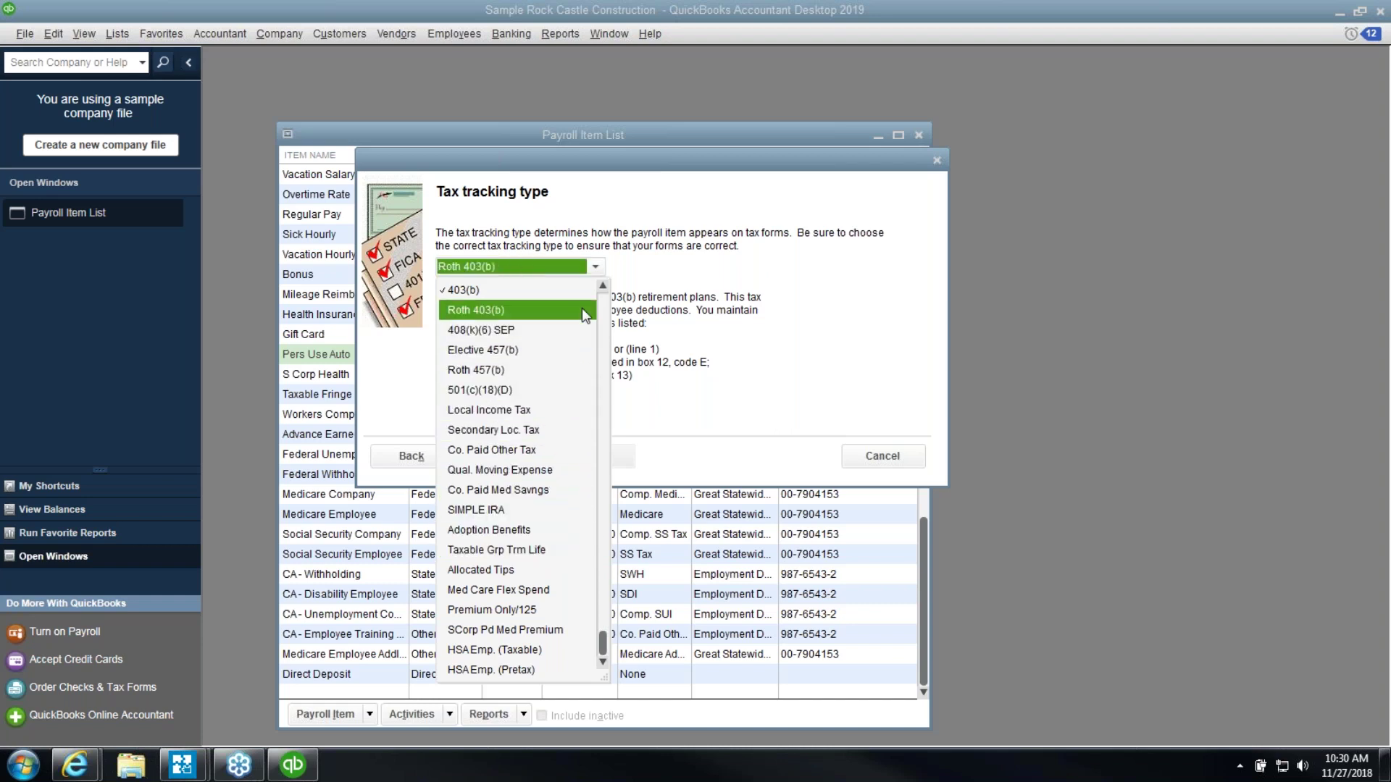
click(561, 289)
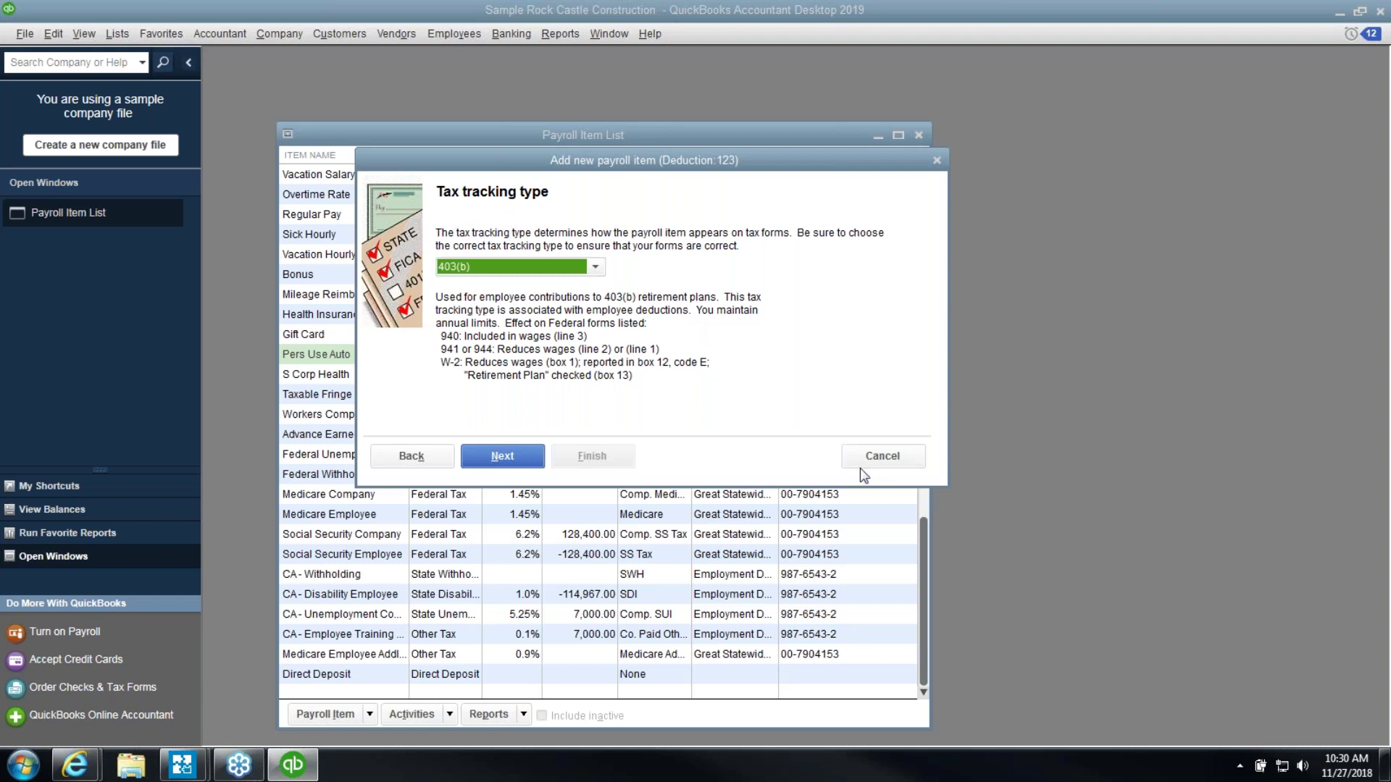
Cancel the unfinished deduction item and close the Payroll Item List window
click(869, 451)
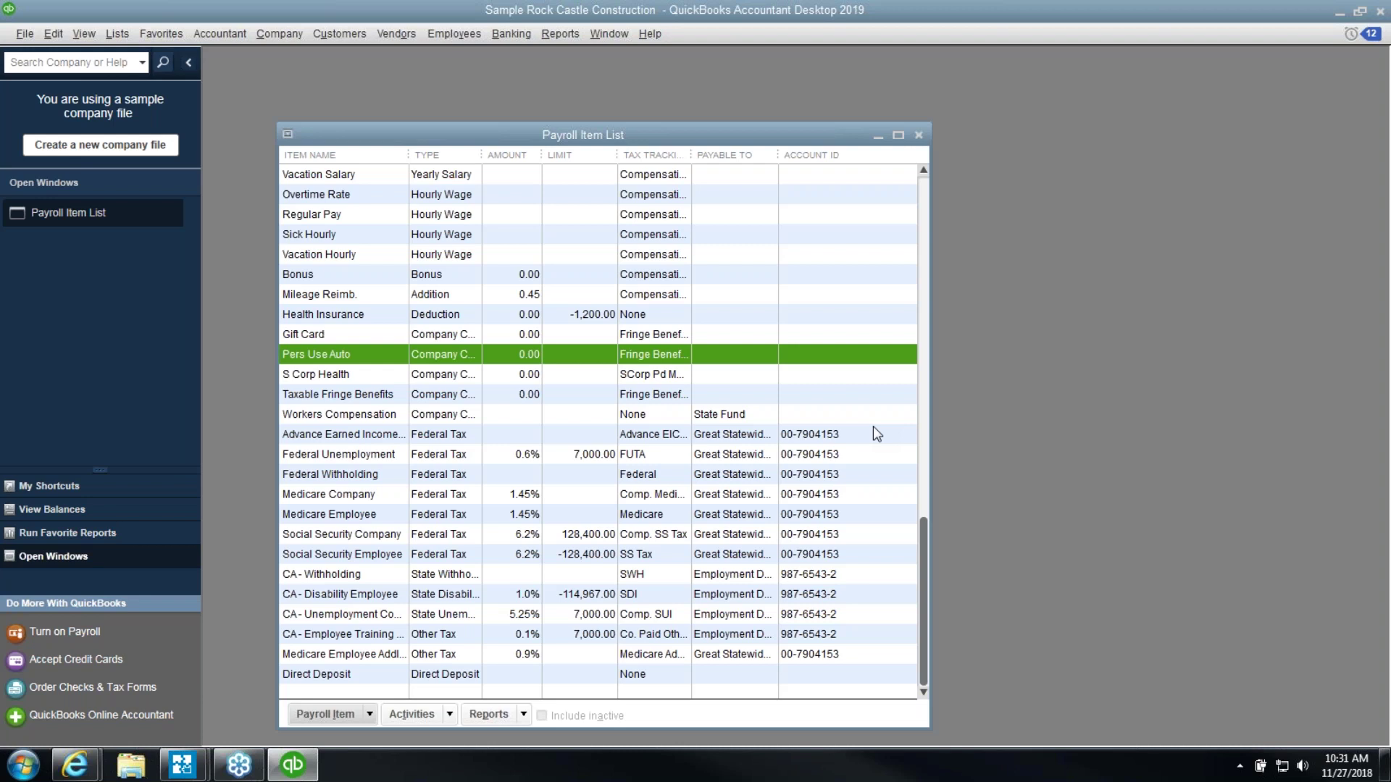
click(919, 136)
click(398, 37)
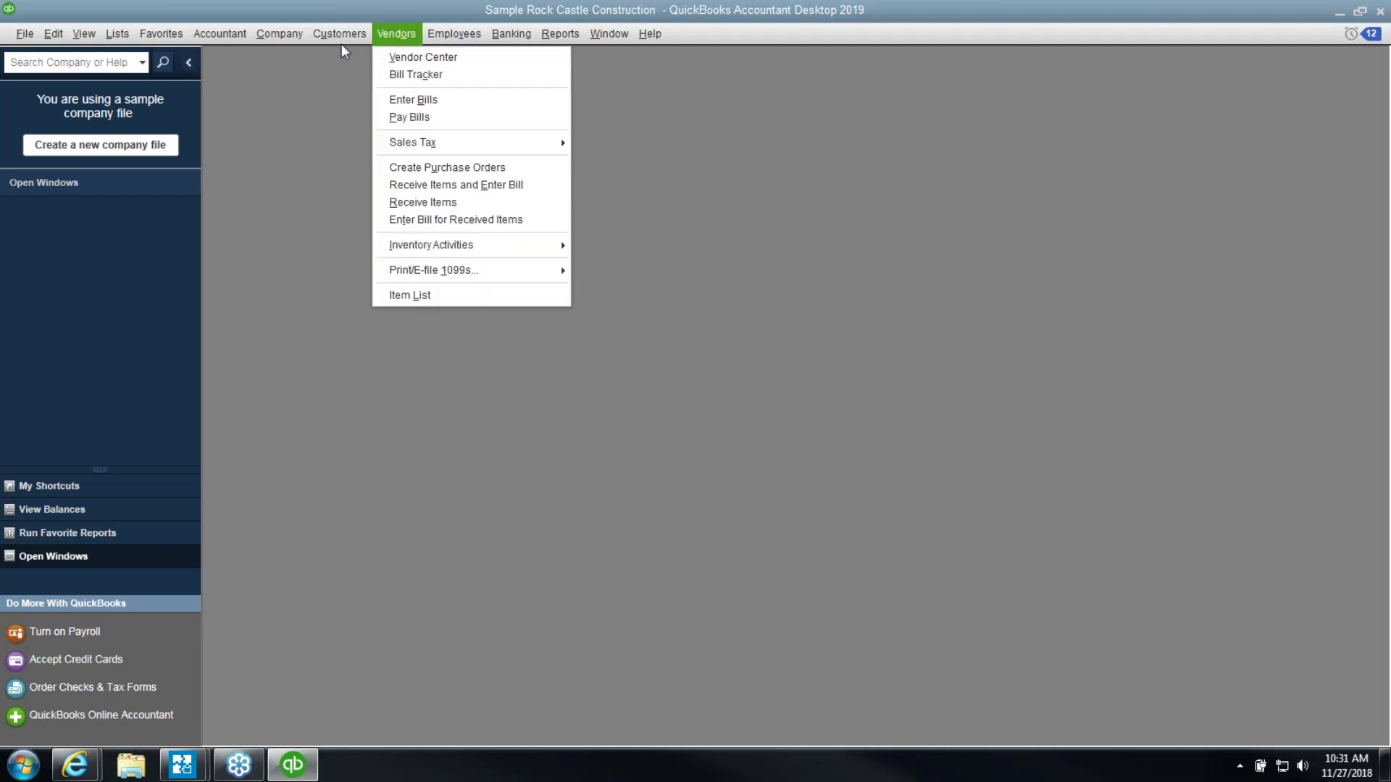
mouse_move(339, 36)
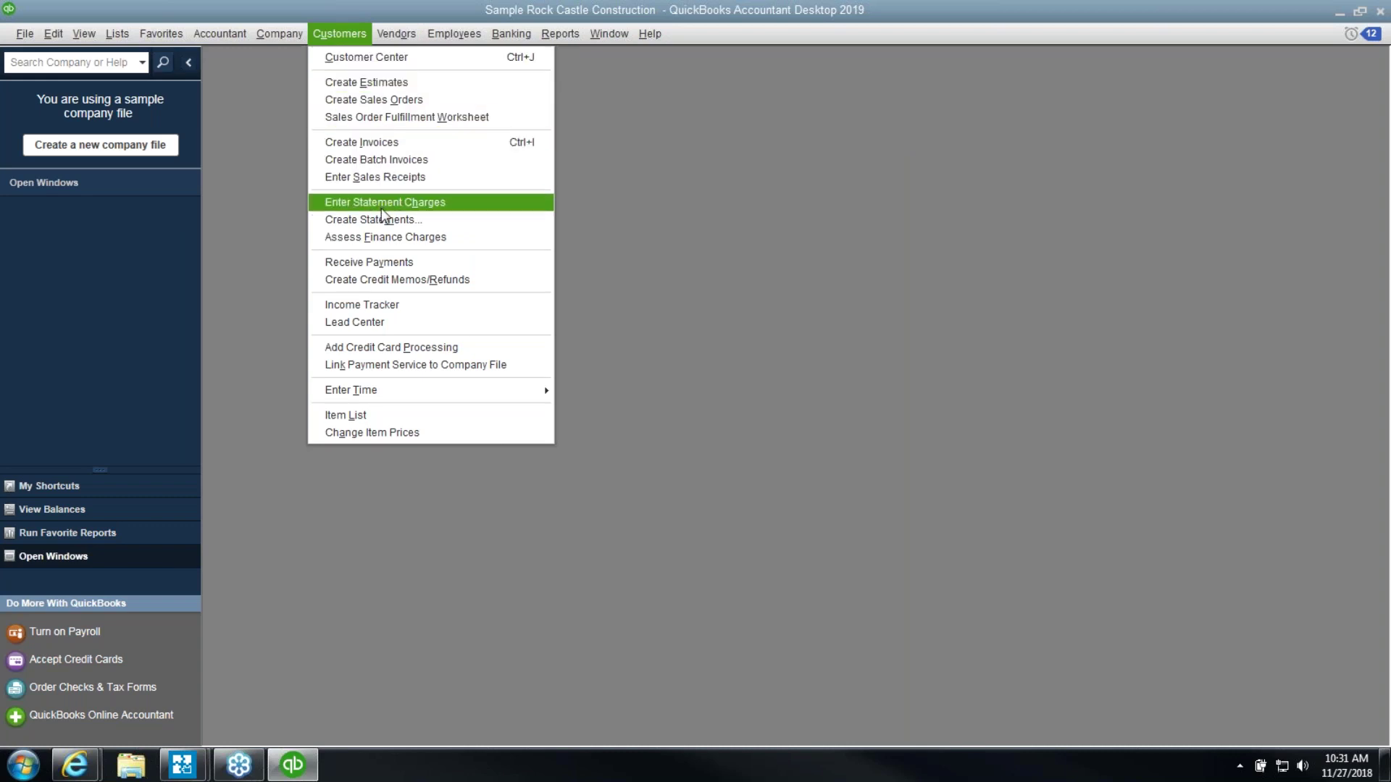
Create a maximized credit memo with the contact's name and e-mail as the first line's description
click(403, 280)
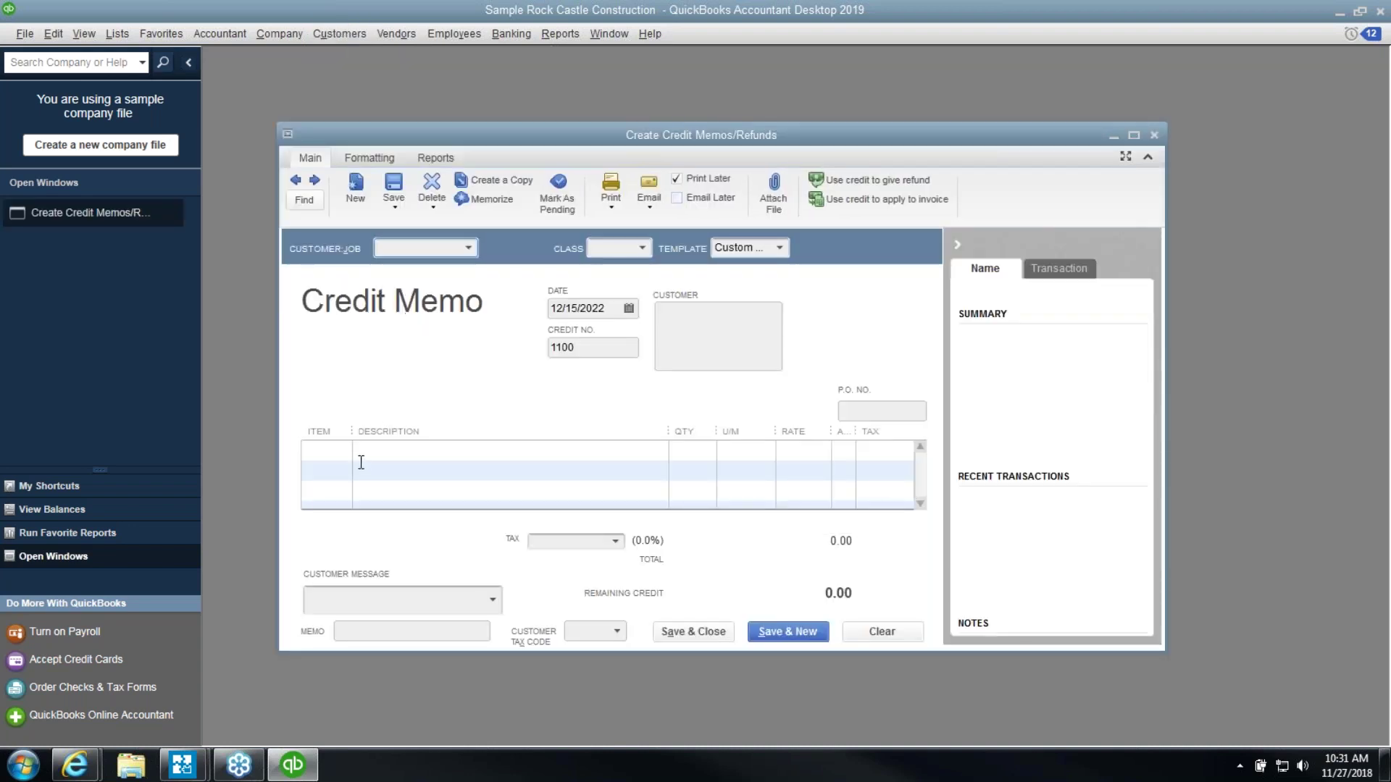
click(351, 452)
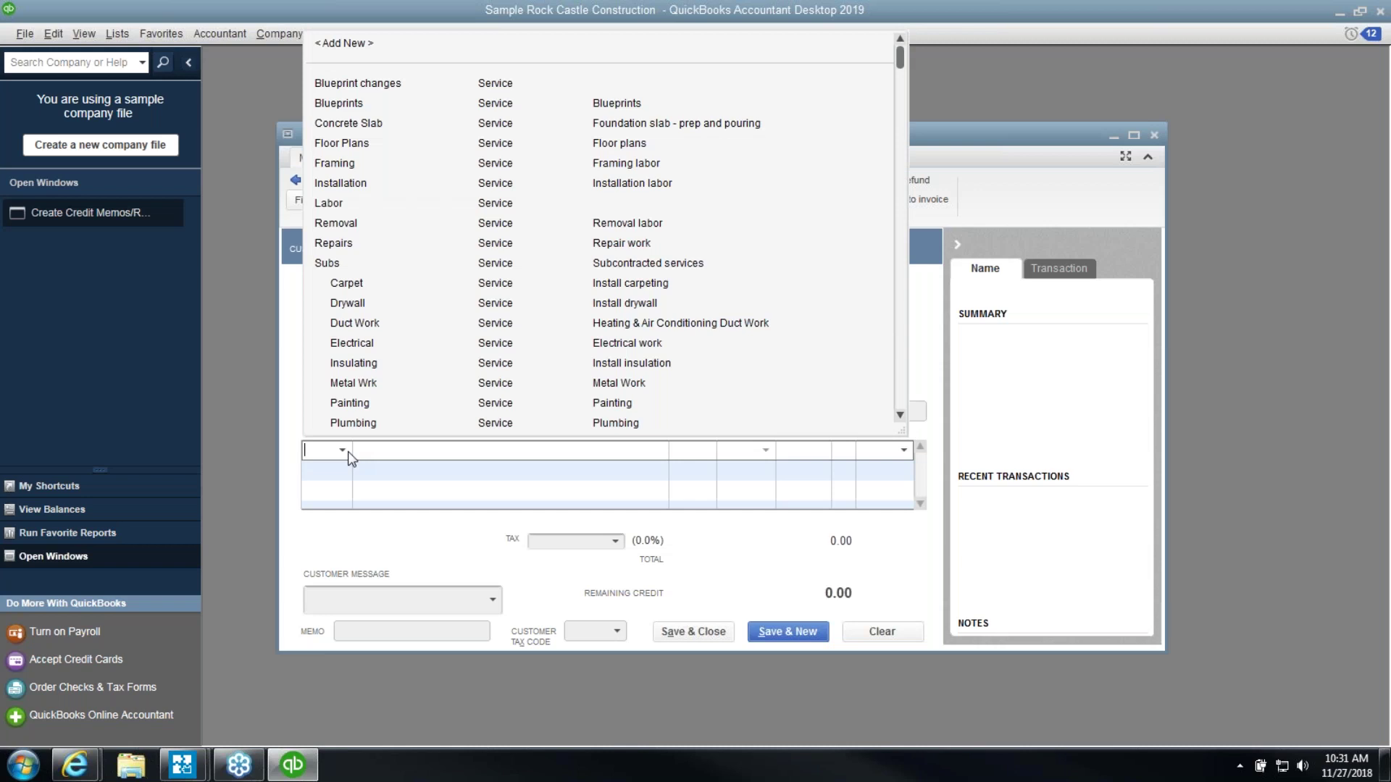
click(348, 451)
click(347, 451)
click(496, 459)
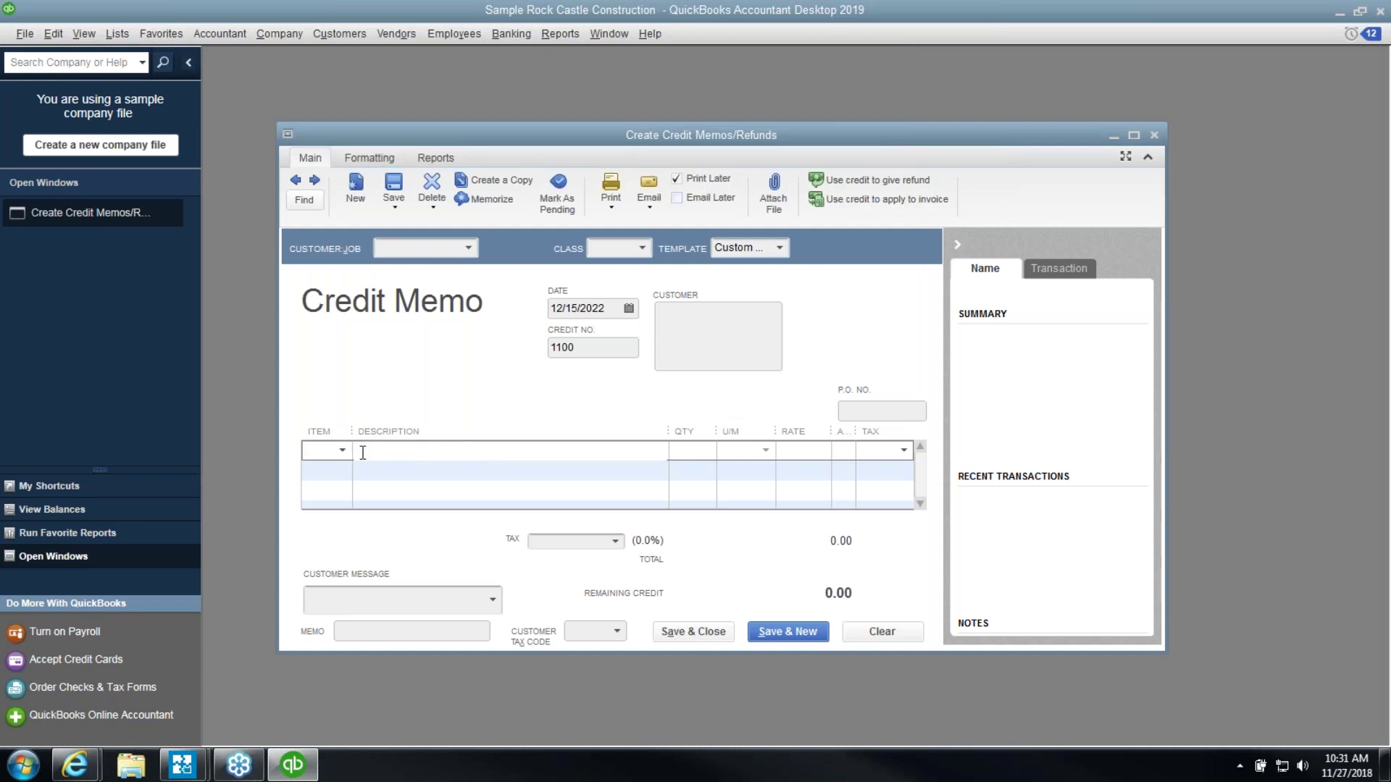
click(338, 450)
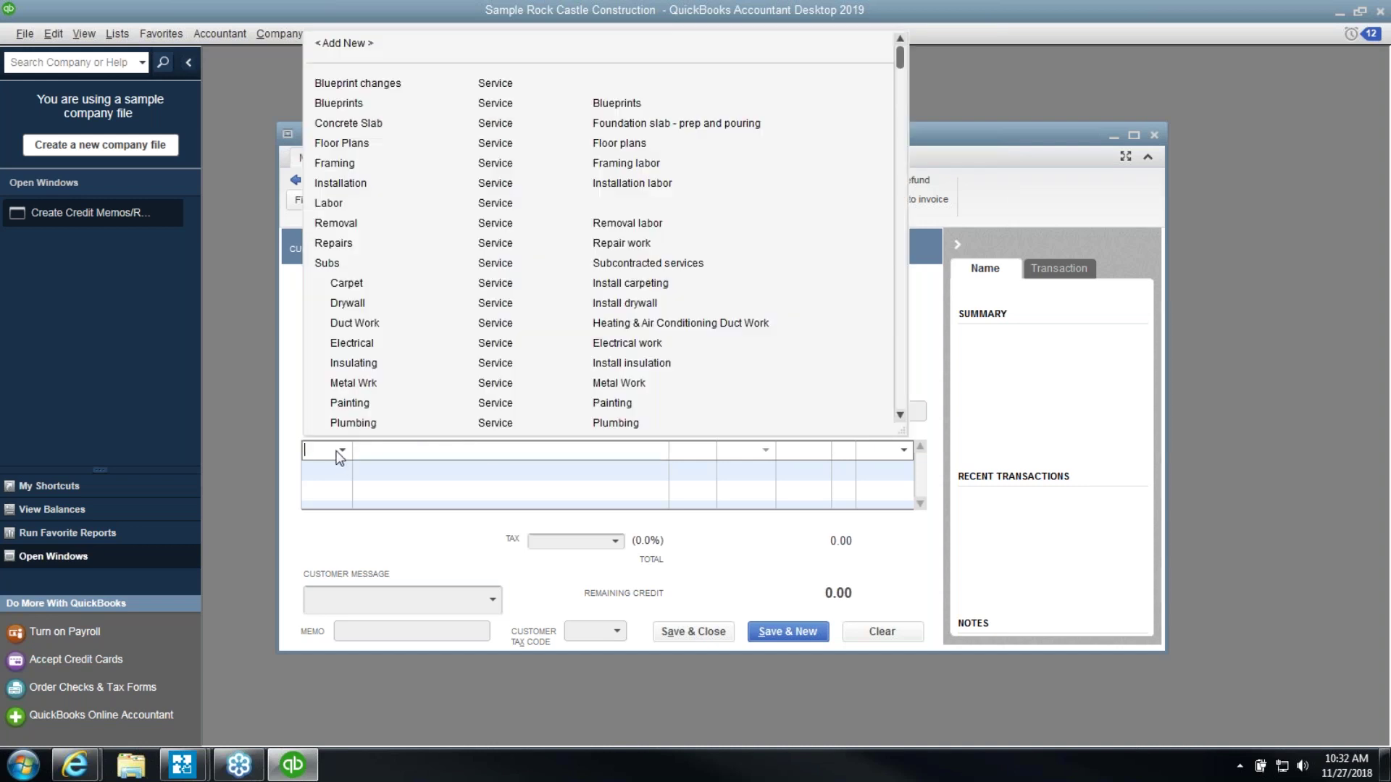
click(337, 451)
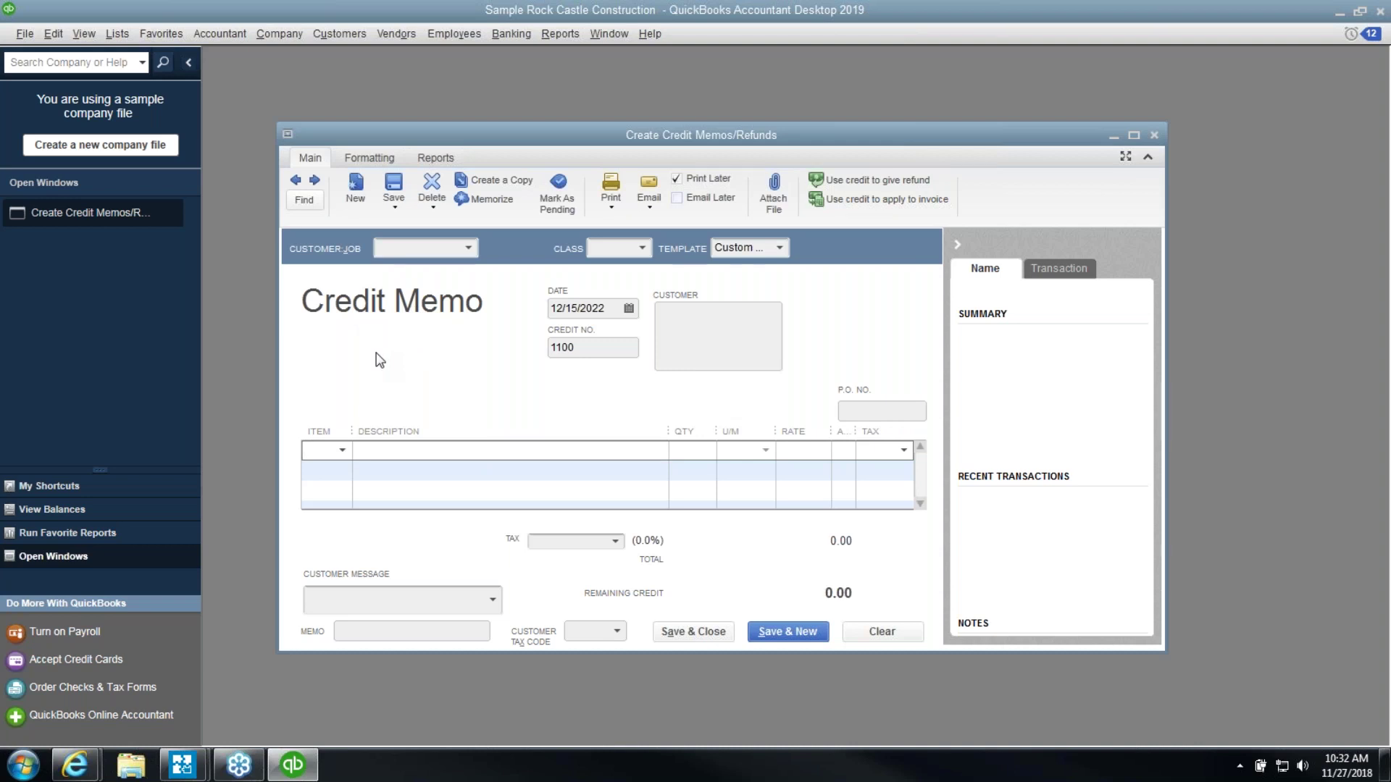
click(1135, 137)
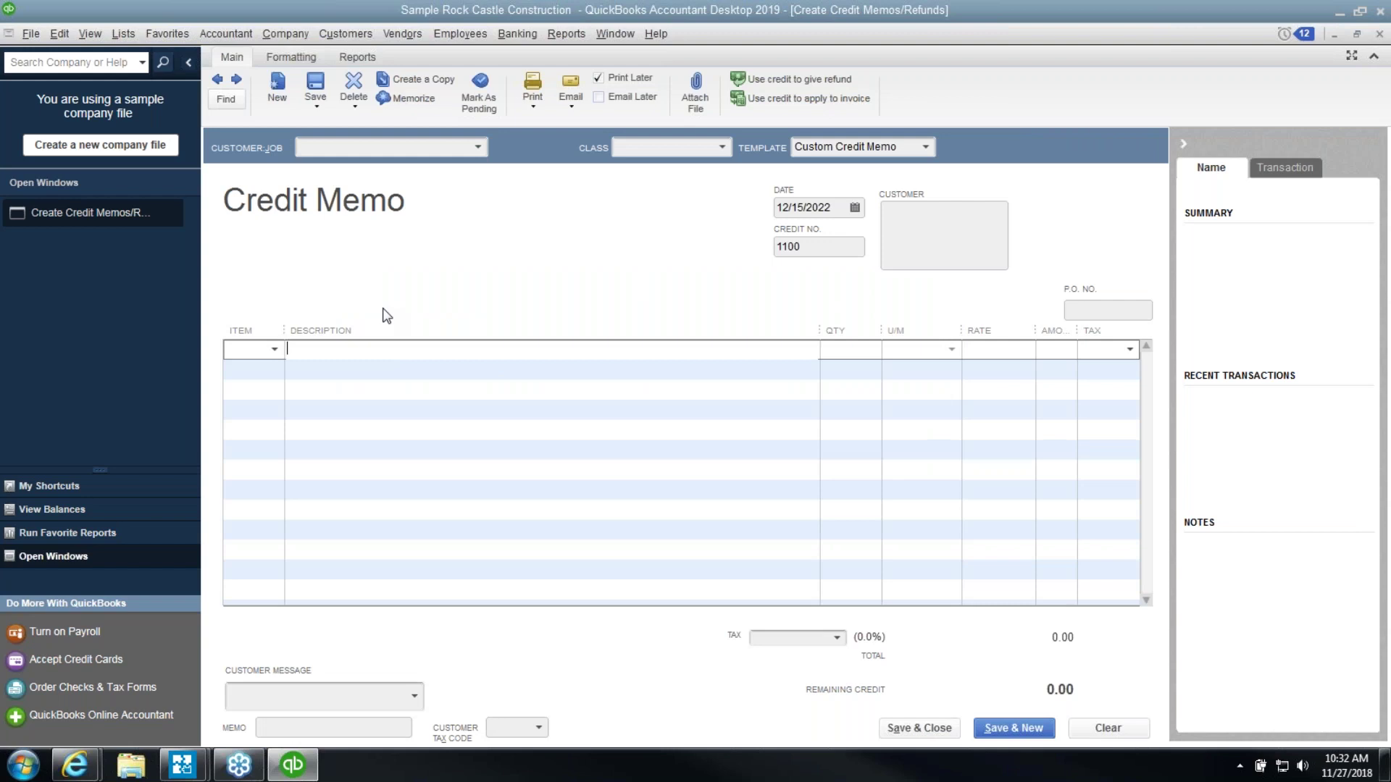
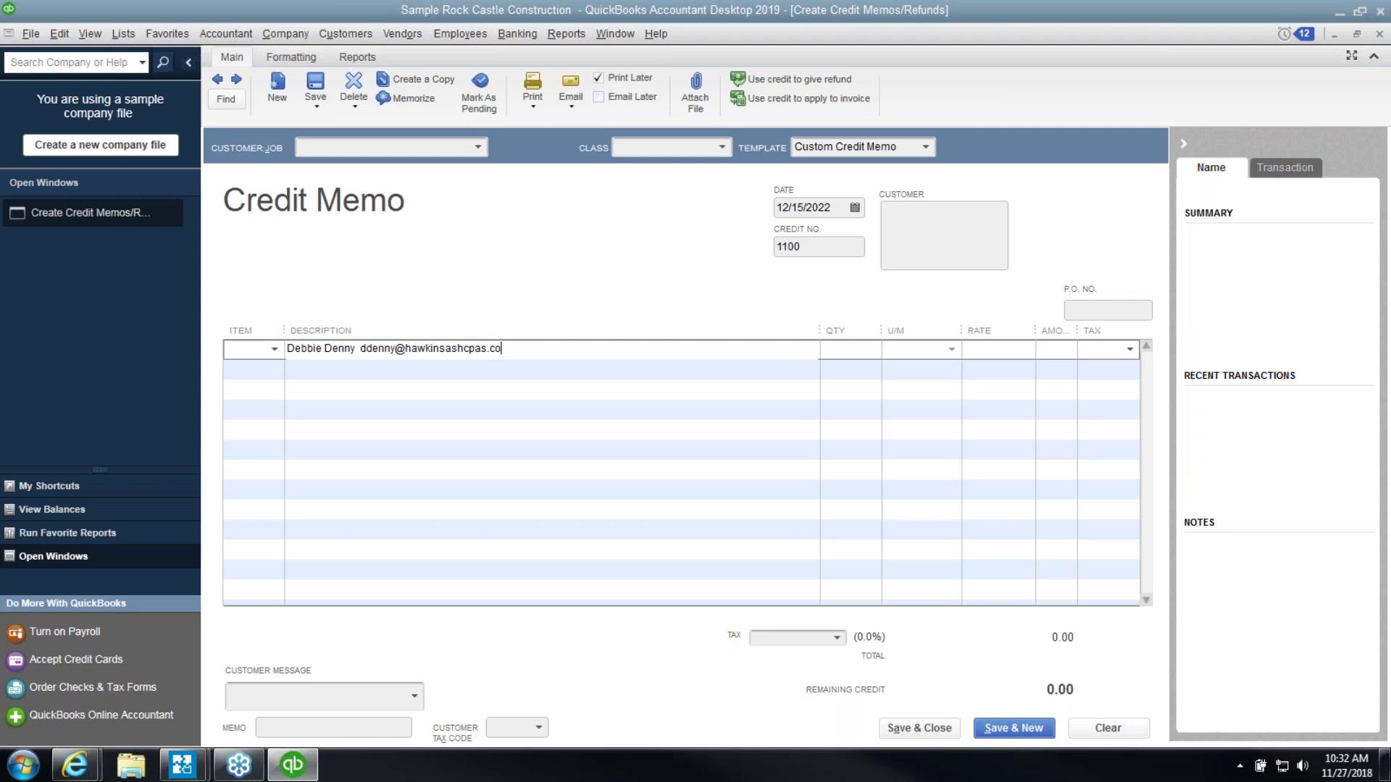